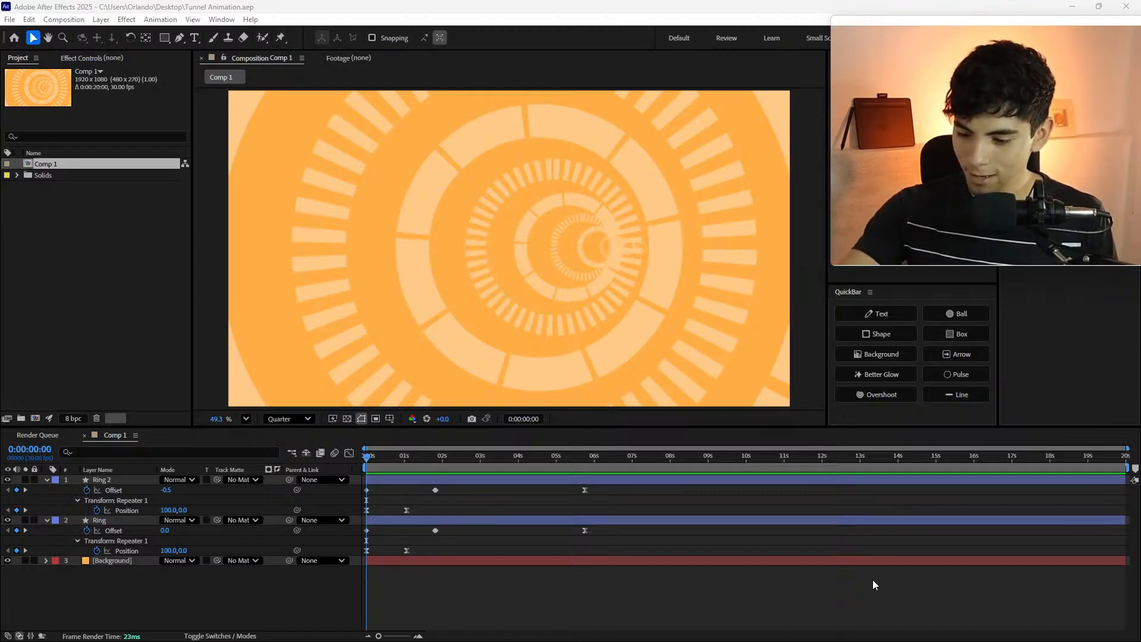
- Scrub through the first two seconds of the tunnel animation and examine how the Ring and Ring 2 layers move
{"action": "left_click", "coordinate": [871, 582]}
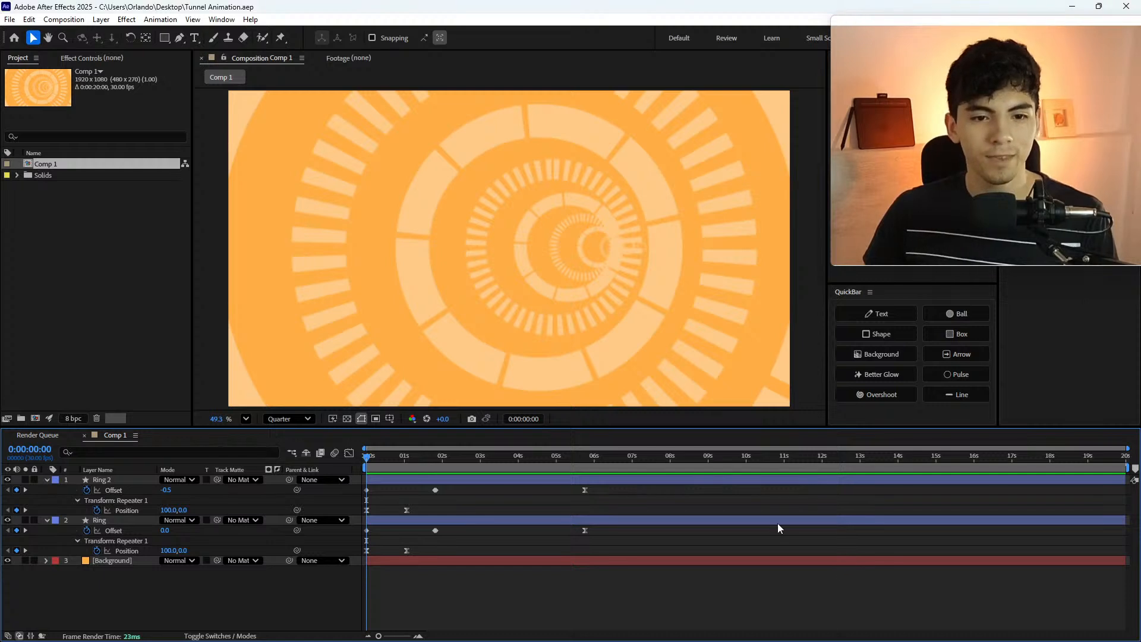
{"action": "left_click_drag", "start_coordinate": [367, 455], "coordinate": [445, 455]}
{"action": "left_click", "coordinate": [368, 458]}
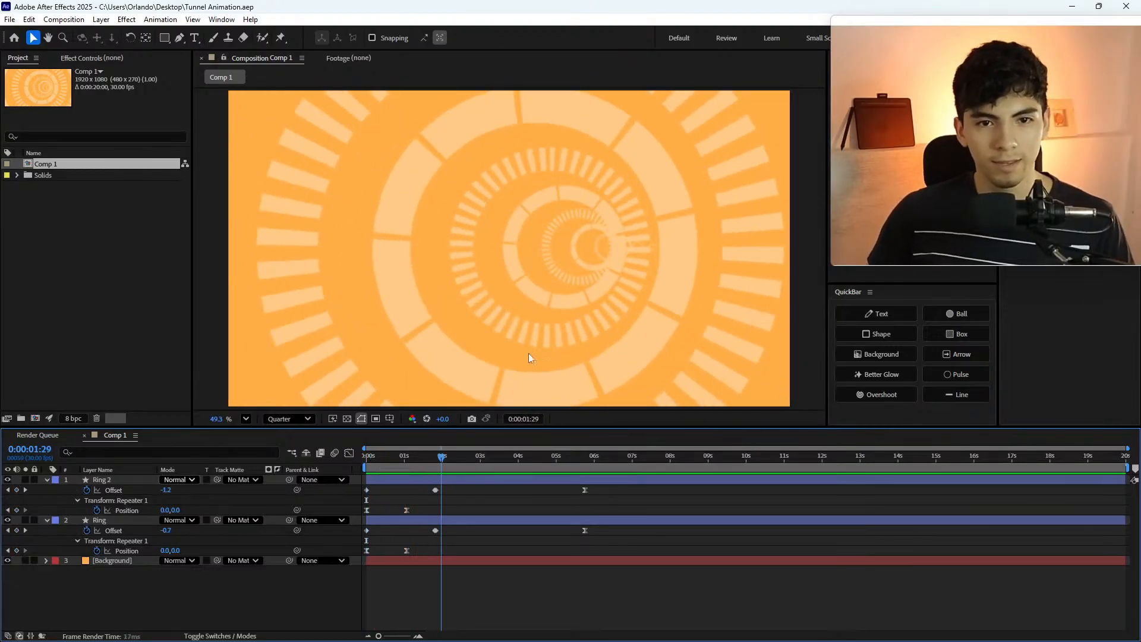
{"action": "key", "text": "space"}
{"action": "left_click", "coordinate": [125, 519]}
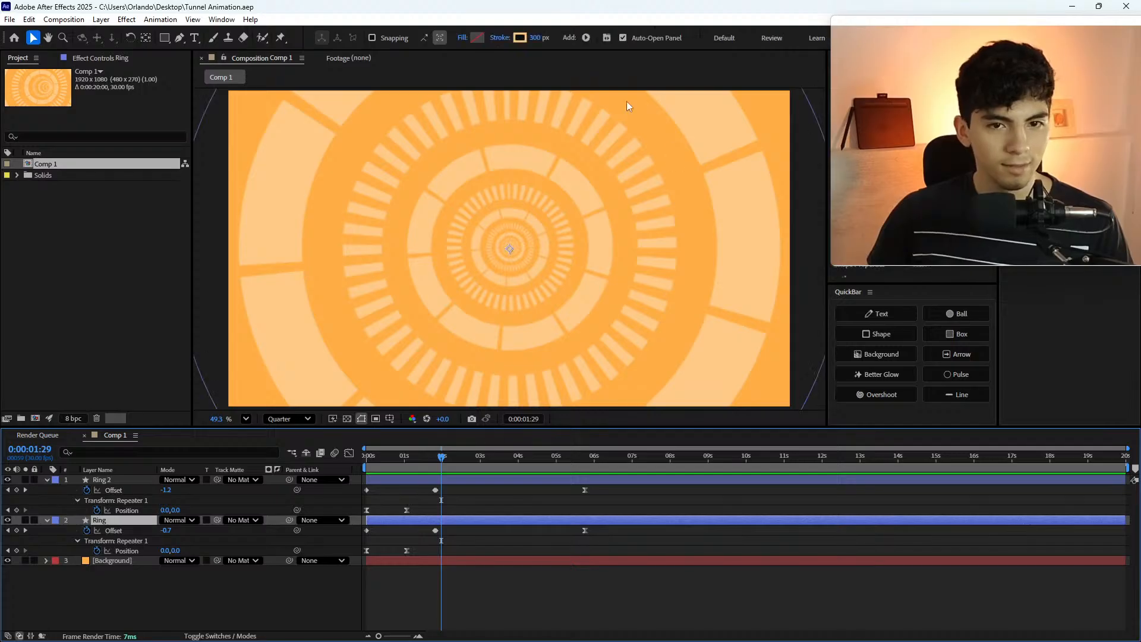
{"action": "left_click_drag", "start_coordinate": [441, 456], "coordinate": [376, 458]}
{"action": "left_click", "coordinate": [102, 480]}
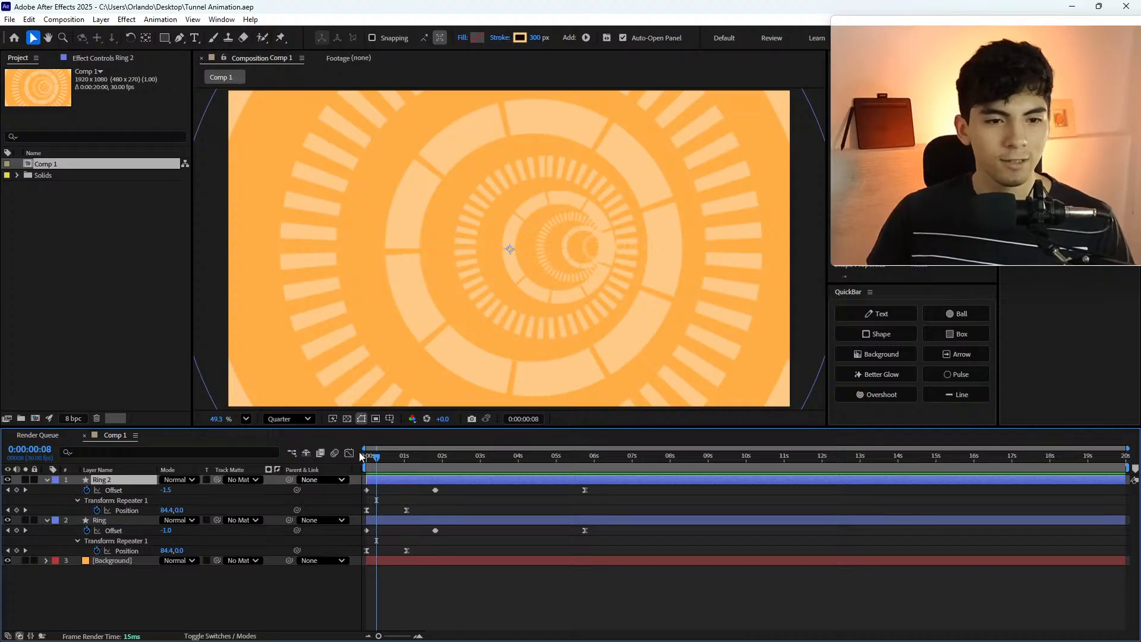
{"action": "left_click_drag", "start_coordinate": [404, 457], "coordinate": [443, 457]}
{"action": "left_click", "coordinate": [406, 457]}
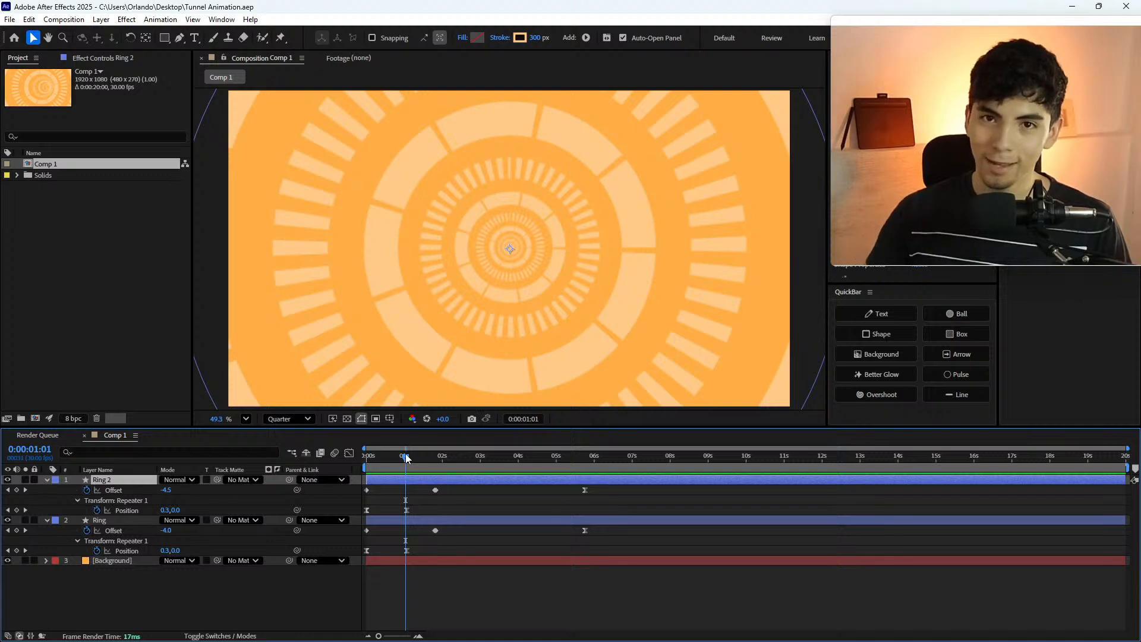
{"action": "left_click_drag", "start_coordinate": [406, 457], "coordinate": [363, 467]}
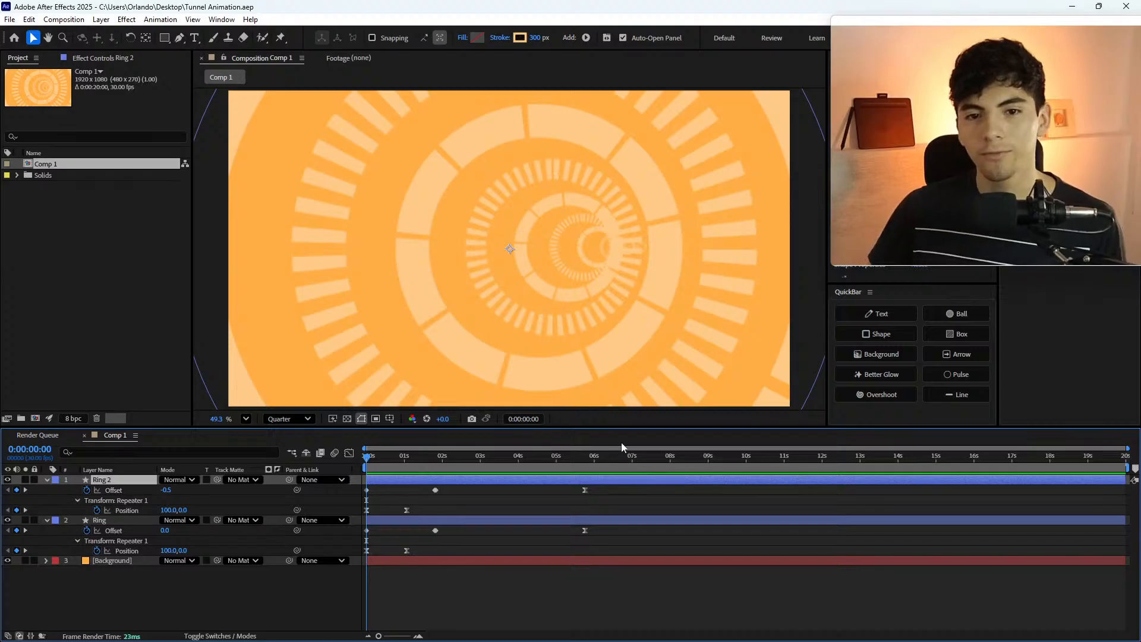
{"action": "mouse_move", "coordinate": [384, 461]}
{"action": "left_mouse_down"}
{"action": "mouse_move", "coordinate": [407, 471]}
{"action": "mouse_move", "coordinate": [396, 466]}
{"action": "left_mouse_up"}
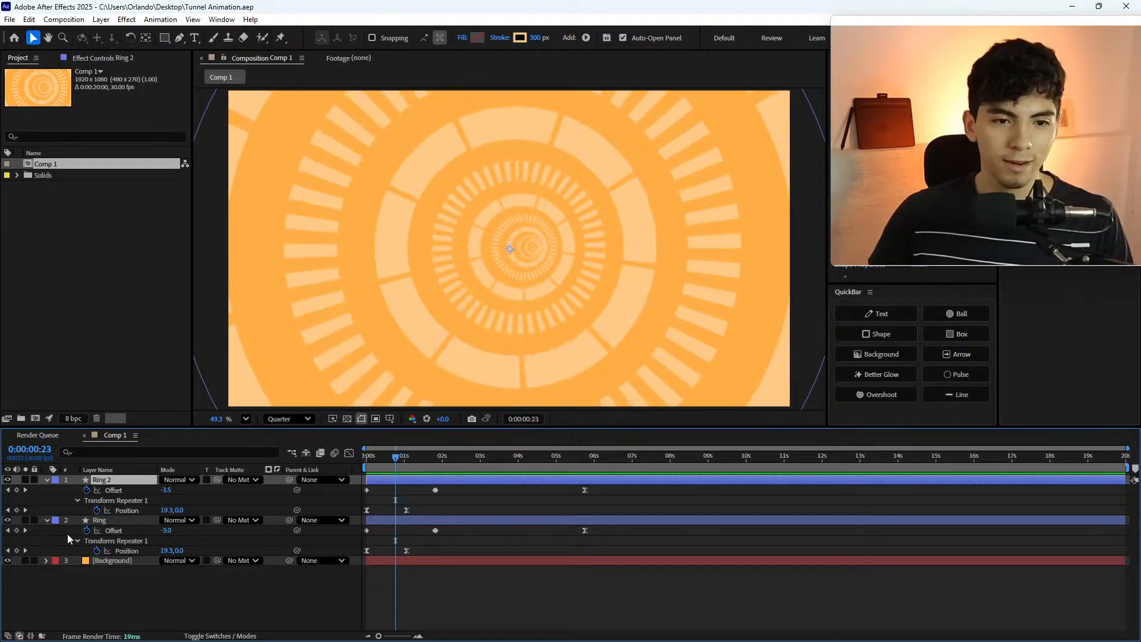
- Apply the Drop Shadow effect to the Ring layer
{"action": "left_click", "coordinate": [112, 520]}
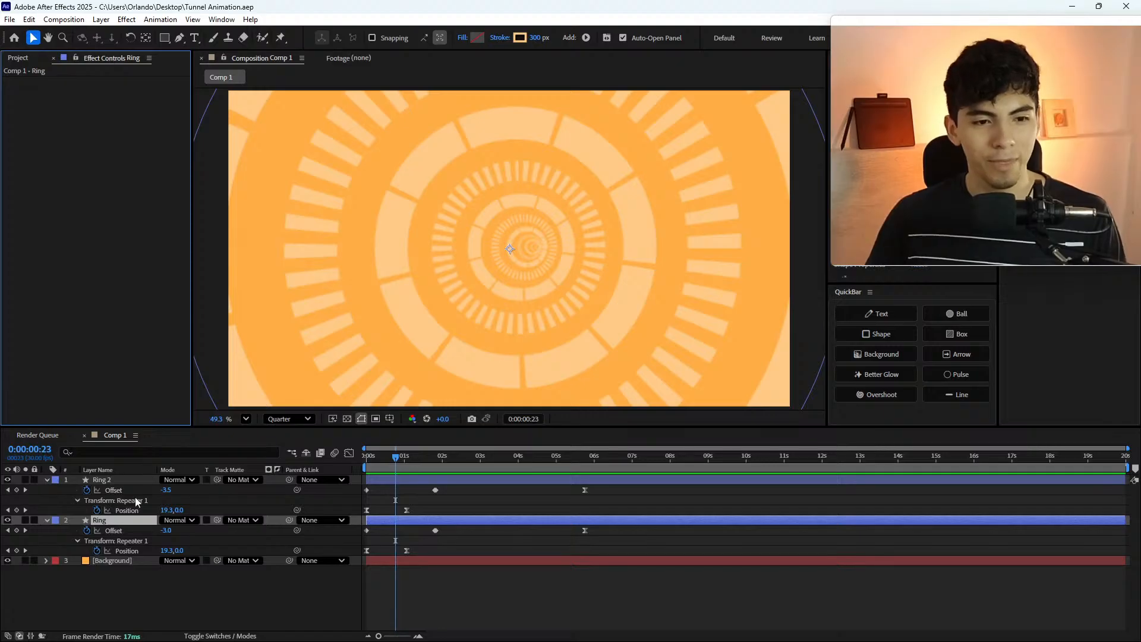
{"action": "left_click", "coordinate": [117, 482]}
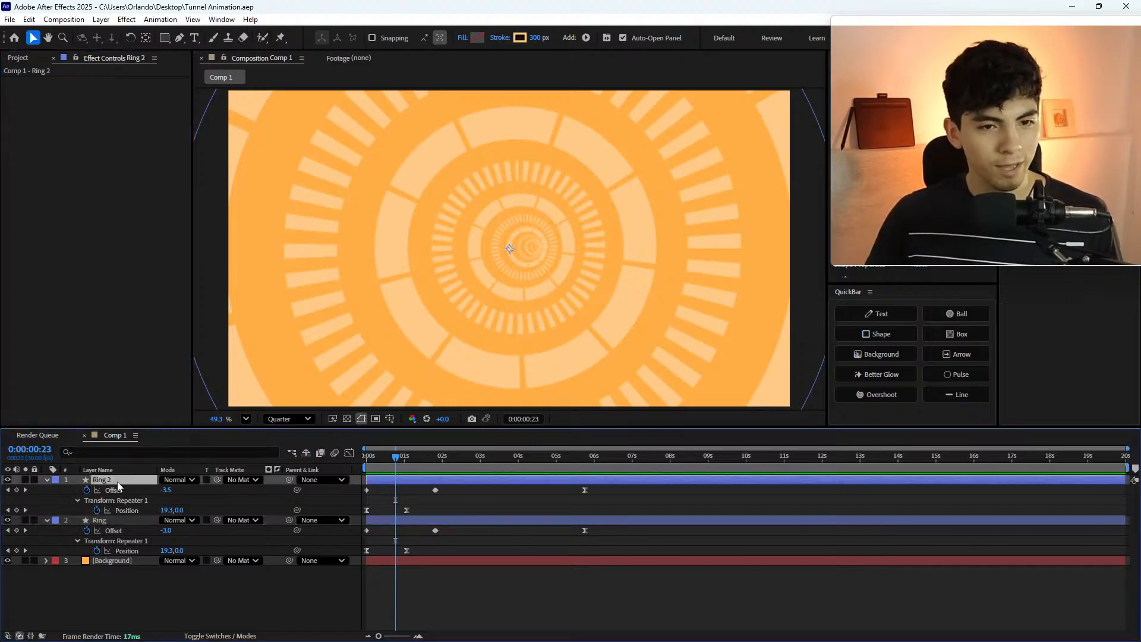
{"action": "left_click", "coordinate": [122, 518]}
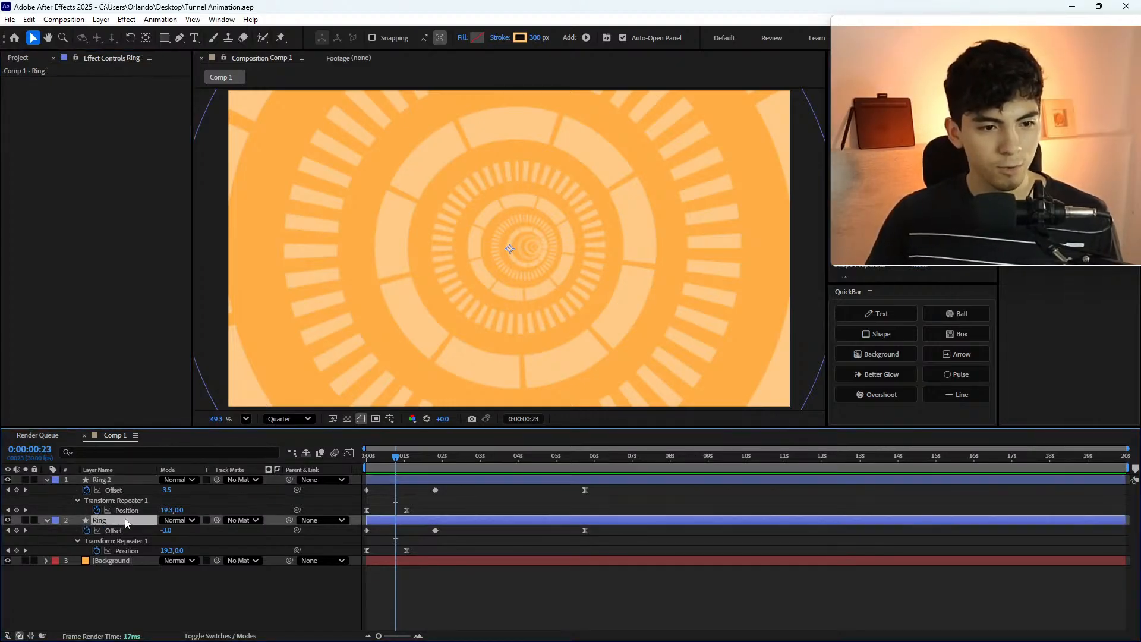
{"action": "left_click", "coordinate": [103, 125]}
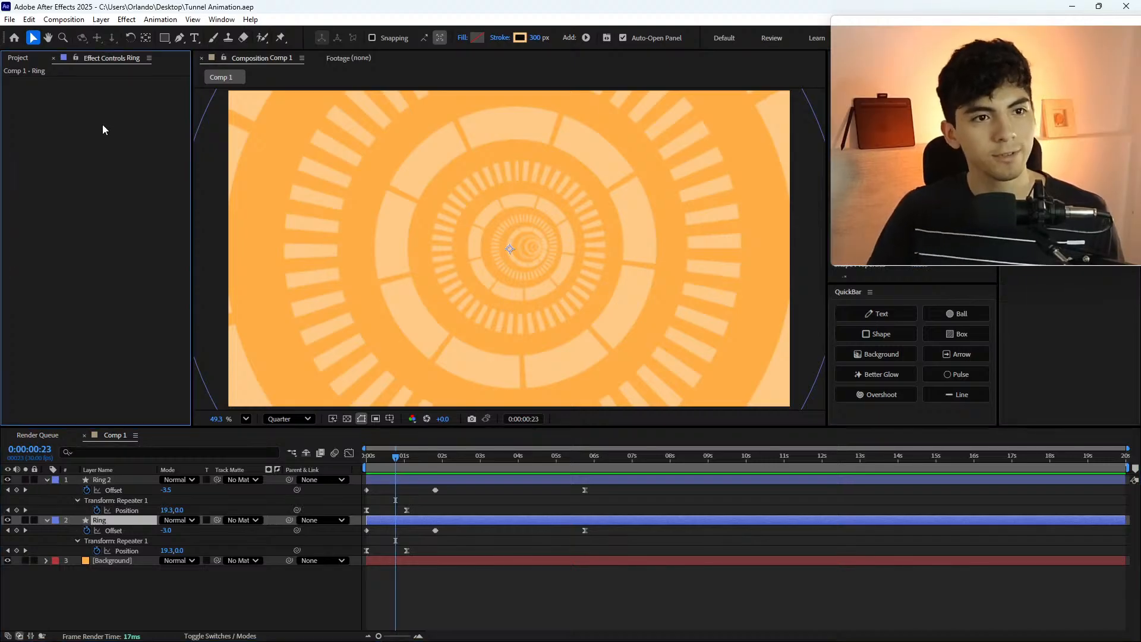
{"action": "key", "text": "ctrl+space"}
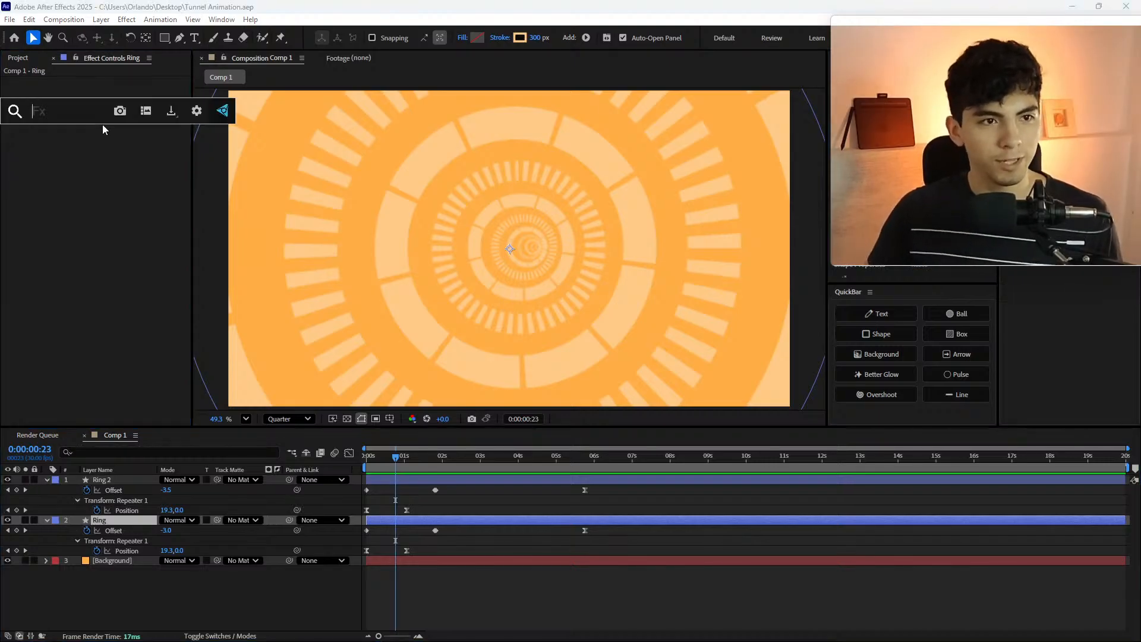
{"action": "type", "text": "drop shado"}
{"action": "key", "text": "Return"}
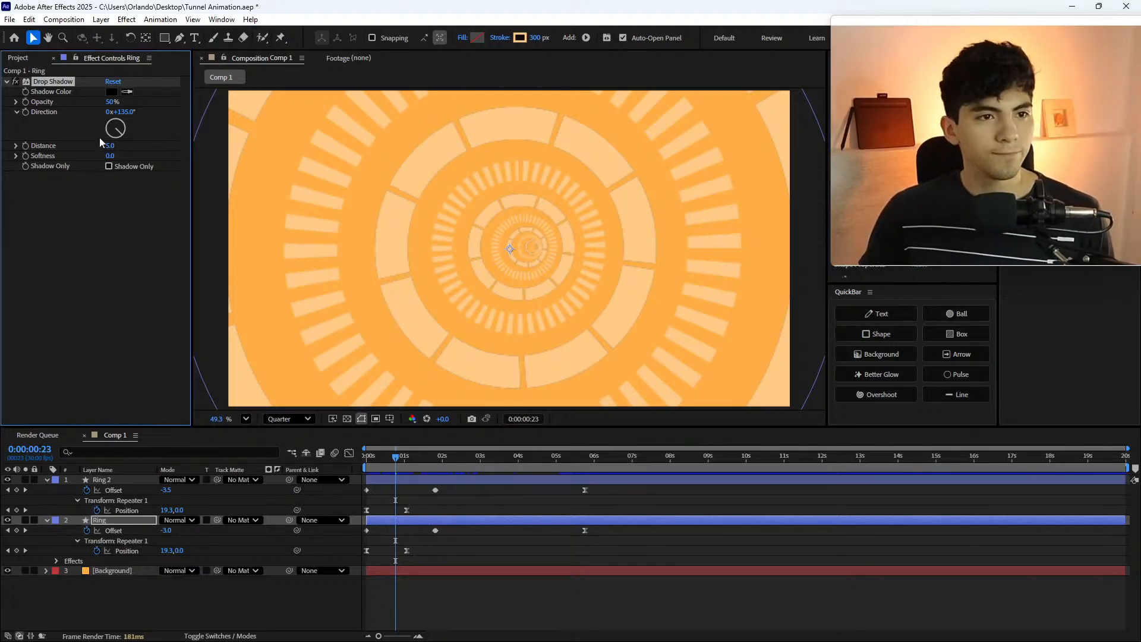
- Set the Ring layer's drop shadow distance to 50 and its softness to 100
{"action": "left_click", "coordinate": [111, 148]}
{"action": "type", "text": "25"}
{"action": "key", "text": "BackSpace"}
{"action": "type", "text": "50"}
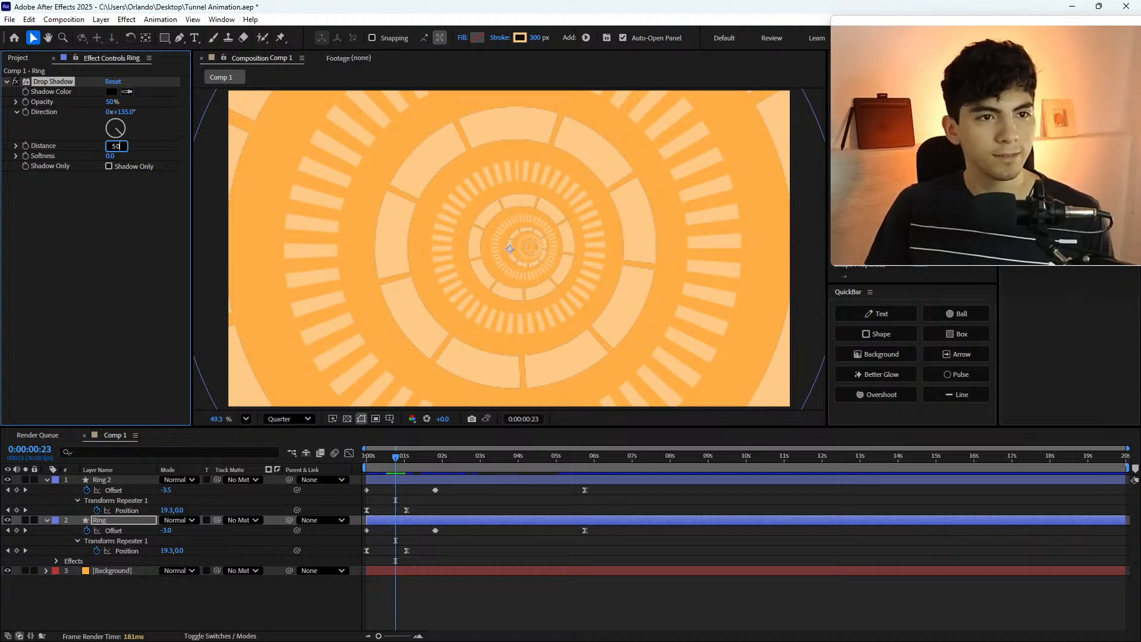
{"action": "key", "text": "Tab"}
{"action": "type", "text": "100"}
{"action": "key", "text": "Return"}
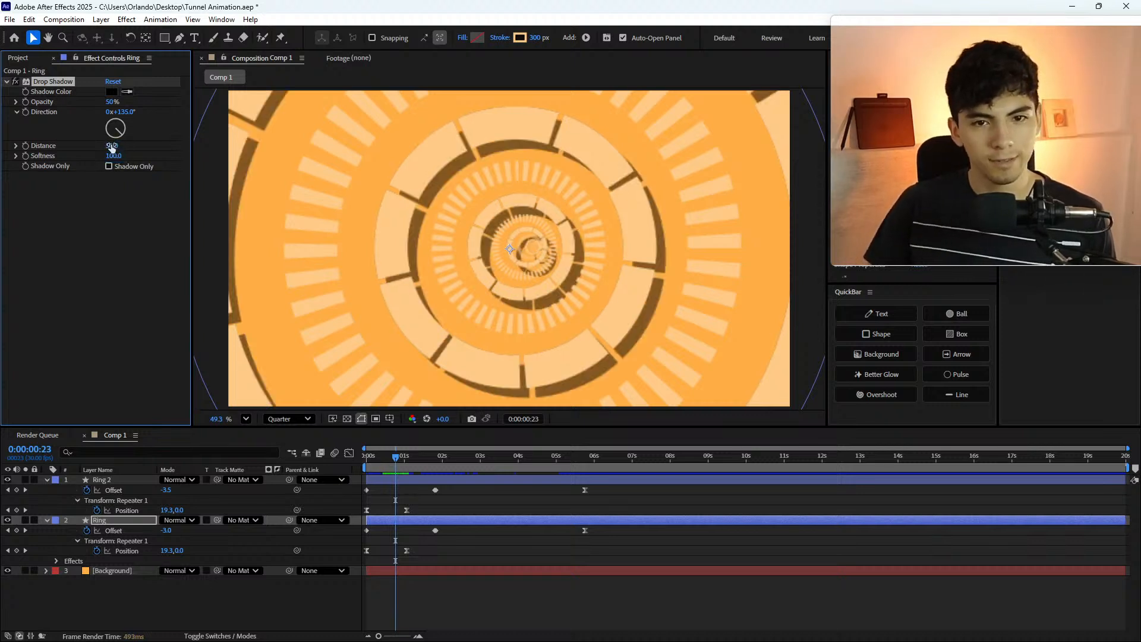
- Return to the start of the timeline and set the Ring layer's drop shadow distance to 0
{"action": "left_click_drag", "start_coordinate": [396, 466], "coordinate": [366, 466]}
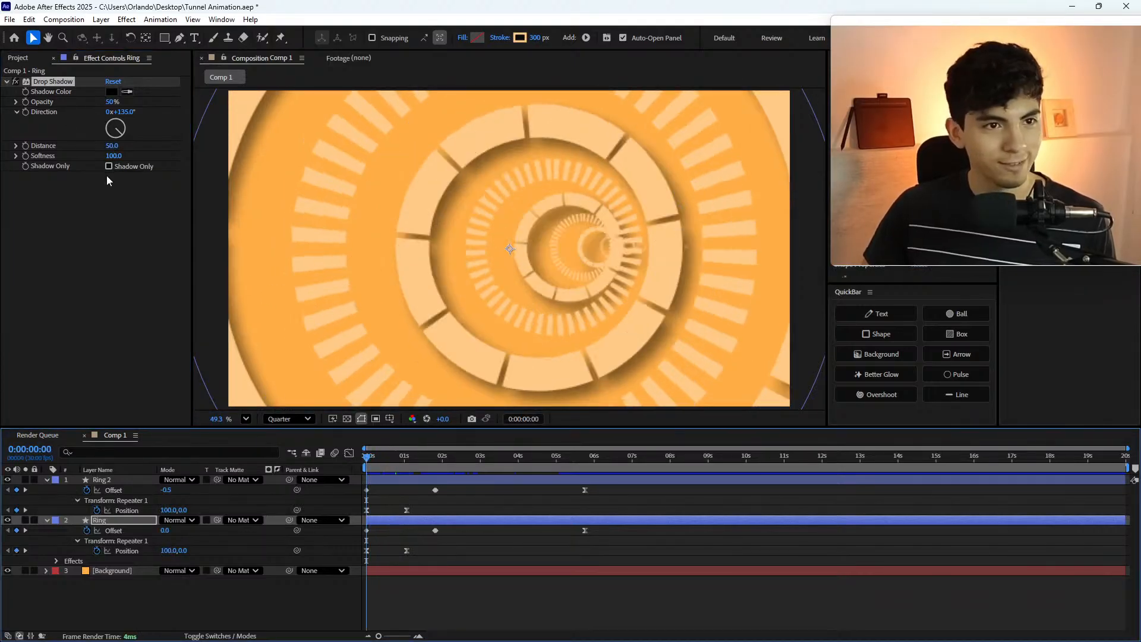
{"action": "left_click", "coordinate": [111, 145]}
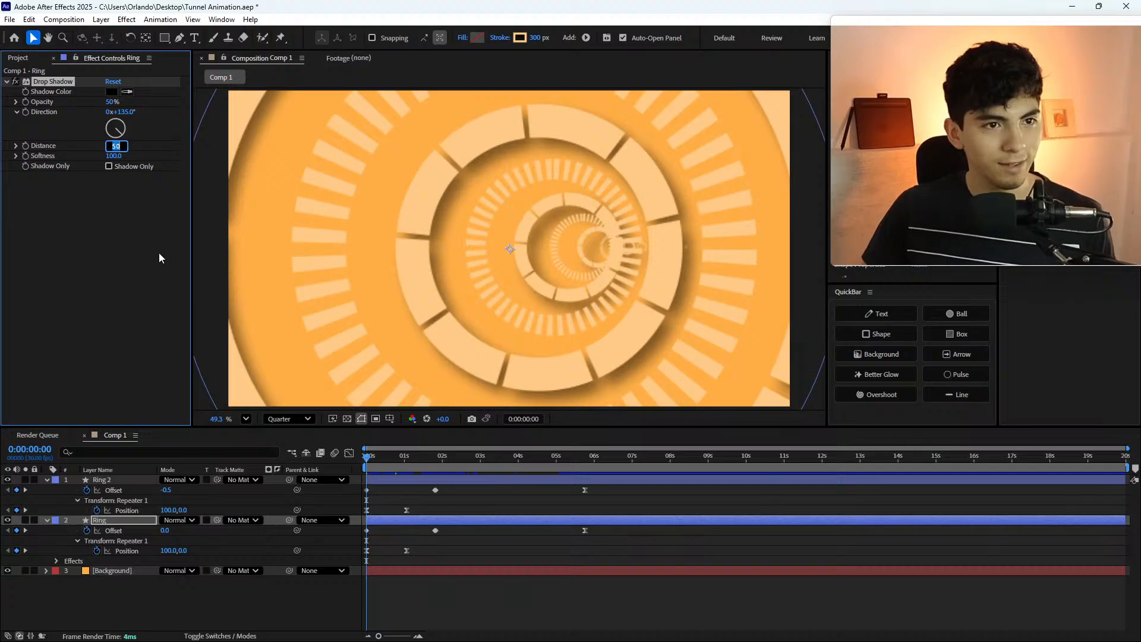
{"action": "type", "text": "0"}
{"action": "key", "text": "Return"}
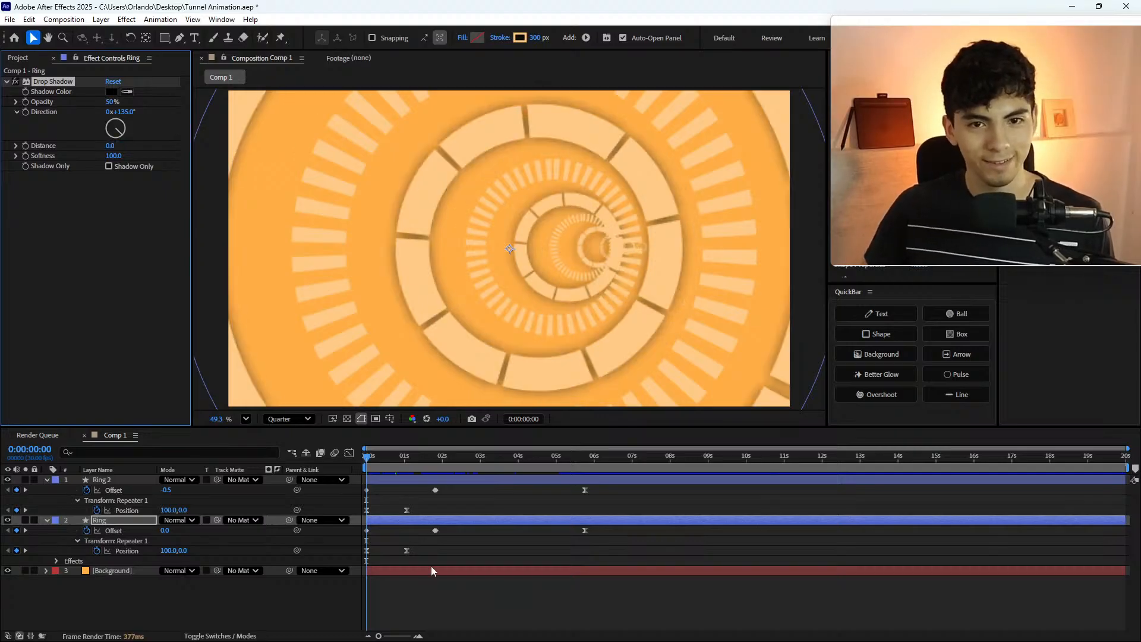
- End the work area at the last Offset keyframes and preview the animation from the start
{"action": "left_click", "coordinate": [444, 587]}
{"action": "left_click_drag", "start_coordinate": [380, 461], "coordinate": [359, 470]}
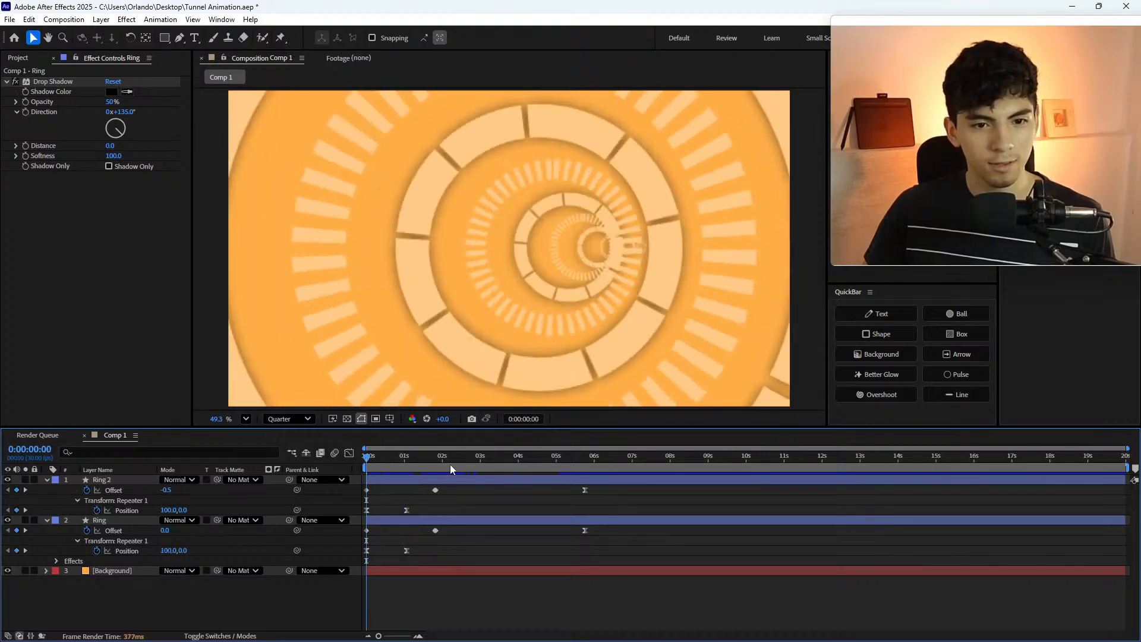
{"action": "mouse_move", "coordinate": [464, 461]}
{"action": "left_mouse_down"}
{"action": "mouse_move", "coordinate": [583, 462]}
{"action": "mouse_move", "coordinate": [358, 439]}
{"action": "left_mouse_up"}
{"action": "key", "text": "n"}
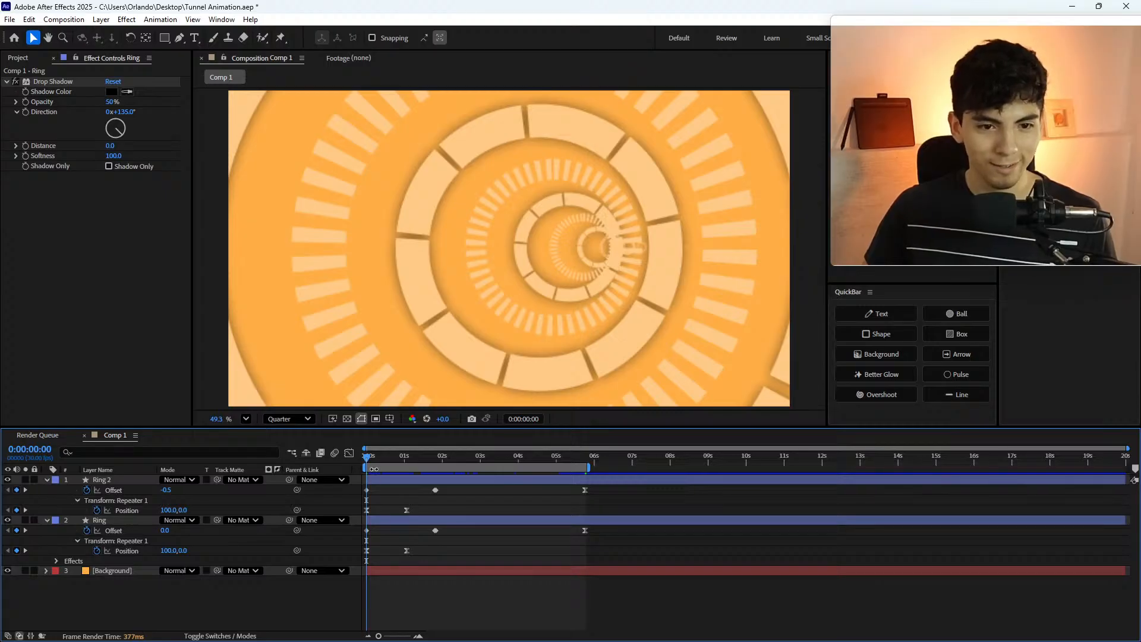
{"action": "key", "text": "space"}
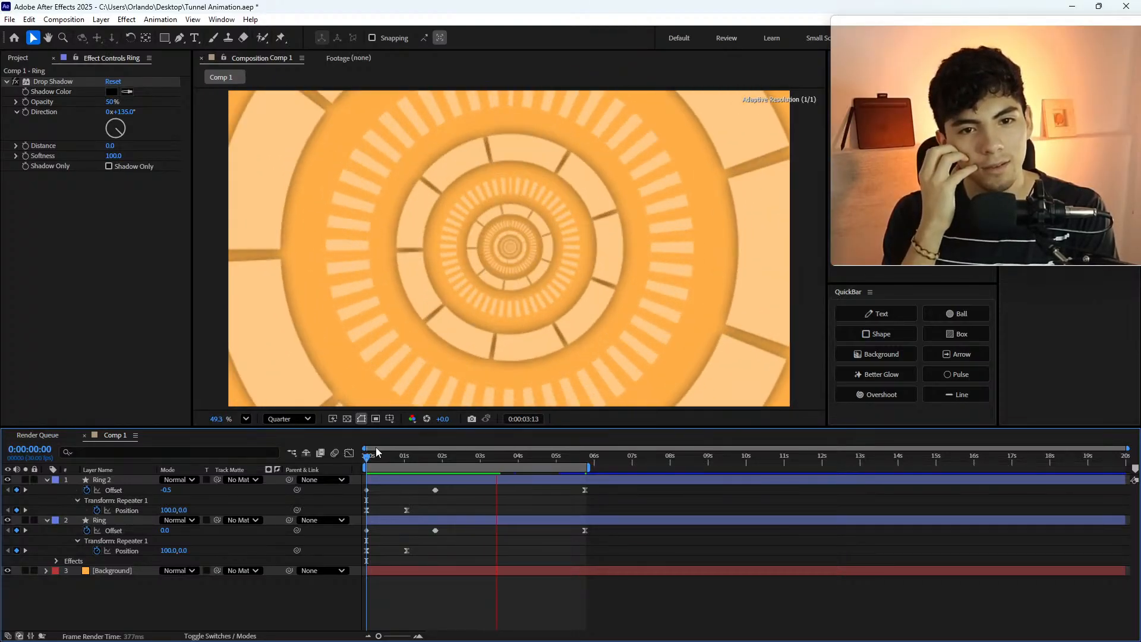
- Go to 0:00:03:12 and set the composition preview resolution to Half
{"action": "left_click", "coordinate": [453, 458]}
{"action": "left_click_drag", "start_coordinate": [454, 466], "coordinate": [495, 474]}
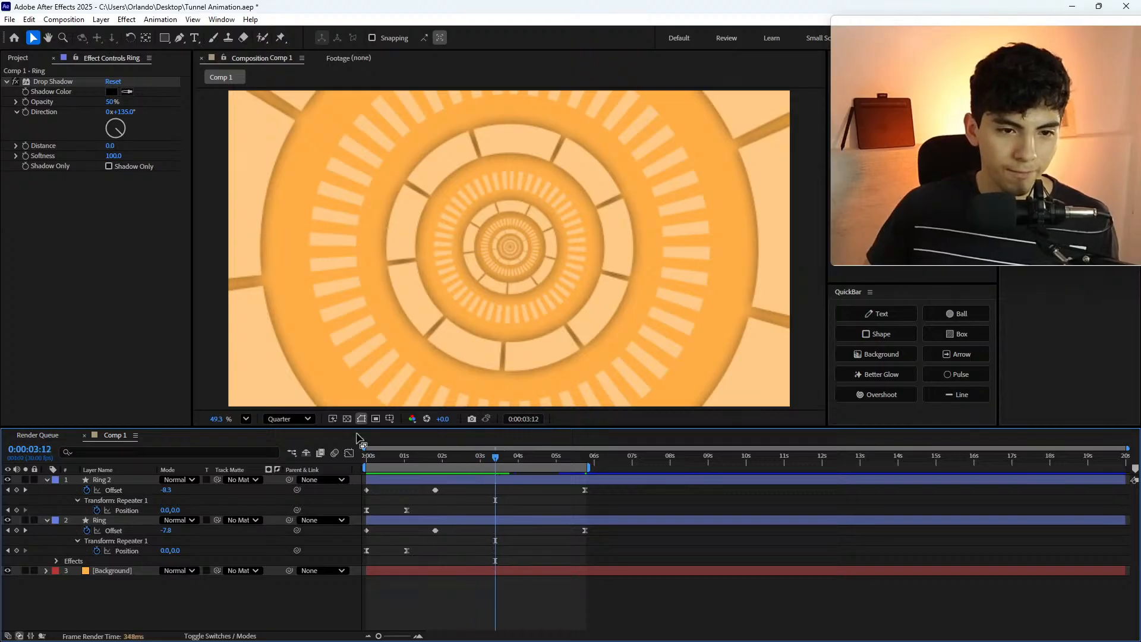
{"action": "left_click", "coordinate": [285, 419]}
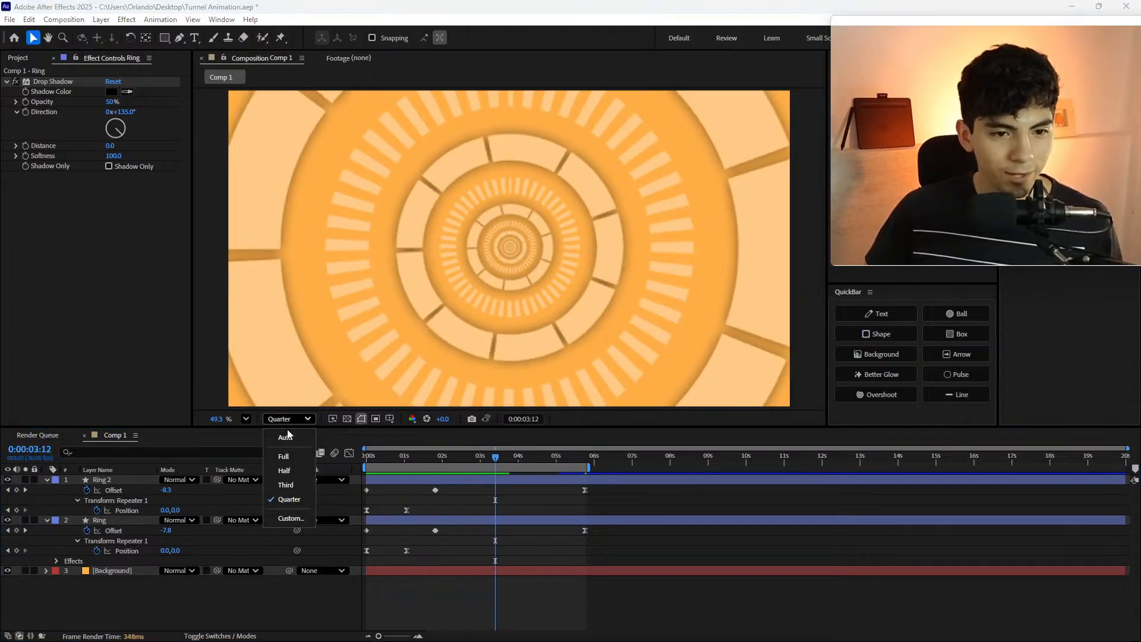
{"action": "left_click", "coordinate": [293, 469]}
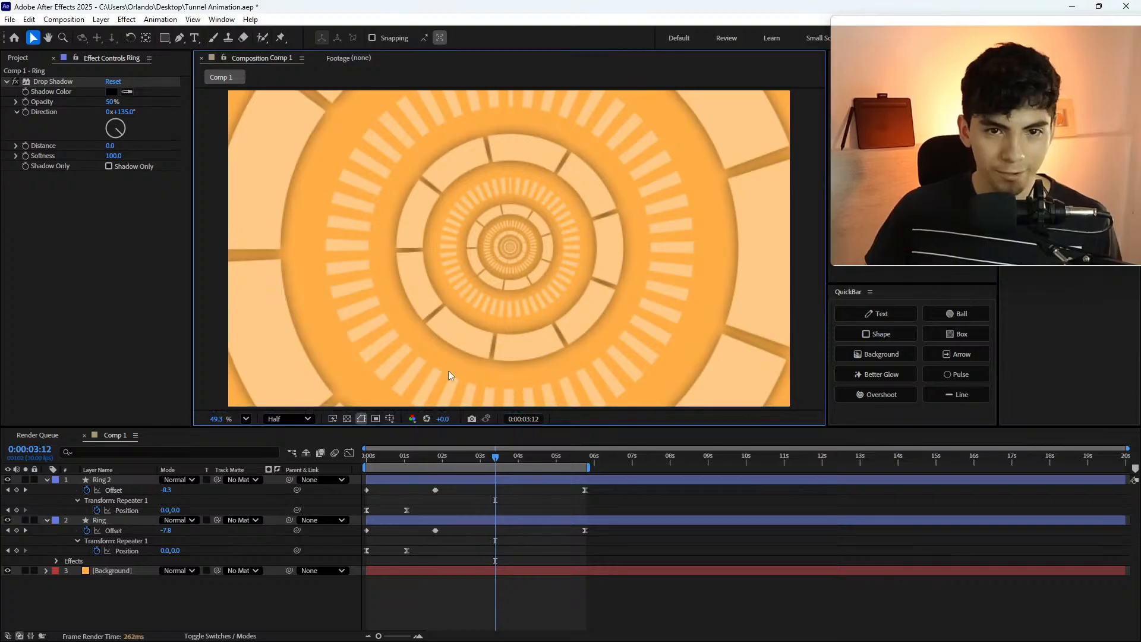
- Compare the tunnel's depth with the Ring layer's Drop Shadow effect disabled and enabled again
{"action": "scroll", "coordinate": [516, 229], "scroll_direction": "up", "scroll_amount": 6}
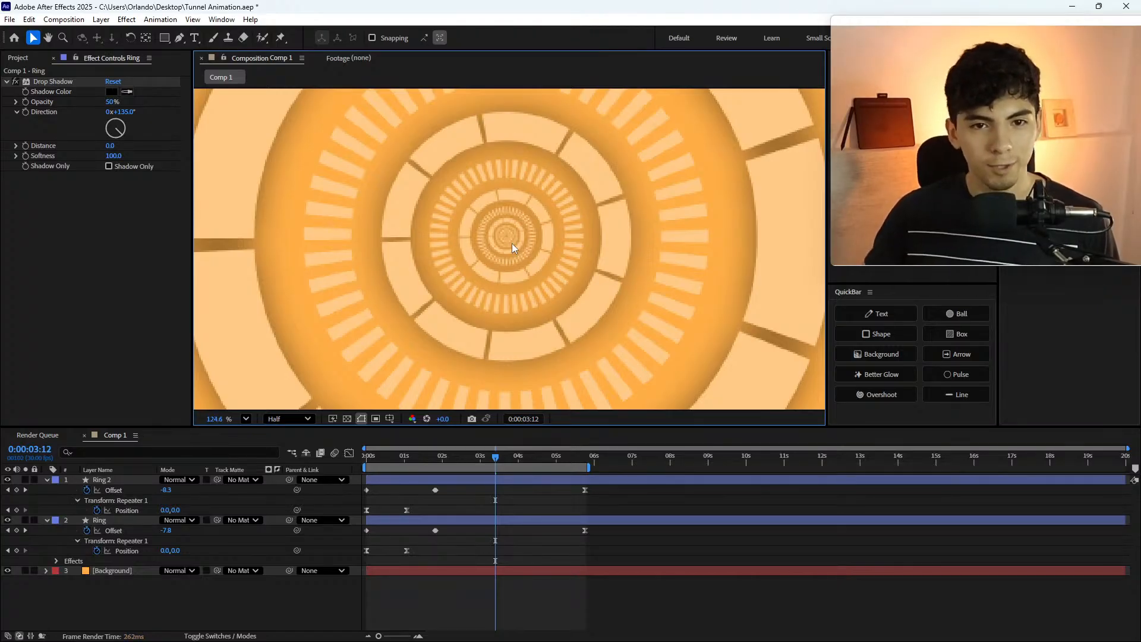
{"action": "scroll", "coordinate": [512, 243], "scroll_direction": "down", "scroll_amount": 3}
{"action": "scroll", "coordinate": [515, 244], "scroll_direction": "down", "scroll_amount": 4}
{"action": "scroll", "coordinate": [515, 245], "scroll_direction": "up", "scroll_amount": 3}
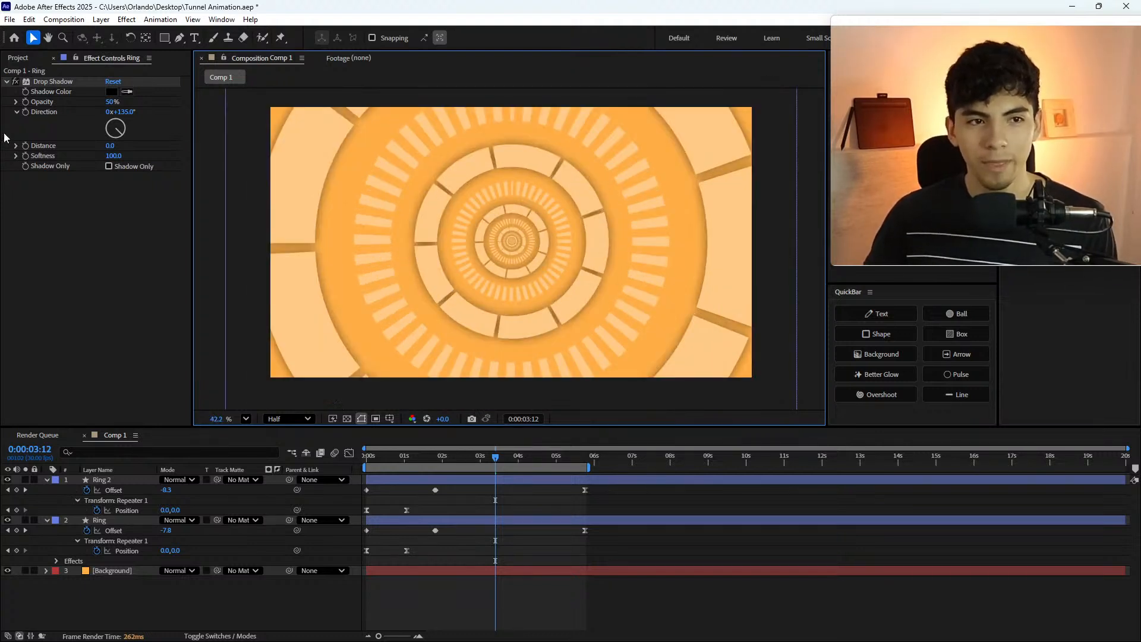
{"action": "left_click", "coordinate": [16, 82]}
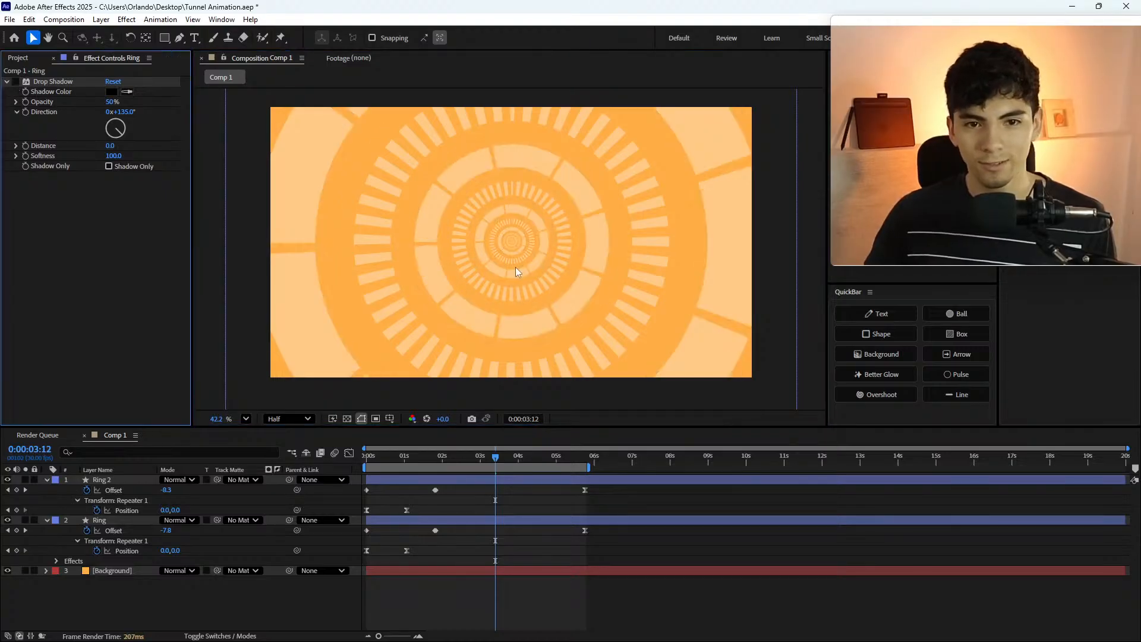
{"action": "scroll", "coordinate": [515, 266], "scroll_direction": "up", "scroll_amount": 4}
{"action": "scroll", "coordinate": [518, 199], "scroll_direction": "down", "scroll_amount": 2}
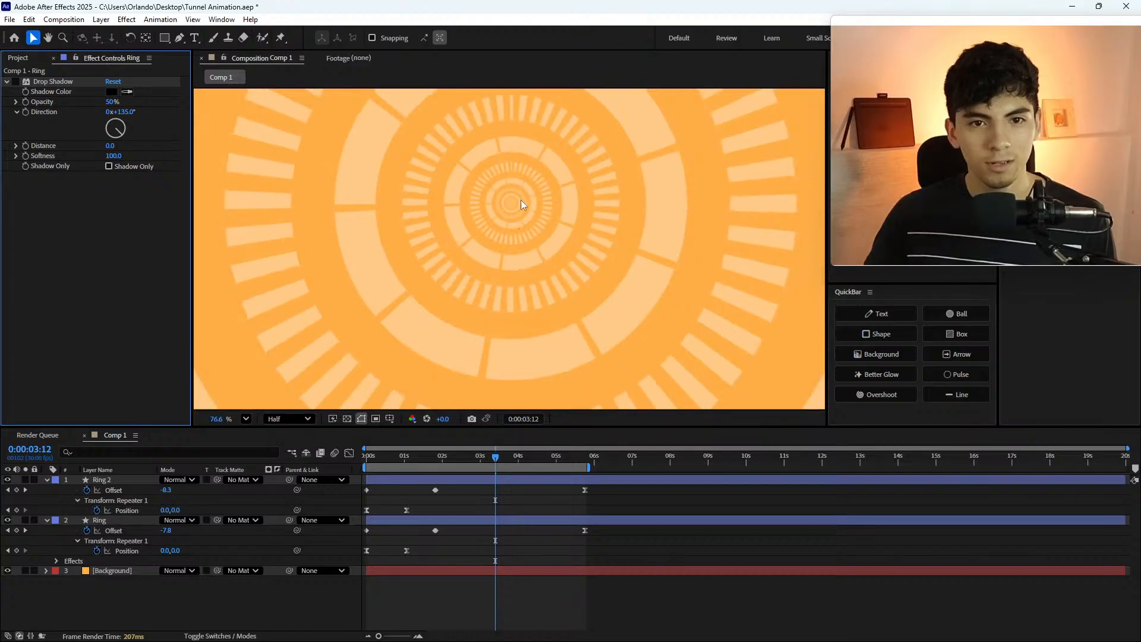
{"action": "left_click", "coordinate": [15, 82]}
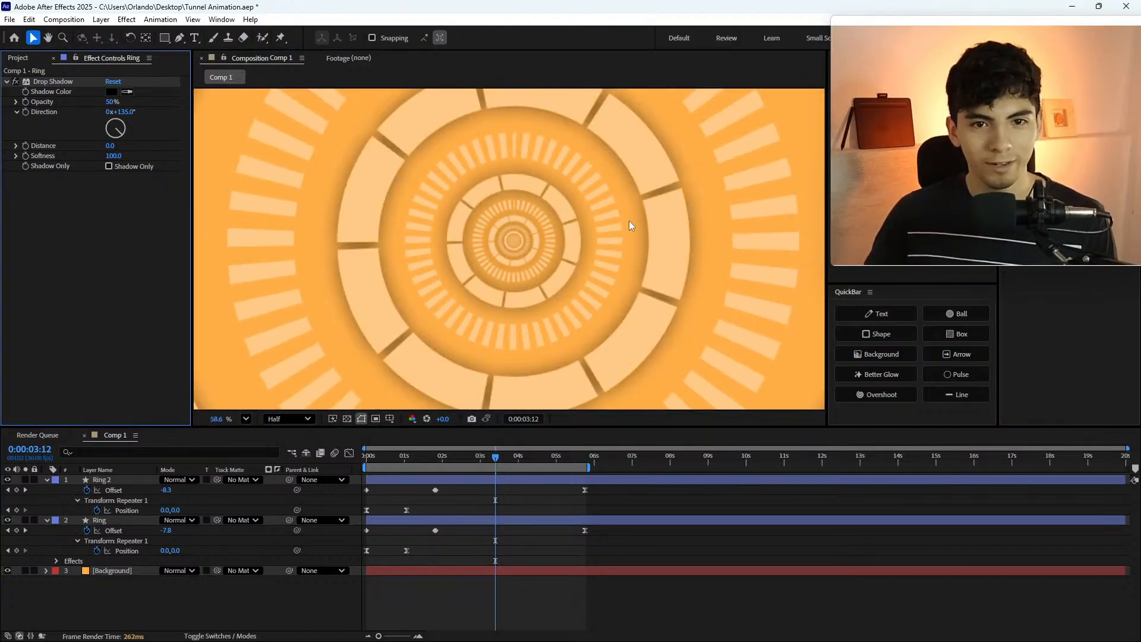
{"action": "scroll", "coordinate": [629, 220], "scroll_direction": "down", "scroll_amount": 3}
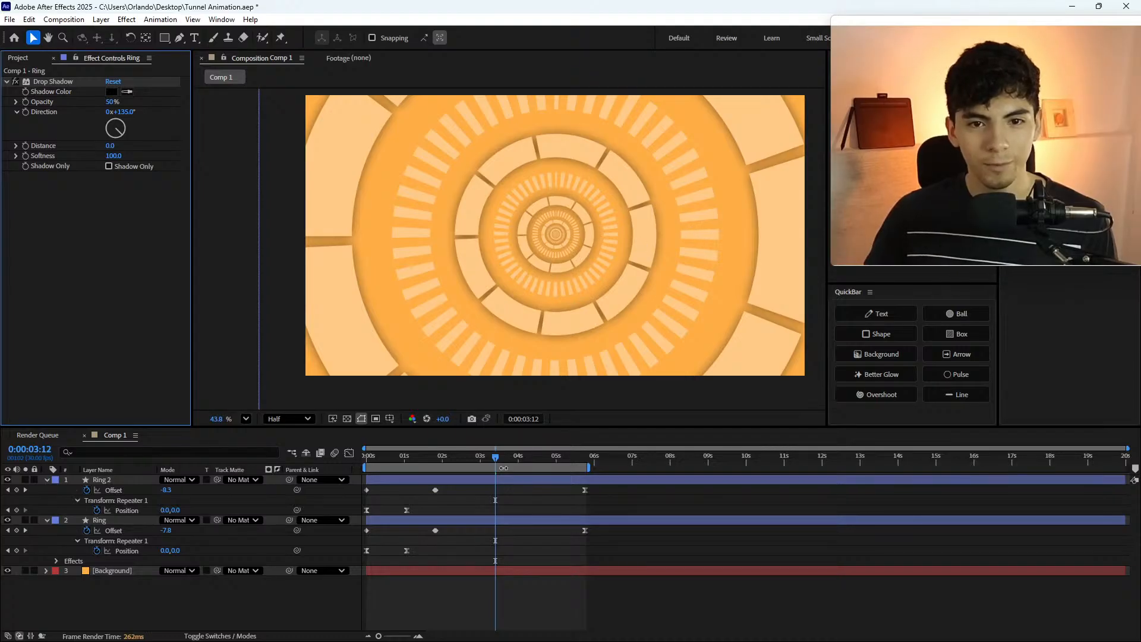
- Set the Ring layer's drop shadow softness to 75 and check the frame at 0:00:04:02
{"action": "left_click_drag", "start_coordinate": [447, 455], "coordinate": [354, 468]}
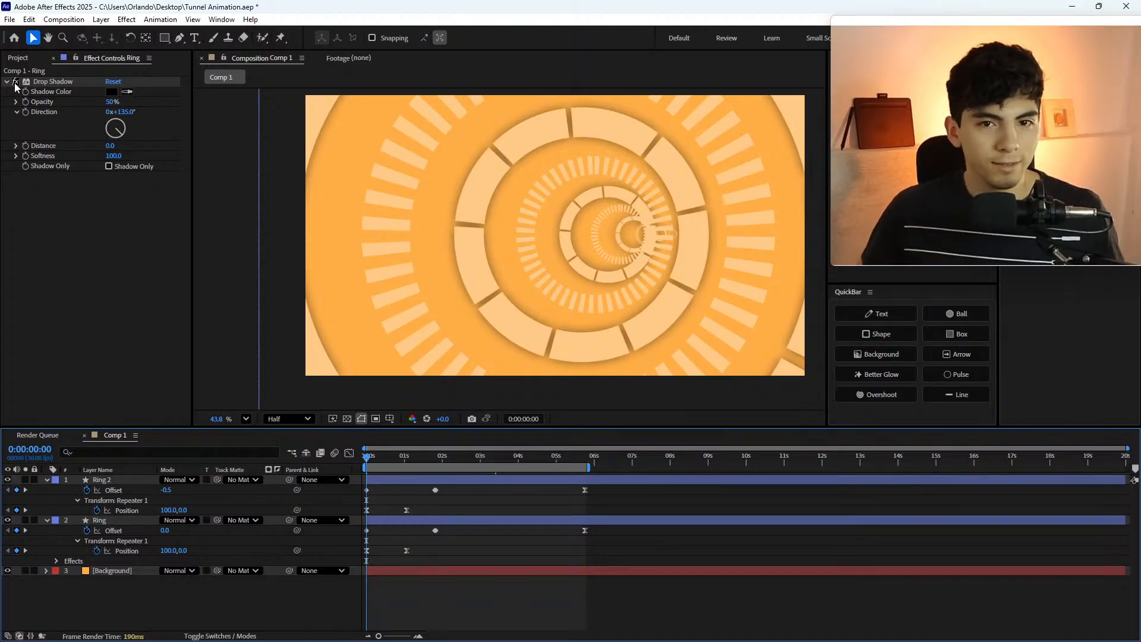
{"action": "left_click", "coordinate": [113, 156]}
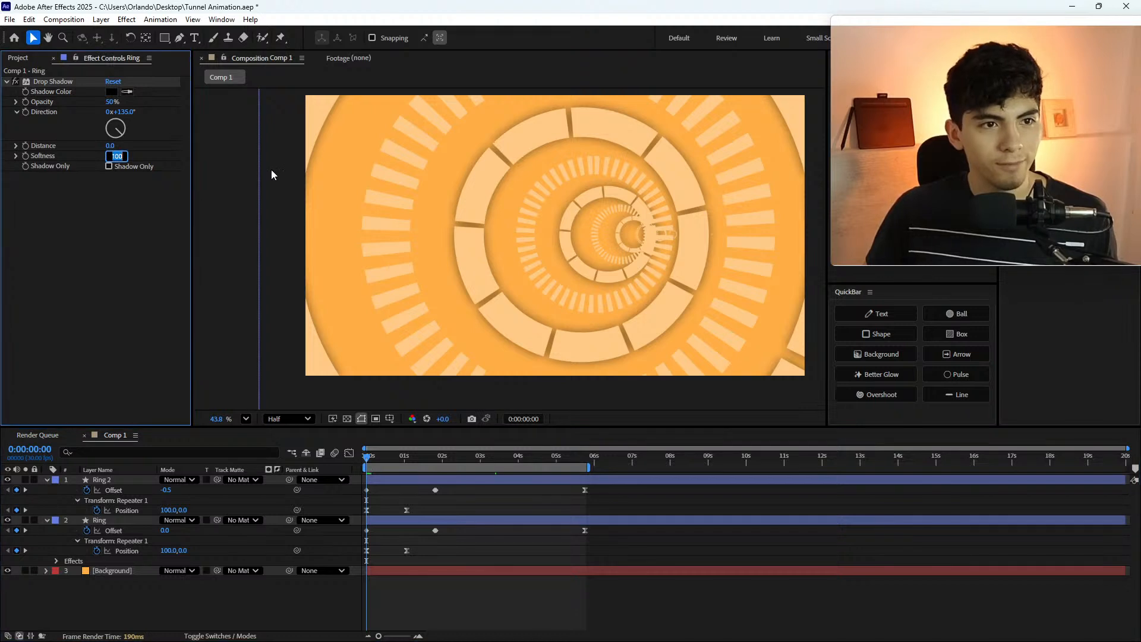
{"action": "type", "text": "7"}
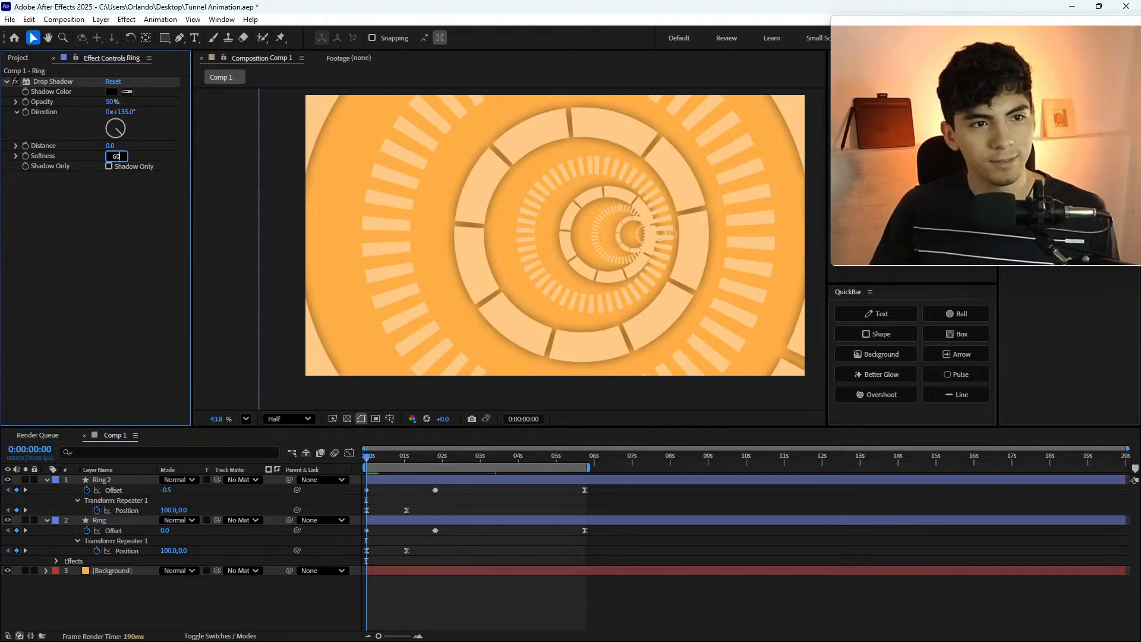
{"action": "type", "text": "6"}
{"action": "left_click", "coordinate": [271, 169]}
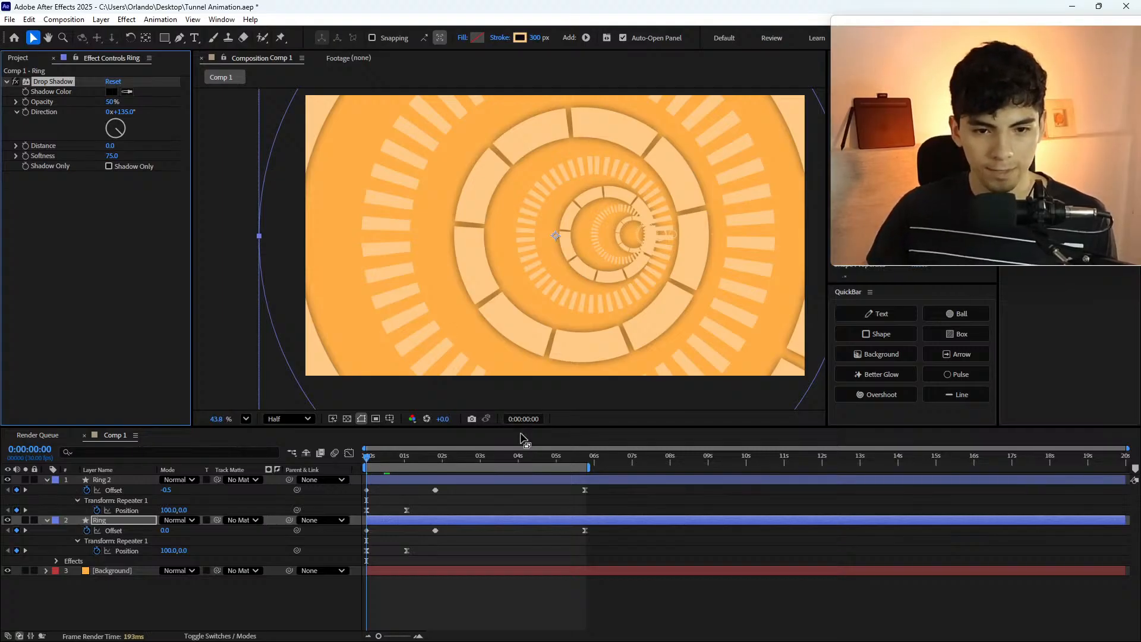
{"action": "left_click", "coordinate": [520, 456]}
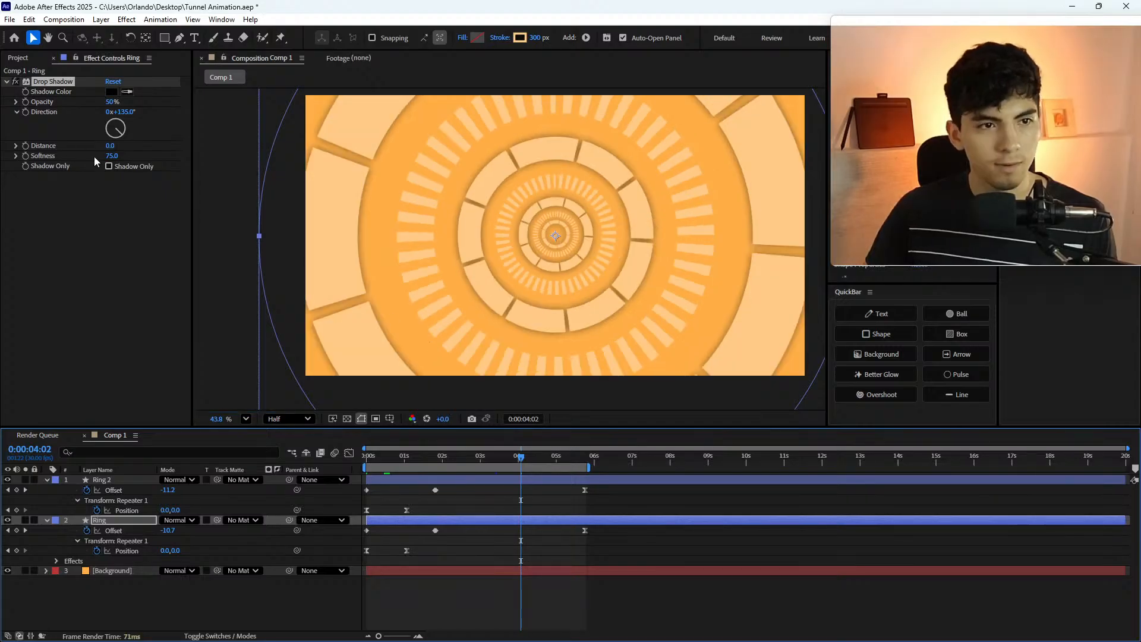
- Go to 0:00:03:14 and try larger drop shadow softness values on the Ring layer, including 80 and 150
{"action": "left_click", "coordinate": [497, 463]}
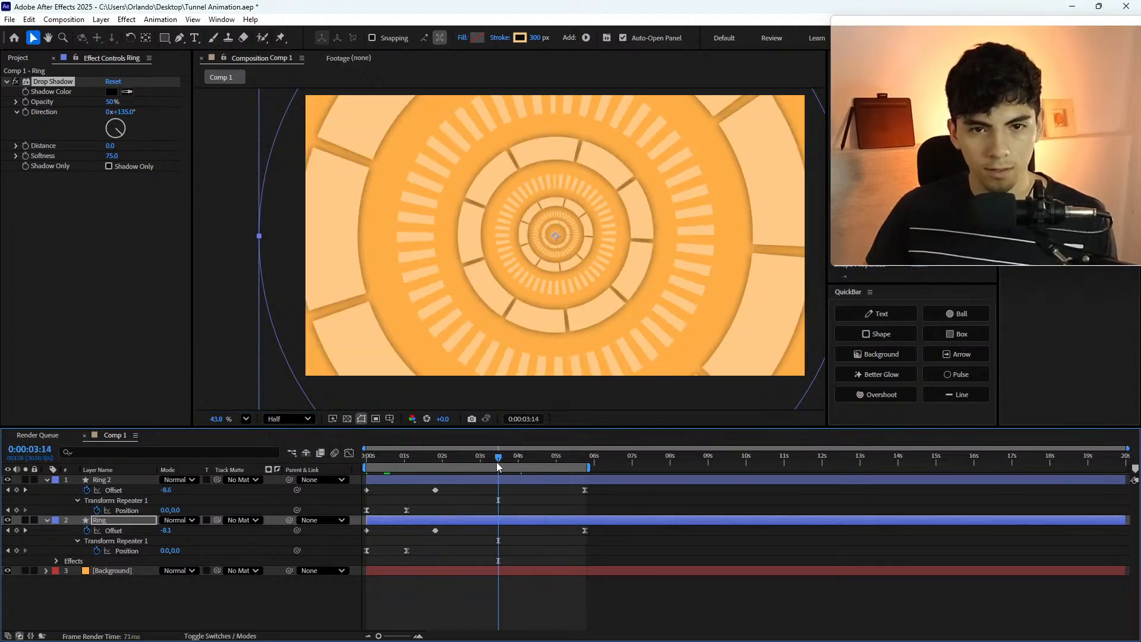
{"action": "left_click", "coordinate": [110, 156]}
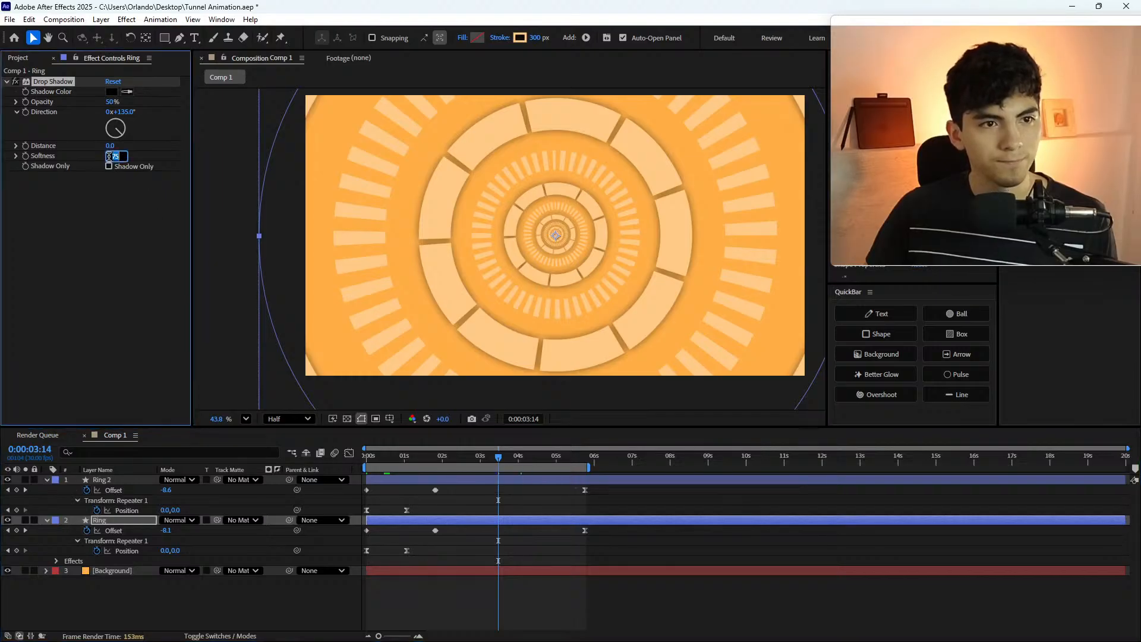
{"action": "type", "text": "40"}
{"action": "key", "text": "Return"}
{"action": "left_click", "coordinate": [110, 156]}
{"action": "type", "text": "80"}
{"action": "key", "text": "Return"}
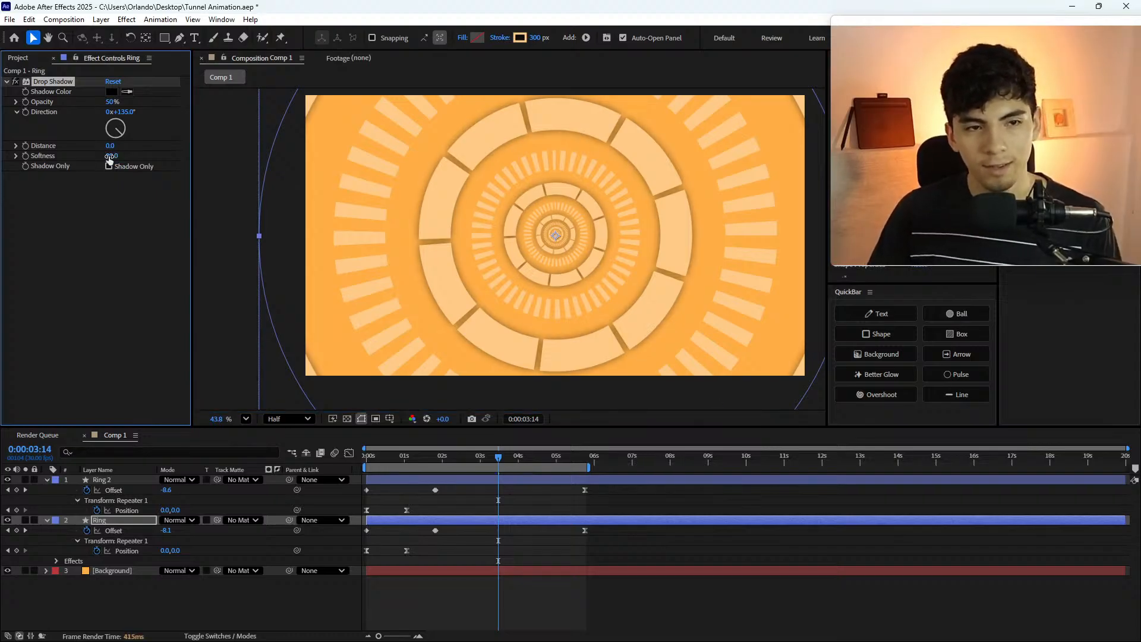
{"action": "left_click", "coordinate": [110, 156]}
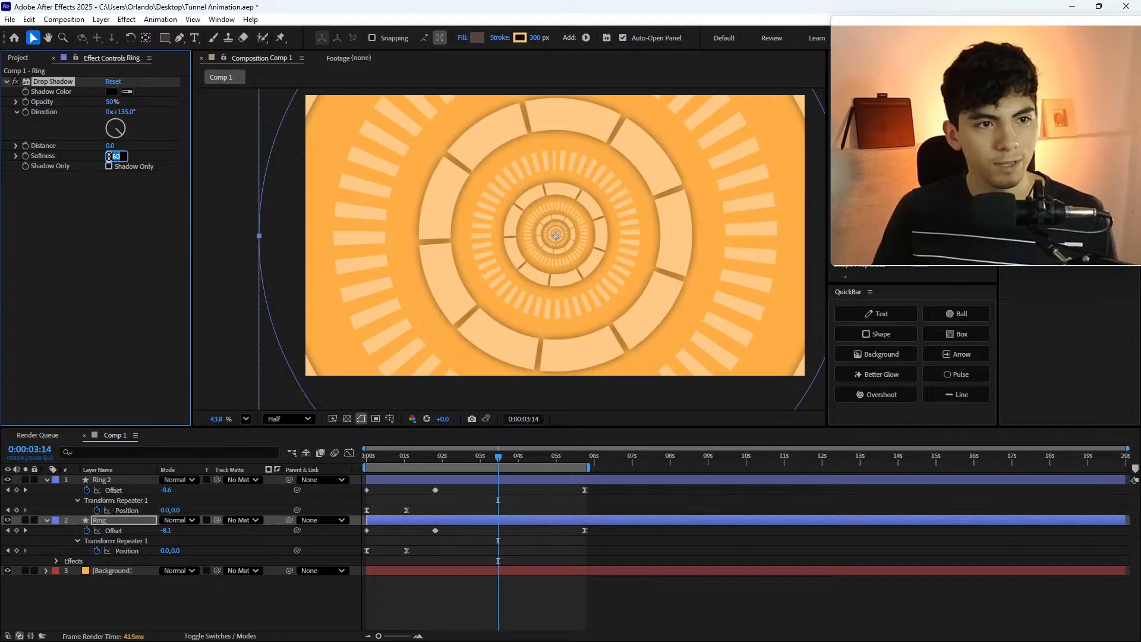
{"action": "type", "text": "150"}
{"action": "key", "text": "Return"}
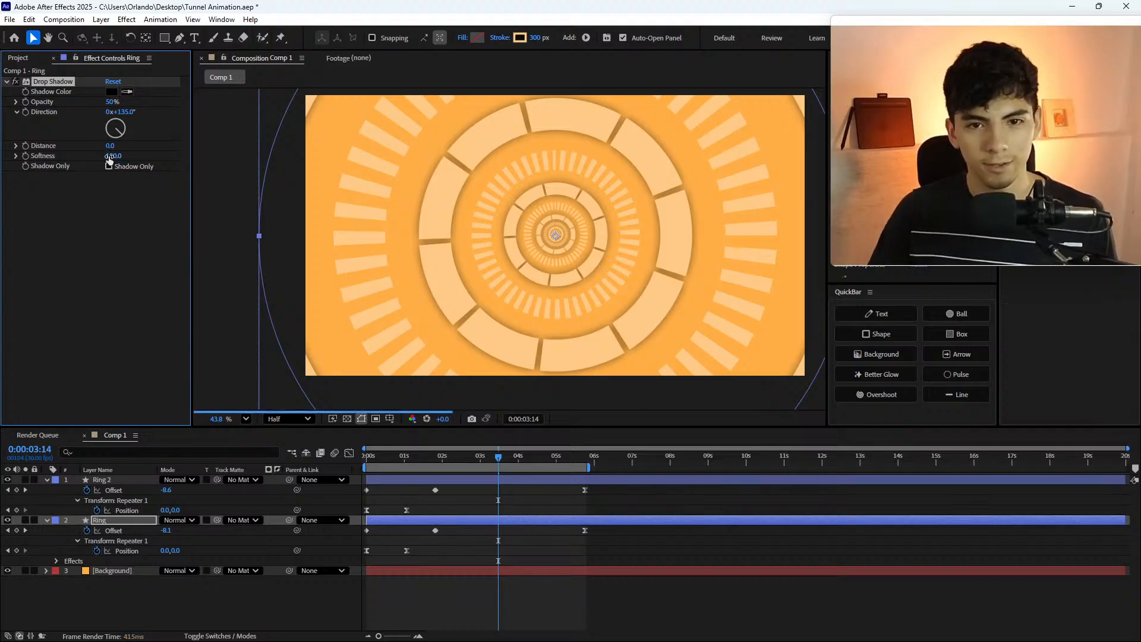
- Try a drop shadow softness of 200 on the Ring layer and check the frame at 0:00:03:19
{"action": "left_click", "coordinate": [109, 157]}
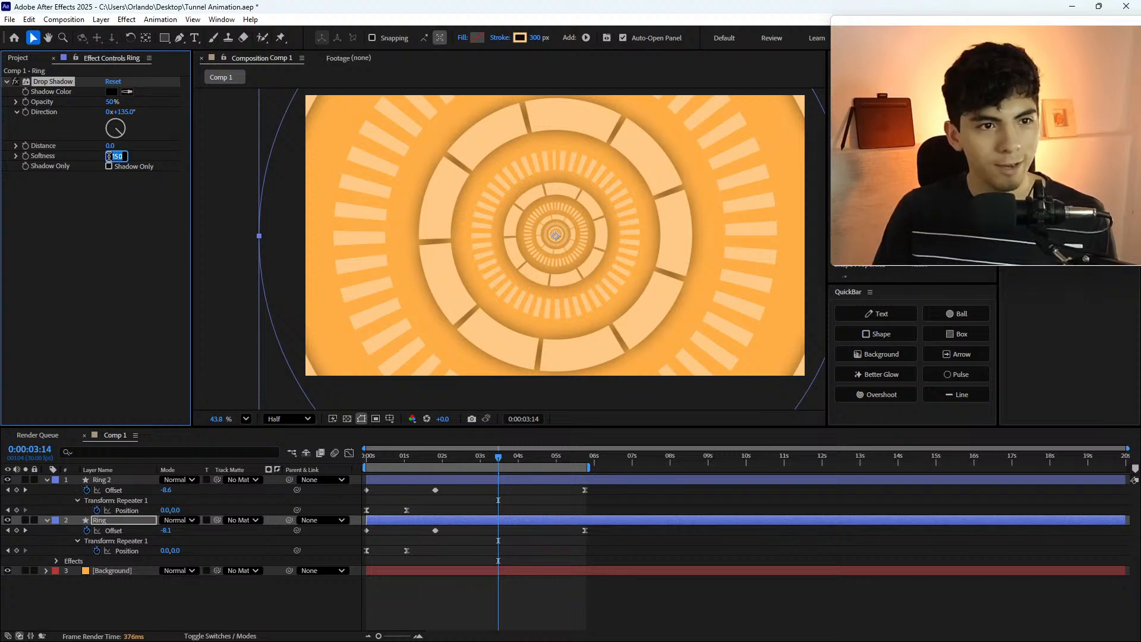
{"action": "type", "text": "300"}
{"action": "key", "text": "Return"}
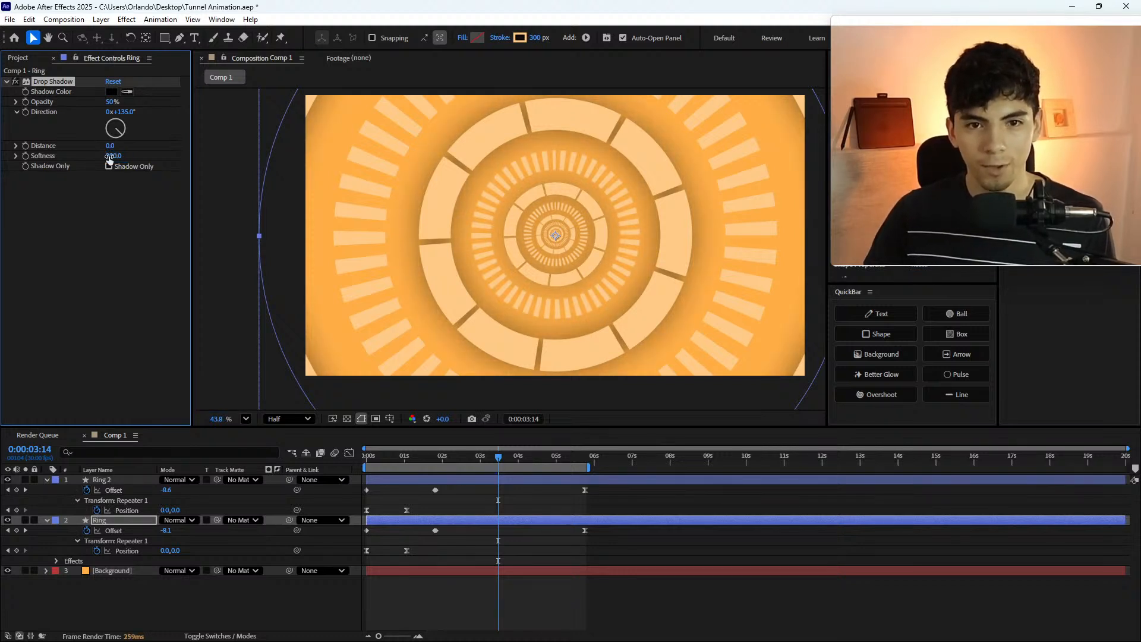
{"action": "left_click", "coordinate": [109, 157]}
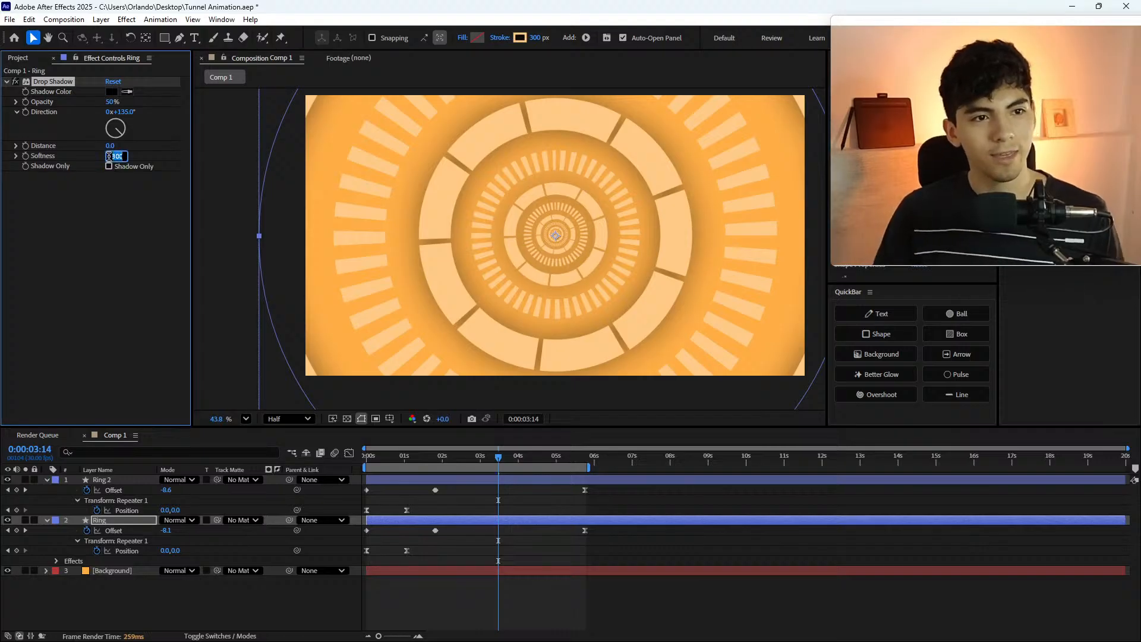
{"action": "type", "text": "600"}
{"action": "key", "text": "Return"}
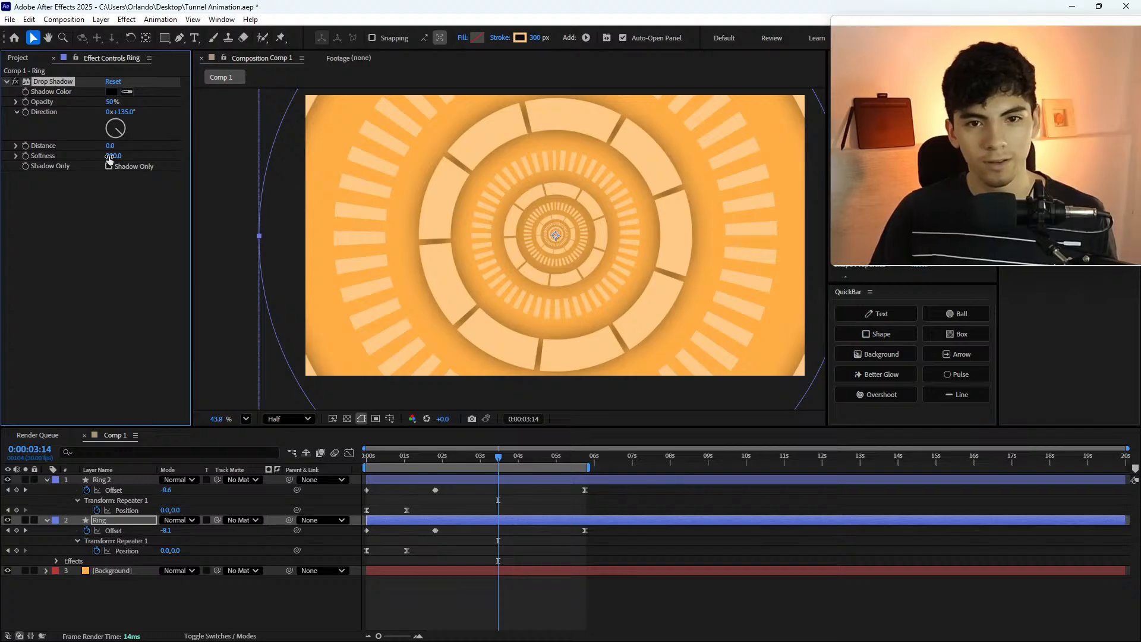
{"action": "left_click_drag", "start_coordinate": [109, 157], "coordinate": [71, 156]}
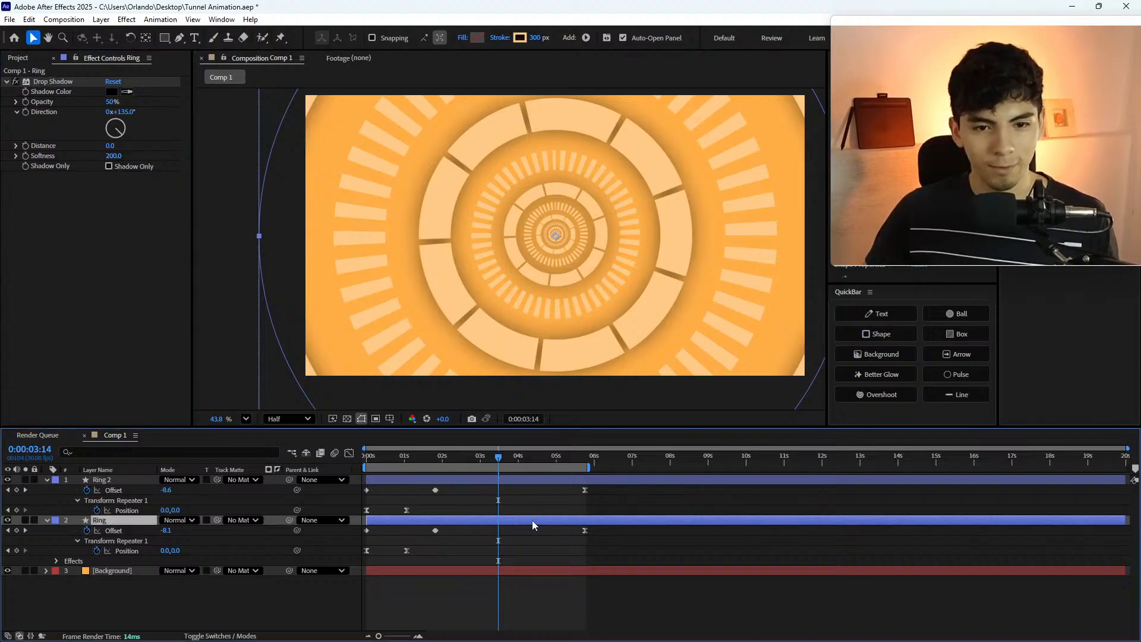
{"action": "left_click", "coordinate": [522, 497]}
{"action": "mouse_move", "coordinate": [505, 458]}
{"action": "left_mouse_down"}
{"action": "mouse_move", "coordinate": [524, 463]}
{"action": "mouse_move", "coordinate": [504, 463]}
{"action": "left_mouse_up"}
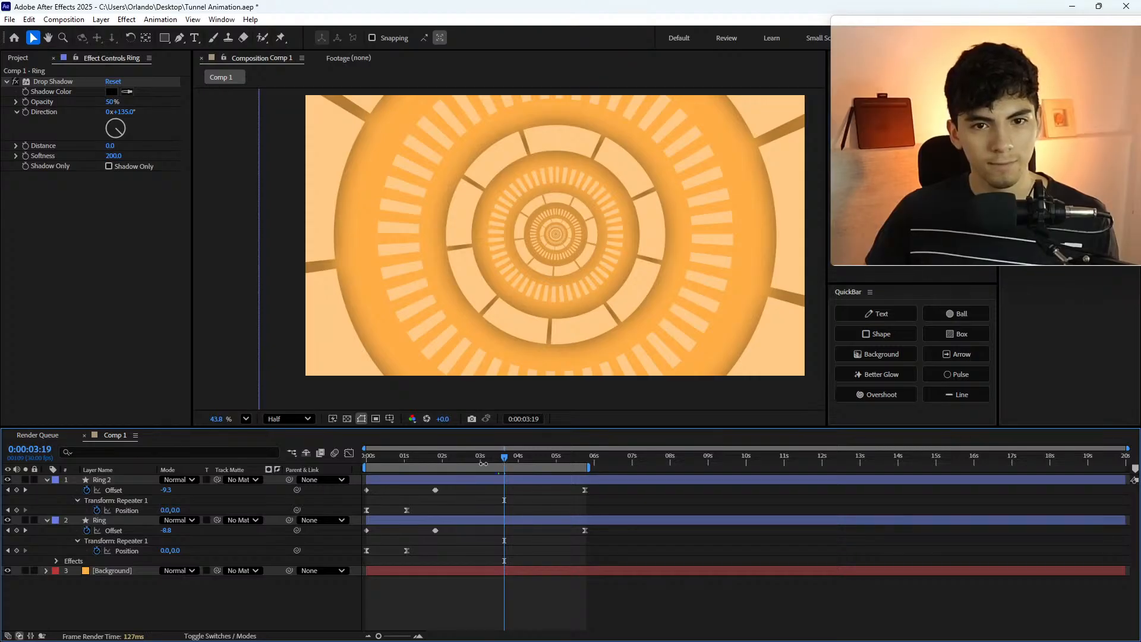
- Set the Ring layer's drop shadow softness to 150 and preview the animation from the start
{"action": "left_click", "coordinate": [479, 519]}
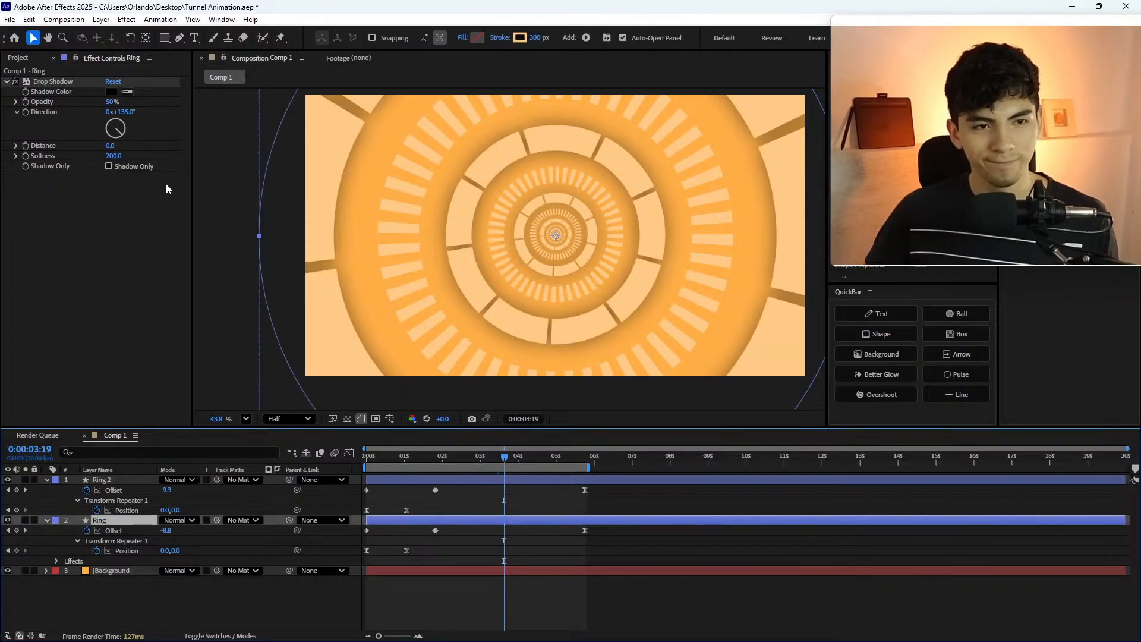
{"action": "left_click", "coordinate": [118, 156]}
{"action": "type", "text": "150"}
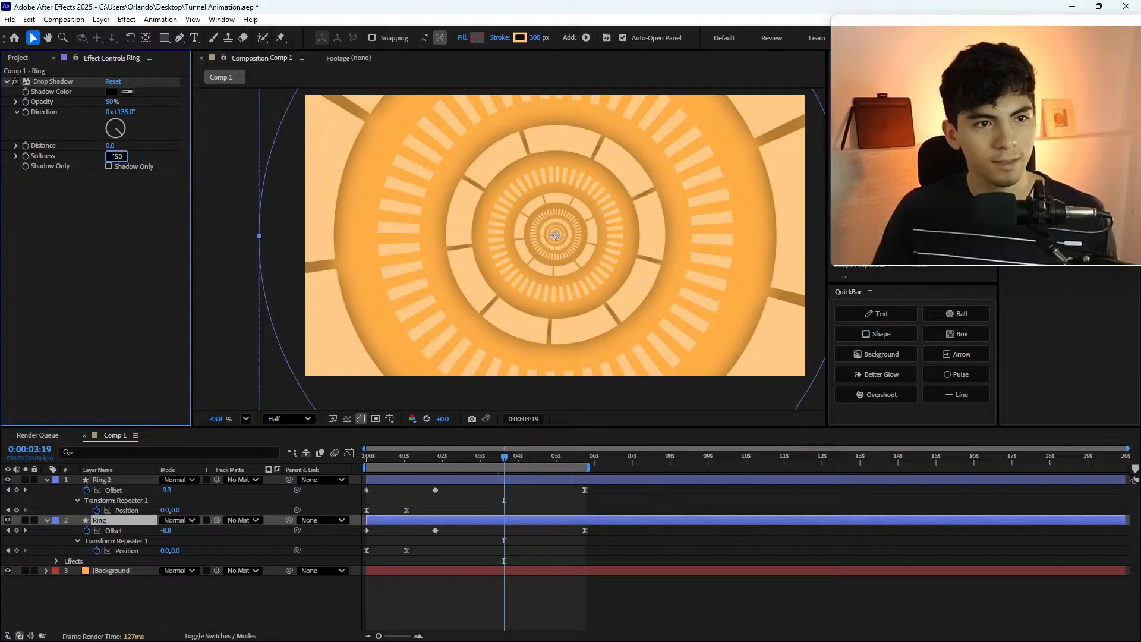
{"action": "left_click", "coordinate": [525, 497]}
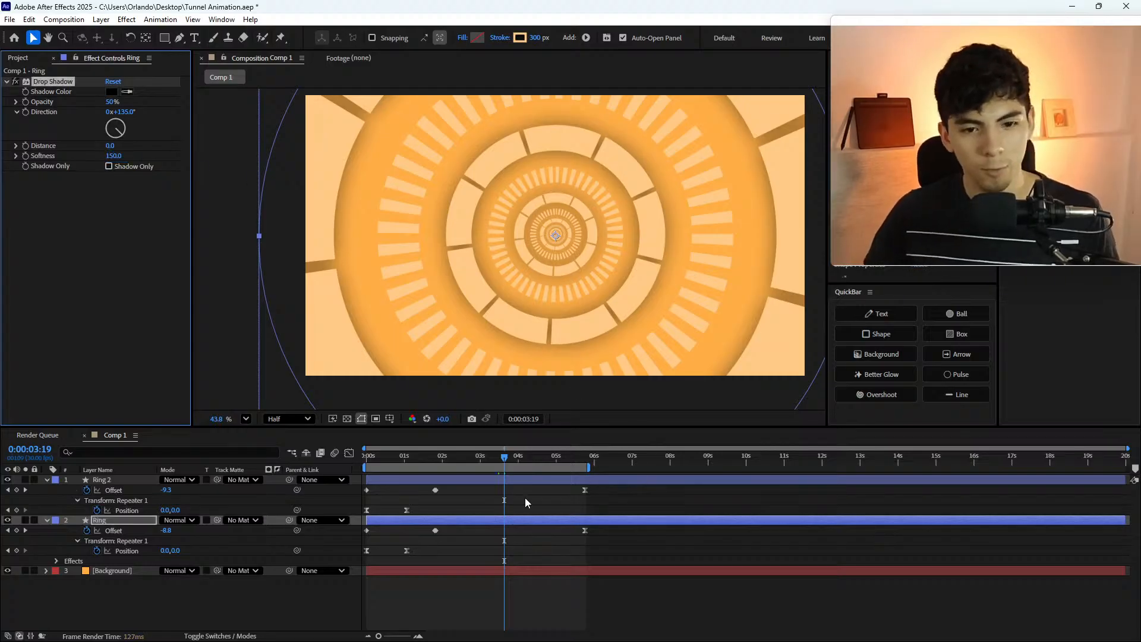
{"action": "key", "text": "Home"}
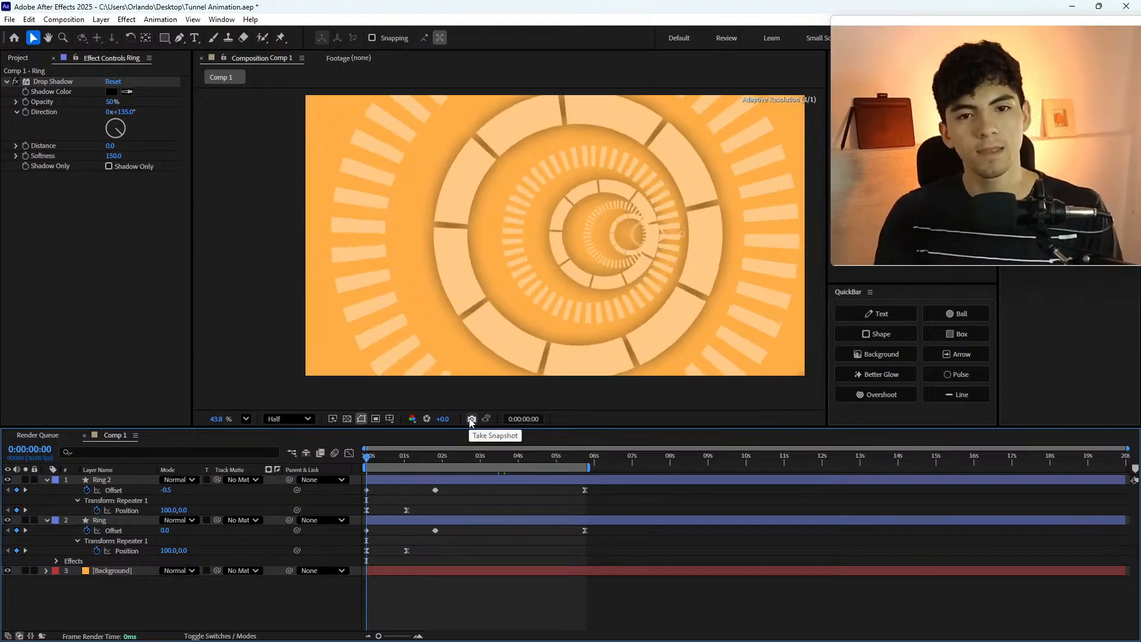
{"action": "key", "text": "space"}
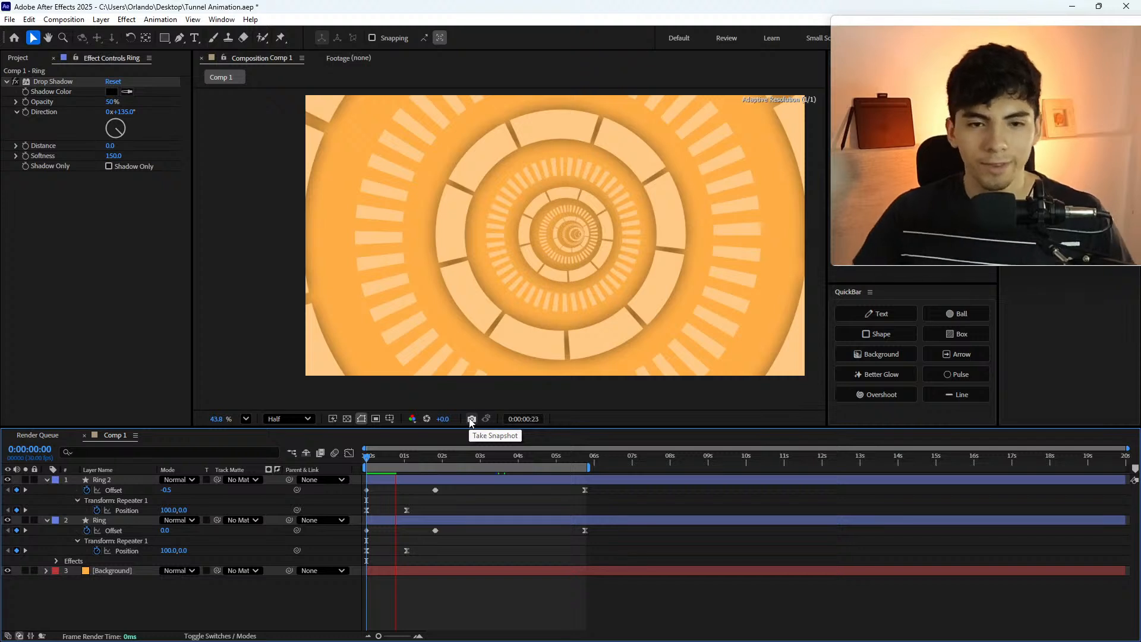
{"action": "left_click_drag", "start_coordinate": [407, 461], "coordinate": [427, 464]}
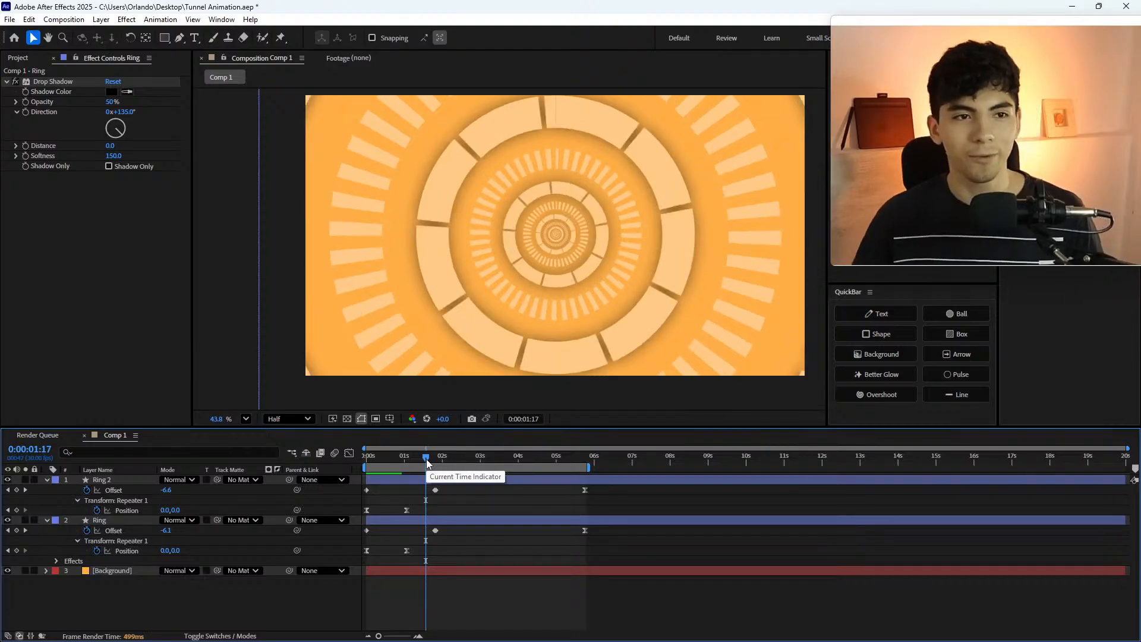
- Copy the Ring layer's Drop Shadow effect onto the Ring 2 layer
{"action": "left_click", "coordinate": [76, 84]}
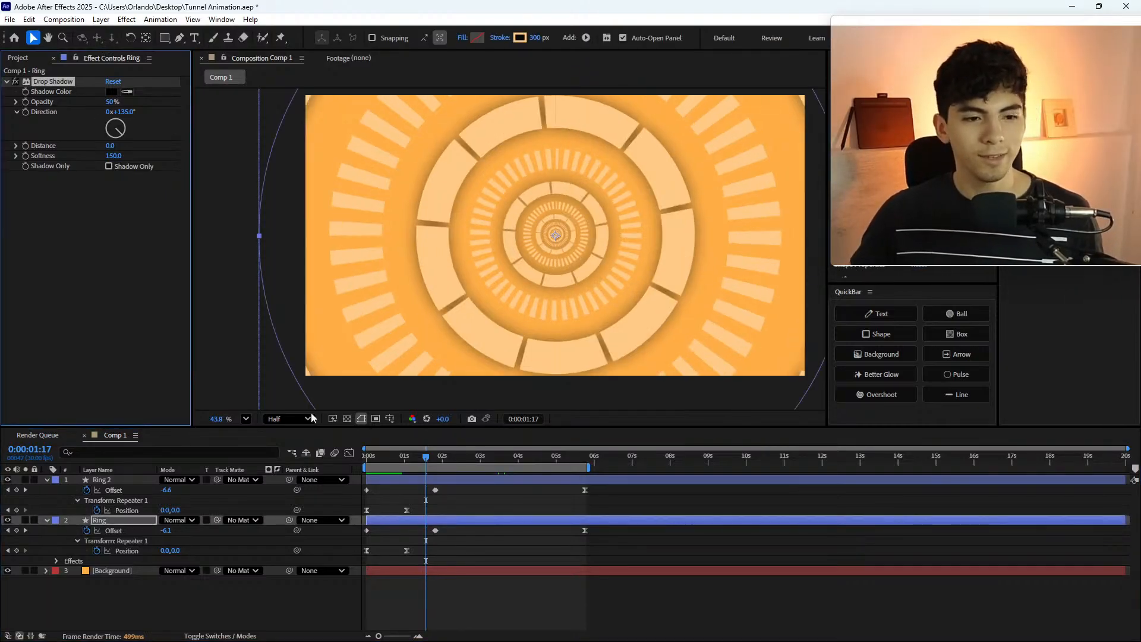
{"action": "left_click", "coordinate": [127, 478]}
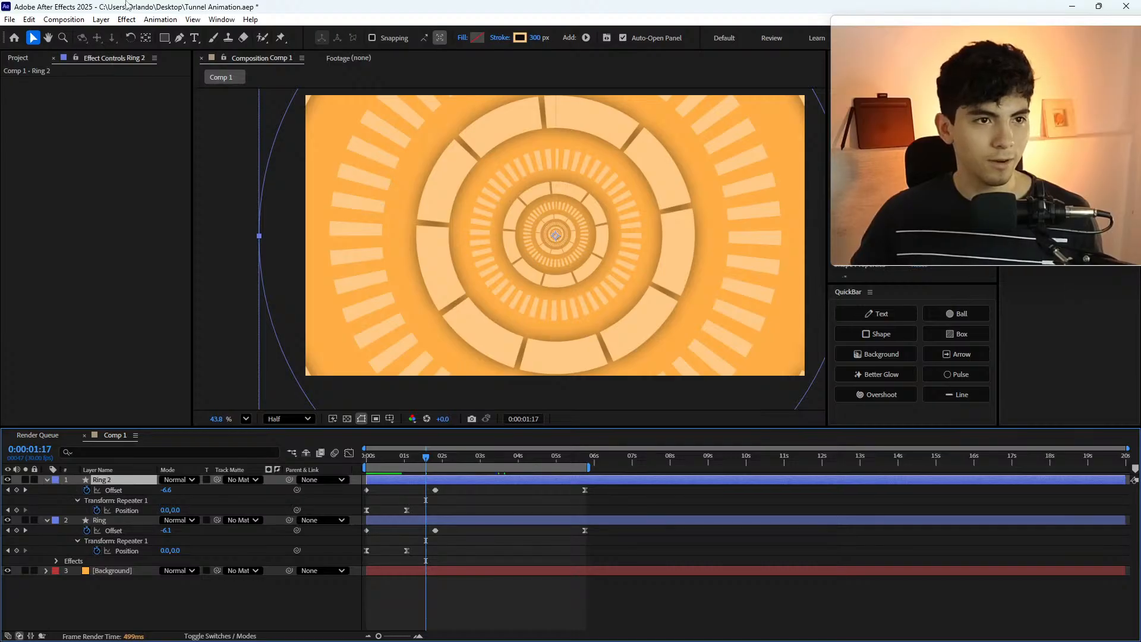
{"action": "left_click", "coordinate": [113, 104]}
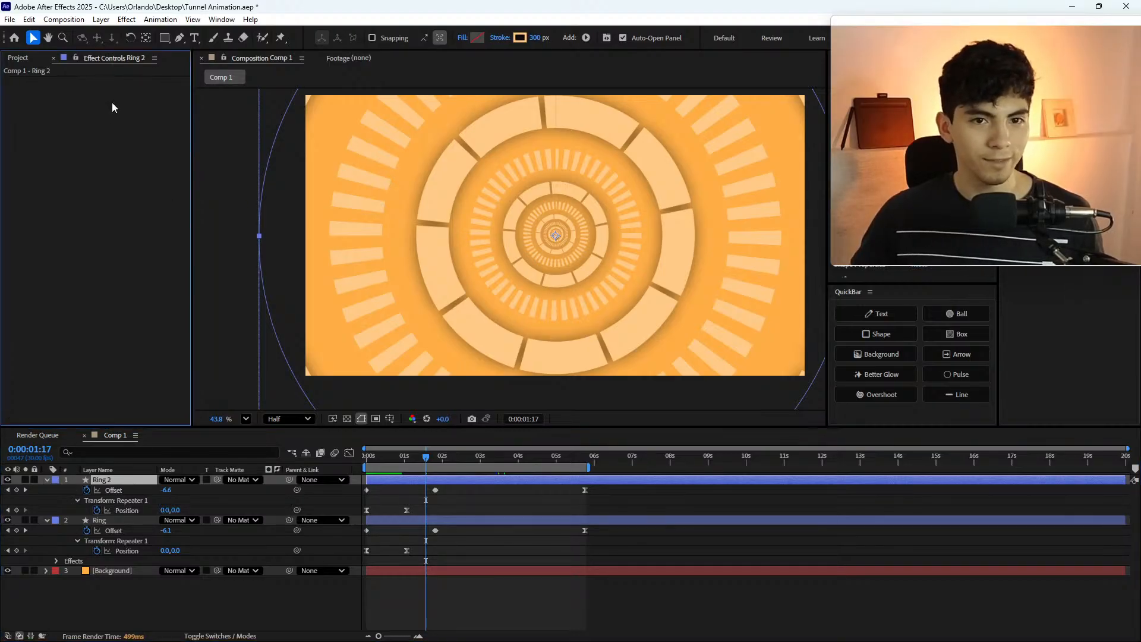
{"action": "key", "text": "ctrl+v"}
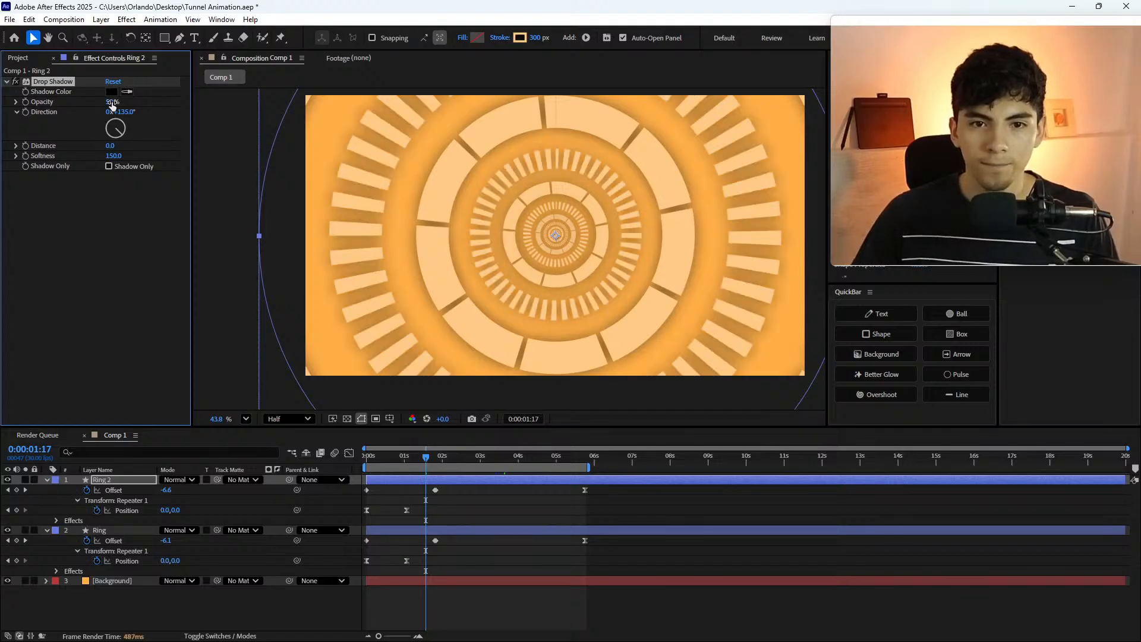
- Preview the tunnel animation from the start with the drop shadow on both ring layers
{"action": "left_click_drag", "start_coordinate": [408, 464], "coordinate": [366, 464]}
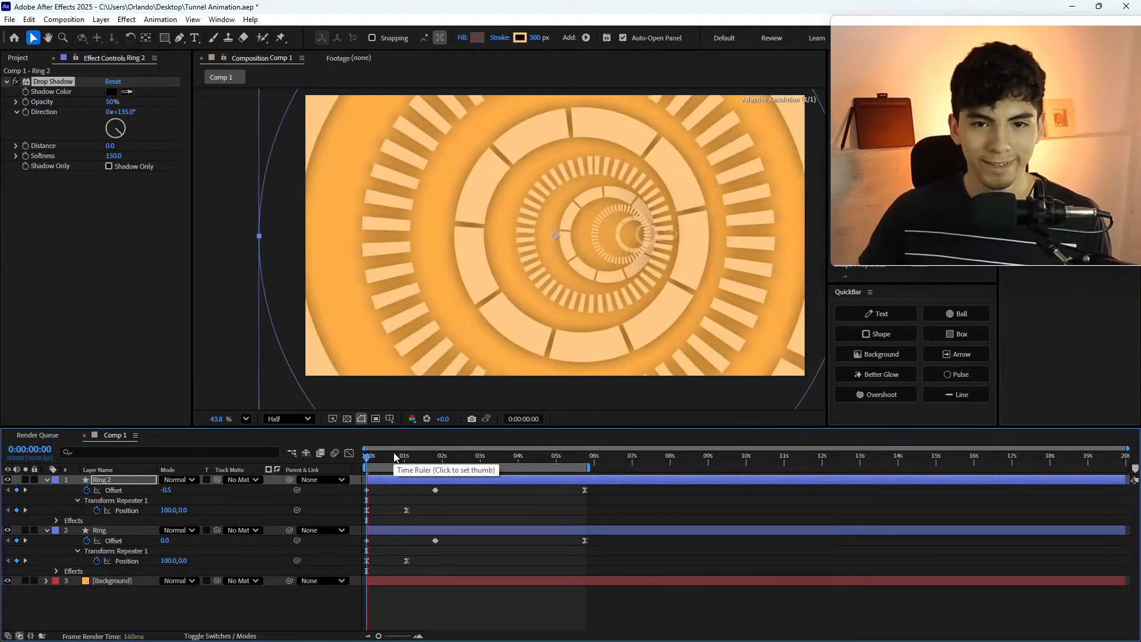
{"action": "key", "text": "space"}
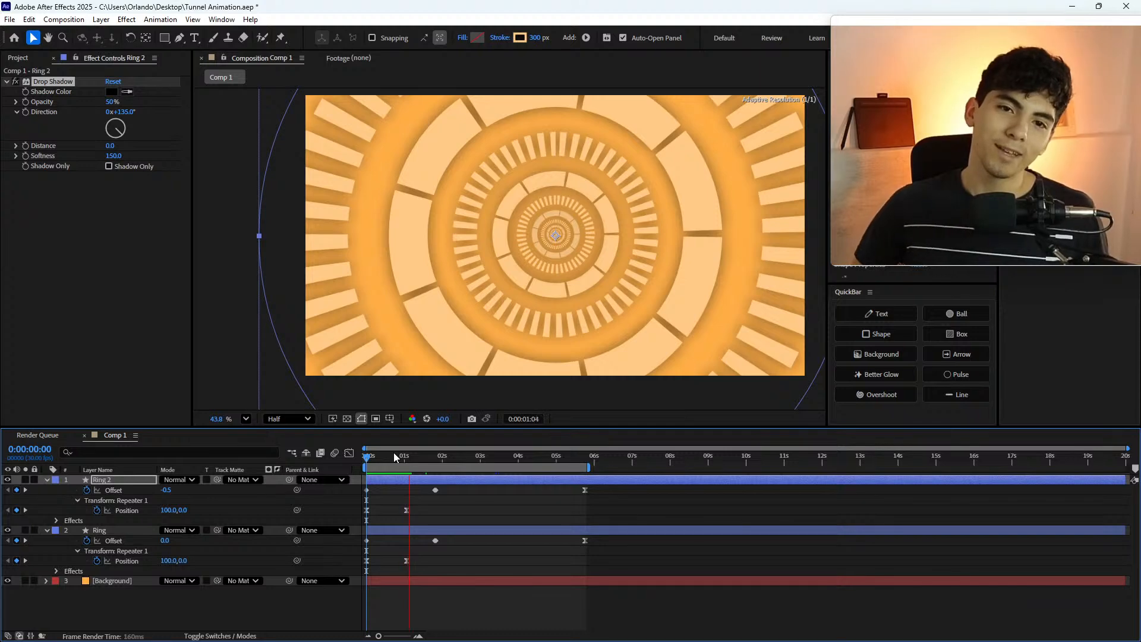
{"action": "key", "text": "space"}
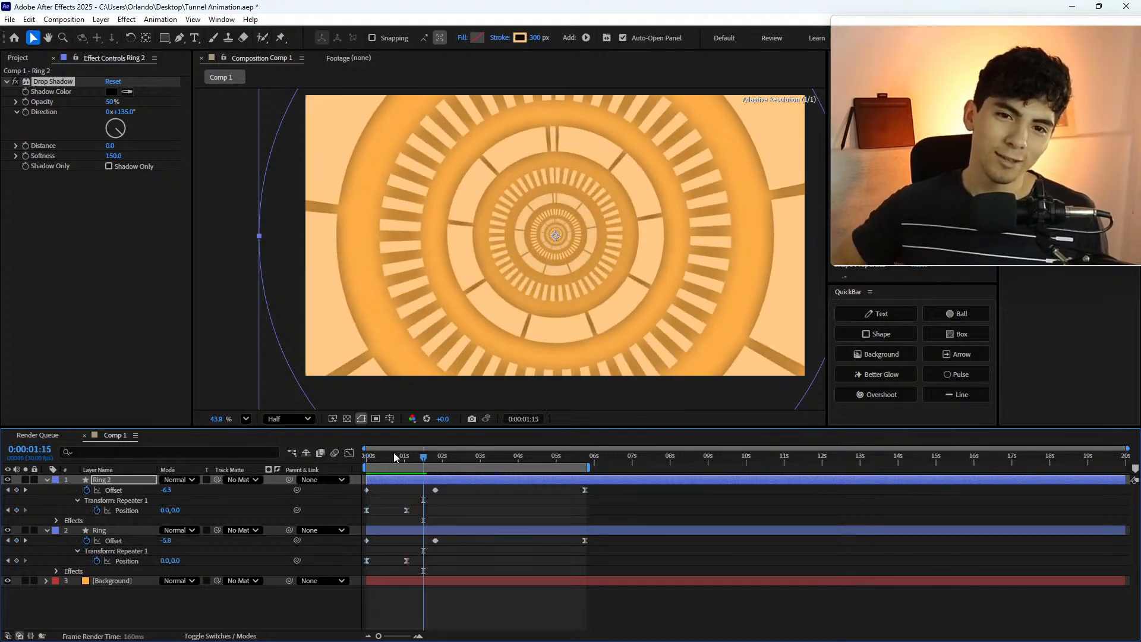
{"action": "left_click_drag", "start_coordinate": [393, 454], "coordinate": [360, 462]}
{"action": "key", "text": "space"}
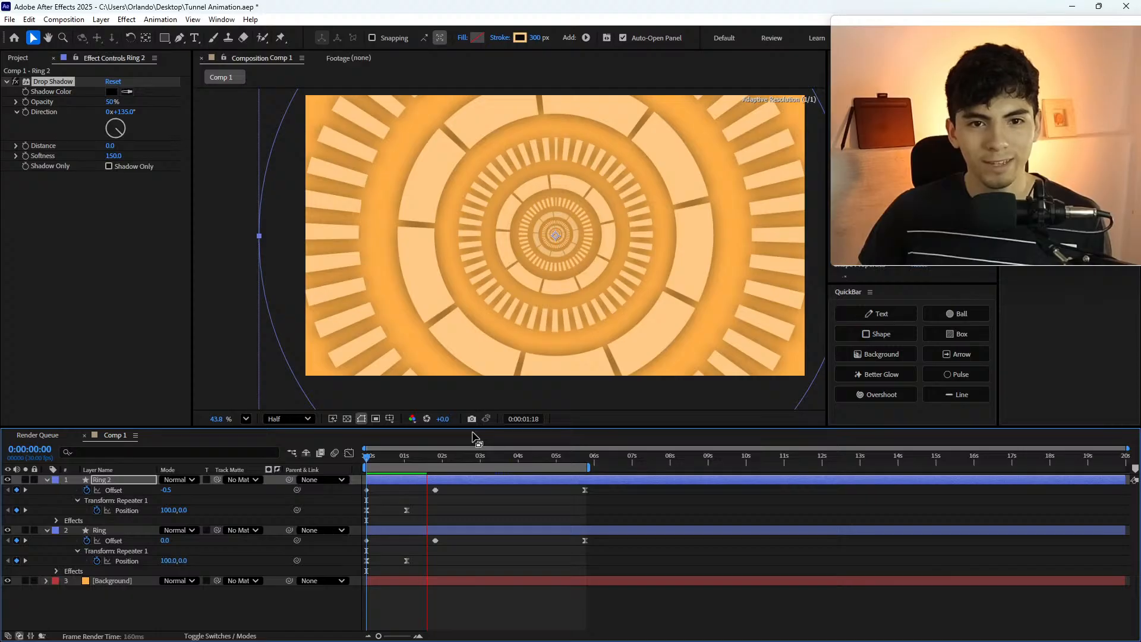
{"action": "key", "text": "space"}
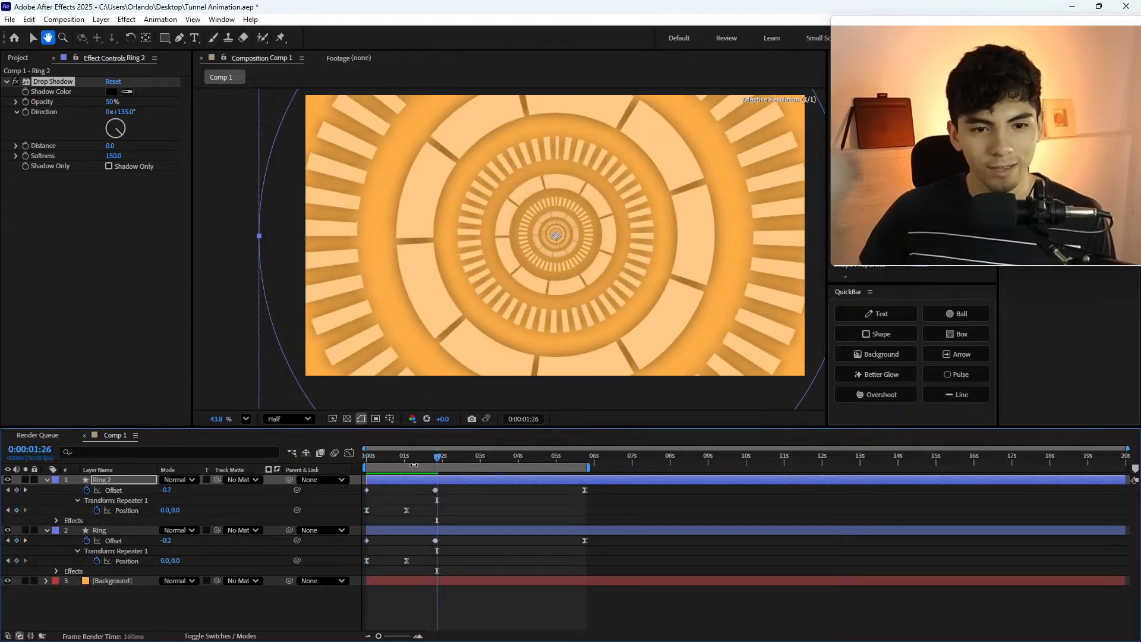
{"action": "key", "text": "Home"}
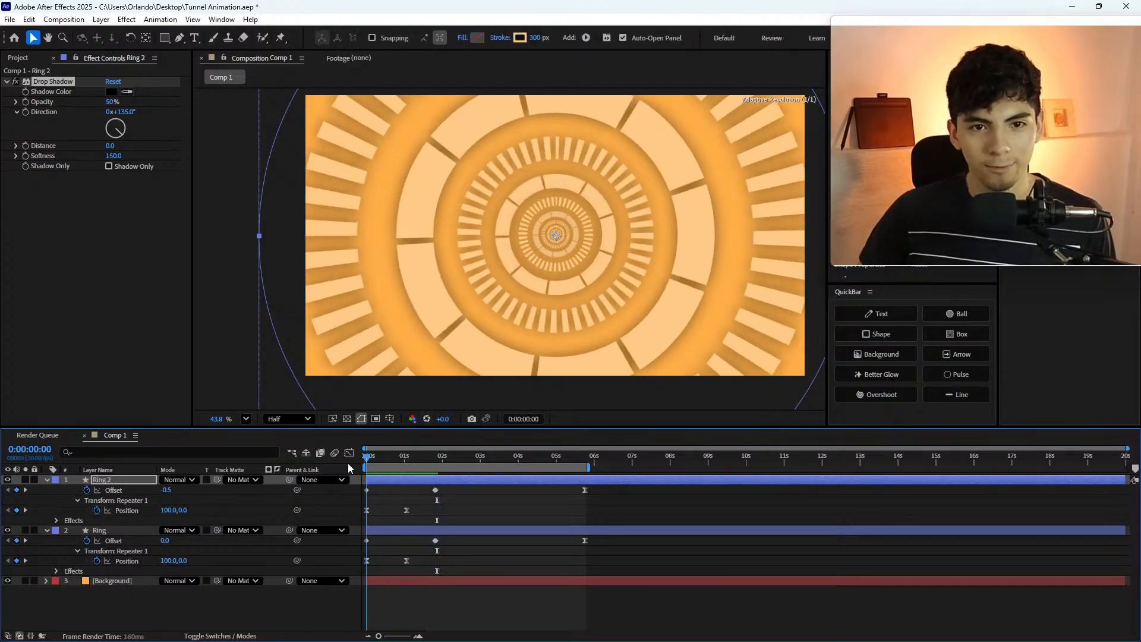
- Examine the ring and segment shadows close up at 0:00:01:01
{"action": "left_click_drag", "start_coordinate": [368, 458], "coordinate": [407, 459]}
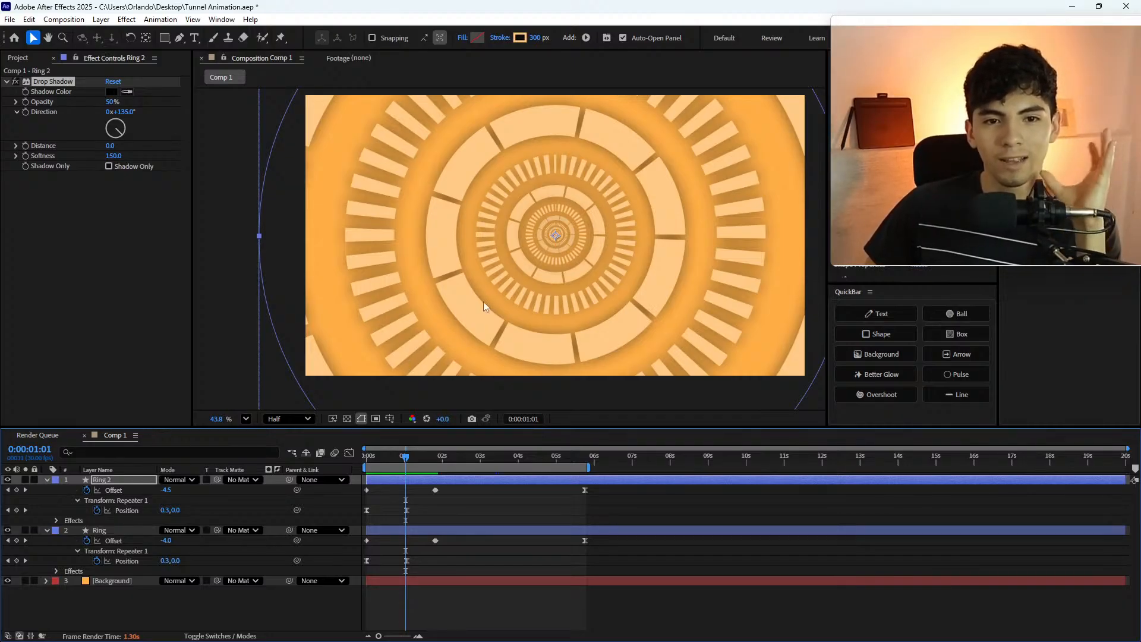
{"action": "scroll", "coordinate": [684, 281], "scroll_direction": "up", "scroll_amount": 5}
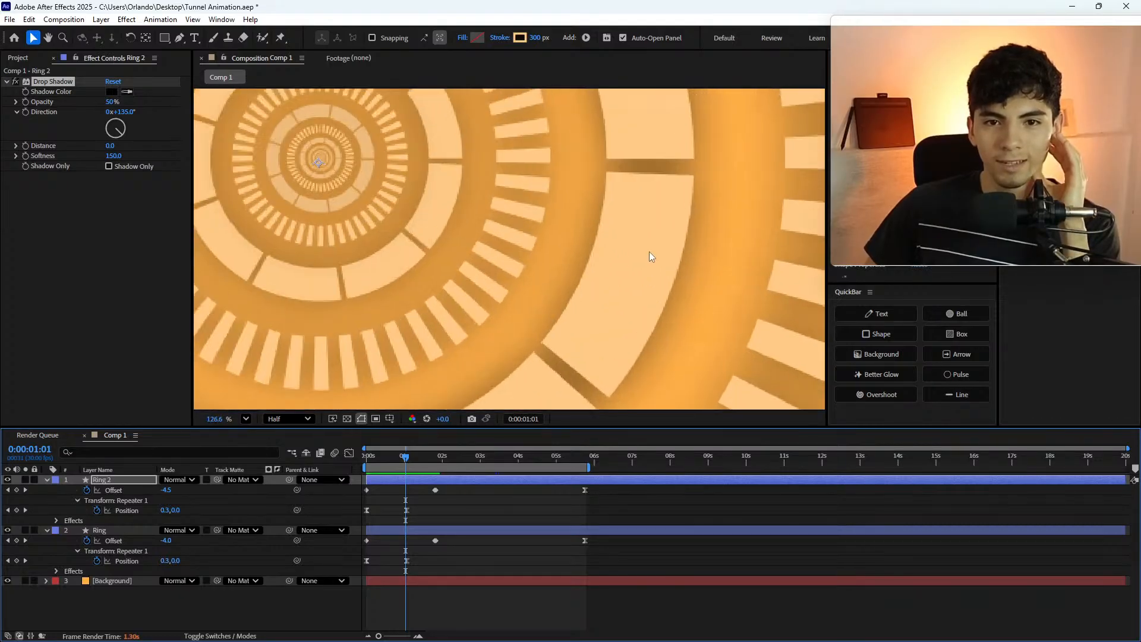
{"action": "left_click_drag", "start_coordinate": [589, 305], "coordinate": [527, 213]}
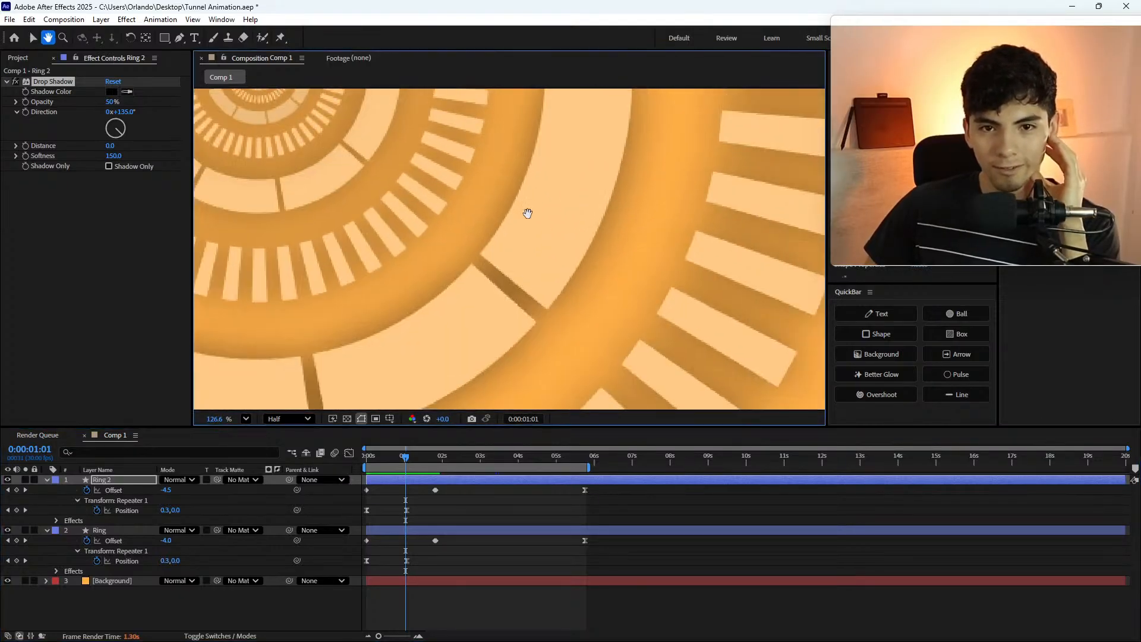
{"action": "left_click_drag", "start_coordinate": [577, 248], "coordinate": [571, 261]}
{"action": "scroll", "coordinate": [570, 262], "scroll_direction": "up", "scroll_amount": 1}
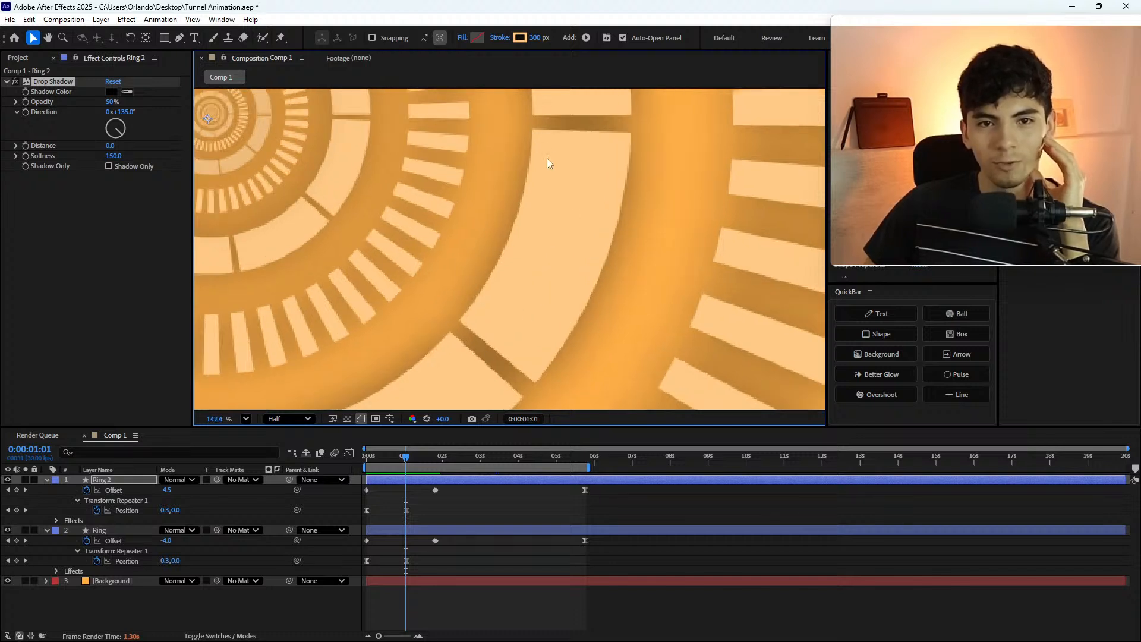
{"action": "left_click_drag", "start_coordinate": [563, 168], "coordinate": [541, 324]}
{"action": "scroll", "coordinate": [530, 273], "scroll_direction": "down", "scroll_amount": 1}
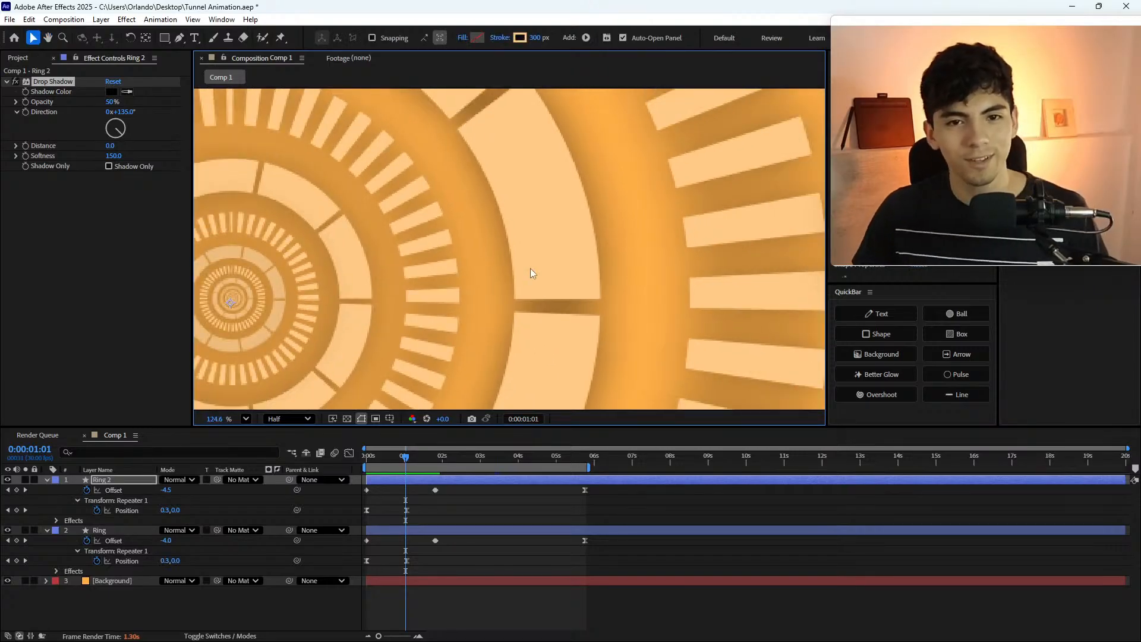
- Return to the start of the composition, collapse the layers' revealed properties and select the Ring 2 layer
{"action": "left_click_drag", "start_coordinate": [406, 463], "coordinate": [315, 455]}
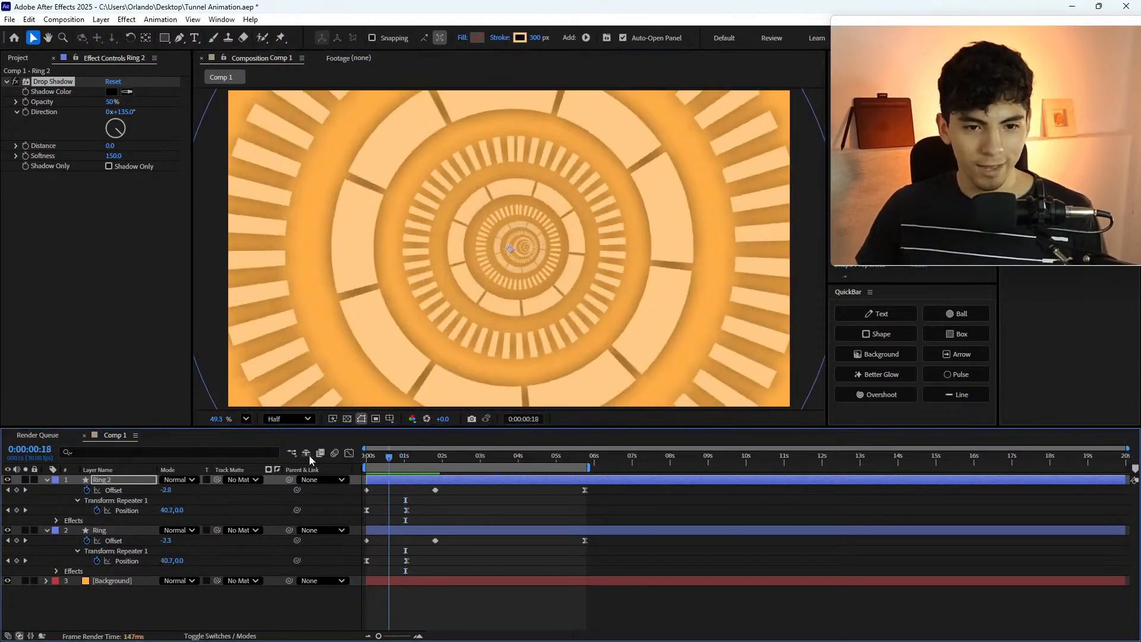
{"action": "left_click", "coordinate": [401, 509]}
{"action": "key", "text": "u"}
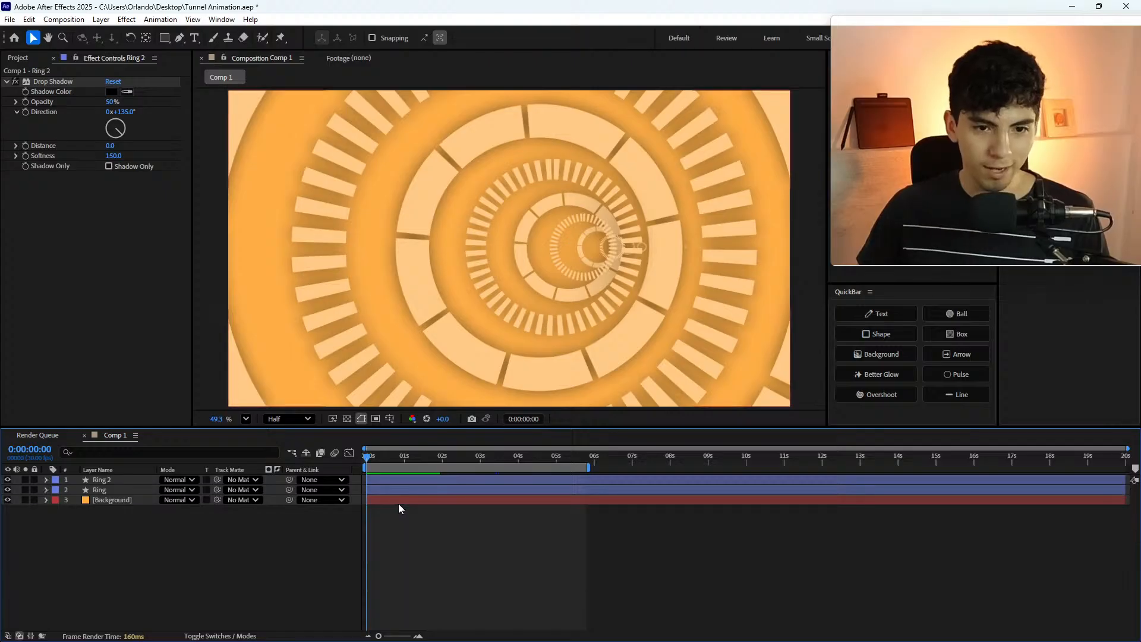
{"action": "left_click", "coordinate": [429, 483]}
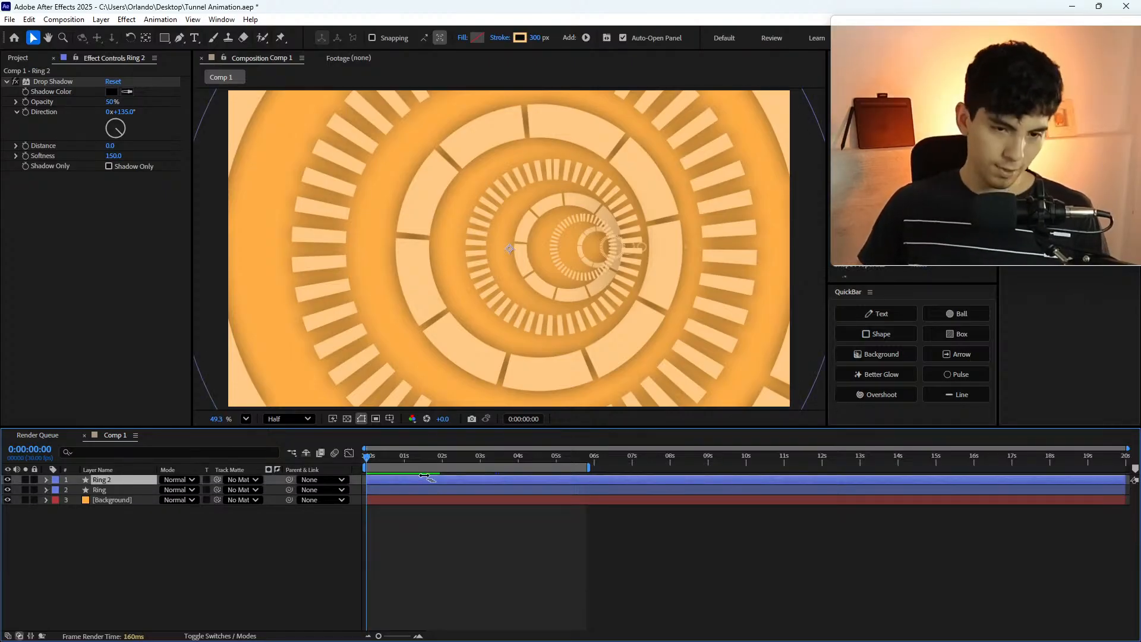
- Add a new adjustment layer above the Ring 2 layer
{"action": "key", "text": "ctrl+alt+y"}
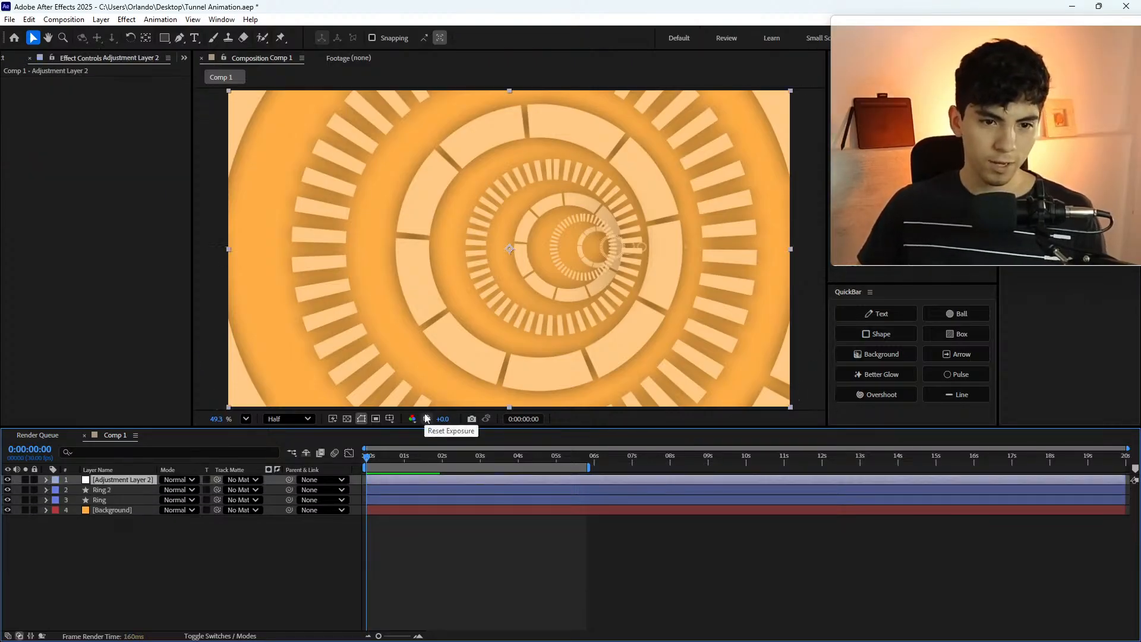
{"action": "key", "text": "super"}
{"action": "type", "text": "key"}
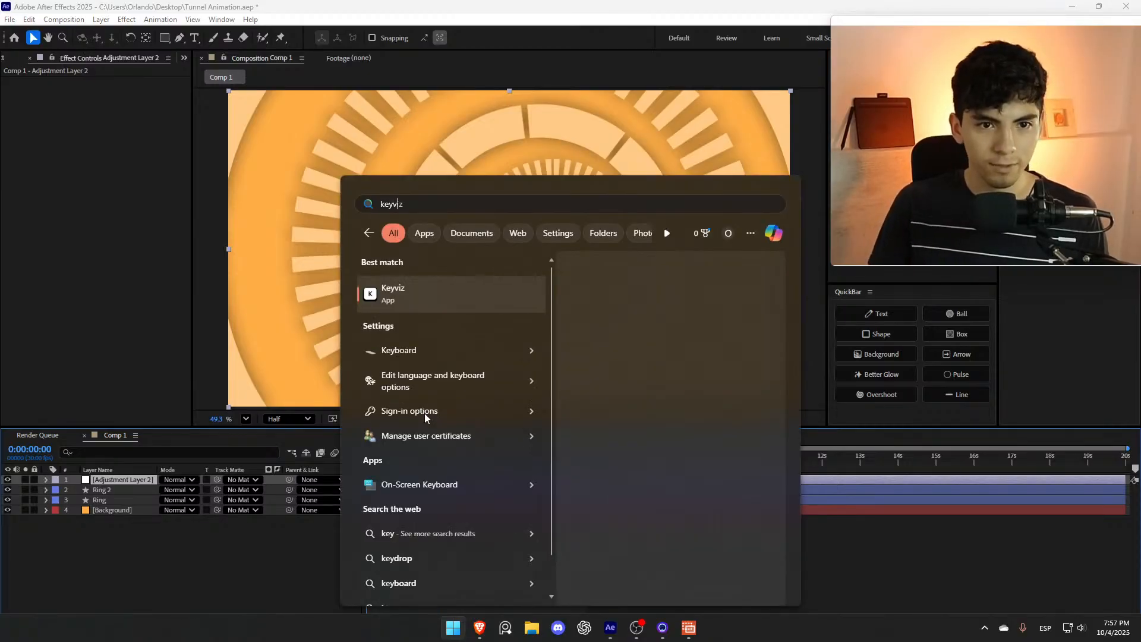
{"action": "key", "text": "Escape"}
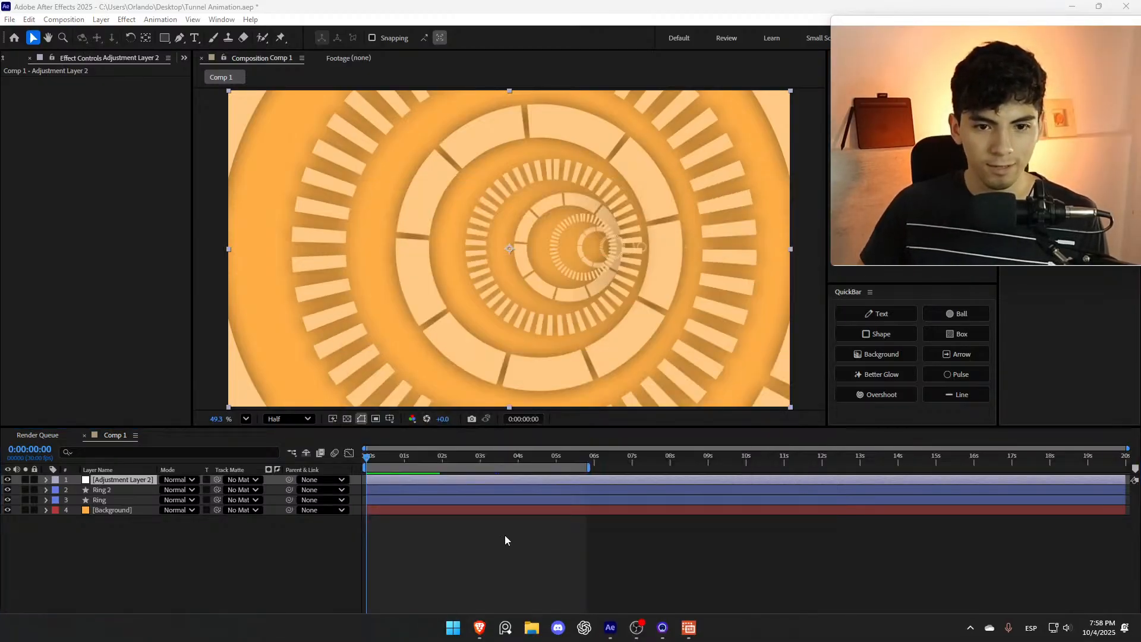
{"action": "left_click", "coordinate": [521, 539]}
{"action": "left_click", "coordinate": [407, 478]}
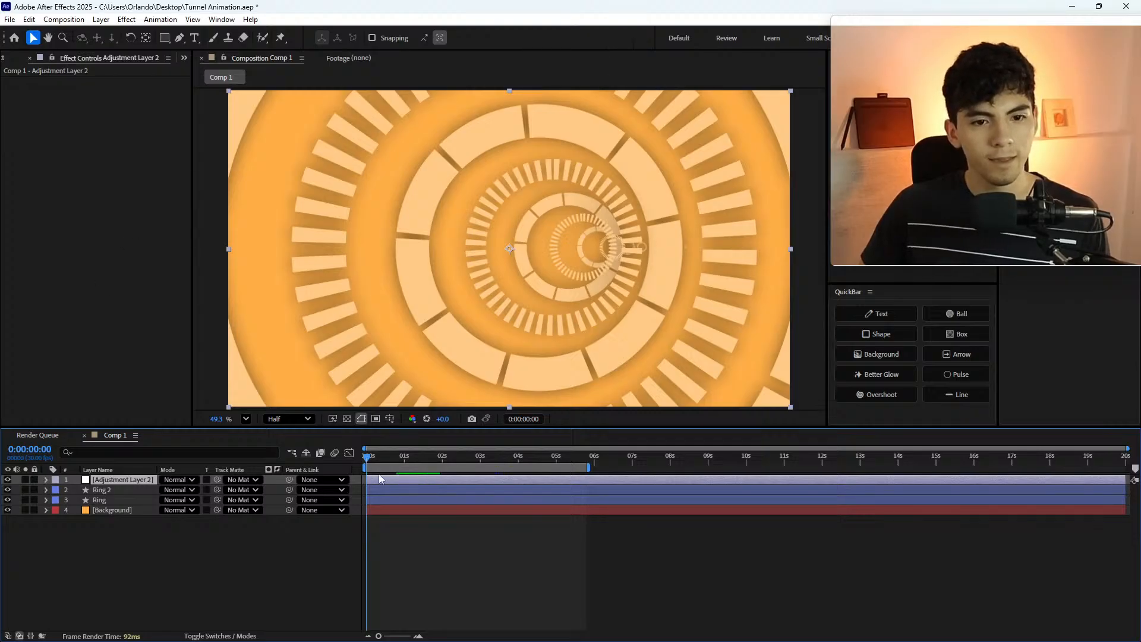
{"action": "left_click_drag", "start_coordinate": [413, 459], "coordinate": [347, 454]}
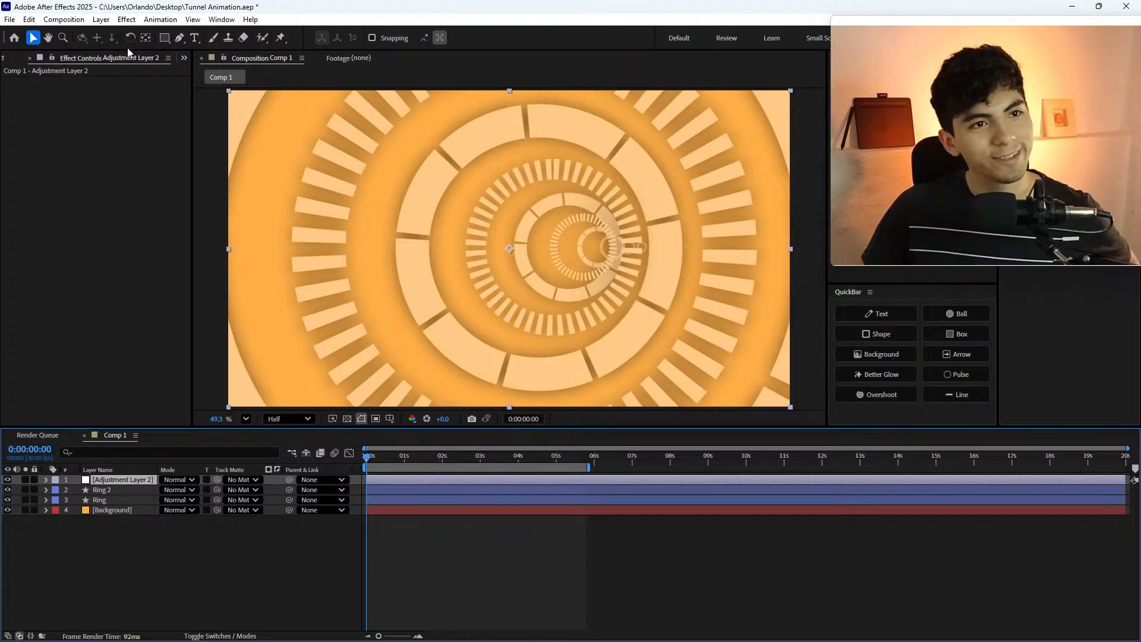
{"action": "left_click", "coordinate": [130, 21]}
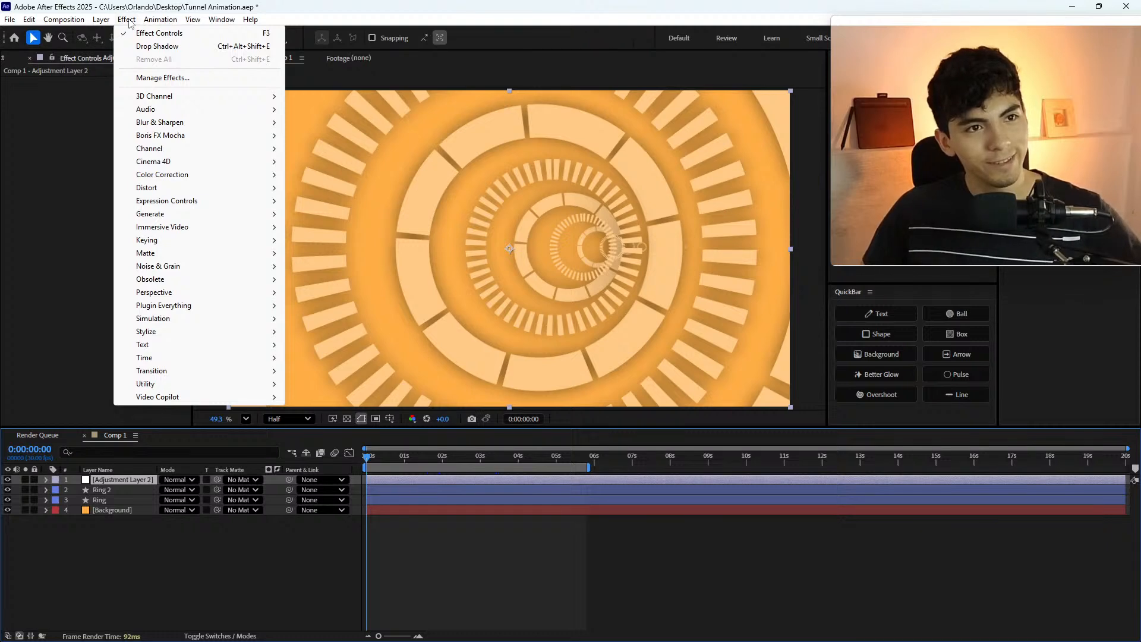
{"action": "left_click", "coordinate": [267, 188]}
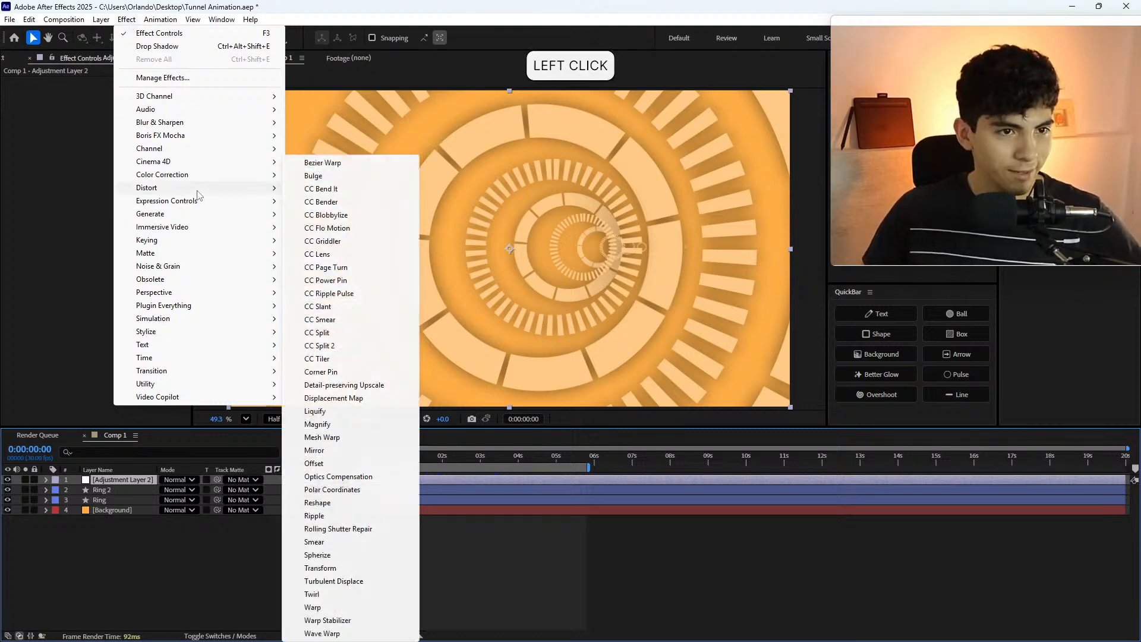
{"action": "left_click", "coordinate": [268, 188]}
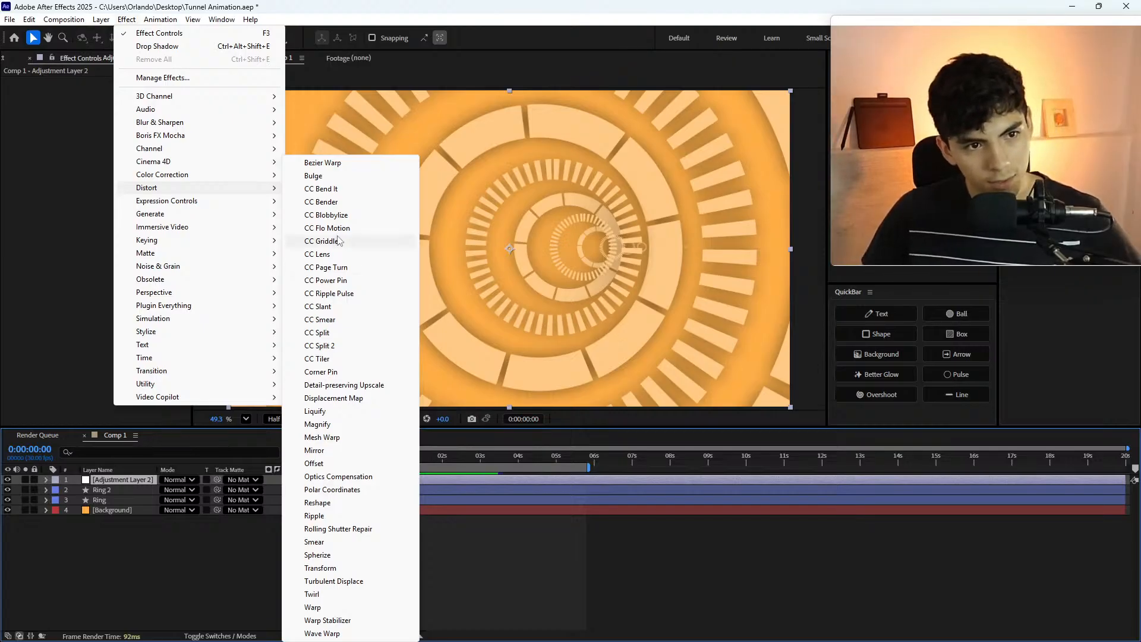
{"action": "mouse_move", "coordinate": [268, 229]}
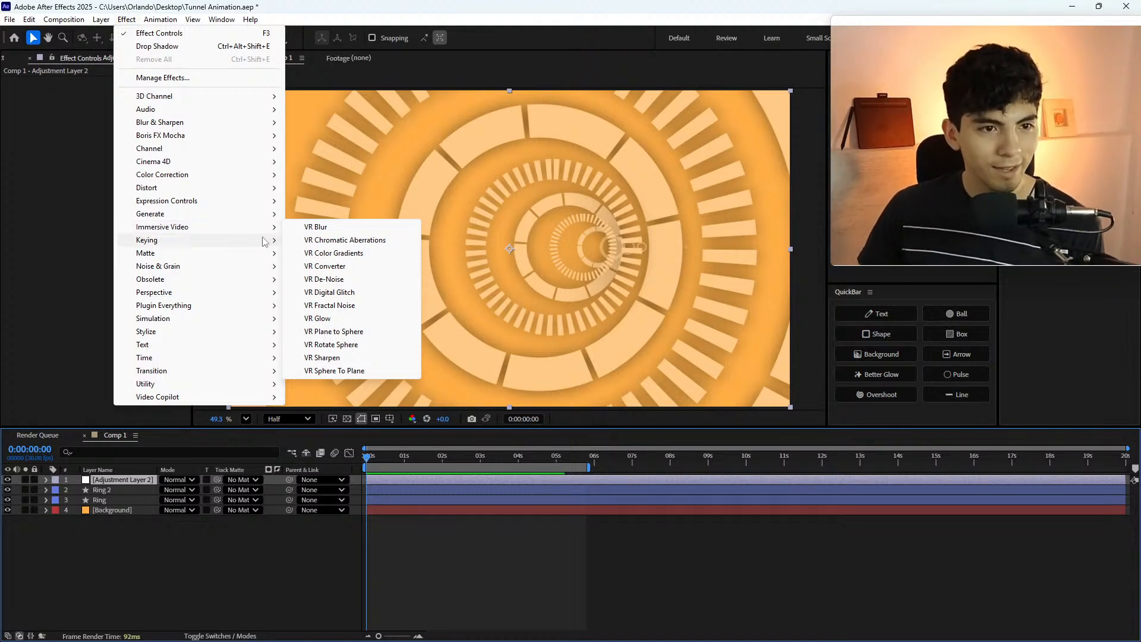
{"action": "mouse_move", "coordinate": [275, 282]}
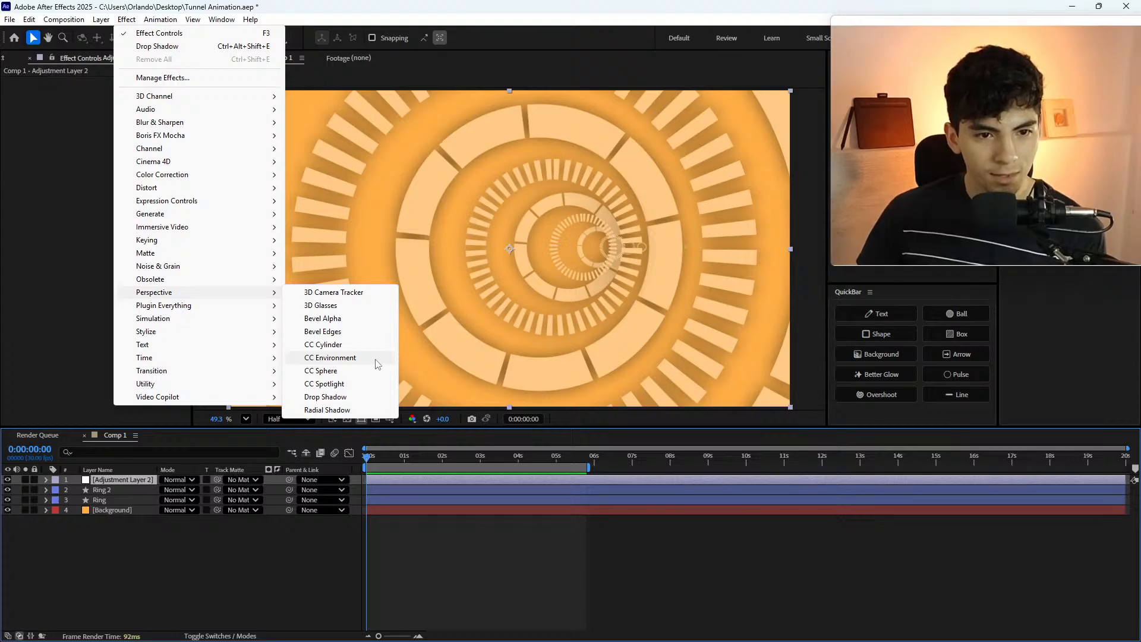
- Apply the CC Lens effect to the adjustment layer
{"action": "left_click", "coordinate": [102, 479]}
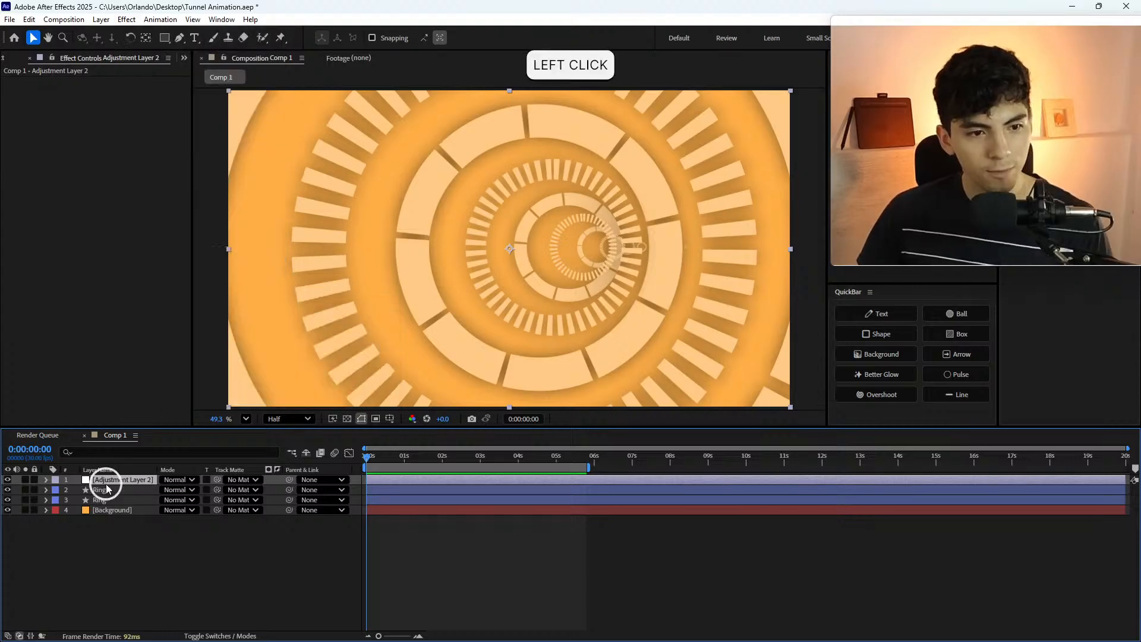
{"action": "key", "text": "ctrl+space"}
{"action": "type", "text": "cc"}
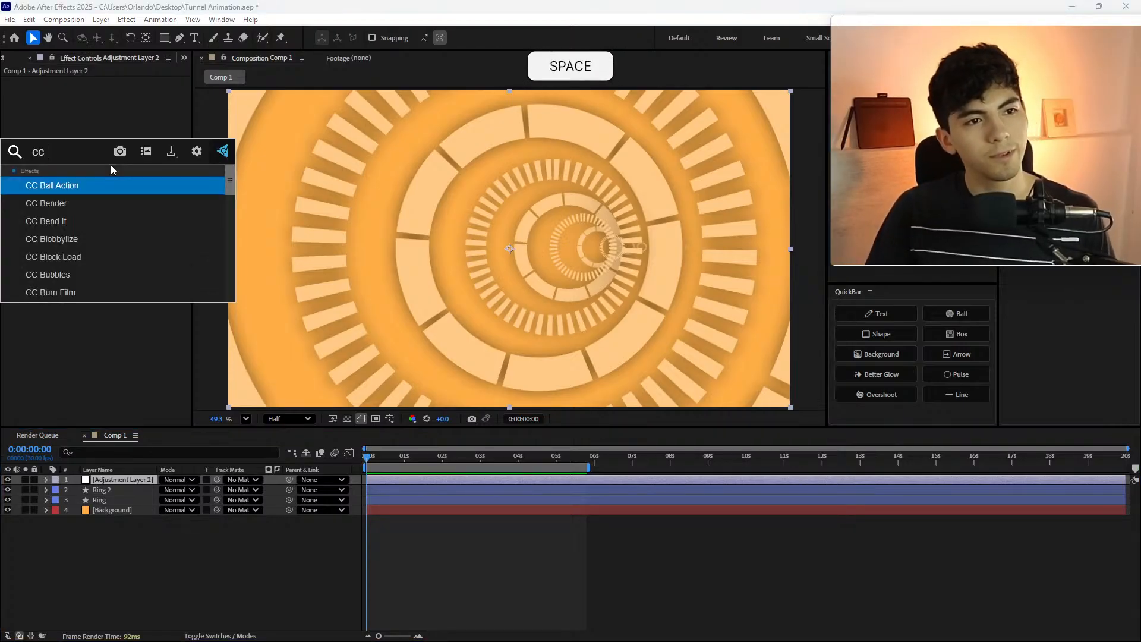
{"action": "type", "text": " lens"}
{"action": "key", "text": "Return"}
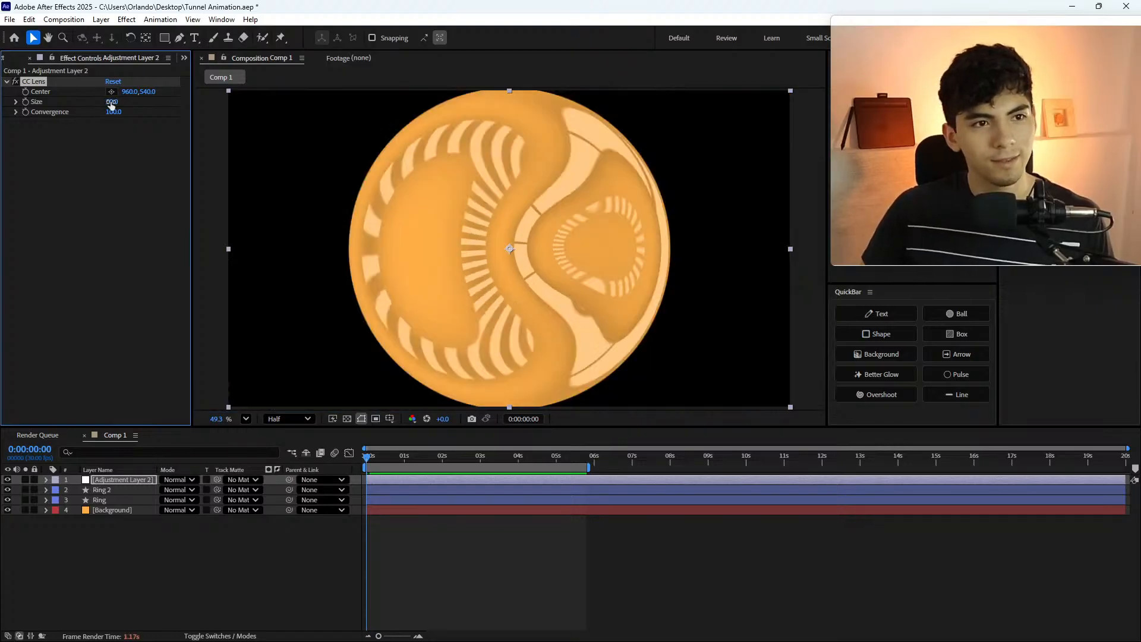
- Enlarge the CC Lens Size to 128 and lower the composition's preview resolution to Quarter
{"action": "left_click_drag", "start_coordinate": [110, 103], "coordinate": [135, 103]}
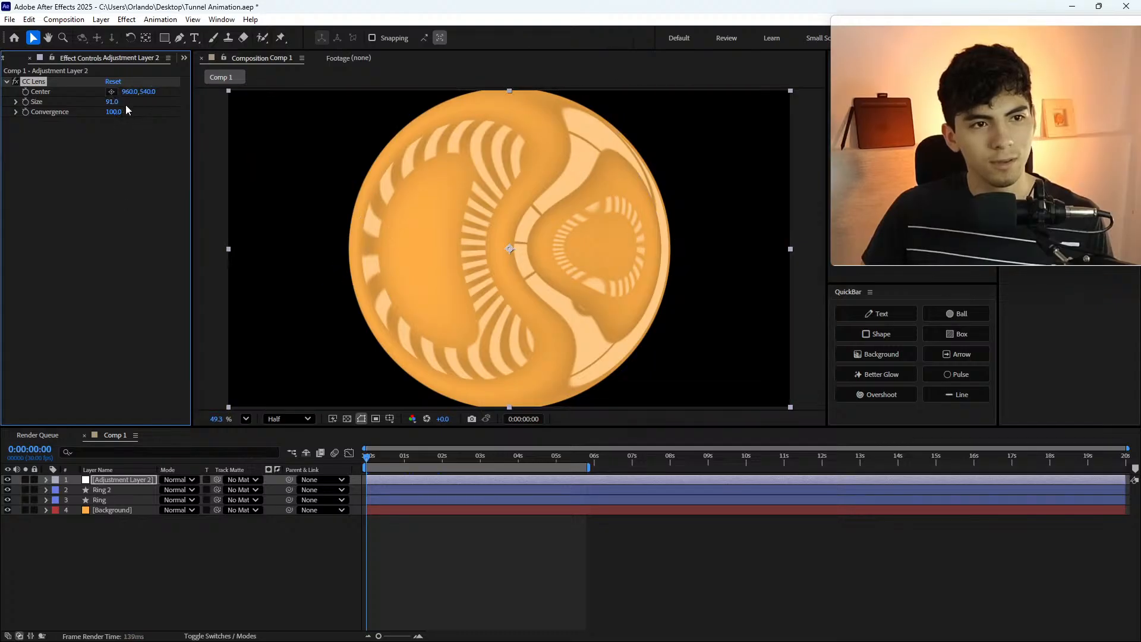
{"action": "left_click", "coordinate": [289, 418]}
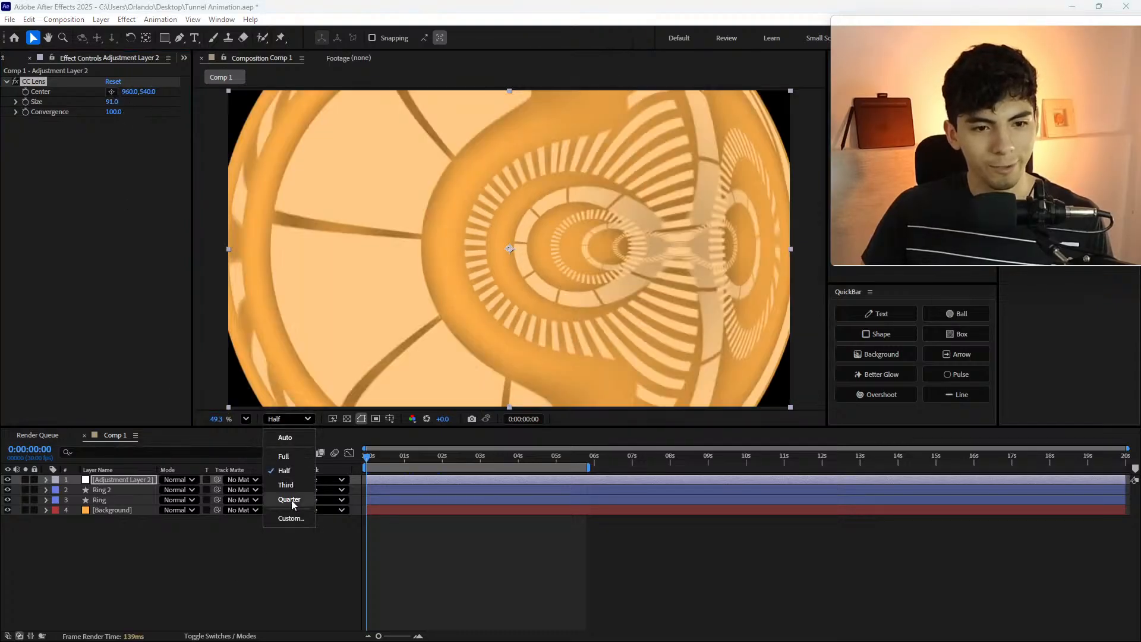
{"action": "left_click", "coordinate": [291, 499]}
{"action": "left_click_drag", "start_coordinate": [109, 102], "coordinate": [138, 107]}
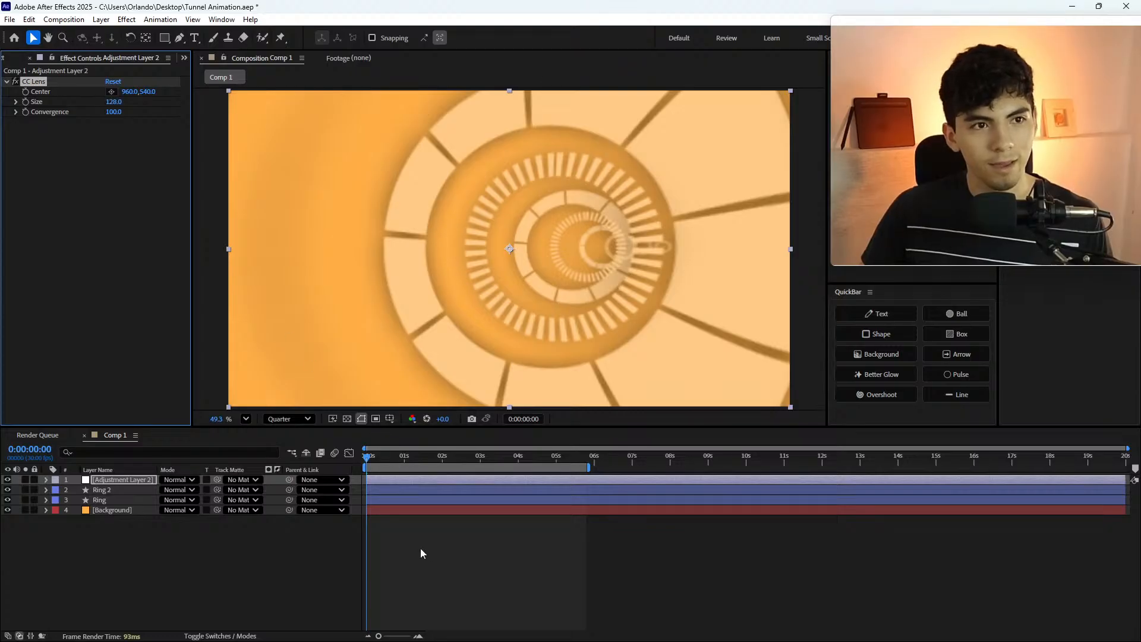
- Check the lens distortion at 0:00:01:03, turn off CC Lens and scrub the tunnel animation to 0:00:02:27
{"action": "left_click", "coordinate": [408, 461]}
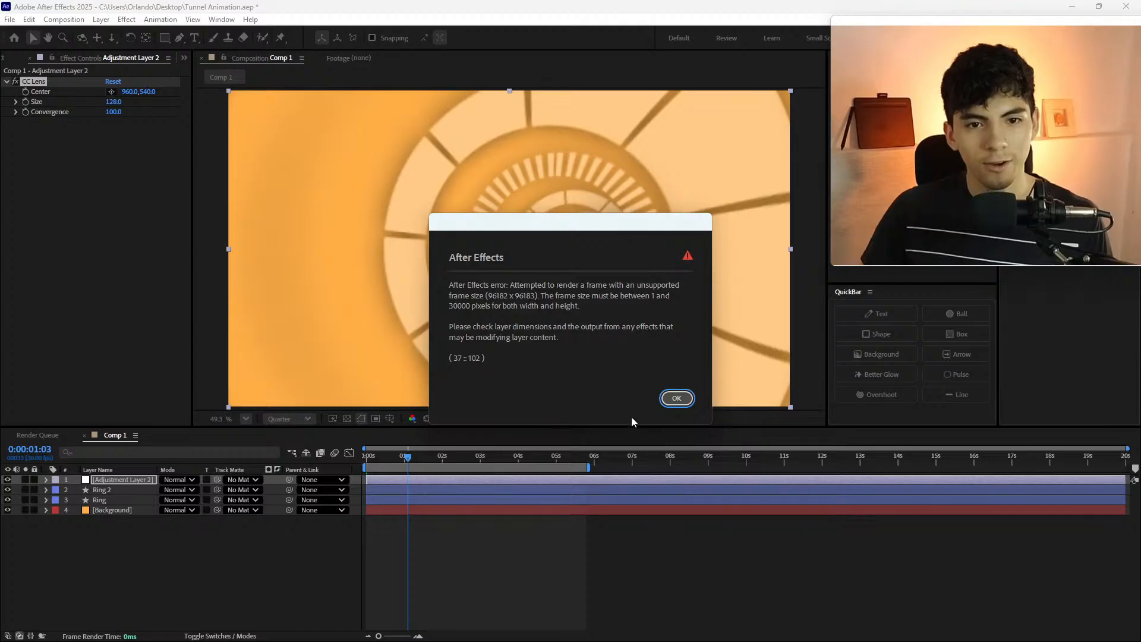
{"action": "left_click", "coordinate": [676, 398]}
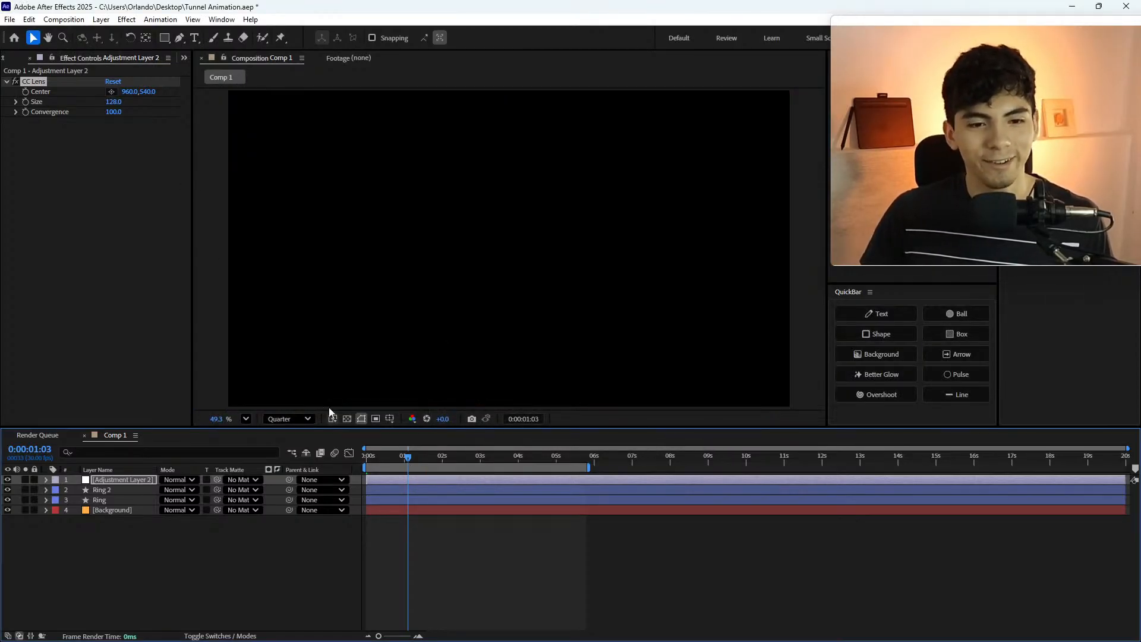
{"action": "left_click", "coordinate": [15, 88]}
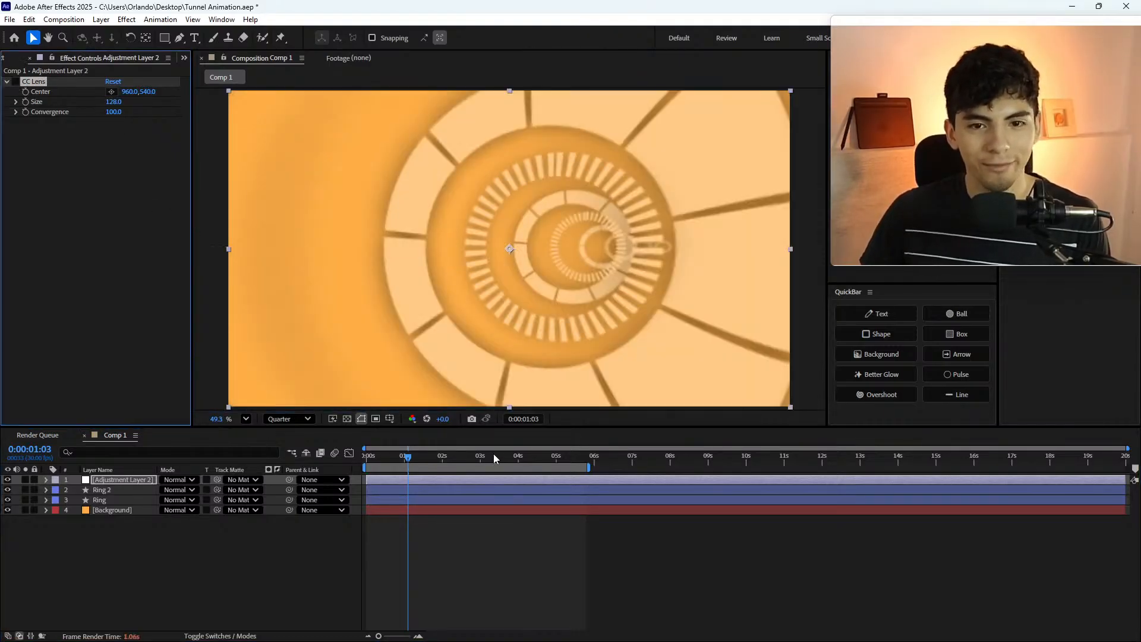
{"action": "left_click", "coordinate": [428, 459]}
{"action": "left_click_drag", "start_coordinate": [430, 462], "coordinate": [476, 461]}
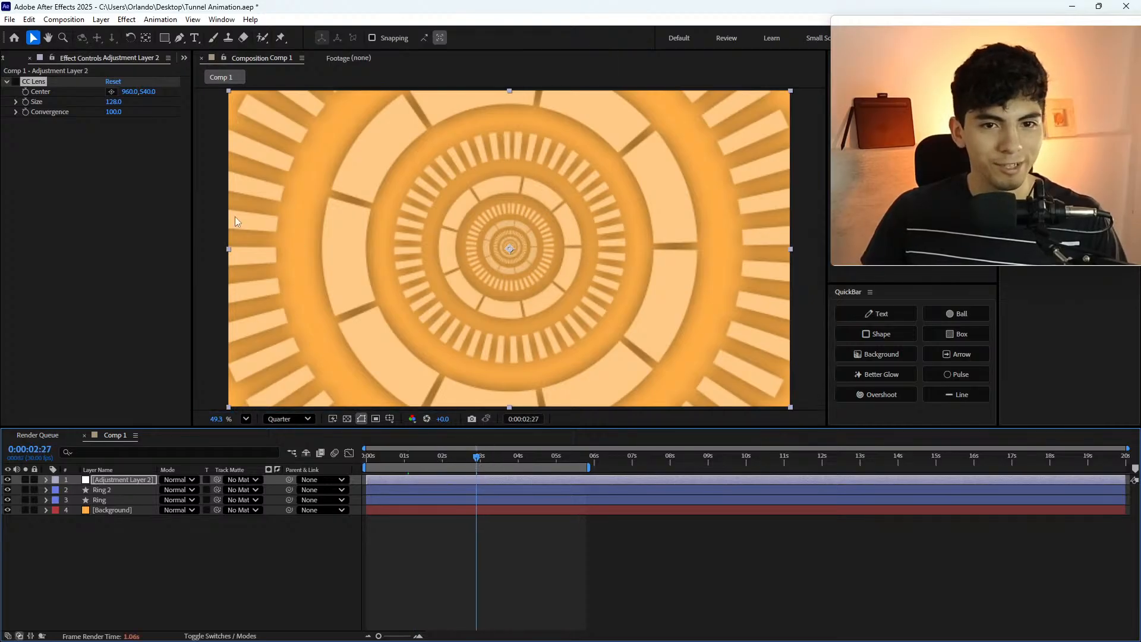
- Try turning CC Lens on and off repeatedly at 0:00:02:27 to get the frame to render
{"action": "left_click", "coordinate": [16, 82]}
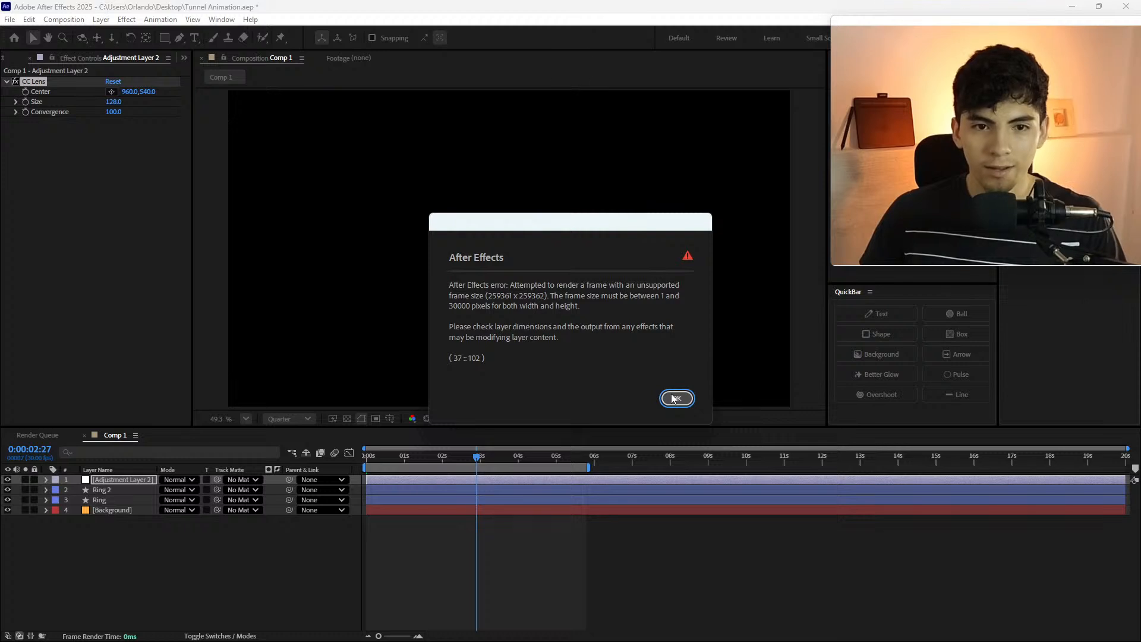
{"action": "key", "text": "Escape"}
{"action": "left_click", "coordinate": [16, 82]}
{"action": "left_click", "coordinate": [16, 81]}
{"action": "left_click", "coordinate": [15, 82]}
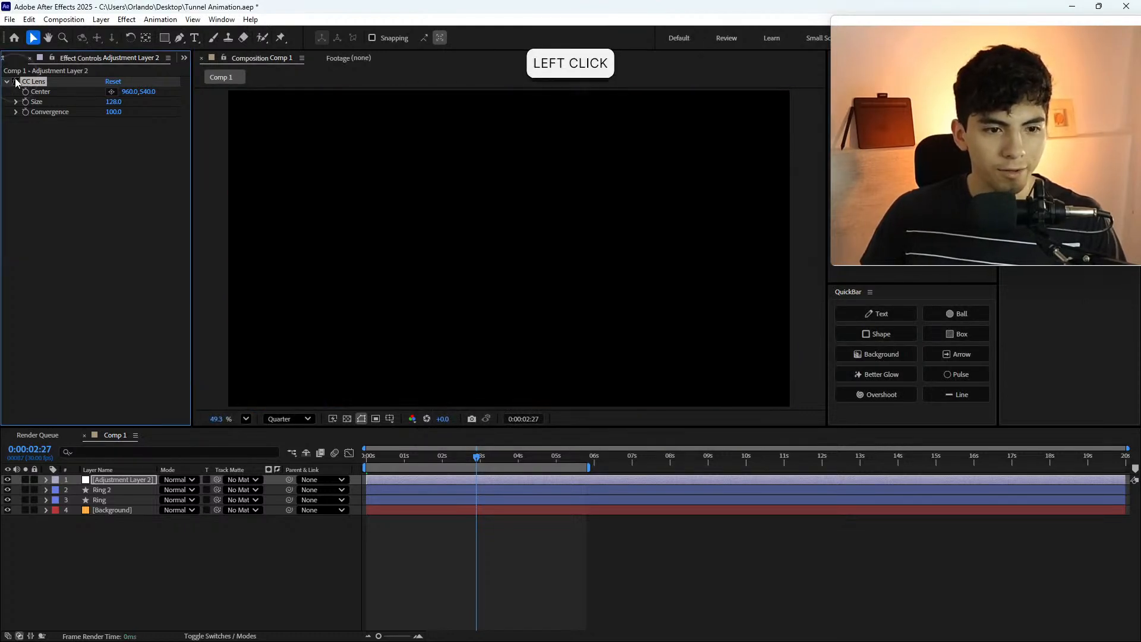
{"action": "left_click", "coordinate": [16, 82]}
{"action": "left_click", "coordinate": [15, 82]}
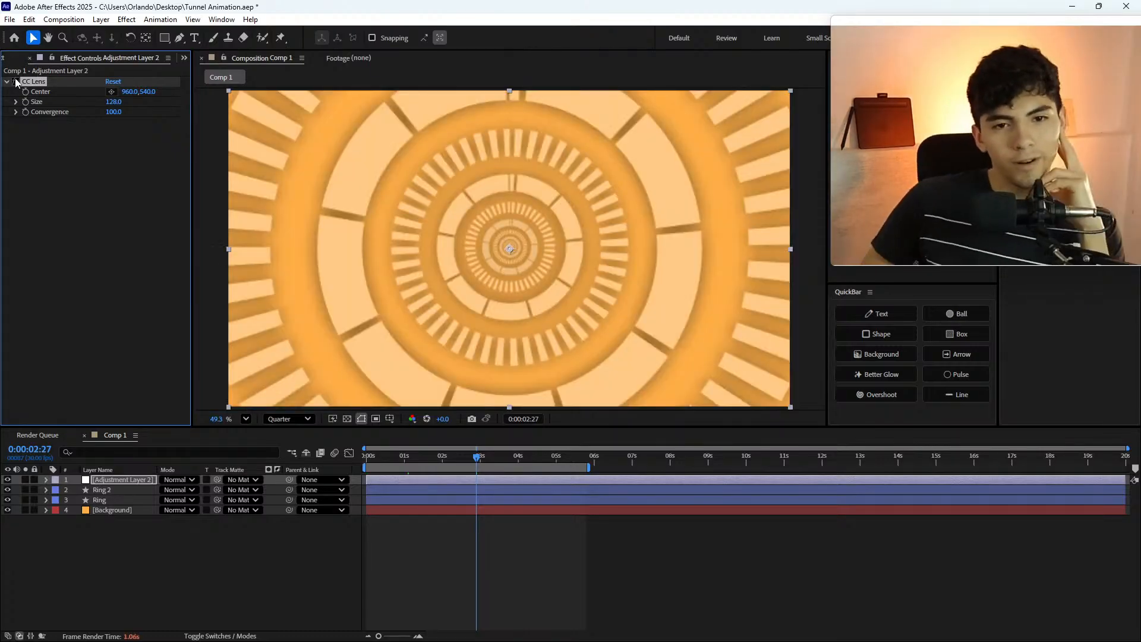
{"action": "left_click", "coordinate": [16, 82]}
{"action": "left_click", "coordinate": [15, 82]}
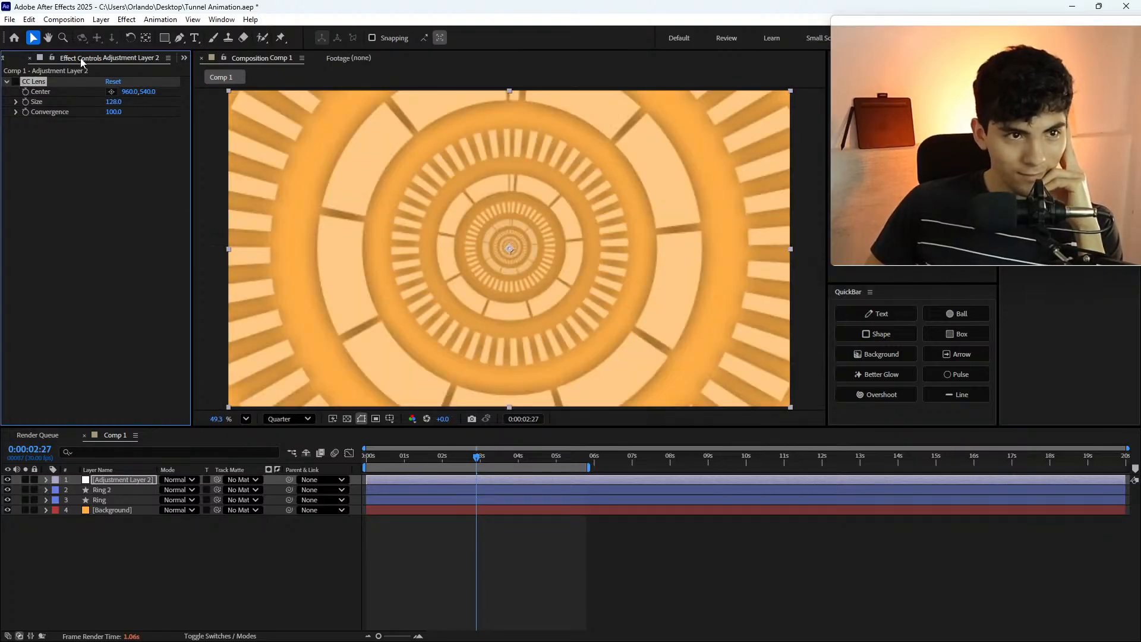
- Try CC Lens Convergence values of 50 and 100
{"action": "left_click", "coordinate": [116, 102]}
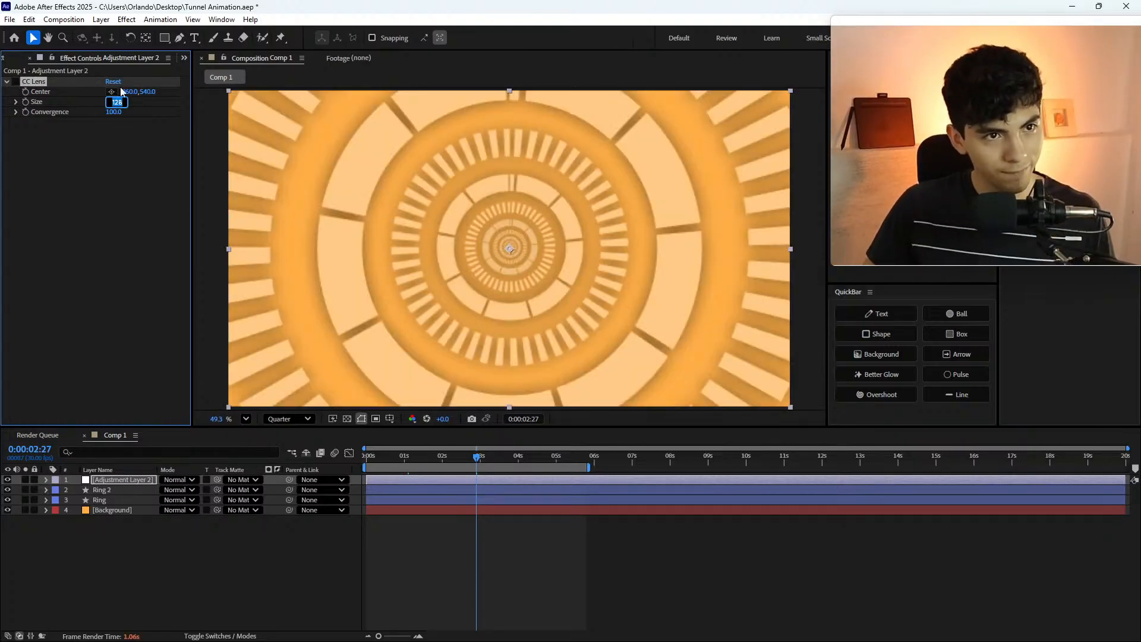
{"action": "left_click", "coordinate": [113, 111]}
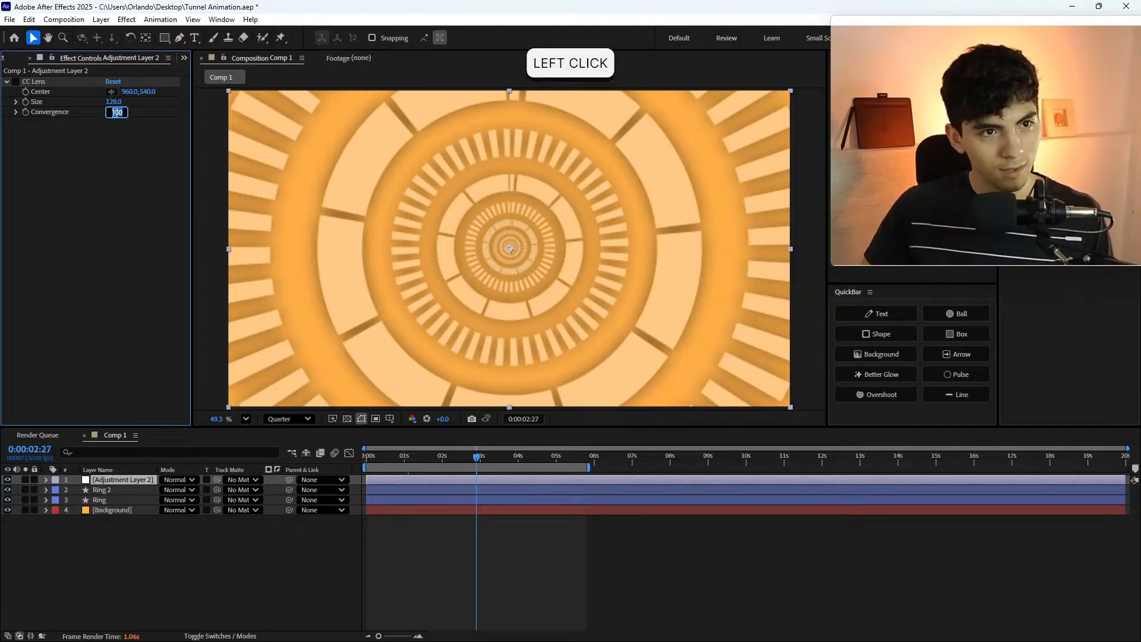
{"action": "type", "text": "50"}
{"action": "key", "text": "Return"}
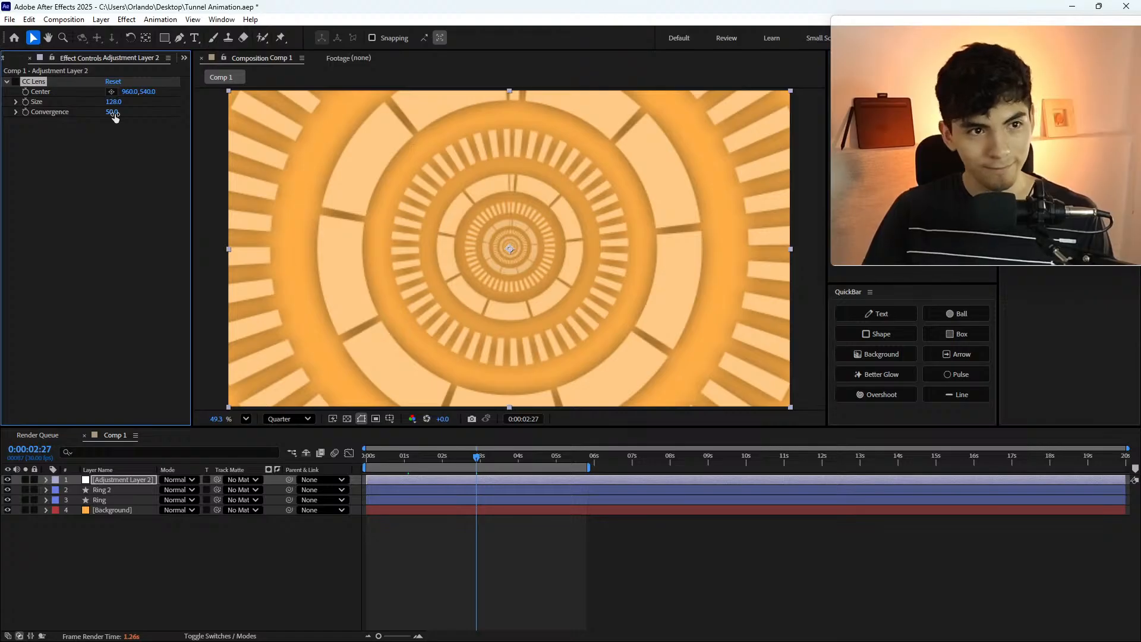
{"action": "left_click", "coordinate": [114, 113]}
{"action": "type", "text": "200"}
{"action": "key", "text": "Return"}
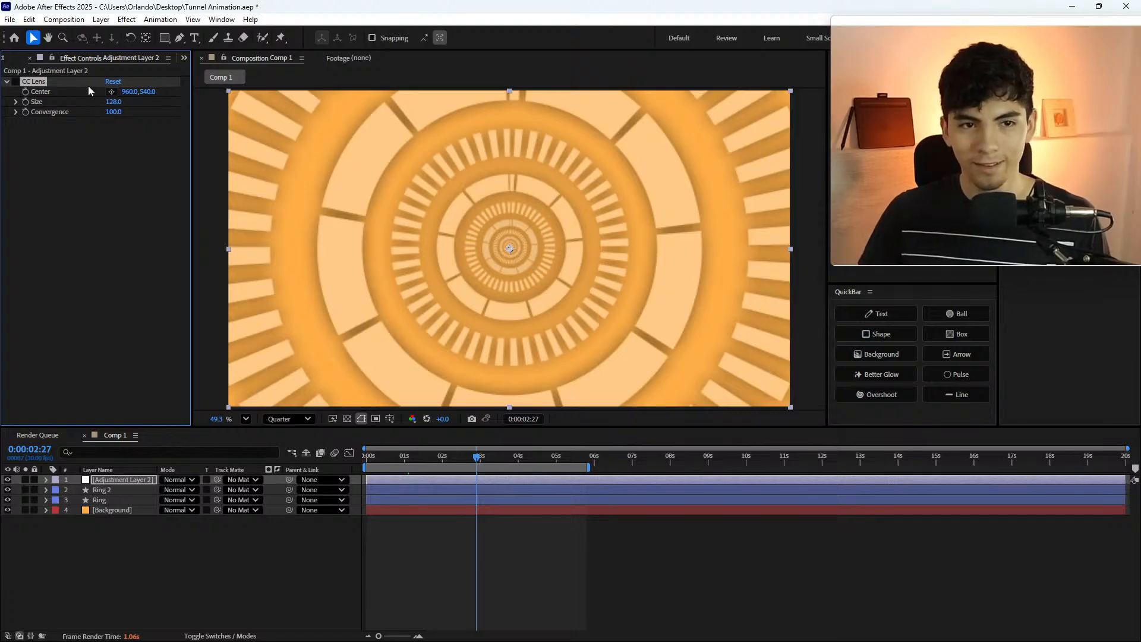
- Try CC Lens Sizes of 50 and 100, re-enabling the effect and setting its Convergence to 50
{"action": "left_click", "coordinate": [115, 102]}
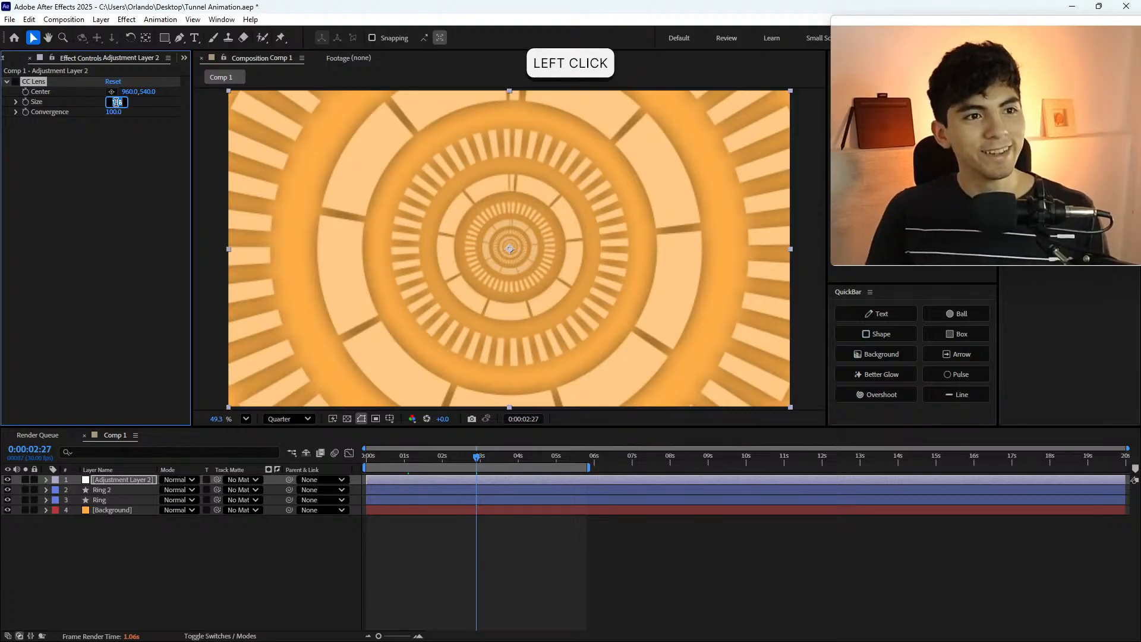
{"action": "type", "text": "50"}
{"action": "key", "text": "Return"}
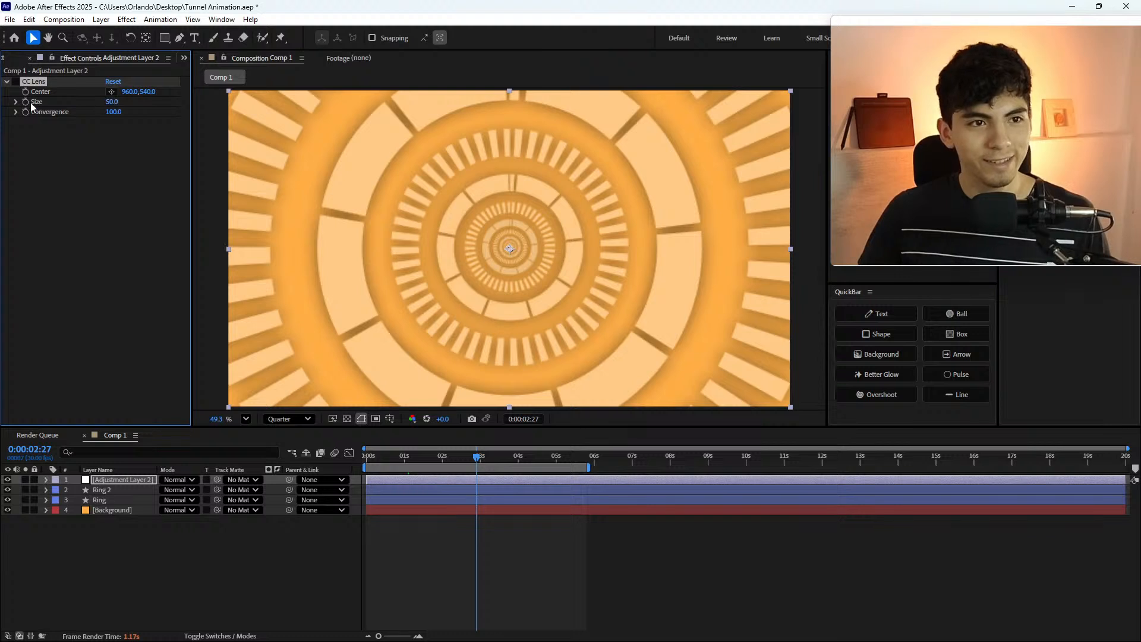
{"action": "left_click", "coordinate": [15, 82]}
{"action": "left_click", "coordinate": [111, 102]}
{"action": "type", "text": "100"}
{"action": "key", "text": "Return"}
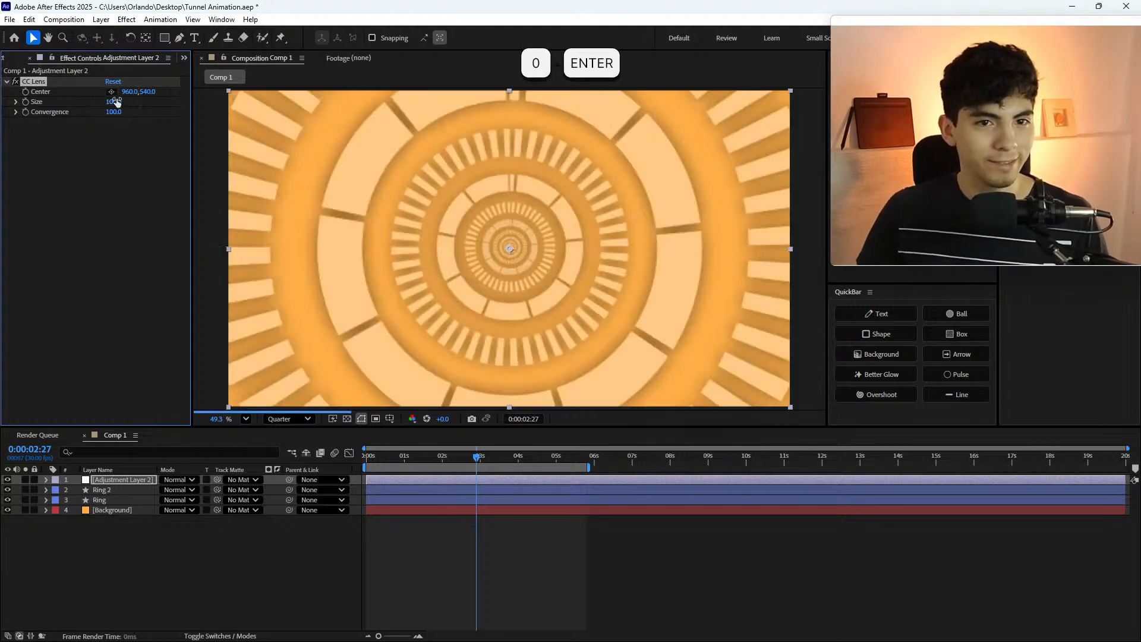
{"action": "left_click", "coordinate": [116, 112]}
{"action": "type", "text": "50"}
{"action": "key", "text": "Return"}
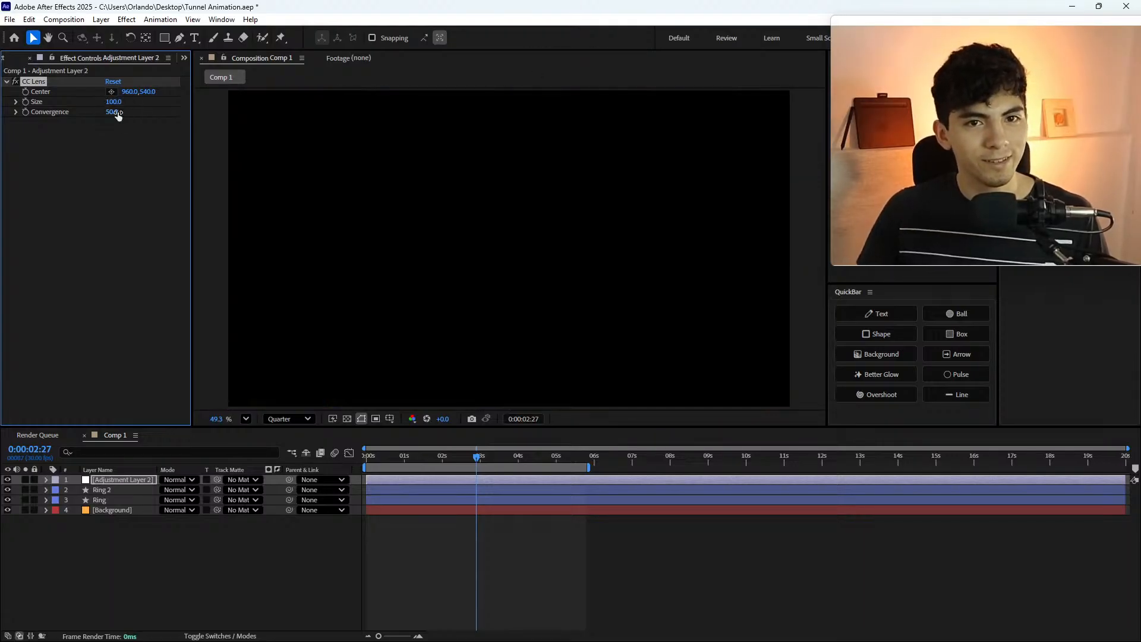
- Turn off the CC Lens effect and delete it from the adjustment layer
{"action": "left_click", "coordinate": [15, 83]}
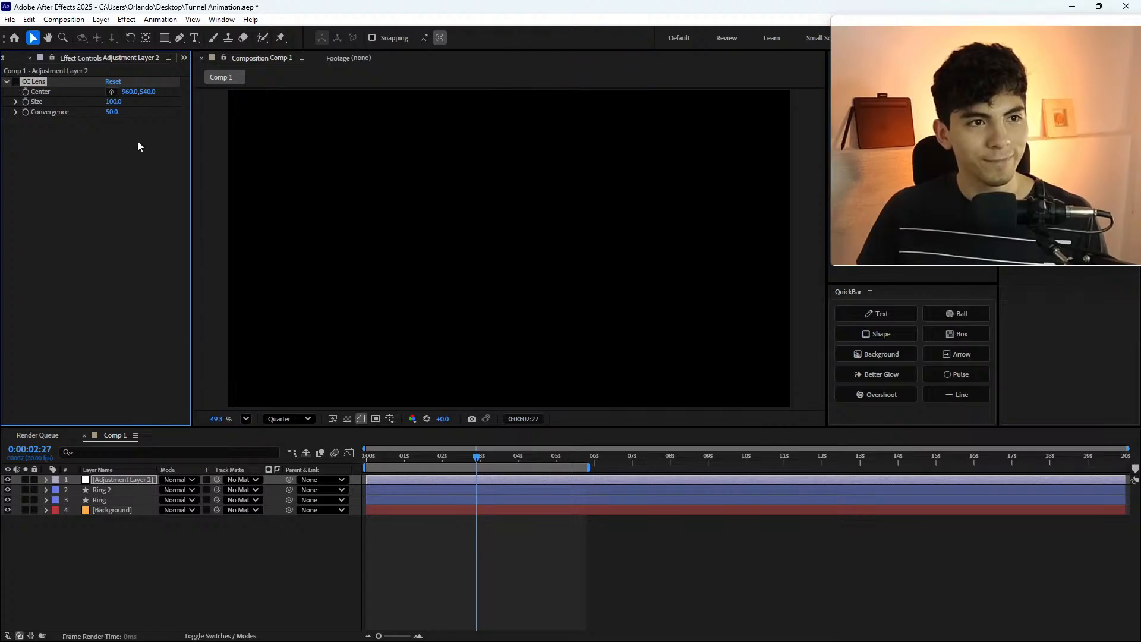
{"action": "left_click", "coordinate": [39, 83]}
{"action": "key", "text": "Delete"}
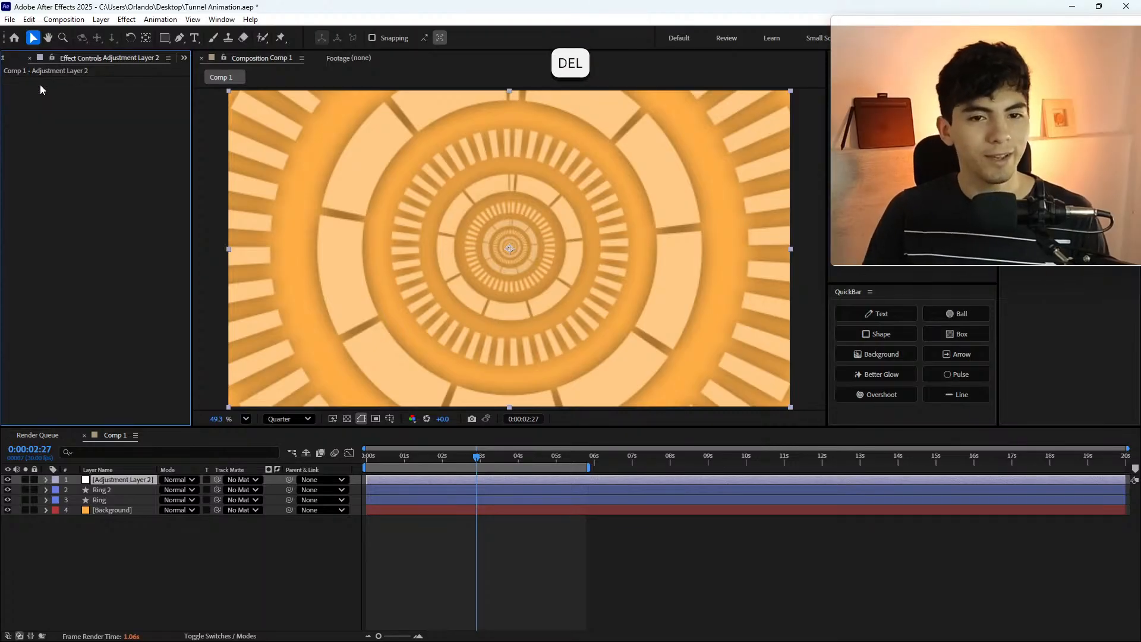
- Apply the Warp distort effect to Adjustment Layer 2 and set its Warp Style to Bulge
{"action": "key", "text": "ctrl+space"}
{"action": "key", "text": "ctrl+space"}
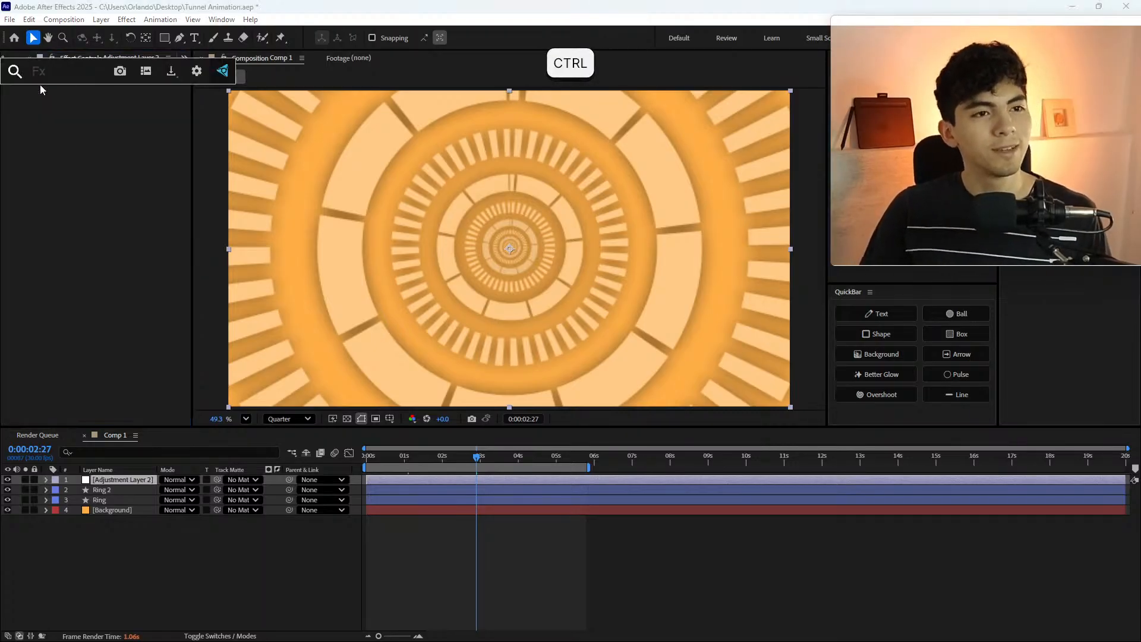
{"action": "left_click", "coordinate": [84, 62]}
{"action": "left_click", "coordinate": [134, 19]}
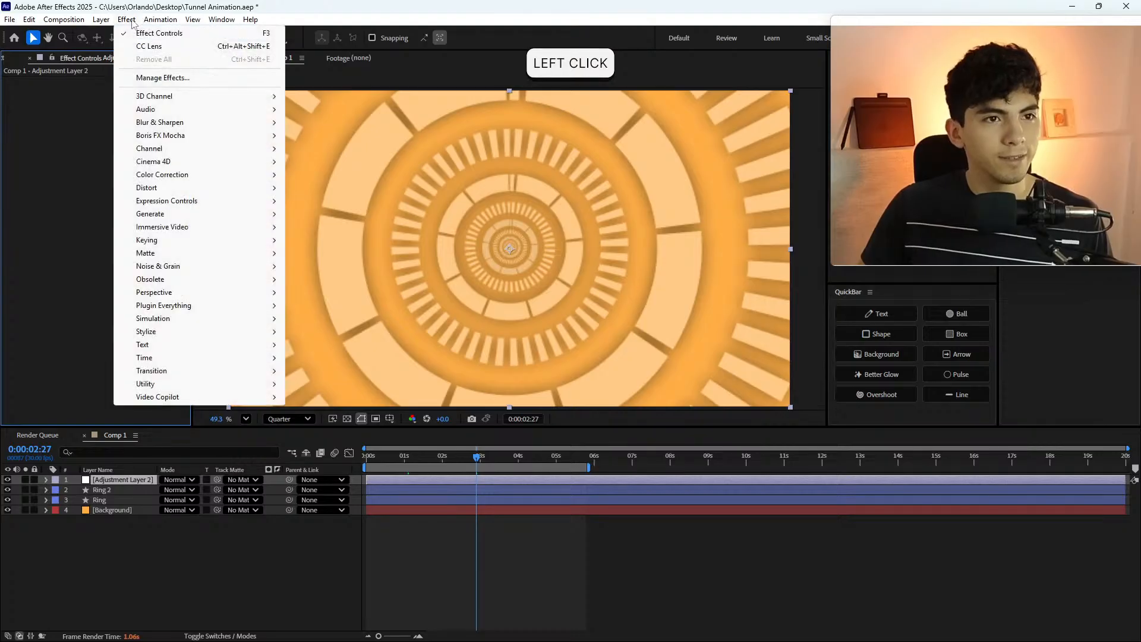
{"action": "left_click", "coordinate": [234, 189]}
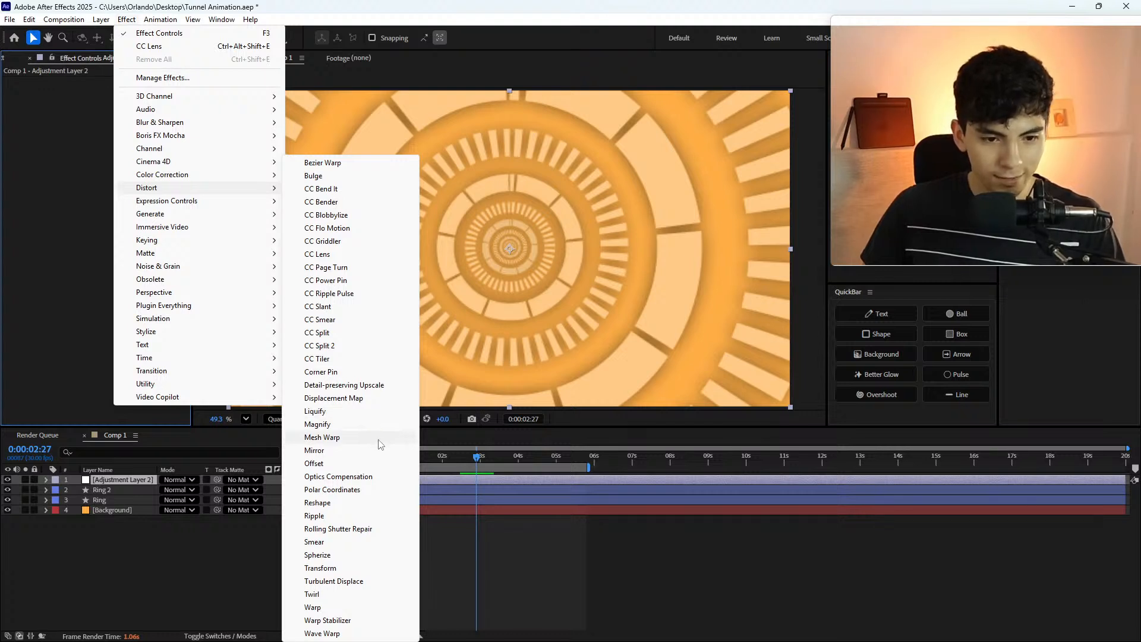
{"action": "left_click", "coordinate": [391, 608]}
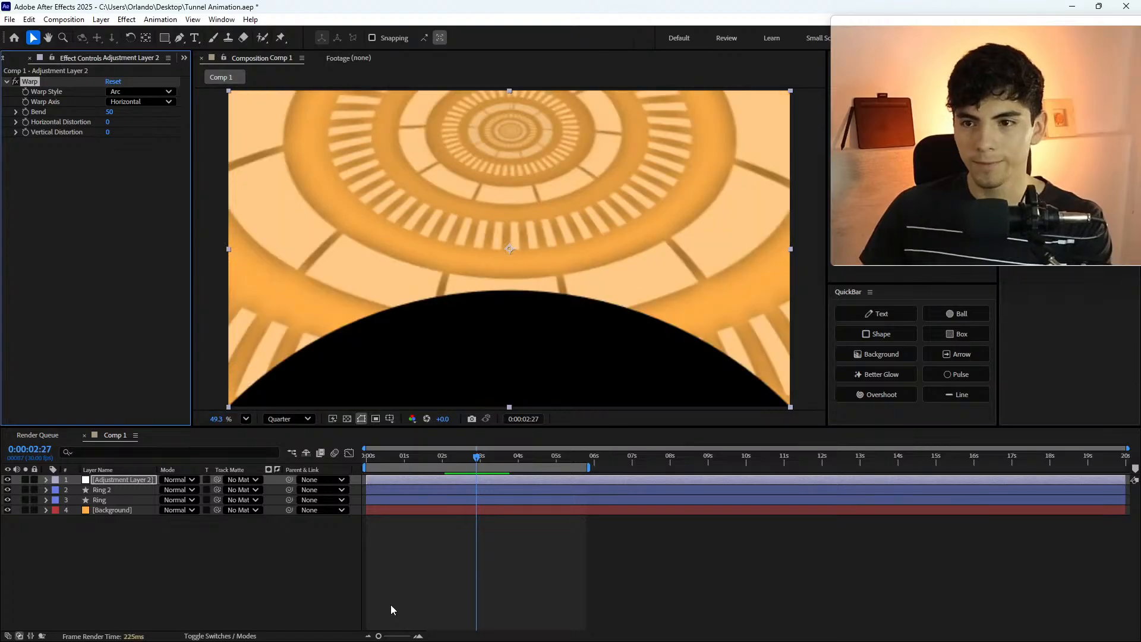
{"action": "left_click", "coordinate": [114, 93]}
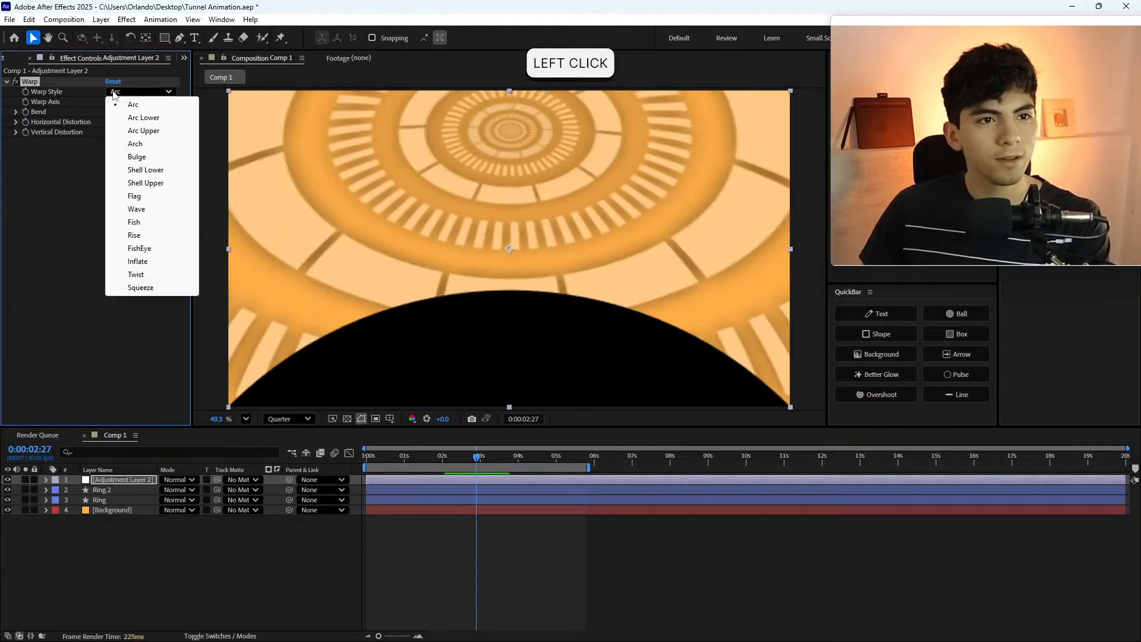
{"action": "left_click", "coordinate": [158, 159]}
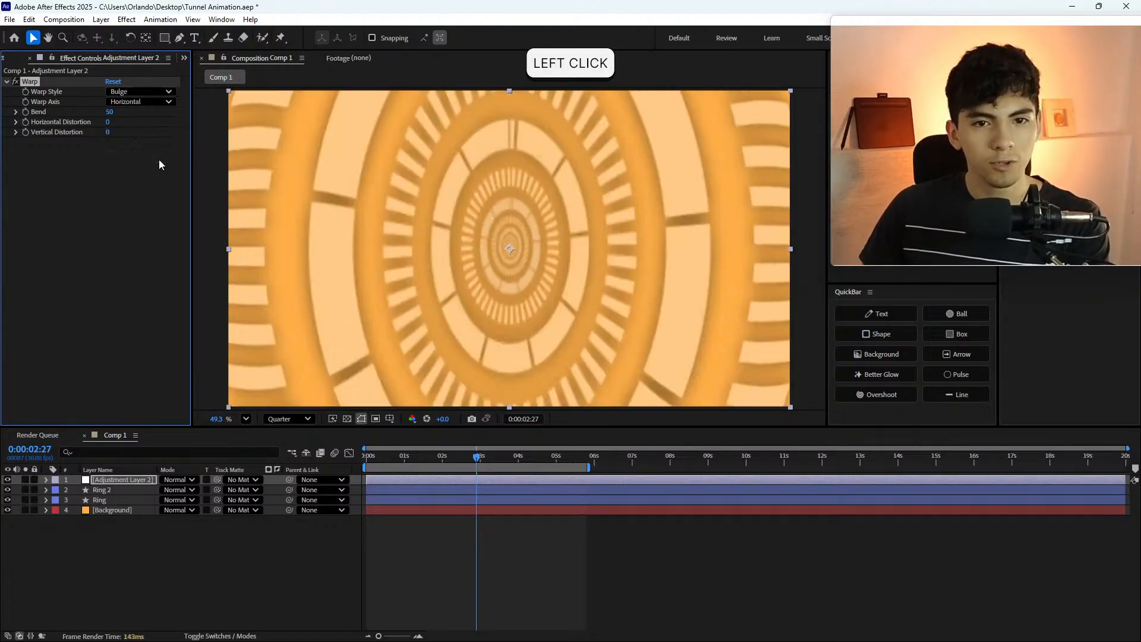
- Try Warp Bend values of 0 and 25 with the Bulge style
{"action": "mouse_move", "coordinate": [111, 117]}
{"action": "left_mouse_down"}
{"action": "mouse_move", "coordinate": [140, 113]}
{"action": "mouse_move", "coordinate": [94, 117]}
{"action": "mouse_move", "coordinate": [114, 109]}
{"action": "left_mouse_up"}
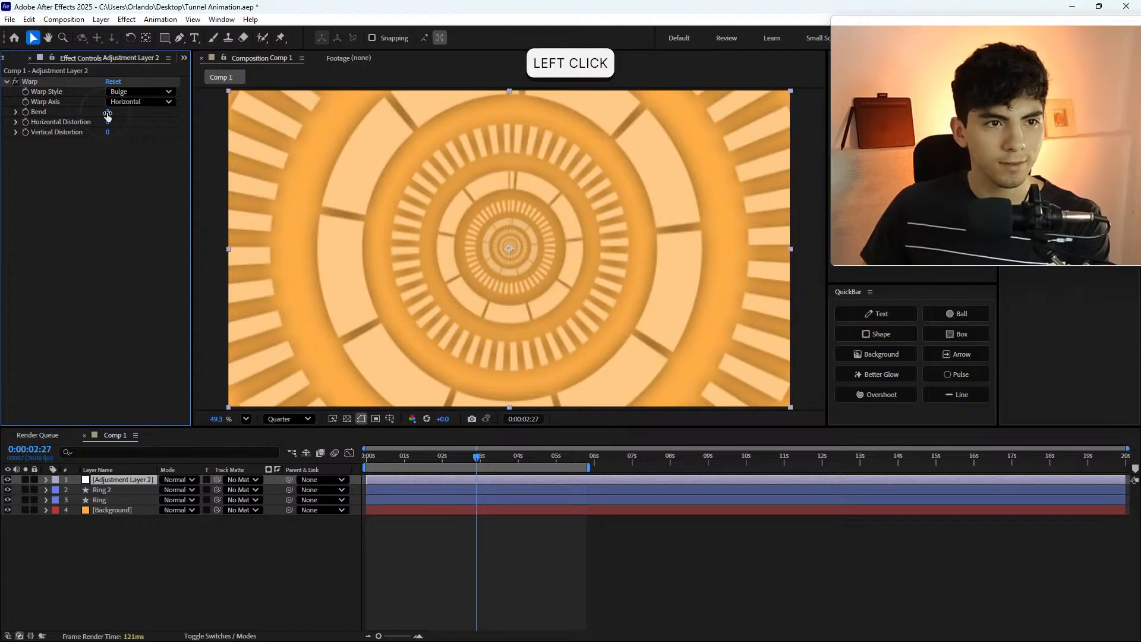
{"action": "left_click", "coordinate": [107, 112]}
{"action": "type", "text": "0"}
{"action": "key", "text": "Return"}
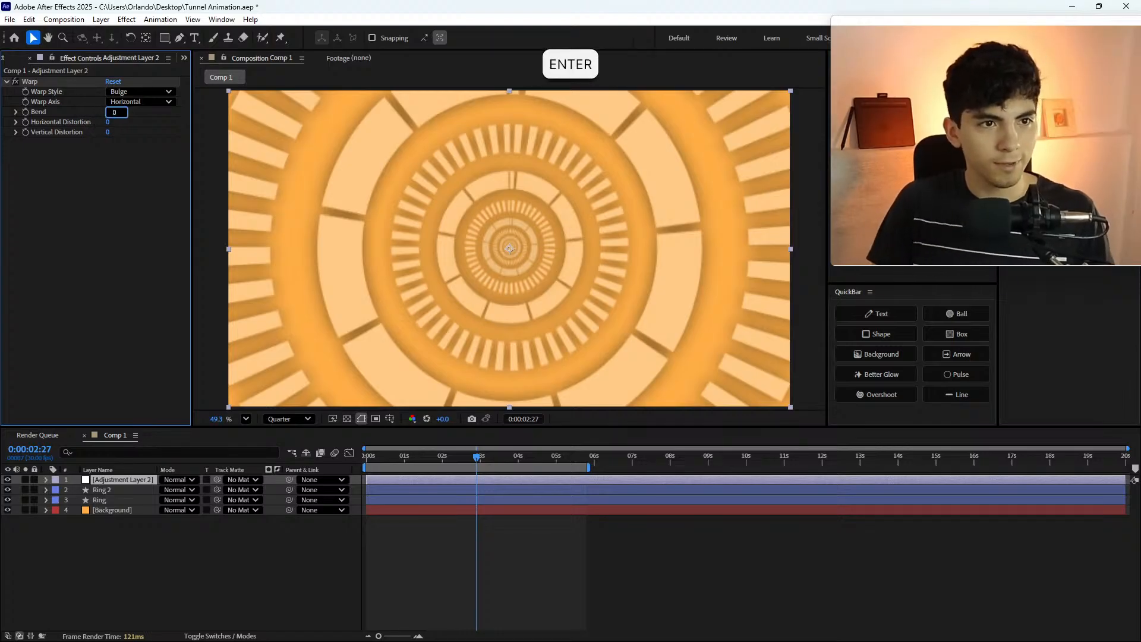
{"action": "left_click", "coordinate": [107, 112]}
{"action": "type", "text": "25"}
{"action": "key", "text": "Return"}
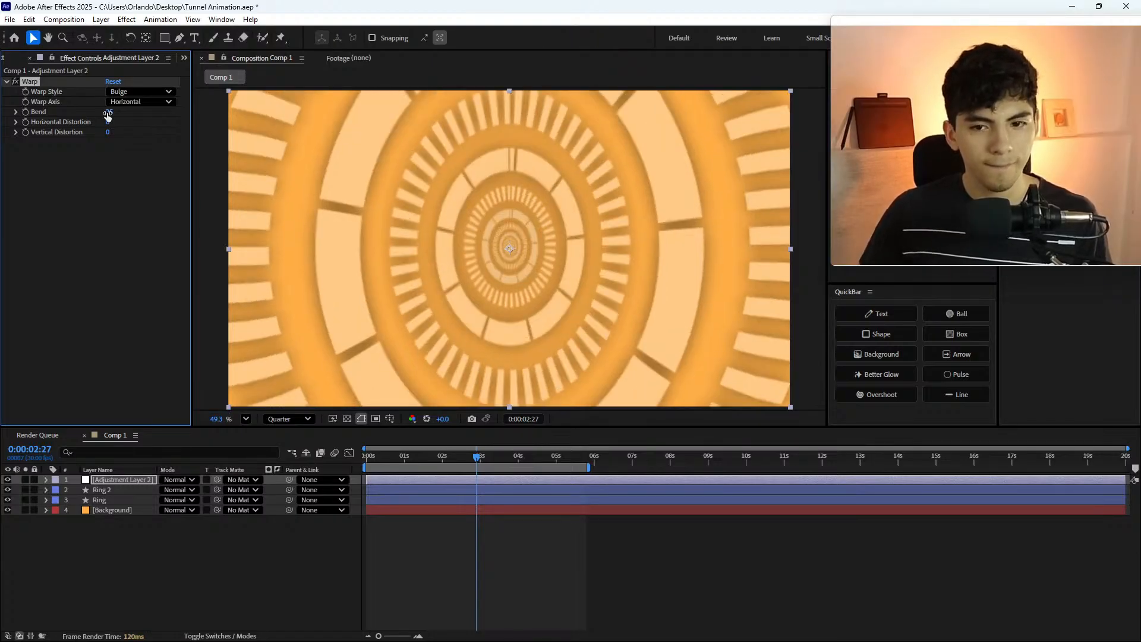
- Set the Warp Bend to 50 and switch the Warp Axis to Vertical
{"action": "scroll", "coordinate": [511, 234], "scroll_direction": "down", "scroll_amount": 5}
{"action": "scroll", "coordinate": [512, 239], "scroll_direction": "down", "scroll_amount": 2}
{"action": "scroll", "coordinate": [511, 237], "scroll_direction": "up", "scroll_amount": 6}
{"action": "scroll", "coordinate": [526, 218], "scroll_direction": "down", "scroll_amount": 4}
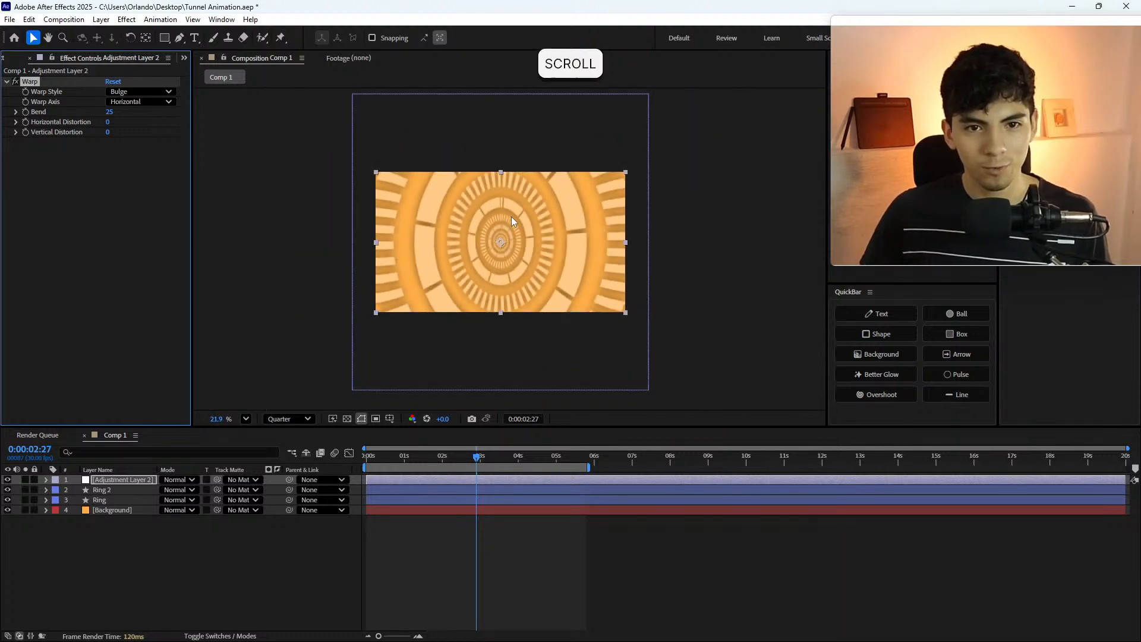
{"action": "scroll", "coordinate": [501, 226], "scroll_direction": "up", "scroll_amount": 5}
{"action": "scroll", "coordinate": [502, 225], "scroll_direction": "up", "scroll_amount": 2}
{"action": "scroll", "coordinate": [505, 223], "scroll_direction": "down", "scroll_amount": 1}
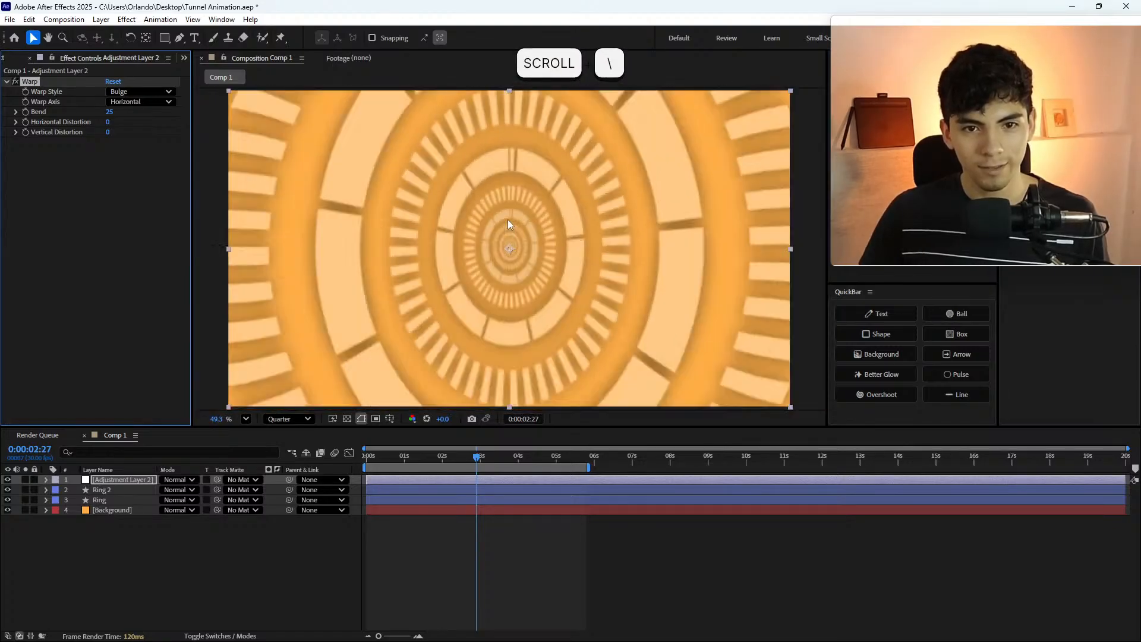
{"action": "left_click", "coordinate": [110, 111]}
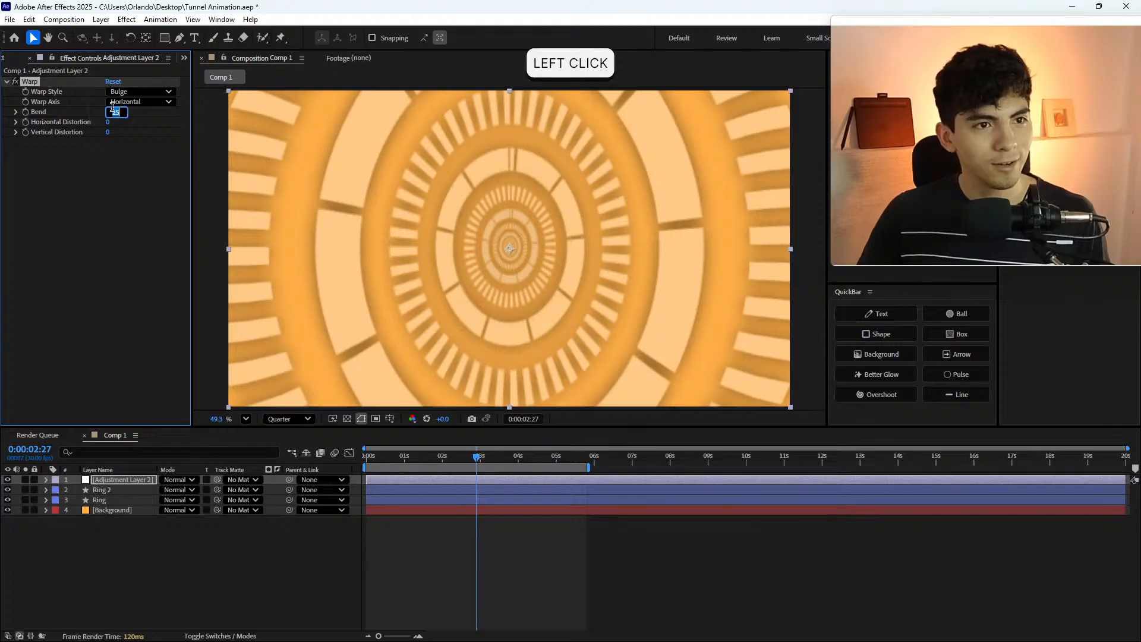
{"action": "type", "text": "50"}
{"action": "key", "text": "Return"}
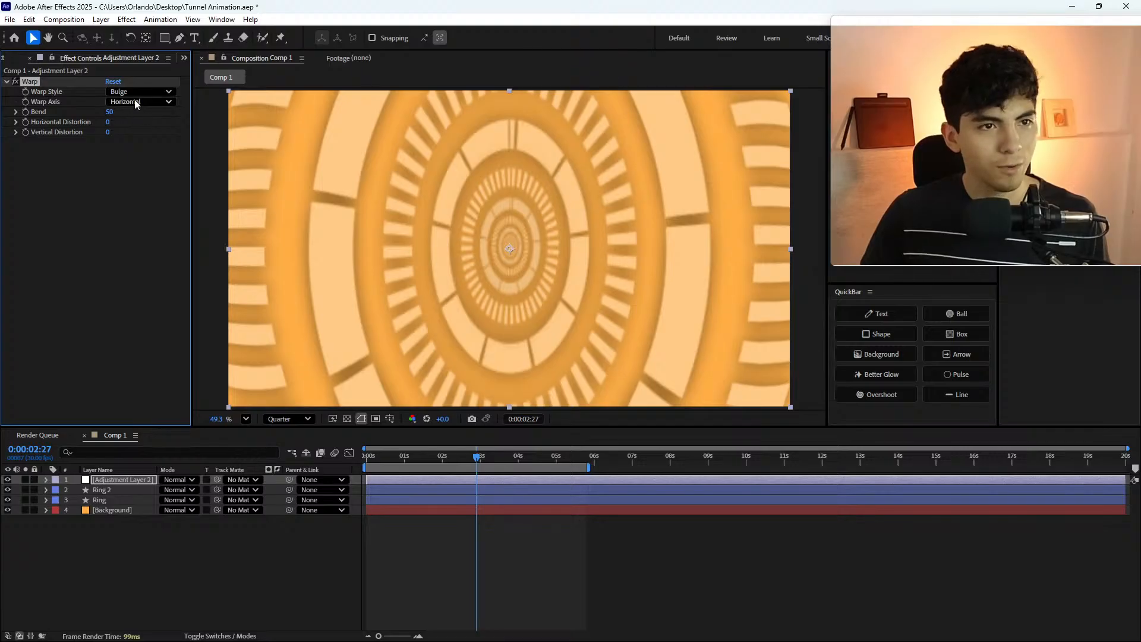
{"action": "left_click", "coordinate": [137, 102]}
{"action": "left_click", "coordinate": [139, 128]}
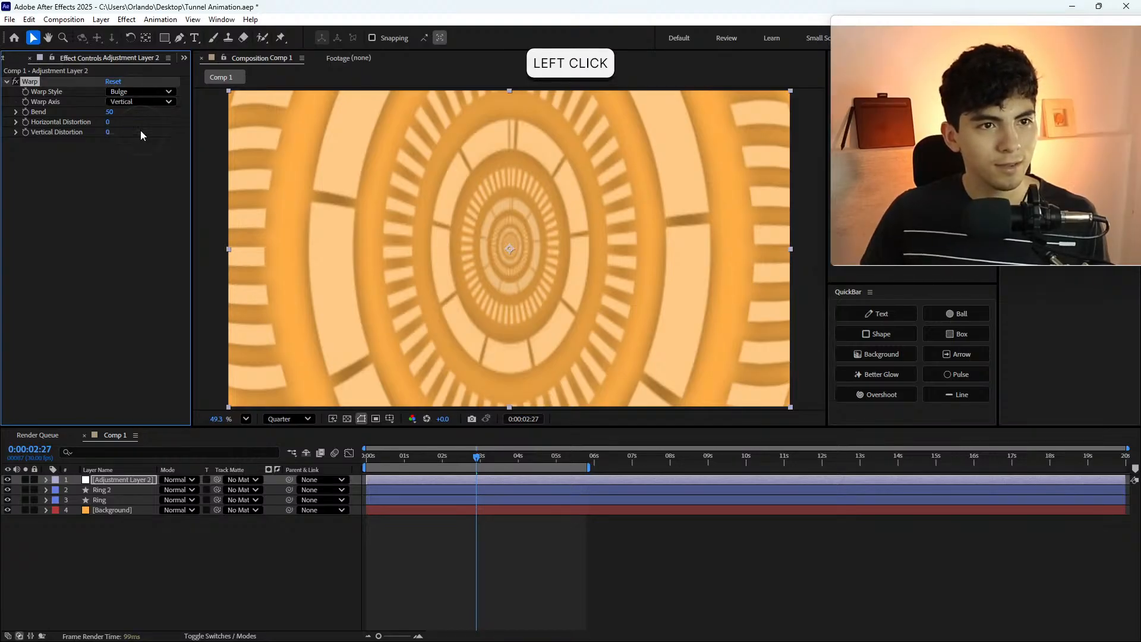
- Try a Warp Horizontal Distortion of 55 and a Vertical Distortion of 15, undoing each change
{"action": "left_click", "coordinate": [136, 93]}
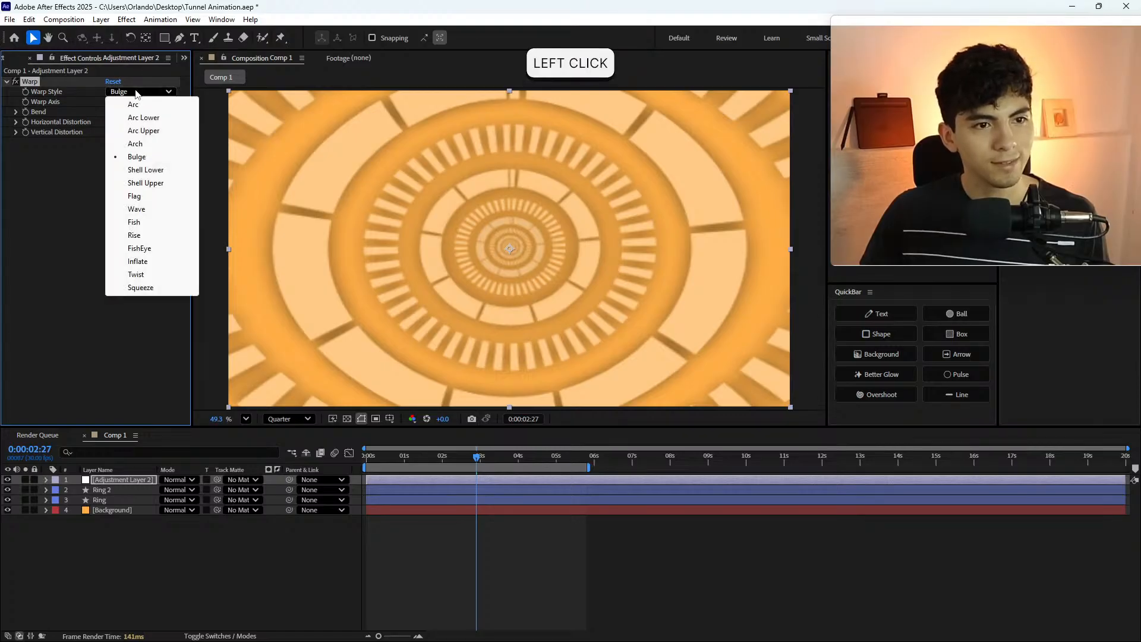
{"action": "left_click", "coordinate": [83, 149]}
{"action": "left_click_drag", "start_coordinate": [108, 122], "coordinate": [133, 116]}
{"action": "key", "text": "ctrl"}
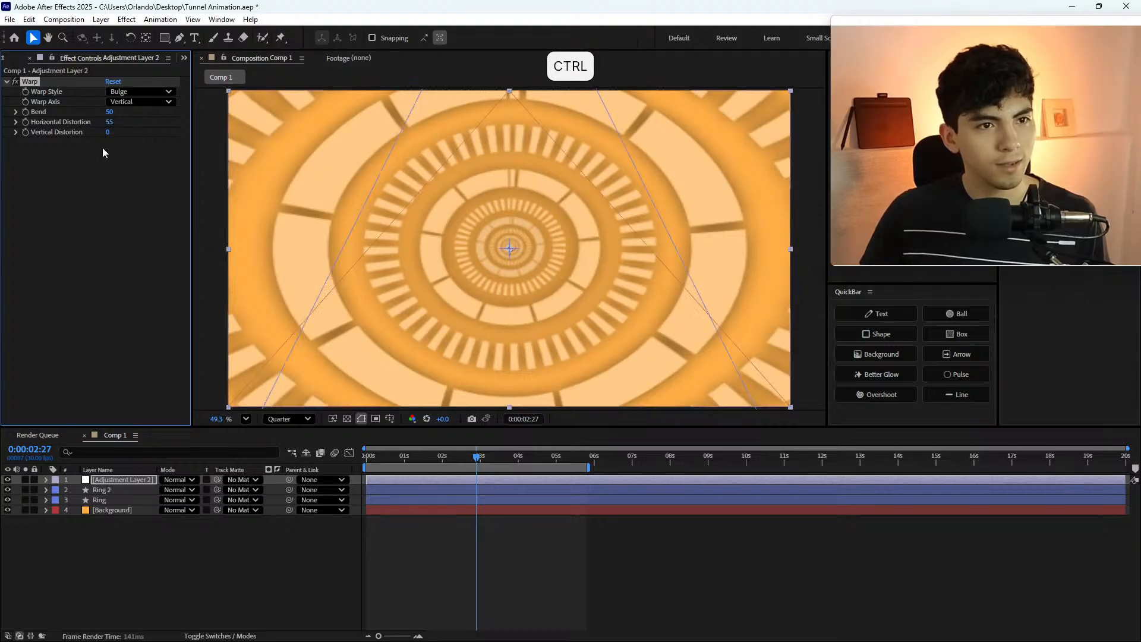
{"action": "key", "text": "ctrl+z"}
{"action": "left_click", "coordinate": [107, 131]}
{"action": "type", "text": "15"}
{"action": "key", "text": "Return"}
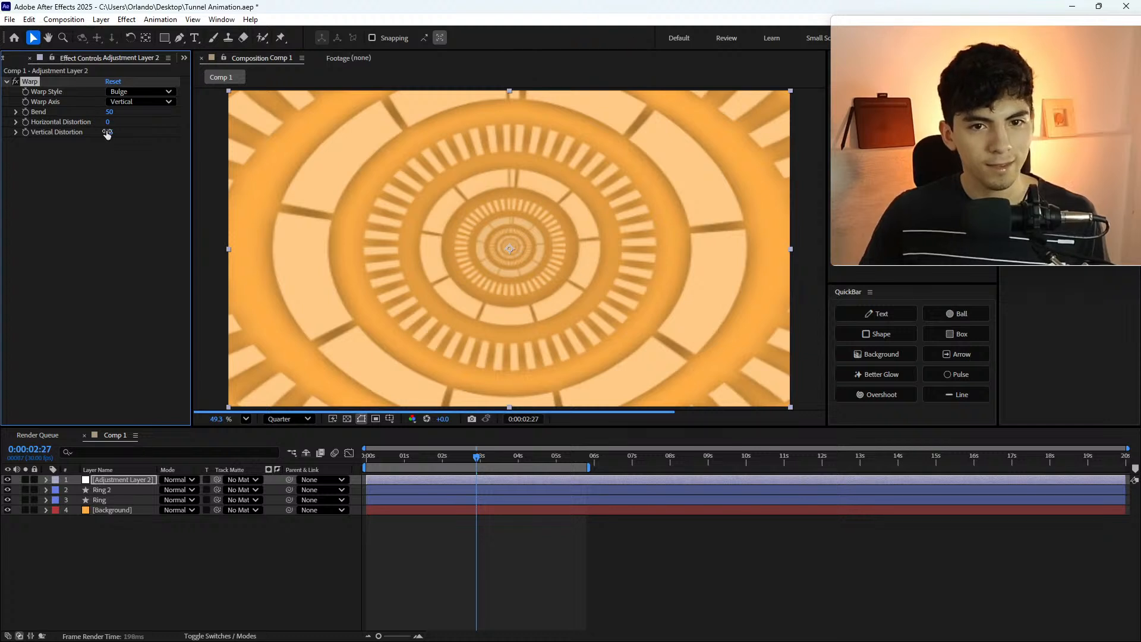
{"action": "key", "text": "ctrl+z"}
- Set the Warp Bend to 25 and toggle the effect to compare the frame with and without it
{"action": "left_click", "coordinate": [112, 112]}
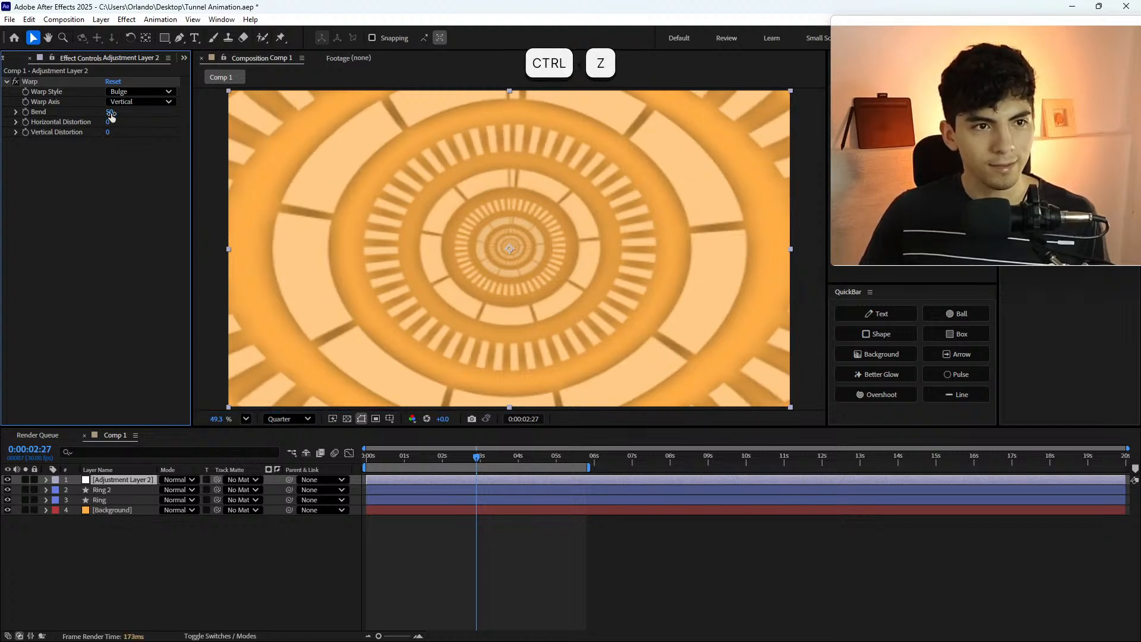
{"action": "type", "text": "25"}
{"action": "key", "text": "Return"}
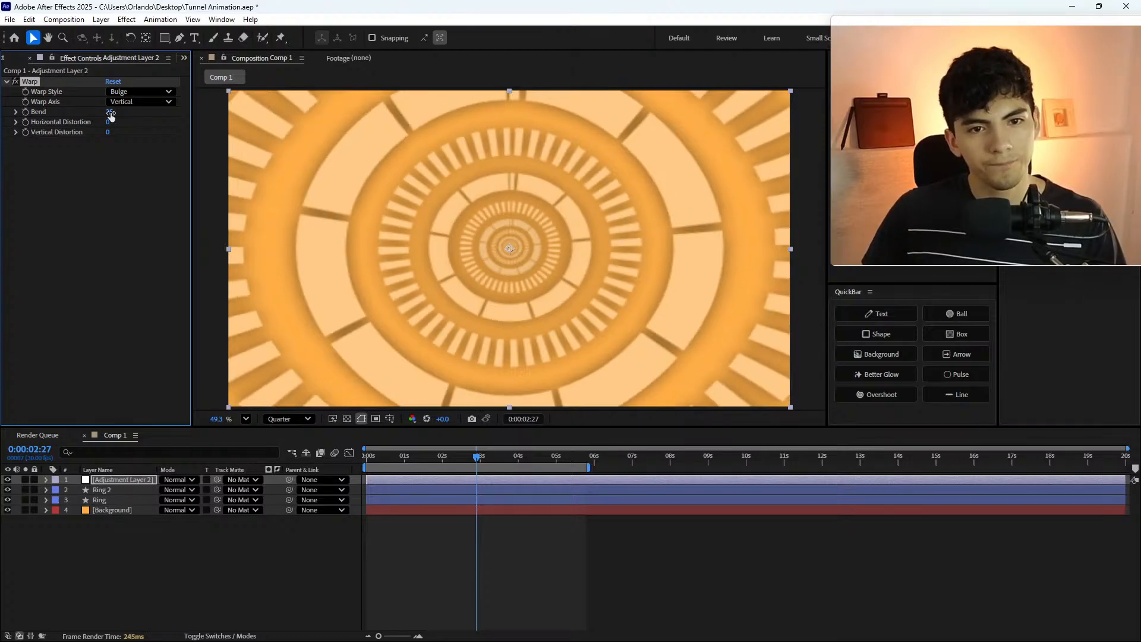
{"action": "left_click", "coordinate": [15, 82]}
{"action": "left_click", "coordinate": [15, 82]}
{"action": "left_click", "coordinate": [15, 82]}
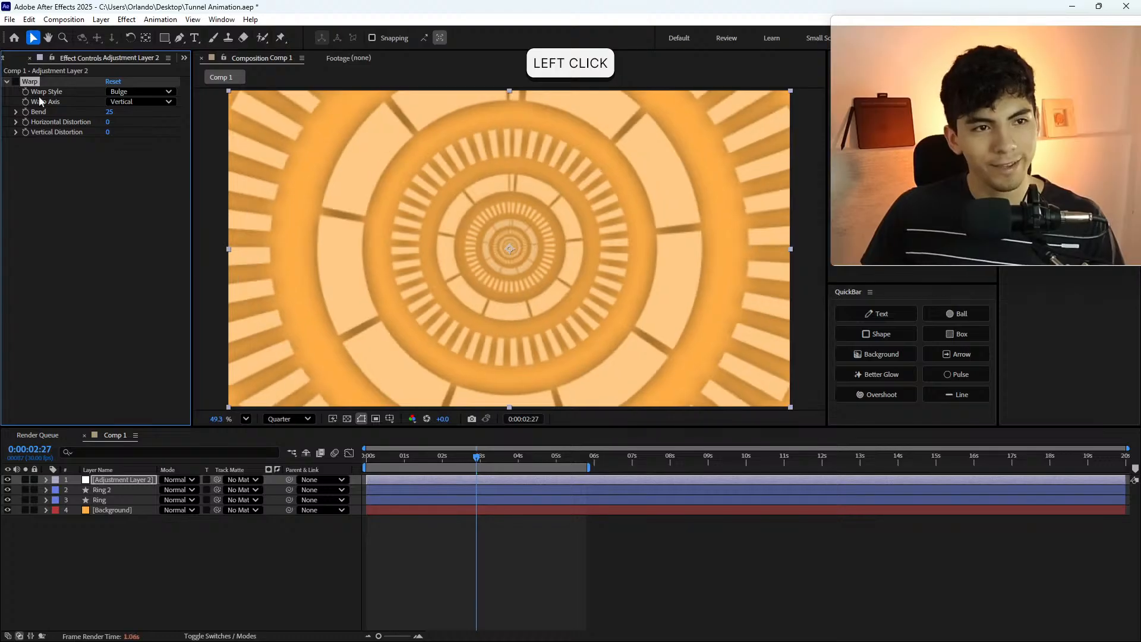
- Raise the Warp Bend to 50 and toggle the effect on and off to compare the distortion
{"action": "left_click", "coordinate": [110, 112]}
{"action": "type", "text": "50"}
{"action": "key", "text": "Return"}
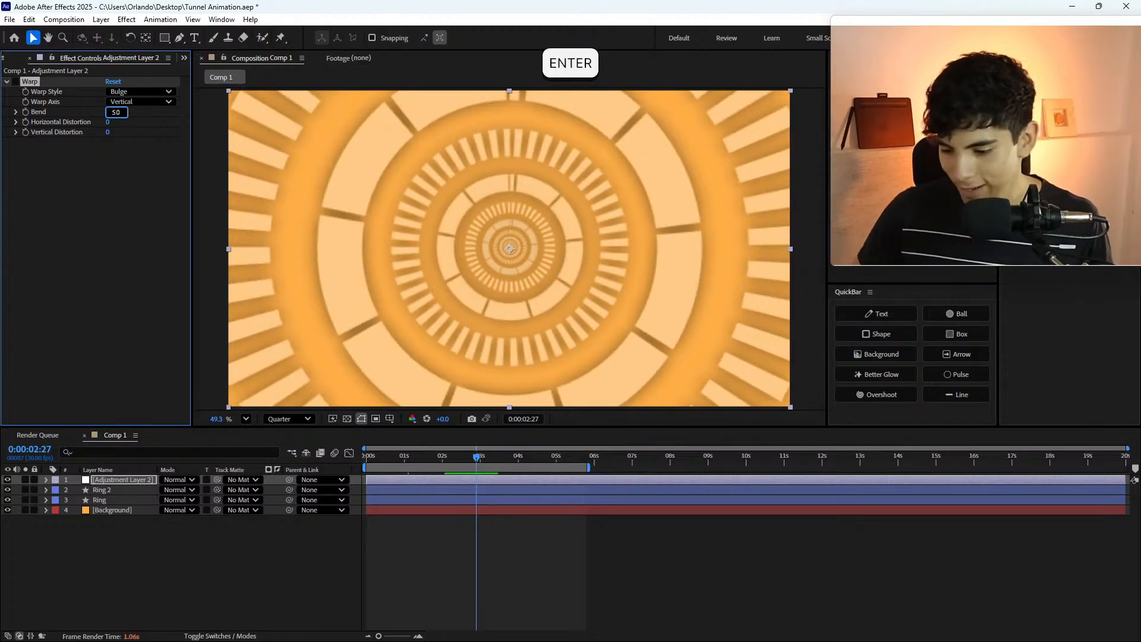
{"action": "left_click", "coordinate": [17, 82]}
{"action": "left_click", "coordinate": [17, 82]}
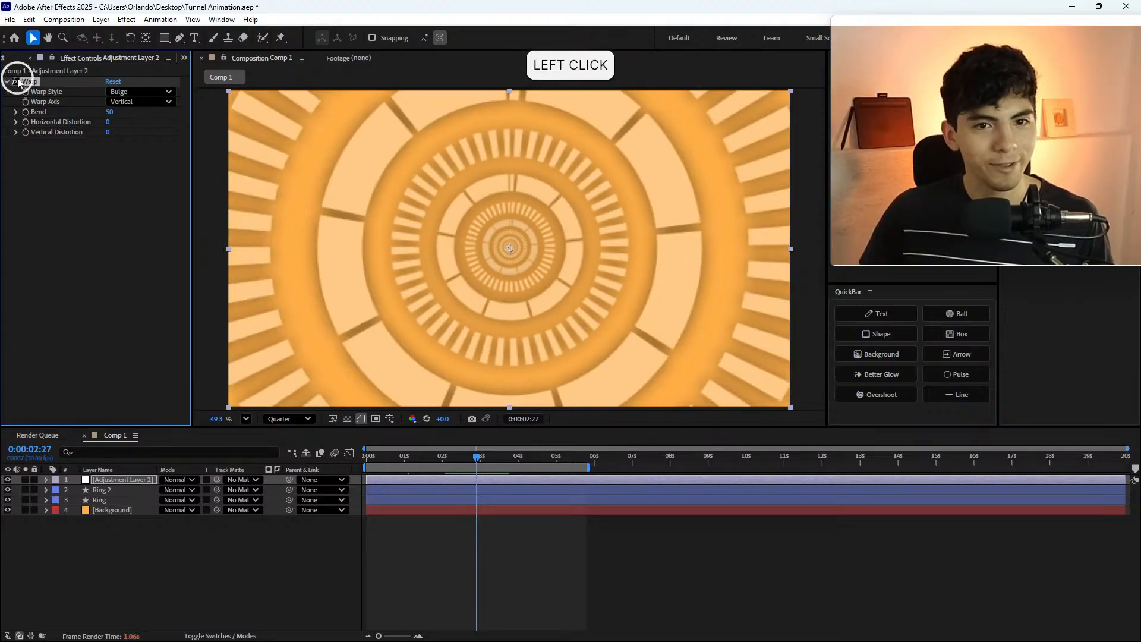
{"action": "left_click", "coordinate": [17, 82]}
{"action": "left_click", "coordinate": [17, 82]}
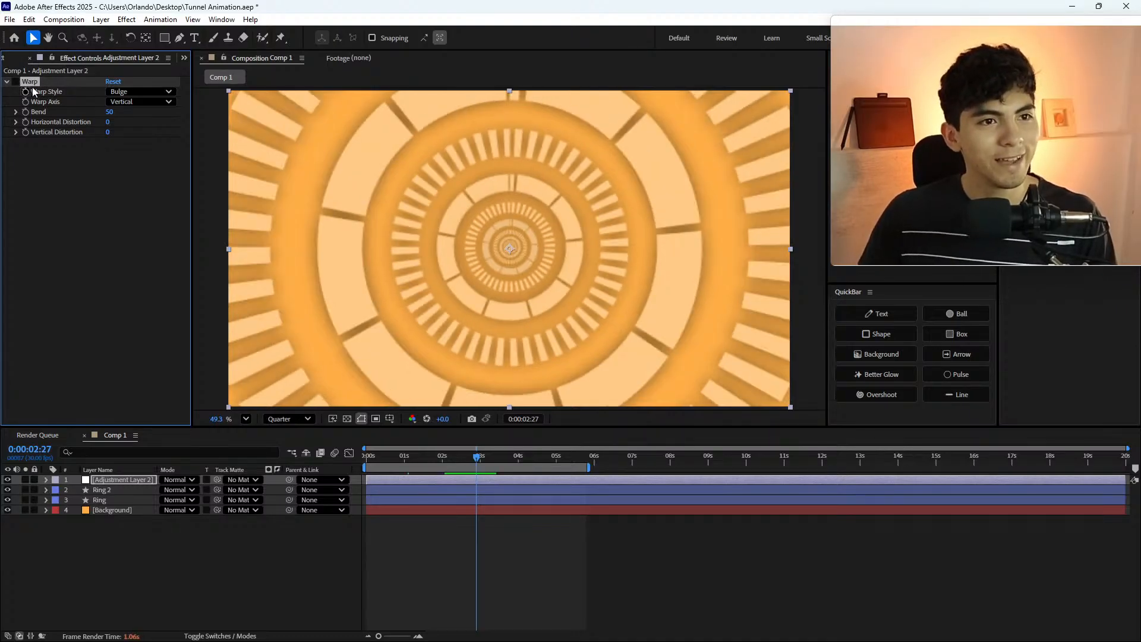
- Delete the Warp effect from the adjustment layer
{"action": "left_click", "coordinate": [144, 92]}
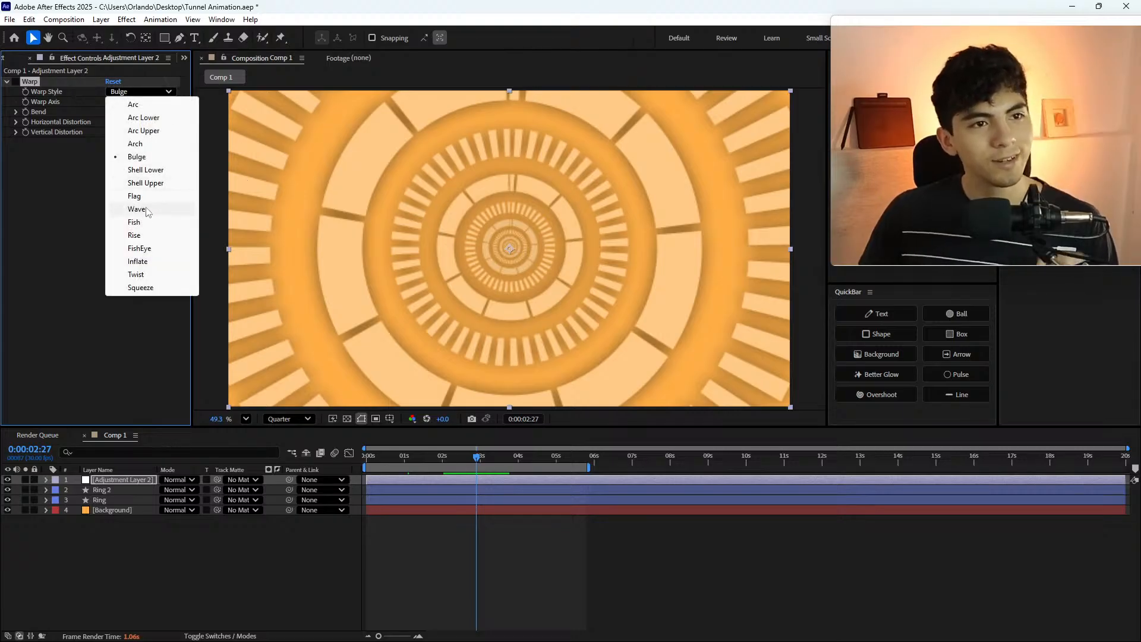
{"action": "left_click", "coordinate": [34, 84]}
{"action": "key", "text": "Delete"}
- Apply the CC Lens effect to Adjustment Layer 2
{"action": "key", "text": "ctrl+space"}
{"action": "type", "text": "CC Lens"}
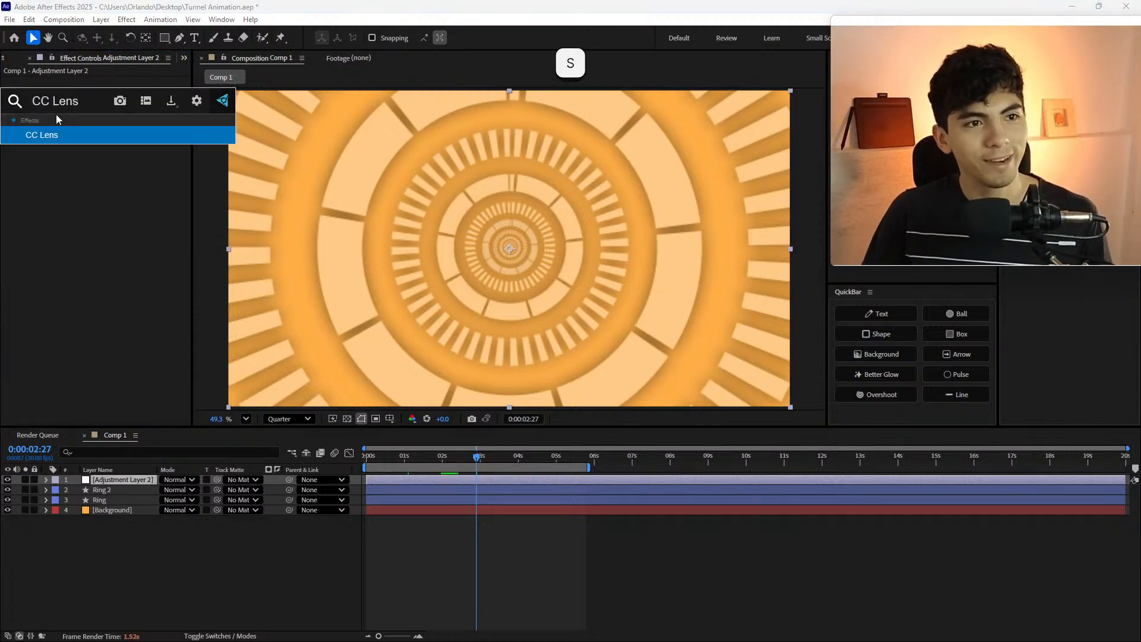
{"action": "key", "text": "Return"}
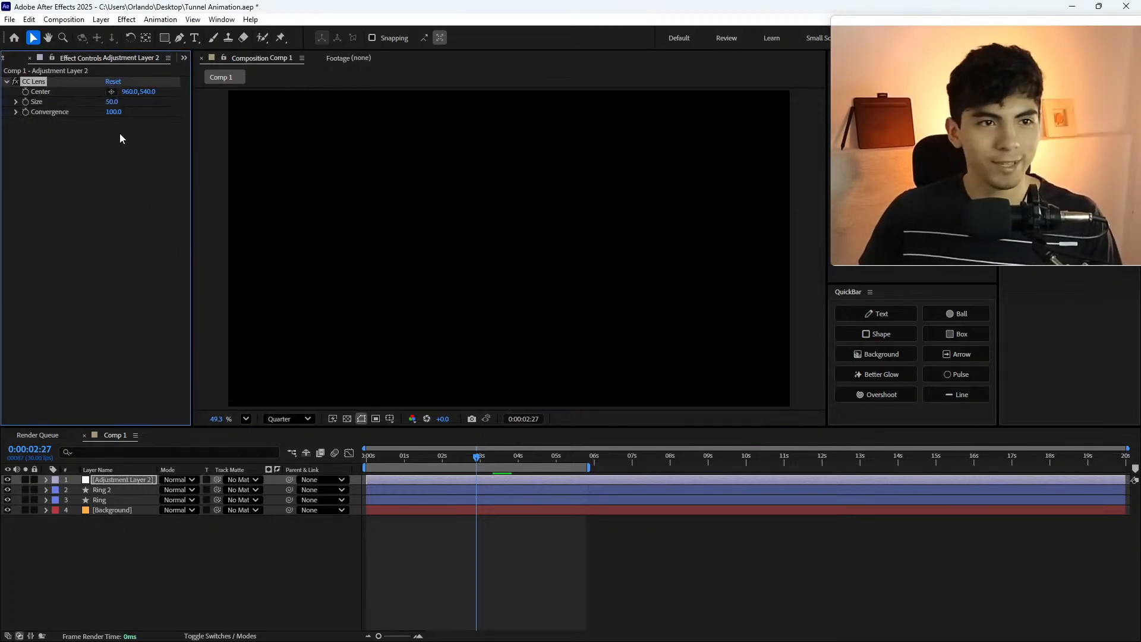
- Choose to render effects using software only and move the playhead to 0:00:02:04
{"action": "left_click", "coordinate": [454, 458]}
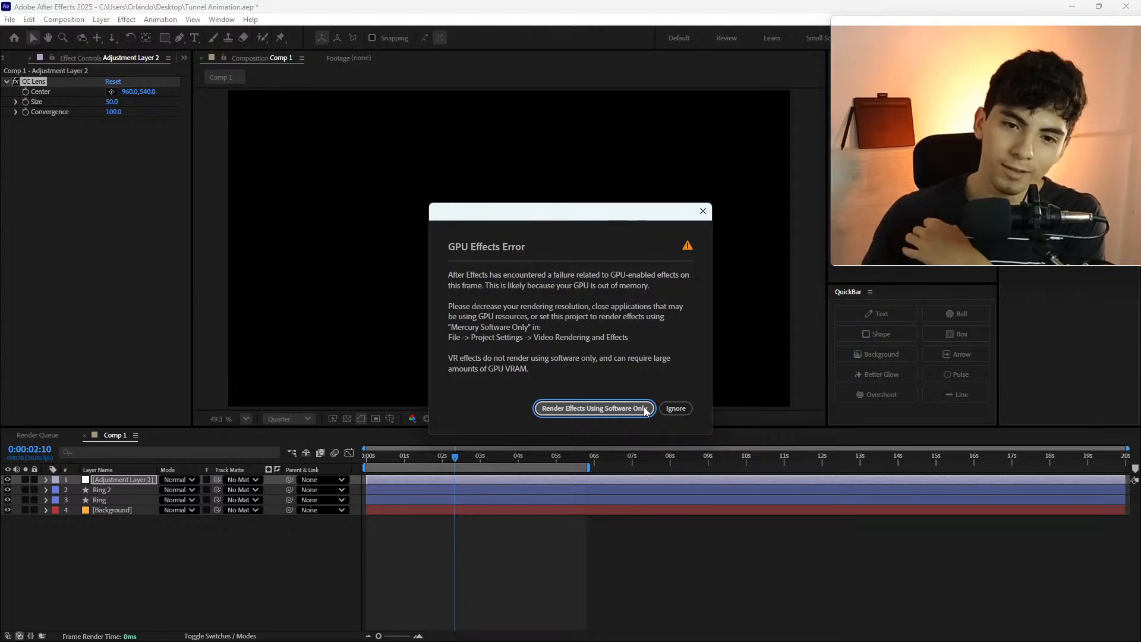
{"action": "left_click", "coordinate": [594, 408]}
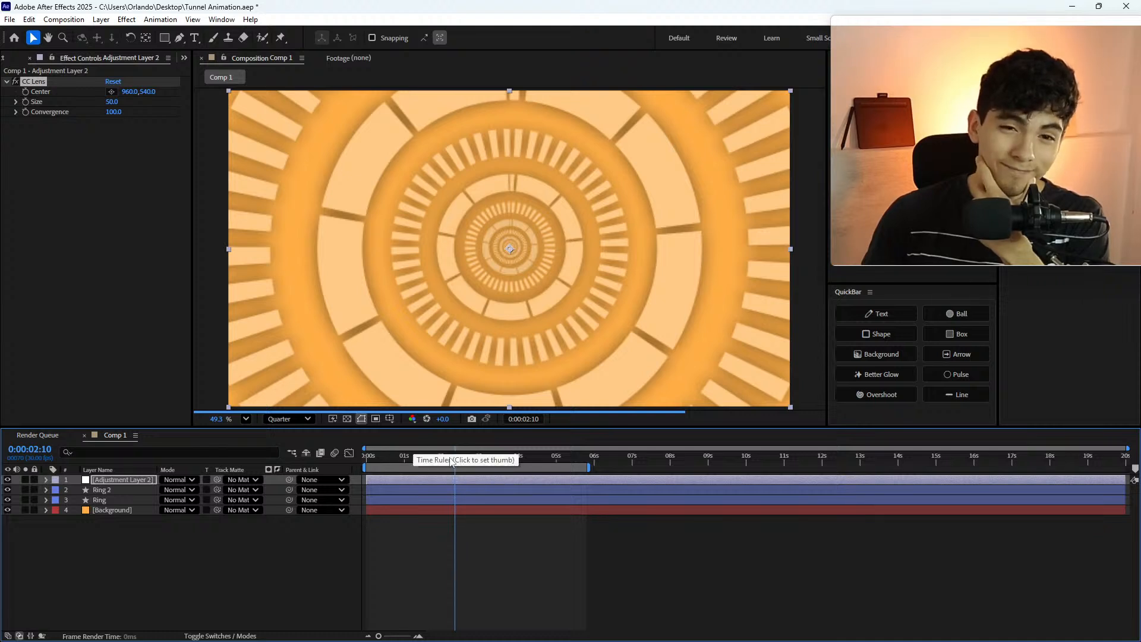
{"action": "left_click_drag", "start_coordinate": [449, 461], "coordinate": [441, 459]}
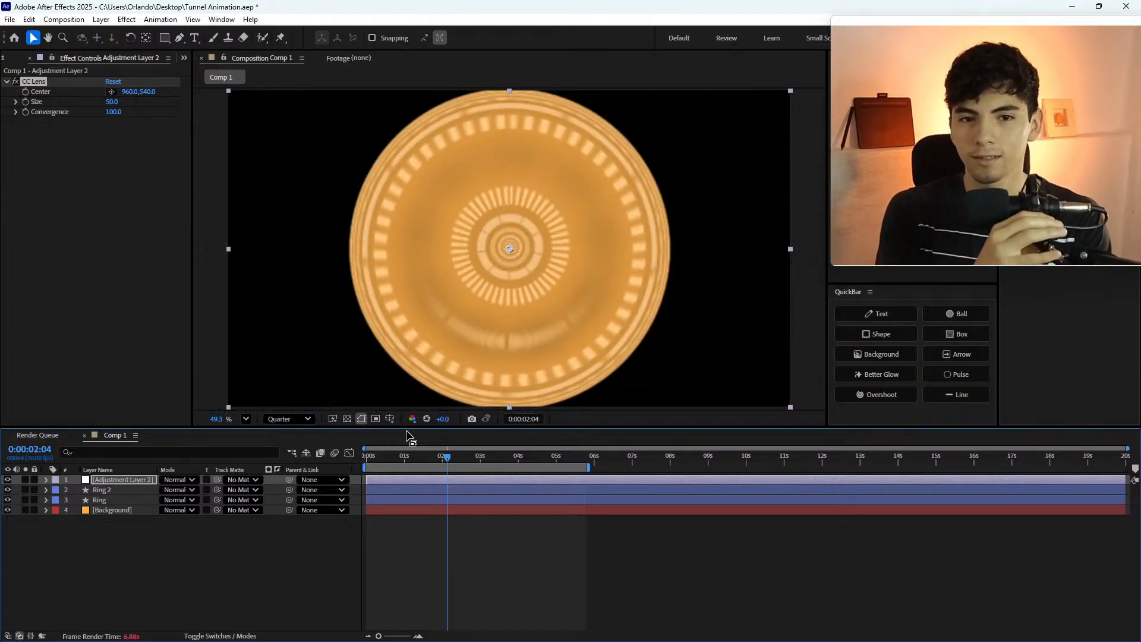
- Try CC Lens Size values of 25 and 100
{"action": "left_click", "coordinate": [111, 102]}
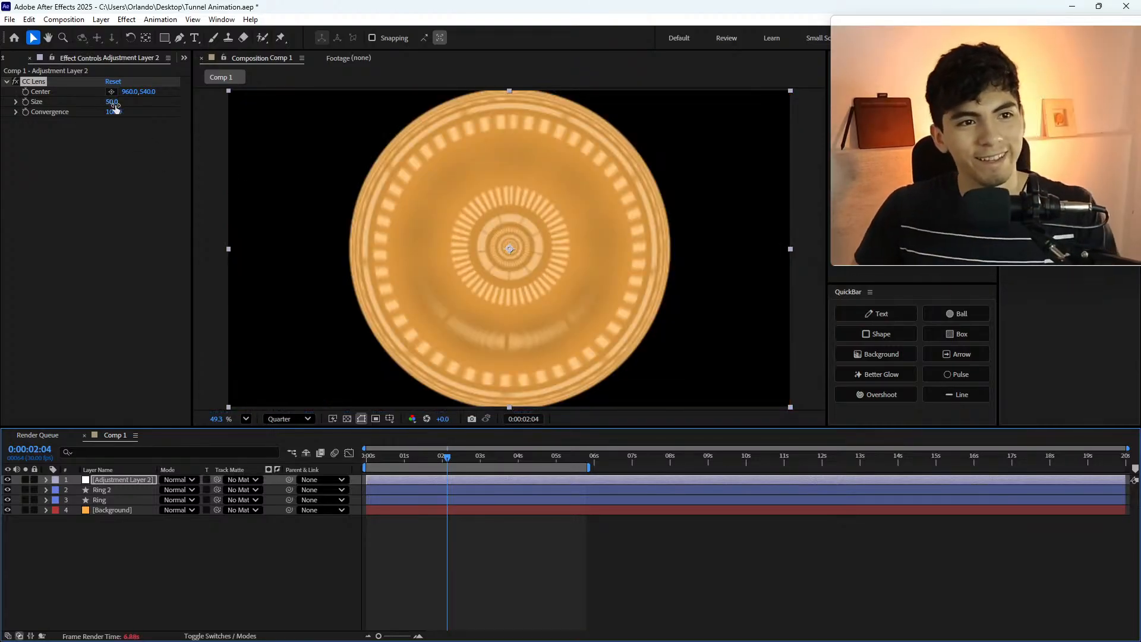
{"action": "type", "text": "25"}
{"action": "key", "text": "Return"}
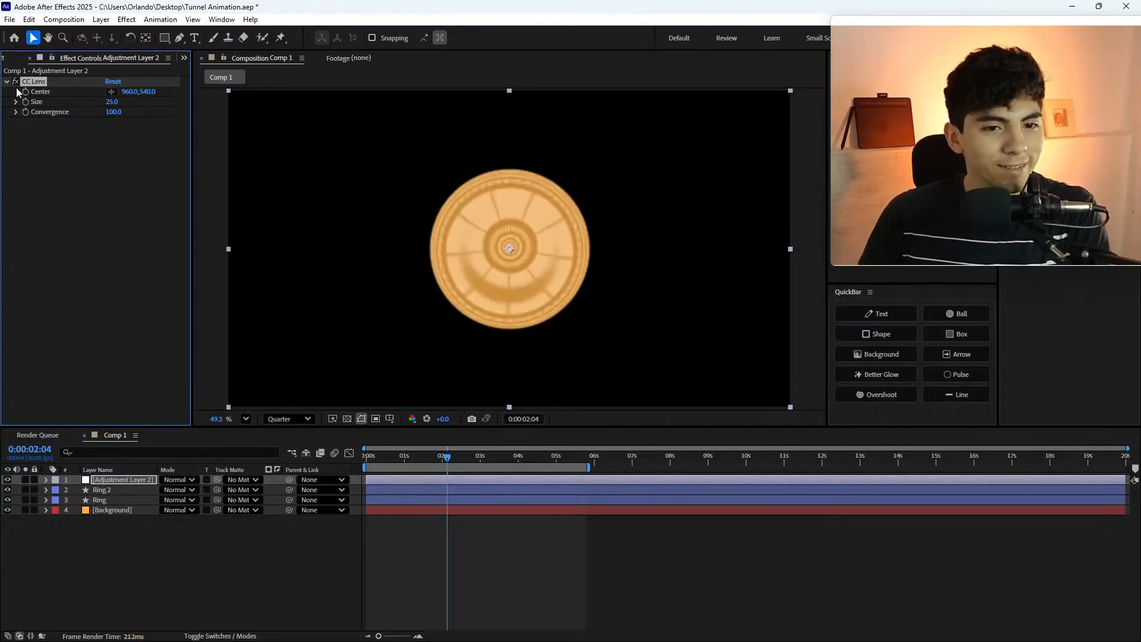
{"action": "left_click", "coordinate": [112, 101]}
{"action": "type", "text": "100"}
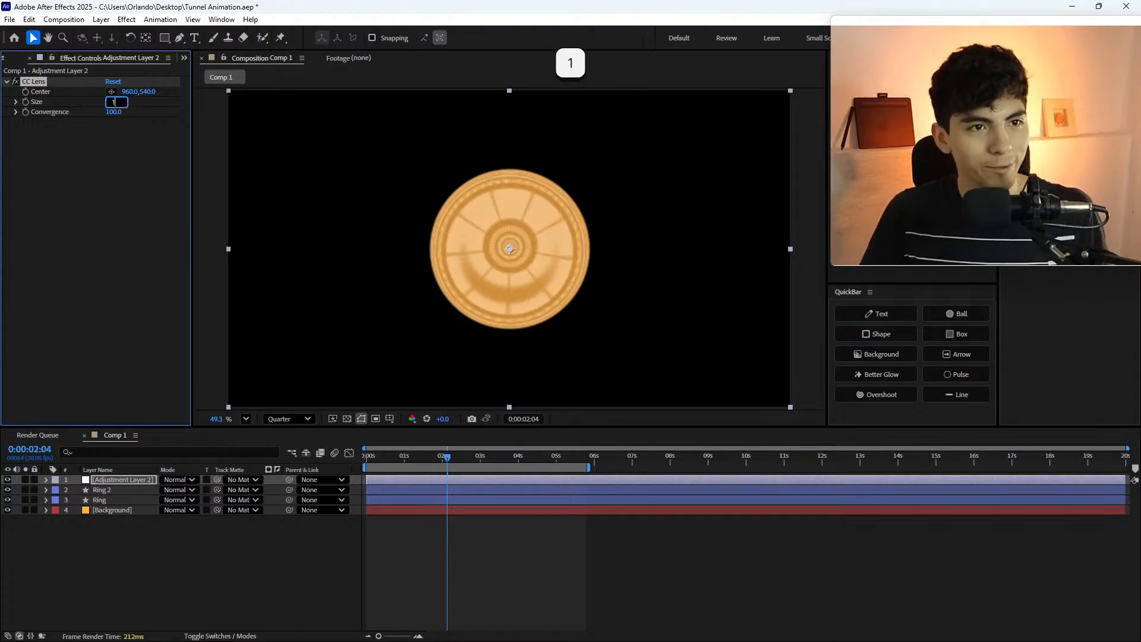
{"action": "key", "text": "Return"}
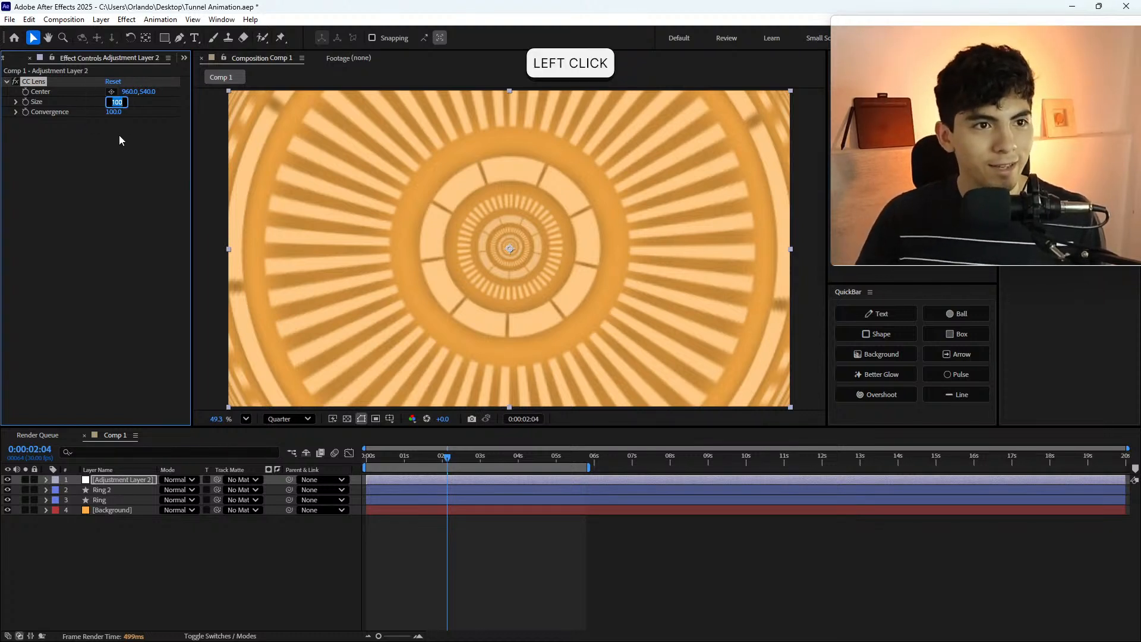
- Set the CC Lens Size to 25 on the adjustment layer
{"action": "left_click", "coordinate": [110, 113]}
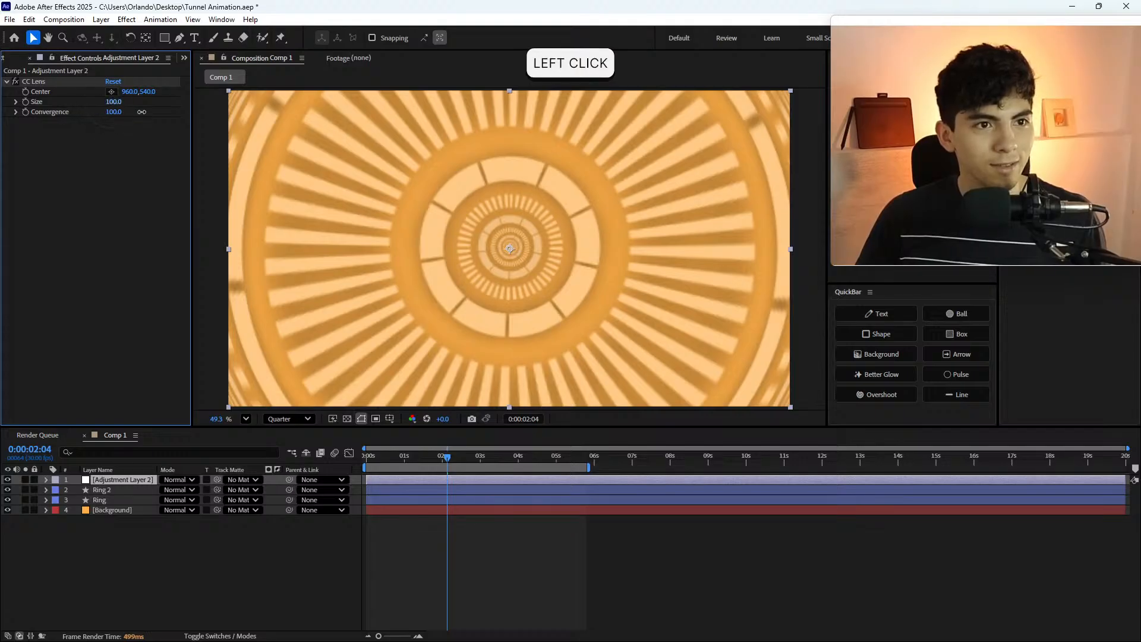
{"action": "left_click", "coordinate": [143, 144]}
{"action": "left_click", "coordinate": [116, 102]}
{"action": "left_click", "coordinate": [116, 101]}
{"action": "type", "text": "4"}
{"action": "key", "text": "BackSpace"}
{"action": "type", "text": "25"}
{"action": "key", "text": "Return"}
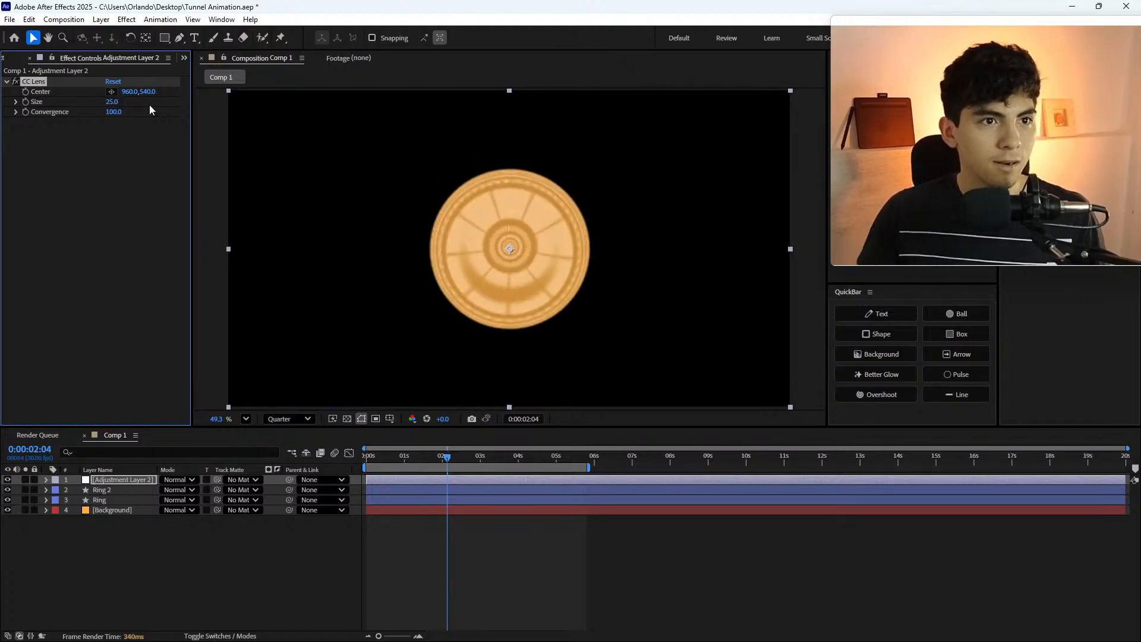
- Set the CC Lens Size to 125 on the adjustment layer
{"action": "left_click", "coordinate": [117, 102]}
{"action": "type", "text": "125"}
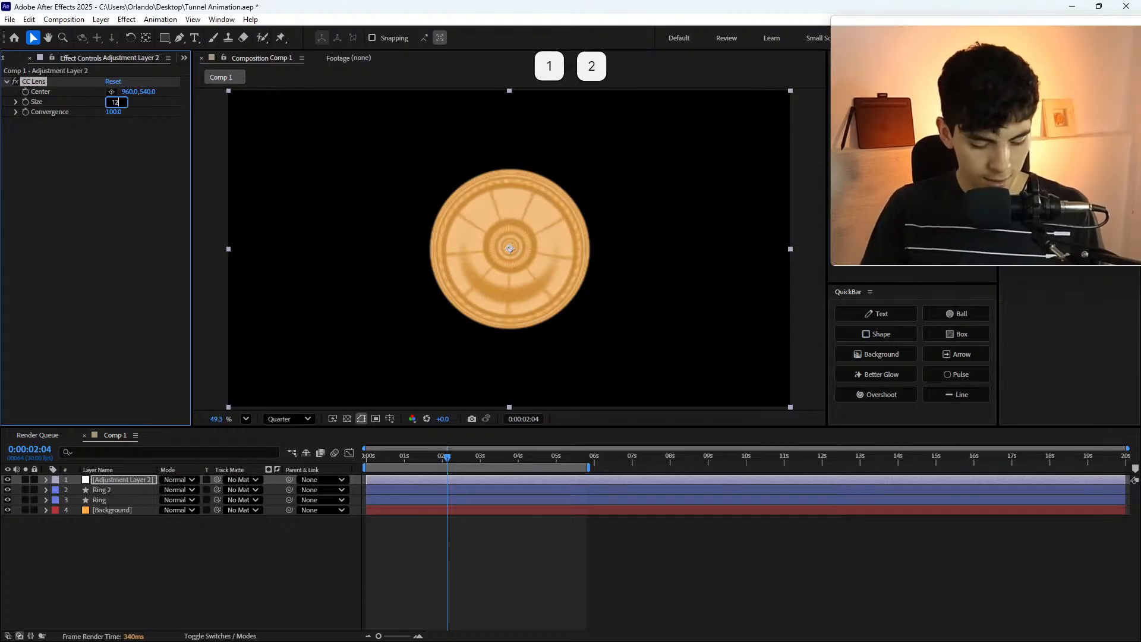
{"action": "key", "text": "Return"}
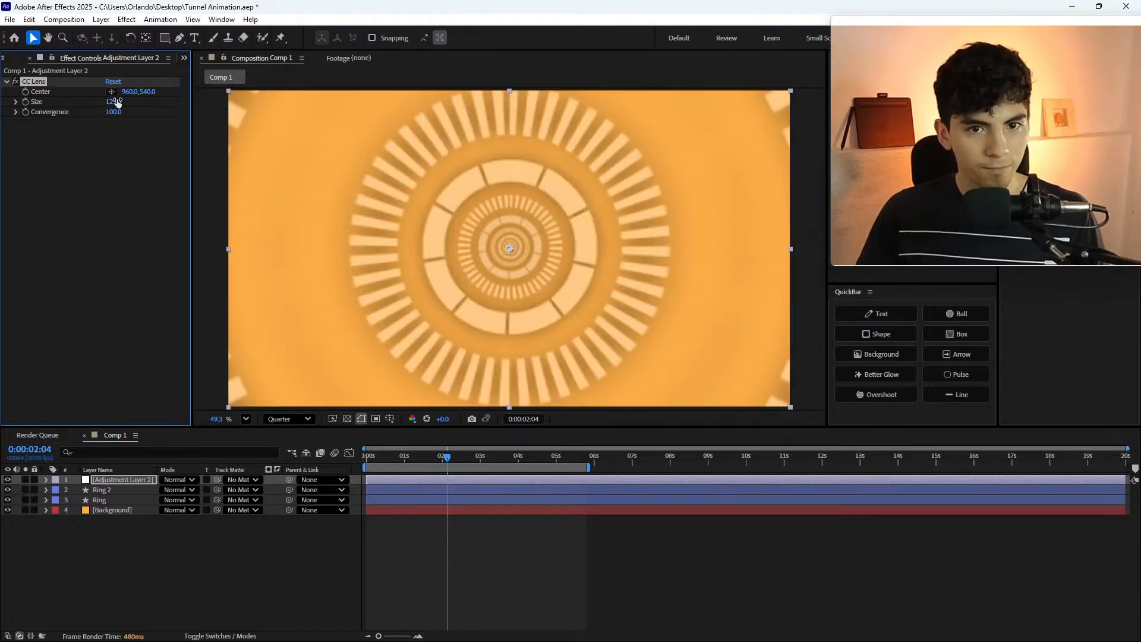
- Compare the tunnel frame with the CC Lens effect switched off and on
{"action": "left_click", "coordinate": [15, 83]}
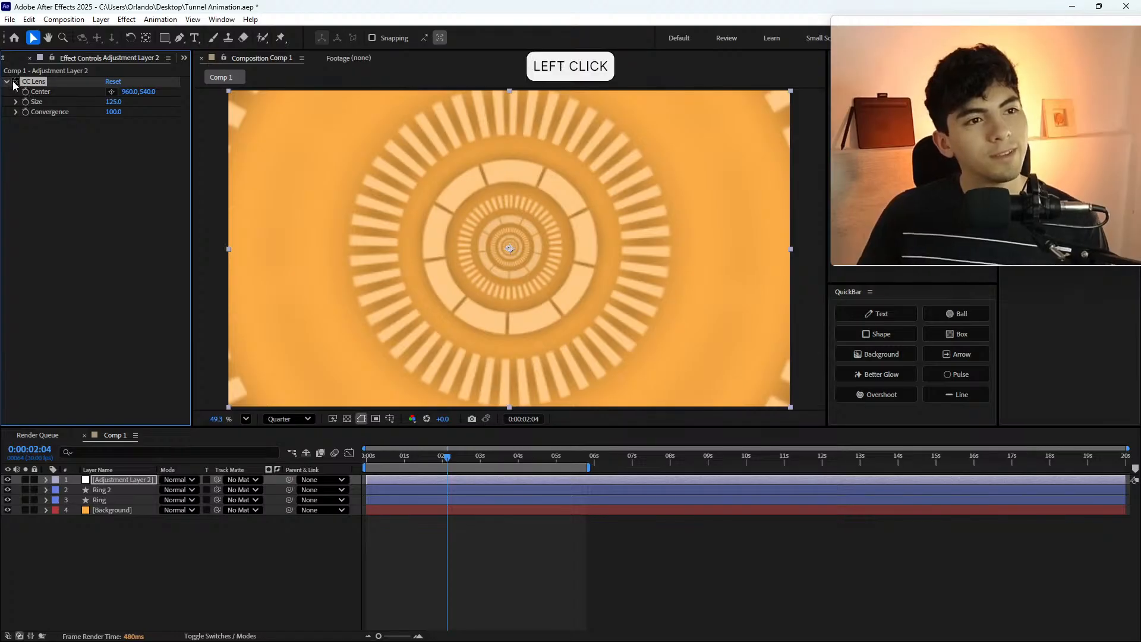
{"action": "left_click", "coordinate": [14, 83]}
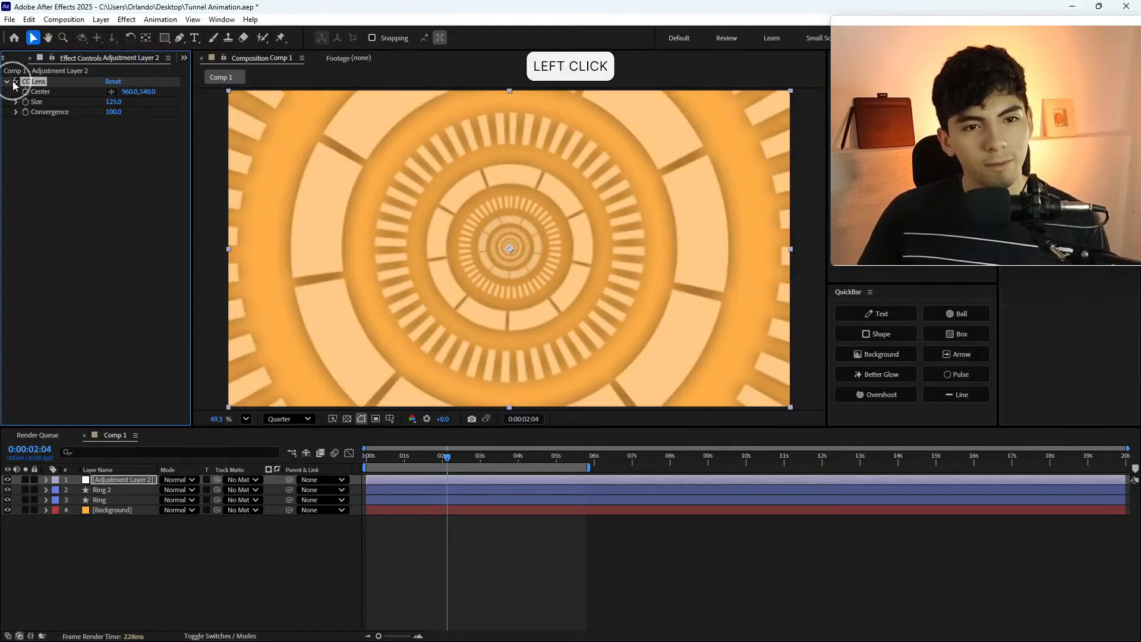
{"action": "left_click", "coordinate": [14, 83]}
{"action": "left_click", "coordinate": [15, 83]}
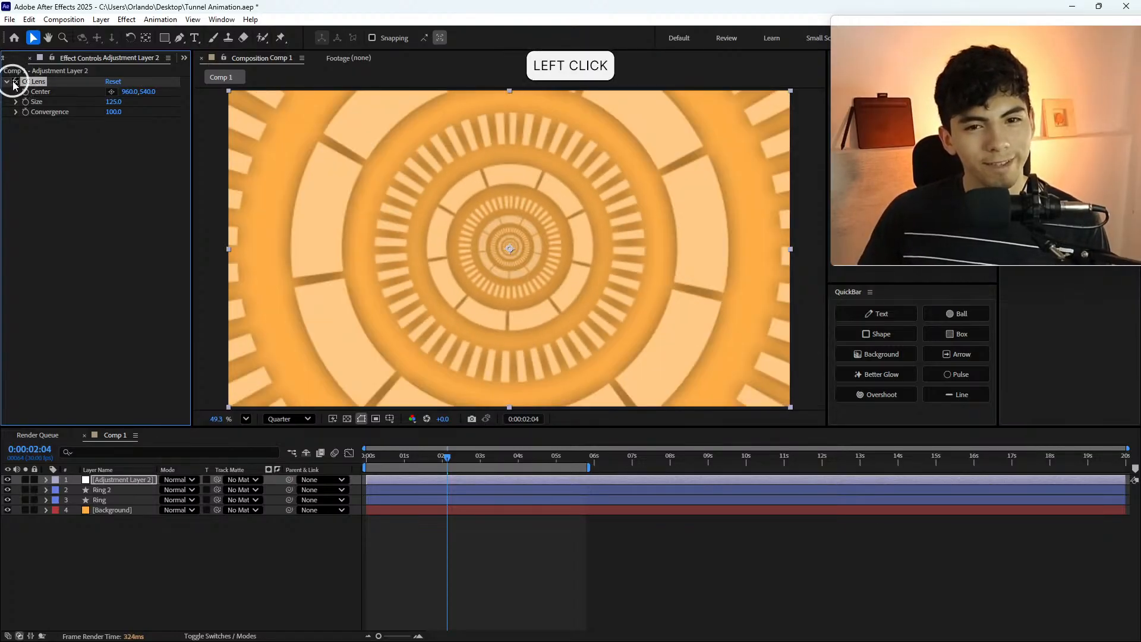
{"action": "left_click", "coordinate": [14, 83]}
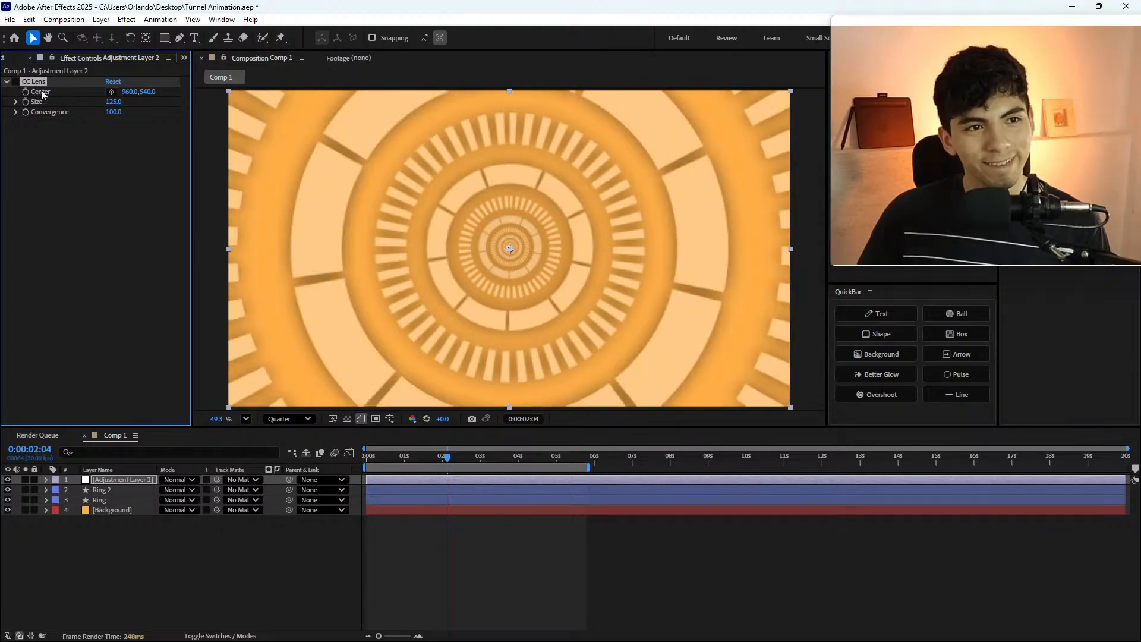
{"action": "left_click", "coordinate": [14, 83]}
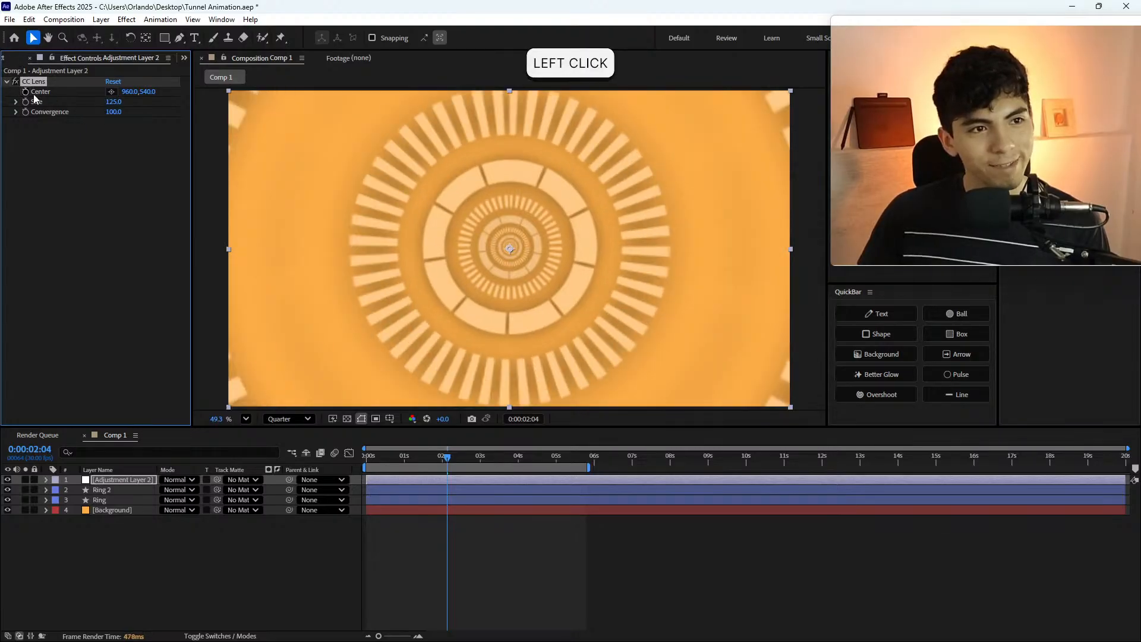
- Try CC Lens Convergence values of 50, 1 and 0, comparing the frame with the effect off and on
{"action": "left_click", "coordinate": [114, 113]}
{"action": "type", "text": "50"}
{"action": "key", "text": "Return"}
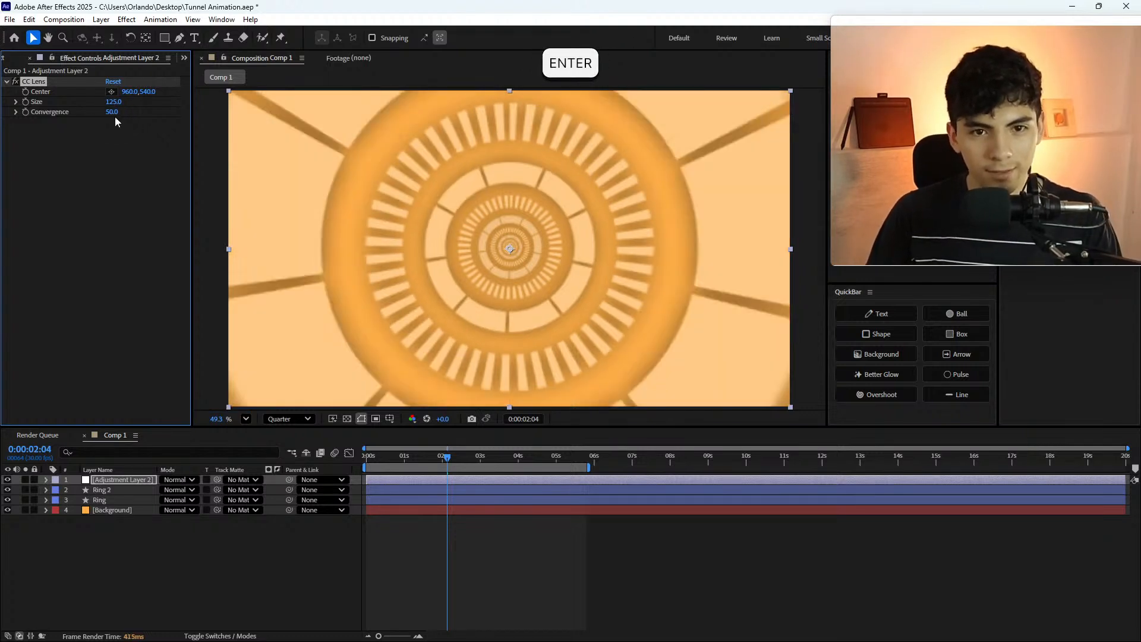
{"action": "left_click", "coordinate": [115, 114]}
{"action": "type", "text": "1"}
{"action": "key", "text": "Return"}
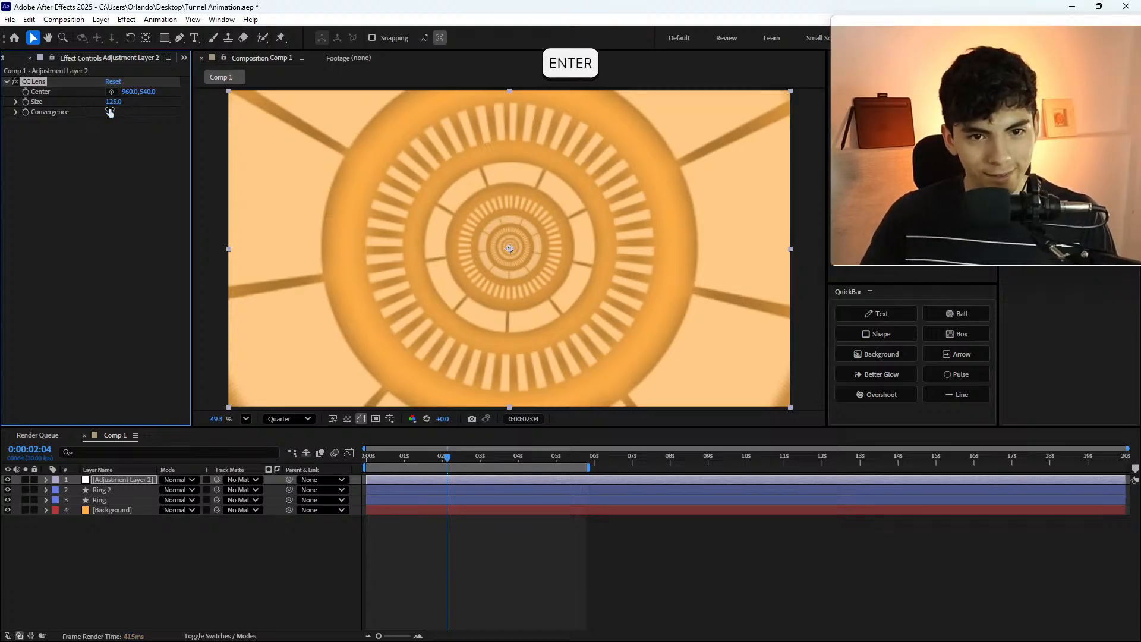
{"action": "left_click", "coordinate": [110, 111]}
{"action": "type", "text": "0"}
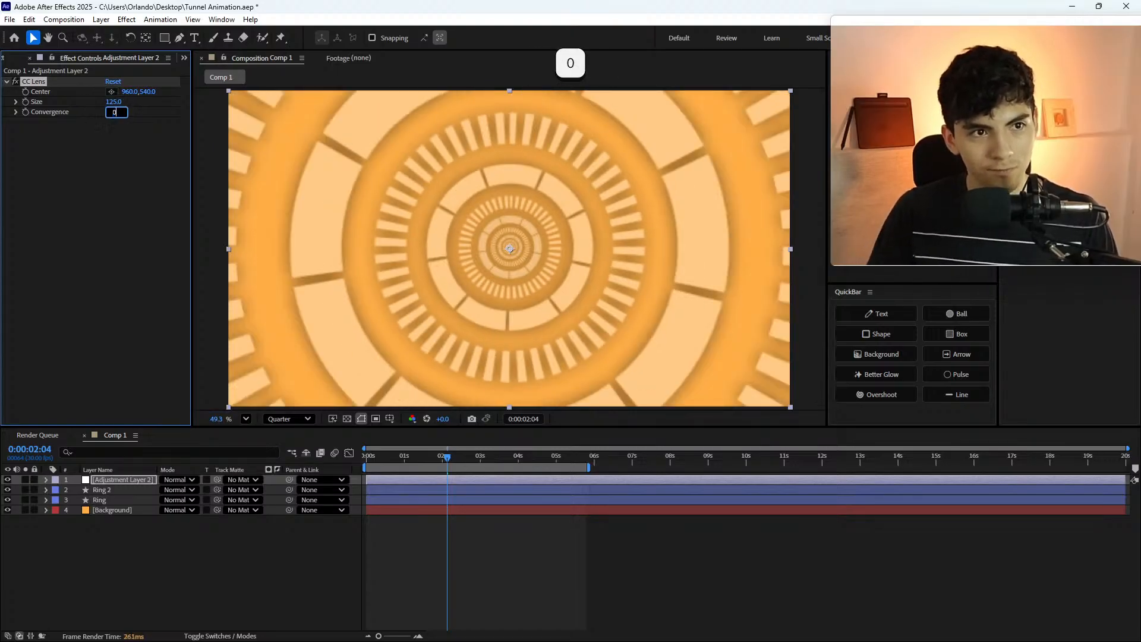
{"action": "key", "text": "Return"}
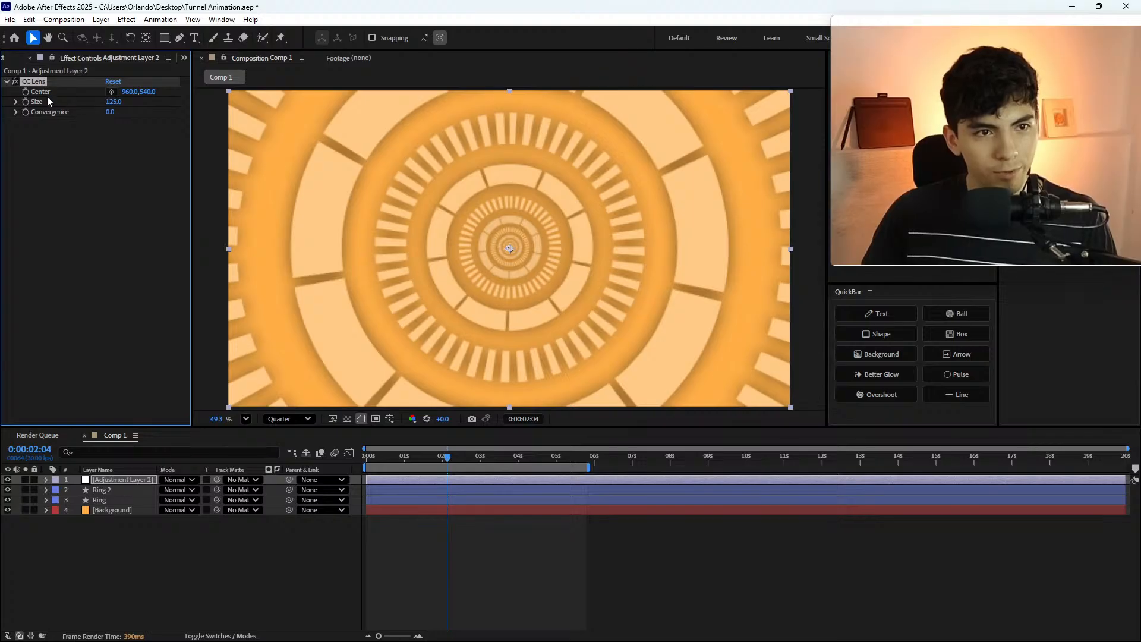
{"action": "left_click", "coordinate": [15, 82]}
{"action": "left_click", "coordinate": [15, 82]}
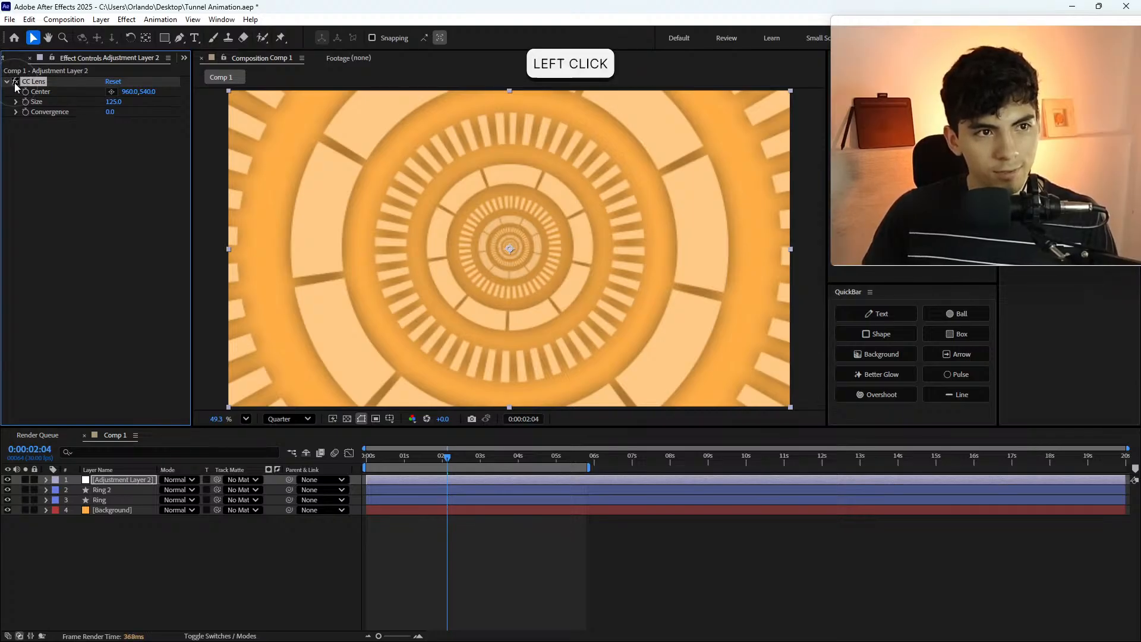
- Set the CC Lens Convergence to 100
{"action": "left_click", "coordinate": [110, 112]}
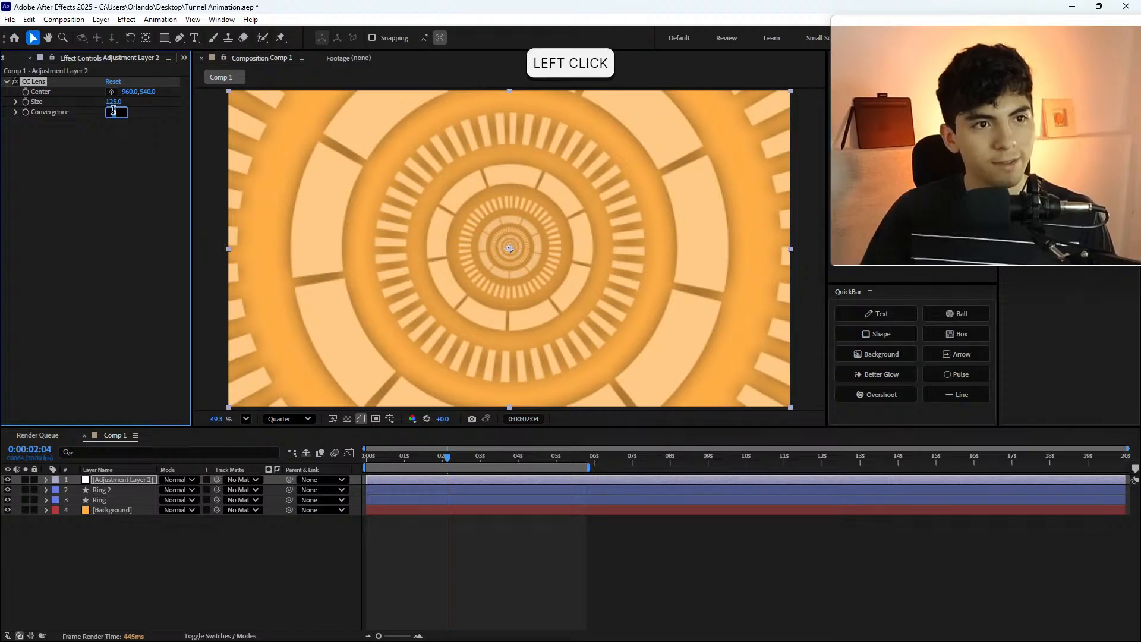
{"action": "type", "text": "10"}
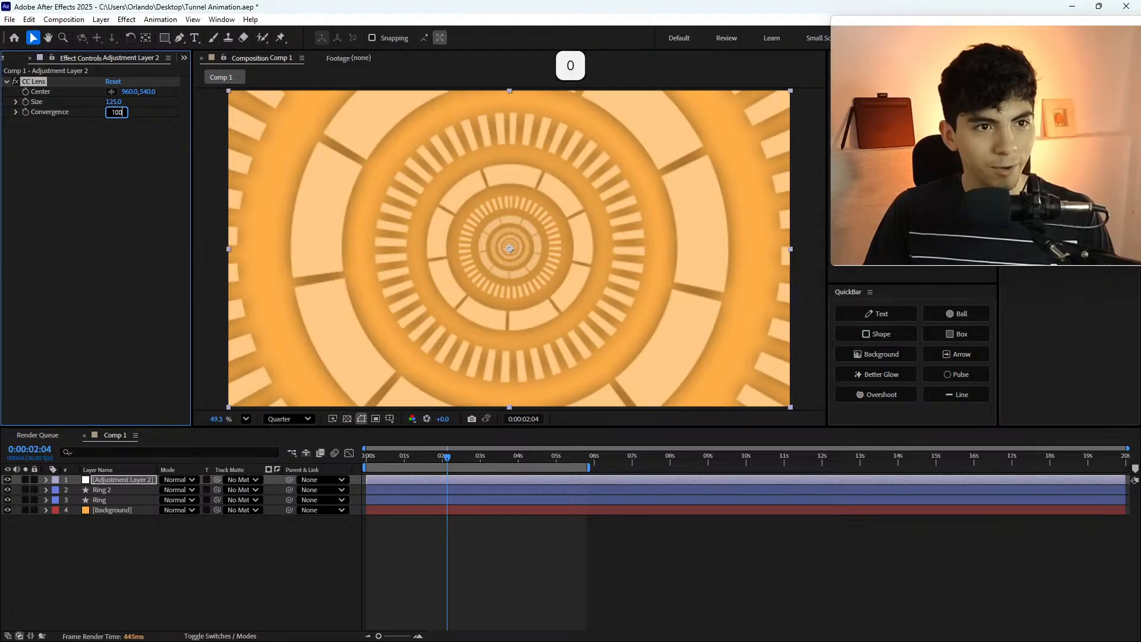
{"action": "type", "text": "0"}
{"action": "key", "text": "Return"}
- Try CC Lens Size values of 150 and 200, comparing the frame with the effect off and on
{"action": "left_click", "coordinate": [112, 102]}
{"action": "type", "text": "150"}
{"action": "key", "text": "Return"}
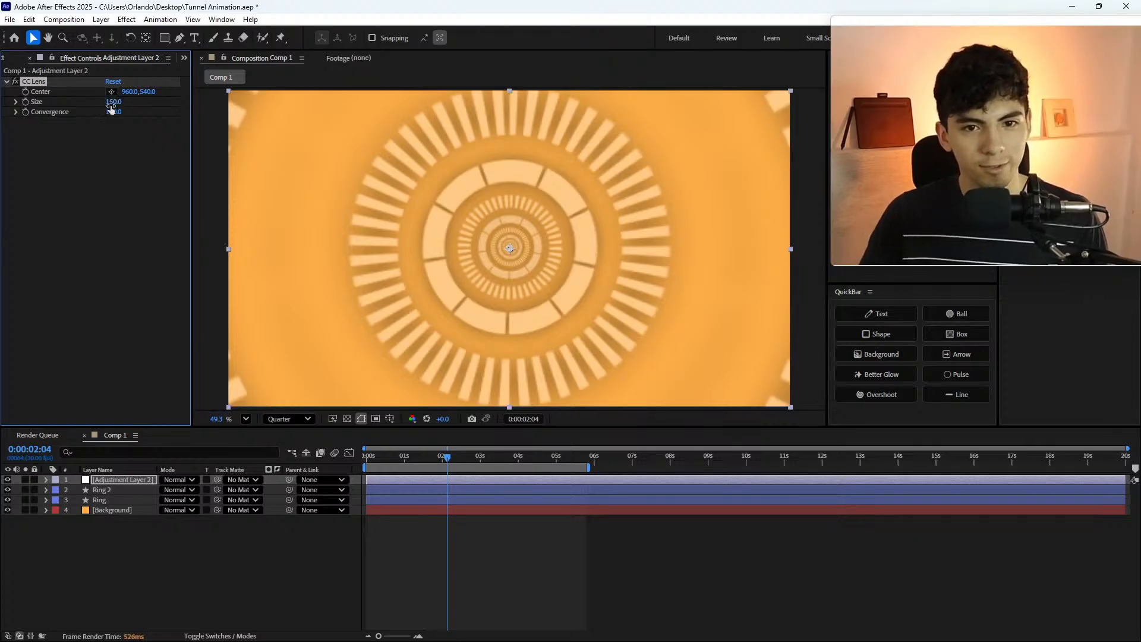
{"action": "left_click", "coordinate": [112, 102]}
{"action": "type", "text": "200"}
{"action": "key", "text": "Return"}
{"action": "left_click", "coordinate": [112, 103]}
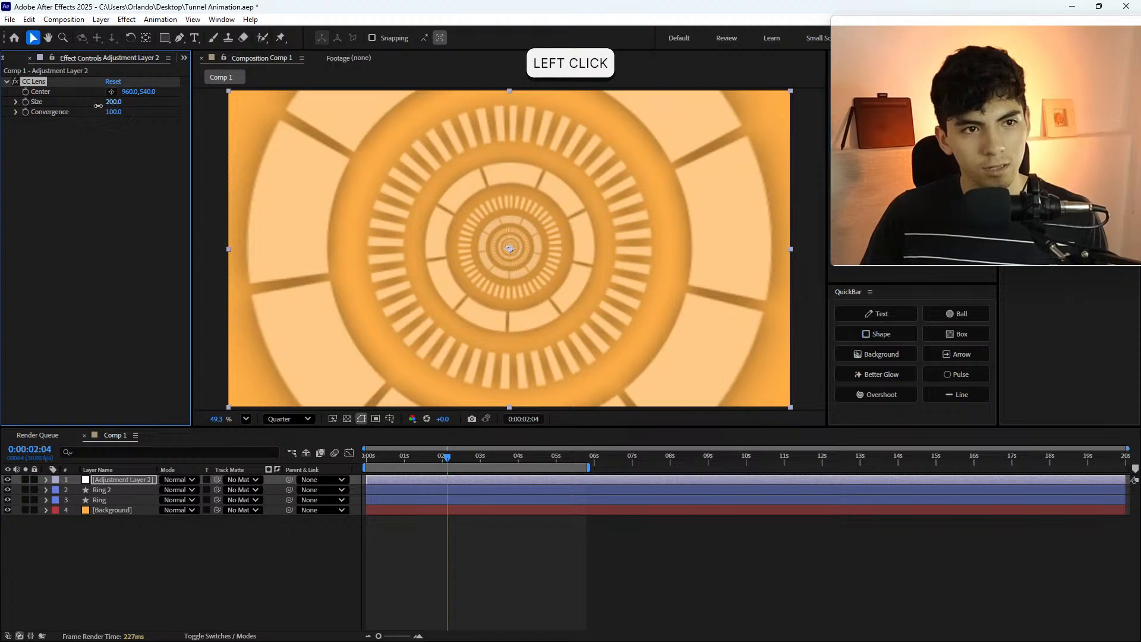
{"action": "left_click", "coordinate": [13, 82]}
{"action": "left_click", "coordinate": [6, 82]}
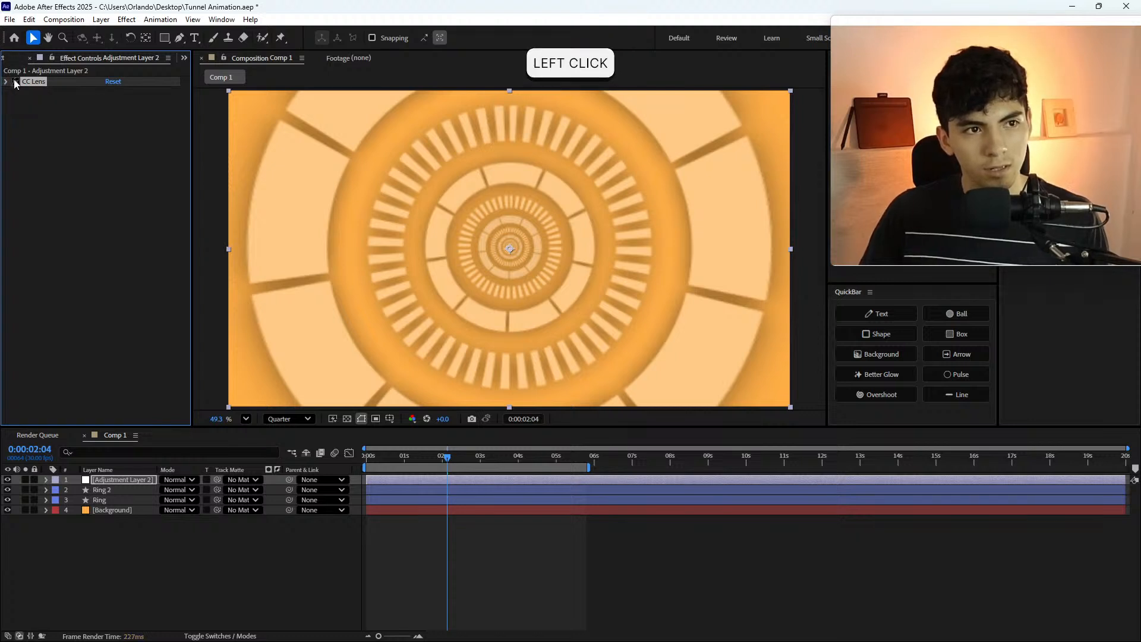
{"action": "left_click", "coordinate": [6, 83]}
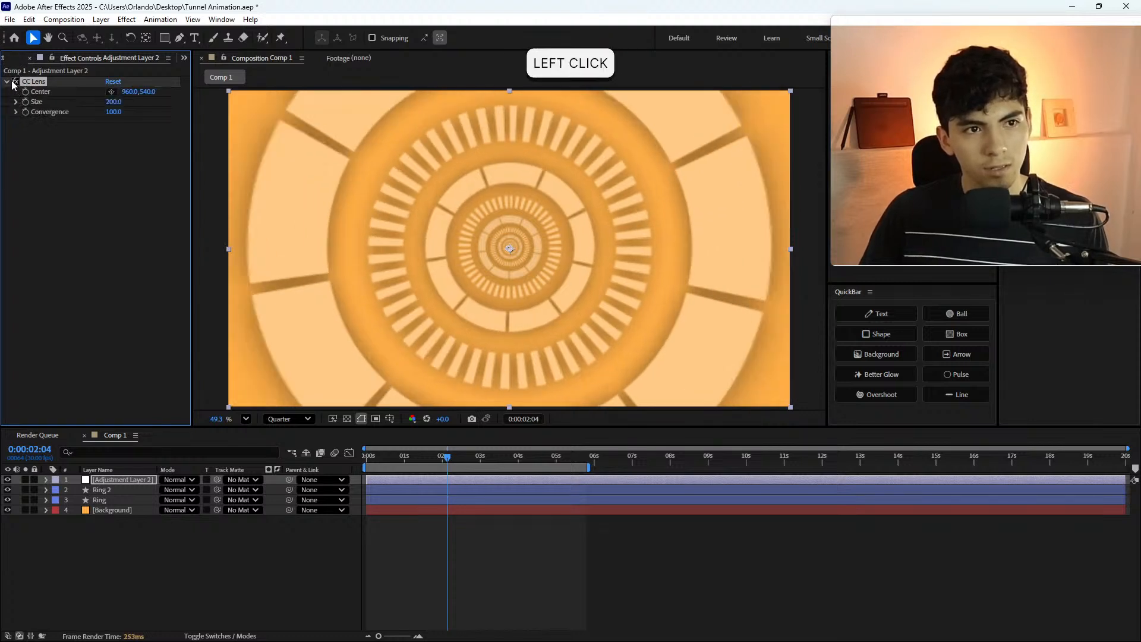
{"action": "left_click", "coordinate": [15, 82]}
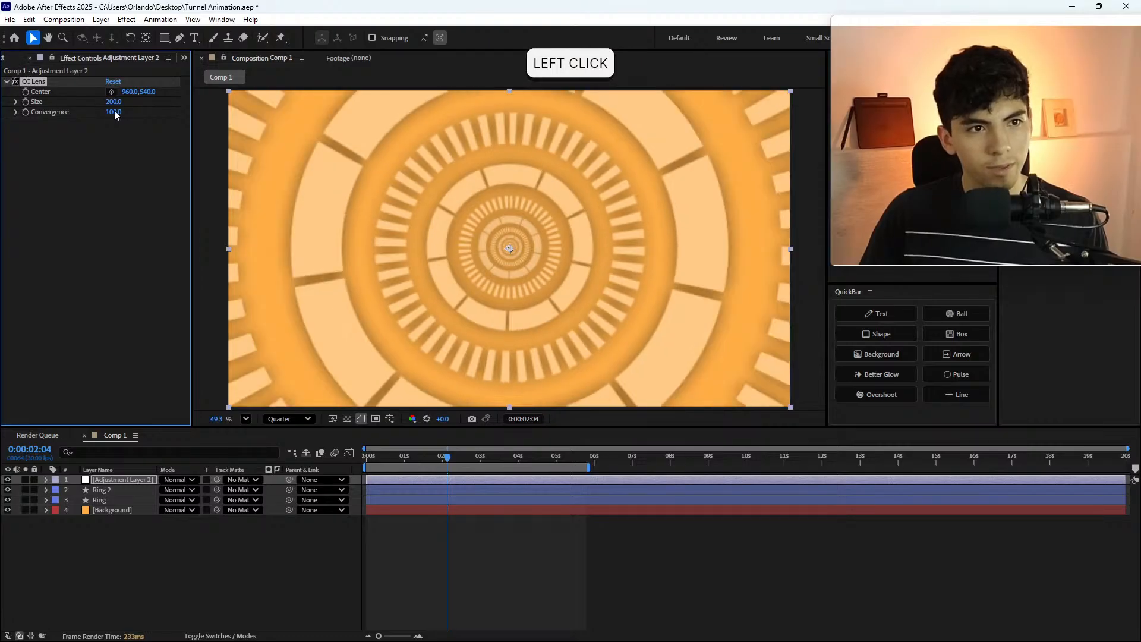
- Raise the CC Lens Size to 500 and compare the frame with the effect off and on
{"action": "left_click_drag", "start_coordinate": [116, 106], "coordinate": [134, 106]}
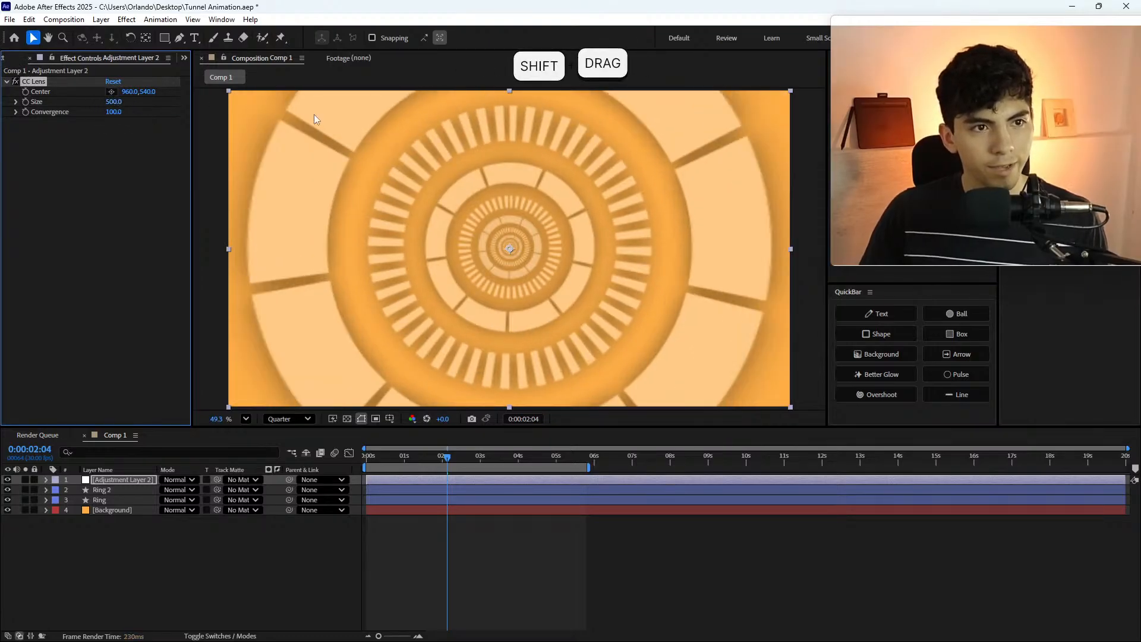
{"action": "left_click", "coordinate": [16, 81]}
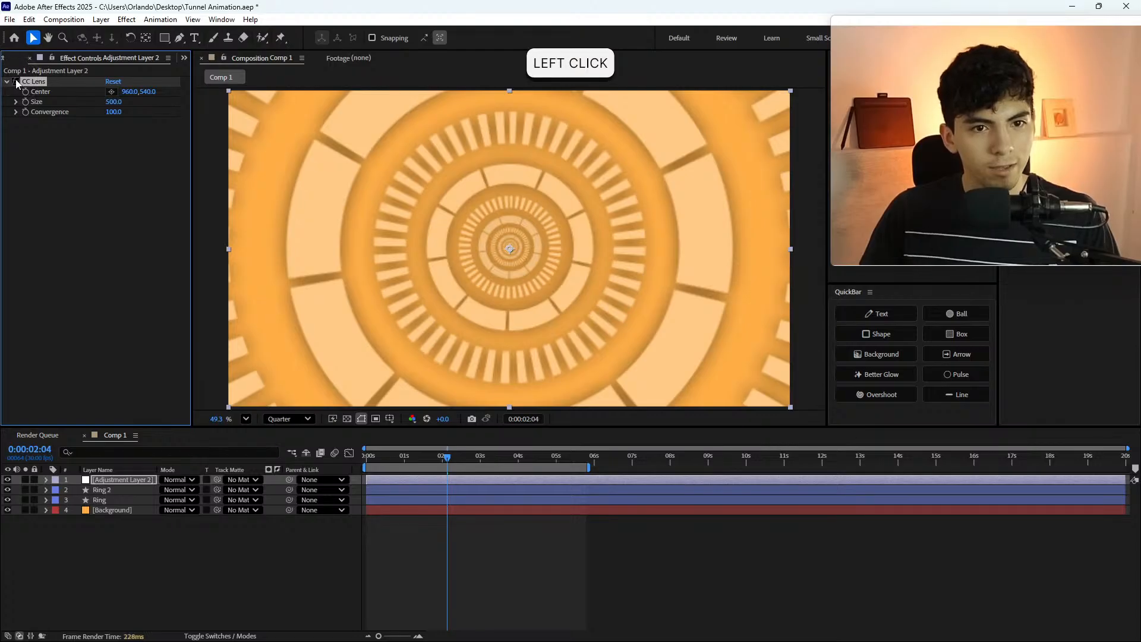
{"action": "left_click", "coordinate": [15, 82]}
- Try CC Lens Size values of 0, 15 and 100
{"action": "left_click", "coordinate": [110, 102]}
{"action": "type", "text": "0"}
{"action": "key", "text": "Return"}
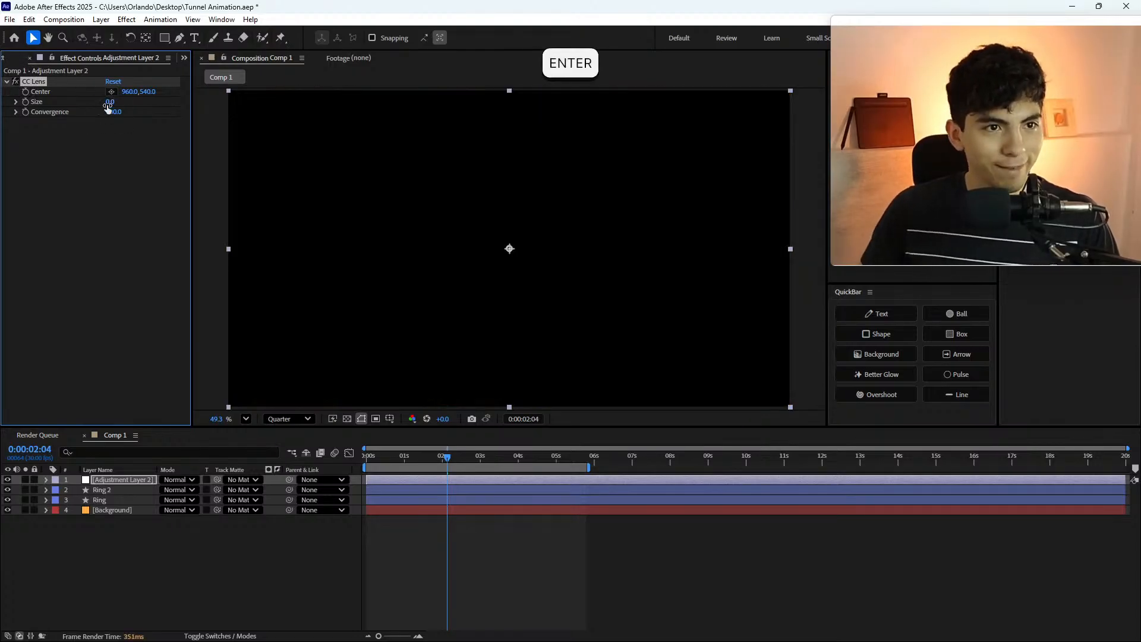
{"action": "left_click", "coordinate": [109, 102]}
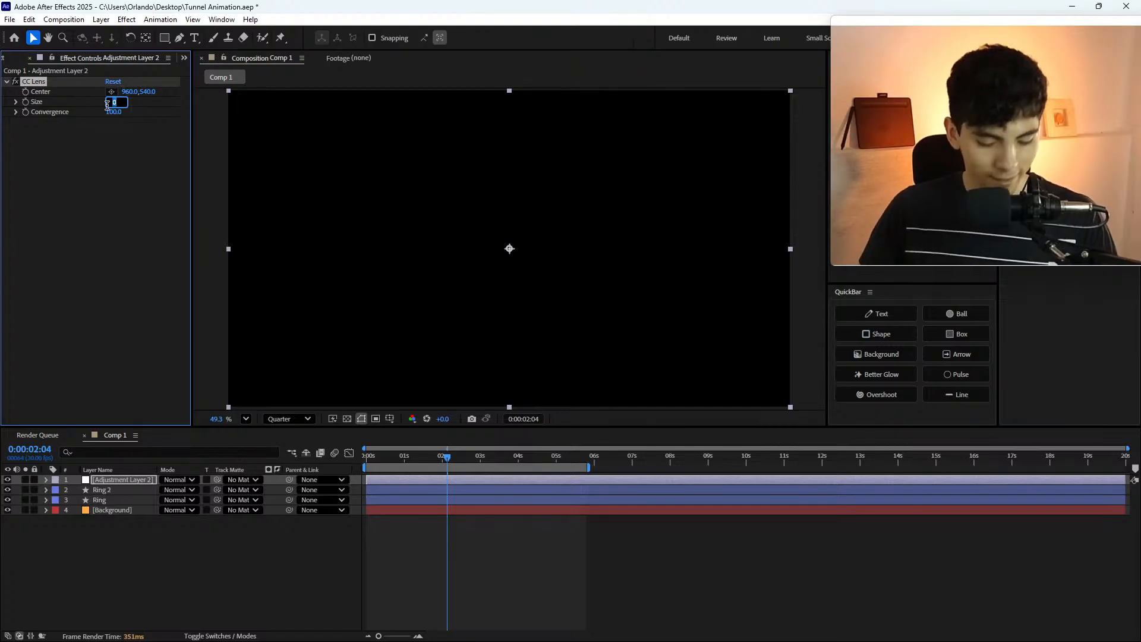
{"action": "type", "text": "500"}
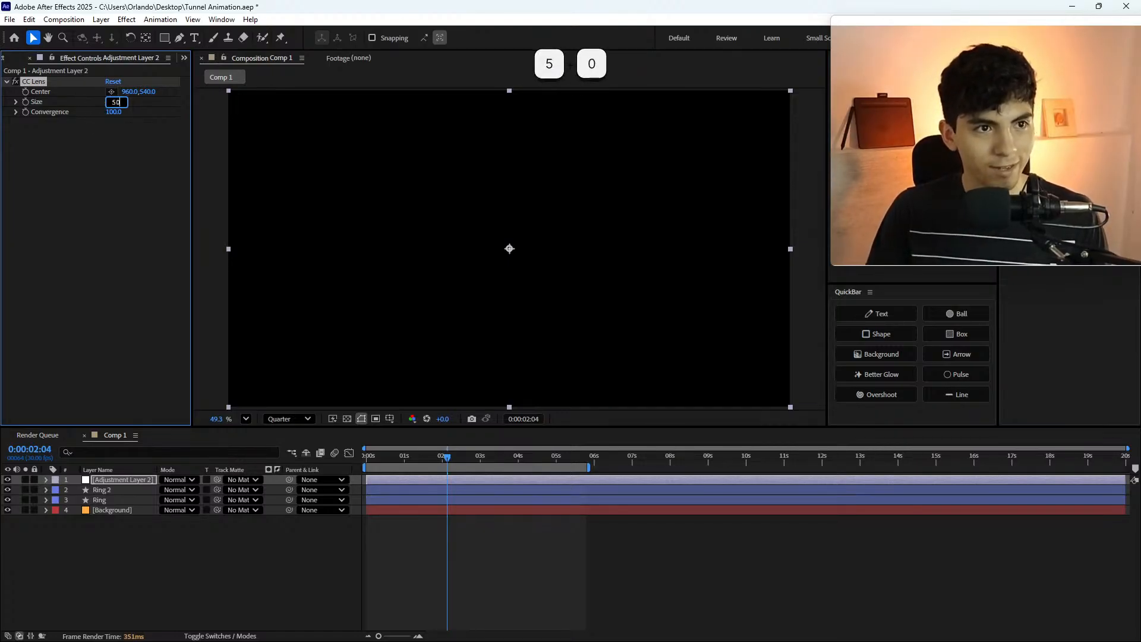
{"action": "type", "text": "15"}
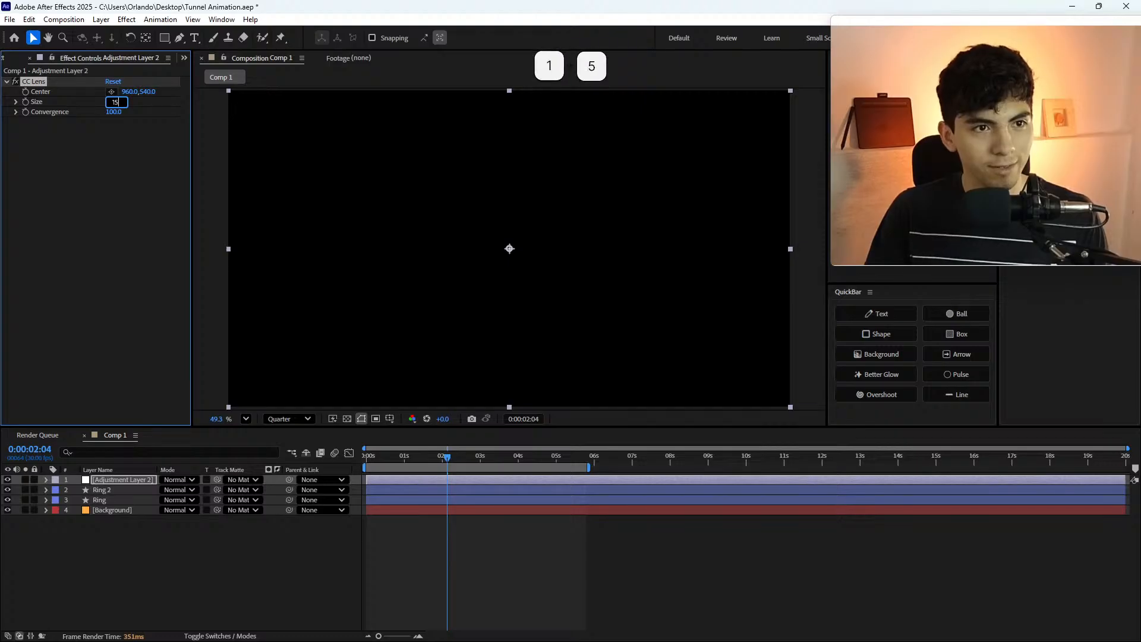
{"action": "key", "text": "Return"}
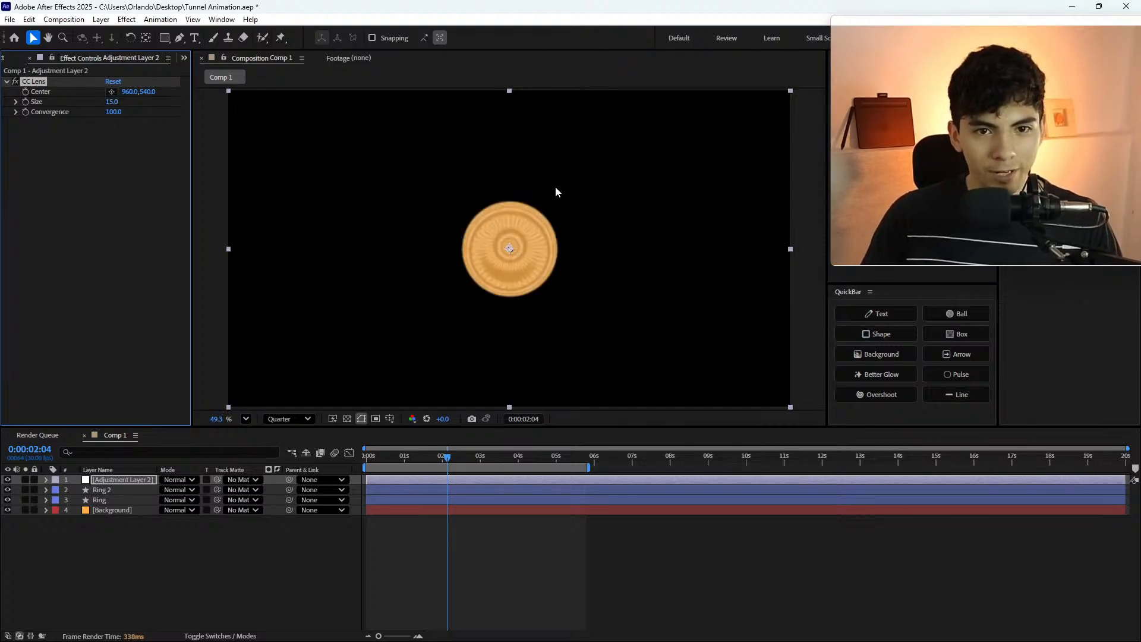
{"action": "left_click", "coordinate": [109, 102]}
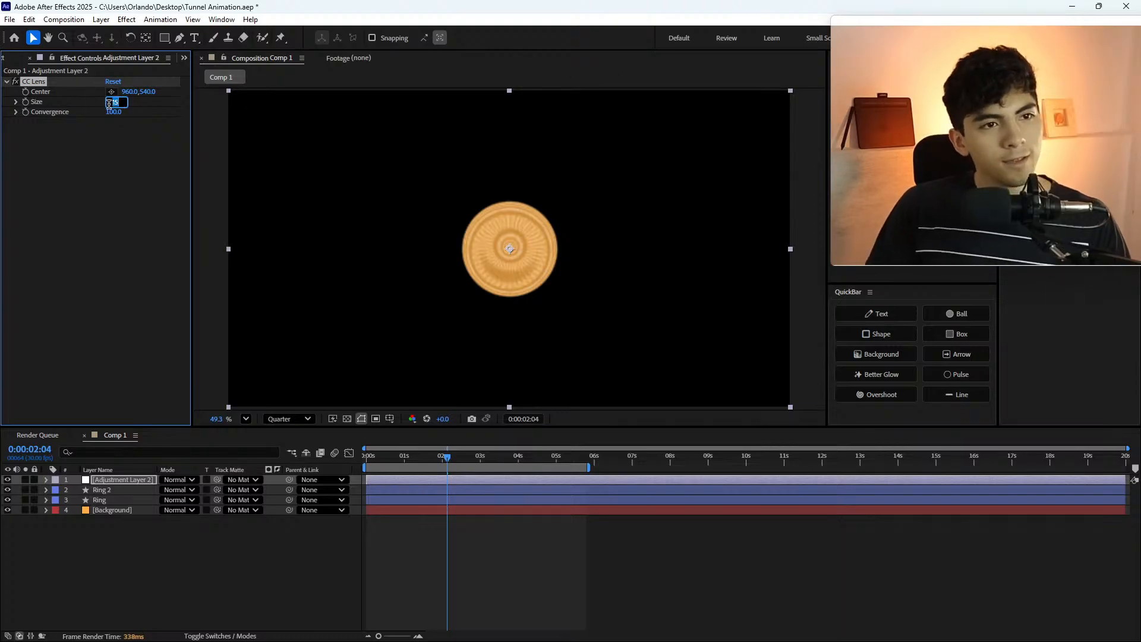
{"action": "type", "text": "1"}
{"action": "type", "text": "0"}
{"action": "key", "text": "Return"}
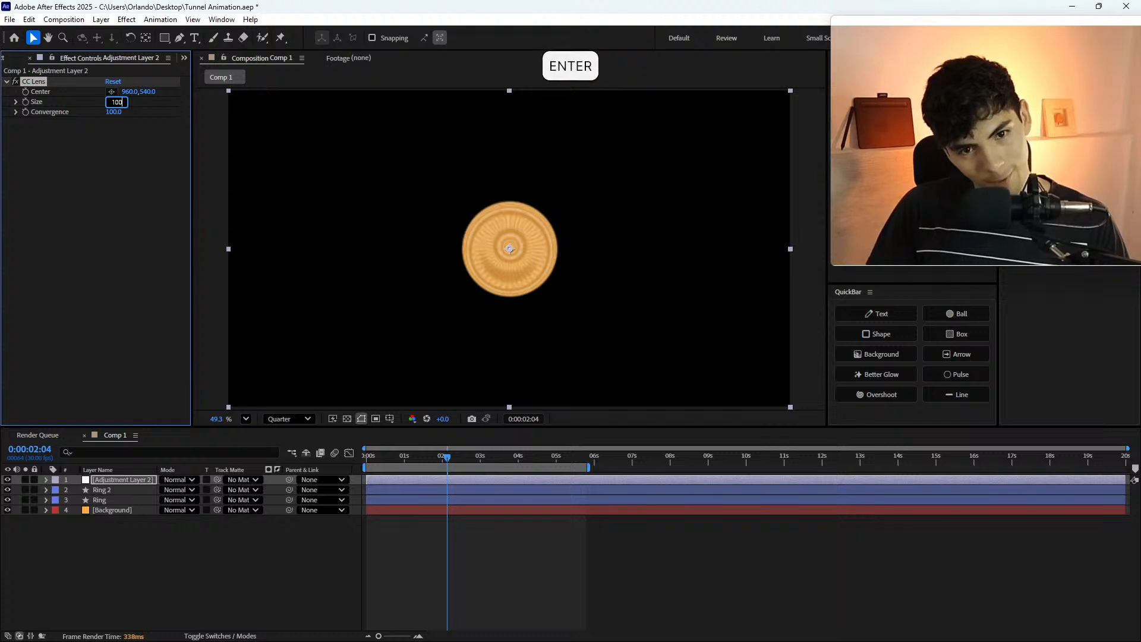
- Set the CC Lens Size to 120 on the adjustment layer
{"action": "left_click", "coordinate": [111, 103]}
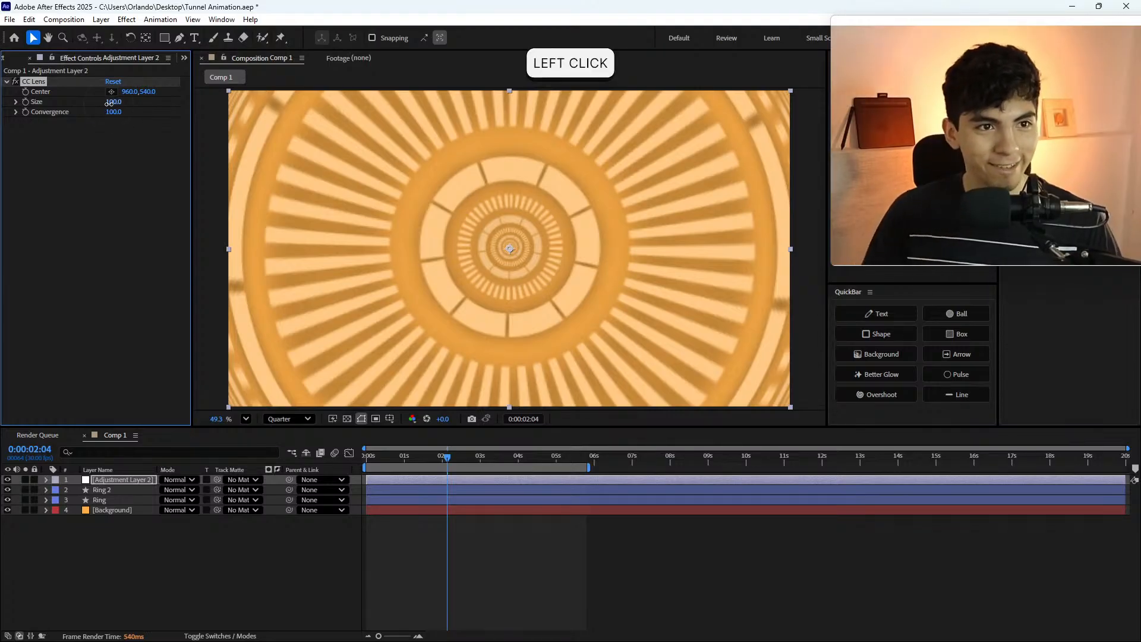
{"action": "type", "text": "120"}
{"action": "key", "text": "Return"}
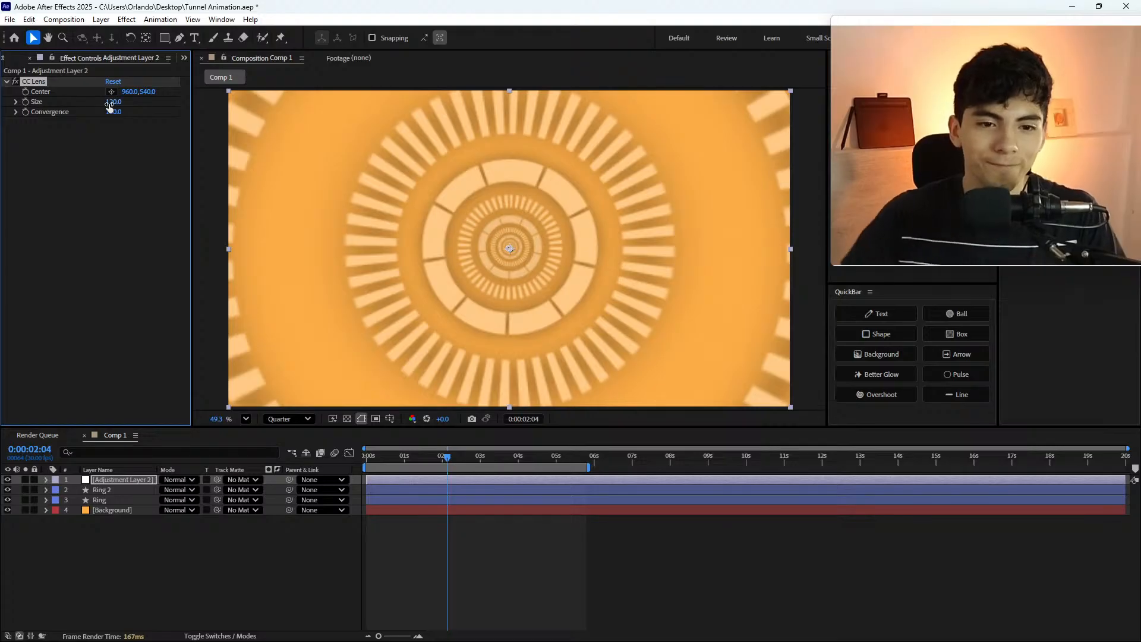
- Preview the lens-distorted tunnel animation from the start of the timeline
{"action": "left_click_drag", "start_coordinate": [413, 461], "coordinate": [221, 454]}
{"action": "key", "text": "space"}
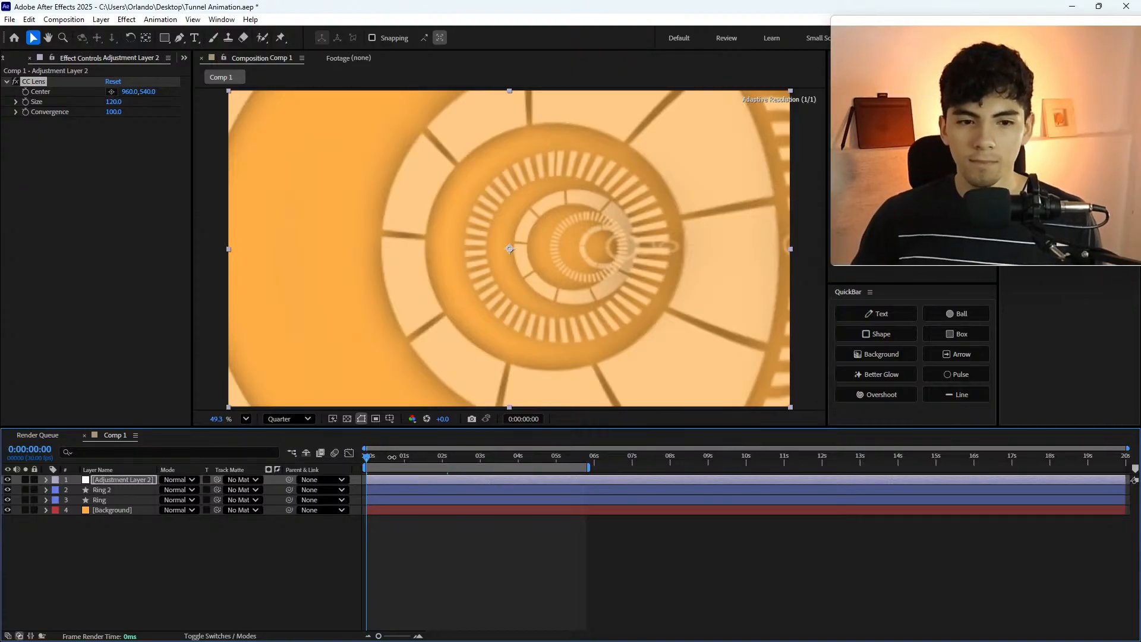
{"action": "key", "text": "space"}
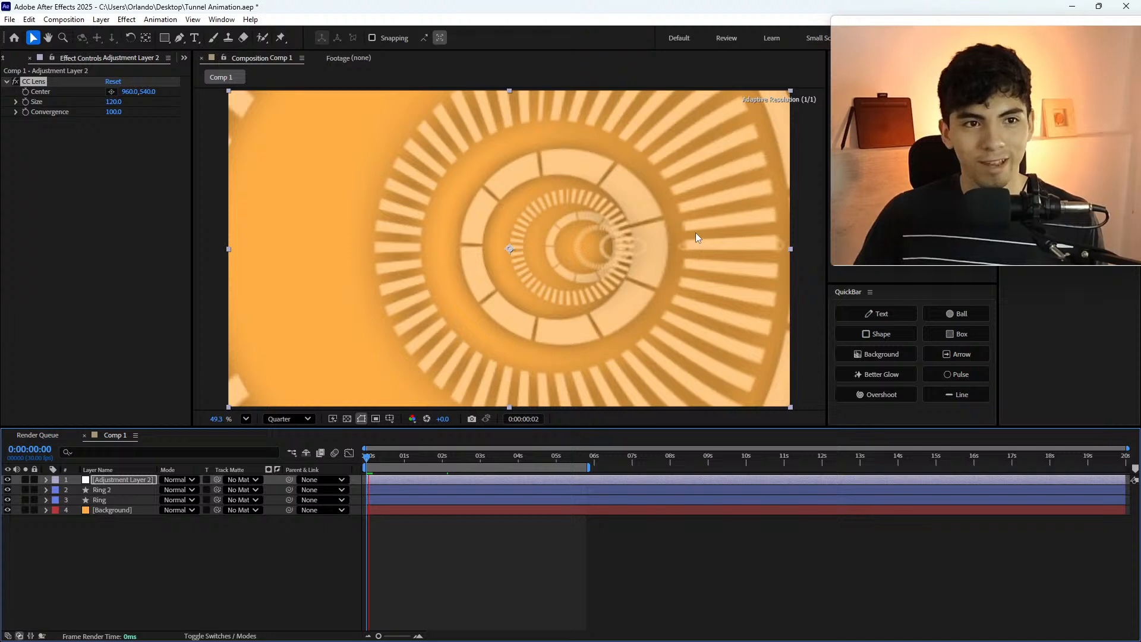
{"action": "left_click", "coordinate": [373, 462]}
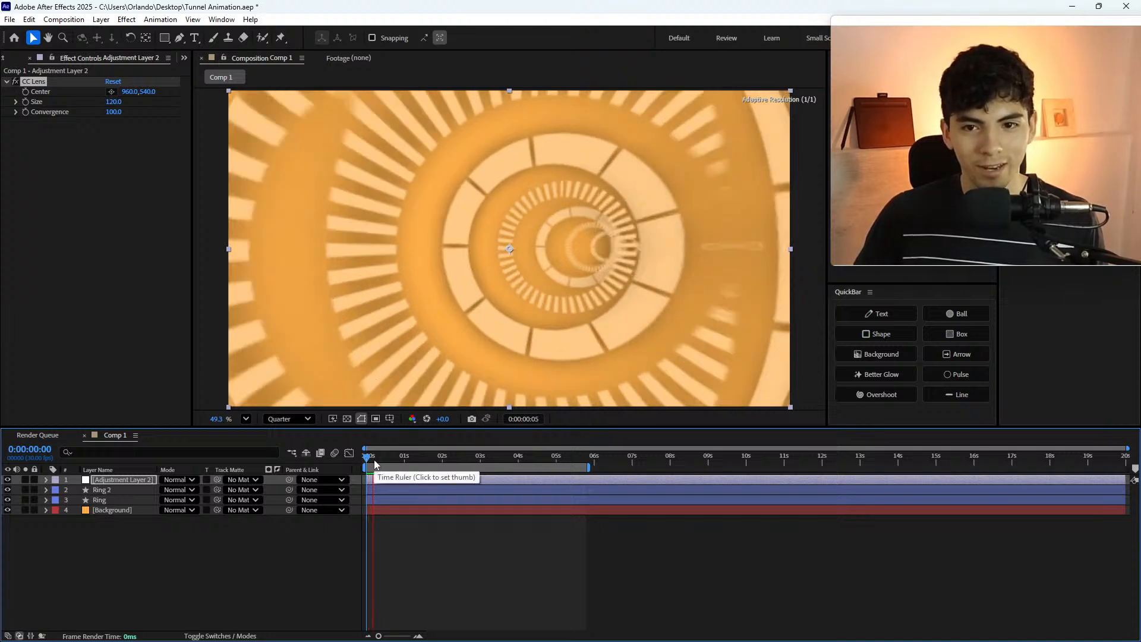
{"action": "left_click", "coordinate": [368, 462]}
{"action": "key", "text": "space"}
- Check the opening frames of the tunnel animation between 0:00:00:00 and 0:00:00:04
{"action": "left_click", "coordinate": [362, 462]}
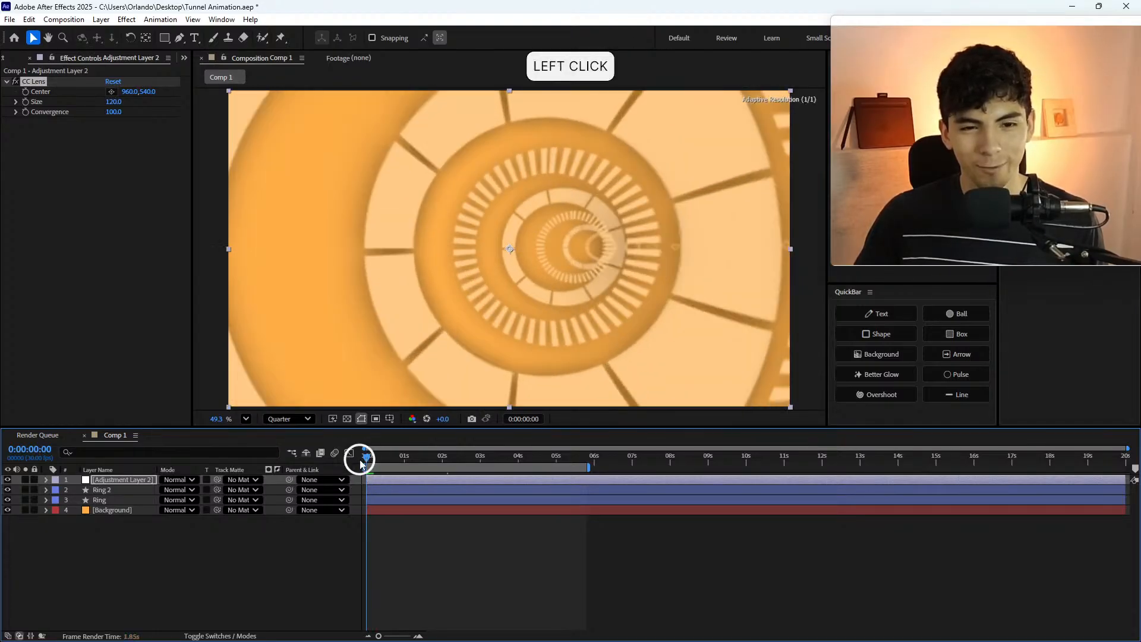
{"action": "left_click", "coordinate": [364, 463]}
{"action": "left_click", "coordinate": [372, 461]}
{"action": "left_click", "coordinate": [373, 461]}
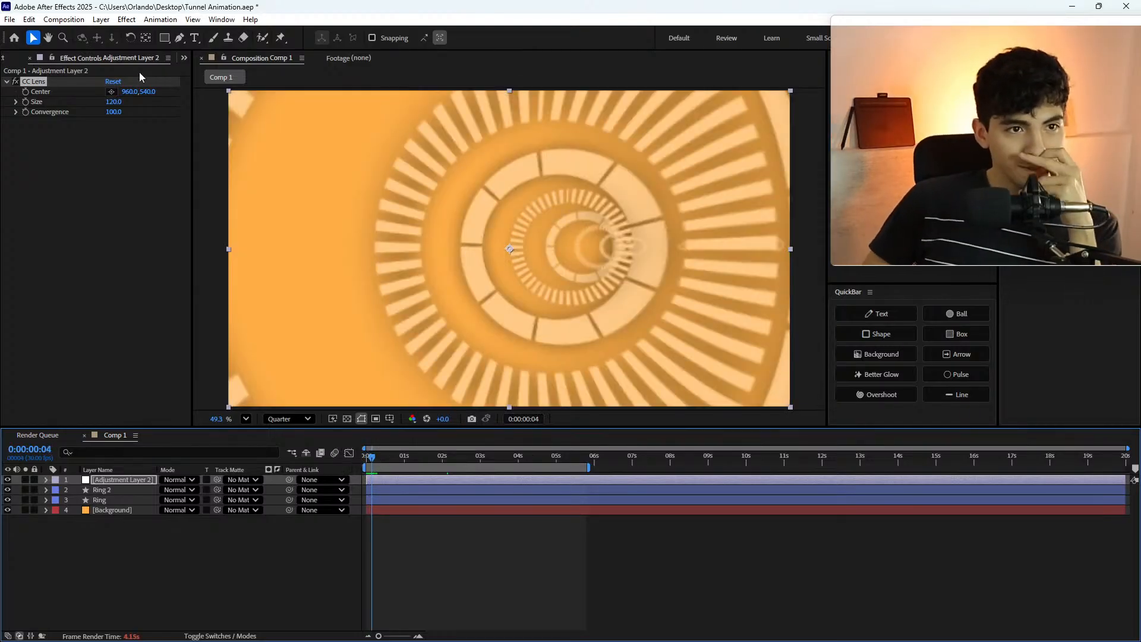
- Try a CC Lens Size of 200 on the adjustment layer and preview the tunnel animation from the start
{"action": "left_click", "coordinate": [118, 102]}
{"action": "type", "text": "200"}
{"action": "key", "text": "Return"}
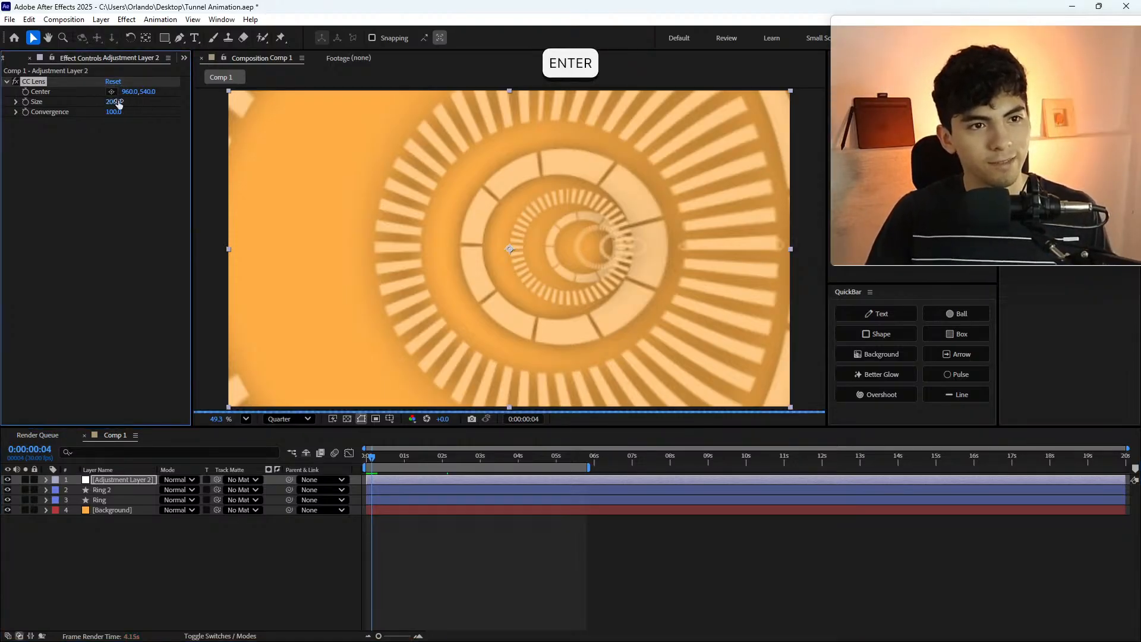
{"action": "left_click", "coordinate": [366, 458]}
{"action": "left_click", "coordinate": [360, 458]}
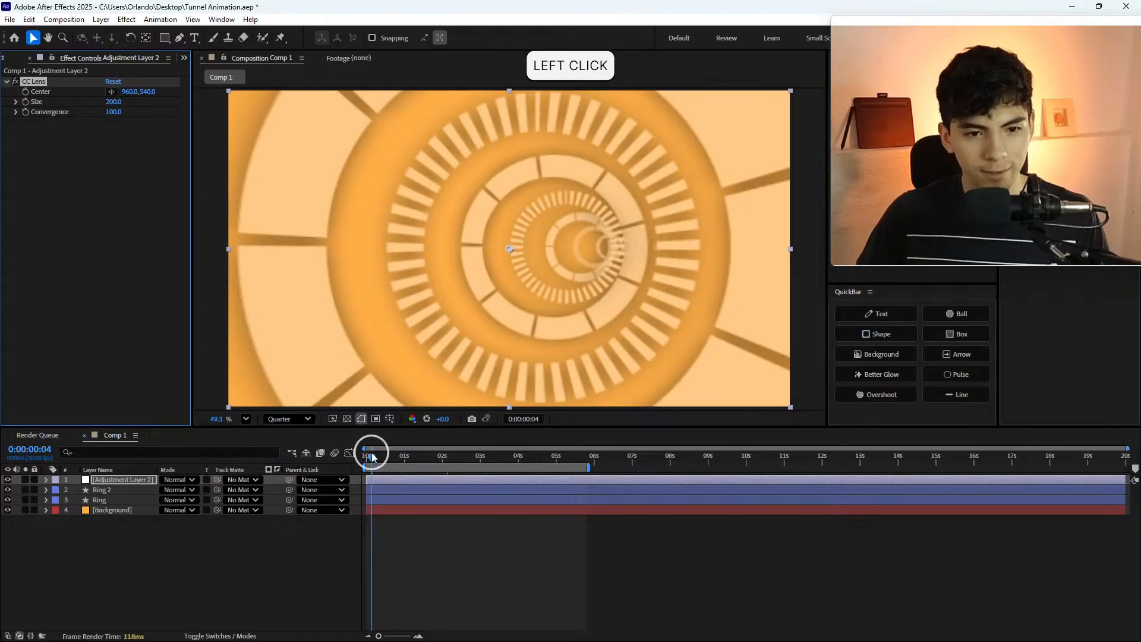
{"action": "key", "text": "space"}
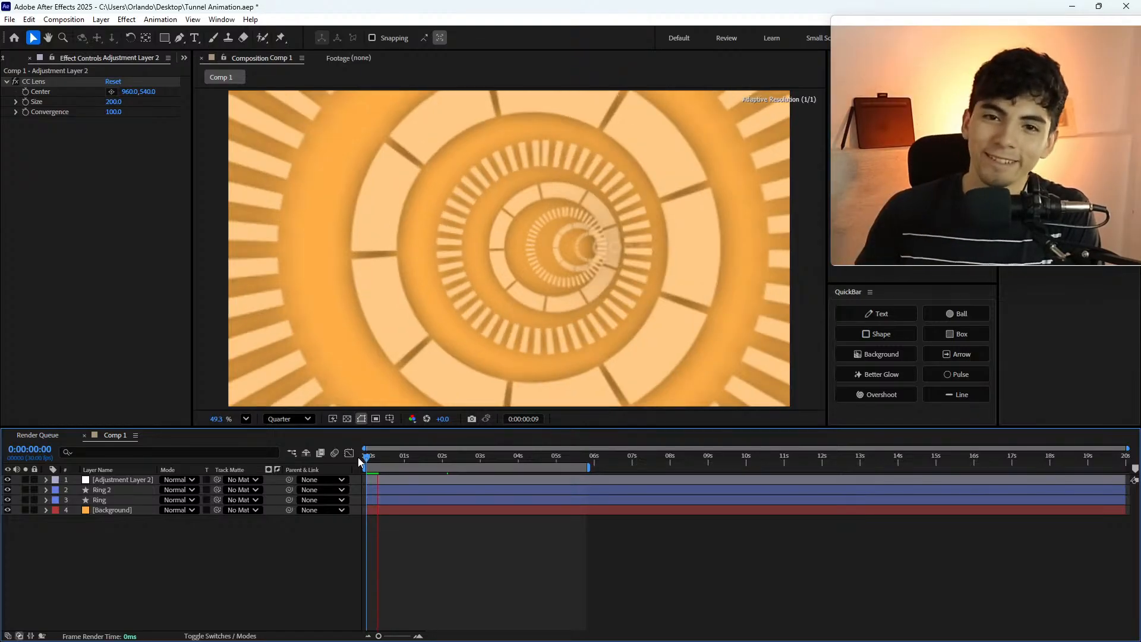
- Replay the tunnel animation repeatedly from 0:00:00:00 to examine how the lens distortion looks in motion
{"action": "left_click", "coordinate": [366, 461]}
{"action": "left_click", "coordinate": [364, 461]}
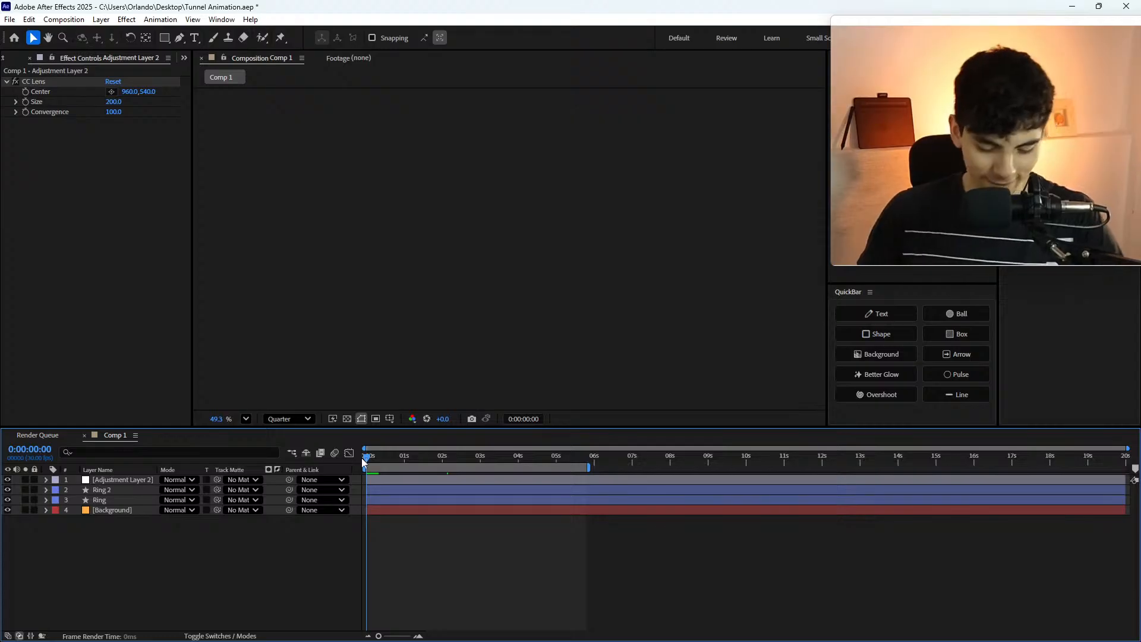
{"action": "key", "text": "space"}
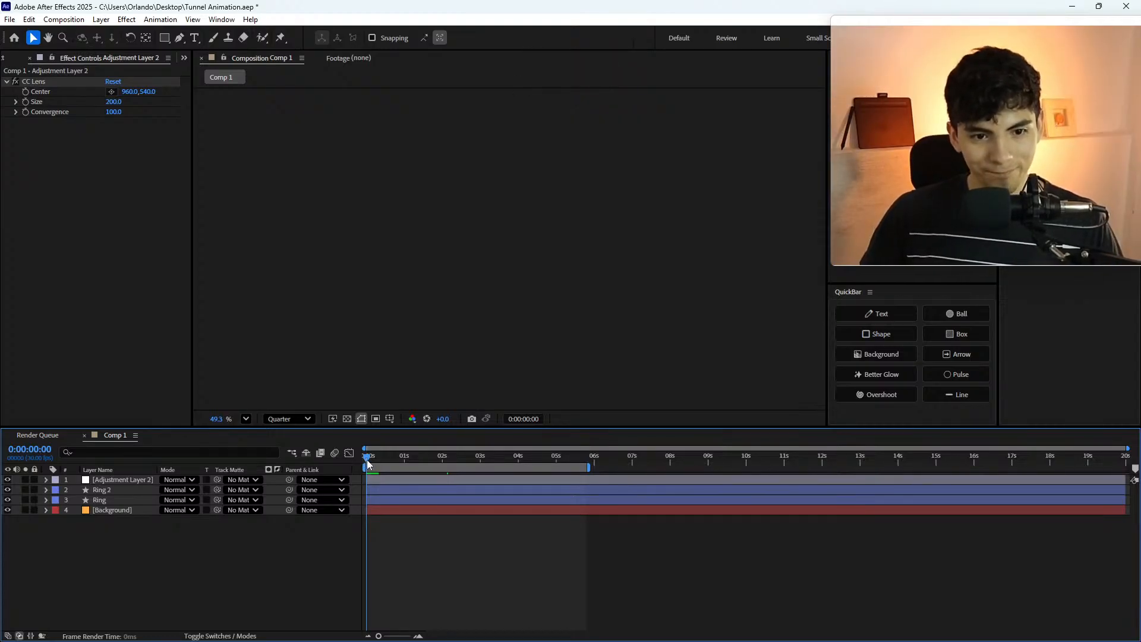
{"action": "left_click", "coordinate": [367, 460]}
{"action": "left_click_drag", "start_coordinate": [367, 469], "coordinate": [365, 461]}
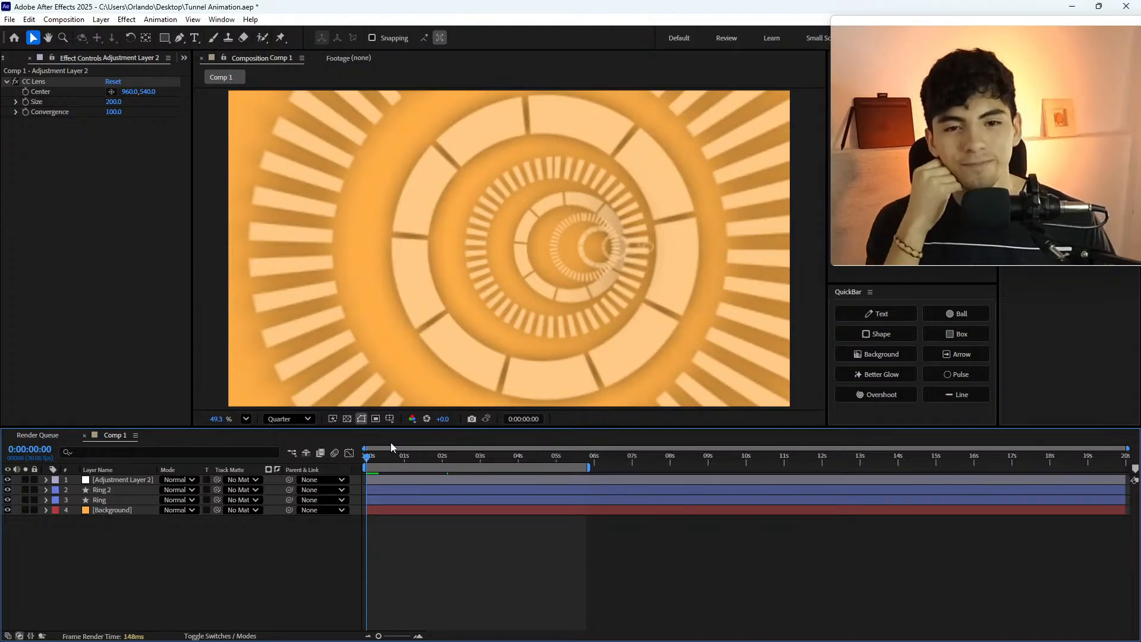
{"action": "key", "text": "space"}
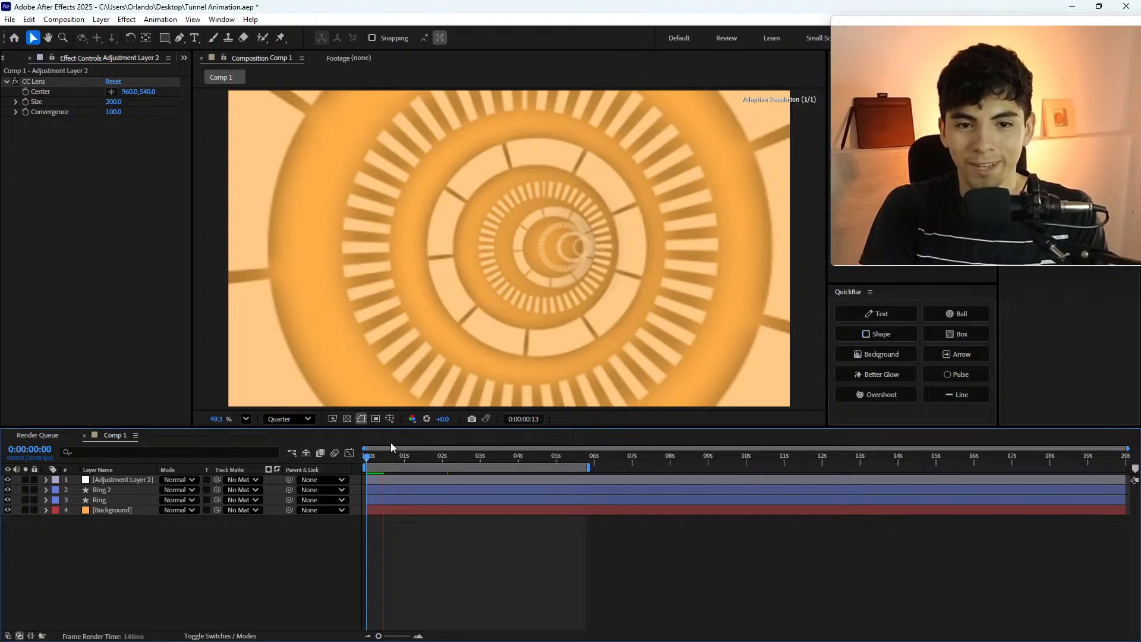
{"action": "left_click", "coordinate": [375, 458]}
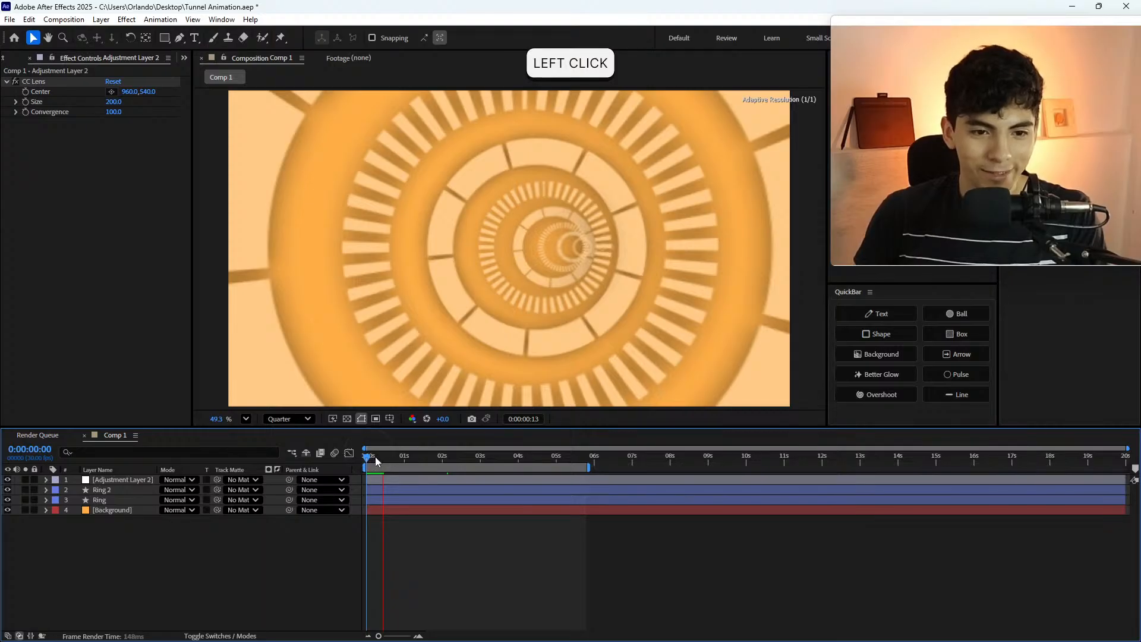
{"action": "left_click_drag", "start_coordinate": [374, 458], "coordinate": [351, 464]}
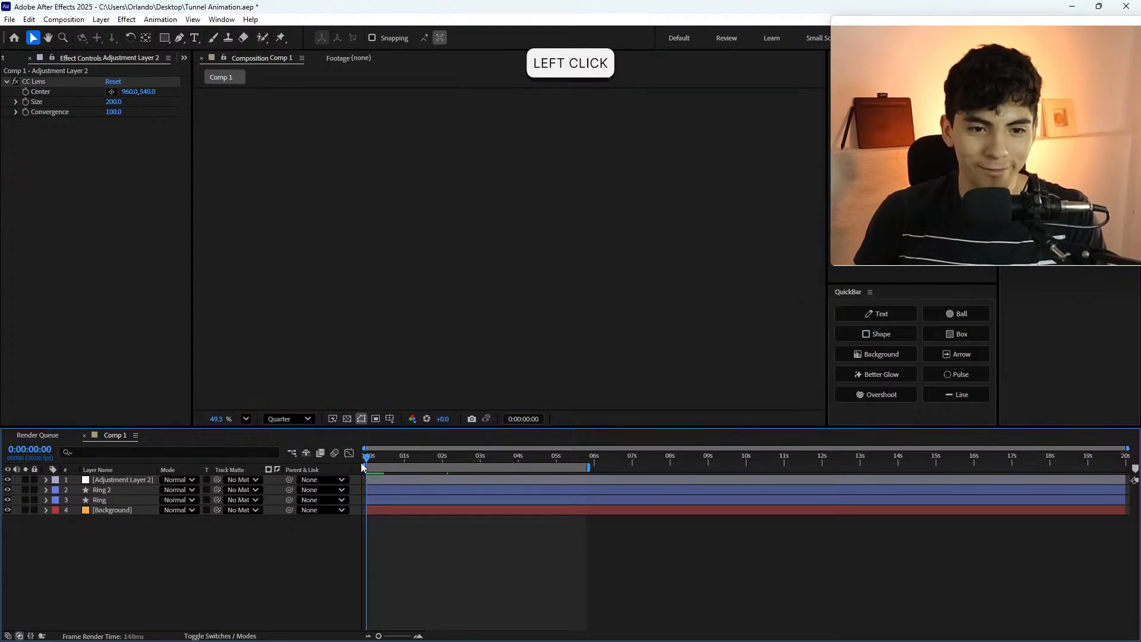
{"action": "key", "text": "space"}
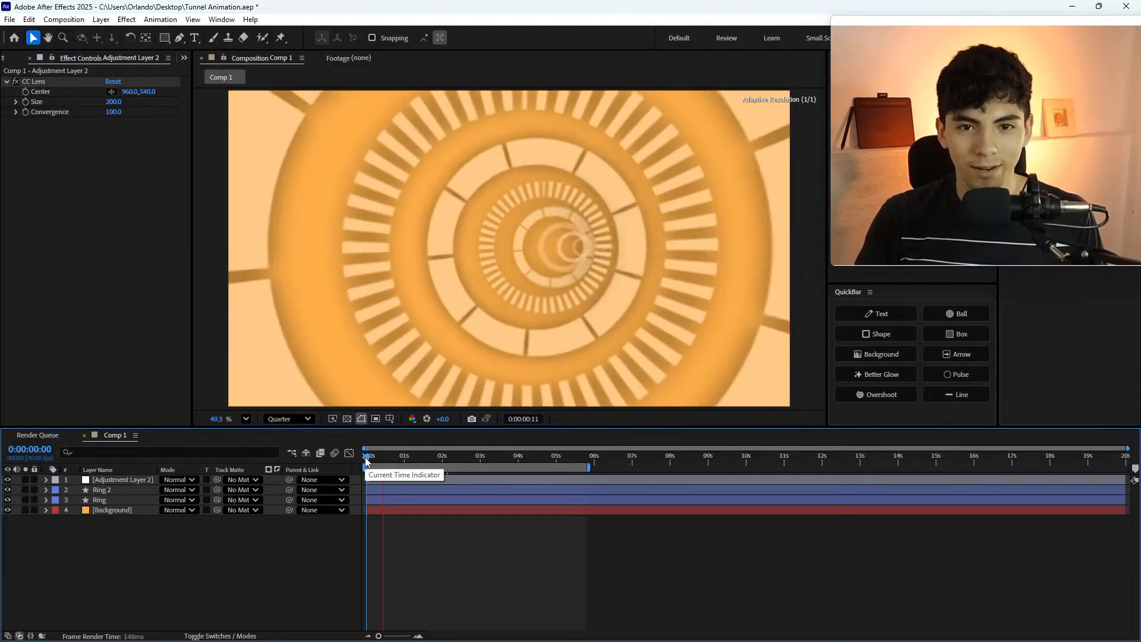
{"action": "left_click", "coordinate": [369, 458]}
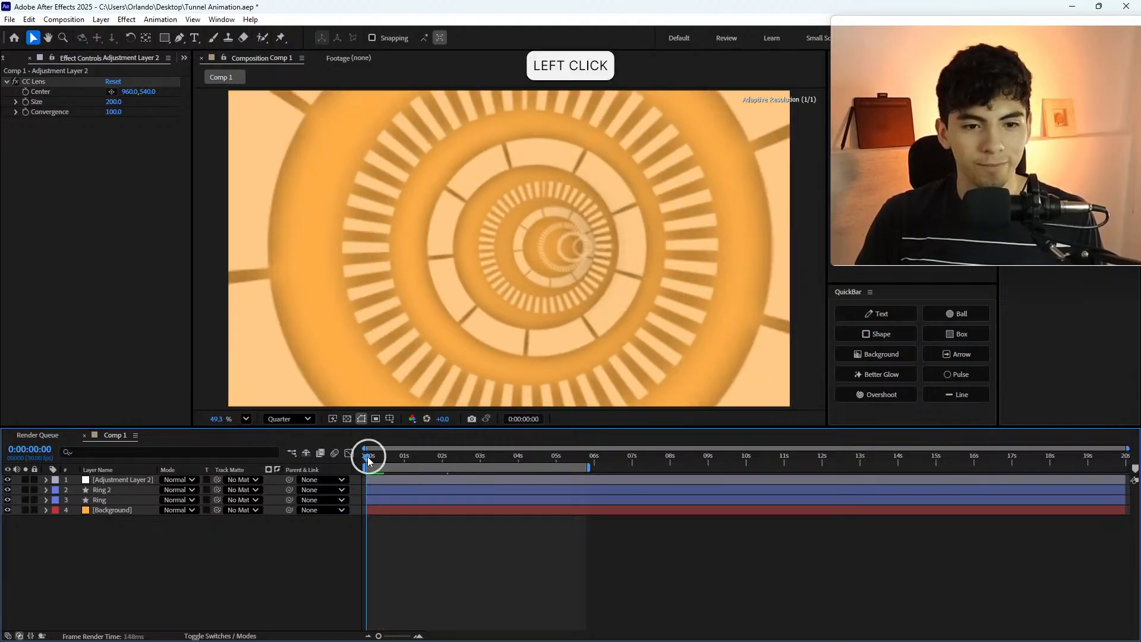
{"action": "key", "text": "space"}
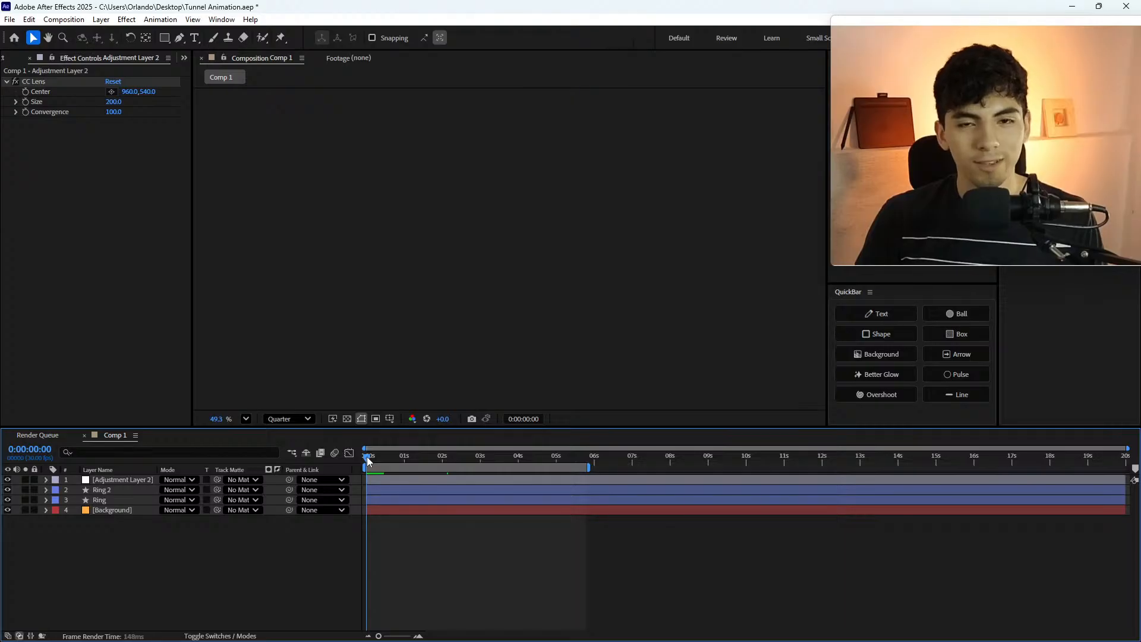
{"action": "left_click", "coordinate": [368, 460]}
{"action": "key", "text": "space"}
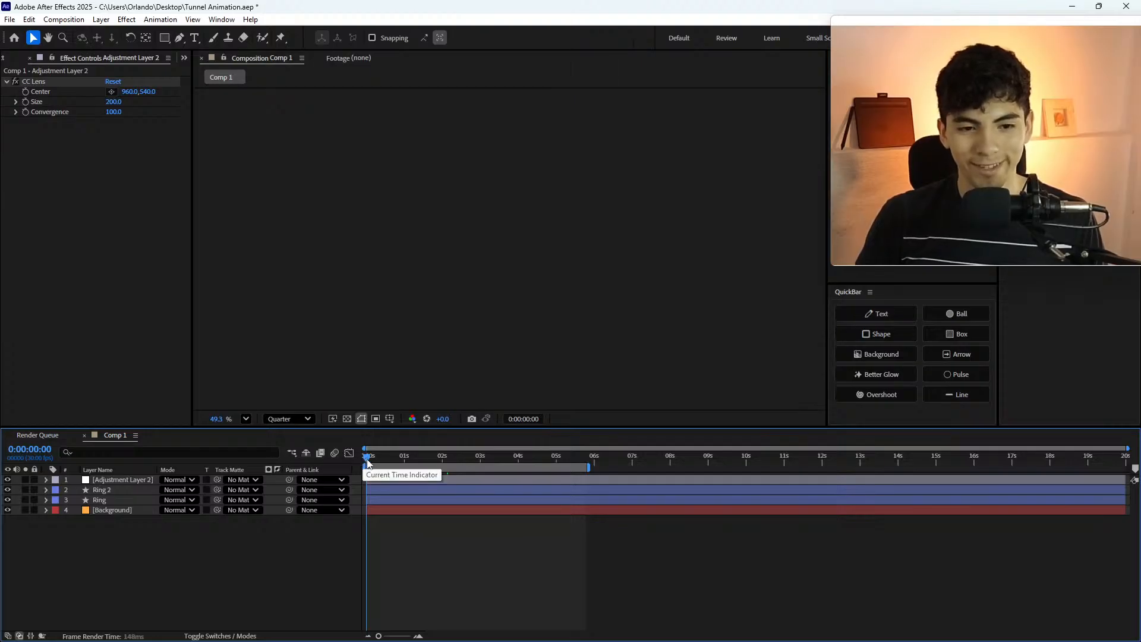
{"action": "left_click_drag", "start_coordinate": [368, 464], "coordinate": [377, 458]}
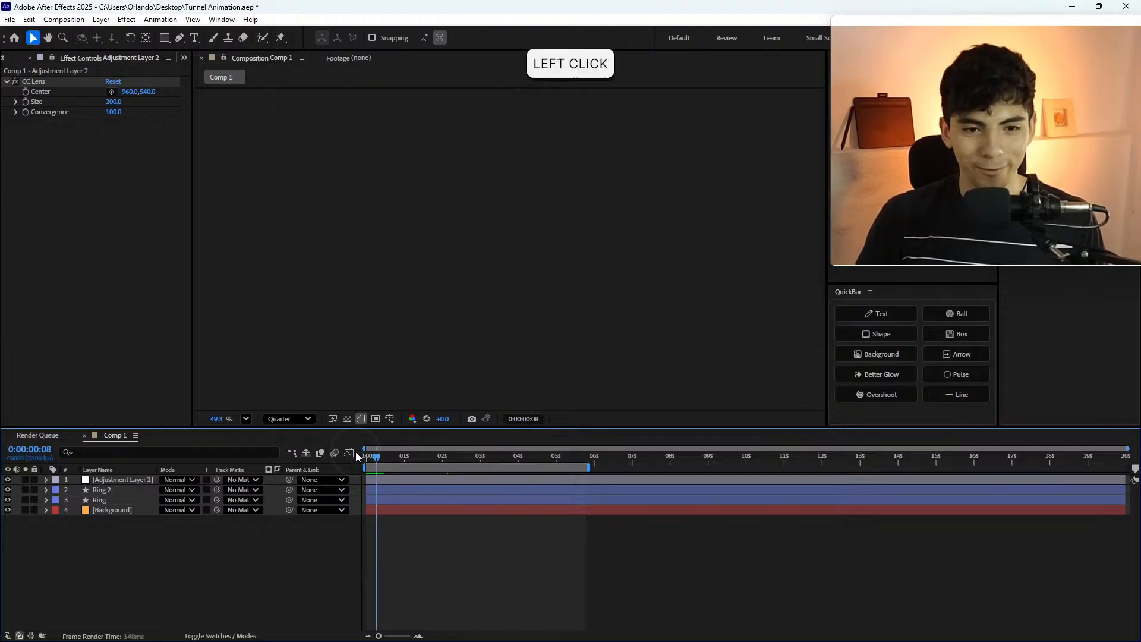
{"action": "left_click", "coordinate": [365, 456]}
{"action": "mouse_move", "coordinate": [365, 455]}
{"action": "left_mouse_down"}
{"action": "mouse_move", "coordinate": [378, 456]}
{"action": "mouse_move", "coordinate": [365, 455]}
{"action": "left_mouse_up"}
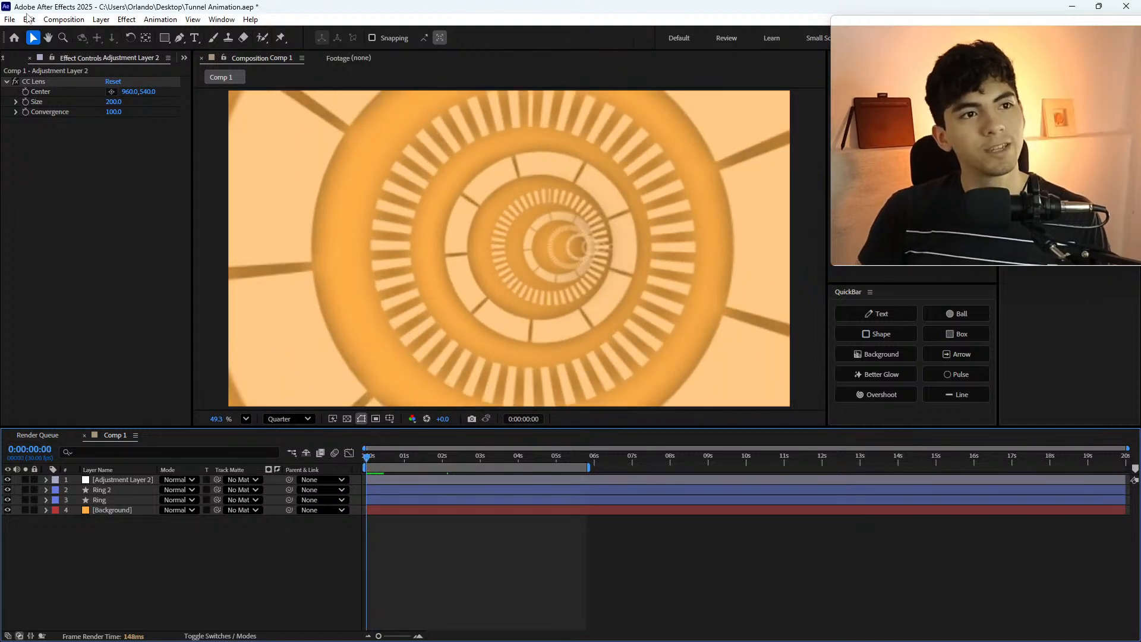
{"action": "left_click", "coordinate": [29, 19]}
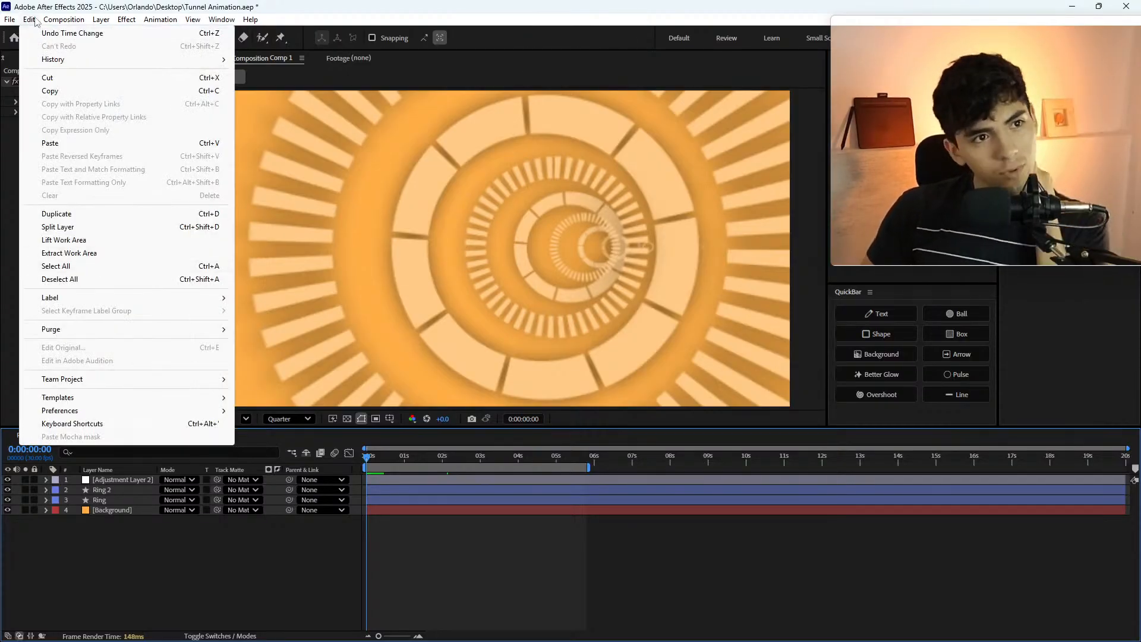
{"action": "left_click", "coordinate": [458, 558]}
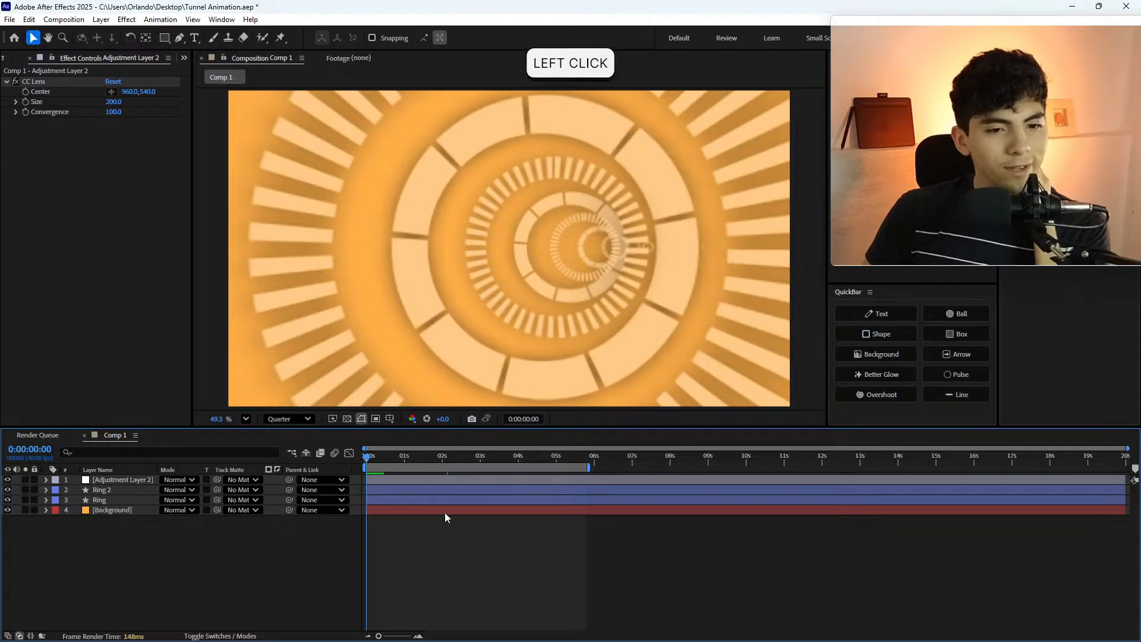
- Scrub through the opening frames up to 0:00:00:09 and return to the first frame
{"action": "left_click_drag", "start_coordinate": [368, 455], "coordinate": [379, 463]}
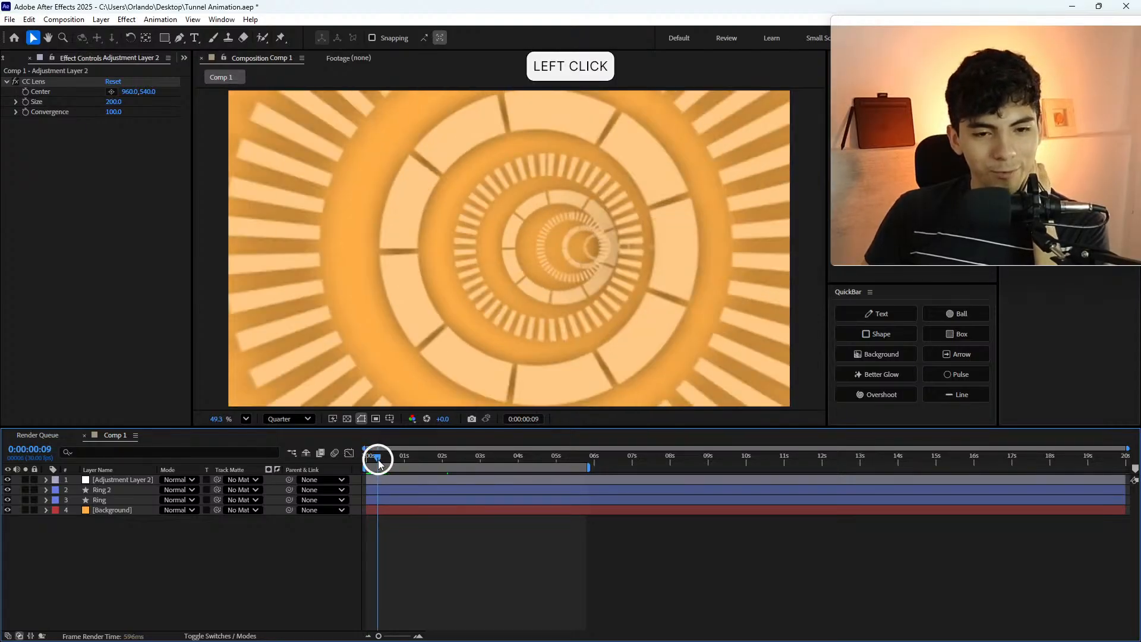
{"action": "left_click_drag", "start_coordinate": [378, 460], "coordinate": [336, 464]}
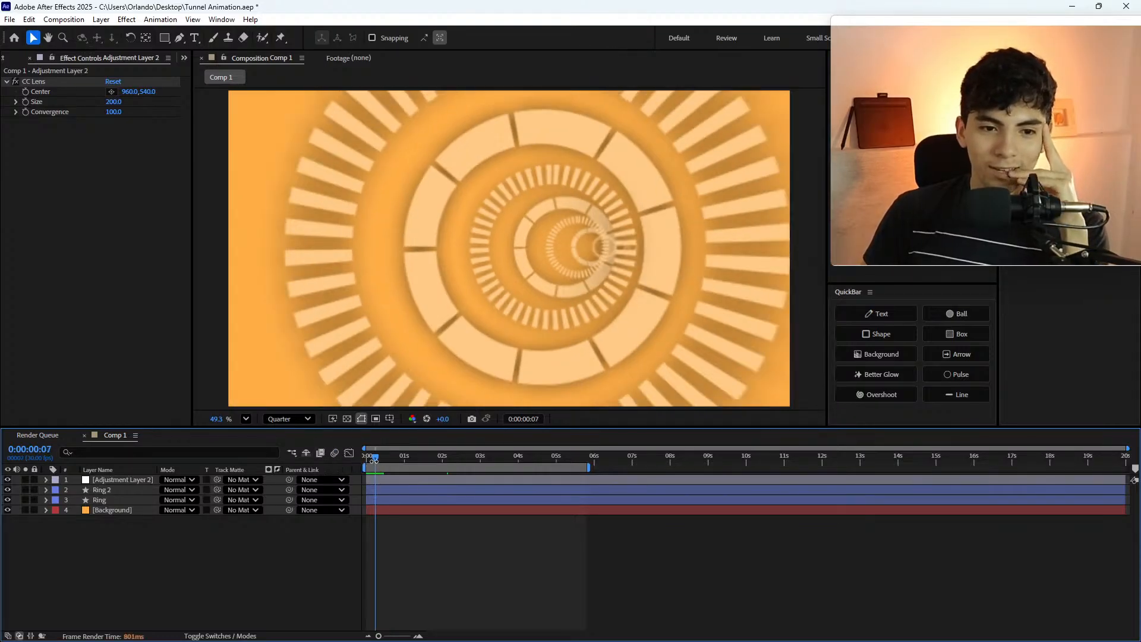
{"action": "left_click", "coordinate": [363, 461]}
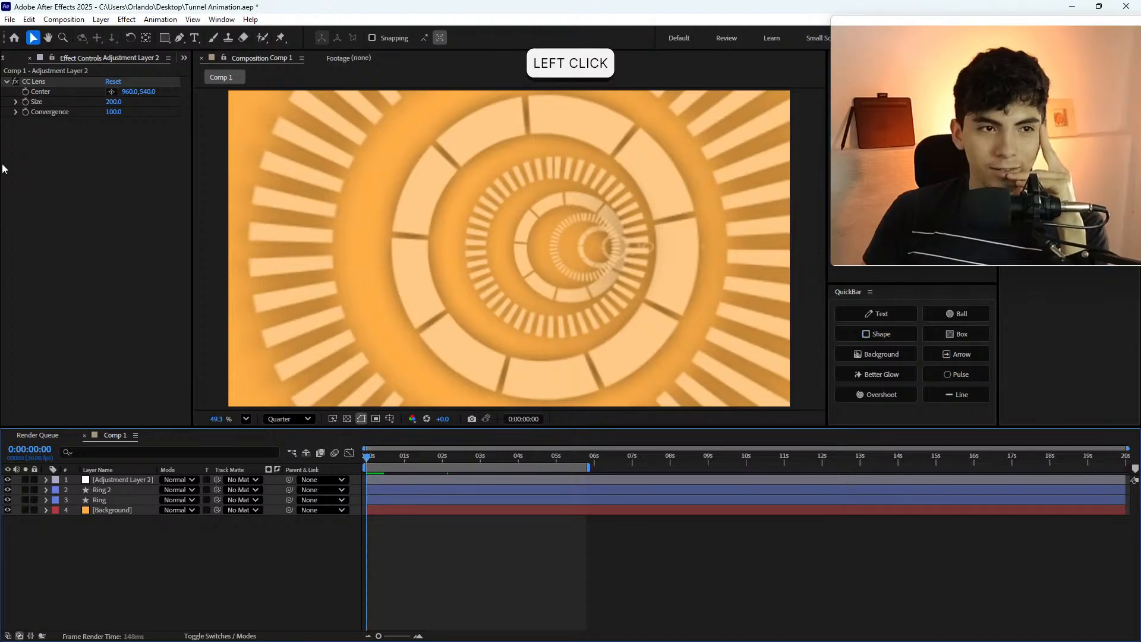
- Switch the CC Lens effect off and on to compare the tunnel with and without distortion
{"action": "left_click", "coordinate": [16, 82]}
{"action": "left_click", "coordinate": [16, 81]}
{"action": "left_click", "coordinate": [15, 82]}
{"action": "left_click", "coordinate": [15, 82]}
{"action": "left_click", "coordinate": [16, 82]}
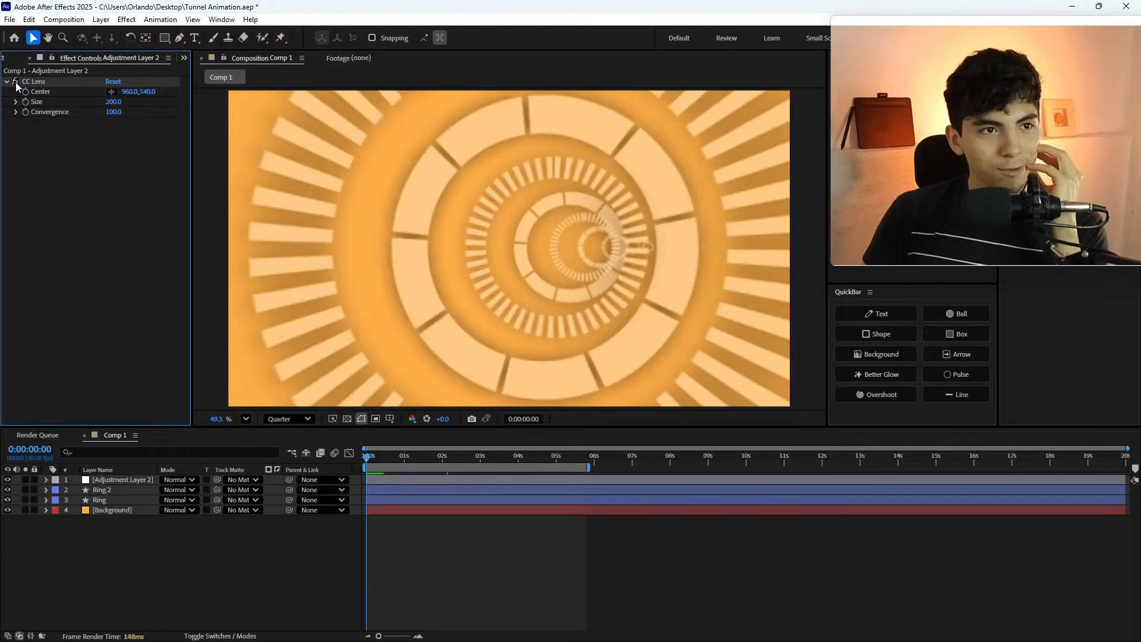
- Try a CC Lens Size of 150 and check the frames around 0:00:00:03 and 0:00:00:04
{"action": "left_click", "coordinate": [115, 102]}
{"action": "type", "text": "150"}
{"action": "key", "text": "Return"}
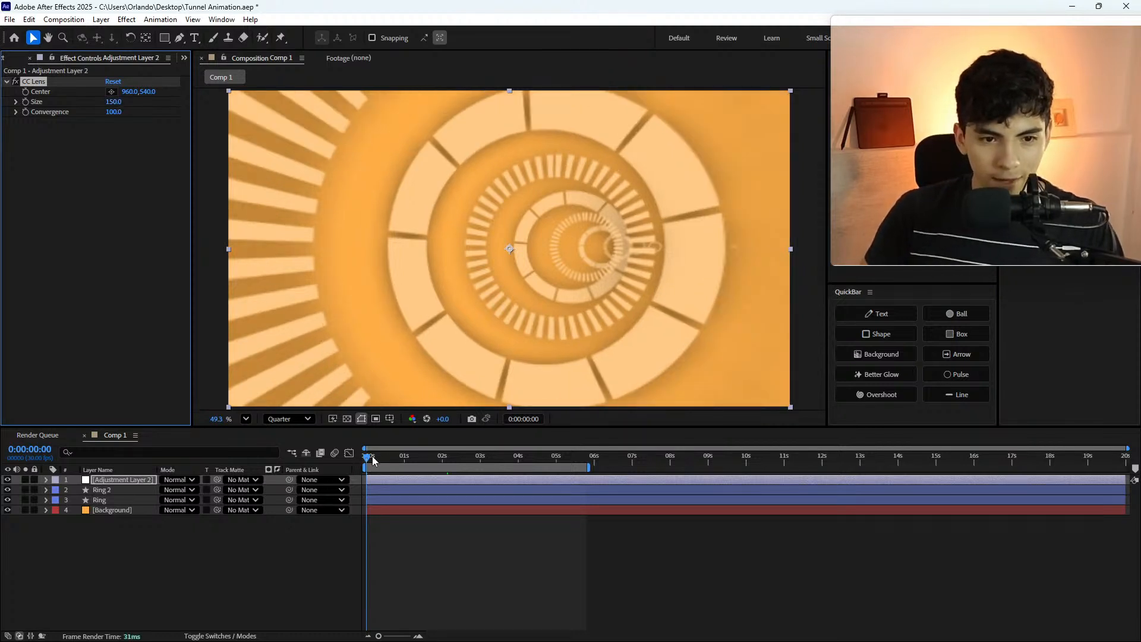
{"action": "left_click", "coordinate": [372, 458]}
{"action": "key", "text": "Page_Up"}
{"action": "key", "text": "Page_Up"}
{"action": "key", "text": "Page_Down"}
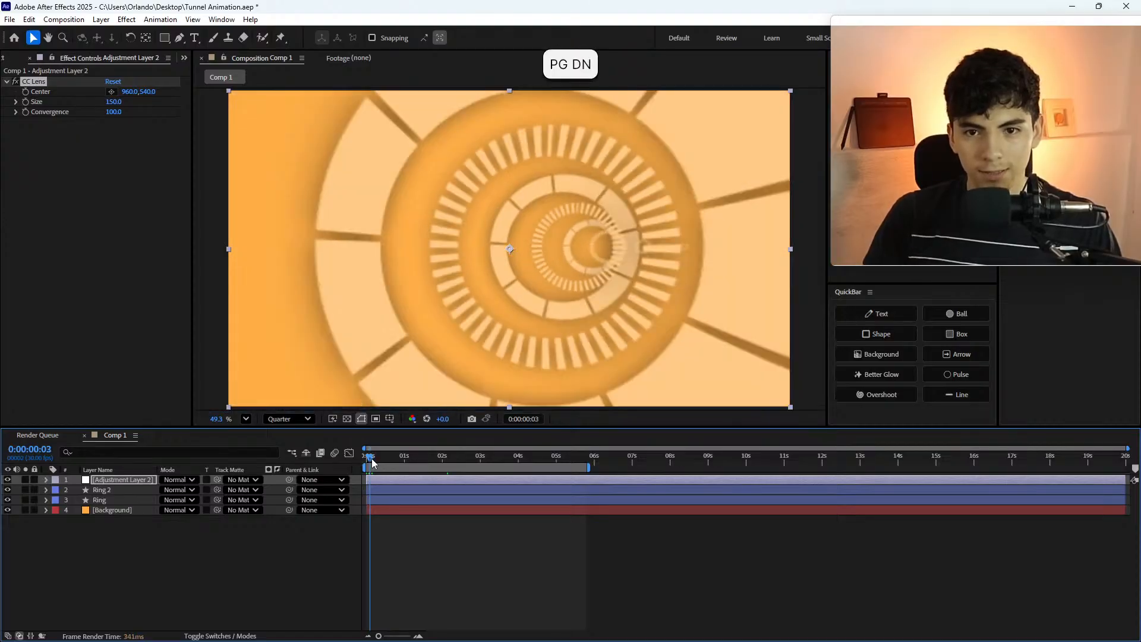
{"action": "key", "text": "Page_Down"}
{"action": "key", "text": "Page_Up"}
{"action": "key", "text": "Page_Down"}
{"action": "key", "text": "Page_Up"}
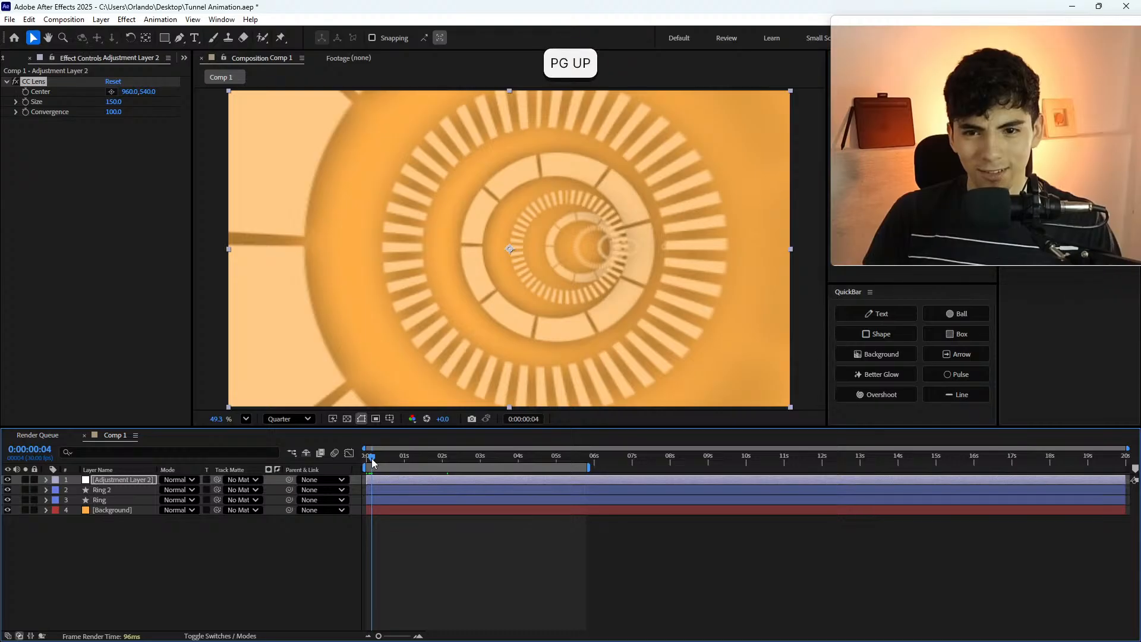
- Set the CC Lens Size to 175 and compare the frame with the effect off and on
{"action": "left_click", "coordinate": [114, 102]}
{"action": "type", "text": "175"}
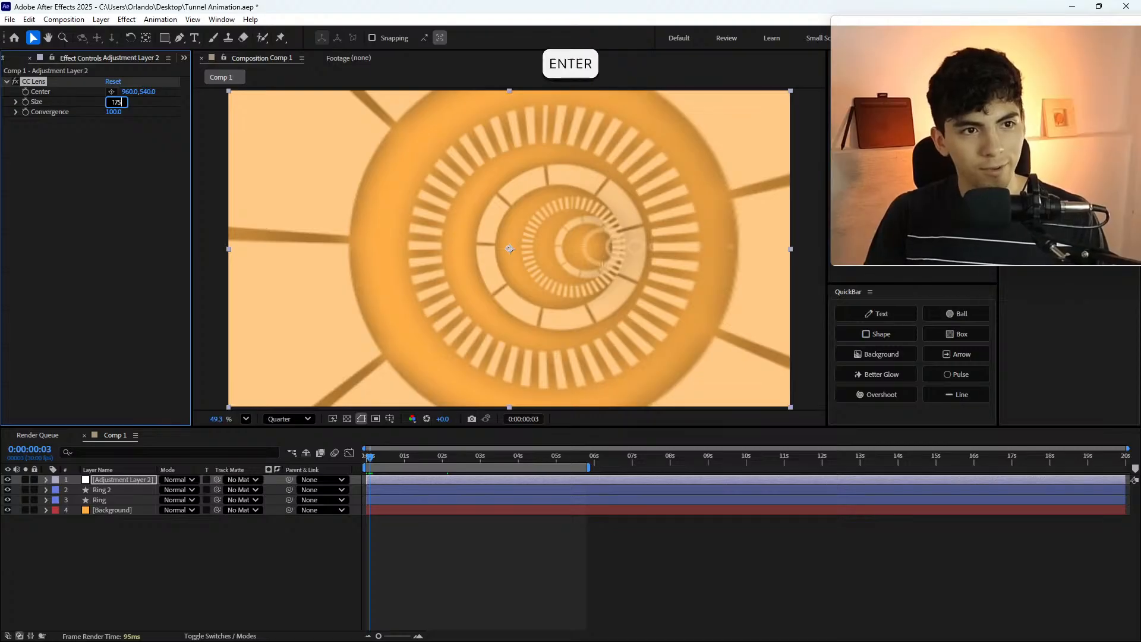
{"action": "key", "text": "Return"}
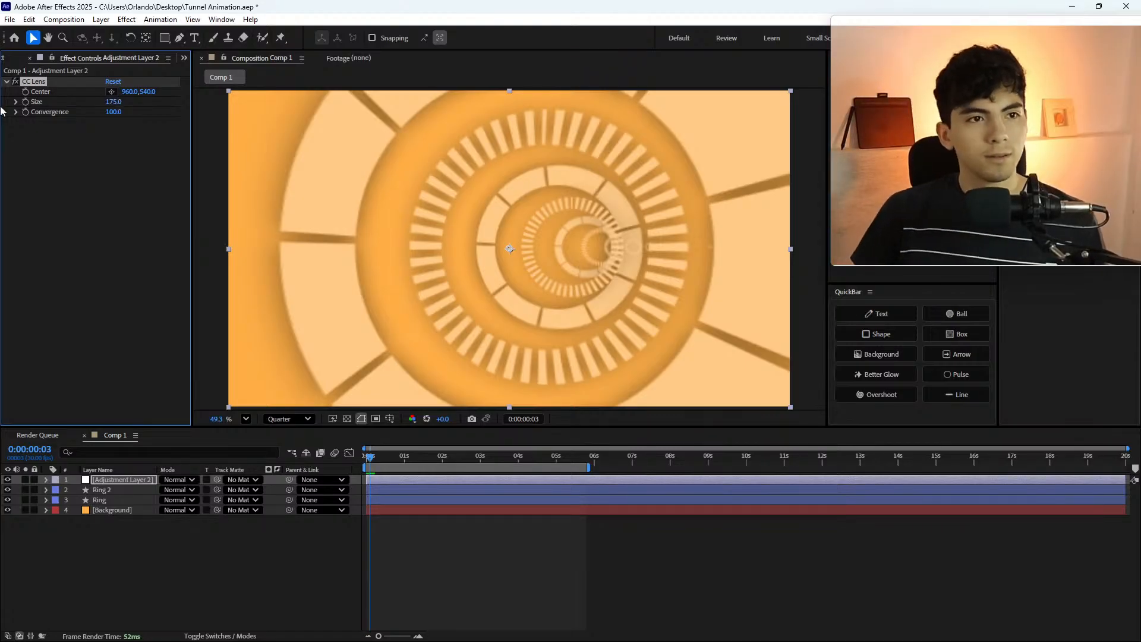
{"action": "left_click", "coordinate": [16, 84]}
{"action": "left_click", "coordinate": [16, 83]}
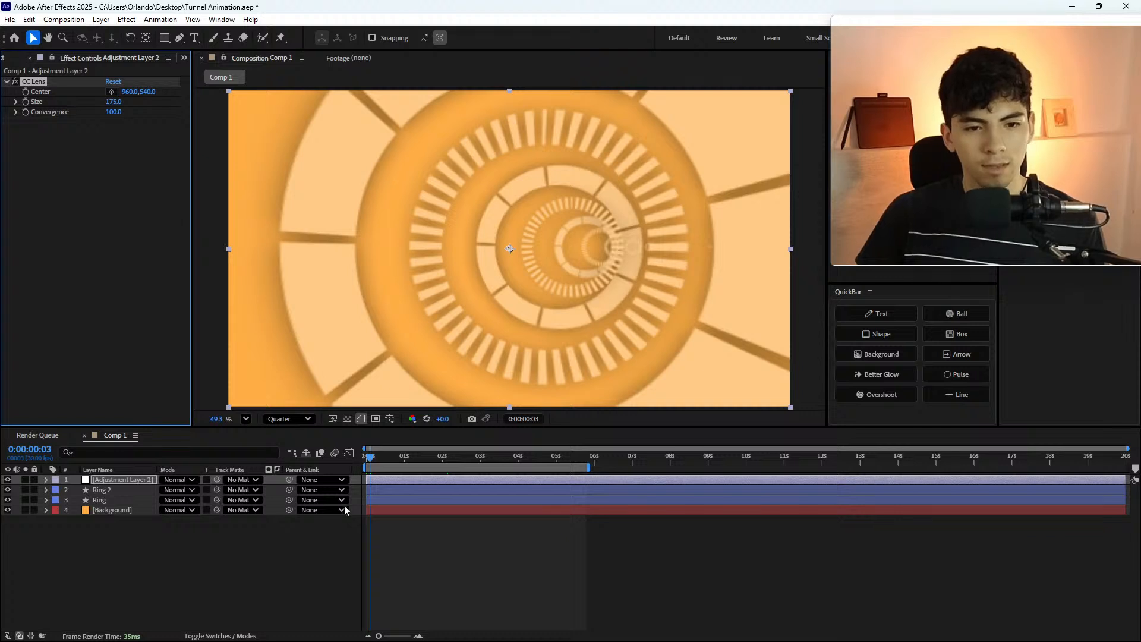
- Preview the tunnel animation from the start, then return to 0:00:00:00
{"action": "left_click", "coordinate": [337, 463]}
{"action": "left_click", "coordinate": [354, 461]}
{"action": "key", "text": "space"}
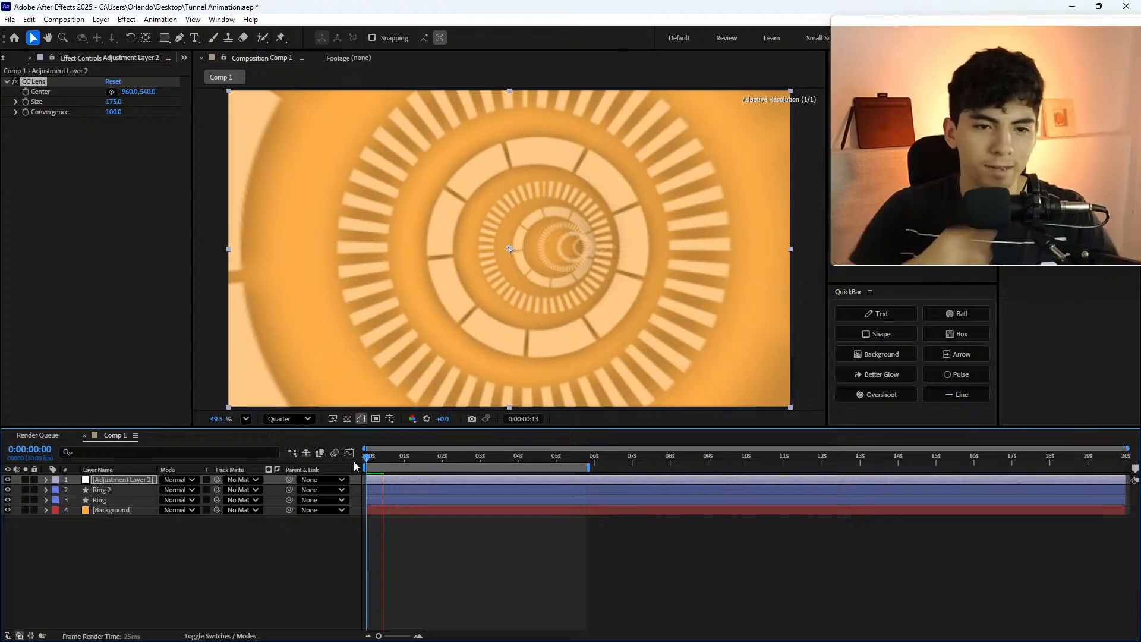
{"action": "key", "text": "space"}
{"action": "left_click", "coordinate": [357, 464]}
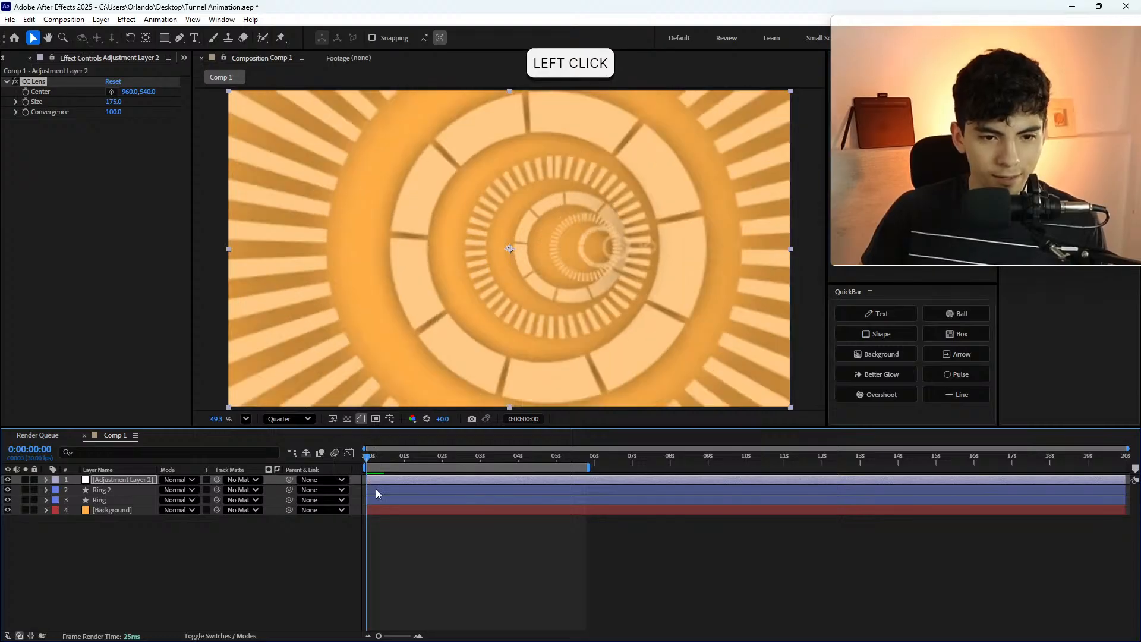
- Examine the overlapping inner rings at the tunnel's center up close and check the Ring 2 layer's opacity
{"action": "left_click", "coordinate": [379, 491]}
{"action": "key", "text": "t"}
{"action": "key", "text": "t"}
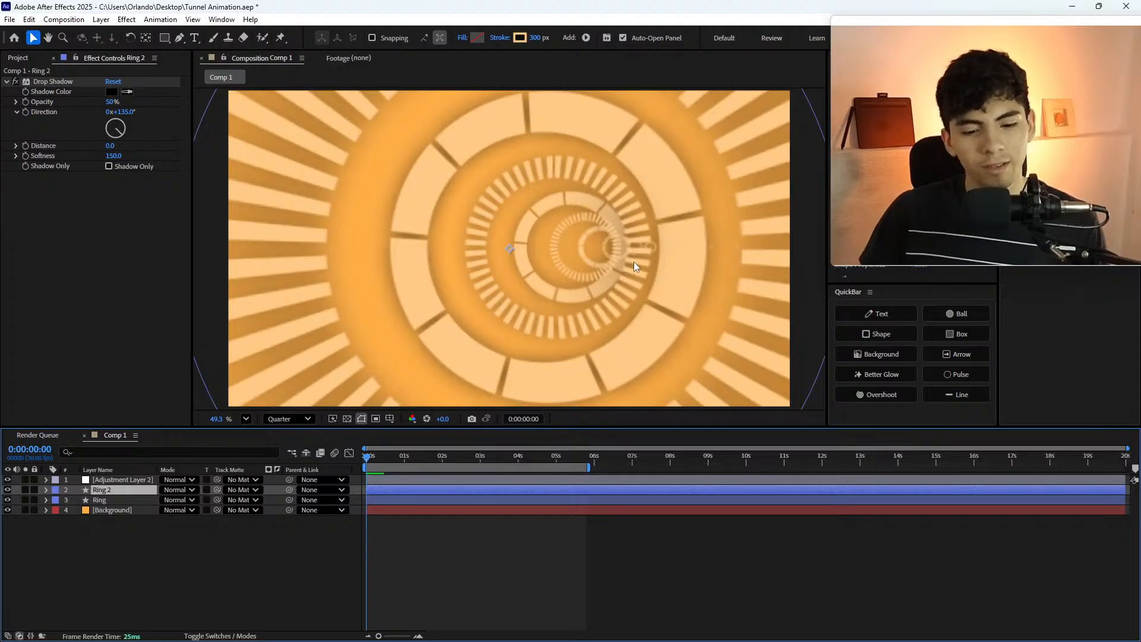
{"action": "scroll", "coordinate": [689, 276], "scroll_direction": "up", "scroll_amount": 3}
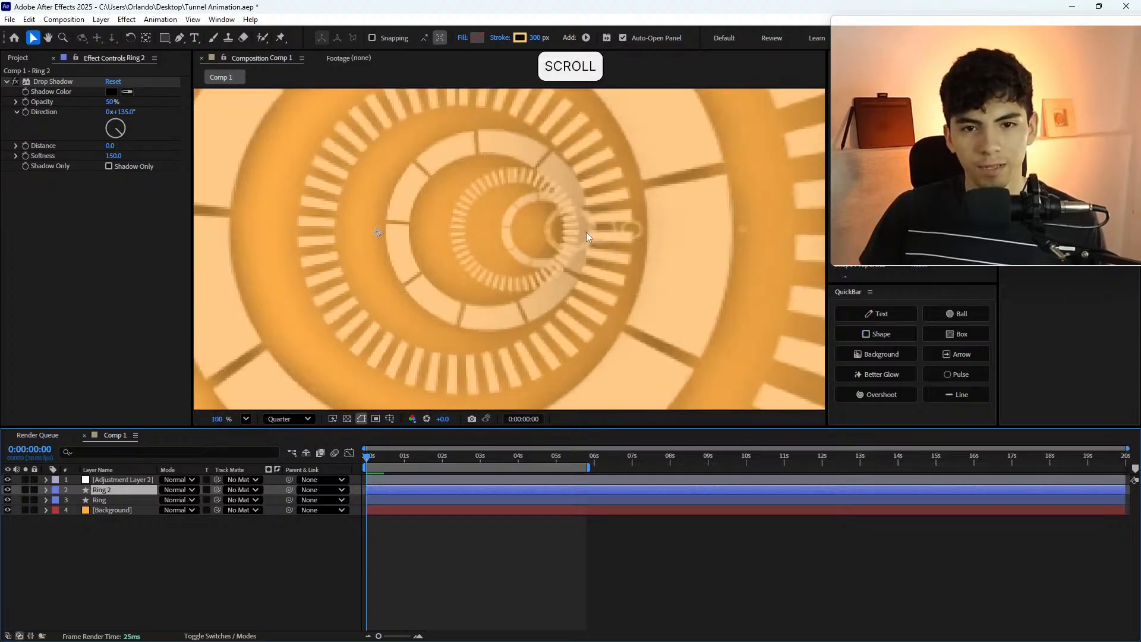
{"action": "scroll", "coordinate": [585, 231], "scroll_direction": "up", "scroll_amount": 5}
{"action": "scroll", "coordinate": [561, 270], "scroll_direction": "down", "scroll_amount": 3}
{"action": "scroll", "coordinate": [562, 269], "scroll_direction": "up", "scroll_amount": 3}
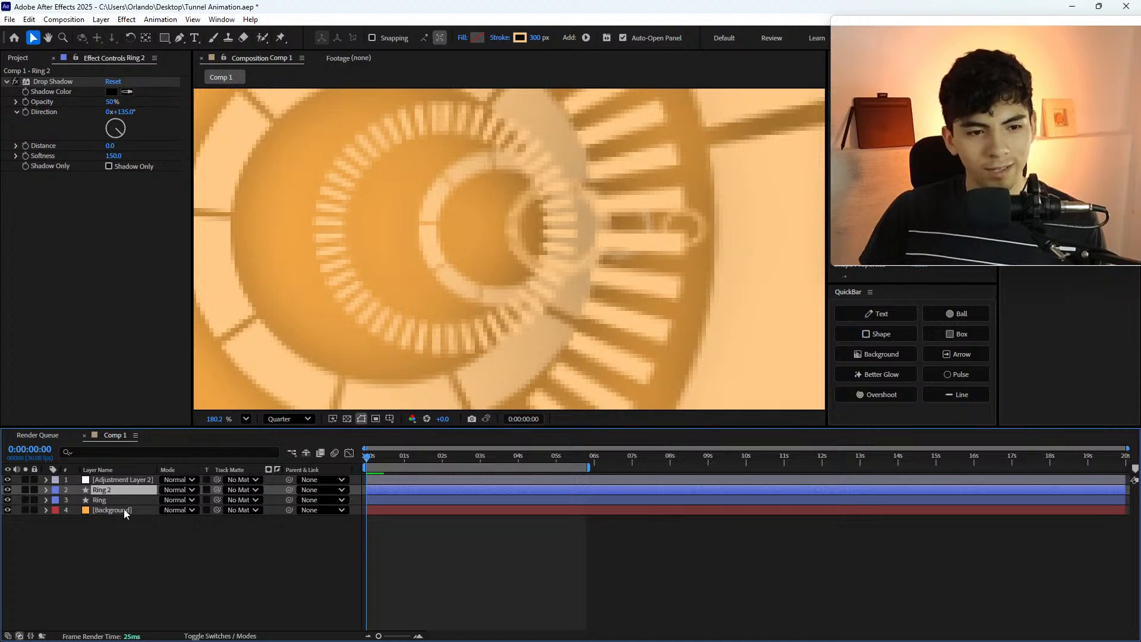
{"action": "left_click", "coordinate": [127, 490]}
{"action": "key", "text": "t"}
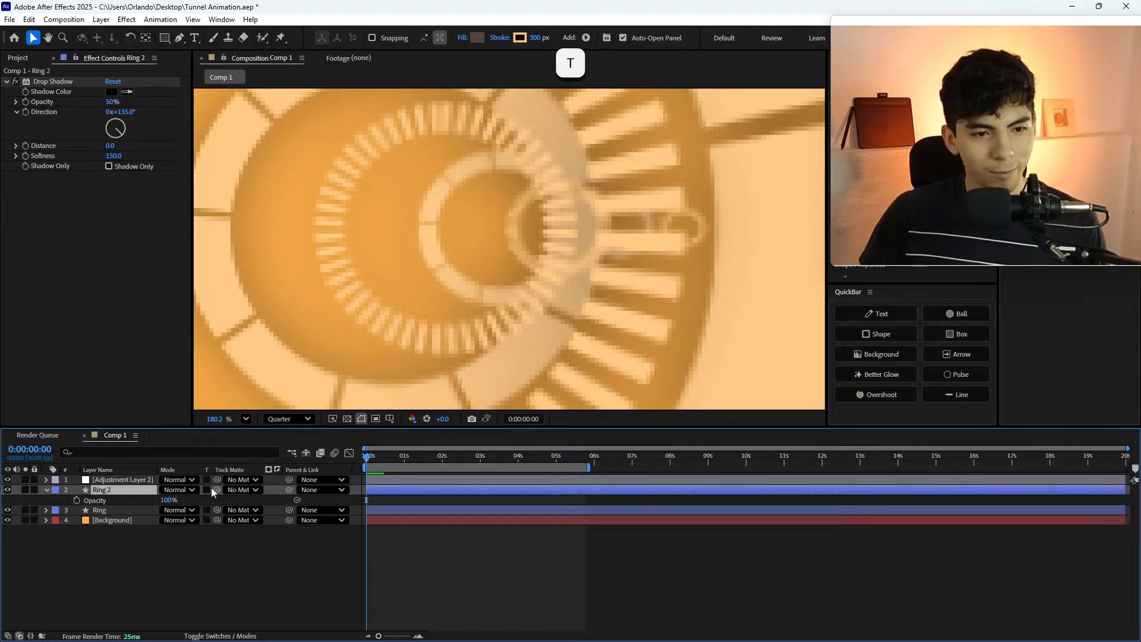
{"action": "key", "text": "t"}
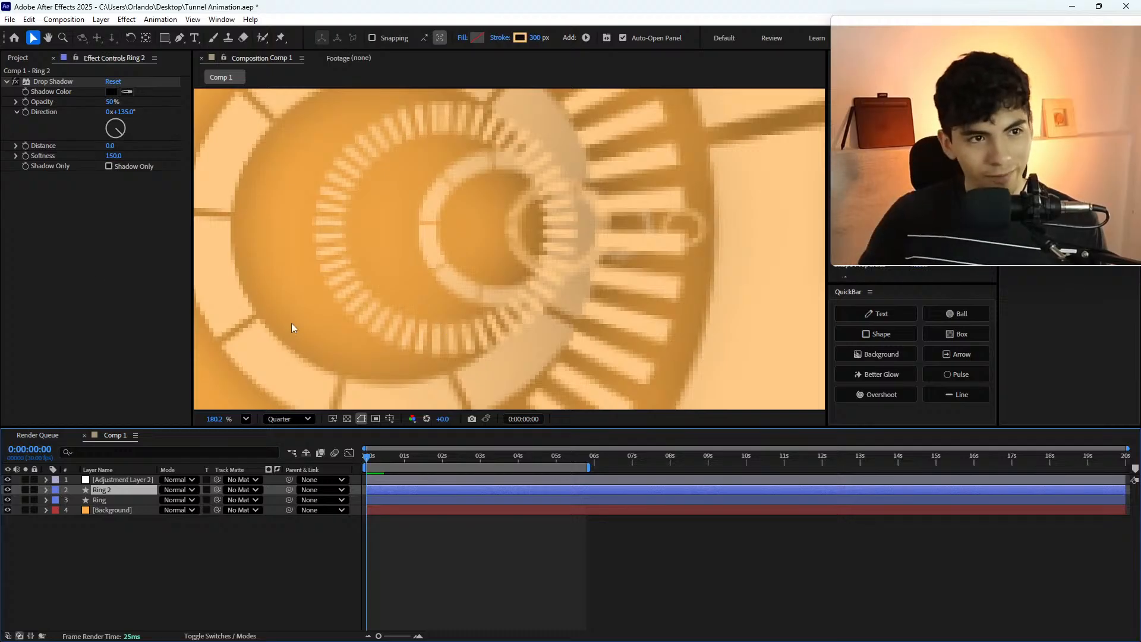
- Compare the overlapping rings with the Drop Shadow off and on for the Ring 2 and Ring layers
{"action": "left_click", "coordinate": [15, 82]}
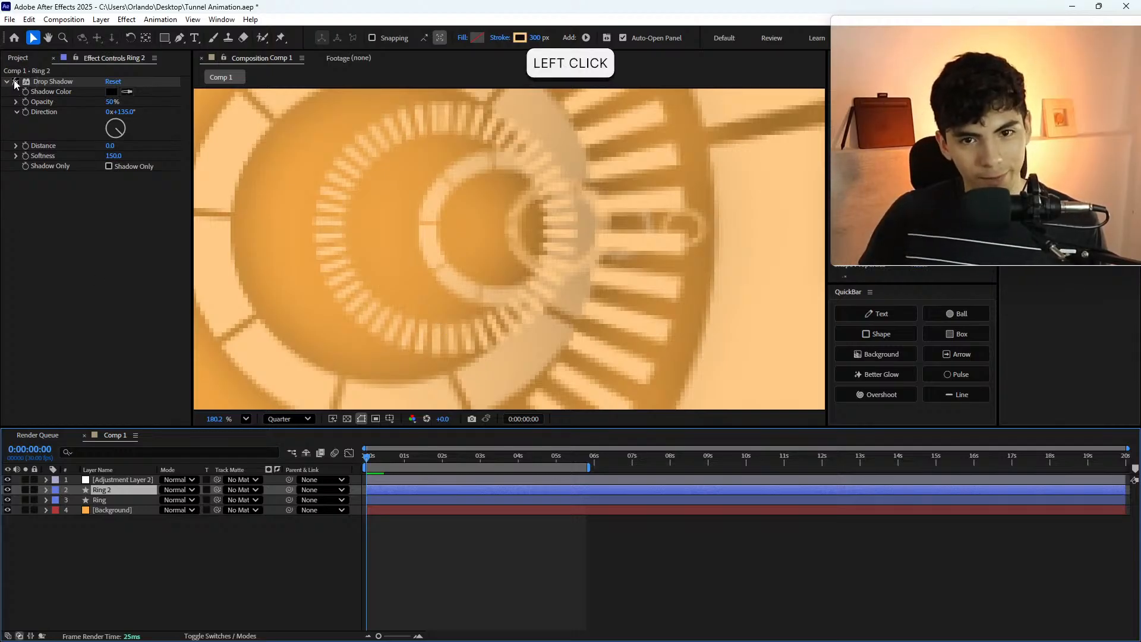
{"action": "left_click", "coordinate": [15, 82]}
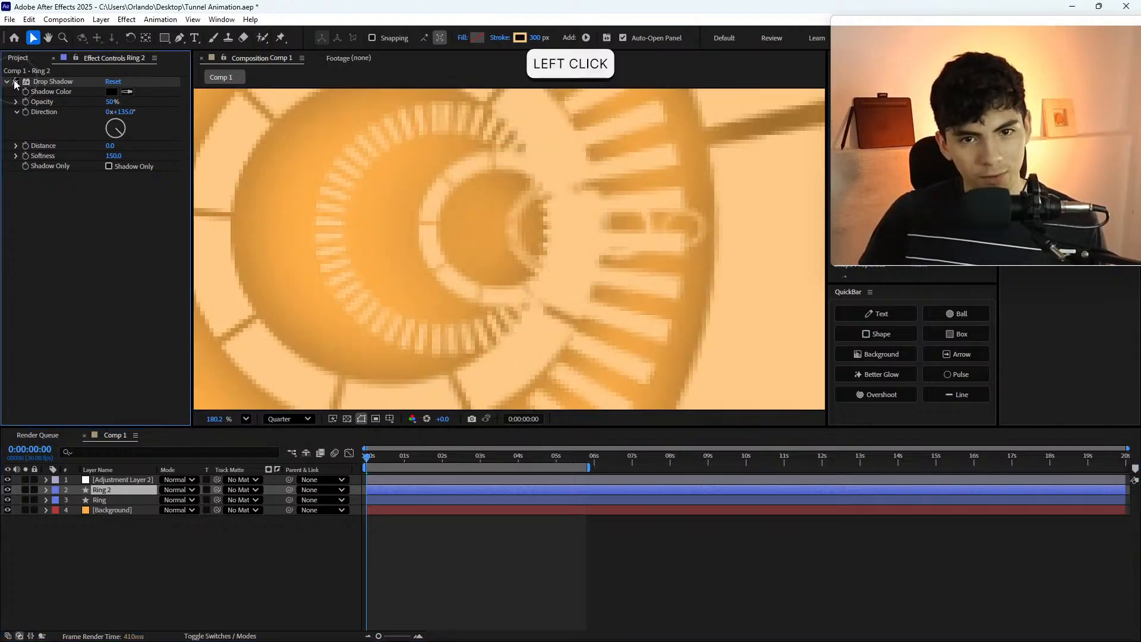
{"action": "left_click", "coordinate": [15, 82]}
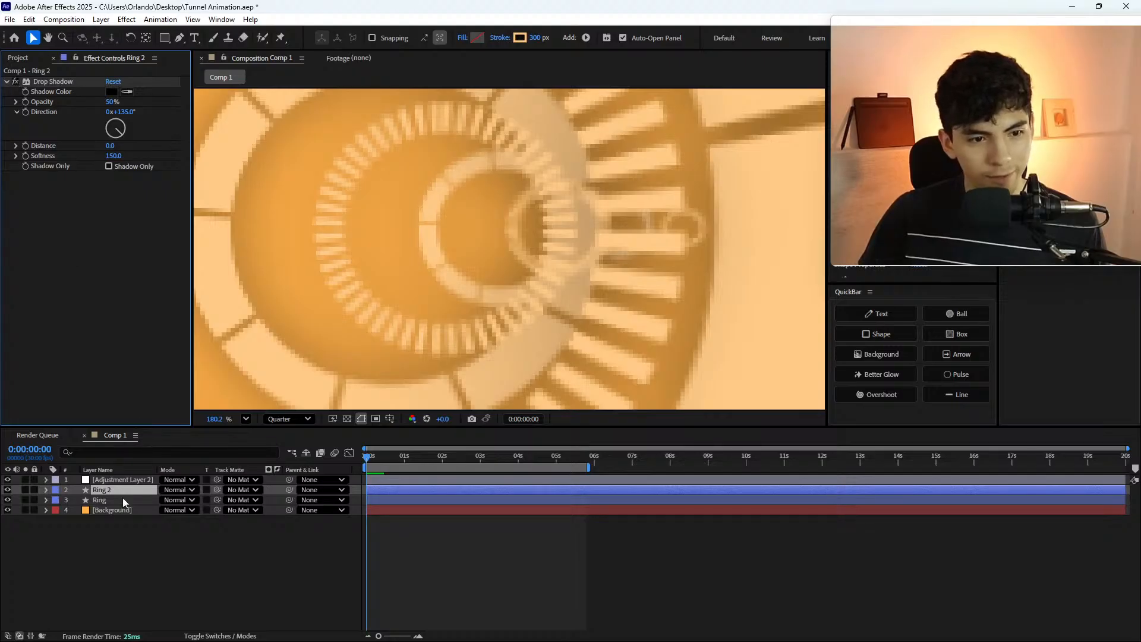
{"action": "left_click", "coordinate": [104, 509]}
{"action": "left_click", "coordinate": [100, 500]}
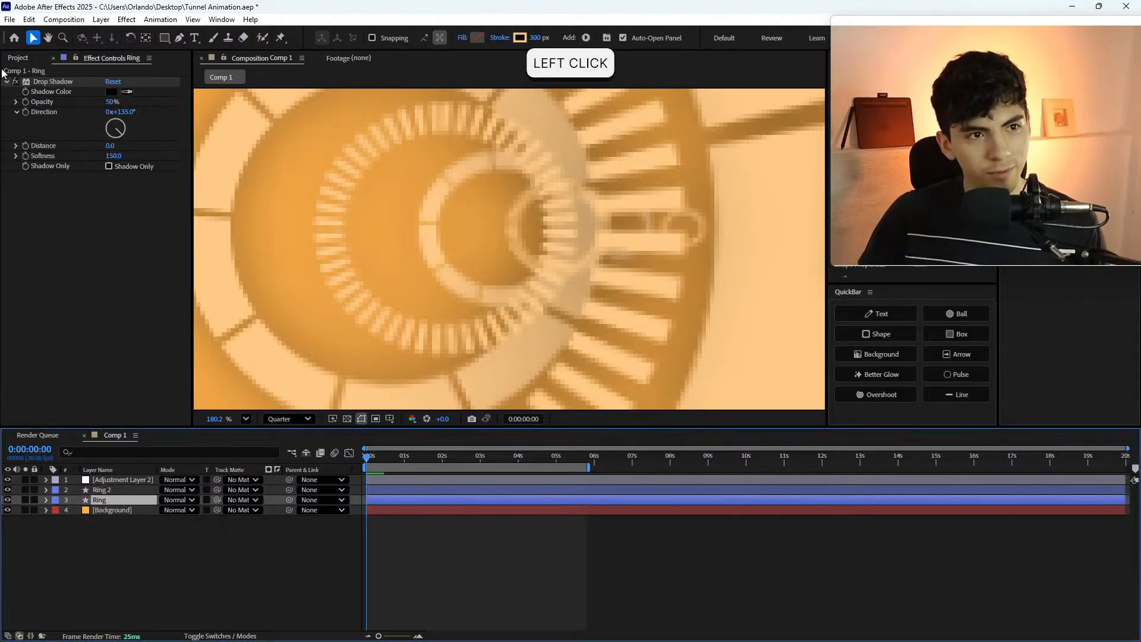
{"action": "left_click", "coordinate": [15, 82]}
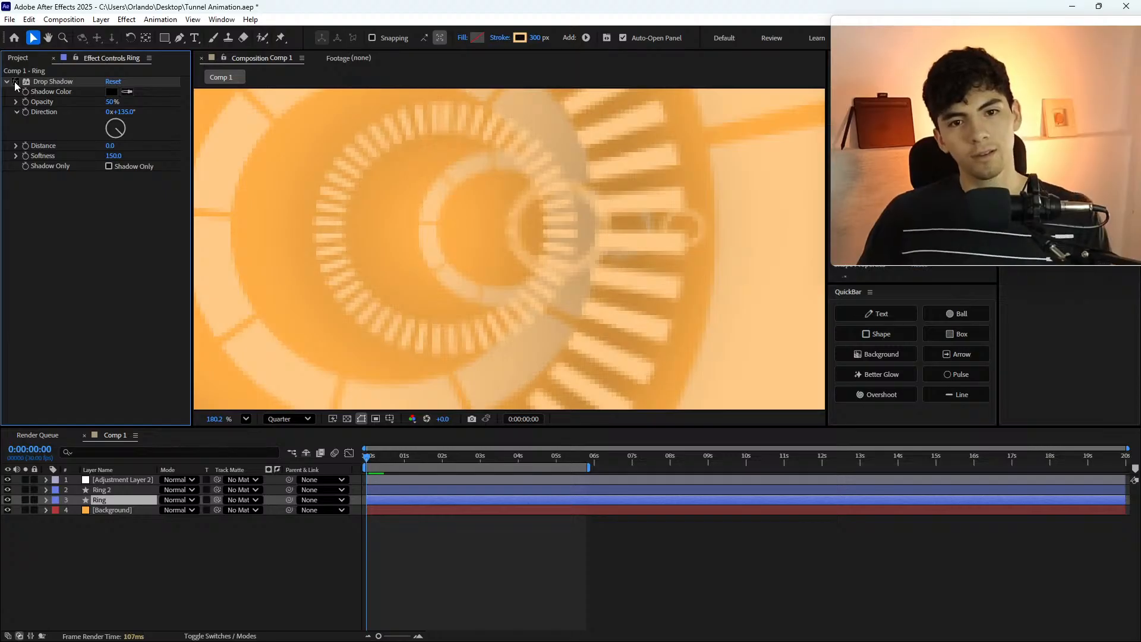
{"action": "left_click", "coordinate": [15, 82]}
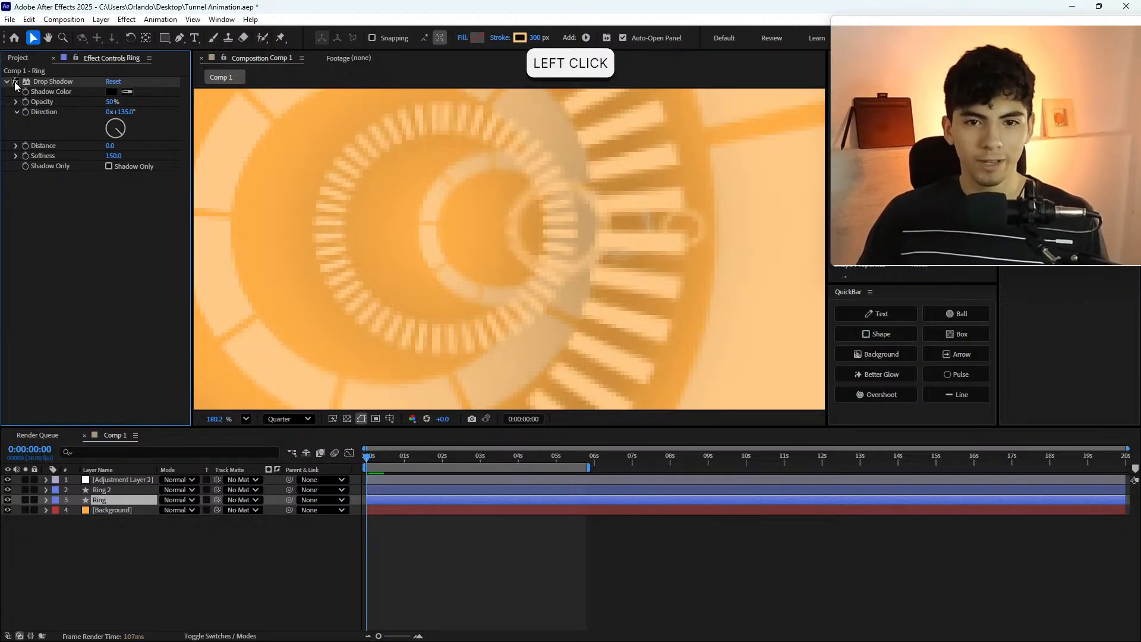
{"action": "left_click", "coordinate": [99, 490]}
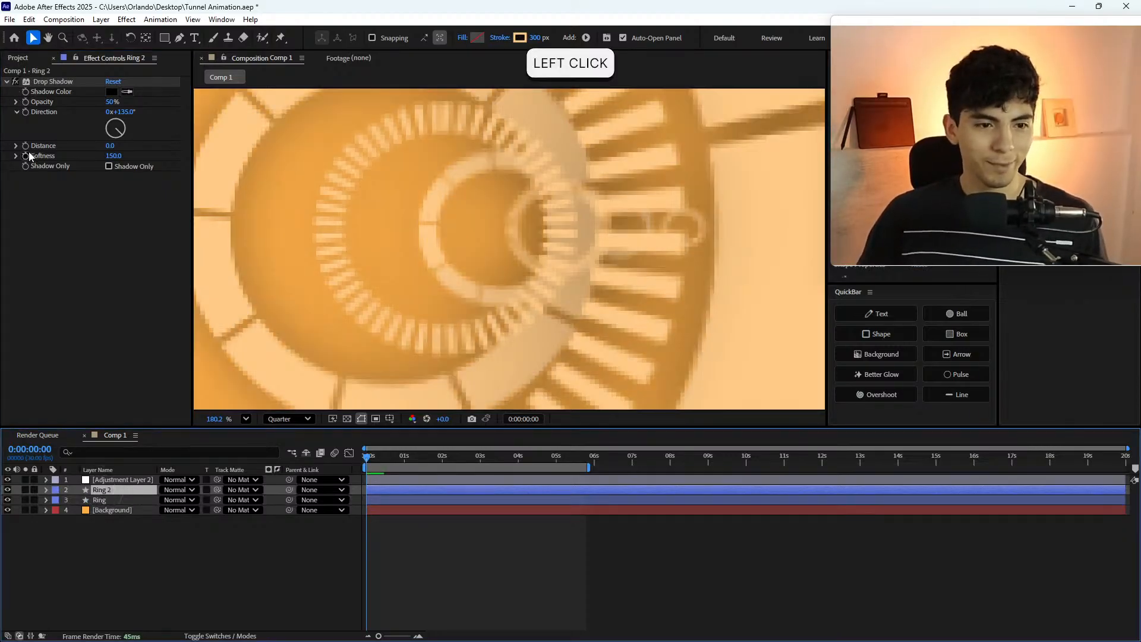
{"action": "left_click", "coordinate": [15, 82]}
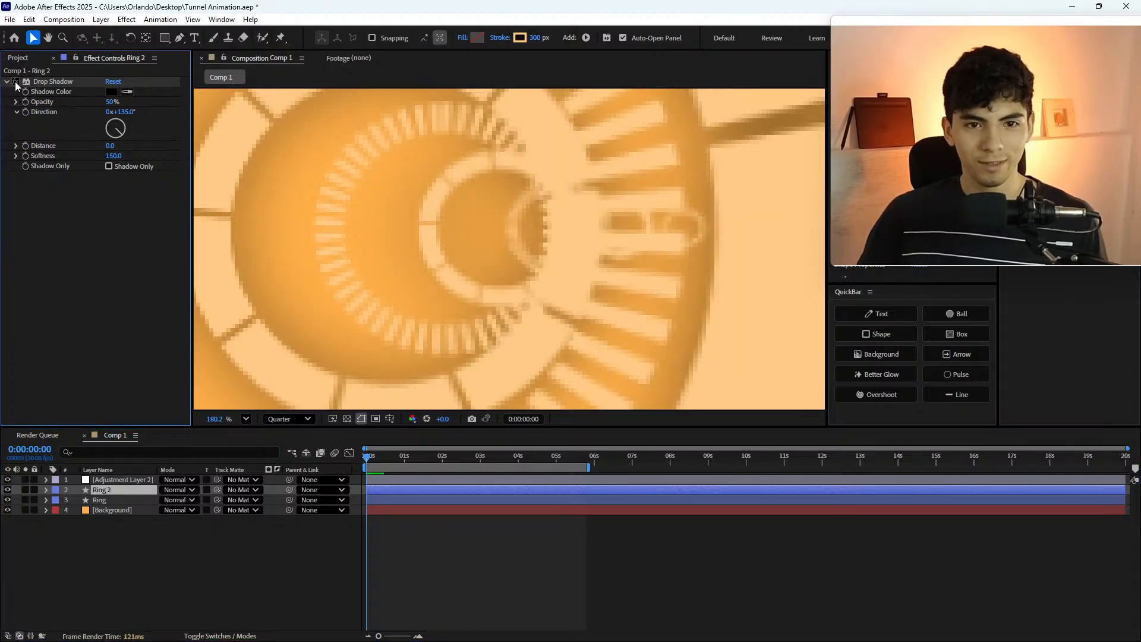
{"action": "left_click", "coordinate": [15, 82]}
- Preview the whole tunnel animation from the start, then go to the frame at 0:00:01:29
{"action": "scroll", "coordinate": [449, 338], "scroll_direction": "down", "scroll_amount": 5}
{"action": "key", "text": "backslash"}
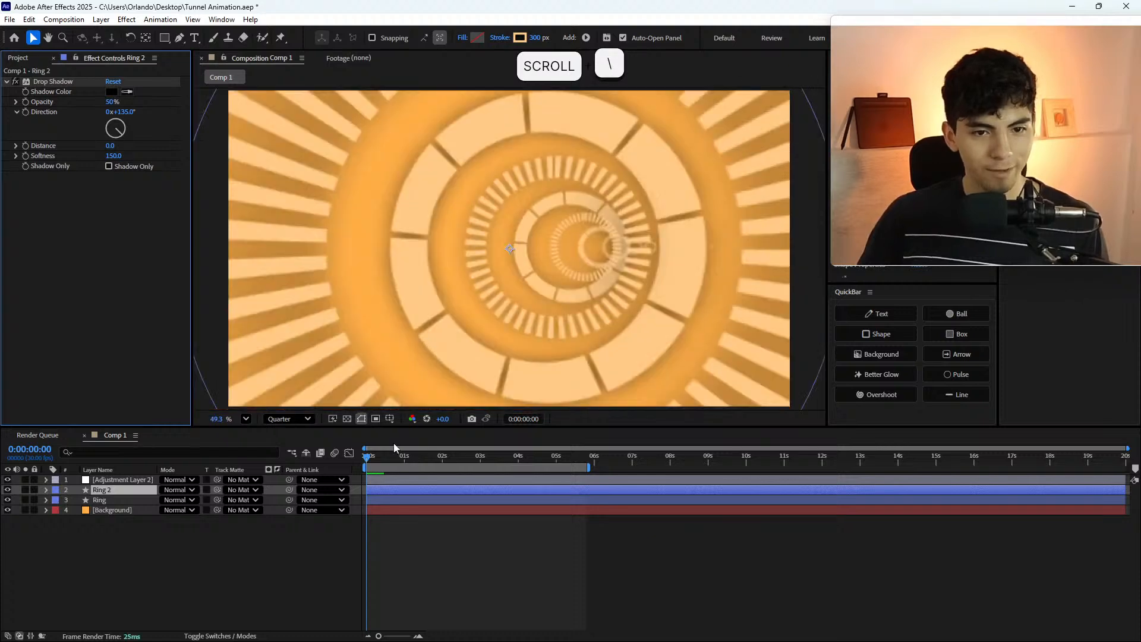
{"action": "key", "text": "space"}
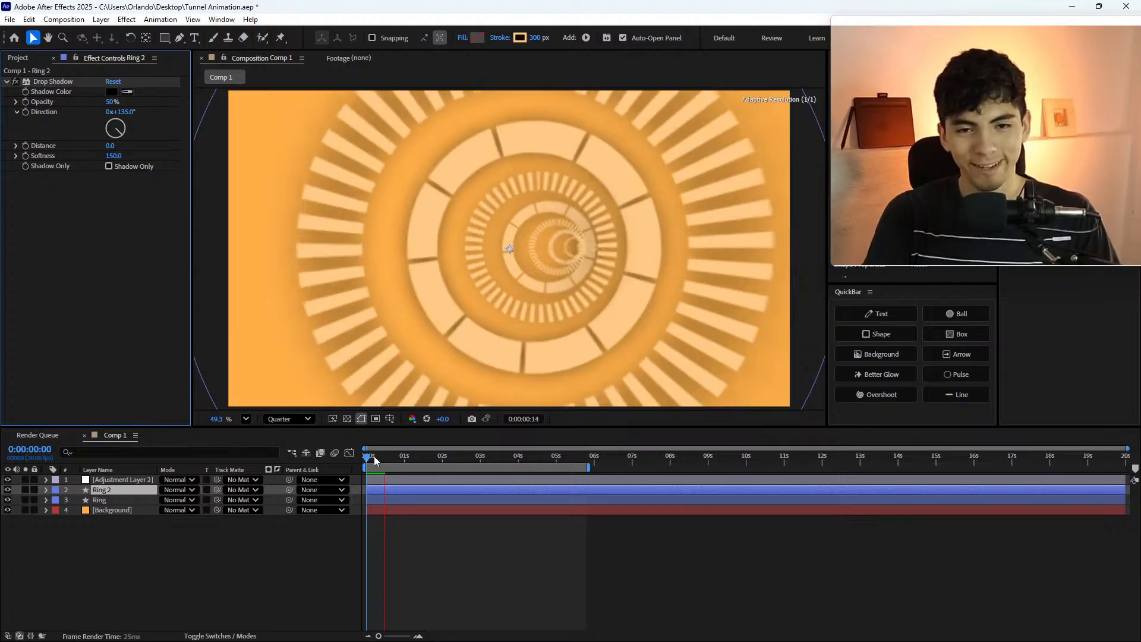
{"action": "left_click", "coordinate": [367, 463]}
{"action": "key", "text": "space"}
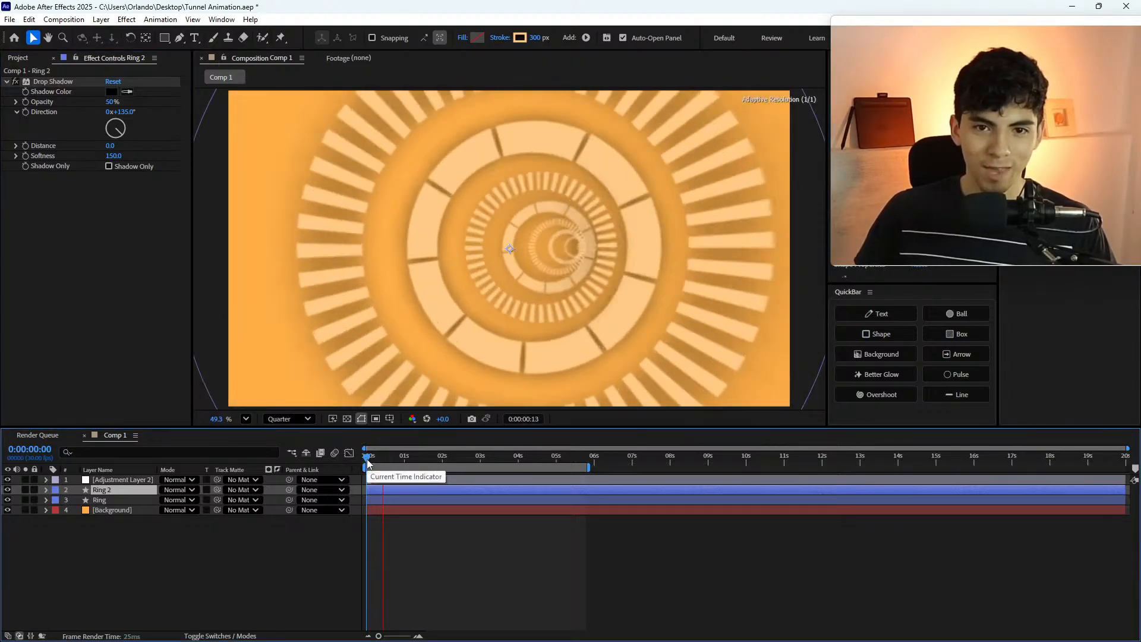
{"action": "left_click", "coordinate": [368, 463]}
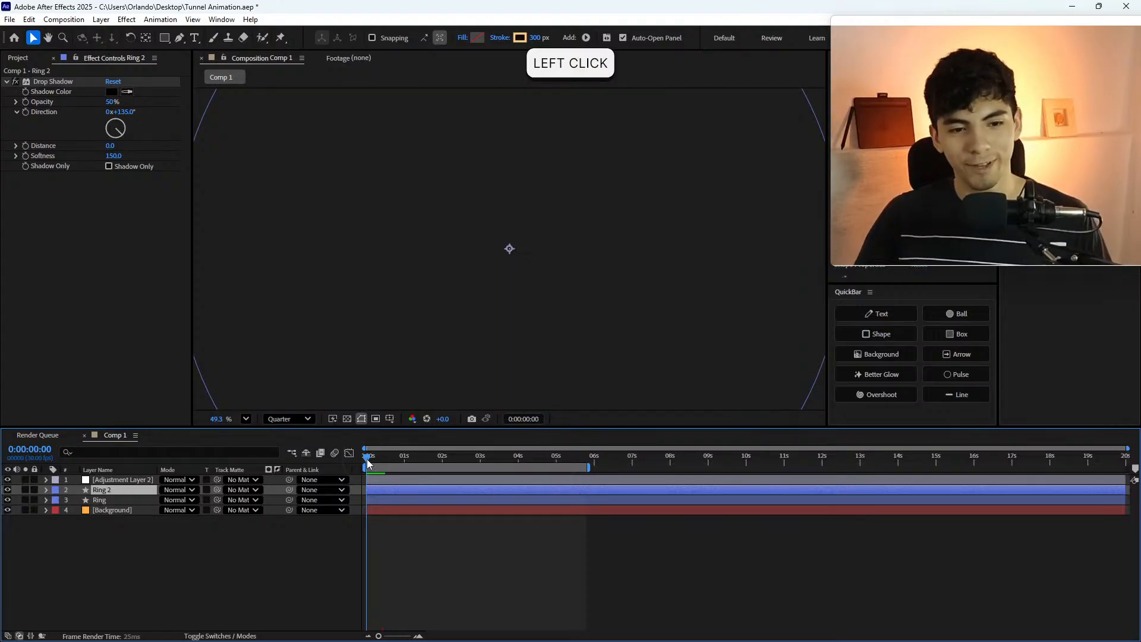
{"action": "left_click_drag", "start_coordinate": [371, 461], "coordinate": [423, 461]}
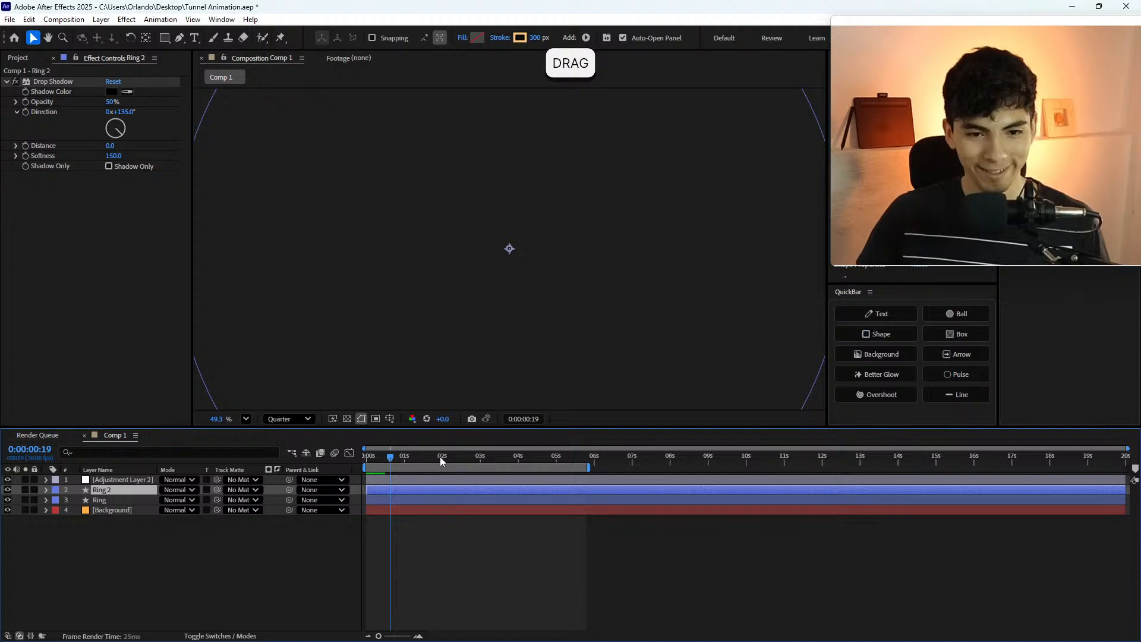
{"action": "left_click", "coordinate": [440, 457]}
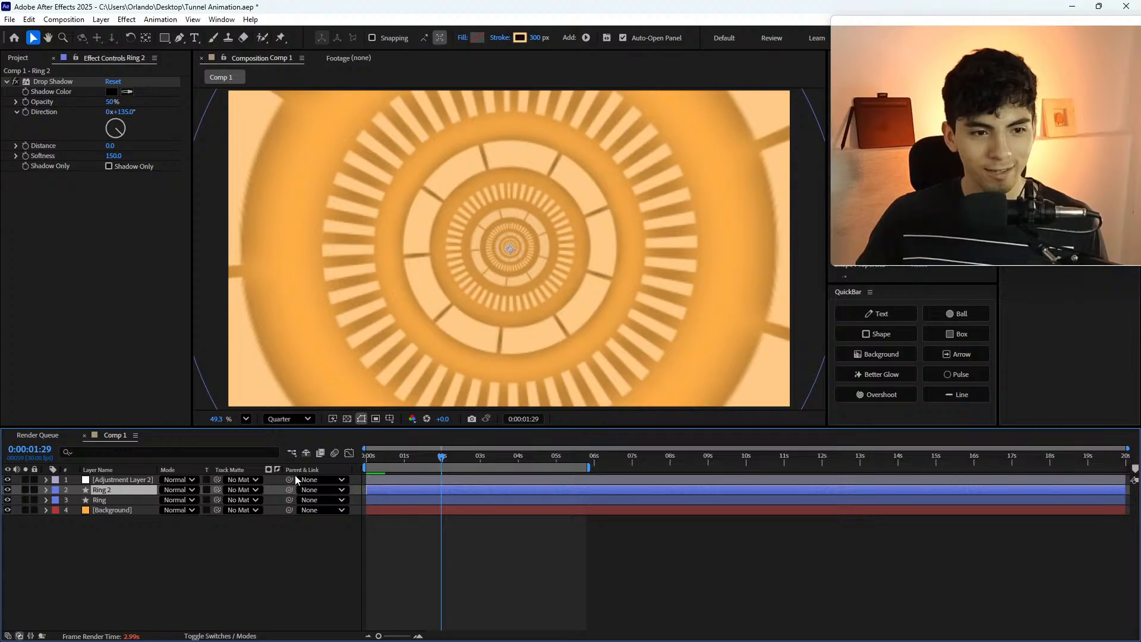
- Open the Background layer's solid colour for editing and shift it from orange to a light blue, C6ECFF
{"action": "left_click", "coordinate": [149, 533]}
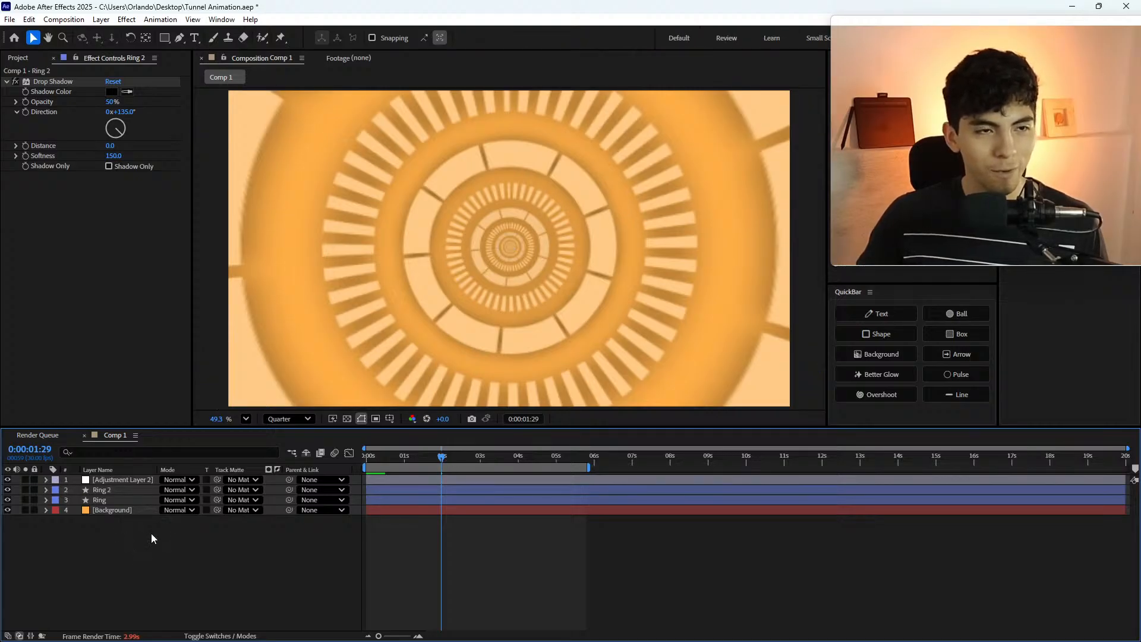
{"action": "left_click", "coordinate": [7, 84]}
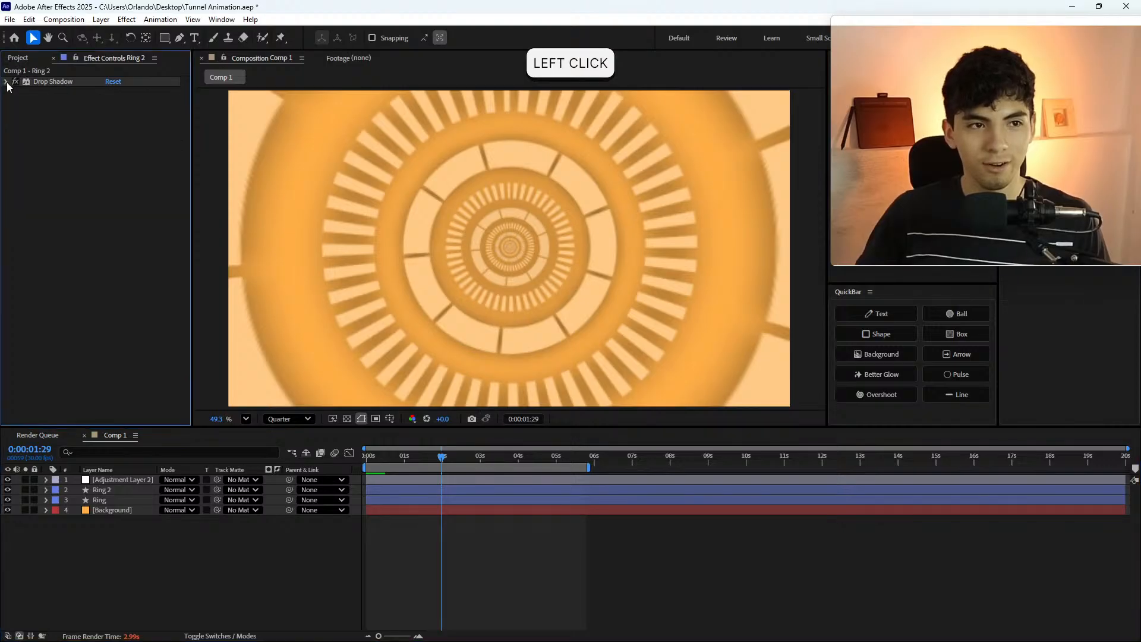
{"action": "left_click", "coordinate": [117, 512]}
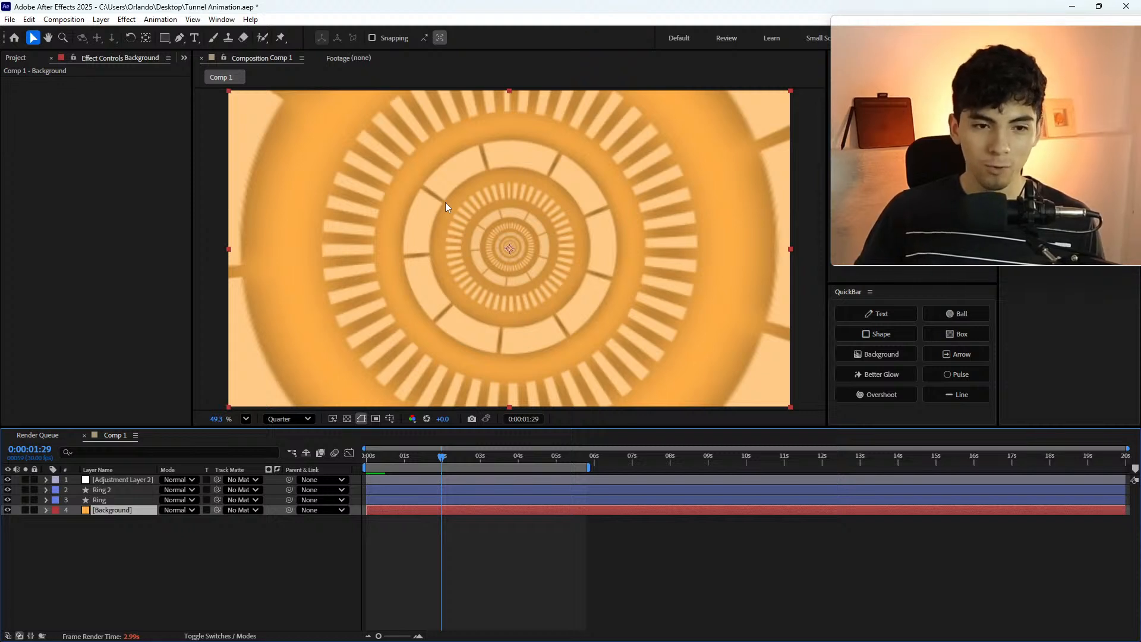
{"action": "key", "text": "ctrl+shift+y"}
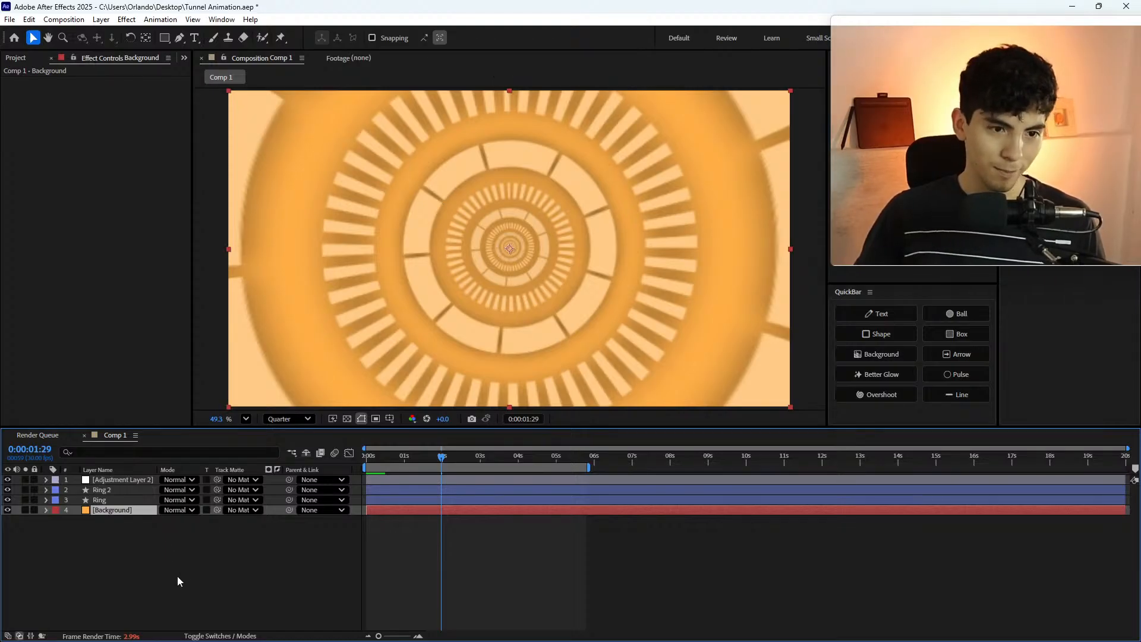
{"action": "left_click", "coordinate": [127, 510]}
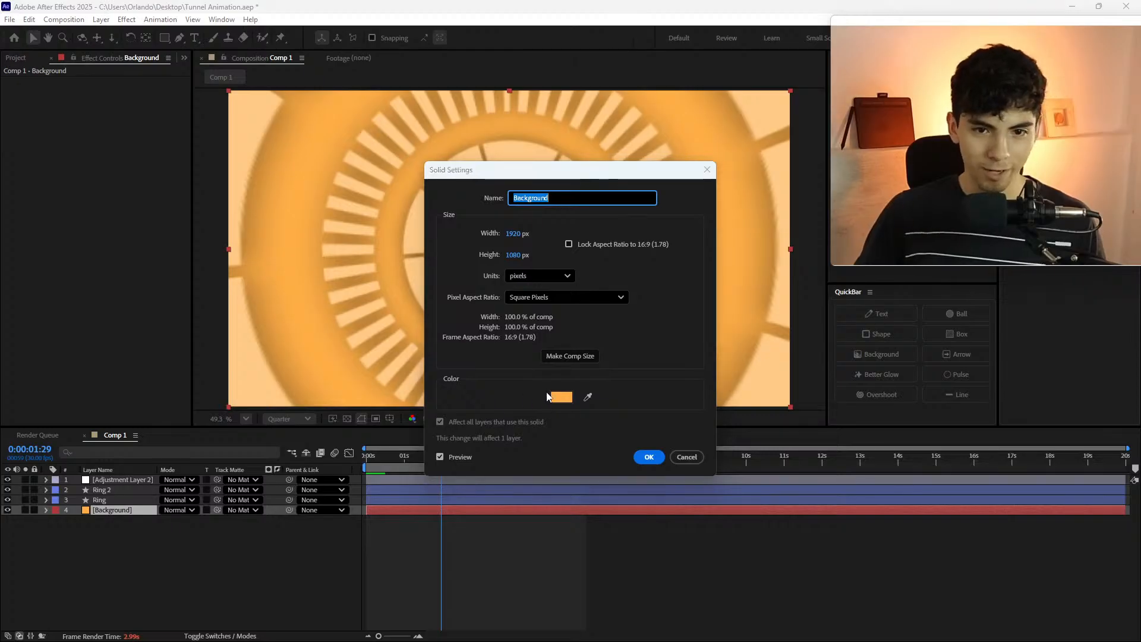
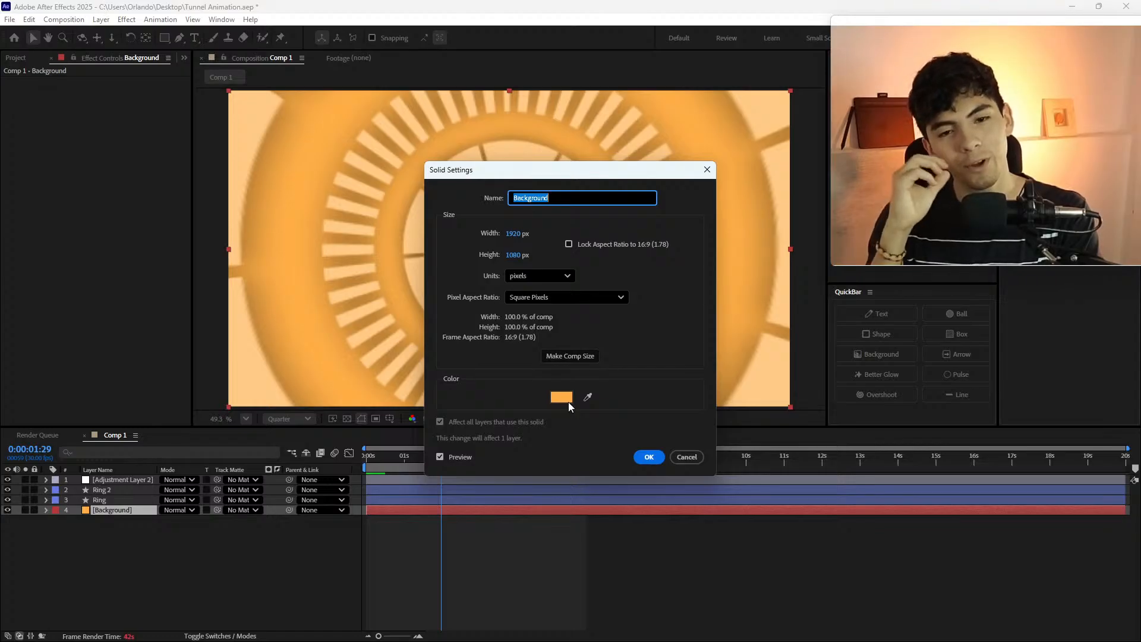
{"action": "left_click", "coordinate": [562, 397]}
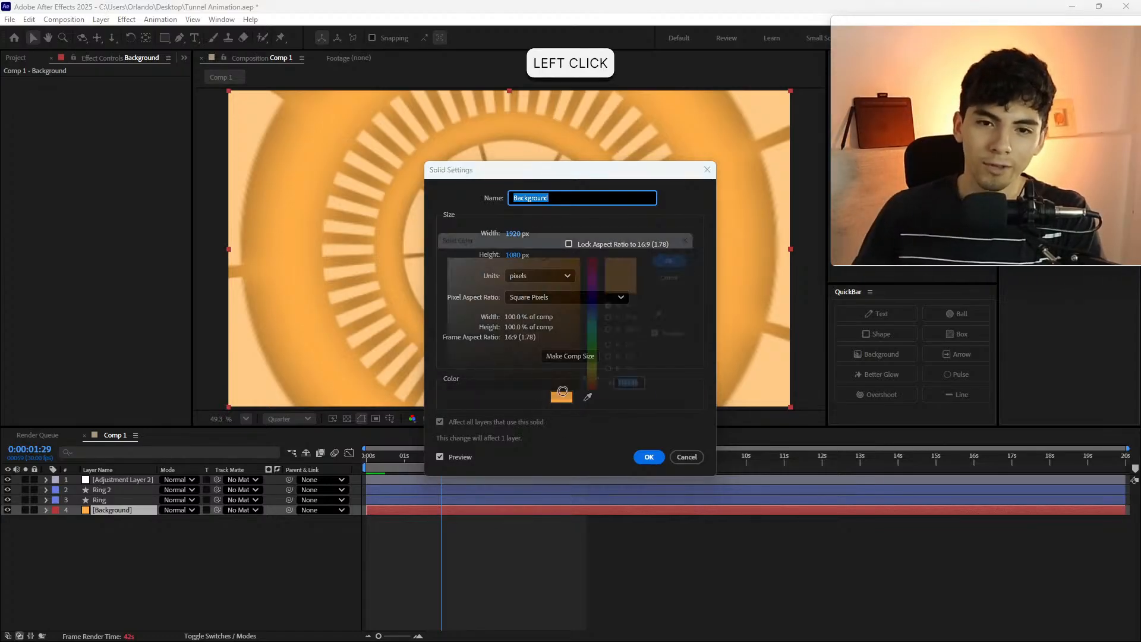
{"action": "mouse_move", "coordinate": [559, 279]}
{"action": "left_mouse_down"}
{"action": "mouse_move", "coordinate": [496, 288]}
{"action": "mouse_move", "coordinate": [468, 252]}
{"action": "left_mouse_up"}
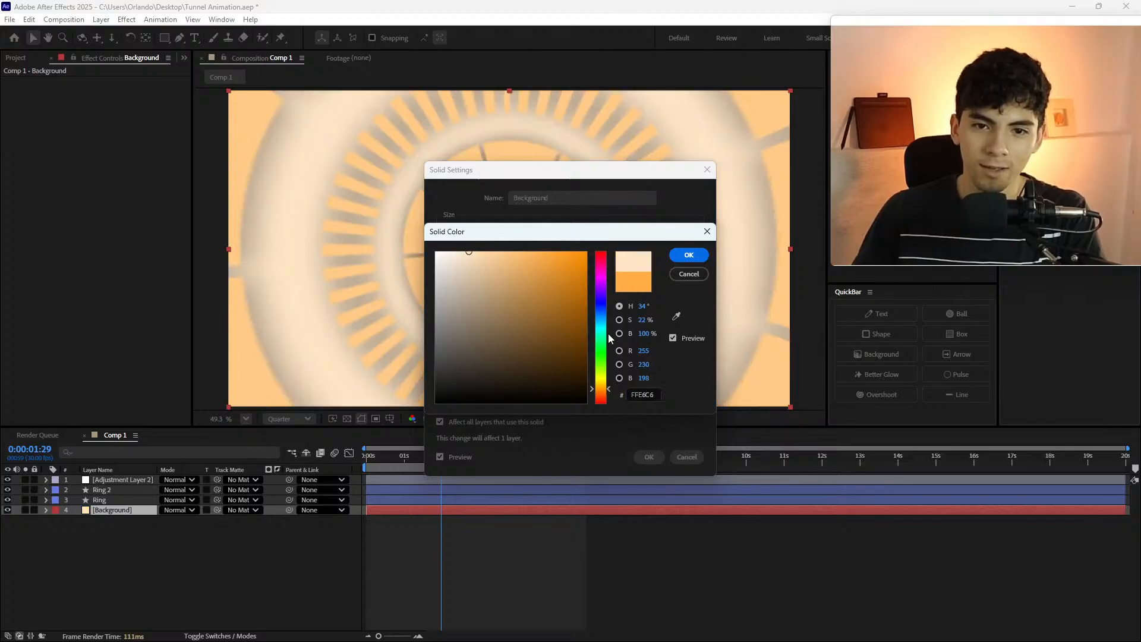
{"action": "left_click", "coordinate": [602, 295]}
{"action": "left_click_drag", "start_coordinate": [602, 295], "coordinate": [602, 318]}
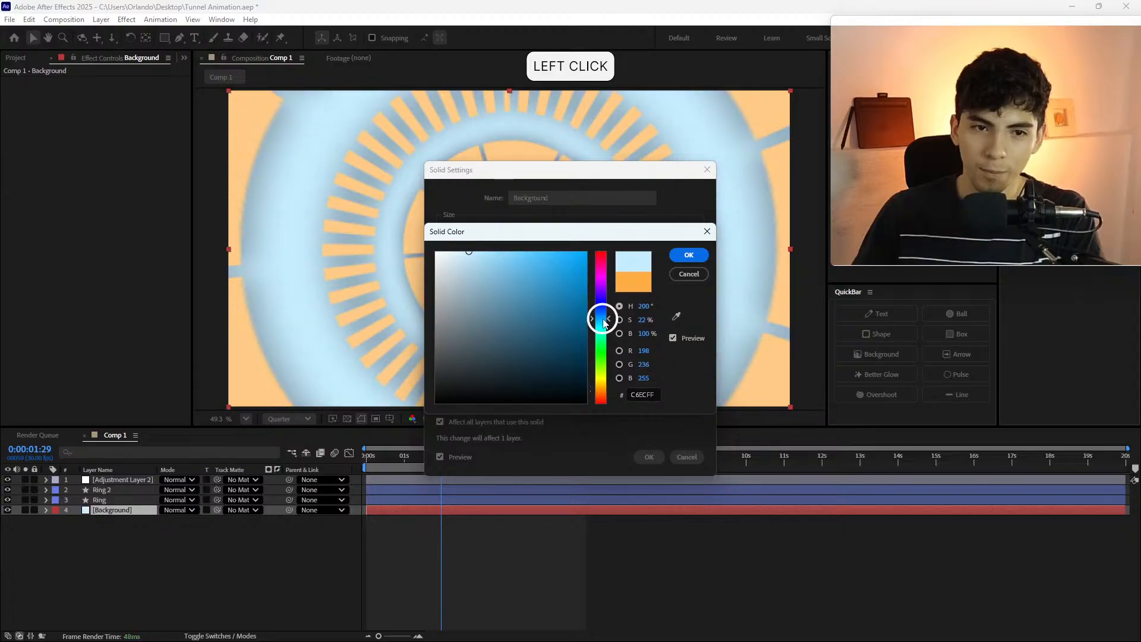
- Set the Background solid's colour to a bluish off-white, F1F8FB, and apply the solid settings
{"action": "left_click", "coordinate": [450, 251]}
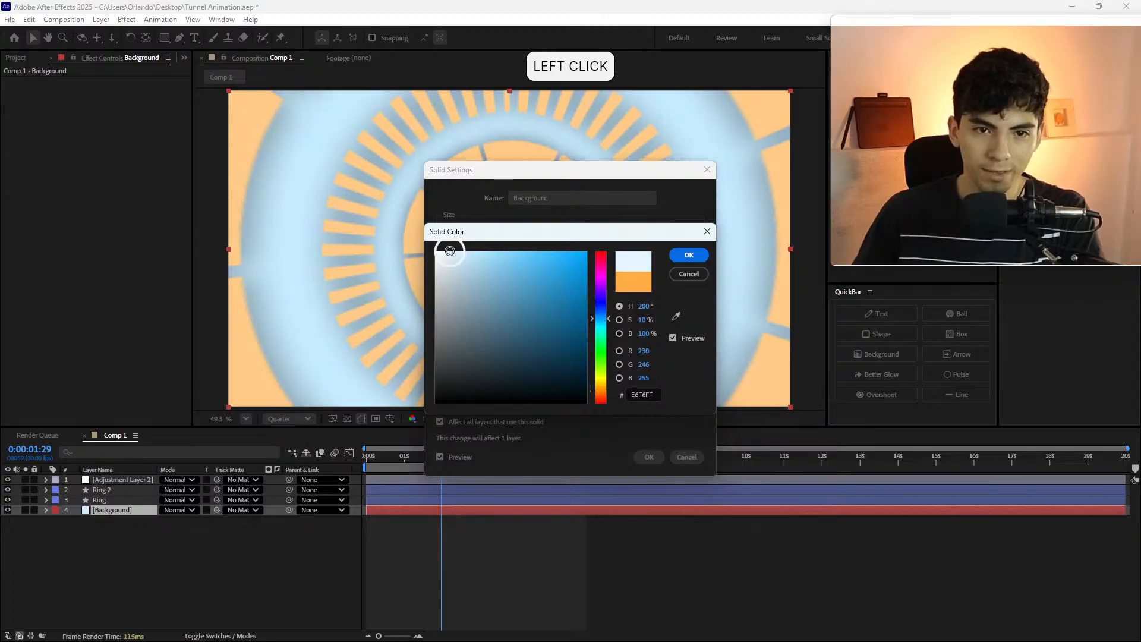
{"action": "left_click_drag", "start_coordinate": [449, 251], "coordinate": [427, 248]}
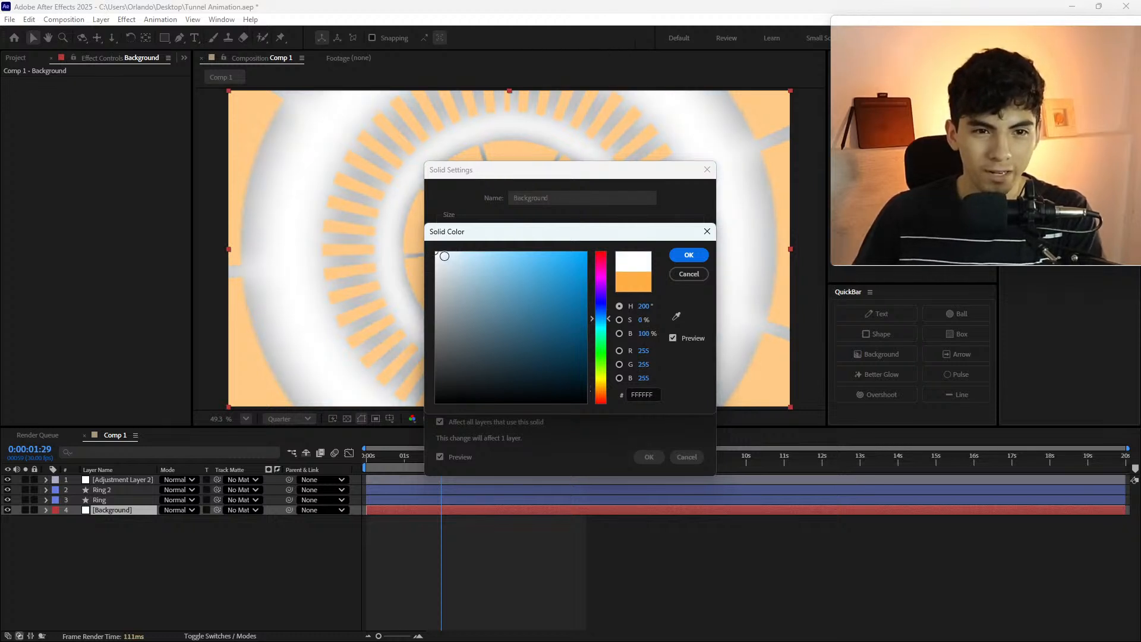
{"action": "left_click", "coordinate": [444, 256]}
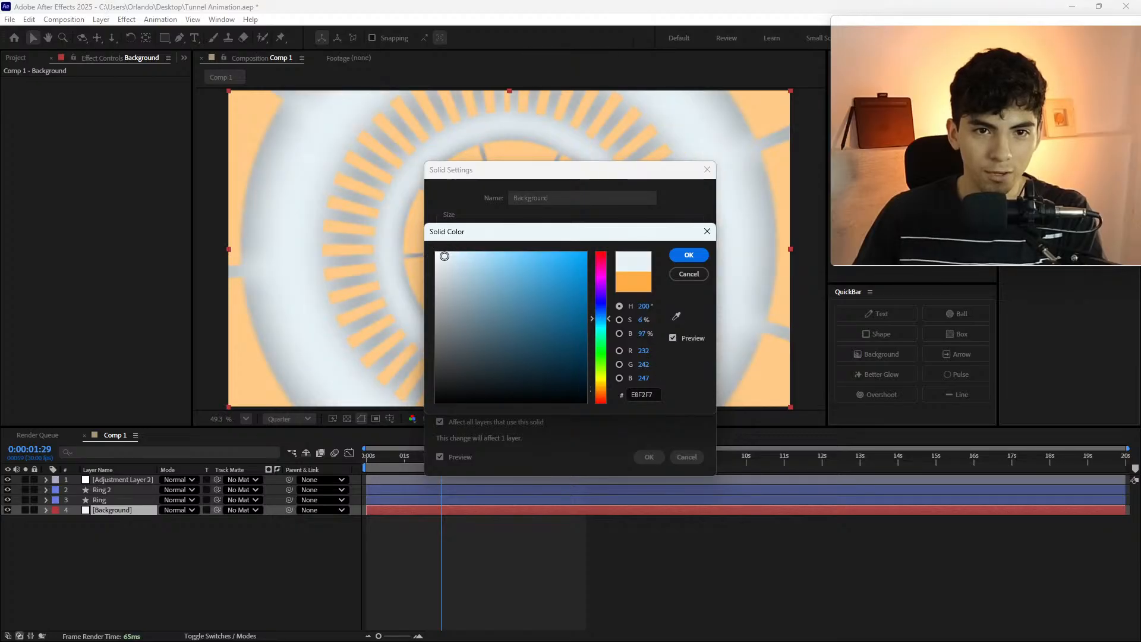
{"action": "left_click", "coordinate": [442, 255]}
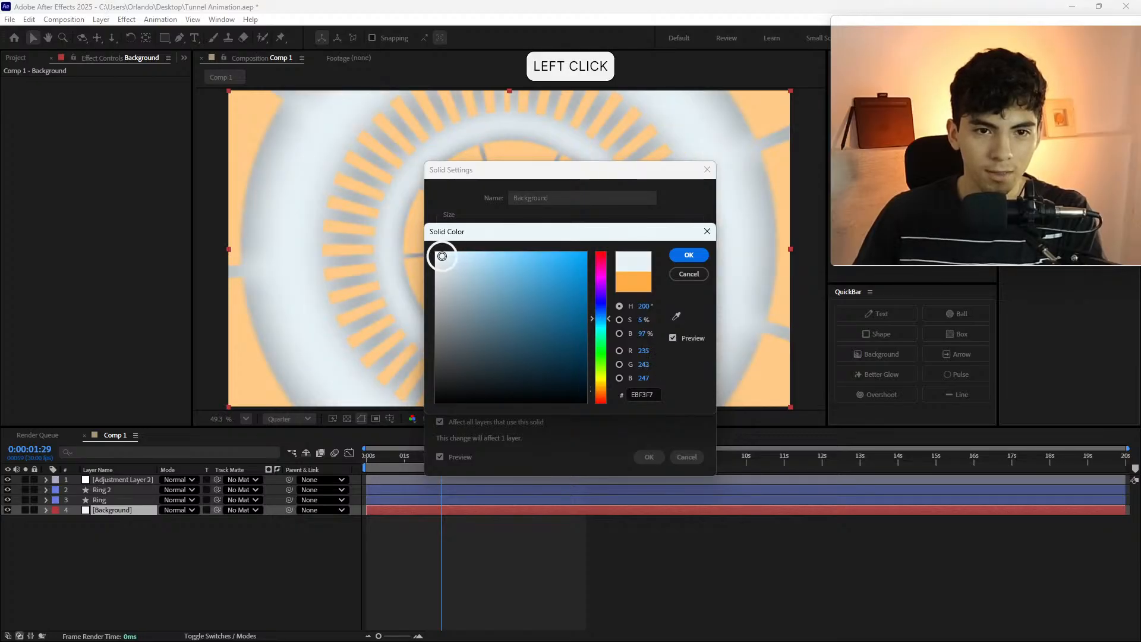
{"action": "left_click", "coordinate": [441, 256]}
{"action": "left_click_drag", "start_coordinate": [442, 256], "coordinate": [440, 253]}
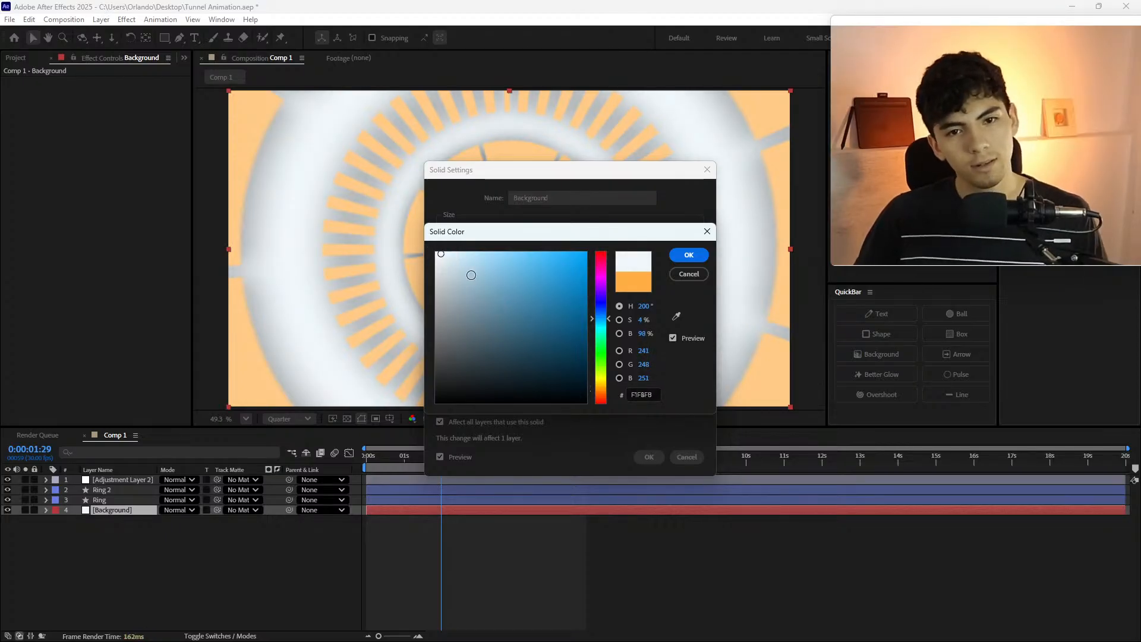
{"action": "left_click", "coordinate": [689, 262]}
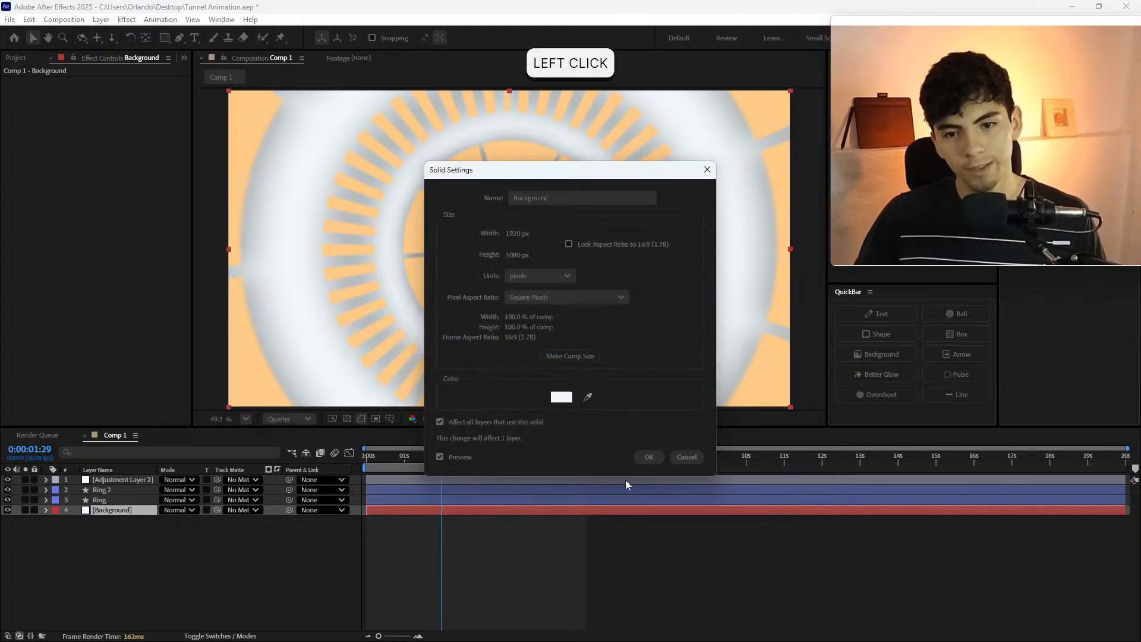
{"action": "left_click", "coordinate": [648, 457]}
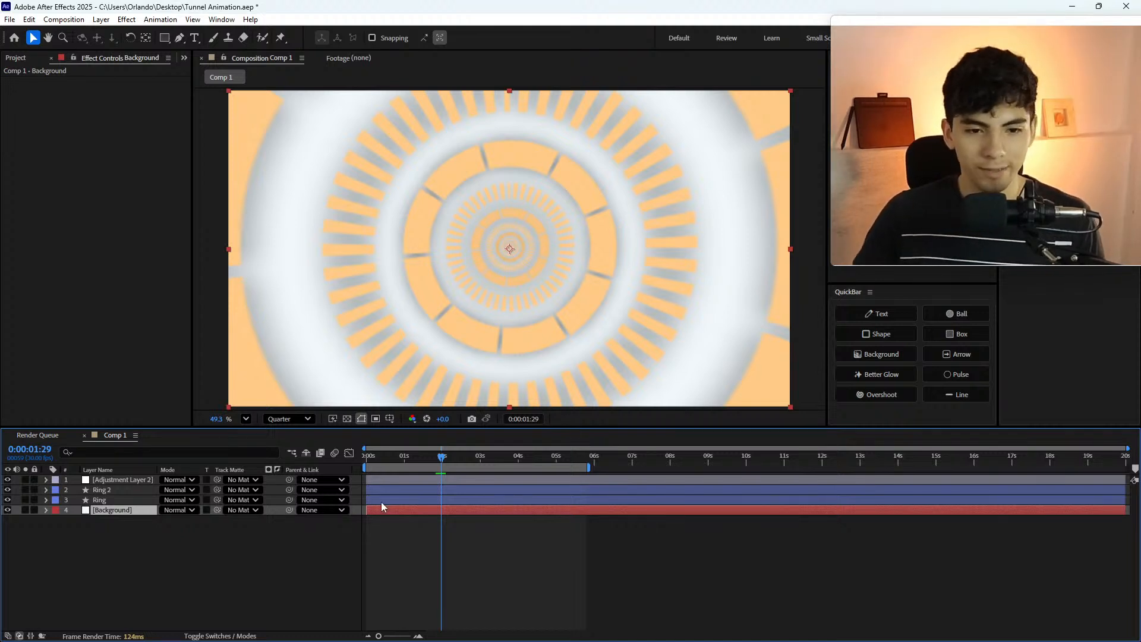
- Set the Ring 2 layer's stroke colour to cyan, 44EBFF, copying the hex code before applying it
{"action": "left_click", "coordinate": [401, 491]}
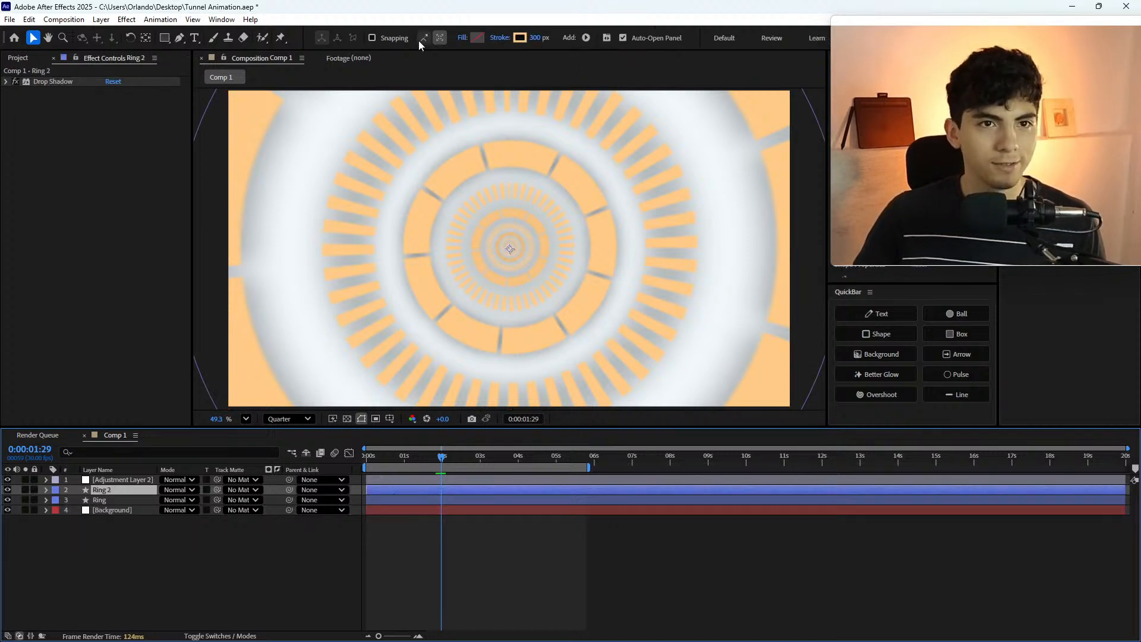
{"action": "key", "text": "g"}
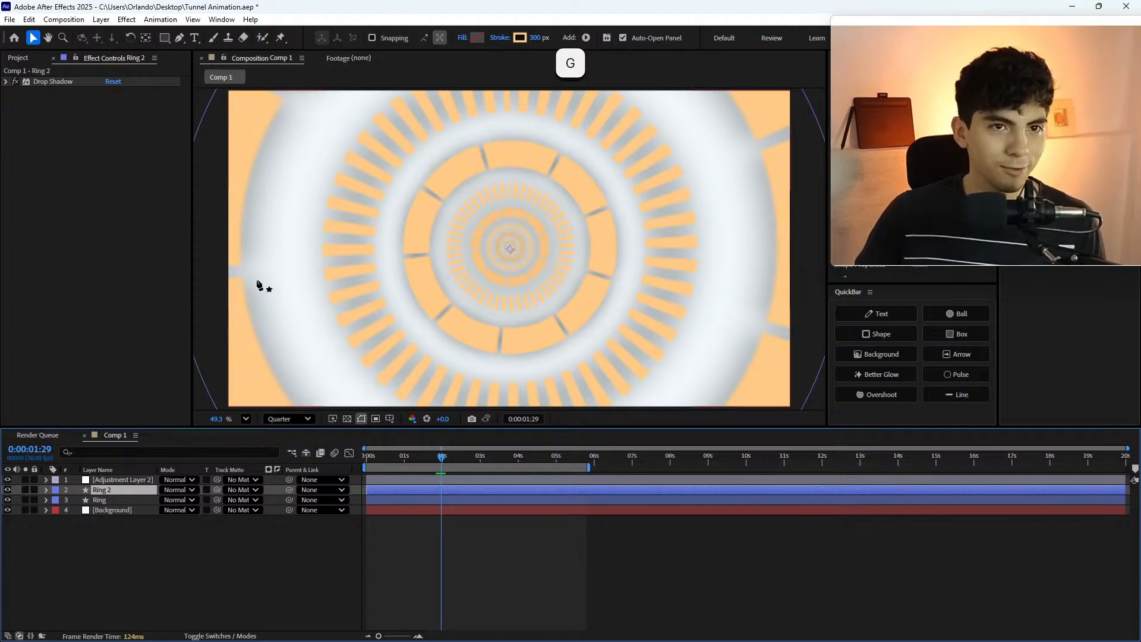
{"action": "left_click", "coordinate": [418, 38]}
{"action": "mouse_move", "coordinate": [570, 230]}
{"action": "left_mouse_down"}
{"action": "mouse_move", "coordinate": [736, 280]}
{"action": "mouse_move", "coordinate": [732, 308]}
{"action": "left_mouse_up"}
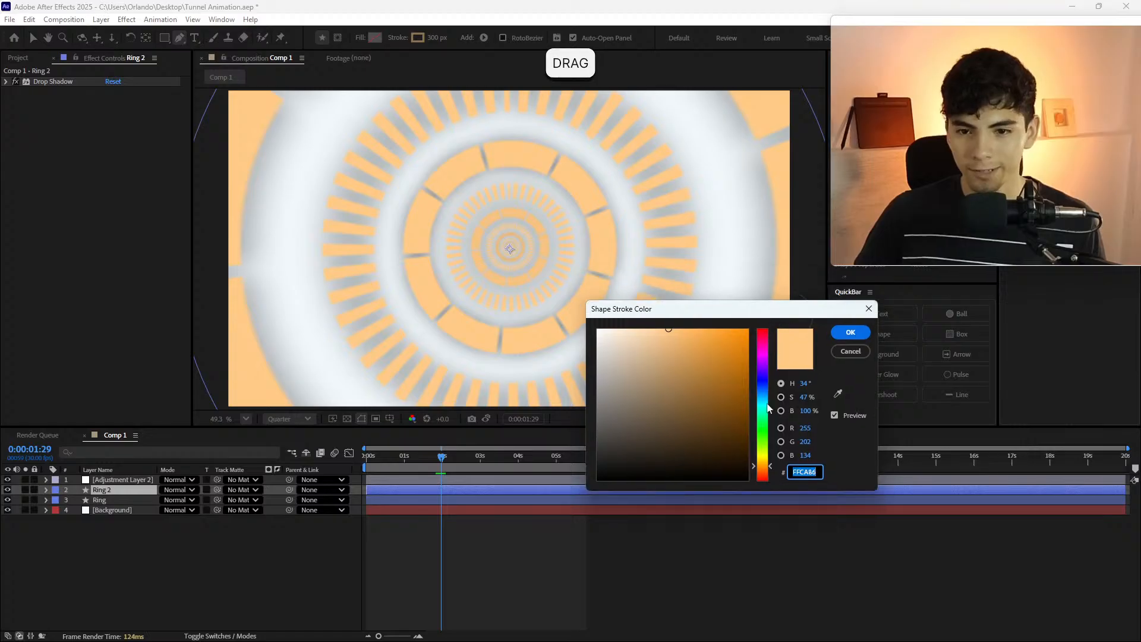
{"action": "left_click", "coordinate": [762, 407]}
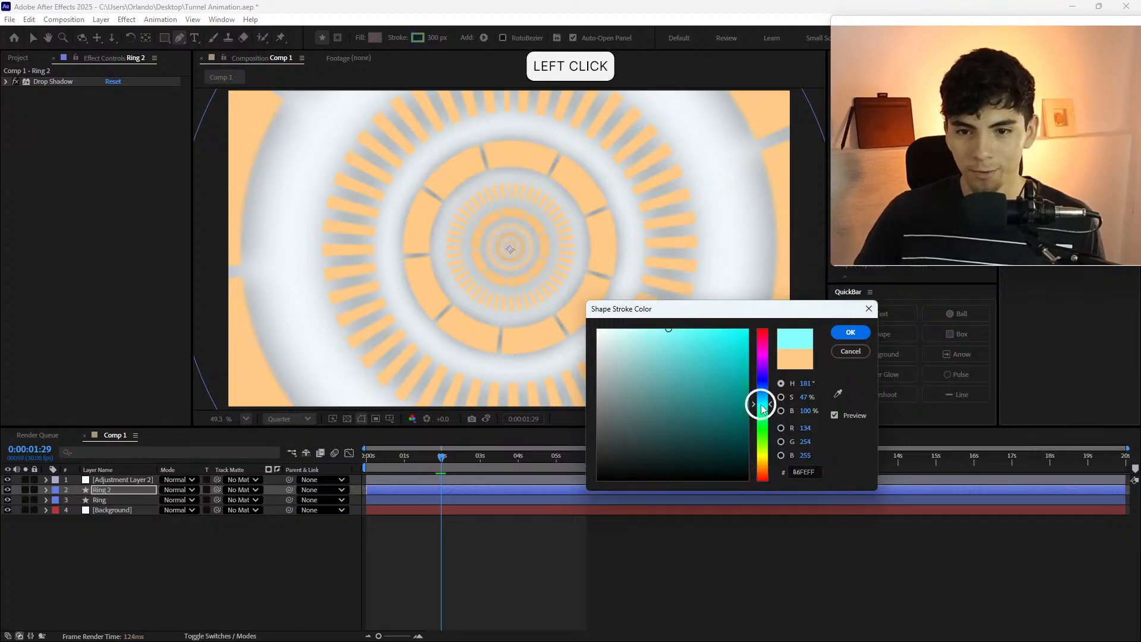
{"action": "left_click", "coordinate": [707, 329]}
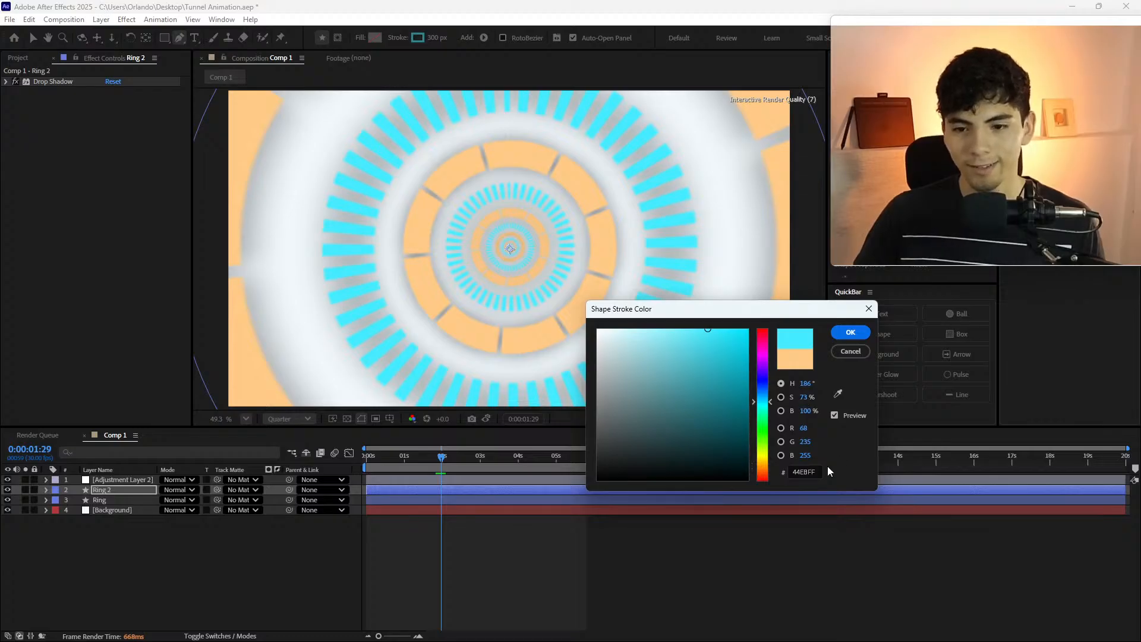
{"action": "left_click", "coordinate": [803, 471]}
{"action": "key", "text": "ctrl+a"}
{"action": "key", "text": "ctrl+c"}
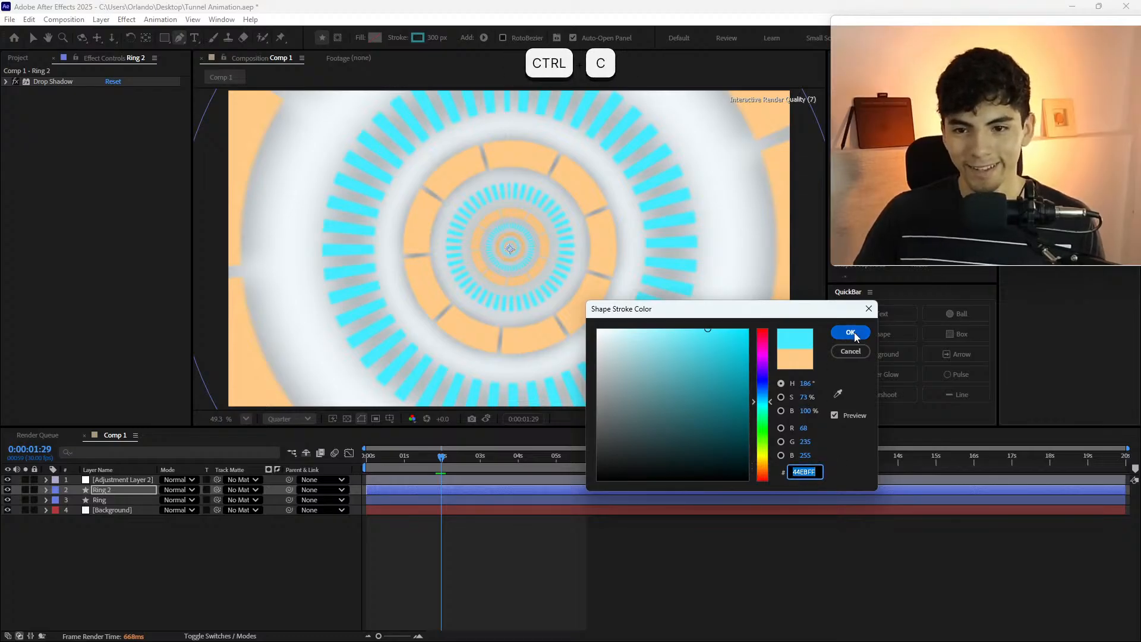
{"action": "left_click", "coordinate": [850, 332]}
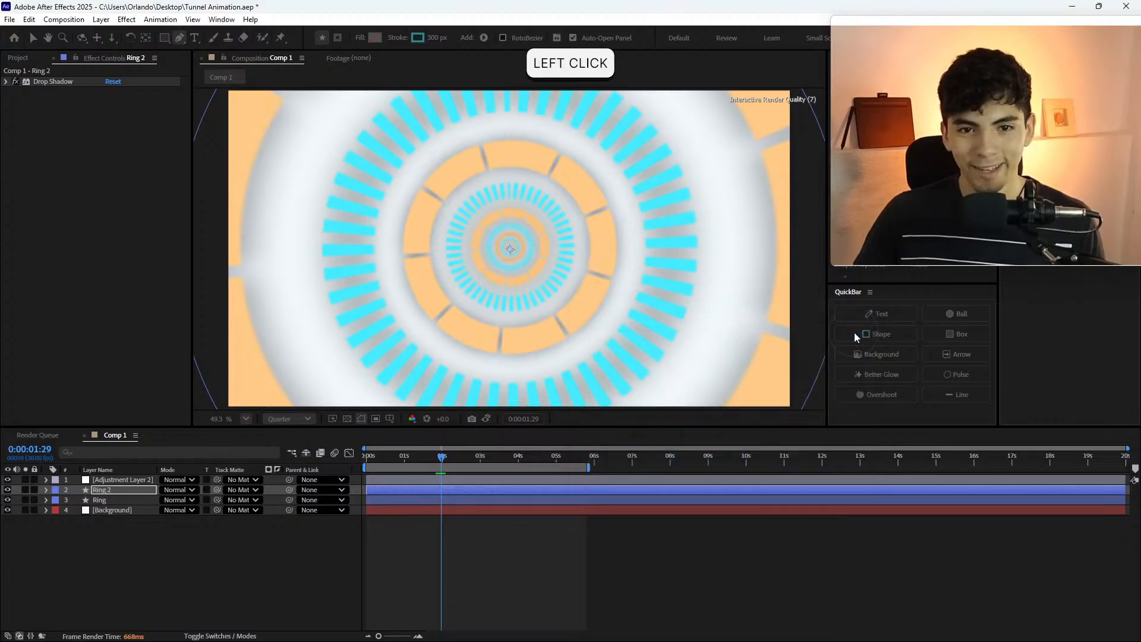
- Give the Ring layer's stroke the same cyan, 44EBFF, and deselect the layer
{"action": "left_click", "coordinate": [102, 500]}
{"action": "left_click", "coordinate": [417, 37]}
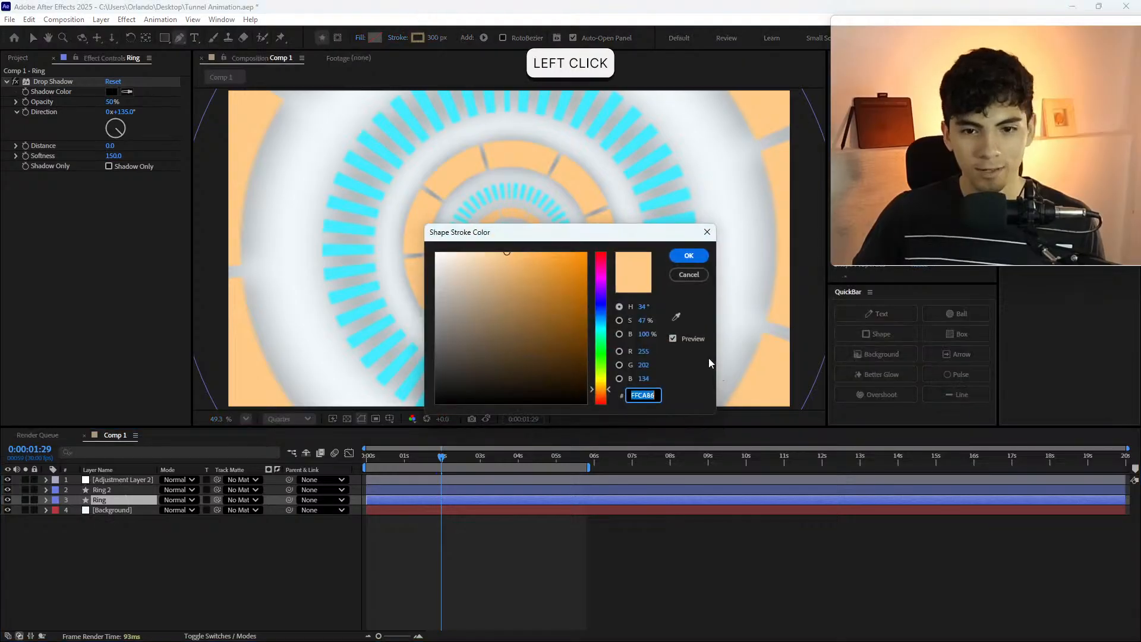
{"action": "key", "text": "ctrl+v"}
{"action": "left_click", "coordinate": [687, 256]}
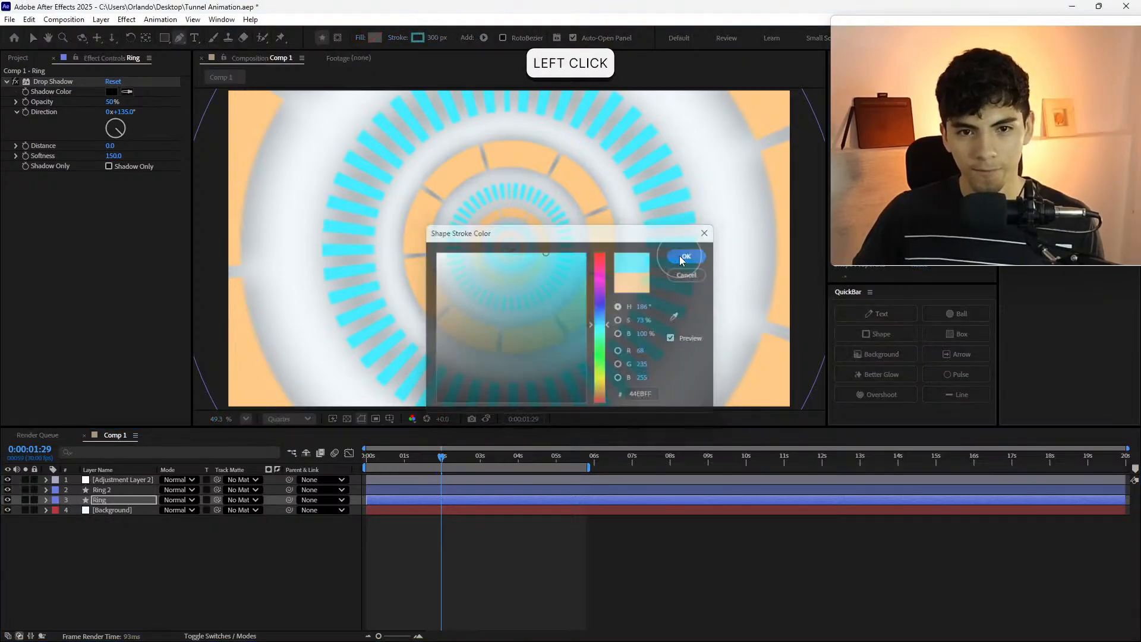
{"action": "left_click", "coordinate": [709, 573]}
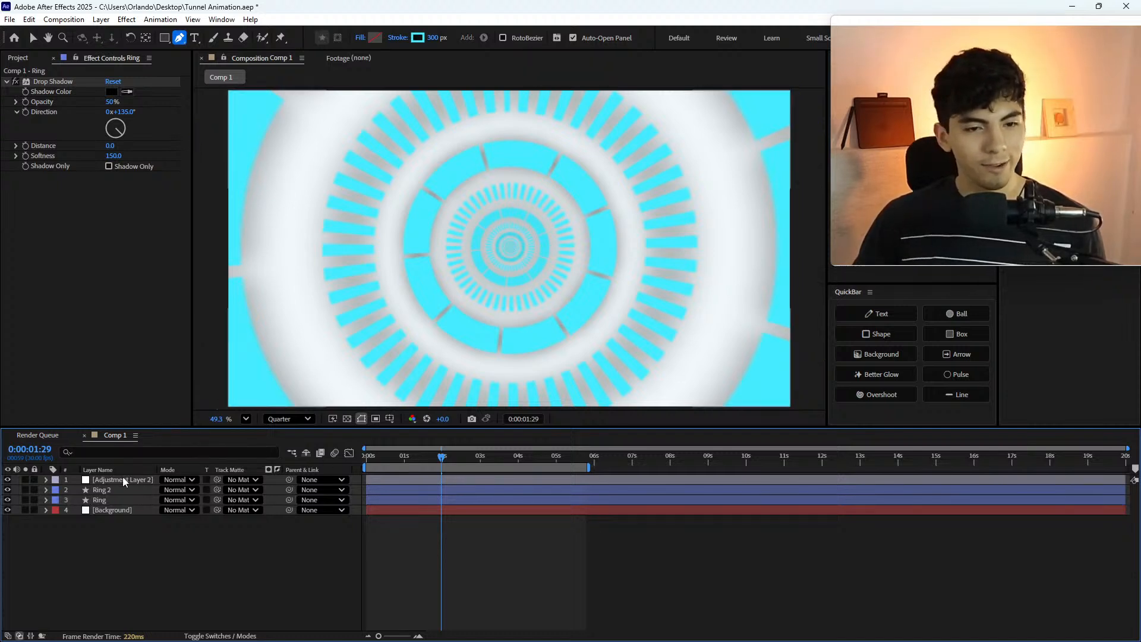
- Add the standard Glow effect to the Ring 2 layer
{"action": "left_click", "coordinate": [111, 500]}
{"action": "left_click", "coordinate": [108, 489]}
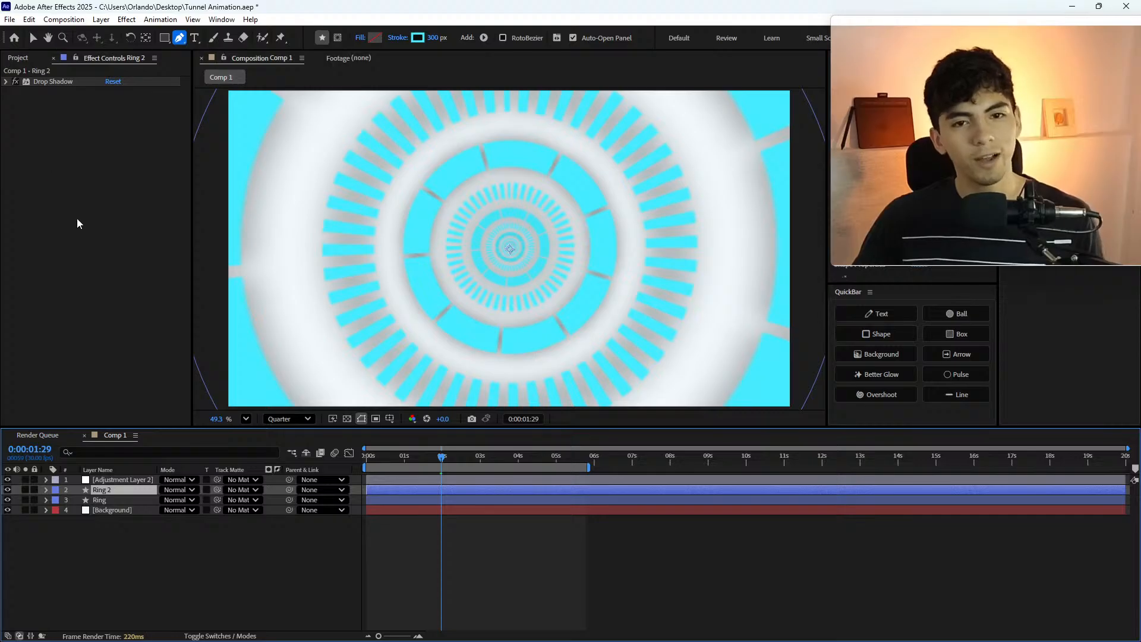
{"action": "key", "text": "ctrl+space"}
{"action": "type", "text": "wglow"}
{"action": "key", "text": "Return"}
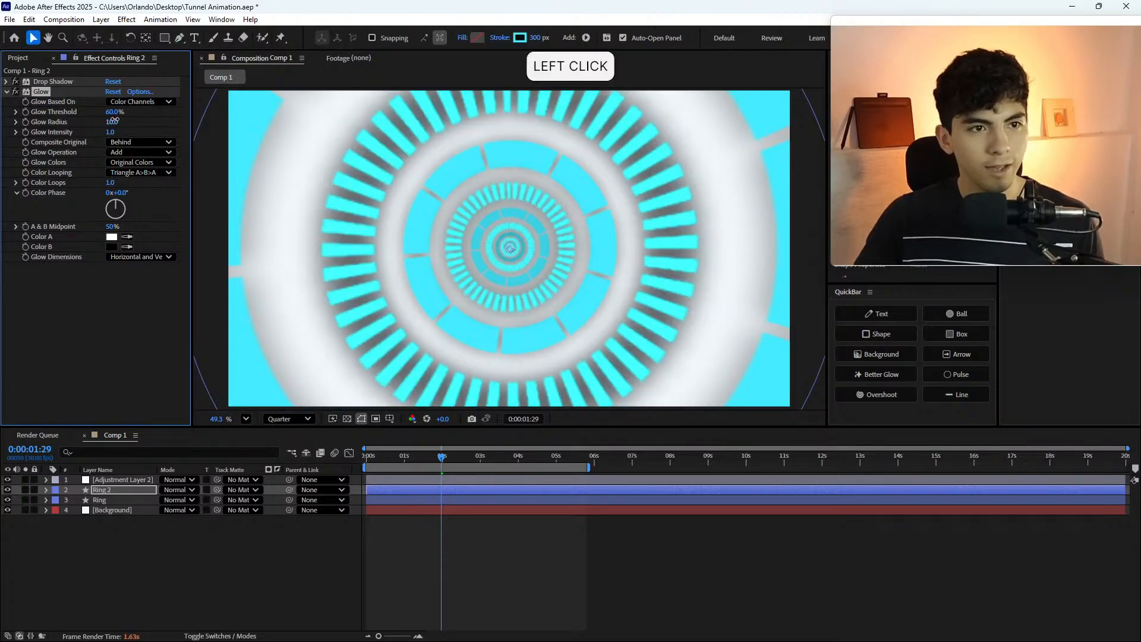
- Try a Glow Radius of 20 on Ring 2, and raise it to 200
{"action": "left_click", "coordinate": [116, 122]}
{"action": "key", "text": "BackSpace"}
{"action": "type", "text": "20"}
{"action": "key", "text": "Return"}
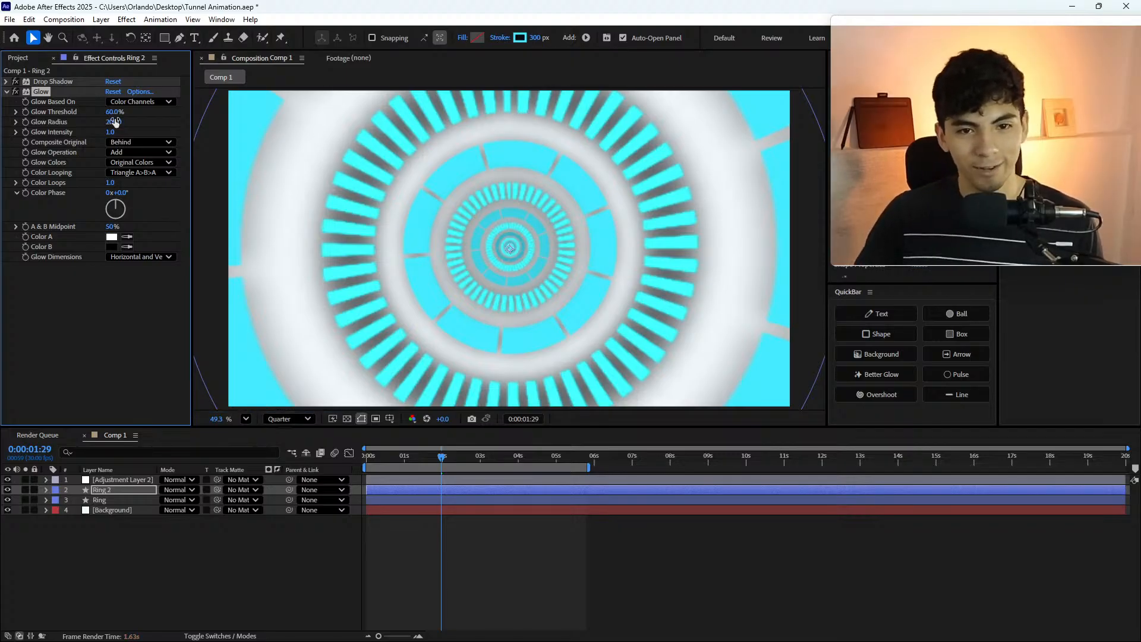
{"action": "left_click", "coordinate": [115, 121]}
{"action": "type", "text": "200"}
{"action": "key", "text": "Return"}
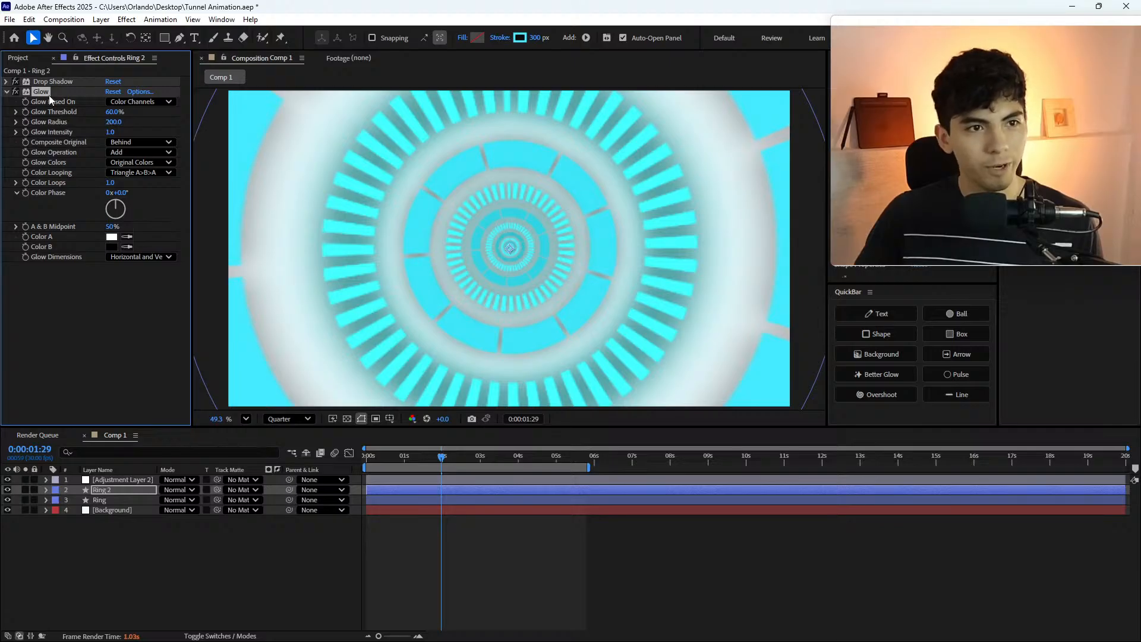
- Compare Ring 2 with its Glow off and on, and with its Drop Shadow off and on
{"action": "left_click", "coordinate": [15, 92]}
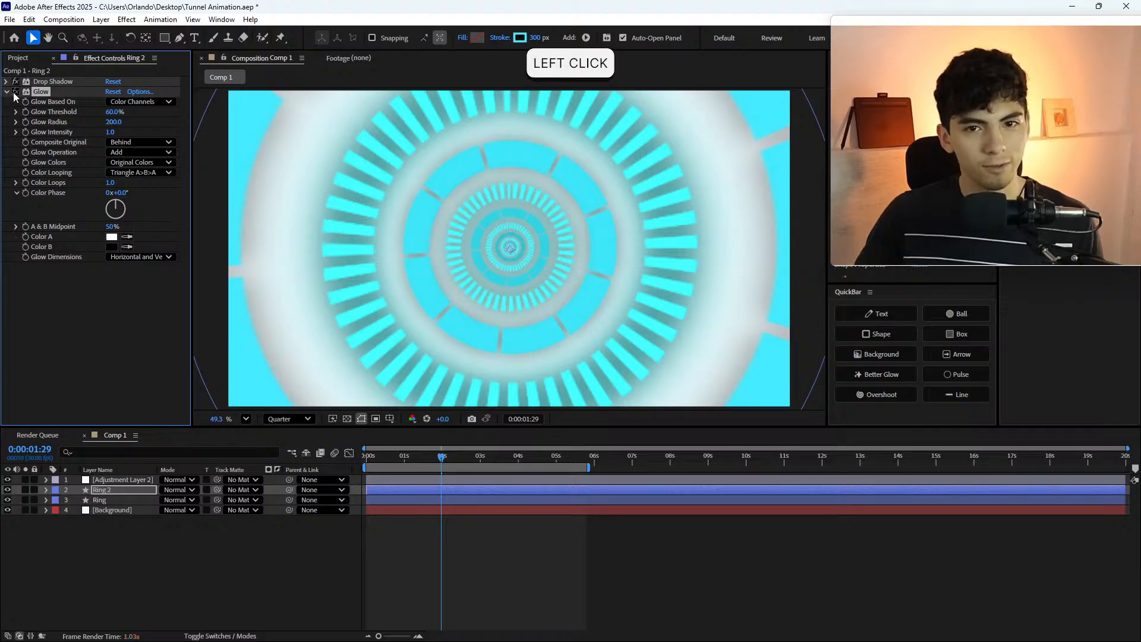
{"action": "left_click", "coordinate": [15, 92]}
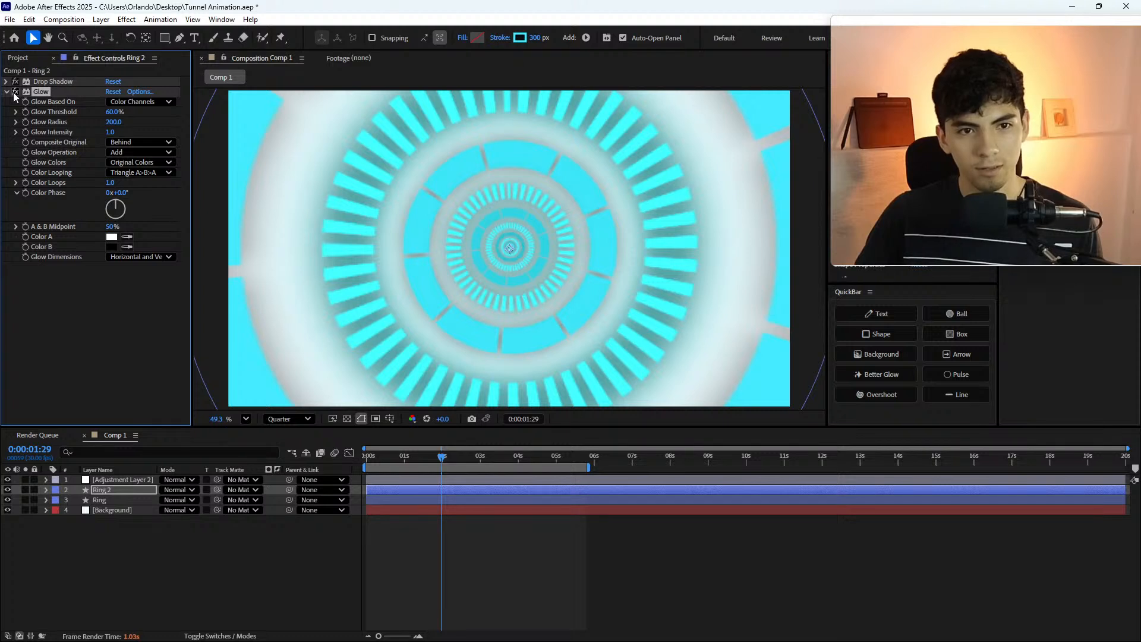
{"action": "left_click", "coordinate": [16, 82]}
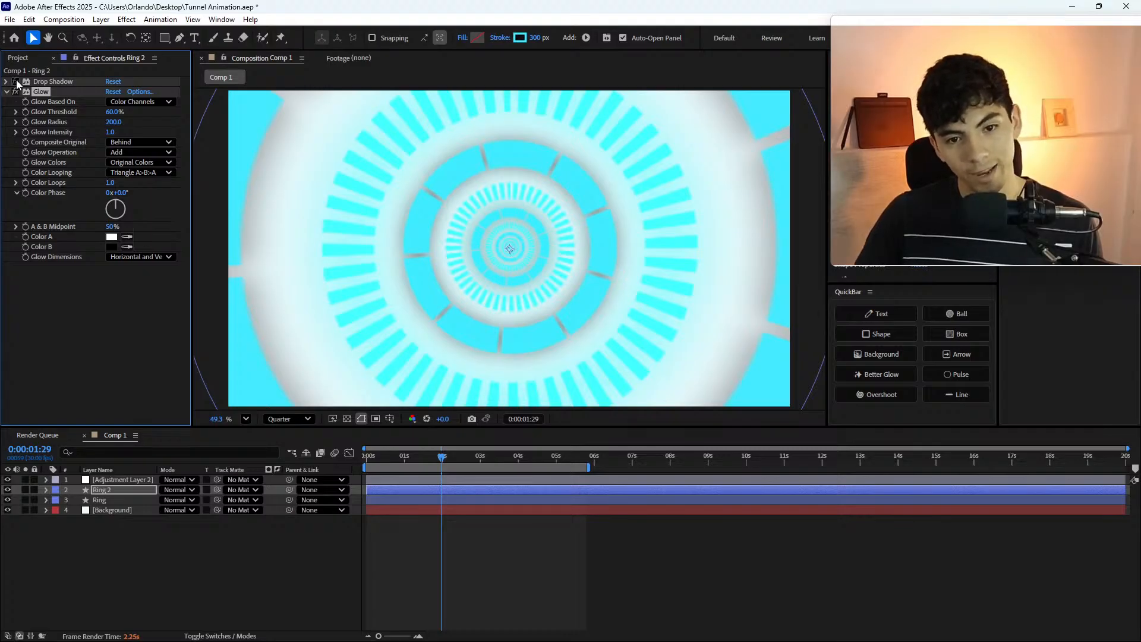
{"action": "left_click", "coordinate": [16, 82]}
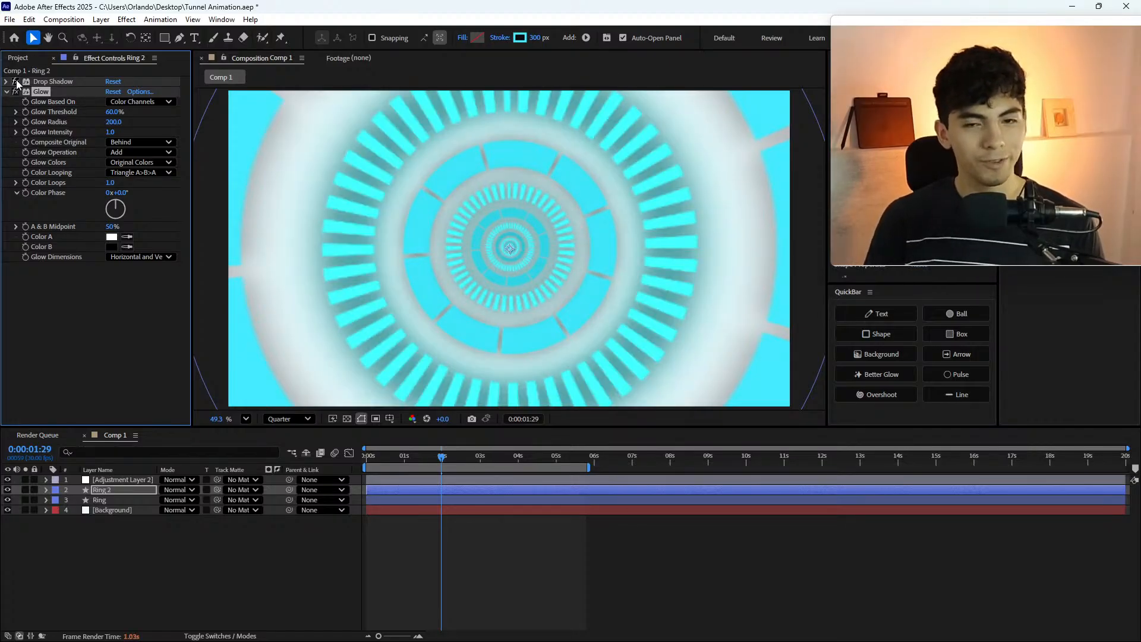
- Delete both the Drop Shadow and Glow effects from the Ring 2 layer
{"action": "left_click", "coordinate": [59, 83], "text": "shift"}
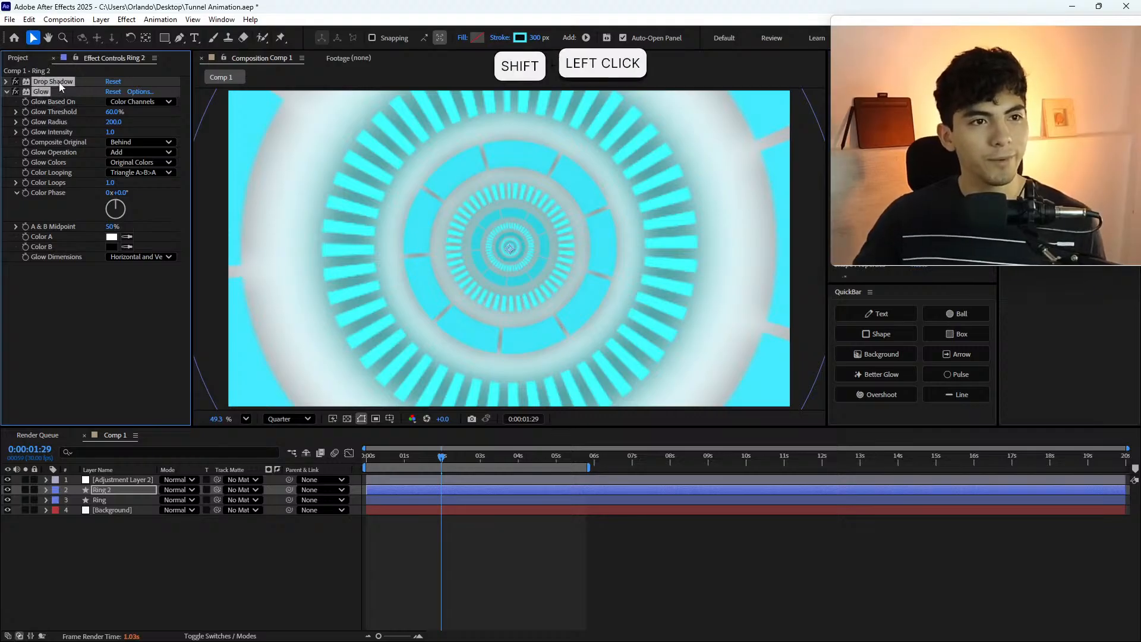
{"action": "key", "text": "Delete"}
{"action": "left_click", "coordinate": [58, 150]}
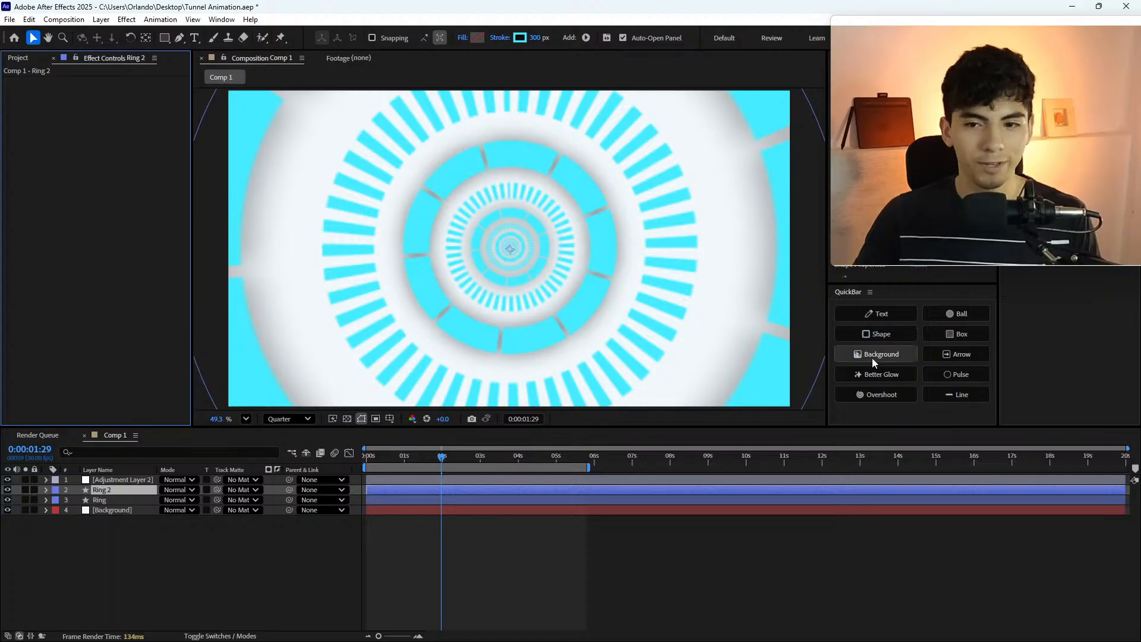
- Apply the Better Glow preset to the Ring 2 layer, collapsing its individual glows and expanding only the main Better Glow controls
{"action": "left_click", "coordinate": [122, 492]}
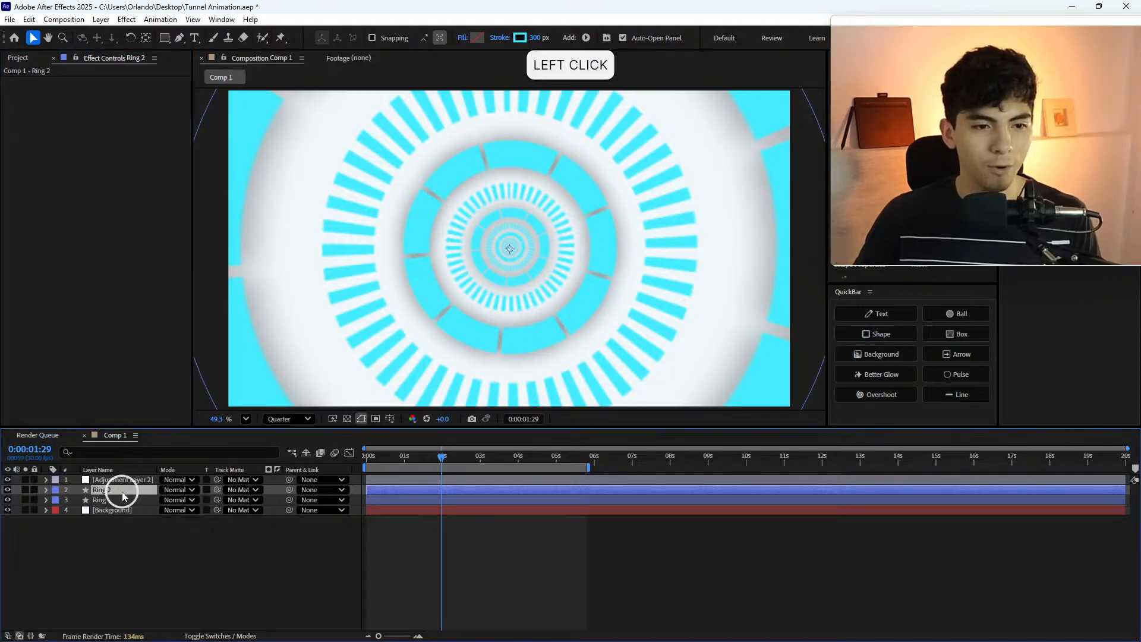
{"action": "left_click", "coordinate": [885, 376]}
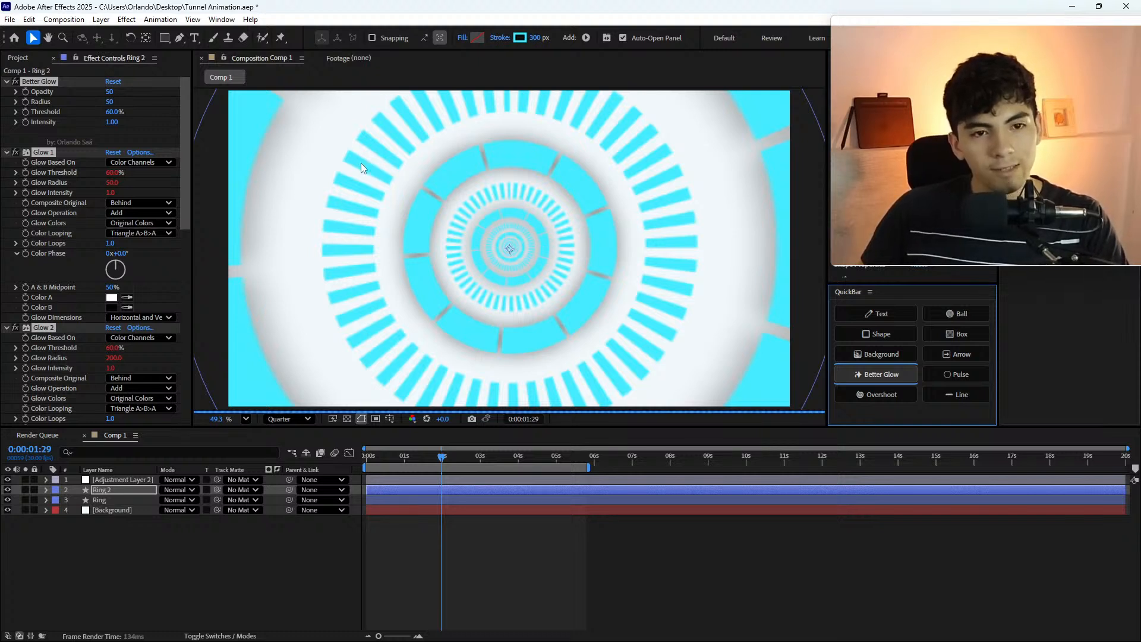
{"action": "left_click", "coordinate": [8, 153]}
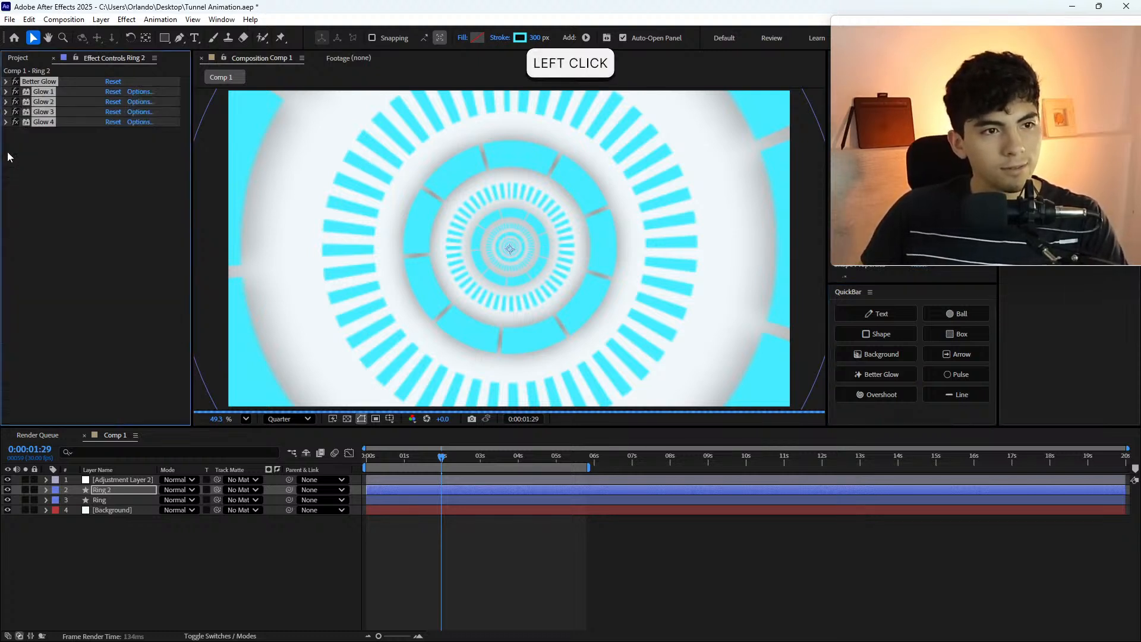
{"action": "left_click", "coordinate": [6, 81]}
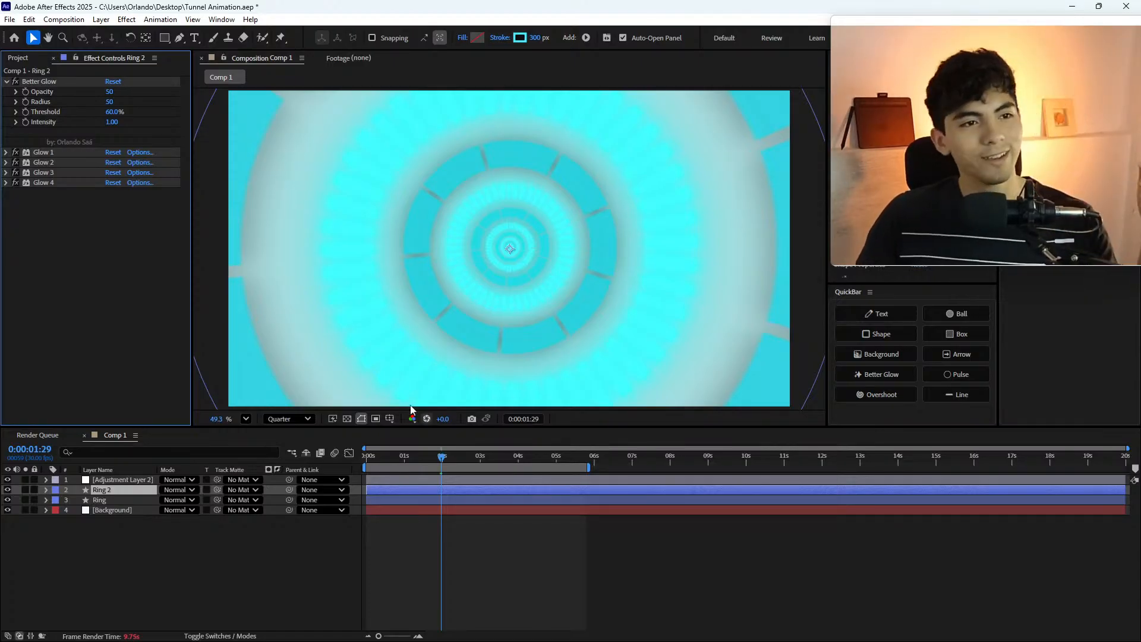
- Set the Better Glow Opacity on Ring 2 to 35 and check the glowing rings up close
{"action": "left_click", "coordinate": [109, 93]}
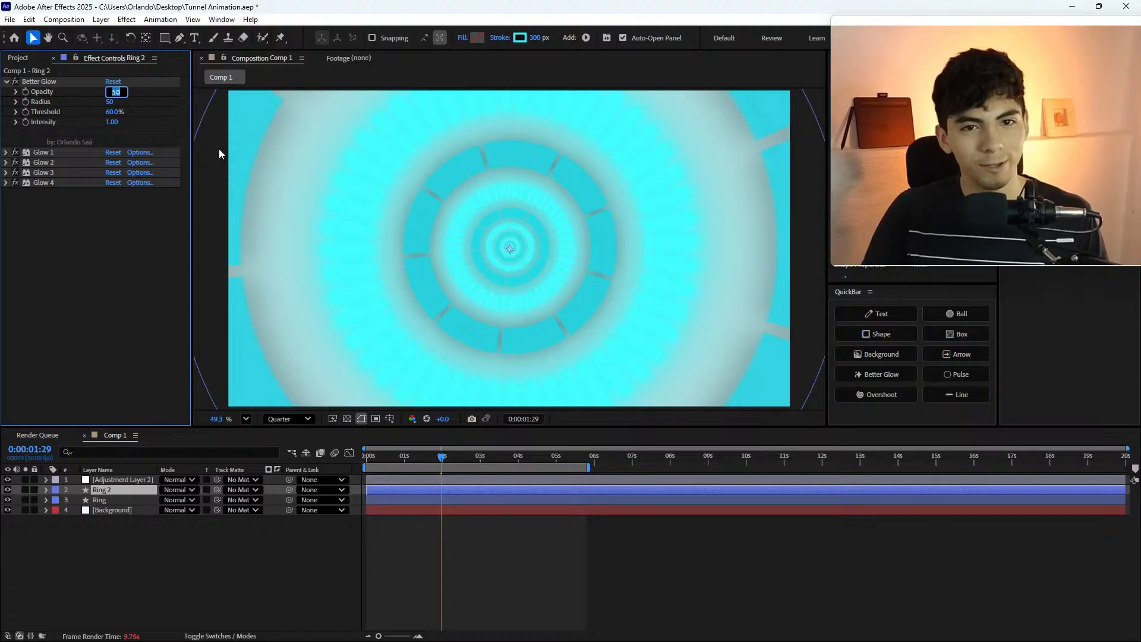
{"action": "type", "text": "35"}
{"action": "key", "text": "Return"}
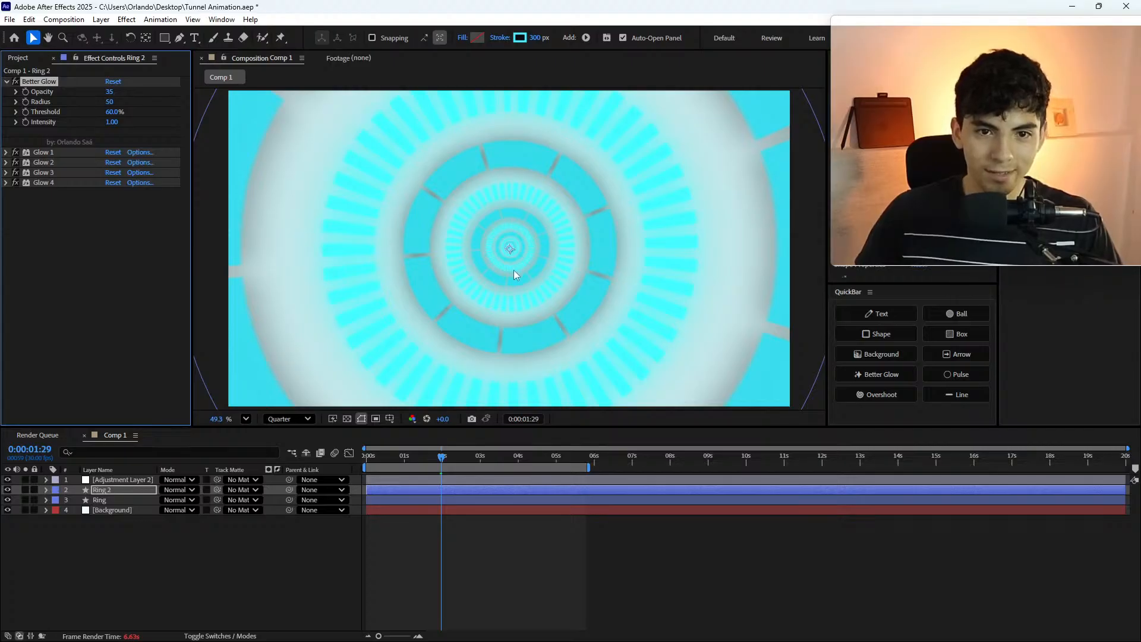
{"action": "scroll", "coordinate": [527, 295], "scroll_direction": "up", "scroll_amount": 5}
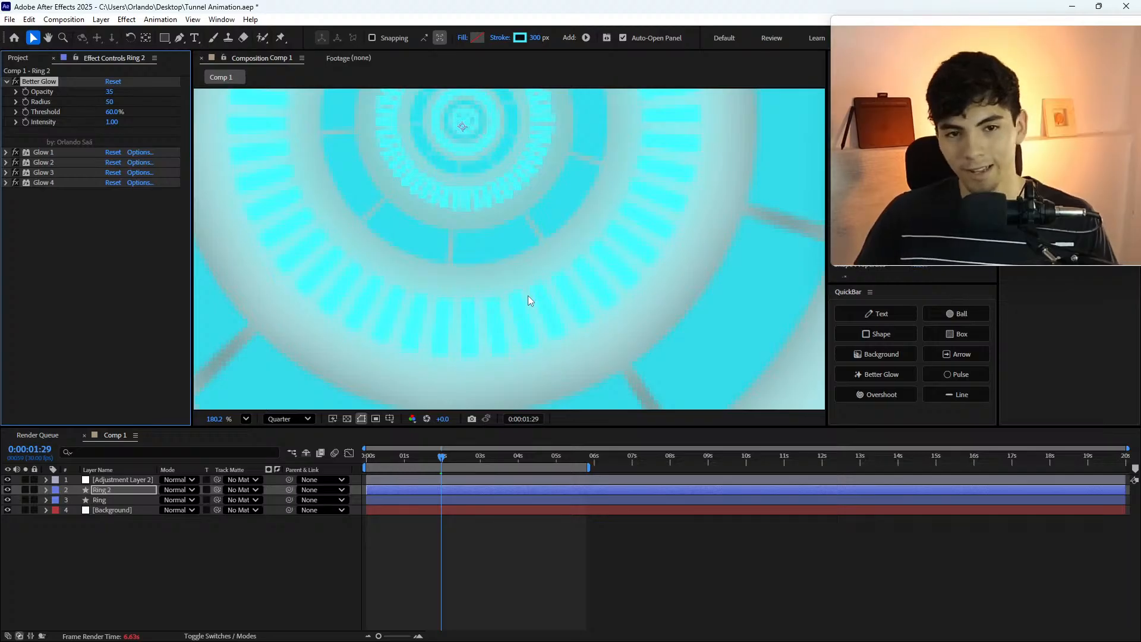
{"action": "scroll", "coordinate": [519, 212], "scroll_direction": "down", "scroll_amount": 6}
{"action": "left_click_drag", "start_coordinate": [489, 173], "coordinate": [491, 262]}
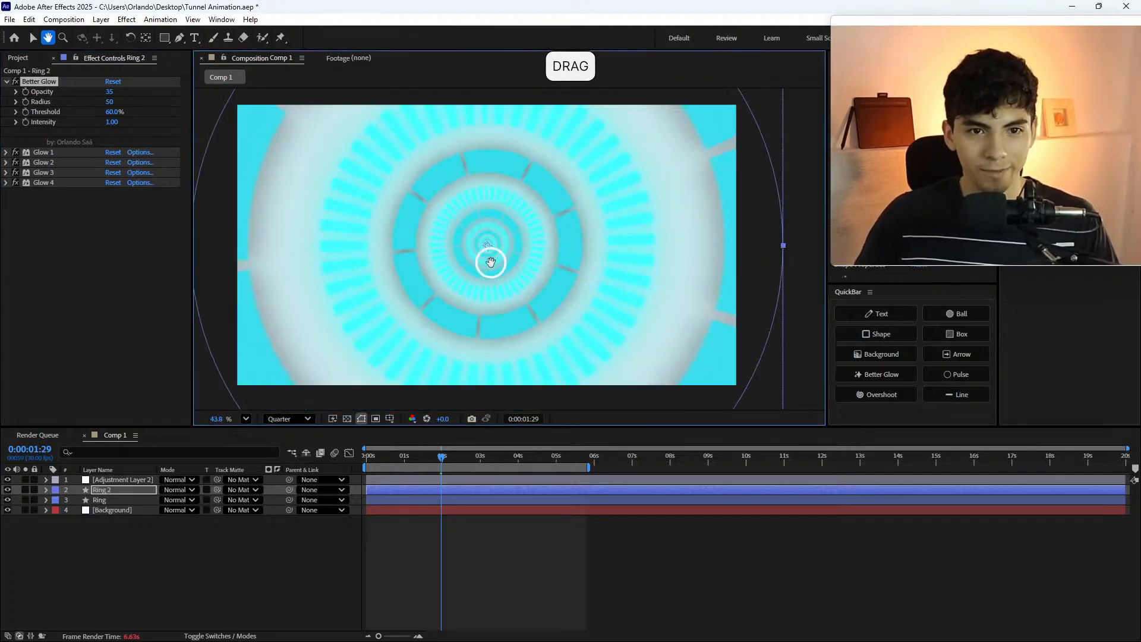
{"action": "scroll", "coordinate": [491, 262], "scroll_direction": "up", "scroll_amount": 1}
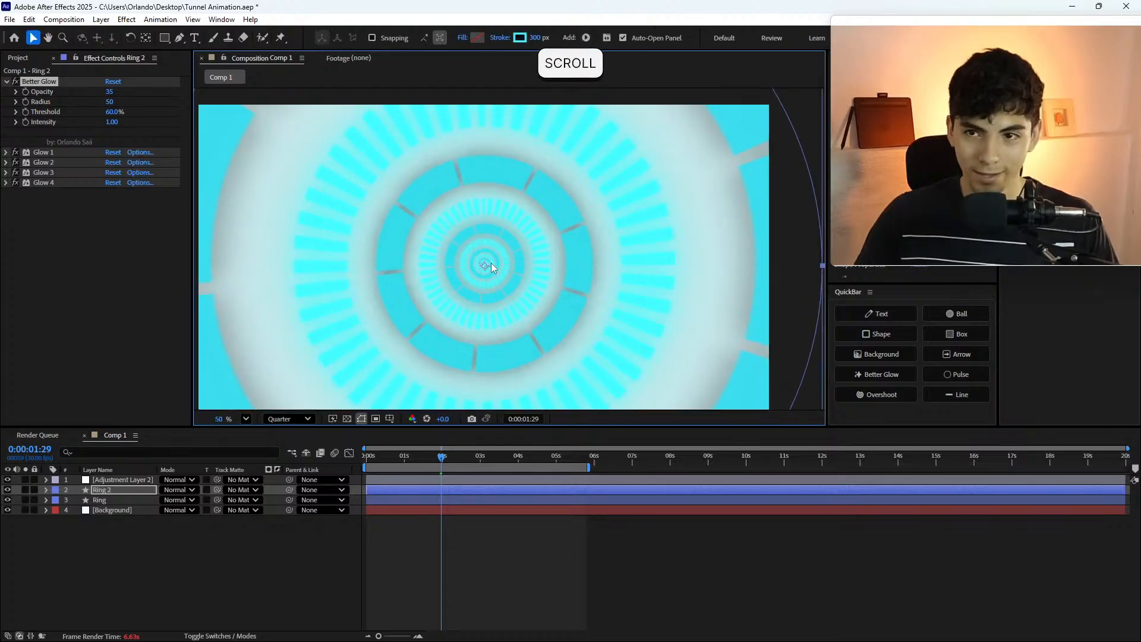
- Add a Drop Shadow effect to the Ring 2 layer, below the glow effects
{"action": "key", "text": "ctrl+space"}
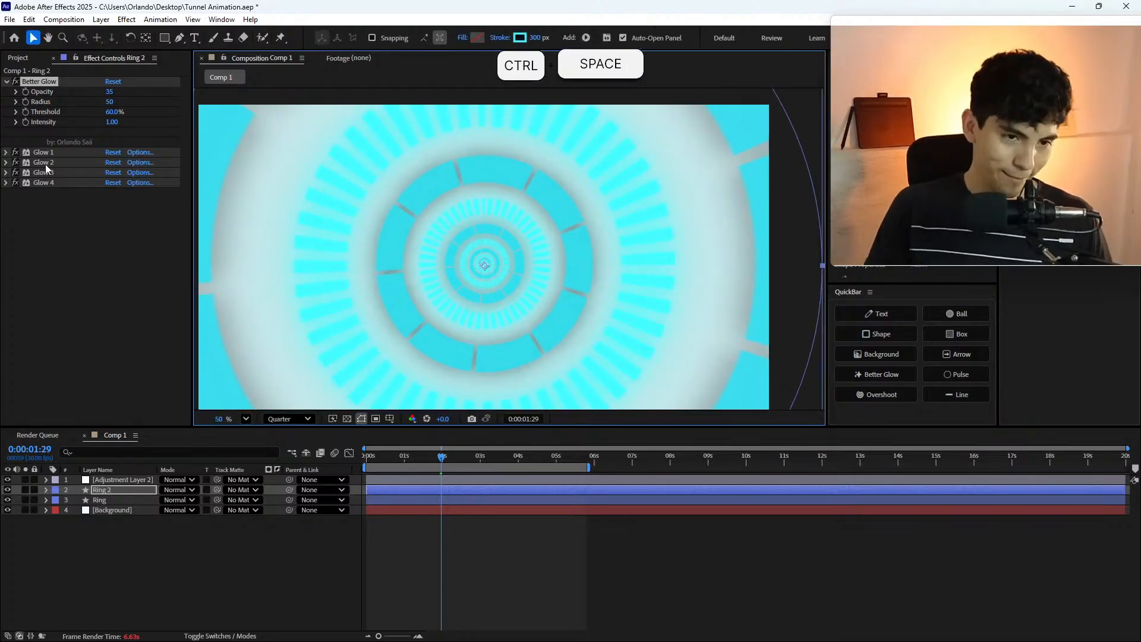
{"action": "left_click", "coordinate": [109, 492]}
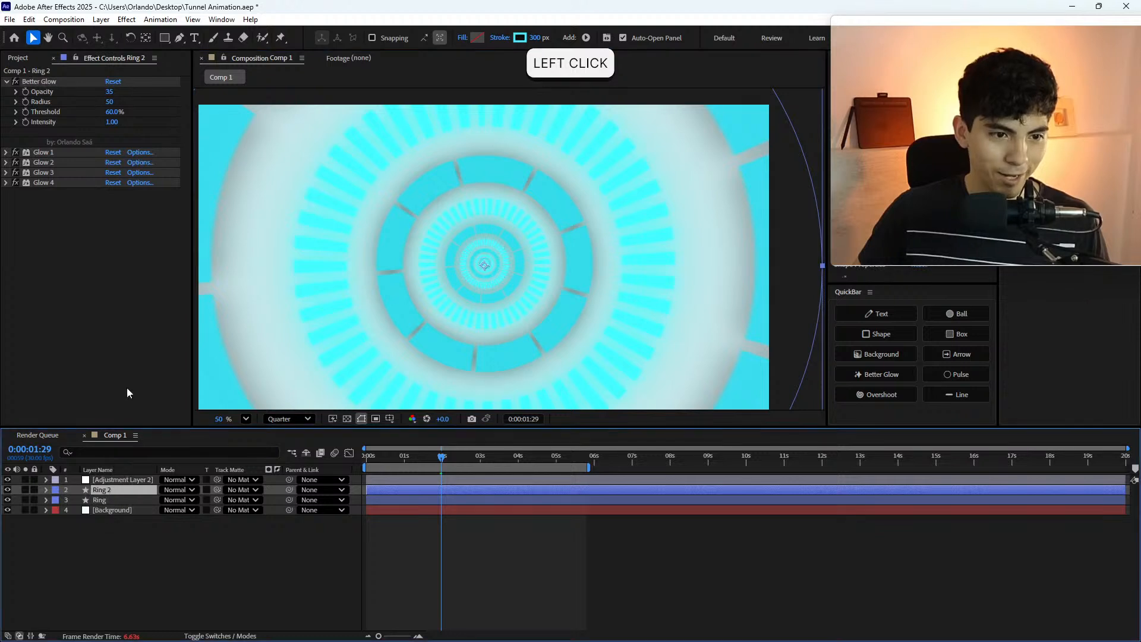
{"action": "key", "text": "ctrl+space"}
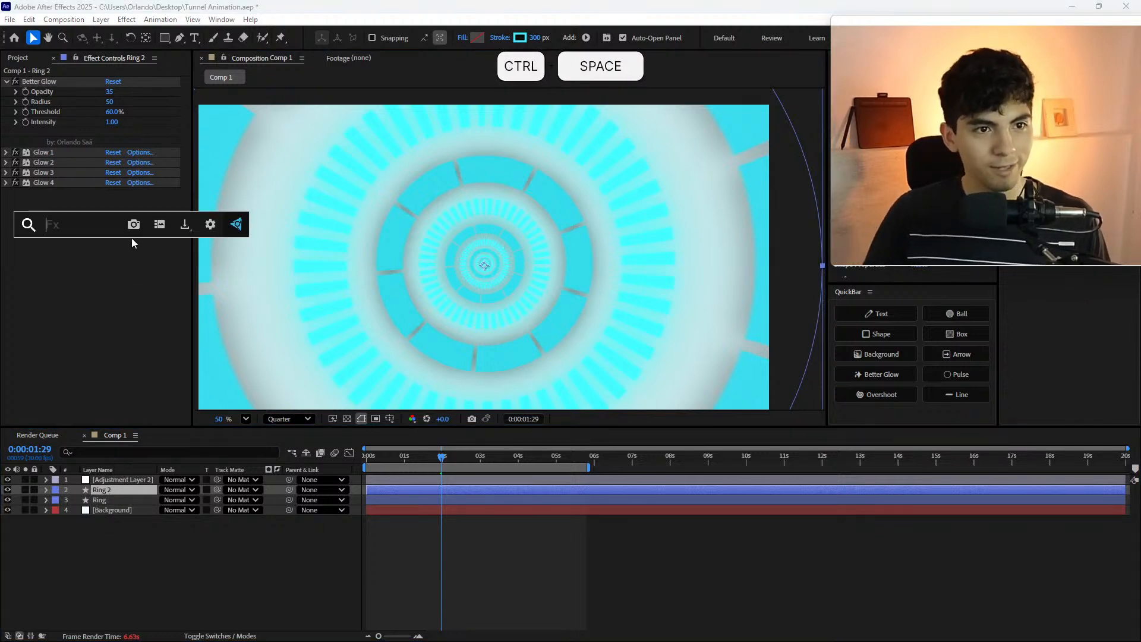
{"action": "type", "text": "dr"}
{"action": "key", "text": "Return"}
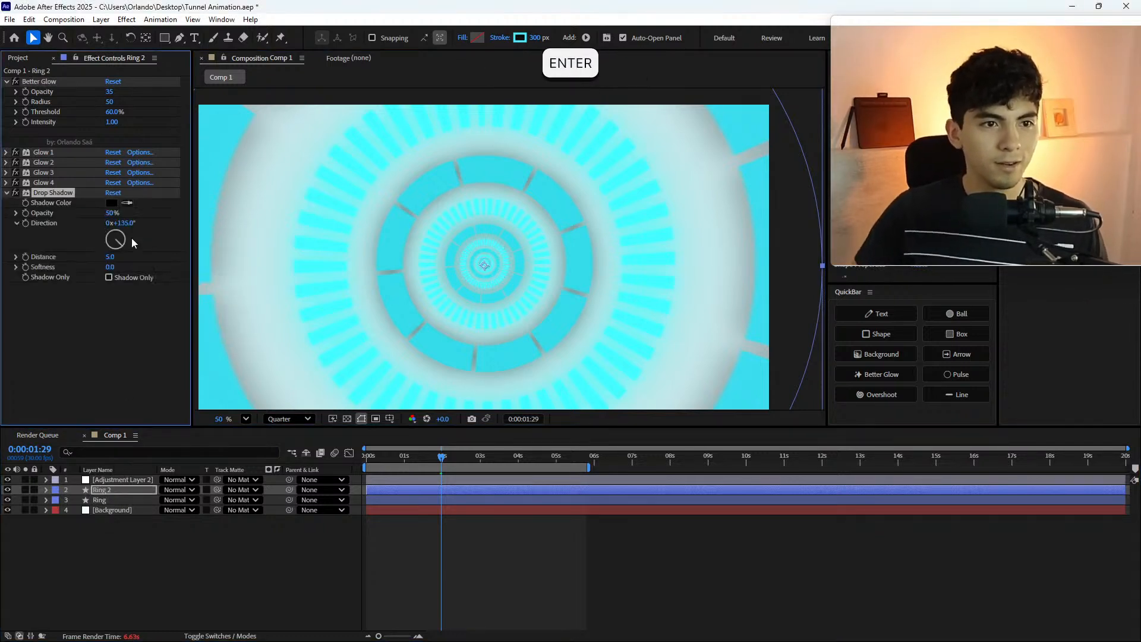
{"action": "key", "text": "backslash"}
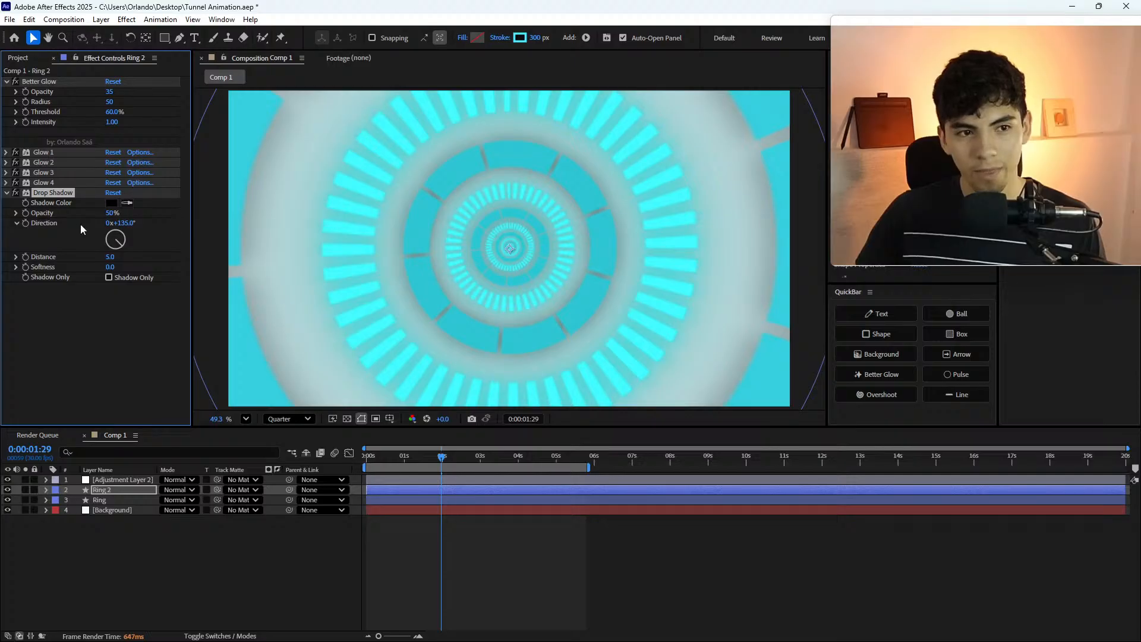
- Set the Drop Shadow Distance on Ring 2 to 0
{"action": "left_click", "coordinate": [111, 257]}
{"action": "type", "text": "0"}
{"action": "key", "text": "Return"}
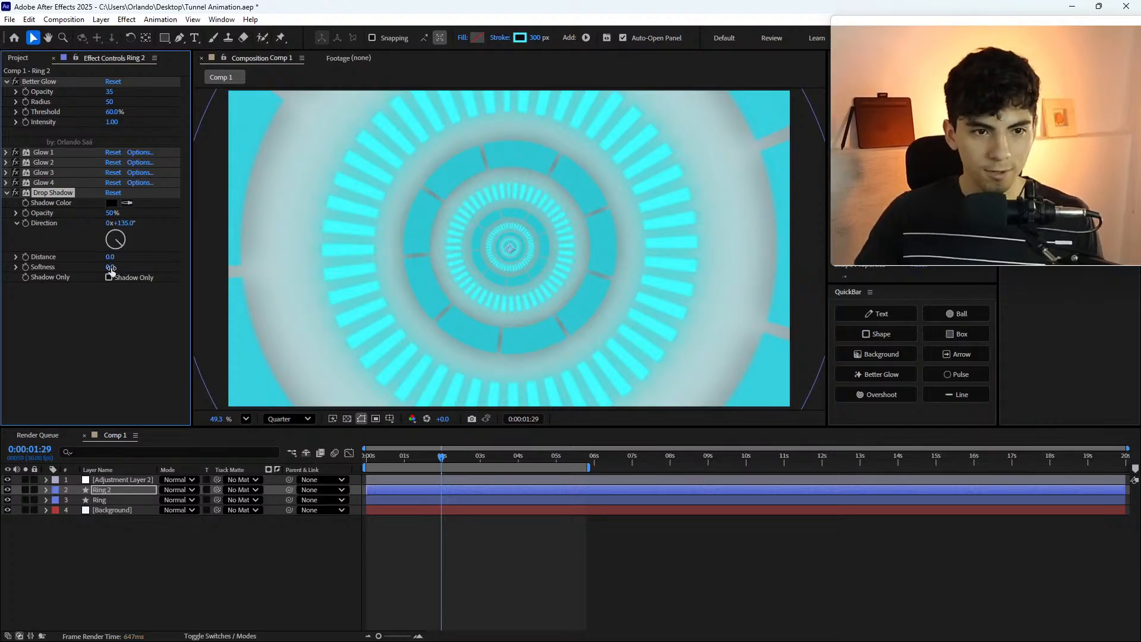
- Set the Drop Shadow Softness on Ring 2 to 50, raise it to 150, and check the shadow around the rings
{"action": "left_click", "coordinate": [111, 267]}
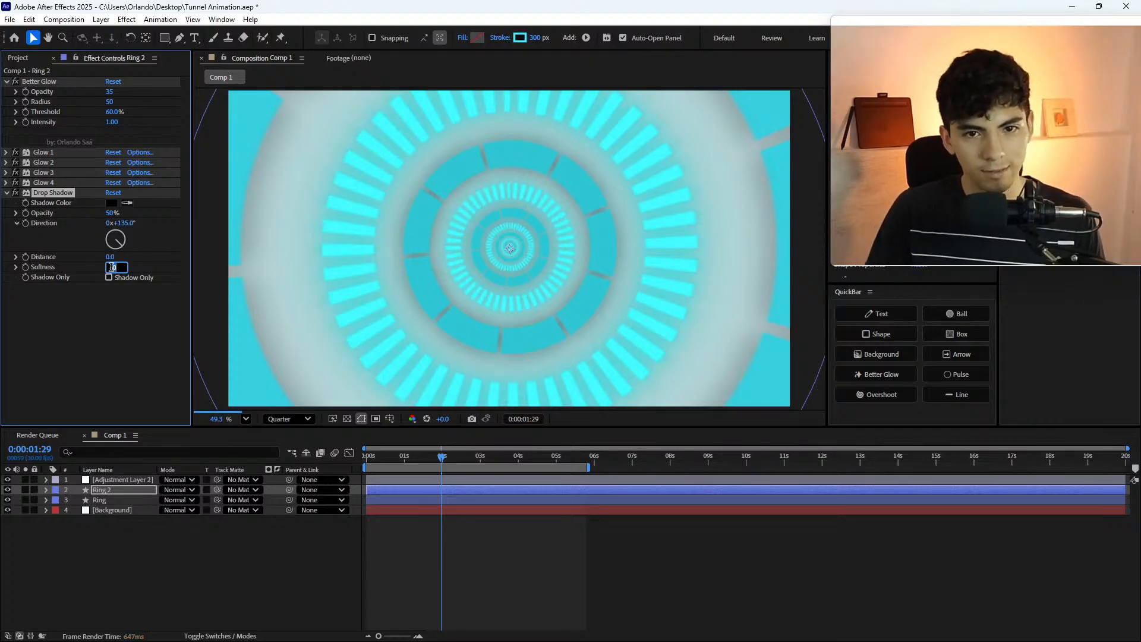
{"action": "type", "text": "5"}
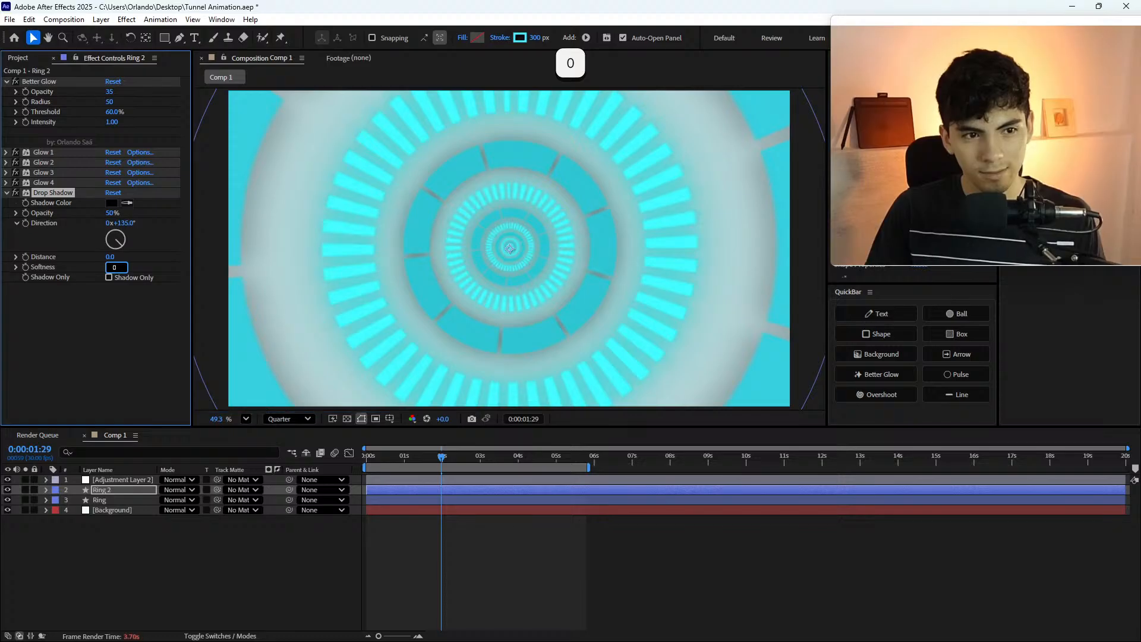
{"action": "type", "text": "0"}
{"action": "key", "text": "Return"}
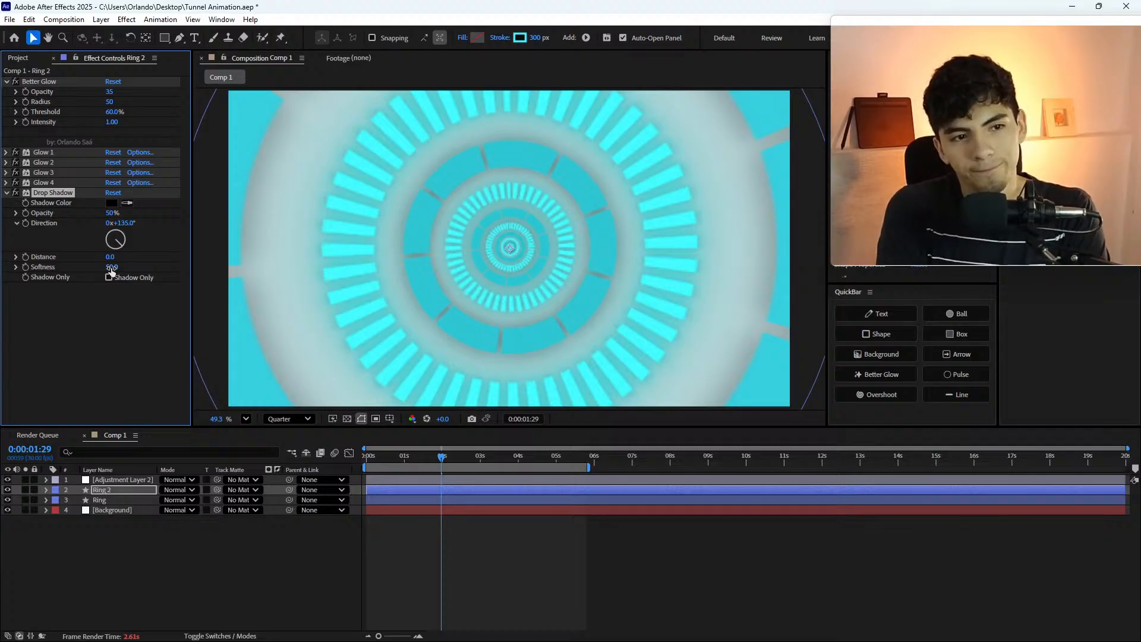
{"action": "left_click", "coordinate": [111, 268]}
{"action": "type", "text": "150"}
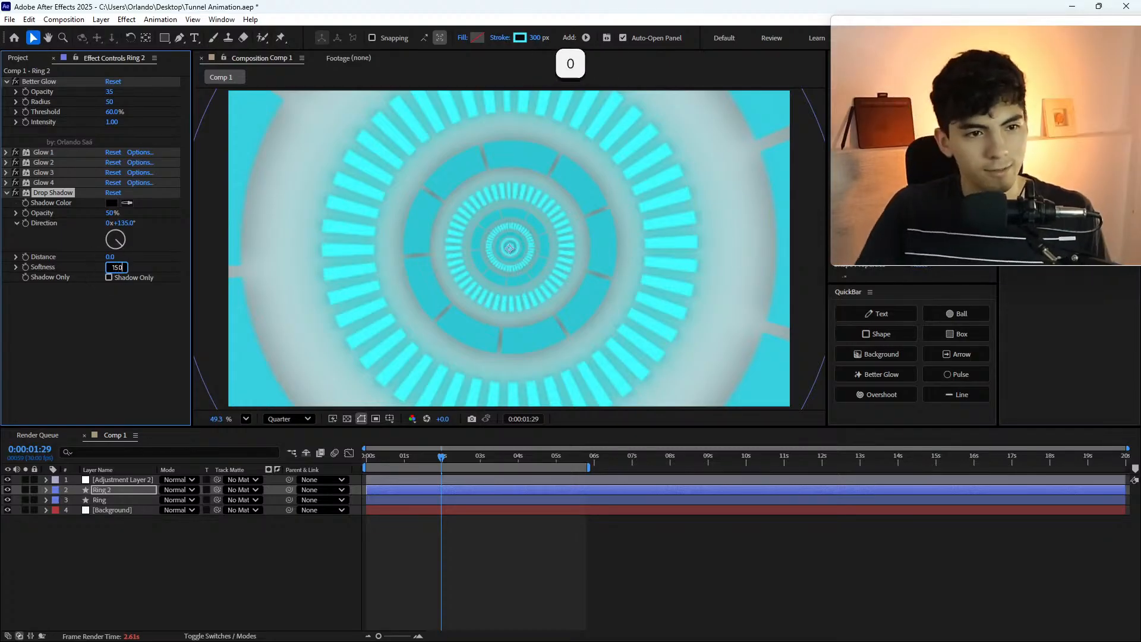
{"action": "key", "text": "Return"}
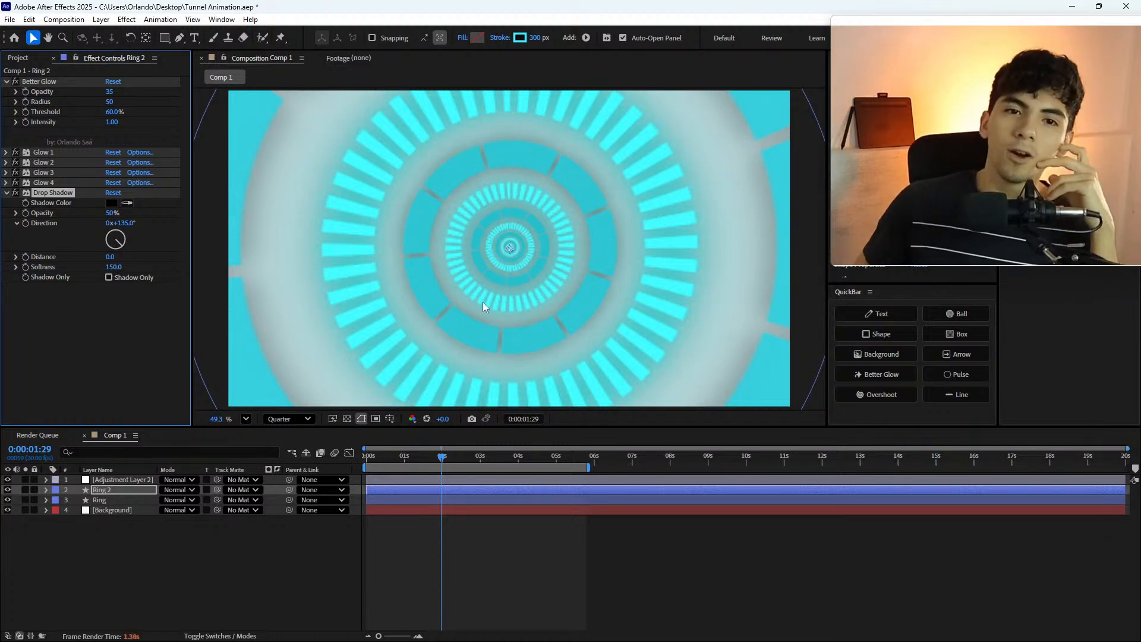
{"action": "scroll", "coordinate": [502, 288], "scroll_direction": "down", "scroll_amount": 3}
{"action": "scroll", "coordinate": [502, 290], "scroll_direction": "up", "scroll_amount": 1}
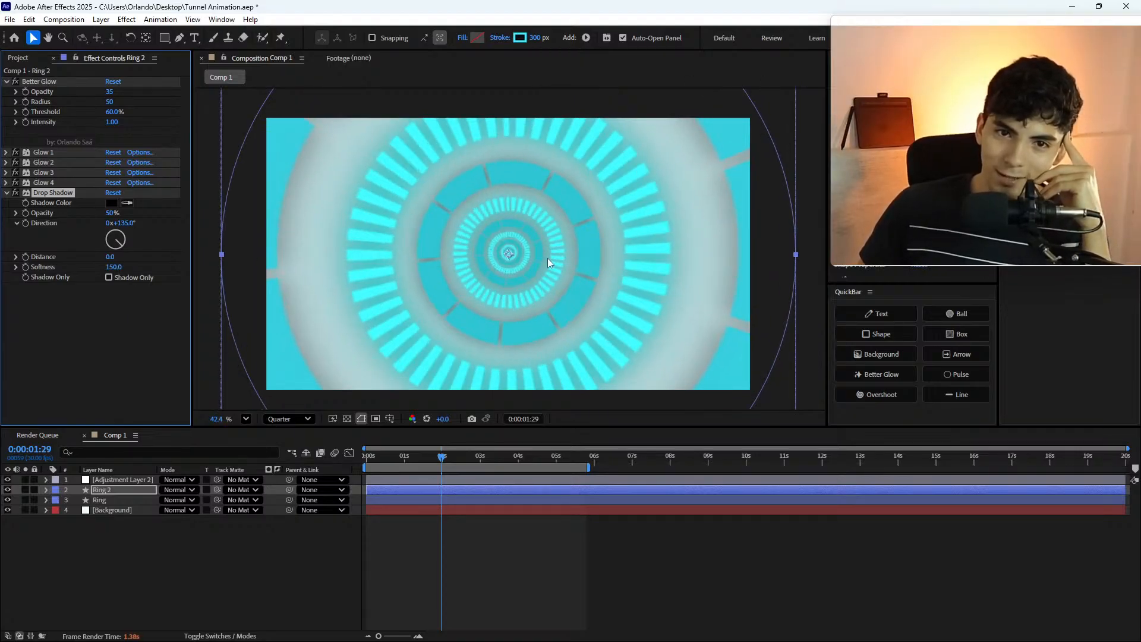
{"action": "scroll", "coordinate": [547, 258], "scroll_direction": "up", "scroll_amount": 2}
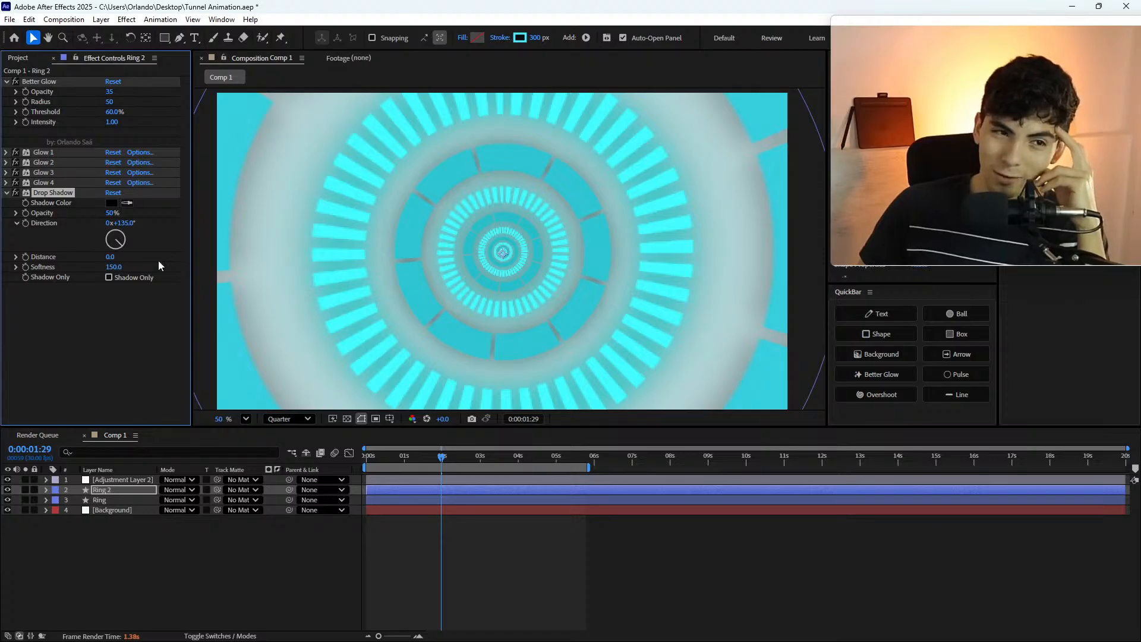
- Toggle Ring 2's Drop Shadow for comparison, and try it above Better Glow before returning it below Glow 4
{"action": "left_click", "coordinate": [15, 194]}
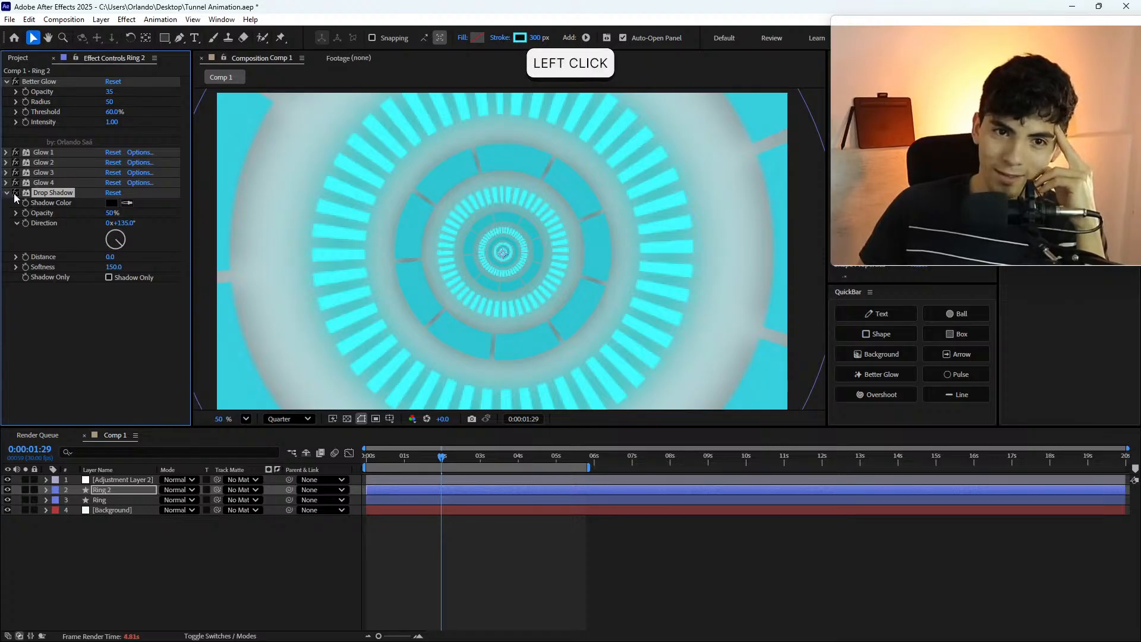
{"action": "left_click", "coordinate": [15, 193]}
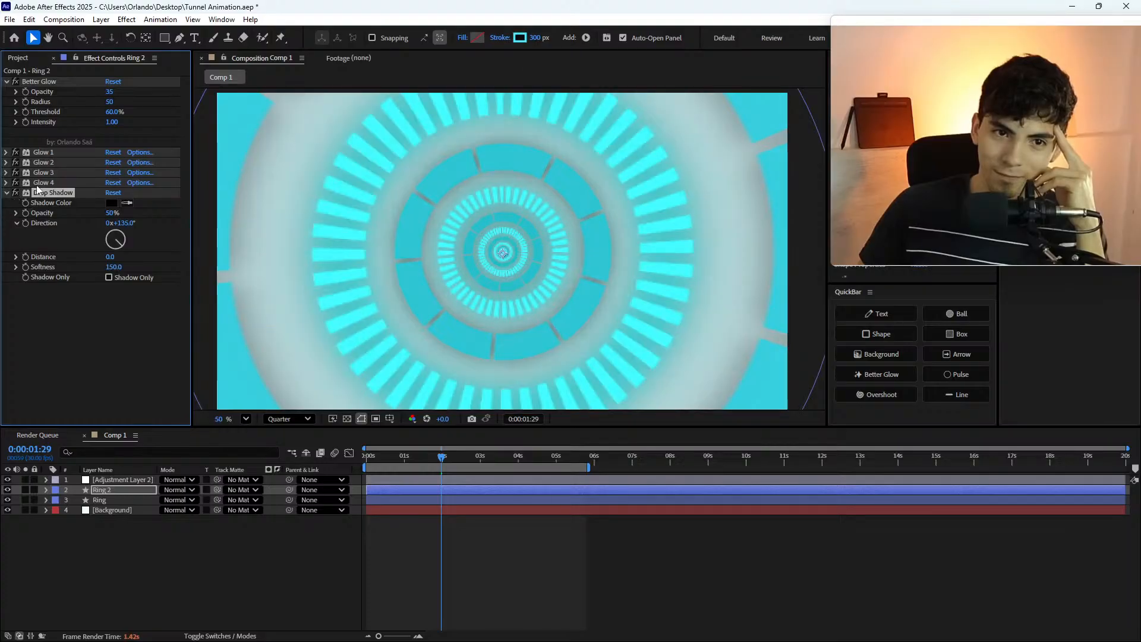
{"action": "left_click_drag", "start_coordinate": [42, 192], "coordinate": [73, 83]}
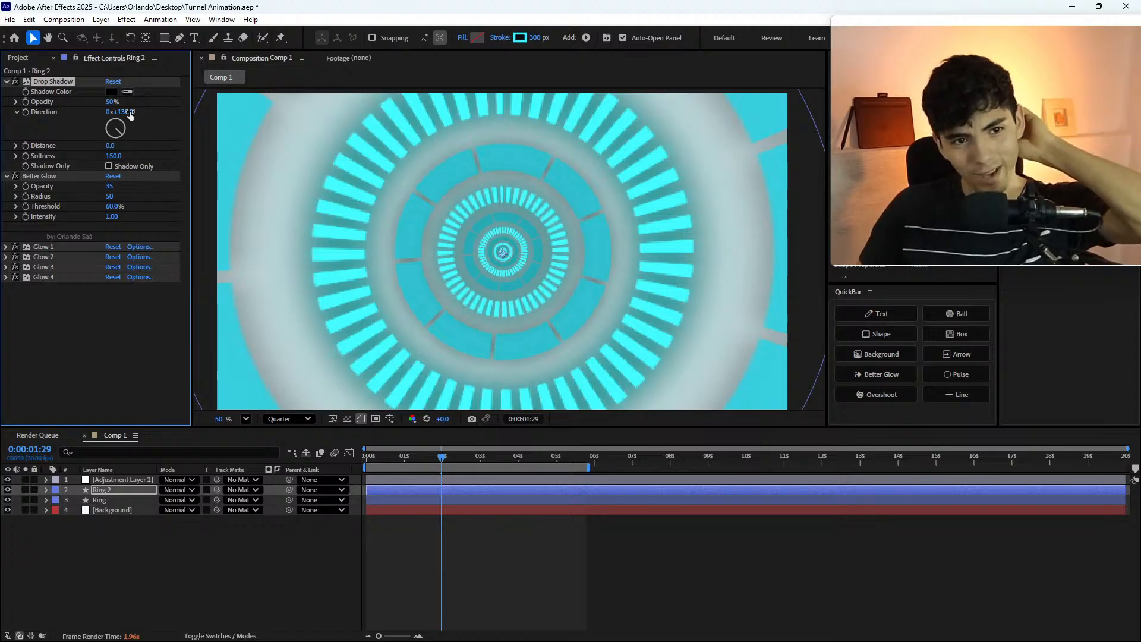
{"action": "left_click_drag", "start_coordinate": [60, 82], "coordinate": [61, 301]}
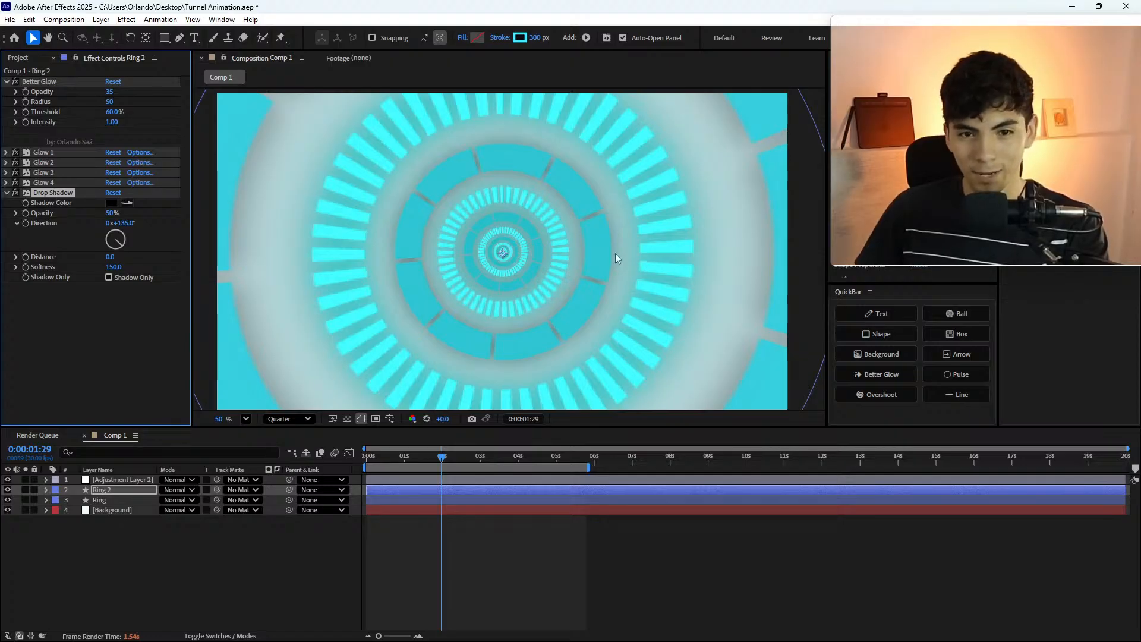
- Compare Ring 2 with and without its Drop Shadow, and delete that effect from the layer
{"action": "left_click", "coordinate": [16, 194]}
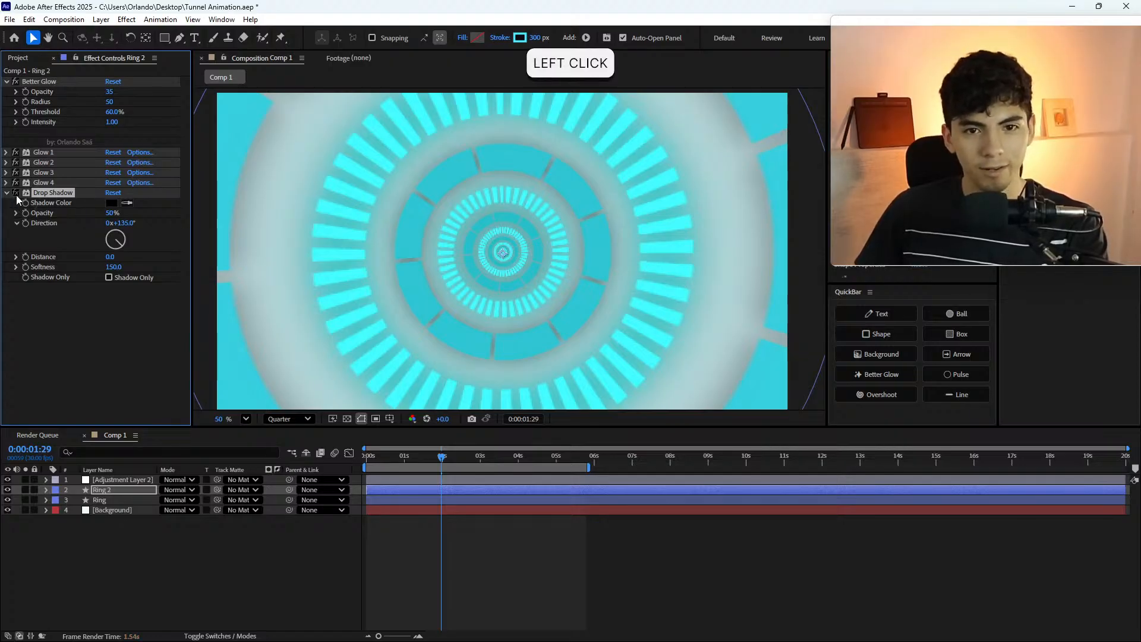
{"action": "left_click", "coordinate": [16, 195]}
{"action": "left_click", "coordinate": [16, 195]}
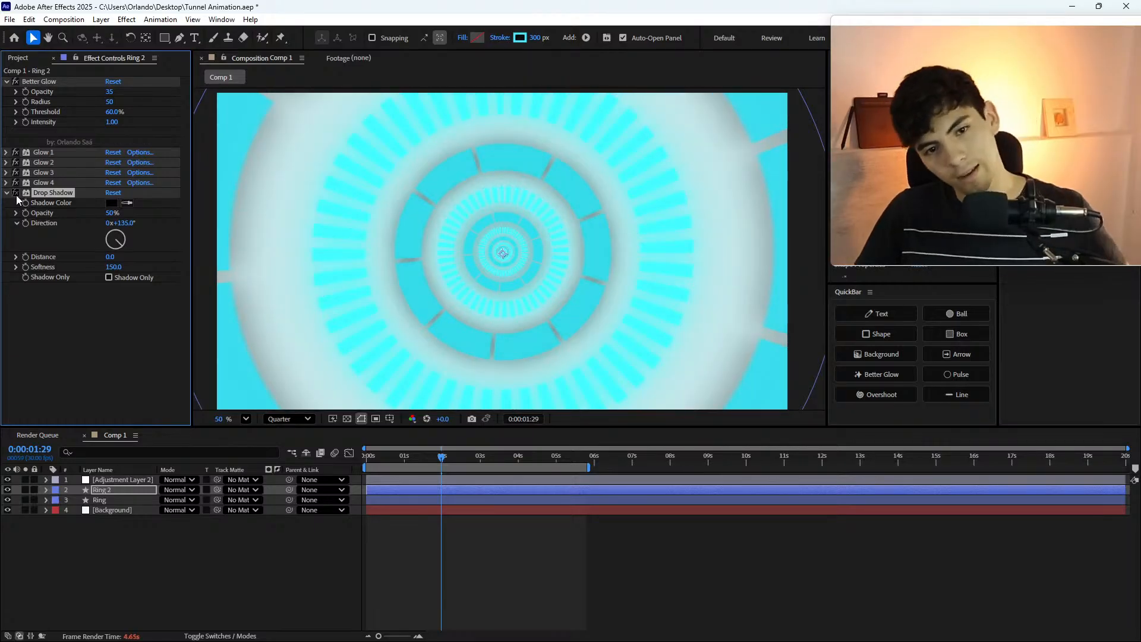
{"action": "left_click", "coordinate": [16, 195]}
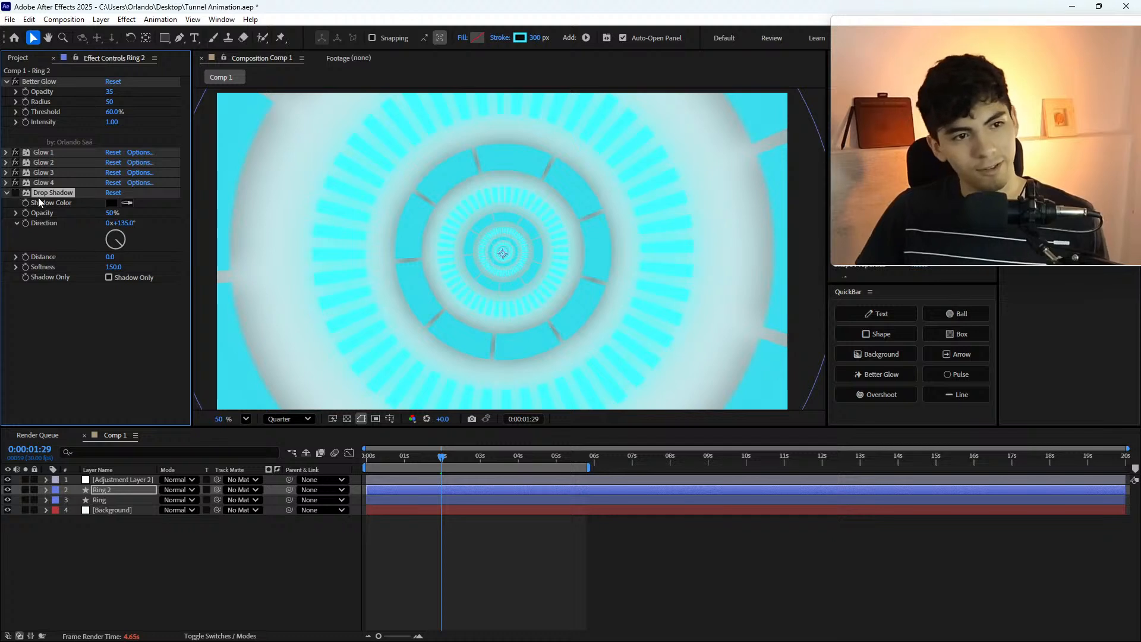
{"action": "key", "text": "Delete"}
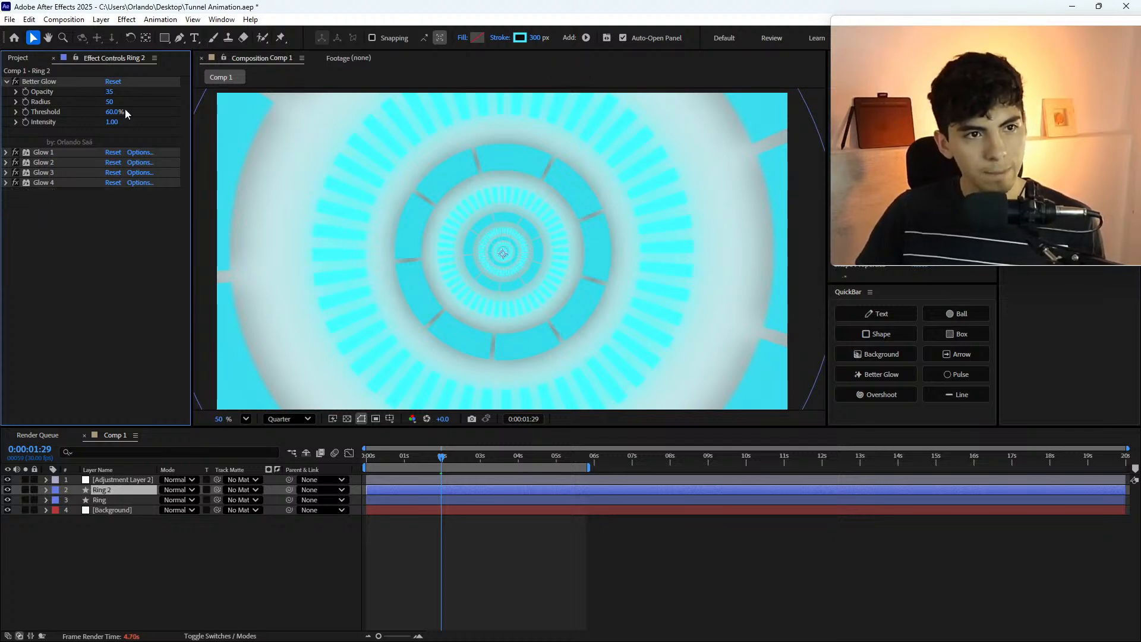
- Try Better Glow Radius values of 15, 50 and 100 on Ring 2 to compare the glow spread
{"action": "left_click", "coordinate": [110, 102]}
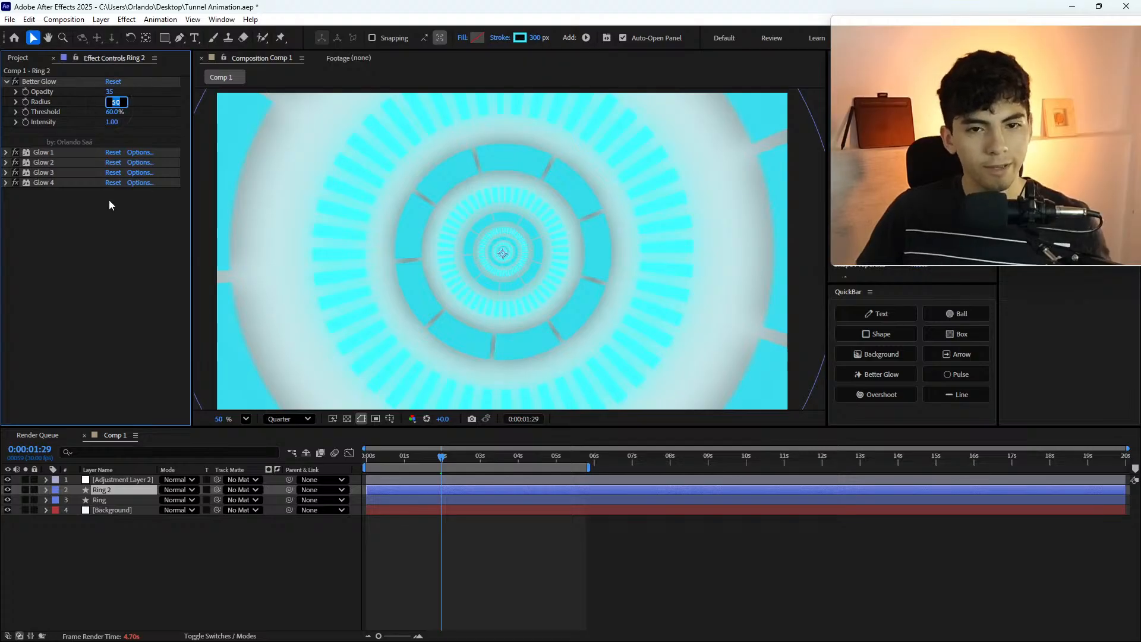
{"action": "type", "text": "15"}
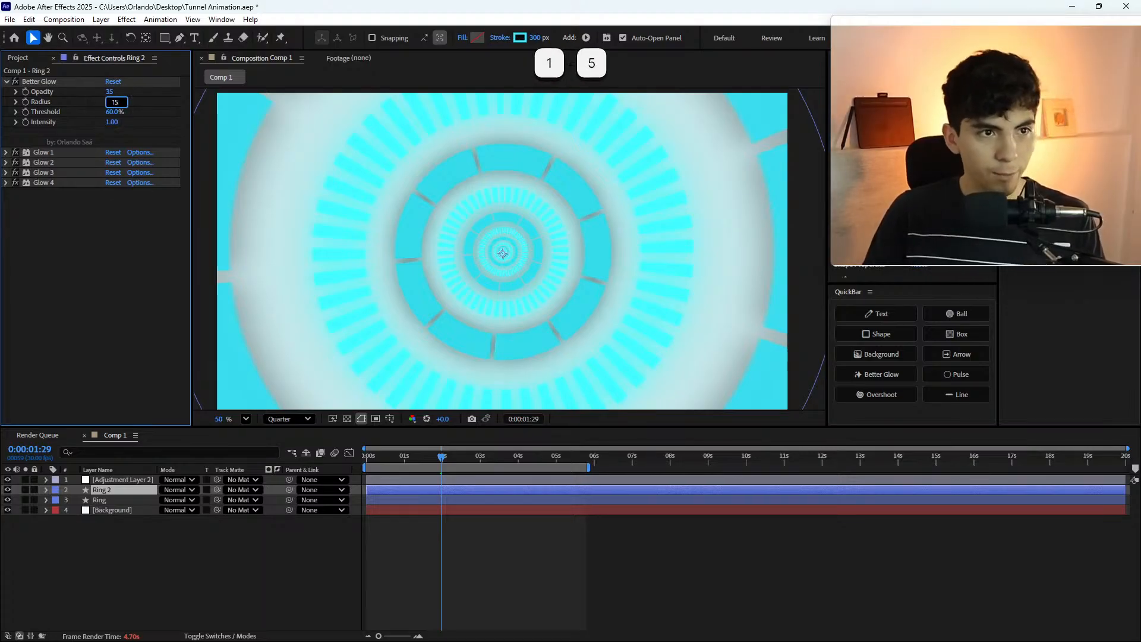
{"action": "key", "text": "Return"}
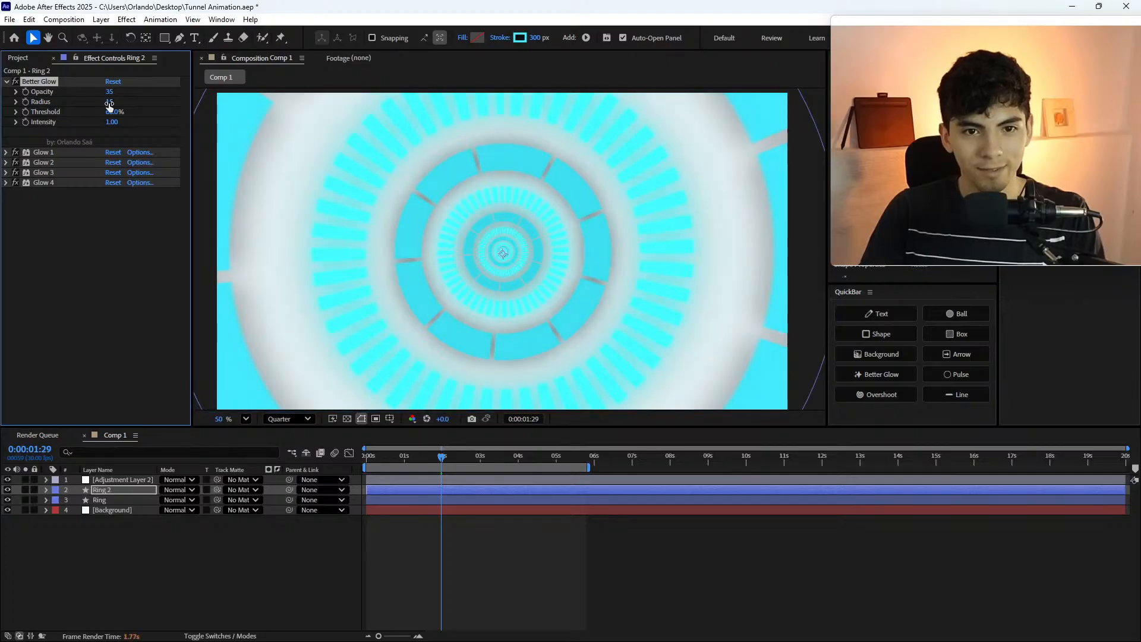
{"action": "left_click", "coordinate": [109, 103]}
{"action": "type", "text": "50"}
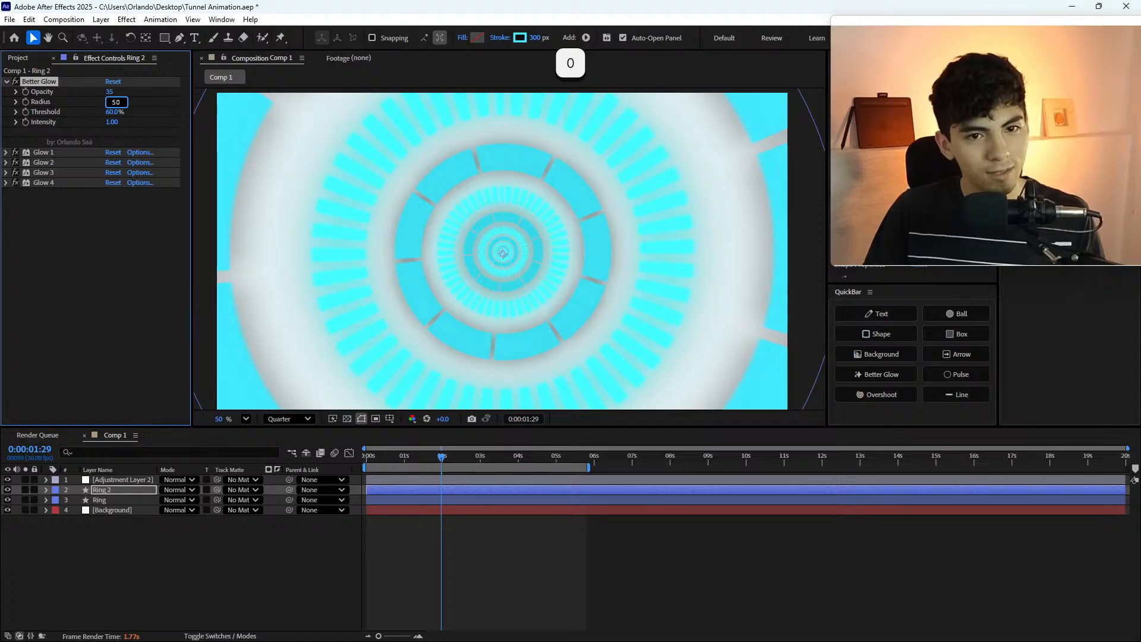
{"action": "key", "text": "Return"}
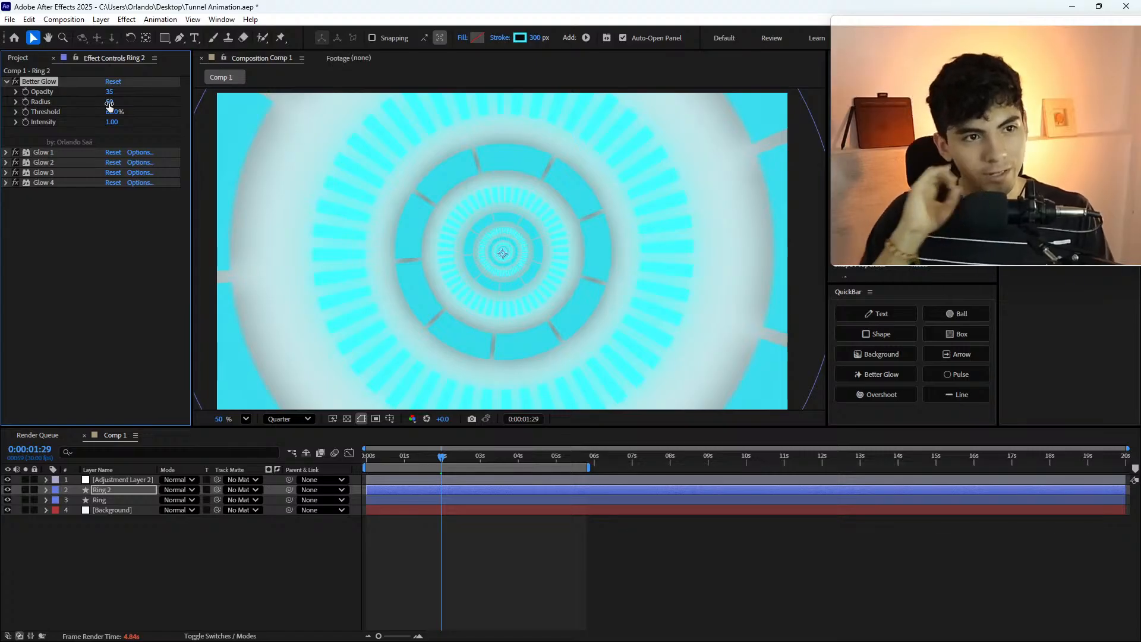
{"action": "left_click", "coordinate": [109, 103]}
{"action": "type", "text": "100"}
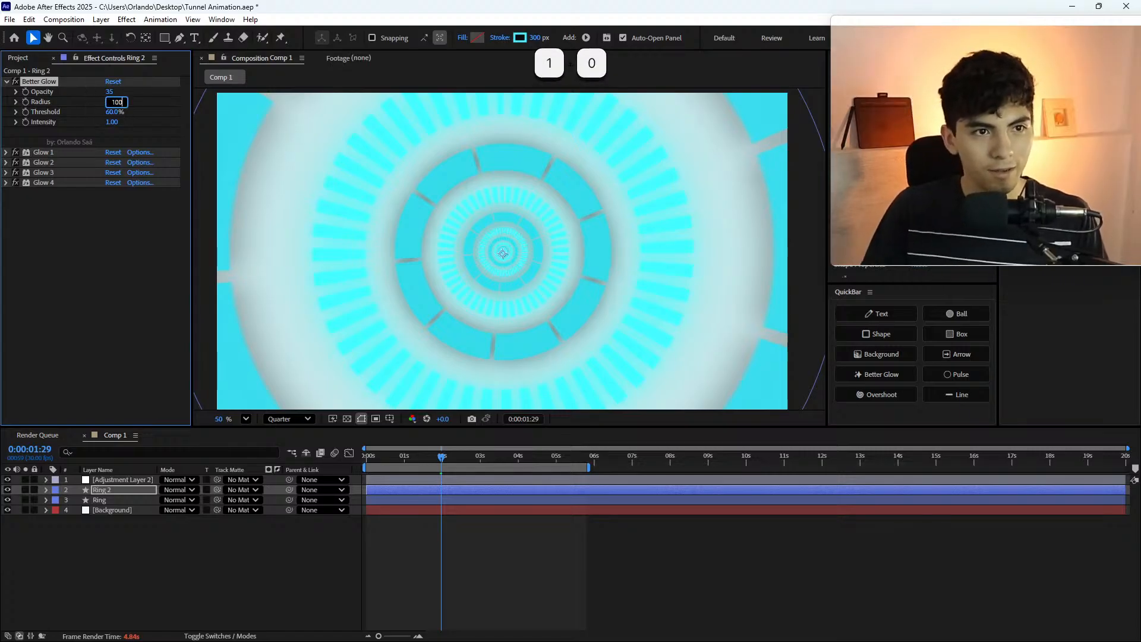
{"action": "key", "text": "Return"}
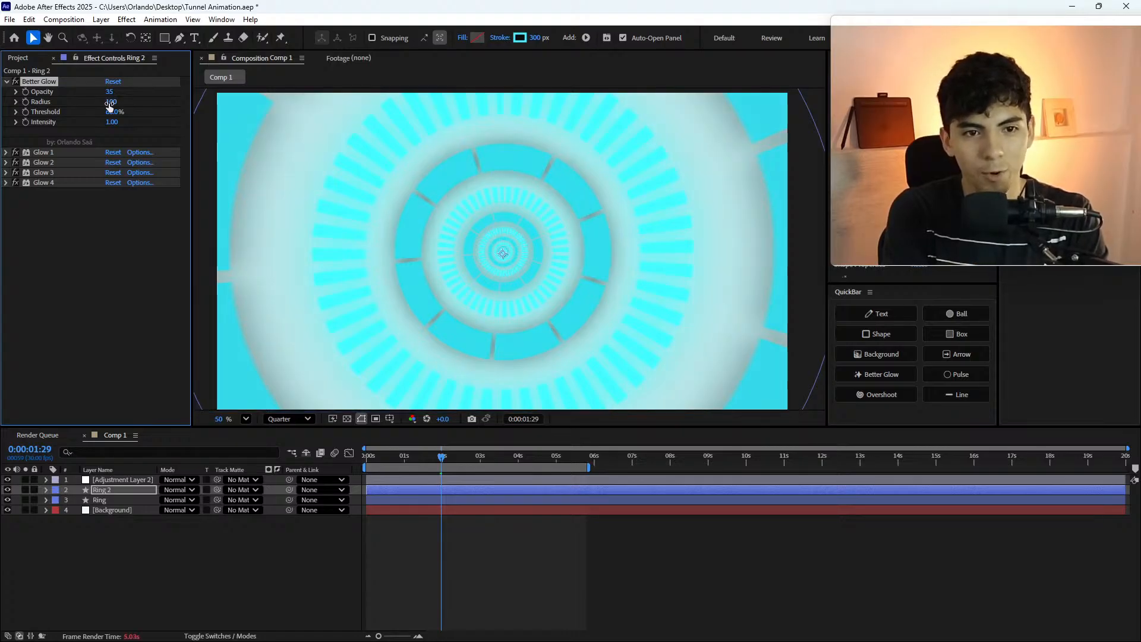
- Set the Better Glow Radius on Ring 2 to 40
{"action": "left_click", "coordinate": [109, 102]}
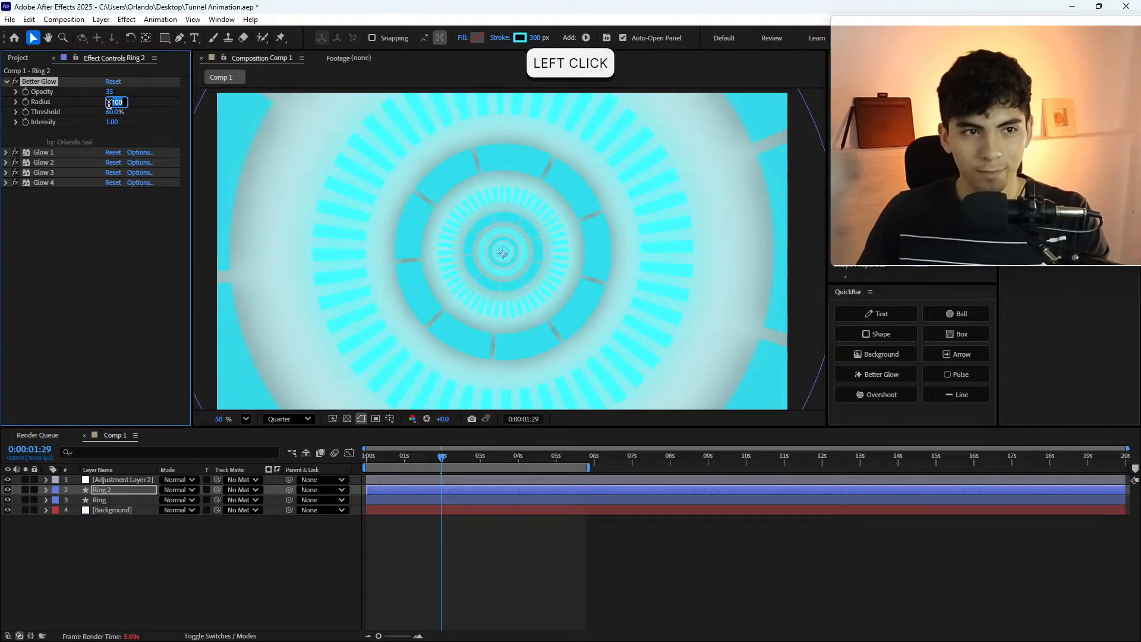
{"action": "type", "text": "40"}
{"action": "key", "text": "Return"}
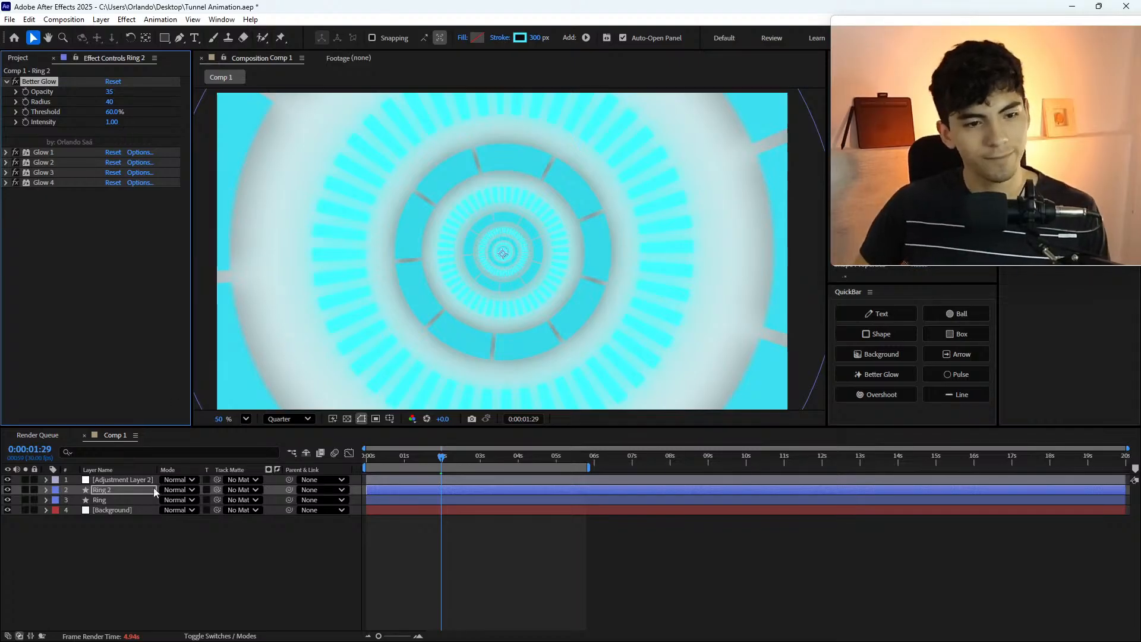
- Collapse the Drop Shadow effect on the Ring layer and turn it off
{"action": "left_click", "coordinate": [127, 497]}
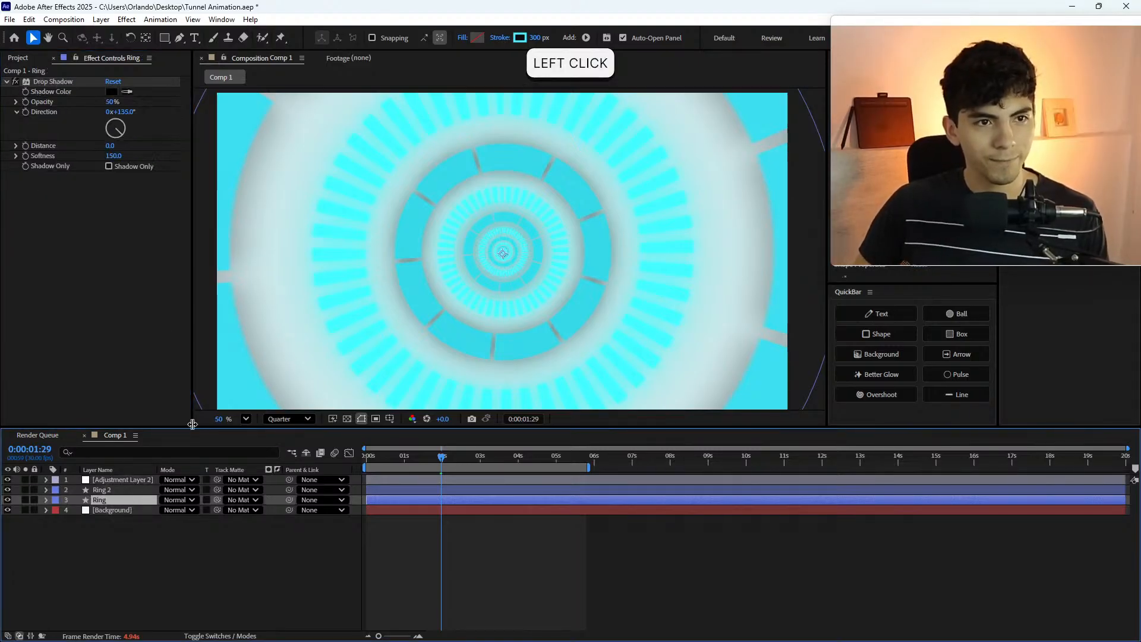
{"action": "left_click", "coordinate": [6, 82]}
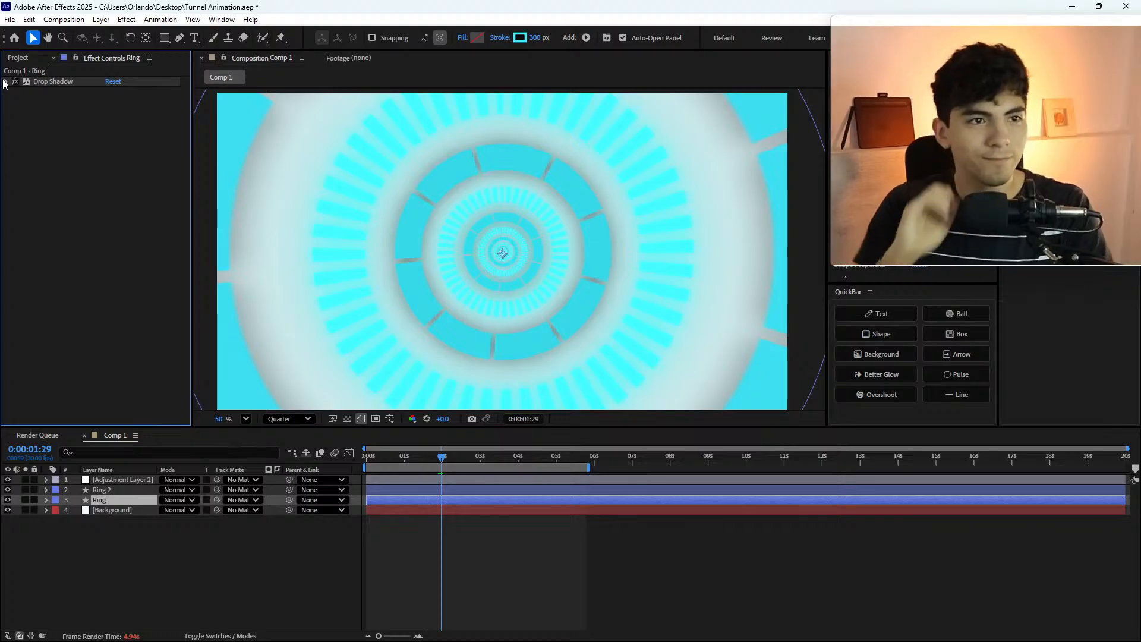
{"action": "left_click", "coordinate": [16, 84]}
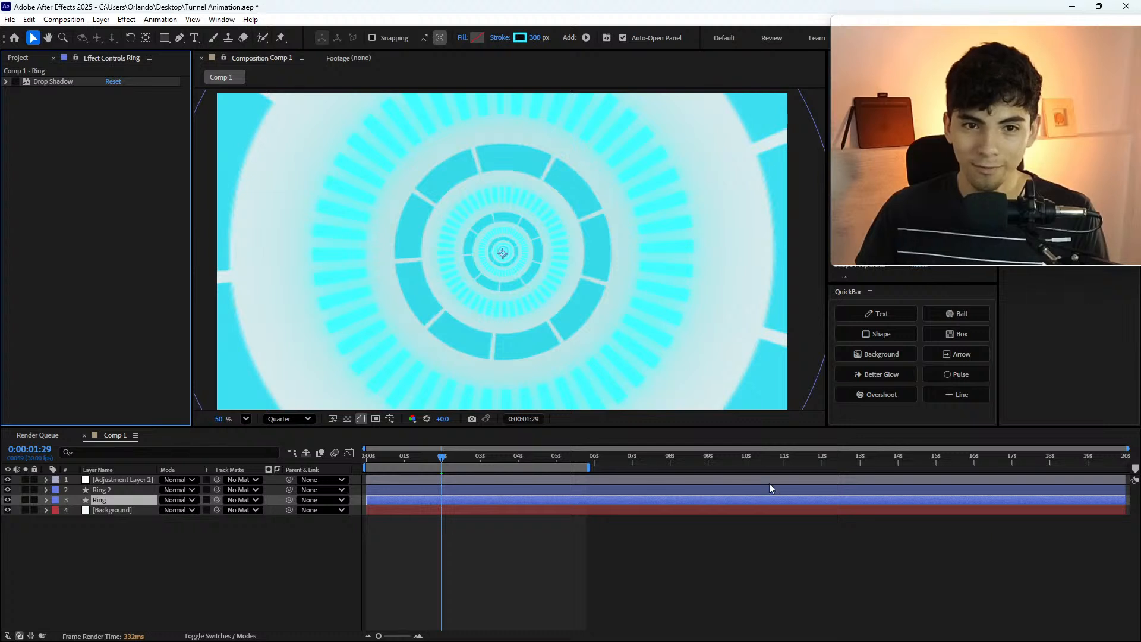
- Apply the Better Glow preset to the Ring layer, collapsing its individual glows and expanding only the main Better Glow controls
{"action": "left_click", "coordinate": [907, 375]}
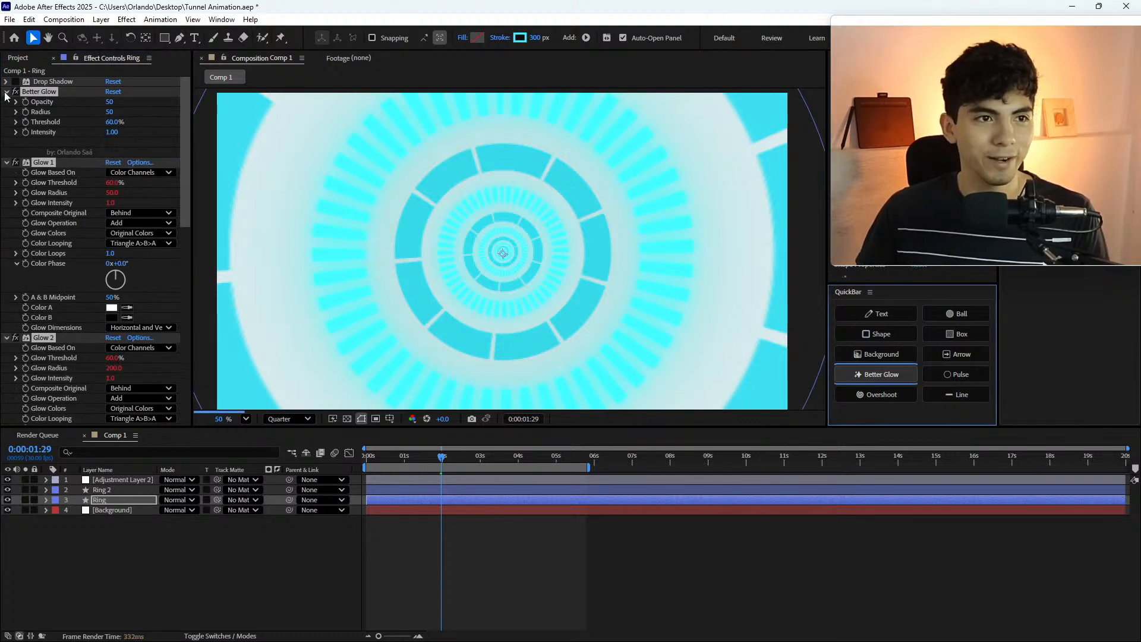
{"action": "left_click", "coordinate": [6, 92]}
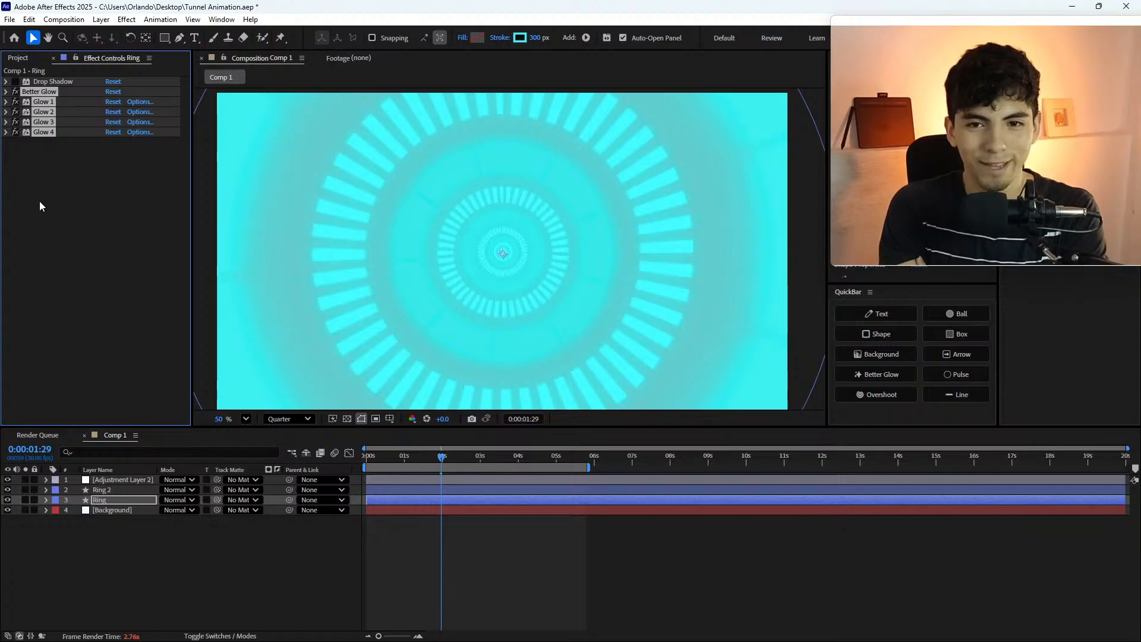
{"action": "left_click", "coordinate": [39, 206]}
{"action": "left_click", "coordinate": [6, 91]}
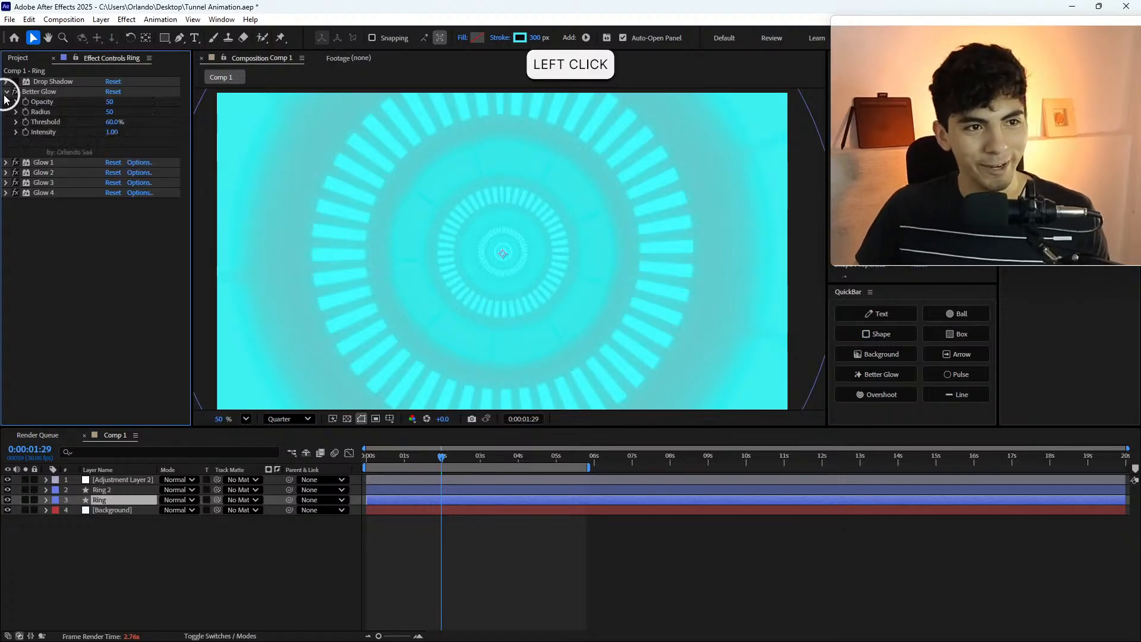
- Set the Better Glow Opacity on the Ring layer to 25 and its Radius to 25
{"action": "left_click_drag", "start_coordinate": [121, 106], "coordinate": [110, 106]}
{"action": "left_click", "coordinate": [111, 112]}
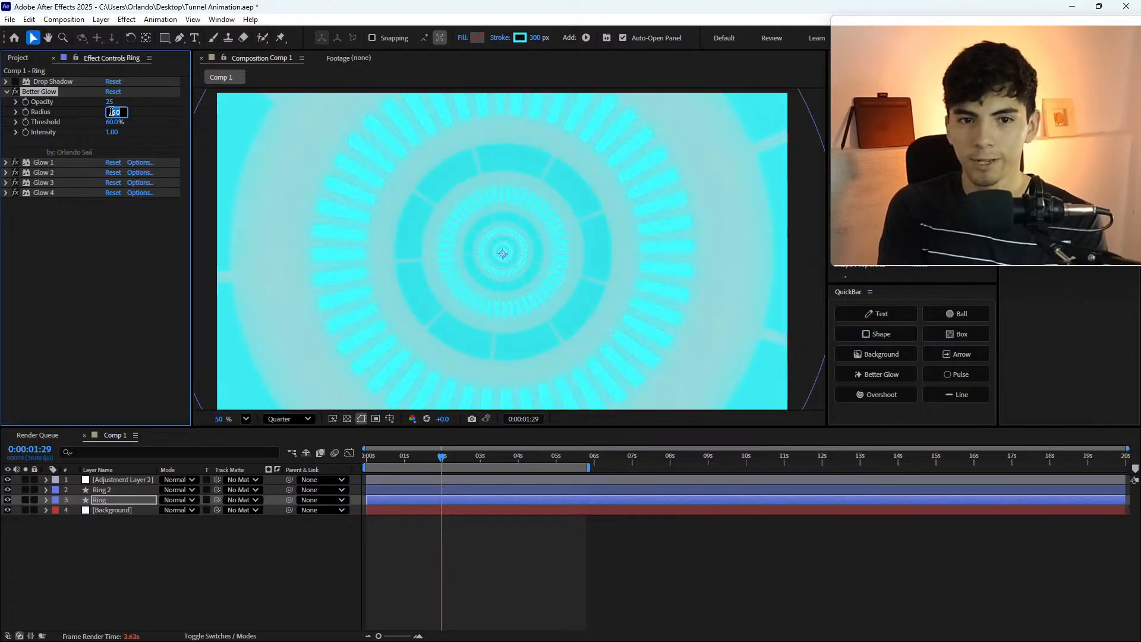
{"action": "type", "text": "250"}
{"action": "key", "text": "Return"}
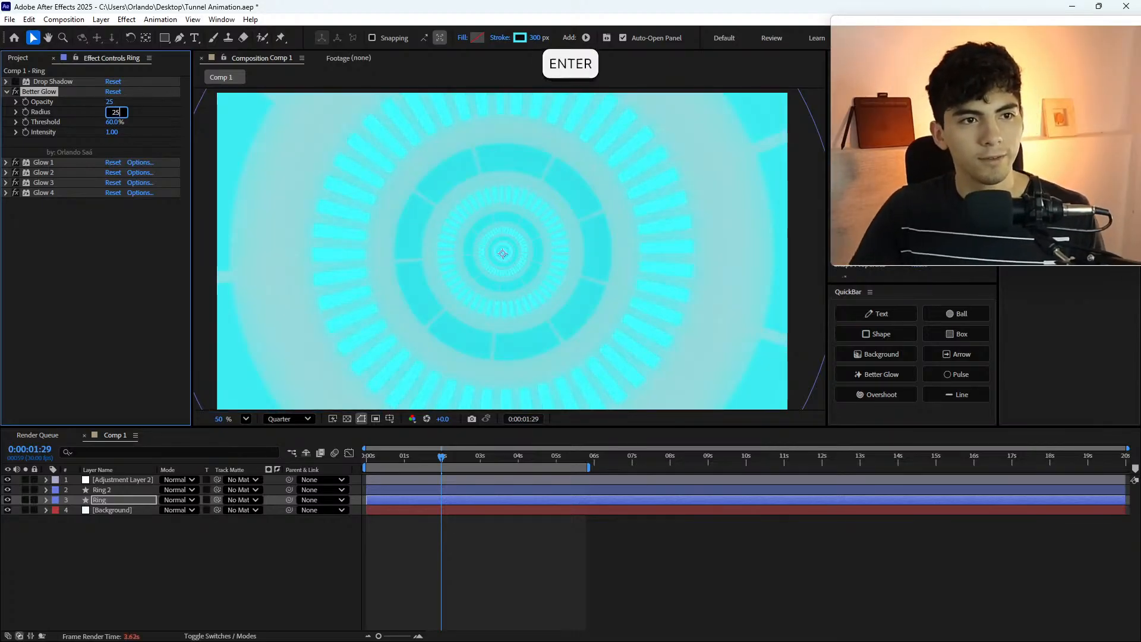
- Try a Better Glow Opacity of 50 on the Ring layer and return it to 25
{"action": "left_click", "coordinate": [110, 101]}
{"action": "type", "text": "50"}
{"action": "key", "text": "Return"}
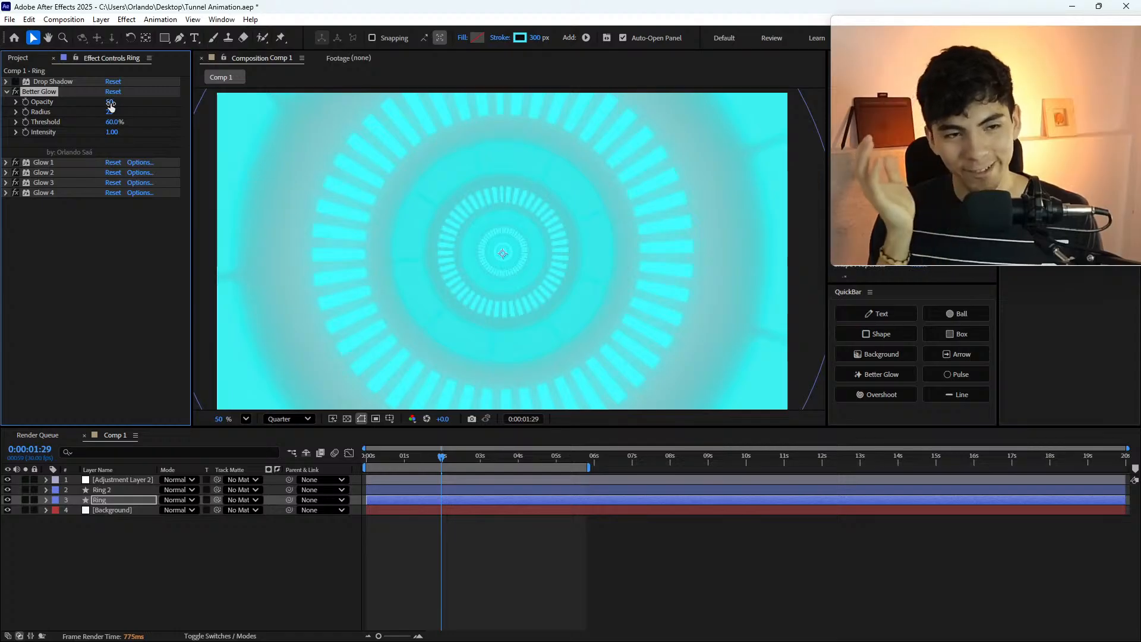
{"action": "left_click", "coordinate": [110, 104]}
{"action": "type", "text": "25"}
{"action": "key", "text": "Return"}
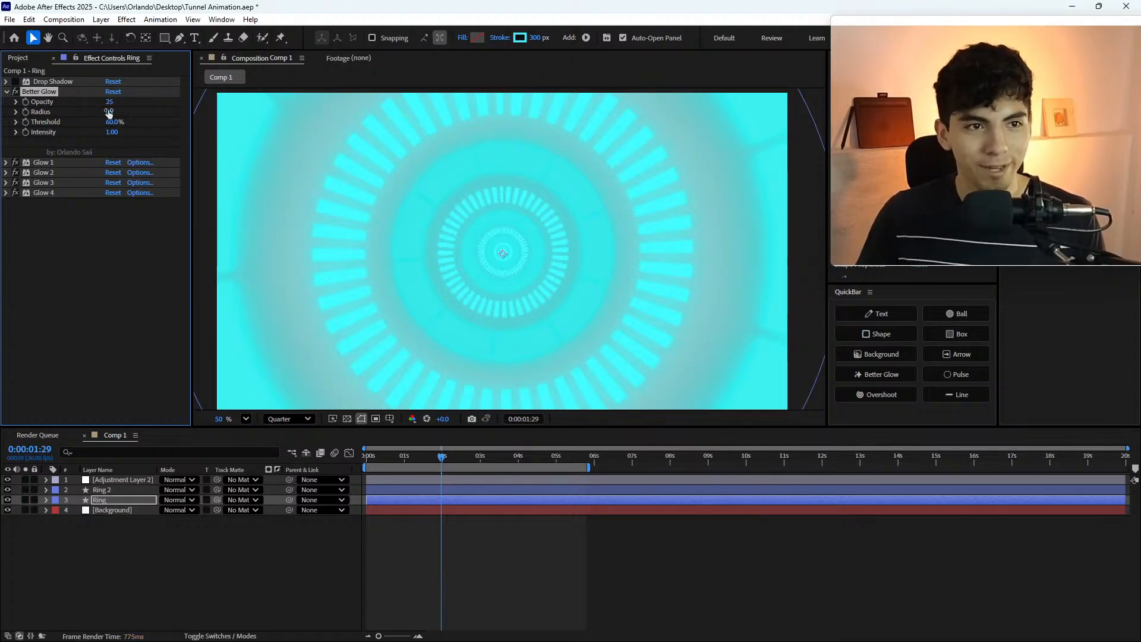
- Try a Better Glow Radius of 50 on the Ring layer and change it to 15
{"action": "left_click", "coordinate": [108, 112]}
{"action": "type", "text": "50"}
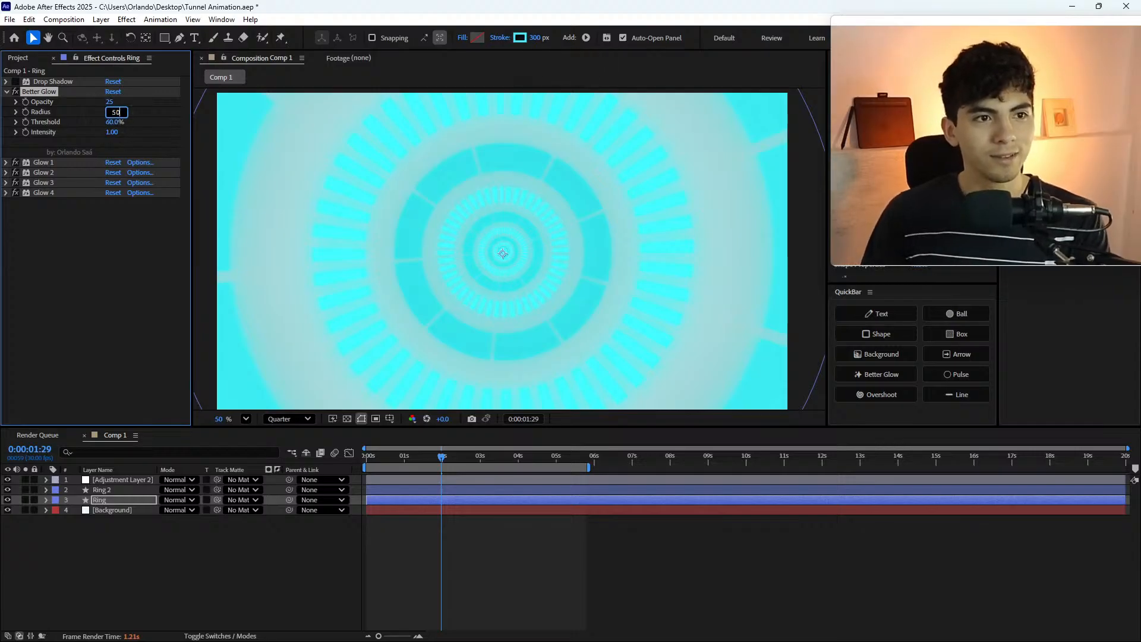
{"action": "key", "text": "Return"}
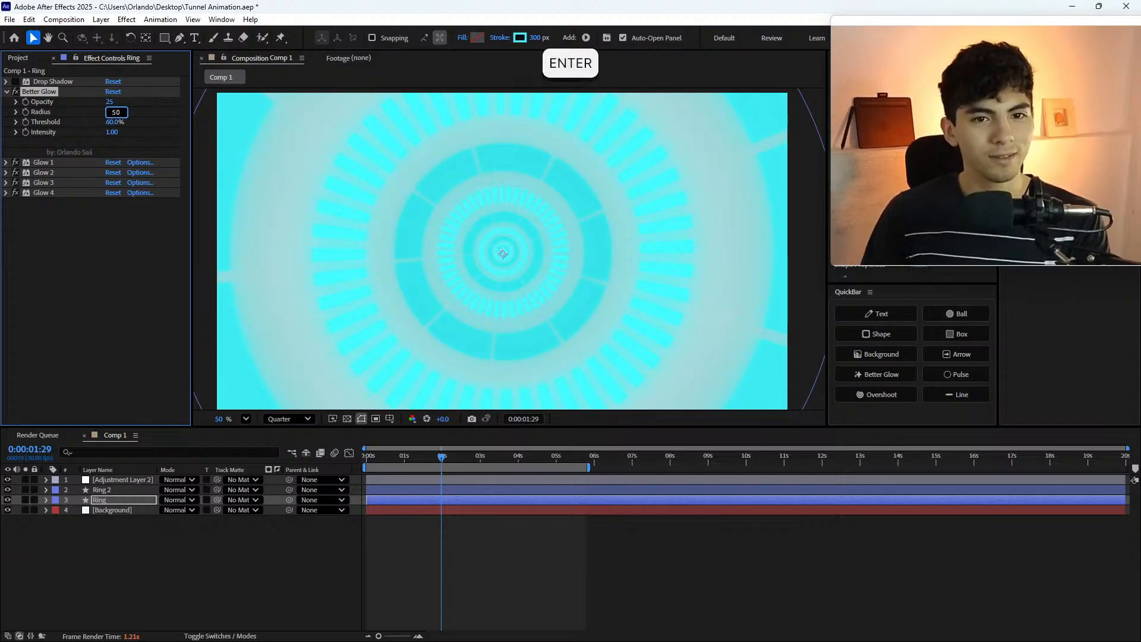
{"action": "left_click", "coordinate": [108, 113]}
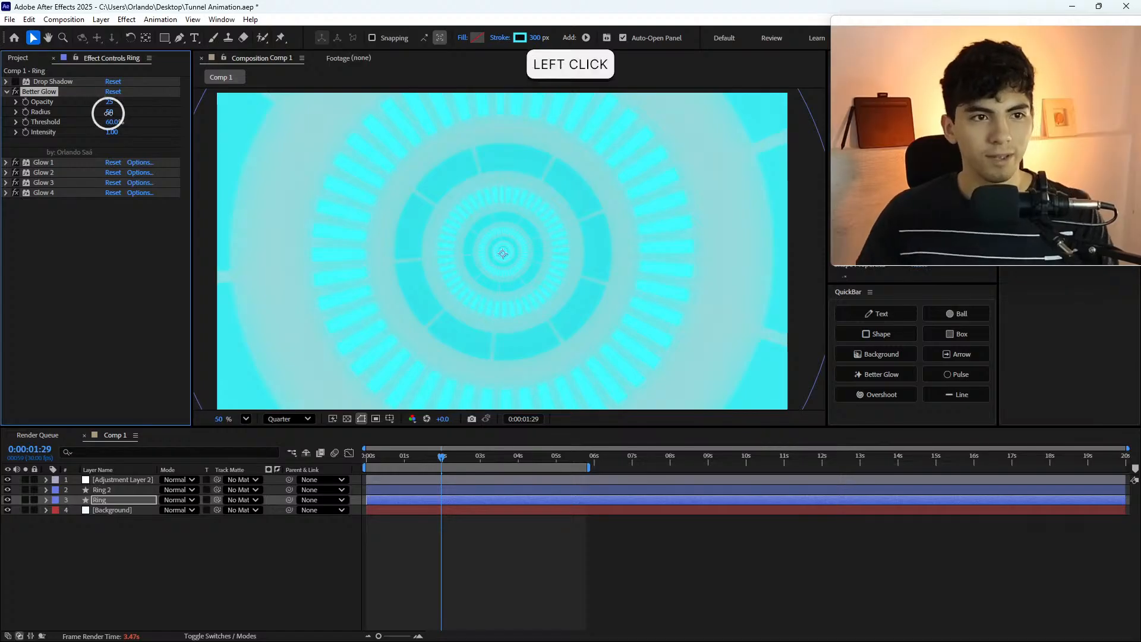
{"action": "type", "text": "15"}
{"action": "key", "text": "Return"}
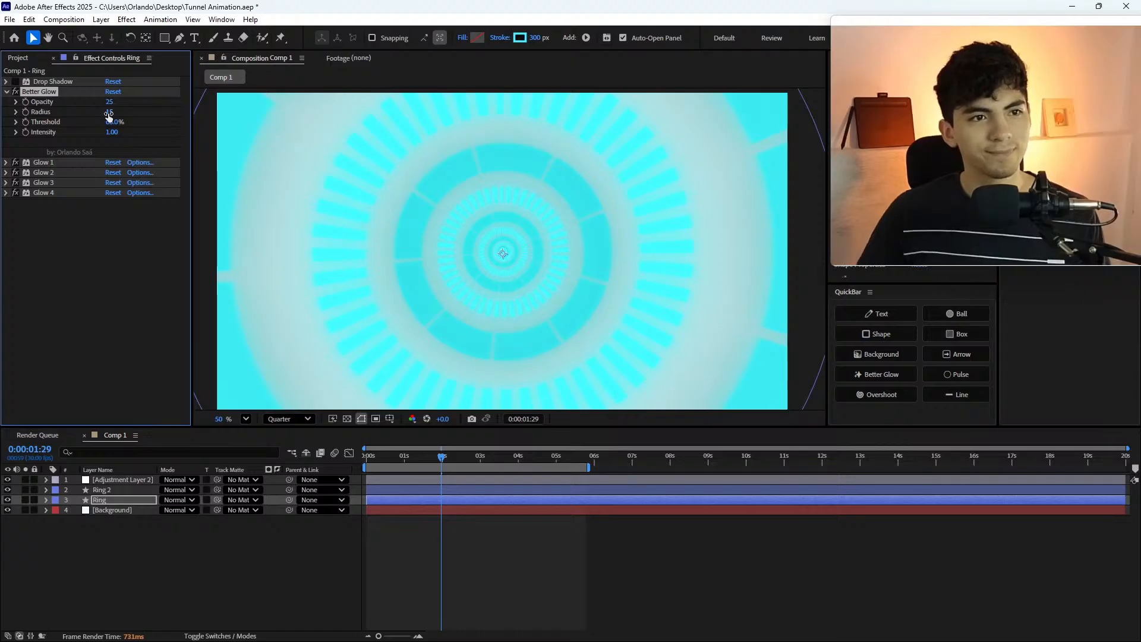
- Turn the Ring layer's Drop Shadow back on and move it below the Better Glow effects
{"action": "left_click", "coordinate": [15, 81]}
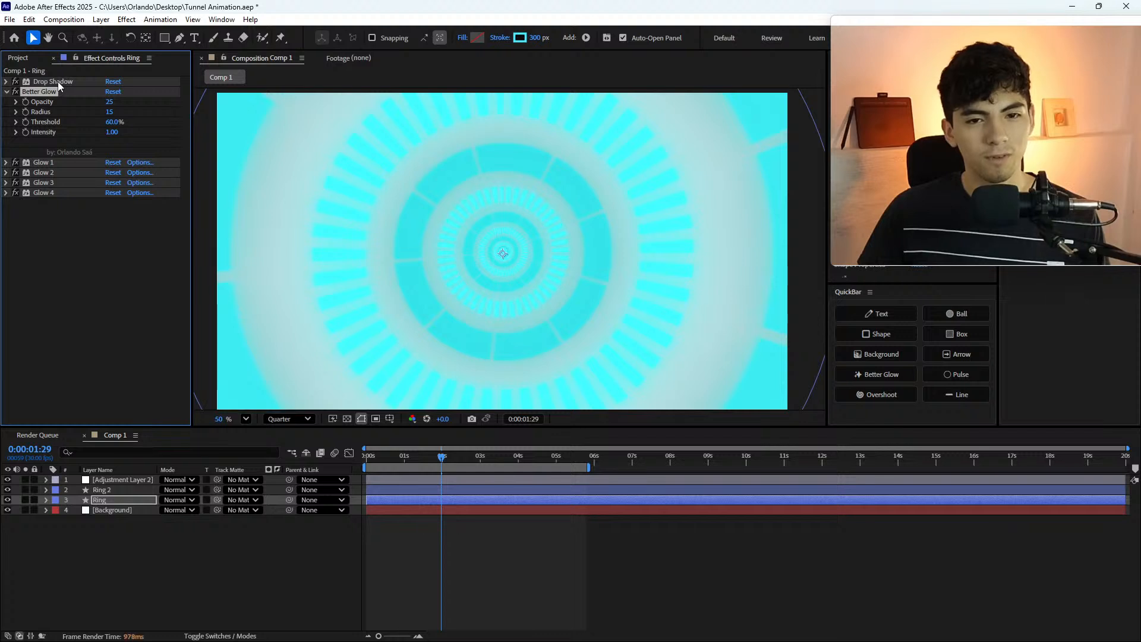
{"action": "left_click_drag", "start_coordinate": [59, 81], "coordinate": [52, 284]}
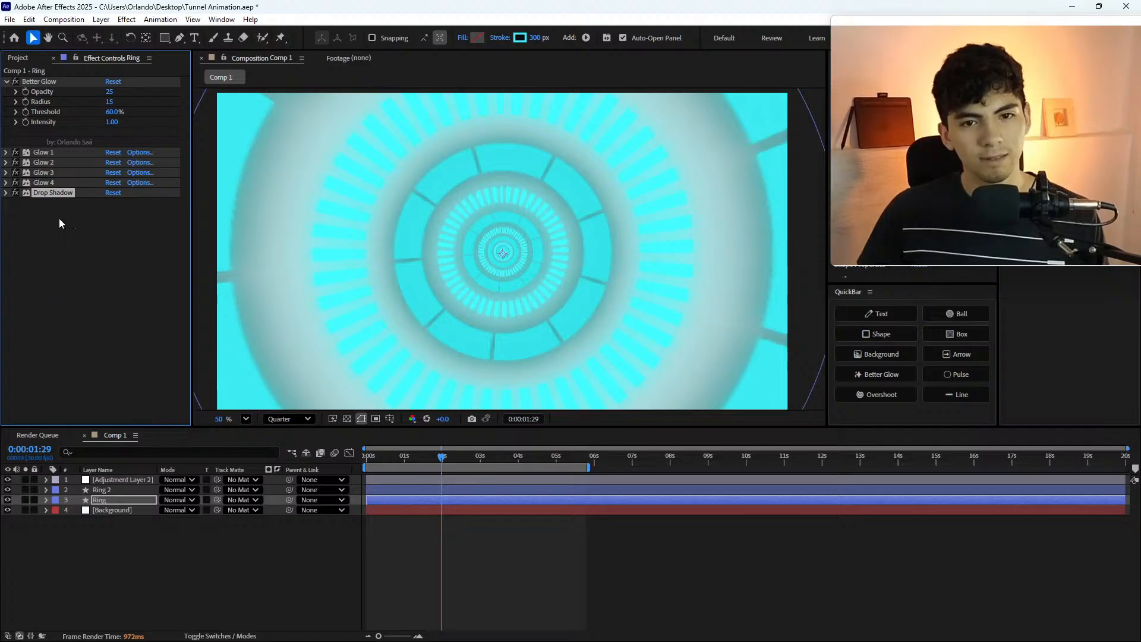
- Delete Better Glow and its four individual Glow effects from the Ring layer, keeping only the Drop Shadow
{"action": "left_click", "coordinate": [48, 180]}
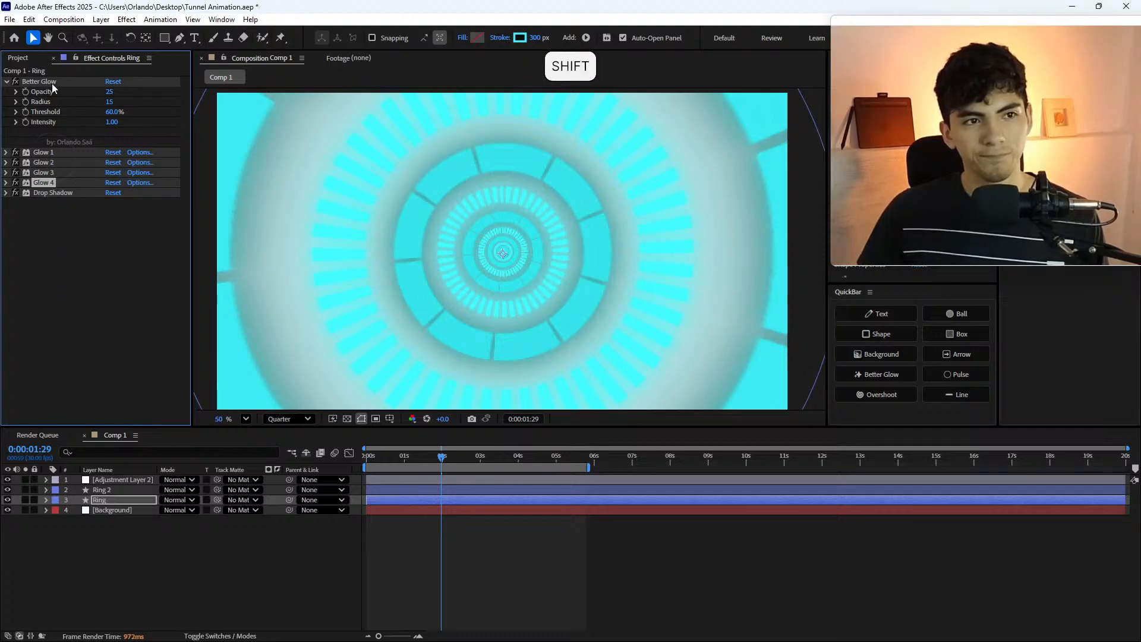
{"action": "left_click", "coordinate": [51, 82], "text": "shift"}
{"action": "left_click", "coordinate": [16, 82]}
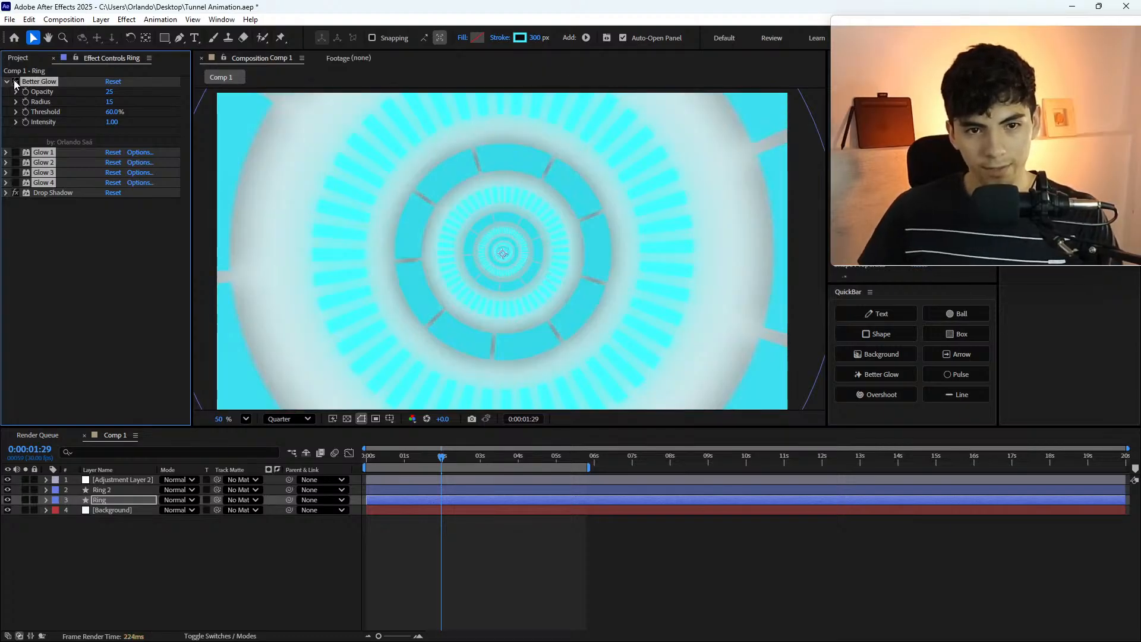
{"action": "key", "text": "Delete"}
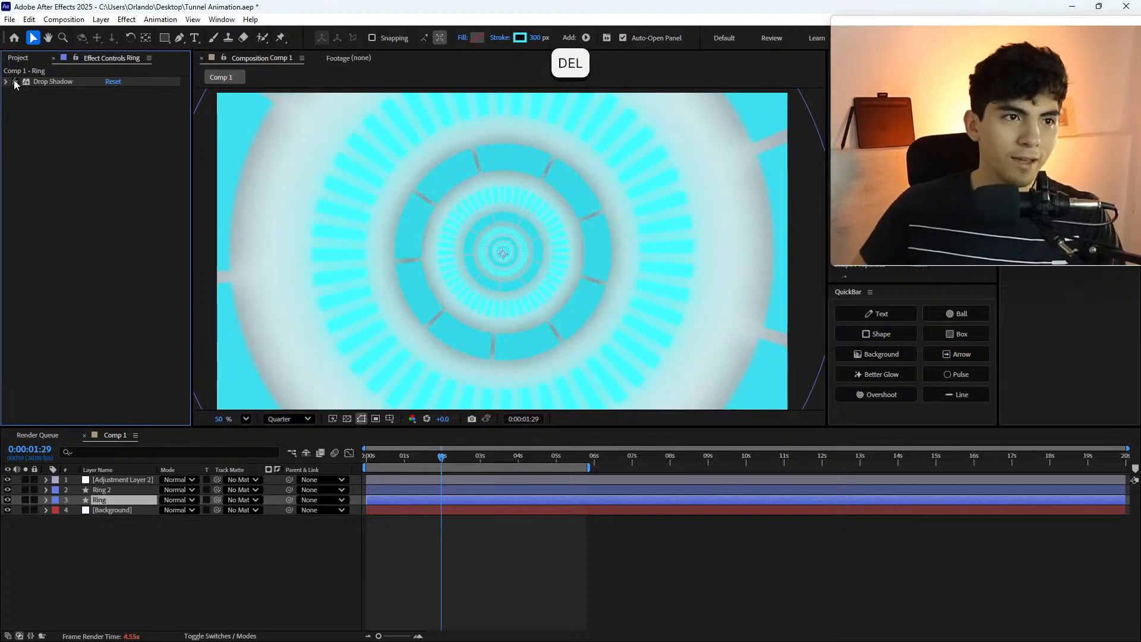
{"action": "left_click", "coordinate": [47, 82]}
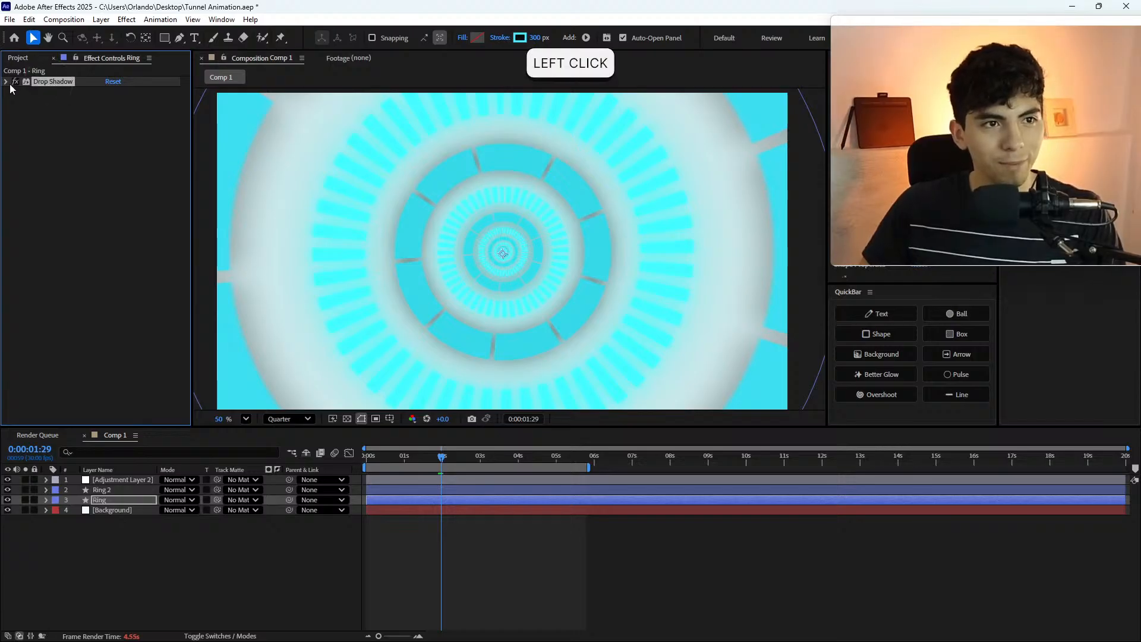
{"action": "left_click", "coordinate": [122, 490]}
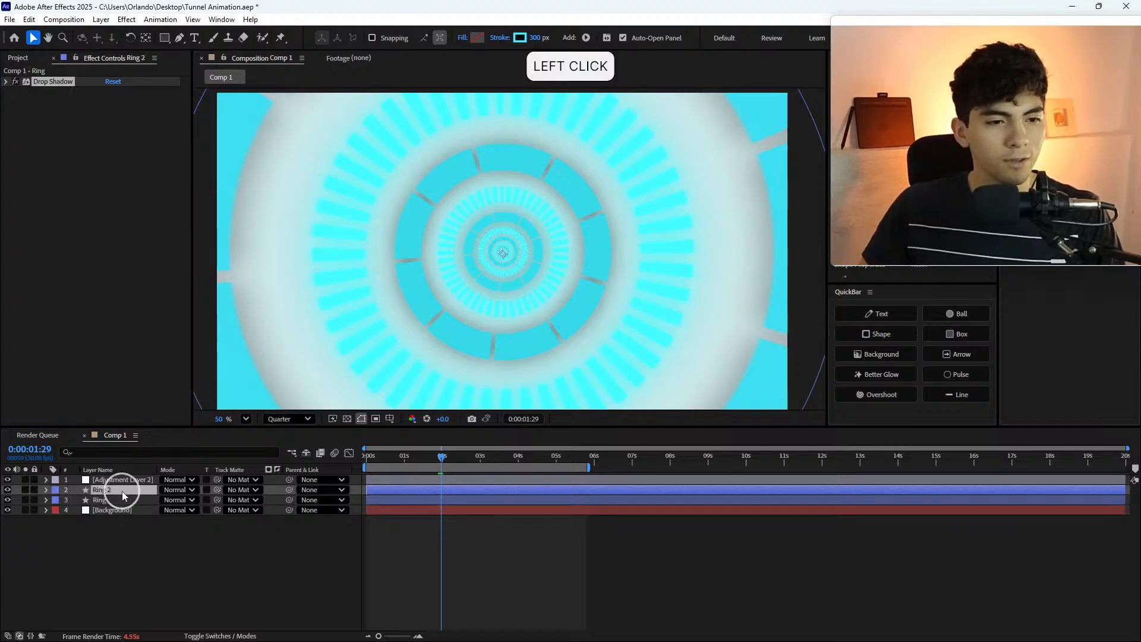
{"action": "left_click", "coordinate": [124, 499]}
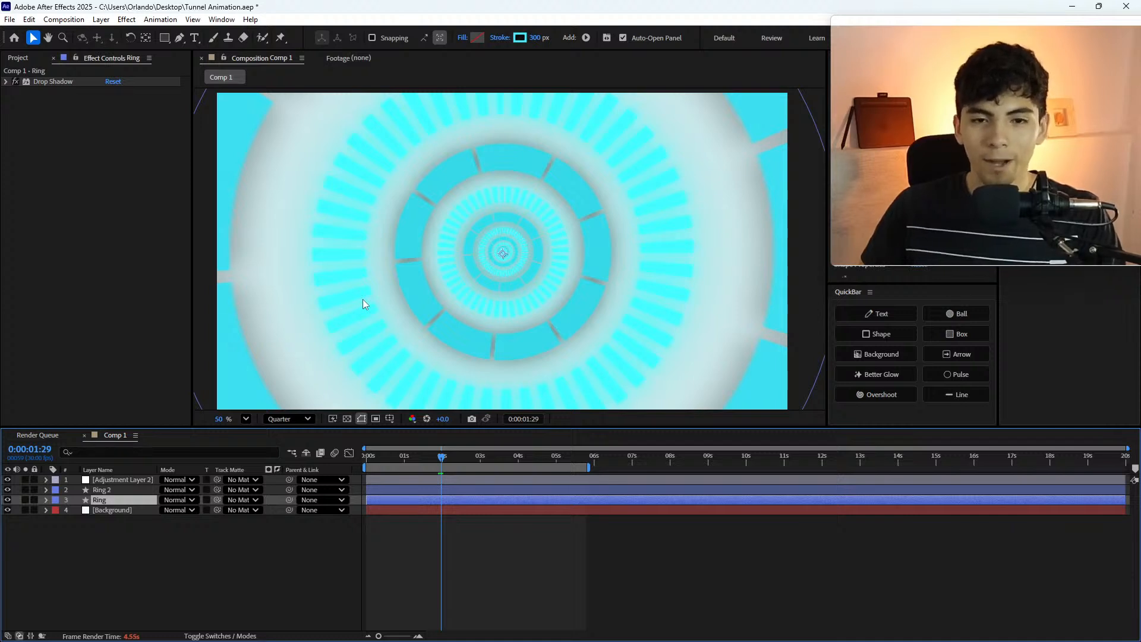
- Duplicate the Ring 2 layer and collapse Better Glow and all four Glow effects on the copy
{"action": "left_click", "coordinate": [138, 491]}
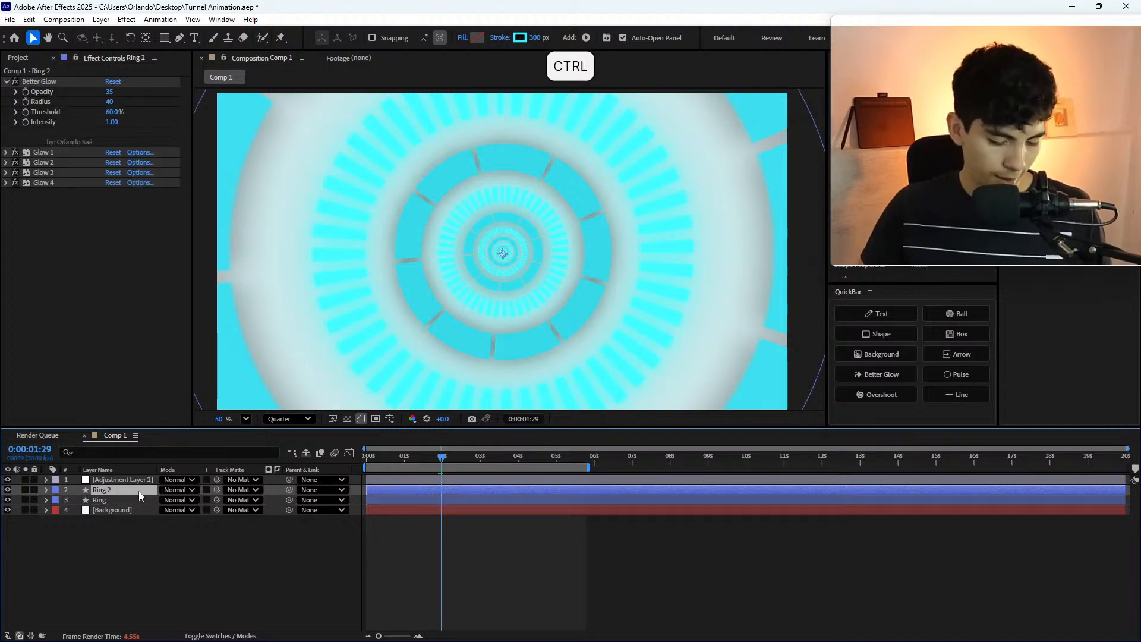
{"action": "key", "text": "ctrl+d"}
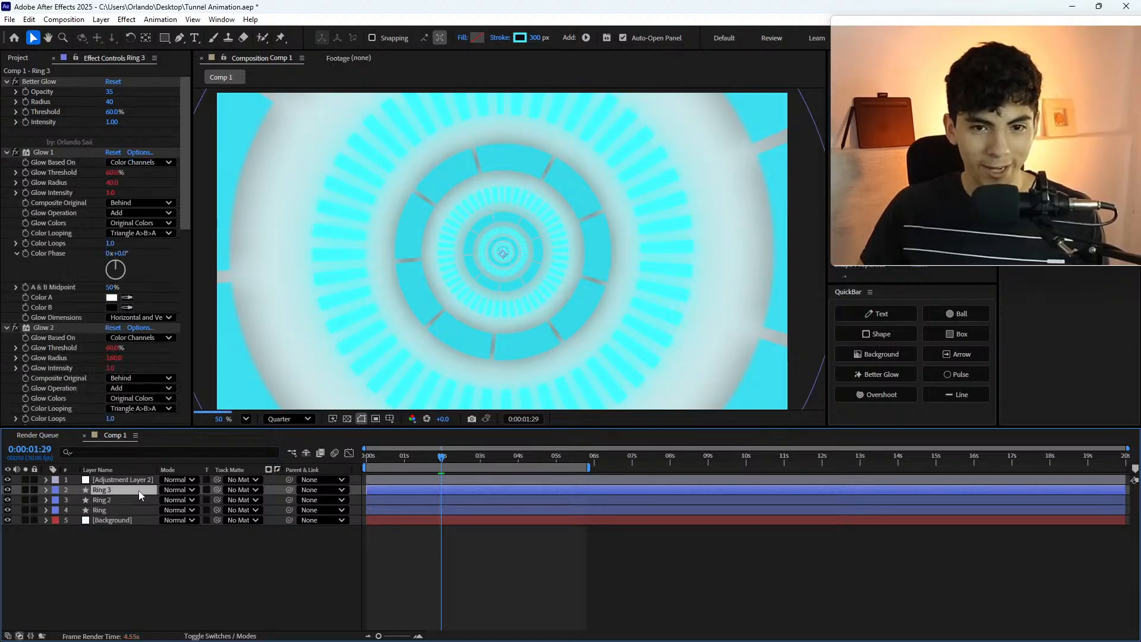
{"action": "left_click", "coordinate": [5, 82]}
{"action": "left_click", "coordinate": [6, 82]}
{"action": "left_click", "coordinate": [6, 83]}
{"action": "left_click", "coordinate": [6, 92]}
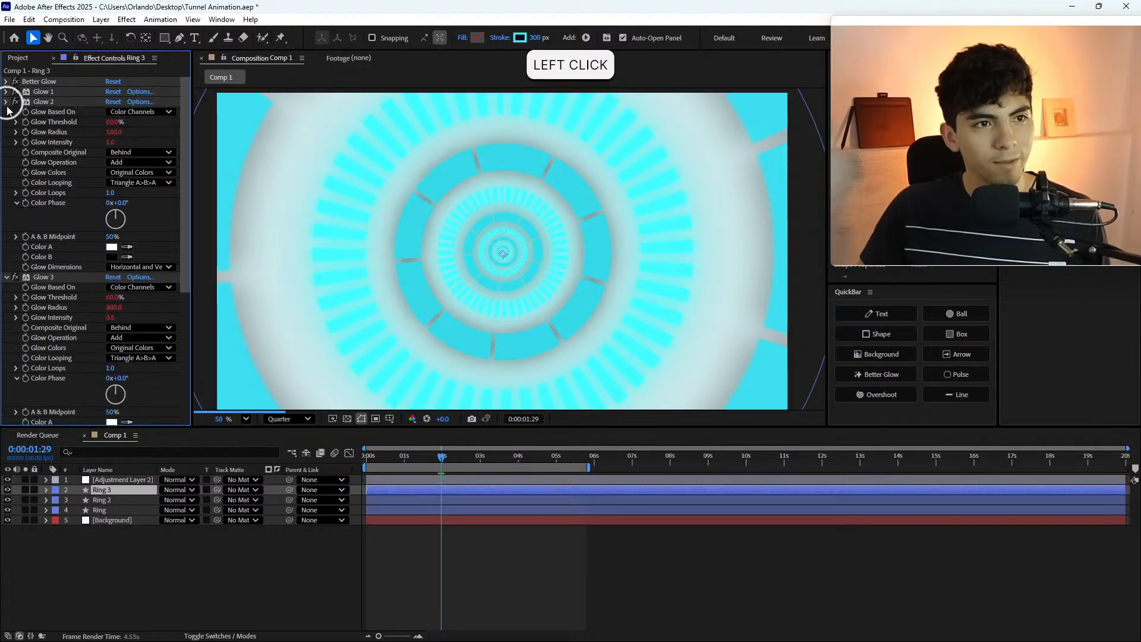
{"action": "left_click", "coordinate": [6, 102]}
{"action": "left_click", "coordinate": [6, 112]}
{"action": "left_click", "coordinate": [7, 122]}
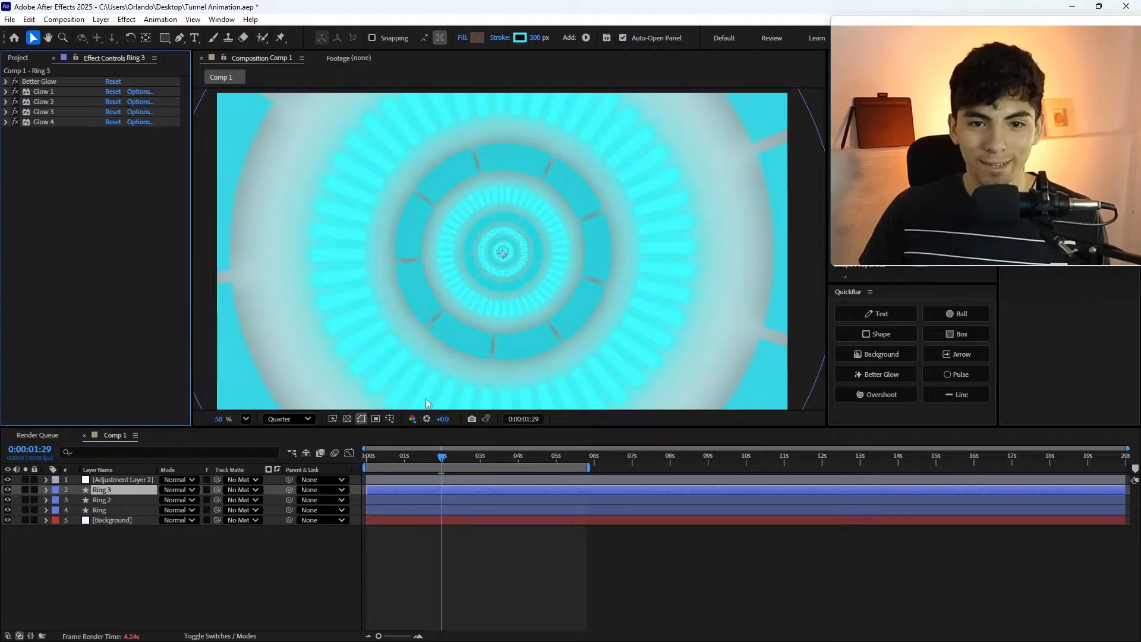
- Expand the Ring 3 layer's contents to show the Repeater 1 properties and its transform settings
{"action": "key", "text": "p"}
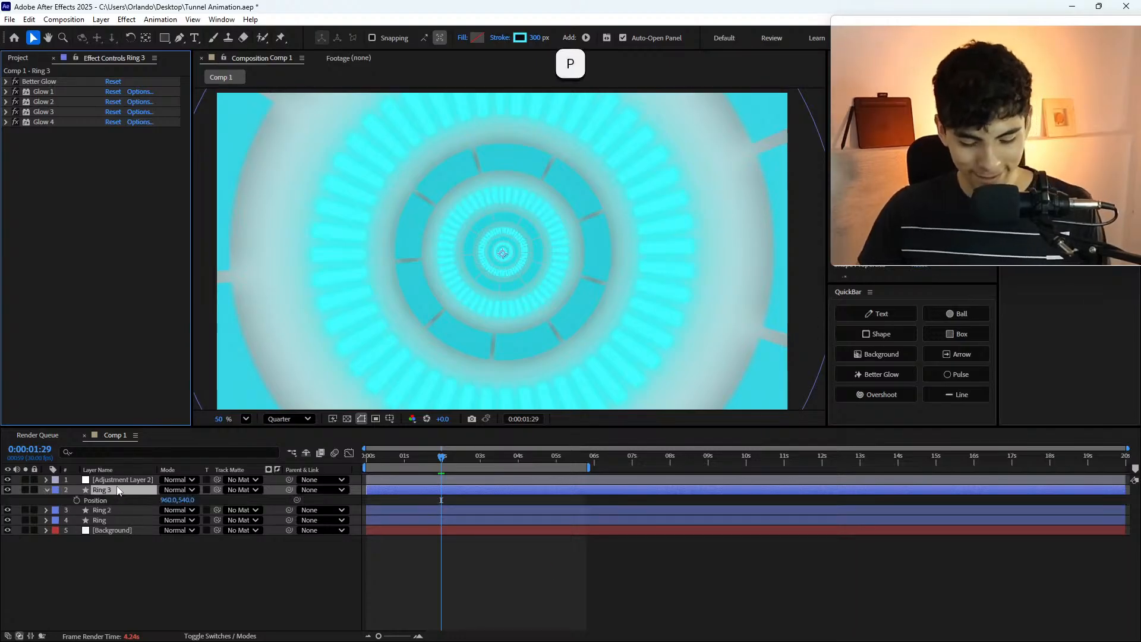
{"action": "left_click", "coordinate": [48, 491]}
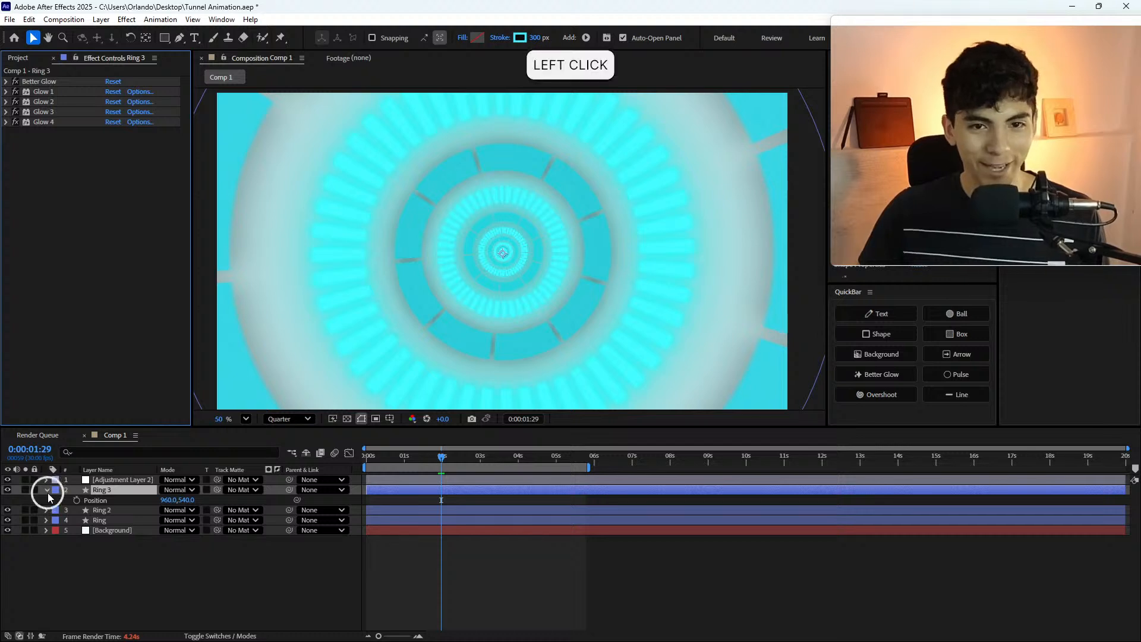
{"action": "left_click", "coordinate": [47, 490]}
{"action": "left_click", "coordinate": [57, 518]}
{"action": "left_click", "coordinate": [57, 501]}
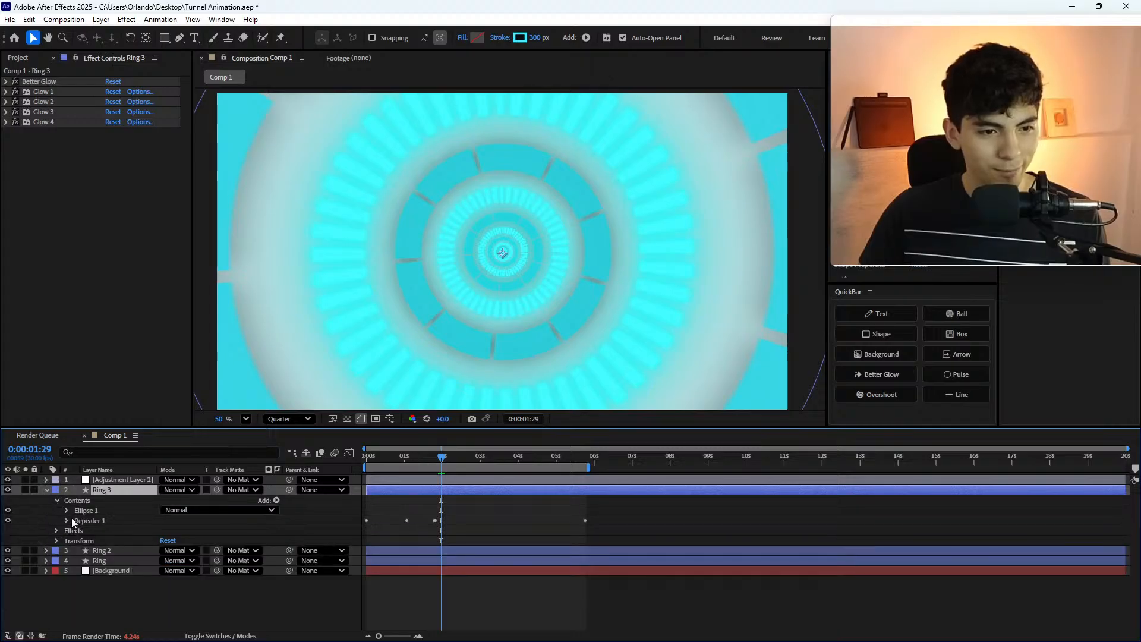
{"action": "left_click", "coordinate": [68, 520]}
{"action": "left_click", "coordinate": [76, 561]}
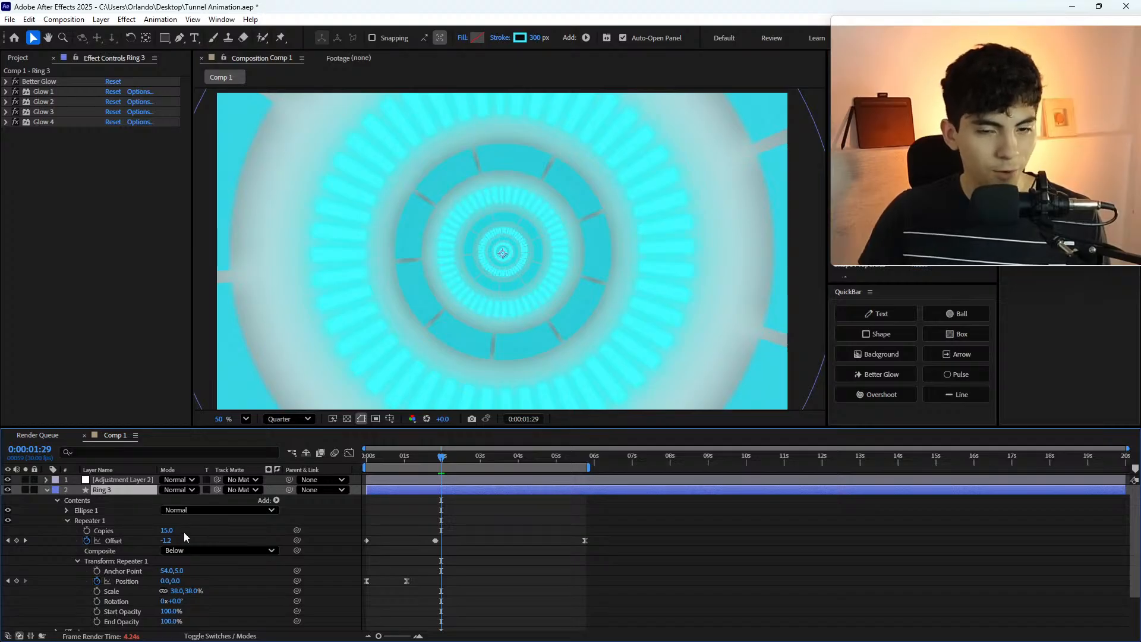
- Select all three Repeater Offset keyframes on Ring 3 and shift them together, giving 0.2 at the 0:00:01:25 keyframe
{"action": "key", "text": "j"}
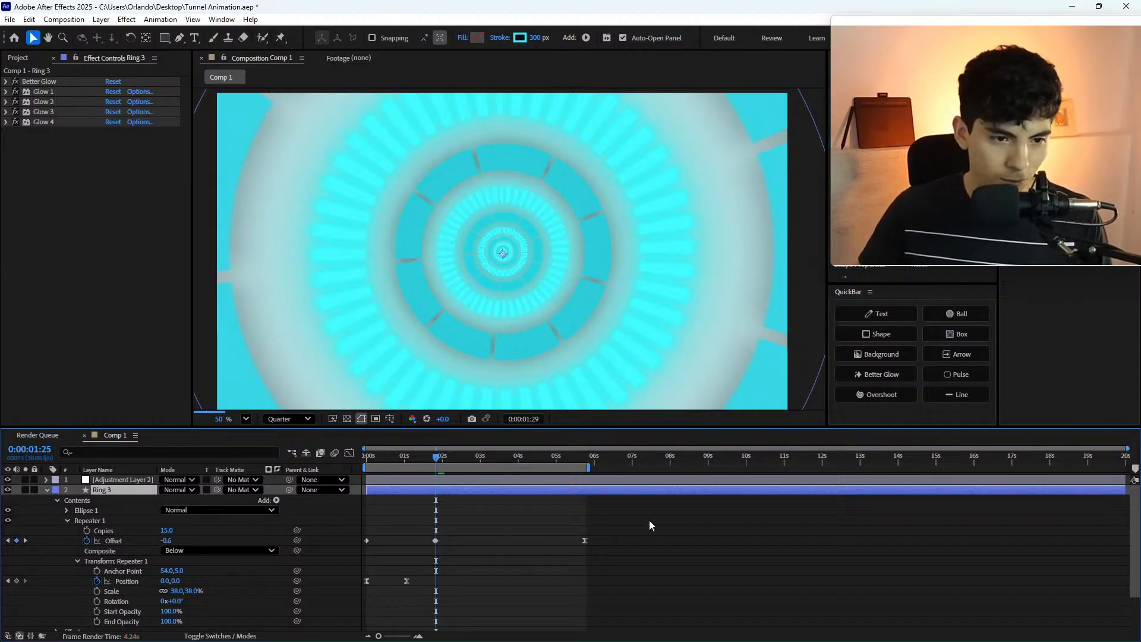
{"action": "left_click_drag", "start_coordinate": [630, 519], "coordinate": [358, 546]}
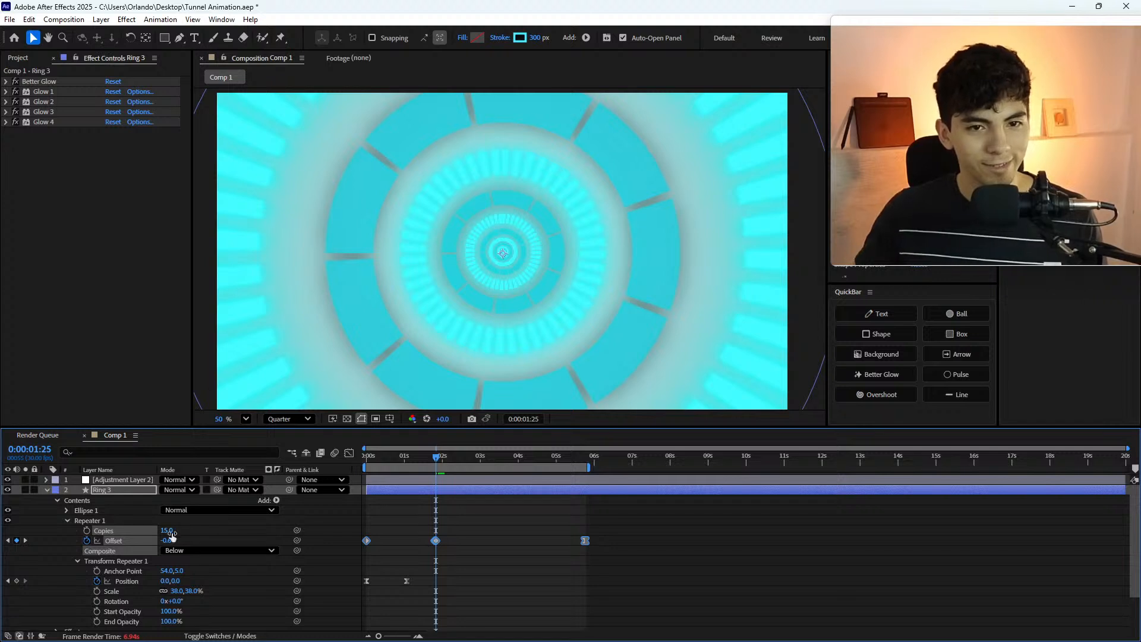
{"action": "key", "text": "ctrl"}
{"action": "left_click", "coordinate": [167, 540], "text": "ctrl"}
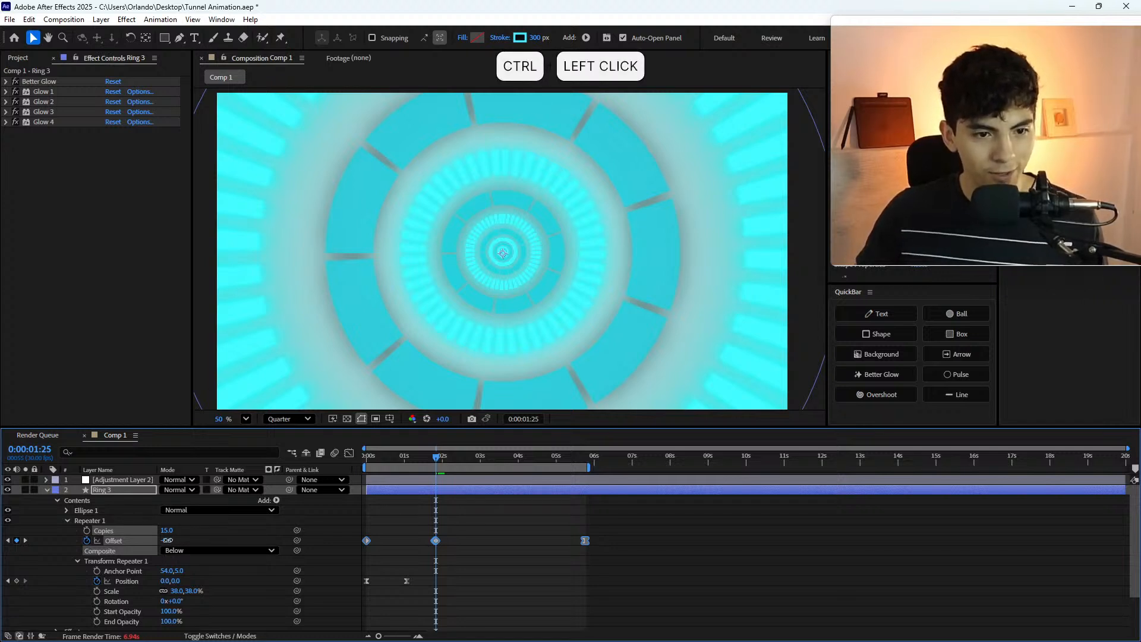
{"action": "left_click_drag", "start_coordinate": [169, 540], "coordinate": [172, 540]}
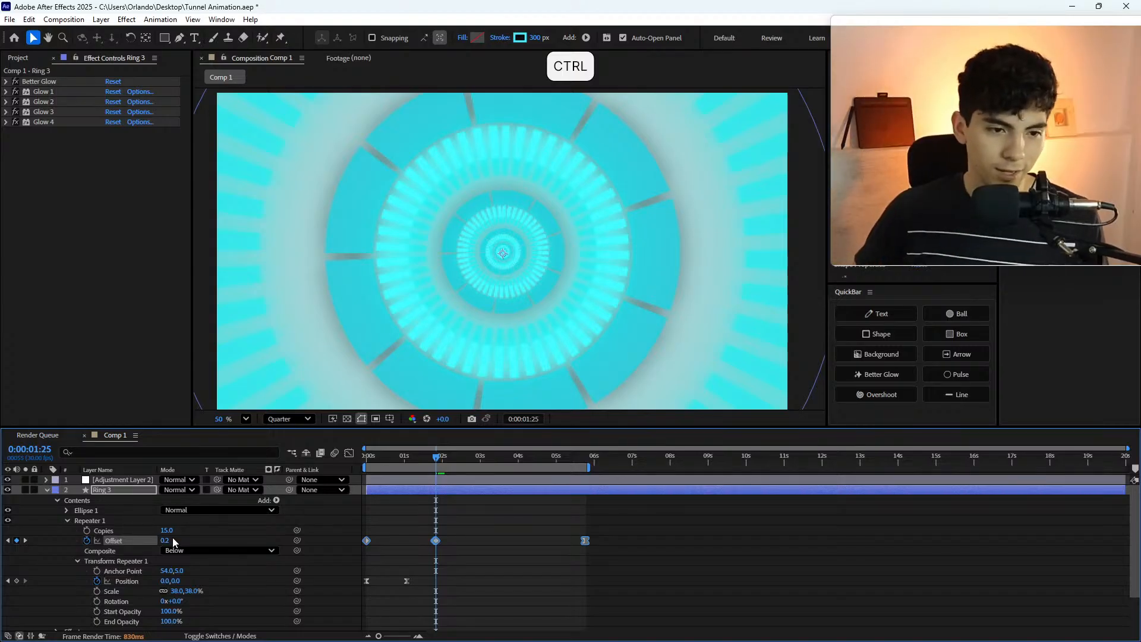
- Try shifting the selected Ring 3 Offset keyframes to 1.8 at 0:00:01:25 and undo it
{"action": "left_click", "coordinate": [170, 538], "text": "ctrl"}
{"action": "left_click_drag", "start_coordinate": [170, 538], "coordinate": [175, 536]}
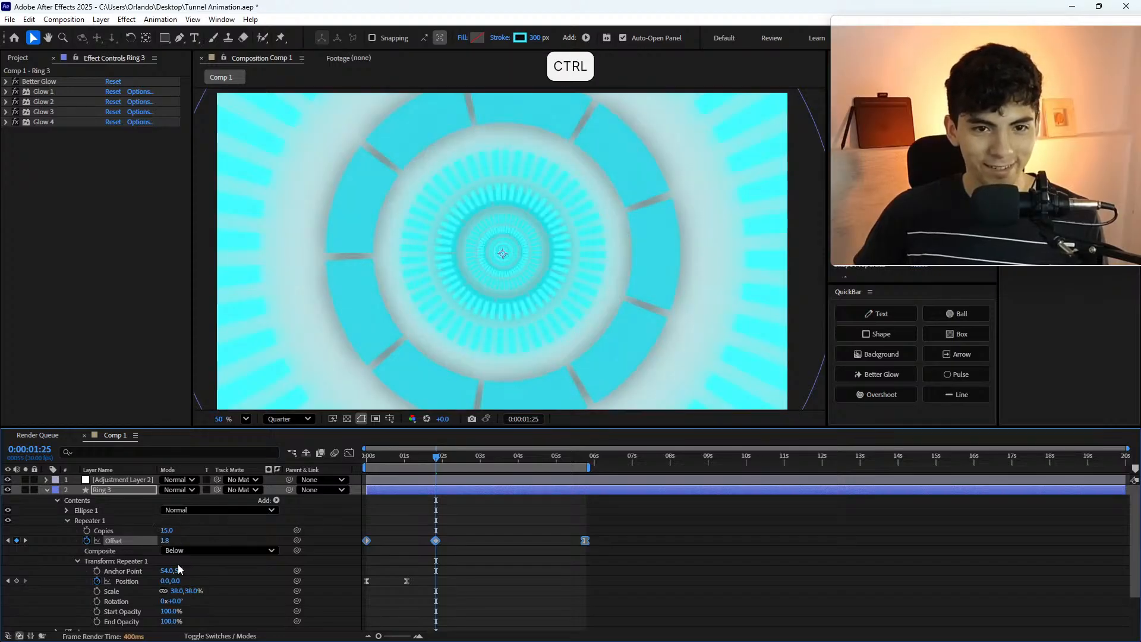
{"action": "key", "text": "ctrl+z"}
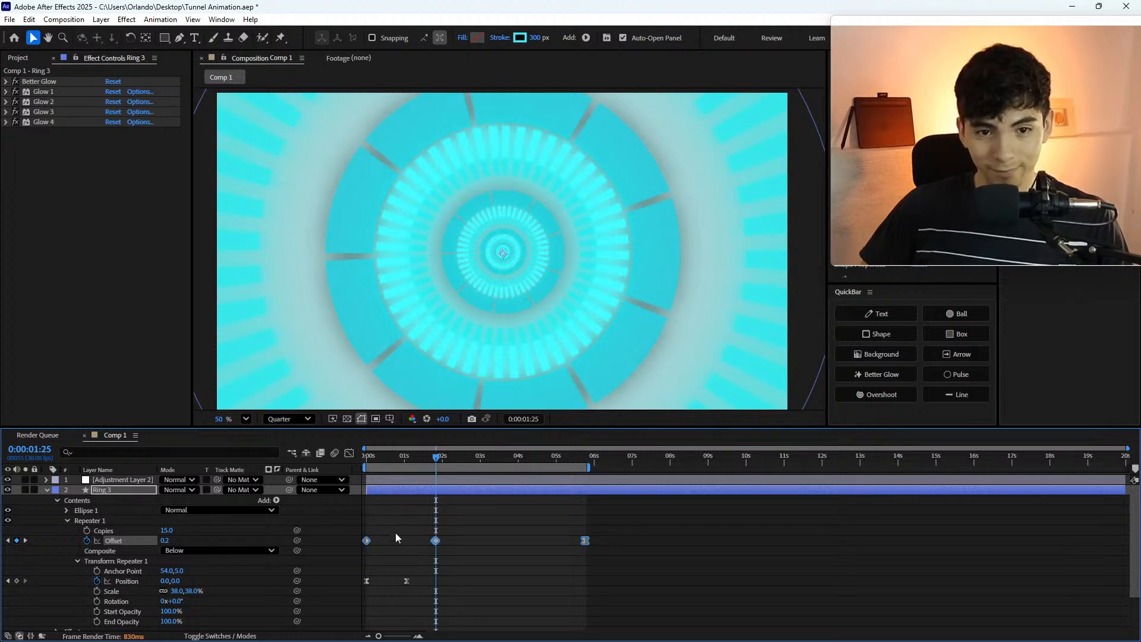
- Change the Ring 3 layer's stroke color to red, FF4444
{"action": "left_click", "coordinate": [135, 490]}
{"action": "key", "text": "g"}
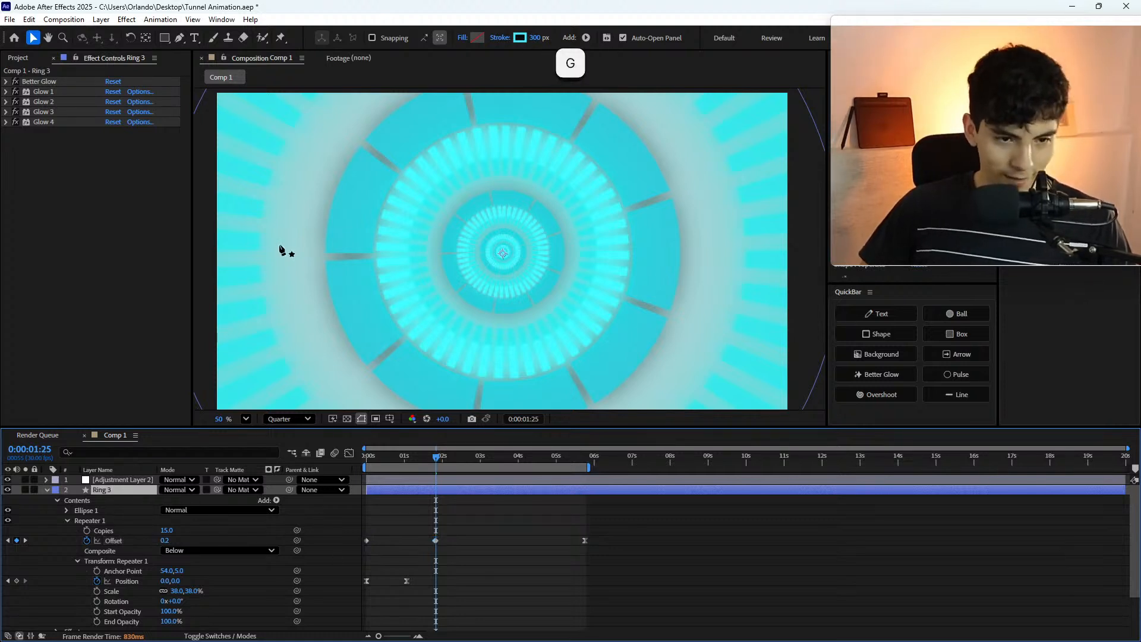
{"action": "left_click", "coordinate": [418, 38]}
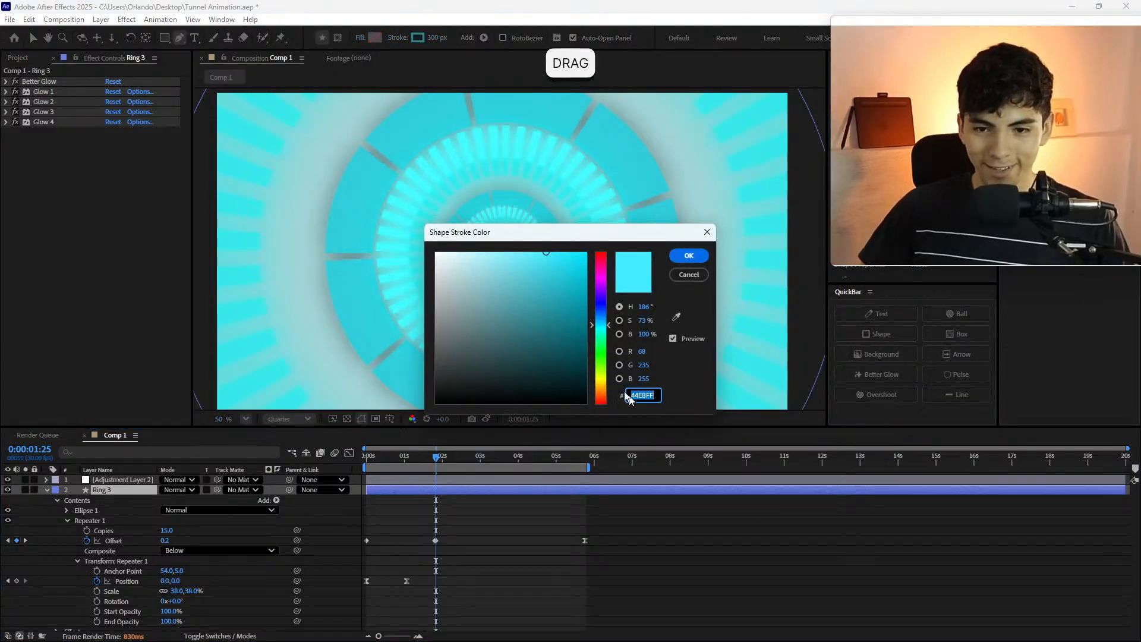
{"action": "left_click_drag", "start_coordinate": [674, 239], "coordinate": [861, 407]}
{"action": "left_click_drag", "start_coordinate": [792, 432], "coordinate": [794, 410]}
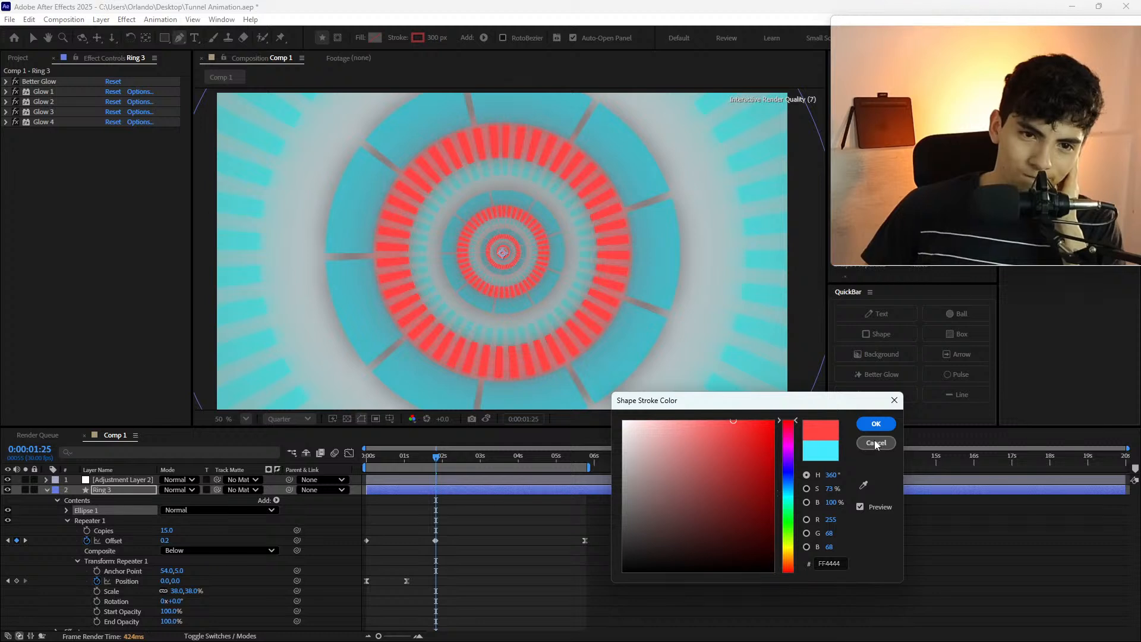
{"action": "left_click", "coordinate": [877, 425]}
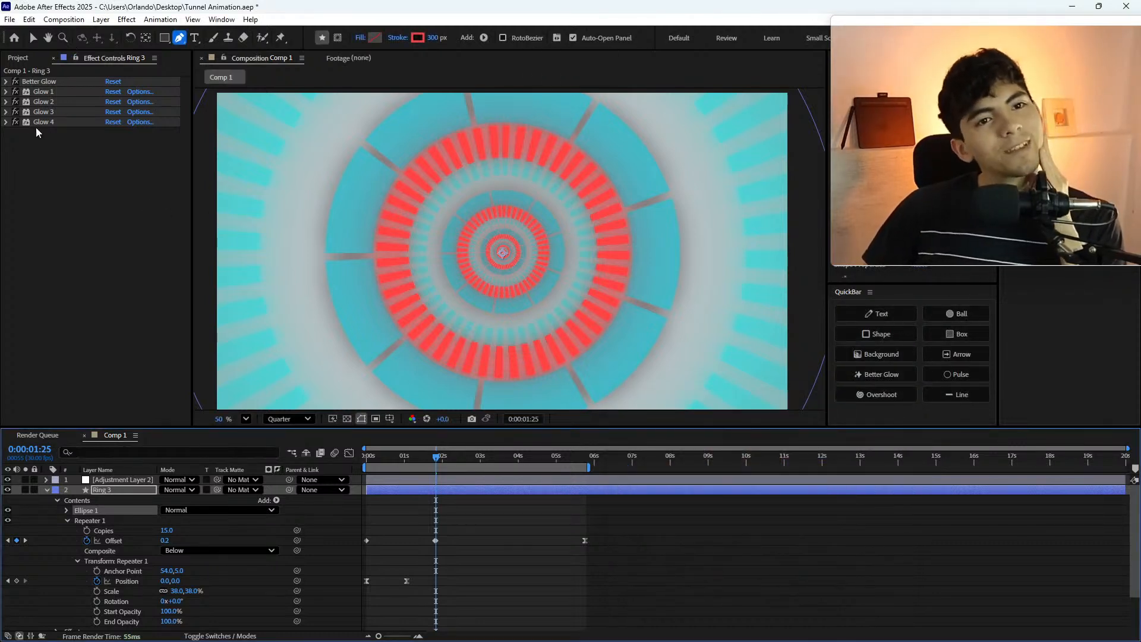
- Turn off Better Glow and all four Glow effects on Ring 3, and expand the Better Glow and Glow 1 settings
{"action": "left_click", "coordinate": [5, 82]}
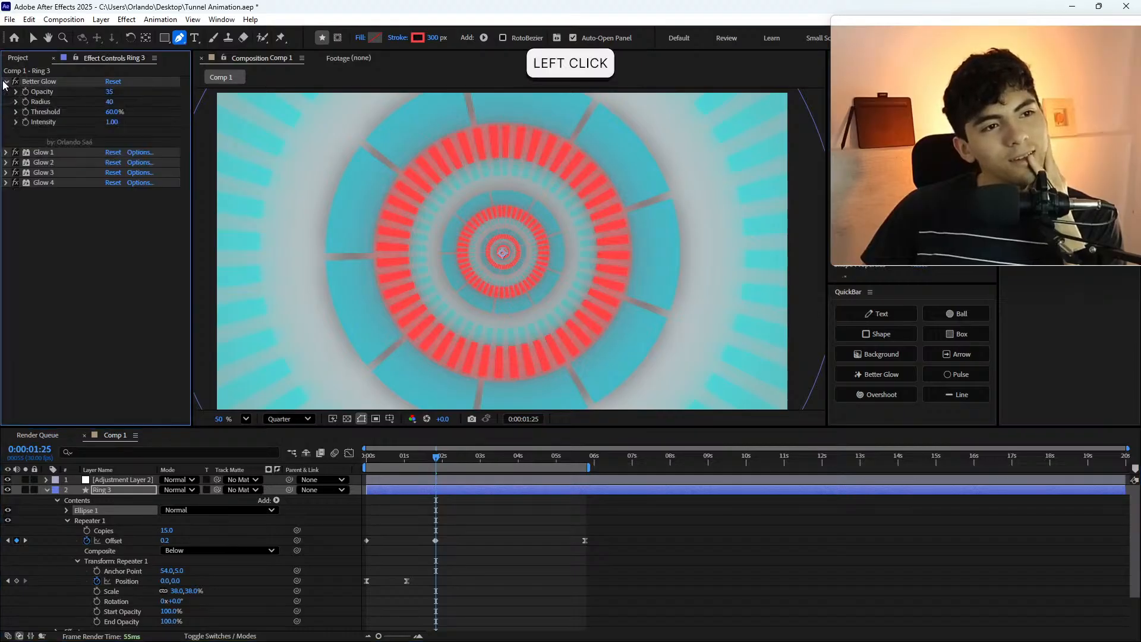
{"action": "left_click", "coordinate": [5, 82]}
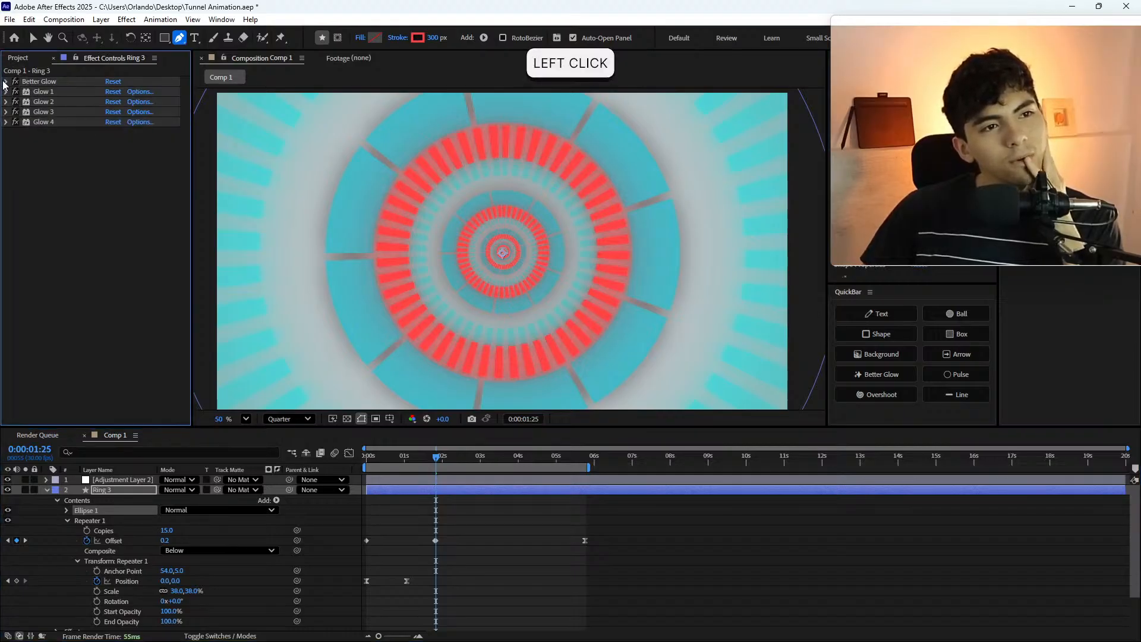
{"action": "left_click_drag", "start_coordinate": [18, 83], "coordinate": [21, 150]}
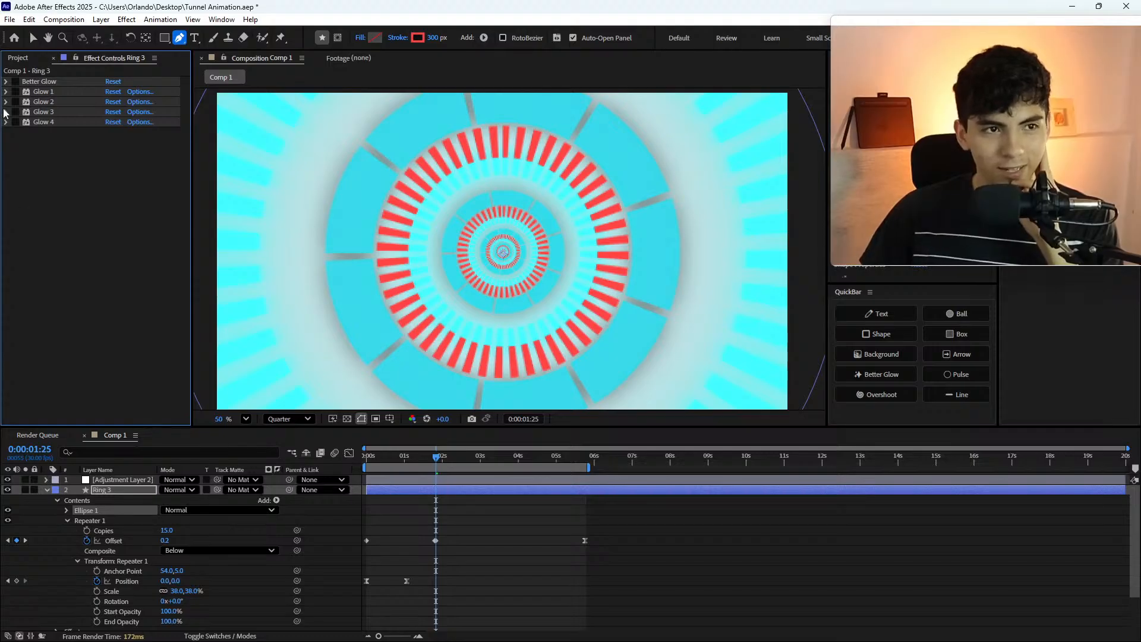
{"action": "left_click", "coordinate": [6, 81]}
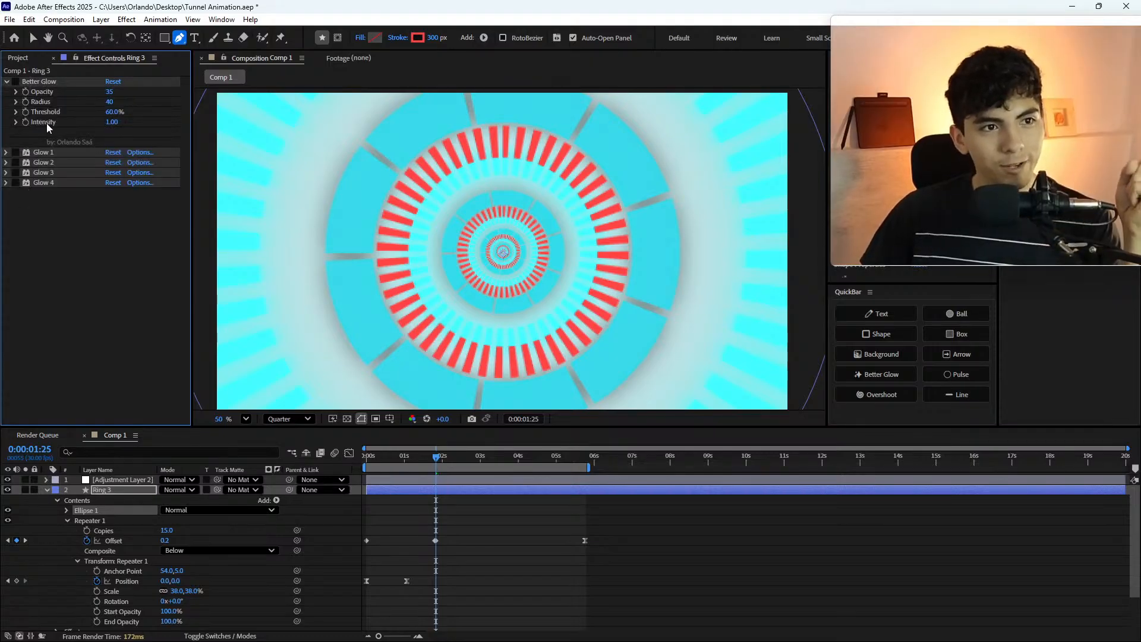
{"action": "left_click", "coordinate": [6, 152]}
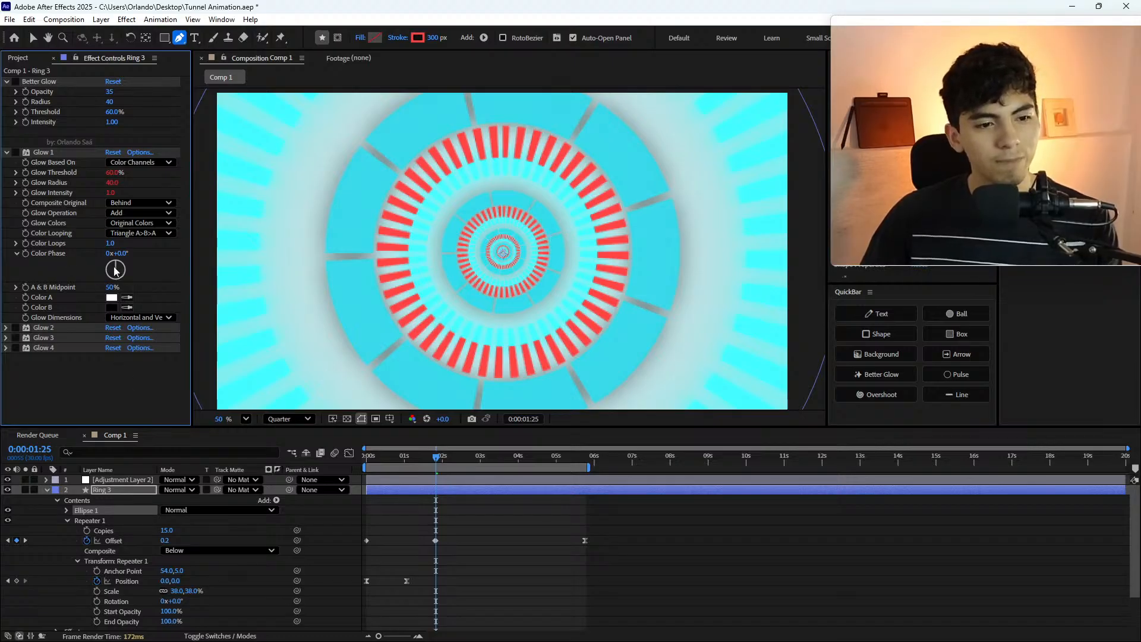
- Expand Ring 3's Ellipse 1 stroke settings down to its Dashes group and open the Dash value
{"action": "scroll", "coordinate": [115, 523], "scroll_direction": "down", "scroll_amount": 2}
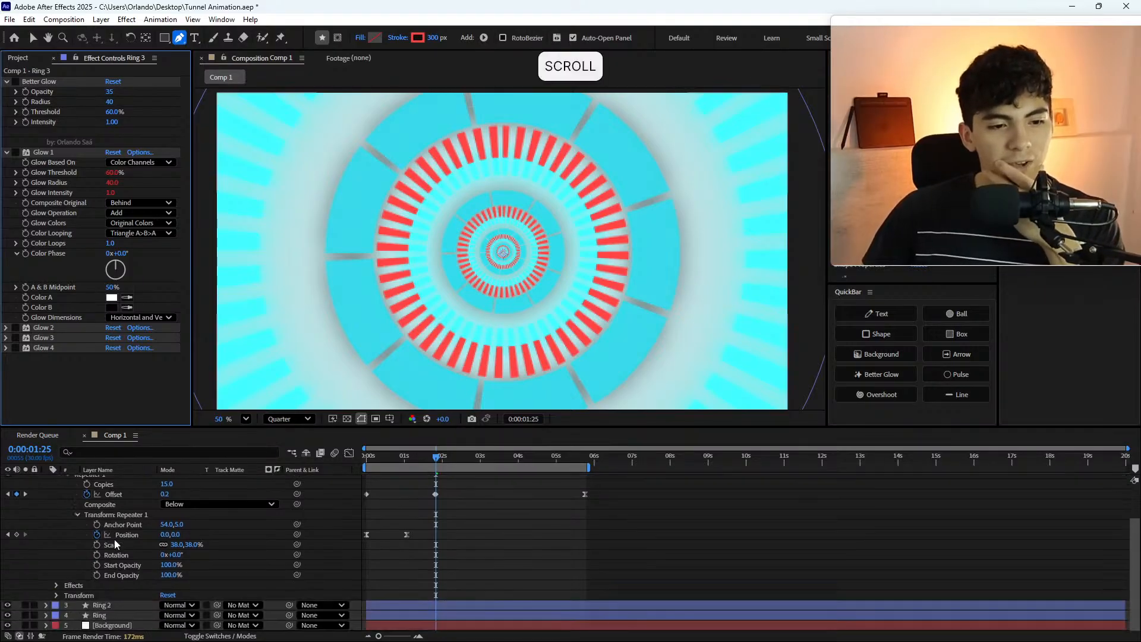
{"action": "scroll", "coordinate": [72, 511], "scroll_direction": "up", "scroll_amount": 2}
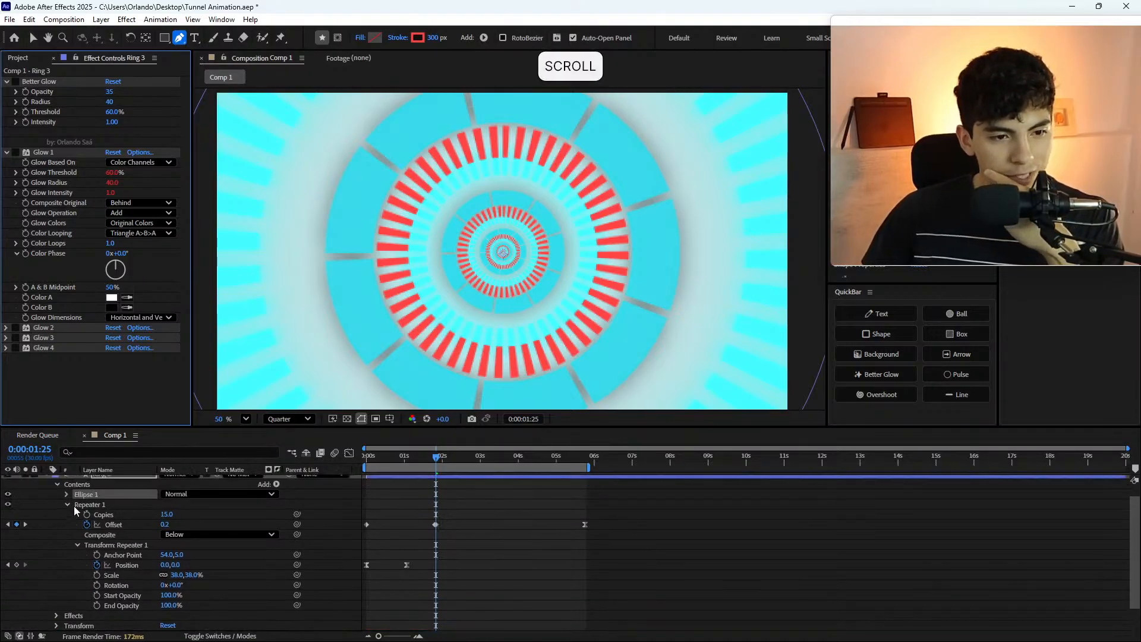
{"action": "left_click", "coordinate": [67, 495]}
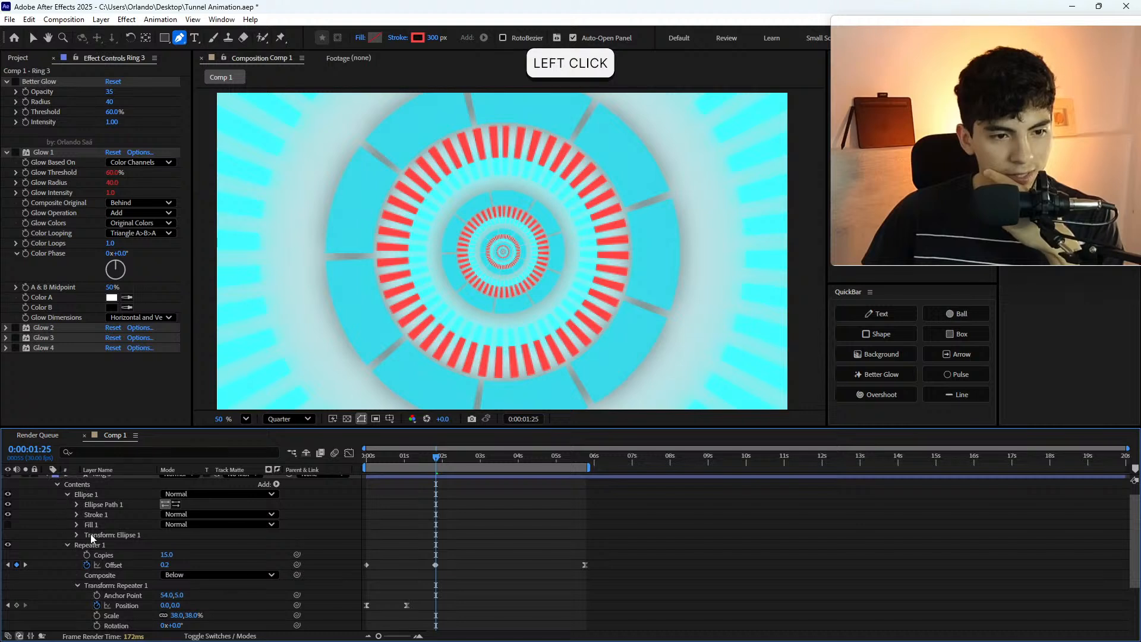
{"action": "left_click", "coordinate": [77, 514]}
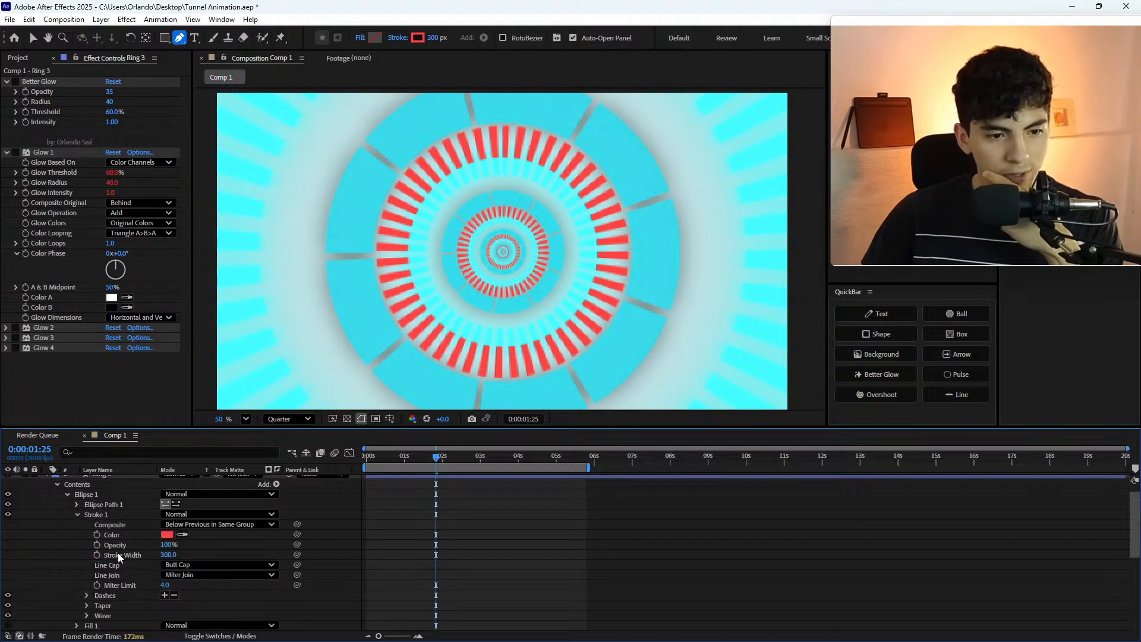
{"action": "scroll", "coordinate": [102, 568], "scroll_direction": "down", "scroll_amount": 2}
{"action": "left_click", "coordinate": [86, 565]}
{"action": "scroll", "coordinate": [86, 569], "scroll_direction": "down", "scroll_amount": 2}
{"action": "left_click", "coordinate": [166, 544]}
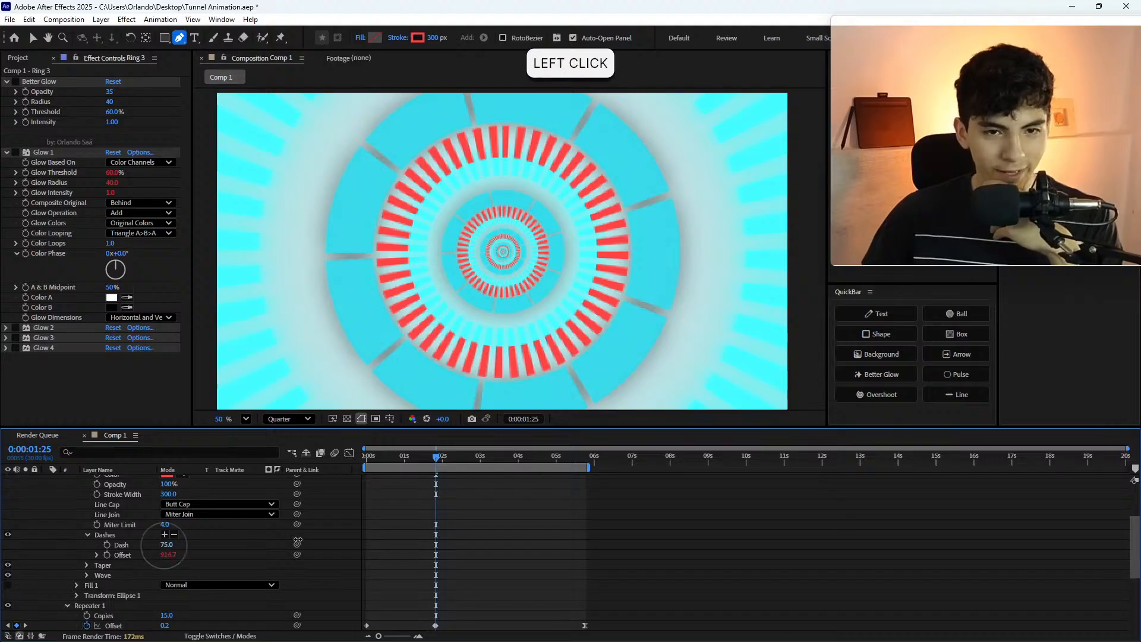
{"action": "left_click", "coordinate": [218, 530]}
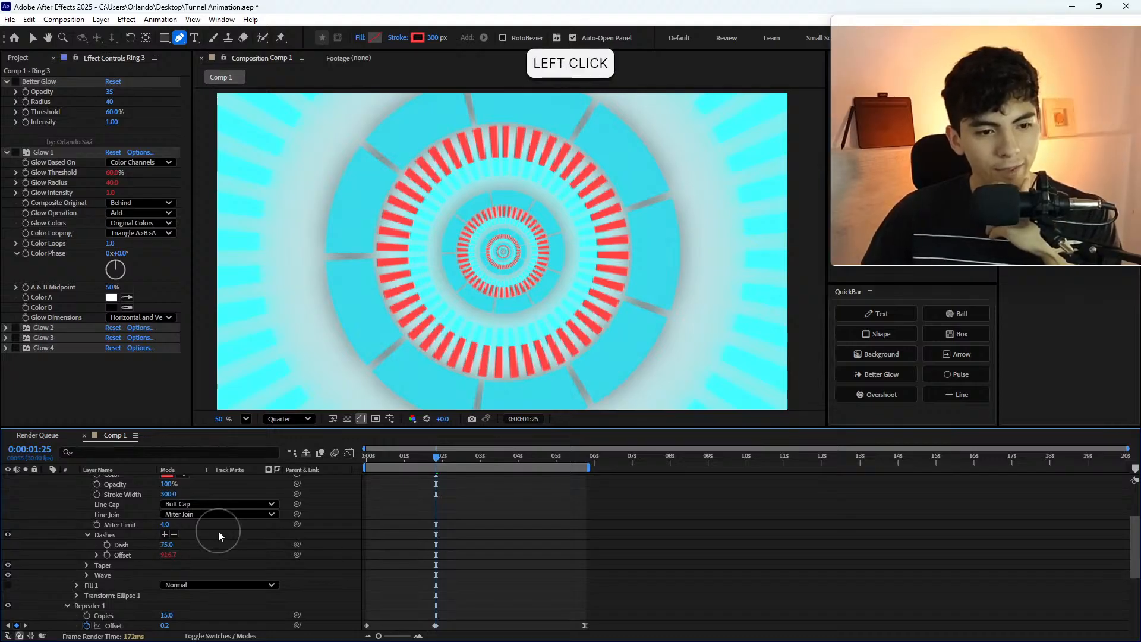
- Thin Ring 3's dashed outline by setting its stroke width to 50, and reduce it further to 30
{"action": "scroll", "coordinate": [218, 530], "scroll_direction": "up", "scroll_amount": 2}
{"action": "left_click", "coordinate": [171, 524]}
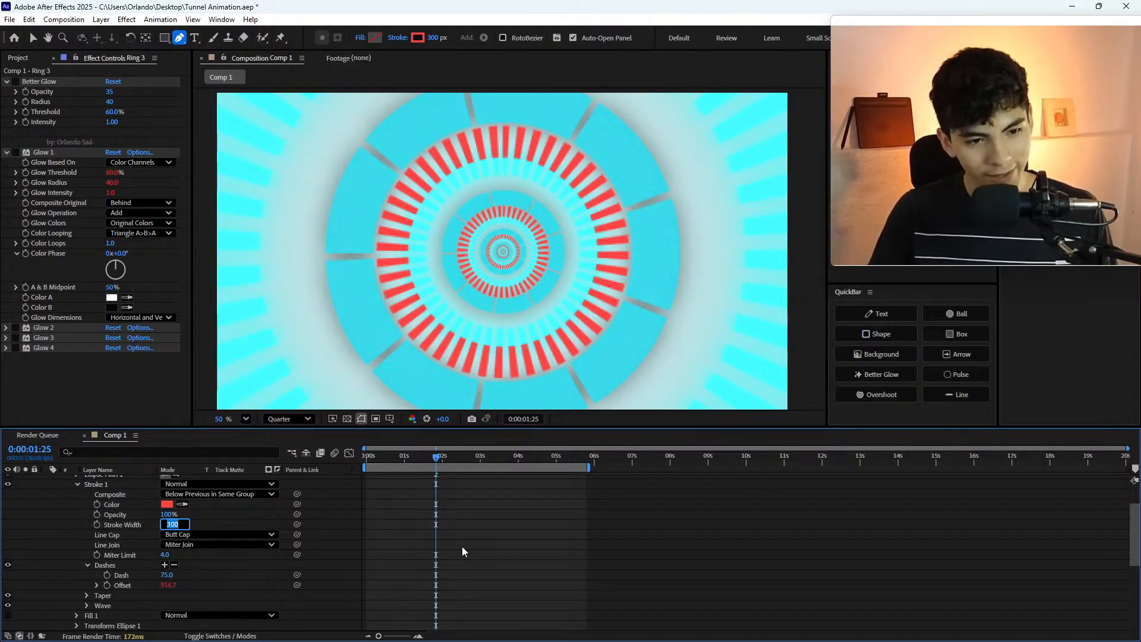
{"action": "type", "text": "50"}
{"action": "key", "text": "Return"}
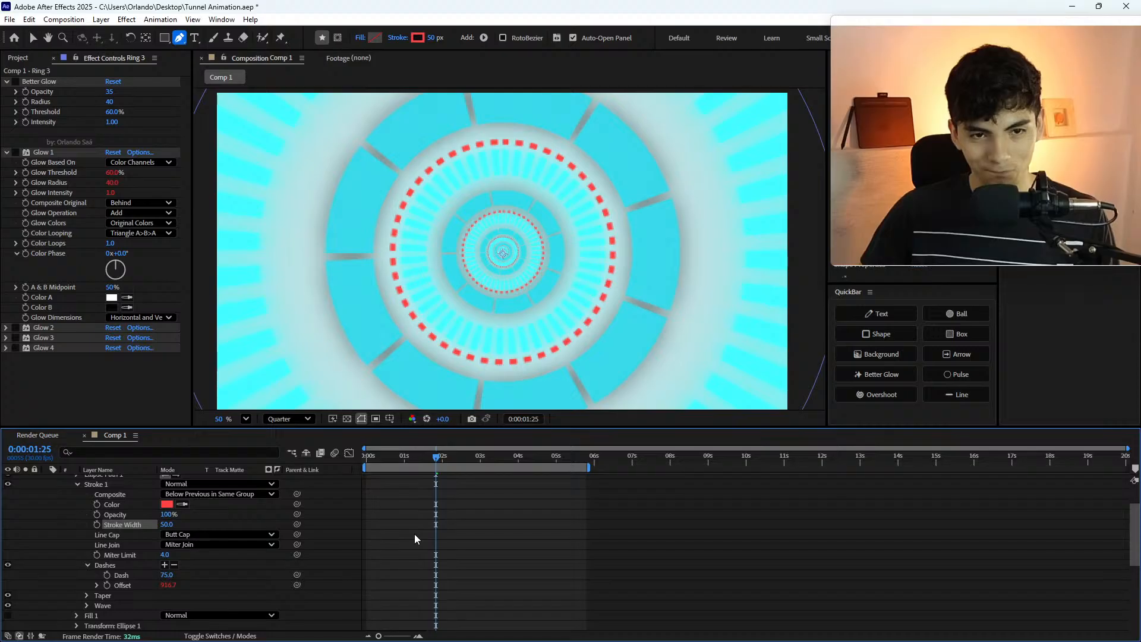
{"action": "left_click", "coordinate": [167, 524]}
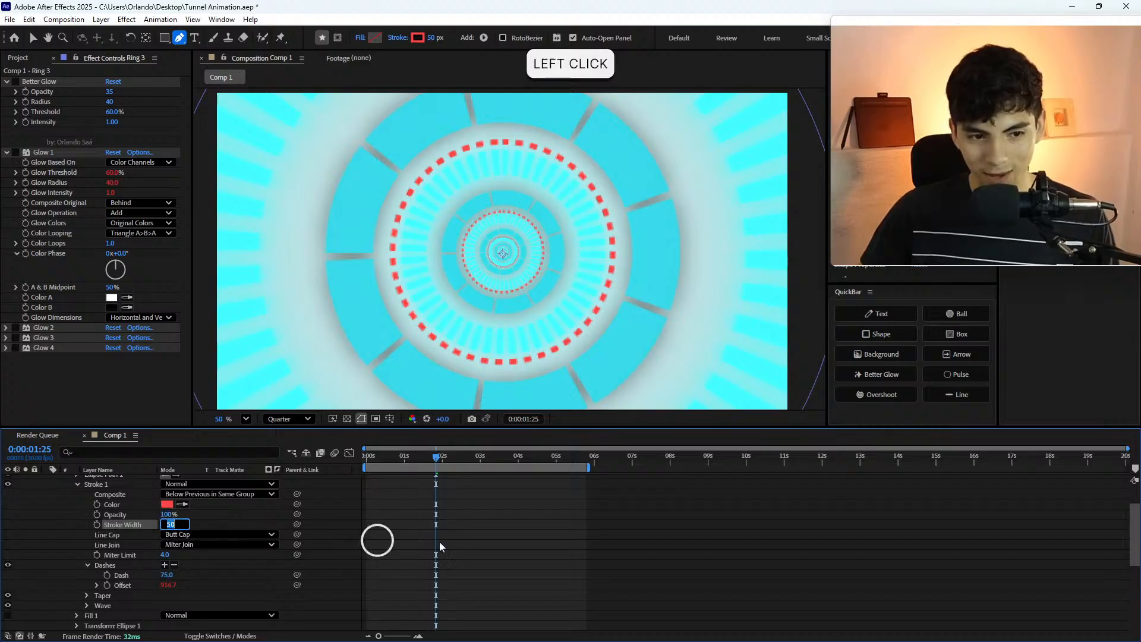
{"action": "type", "text": "30"}
{"action": "key", "text": "Return"}
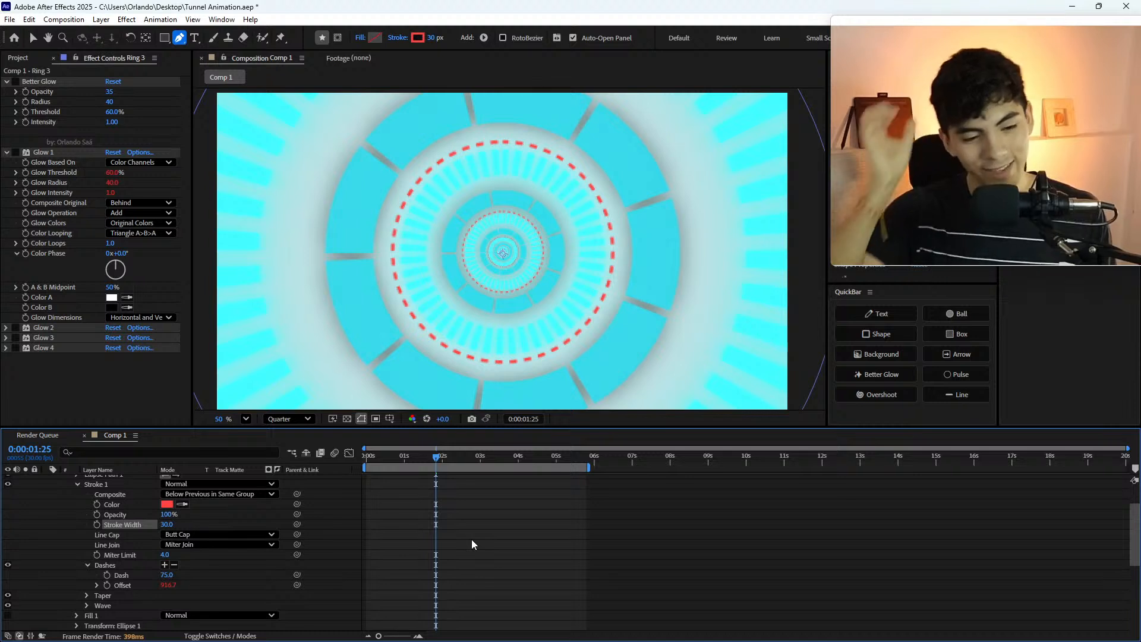
- Lengthen the dashes of Ring 3's stroke by trying a Dash value of 150 and then 500
{"action": "left_click", "coordinate": [166, 575]}
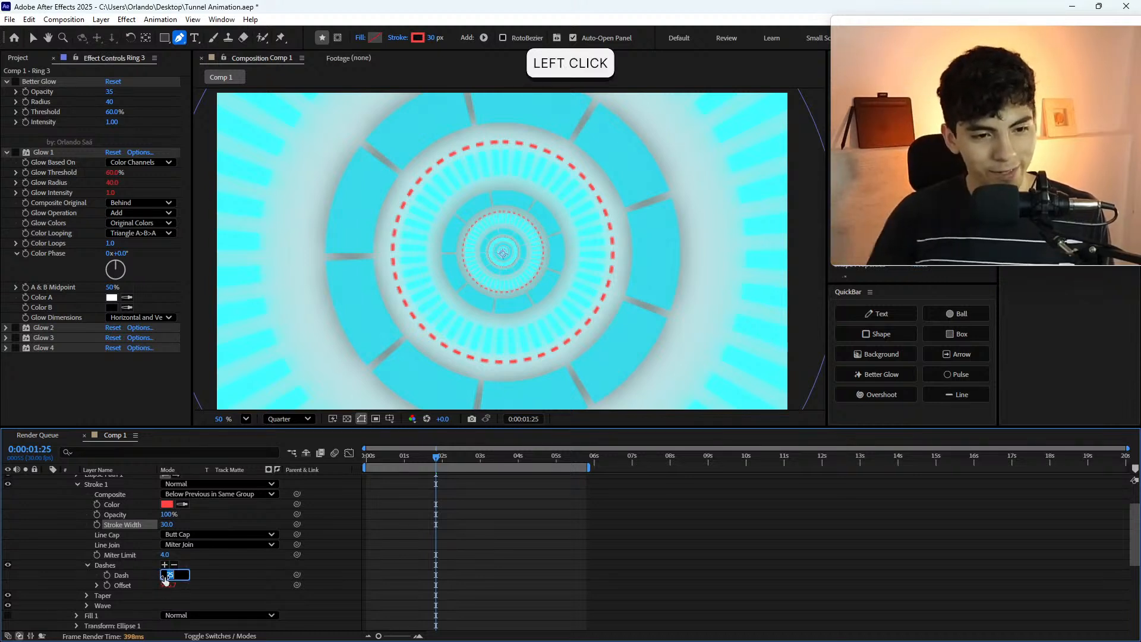
{"action": "type", "text": "150"}
{"action": "key", "text": "Return"}
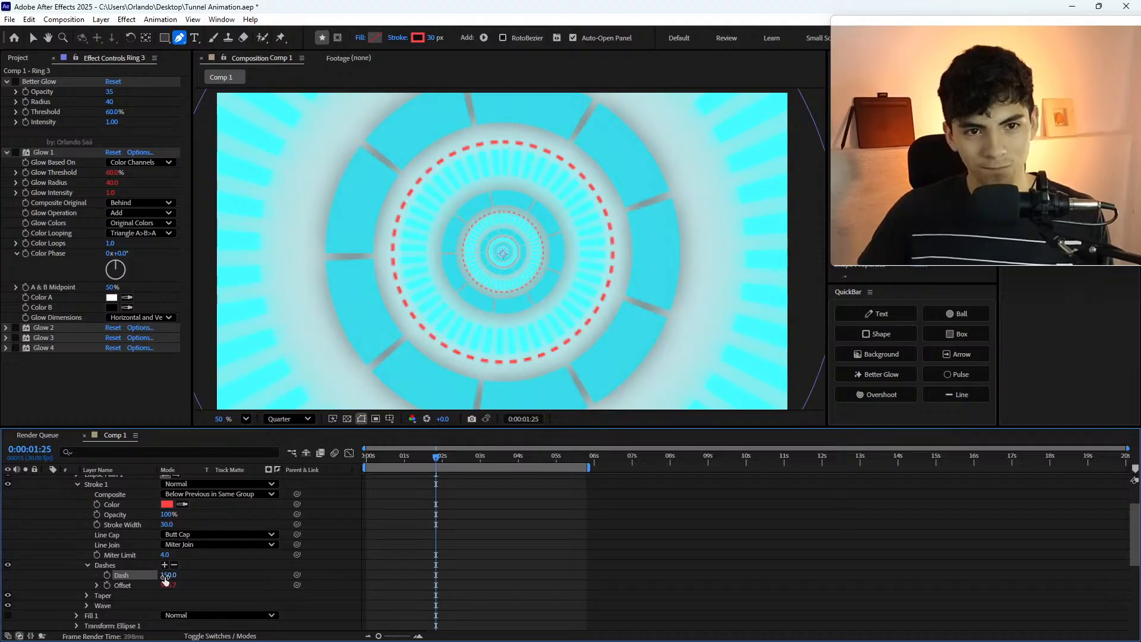
{"action": "left_click", "coordinate": [166, 575]}
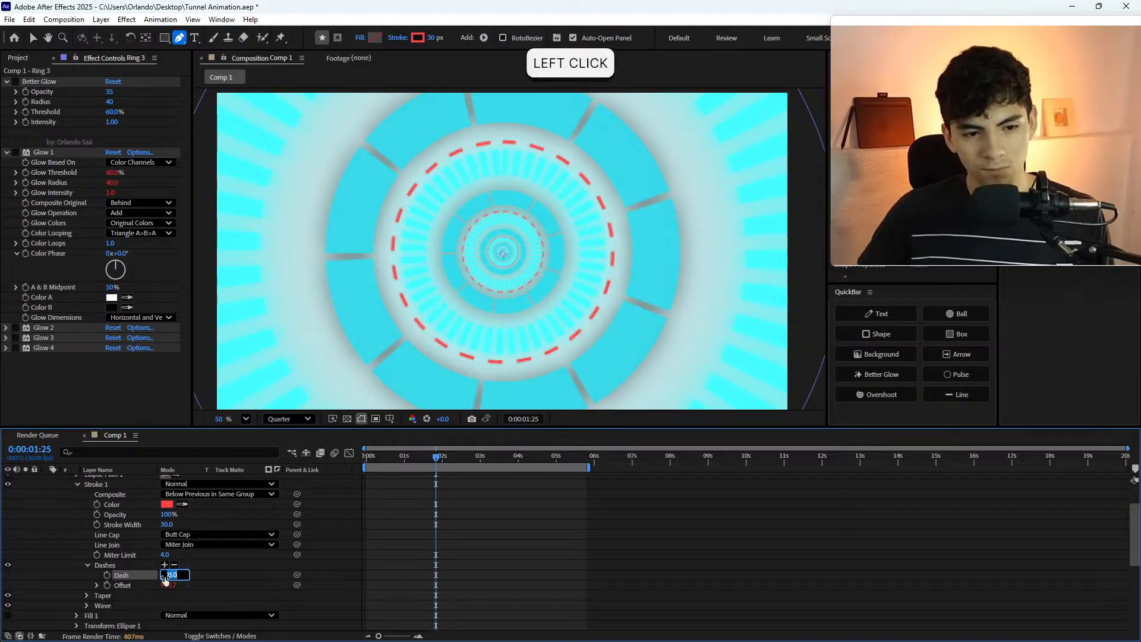
{"action": "type", "text": "500"}
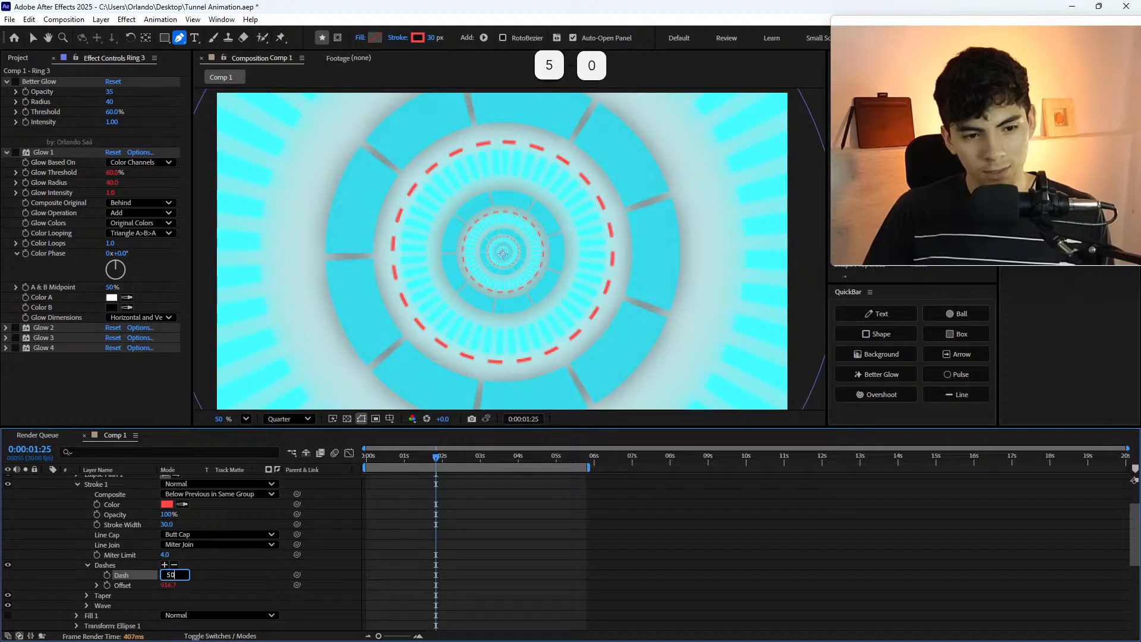
{"action": "key", "text": "Return"}
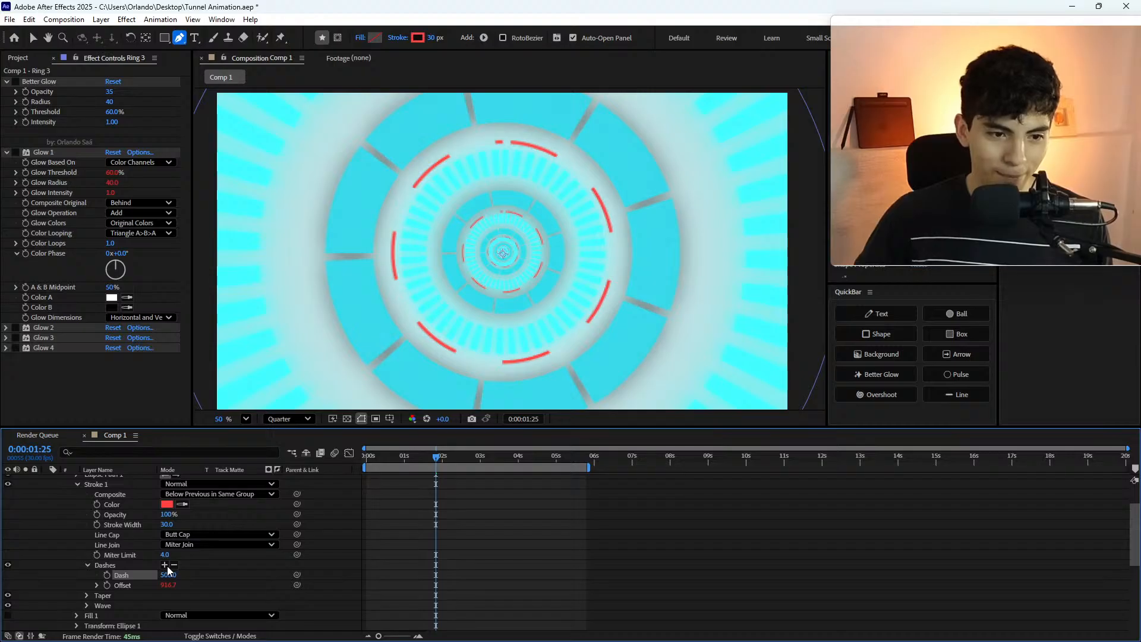
- Add a separate Gap property to the dashes of Ring 3's stroke and set it to 25
{"action": "left_click", "coordinate": [164, 564]}
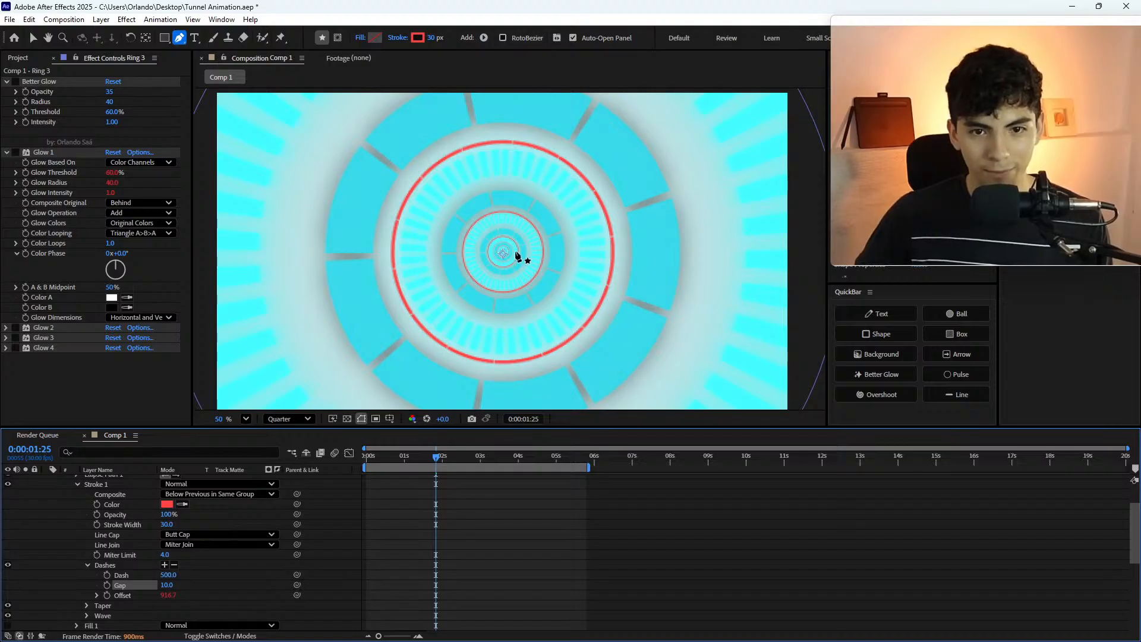
{"action": "left_click", "coordinate": [168, 574]}
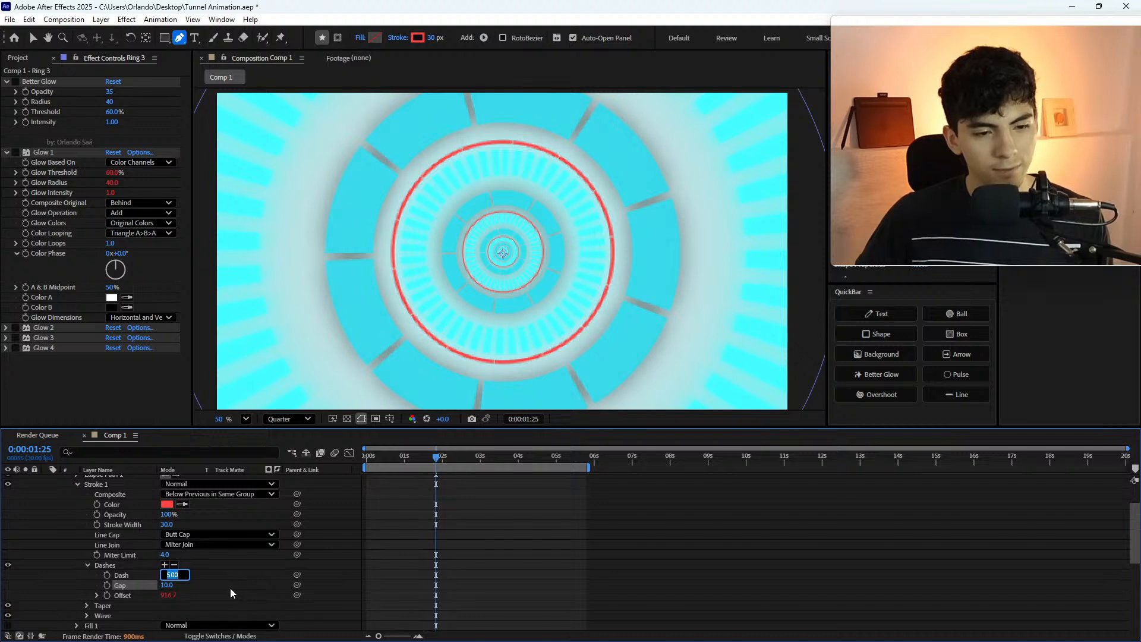
{"action": "left_click", "coordinate": [167, 586]}
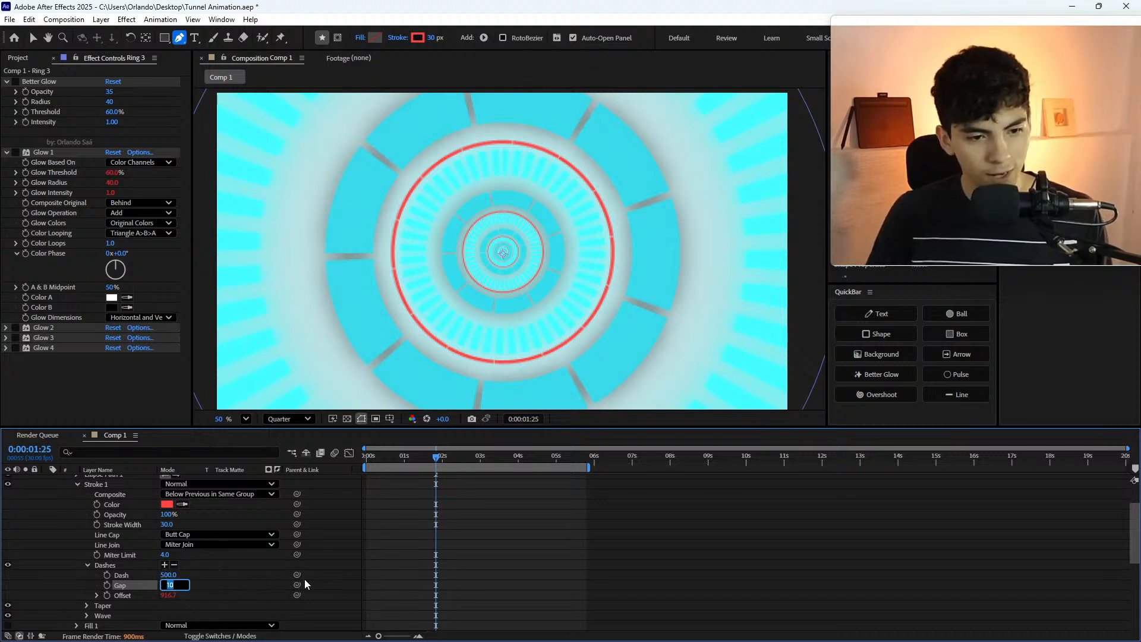
{"action": "type", "text": "25"}
{"action": "key", "text": "Return"}
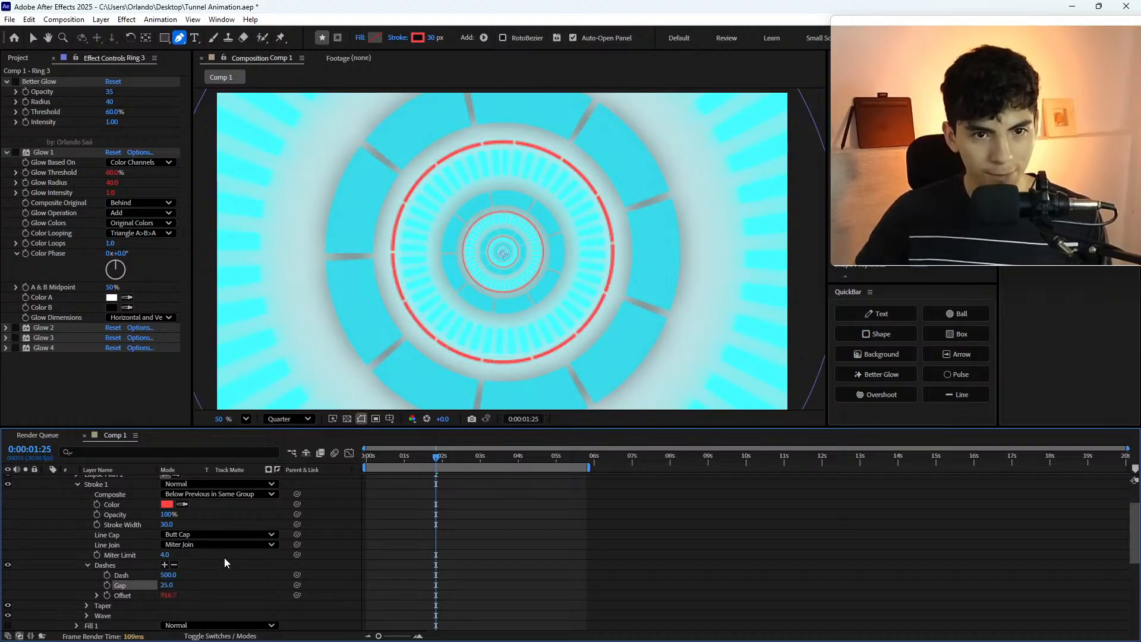
- Shorten Ring 3's dashes by setting the Dash value to 300 and then 200
{"action": "left_click", "coordinate": [168, 575]}
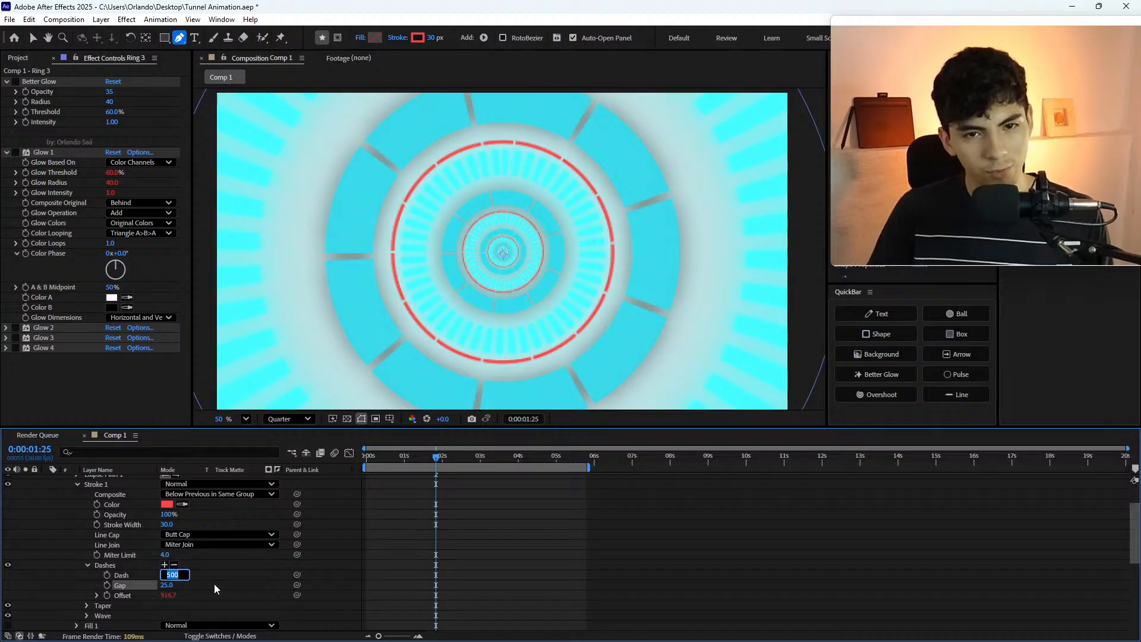
{"action": "type", "text": "300"}
{"action": "key", "text": "Return"}
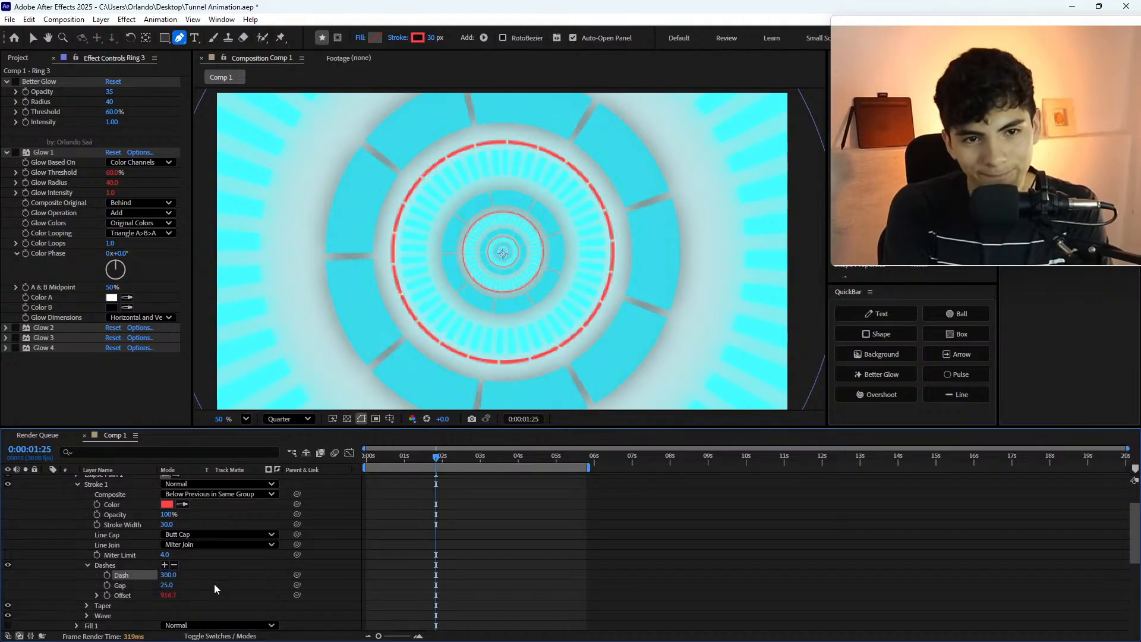
{"action": "left_click", "coordinate": [168, 576]}
{"action": "type", "text": "200"}
{"action": "key", "text": "Return"}
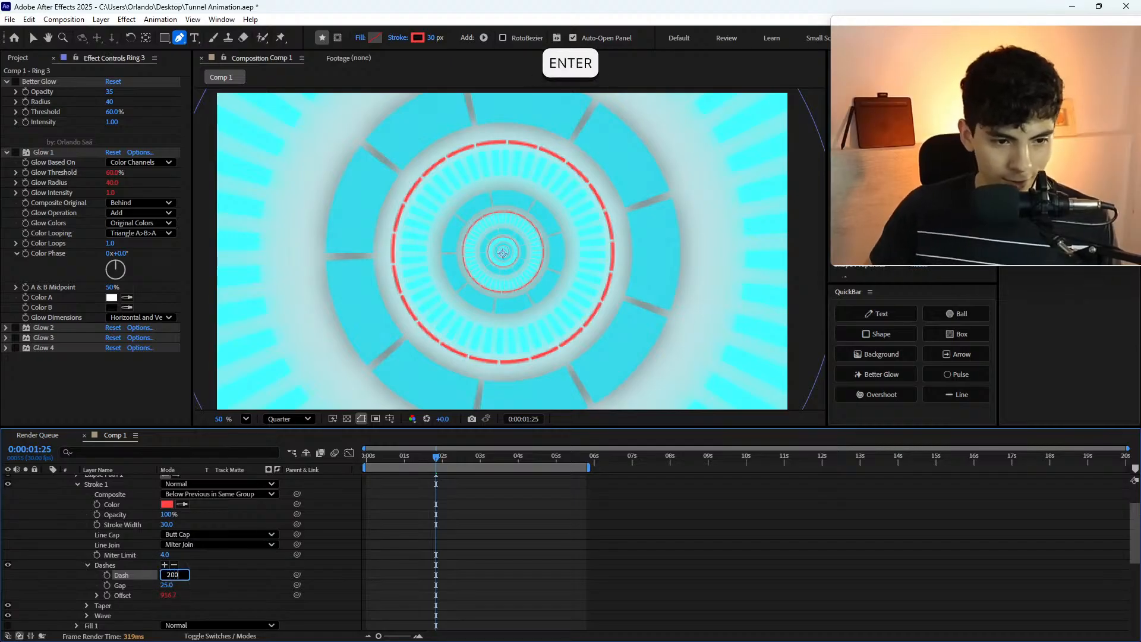
- Set the dash Gap of Ring 3's stroke to 40 and its stroke width to 20
{"action": "left_click", "coordinate": [167, 586]}
{"action": "type", "text": "40"}
{"action": "key", "text": "Return"}
{"action": "left_click", "coordinate": [169, 525]}
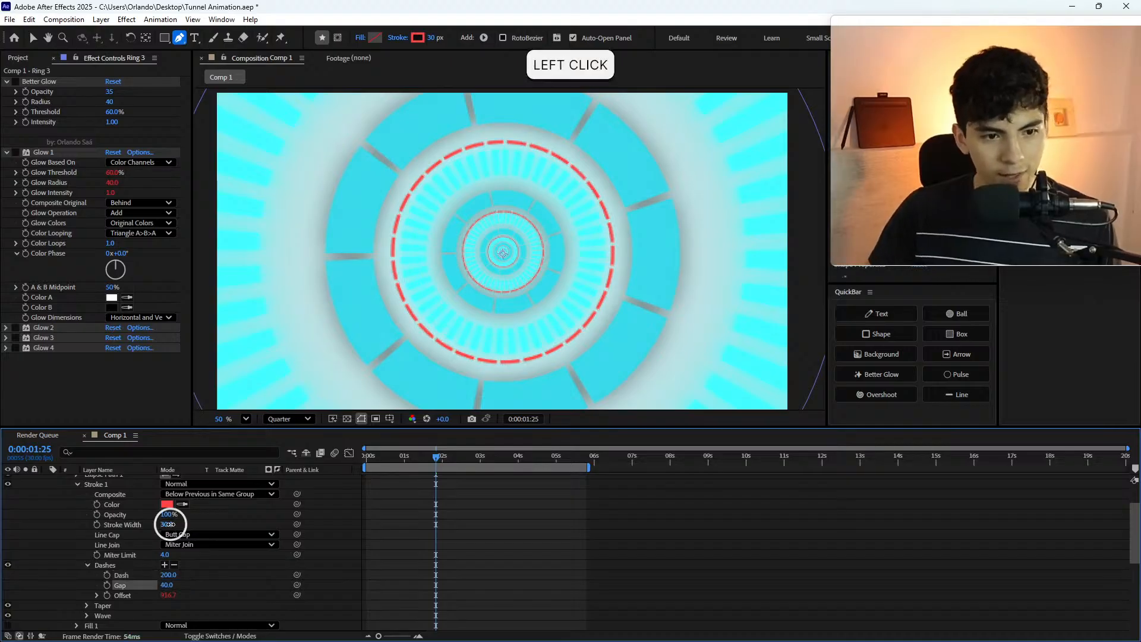
{"action": "type", "text": "20"}
{"action": "key", "text": "Return"}
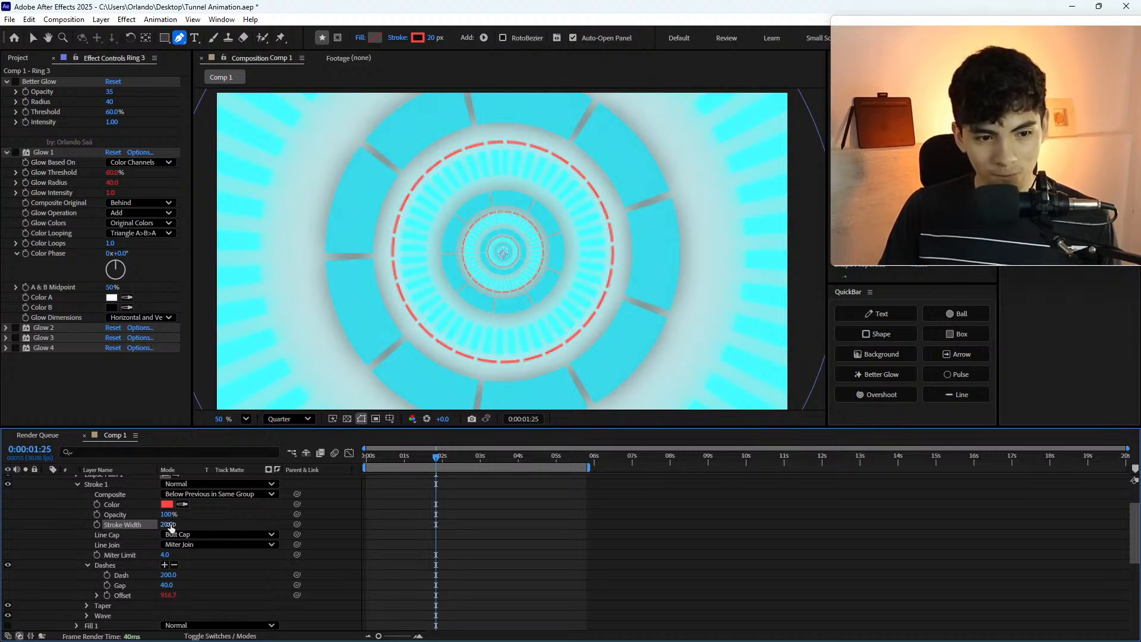
- Set Ring 3's Dash length to 250 and its Gap to 50
{"action": "left_click", "coordinate": [167, 575]}
{"action": "type", "text": "250"}
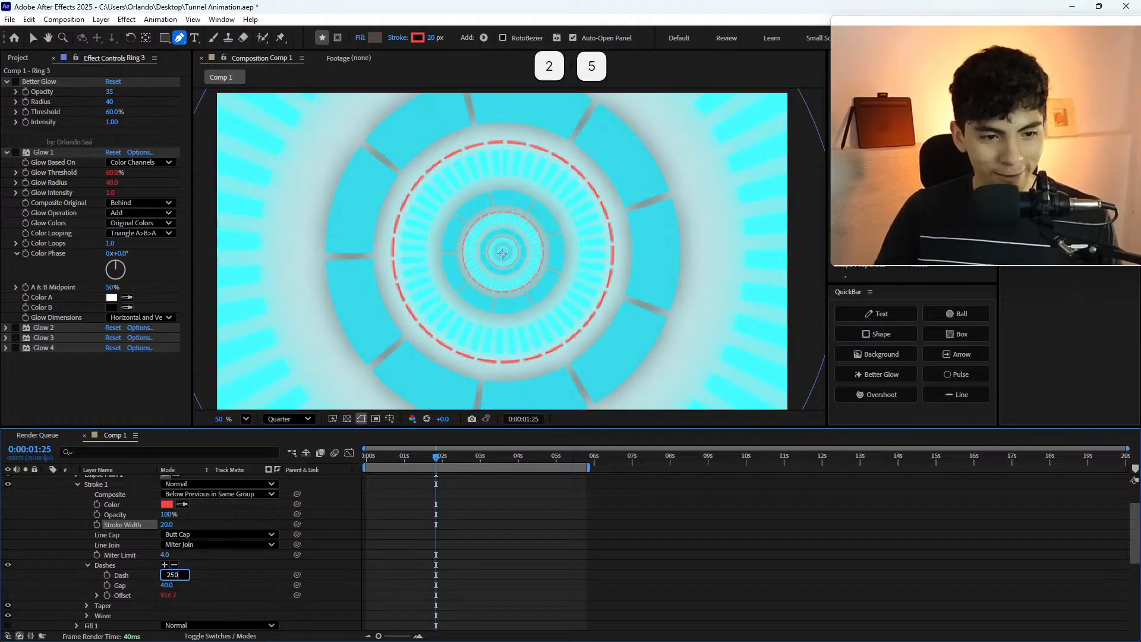
{"action": "key", "text": "Tab"}
{"action": "type", "text": "50"}
{"action": "key", "text": "Return"}
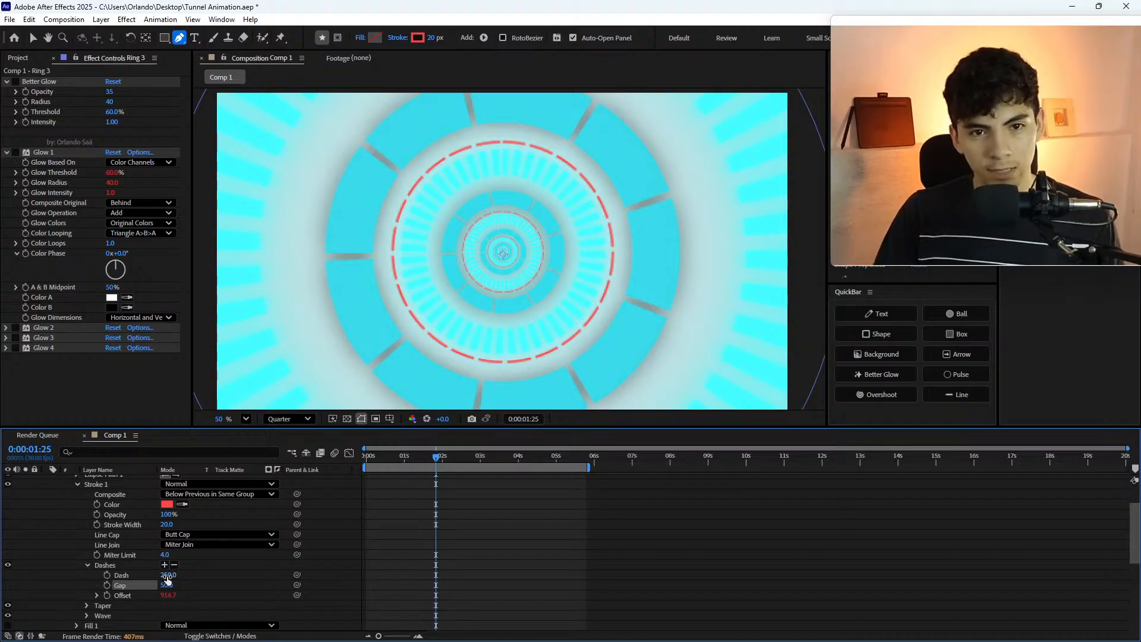
- Widen Ring 3's dash Gap to 100, then fine-tune it to about 97.1 while checking the seam of the ring
{"action": "left_click", "coordinate": [169, 585]}
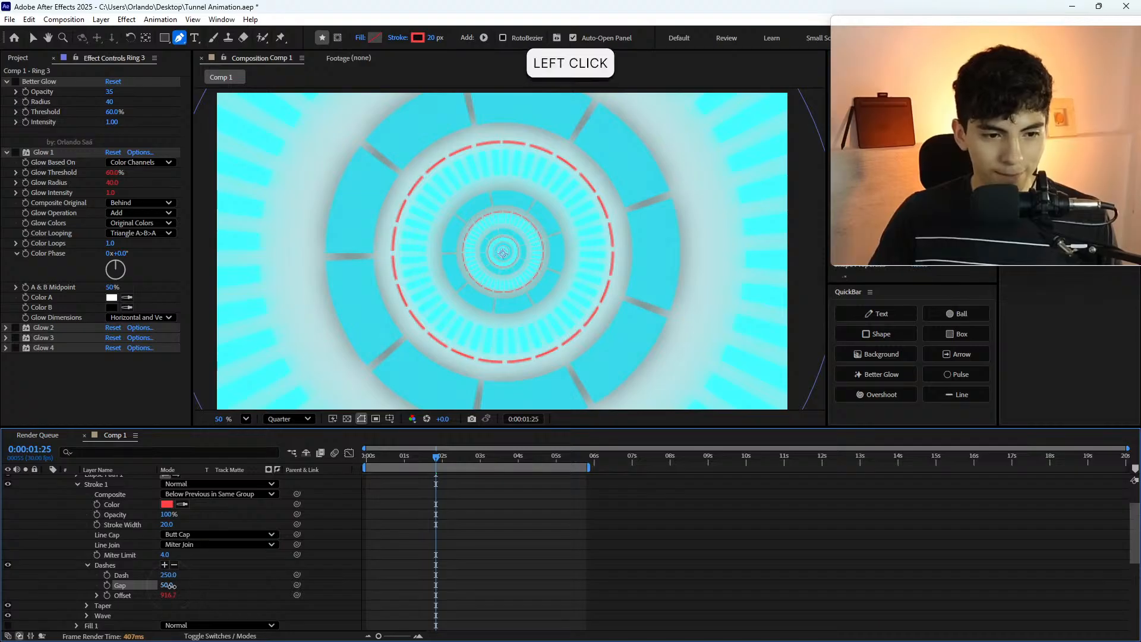
{"action": "type", "text": "100"}
{"action": "key", "text": "Return"}
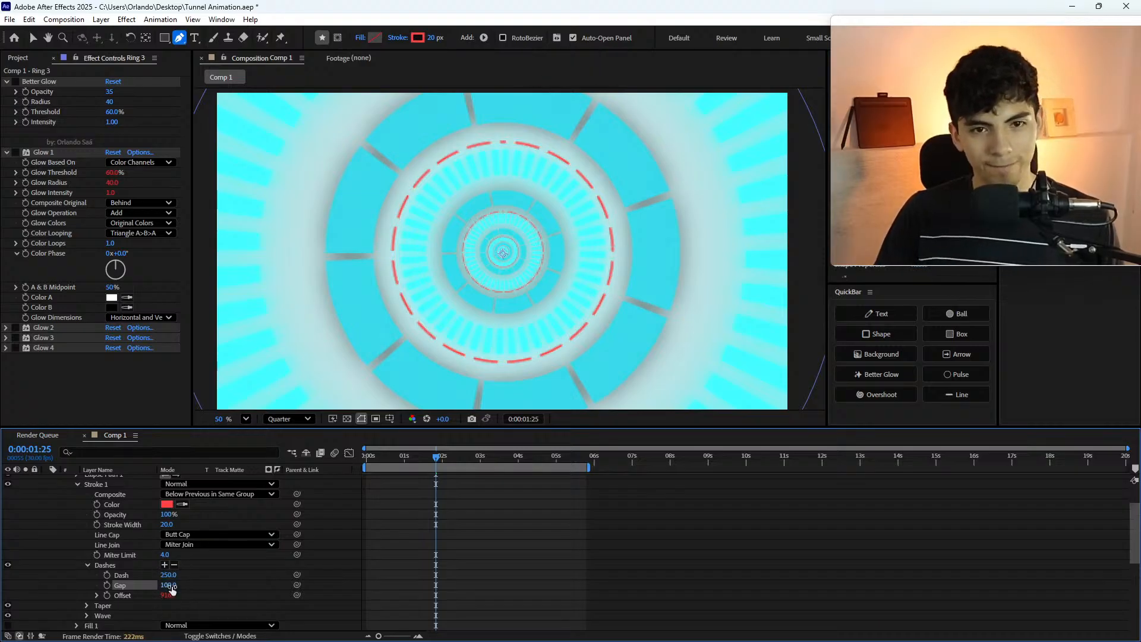
{"action": "key", "text": "ctrl"}
{"action": "scroll", "coordinate": [509, 125], "scroll_direction": "up", "scroll_amount": 6}
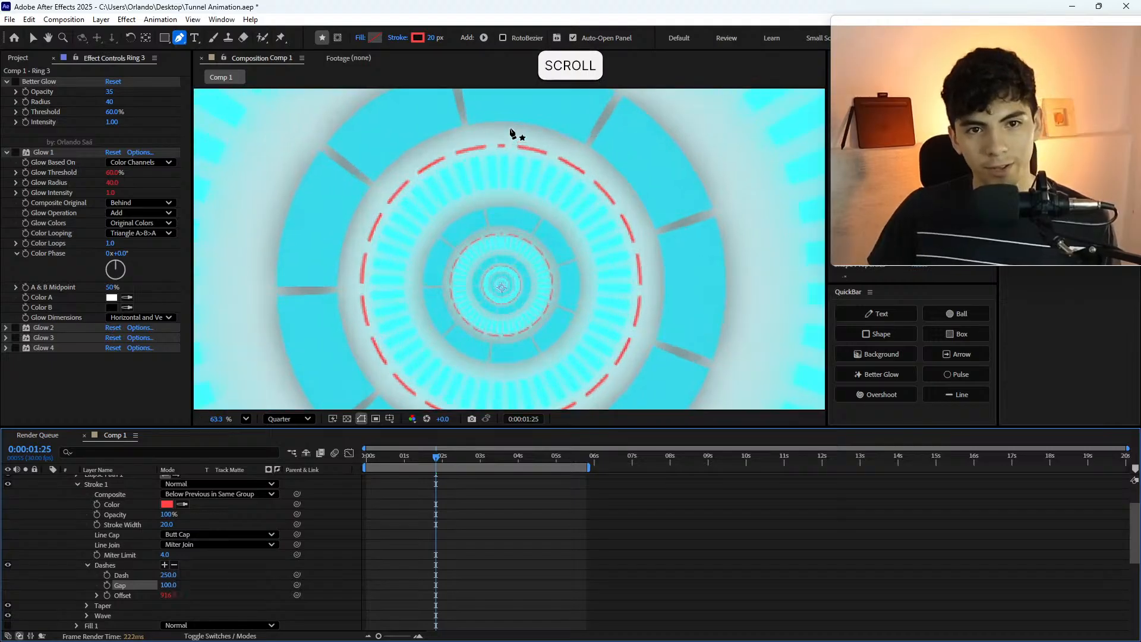
{"action": "scroll", "coordinate": [505, 160], "scroll_direction": "down", "scroll_amount": 2}
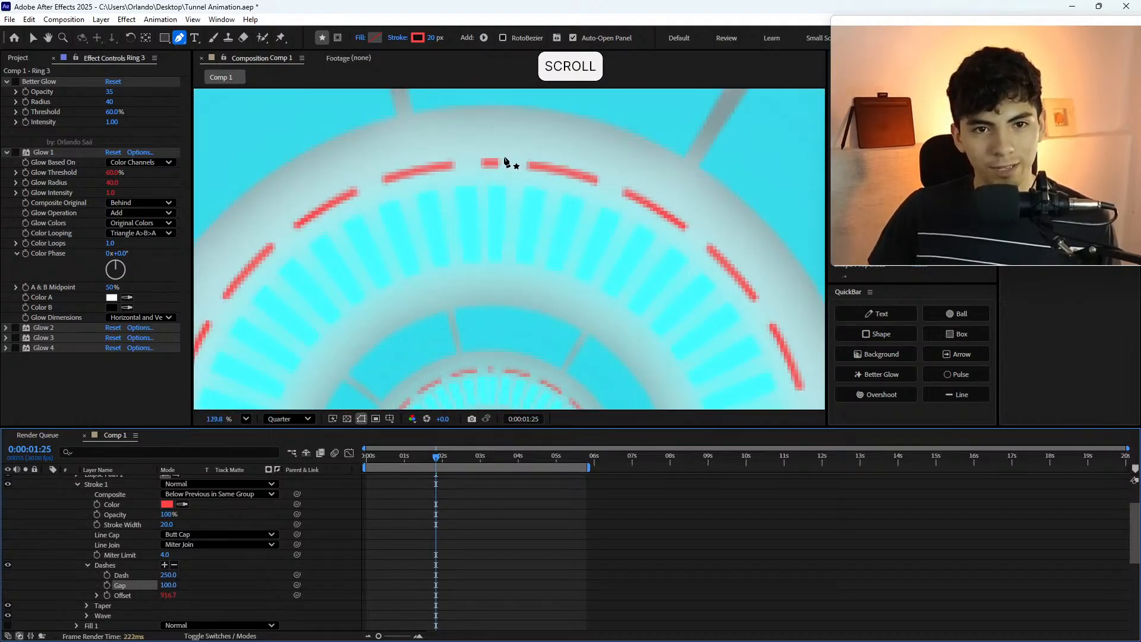
{"action": "key", "text": "ctrl"}
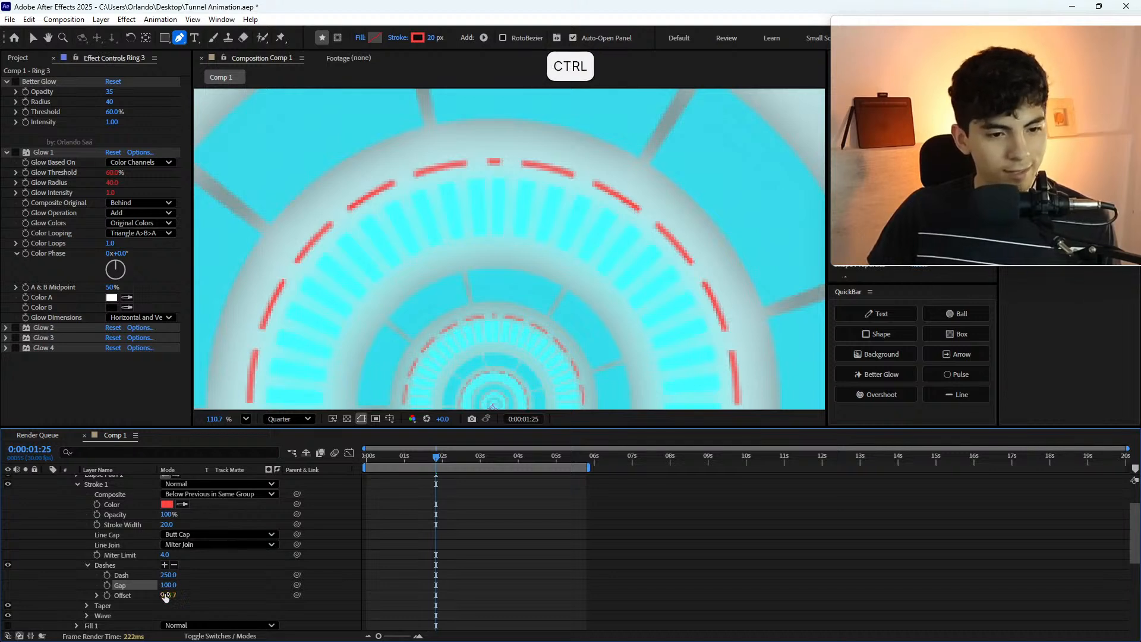
{"action": "left_click", "coordinate": [169, 585], "text": "ctrl"}
{"action": "left_click_drag", "start_coordinate": [169, 585], "coordinate": [141, 579]}
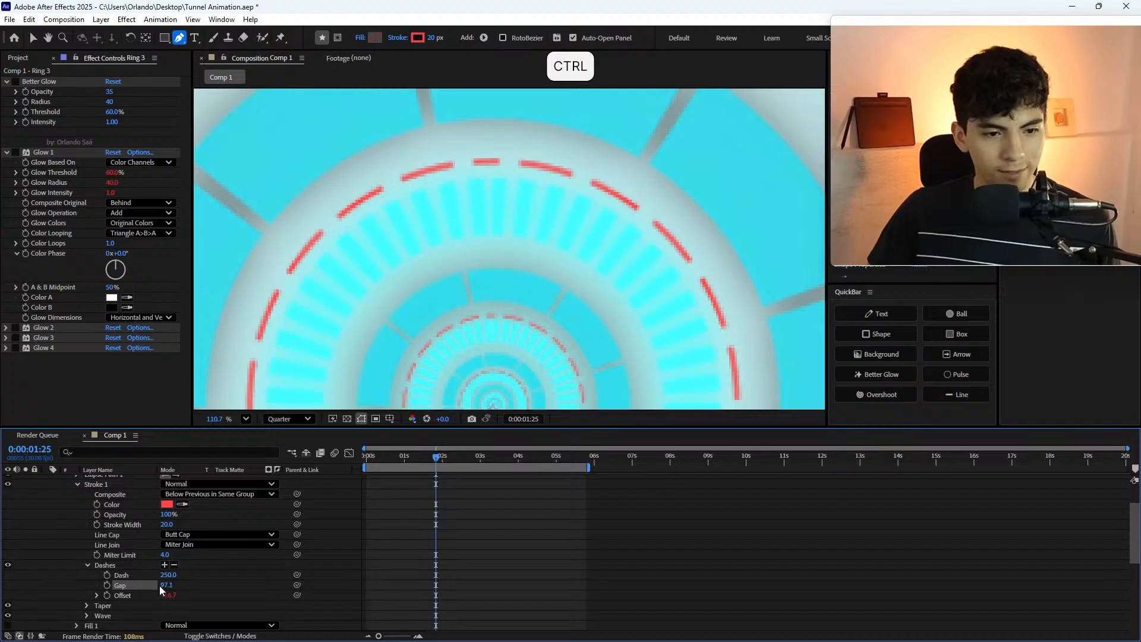
- Set Ring 3's dash Gap to 90 so the dashes meet evenly at the ring's seam
{"action": "left_click", "coordinate": [167, 586]}
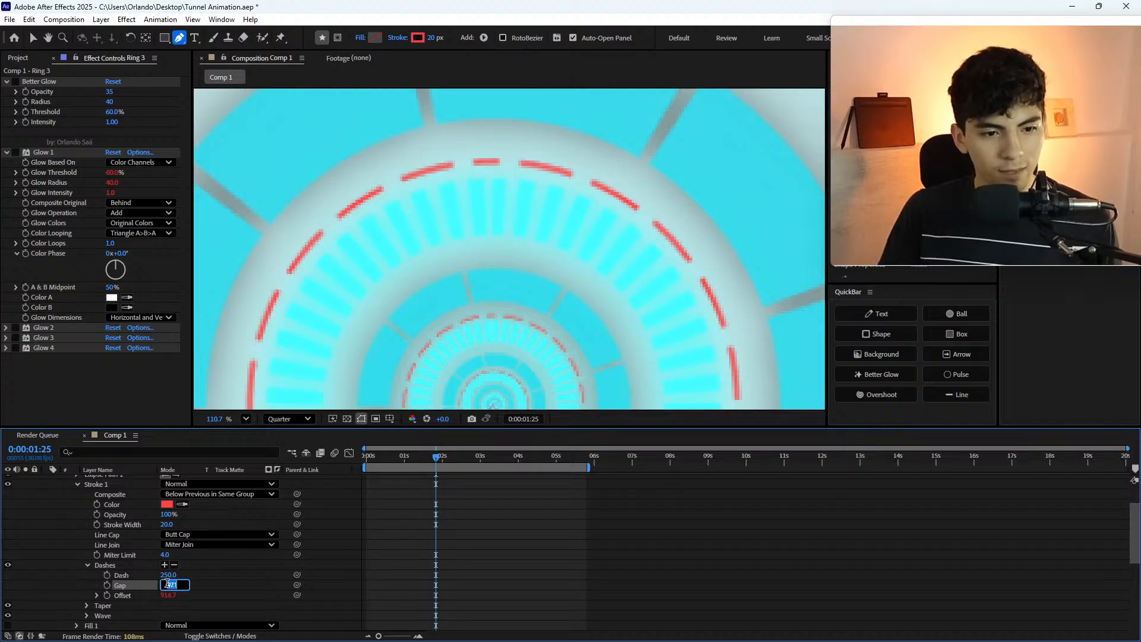
{"action": "type", "text": "90"}
{"action": "key", "text": "Return"}
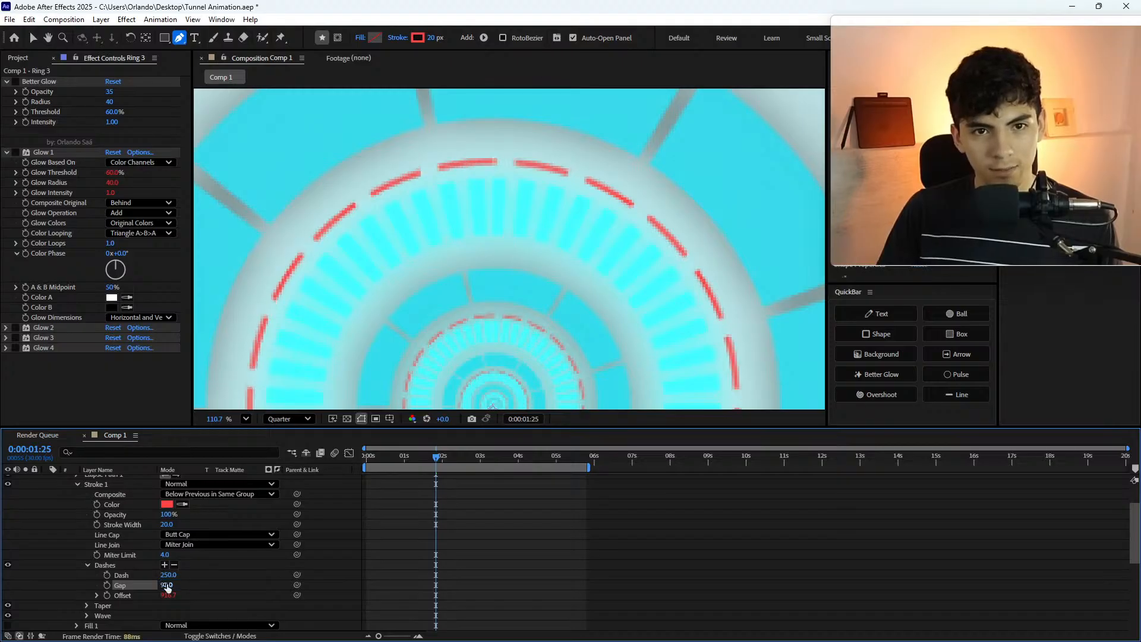
{"action": "scroll", "coordinate": [469, 291], "scroll_direction": "down", "scroll_amount": 4}
{"action": "key", "text": "\\"}
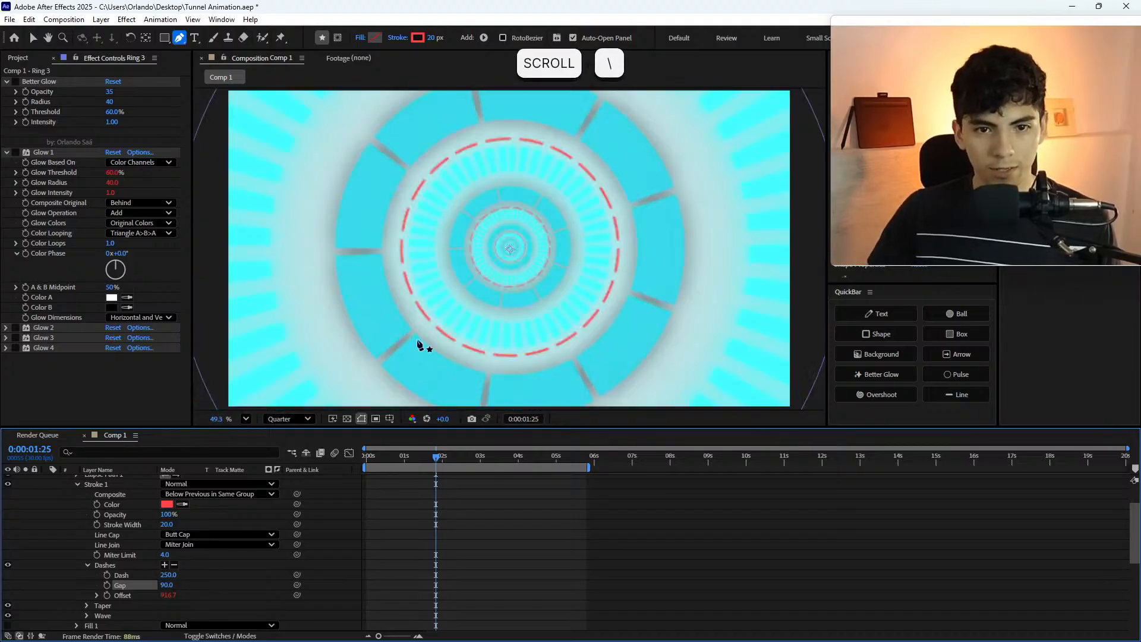
- Reverse Ring 3's dash motion by changing the Offset expression to time*-500
{"action": "scroll", "coordinate": [344, 546], "scroll_direction": "up", "scroll_amount": 2}
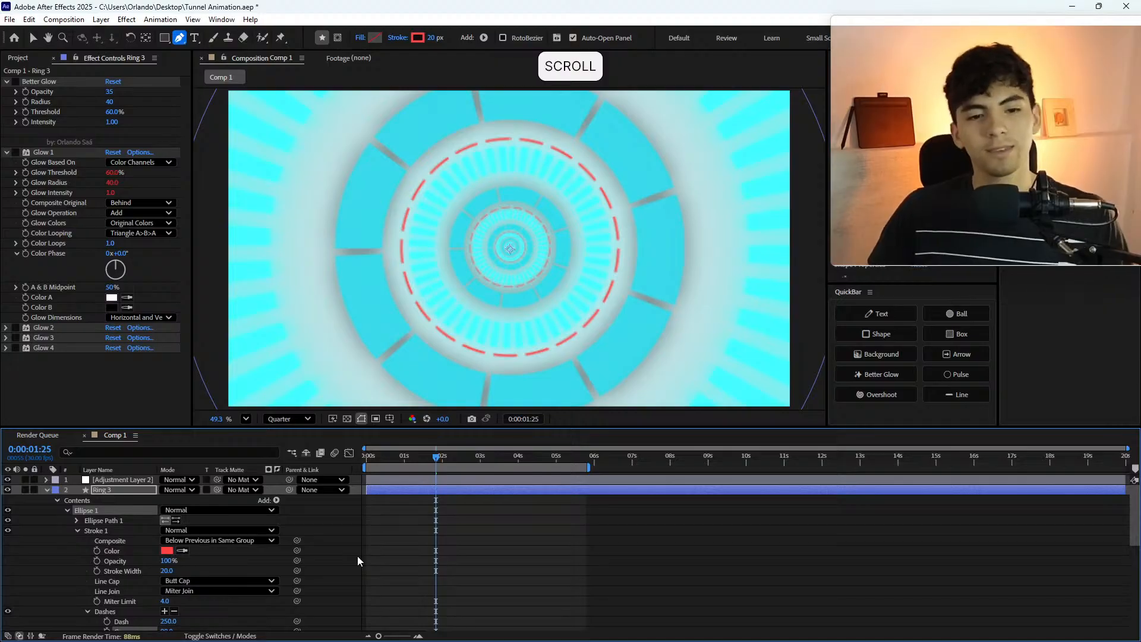
{"action": "left_click", "coordinate": [99, 489]}
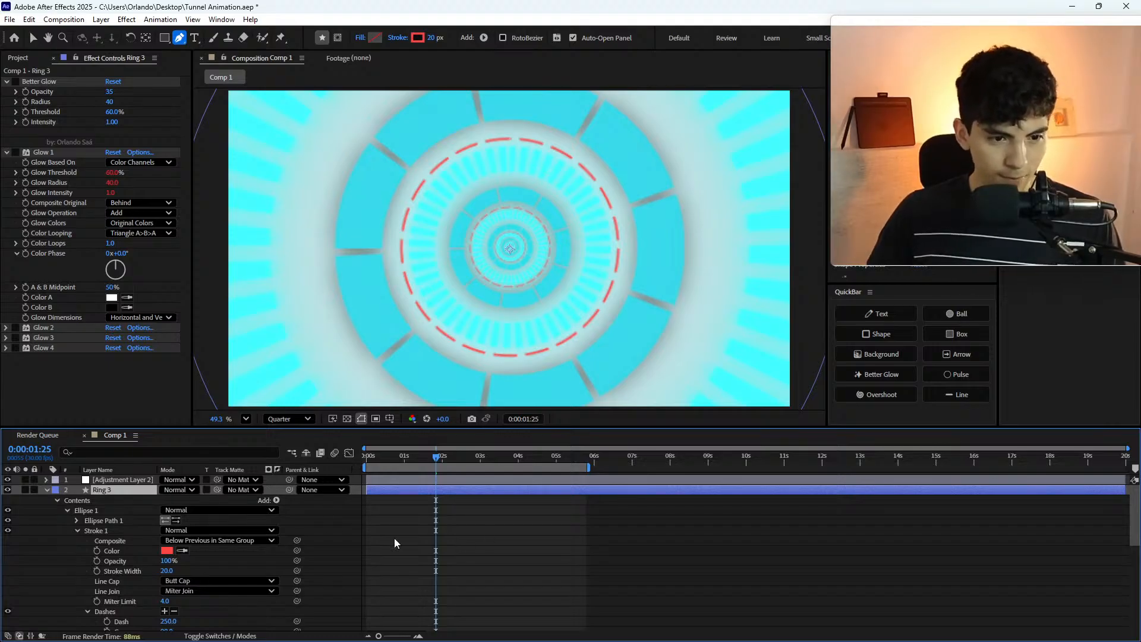
{"action": "scroll", "coordinate": [379, 550], "scroll_direction": "down", "scroll_amount": 1}
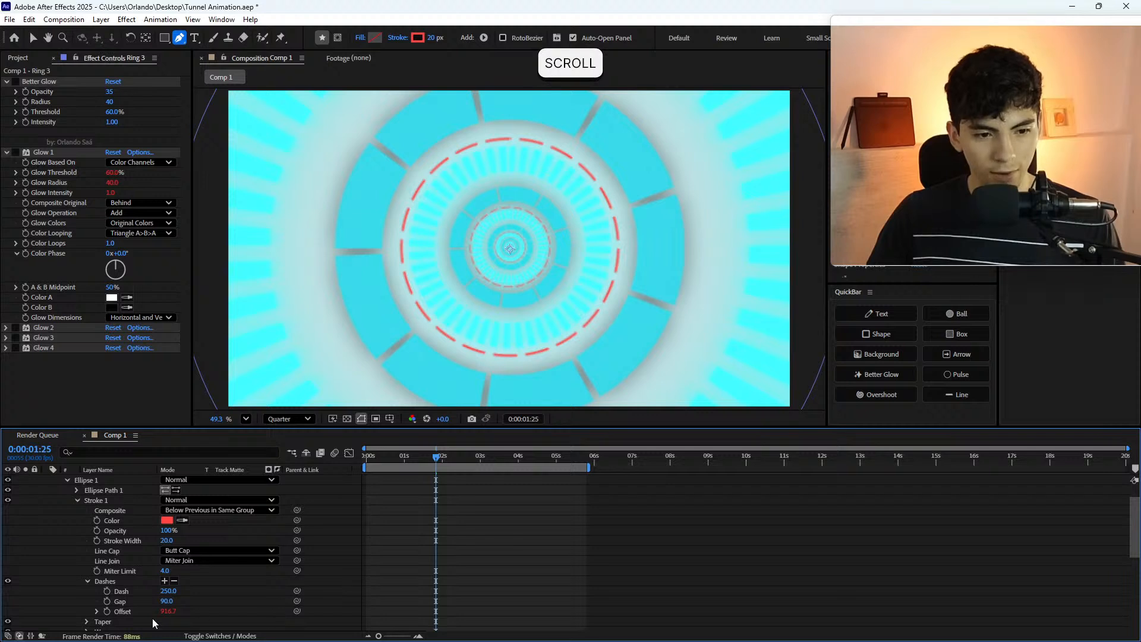
{"action": "left_click", "coordinate": [95, 611]}
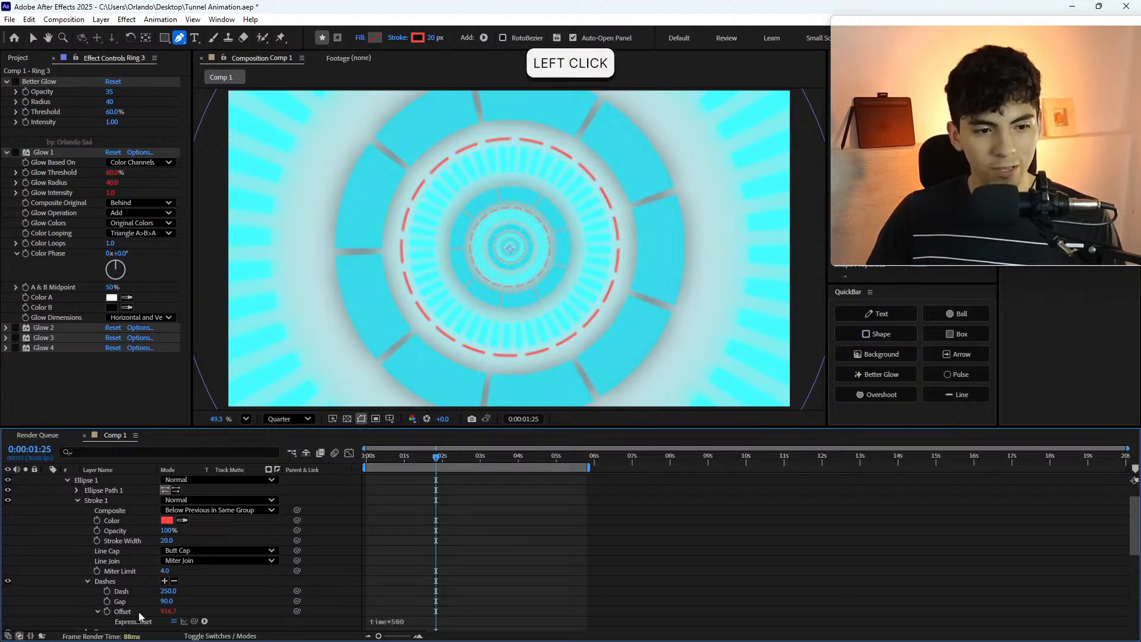
{"action": "scroll", "coordinate": [407, 580], "scroll_direction": "down", "scroll_amount": 2}
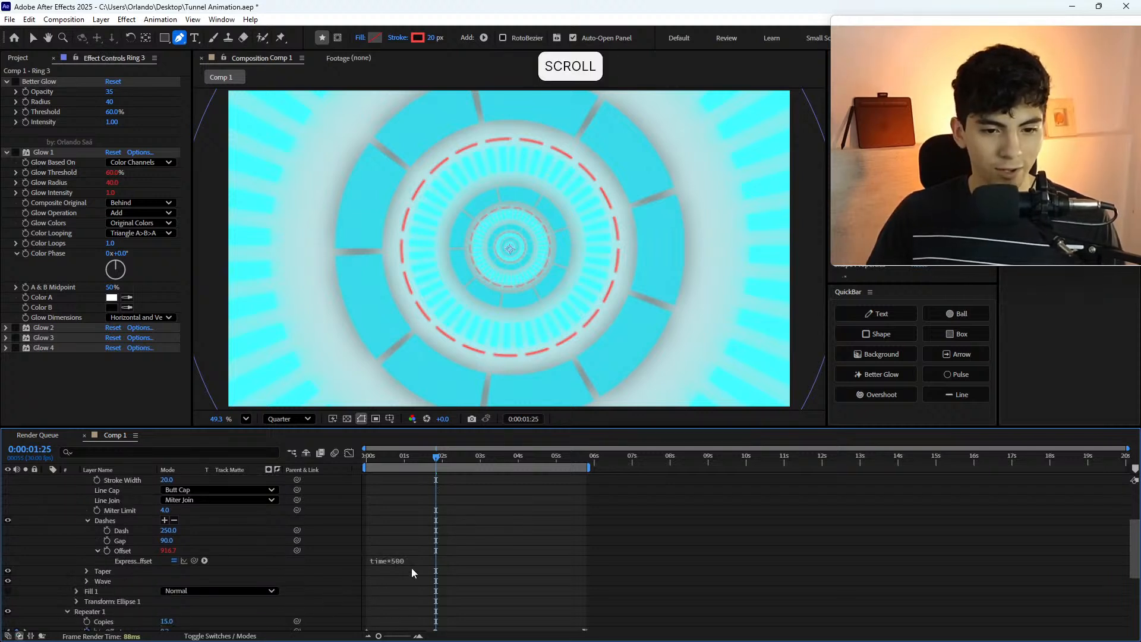
{"action": "left_click", "coordinate": [411, 561]}
{"action": "left_click", "coordinate": [420, 558]}
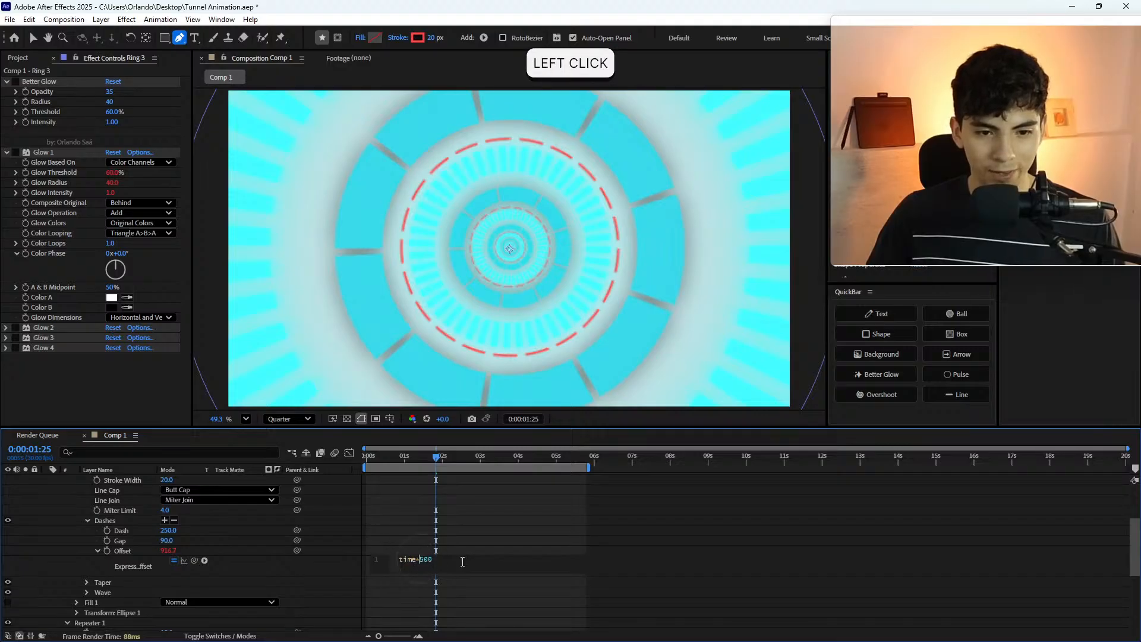
{"action": "type", "text": "-"}
{"action": "left_click", "coordinate": [483, 527]}
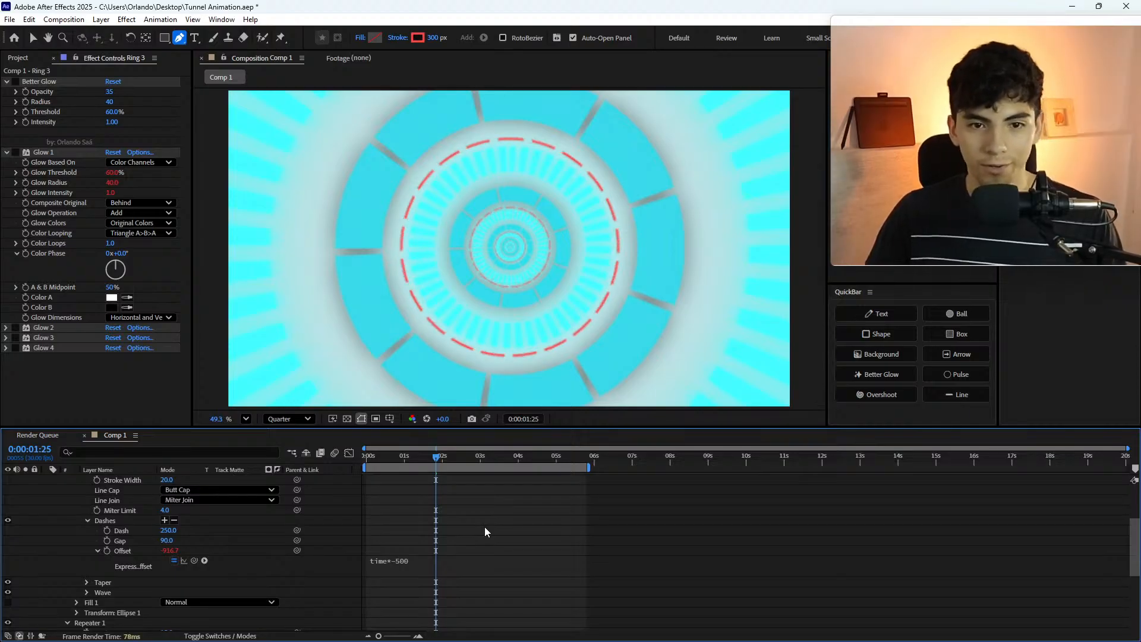
- Delete the Better Glow control and the Glow 1 to Glow 4 effects from Ring 3
{"action": "scroll", "coordinate": [458, 520], "scroll_direction": "up", "scroll_amount": 3}
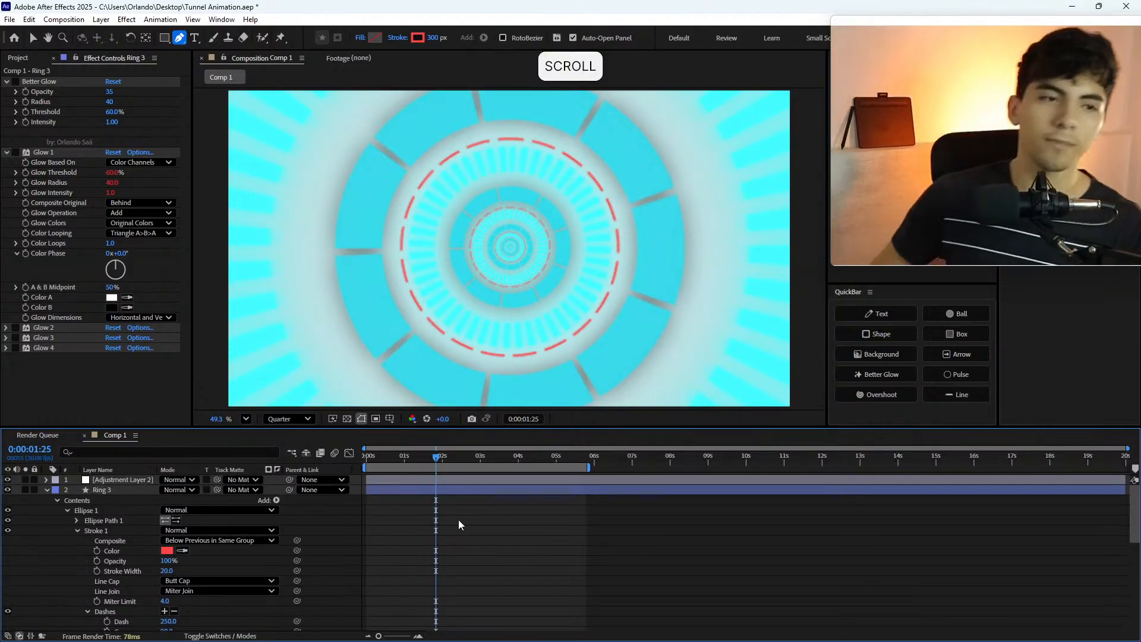
{"action": "left_click", "coordinate": [107, 385]}
{"action": "left_click", "coordinate": [55, 347], "text": "shift"}
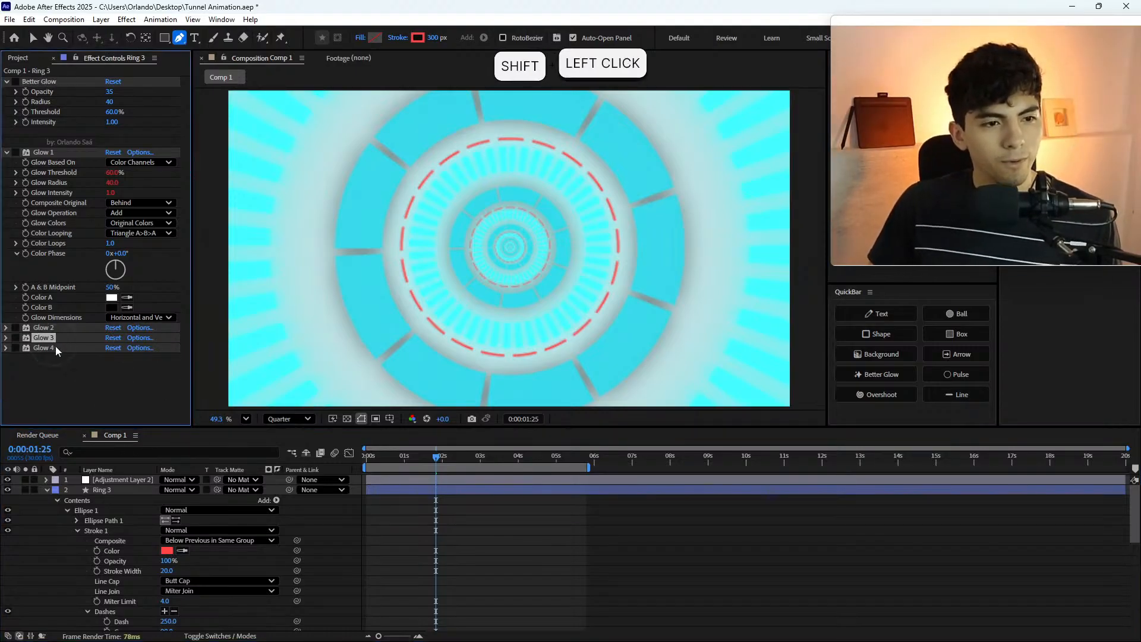
{"action": "left_click", "coordinate": [39, 81], "text": "shift"}
{"action": "left_click", "coordinate": [45, 347], "text": "shift"}
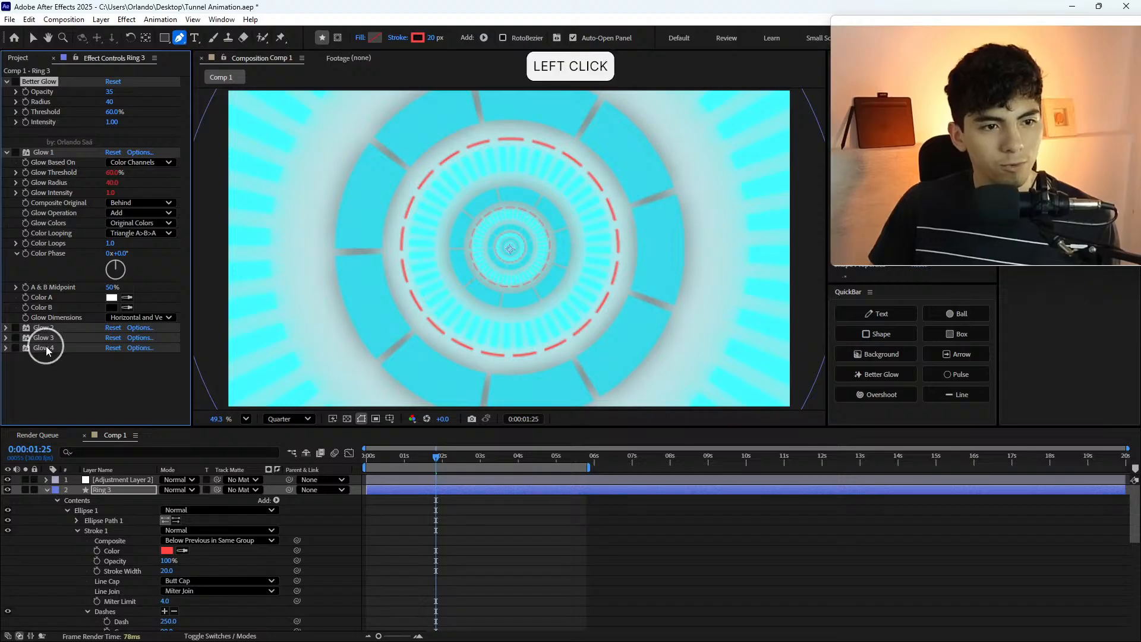
{"action": "key", "text": "Delete"}
- Find the standard Glow effect and apply it to Ring 3, then switch to the Selection tool
{"action": "key", "text": "ctrl+space"}
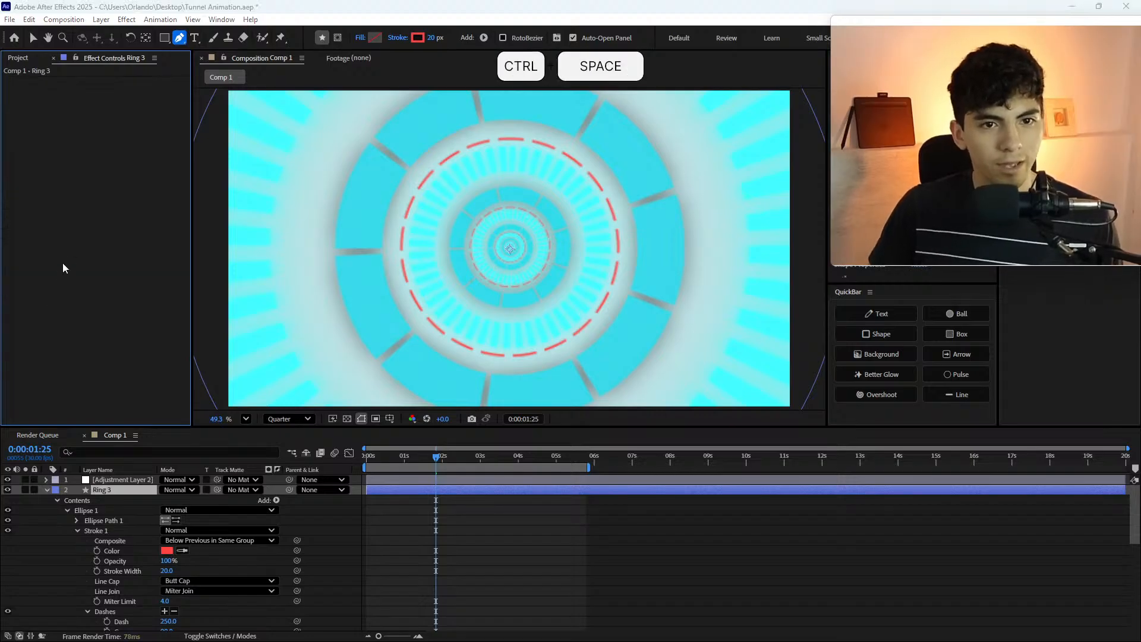
{"action": "type", "text": "glow"}
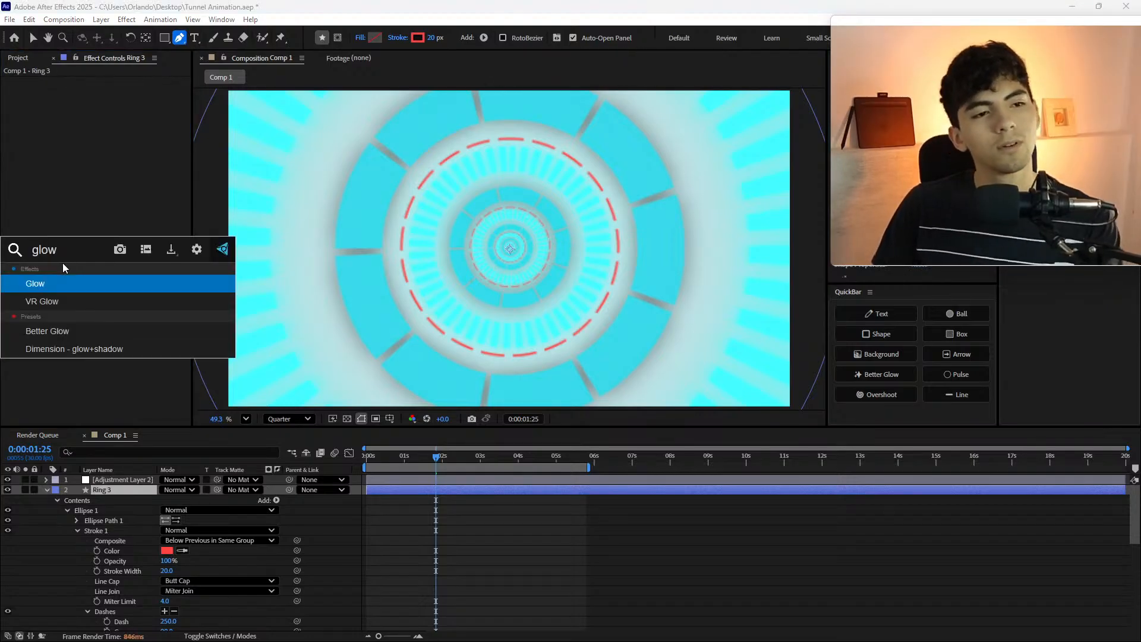
{"action": "key", "text": "Return"}
{"action": "key", "text": "v"}
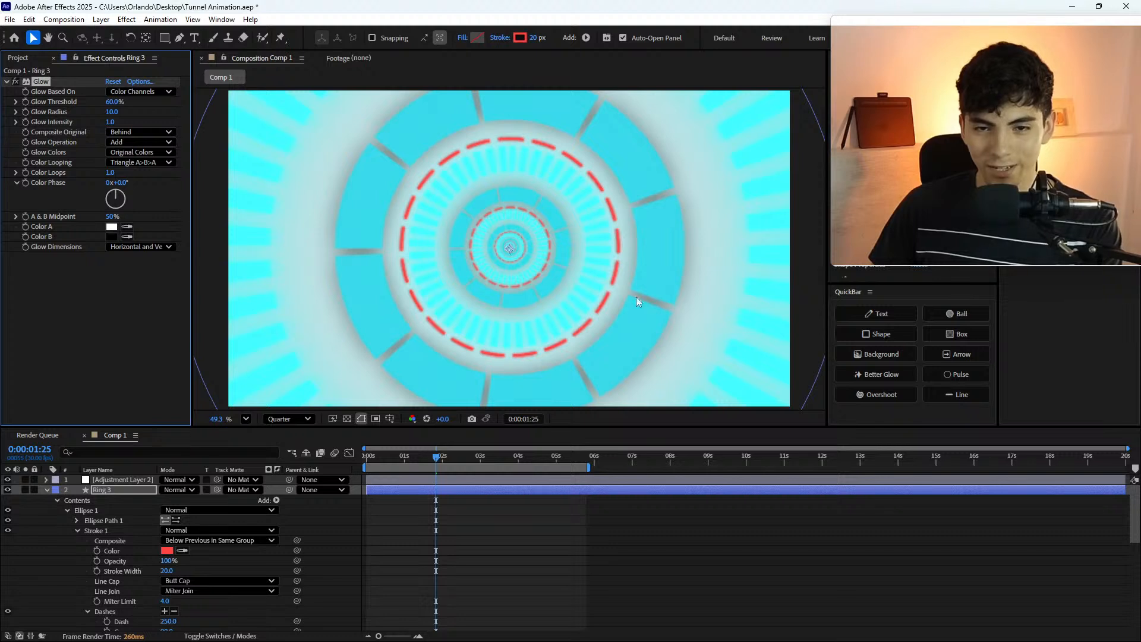
- Try a Glow Radius of 100 on Ring 3, then settle on 50
{"action": "left_click", "coordinate": [112, 112]}
{"action": "type", "text": "100"}
{"action": "key", "text": "Return"}
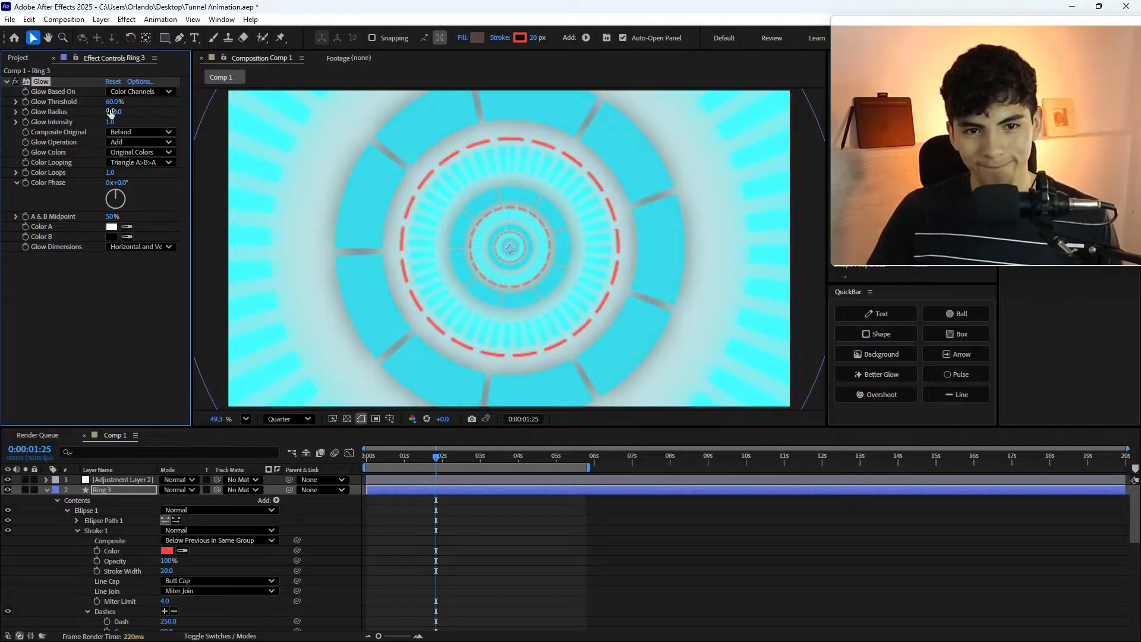
{"action": "left_click", "coordinate": [111, 113]}
{"action": "type", "text": "50"}
{"action": "key", "text": "Return"}
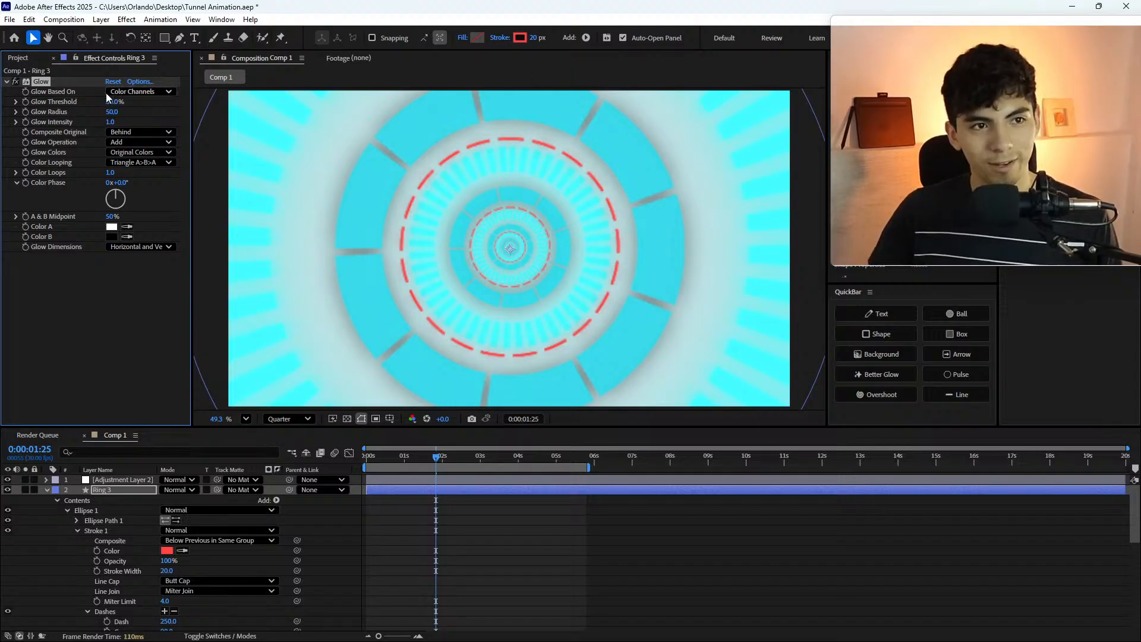
- Set the Glow Threshold on Ring 3 to 40%
{"action": "left_click", "coordinate": [111, 102]}
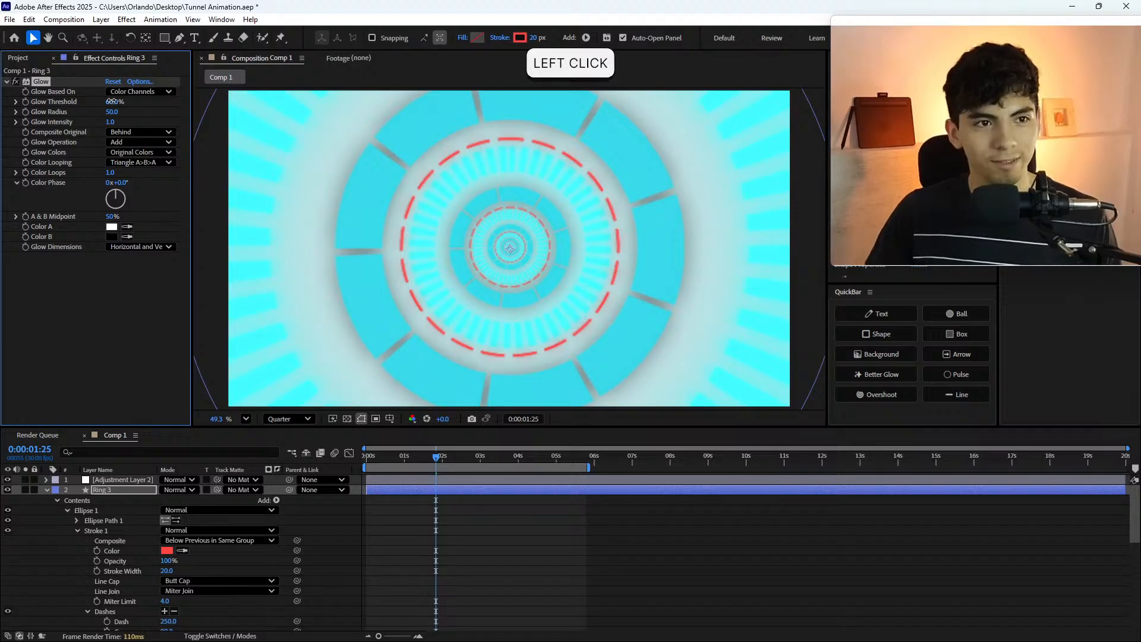
{"action": "type", "text": "20"}
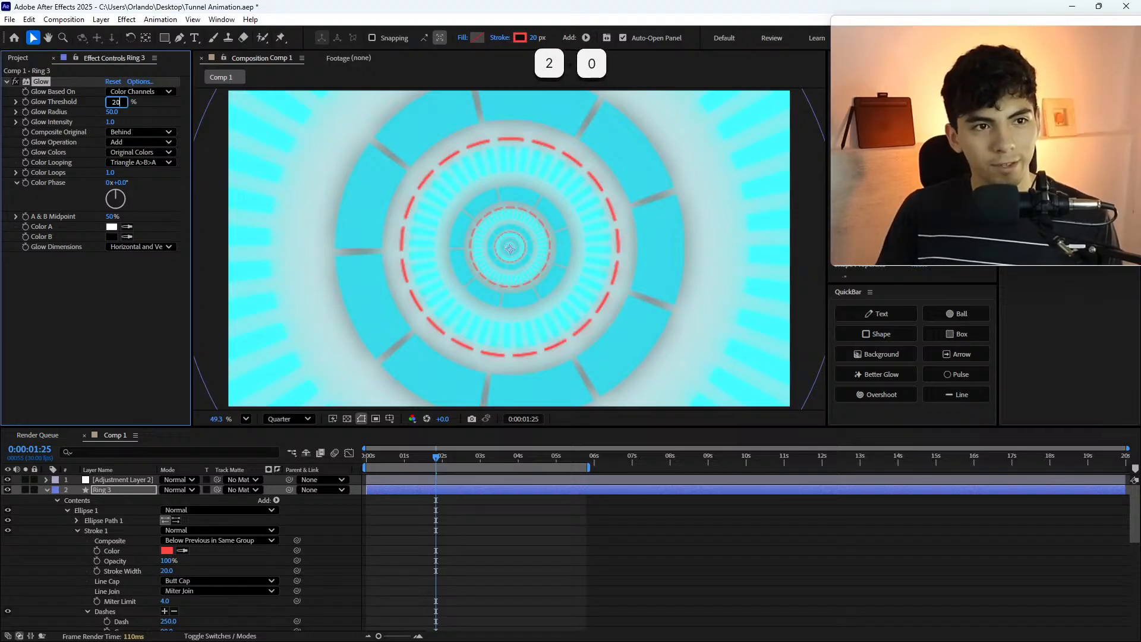
{"action": "key", "text": "BackSpace"}
{"action": "key", "text": "BackSpace"}
{"action": "type", "text": "40"}
{"action": "key", "text": "Return"}
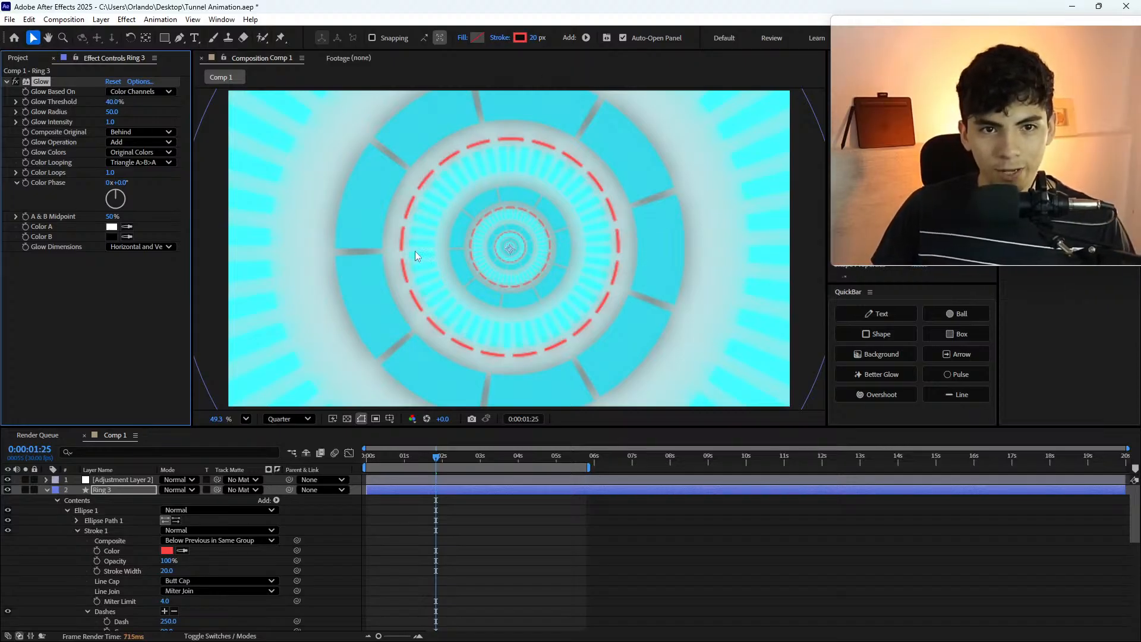
- Lower Ring 3's Glow Threshold to 20% and briefly solo the layer to check the glow by itself
{"action": "left_click", "coordinate": [114, 102]}
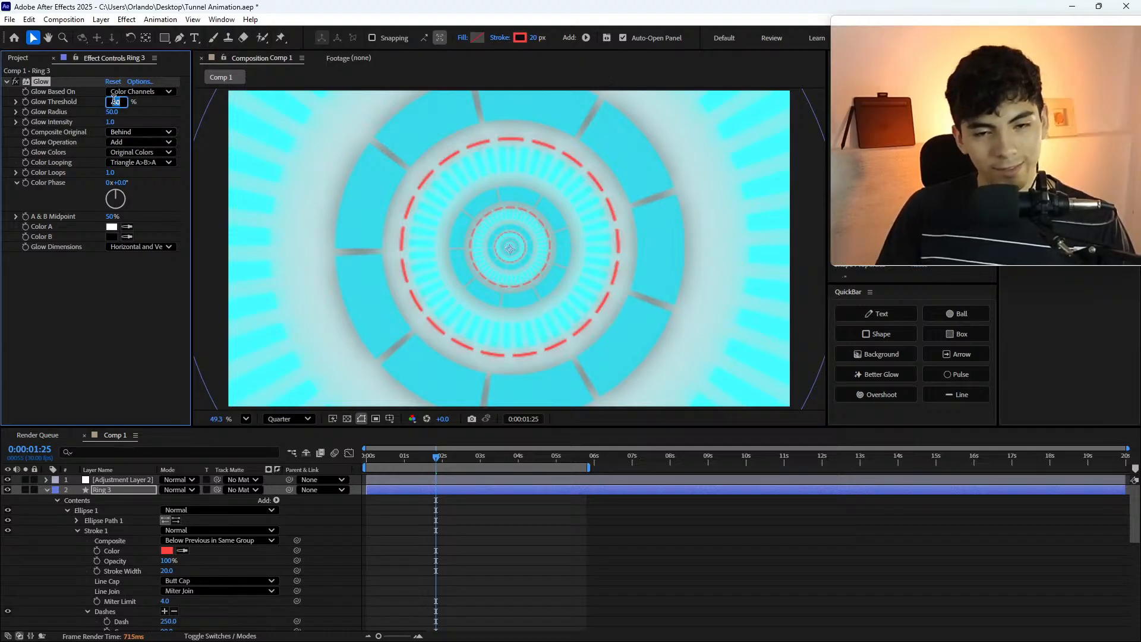
{"action": "type", "text": "20"}
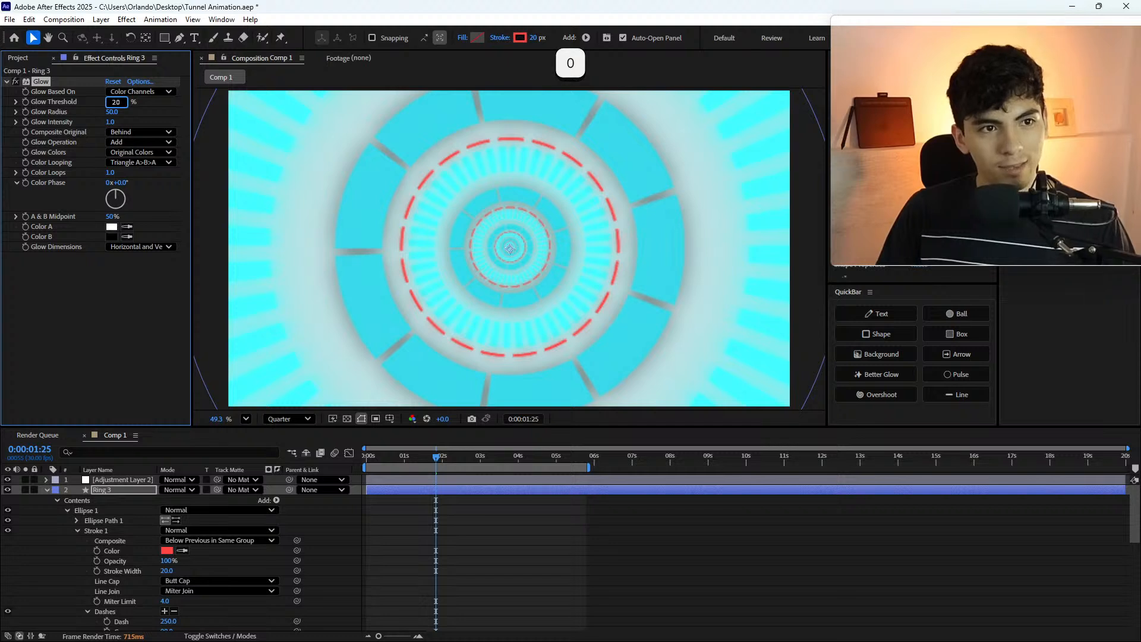
{"action": "key", "text": "Return"}
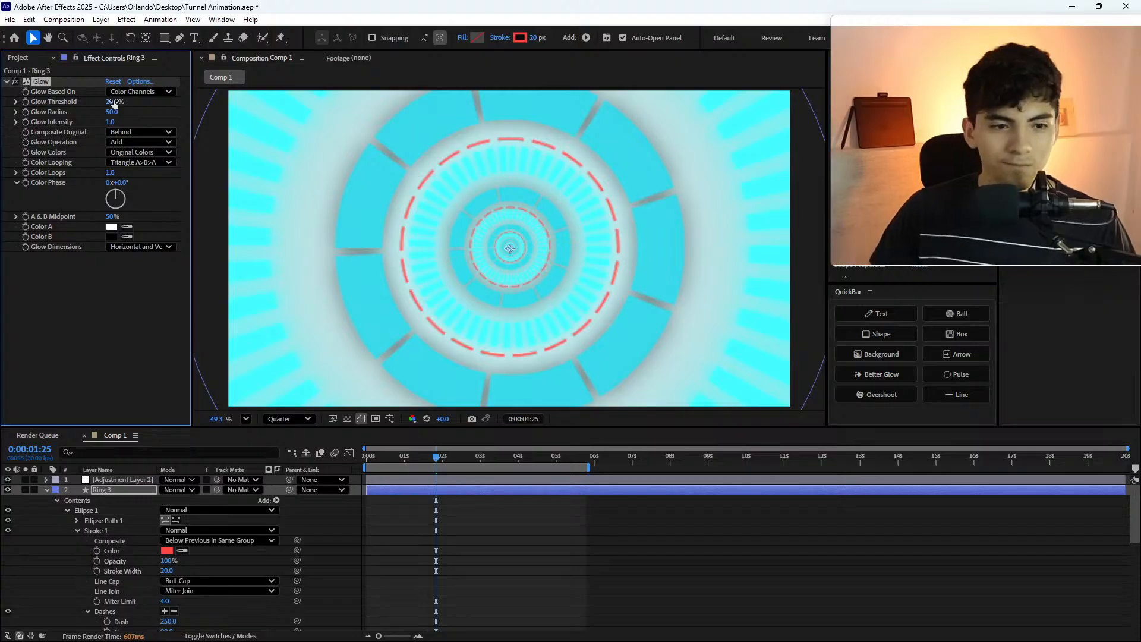
{"action": "left_click", "coordinate": [26, 490]}
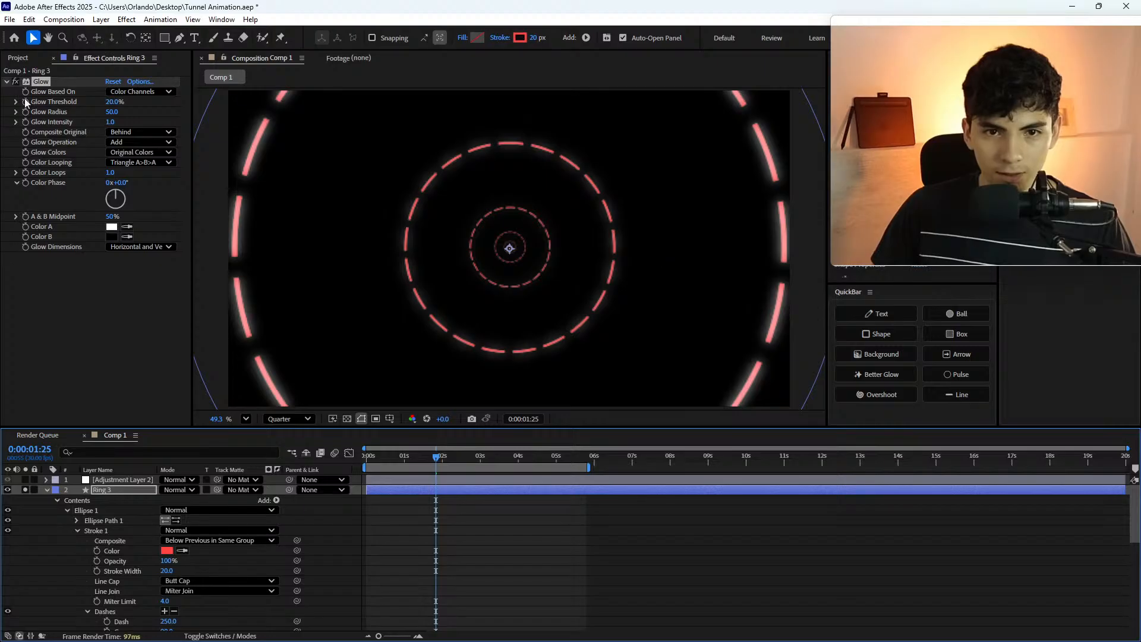
{"action": "left_click", "coordinate": [26, 490]}
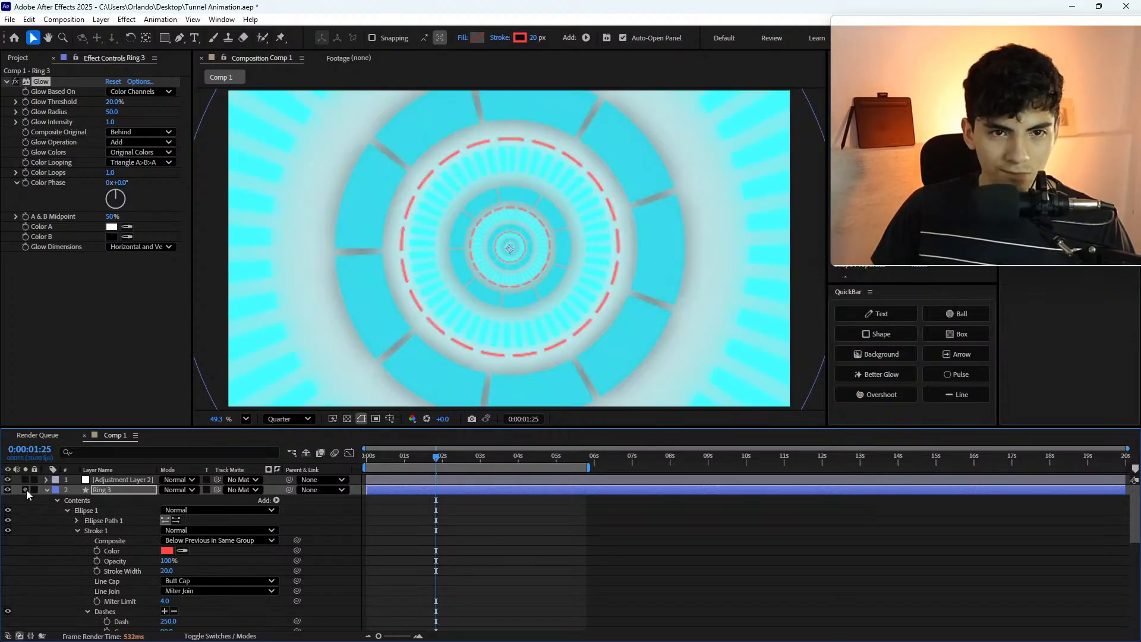
- Try a Glow Intensity of 2 on Ring 3, then set it back to 1
{"action": "left_click", "coordinate": [110, 122]}
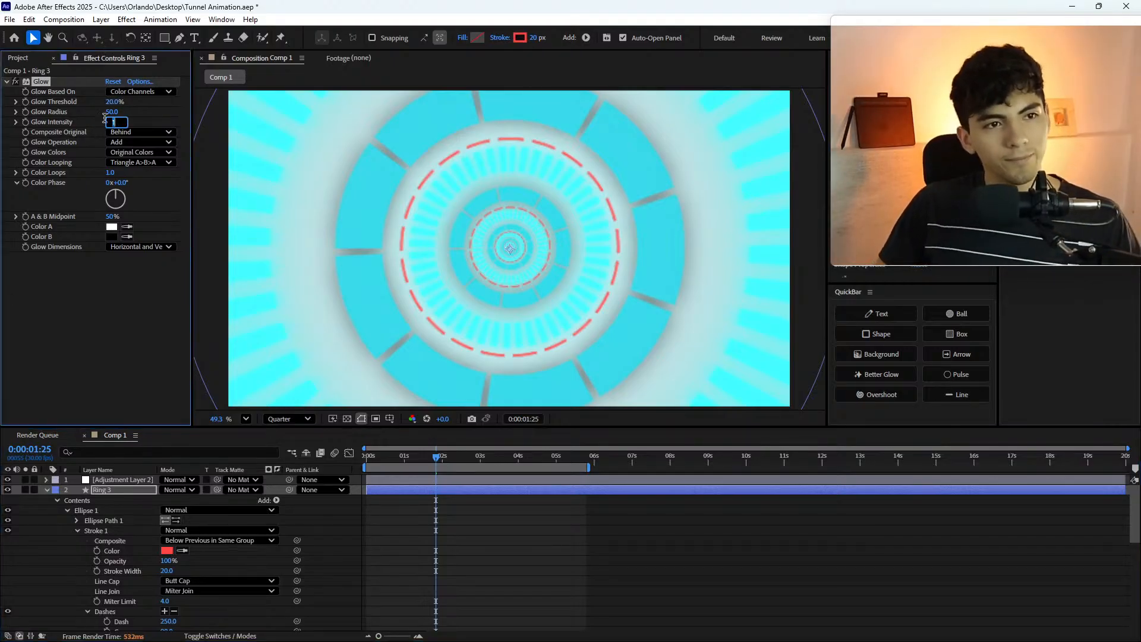
{"action": "type", "text": "2"}
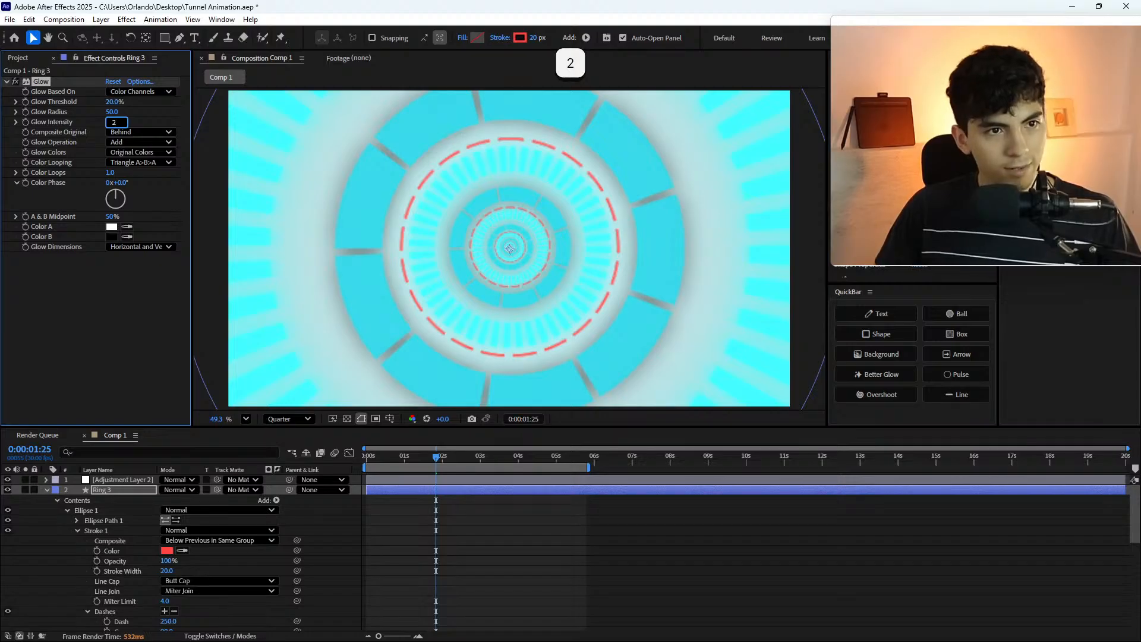
{"action": "key", "text": "Return"}
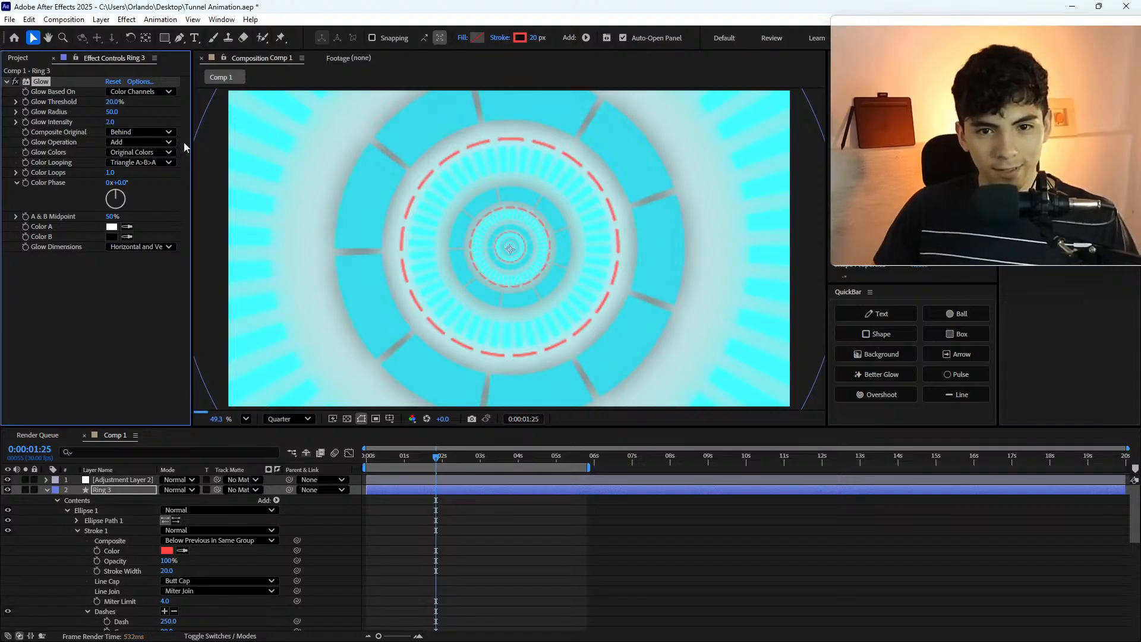
{"action": "left_click", "coordinate": [111, 122]}
{"action": "type", "text": "1"}
{"action": "key", "text": "Return"}
- Try Glow Intensity values of 0.5 and about 51.4 on Ring 3, and undo both changes
{"action": "left_click", "coordinate": [111, 122]}
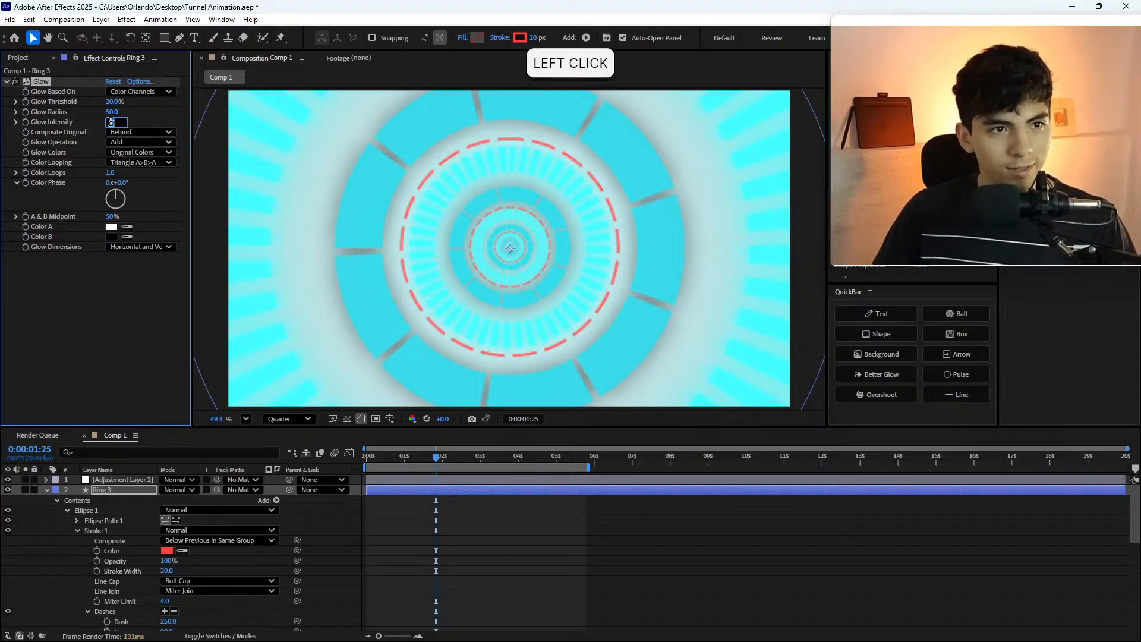
{"action": "type", "text": "0.5"}
{"action": "key", "text": "Return"}
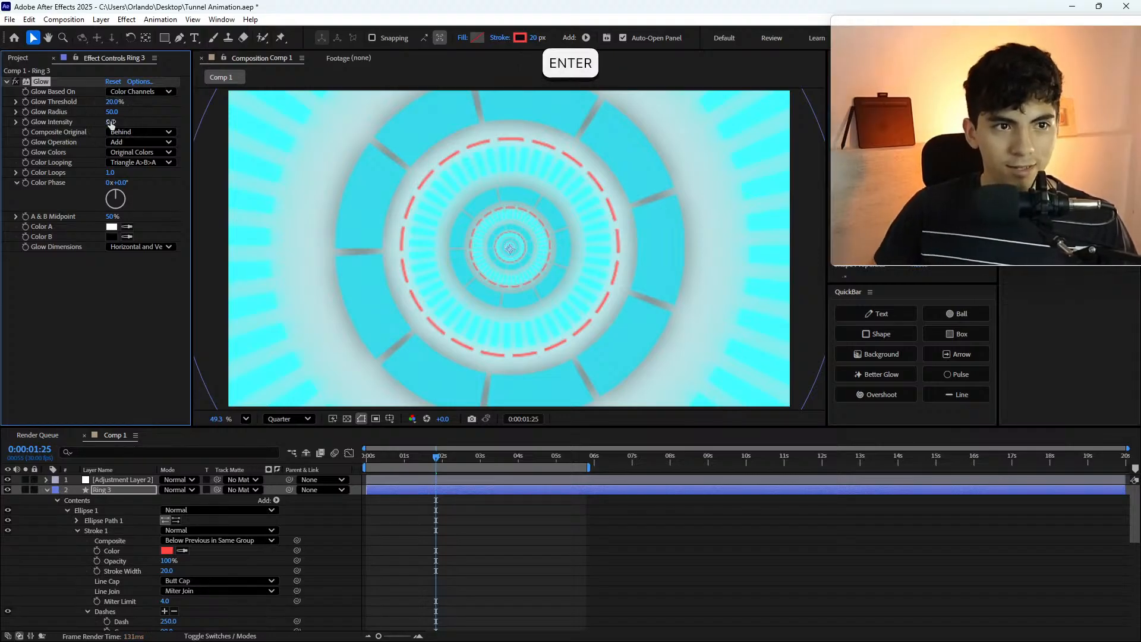
{"action": "key", "text": "ctrl+z"}
{"action": "left_click_drag", "start_coordinate": [111, 122], "coordinate": [262, 150]}
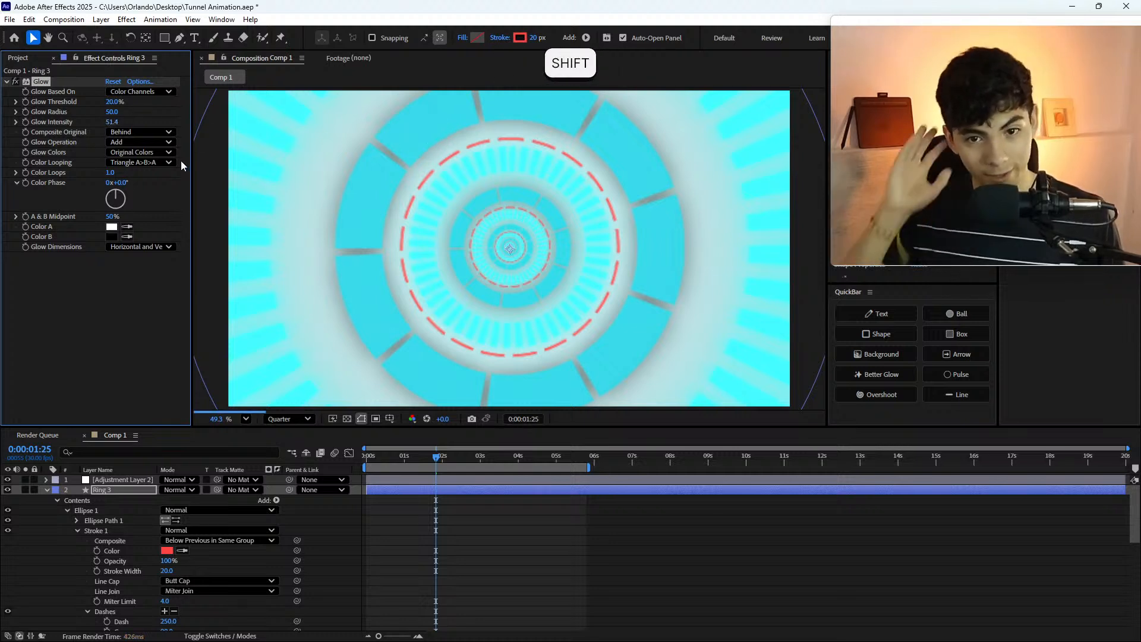
{"action": "key", "text": "ctrl+z"}
{"action": "key", "text": "ctrl+z"}
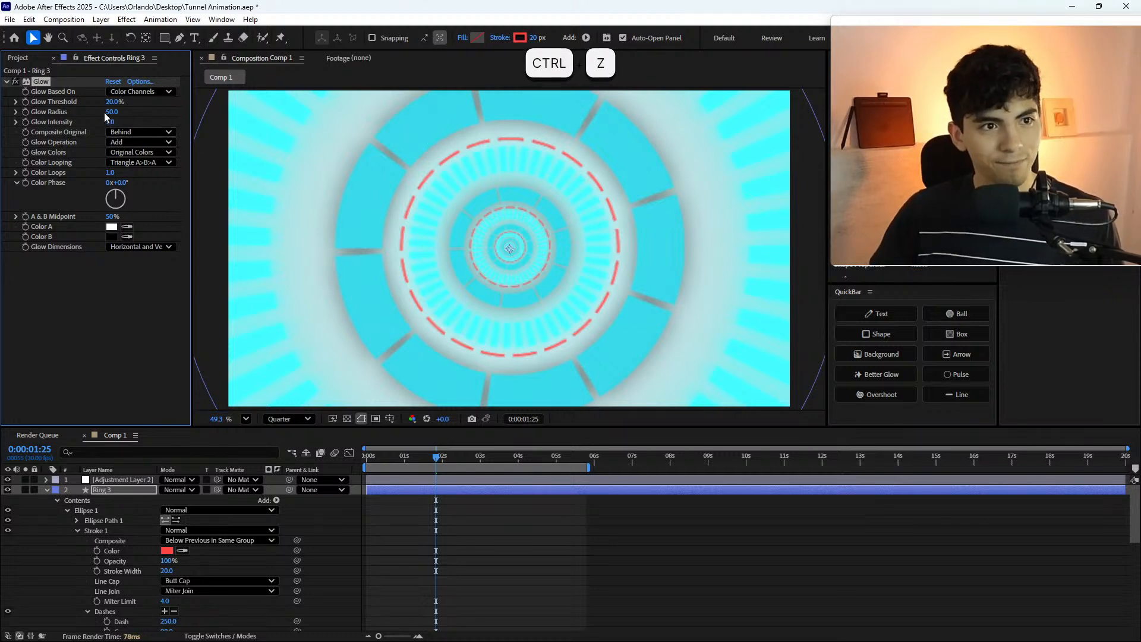
- Lower Ring 3's Glow Threshold to 0%
{"action": "left_click", "coordinate": [113, 102]}
{"action": "type", "text": "0"}
{"action": "key", "text": "Return"}
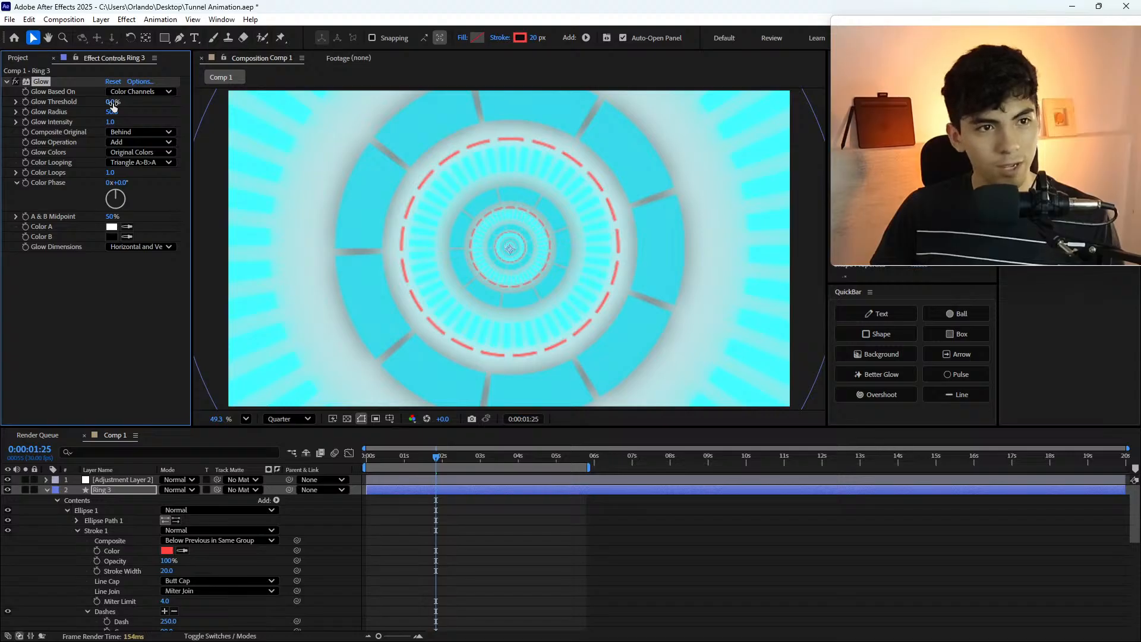
- Solo Ring 3, undo a trial Glow Threshold of 17.6%, and set the threshold to 100%
{"action": "left_click", "coordinate": [24, 490]}
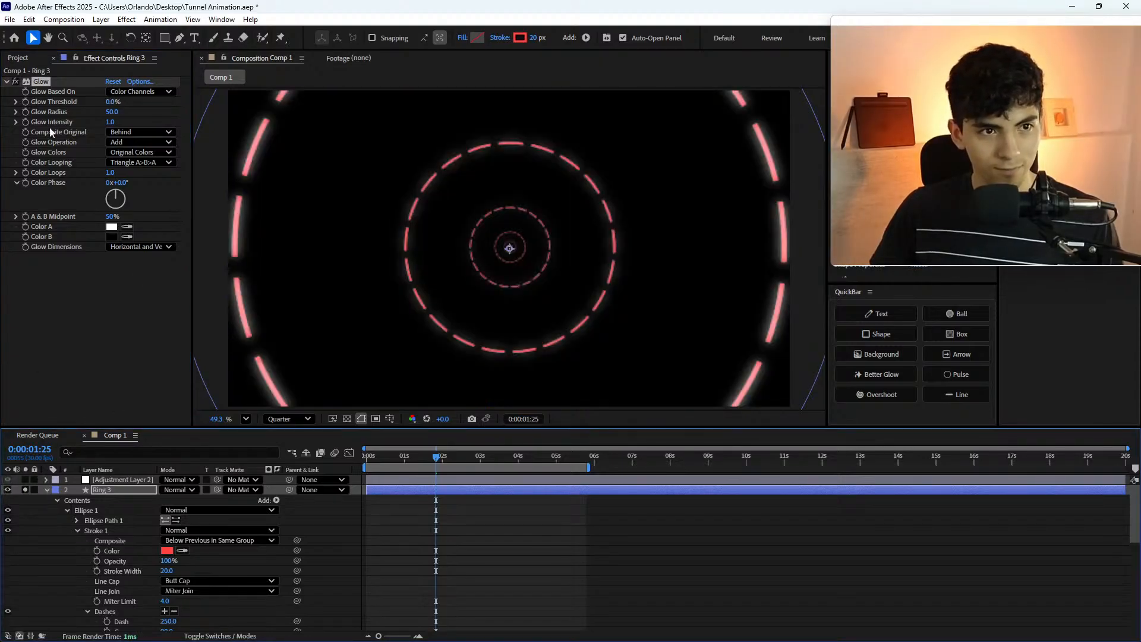
{"action": "left_click_drag", "start_coordinate": [109, 101], "coordinate": [137, 102]}
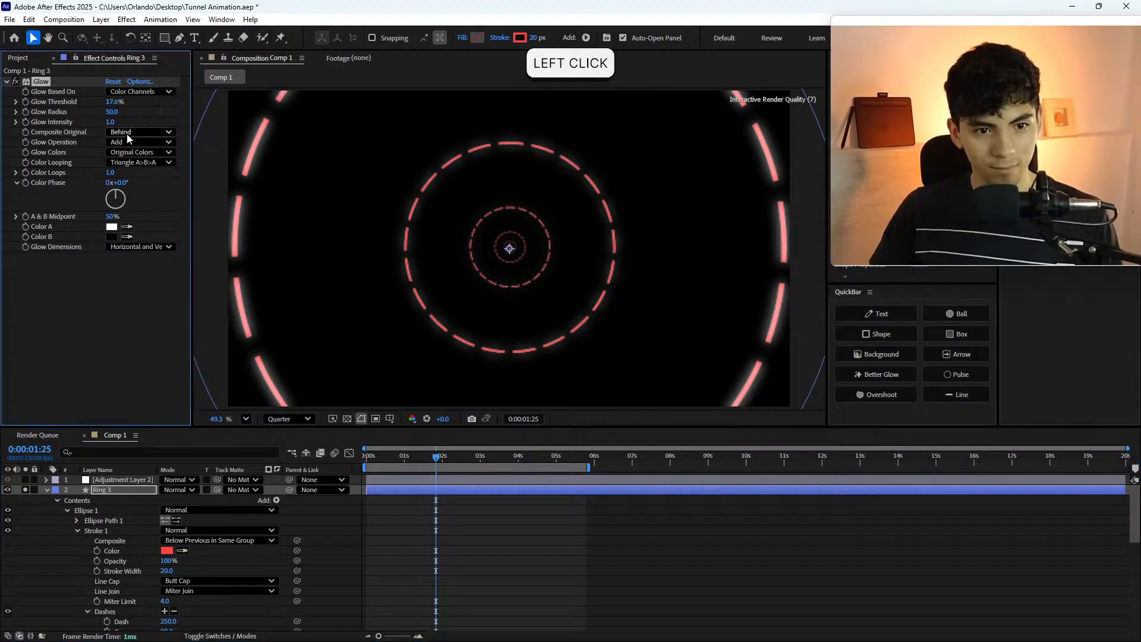
{"action": "key", "text": "ctrl+z"}
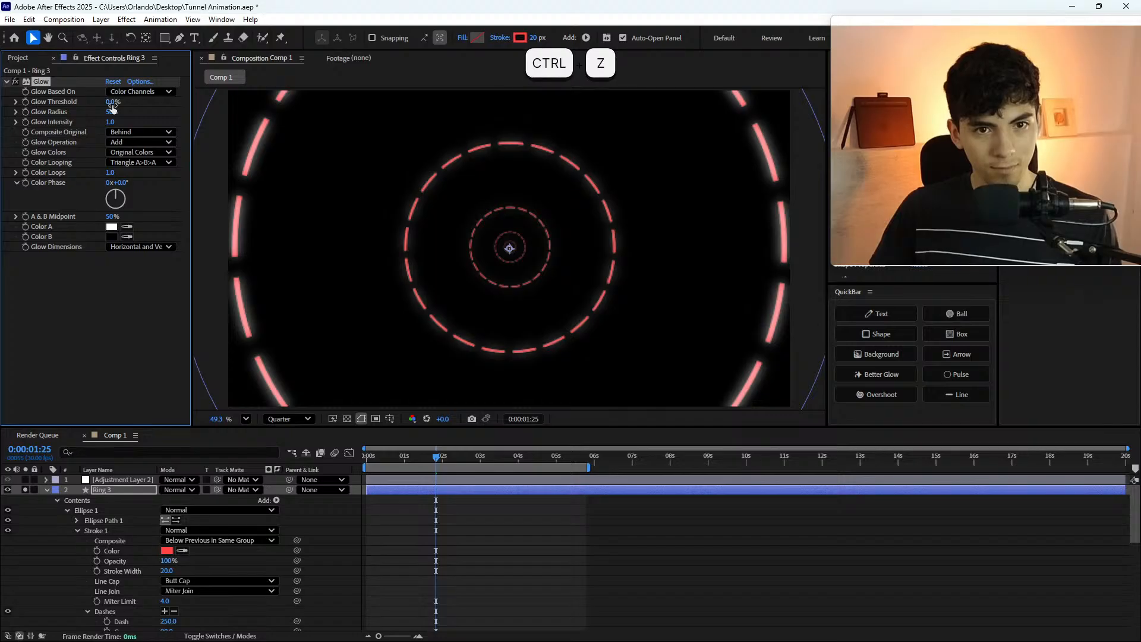
{"action": "left_click", "coordinate": [113, 103]}
{"action": "type", "text": "100"}
{"action": "key", "text": "Return"}
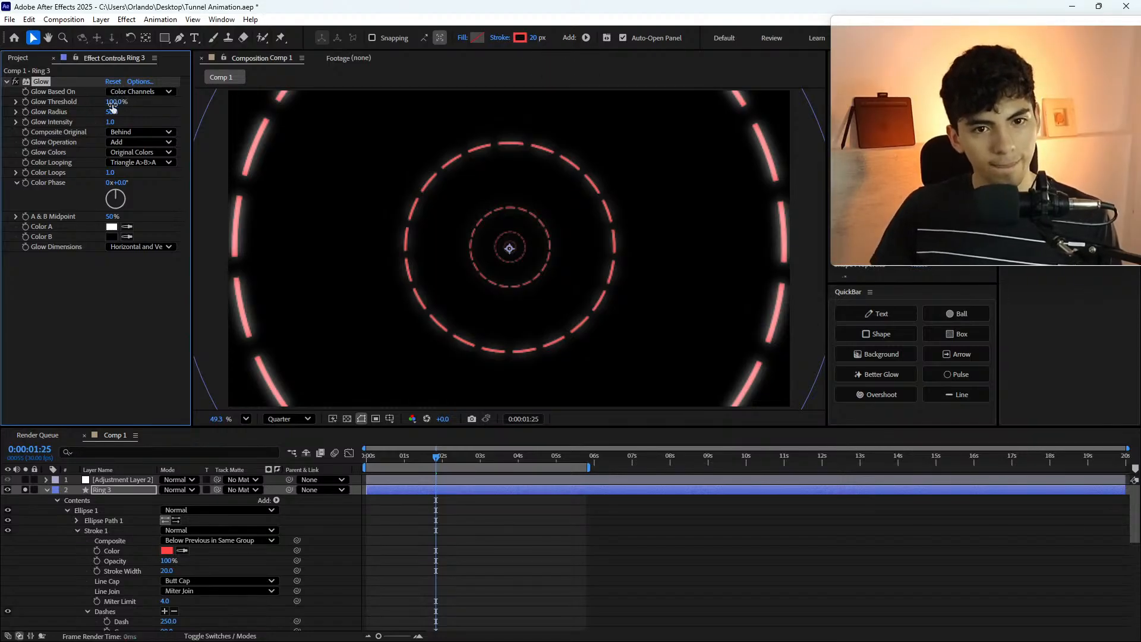
- Try Glow Radius values of 10 and 200 on Ring 3
{"action": "left_click", "coordinate": [110, 112]}
{"action": "left_click", "coordinate": [110, 113]}
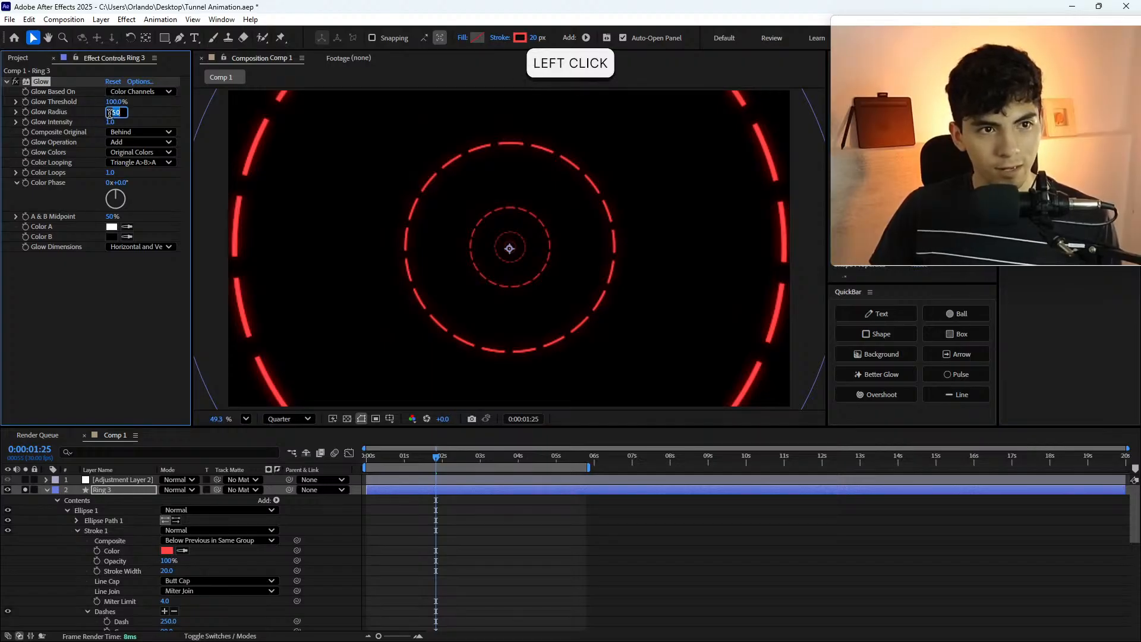
{"action": "type", "text": "10"}
{"action": "key", "text": "Return"}
{"action": "left_click", "coordinate": [110, 113]}
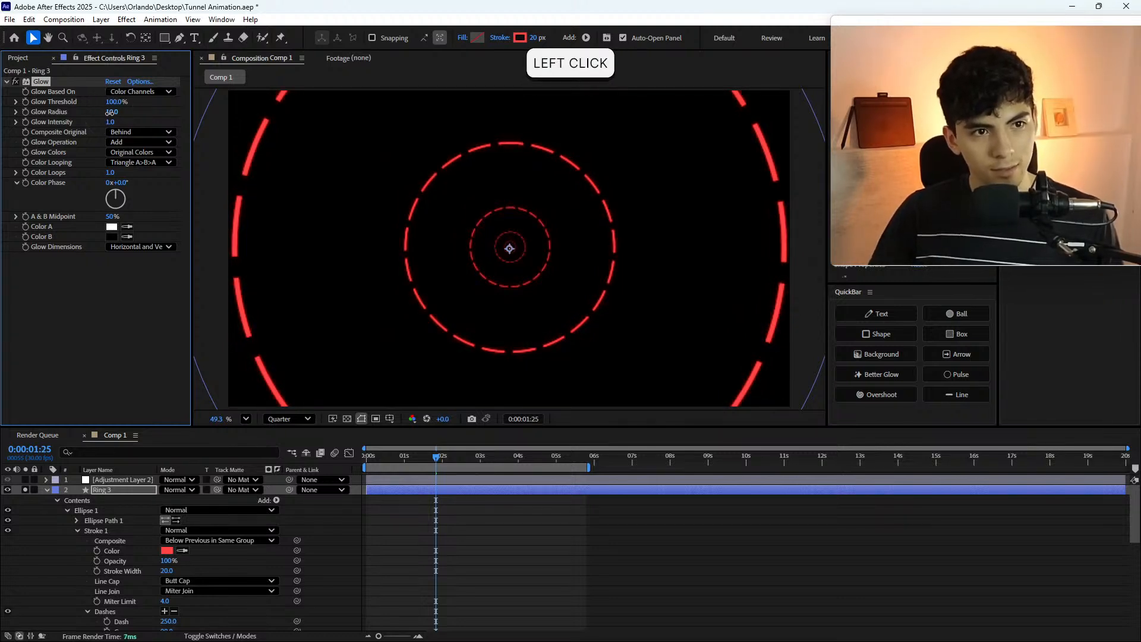
{"action": "type", "text": "200"}
{"action": "key", "text": "Return"}
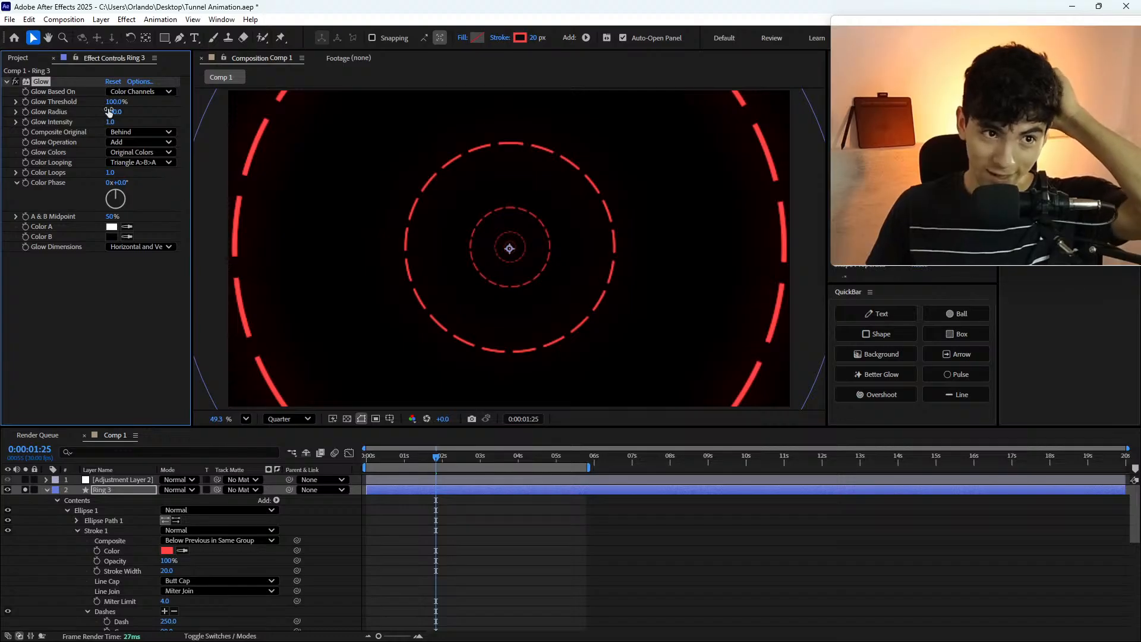
- Try a Glow Intensity of 5 on Ring 3
{"action": "left_click_drag", "start_coordinate": [110, 122], "coordinate": [1140, 240]}
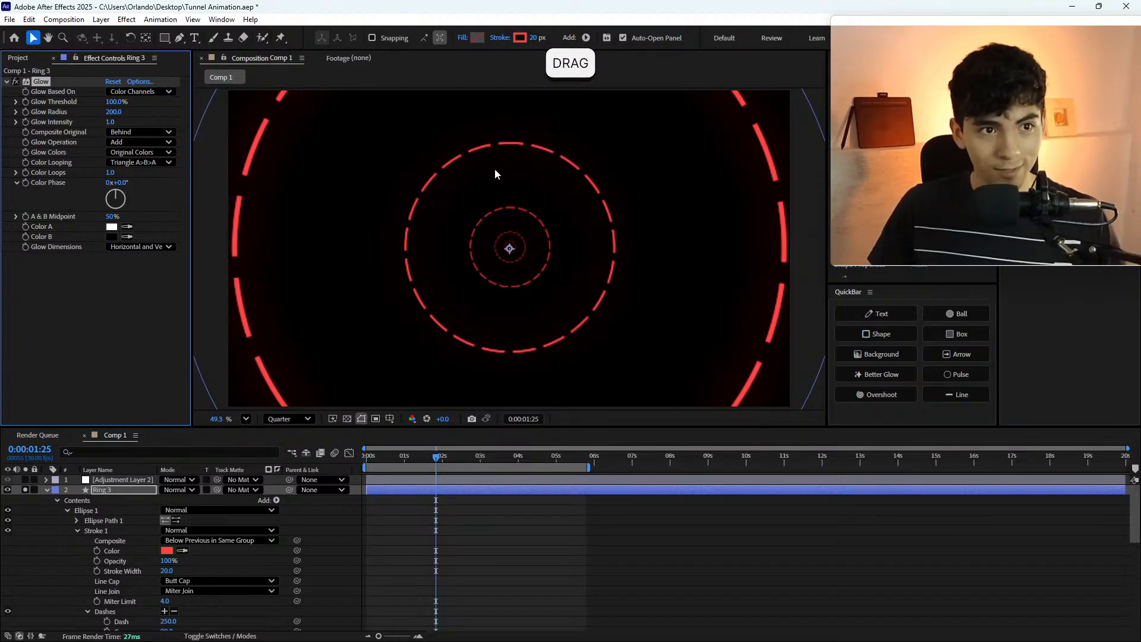
{"action": "left_click", "coordinate": [112, 122]}
{"action": "type", "text": "5"}
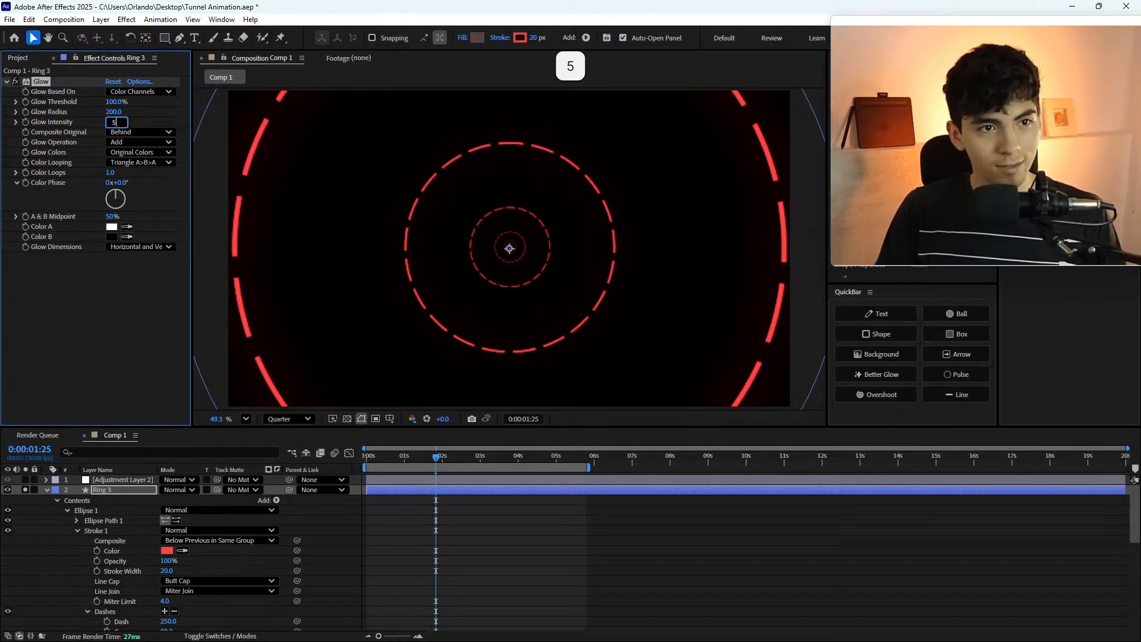
{"action": "key", "text": "Return"}
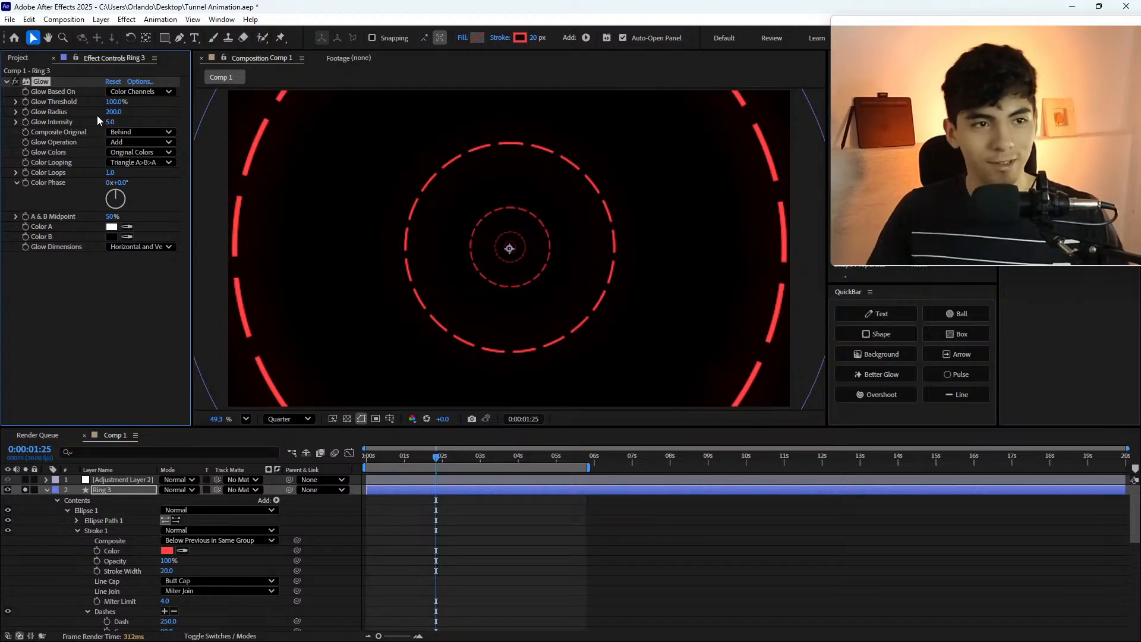
- Replace Ring 3's standard Glow with the Better Glow preset and collapse all of its effects
{"action": "left_click", "coordinate": [38, 81]}
{"action": "key", "text": "Delete"}
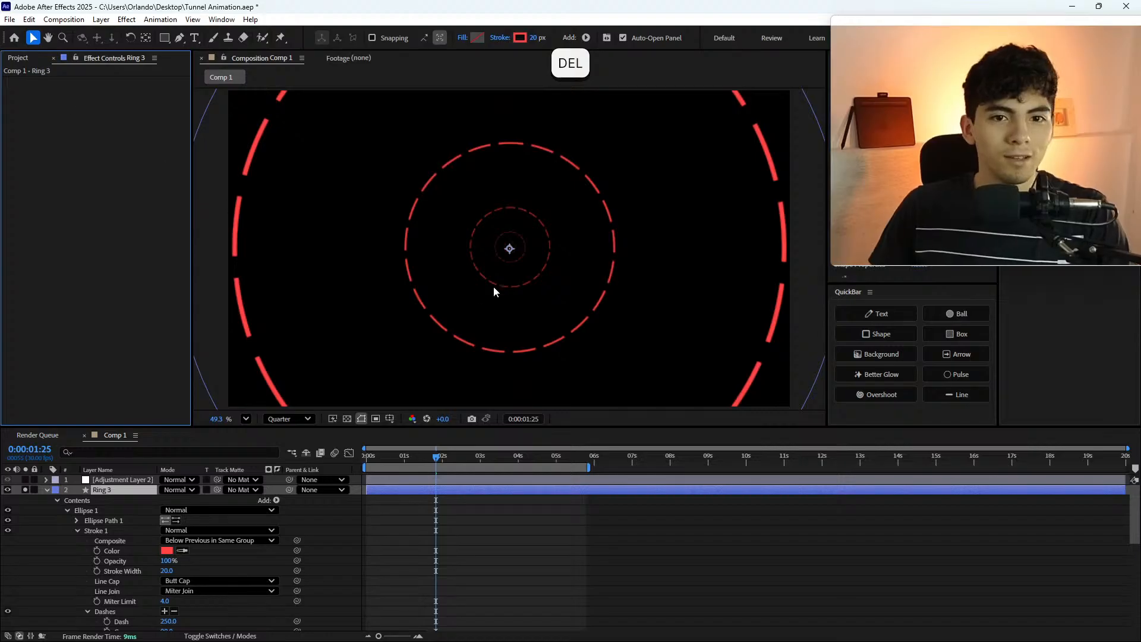
{"action": "left_click", "coordinate": [889, 379]}
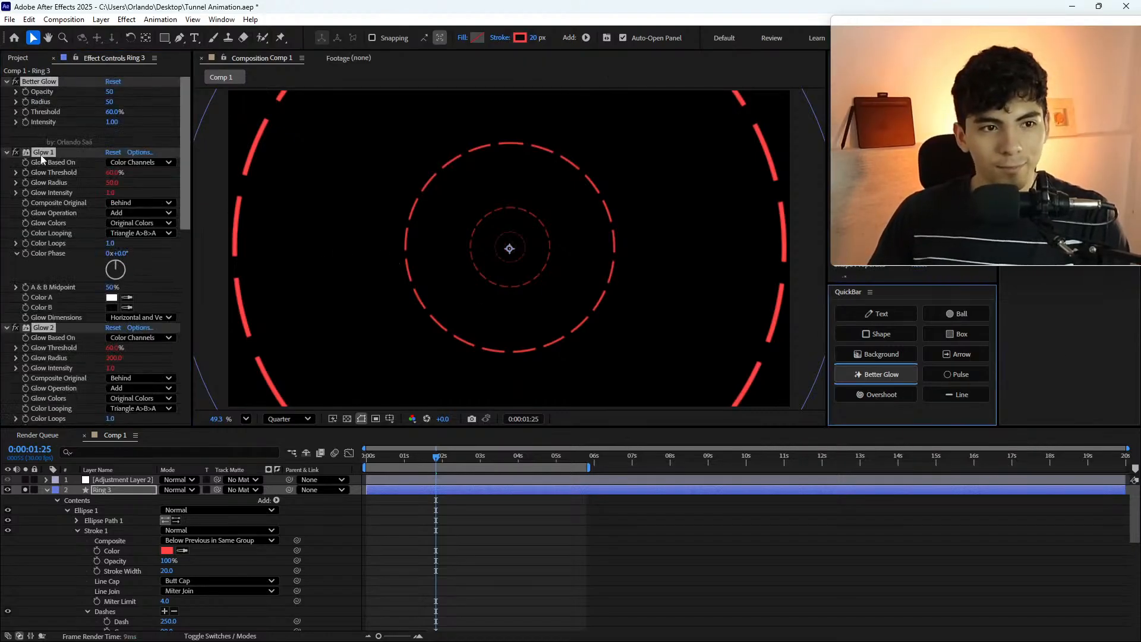
{"action": "left_click", "coordinate": [6, 82]}
{"action": "left_click", "coordinate": [99, 276]}
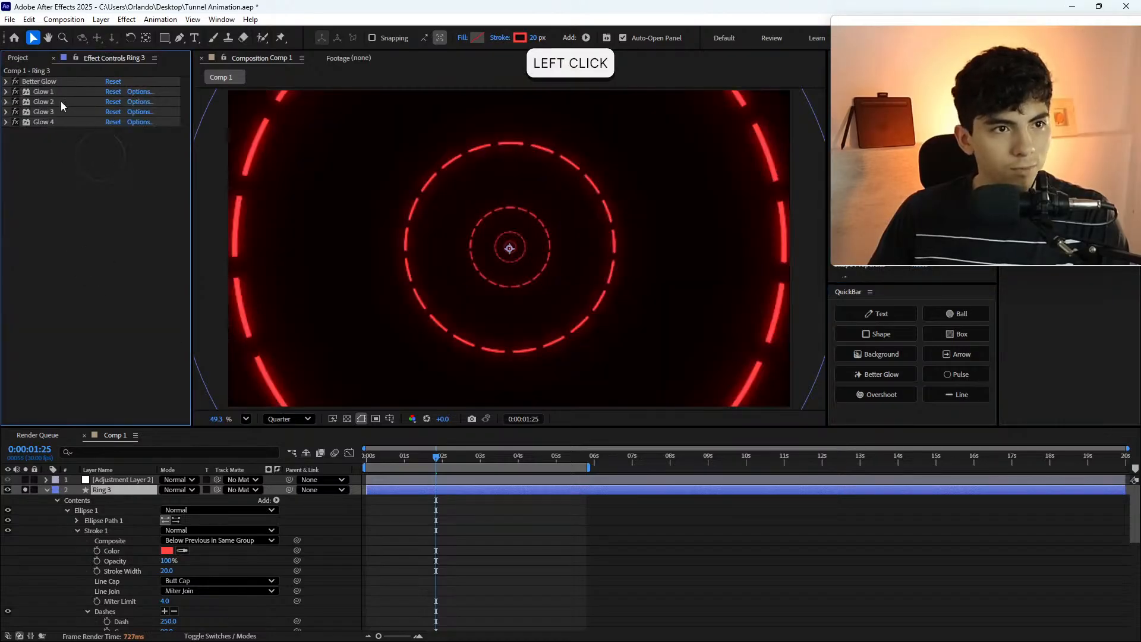
- Examine the Better Glow controls on Ring 3 and the linked settings of its Glow 1 and Glow 2 effects
{"action": "left_click", "coordinate": [6, 81]}
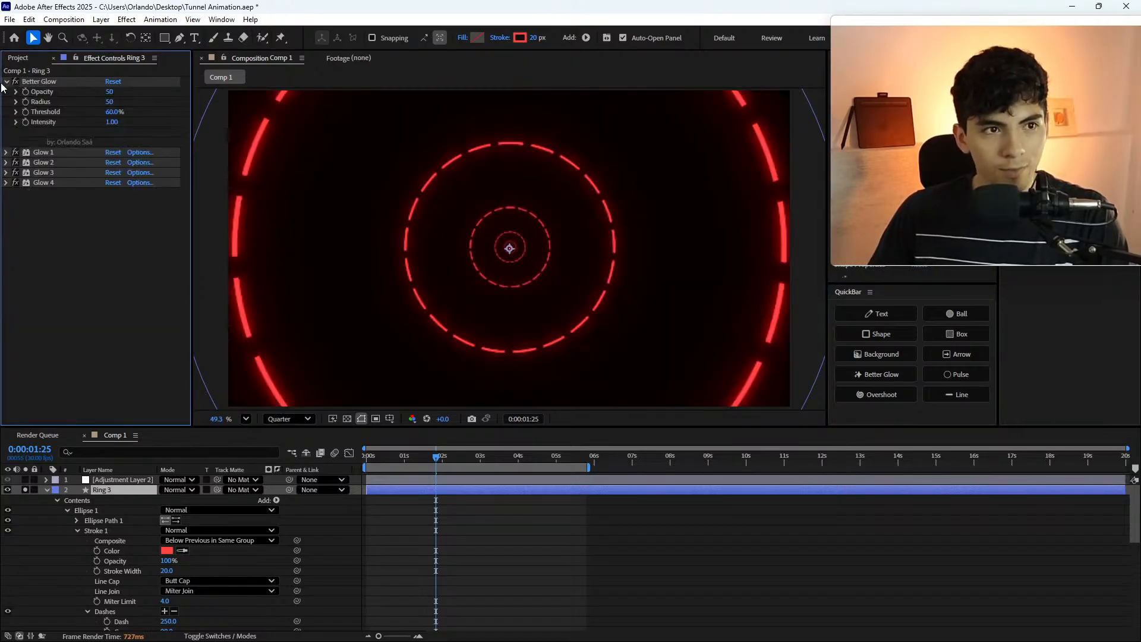
{"action": "left_click", "coordinate": [8, 153]}
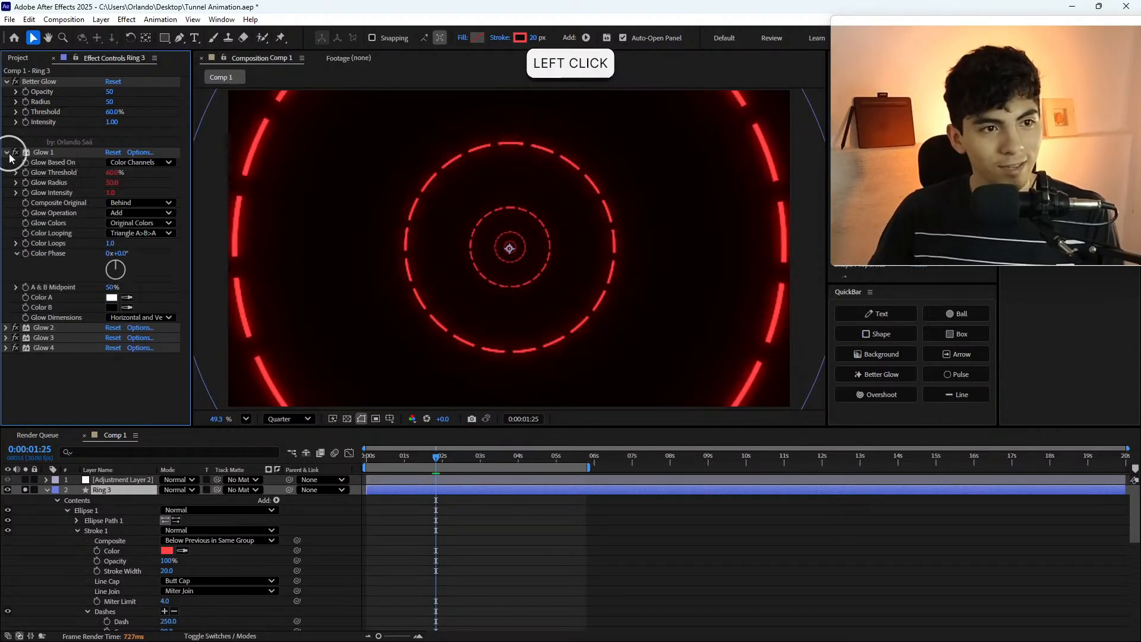
{"action": "left_click", "coordinate": [38, 151]}
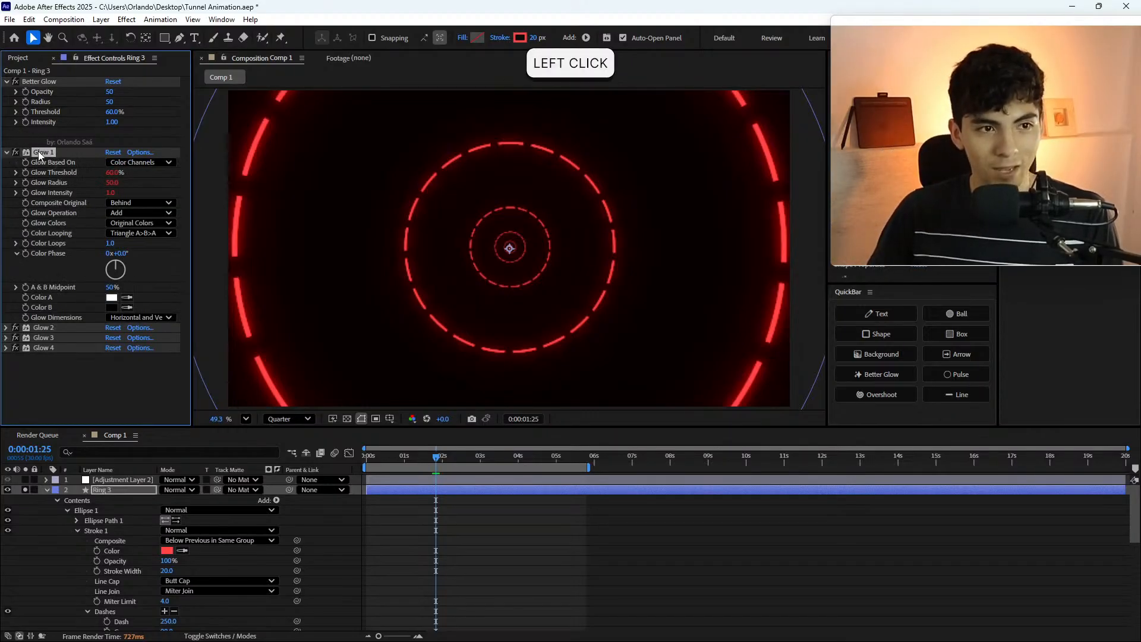
{"action": "left_click", "coordinate": [39, 332]}
{"action": "left_click", "coordinate": [7, 329]}
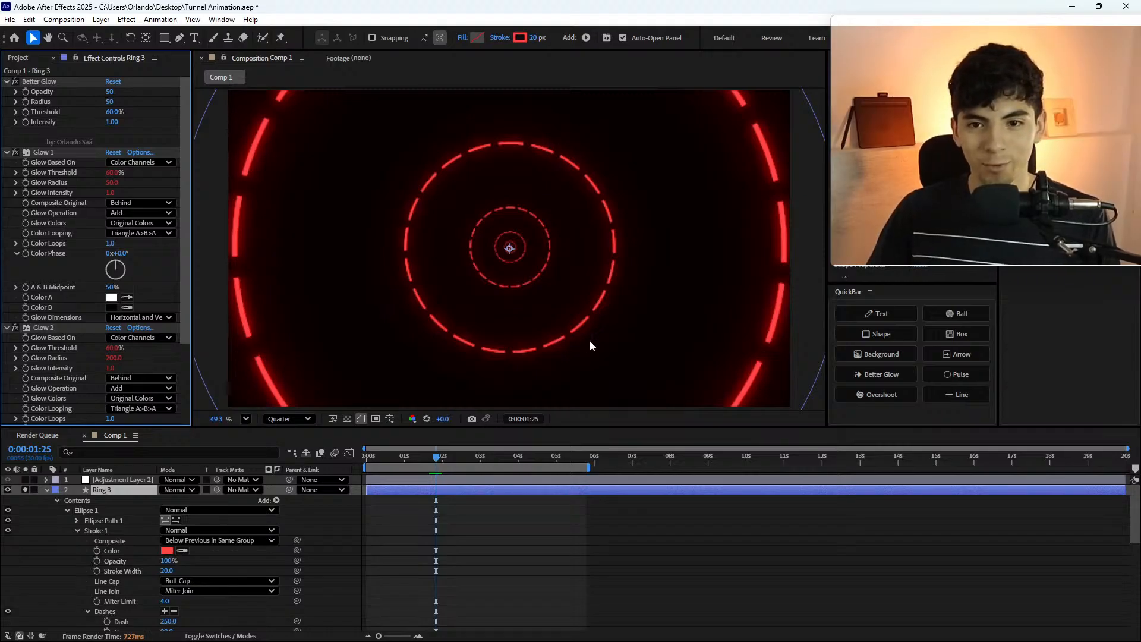
{"action": "left_click", "coordinate": [6, 328]}
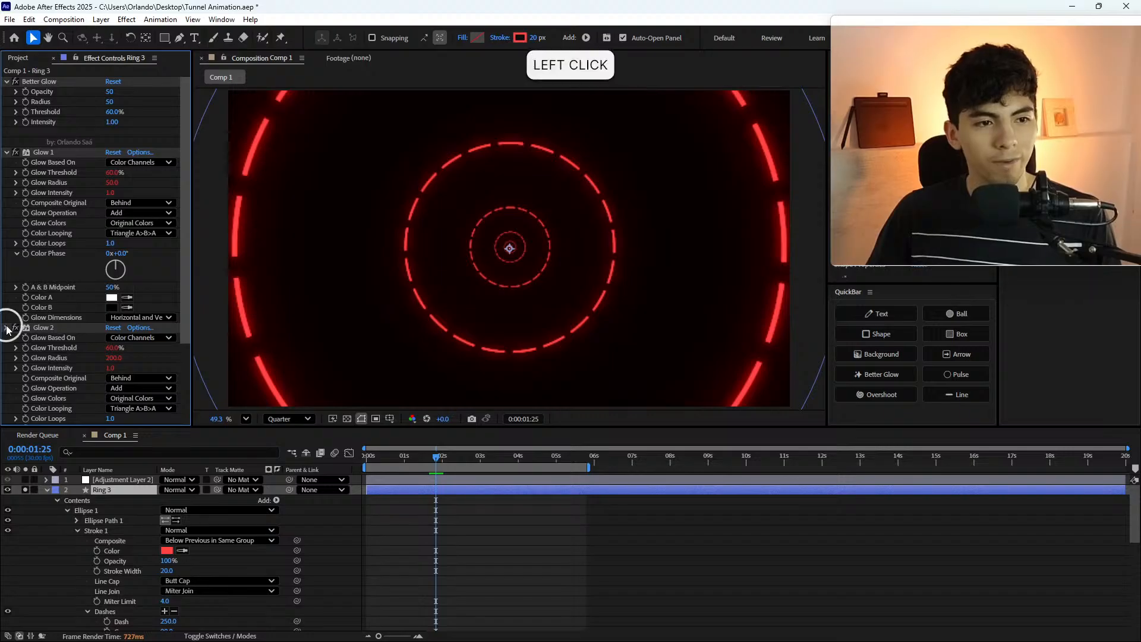
{"action": "scroll", "coordinate": [36, 254], "scroll_direction": "up", "scroll_amount": 2}
{"action": "left_click", "coordinate": [6, 152]}
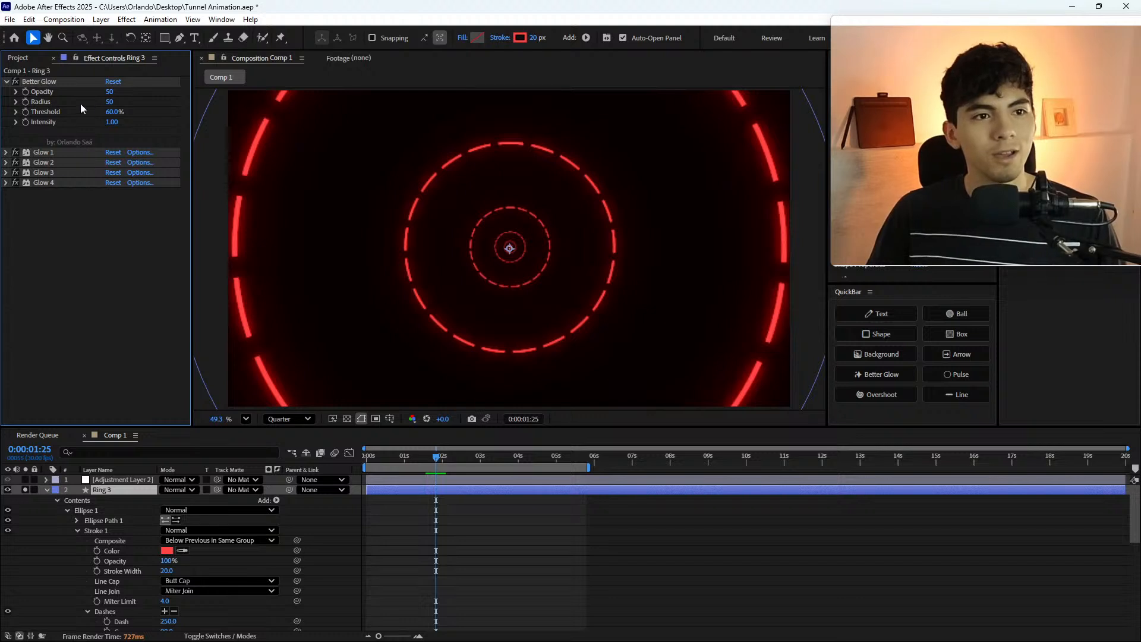
{"action": "left_click", "coordinate": [111, 102]}
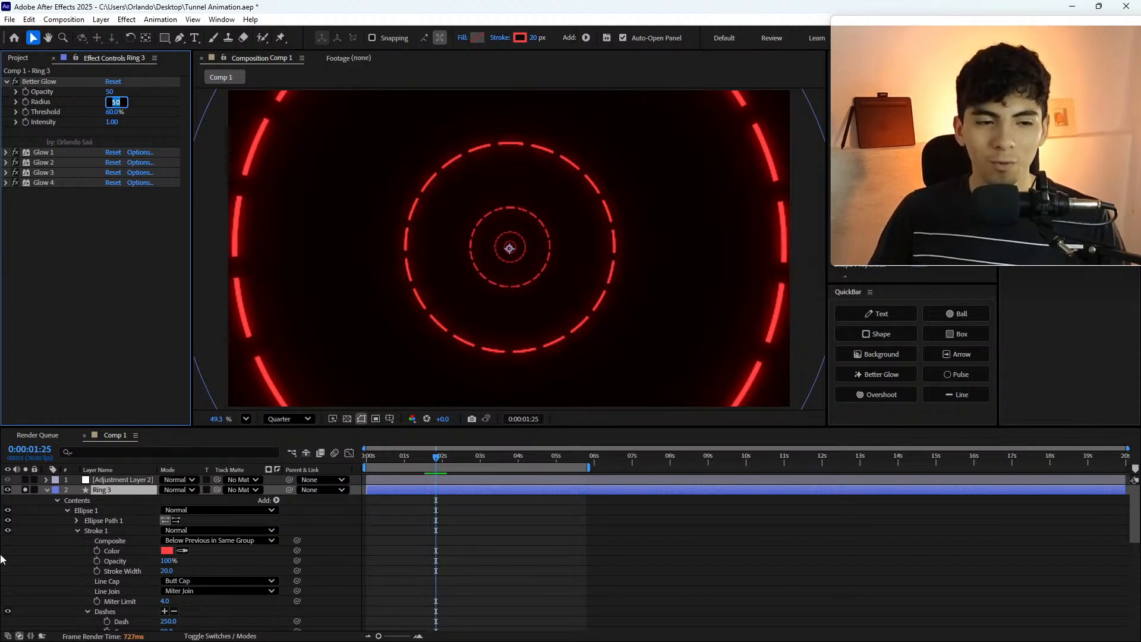
- Collapse Ring 3's layer properties and turn off its solo, keeping the layer selected
{"action": "left_click", "coordinate": [46, 490]}
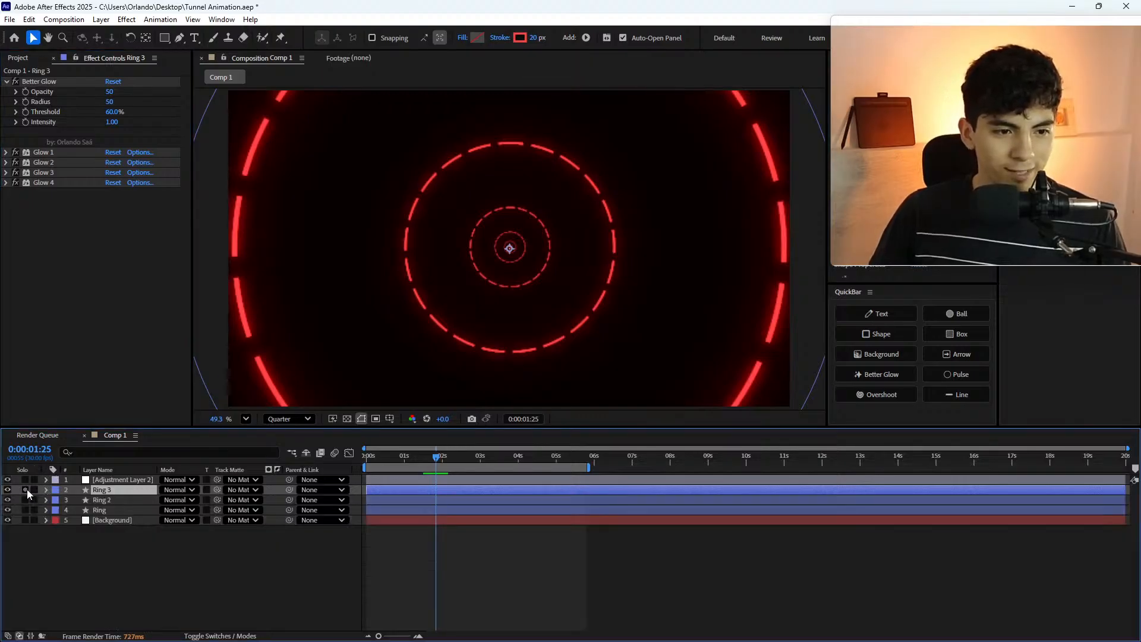
{"action": "left_click", "coordinate": [25, 489]}
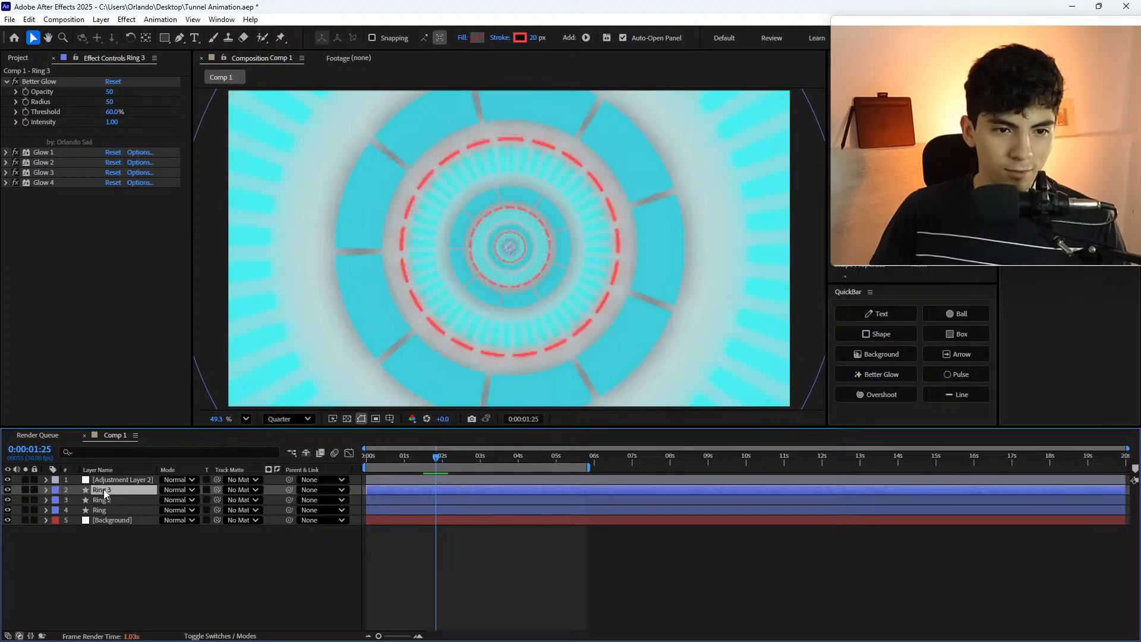
{"action": "left_click", "coordinate": [105, 492]}
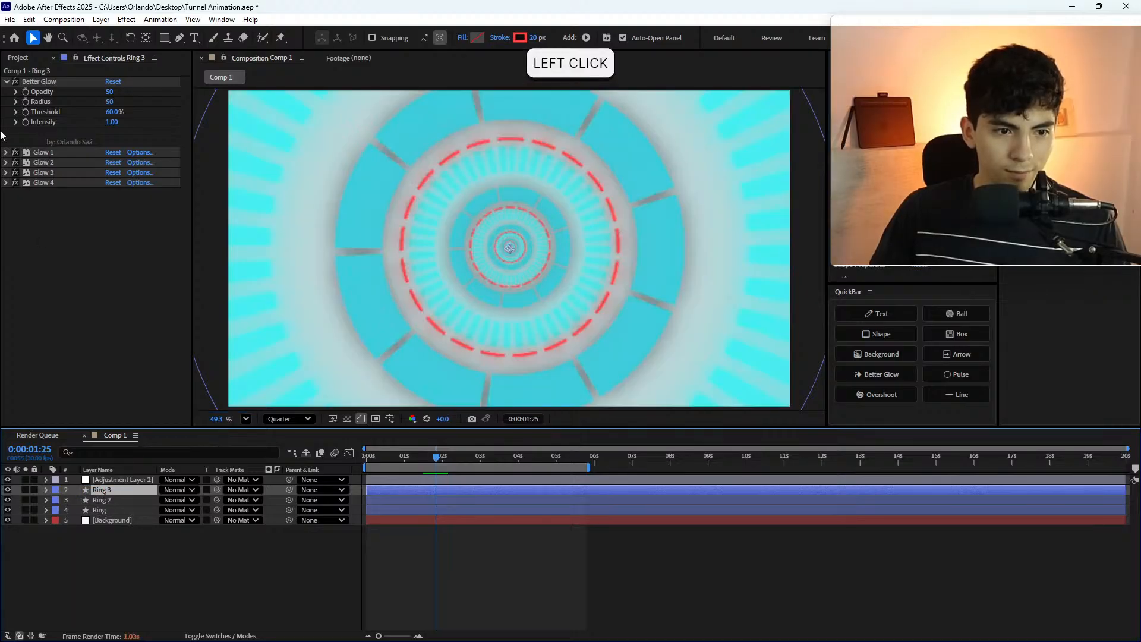
- Compare Ring 3 with and without its glow by toggling Better Glow and Glow 1 to Glow 4 off and on together
{"action": "left_click", "coordinate": [7, 81]}
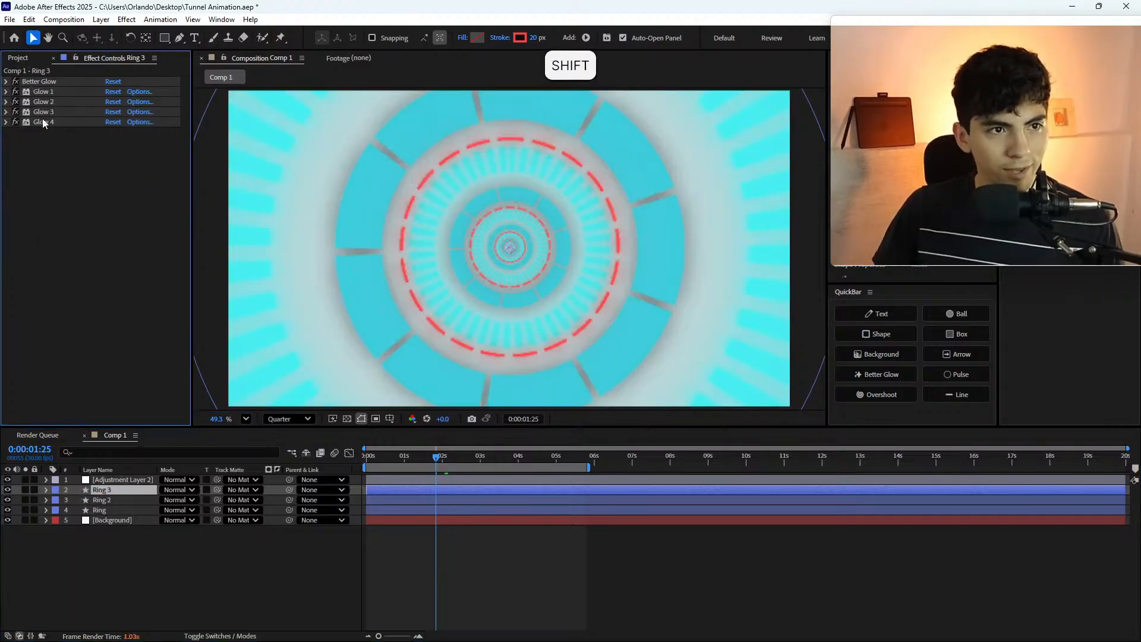
{"action": "left_click", "coordinate": [43, 122]}
{"action": "left_click", "coordinate": [18, 83], "text": "shift"}
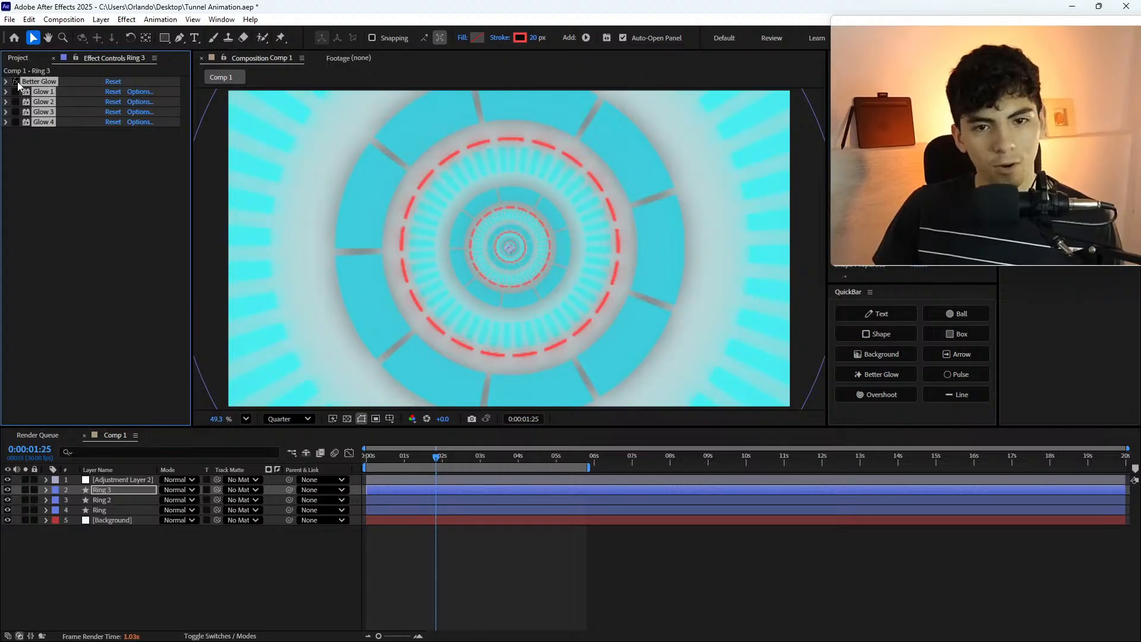
{"action": "left_click", "coordinate": [17, 83]}
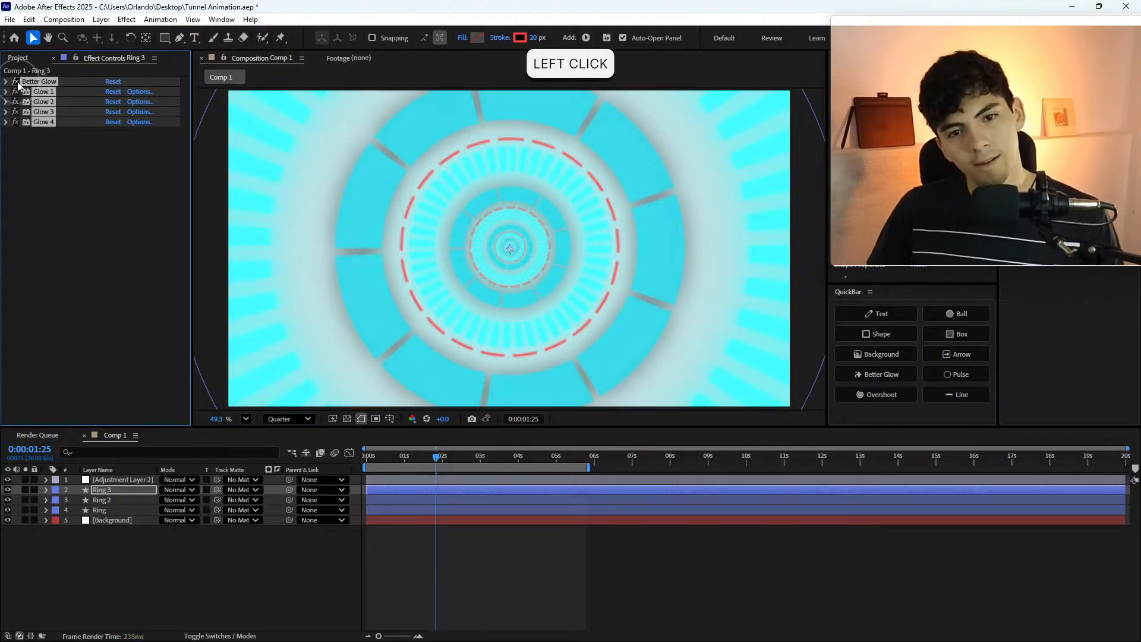
{"action": "left_click", "coordinate": [17, 84]}
{"action": "left_click", "coordinate": [17, 84]}
{"action": "left_click", "coordinate": [18, 83]}
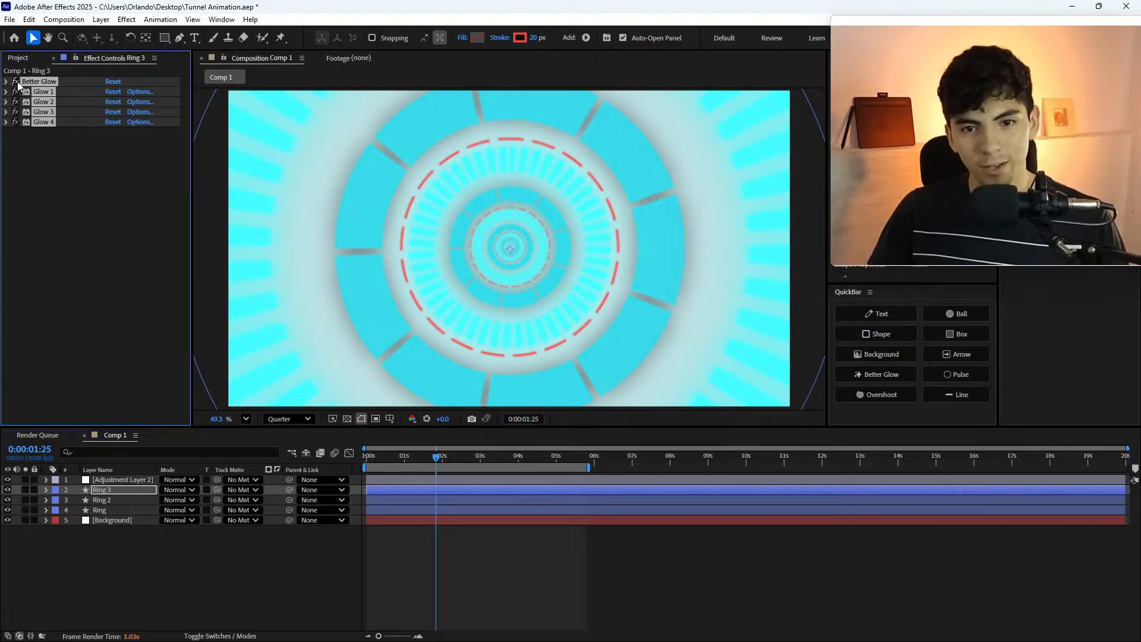
{"action": "left_click", "coordinate": [17, 83]}
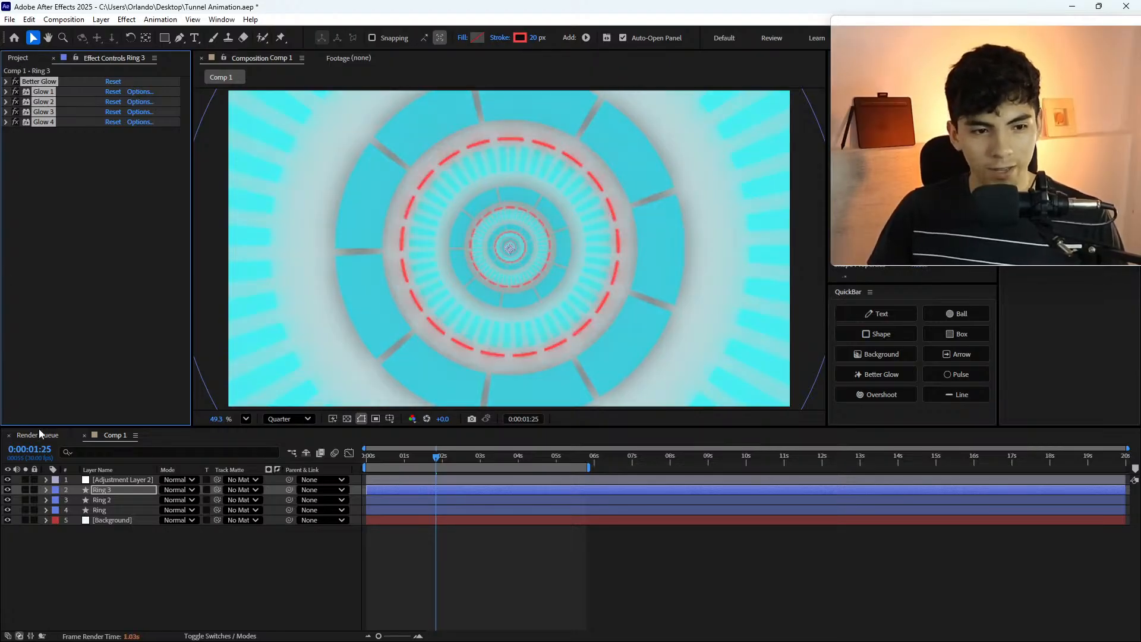
- Try Ring 3 directly above the Background layer, then restore it to its place beneath Adjustment Layer 2
{"action": "left_click_drag", "start_coordinate": [126, 490], "coordinate": [133, 512]}
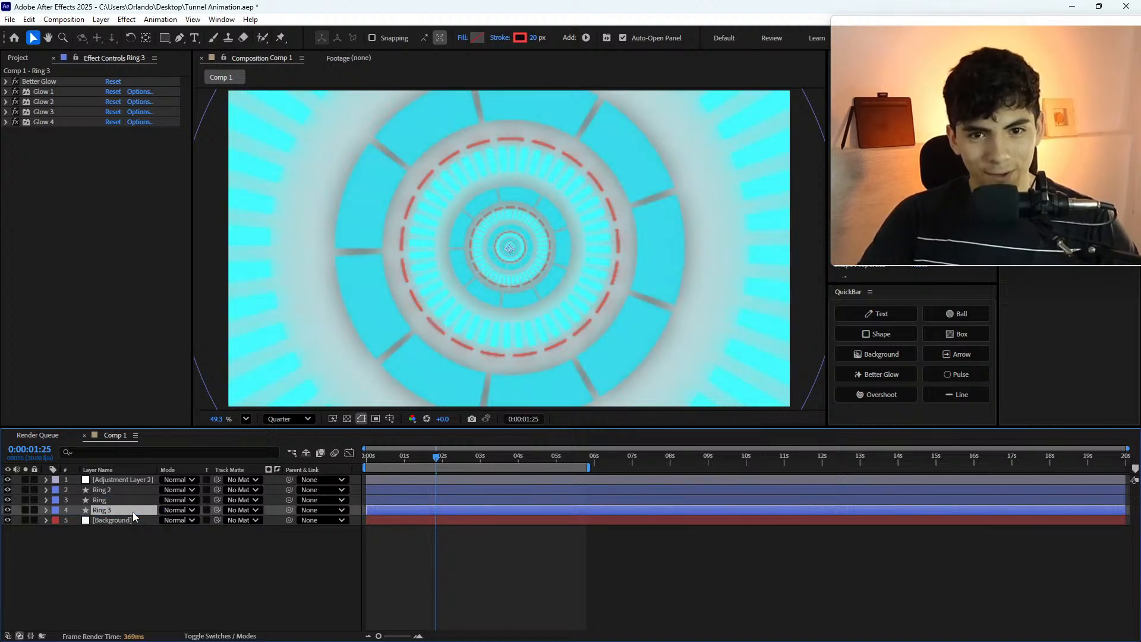
{"action": "key", "text": "ctrl"}
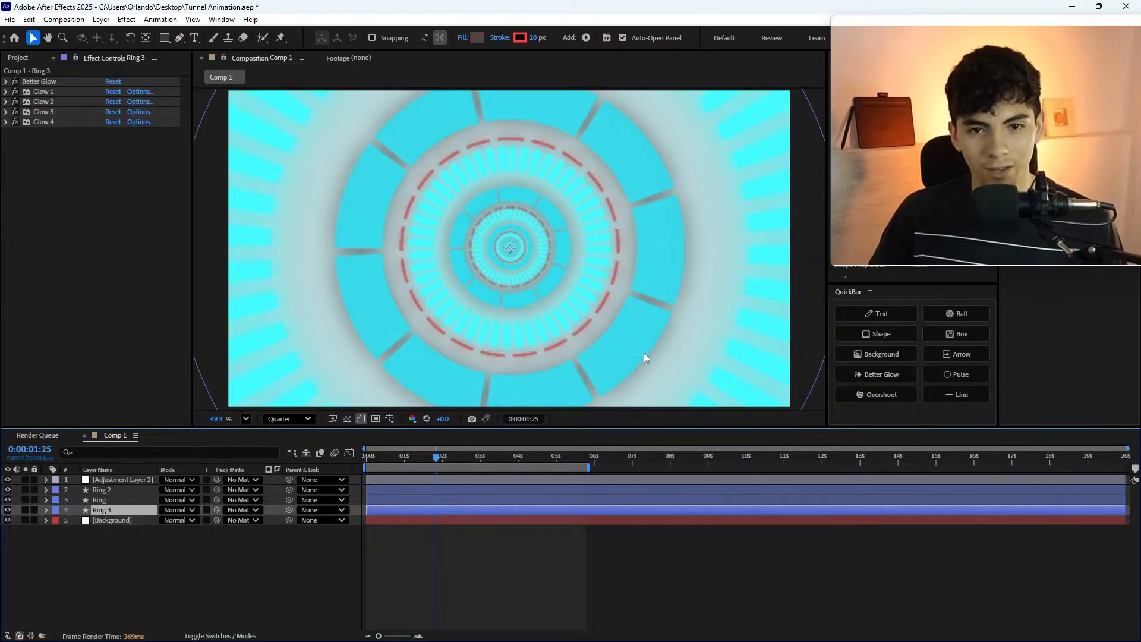
{"action": "scroll", "coordinate": [619, 277], "scroll_direction": "up", "scroll_amount": 3}
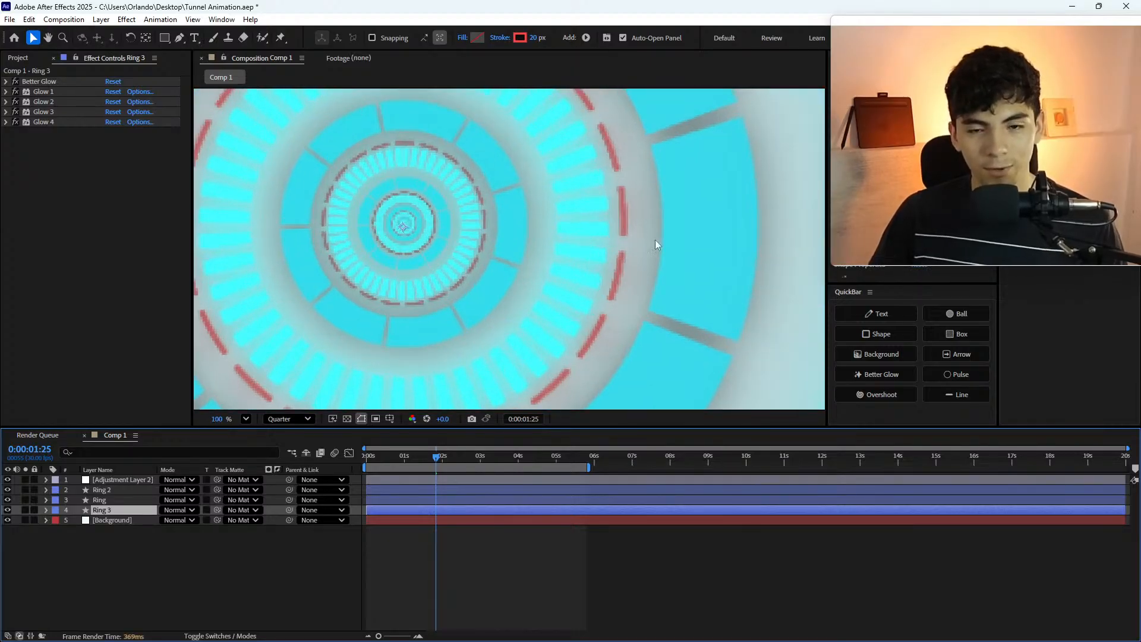
{"action": "key", "text": "backslash"}
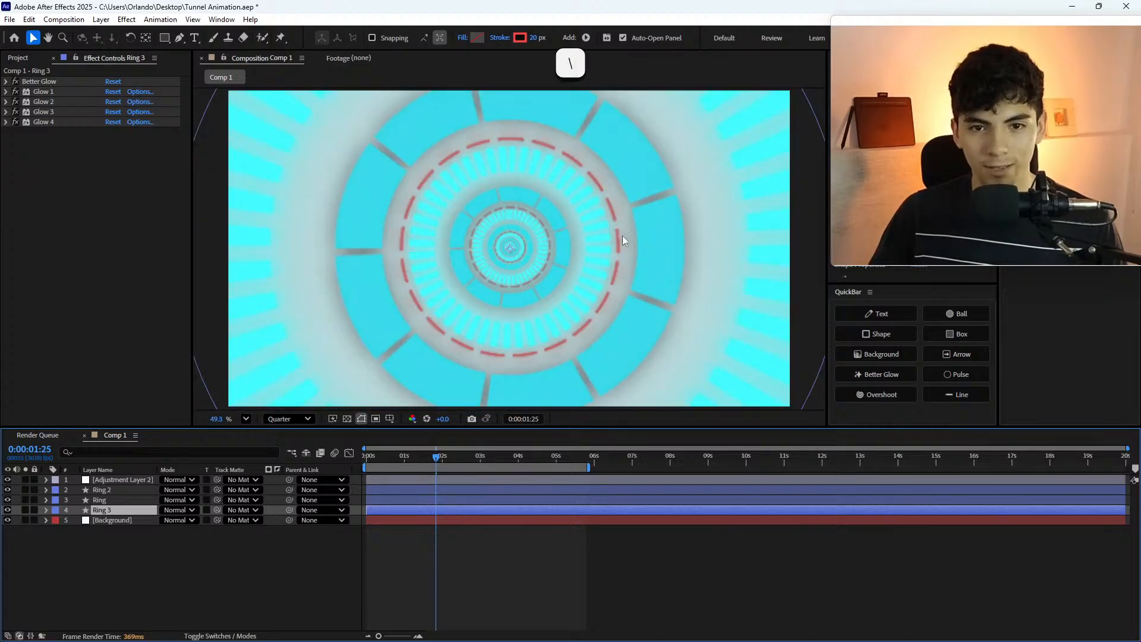
{"action": "key", "text": "ctrl+bracketright"}
{"action": "key", "text": "ctrl+bracketright"}
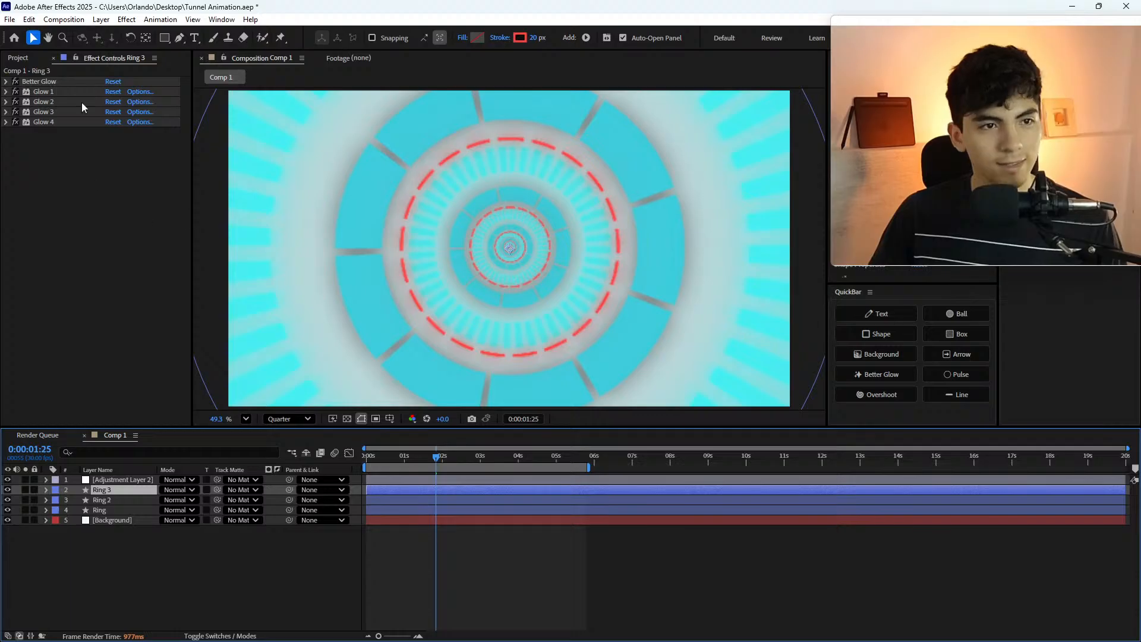
- Try a Better Glow Intensity of 2 on Ring 3, then set it to 5
{"action": "left_click", "coordinate": [6, 81]}
{"action": "left_click", "coordinate": [114, 122]}
{"action": "type", "text": "2"}
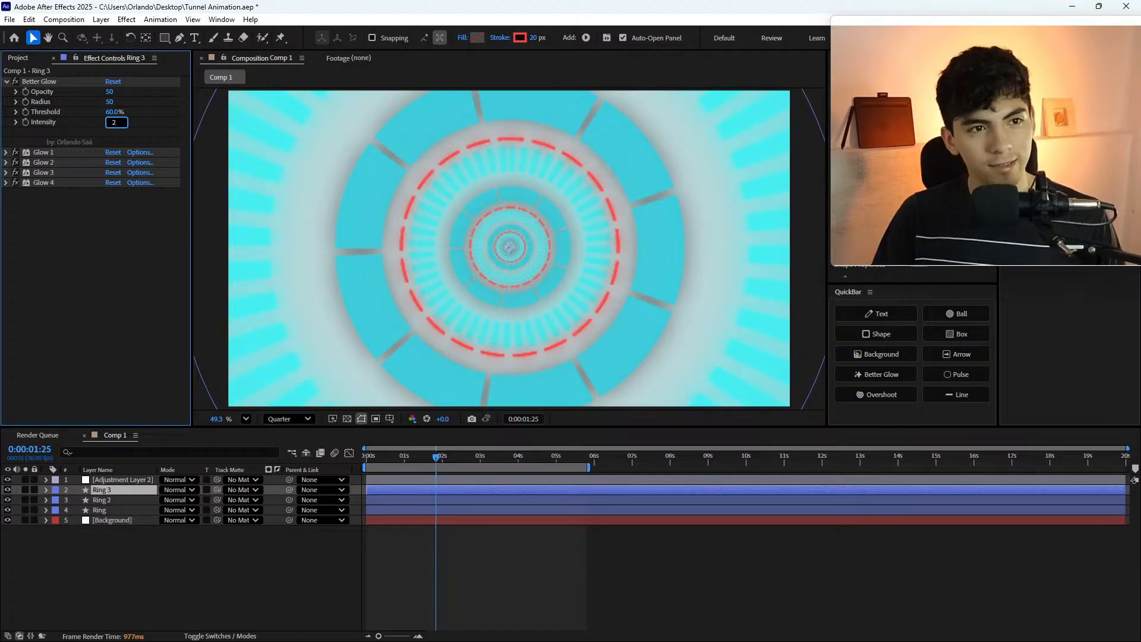
{"action": "key", "text": "Return"}
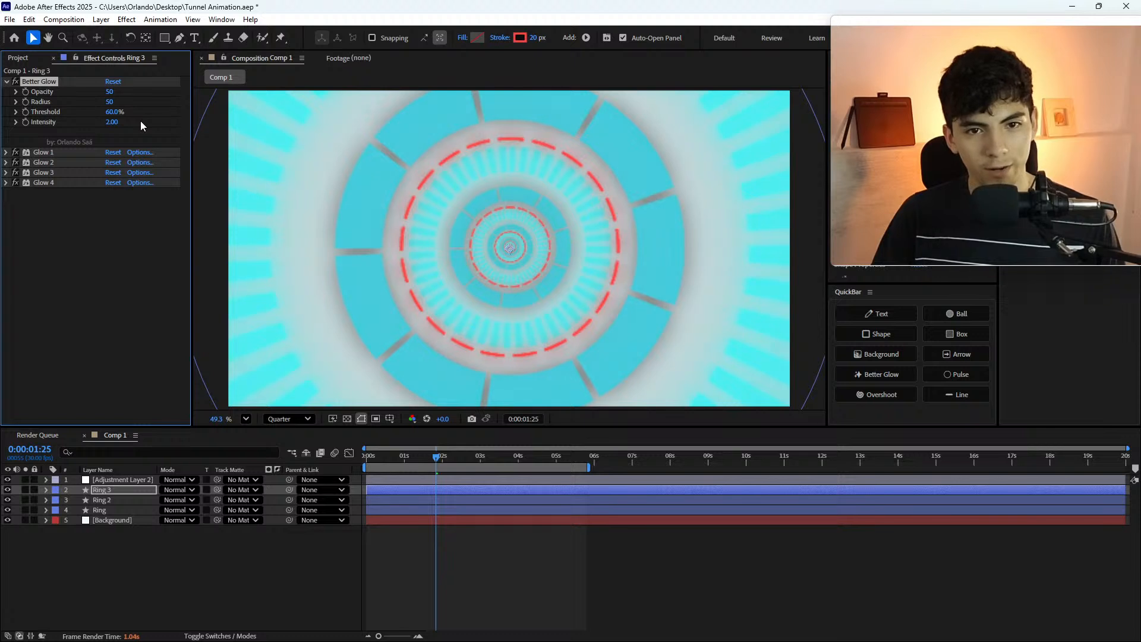
{"action": "left_click", "coordinate": [118, 123]}
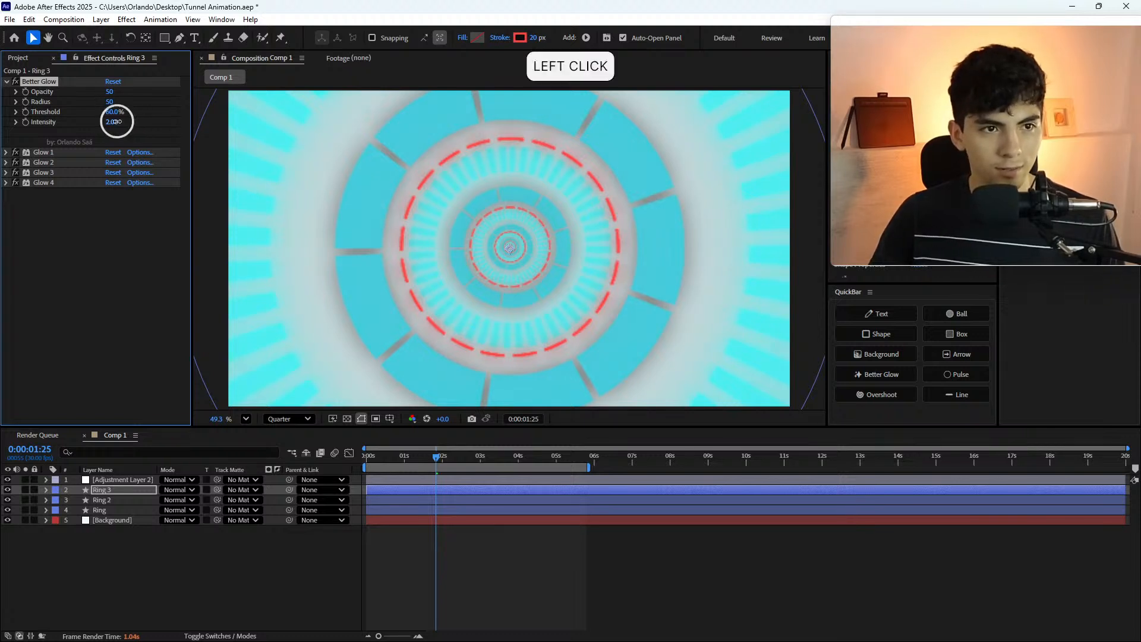
{"action": "type", "text": "5"}
{"action": "key", "text": "Return"}
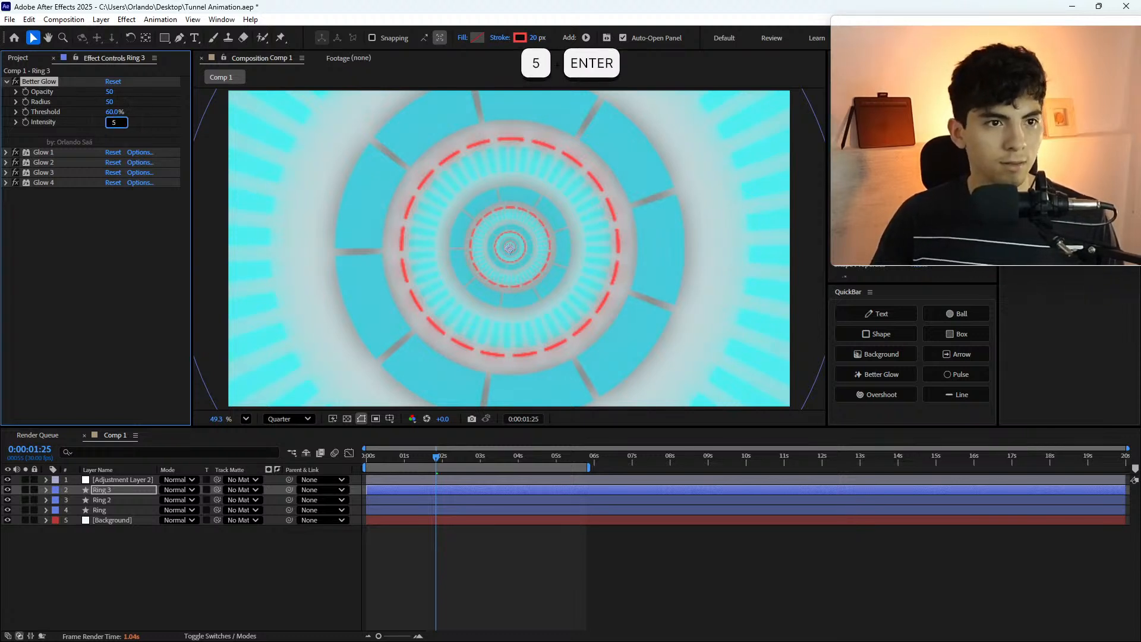
- Set Ring 3's Better Glow Threshold to 25%
{"action": "left_click", "coordinate": [113, 113]}
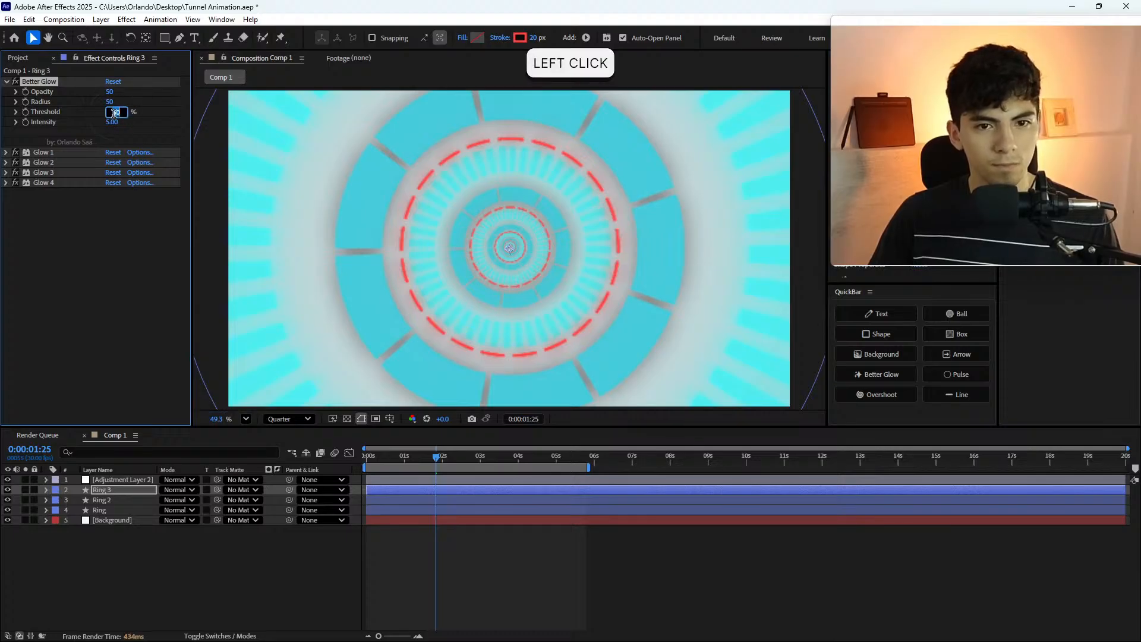
{"action": "type", "text": "25"}
{"action": "key", "text": "Return"}
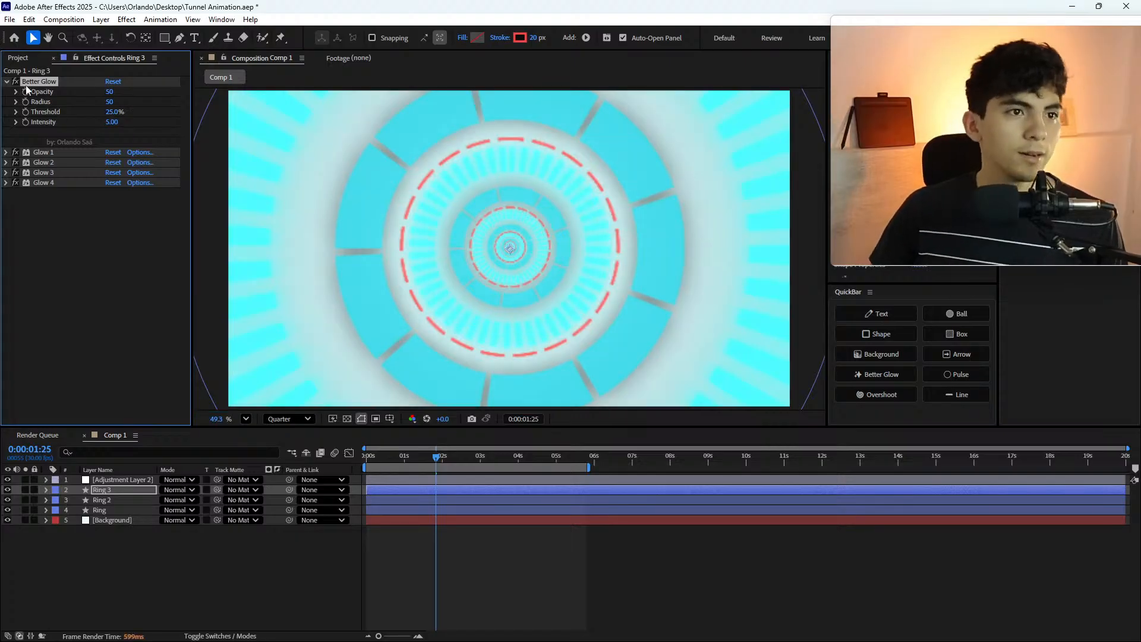
- Switch Ring 3's Better Glow and Glow 1 to Glow 4 effects off and back on to compare the result
{"action": "left_click", "coordinate": [25, 184], "text": "shift"}
{"action": "left_click", "coordinate": [16, 183]}
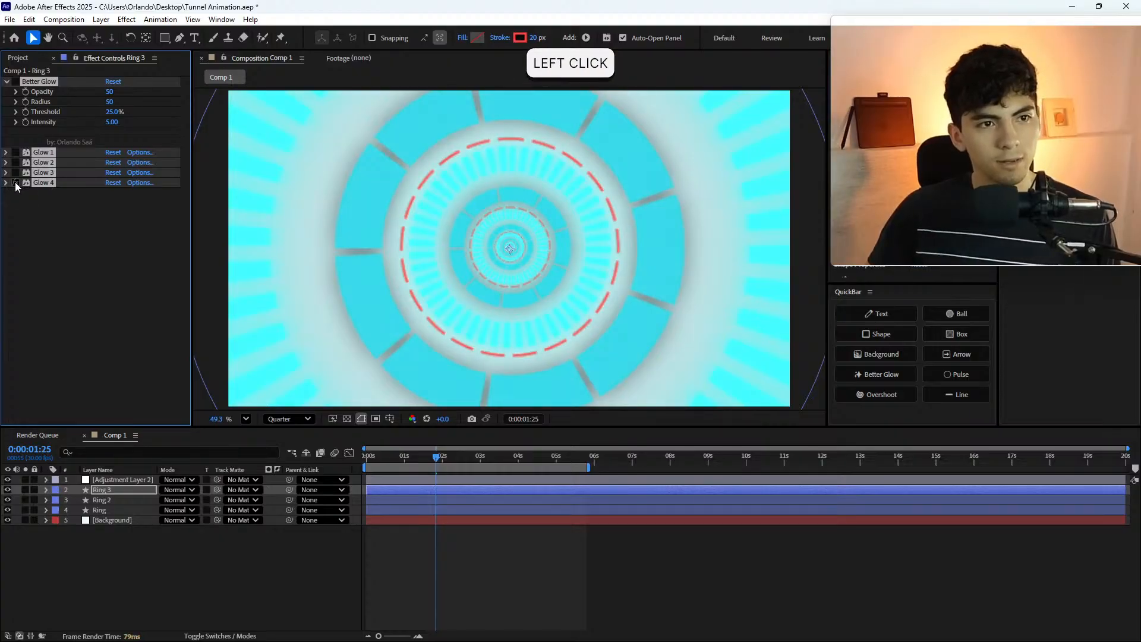
{"action": "left_click", "coordinate": [16, 184]}
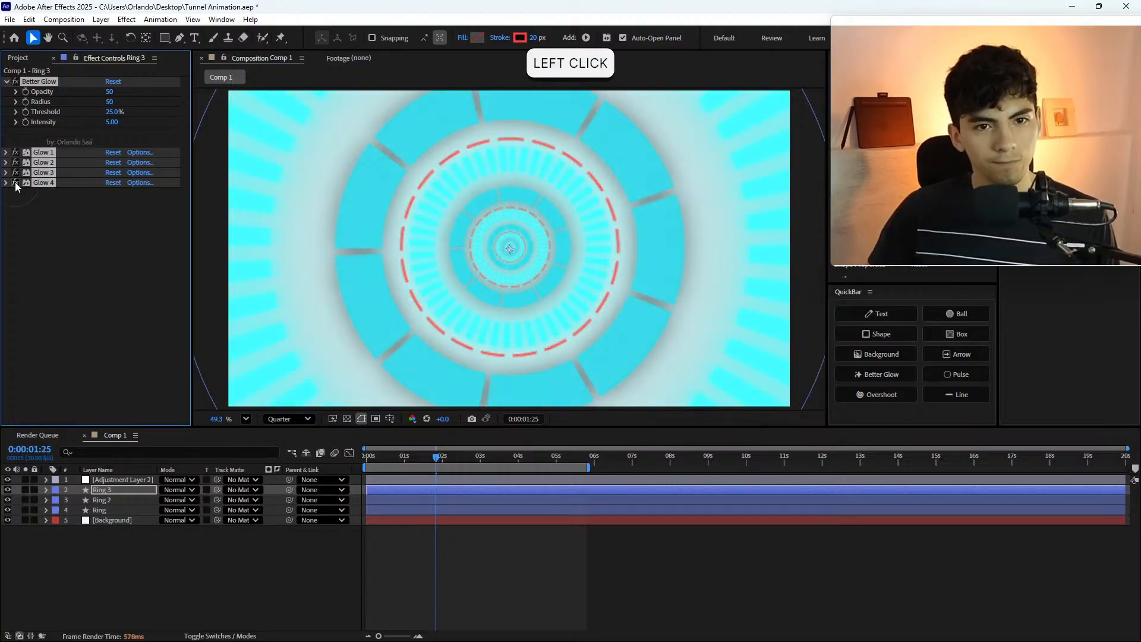
- Try a Better Glow Intensity of 1 on Ring 3 and compare it with all the glow effects disabled
{"action": "left_click", "coordinate": [107, 123]}
{"action": "type", "text": "1"}
{"action": "left_click", "coordinate": [105, 137]}
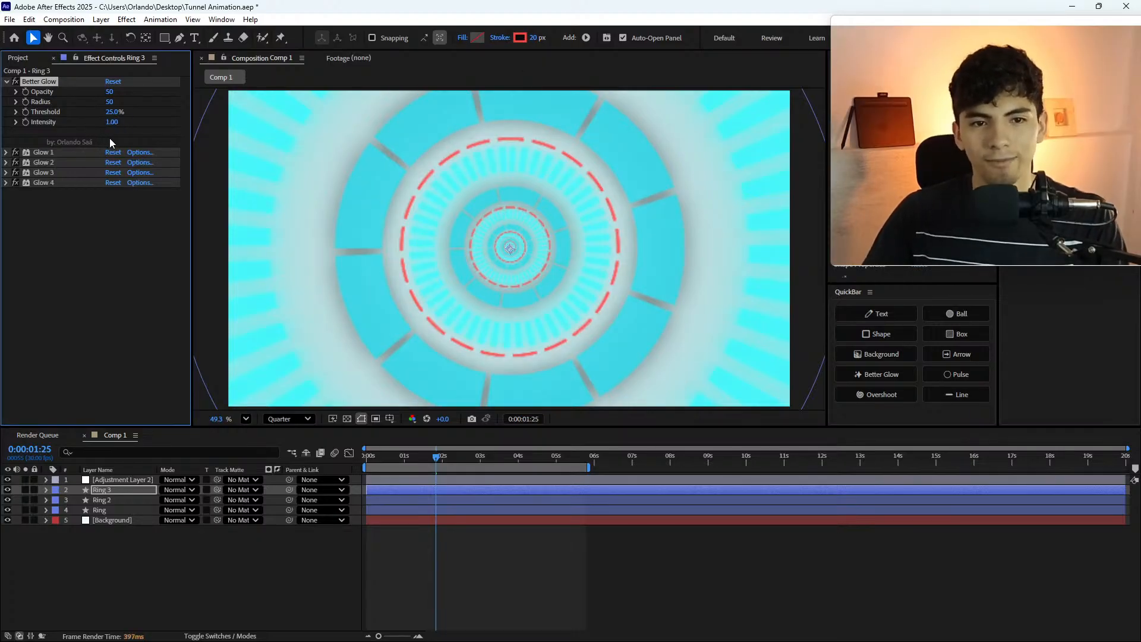
{"action": "left_click", "coordinate": [46, 181], "text": "shift"}
{"action": "left_click", "coordinate": [16, 184]}
{"action": "left_click", "coordinate": [16, 184]}
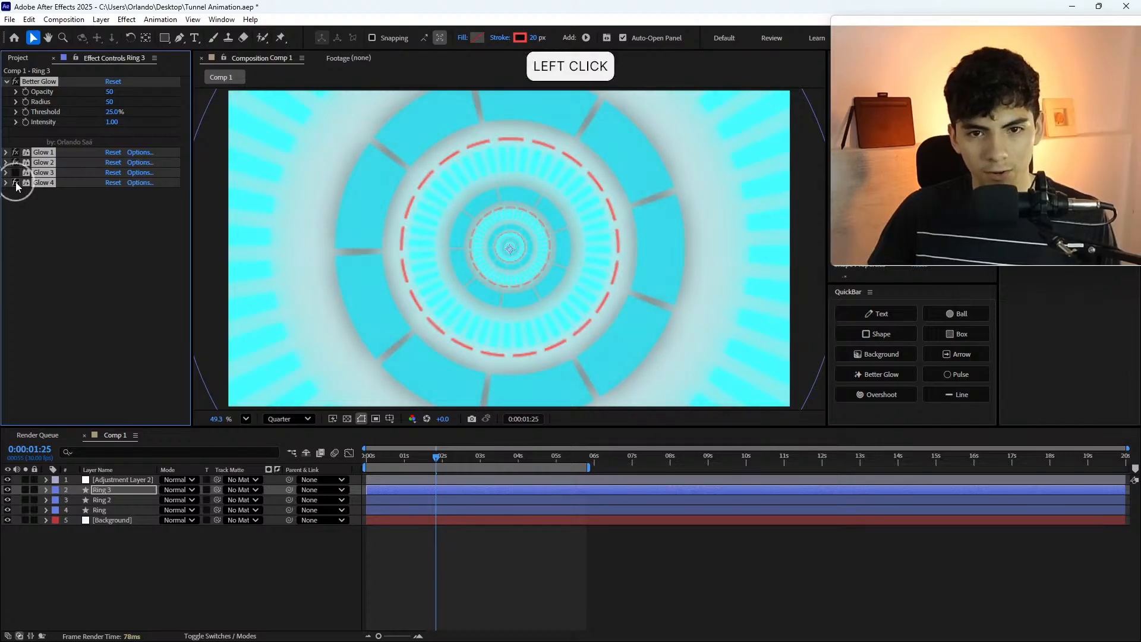
- Set Ring 3's Better Glow Intensity to 3
{"action": "left_click", "coordinate": [112, 128]}
{"action": "left_click", "coordinate": [58, 126]}
{"action": "left_click", "coordinate": [73, 124]}
{"action": "left_click", "coordinate": [114, 123]}
{"action": "type", "text": "3"}
{"action": "left_click", "coordinate": [82, 133]}
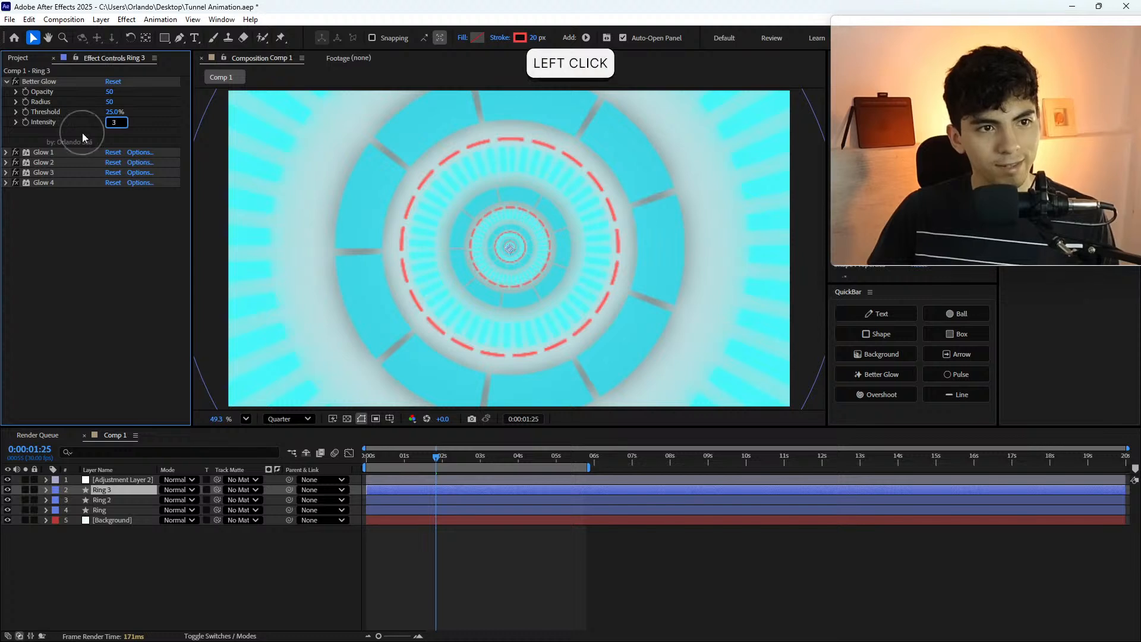
- Compare Ring 3 with and without its glow by disabling and re-enabling all five glow effects twice
{"action": "left_click", "coordinate": [35, 182], "text": "shift"}
{"action": "left_click", "coordinate": [16, 183]}
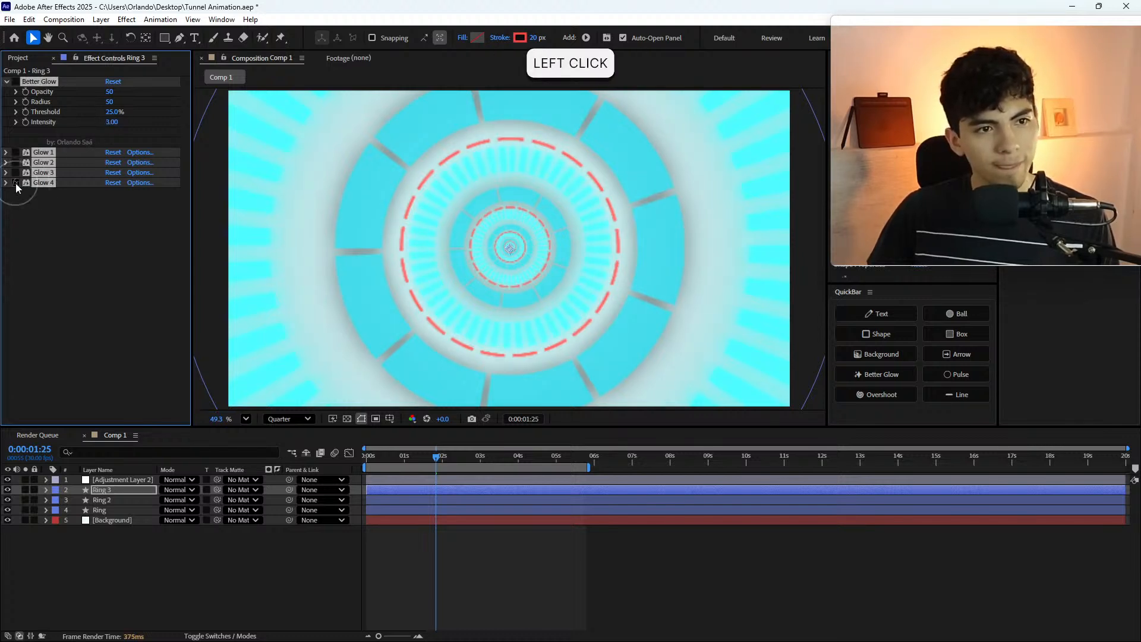
{"action": "left_click", "coordinate": [16, 184]}
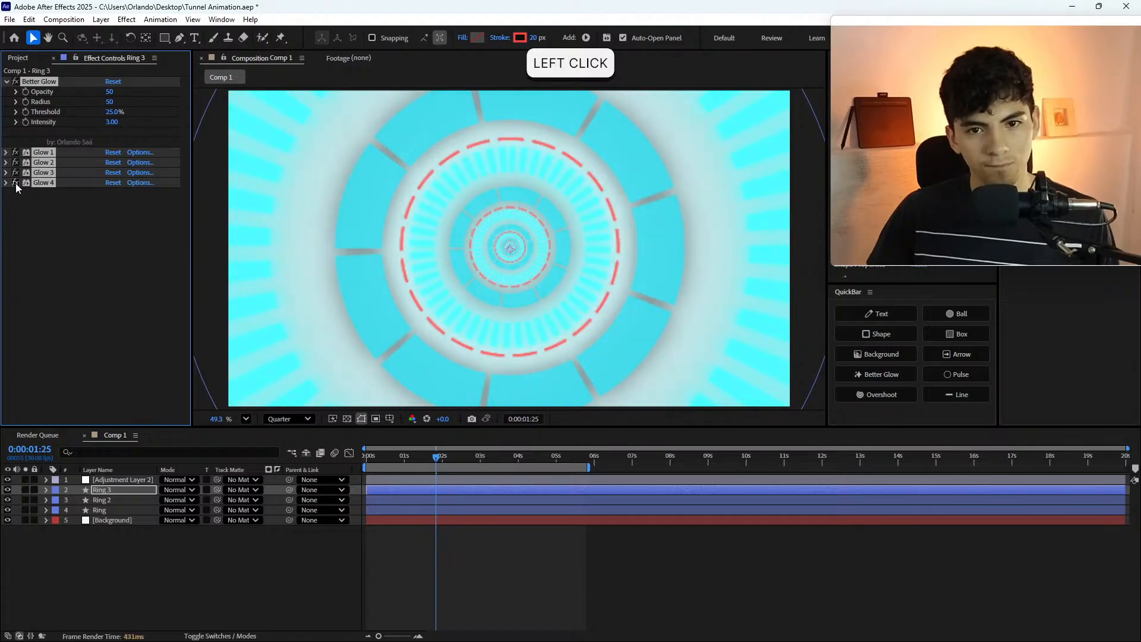
{"action": "left_click", "coordinate": [16, 184]}
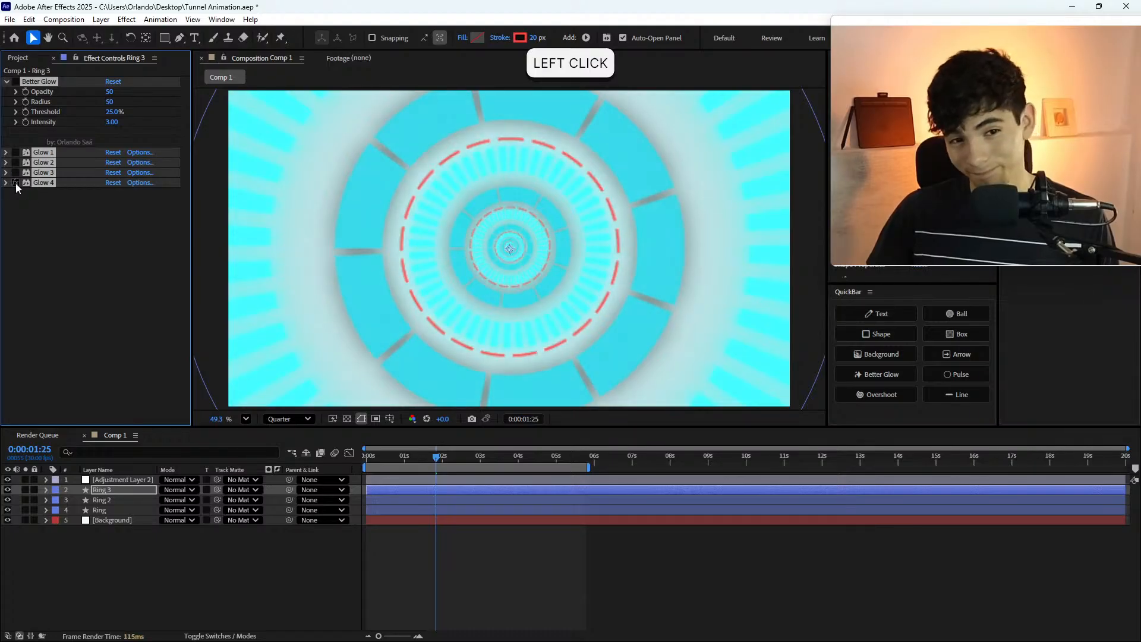
{"action": "left_click", "coordinate": [16, 184]}
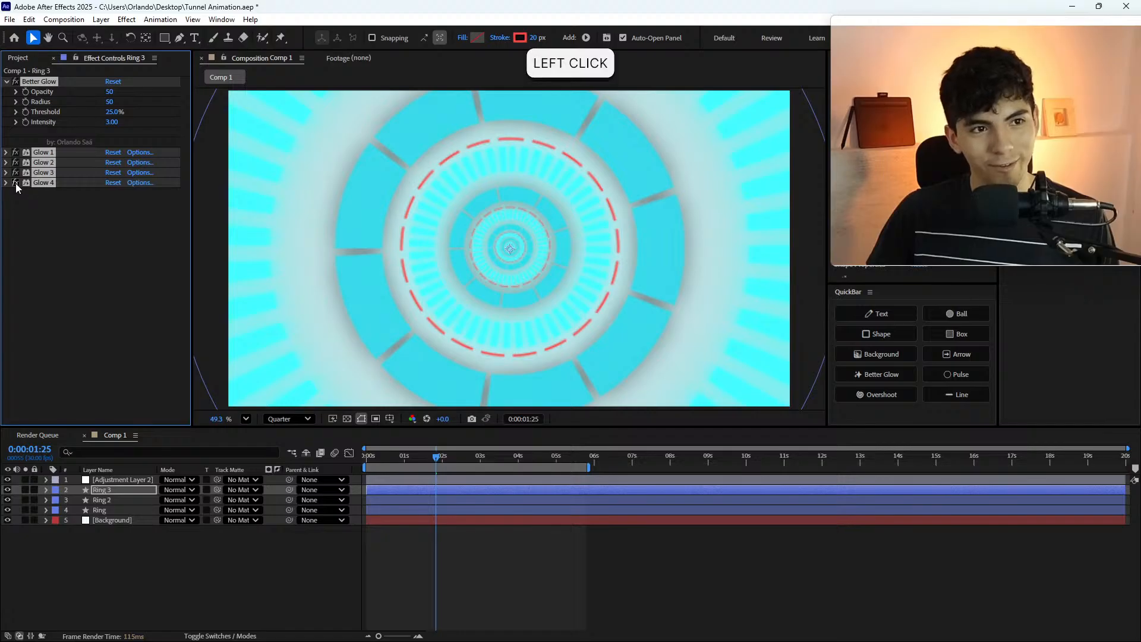
- Set Ring 3's Better Glow Opacity to 100
{"action": "left_click_drag", "start_coordinate": [106, 104], "coordinate": [110, 105]}
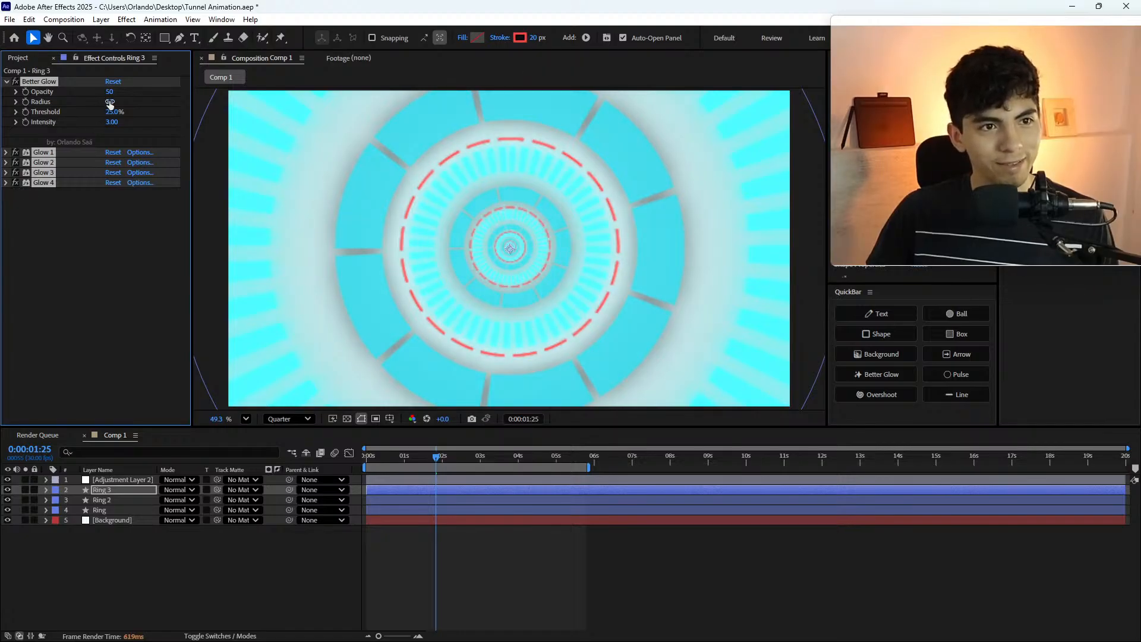
{"action": "left_click", "coordinate": [108, 90]}
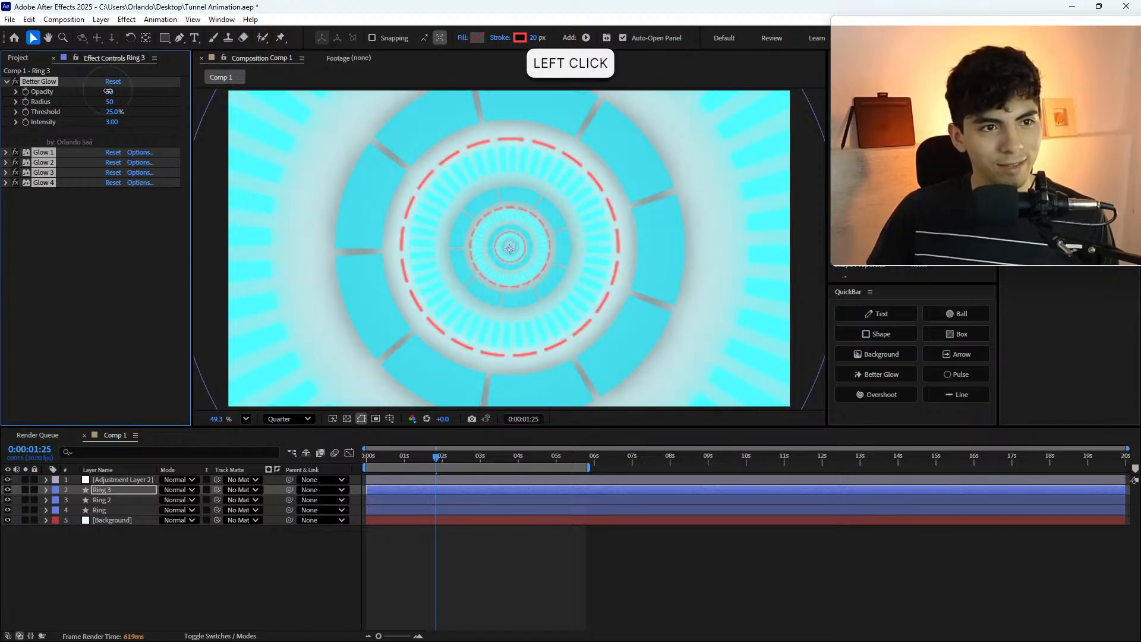
{"action": "key", "text": "Return"}
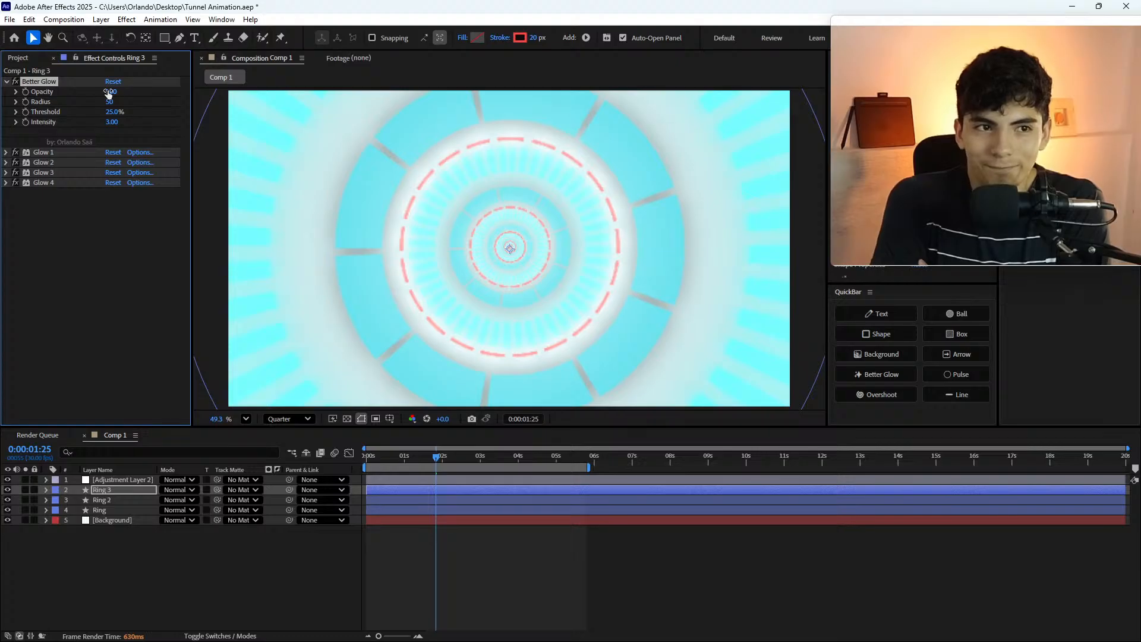
- Try Better Glow Threshold values of 50%, 30%, 40% and 35% on Ring 3
{"action": "left_click", "coordinate": [116, 113]}
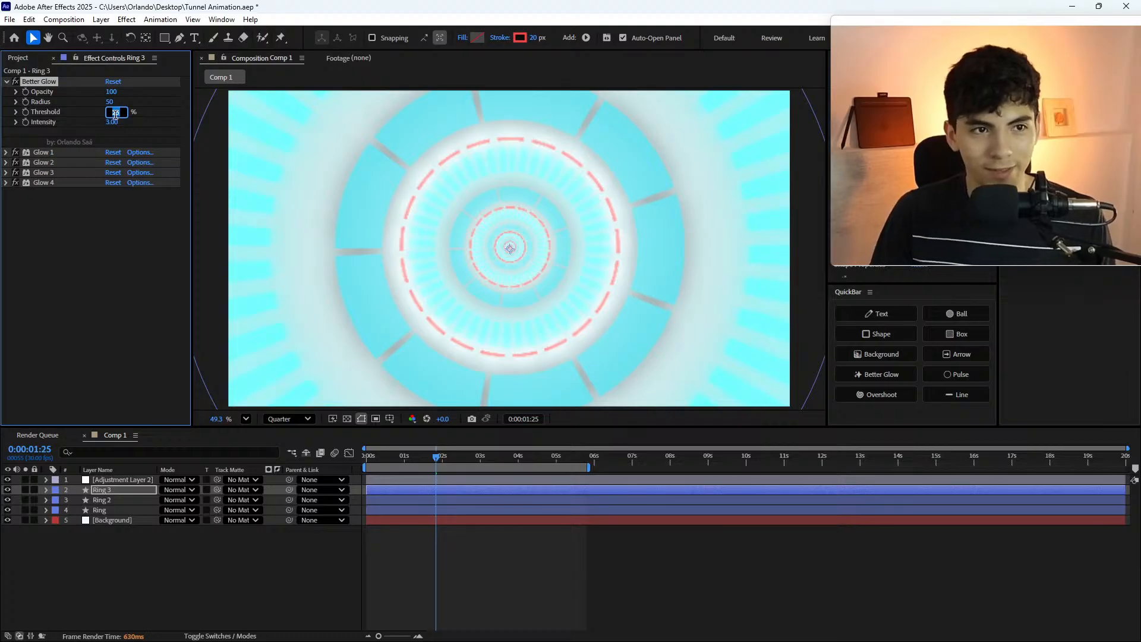
{"action": "type", "text": "50"}
{"action": "key", "text": "Return"}
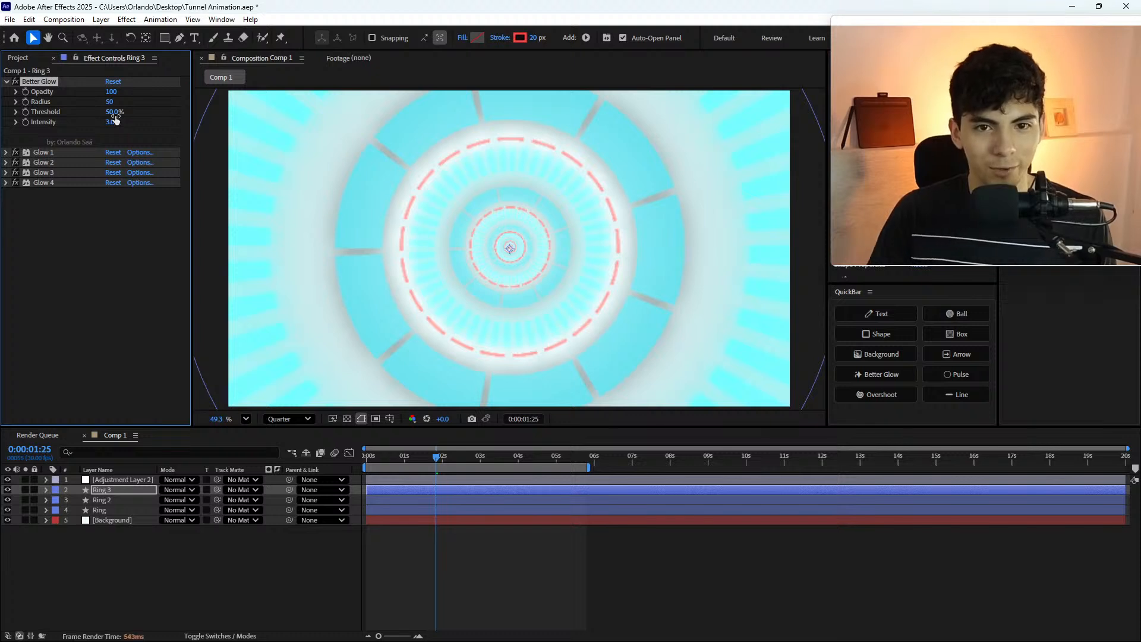
{"action": "left_click", "coordinate": [115, 113]}
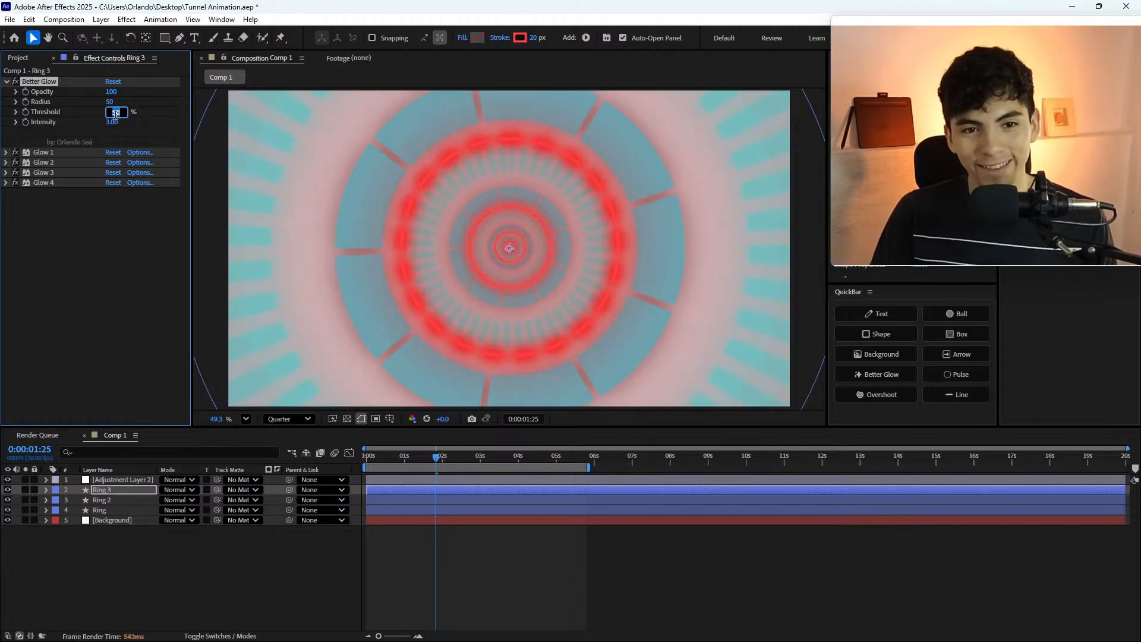
{"action": "type", "text": "30"}
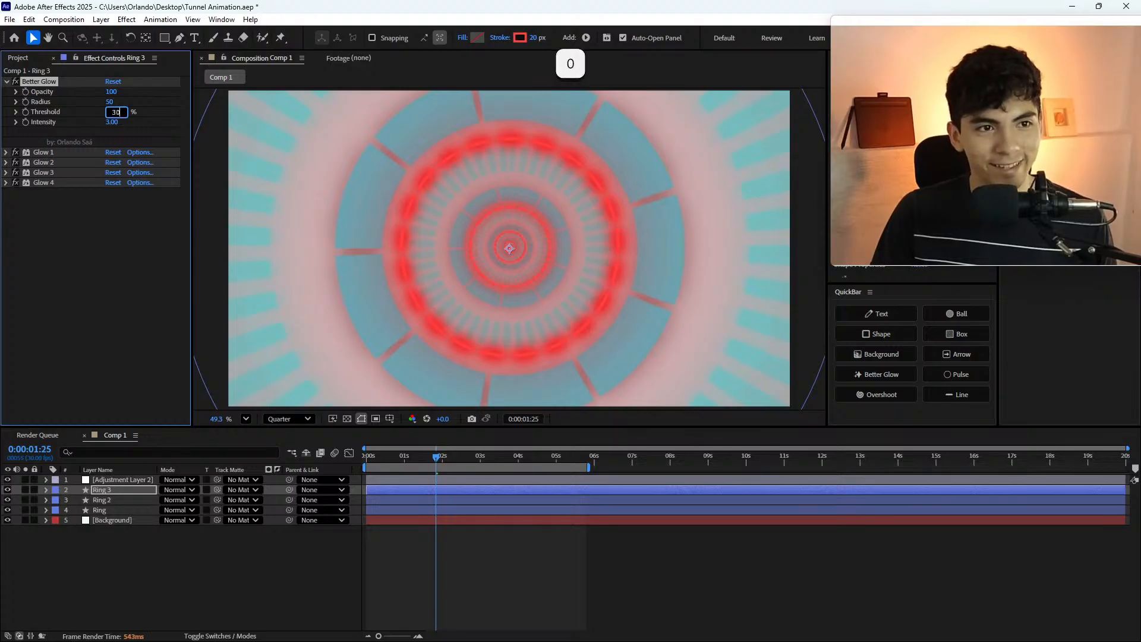
{"action": "key", "text": "Return"}
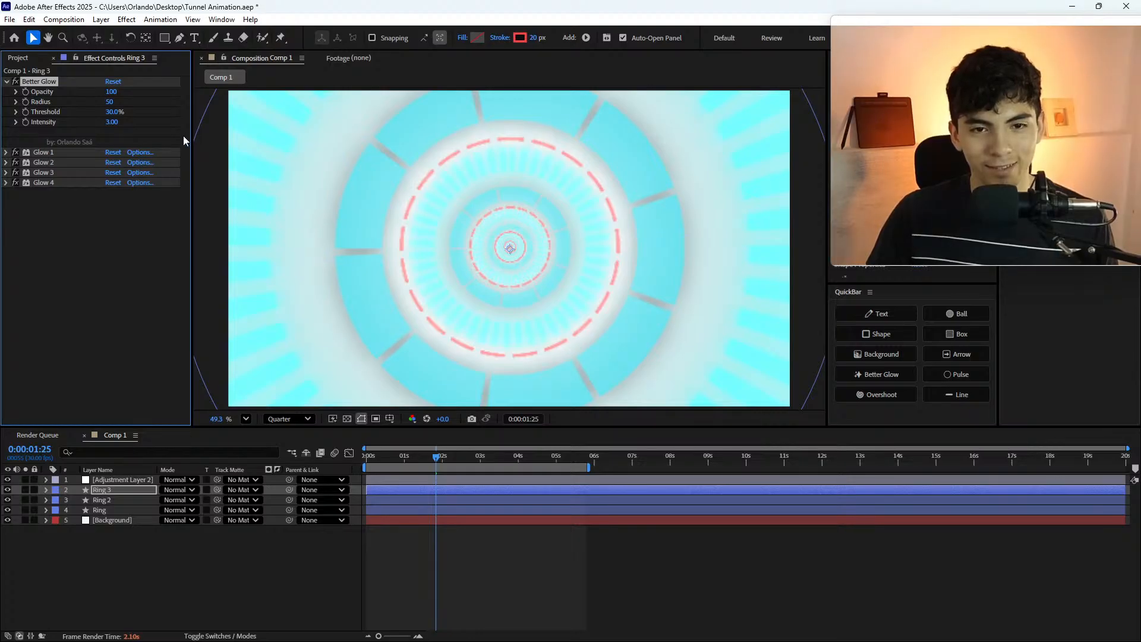
{"action": "left_click", "coordinate": [112, 111]}
{"action": "type", "text": "40"}
{"action": "key", "text": "Return"}
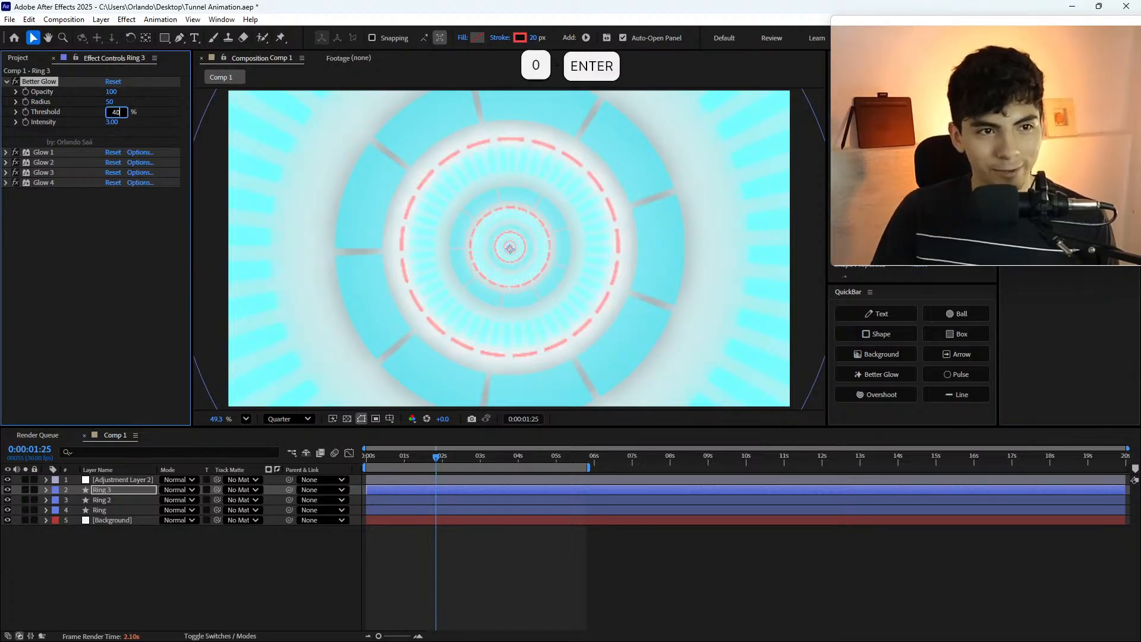
{"action": "left_click", "coordinate": [113, 112]}
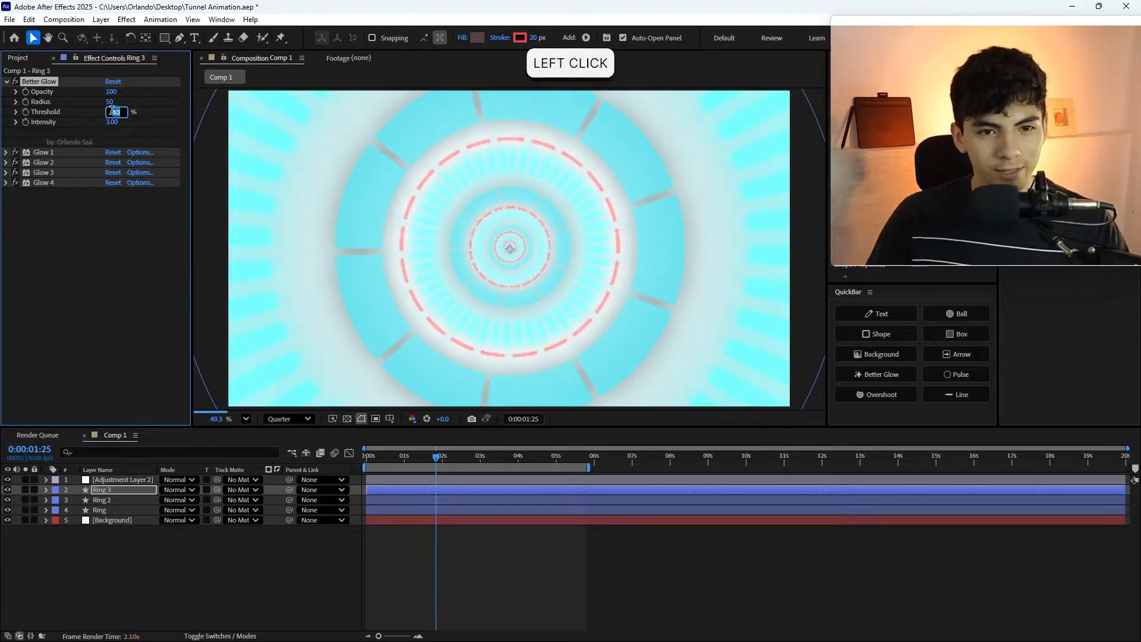
{"action": "type", "text": "35"}
{"action": "key", "text": "Return"}
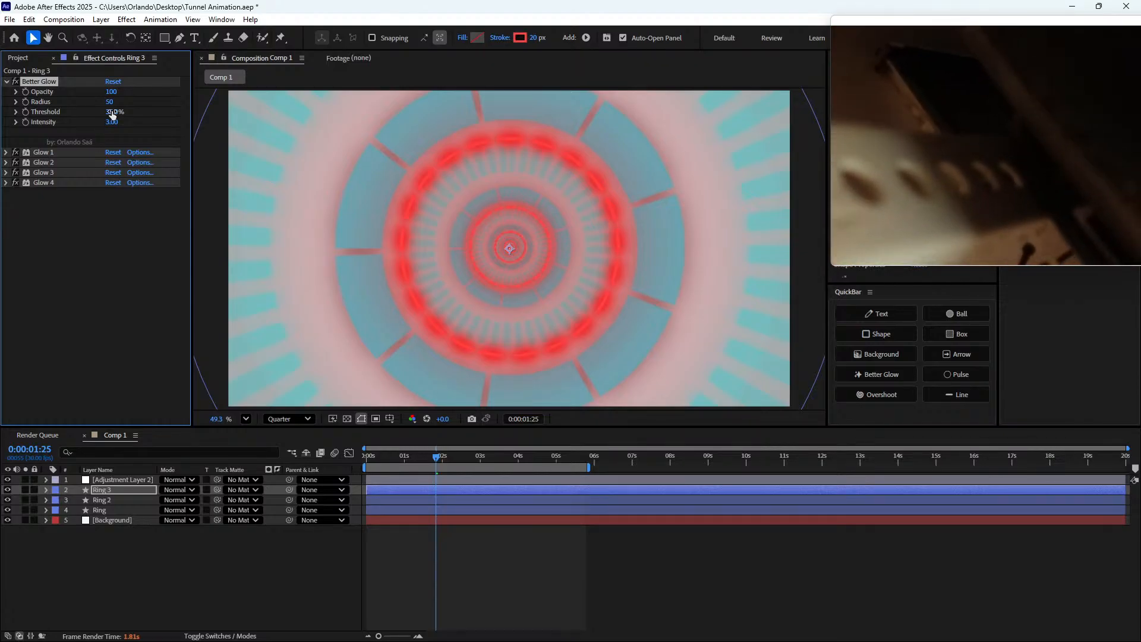
{"action": "key", "text": "F8"}
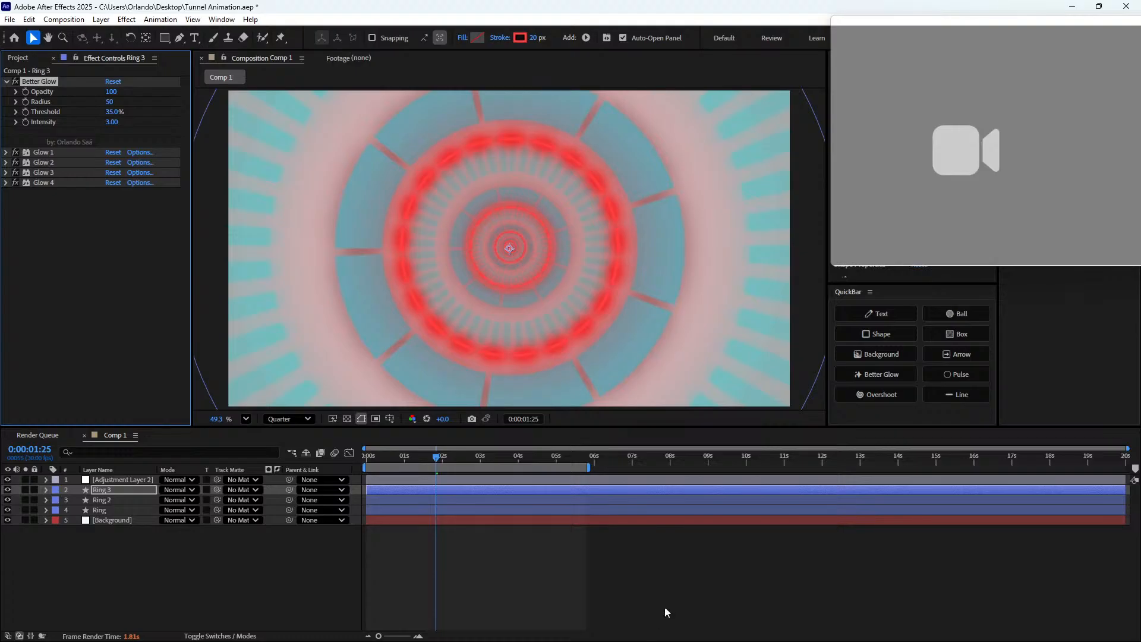
{"action": "key", "text": "alt+Tab"}
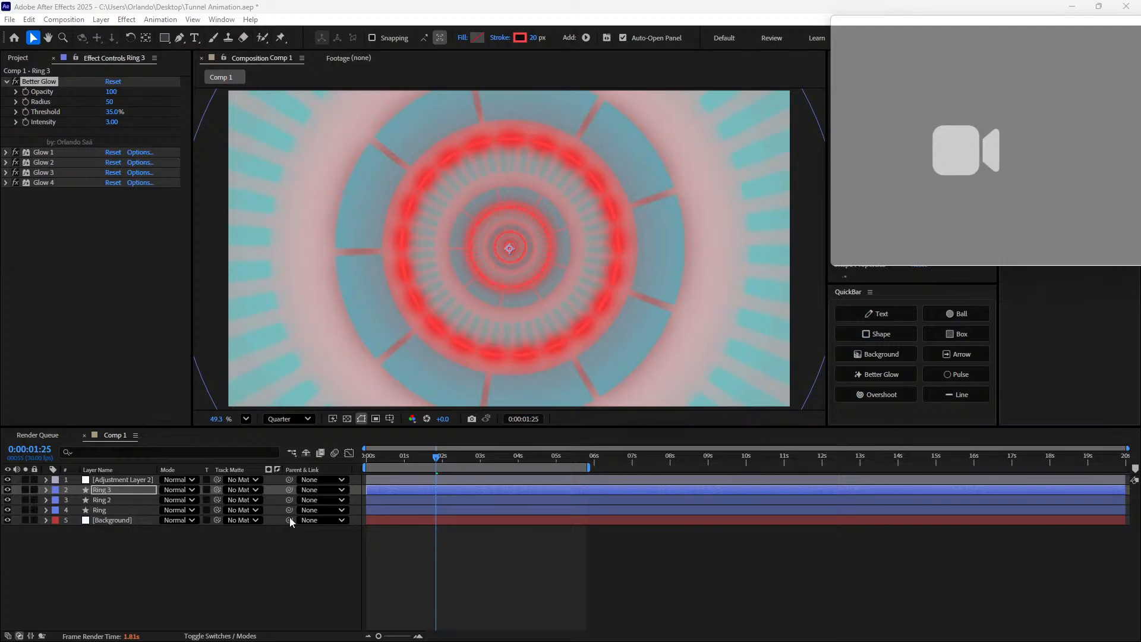
{"action": "left_click", "coordinate": [320, 451]}
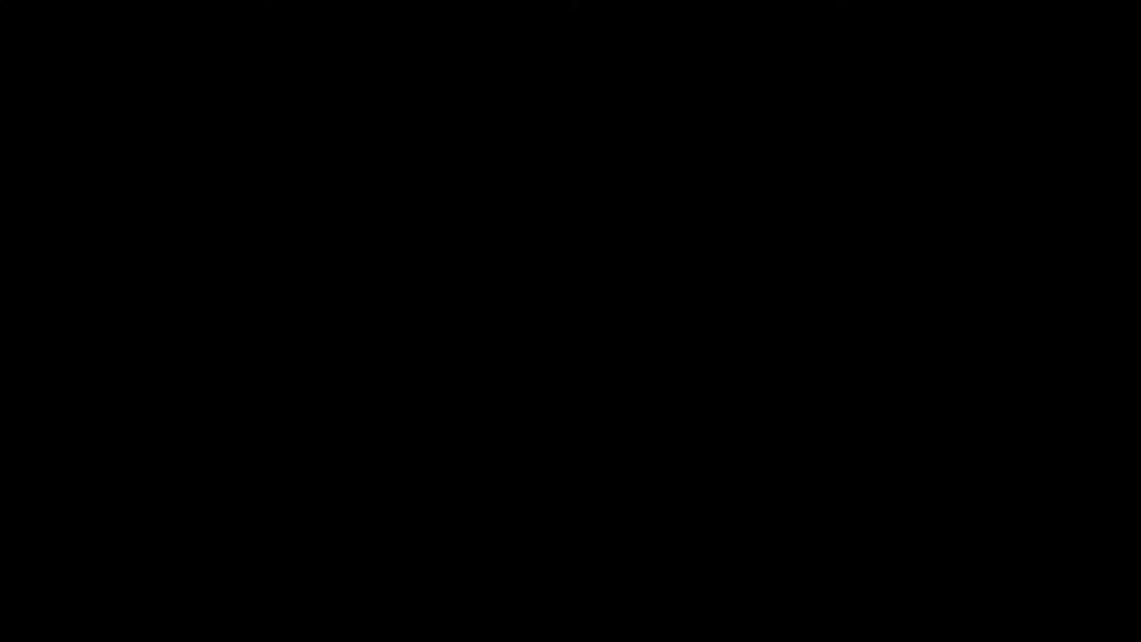
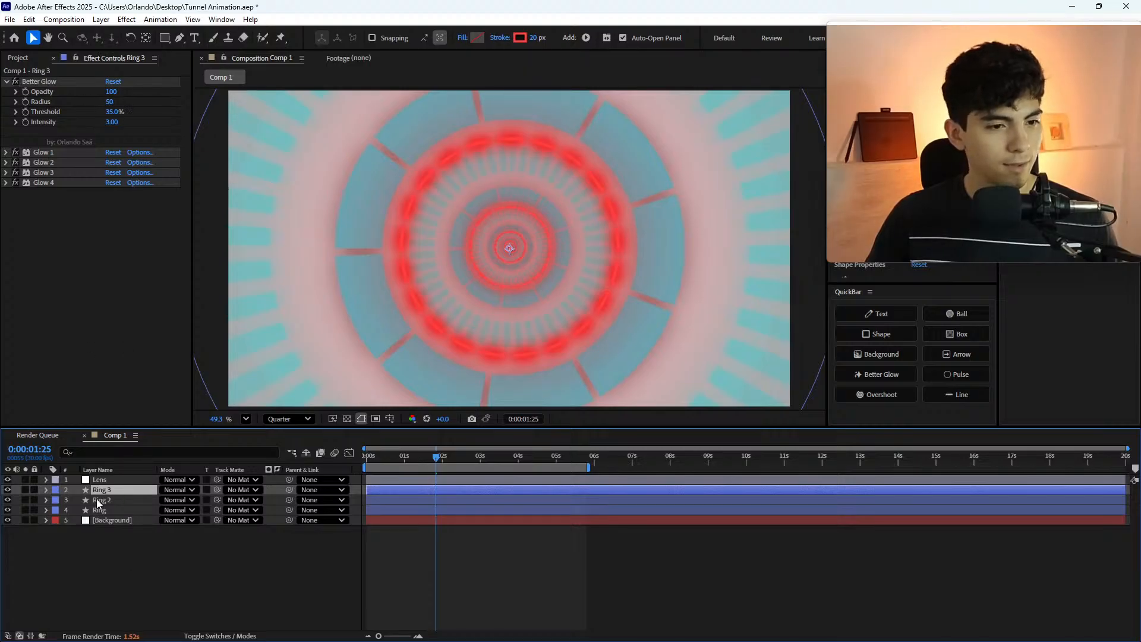
- Rename the Ring 3 layer to Red Lights
{"action": "key", "text": "Return"}
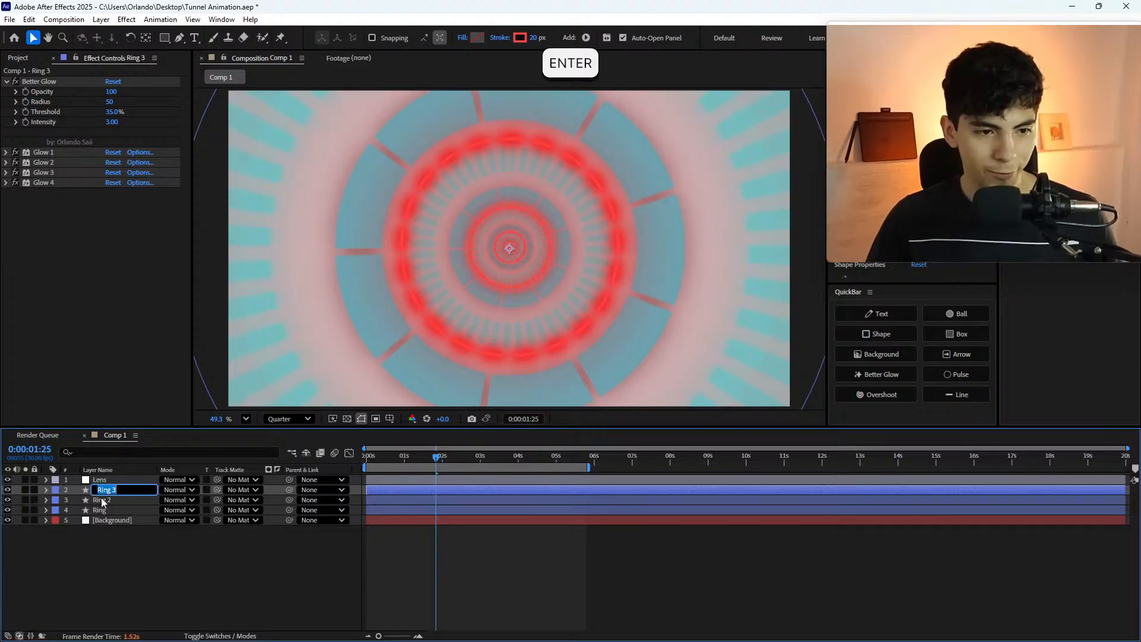
{"action": "type", "text": "Re"}
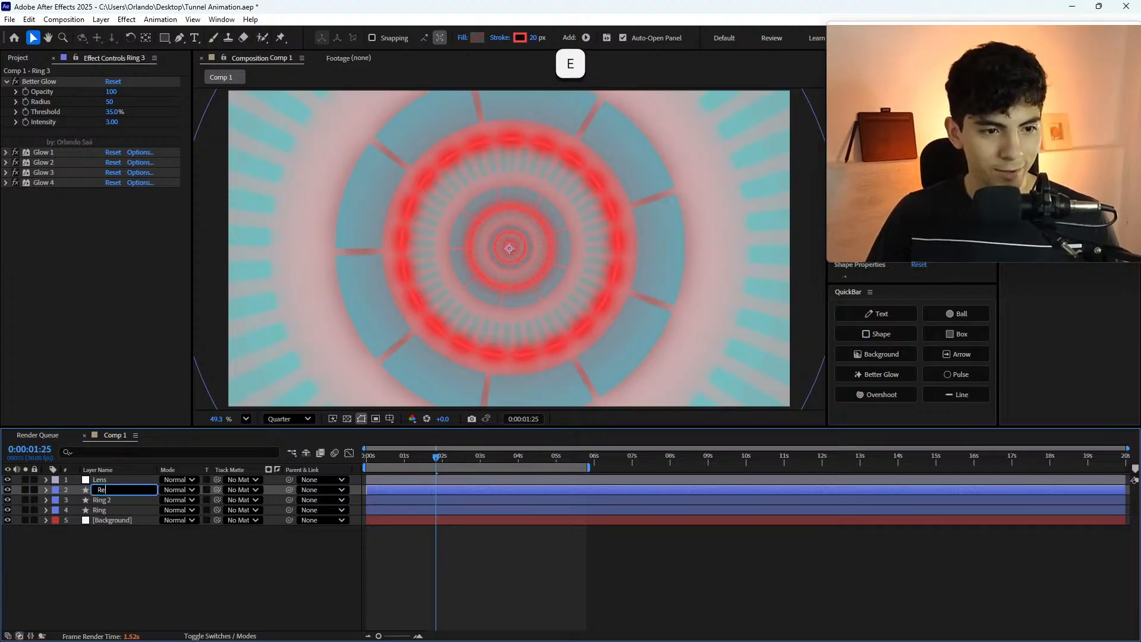
{"action": "type", "text": "d Lights"}
{"action": "key", "text": "Return"}
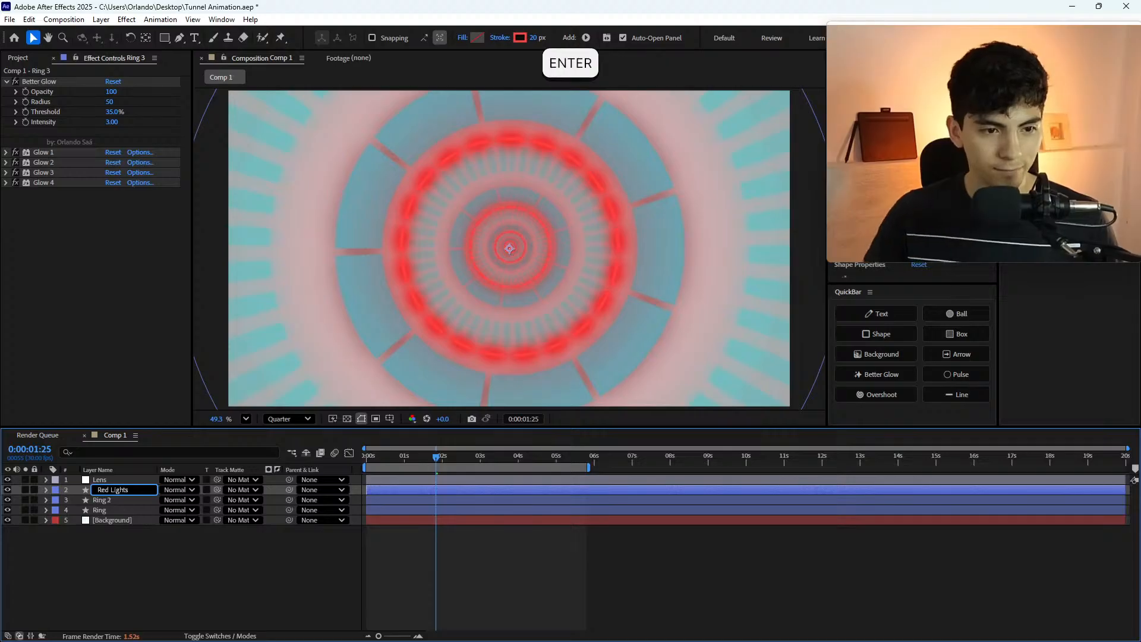
- Set the Better Glow Radius of the Red Lights layer to 25
{"action": "left_click", "coordinate": [110, 102]}
{"action": "type", "text": "25"}
{"action": "key", "text": "Return"}
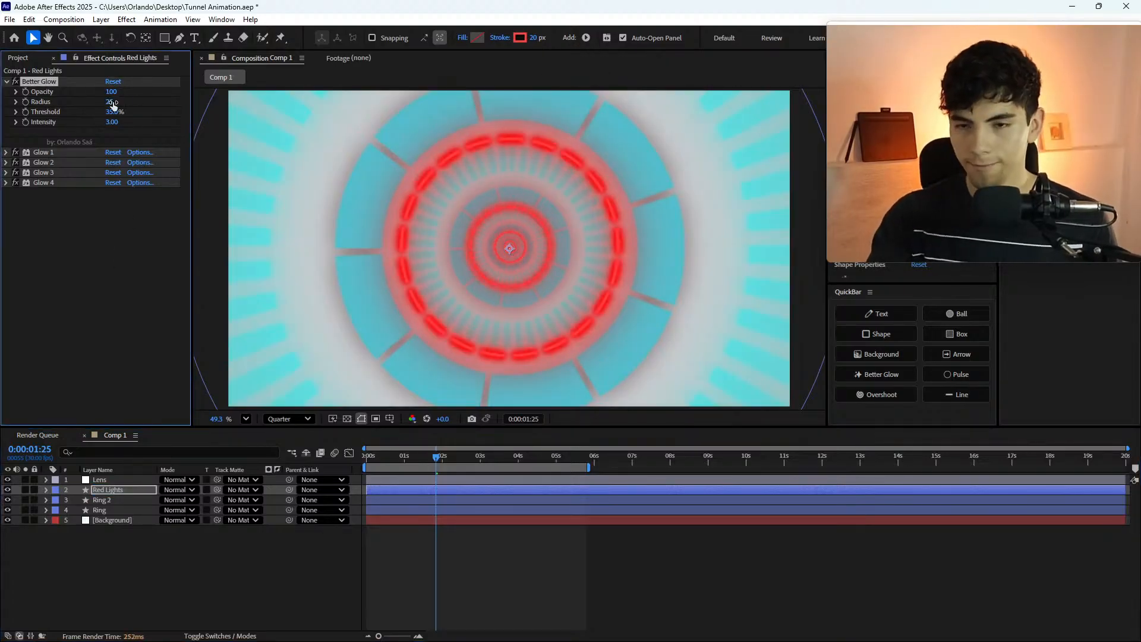
{"action": "left_click", "coordinate": [113, 102]}
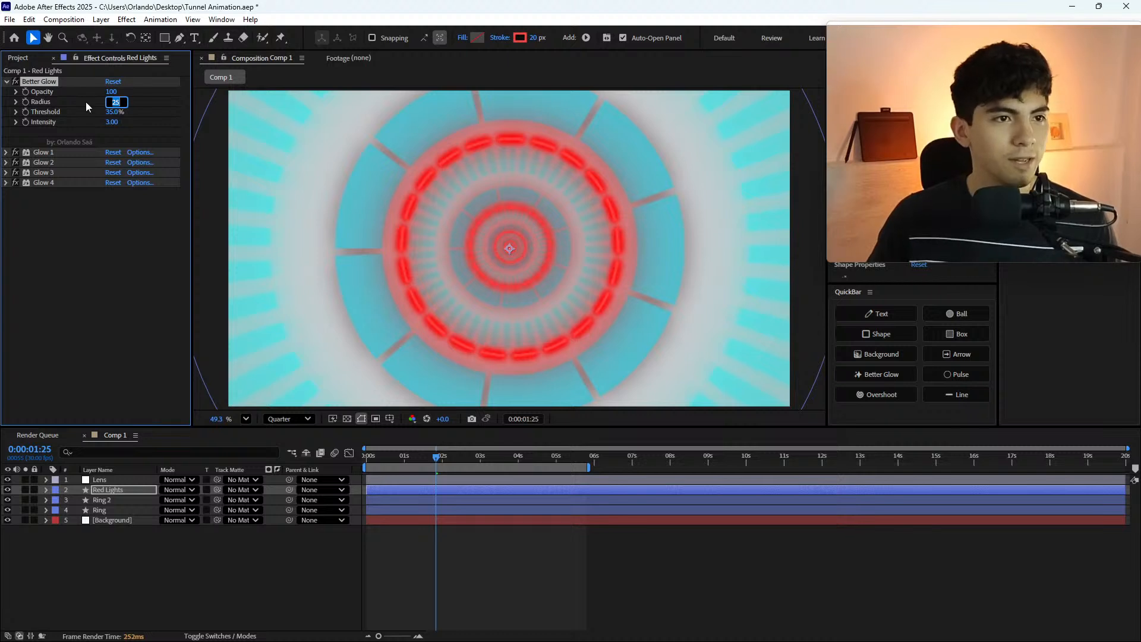
- Try Better Glow Threshold values of 34%, 32% and 33% on the Red Lights layer
{"action": "left_click", "coordinate": [114, 111]}
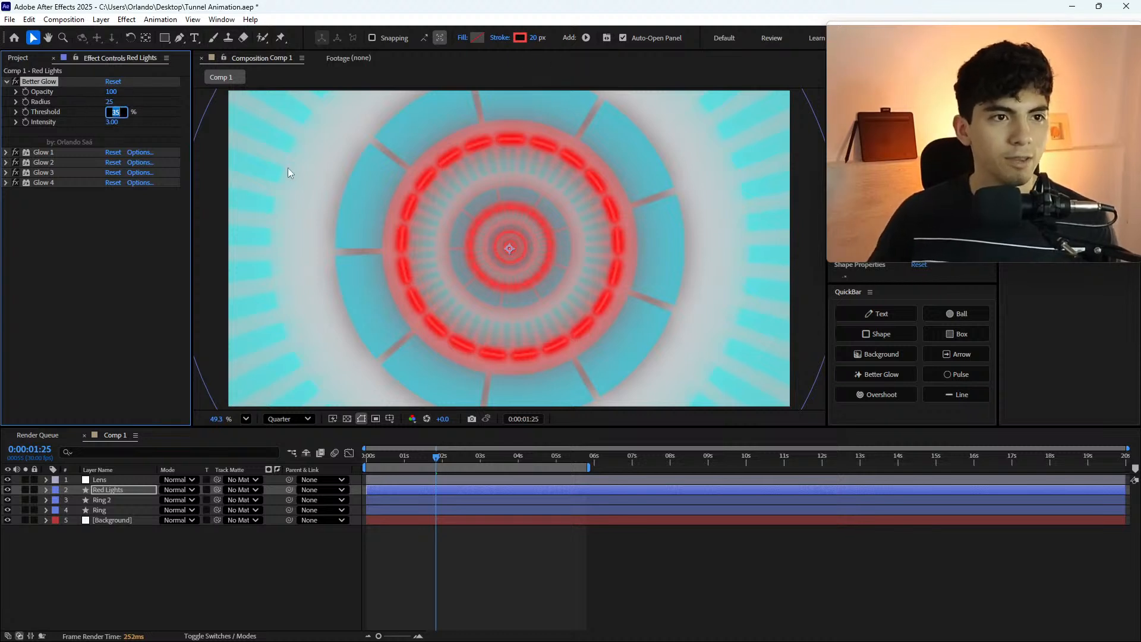
{"action": "type", "text": "34"}
{"action": "key", "text": "Return"}
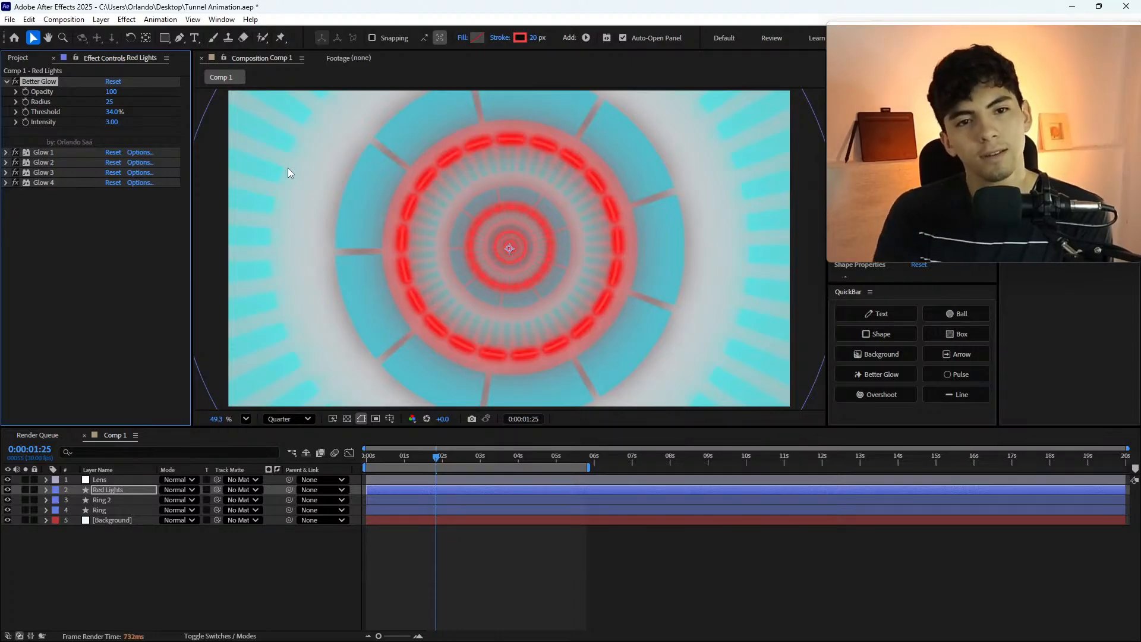
{"action": "left_click", "coordinate": [115, 112]}
{"action": "type", "text": "32"}
{"action": "key", "text": "Return"}
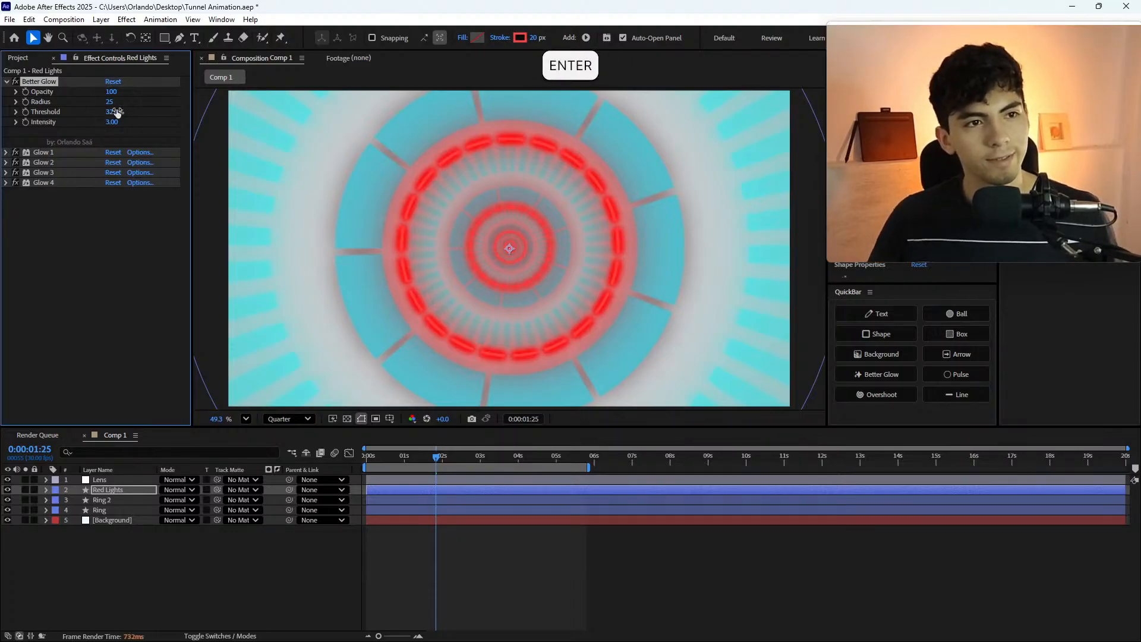
{"action": "left_click", "coordinate": [115, 112]}
{"action": "type", "text": "33"}
{"action": "key", "text": "Return"}
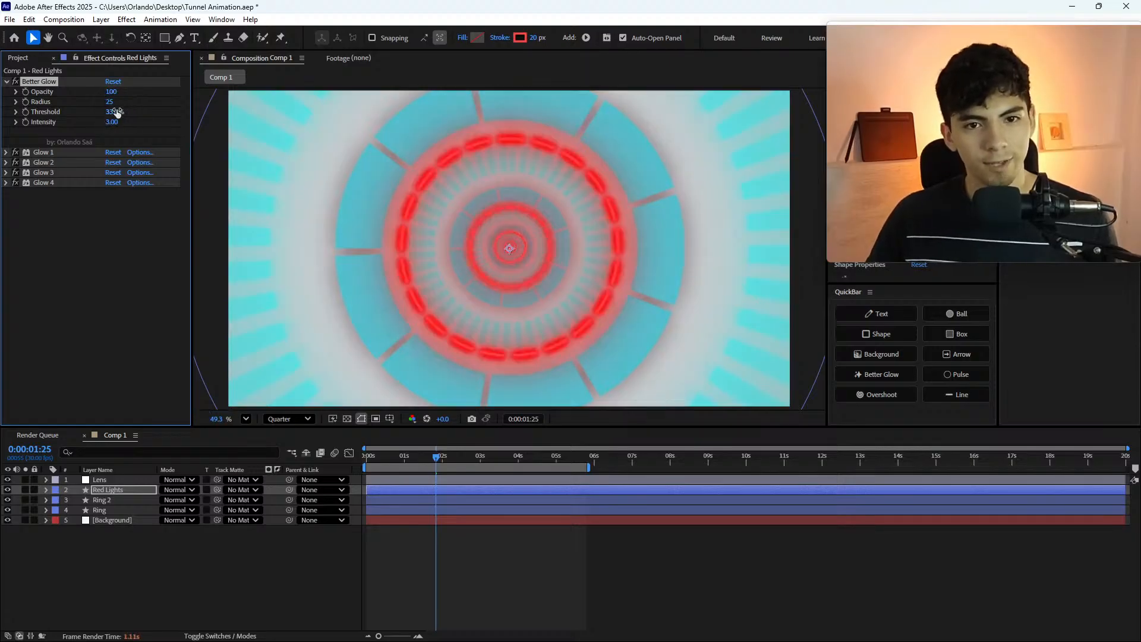
- Set the Better Glow Threshold of the Red Lights layer to 32.5%
{"action": "left_click", "coordinate": [115, 112]}
{"action": "type", "text": "32"}
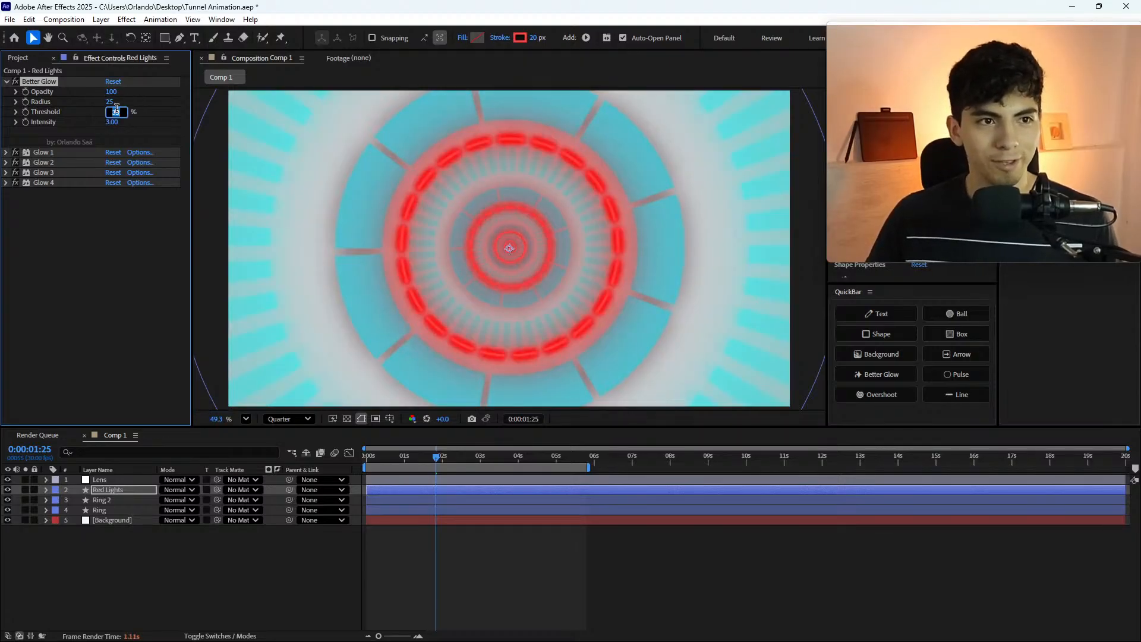
{"action": "type", "text": ".5"}
{"action": "key", "text": "Return"}
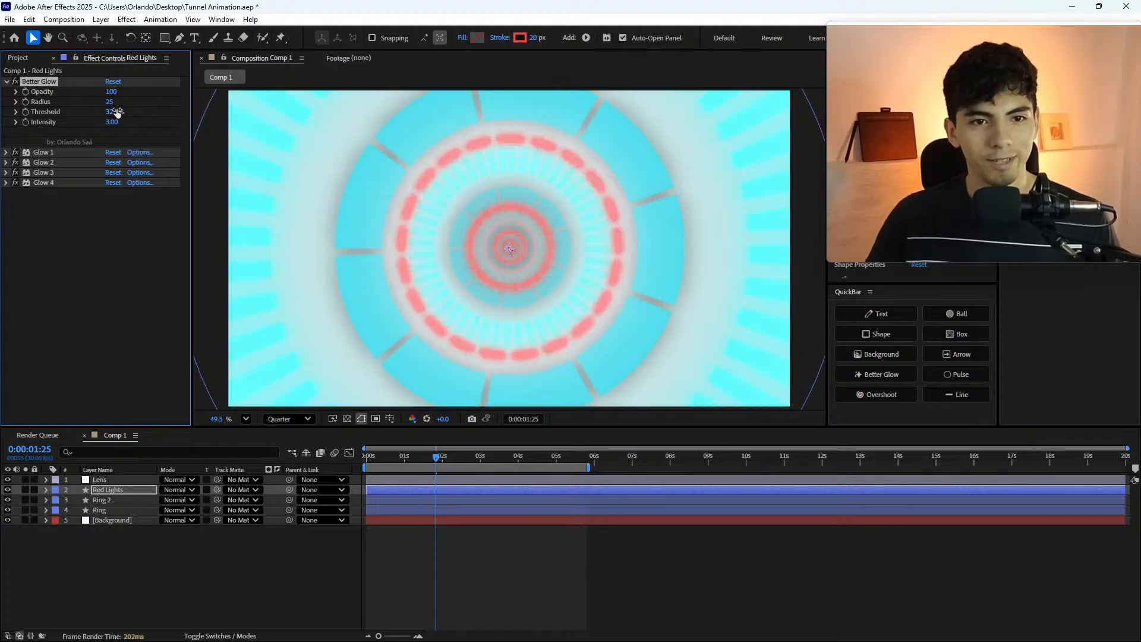
- Try Better Glow Threshold values of 32.8%, 32.7% and 32.6% on the Red Lights layer
{"action": "left_click", "coordinate": [117, 113]}
{"action": "key", "text": "Right"}
{"action": "key", "text": "BackSpace"}
{"action": "type", "text": "8"}
{"action": "key", "text": "Return"}
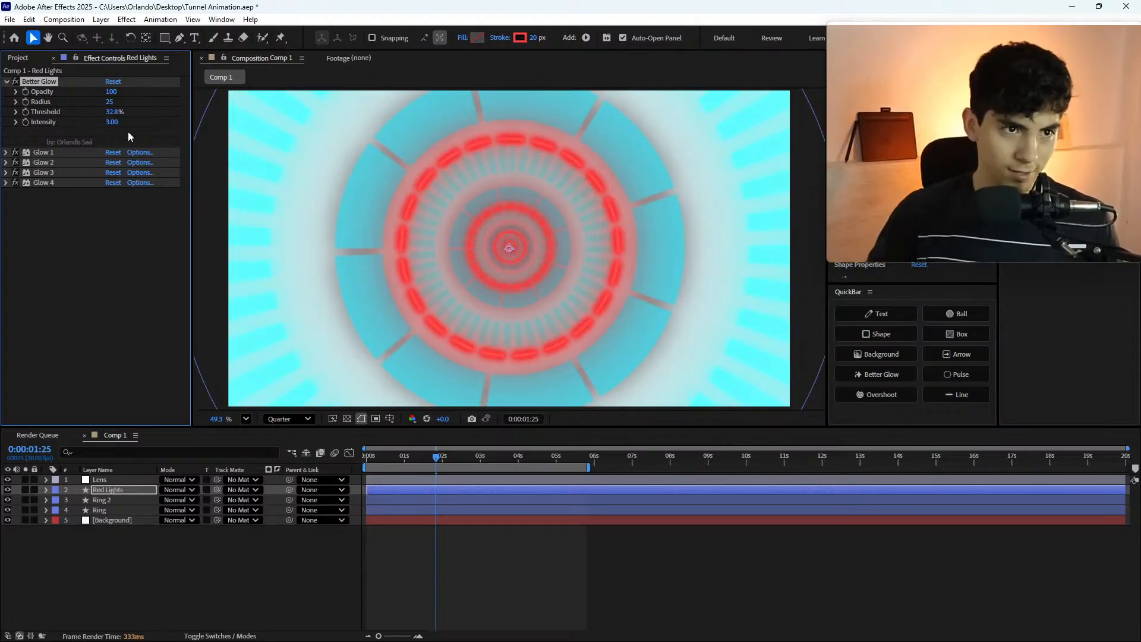
{"action": "left_click", "coordinate": [115, 111]}
{"action": "key", "text": "Right"}
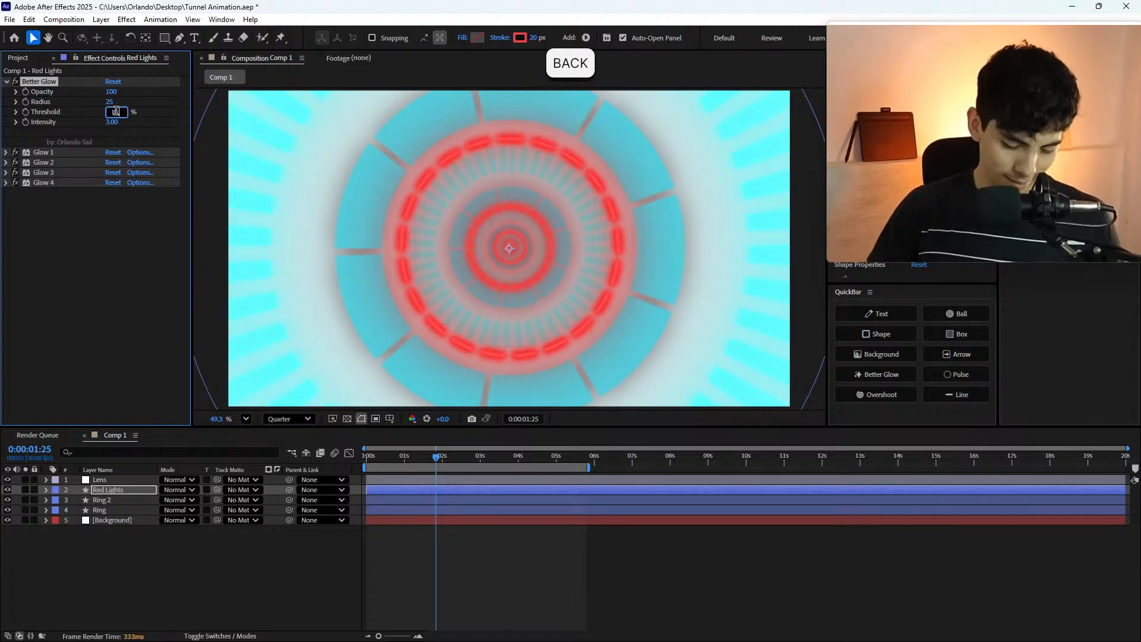
{"action": "type", "text": "7"}
{"action": "key", "text": "Return"}
{"action": "left_click", "coordinate": [117, 112]}
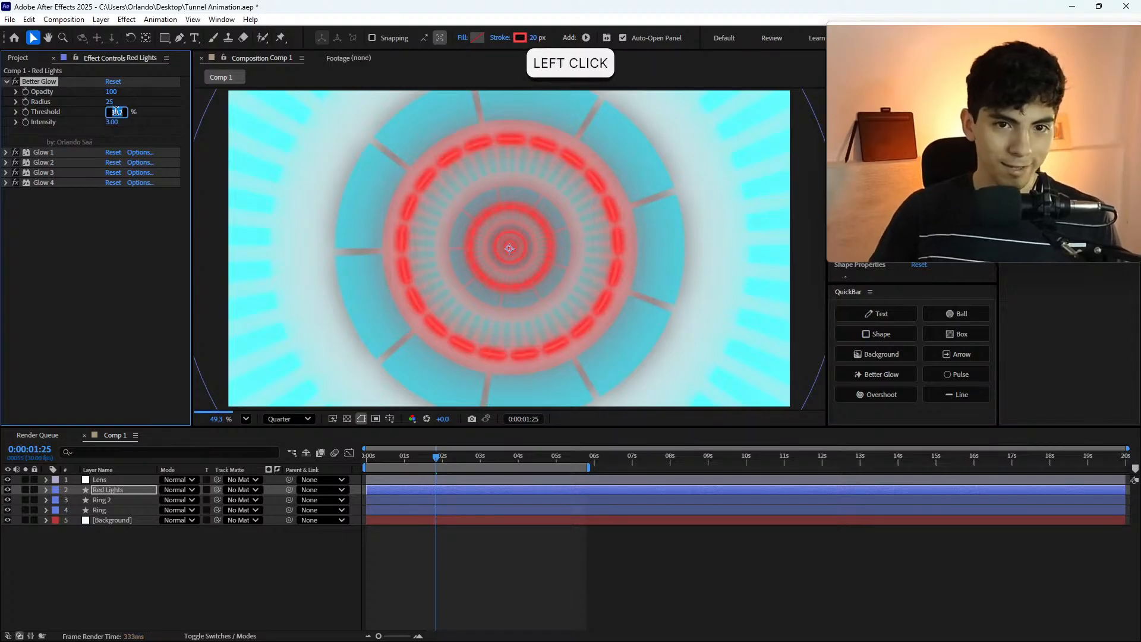
{"action": "type", "text": "8"}
{"action": "key", "text": "Return"}
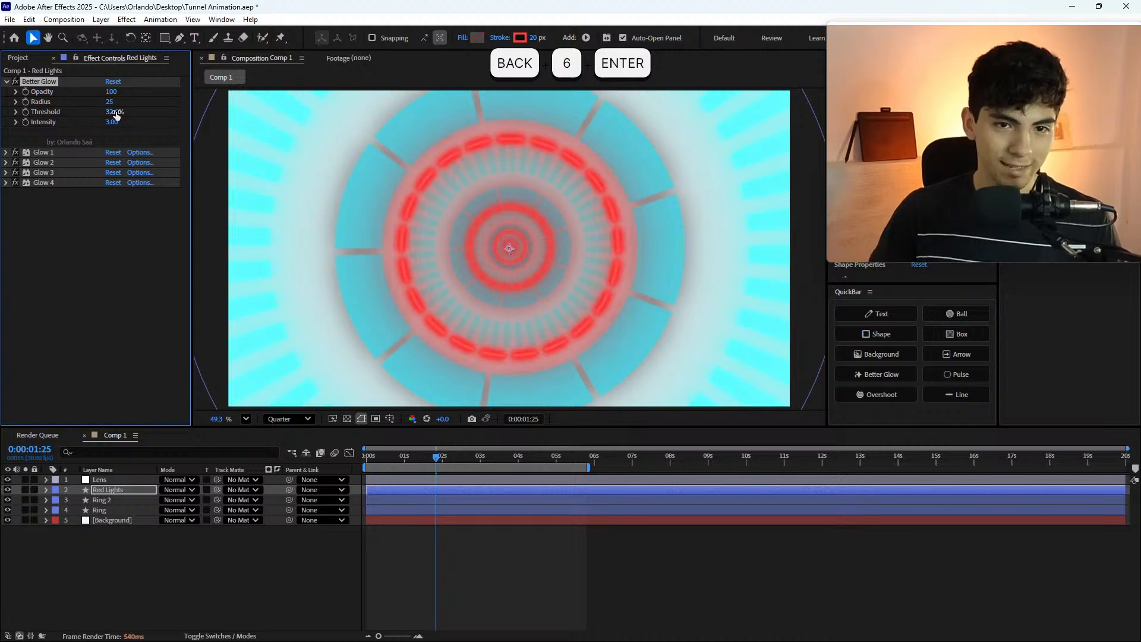
- Try Better Glow Threshold values of 32.5% and 32.55% on the Red Lights layer
{"action": "left_click", "coordinate": [116, 112]}
{"action": "key", "text": "Right"}
{"action": "type", "text": "5"}
{"action": "key", "text": "Return"}
{"action": "left_click", "coordinate": [116, 112]}
{"action": "key", "text": "Right"}
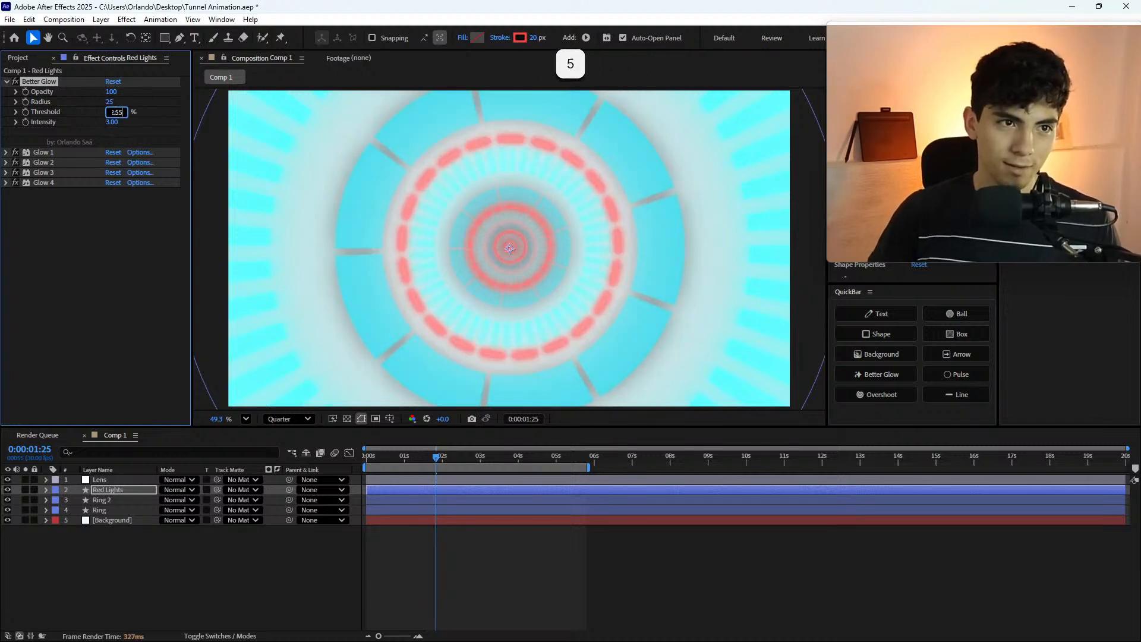
{"action": "left_click", "coordinate": [117, 112]}
{"action": "key", "text": "Right"}
- Fine-tune the hundredths digit of the Better Glow Threshold, keeping it at about 32.5%
{"action": "left_click", "coordinate": [117, 112]}
{"action": "key", "text": "Right"}
{"action": "key", "text": "BackSpace"}
{"action": "type", "text": "2"}
{"action": "key", "text": "Return"}
{"action": "left_click", "coordinate": [116, 111]}
{"action": "key", "text": "BackSpace"}
{"action": "type", "text": "3"}
{"action": "key", "text": "Return"}
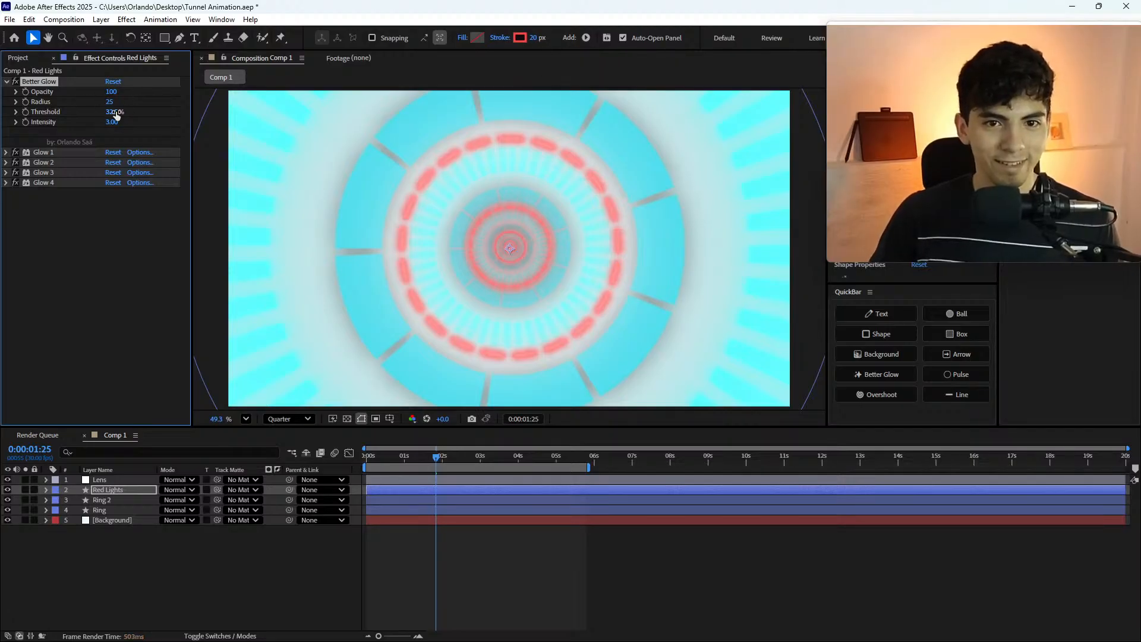
{"action": "left_click", "coordinate": [117, 111]}
{"action": "key", "text": "Right"}
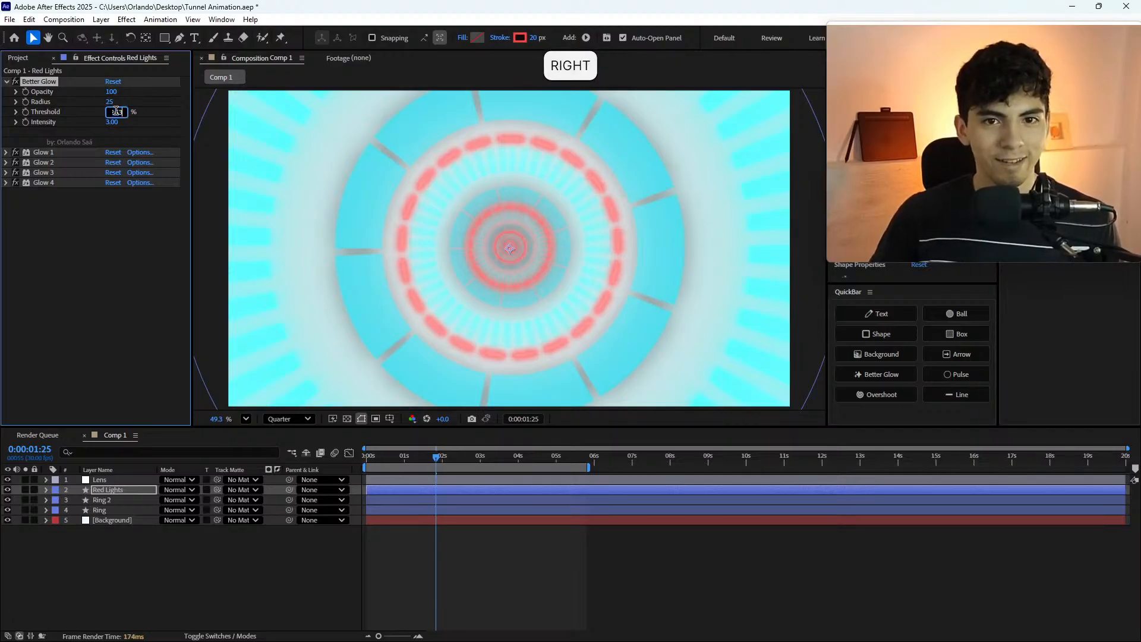
{"action": "key", "text": "Return"}
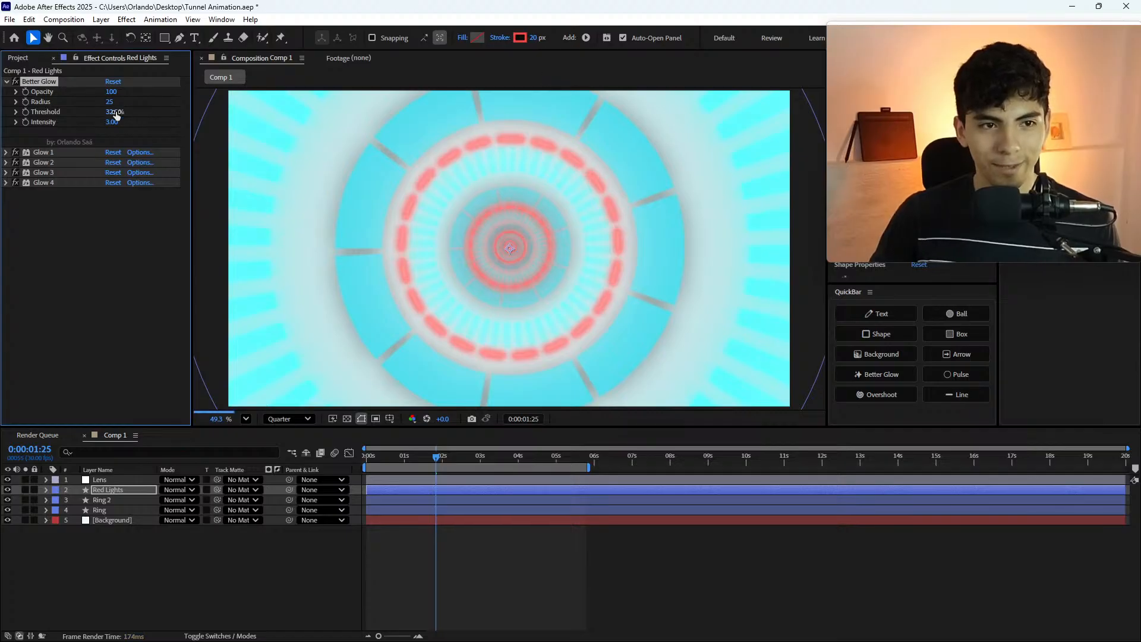
- Try Better Glow Intensity values of 1 and 5 on the Red Lights layer
{"action": "left_click", "coordinate": [113, 122]}
{"action": "type", "text": "1"}
{"action": "key", "text": "Return"}
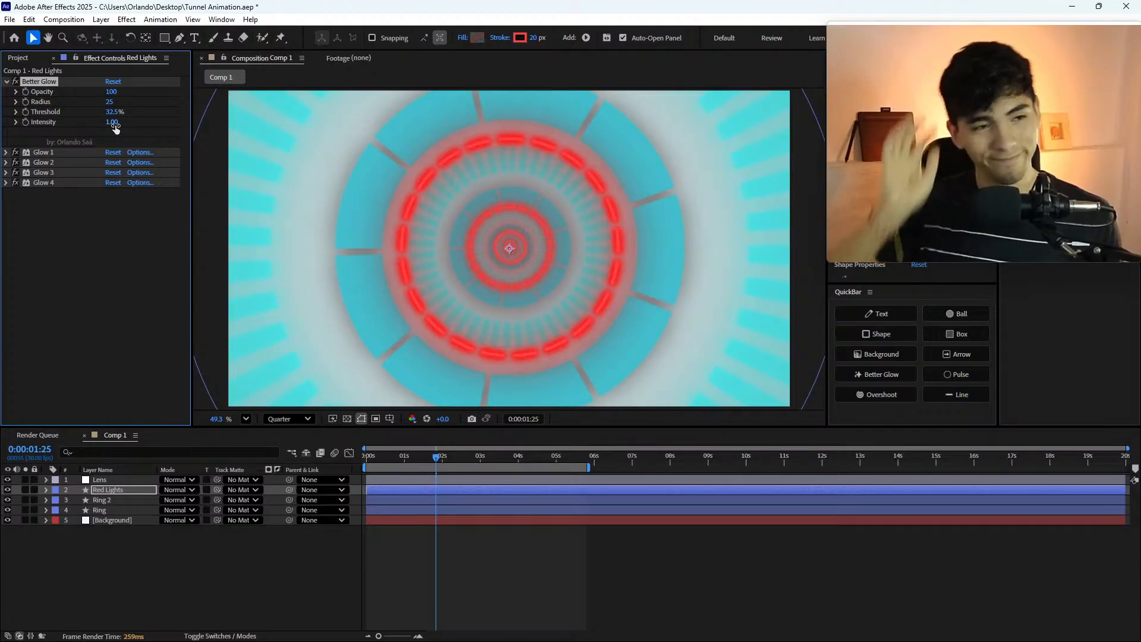
{"action": "left_click", "coordinate": [114, 123]}
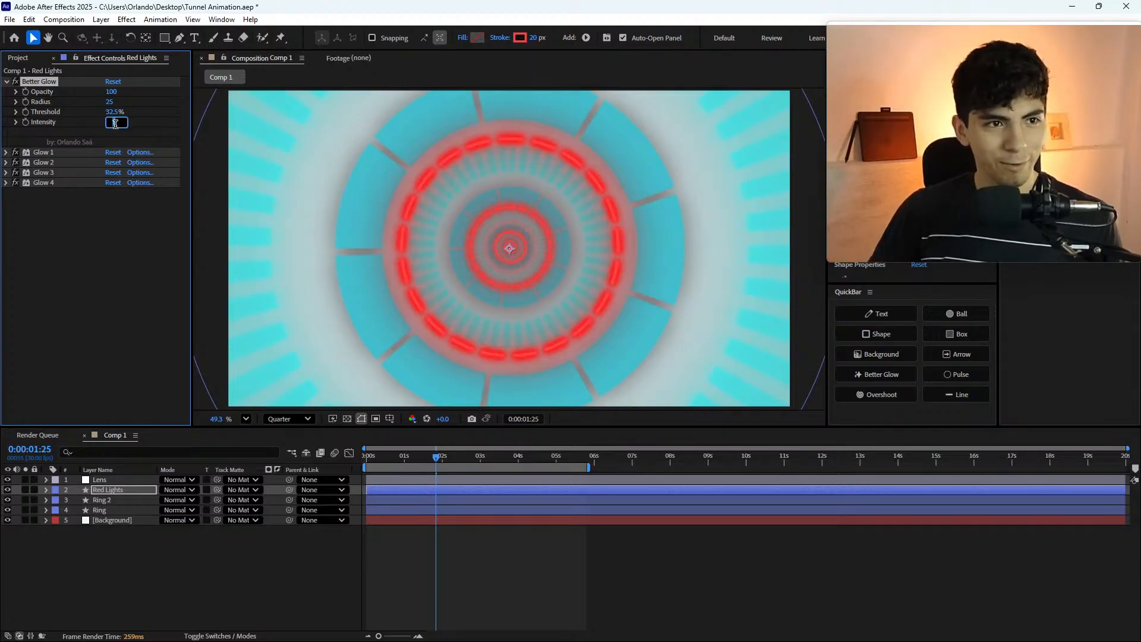
{"action": "type", "text": "5"}
{"action": "key", "text": "Return"}
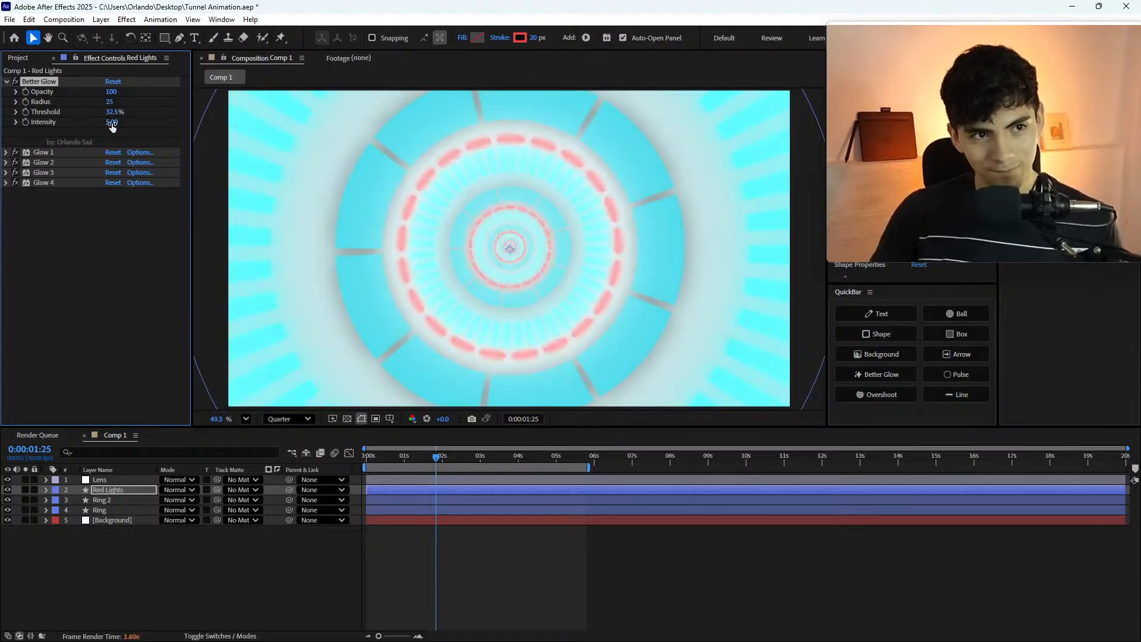
- Try Better Glow Intensity values of 2 and 3 on the Red Lights layer, undoing each change
{"action": "left_click", "coordinate": [113, 122]}
{"action": "type", "text": "2"}
{"action": "key", "text": "Return"}
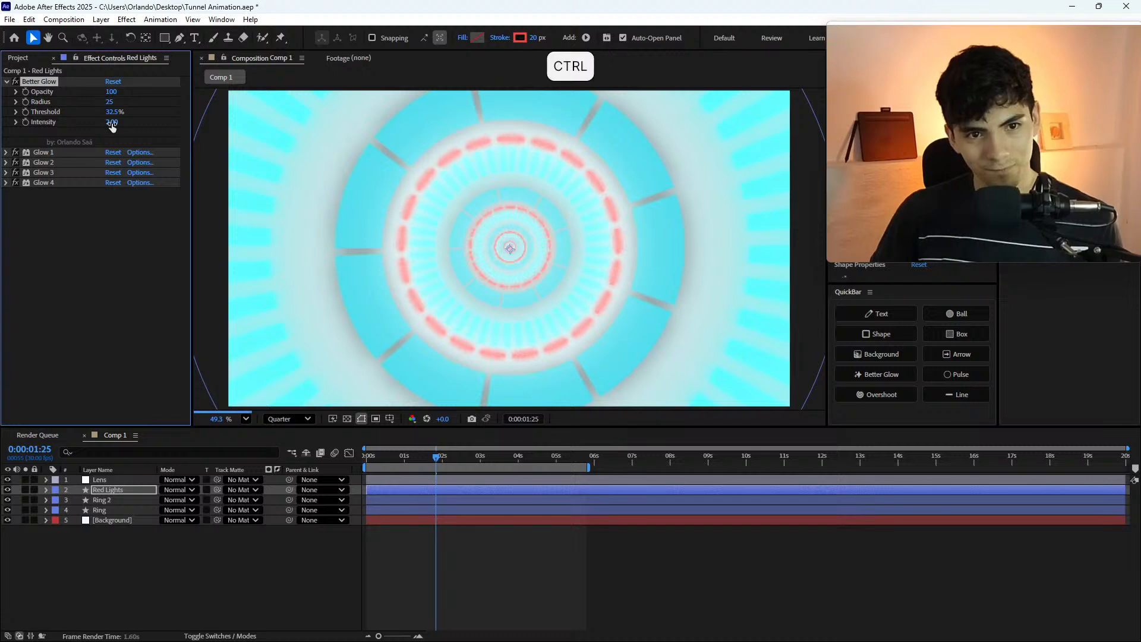
{"action": "key", "text": "ctrl+z"}
{"action": "left_click", "coordinate": [113, 123]}
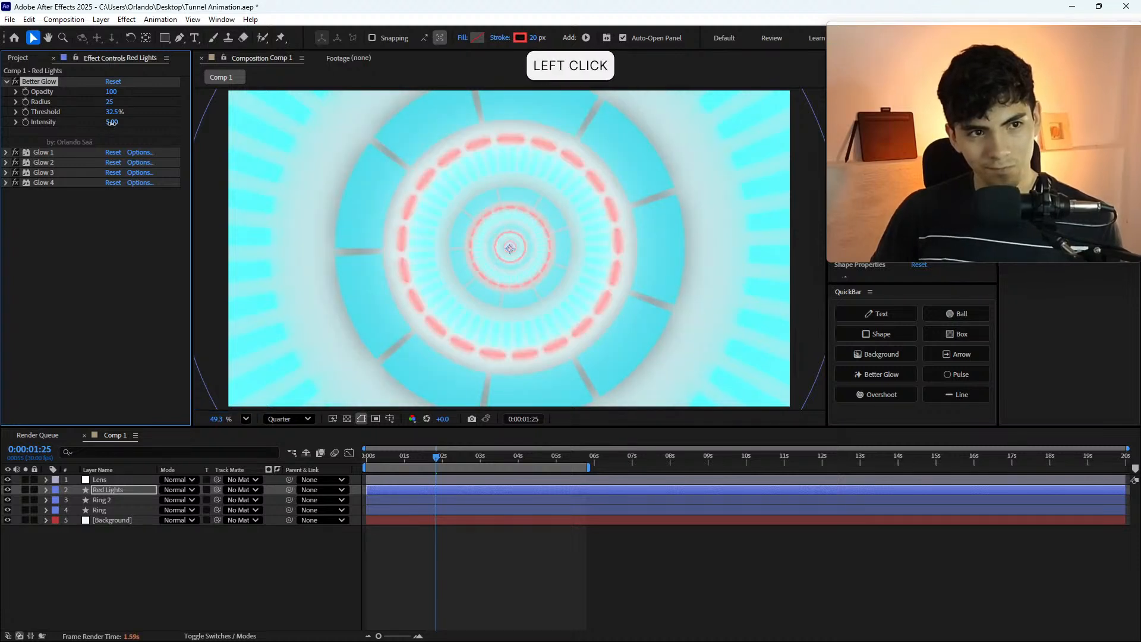
{"action": "type", "text": "3"}
{"action": "key", "text": "Return"}
{"action": "key", "text": "ctrl+z"}
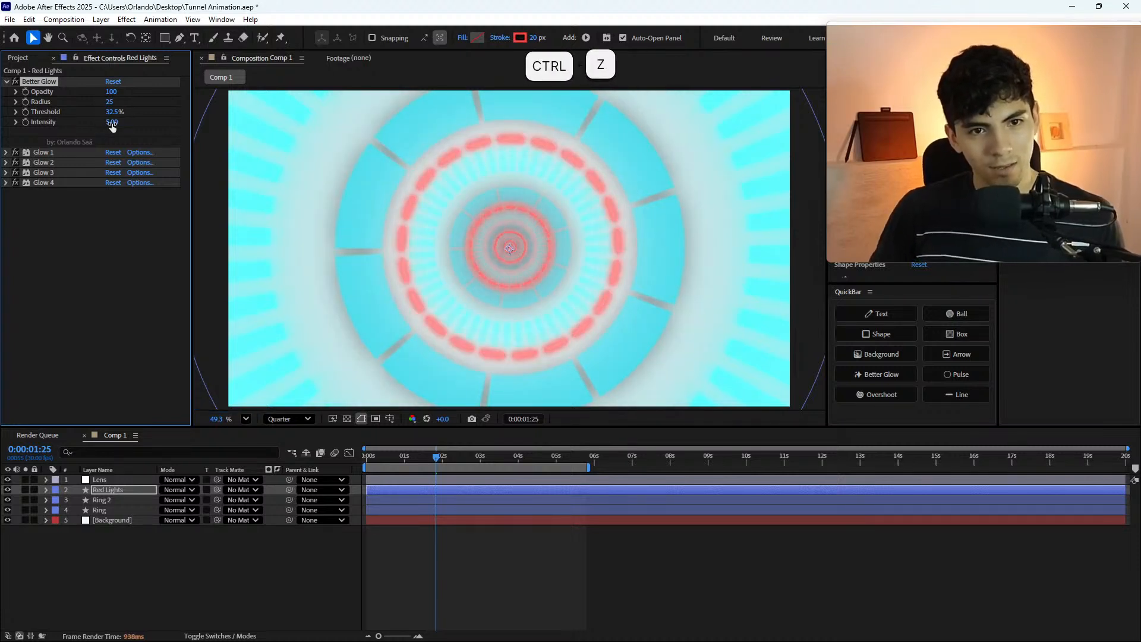
- Try a Better Glow Intensity of 2.5 on the Red Lights layer, and set it to 3
{"action": "left_click", "coordinate": [113, 122]}
{"action": "type", "text": "2.5"}
{"action": "key", "text": "Return"}
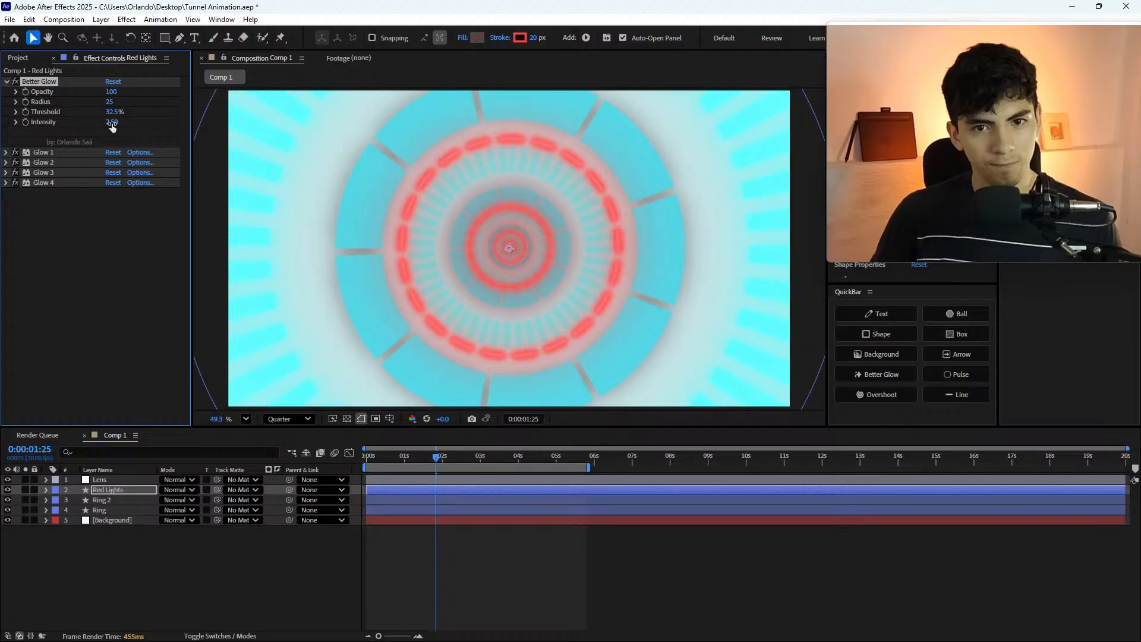
{"action": "left_click", "coordinate": [112, 123]}
{"action": "type", "text": "3"}
{"action": "key", "text": "Return"}
- Set both the Radius and the Opacity of the Red Lights layer's Better Glow to 50
{"action": "left_click", "coordinate": [110, 101]}
{"action": "type", "text": "50"}
{"action": "key", "text": "Return"}
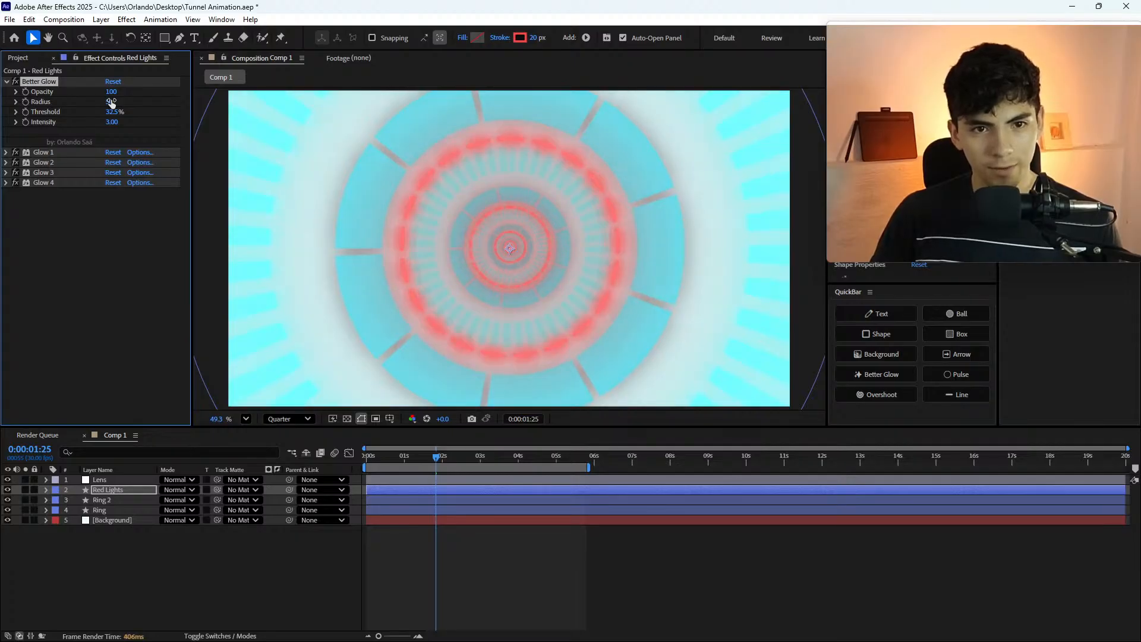
{"action": "left_click", "coordinate": [113, 90]}
{"action": "type", "text": "50"}
{"action": "key", "text": "Return"}
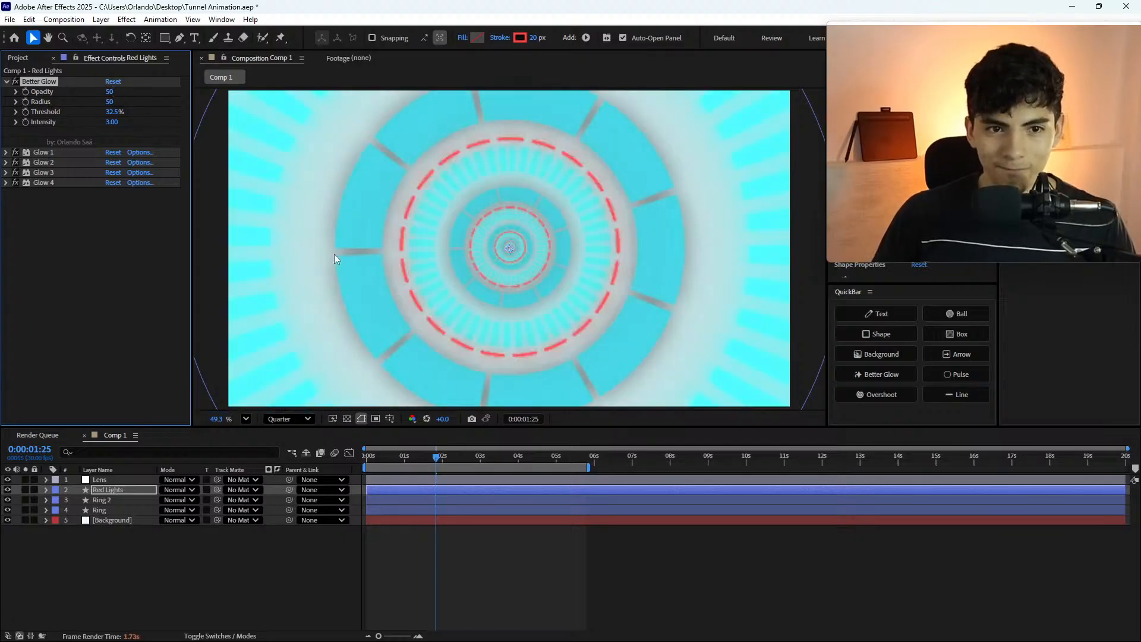
- Try Better Glow Opacity values of 90 and 75 on the Red Lights layer
{"action": "left_click", "coordinate": [110, 91]}
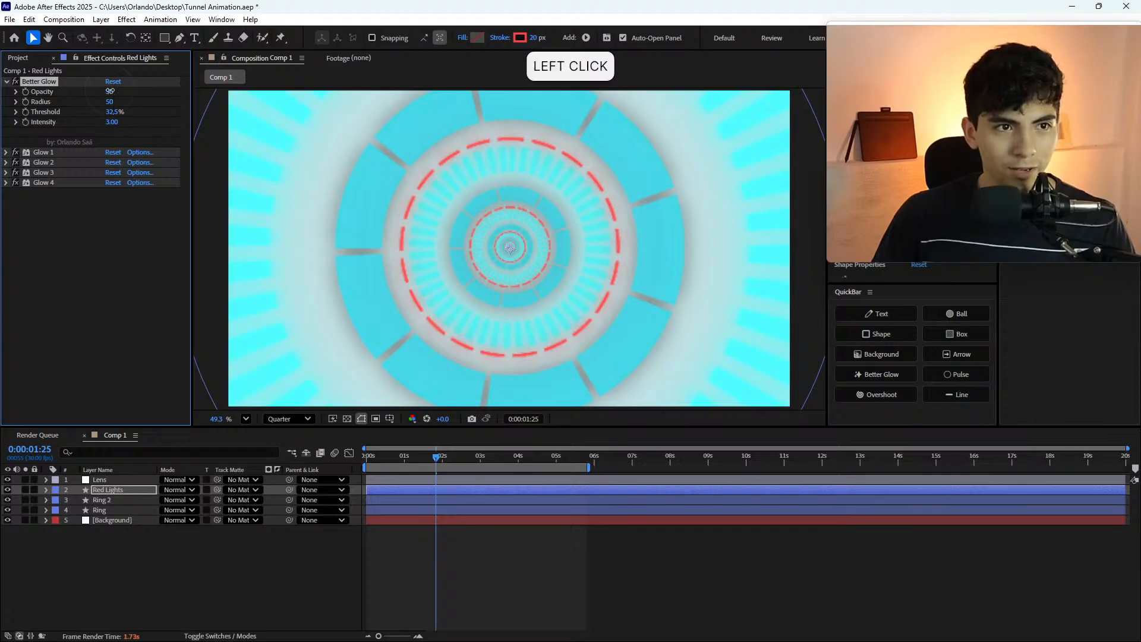
{"action": "type", "text": "90"}
{"action": "key", "text": "Return"}
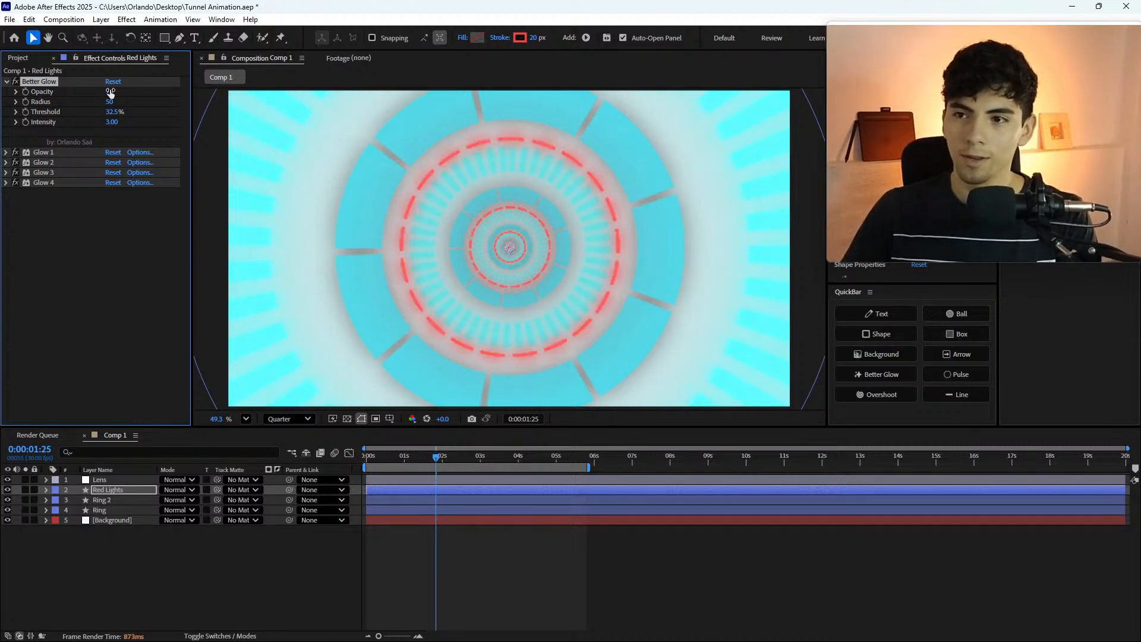
{"action": "left_click_drag", "start_coordinate": [109, 93], "coordinate": [112, 97]}
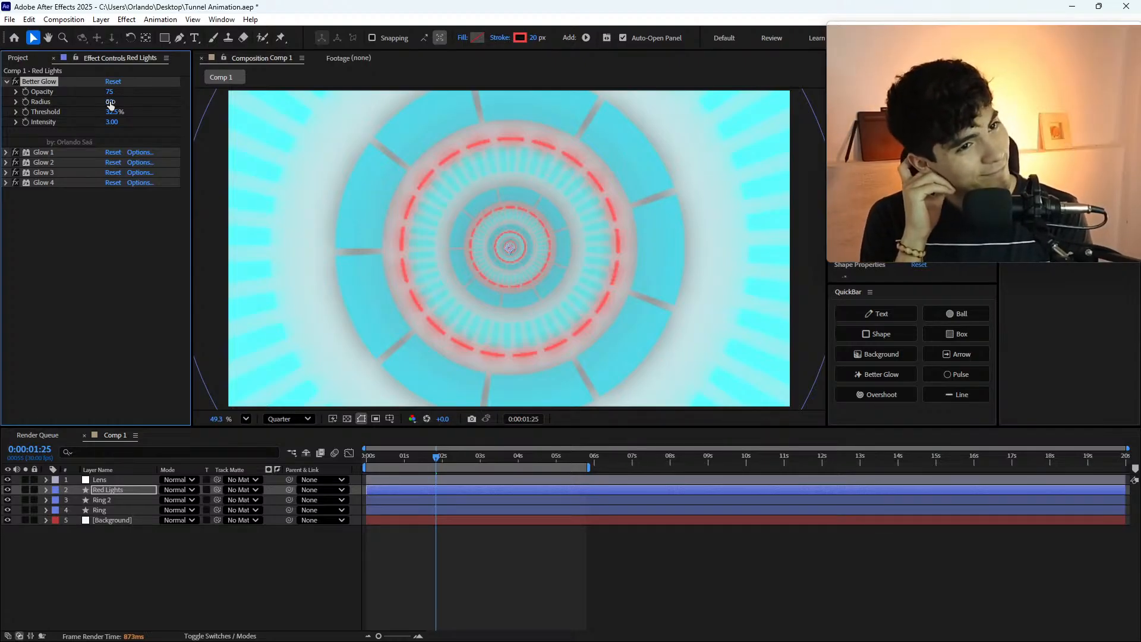
- Set the Better Glow Opacity of the Red Lights layer to 50
{"action": "left_click", "coordinate": [110, 93]}
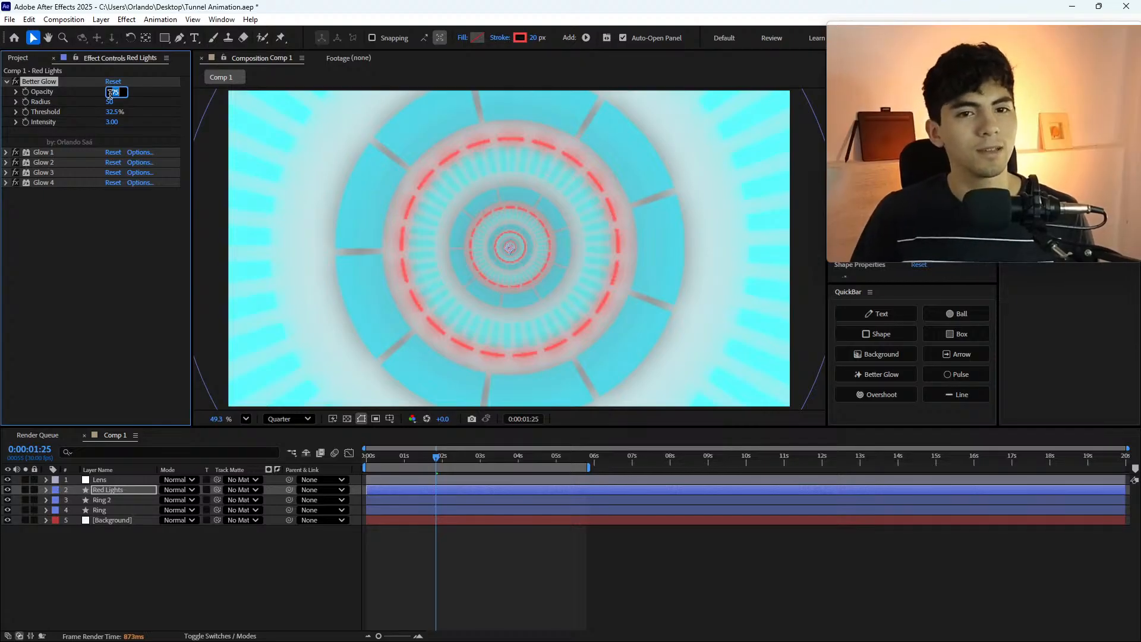
{"action": "type", "text": "50"}
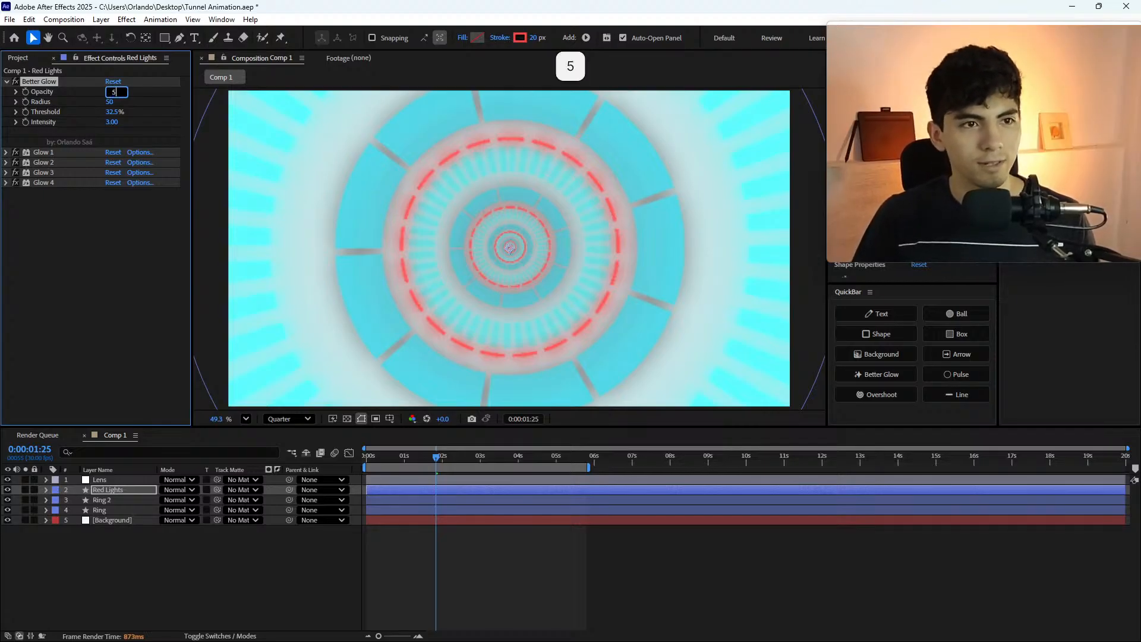
{"action": "key", "text": "Return"}
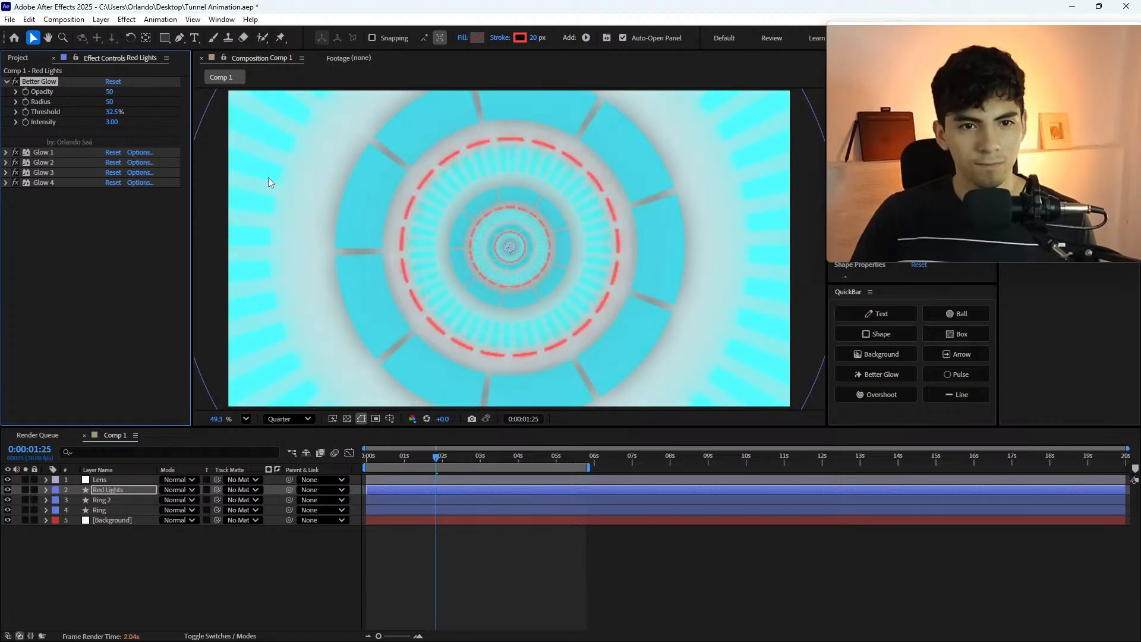
- Inspect the red dashes up close, and set the Better Glow Threshold to 30% and Intensity to 1
{"action": "scroll", "coordinate": [650, 252], "scroll_direction": "up", "scroll_amount": 5}
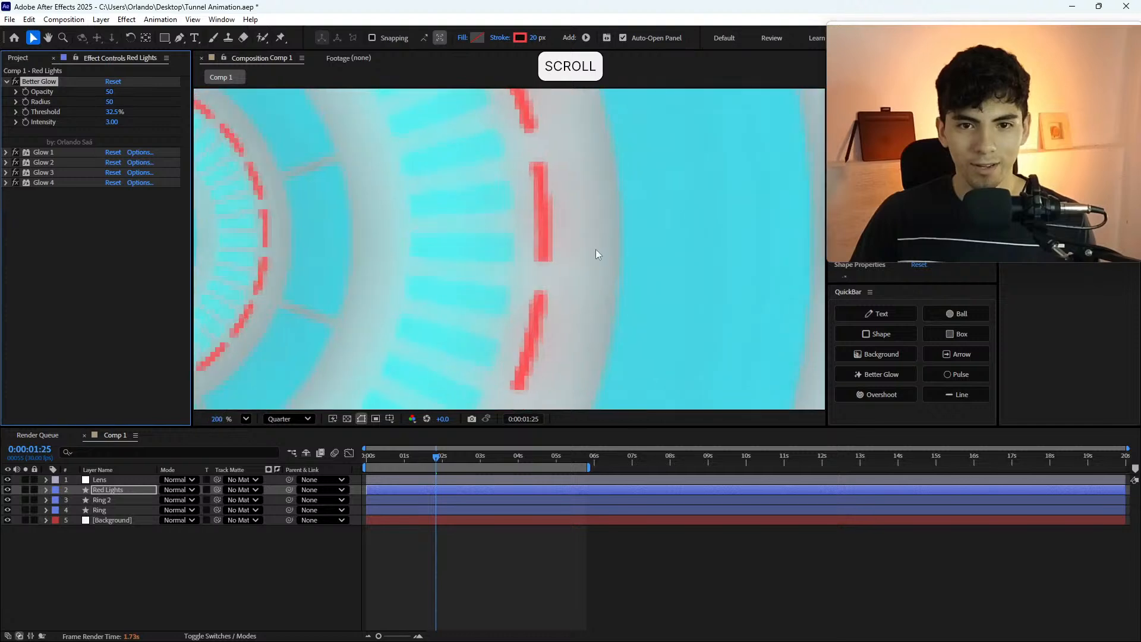
{"action": "left_click", "coordinate": [109, 91]}
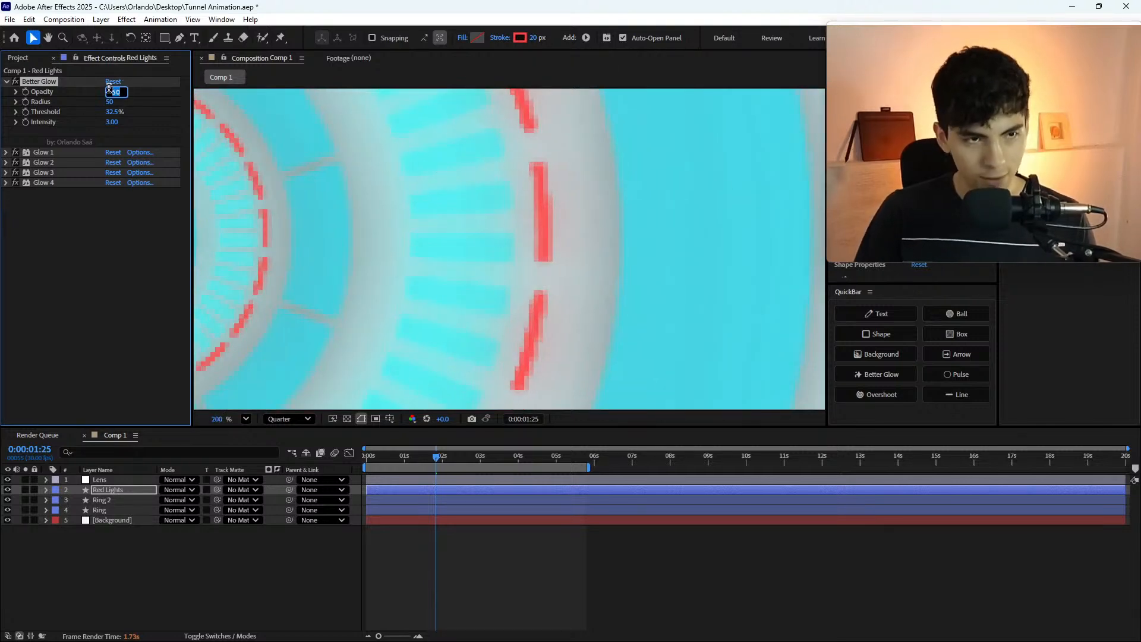
{"action": "left_click", "coordinate": [109, 112]}
{"action": "type", "text": "30"}
{"action": "key", "text": "Return"}
{"action": "key", "text": "backslash"}
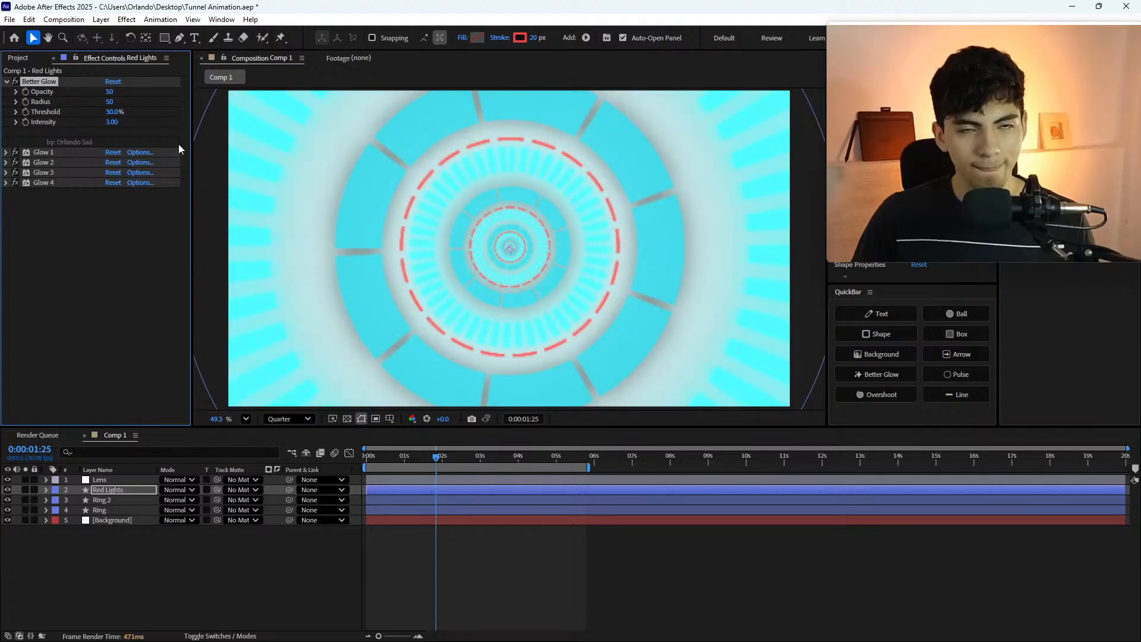
{"action": "left_click", "coordinate": [112, 122]}
{"action": "type", "text": "1"}
{"action": "key", "text": "Return"}
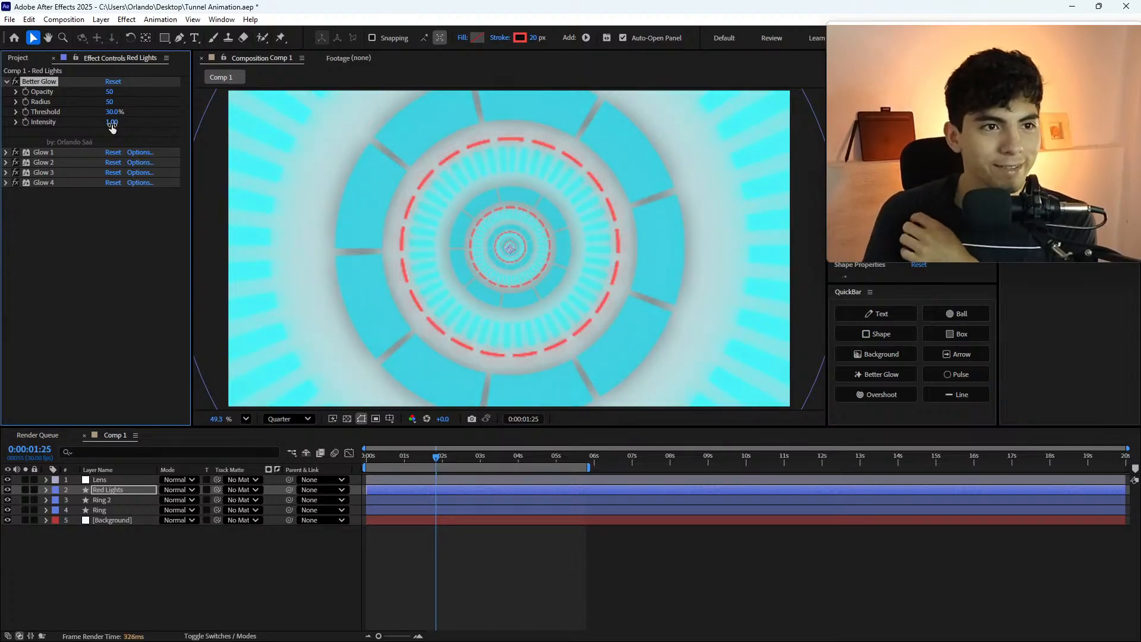
- Try a Better Glow Radius of 25 on the Red Lights layer, and set it back to 50
{"action": "left_click", "coordinate": [109, 103]}
{"action": "type", "text": "25"}
{"action": "key", "text": "Return"}
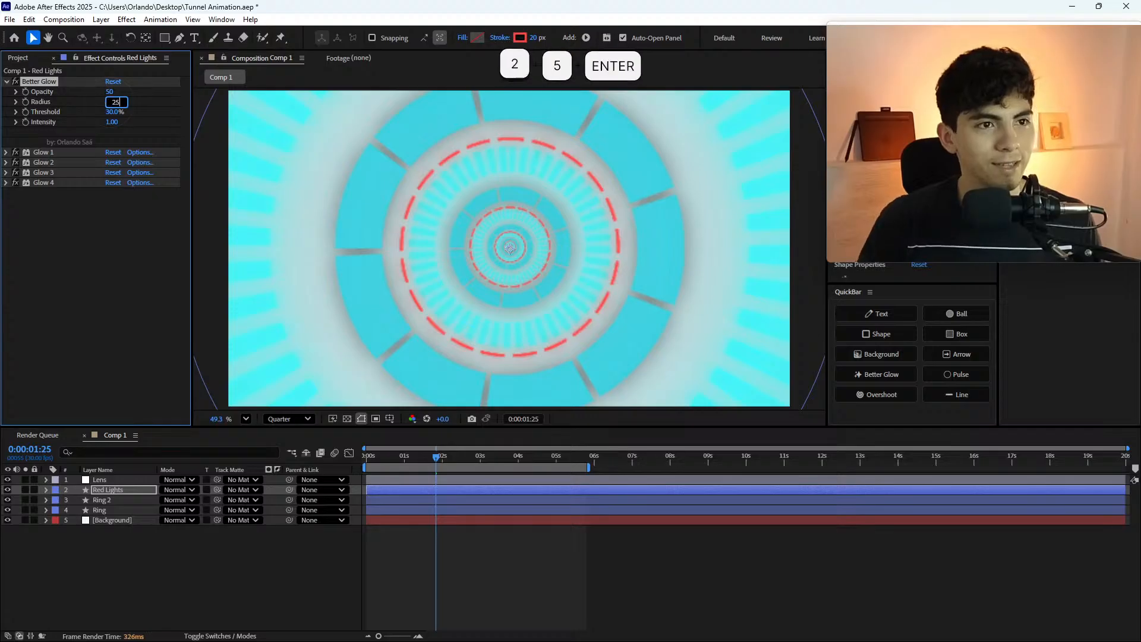
{"action": "left_click", "coordinate": [109, 103]}
{"action": "type", "text": "50"}
{"action": "key", "text": "Return"}
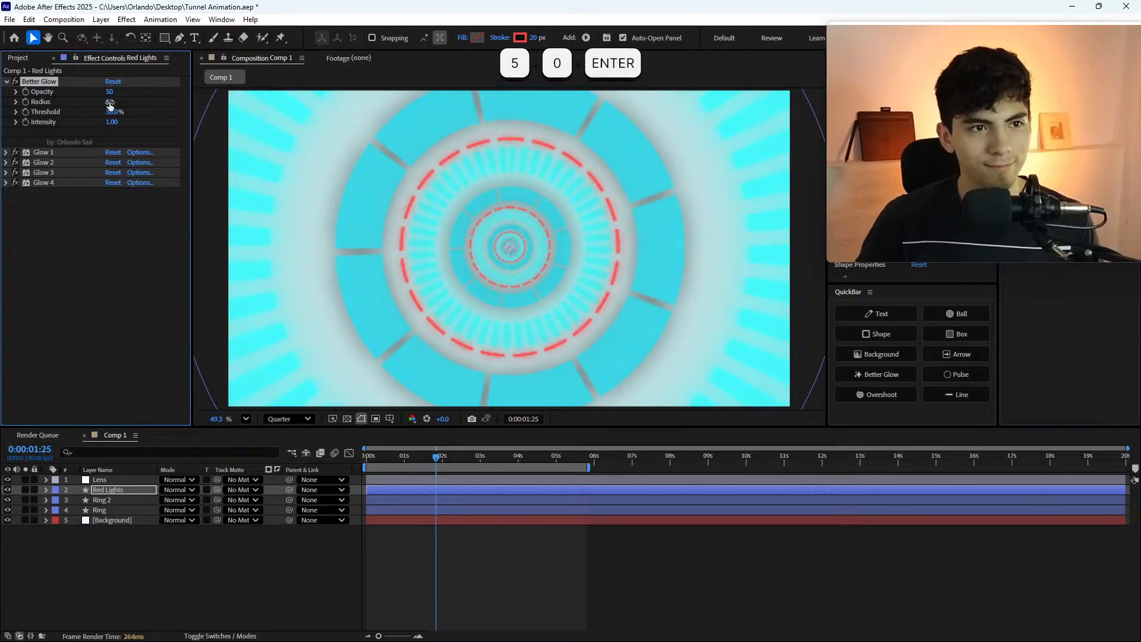
{"action": "left_click", "coordinate": [109, 102]}
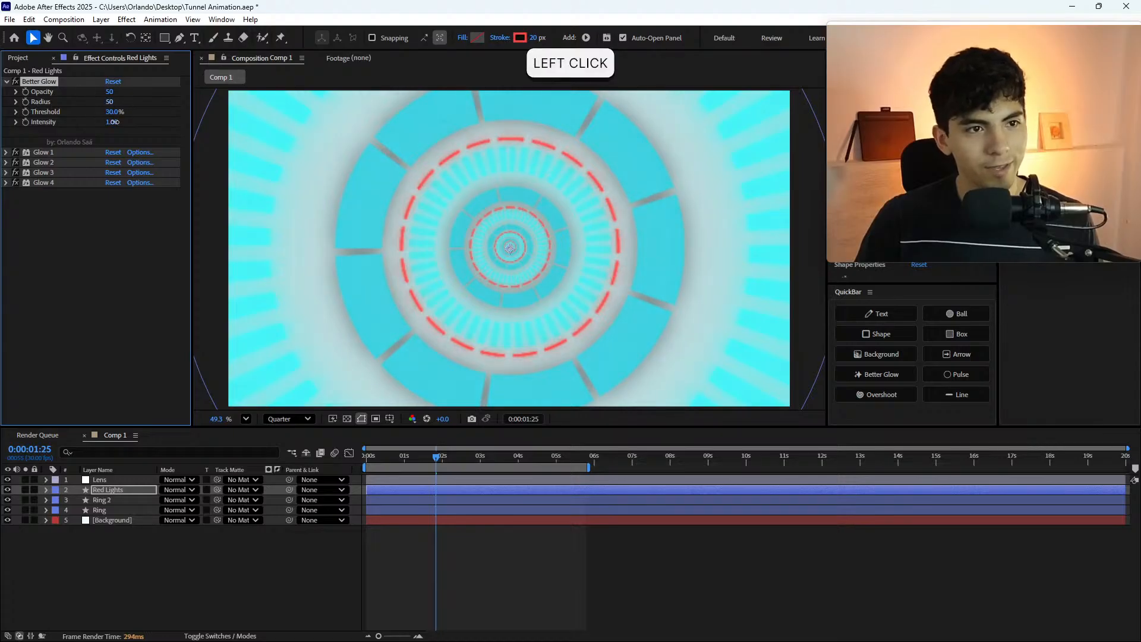
- Compare Better Glow Threshold values of 50% and 1% on the Red Lights layer, and leave it at 50%
{"action": "left_click", "coordinate": [115, 111]}
{"action": "type", "text": "50"}
{"action": "key", "text": "Return"}
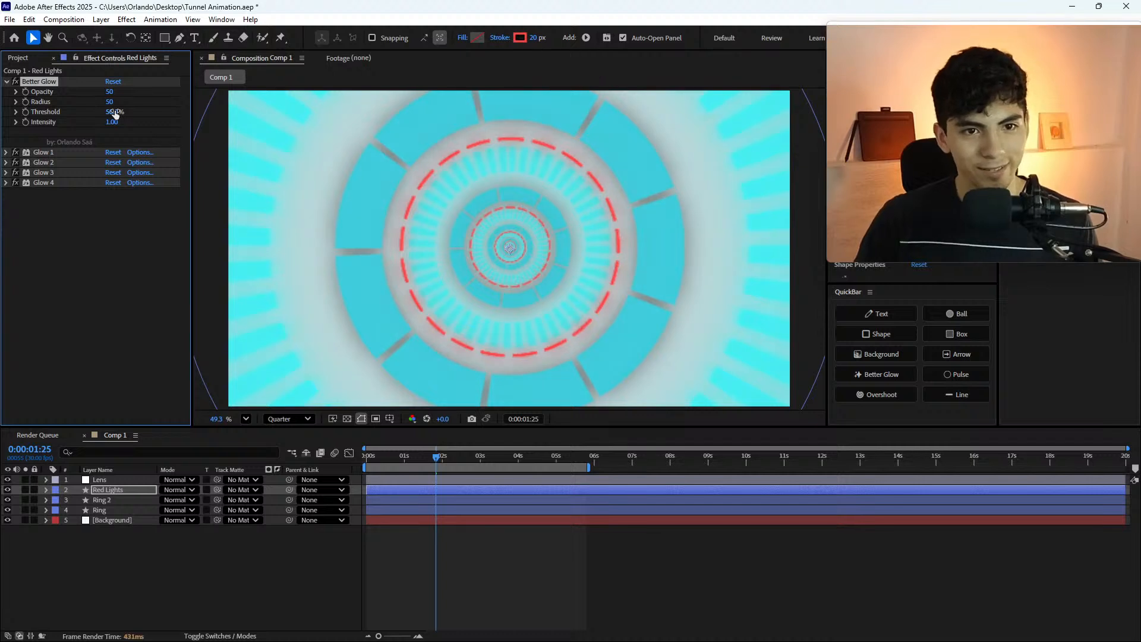
{"action": "left_click", "coordinate": [114, 112]}
{"action": "type", "text": "1"}
{"action": "key", "text": "Return"}
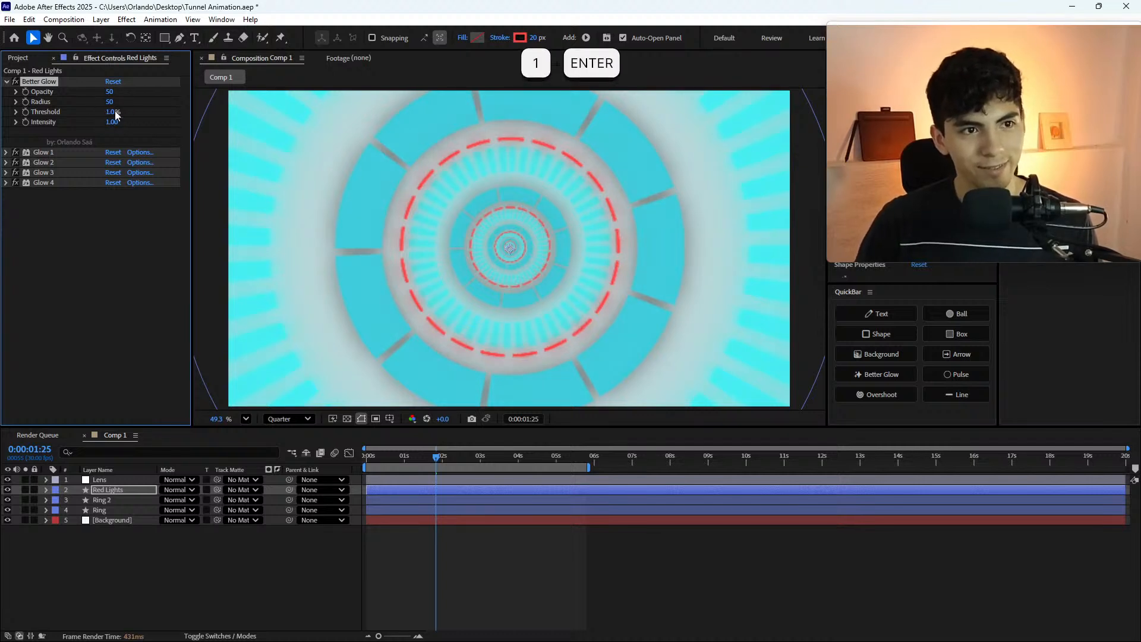
{"action": "left_click", "coordinate": [111, 112]}
{"action": "type", "text": "50"}
{"action": "key", "text": "Return"}
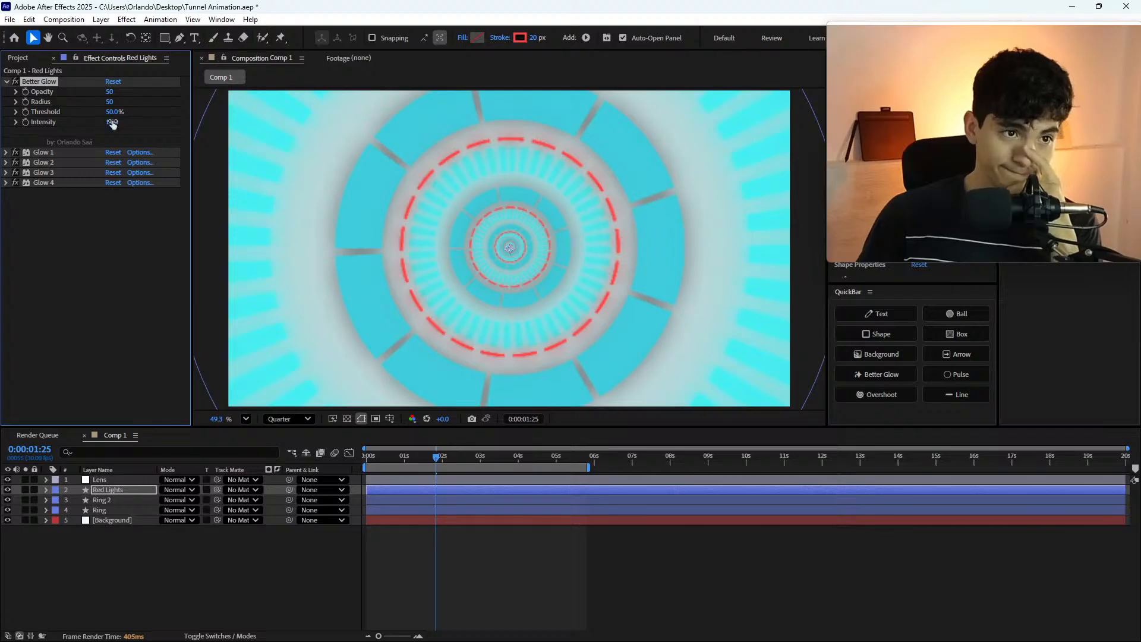
- Set the Better Glow Intensity of the Red Lights layer to 4
{"action": "left_click", "coordinate": [113, 123]}
{"action": "type", "text": "4"}
{"action": "key", "text": "Return"}
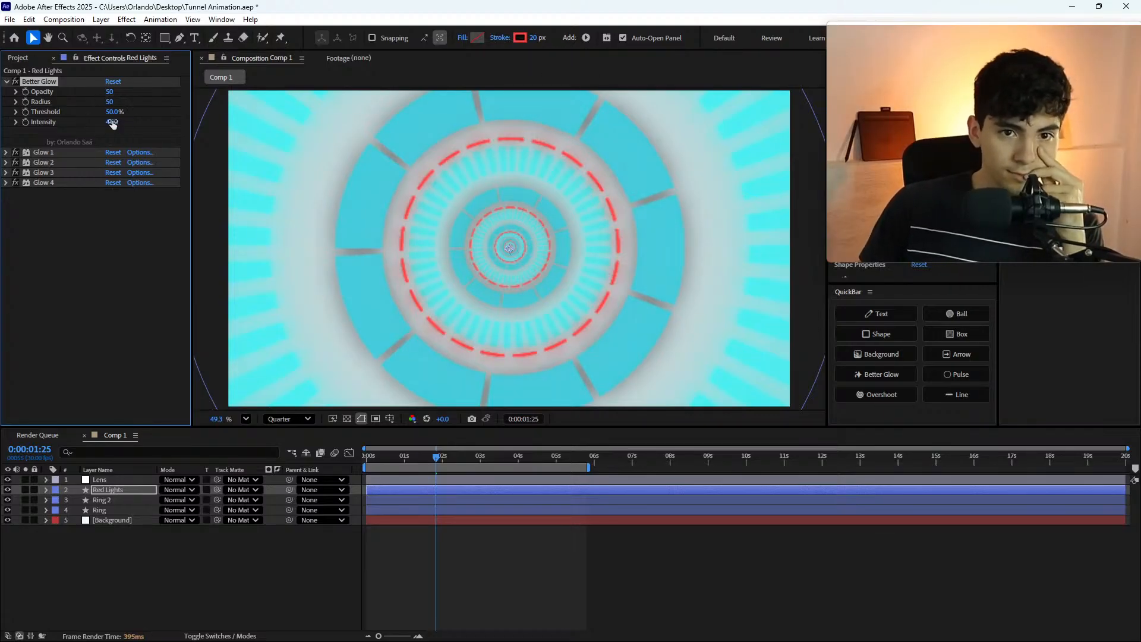
- Set the Better Glow Radius of the Red Lights layer to 25 and its Threshold to 25%
{"action": "left_click", "coordinate": [110, 102]}
{"action": "type", "text": "25"}
{"action": "left_click", "coordinate": [113, 112]}
{"action": "type", "text": "25"}
{"action": "key", "text": "Return"}
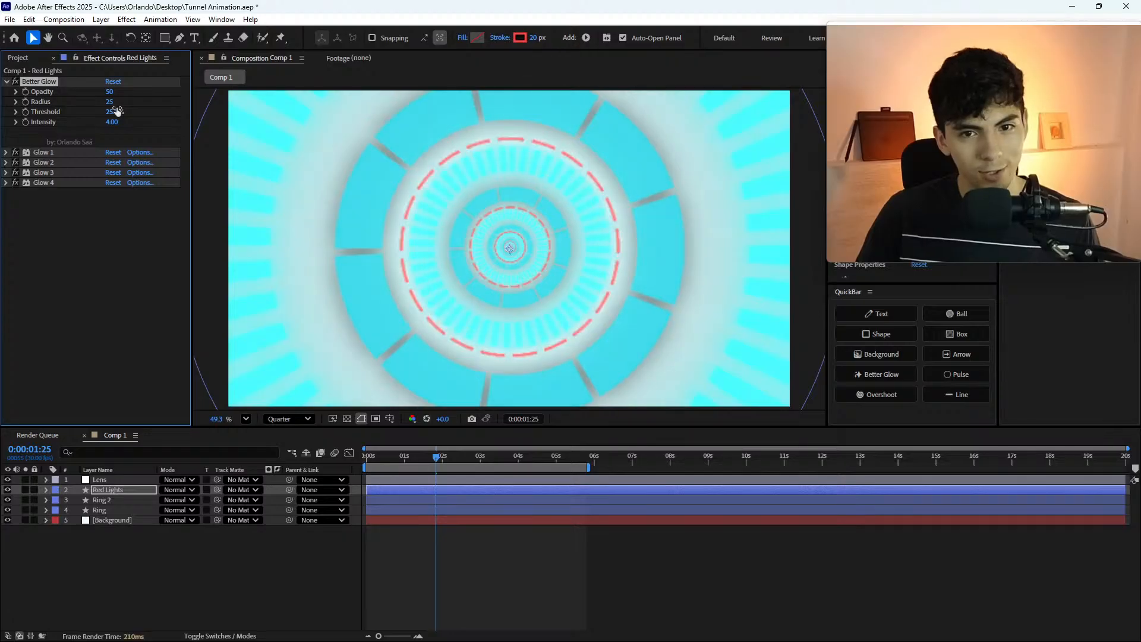
- Set the Better Glow Threshold of the Red Lights layer to 40%
{"action": "left_click", "coordinate": [114, 112]}
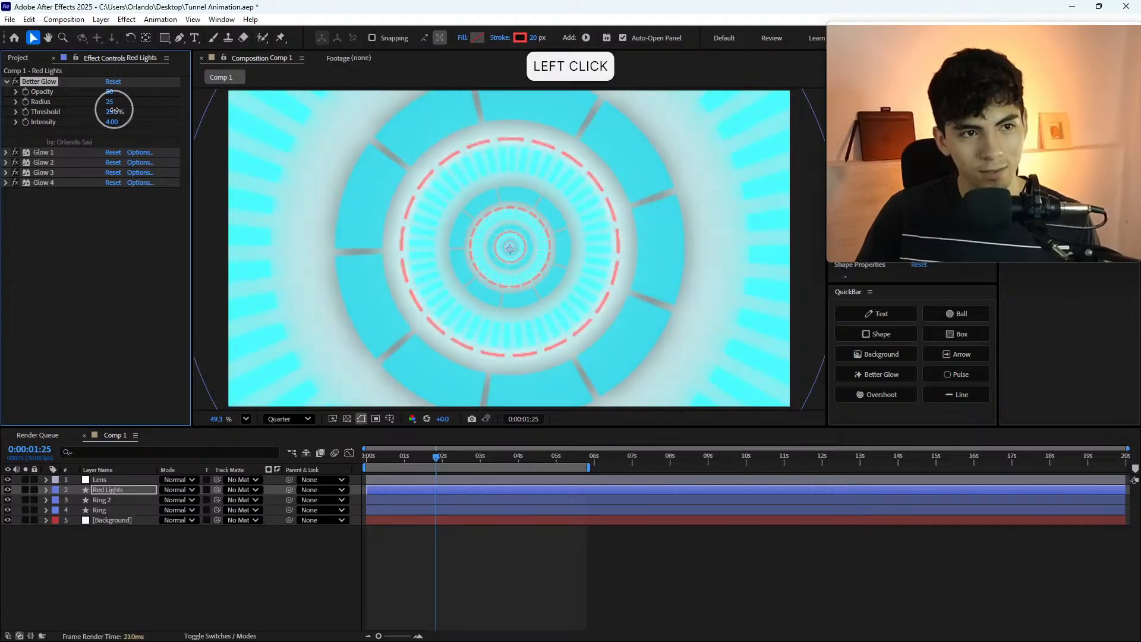
{"action": "type", "text": "40"}
{"action": "key", "text": "Return"}
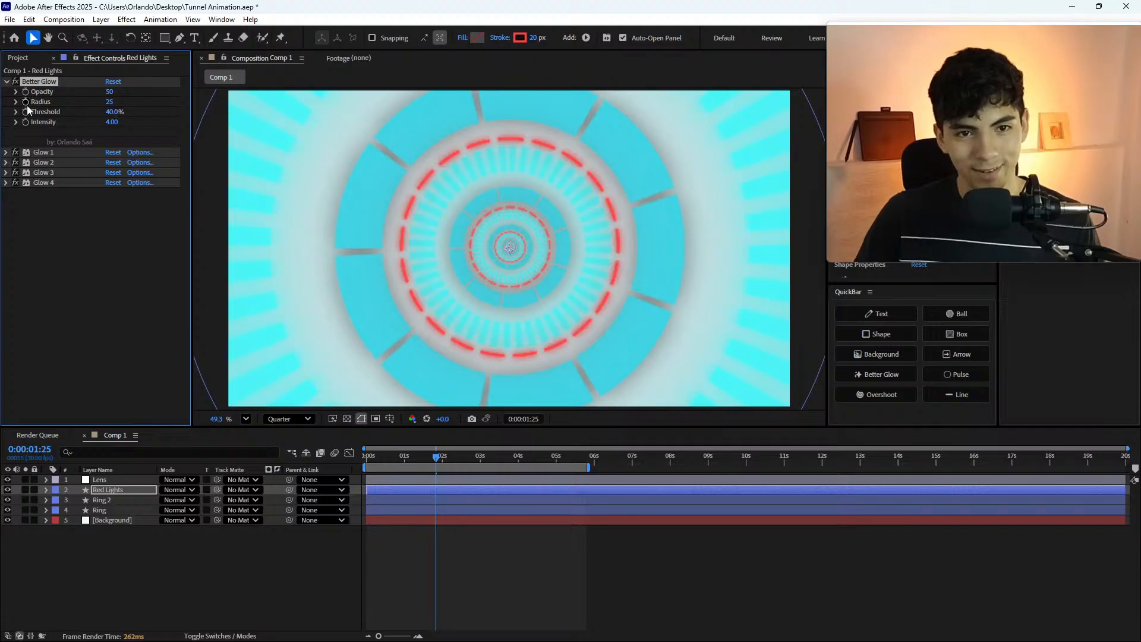
- Switch all Better Glow effects of the Red Lights layer off and on to compare the look with and without the glow
{"action": "key", "text": "shift"}
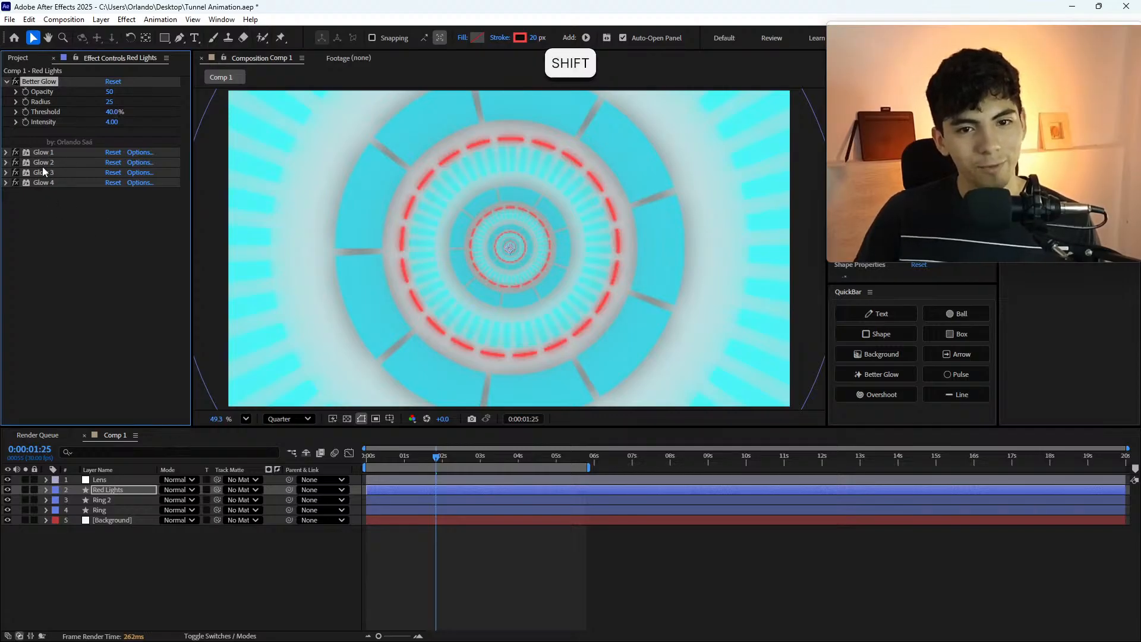
{"action": "left_click", "coordinate": [18, 184], "text": "shift"}
{"action": "left_click", "coordinate": [16, 183]}
{"action": "left_click", "coordinate": [16, 184]}
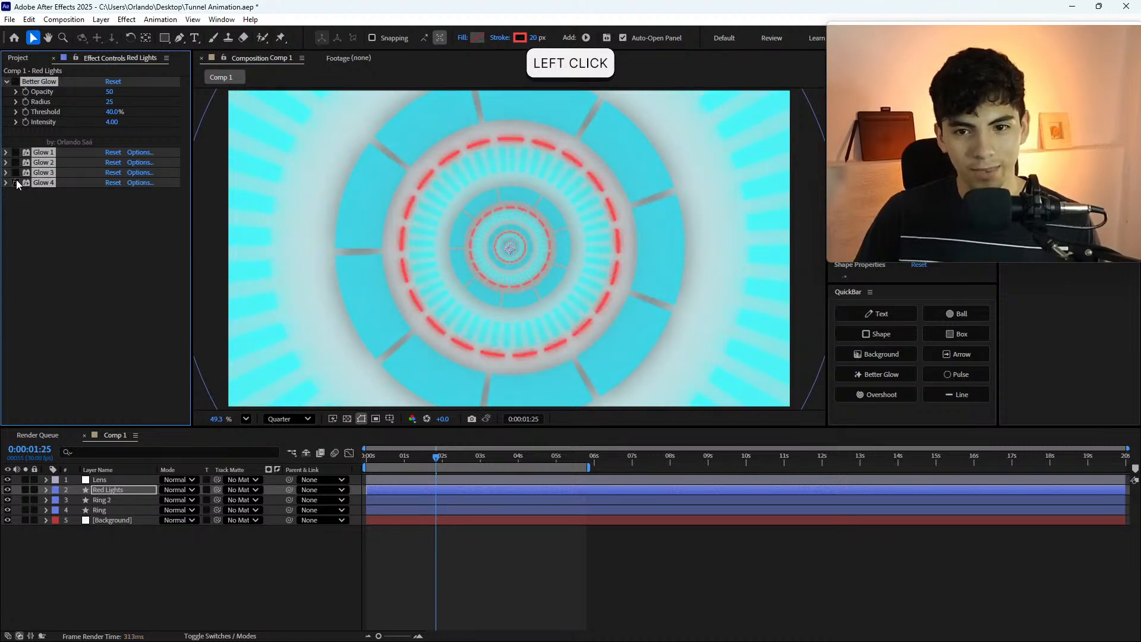
{"action": "left_click", "coordinate": [17, 184]}
{"action": "left_click", "coordinate": [17, 184]}
{"action": "left_click", "coordinate": [17, 183]}
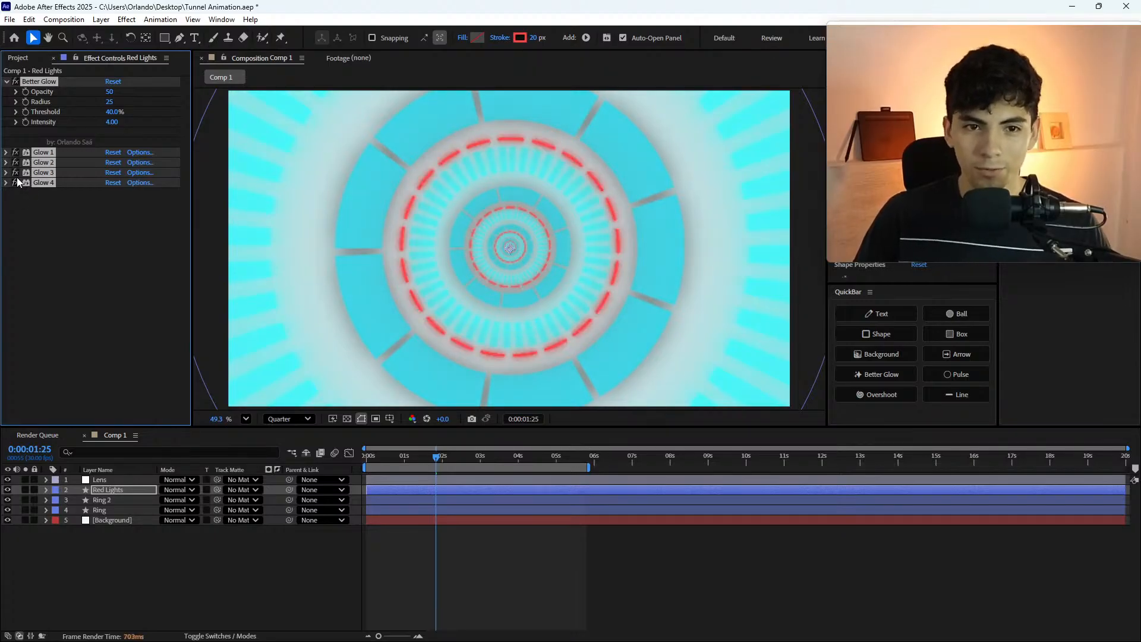
{"action": "left_click", "coordinate": [97, 138]}
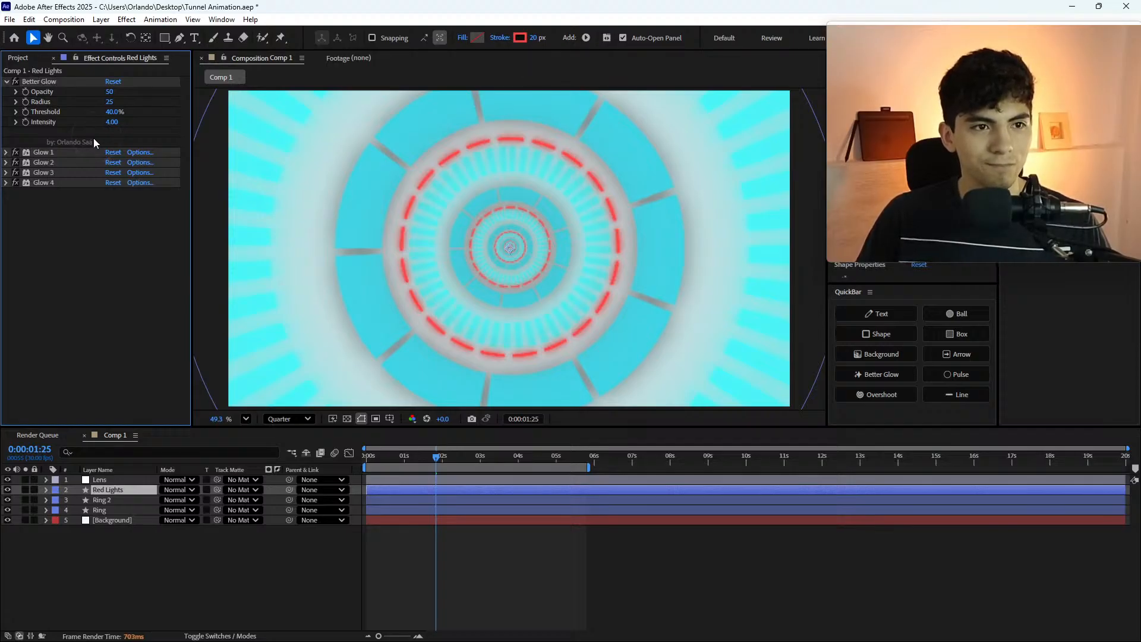
- Set the Better Glow Intensity of the Red Lights layer to 5
{"action": "left_click", "coordinate": [110, 93]}
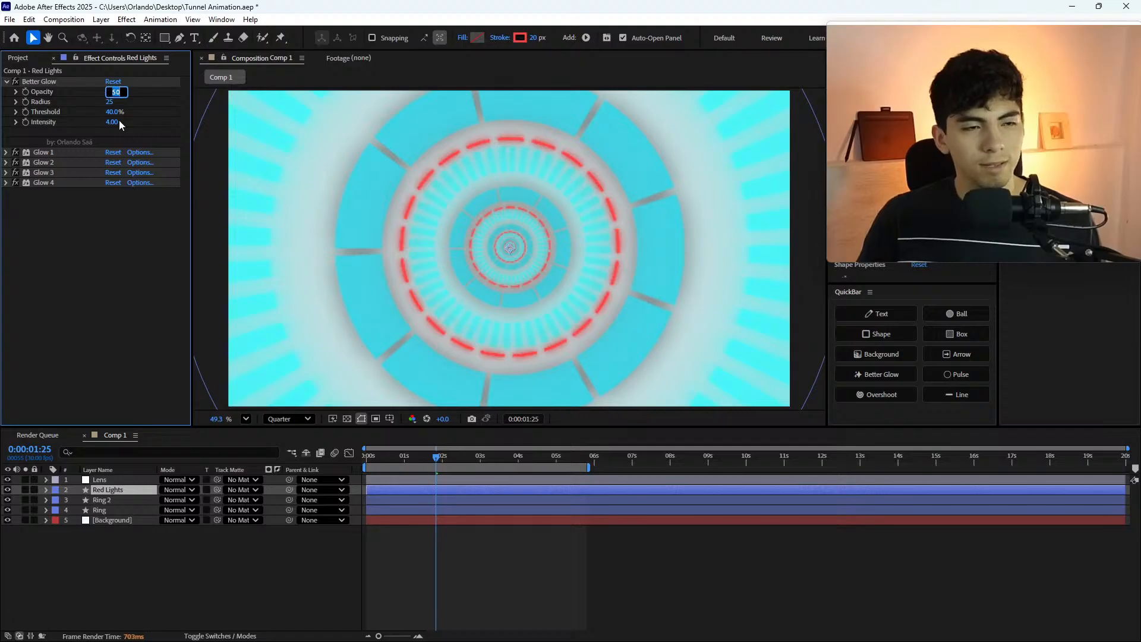
{"action": "left_click", "coordinate": [116, 122]}
{"action": "key", "text": "Escape"}
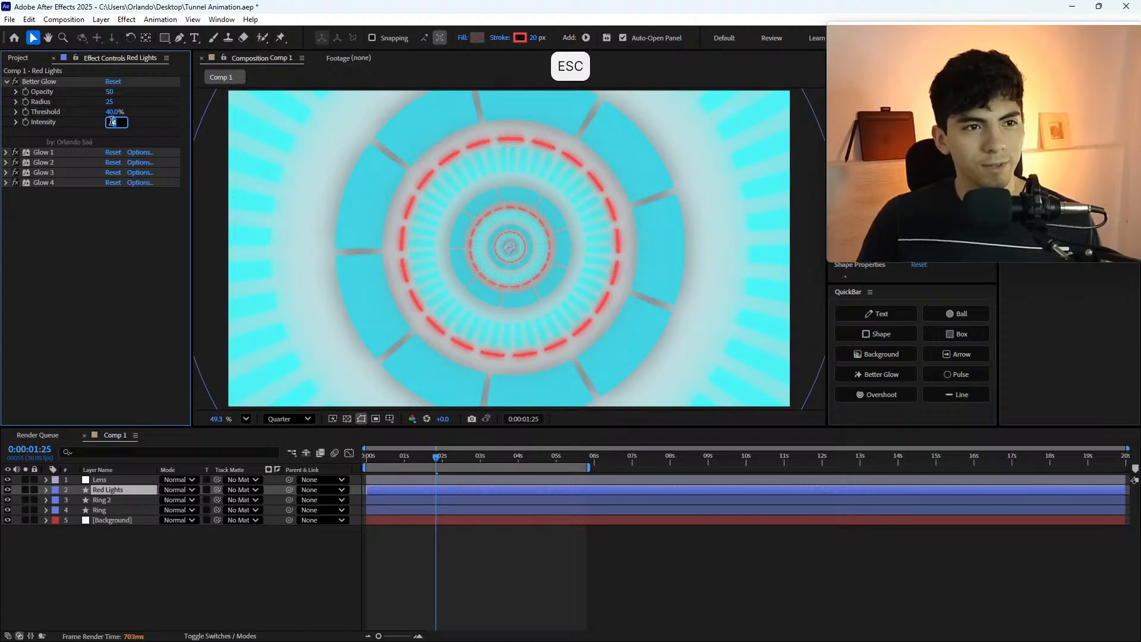
{"action": "left_click_drag", "start_coordinate": [110, 122], "coordinate": [155, 129]}
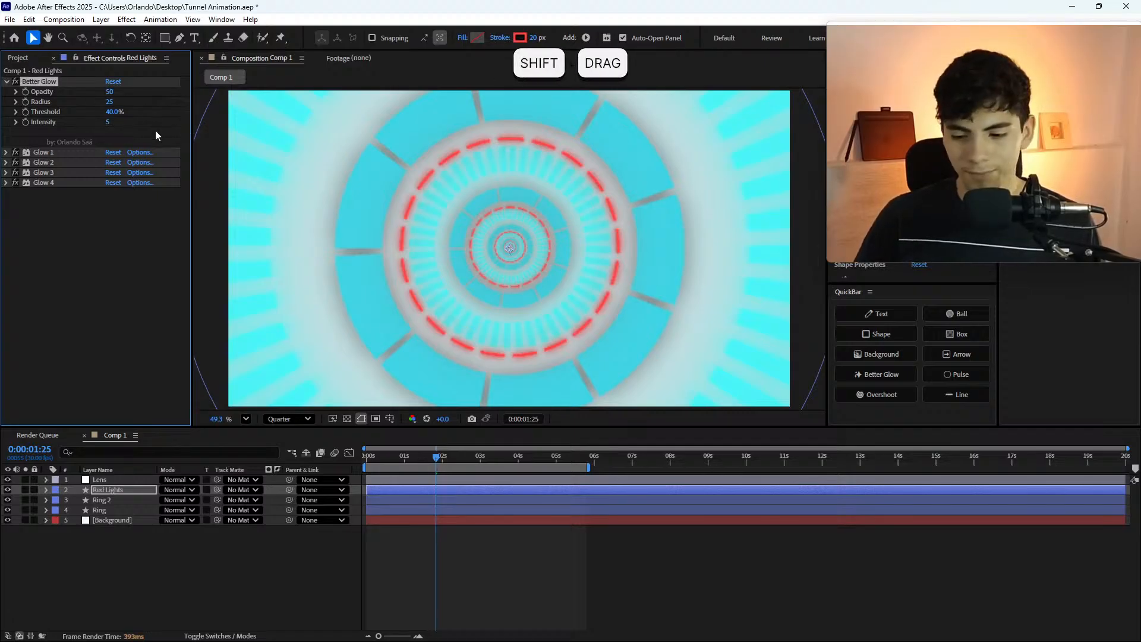
- Try a Better Glow Threshold of 25% on the Red Lights layer, and set it to 100%
{"action": "left_click", "coordinate": [113, 112]}
{"action": "type", "text": "25"}
{"action": "key", "text": "Return"}
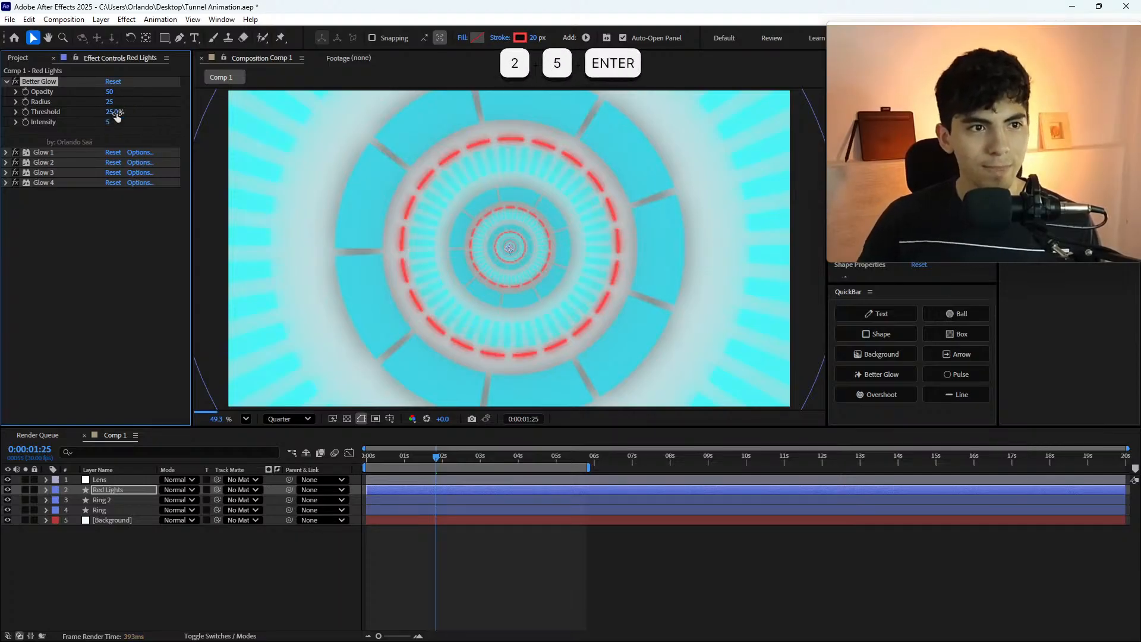
{"action": "left_click", "coordinate": [115, 112]}
{"action": "type", "text": "100"}
{"action": "key", "text": "Return"}
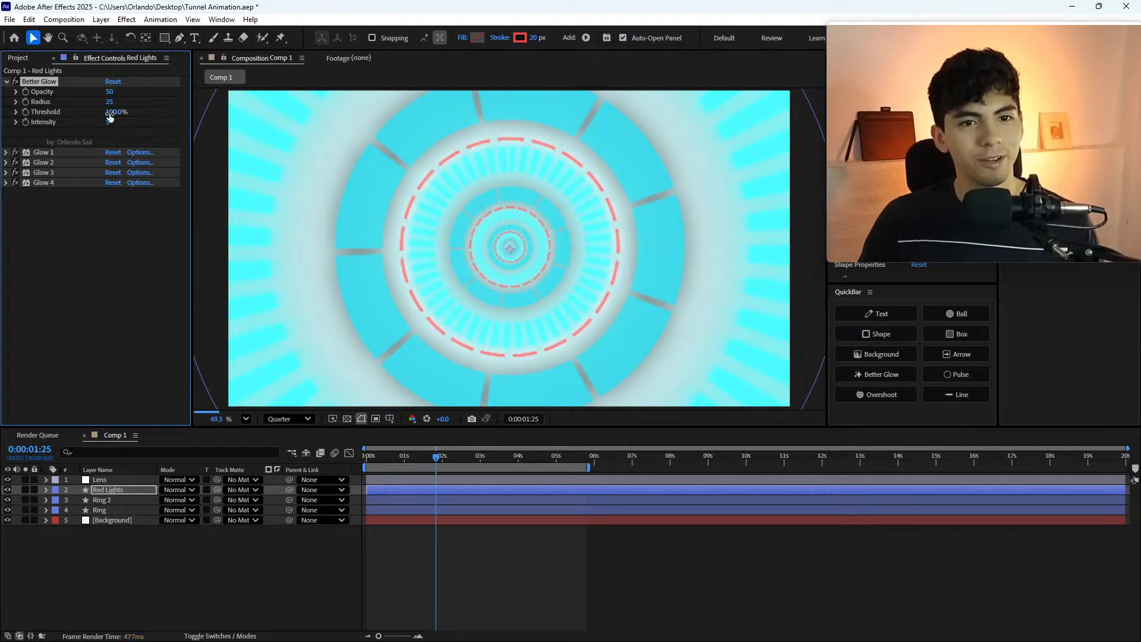
- Try a Better Glow Radius of 100 on the Red Lights layer, and undo it
{"action": "left_click", "coordinate": [112, 112]}
{"action": "left_click", "coordinate": [111, 101]}
{"action": "type", "text": "100"}
{"action": "key", "text": "Return"}
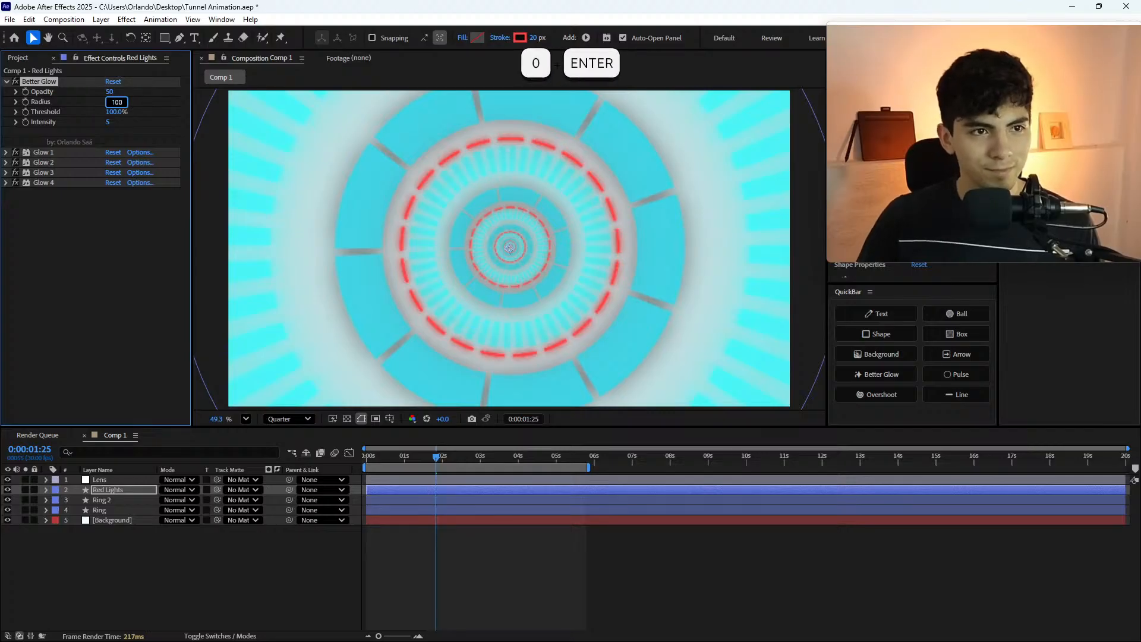
{"action": "key", "text": "ctrl+z"}
- Set the Better Glow Radius of the Red Lights layer to 15
{"action": "left_click", "coordinate": [112, 102]}
{"action": "type", "text": "15"}
{"action": "key", "text": "Return"}
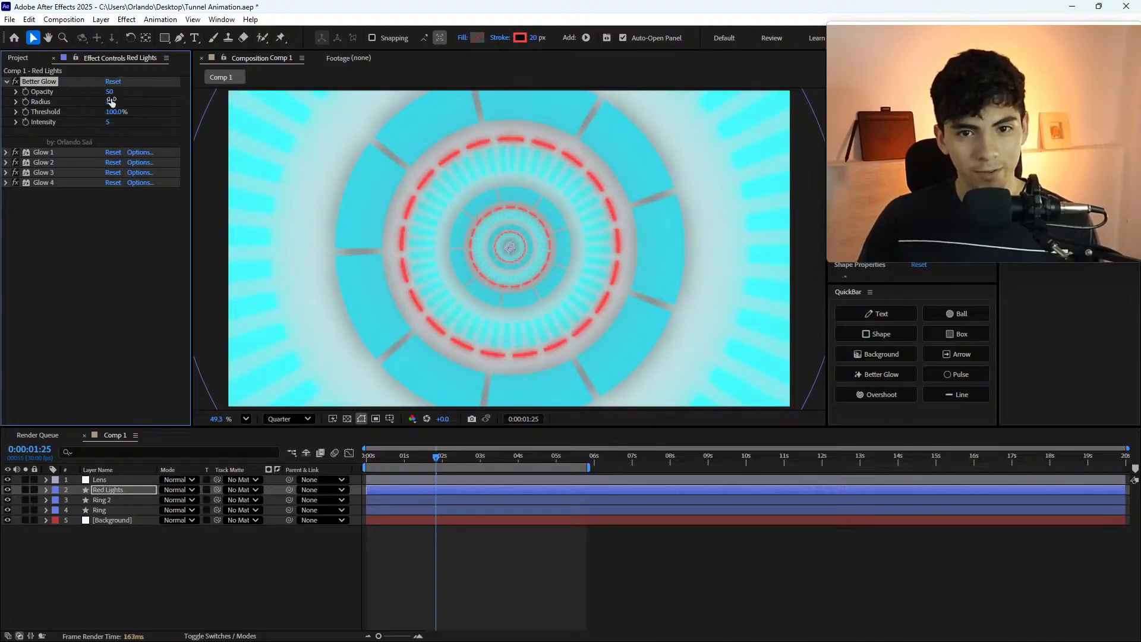
{"action": "key", "text": "ctrl"}
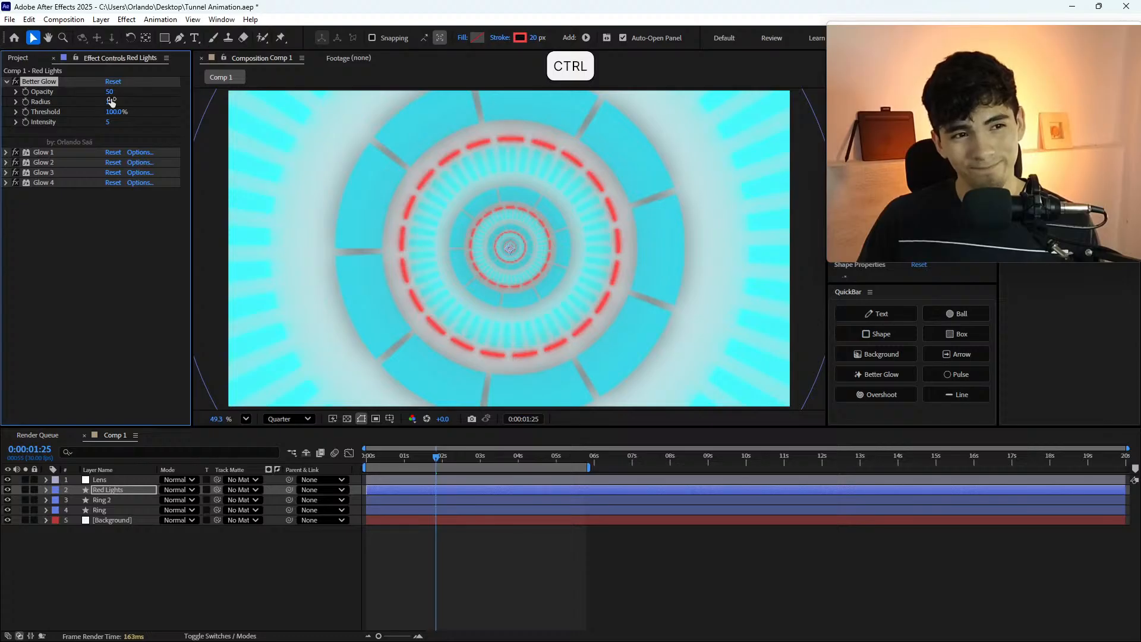
- Try the Overlay and Soft Light blending modes on the Red Lights layer, and set it to Hard Light
{"action": "left_click", "coordinate": [136, 489]}
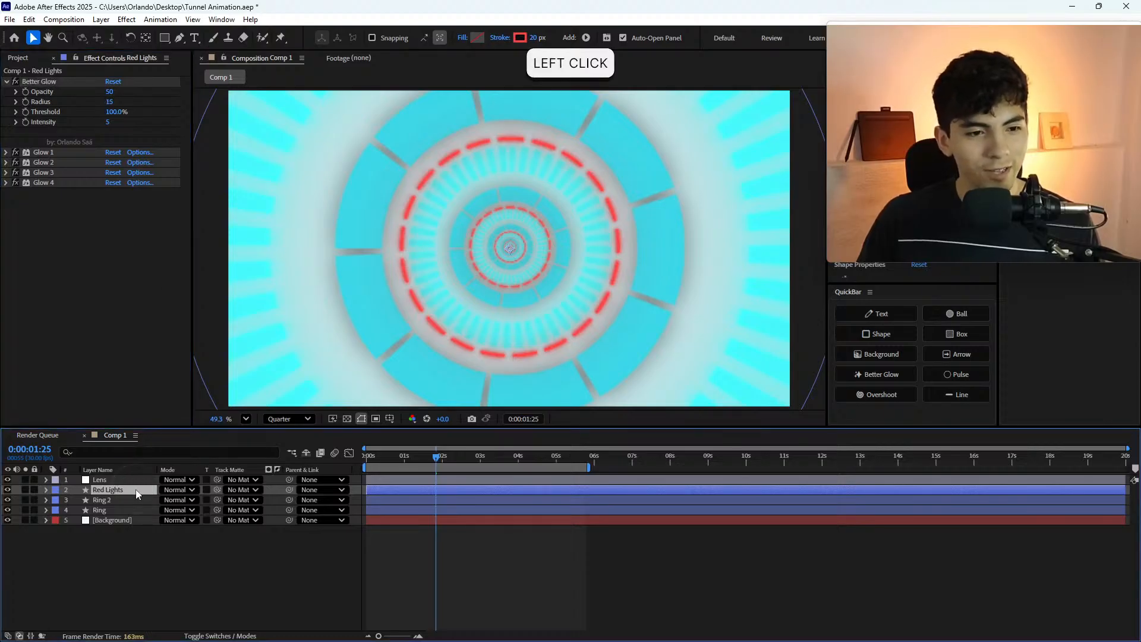
{"action": "left_click", "coordinate": [166, 491]}
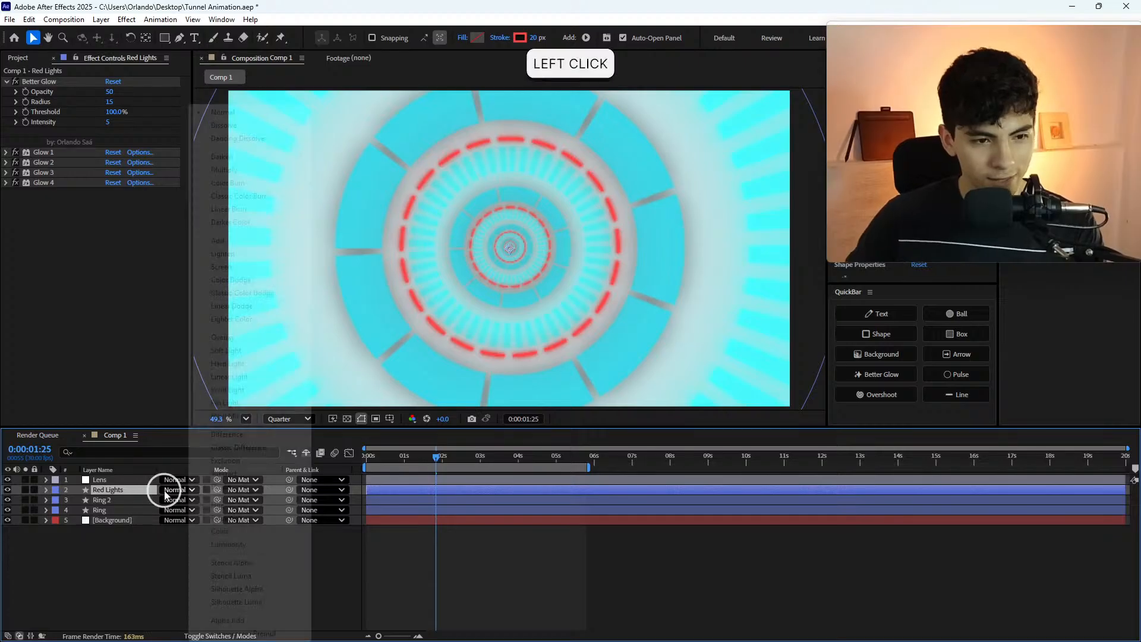
{"action": "left_click", "coordinate": [237, 337]}
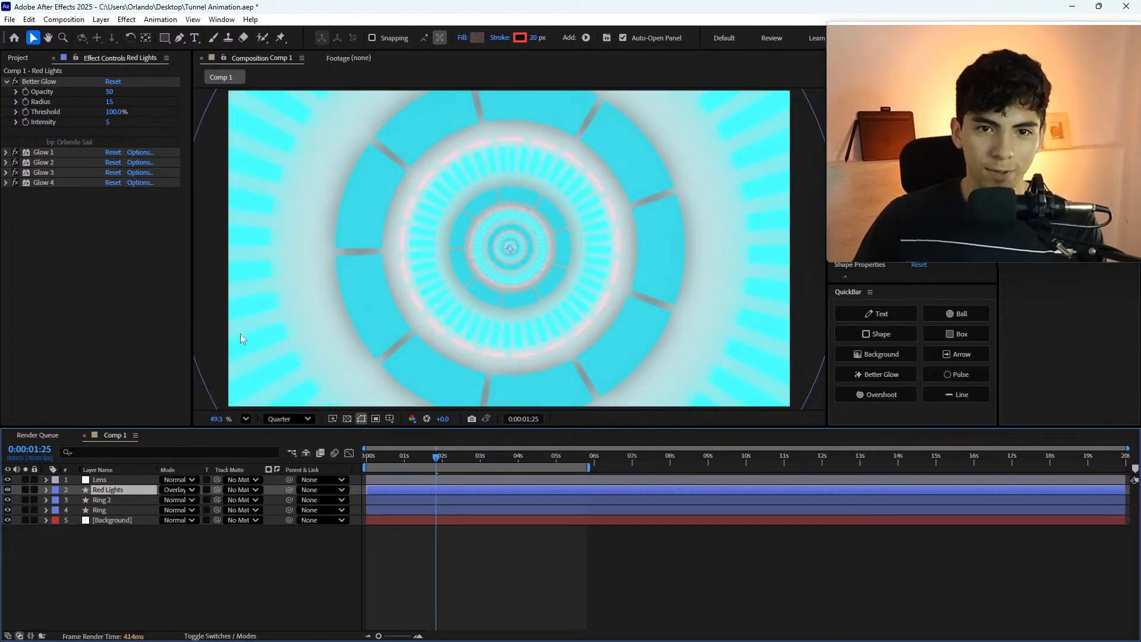
{"action": "left_click", "coordinate": [181, 491]}
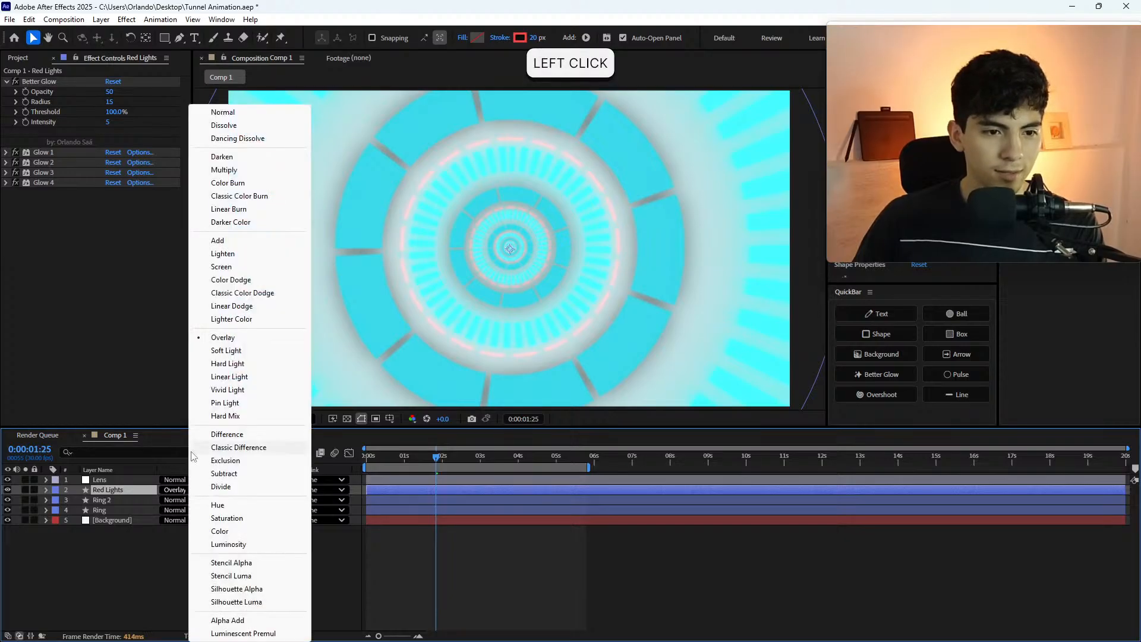
{"action": "left_click", "coordinate": [237, 350]}
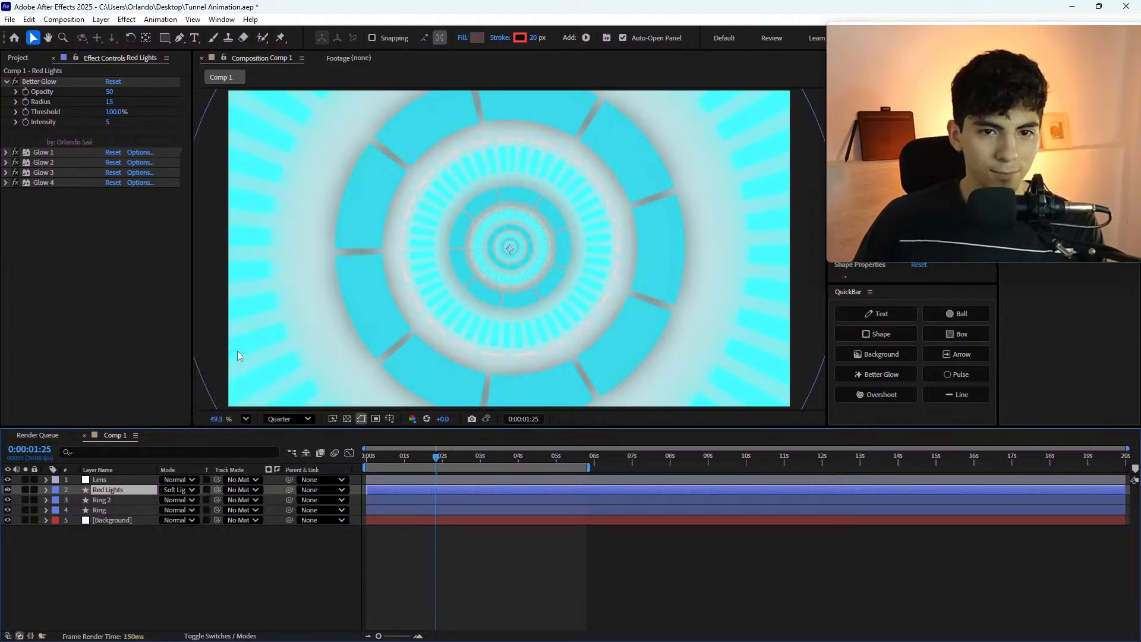
{"action": "left_click", "coordinate": [190, 492]}
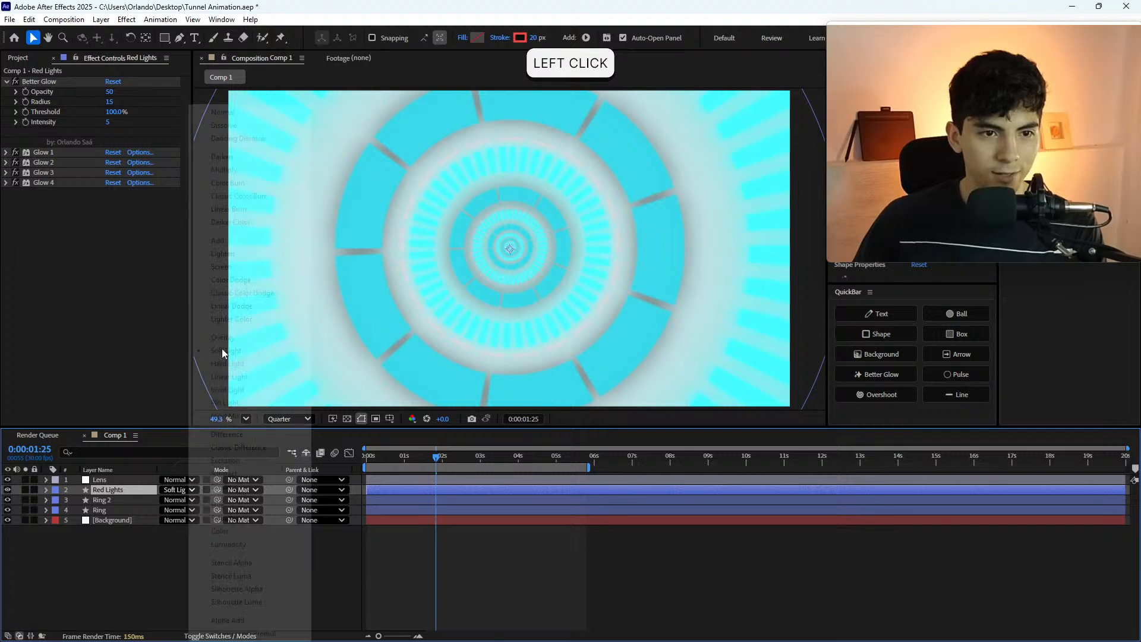
{"action": "left_click", "coordinate": [237, 364]}
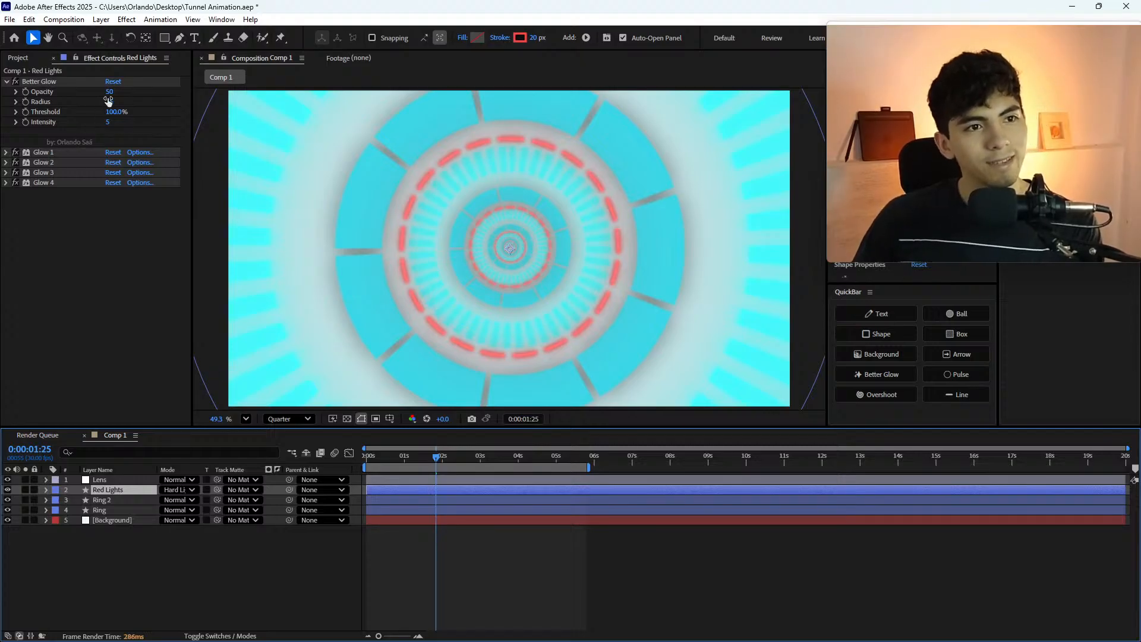
- Set the Better Glow Intensity of the Red Lights layer to 1
{"action": "left_click", "coordinate": [43, 182]}
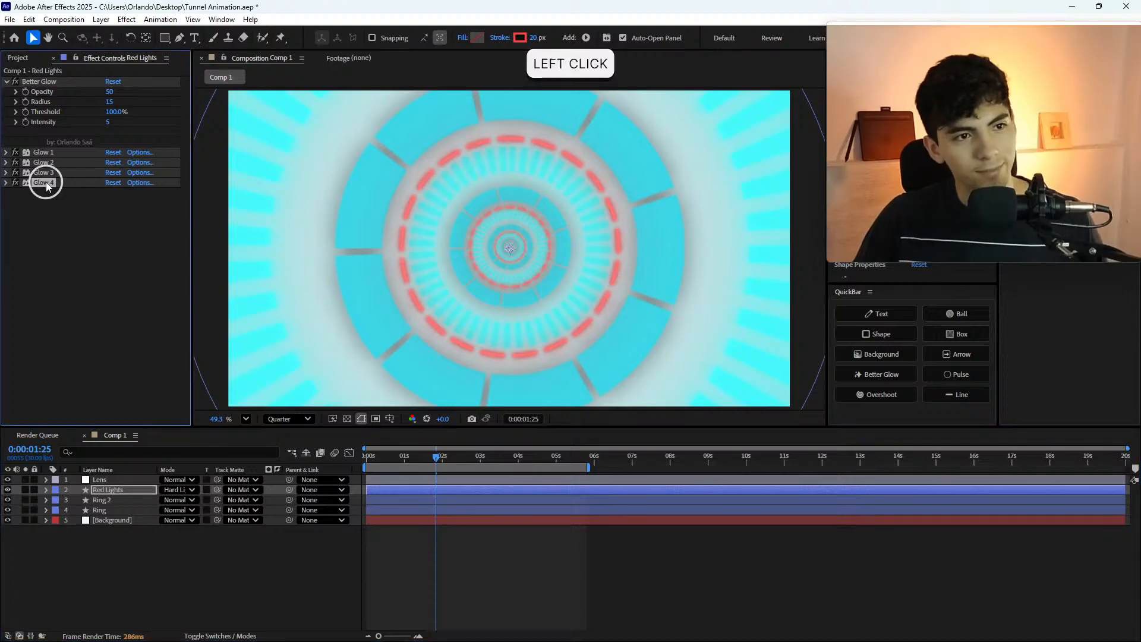
{"action": "left_click_drag", "start_coordinate": [110, 104], "coordinate": [110, 120]}
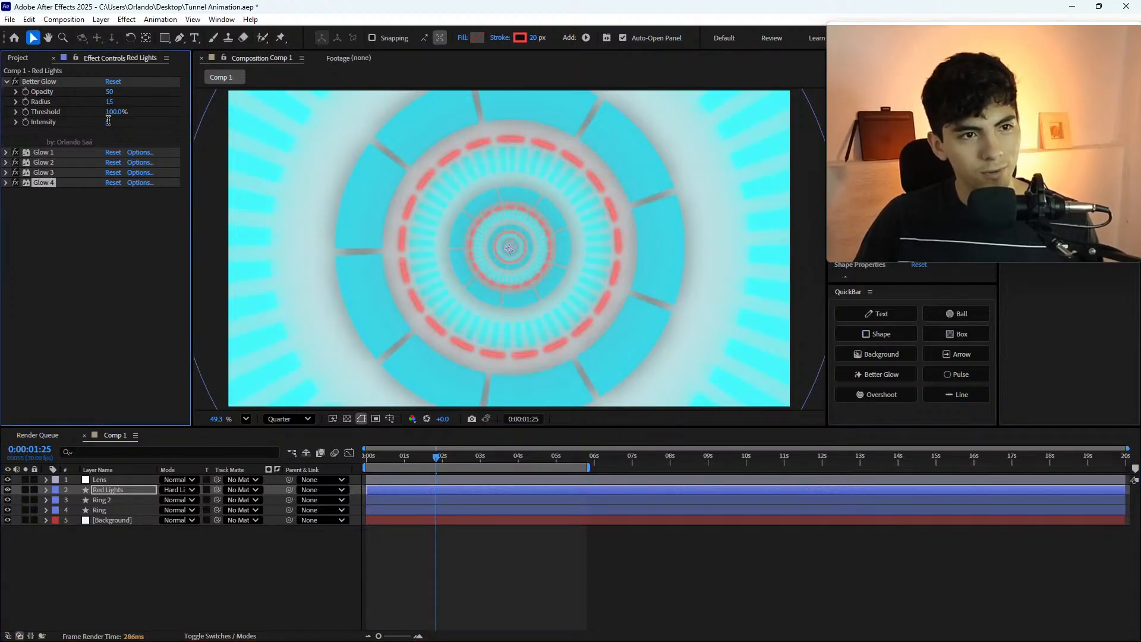
{"action": "left_click", "coordinate": [113, 112]}
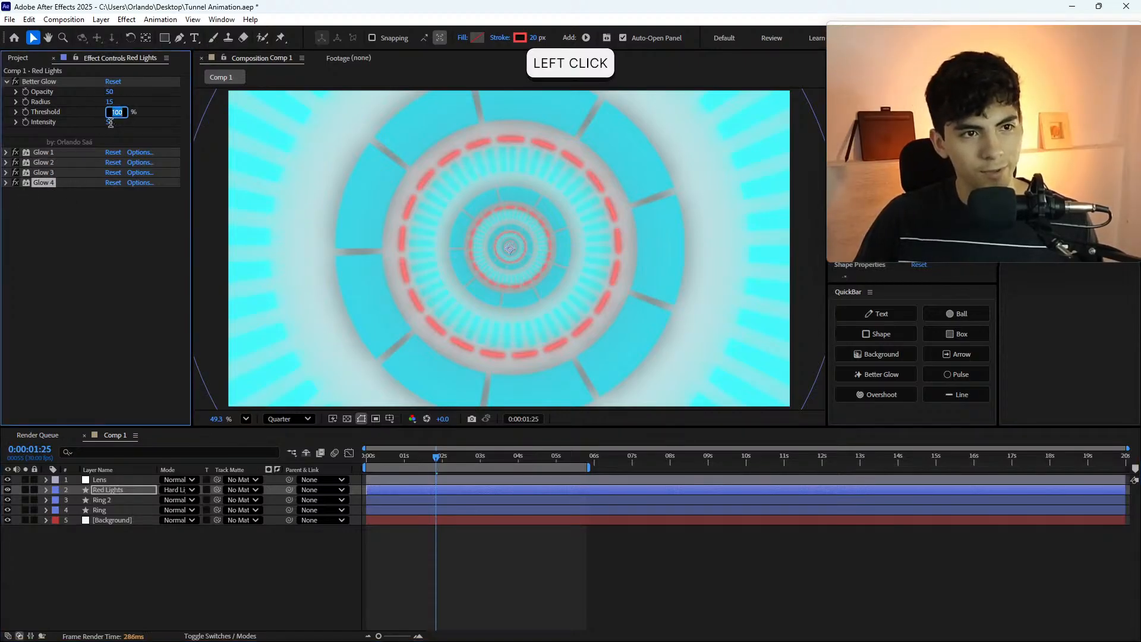
{"action": "left_click", "coordinate": [111, 122]}
{"action": "type", "text": "1"}
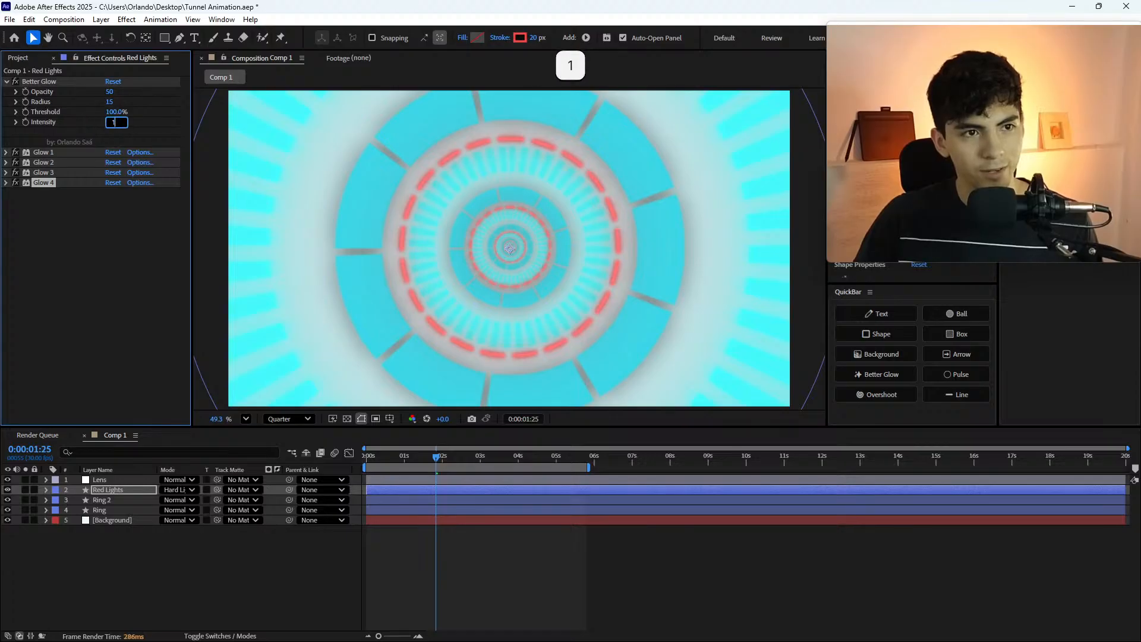
{"action": "key", "text": "Return"}
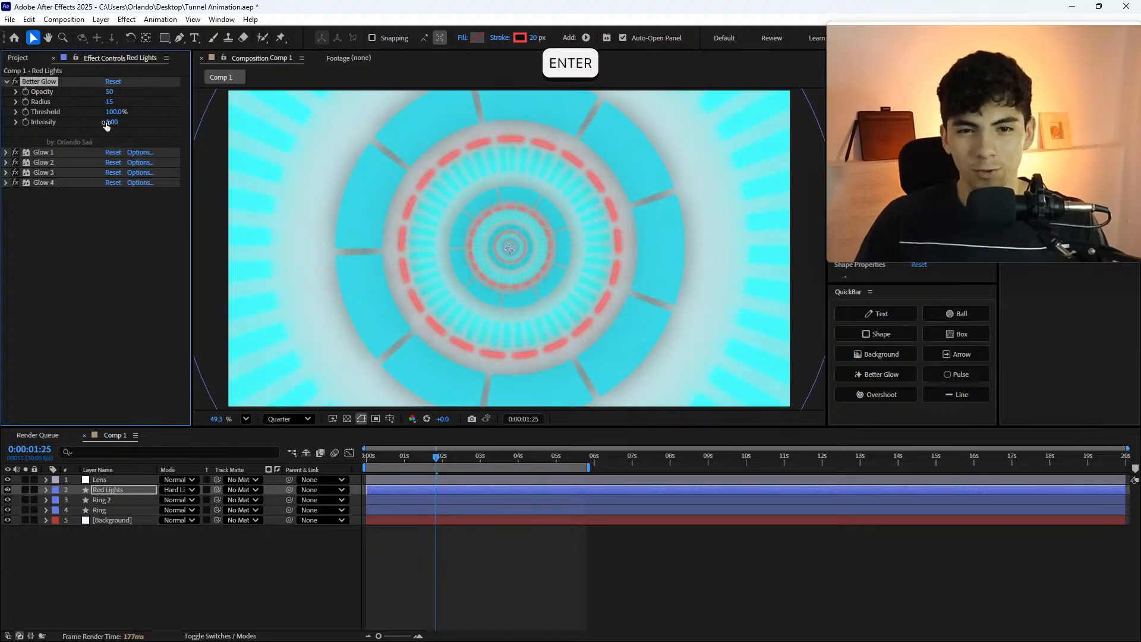
- Try lowering the Better Glow Threshold of the Red Lights layer to 25%, and undo the change
{"action": "left_click", "coordinate": [115, 111]}
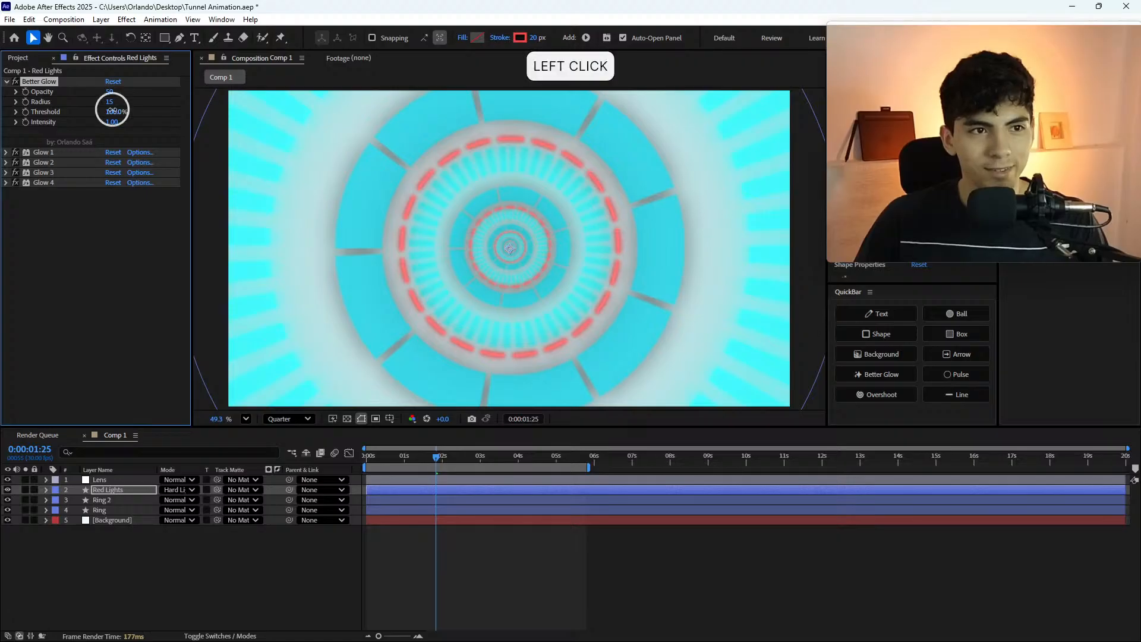
{"action": "type", "text": "25"}
{"action": "key", "text": "Return"}
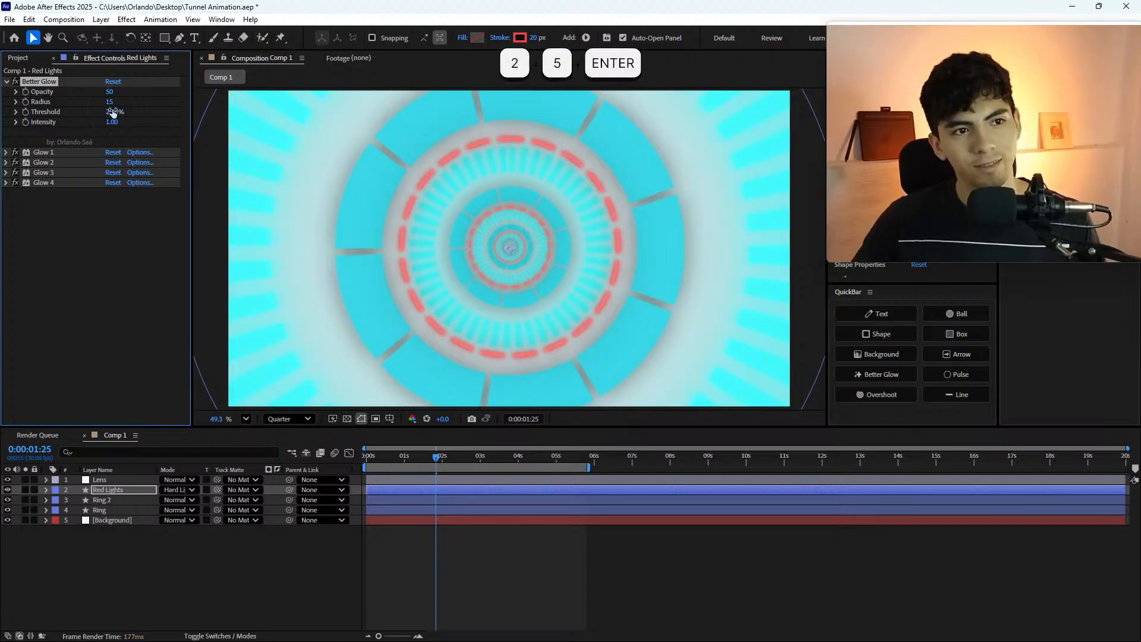
{"action": "key", "text": "ctrl+z"}
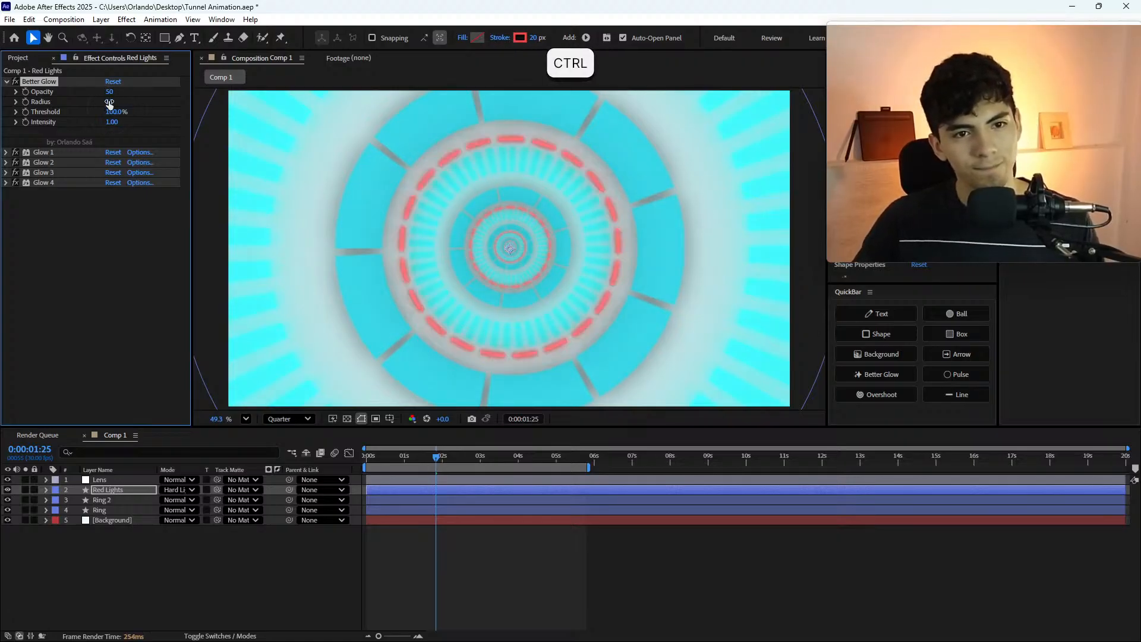
- Try a Better Glow Radius of 50 on the Red Lights layer, and undo the change
{"action": "left_click", "coordinate": [108, 101]}
{"action": "type", "text": "50"}
{"action": "key", "text": "Return"}
{"action": "key", "text": "ctrl+z"}
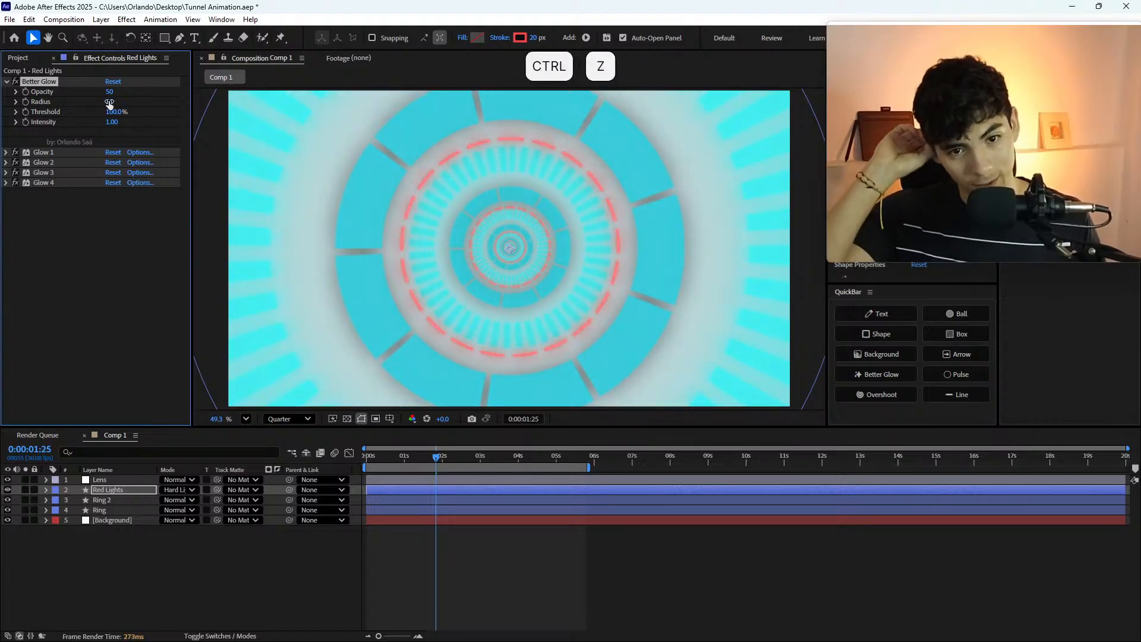
- Set the Better Glow Radius of the Red Lights layer to 10
{"action": "left_click", "coordinate": [108, 101]}
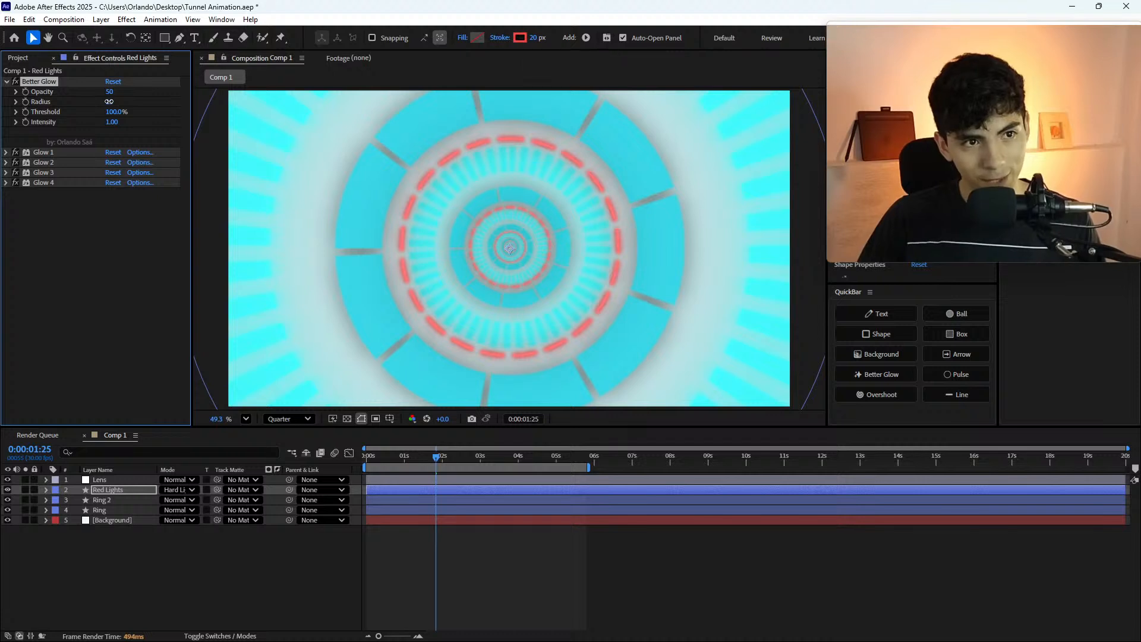
{"action": "type", "text": "10"}
{"action": "key", "text": "Return"}
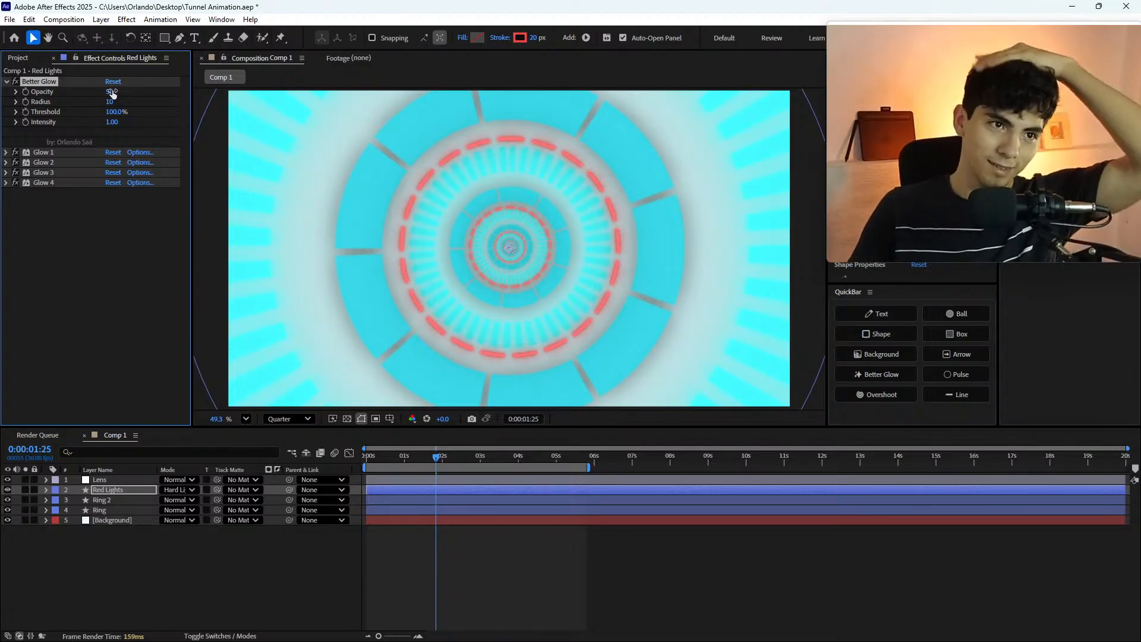
{"action": "left_click", "coordinate": [110, 91]}
{"action": "key", "text": "Escape"}
- Set the blending mode of the Red Lights layer back to Normal
{"action": "left_click", "coordinate": [197, 486]}
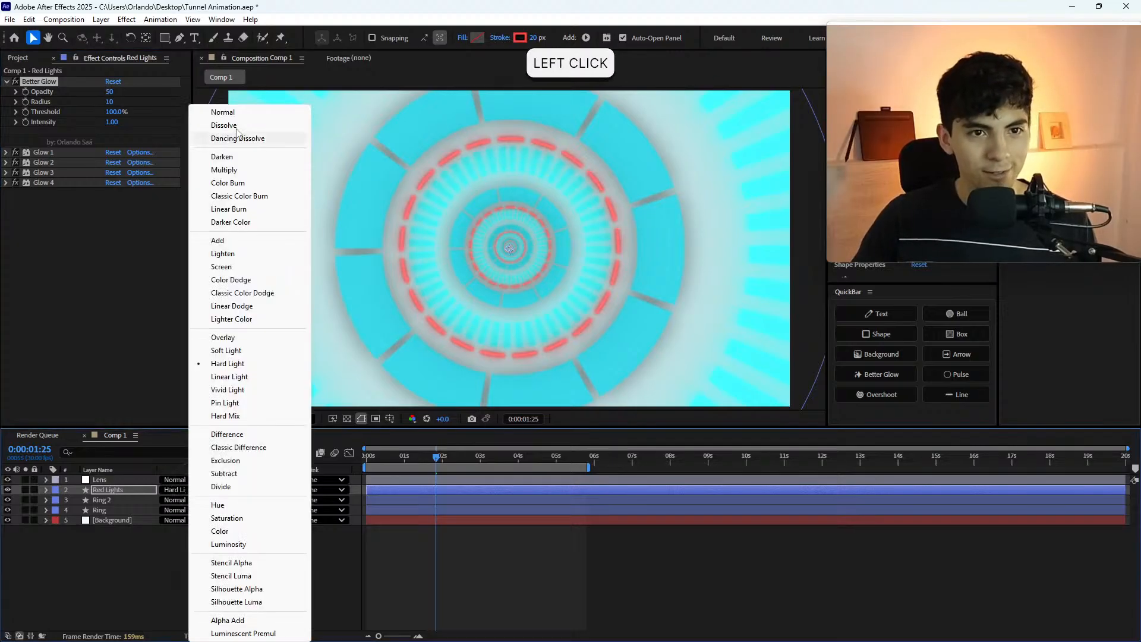
{"action": "left_click", "coordinate": [226, 112]}
- Try a layer opacity of 50% and then 75% on the Red Lights layer
{"action": "left_click", "coordinate": [124, 490]}
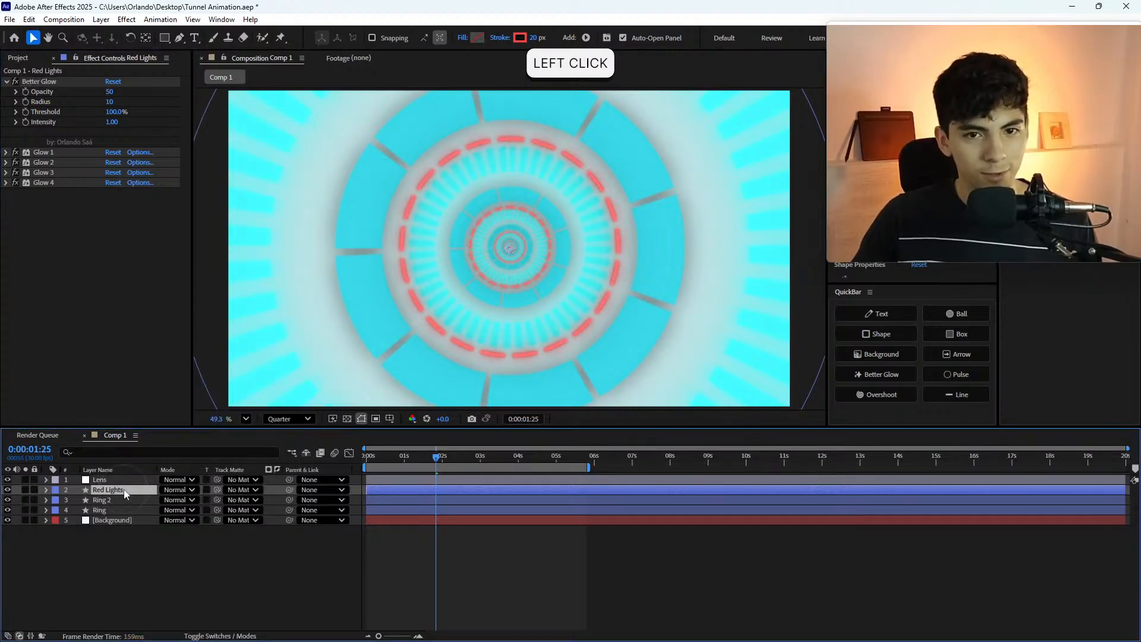
{"action": "key", "text": "t"}
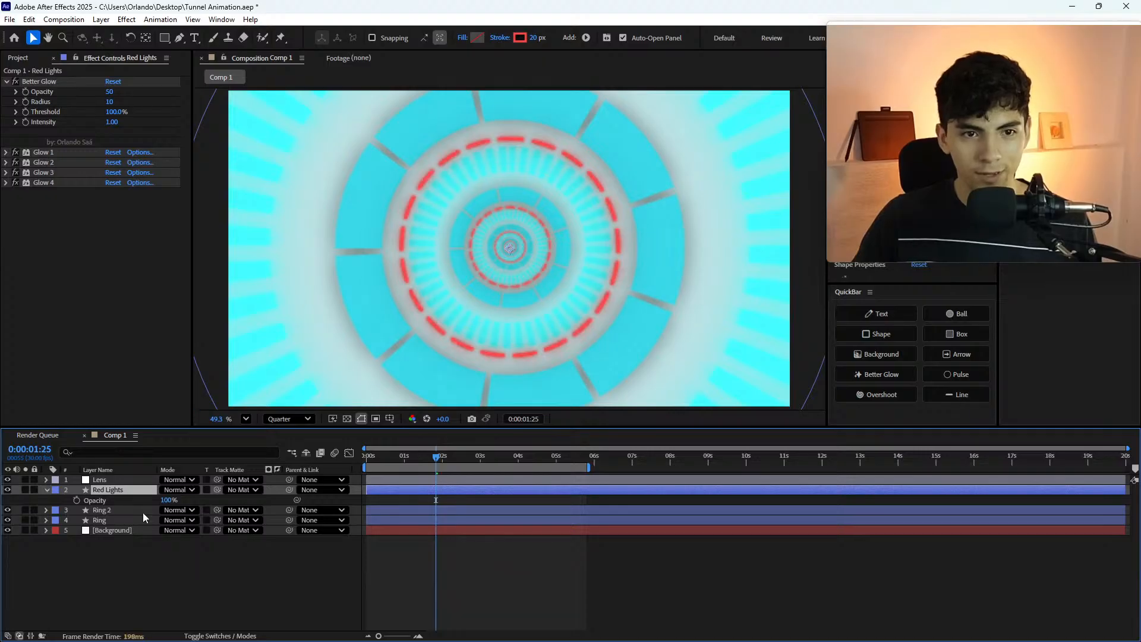
{"action": "left_click", "coordinate": [168, 501]}
{"action": "type", "text": "50"}
{"action": "key", "text": "Return"}
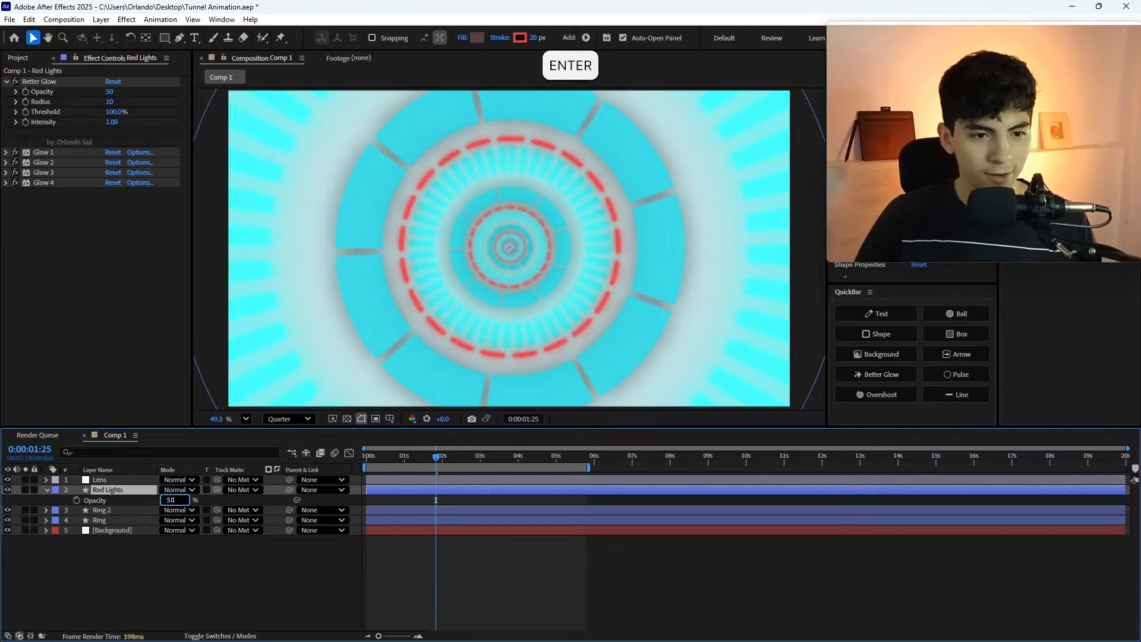
{"action": "left_click", "coordinate": [169, 504]}
{"action": "type", "text": "75"}
{"action": "key", "text": "Return"}
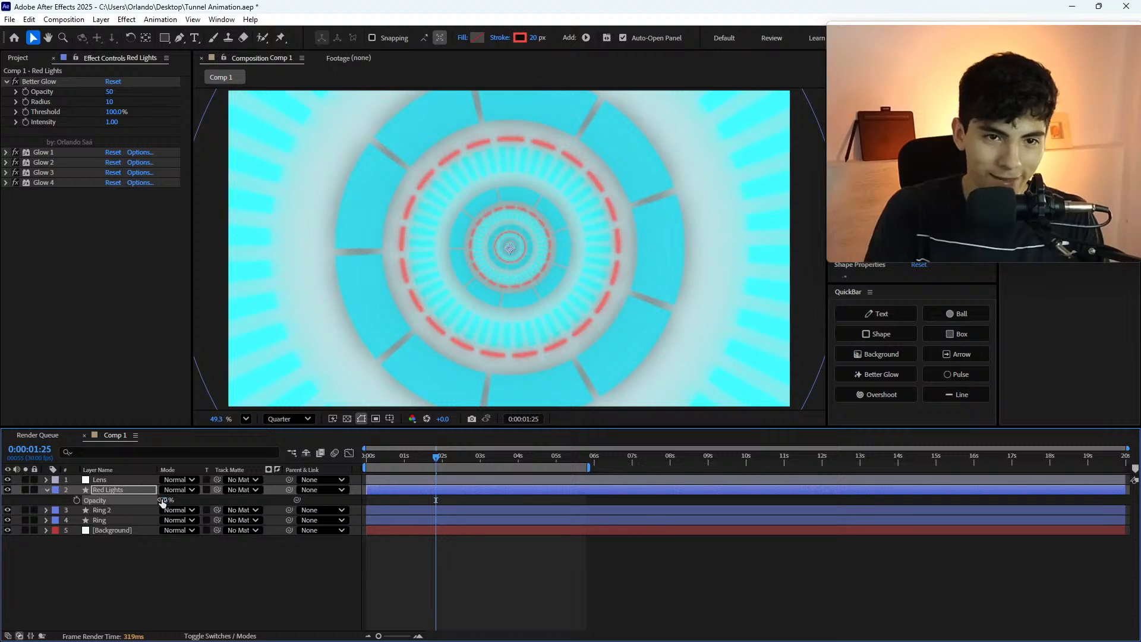
- Undo both Red Lights opacity changes and the switch to Normal, restoring the Hard Light blending mode
{"action": "key", "text": "ctrl+z"}
{"action": "key", "text": "ctrl+z"}
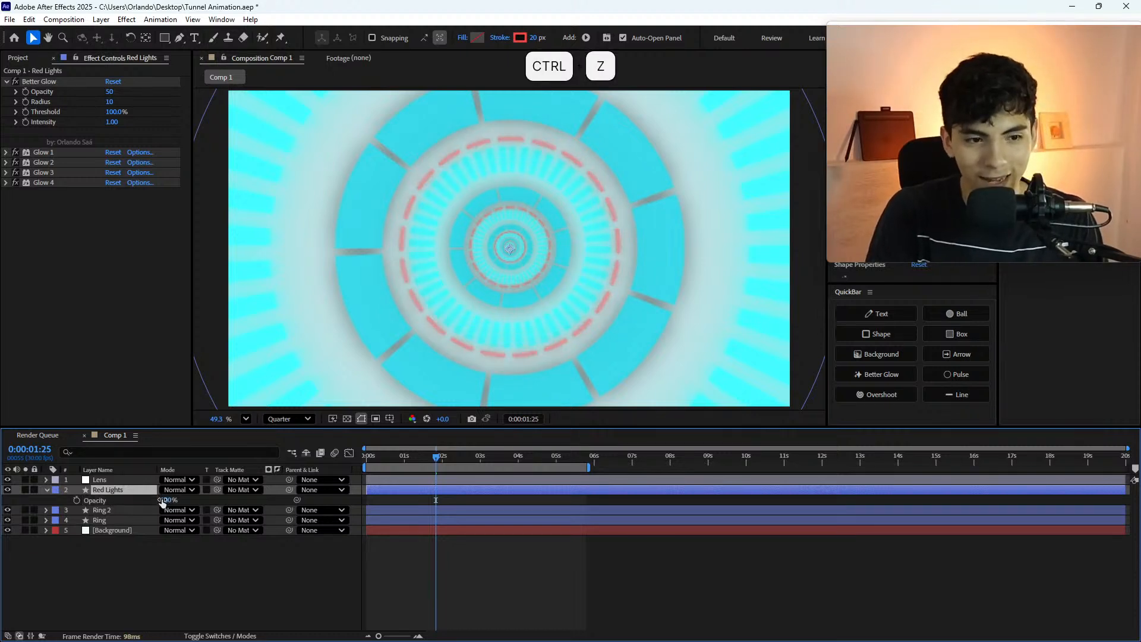
{"action": "key", "text": "ctrl+z"}
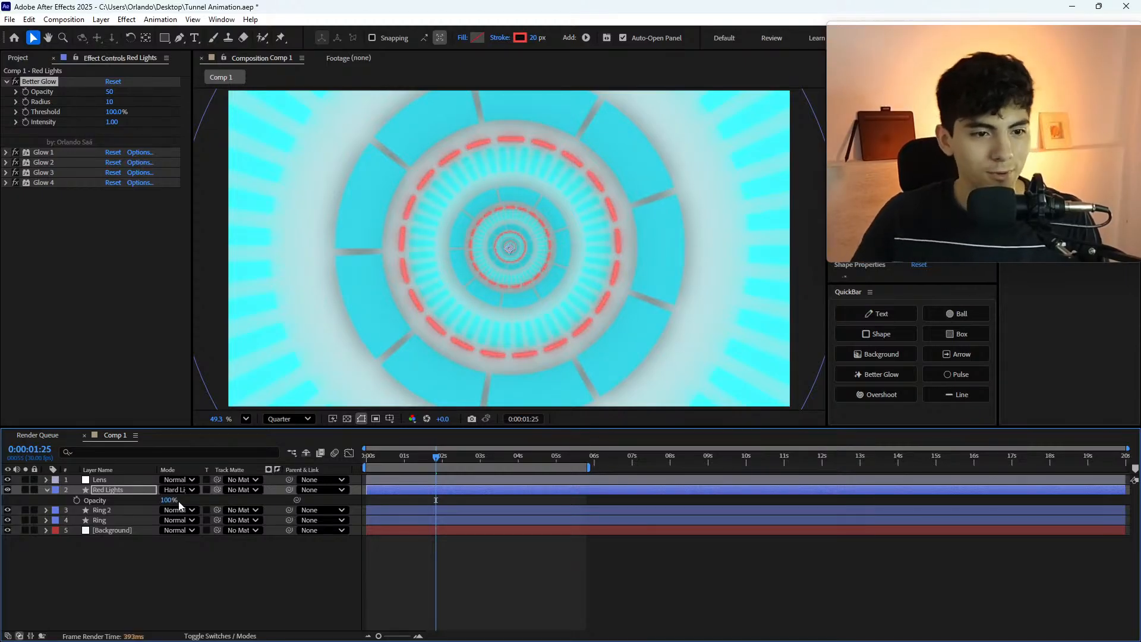
- Reveal the keyframed properties of the Red Lights layer and select all of its Offset keyframes
{"action": "left_click", "coordinate": [147, 489]}
{"action": "key", "text": "u"}
{"action": "key", "text": "u"}
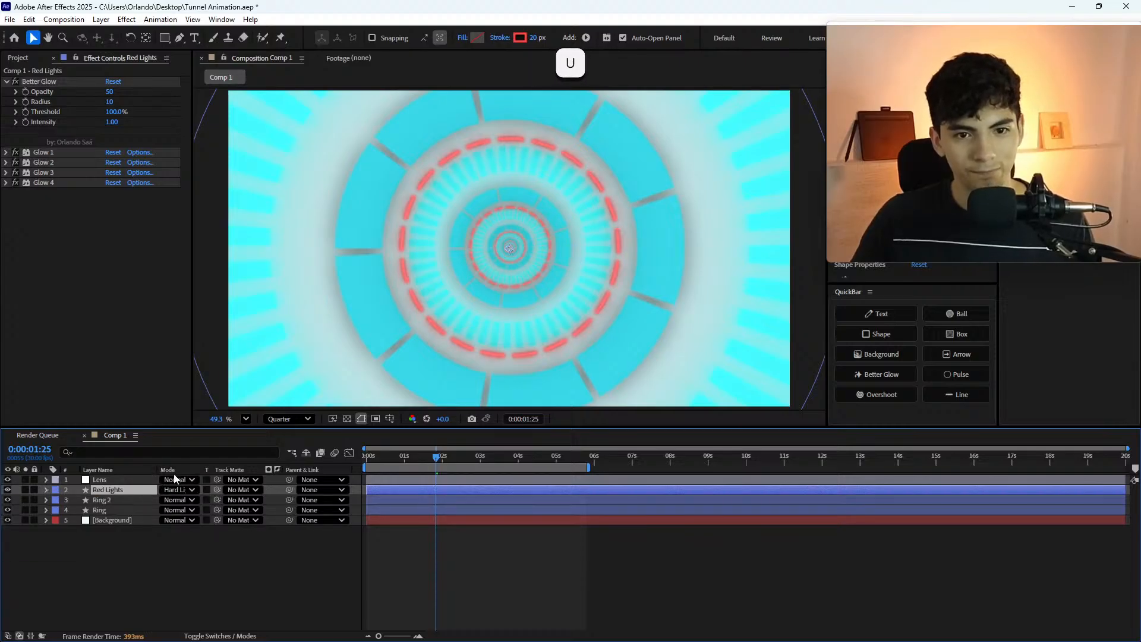
{"action": "key", "text": "u"}
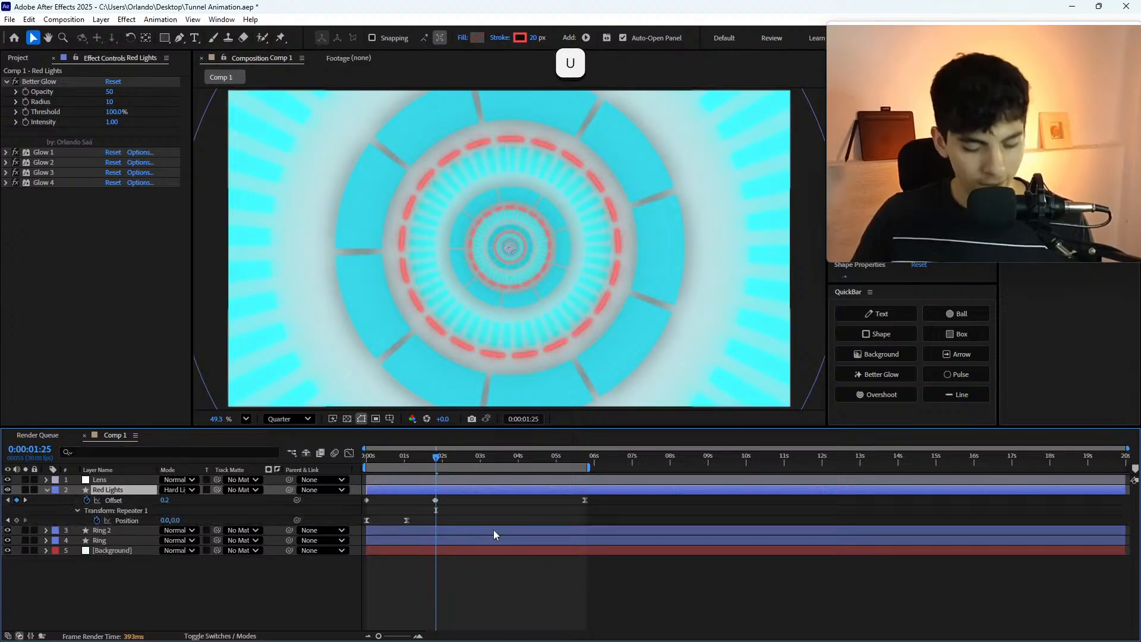
{"action": "left_click_drag", "start_coordinate": [593, 508], "coordinate": [324, 471]}
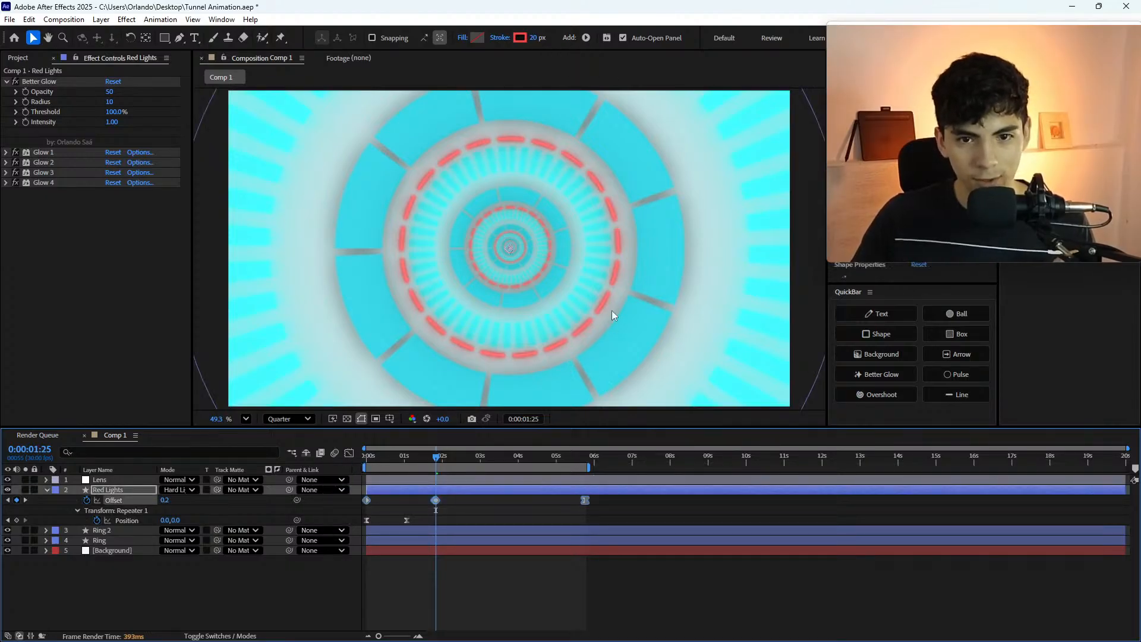
{"action": "scroll", "coordinate": [632, 280], "scroll_direction": "up", "scroll_amount": 6}
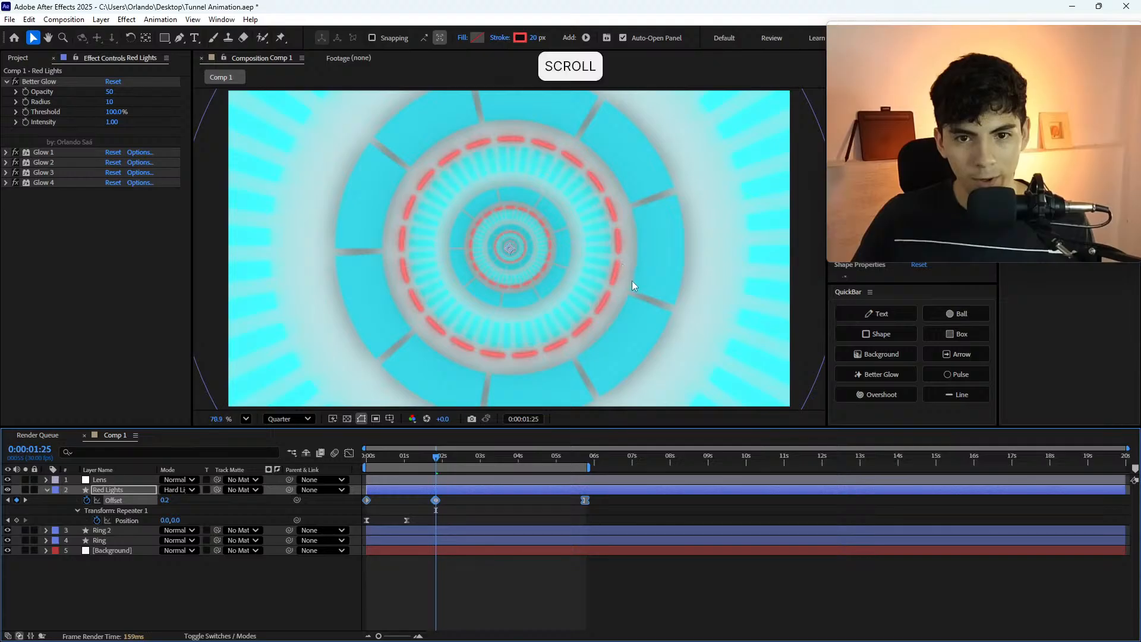
{"action": "left_click_drag", "start_coordinate": [638, 321], "coordinate": [602, 200]}
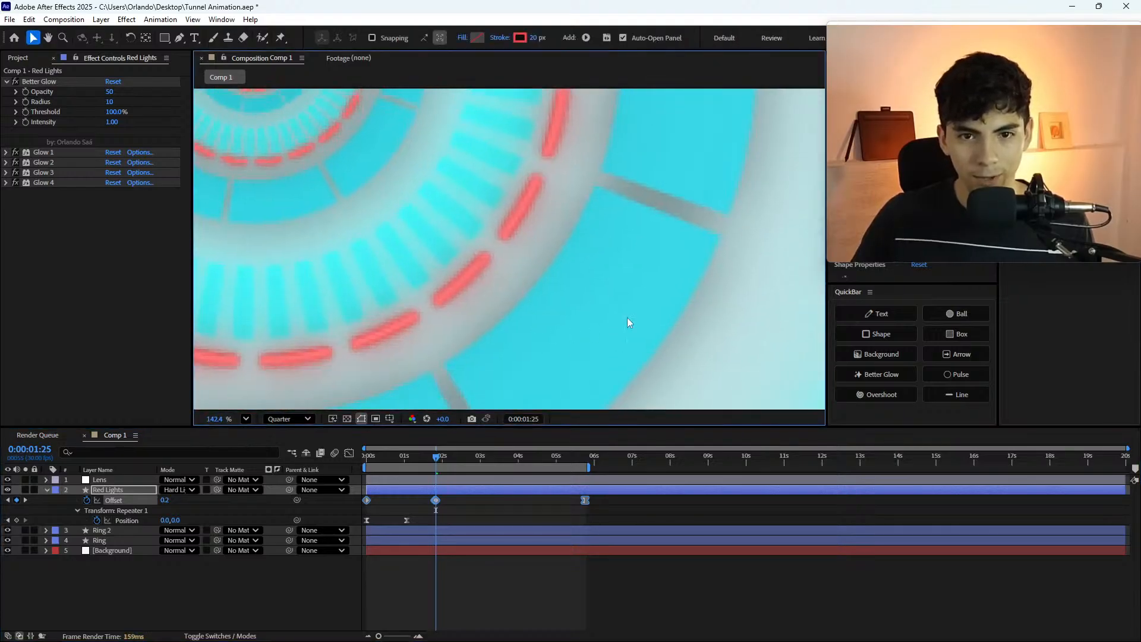
{"action": "key", "text": "backslash"}
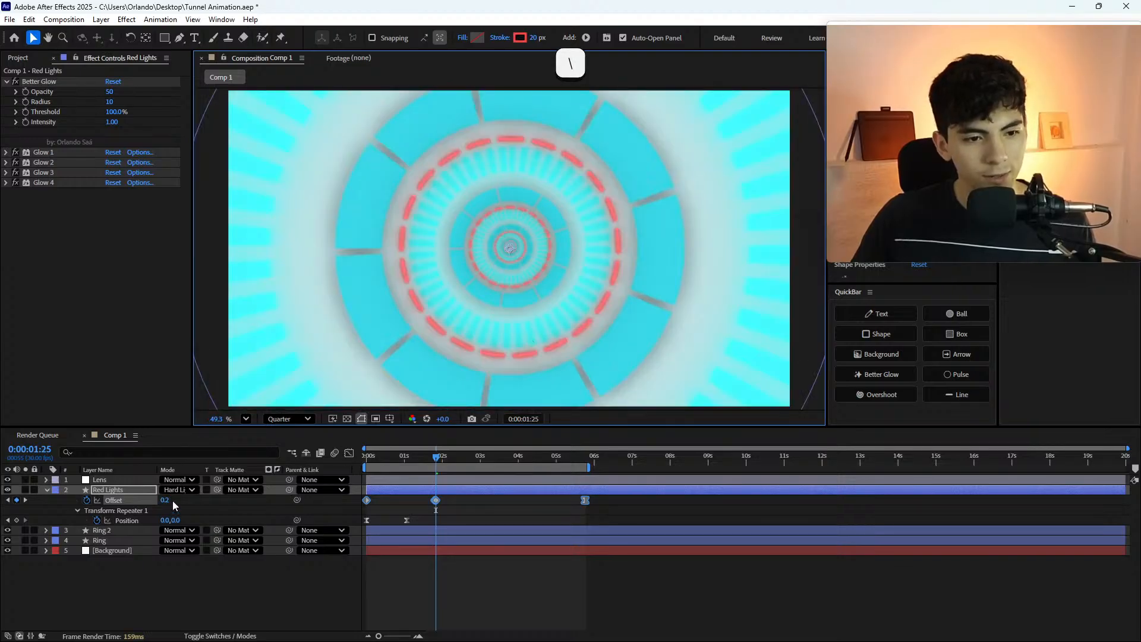
- Try shifting the selected Red Lights Offset keyframes to 1.5 and then to a negative offset, undoing each change
{"action": "left_click", "coordinate": [170, 500], "text": "ctrl"}
{"action": "left_click_drag", "start_coordinate": [170, 499], "coordinate": [173, 499]}
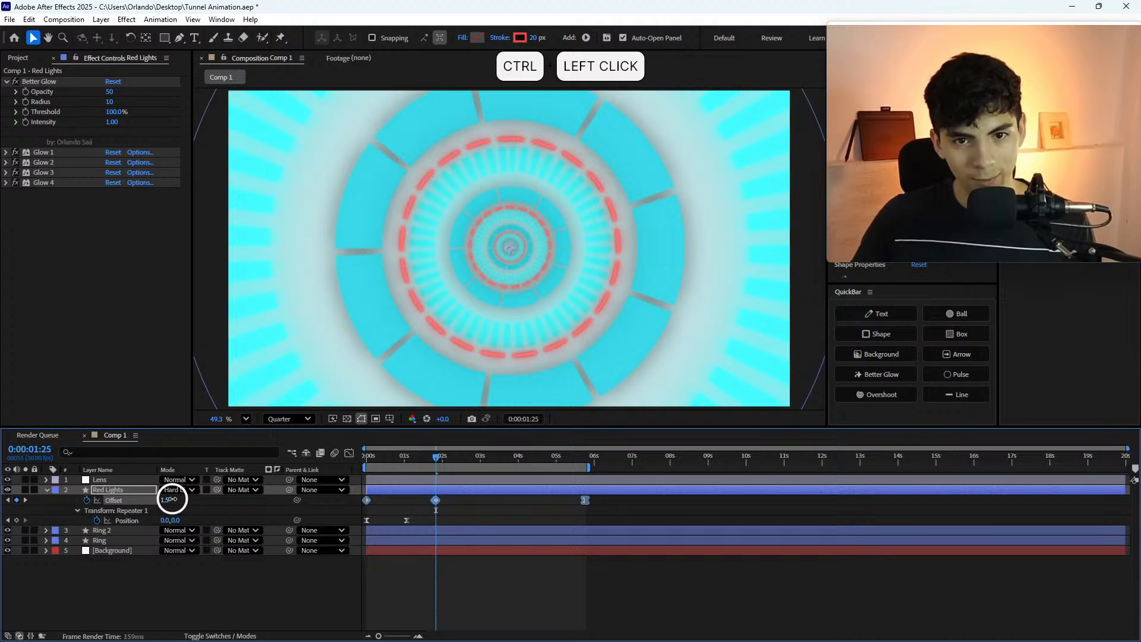
{"action": "left_click_drag", "start_coordinate": [171, 499], "coordinate": [172, 500]}
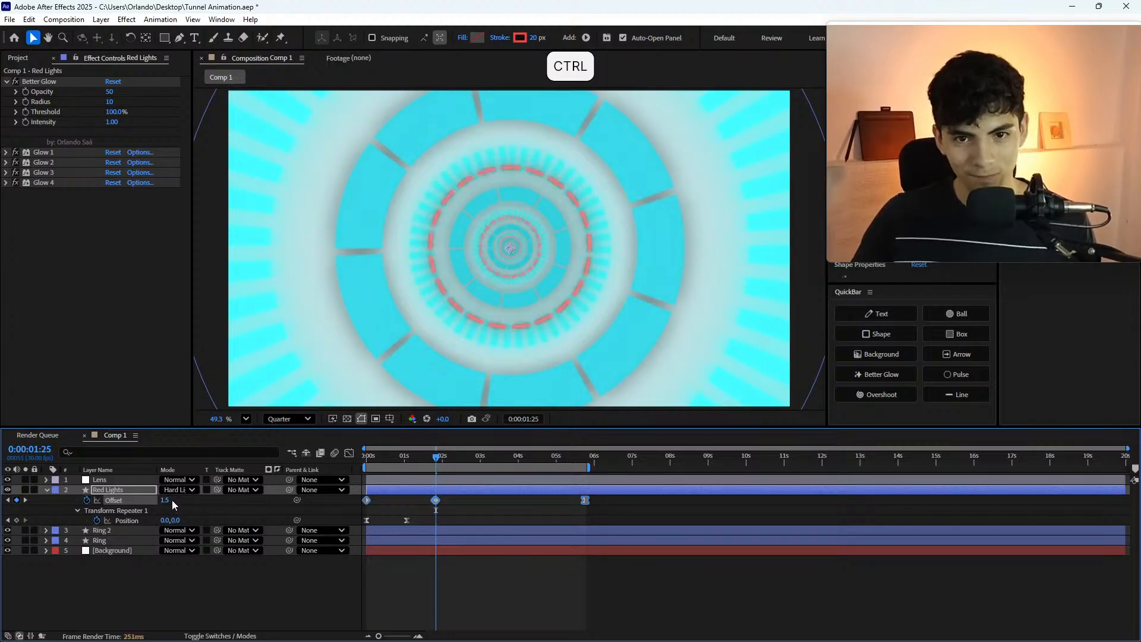
{"action": "key", "text": "ctrl+z"}
{"action": "left_click_drag", "start_coordinate": [166, 501], "coordinate": [169, 503]}
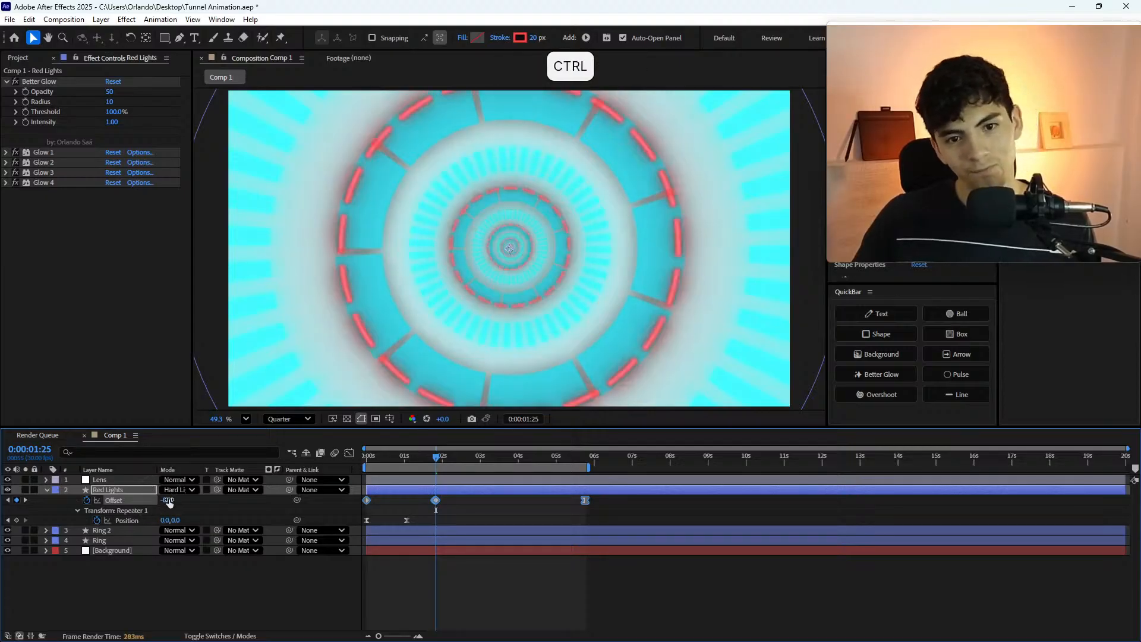
{"action": "key", "text": "ctrl+z"}
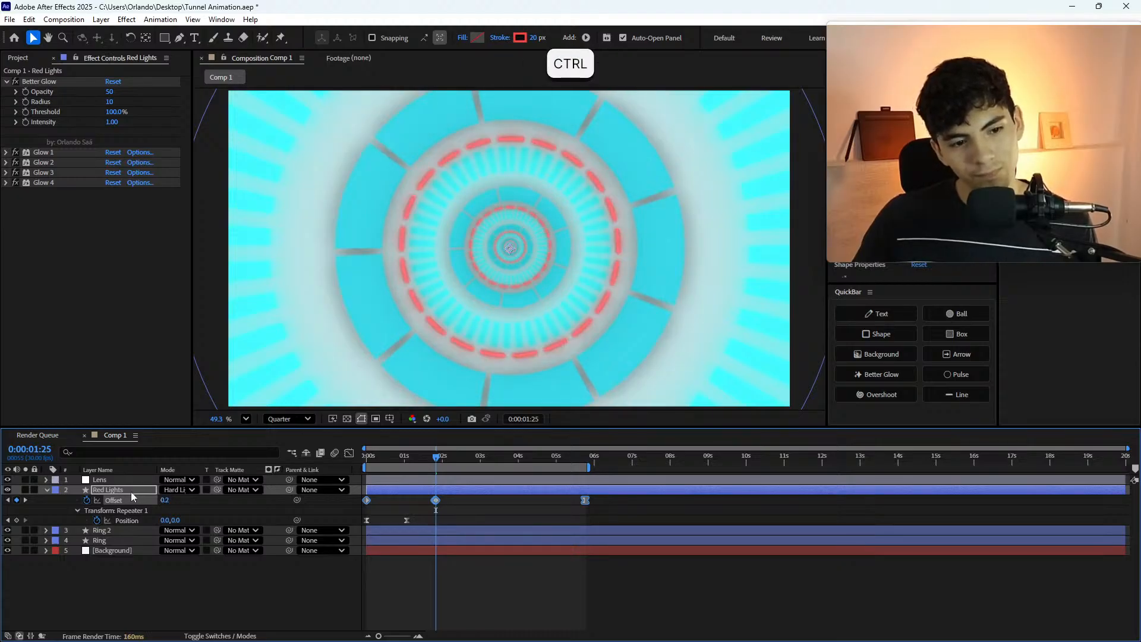
- Try moving the Red Lights layer below Ring with Normal blending mode, and undo both changes
{"action": "left_click", "coordinate": [140, 527]}
{"action": "left_click_drag", "start_coordinate": [141, 543], "coordinate": [142, 543]}
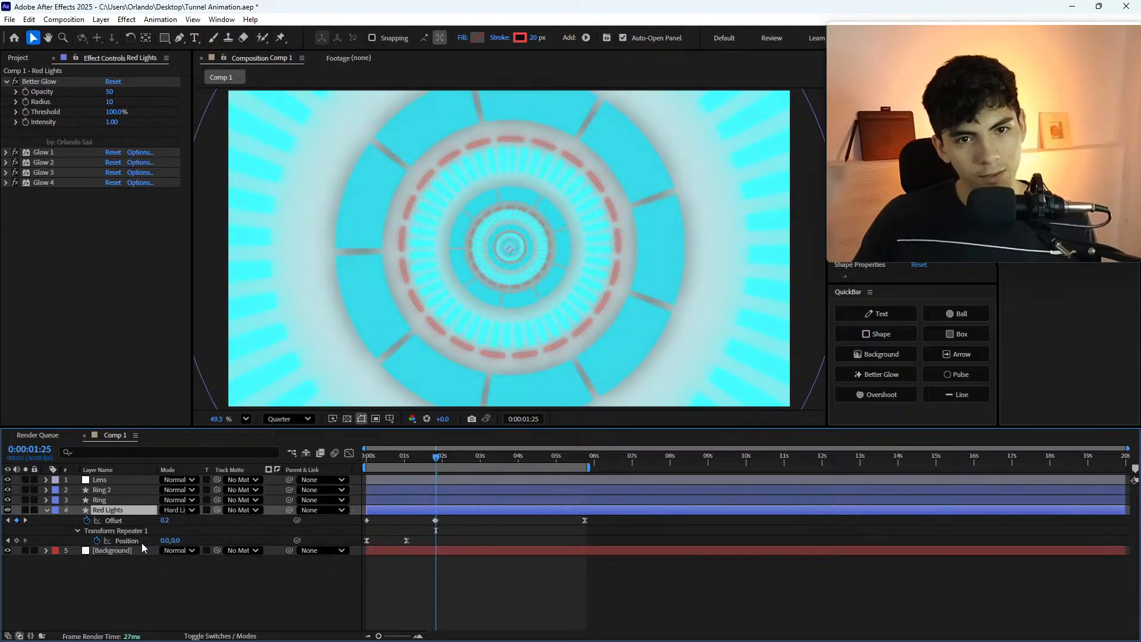
{"action": "left_click", "coordinate": [188, 509]}
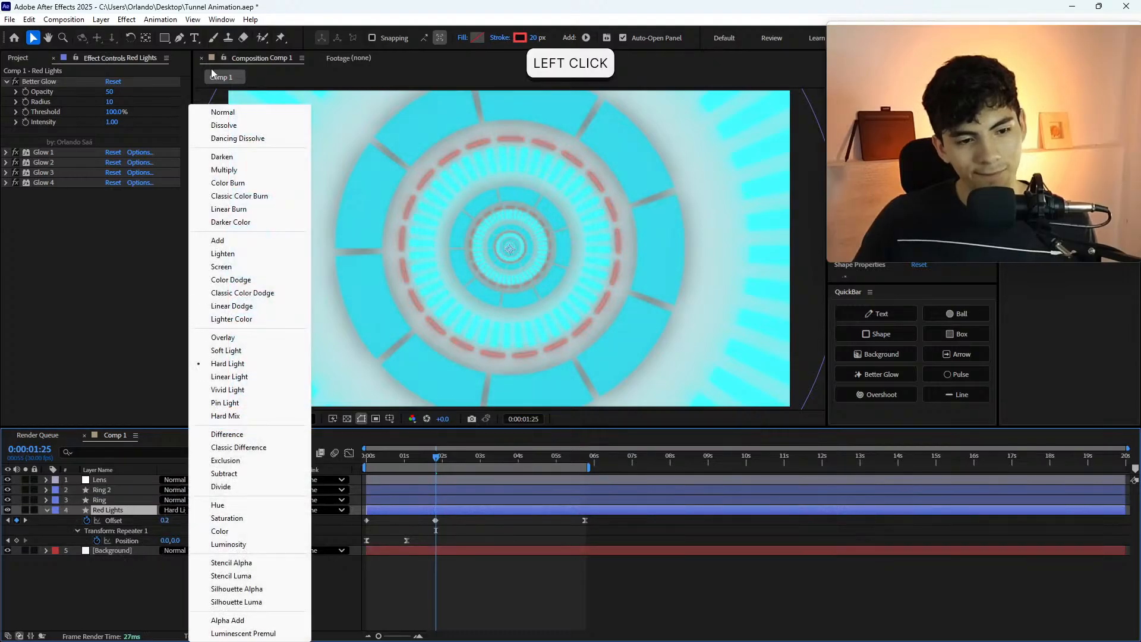
{"action": "left_click", "coordinate": [226, 112]}
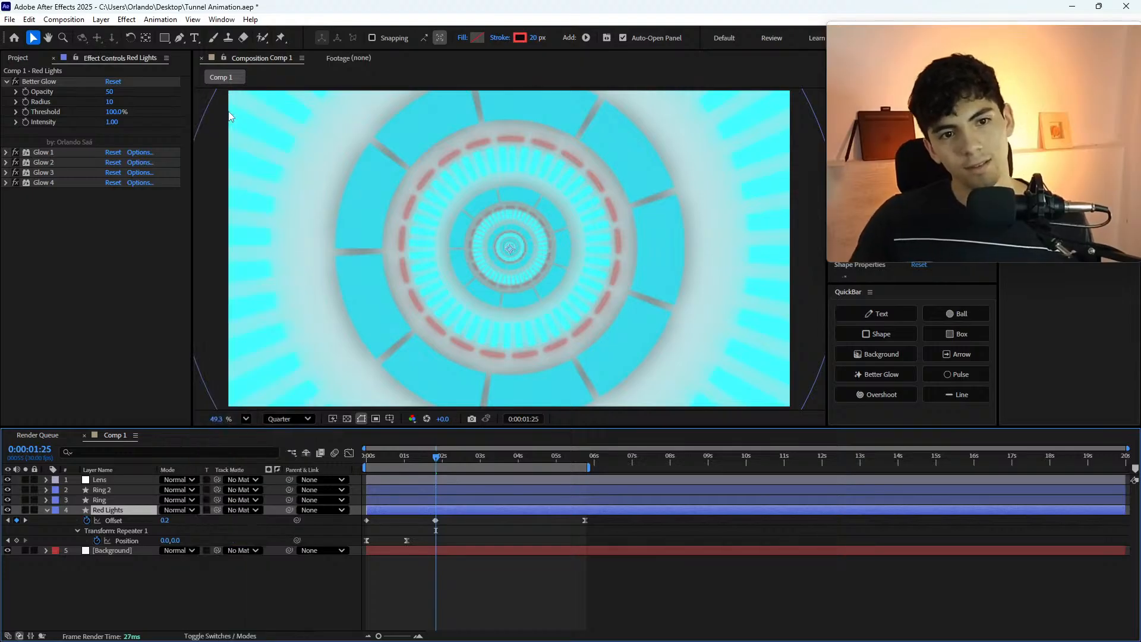
{"action": "key", "text": "ctrl+z"}
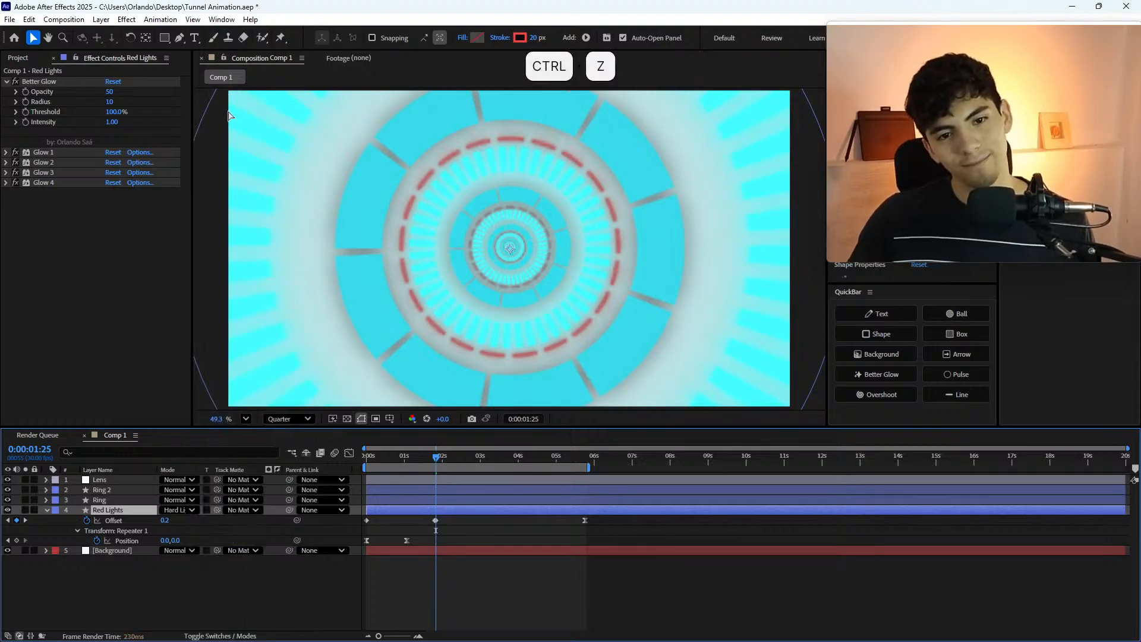
{"action": "key", "text": "ctrl+z"}
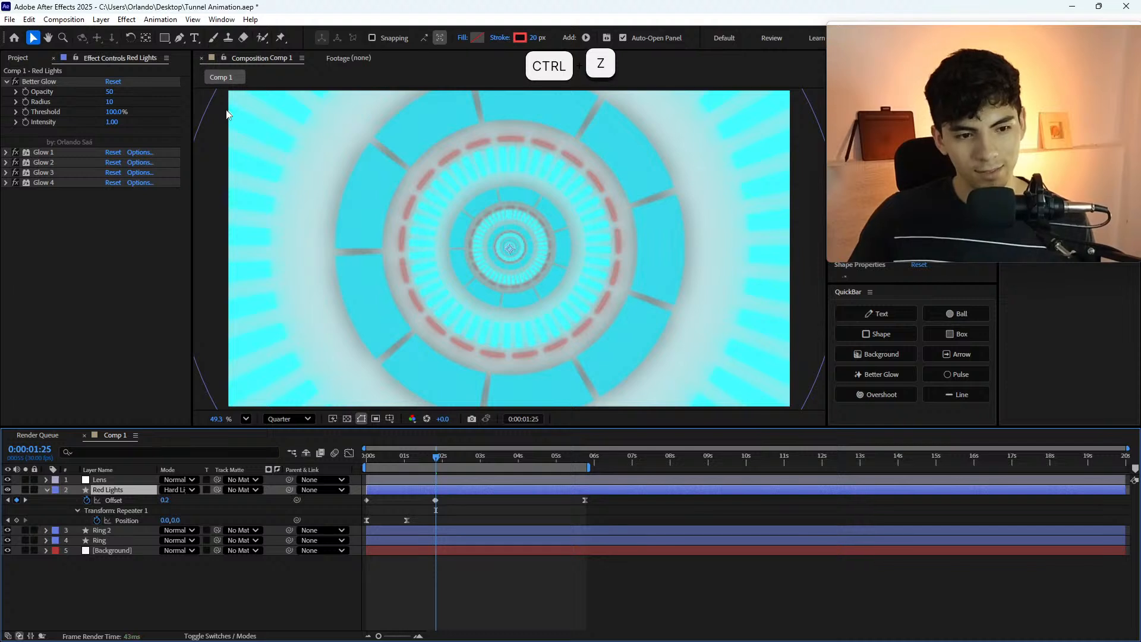
- Try placing the Red Lights layer between Ring 2 and Ring, and undo the move
{"action": "left_click_drag", "start_coordinate": [105, 493], "coordinate": [125, 537]}
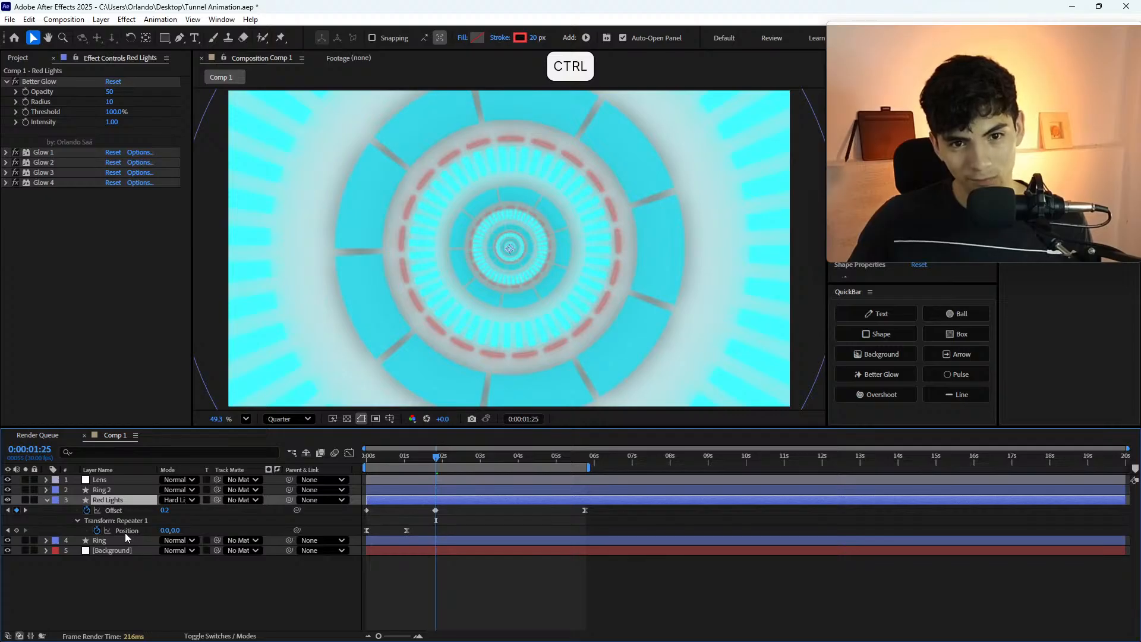
{"action": "key", "text": "ctrl+z"}
{"action": "key", "text": "ctrl"}
- Select all Red Lights Offset keyframes, try an Offset of -0.2, and undo the change
{"action": "left_click_drag", "start_coordinate": [636, 508], "coordinate": [349, 483]}
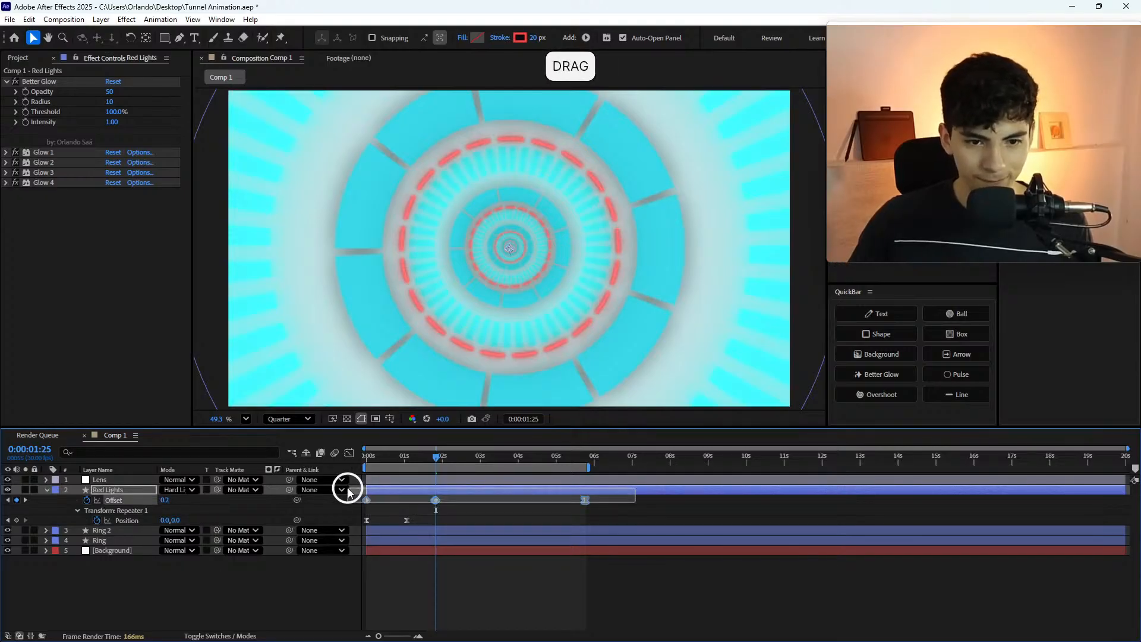
{"action": "left_click", "coordinate": [165, 499]}
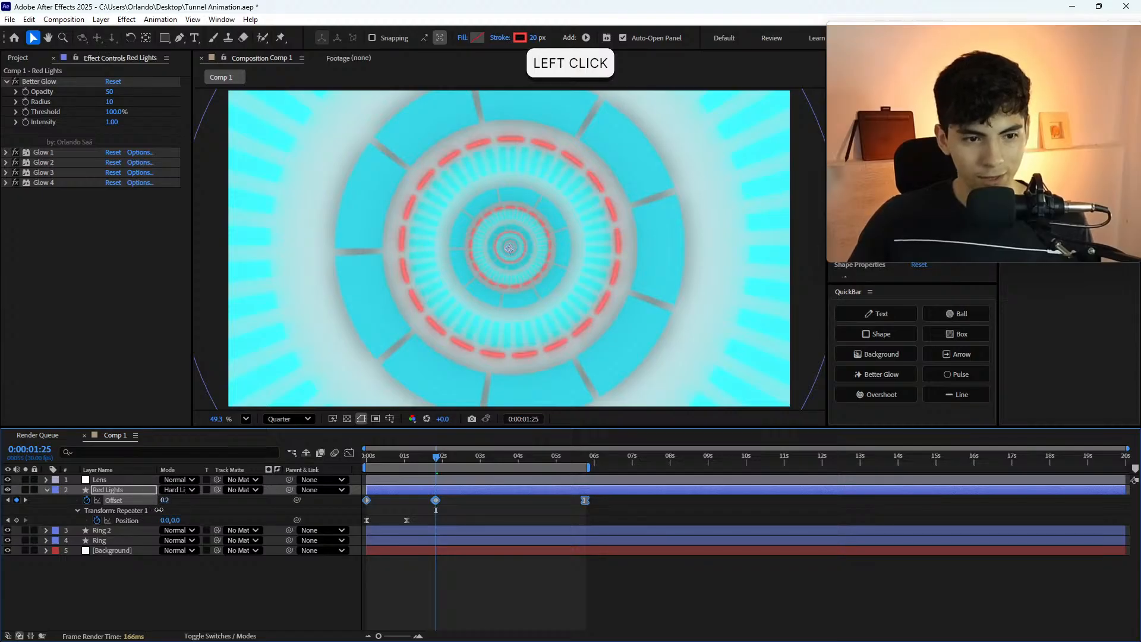
{"action": "key", "text": "Escape"}
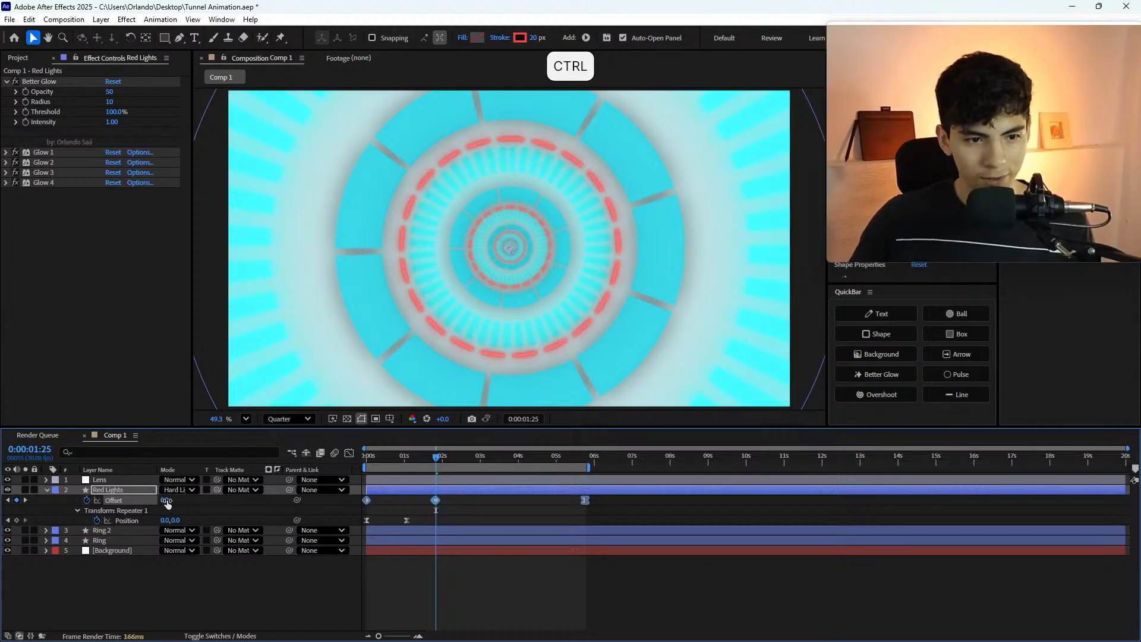
{"action": "left_click", "coordinate": [161, 499], "text": "ctrl"}
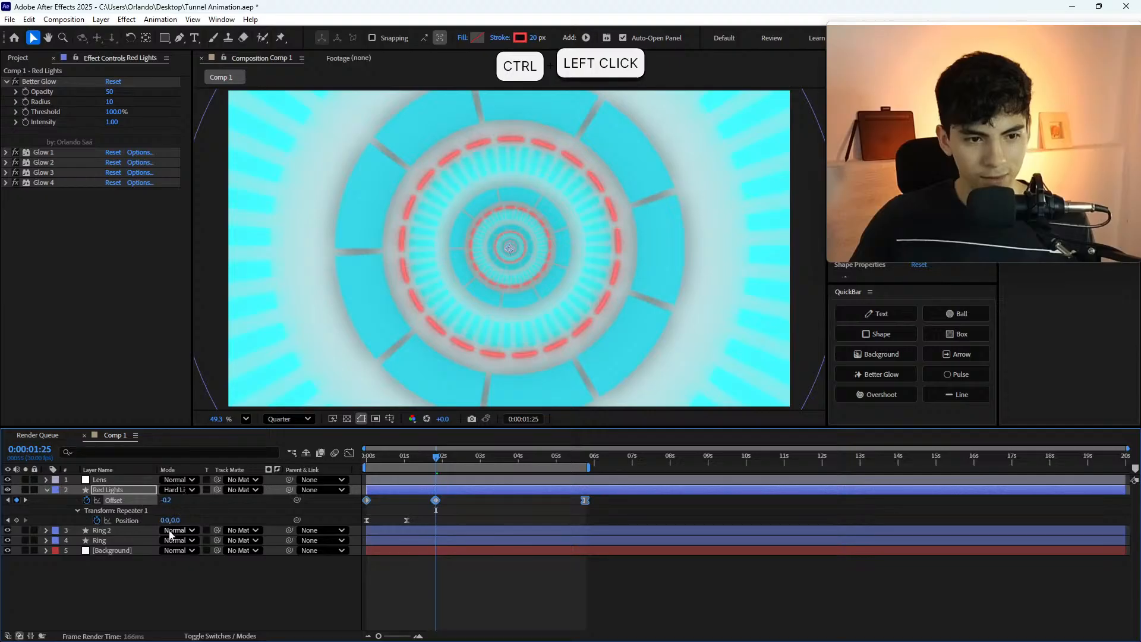
{"action": "key", "text": "ctrl+z"}
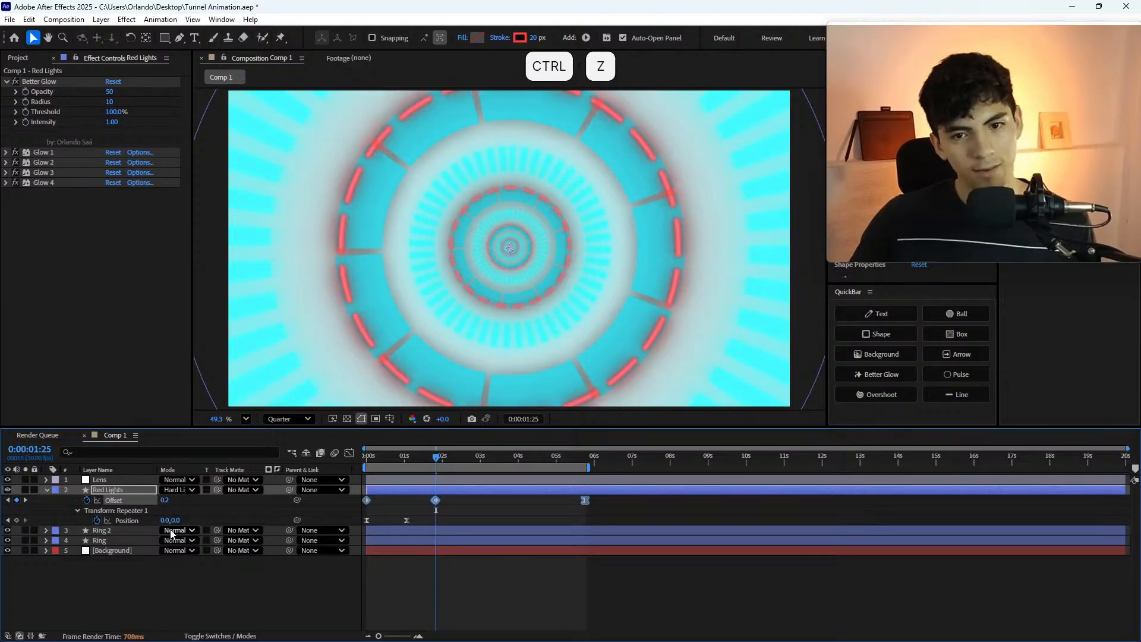
- Try further fine Offset adjustments on the selected Red Lights keyframes, undoing each one
{"action": "left_click_drag", "start_coordinate": [164, 500], "coordinate": [164, 498]}
{"action": "key", "text": "ctrl+z"}
{"action": "scroll", "coordinate": [183, 507], "scroll_direction": "up", "scroll_amount": 3, "text": "alt"}
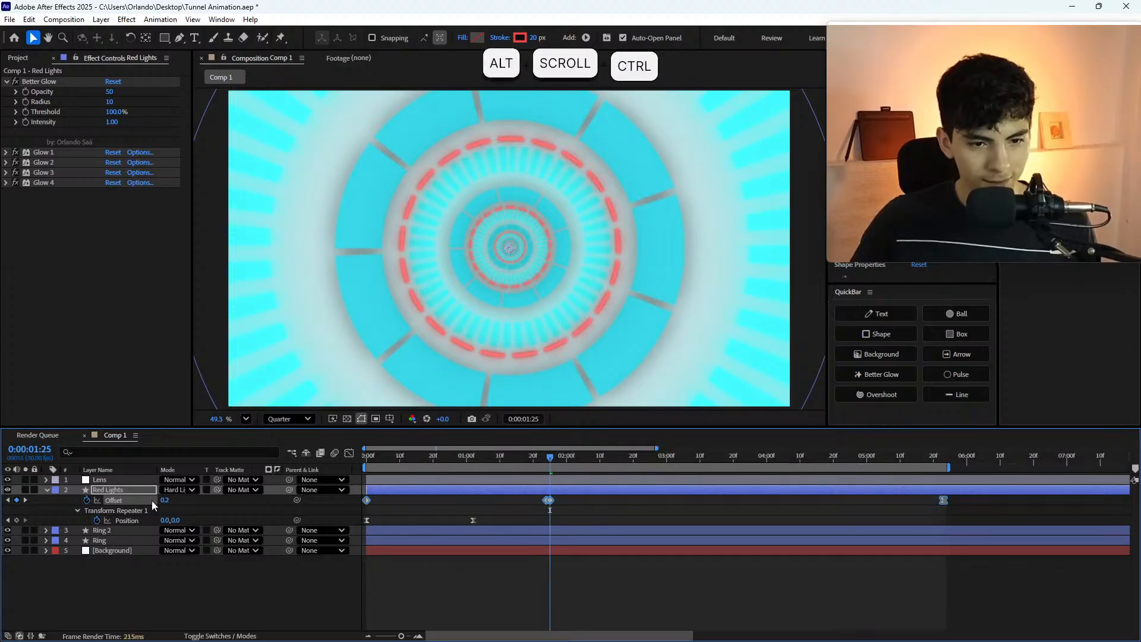
{"action": "left_click", "coordinate": [162, 494], "text": "ctrl"}
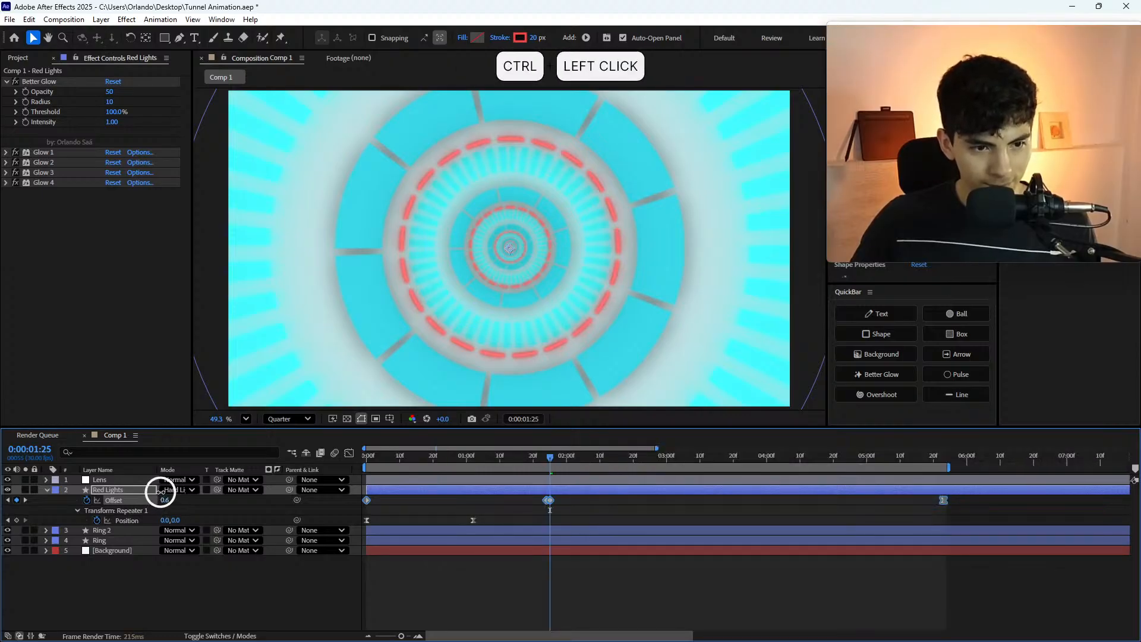
{"action": "left_click_drag", "start_coordinate": [158, 492], "coordinate": [157, 491]}
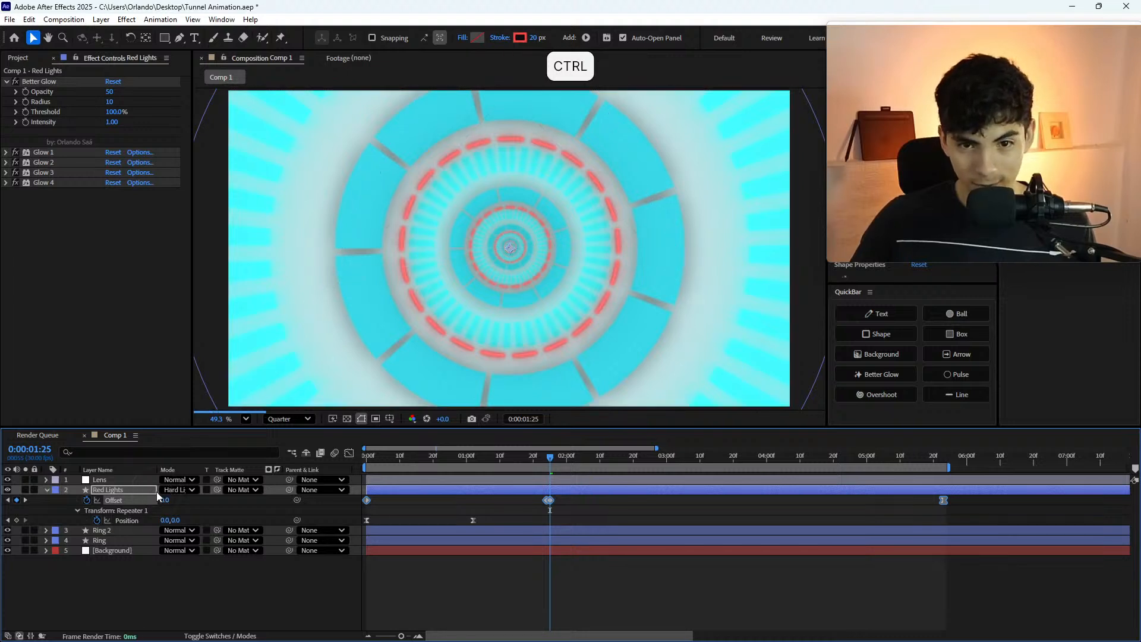
{"action": "key", "text": "ctrl+z"}
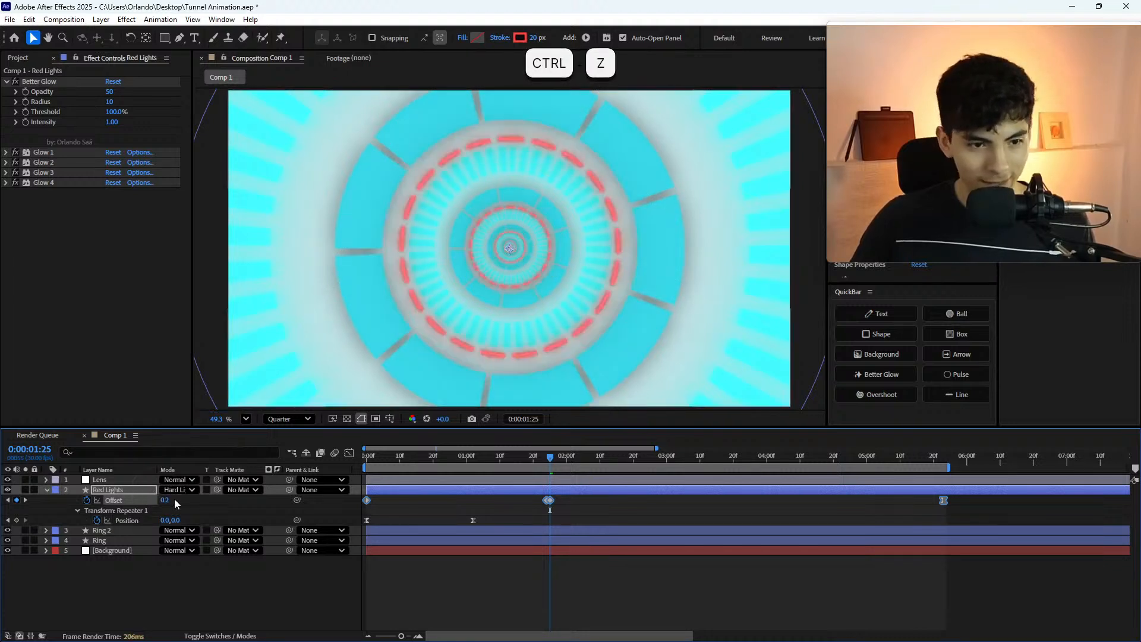
- Try an Offset of 0.1 on the selected Red Lights keyframes, undo it, and deselect the keyframes
{"action": "left_click_drag", "start_coordinate": [166, 504], "coordinate": [148, 483]}
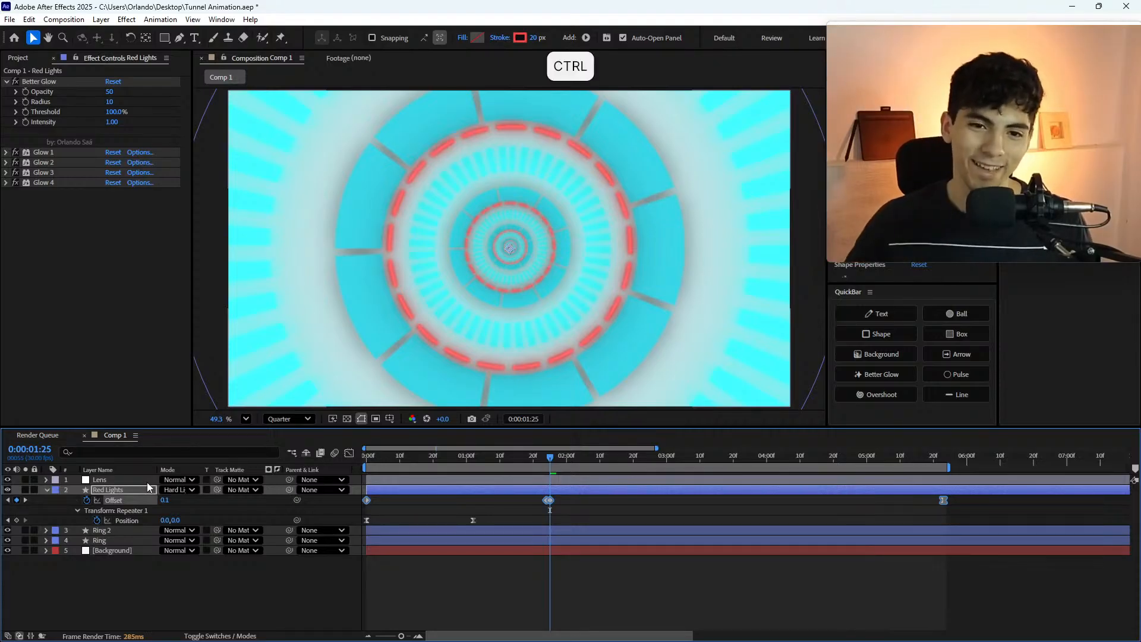
{"action": "key", "text": "ctrl+z"}
{"action": "key", "text": "ctrl+z"}
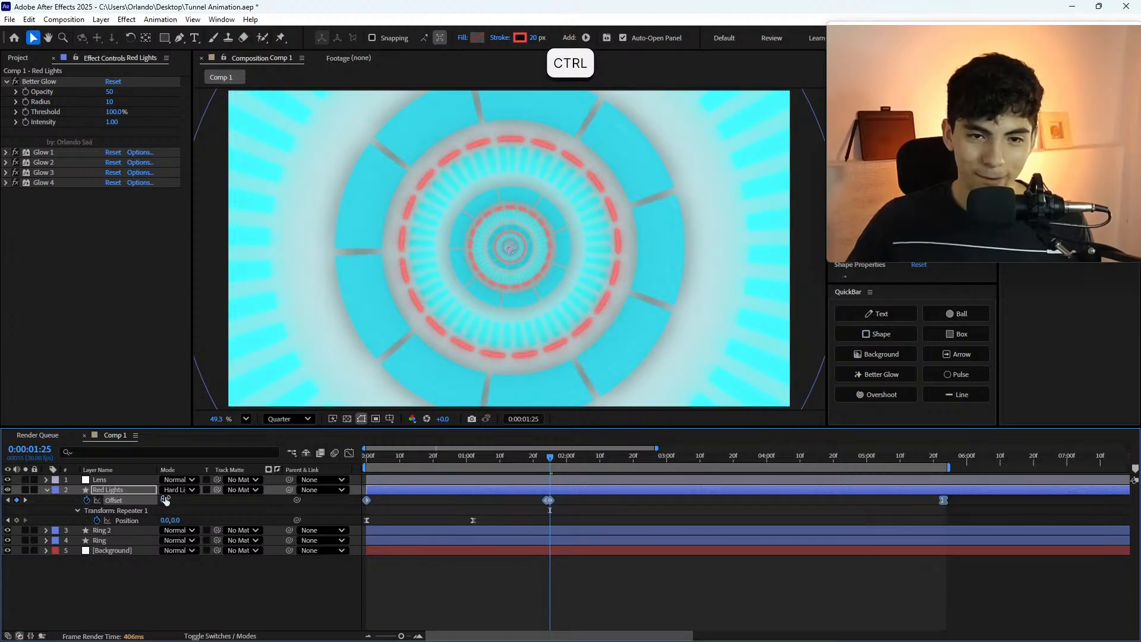
{"action": "left_click", "coordinate": [580, 600]}
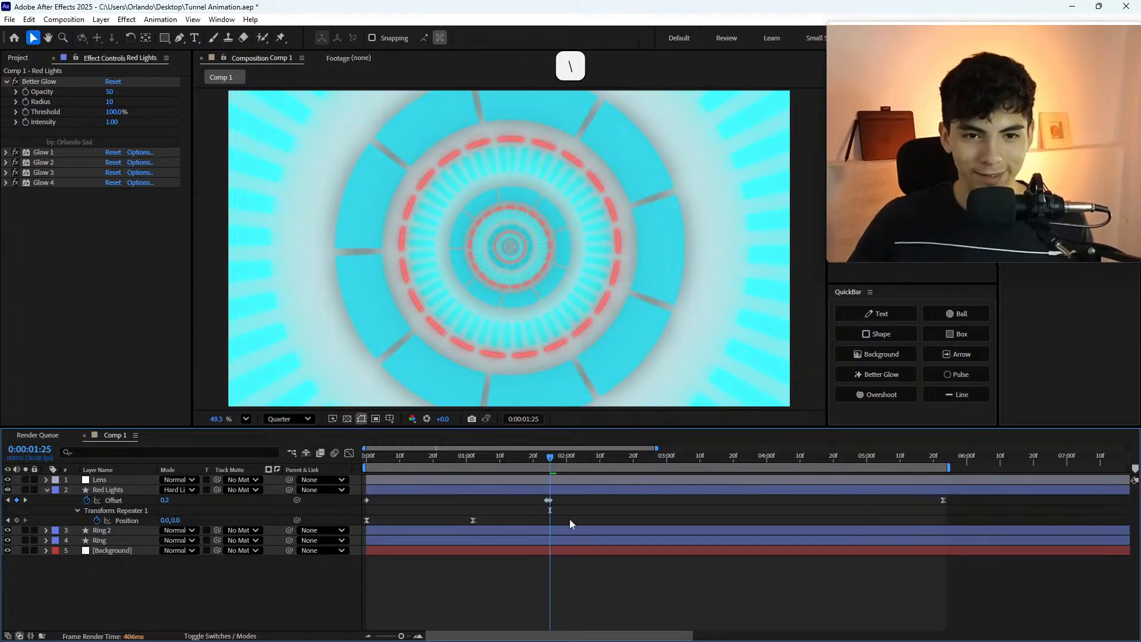
{"action": "scroll", "coordinate": [602, 522], "scroll_direction": "down", "scroll_amount": 5, "text": "alt"}
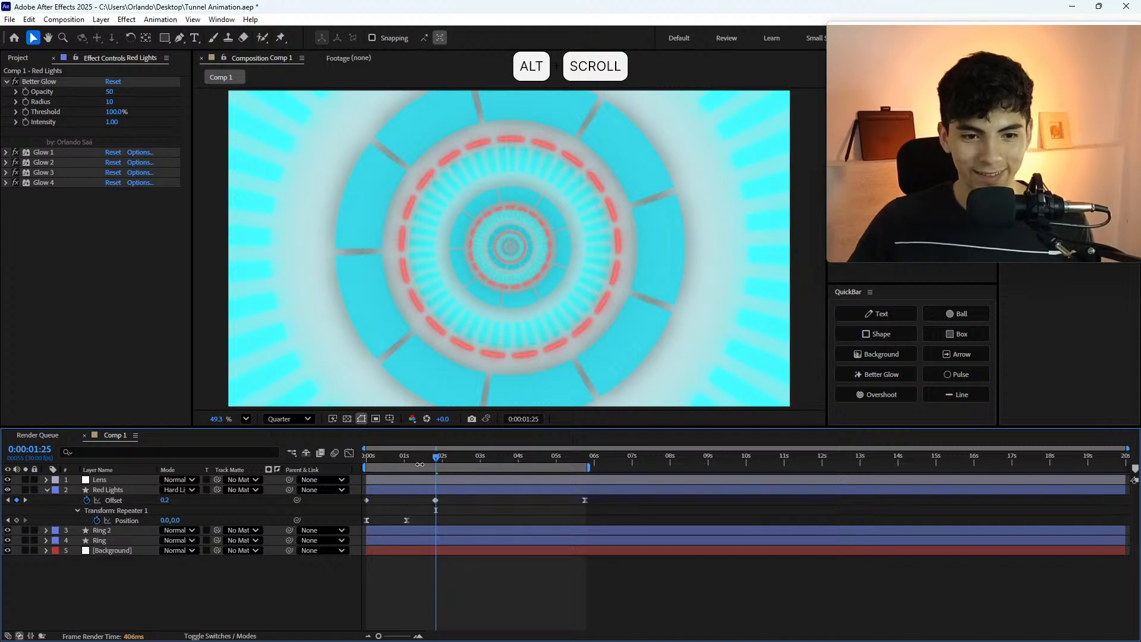
- Save the project and preview the tunnel animation from the first frame
{"action": "left_click", "coordinate": [364, 458]}
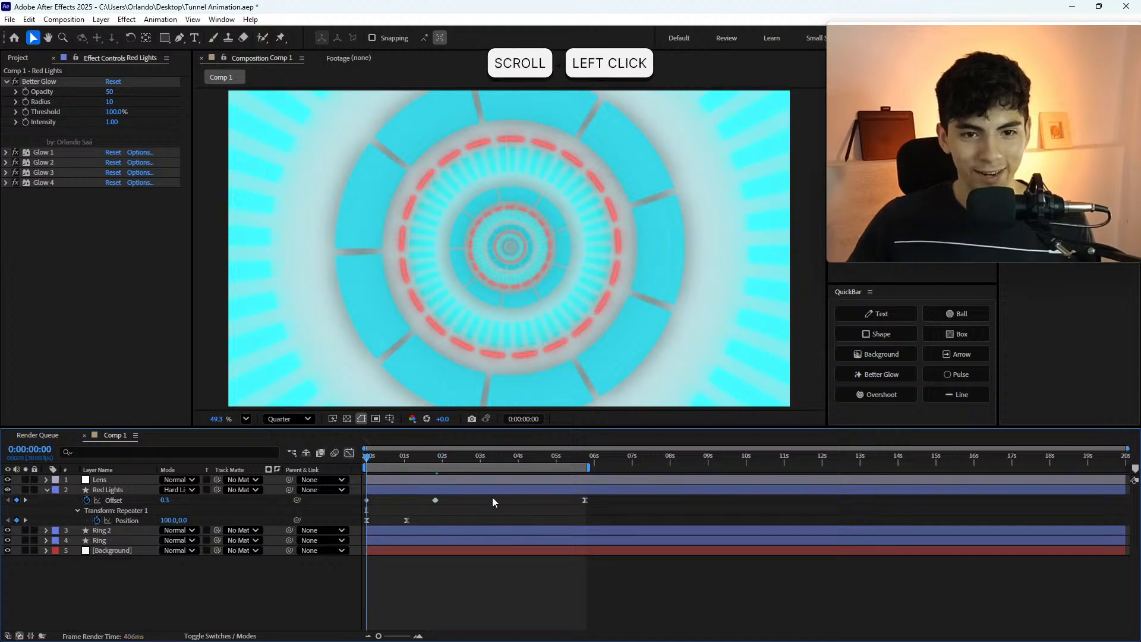
{"action": "key", "text": "ctrl+s"}
{"action": "key", "text": "space"}
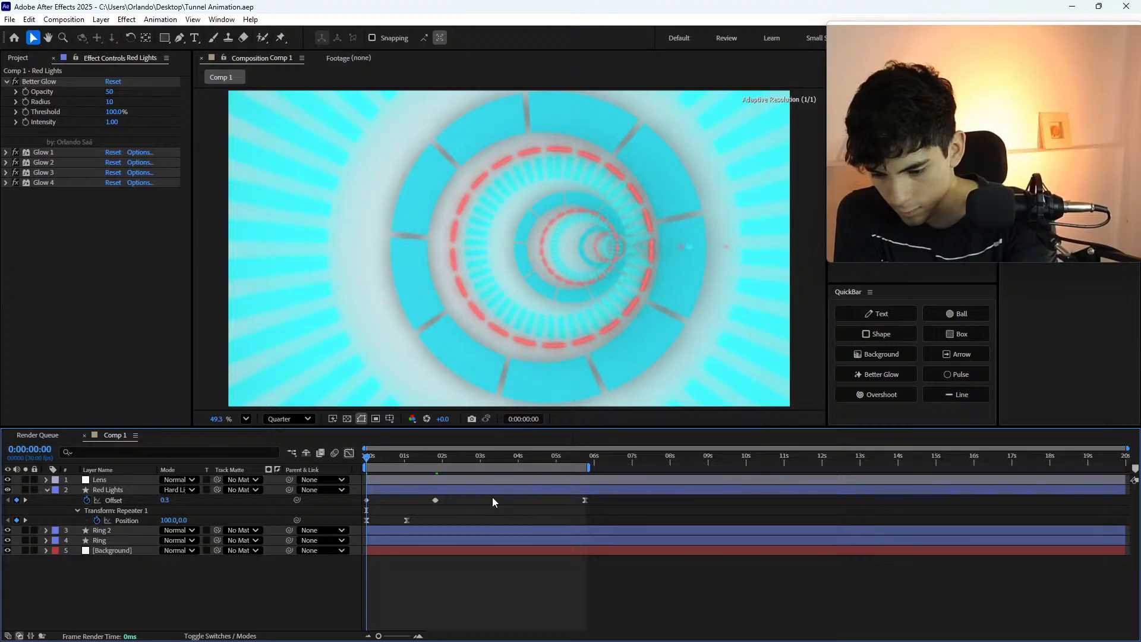
{"action": "key", "text": "space"}
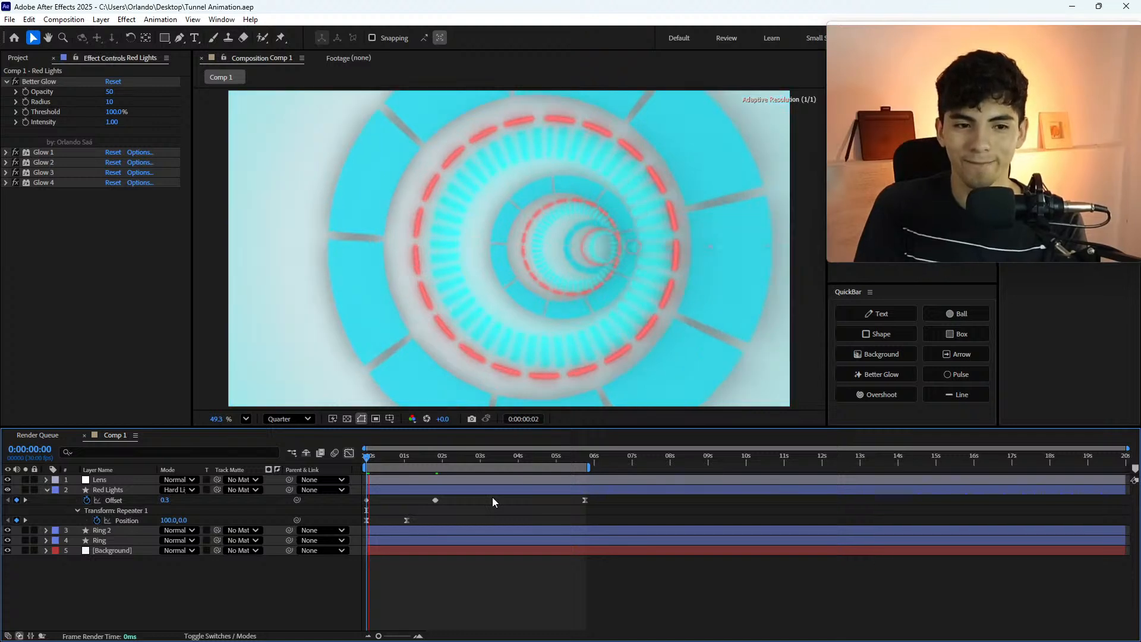
{"action": "left_click", "coordinate": [367, 458]}
{"action": "key", "text": "space"}
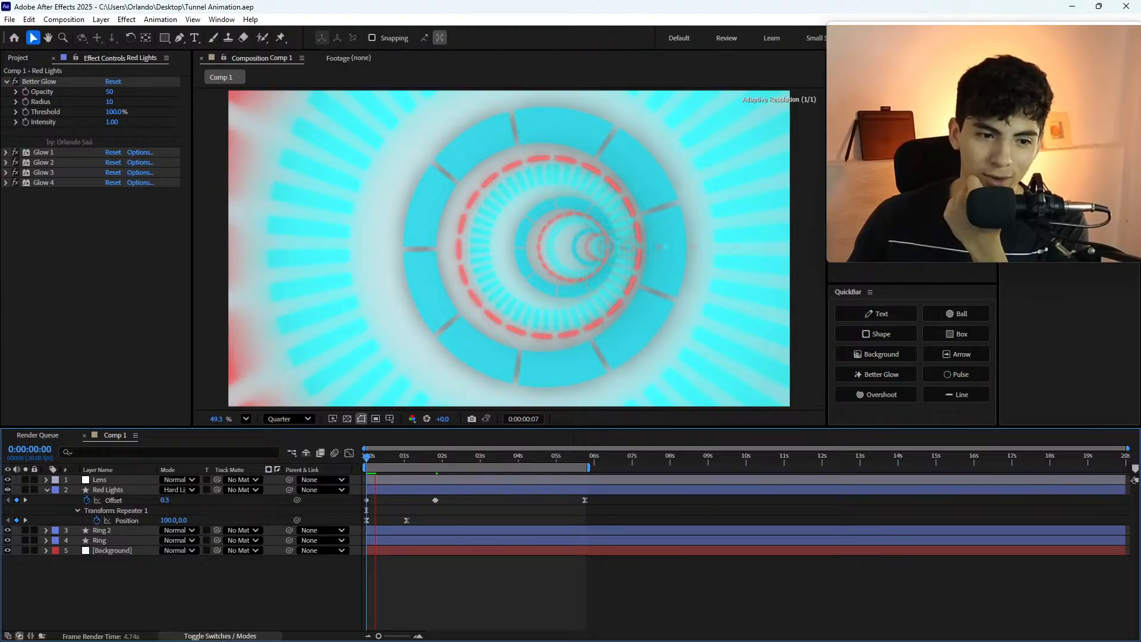
- Show the layer switches instead of the blending mode columns and return to the first frame
{"action": "left_click", "coordinate": [223, 637]}
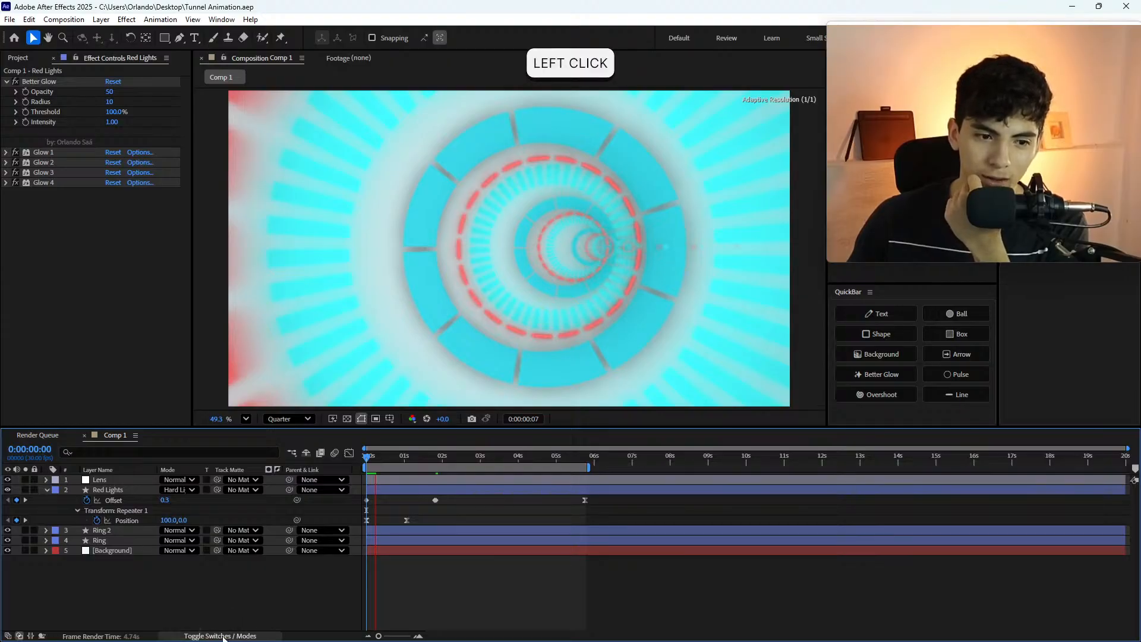
{"action": "key", "text": "F4"}
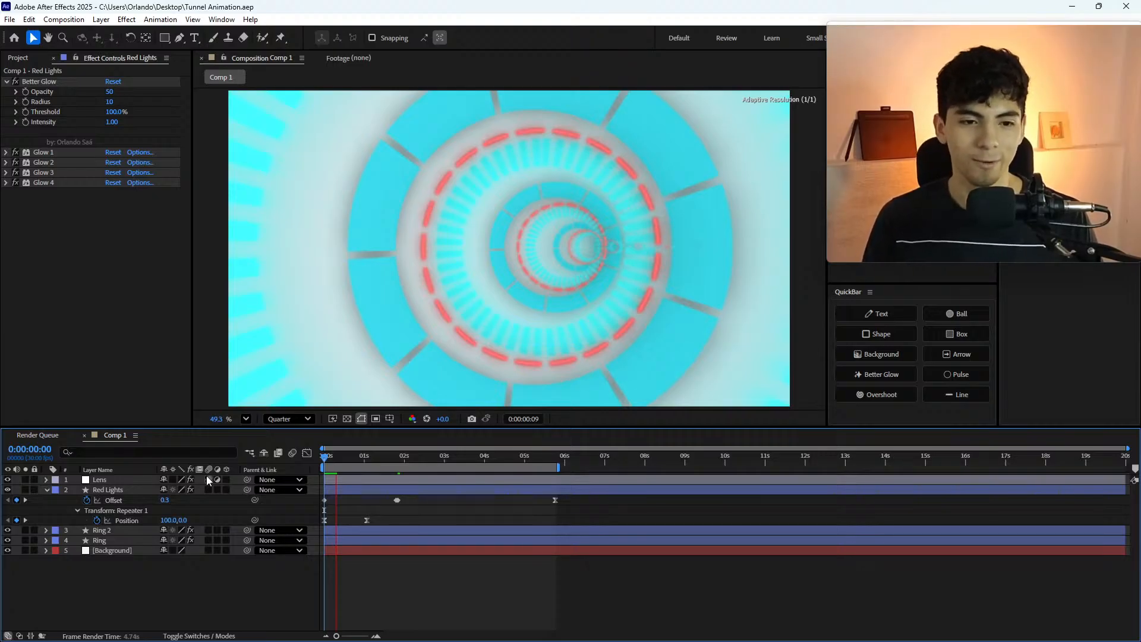
{"action": "left_click", "coordinate": [324, 458]}
{"action": "left_click", "coordinate": [326, 468]}
{"action": "left_click", "coordinate": [325, 465]}
{"action": "left_click_drag", "start_coordinate": [325, 466], "coordinate": [308, 457]}
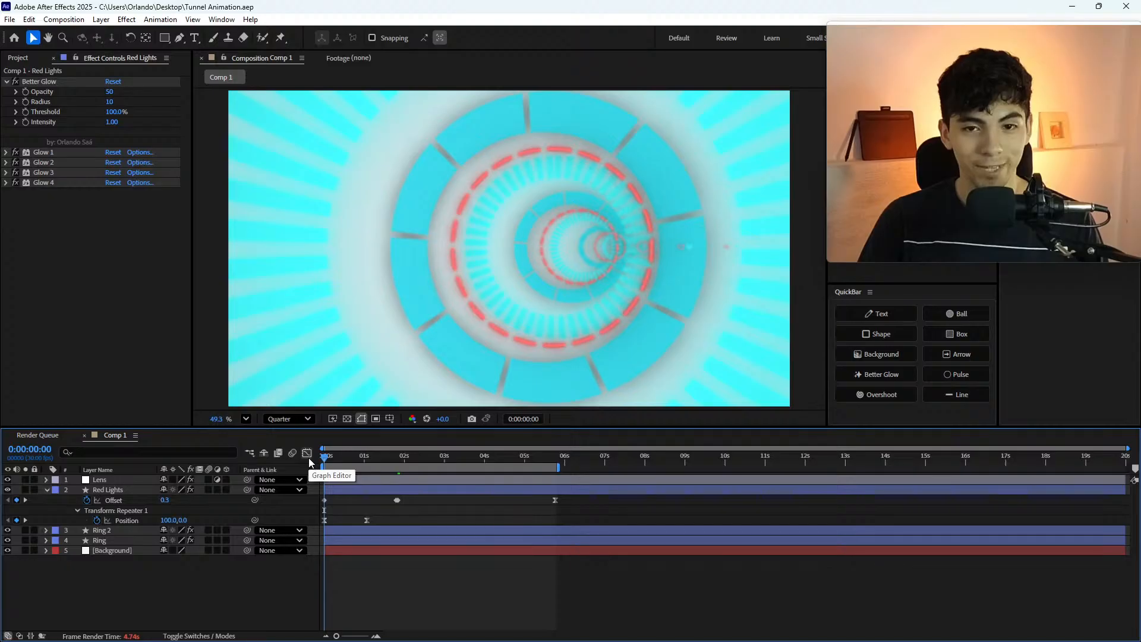
- Replay the lens-distorted tunnel animation several times from 0:00:00:00 to check its playback
{"action": "key", "text": "space"}
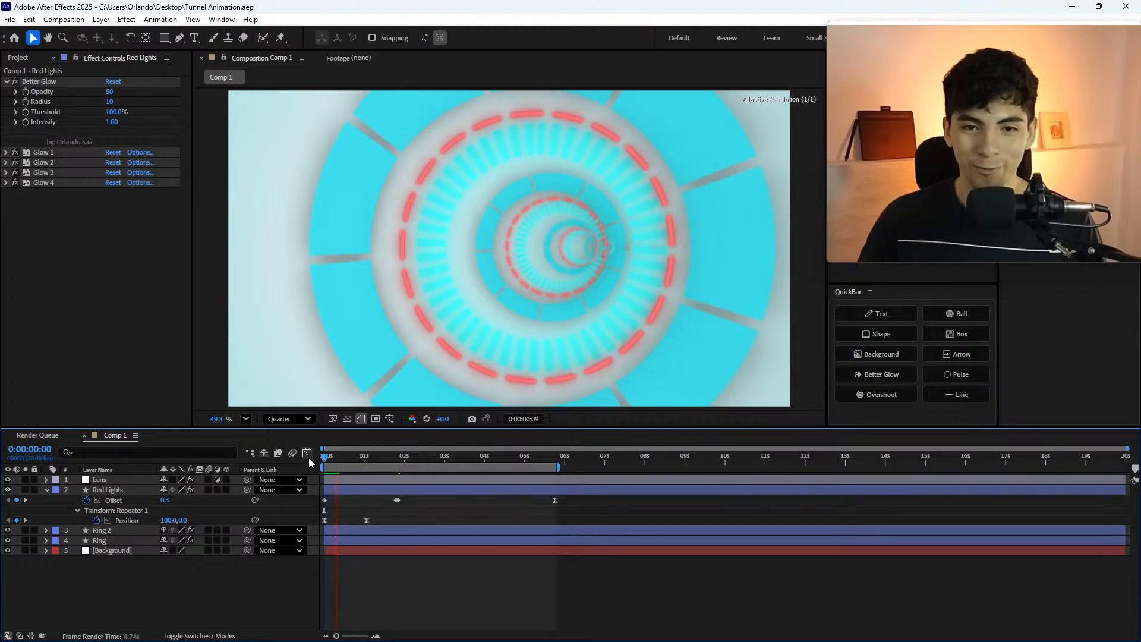
{"action": "left_click", "coordinate": [326, 465]}
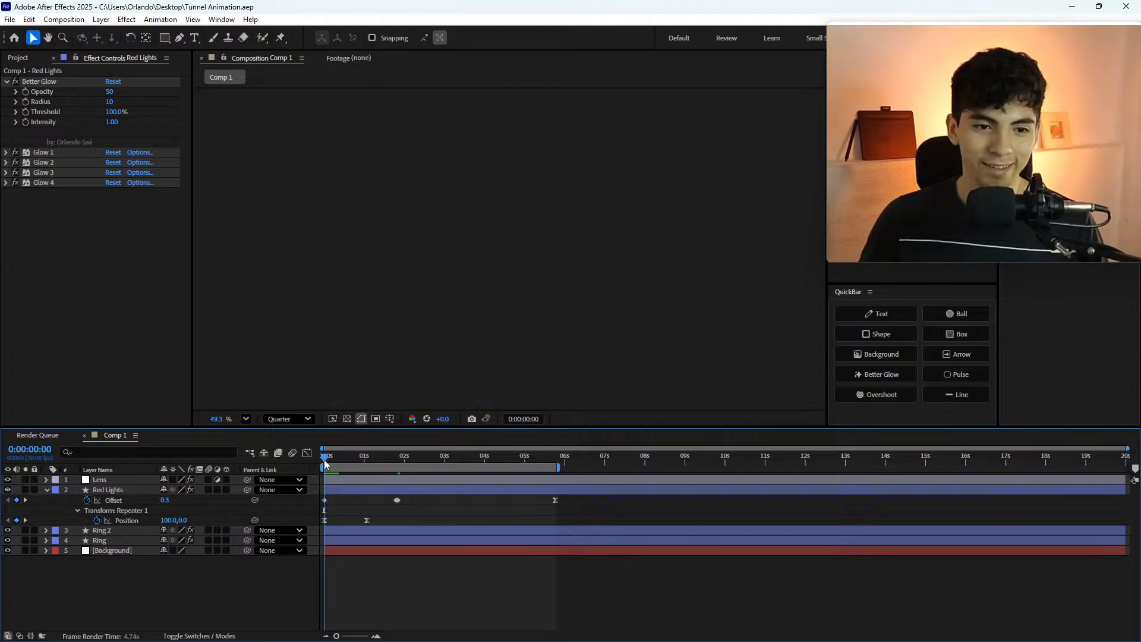
{"action": "key", "text": "space"}
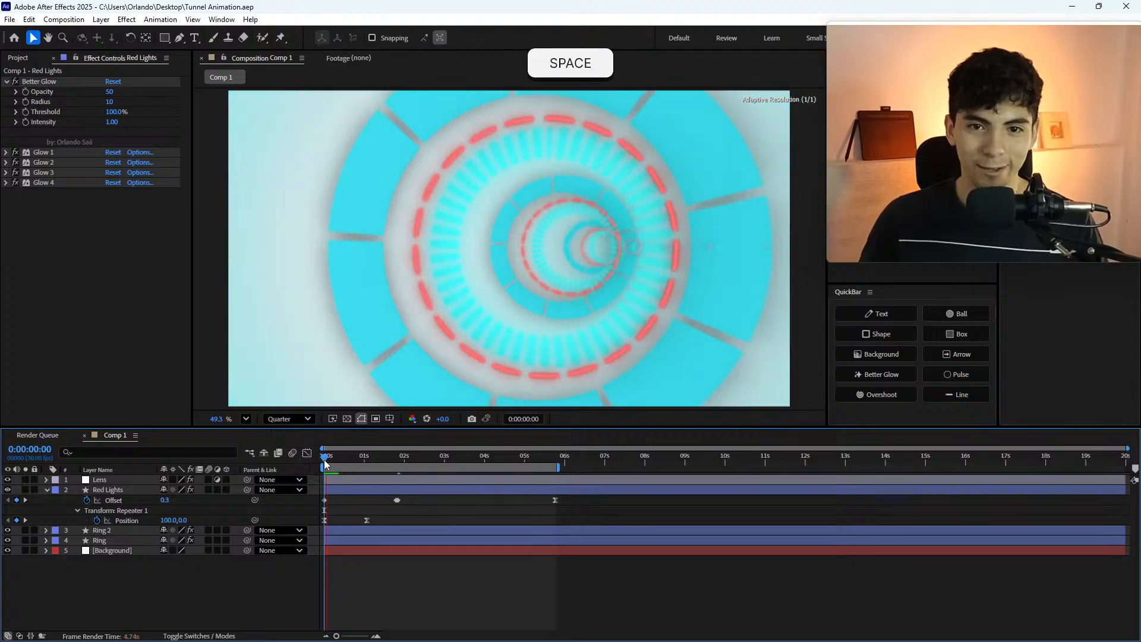
{"action": "left_click", "coordinate": [326, 464]}
{"action": "key", "text": "space"}
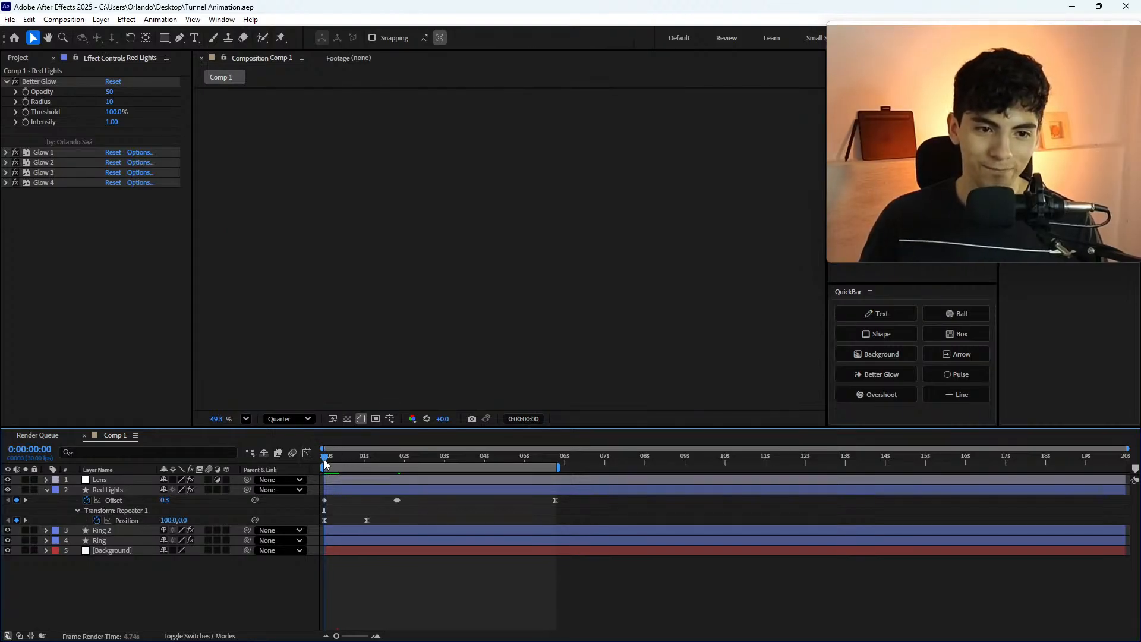
{"action": "left_click", "coordinate": [326, 464]}
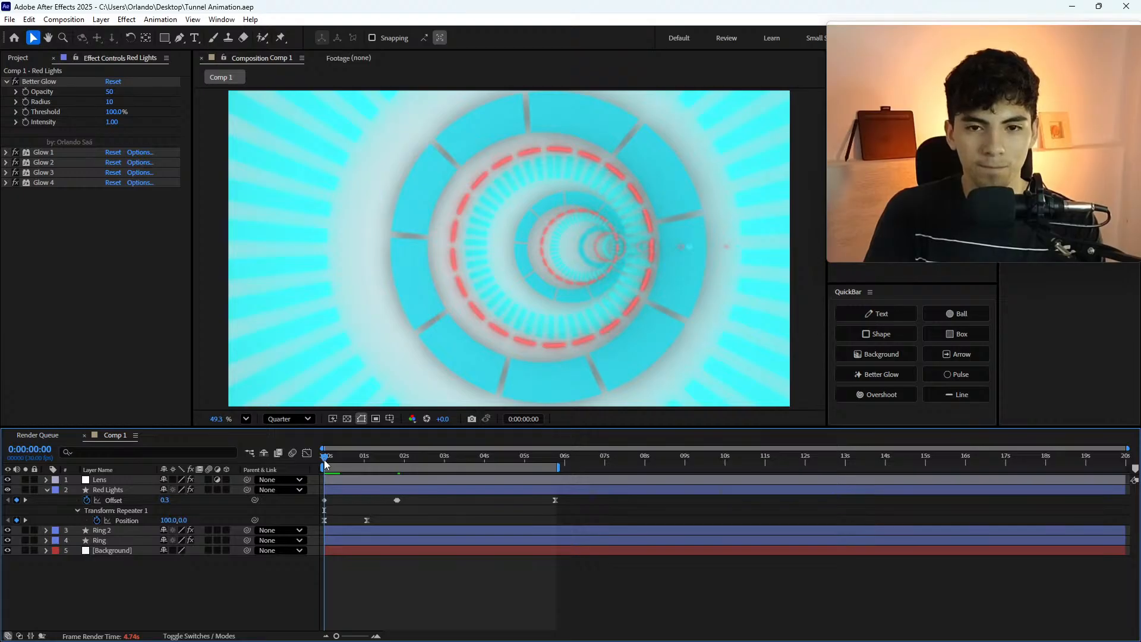
{"action": "left_click", "coordinate": [325, 464]}
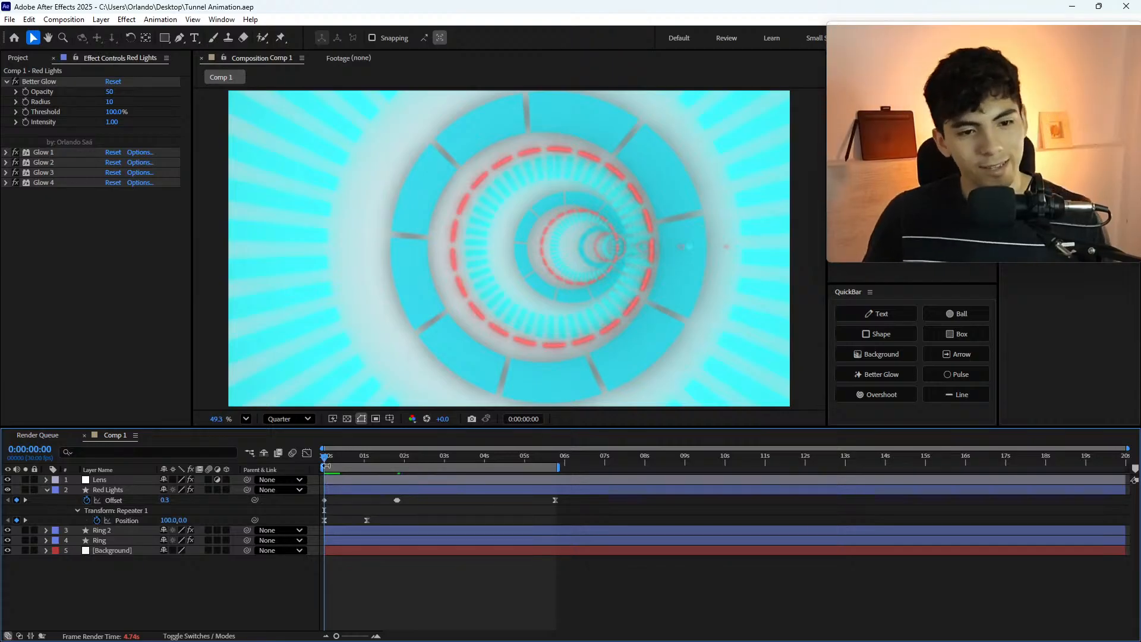
- Hide the Lens layer and scrub through the first second of the animation
{"action": "left_click", "coordinate": [332, 456]}
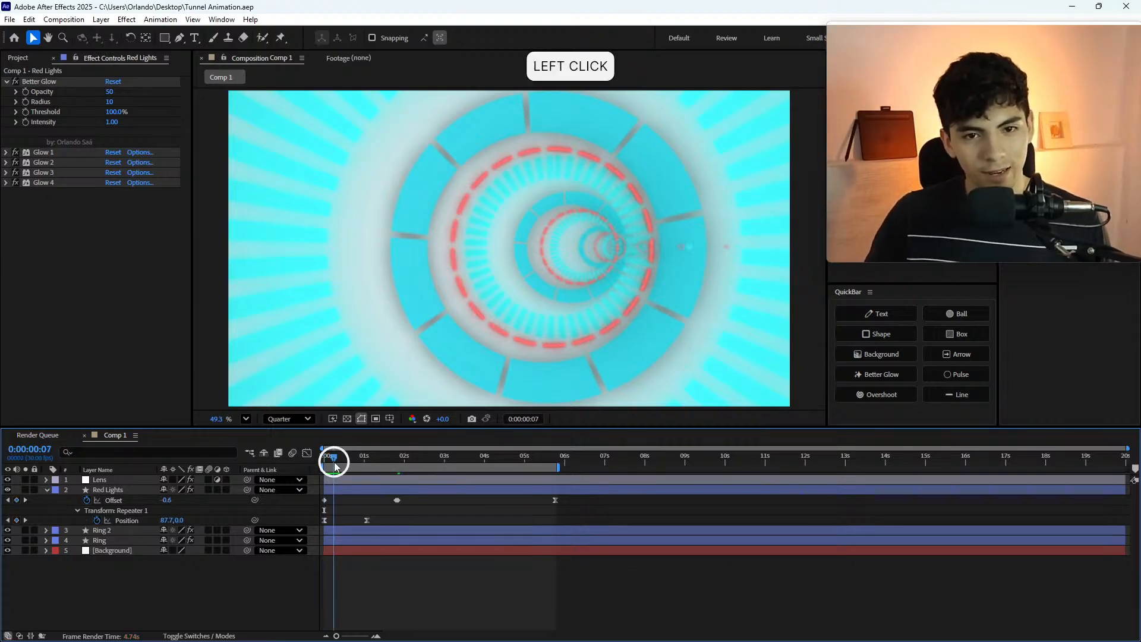
{"action": "left_click_drag", "start_coordinate": [392, 457], "coordinate": [344, 492]}
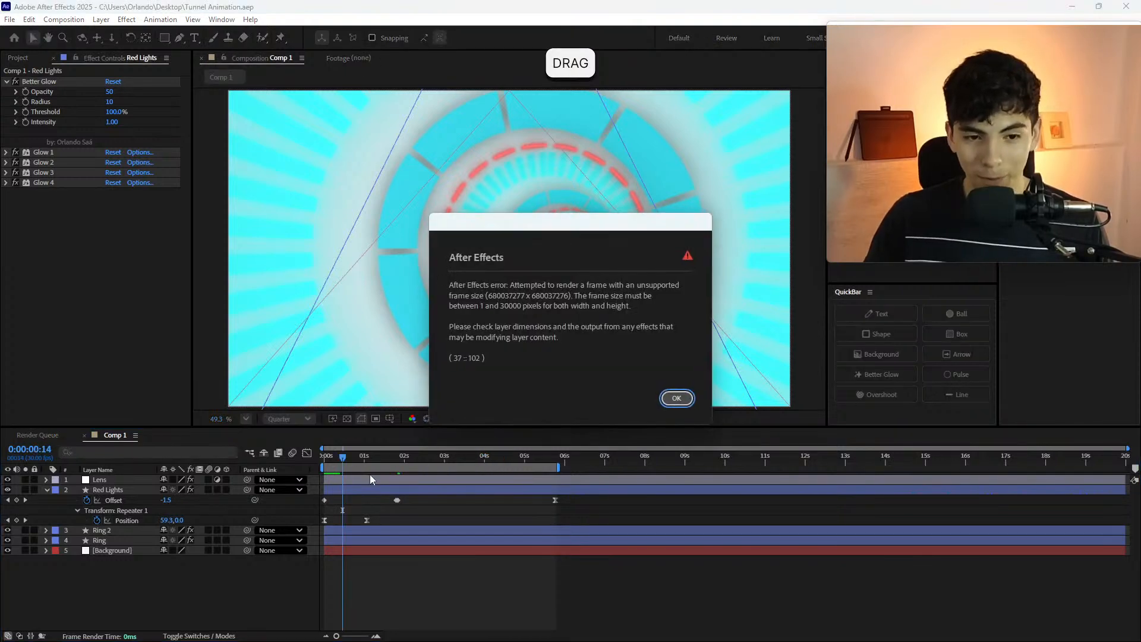
{"action": "left_click", "coordinate": [676, 398]}
{"action": "left_click", "coordinate": [676, 398]}
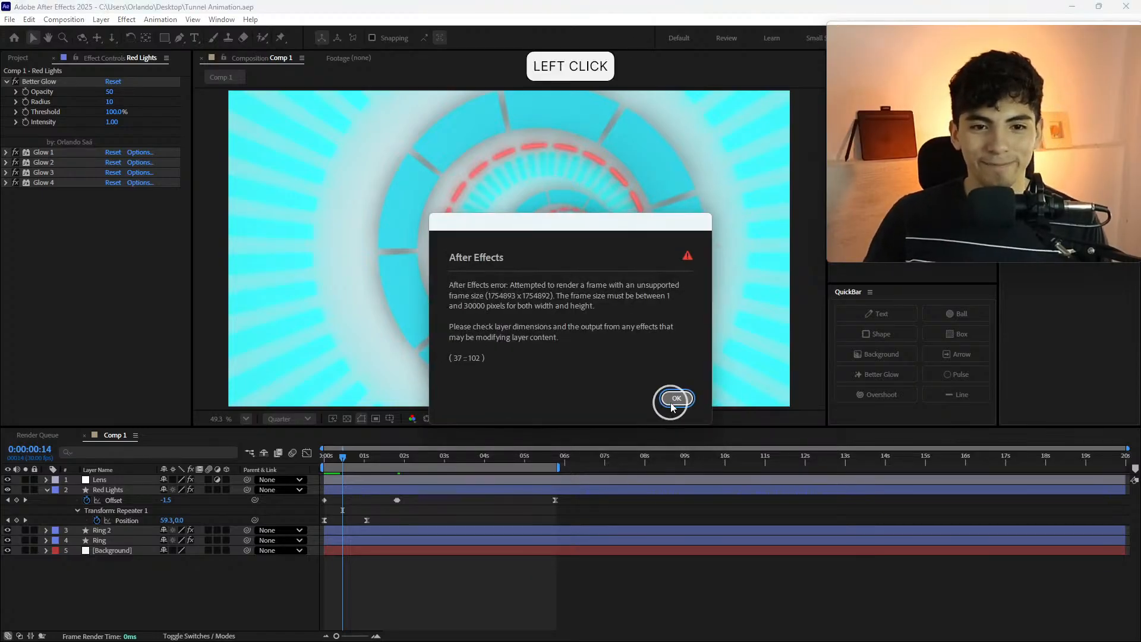
{"action": "left_click", "coordinate": [6, 480]}
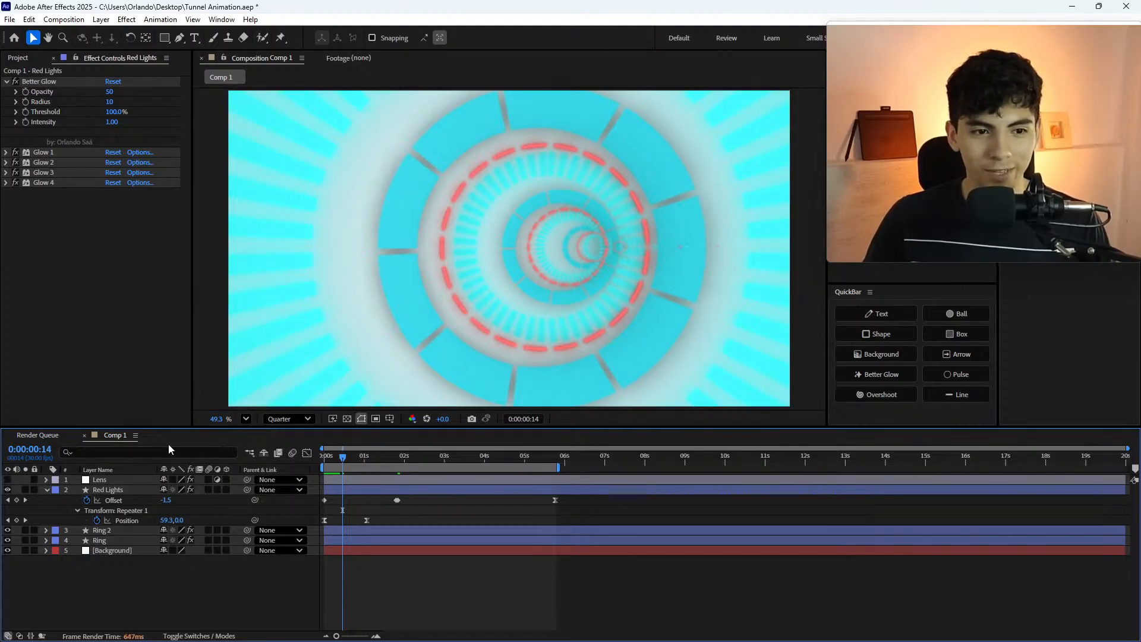
{"action": "mouse_move", "coordinate": [353, 461]}
{"action": "left_mouse_down"}
{"action": "mouse_move", "coordinate": [318, 463]}
{"action": "mouse_move", "coordinate": [382, 460]}
{"action": "mouse_move", "coordinate": [363, 463]}
{"action": "left_mouse_up"}
{"action": "left_click", "coordinate": [334, 459]}
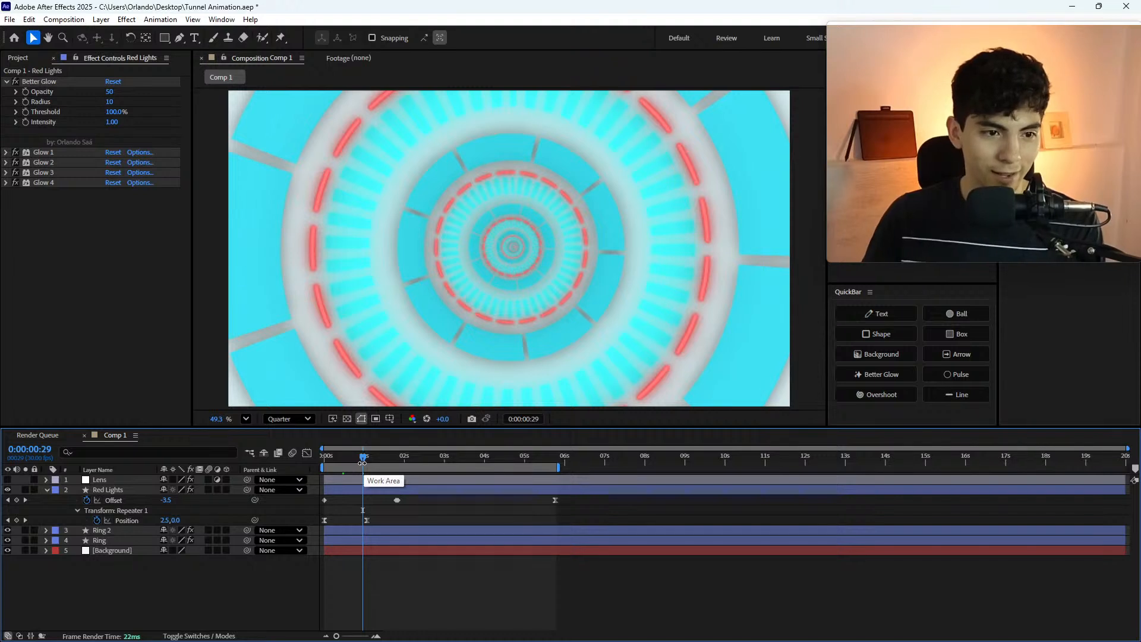
- Check the Lens layer's CC Lens settings and view the tunnel without the lens at 0:00:02:19
{"action": "left_click", "coordinate": [126, 478]}
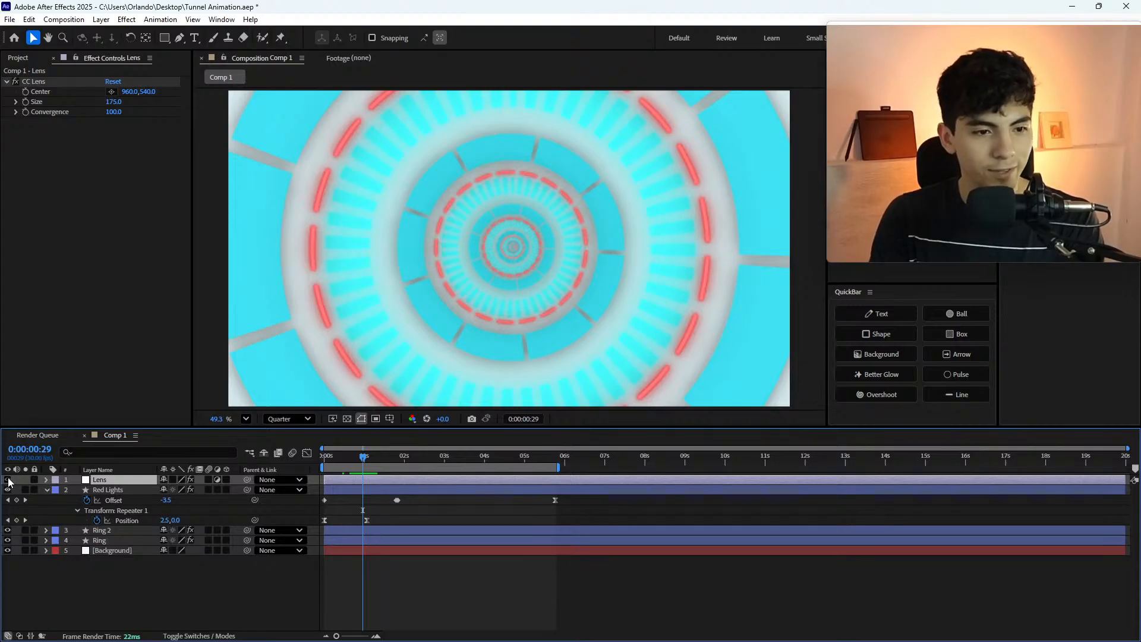
{"action": "left_click", "coordinate": [8, 480]}
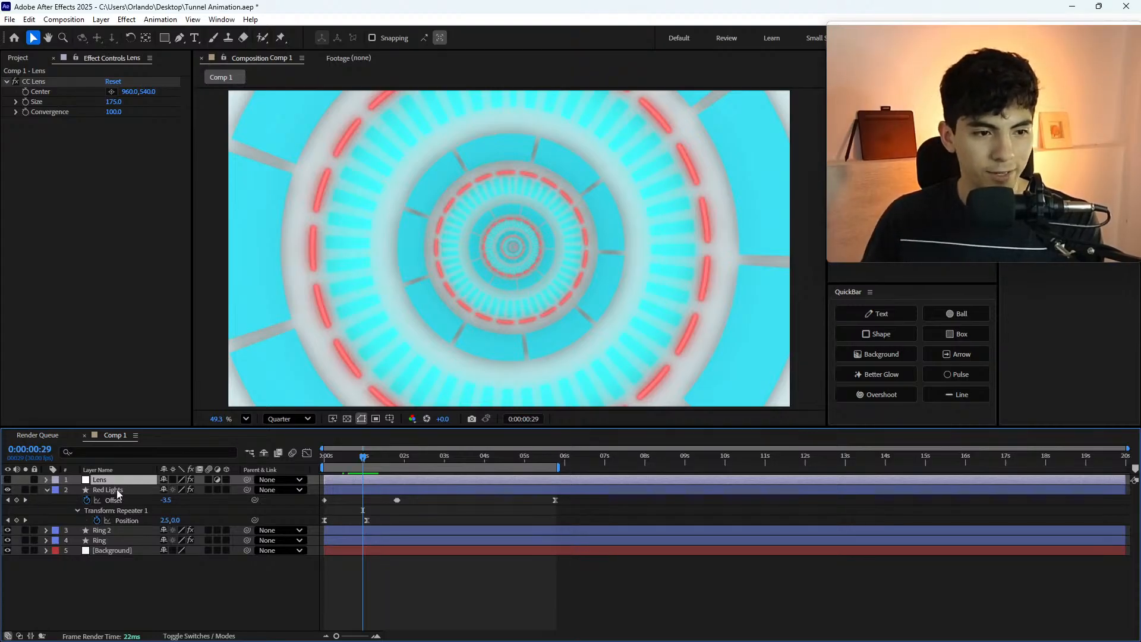
{"action": "mouse_move", "coordinate": [435, 457]}
{"action": "left_mouse_down"}
{"action": "mouse_move", "coordinate": [457, 463]}
{"action": "mouse_move", "coordinate": [429, 461]}
{"action": "left_mouse_up"}
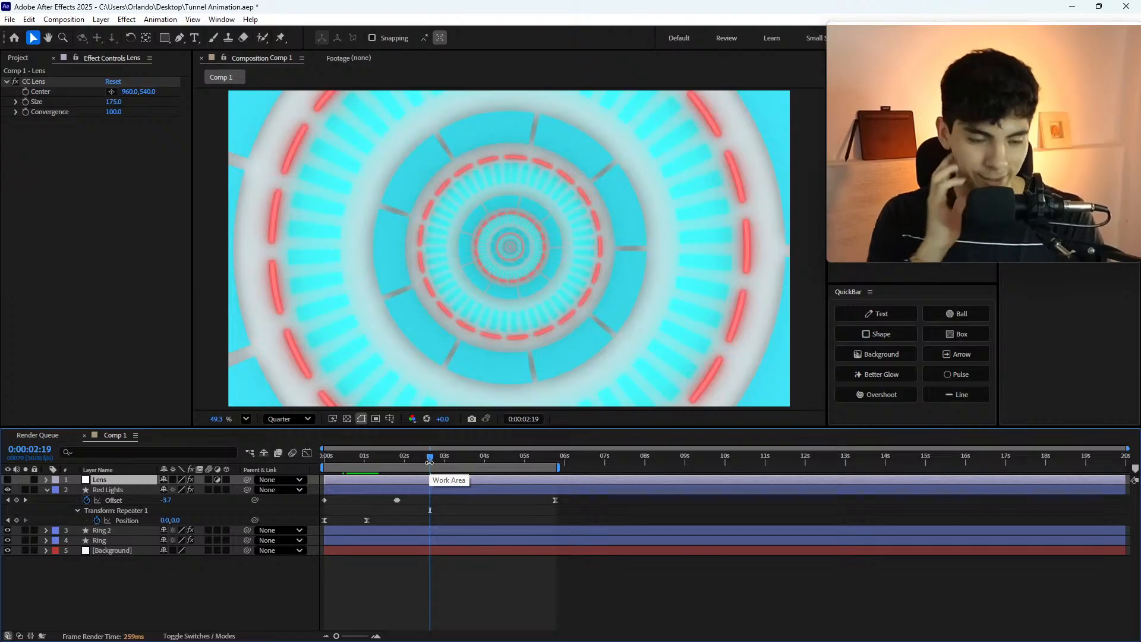
- Select the Red Lights layer and collapse its keyframed properties
{"action": "left_click", "coordinate": [426, 489]}
{"action": "key", "text": "u"}
{"action": "key", "text": "u"}
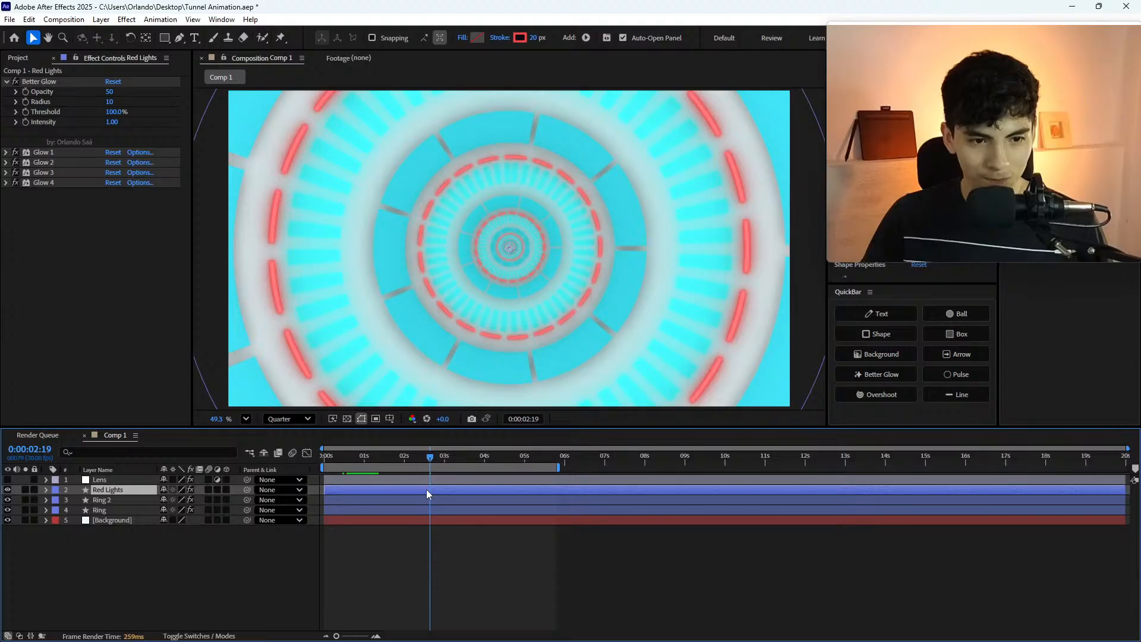
{"action": "key", "text": "u"}
{"action": "key", "text": "u"}
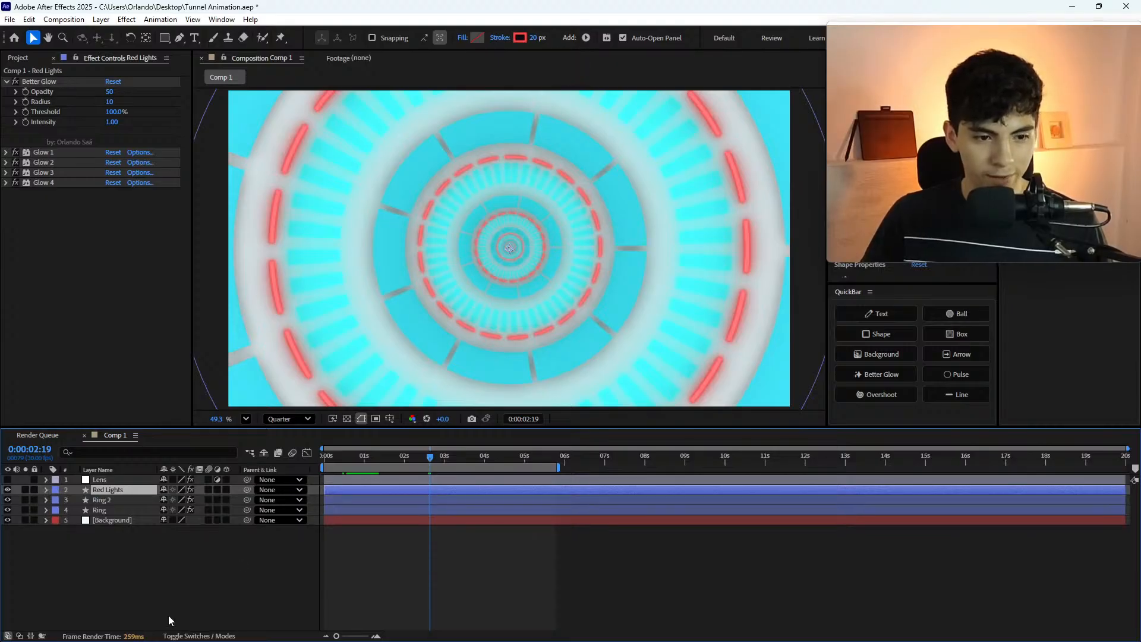
- Preview the animation from 0:00:02:19 without the lens and scrub to 0:00:02:23 to check rendering speed
{"action": "key", "text": "space"}
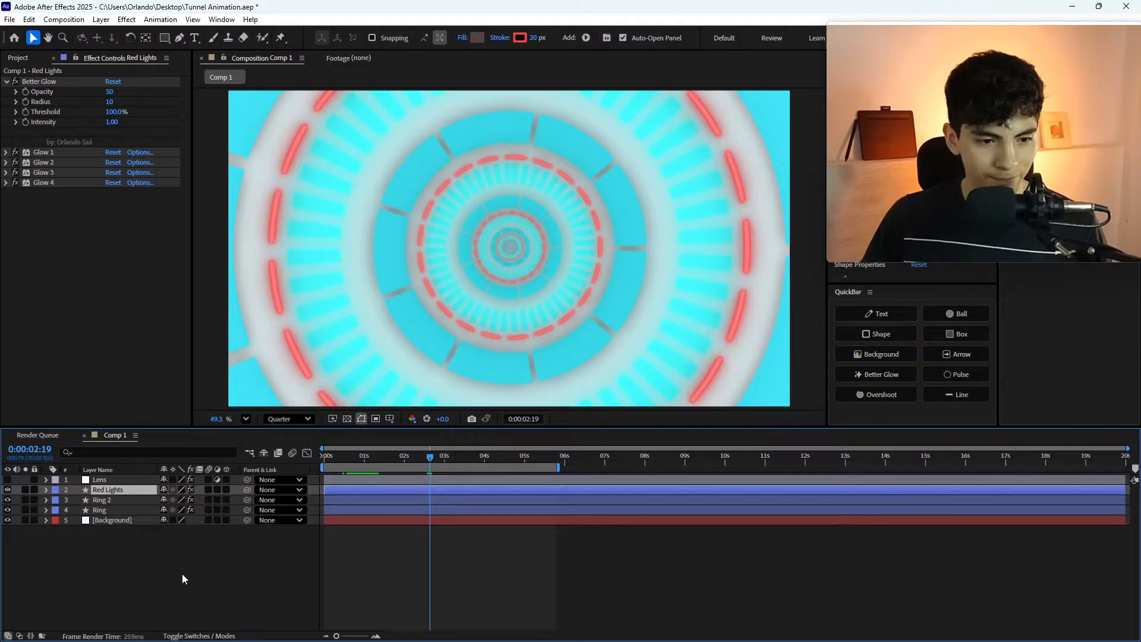
{"action": "key", "text": "space"}
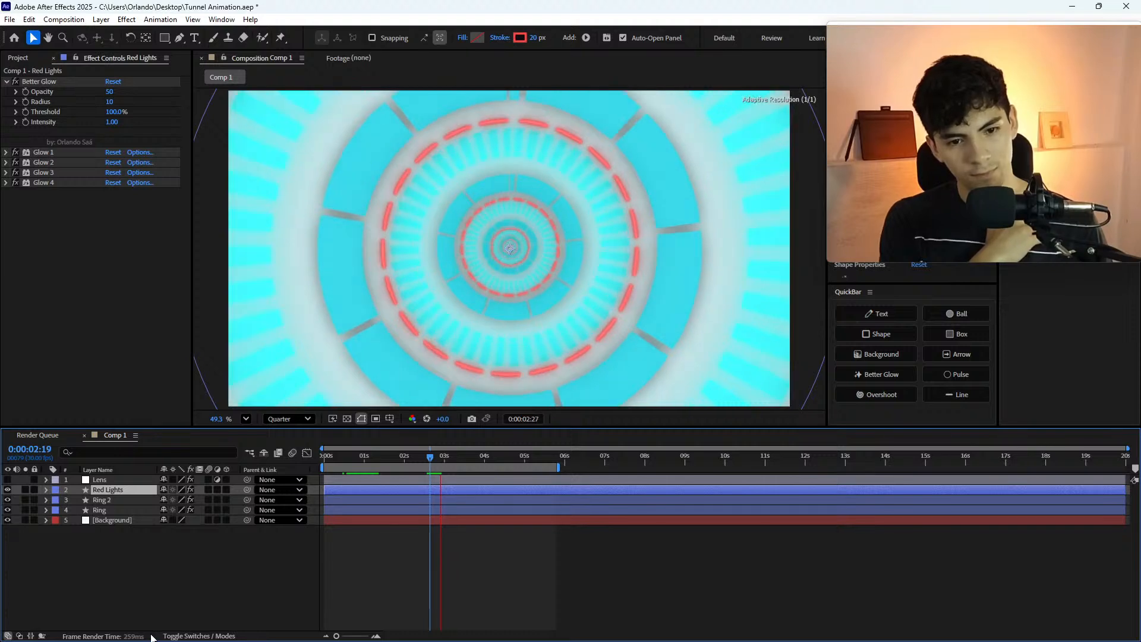
{"action": "key", "text": "space"}
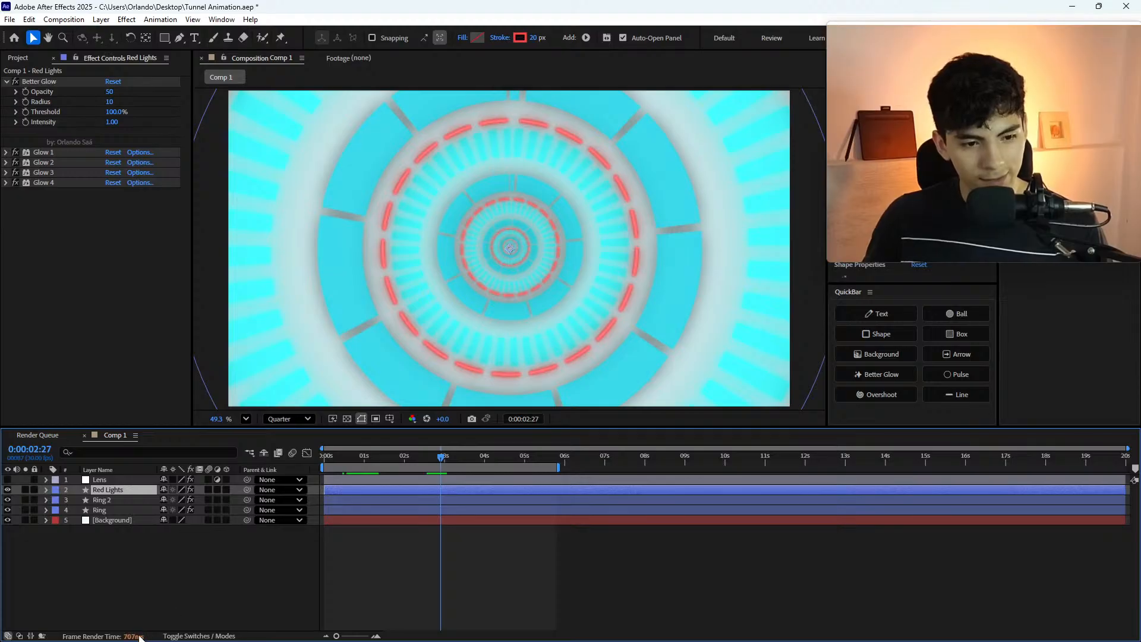
{"action": "left_click", "coordinate": [432, 460]}
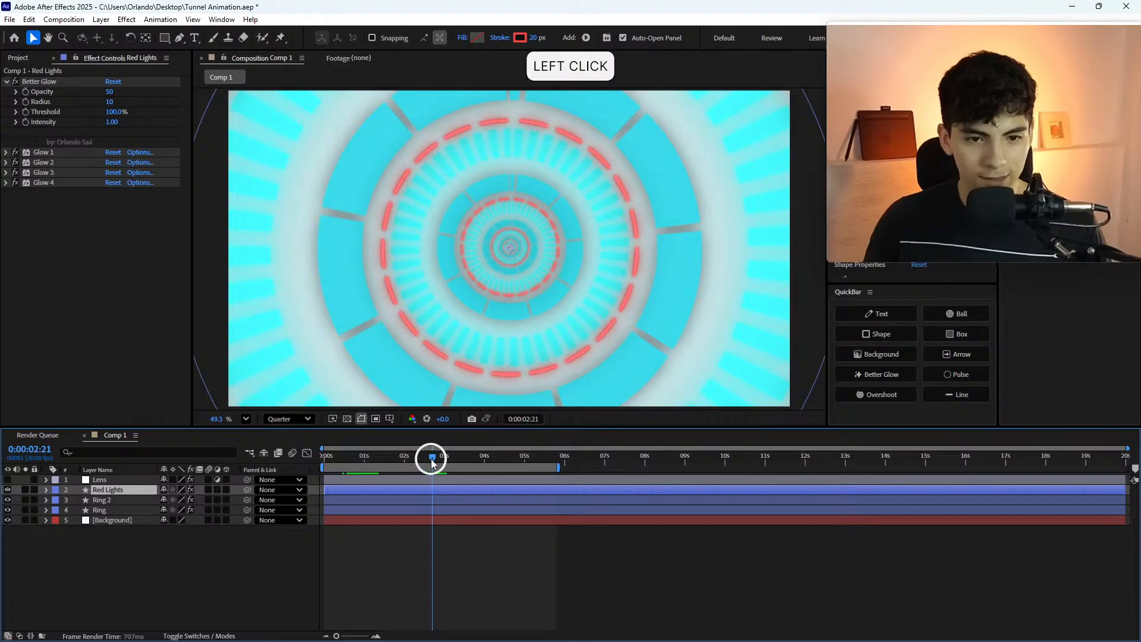
{"action": "left_click_drag", "start_coordinate": [445, 460], "coordinate": [436, 464]}
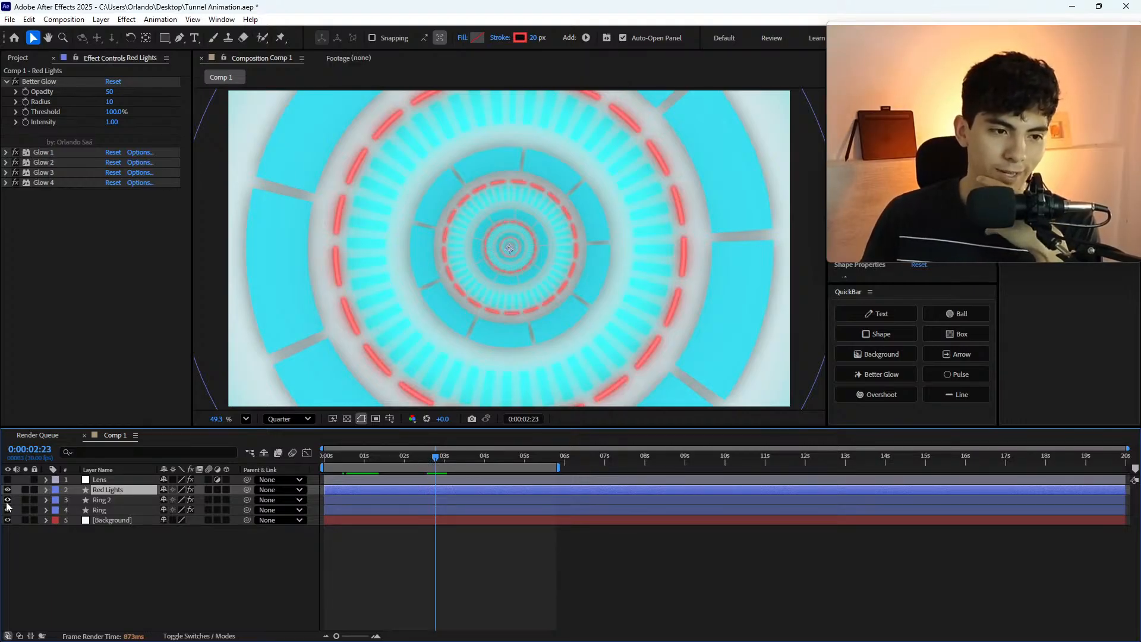
- Hide the Ring 2 and Red Lights layers, return to the first frame, and select the Ring layer
{"action": "left_click_drag", "start_coordinate": [7, 500], "coordinate": [7, 490]}
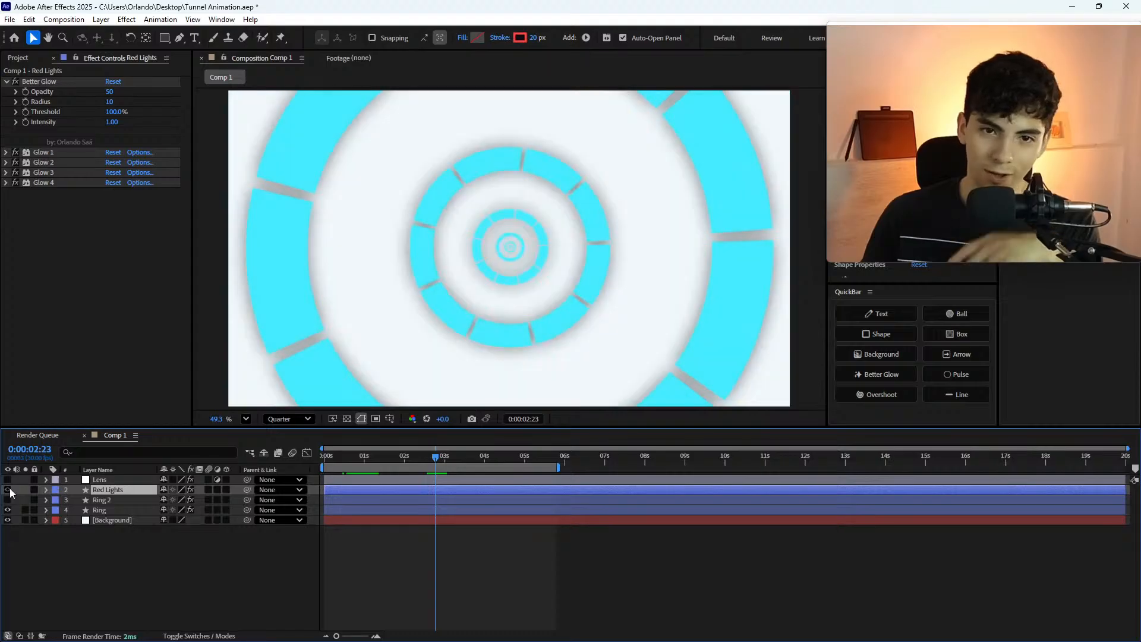
{"action": "left_click_drag", "start_coordinate": [423, 461], "coordinate": [280, 458]}
{"action": "left_click", "coordinate": [407, 510]}
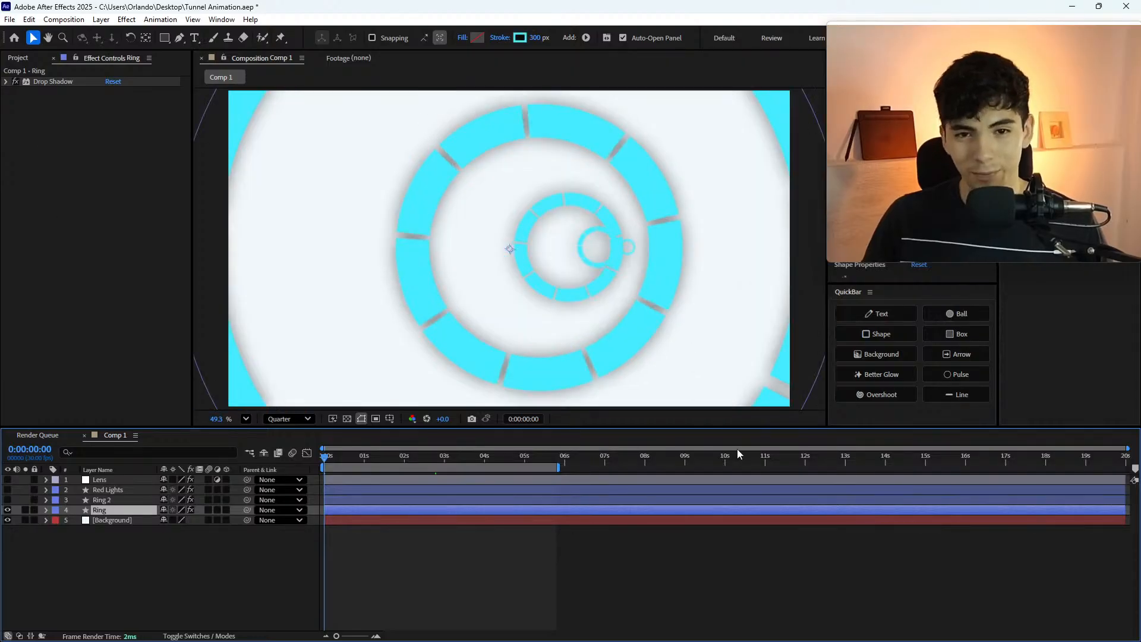
- Preview the Ring layer's animation alone over the background, replaying it from the first frame
{"action": "key", "text": "space"}
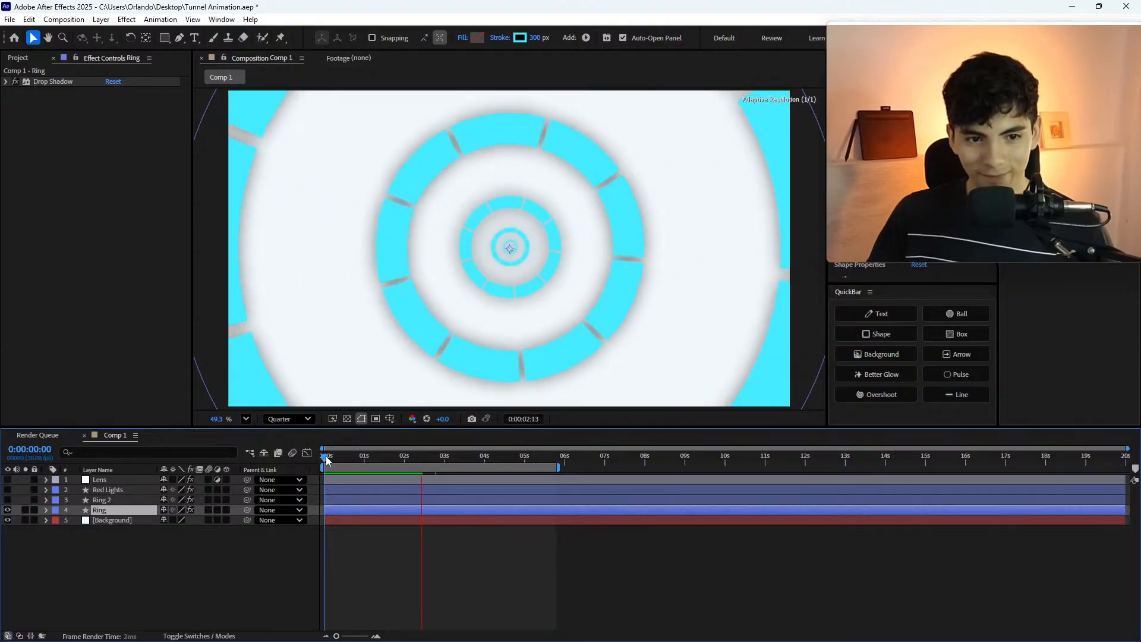
{"action": "key", "text": "space"}
{"action": "key", "text": "space"}
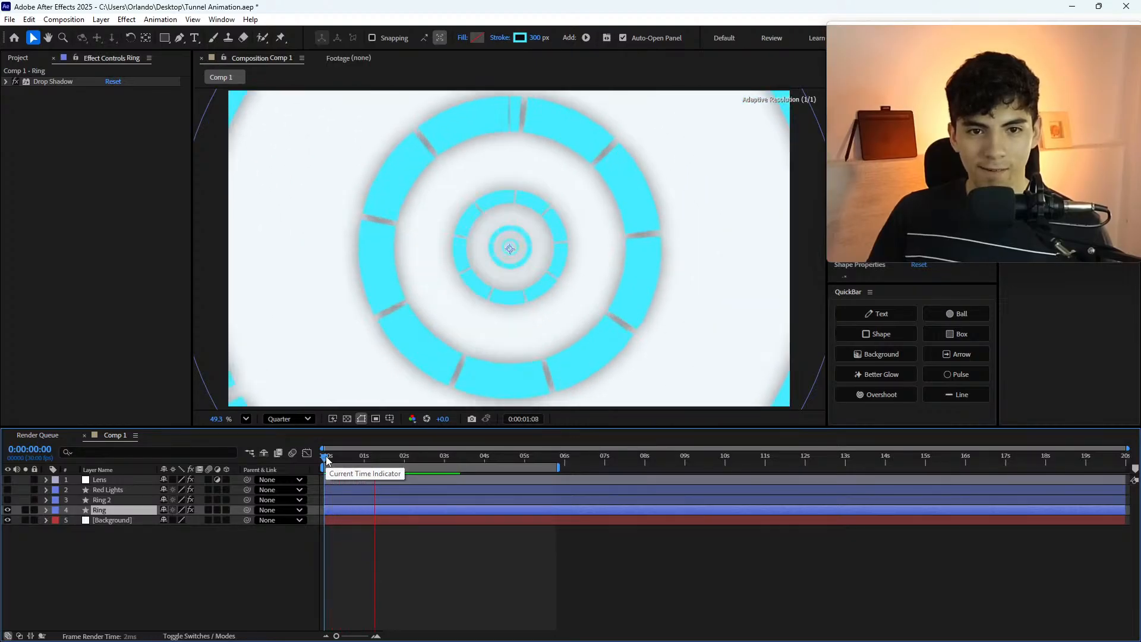
{"action": "left_click", "coordinate": [328, 460]}
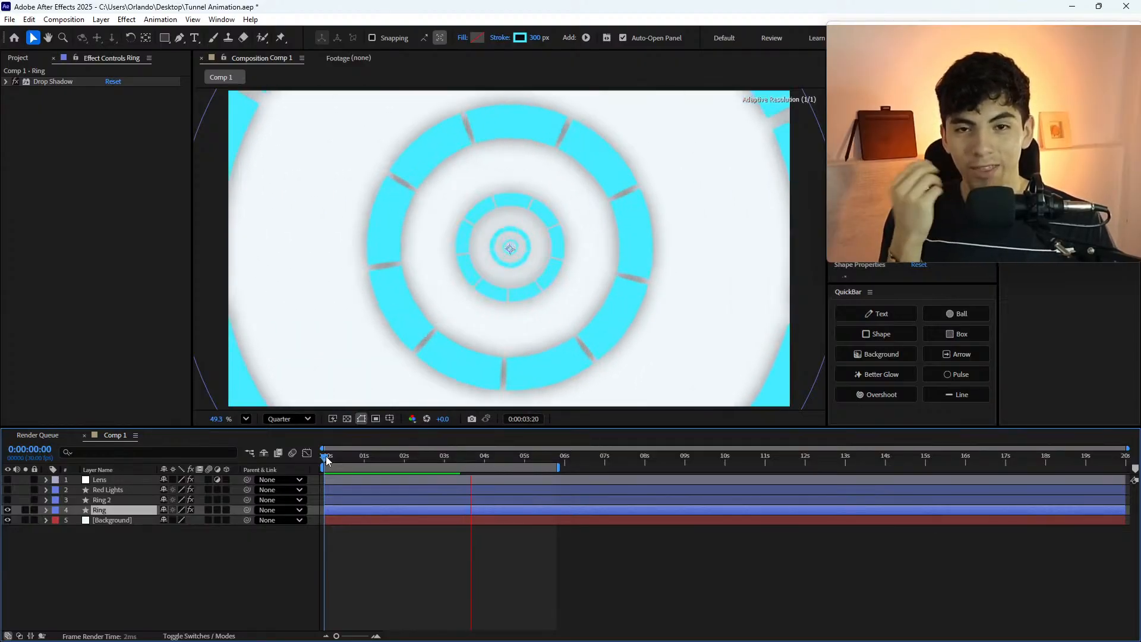
{"action": "left_click", "coordinate": [327, 460]}
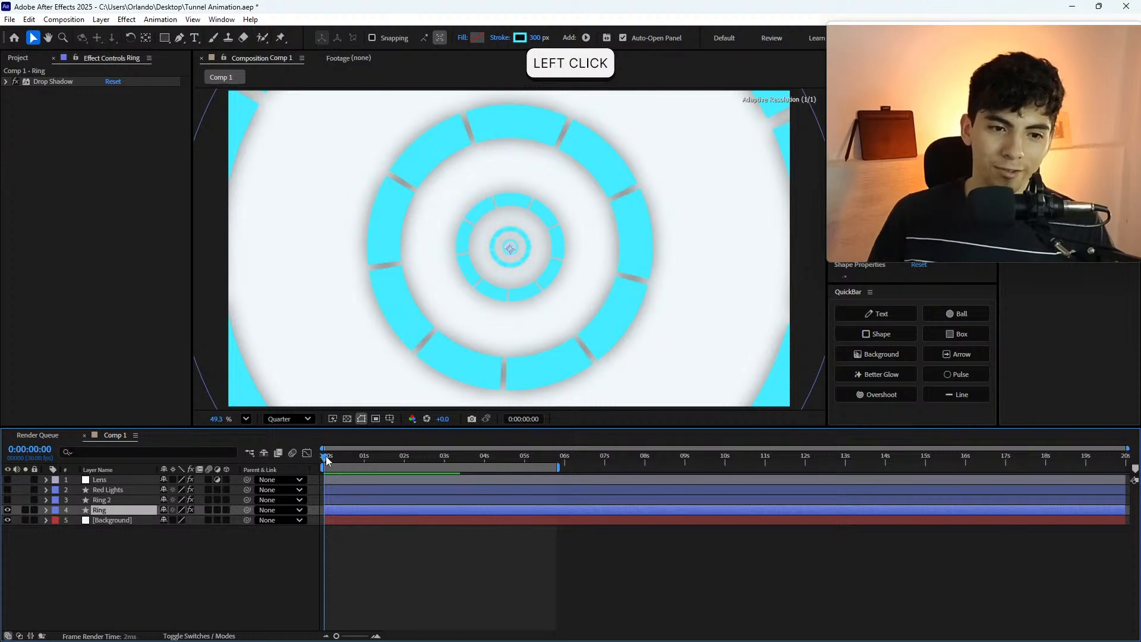
{"action": "left_click", "coordinate": [326, 460]}
{"action": "key", "text": "space"}
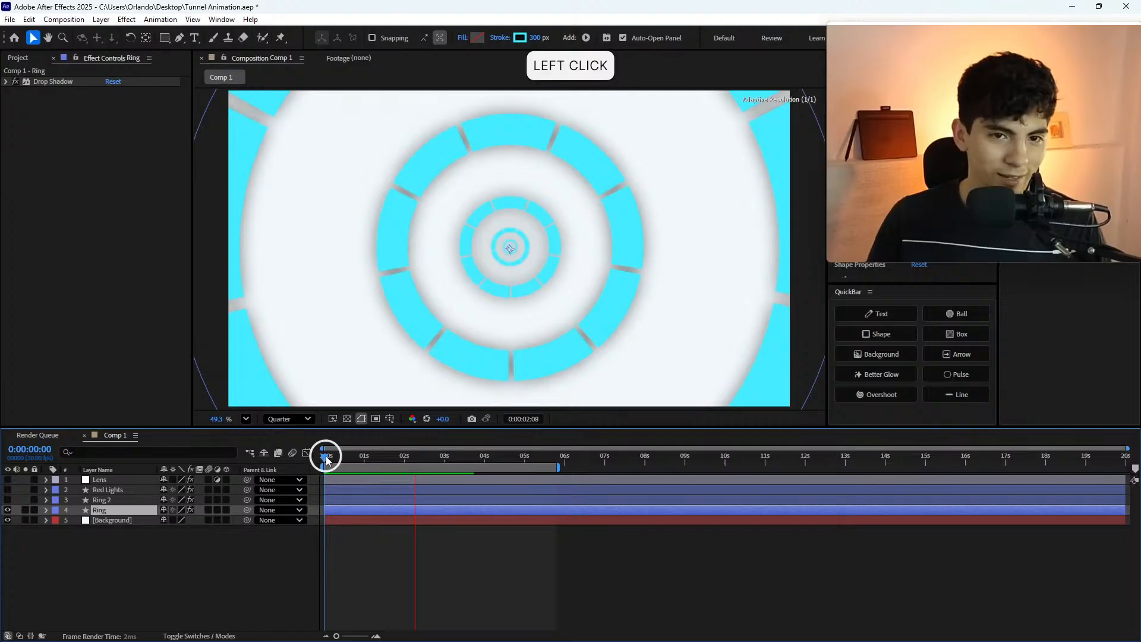
- Replay the Ring layer's animation from the first frame and stop at 0:00:03:00
{"action": "left_click_drag", "start_coordinate": [326, 459], "coordinate": [293, 475]}
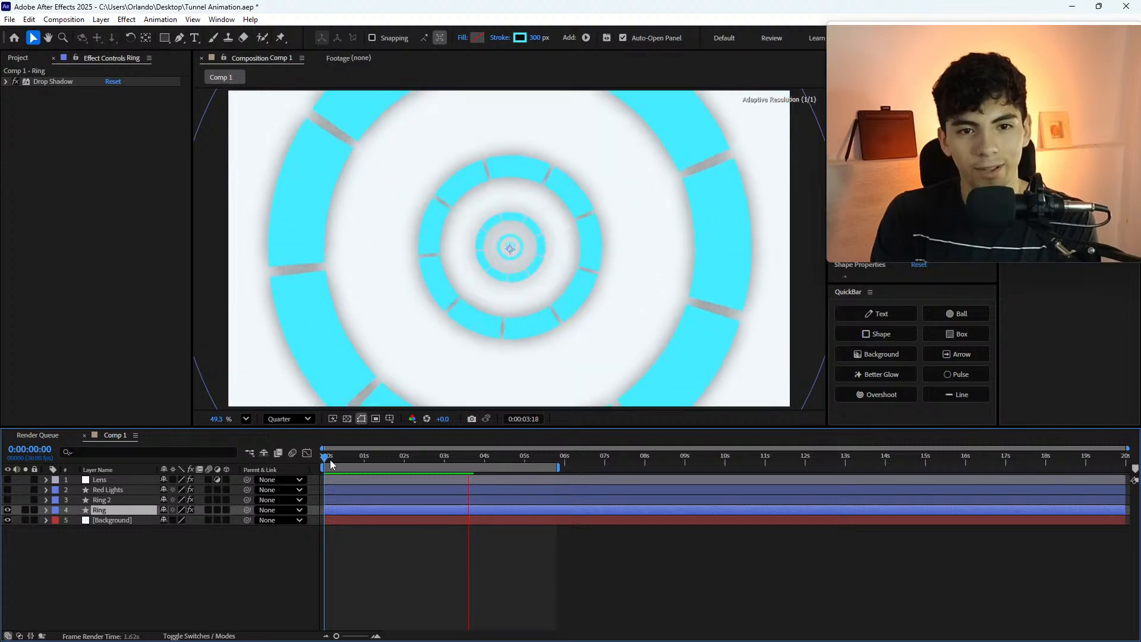
{"action": "left_click", "coordinate": [425, 458]}
{"action": "key", "text": "space"}
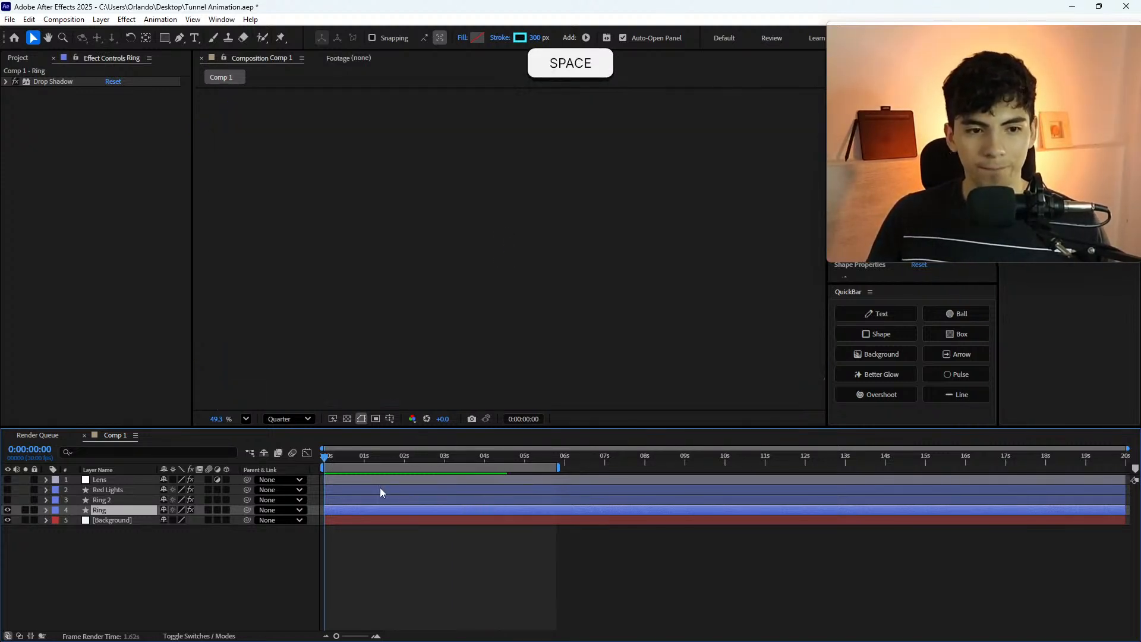
{"action": "left_click", "coordinate": [325, 460]}
{"action": "key", "text": "space"}
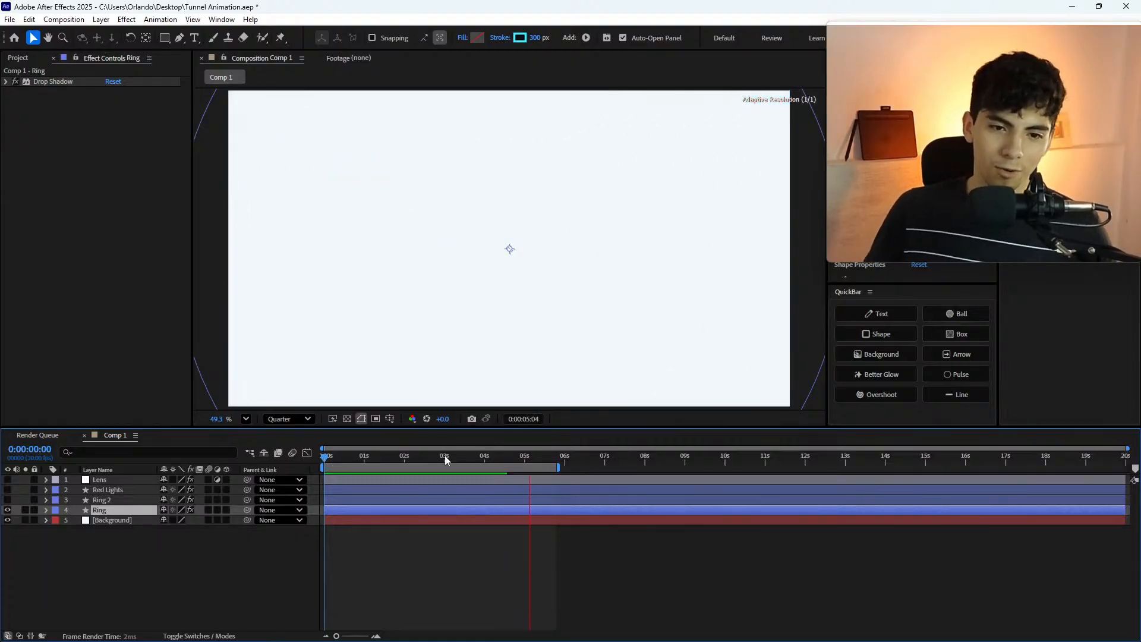
{"action": "left_click", "coordinate": [444, 458]}
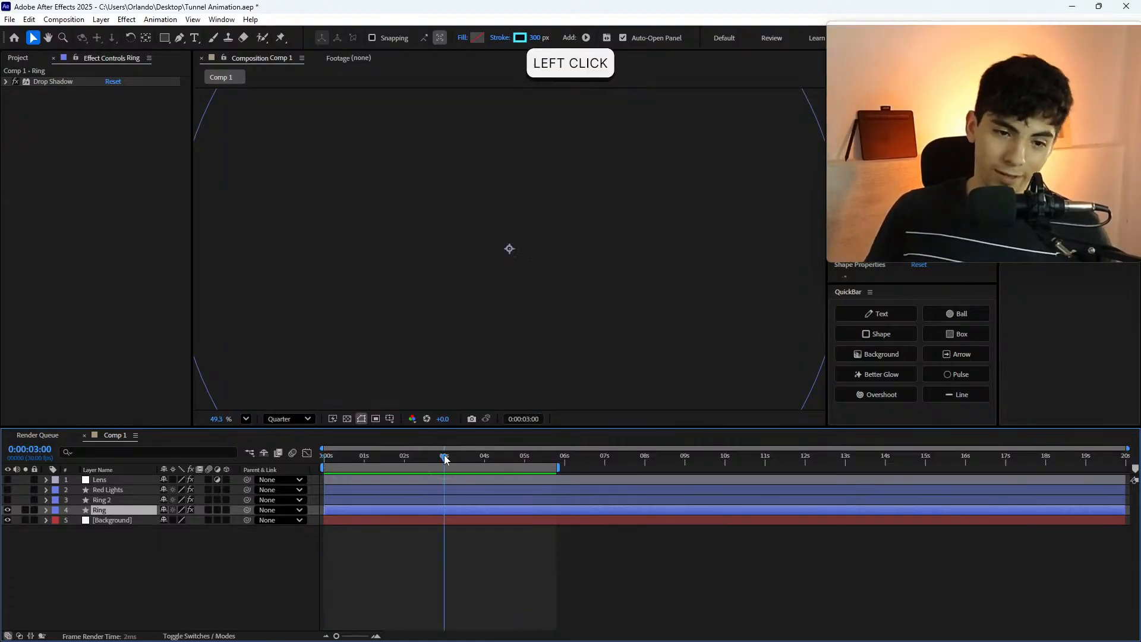
- Reveal the keyframed properties of the Red Lights, Ring 2 and Ring layers and go to 0:00:04:04
{"action": "left_click", "coordinate": [449, 501]}
{"action": "left_click", "coordinate": [459, 506]}
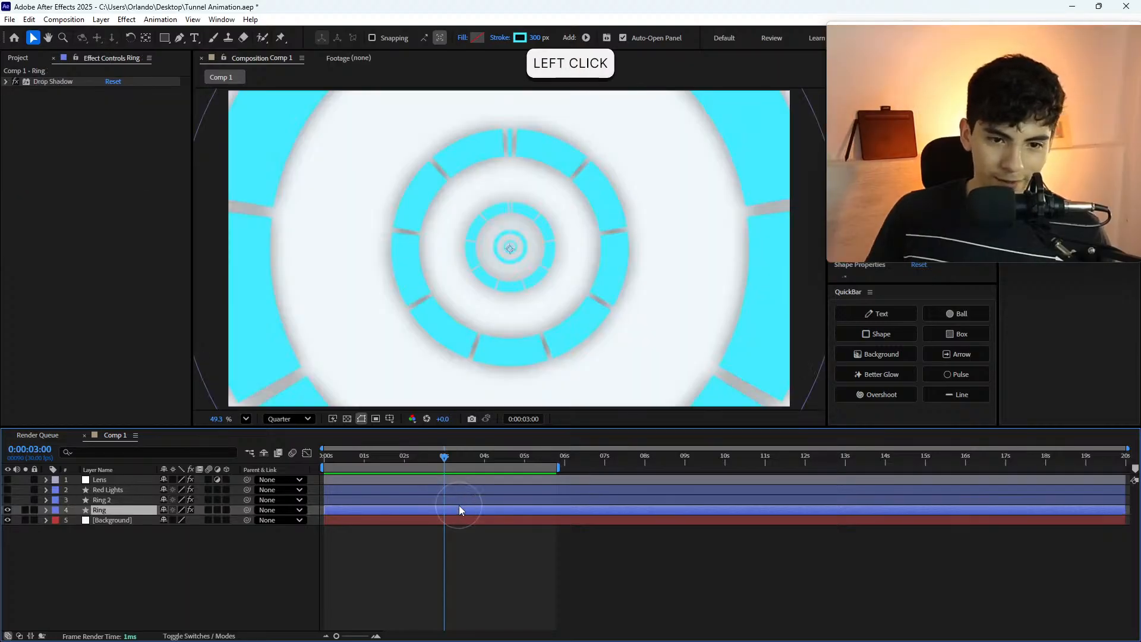
{"action": "left_click", "coordinate": [454, 489], "text": "shift"}
{"action": "key", "text": "u"}
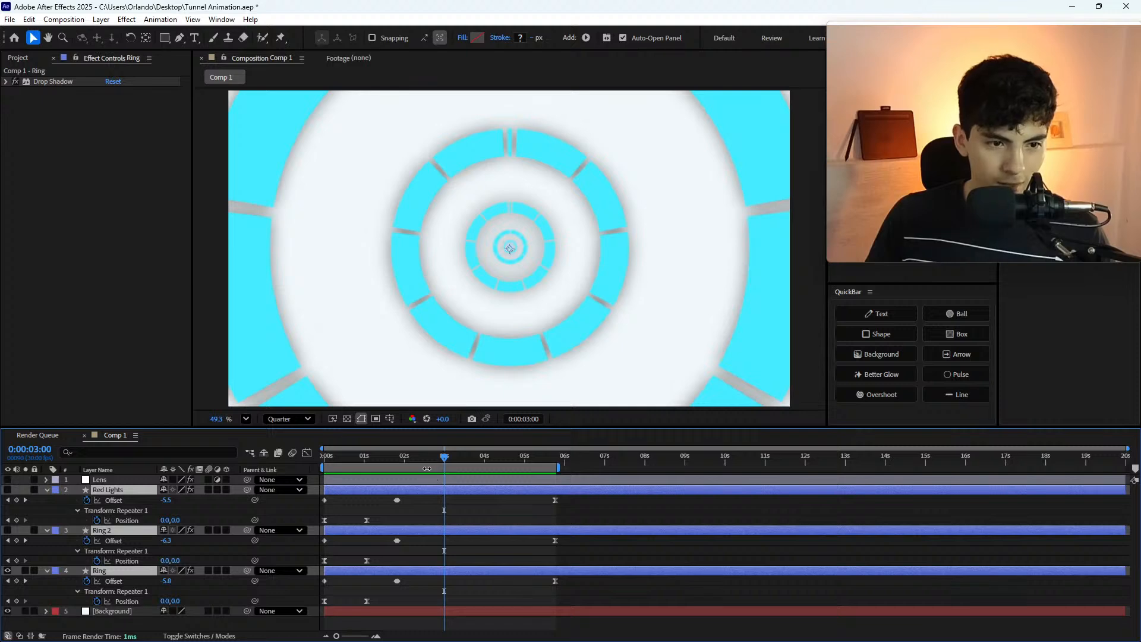
{"action": "left_click_drag", "start_coordinate": [443, 461], "coordinate": [490, 467]}
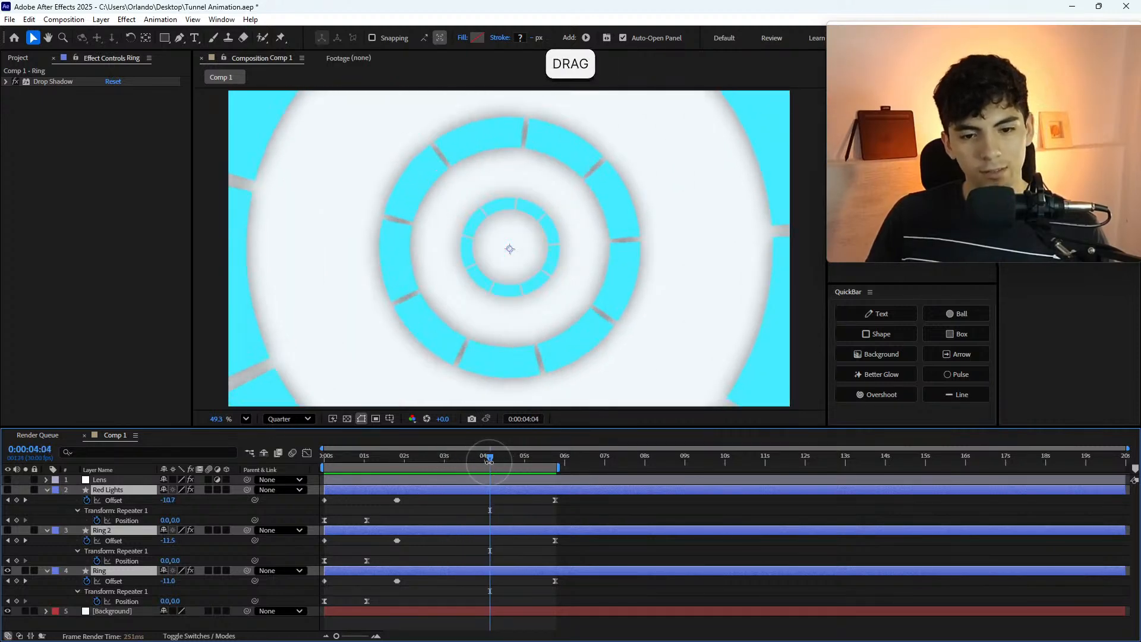
- Try moving the last Offset keyframes of all three ring layers to about 3.5 seconds and check frames around 0:00:01:25
{"action": "left_click_drag", "start_coordinate": [609, 587], "coordinate": [466, 581]}
{"action": "left_click", "coordinate": [555, 582]}
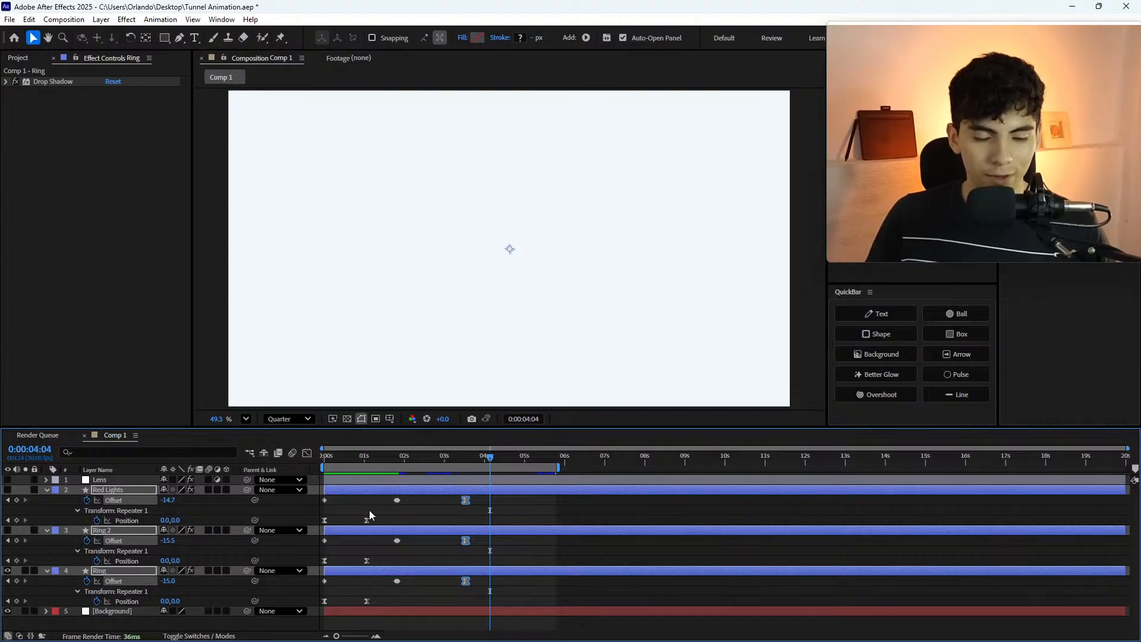
{"action": "left_click_drag", "start_coordinate": [397, 458], "coordinate": [348, 458]}
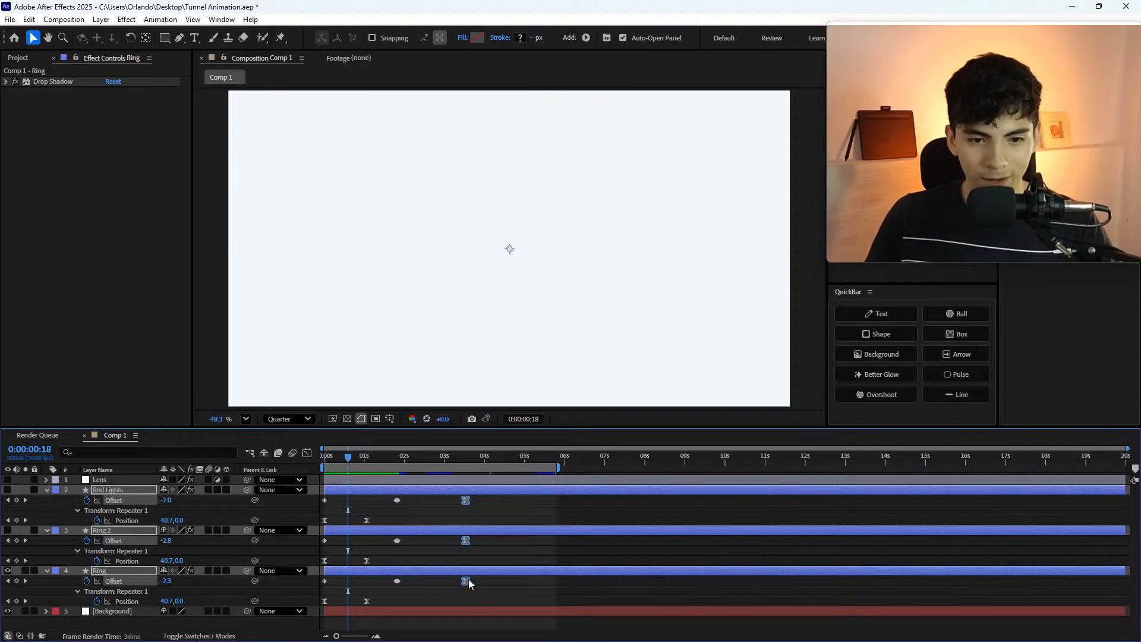
{"action": "mouse_move", "coordinate": [380, 464]}
{"action": "left_mouse_down"}
{"action": "mouse_move", "coordinate": [370, 461]}
{"action": "mouse_move", "coordinate": [395, 467]}
{"action": "left_mouse_up"}
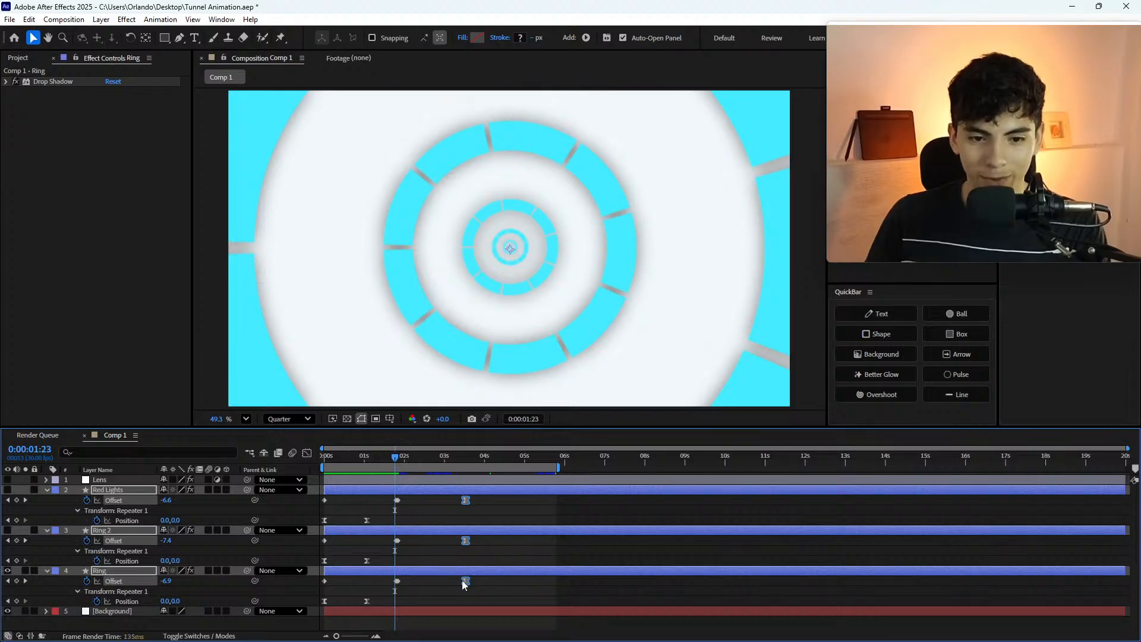
{"action": "left_click", "coordinate": [396, 458]}
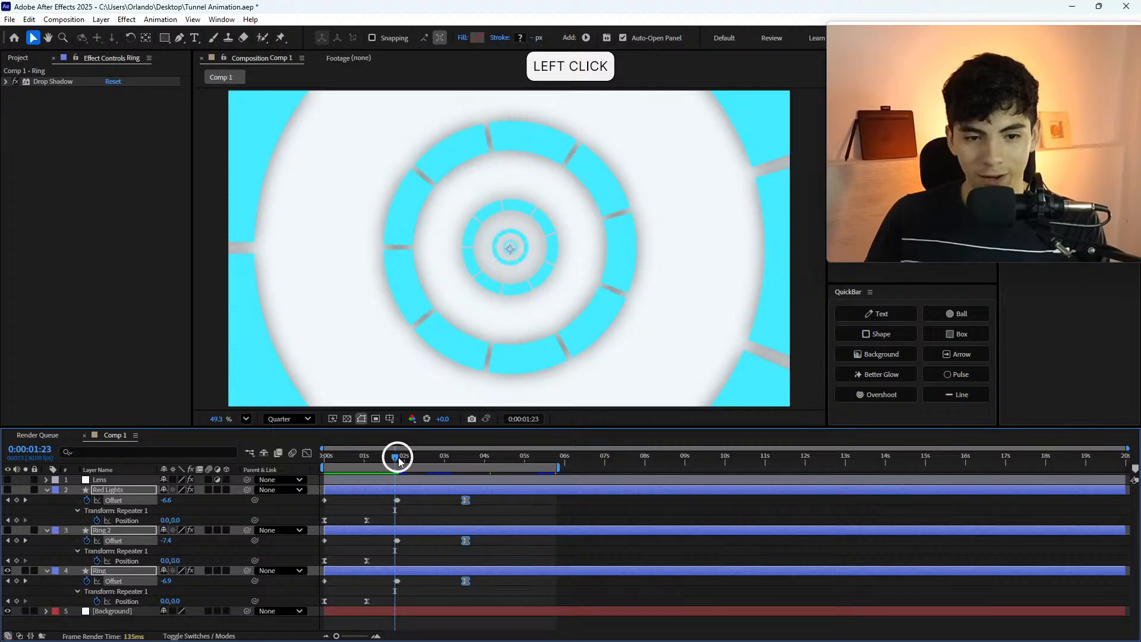
{"action": "left_click_drag", "start_coordinate": [398, 462], "coordinate": [401, 462]}
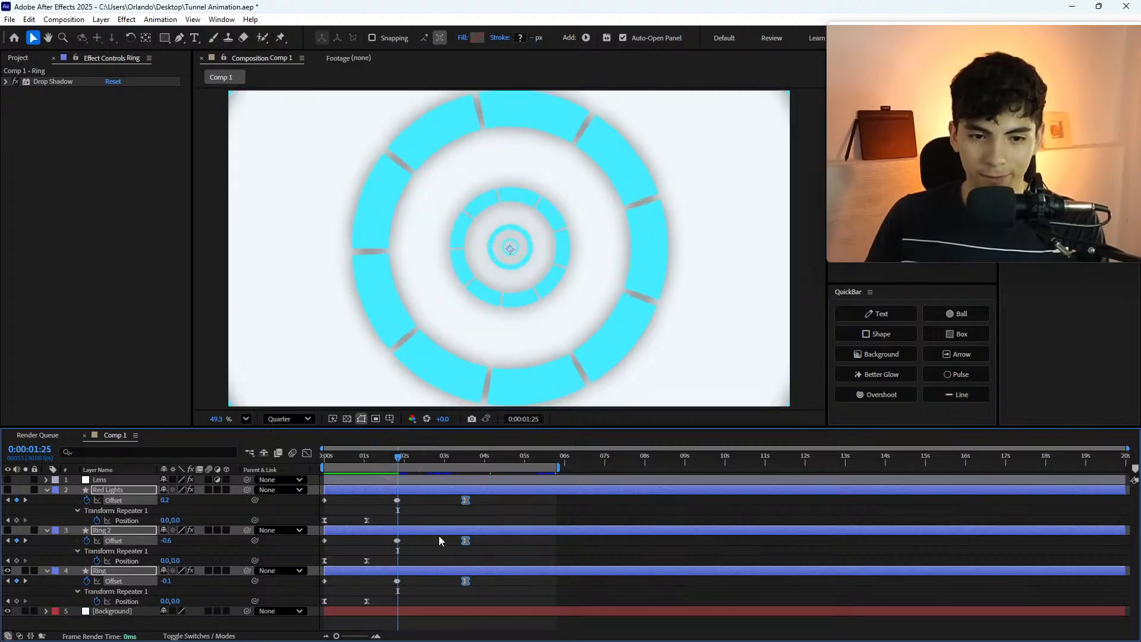
{"action": "left_click", "coordinate": [409, 463]}
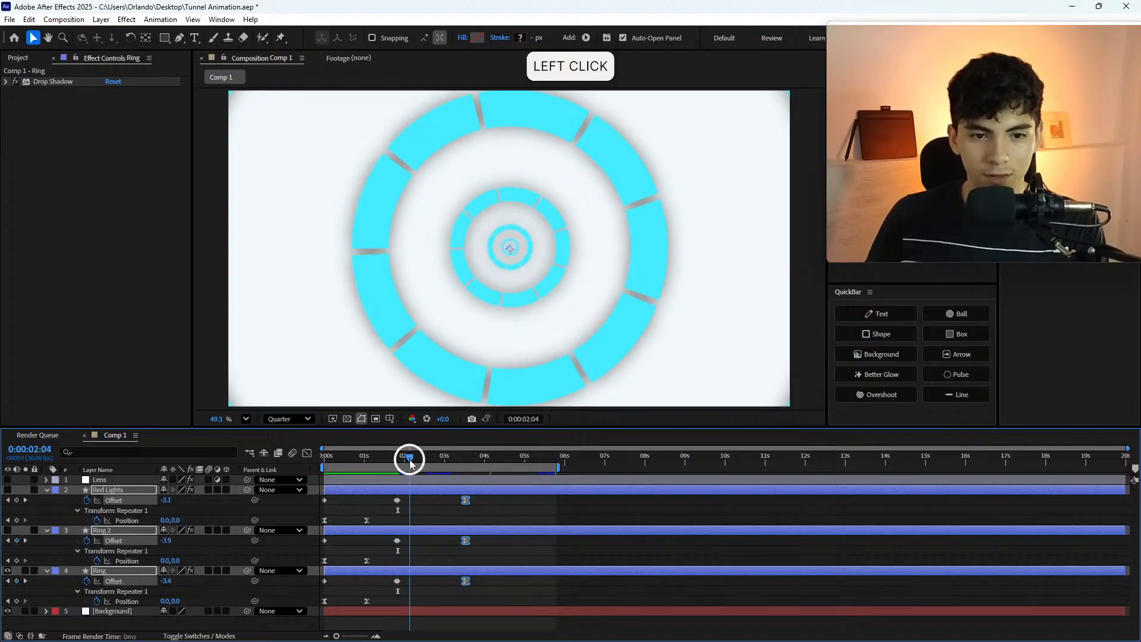
- Preview the retimed Offset animation from the first frame and stop at the middle Offset keyframes at 0:00:01:25
{"action": "left_click_drag", "start_coordinate": [364, 470], "coordinate": [323, 469]}
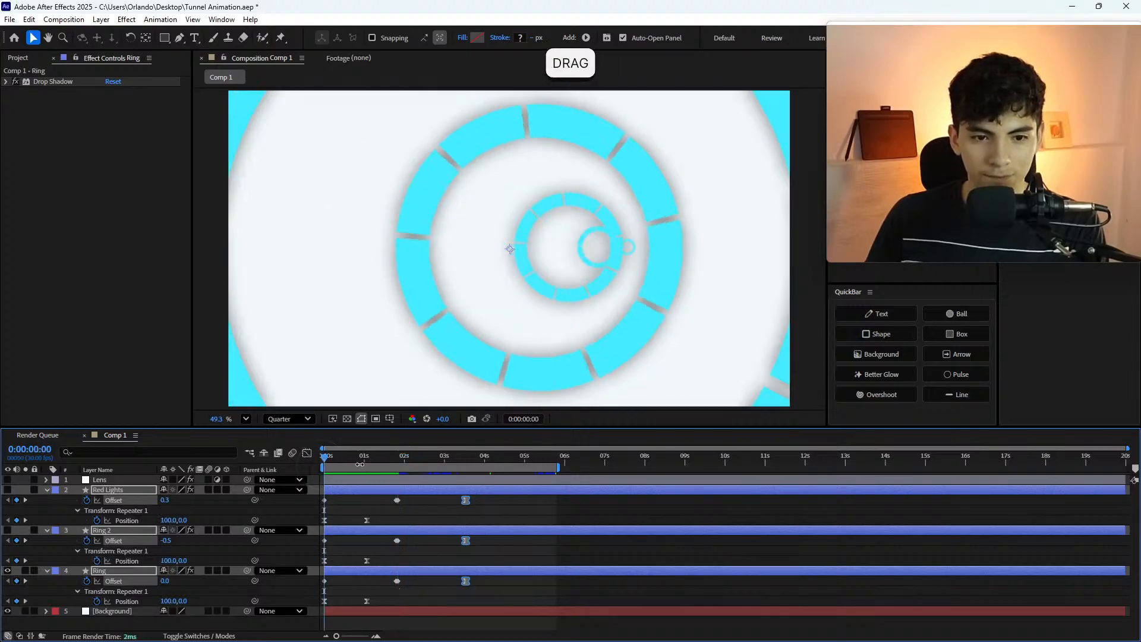
{"action": "key", "text": "space"}
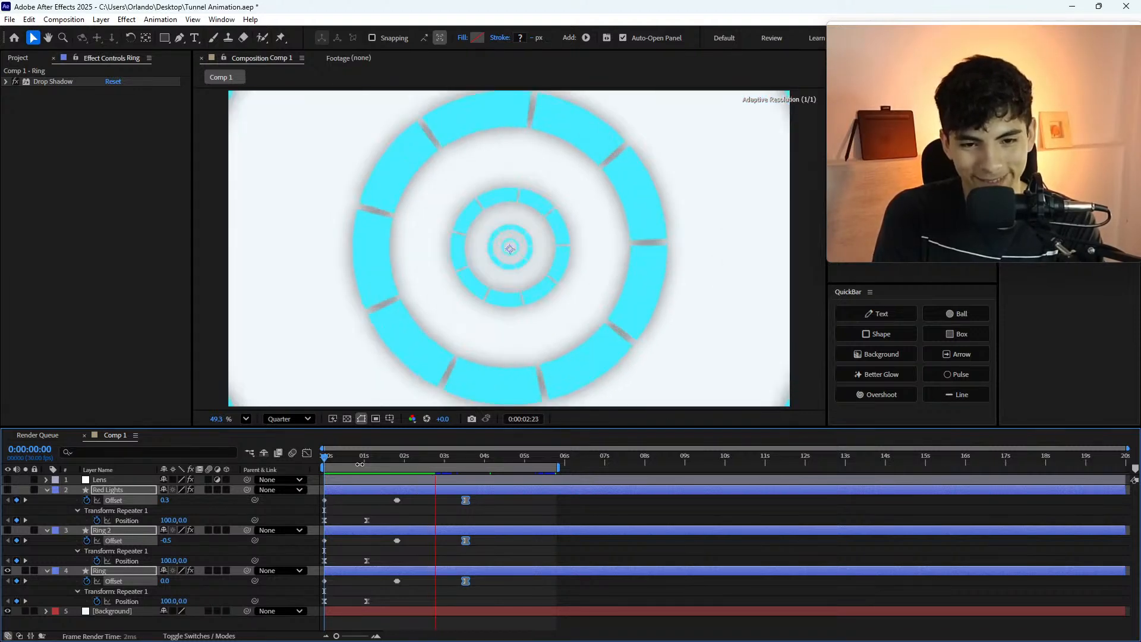
{"action": "left_click", "coordinate": [361, 460]}
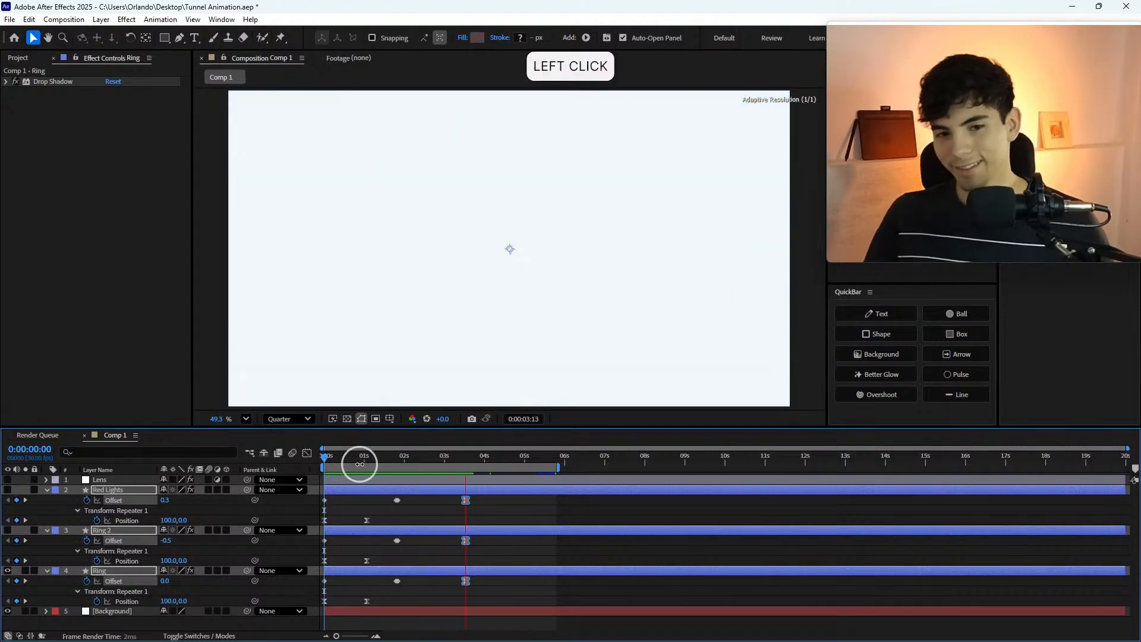
{"action": "left_click_drag", "start_coordinate": [366, 457], "coordinate": [400, 459]}
{"action": "key", "text": "shift"}
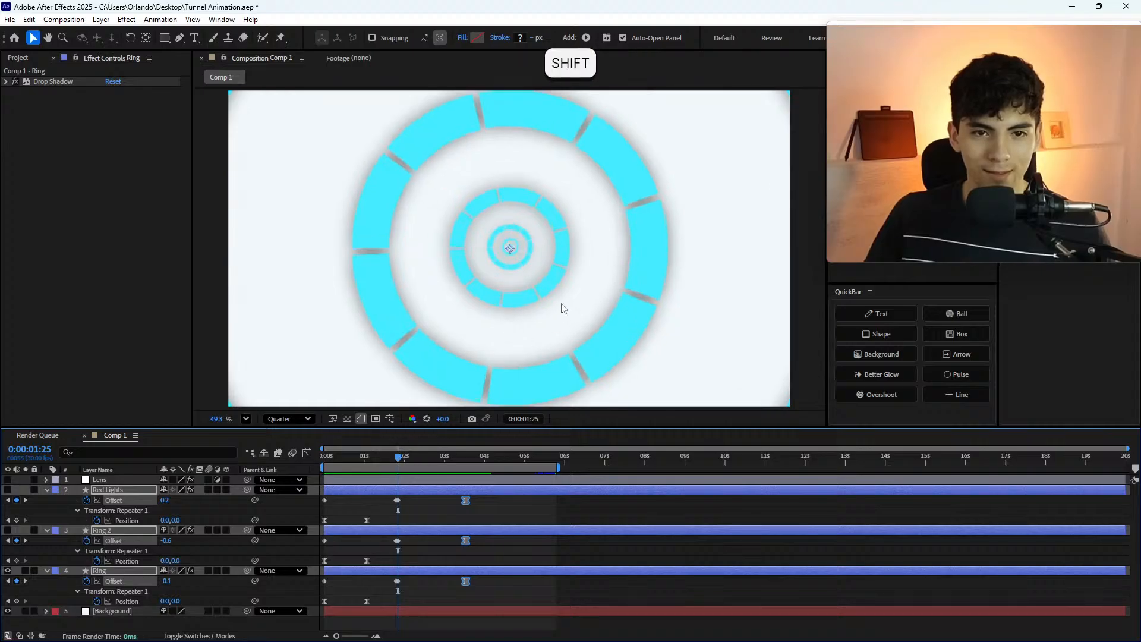
- Undo the move of the last Offset keyframes on the three ring layers
{"action": "key", "text": "ctrl+z"}
{"action": "key", "text": "ctrl+z"}
{"action": "key", "text": "ctrl+z"}
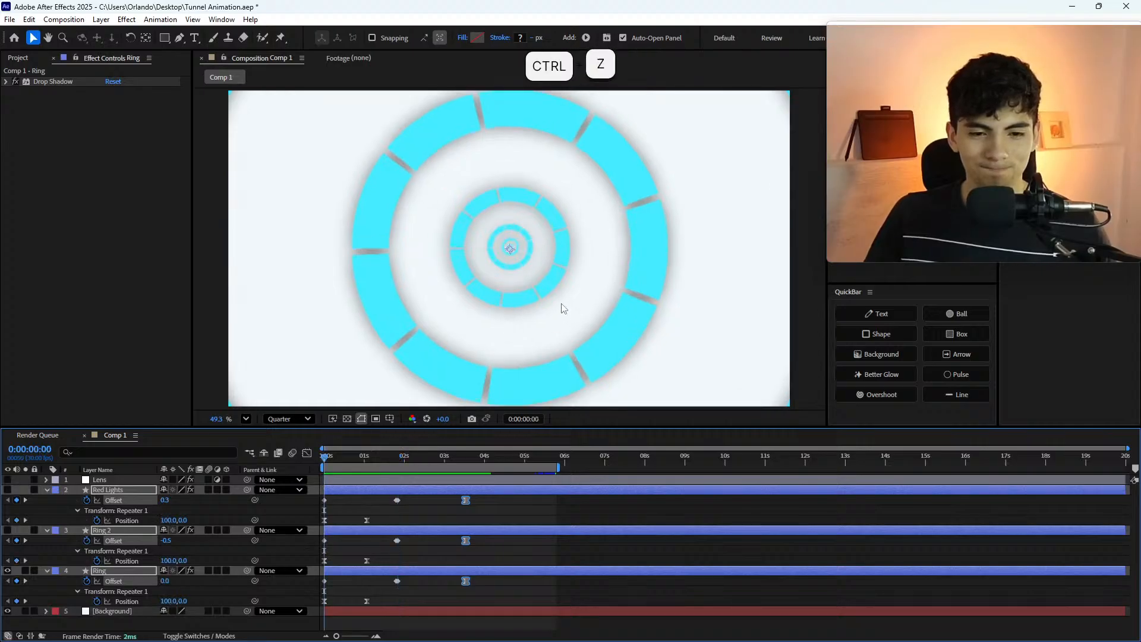
{"action": "key", "text": "ctrl+z"}
{"action": "key", "text": "ctrl+z"}
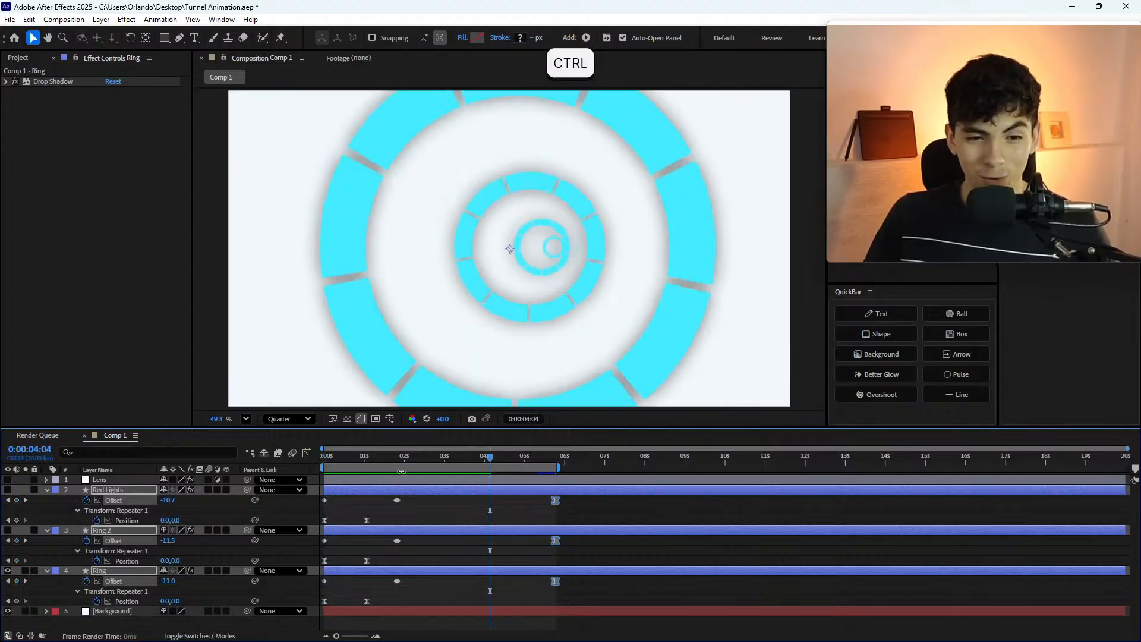
- Go to the middle Offset keyframes at 0:00:01:25 and set the preview resolution to Half for the rings' centre
{"action": "left_click", "coordinate": [403, 463], "text": "shift"}
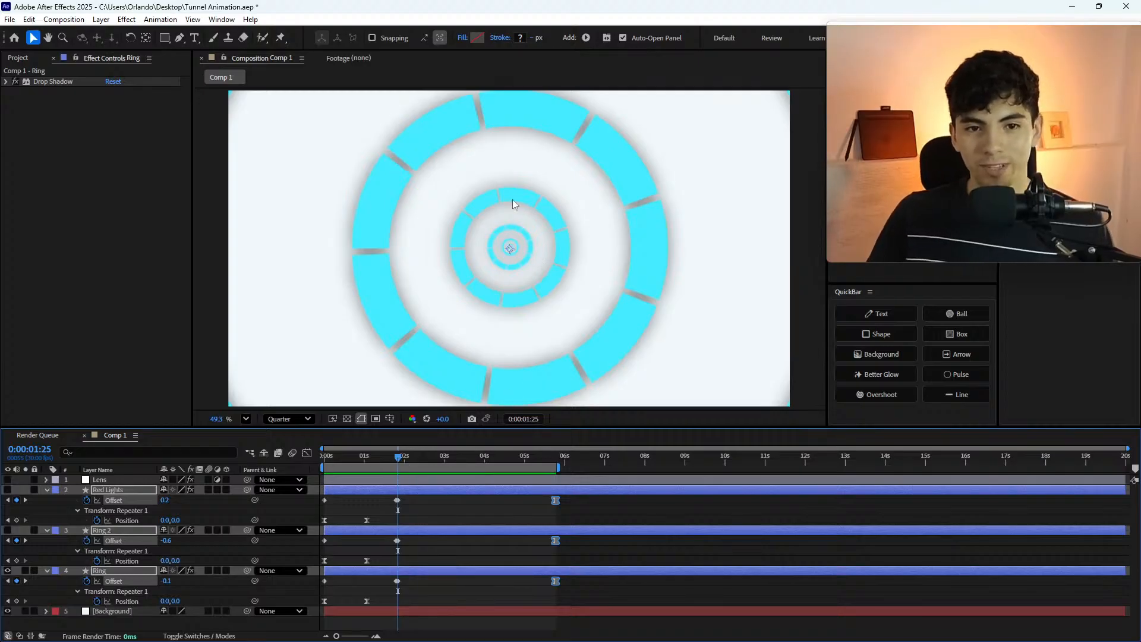
{"action": "scroll", "coordinate": [505, 235], "scroll_direction": "up", "scroll_amount": 8}
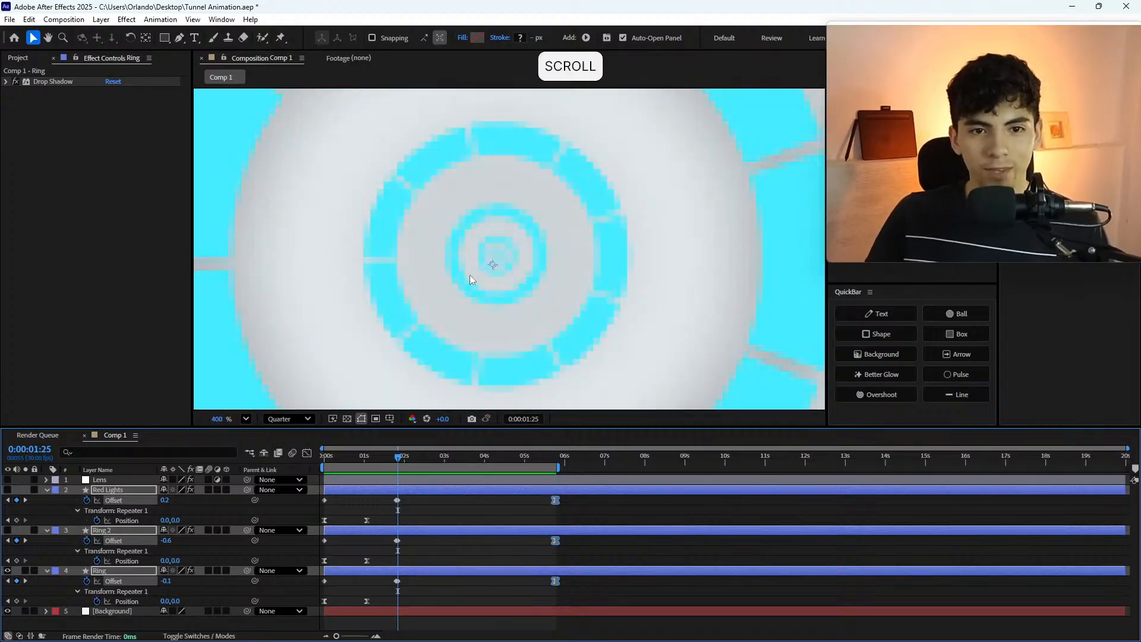
{"action": "scroll", "coordinate": [473, 282], "scroll_direction": "up", "scroll_amount": 2}
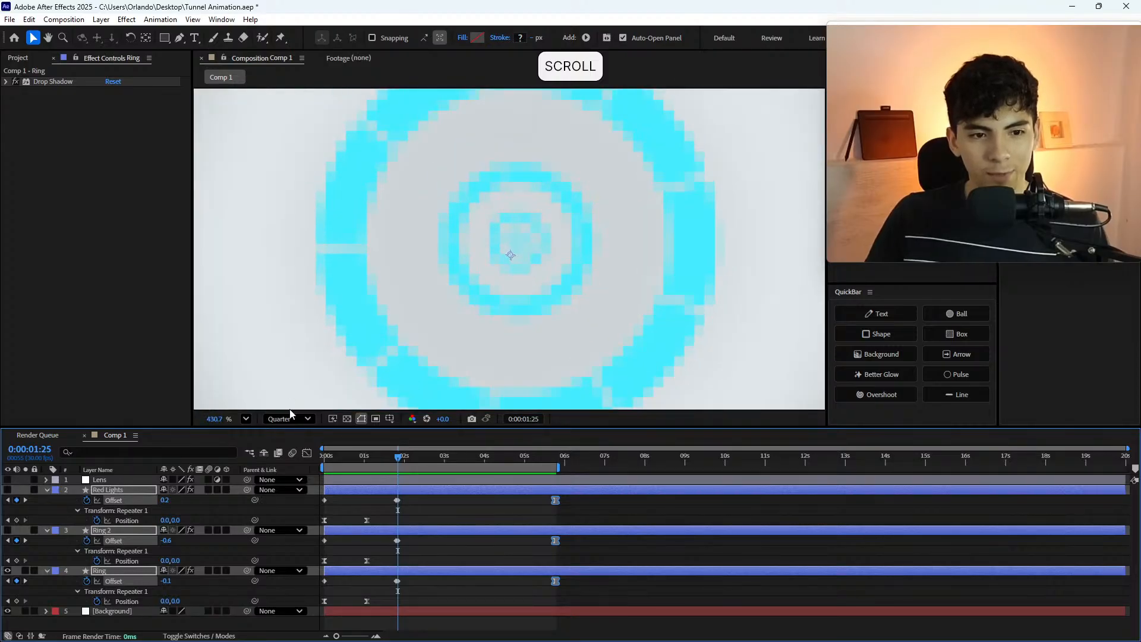
{"action": "left_click", "coordinate": [289, 418]}
{"action": "left_click", "coordinate": [291, 472]}
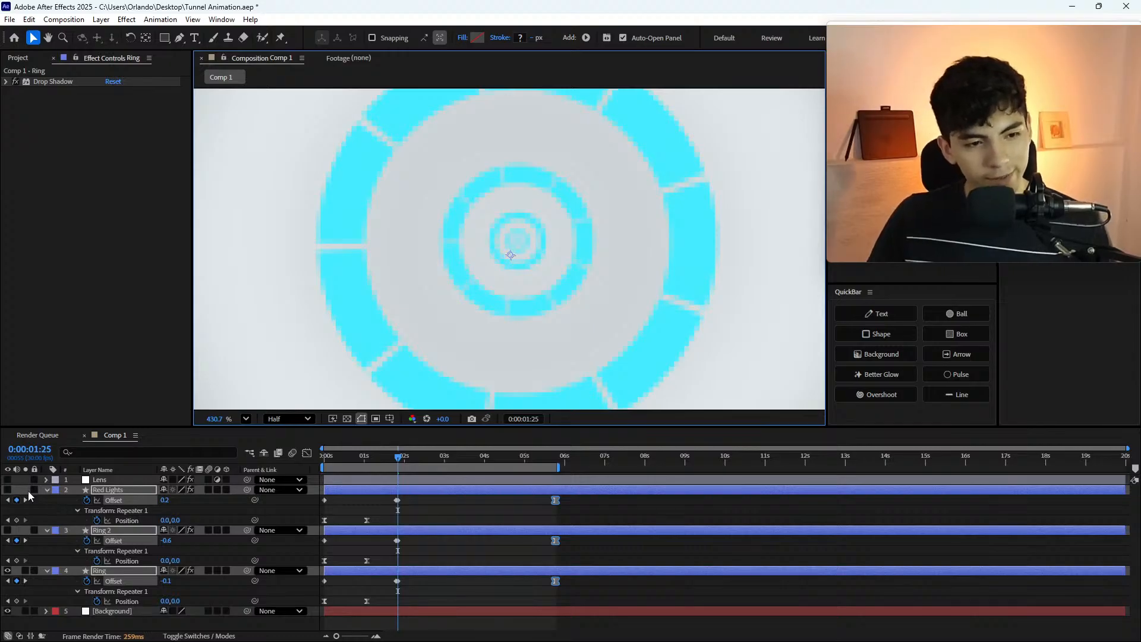
- Expand the Repeater 1 properties of the Red Lights layer and examine the smallest ring copies at the tunnel's centre
{"action": "left_click", "coordinate": [49, 491]}
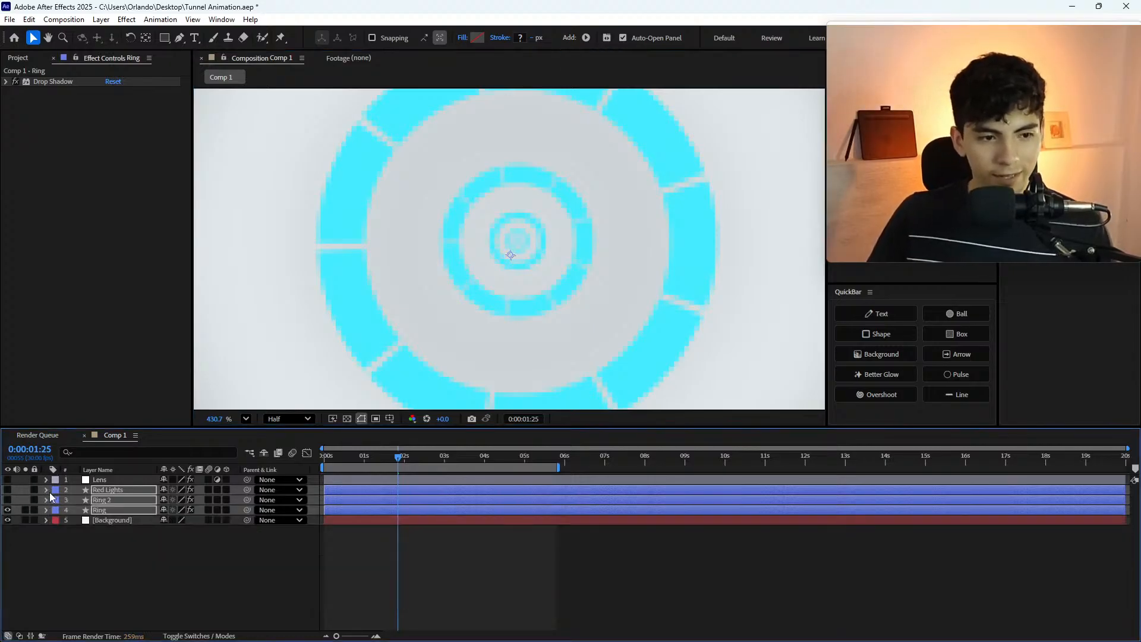
{"action": "left_click", "coordinate": [47, 490]}
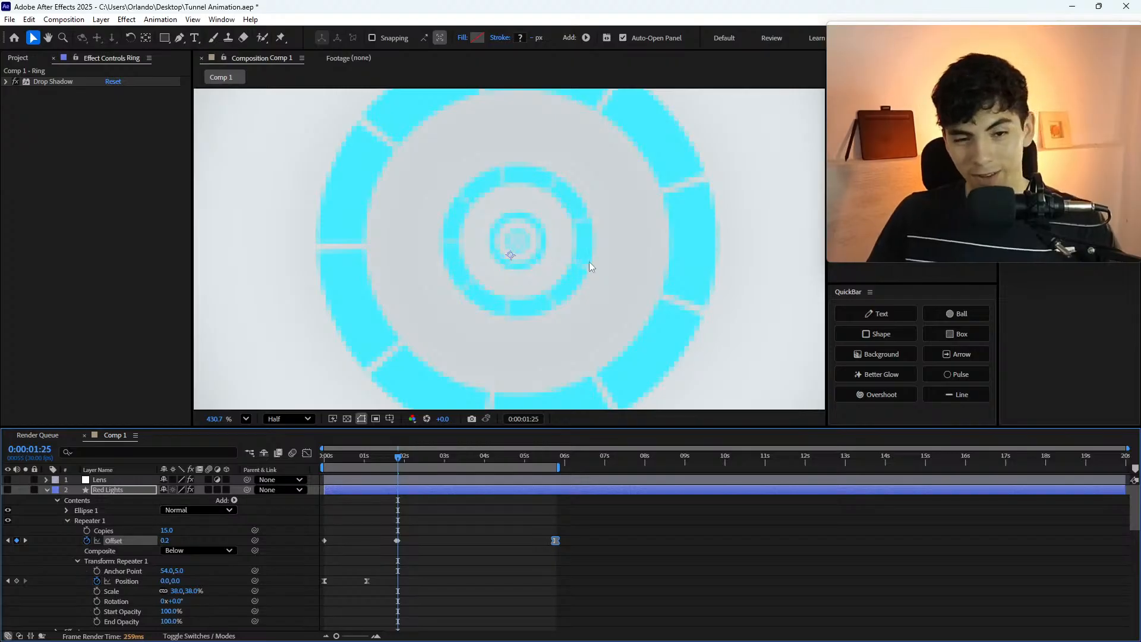
{"action": "scroll", "coordinate": [541, 236], "scroll_direction": "down", "scroll_amount": 5}
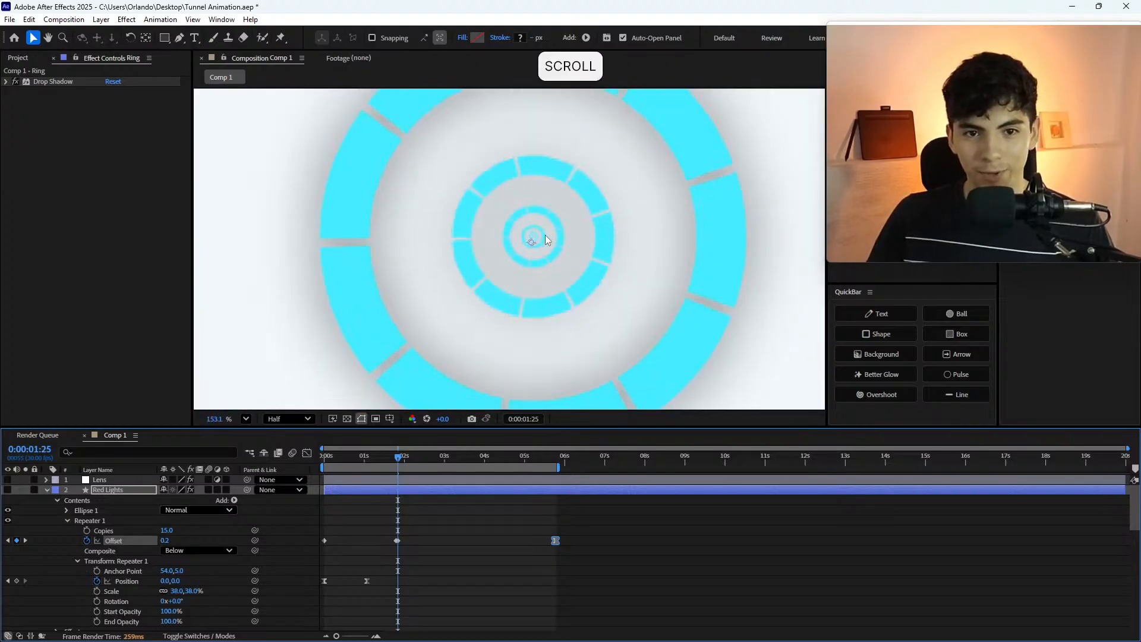
{"action": "scroll", "coordinate": [545, 236], "scroll_direction": "up", "scroll_amount": 6}
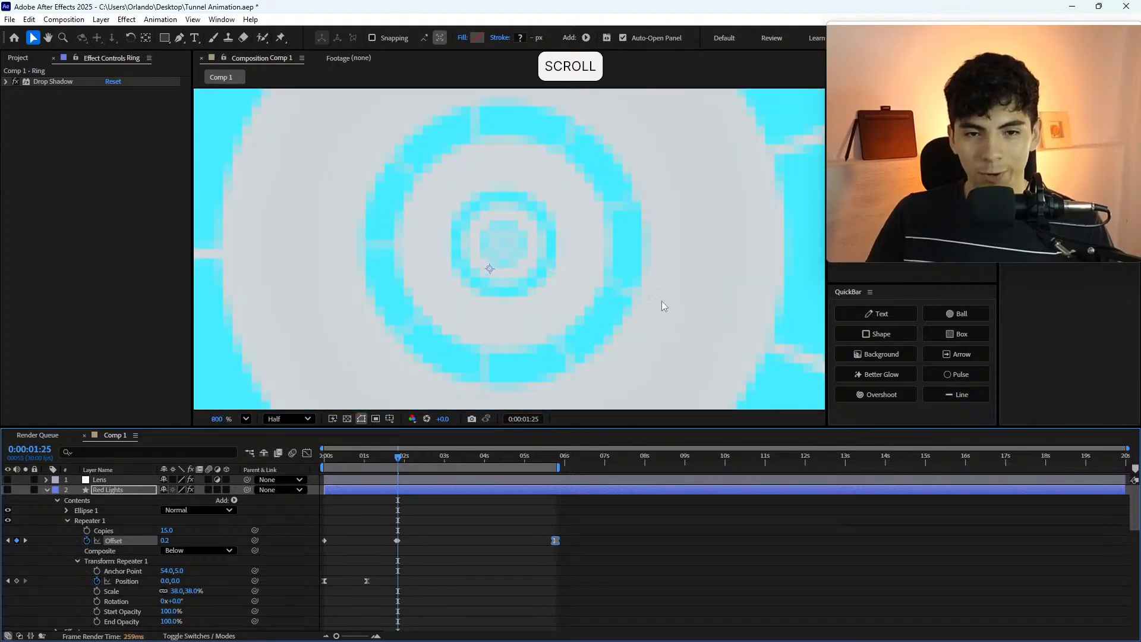
{"action": "scroll", "coordinate": [491, 240], "scroll_direction": "up", "scroll_amount": 1}
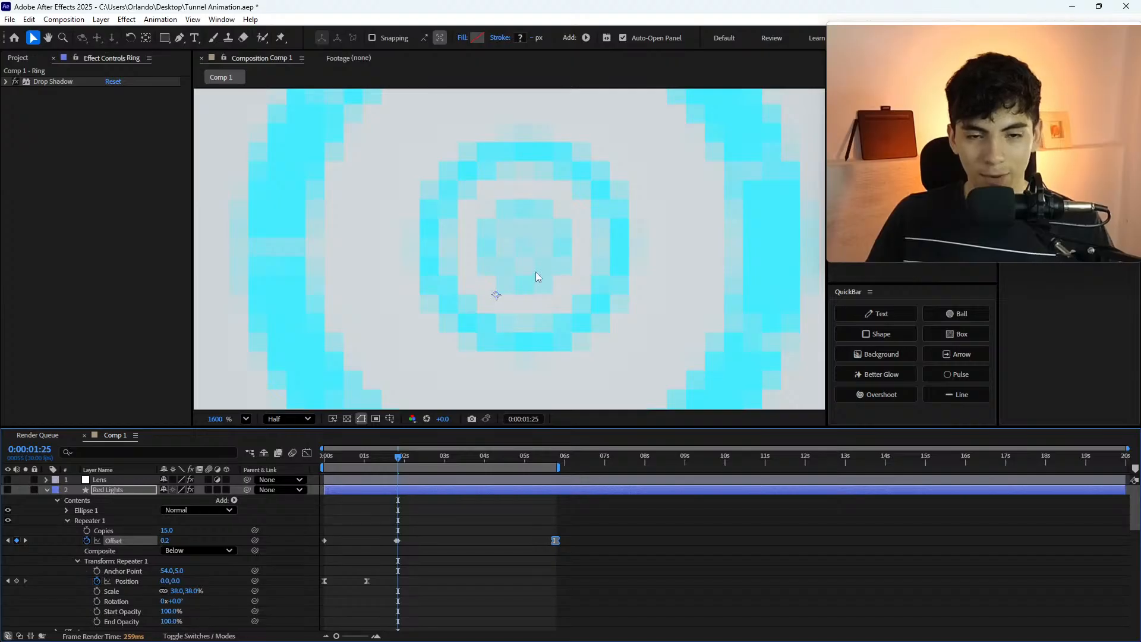
{"action": "scroll", "coordinate": [540, 234], "scroll_direction": "down", "scroll_amount": 5}
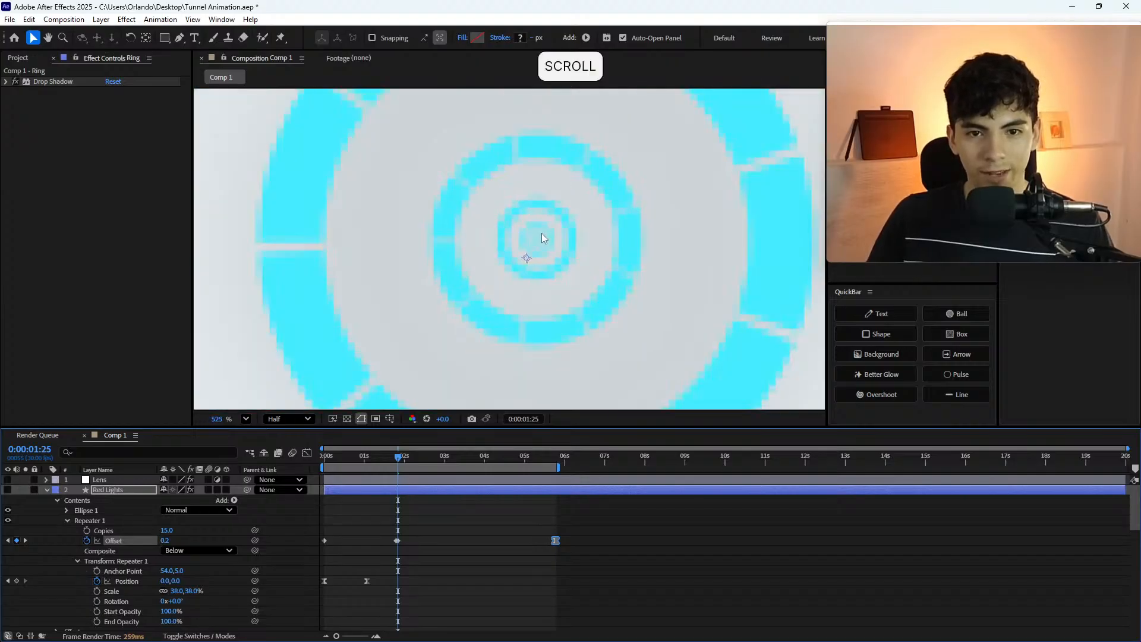
{"action": "scroll", "coordinate": [541, 237], "scroll_direction": "up", "scroll_amount": 4}
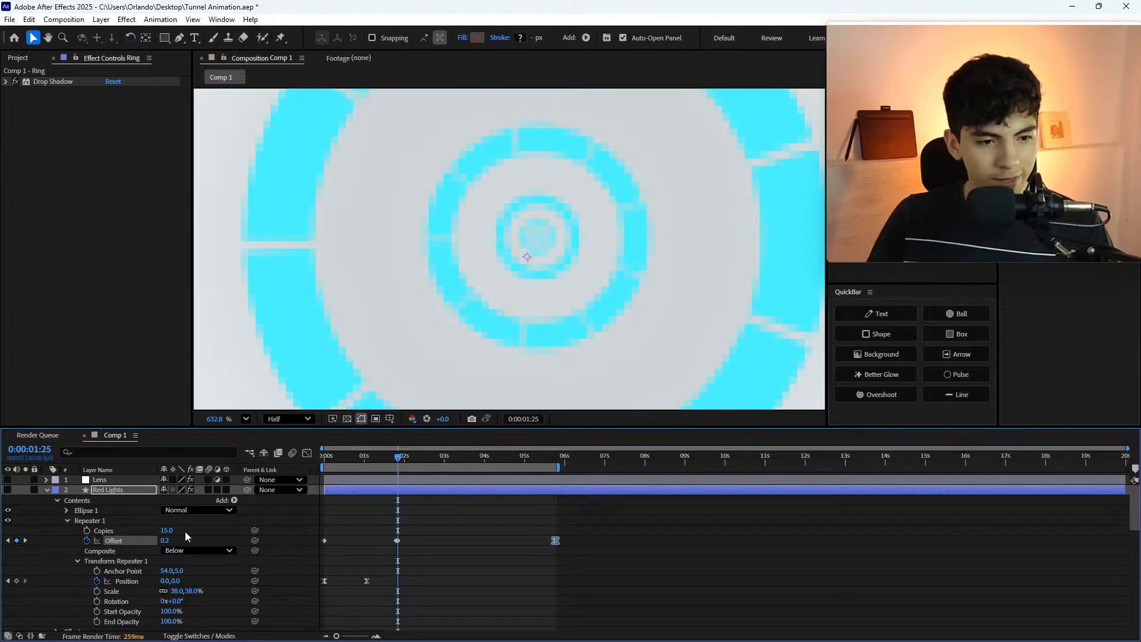
{"action": "scroll", "coordinate": [543, 234], "scroll_direction": "up", "scroll_amount": 4}
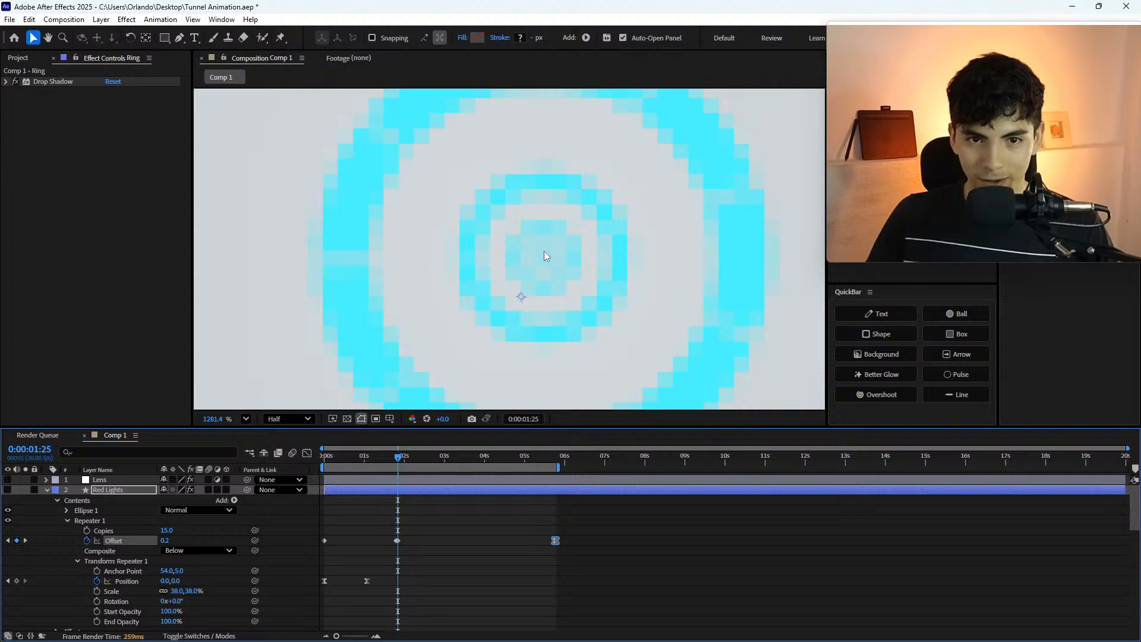
- Try setting the Red Lights layer's Repeater 1 copies to 10, and undo the change
{"action": "left_click", "coordinate": [167, 530]}
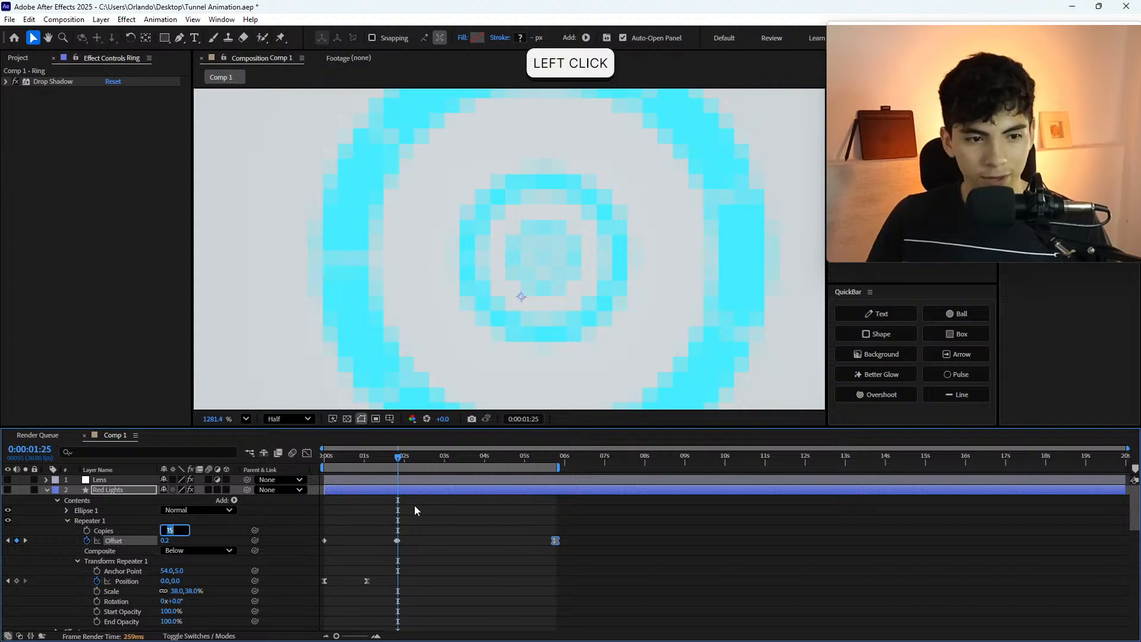
{"action": "type", "text": "10"}
{"action": "key", "text": "Return"}
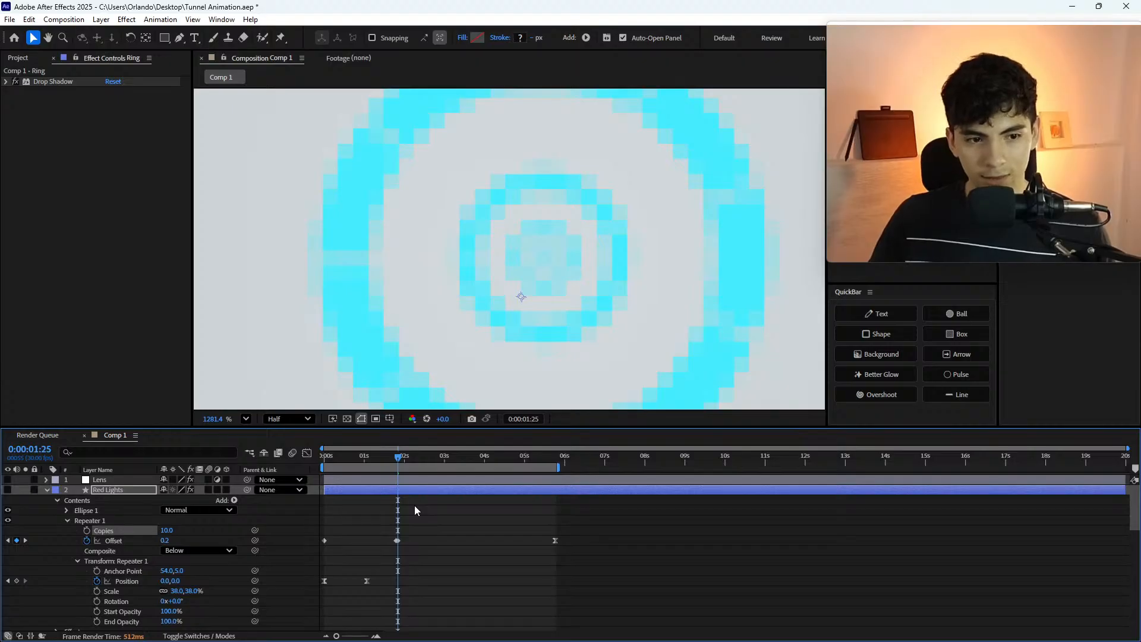
{"action": "scroll", "coordinate": [415, 505], "scroll_direction": "down", "scroll_amount": 10}
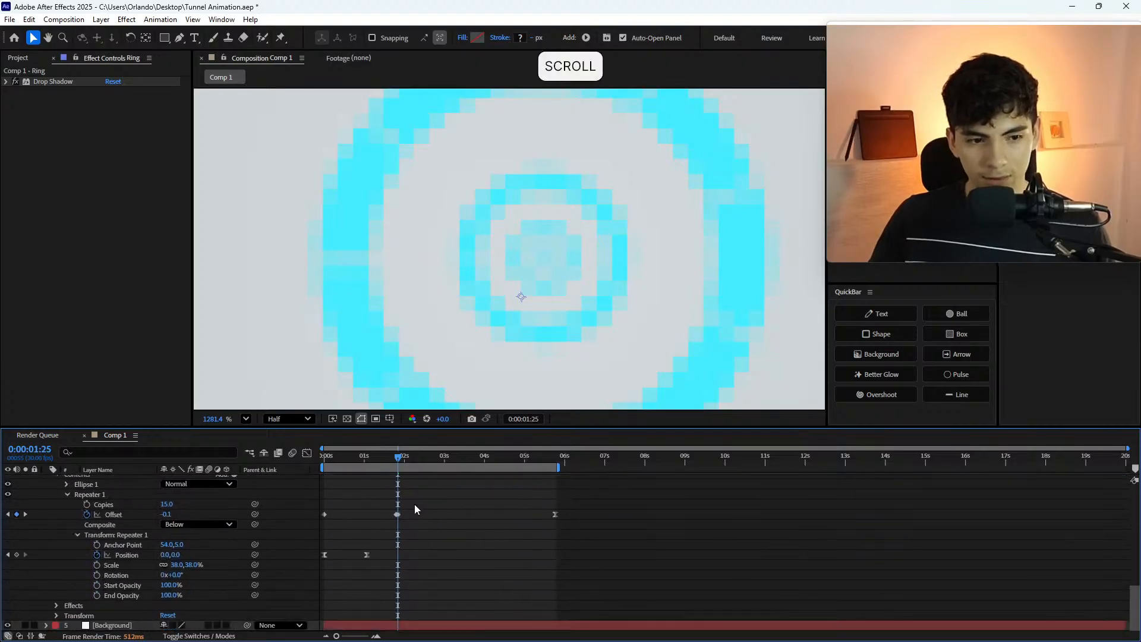
{"action": "key", "text": "ctrl+z"}
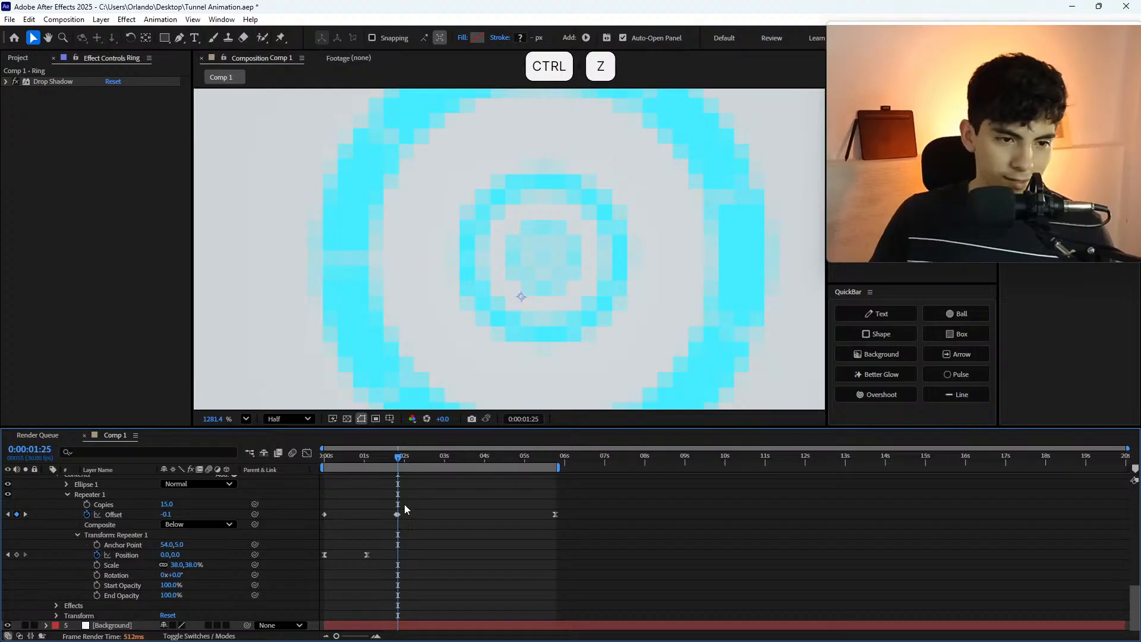
- Set the Repeater 1 copies of the Red Lights, Ring 2 and Ring layers to 10
{"action": "left_click", "coordinate": [114, 507]}
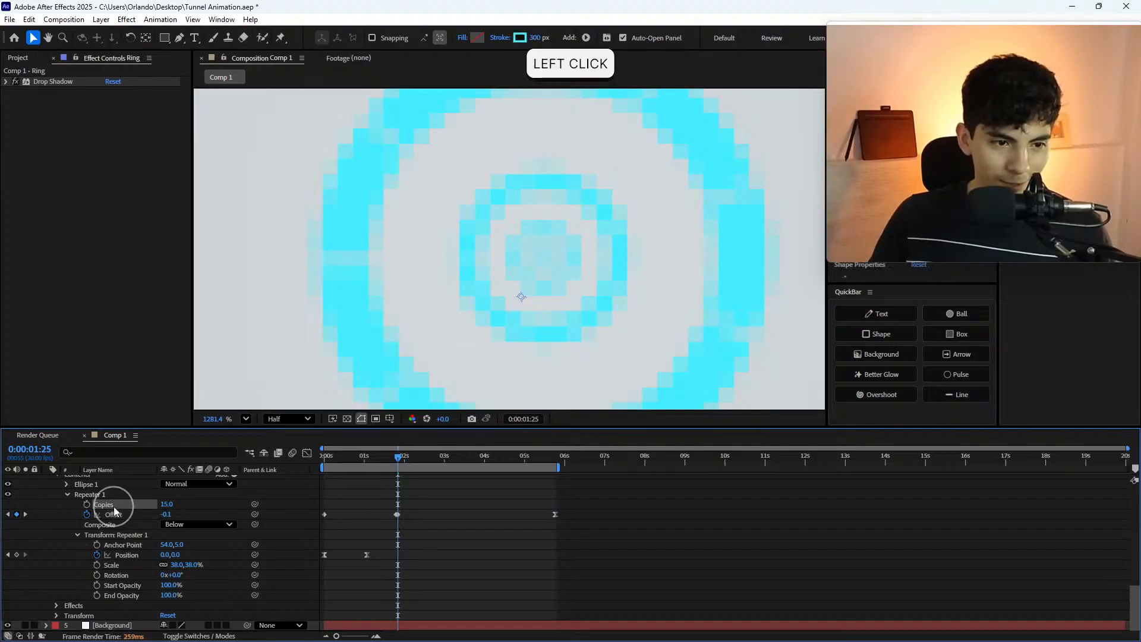
{"action": "scroll", "coordinate": [113, 507], "scroll_direction": "up", "scroll_amount": 5}
{"action": "left_click", "coordinate": [117, 527], "text": "shift"}
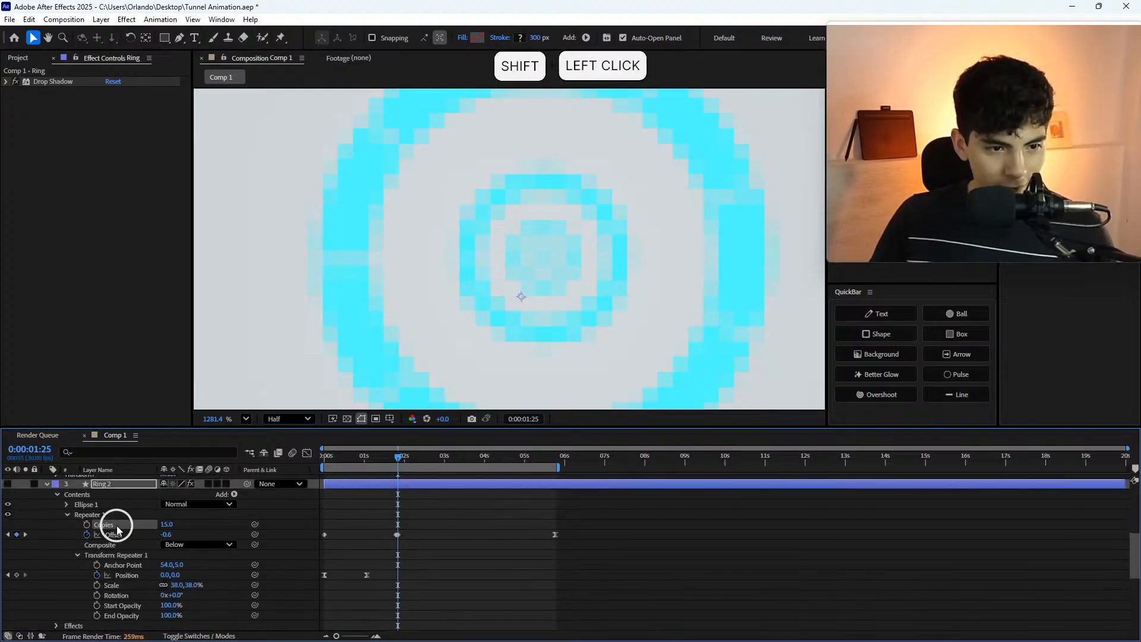
{"action": "scroll", "coordinate": [121, 520], "scroll_direction": "up", "scroll_amount": 5}
{"action": "left_click", "coordinate": [109, 532], "text": "shift"}
{"action": "scroll", "coordinate": [109, 533], "scroll_direction": "down", "scroll_amount": 10}
{"action": "left_click", "coordinate": [170, 504]}
{"action": "type", "text": "100"}
{"action": "key", "text": "Return"}
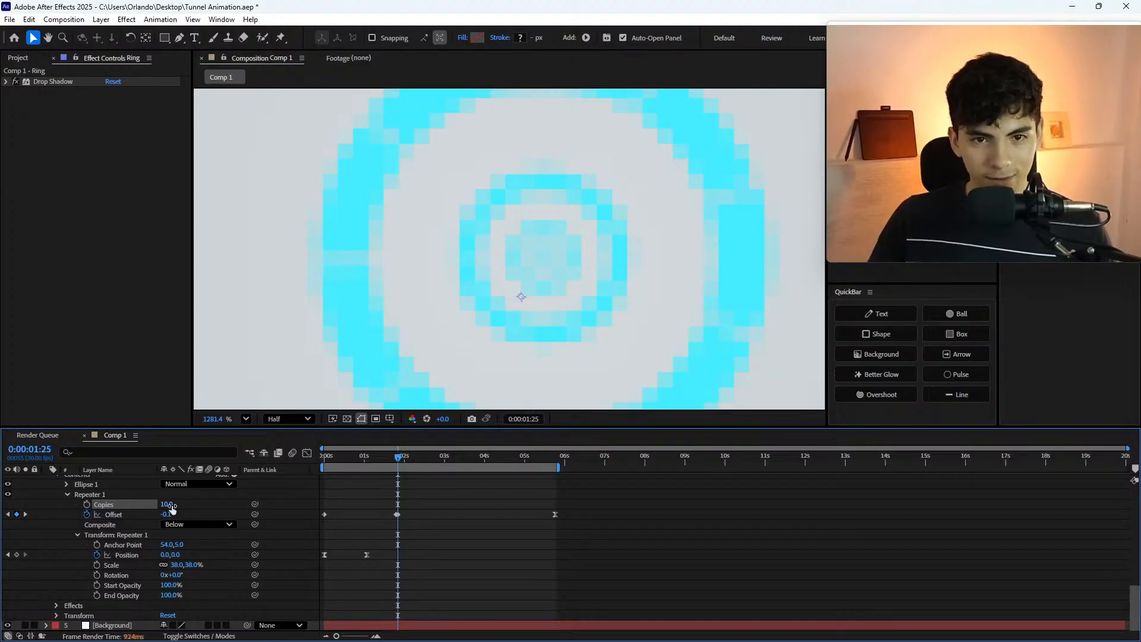
{"action": "scroll", "coordinate": [155, 529], "scroll_direction": "up", "scroll_amount": 2}
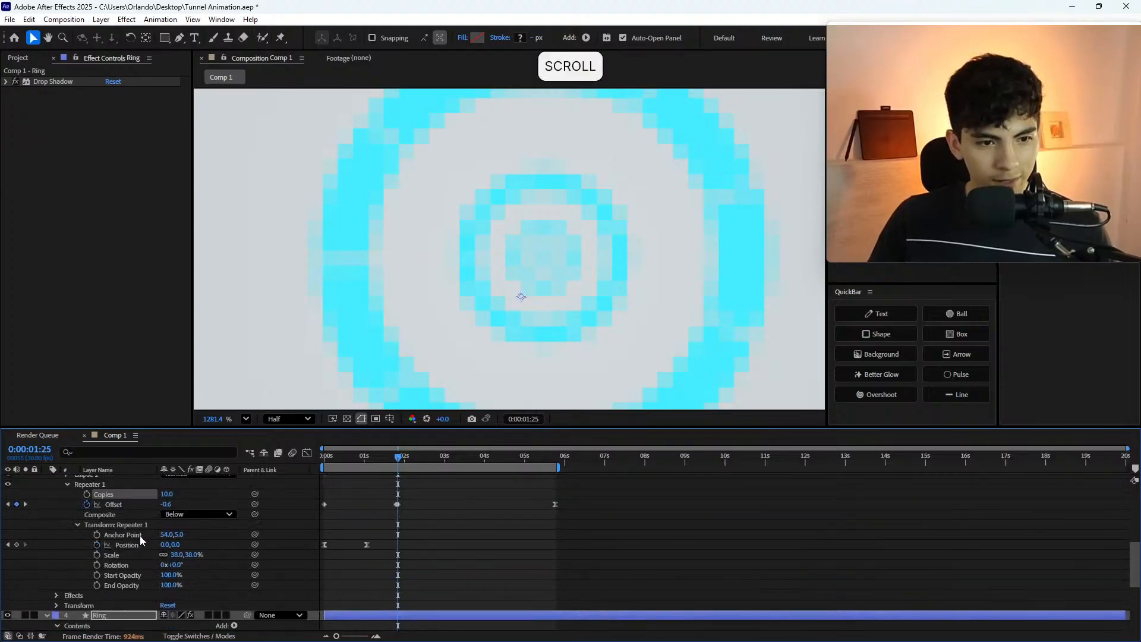
{"action": "scroll", "coordinate": [139, 536], "scroll_direction": "down", "scroll_amount": 2}
{"action": "scroll", "coordinate": [139, 538], "scroll_direction": "up", "scroll_amount": 3}
{"action": "scroll", "coordinate": [141, 539], "scroll_direction": "down", "scroll_amount": 3}
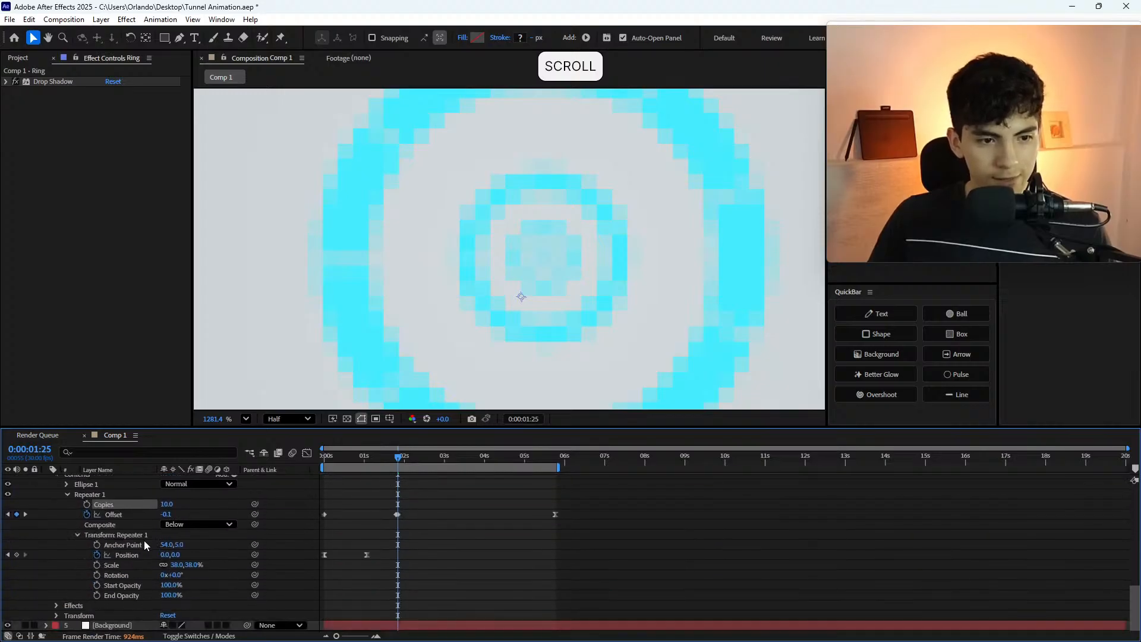
- Go back to the Offset keyframe at 0:00:01:24 and examine the ring copies at the tunnel's centre
{"action": "left_click", "coordinate": [169, 503]}
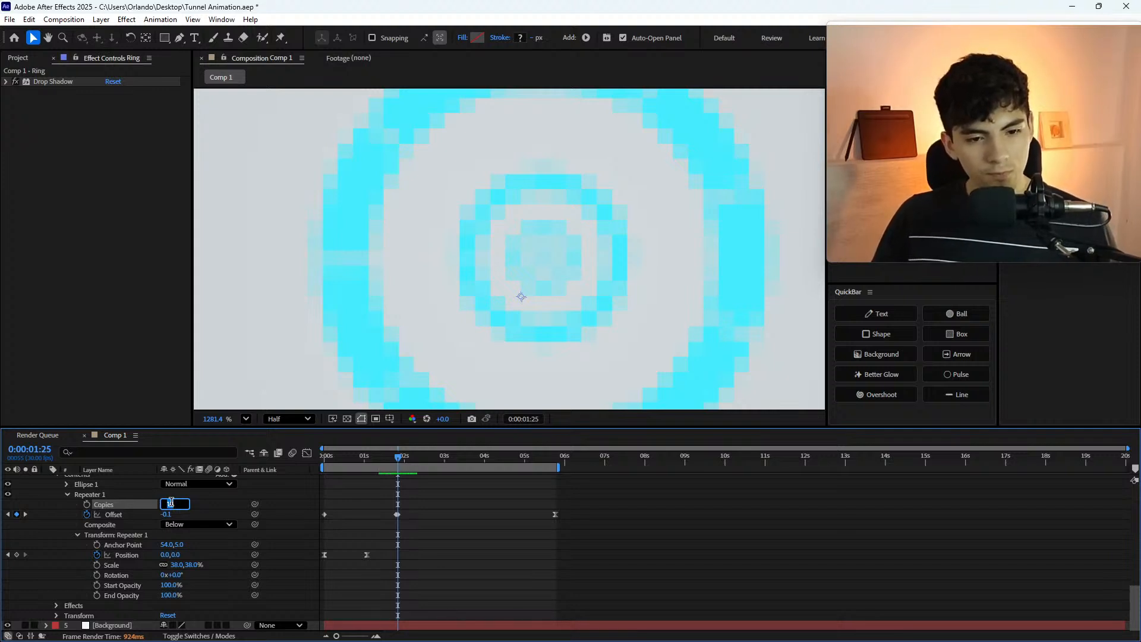
{"action": "key", "text": "Page_Up"}
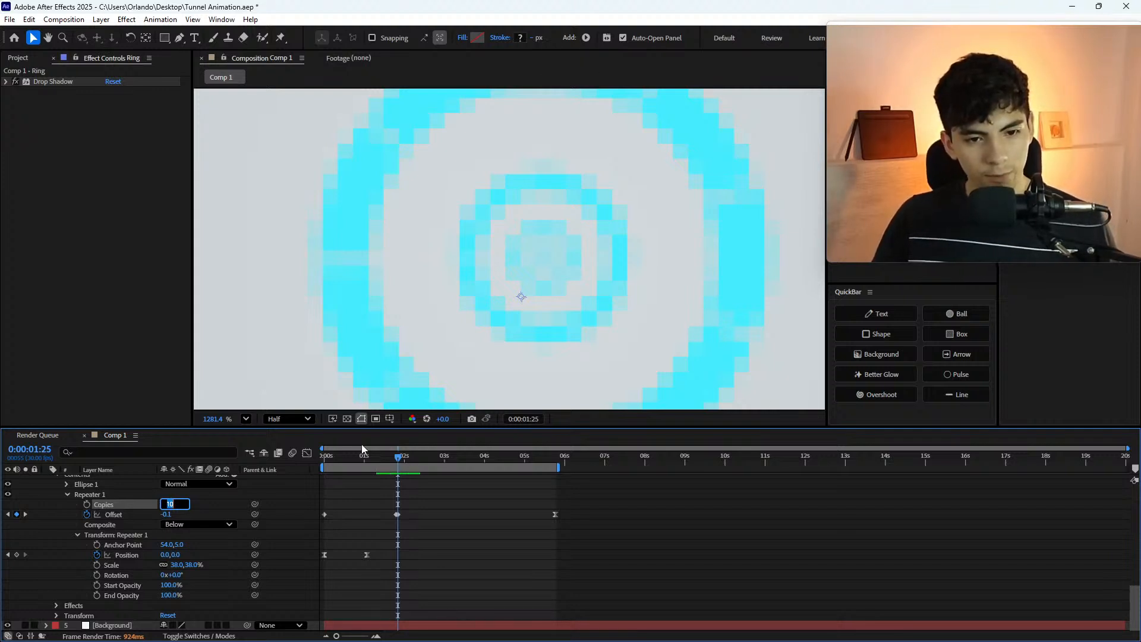
{"action": "left_click", "coordinate": [398, 515]}
{"action": "scroll", "coordinate": [400, 522], "scroll_direction": "up", "scroll_amount": 3, "text": "alt"}
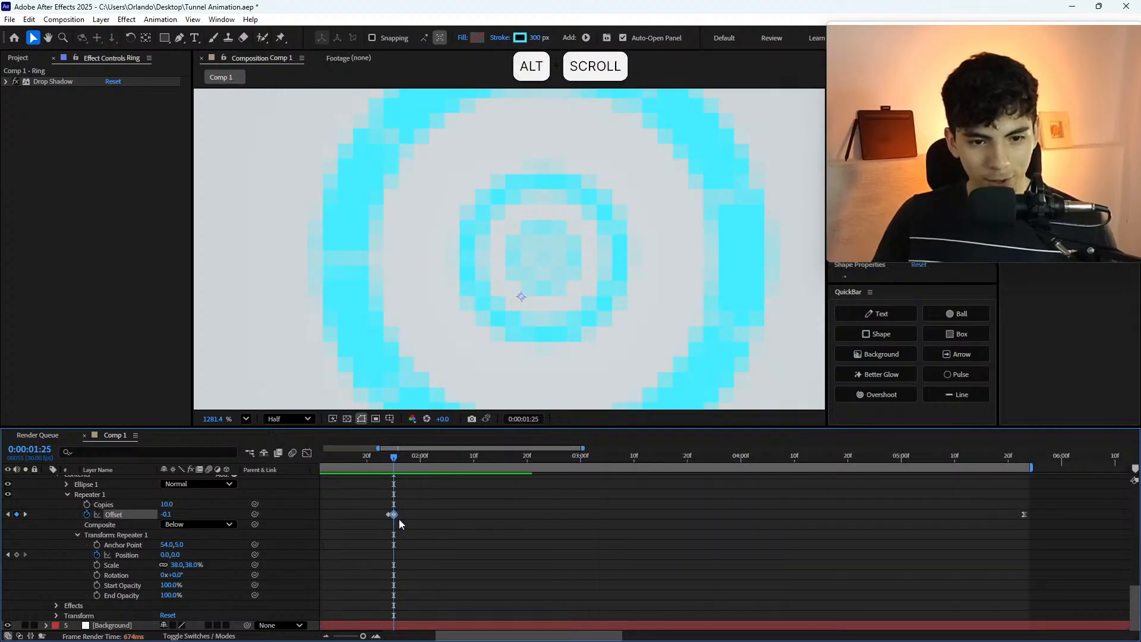
{"action": "scroll", "coordinate": [398, 519], "scroll_direction": "up", "scroll_amount": 2, "text": "alt"}
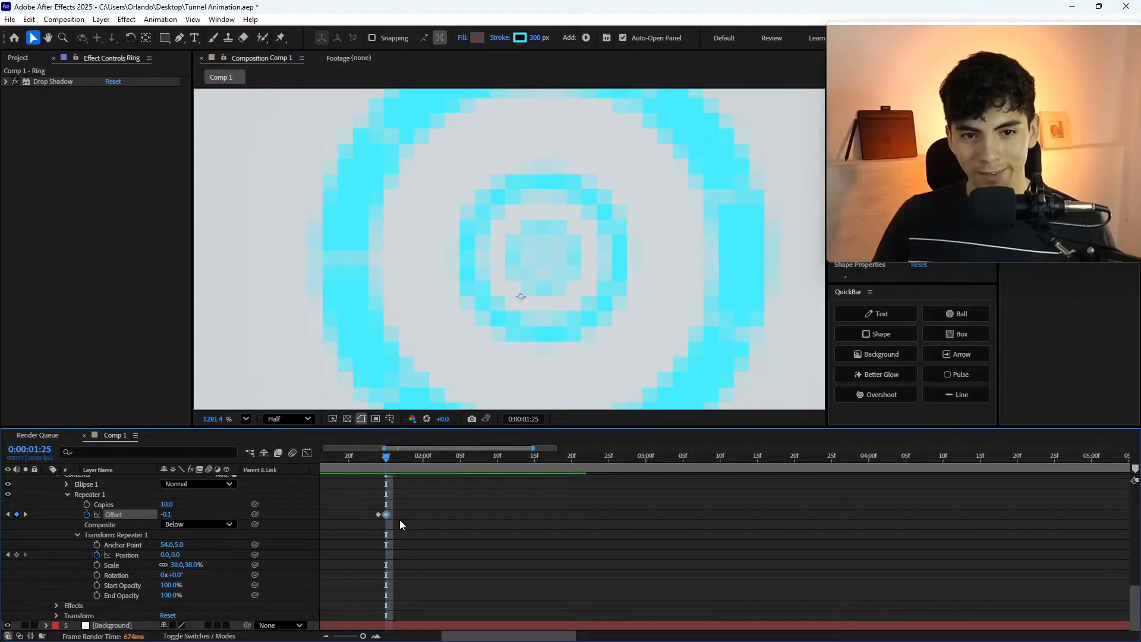
{"action": "key", "text": "Page_Up"}
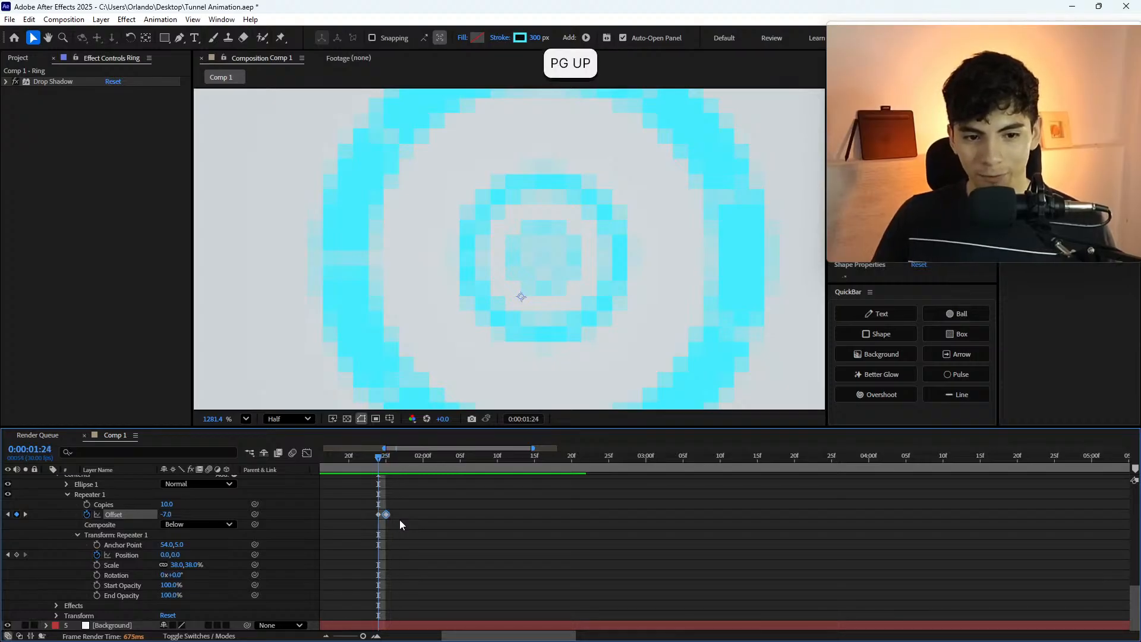
{"action": "scroll", "coordinate": [510, 288], "scroll_direction": "down", "scroll_amount": 5}
{"action": "scroll", "coordinate": [515, 291], "scroll_direction": "down", "scroll_amount": 6}
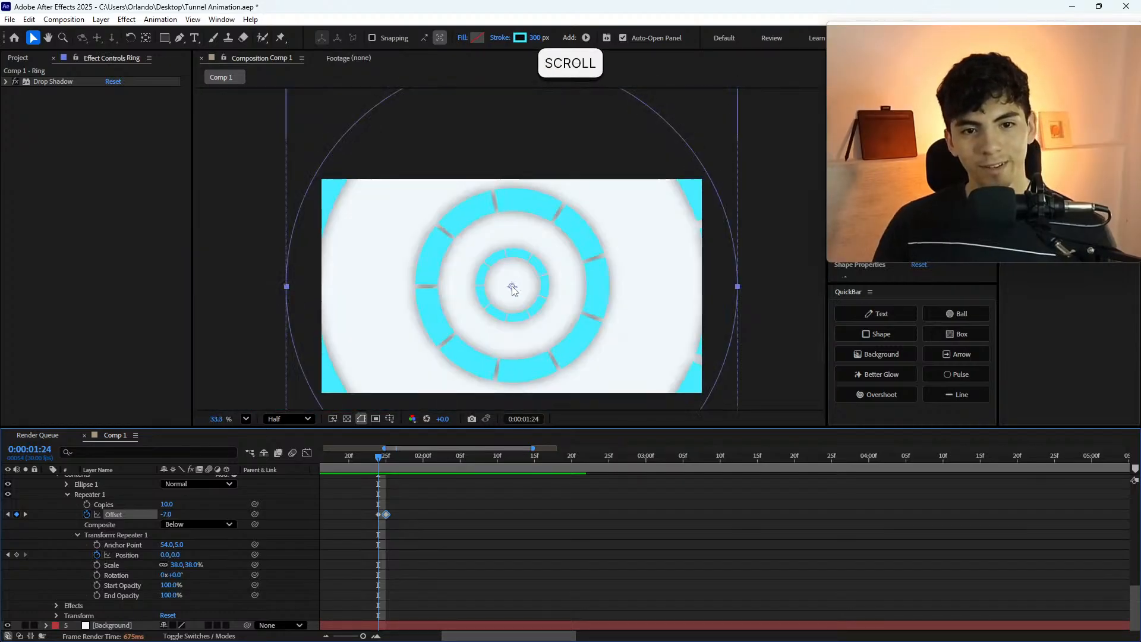
{"action": "scroll", "coordinate": [513, 291], "scroll_direction": "up", "scroll_amount": 3}
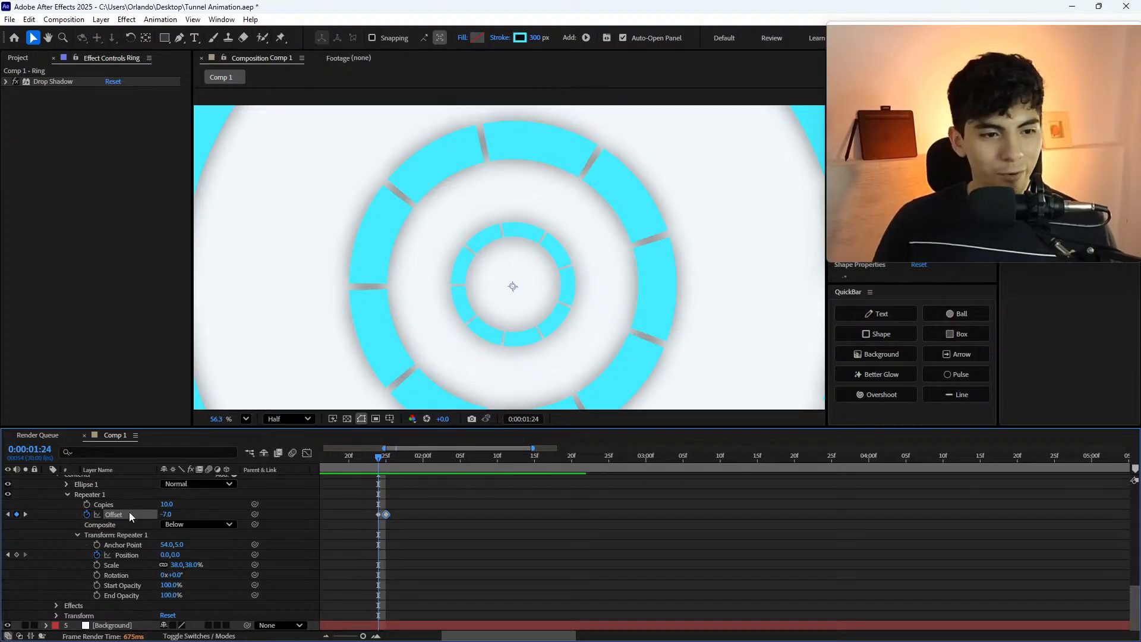
- Set the Repeater 1 copies back to 15 on the Red Lights, Ring 2 and Ring layers
{"action": "left_click", "coordinate": [111, 505]}
{"action": "scroll", "coordinate": [142, 503], "scroll_direction": "up", "scroll_amount": 2}
{"action": "left_click", "coordinate": [117, 527], "text": "ctrl"}
{"action": "scroll", "coordinate": [122, 526], "scroll_direction": "up", "scroll_amount": 4}
{"action": "scroll", "coordinate": [120, 504], "scroll_direction": "down", "scroll_amount": 5}
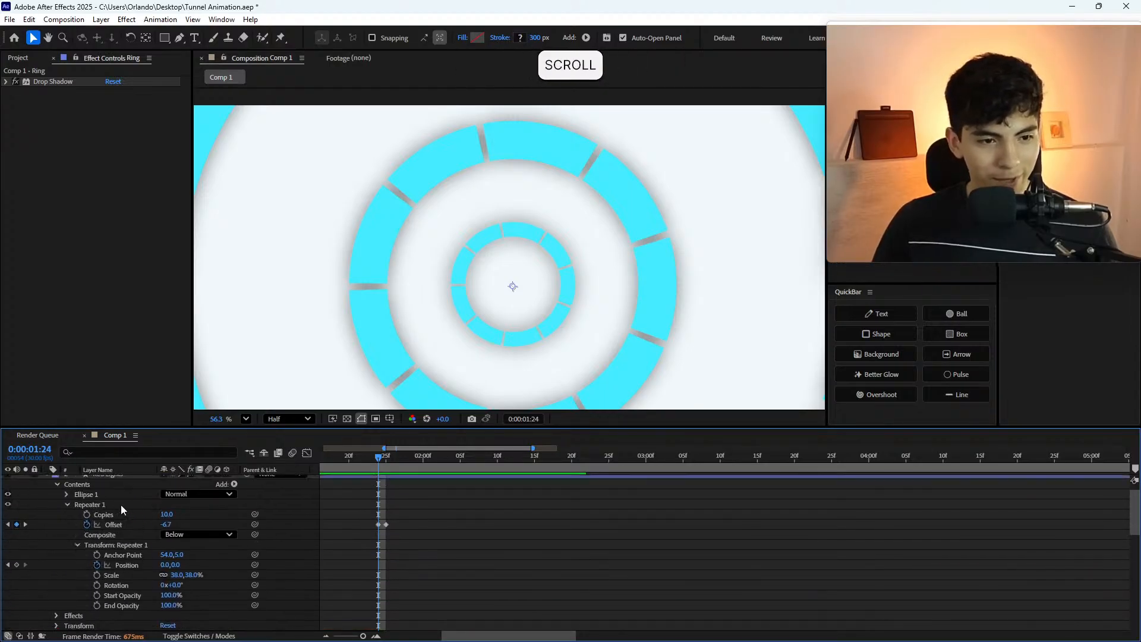
{"action": "left_click", "coordinate": [117, 514]}
{"action": "left_click", "coordinate": [167, 514]}
{"action": "type", "text": "15"}
{"action": "key", "text": "Return"}
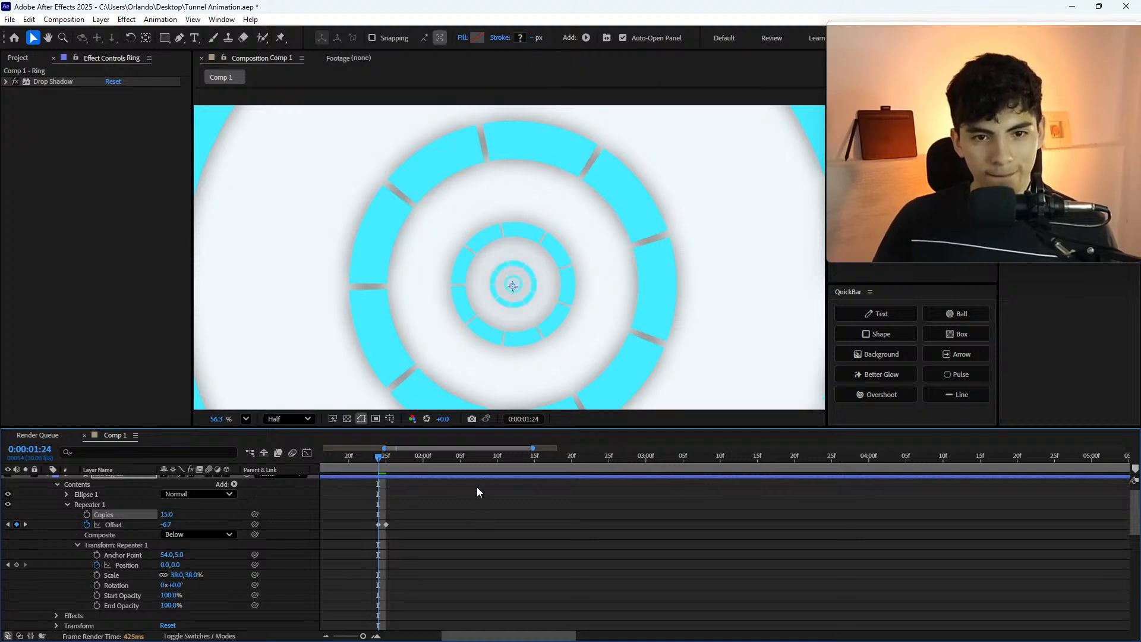
- Try setting the three ring layers' Repeater 1 copies to 14, and undo the change
{"action": "scroll", "coordinate": [527, 293], "scroll_direction": "up", "scroll_amount": 10}
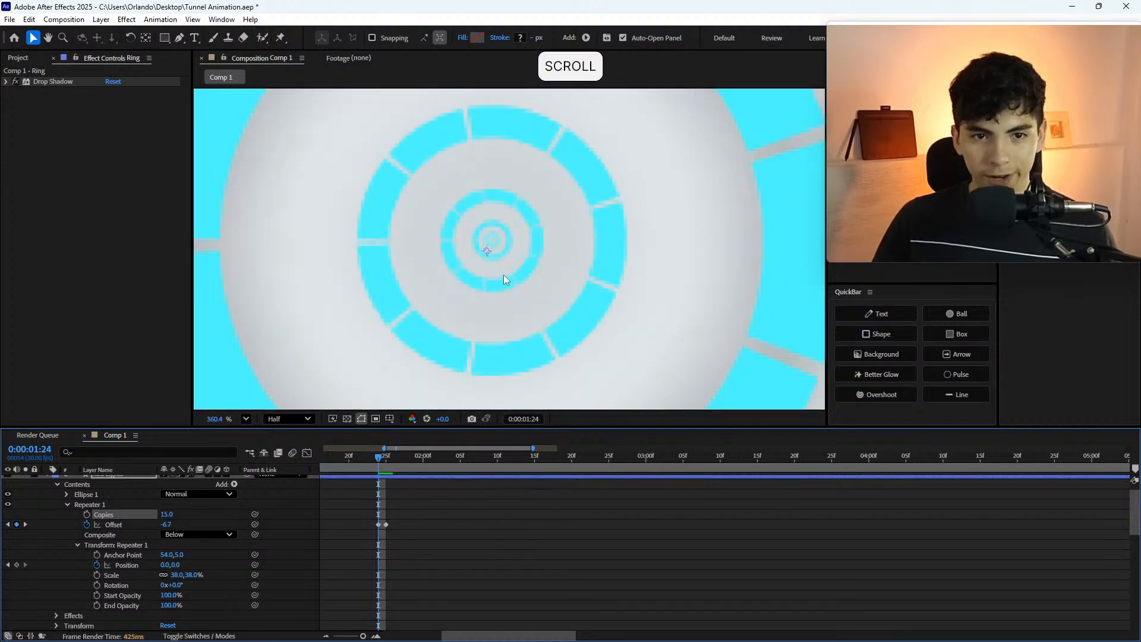
{"action": "scroll", "coordinate": [504, 279], "scroll_direction": "up", "scroll_amount": 2}
{"action": "left_click", "coordinate": [162, 526]}
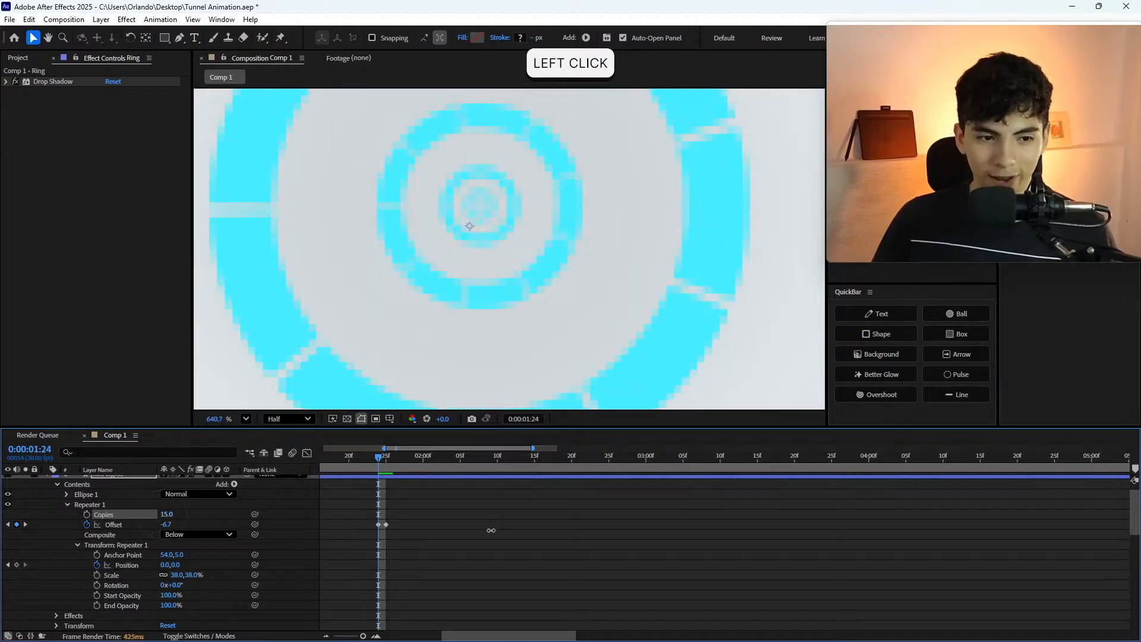
{"action": "type", "text": "14"}
{"action": "key", "text": "Return"}
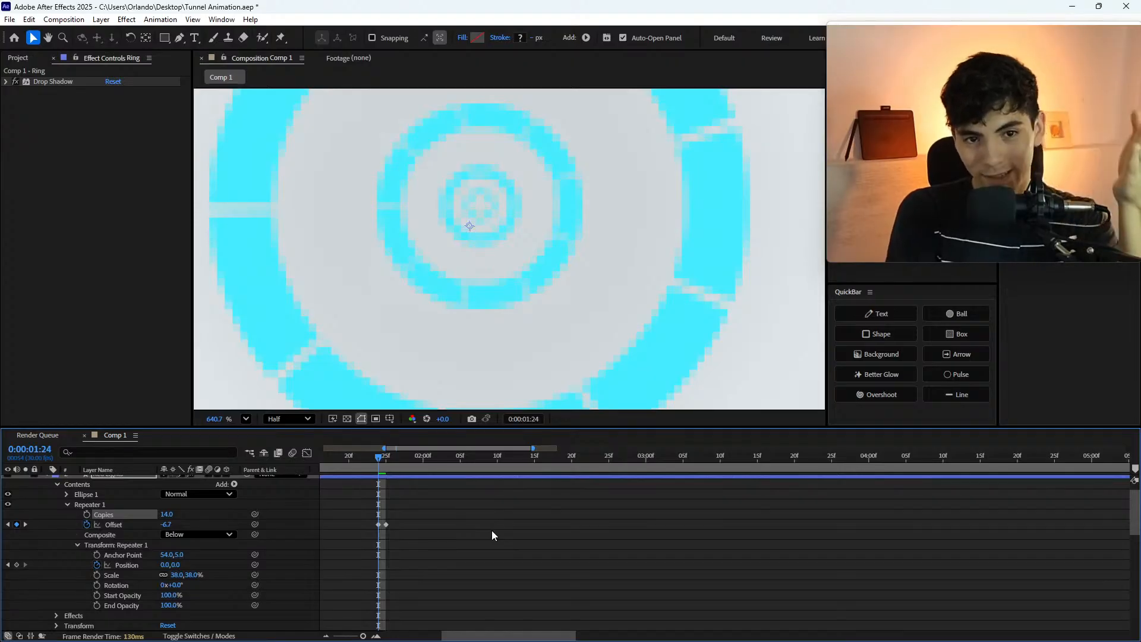
{"action": "key", "text": "ctrl+z"}
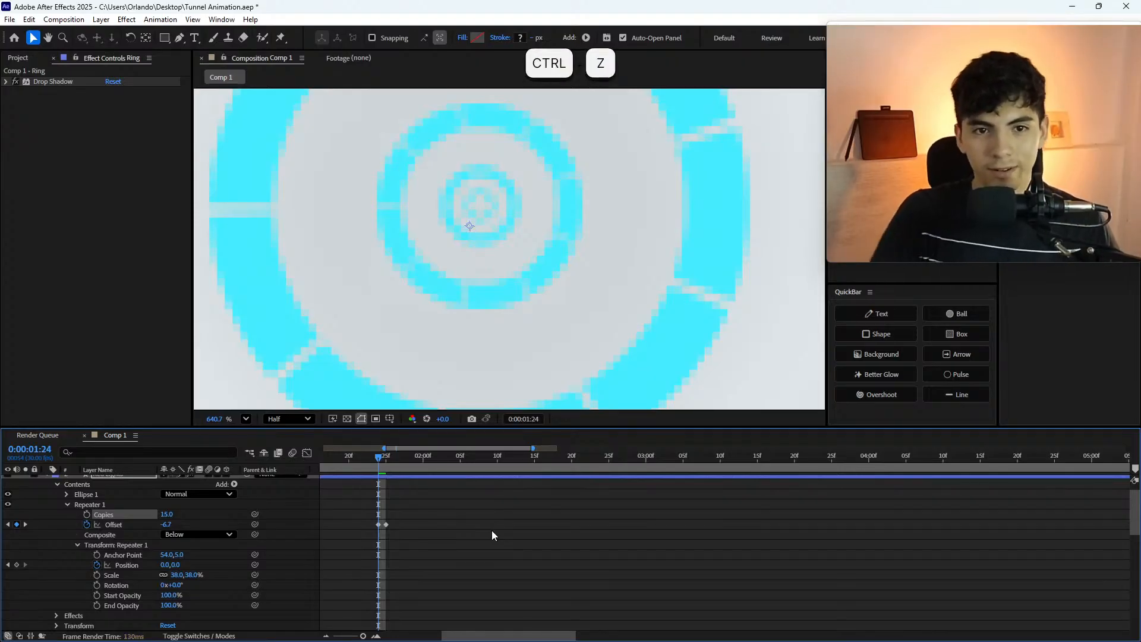
- Compare frames 0:00:01:25 and 0:00:01:24, and add Copies keyframes at 0:00:01:24 to Repeater 1 of all three ring layers
{"action": "left_click", "coordinate": [386, 457], "text": "shift"}
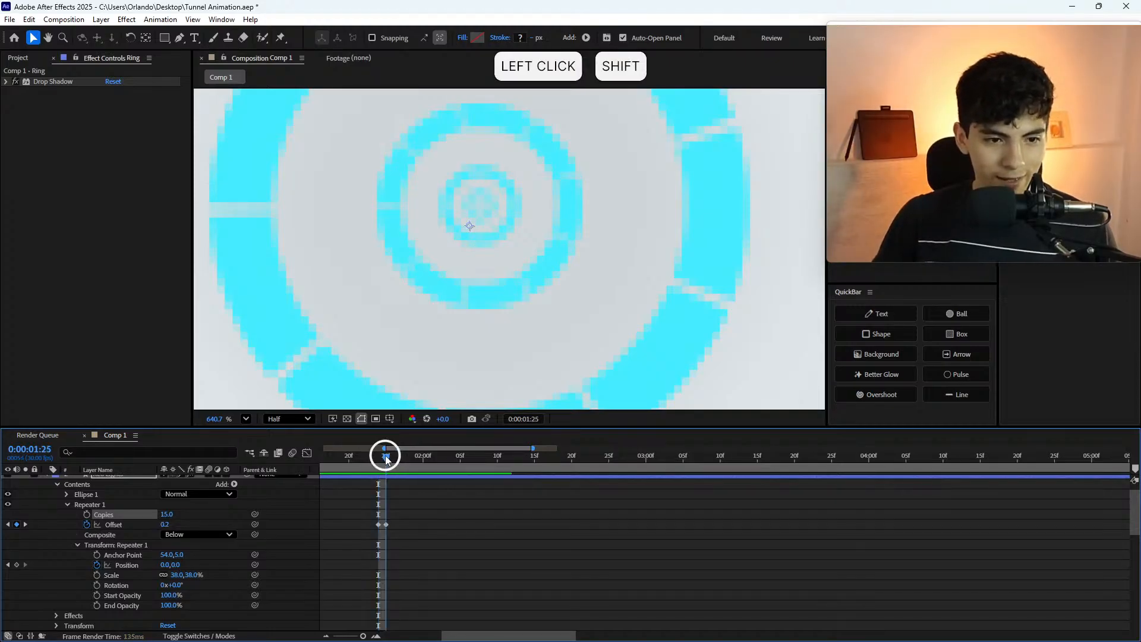
{"action": "left_click", "coordinate": [378, 456], "text": "shift"}
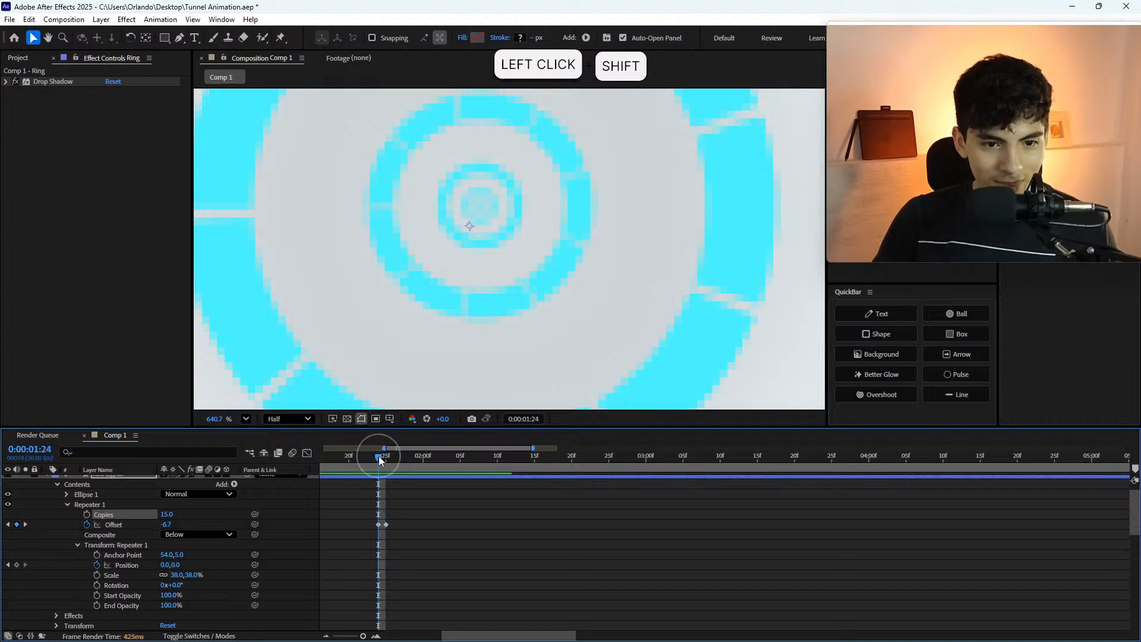
{"action": "left_click", "coordinate": [87, 515]}
{"action": "scroll", "coordinate": [101, 570], "scroll_direction": "up", "scroll_amount": 3}
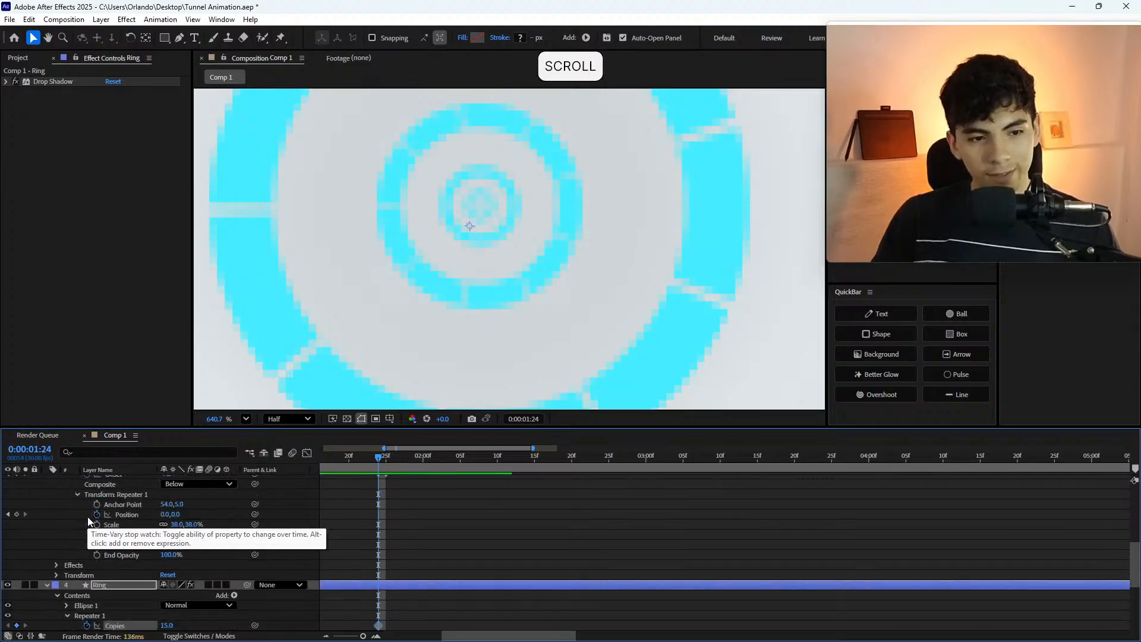
{"action": "scroll", "coordinate": [94, 571], "scroll_direction": "down", "scroll_amount": 2}
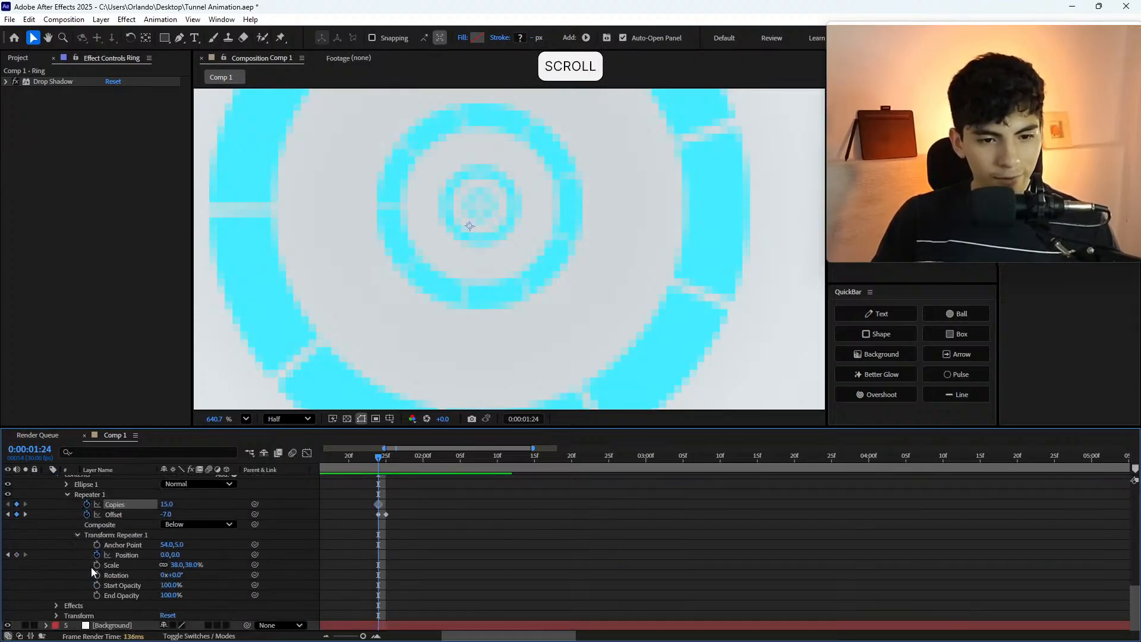
{"action": "scroll", "coordinate": [95, 573], "scroll_direction": "up", "scroll_amount": 1}
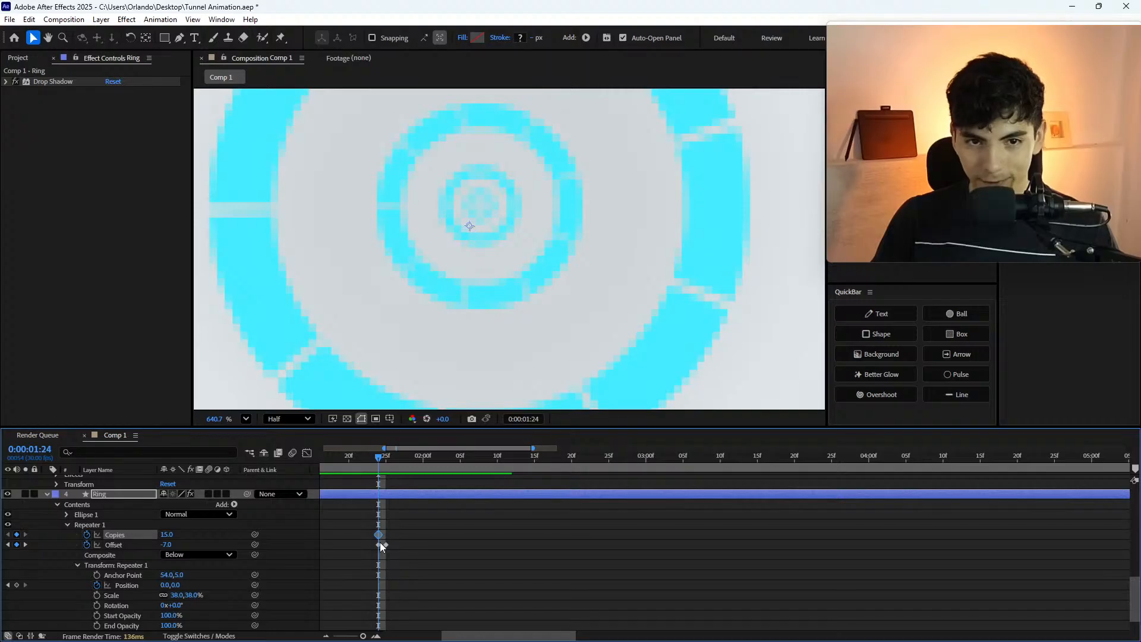
- Advance to 0:00:01:25 and set the Red Lights layer's Repeater 1 copies to 10
{"action": "mouse_move", "coordinate": [382, 546]}
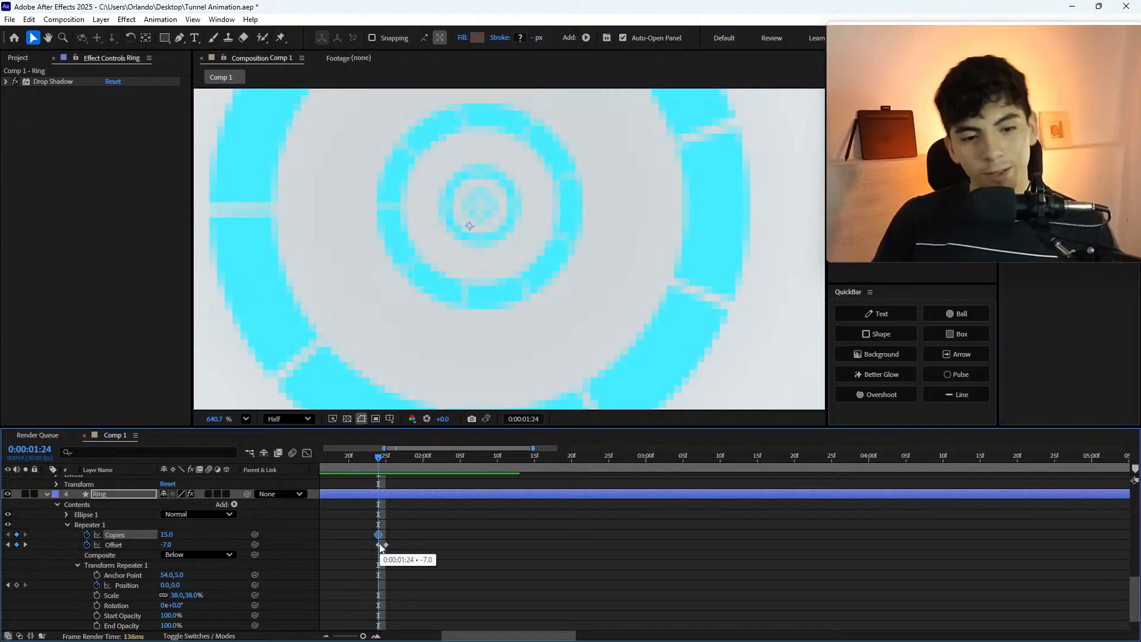
{"action": "key", "text": "Page_Down"}
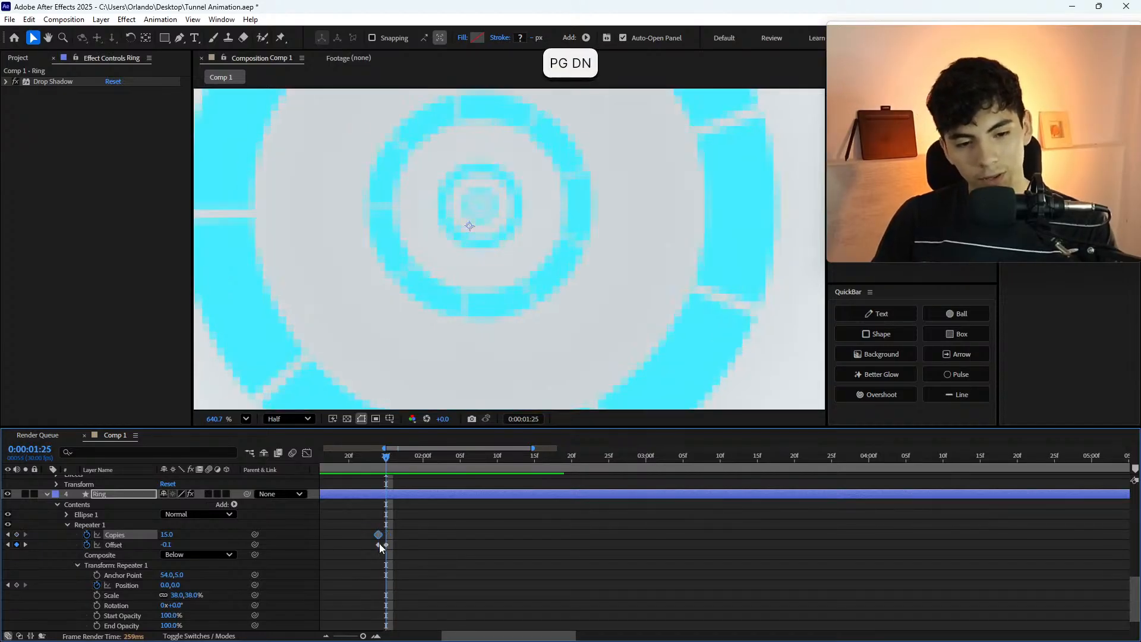
{"action": "scroll", "coordinate": [401, 548], "scroll_direction": "up", "scroll_amount": 5}
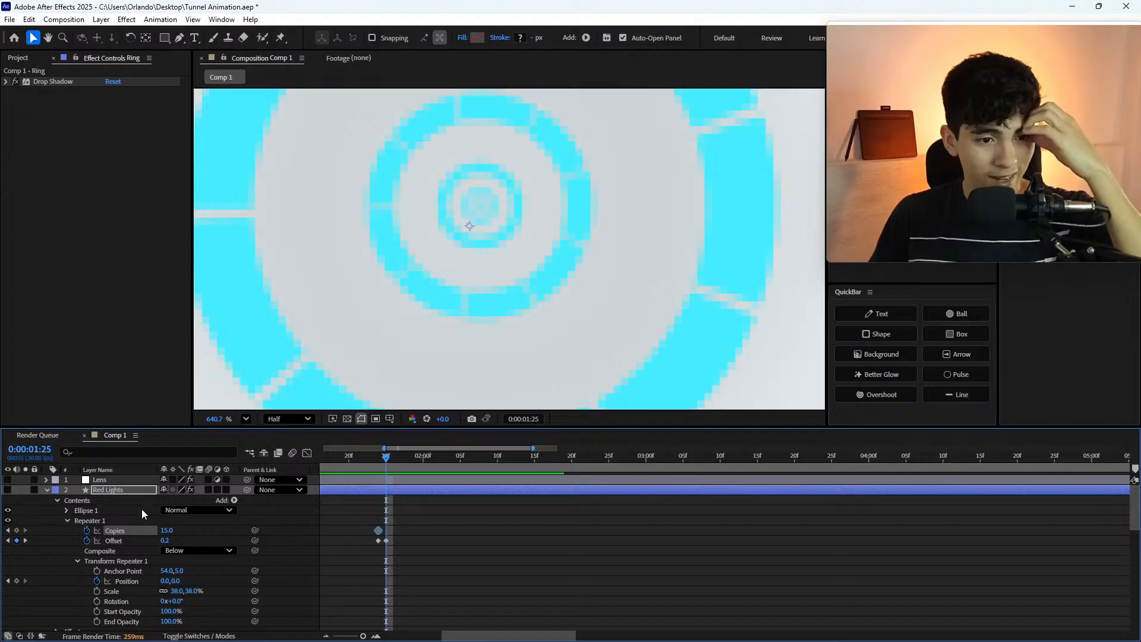
{"action": "left_click_drag", "start_coordinate": [164, 531], "coordinate": [169, 532]}
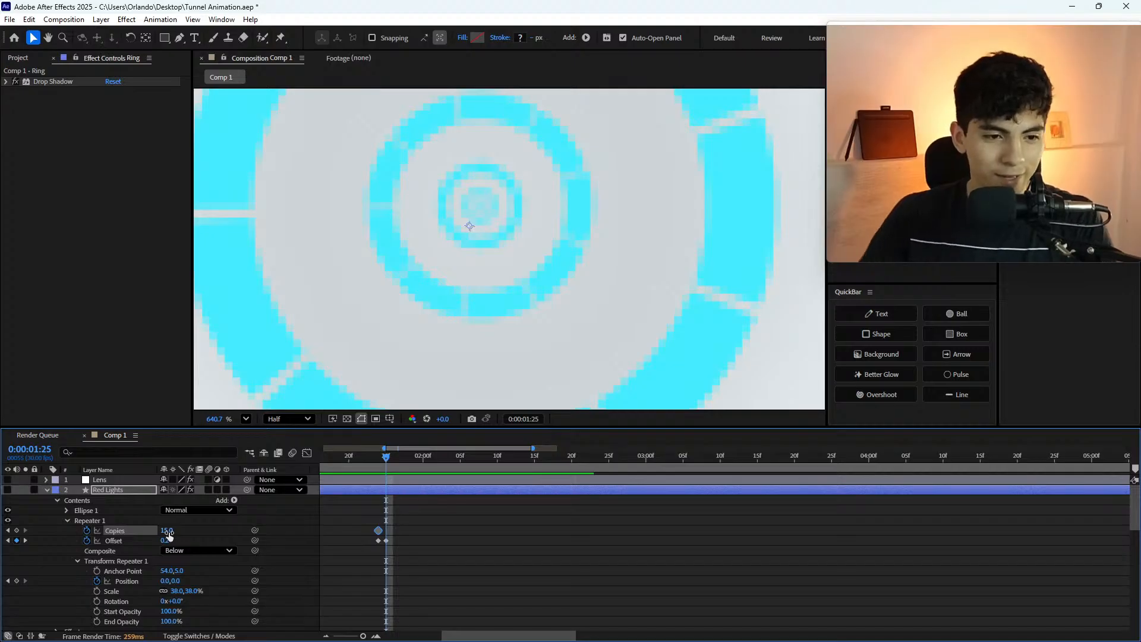
{"action": "left_click", "coordinate": [167, 531]}
{"action": "type", "text": "10"}
{"action": "key", "text": "Return"}
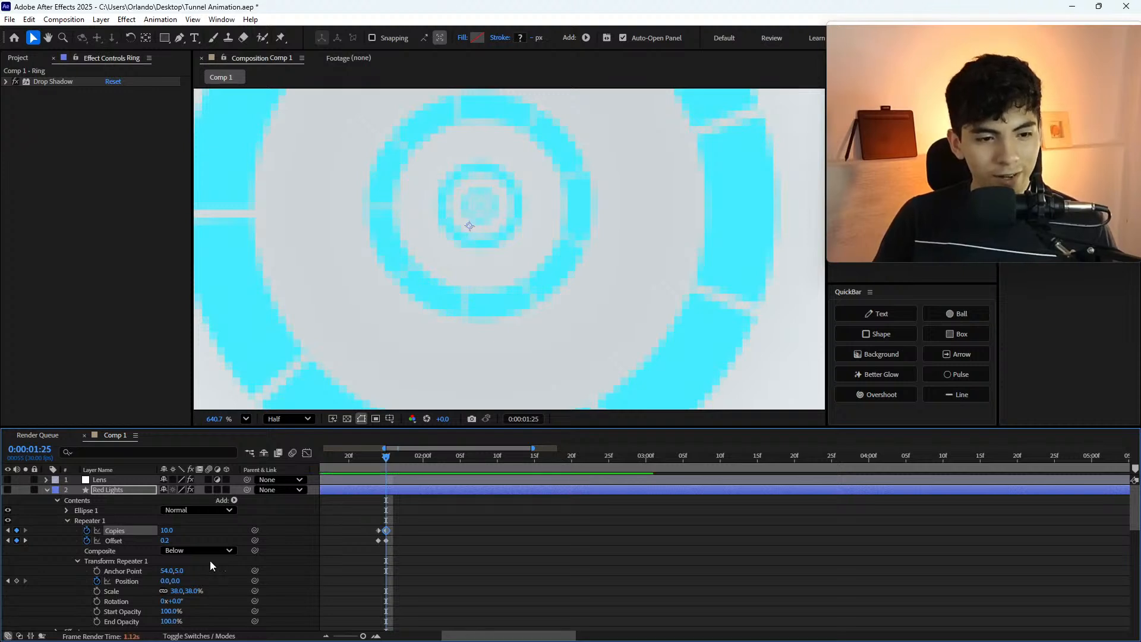
- Set the Red Lights layer's Repeater 1 copies to 5 at 0:00:01:25 and clear the selection
{"action": "left_click", "coordinate": [166, 530]}
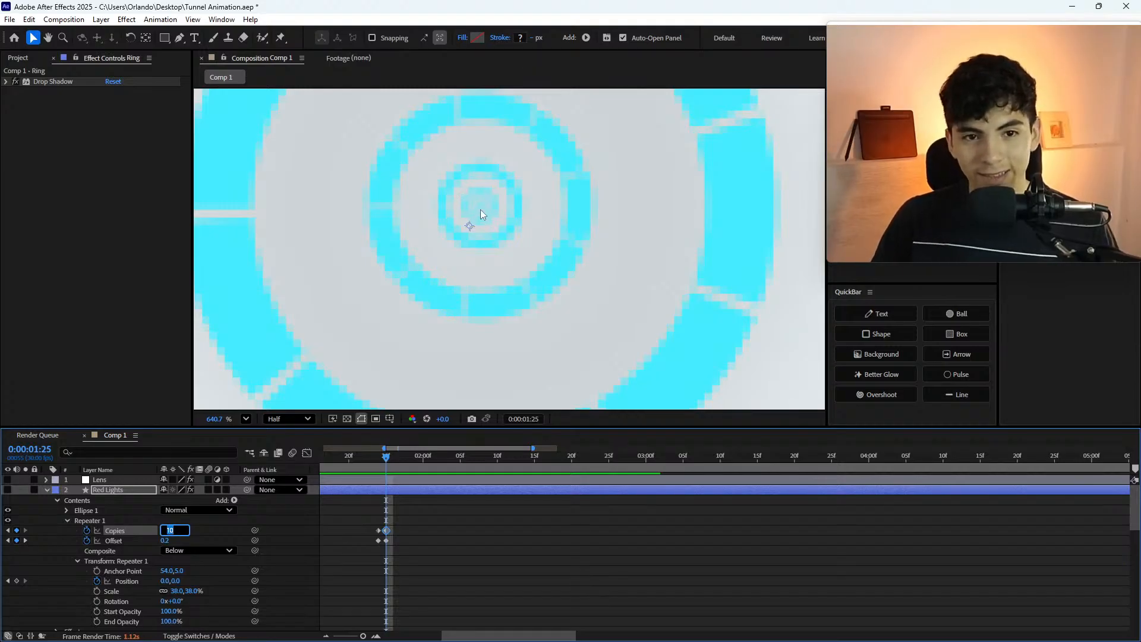
{"action": "type", "text": "5"}
{"action": "key", "text": "Return"}
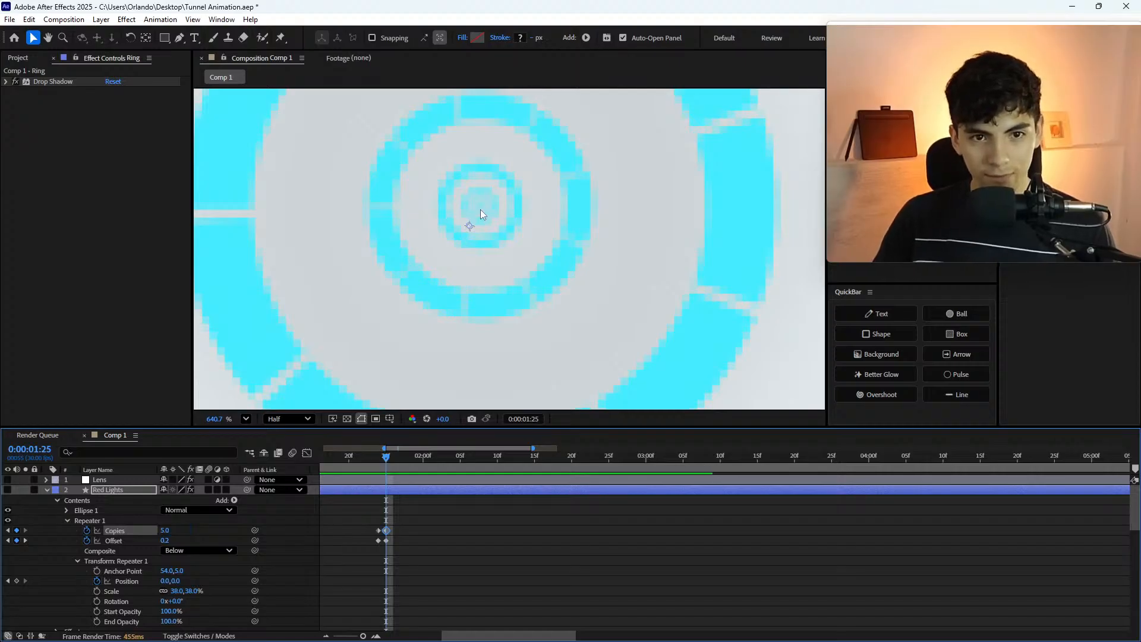
{"action": "left_click", "coordinate": [169, 533]}
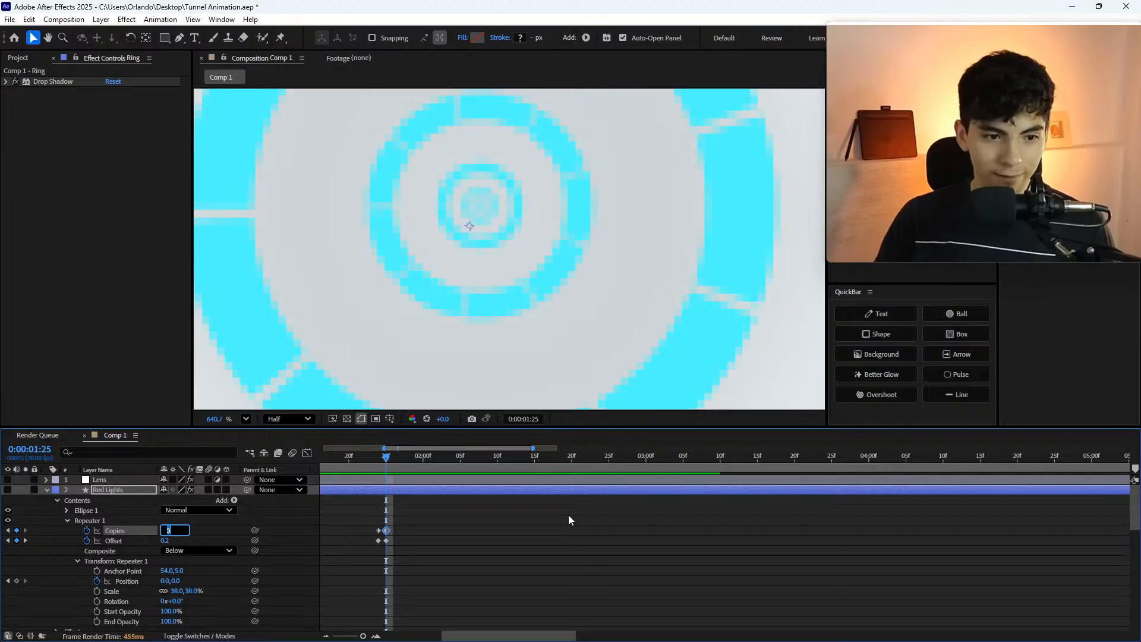
{"action": "scroll", "coordinate": [567, 514], "scroll_direction": "down", "scroll_amount": 3}
{"action": "scroll", "coordinate": [562, 536], "scroll_direction": "down", "scroll_amount": 5}
{"action": "left_click", "coordinate": [524, 541]}
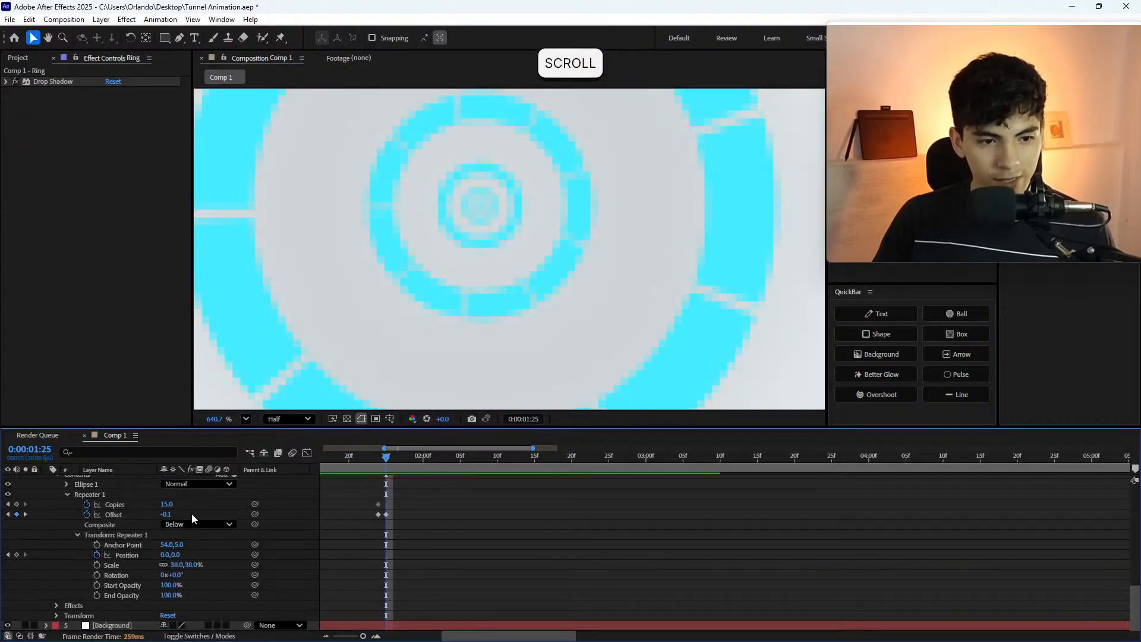
- Select the Copies property of the Ring, Ring 2 and Red Lights layers together and set it to 5
{"action": "left_click", "coordinate": [127, 501]}
{"action": "scroll", "coordinate": [208, 530], "scroll_direction": "up", "scroll_amount": 5}
{"action": "scroll", "coordinate": [356, 527], "scroll_direction": "up", "scroll_amount": 2}
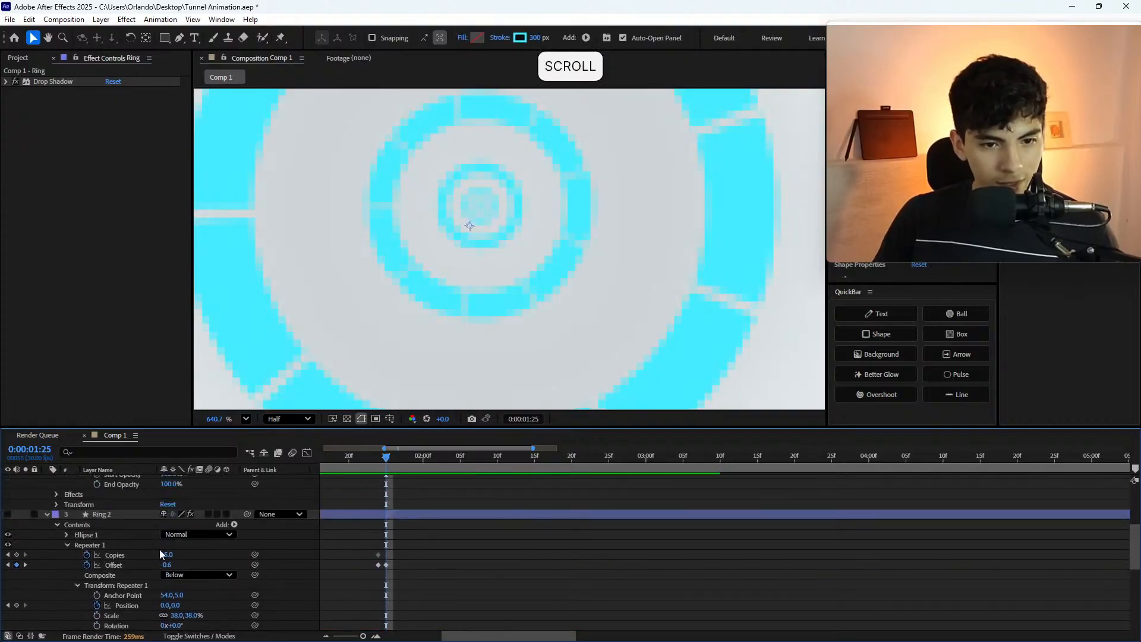
{"action": "left_click", "coordinate": [112, 554], "text": "shift"}
{"action": "scroll", "coordinate": [114, 558], "scroll_direction": "up", "scroll_amount": 5}
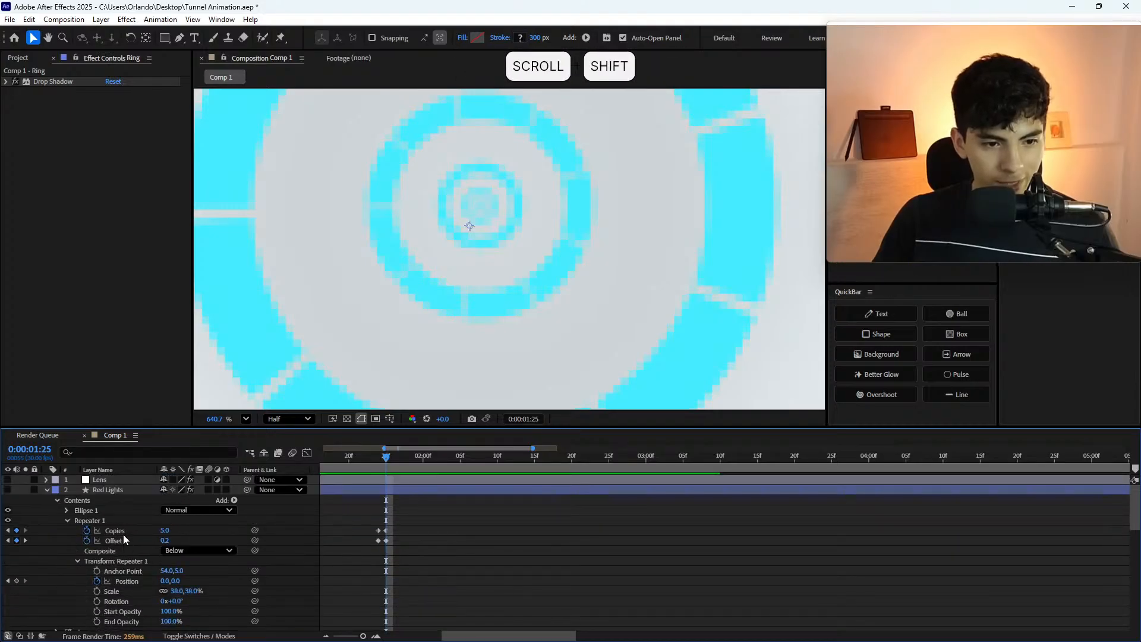
{"action": "left_click", "coordinate": [140, 530], "text": "shift"}
{"action": "left_click", "coordinate": [167, 530]}
{"action": "type", "text": "5"}
{"action": "key", "text": "Return"}
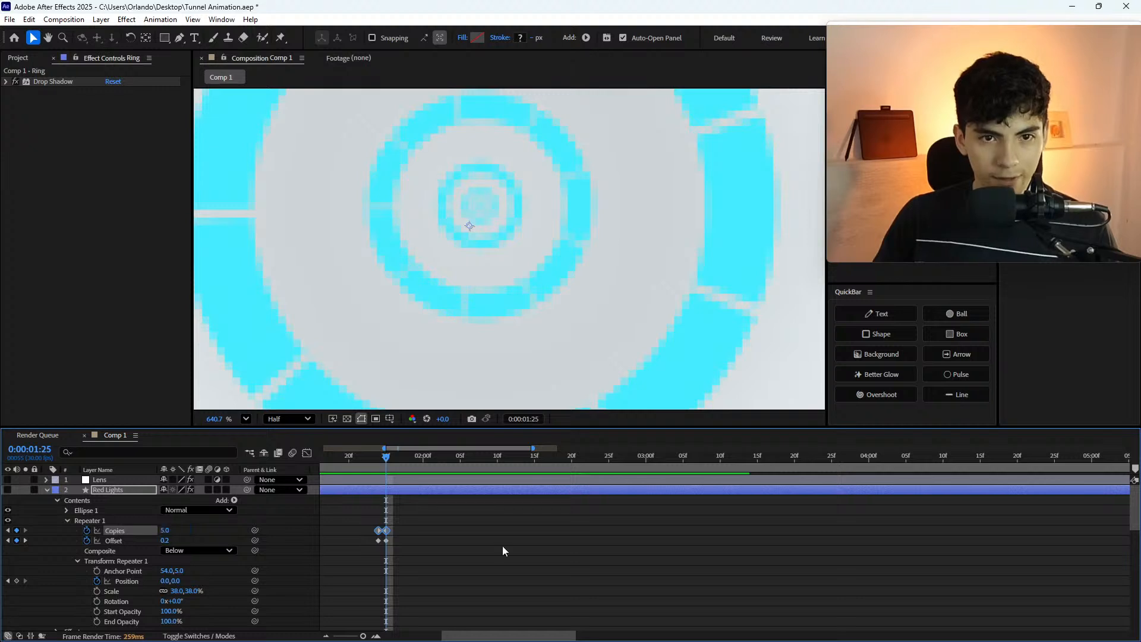
- Set the selected Repeater 1 Copies properties to 10 at 0:00:01:25
{"action": "scroll", "coordinate": [502, 545], "scroll_direction": "down", "scroll_amount": 2}
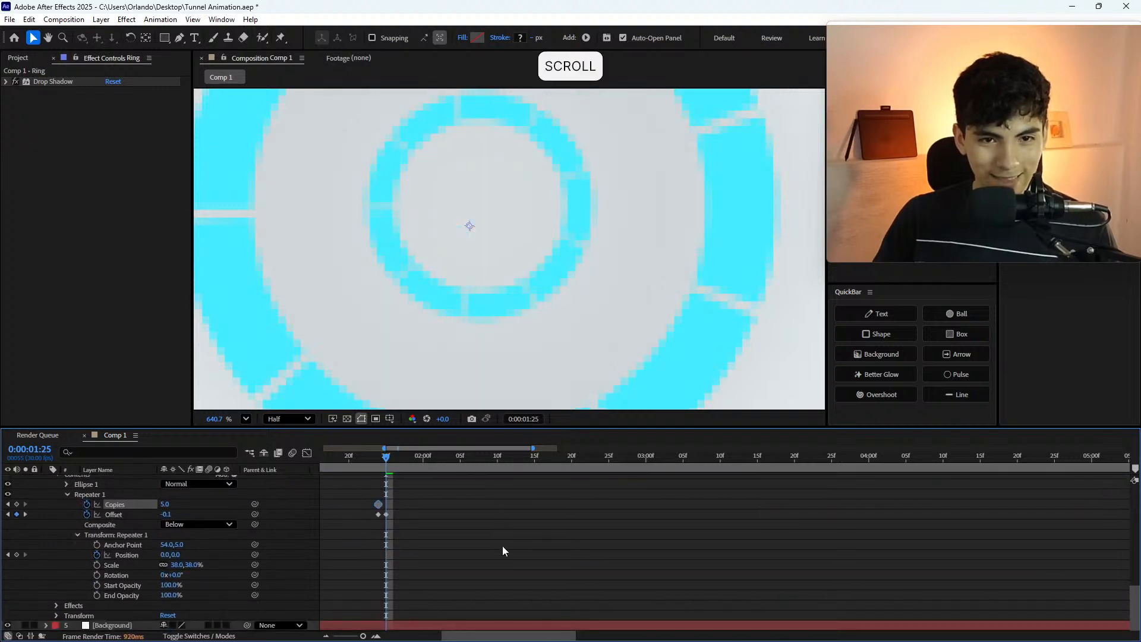
{"action": "left_click", "coordinate": [163, 504]}
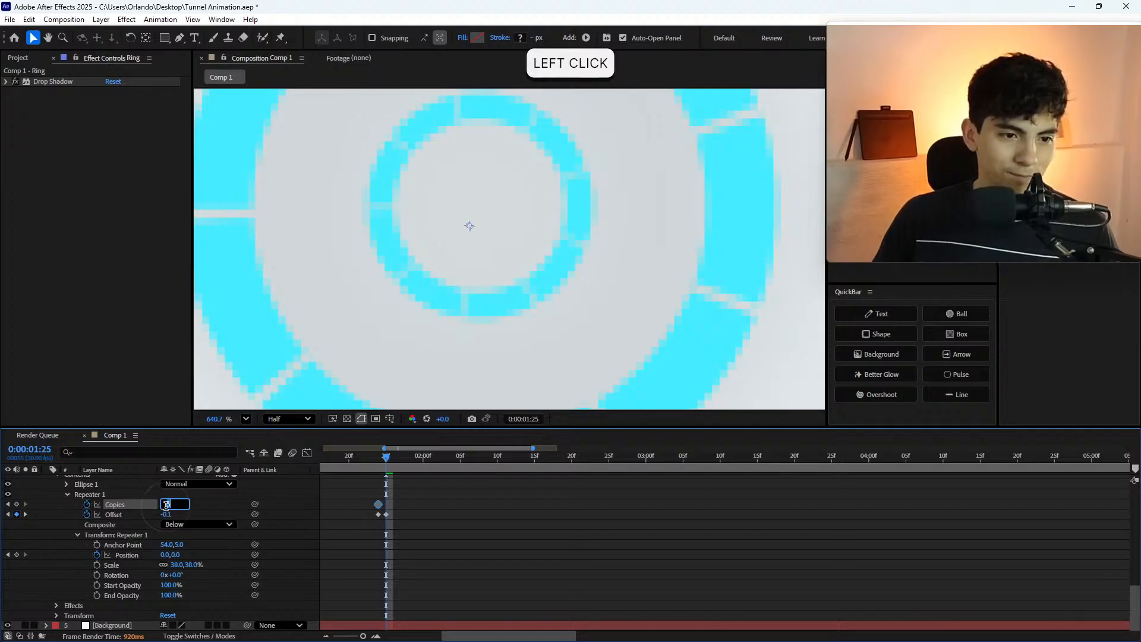
{"action": "type", "text": "0"}
{"action": "key", "text": "Return"}
{"action": "left_click", "coordinate": [166, 505]}
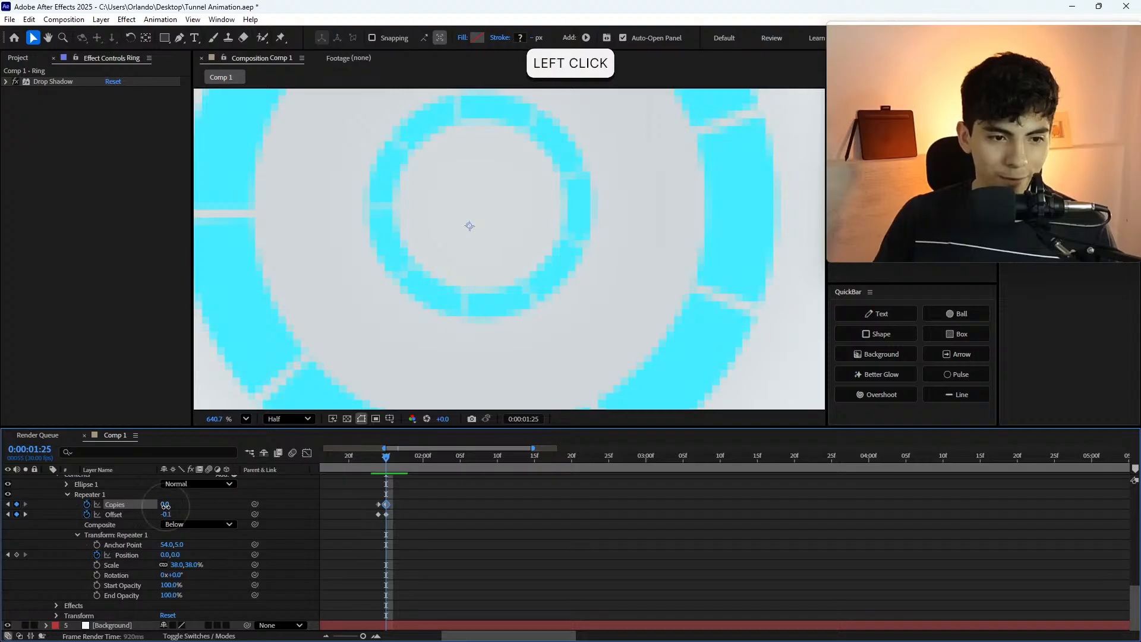
{"action": "key", "text": "Return"}
{"action": "key", "text": "Return"}
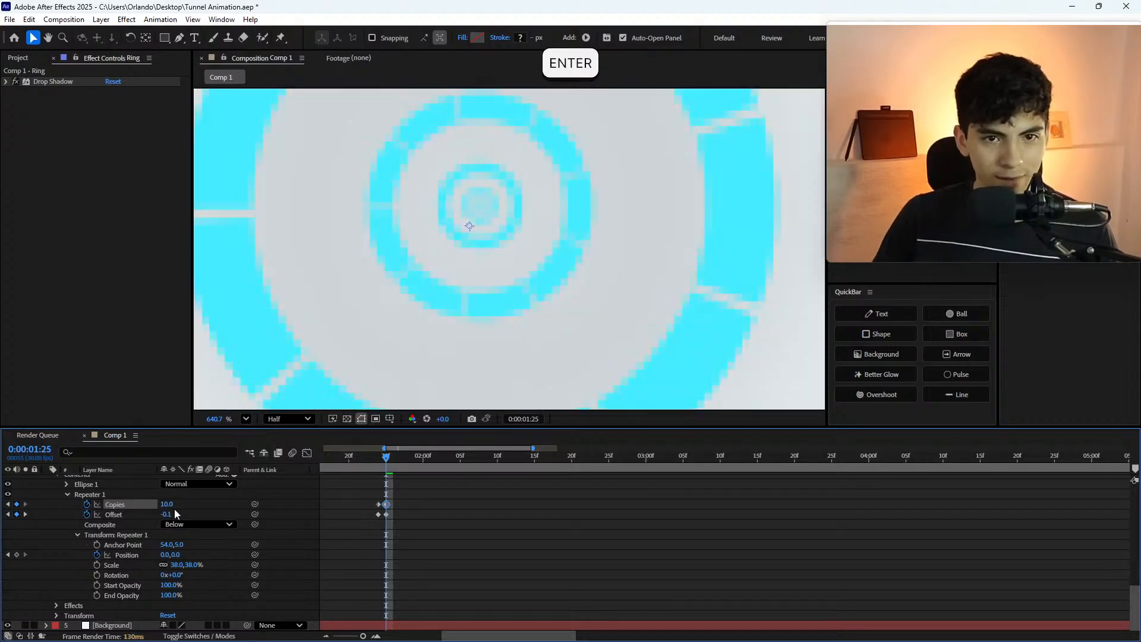
- Set the Copies of the selected ring layers' Repeater 1 to 15 at 0:00:01:25
{"action": "scroll", "coordinate": [284, 520], "scroll_direction": "down", "scroll_amount": 5}
{"action": "scroll", "coordinate": [285, 522], "scroll_direction": "down", "scroll_amount": 5}
{"action": "scroll", "coordinate": [173, 598], "scroll_direction": "down", "scroll_amount": 3}
{"action": "left_click", "coordinate": [167, 550]}
{"action": "type", "text": "15"}
{"action": "key", "text": "Return"}
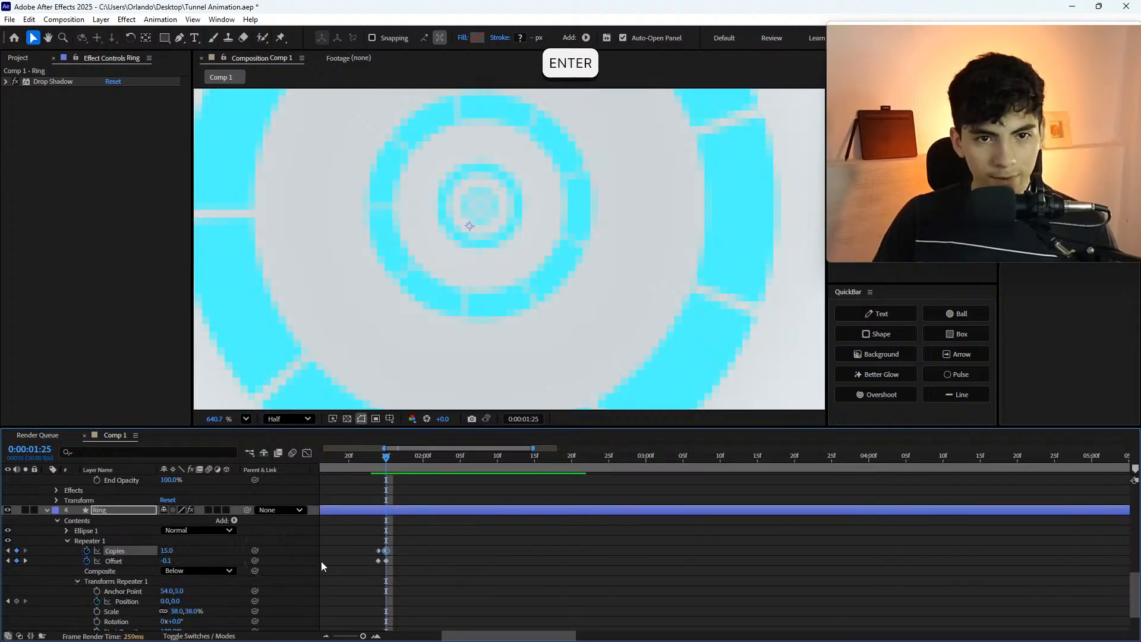
- Set the Ring layer's Repeater 1 Copies to 9 at 0:00:01:25
{"action": "left_click", "coordinate": [167, 551]}
{"action": "left_click", "coordinate": [167, 552]}
{"action": "type", "text": "8"}
{"action": "key", "text": "Return"}
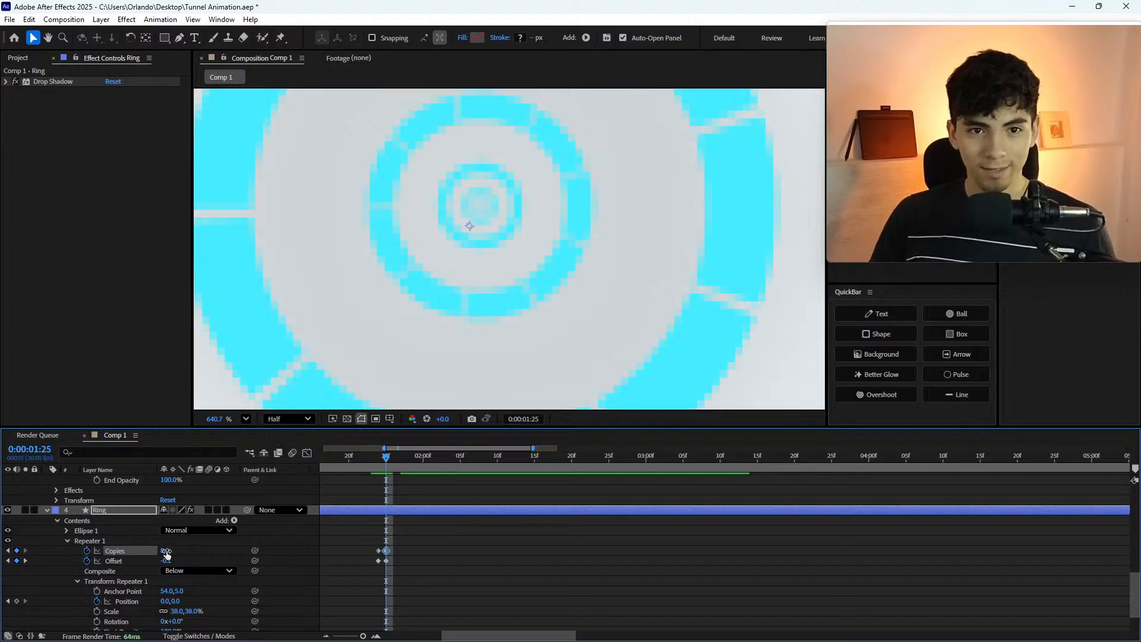
{"action": "left_click", "coordinate": [167, 552]}
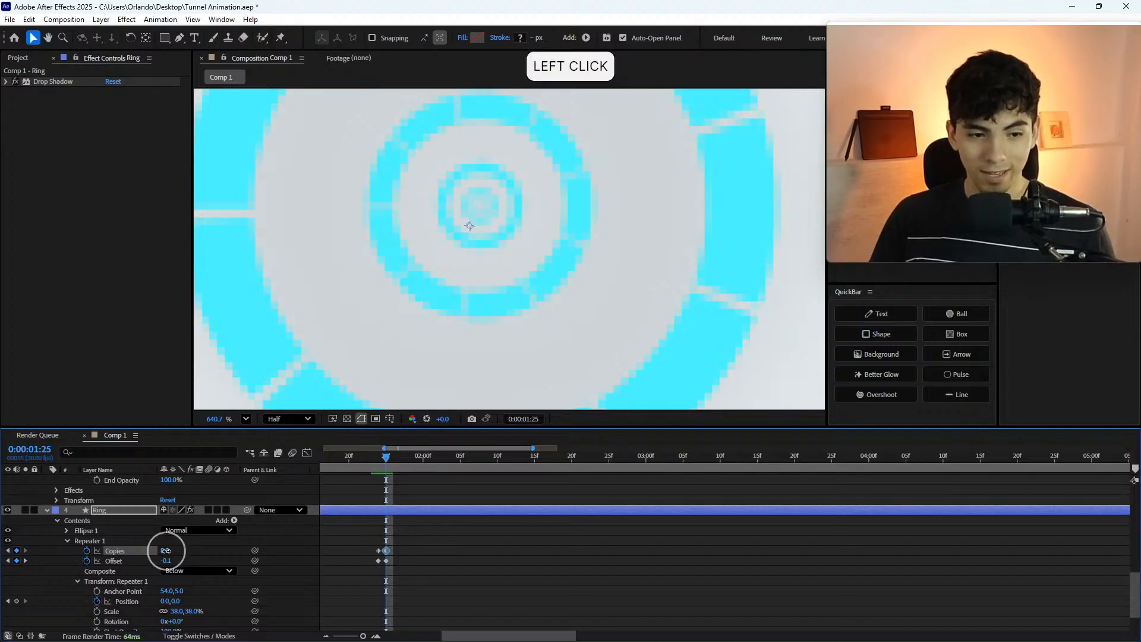
{"action": "type", "text": "9"}
{"action": "key", "text": "Return"}
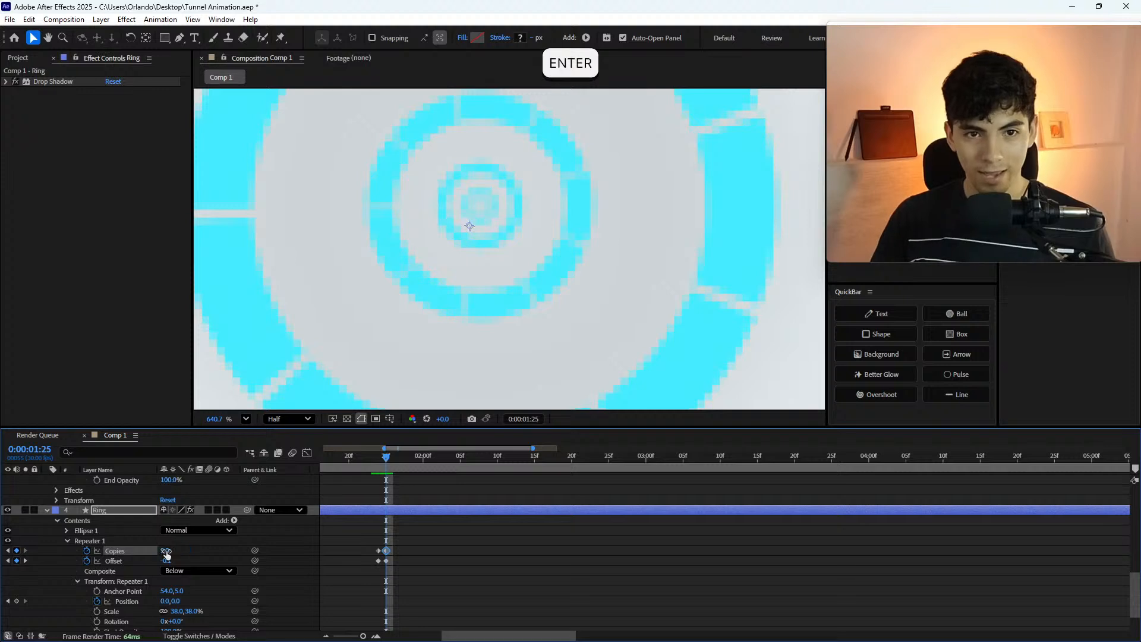
{"action": "left_click", "coordinate": [167, 550]}
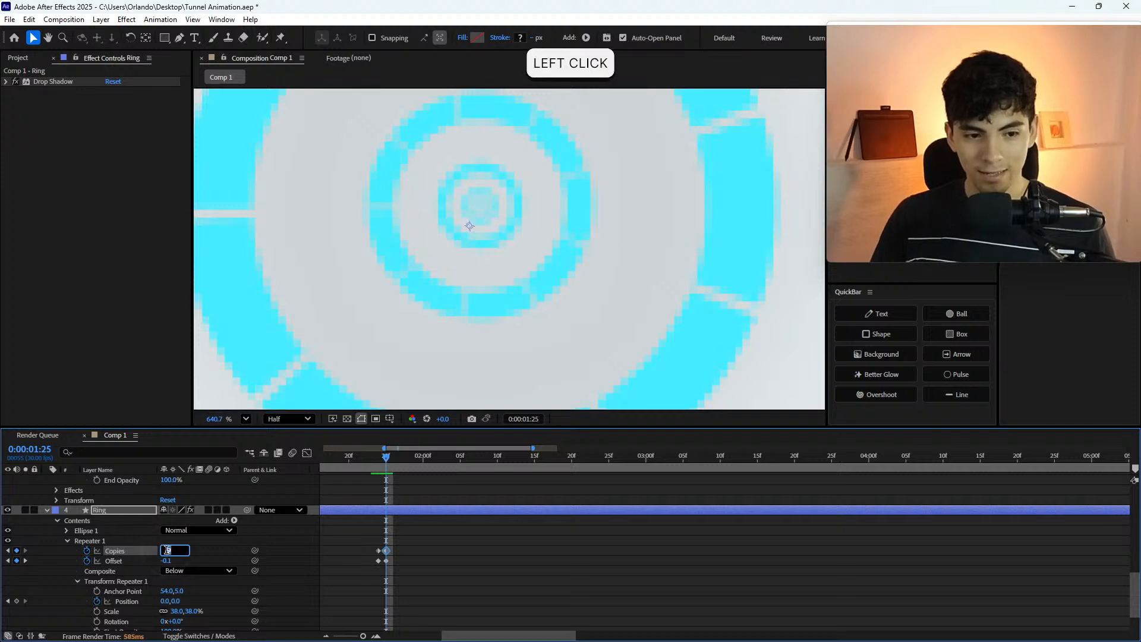
{"action": "key", "text": "Escape"}
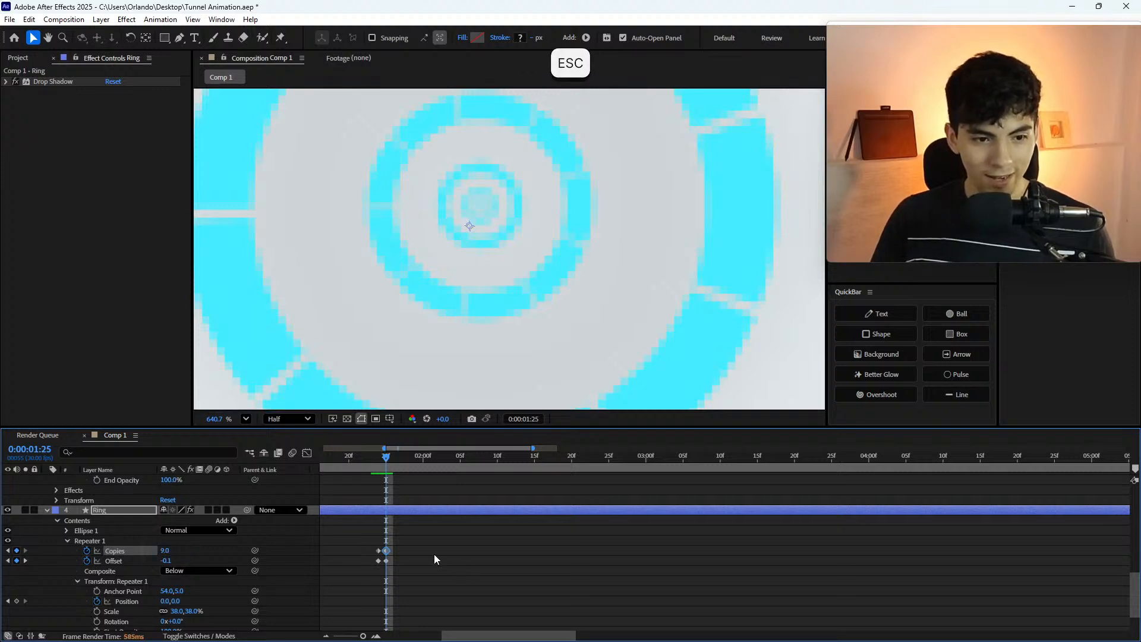
- Set the Repeater 1 Copies of the Ring 2 and Red Lights layers to 9 at 0:00:01:25
{"action": "scroll", "coordinate": [433, 553], "scroll_direction": "down", "scroll_amount": 3}
{"action": "scroll", "coordinate": [210, 516], "scroll_direction": "up", "scroll_amount": 3}
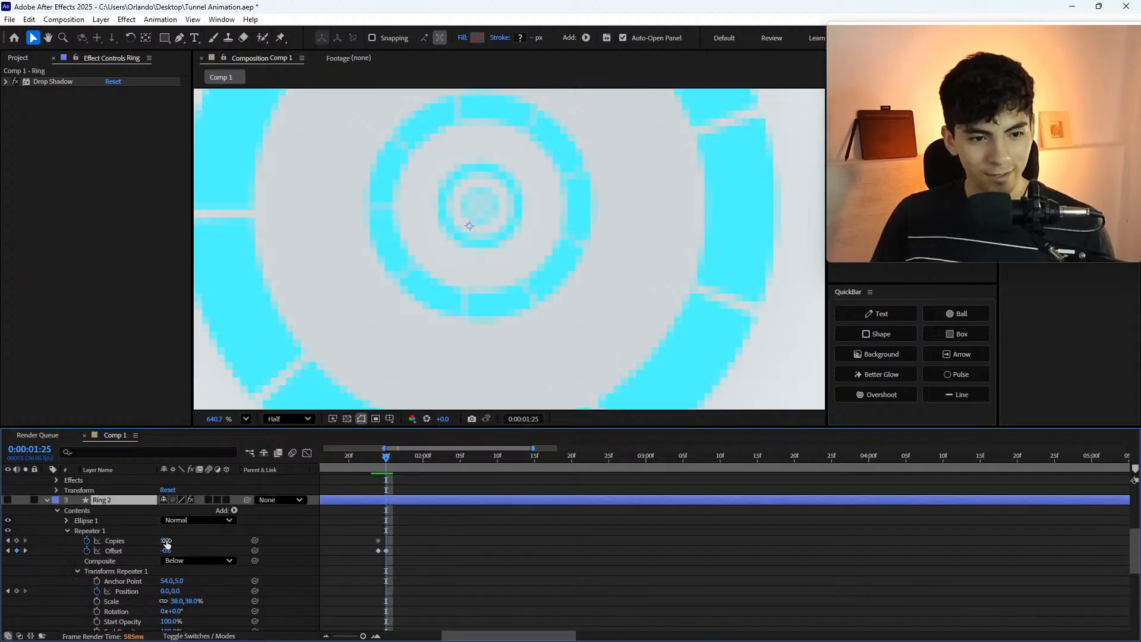
{"action": "left_click", "coordinate": [167, 542]}
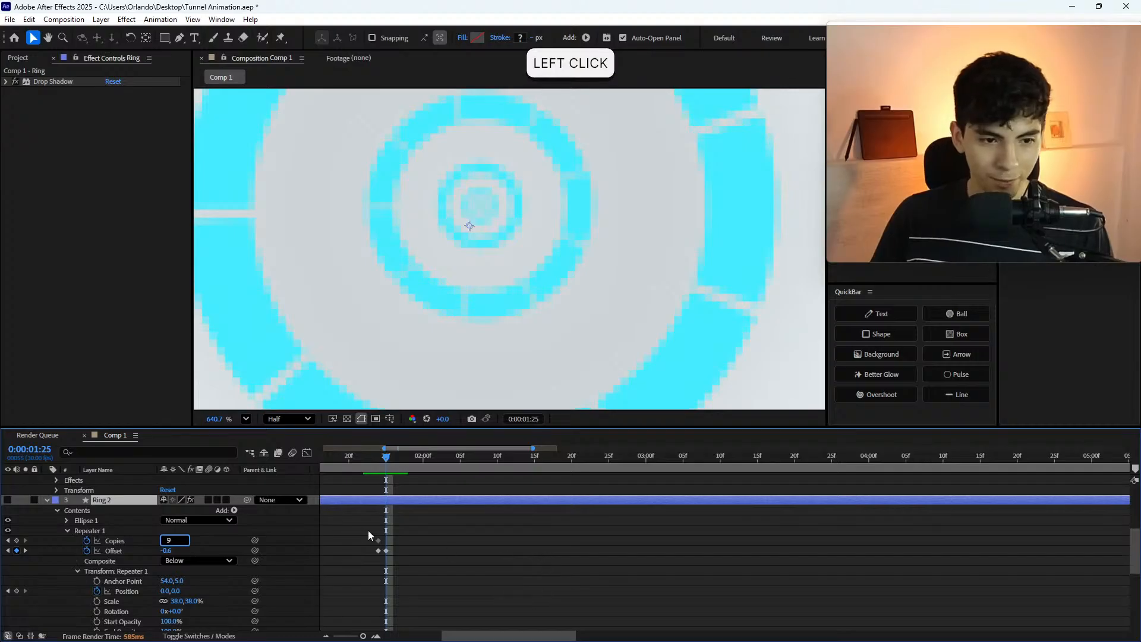
{"action": "scroll", "coordinate": [357, 538], "scroll_direction": "up", "scroll_amount": 5}
{"action": "left_click", "coordinate": [162, 530]}
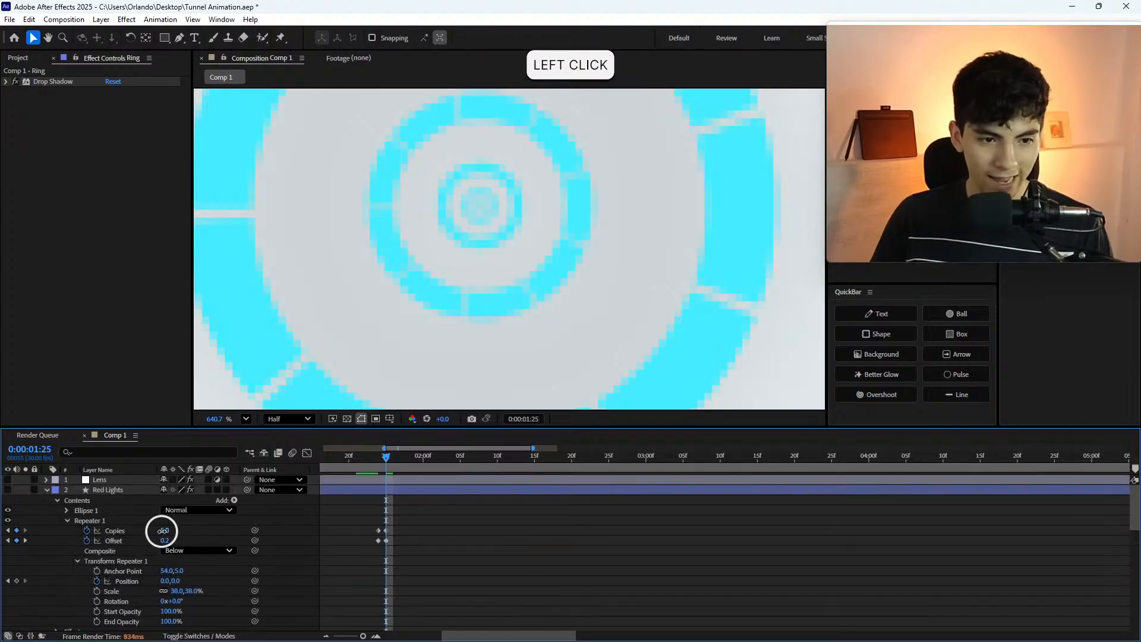
{"action": "key", "text": "backslash"}
- Lower the composition's preview resolution to Quarter and save the project
{"action": "left_click", "coordinate": [388, 455]}
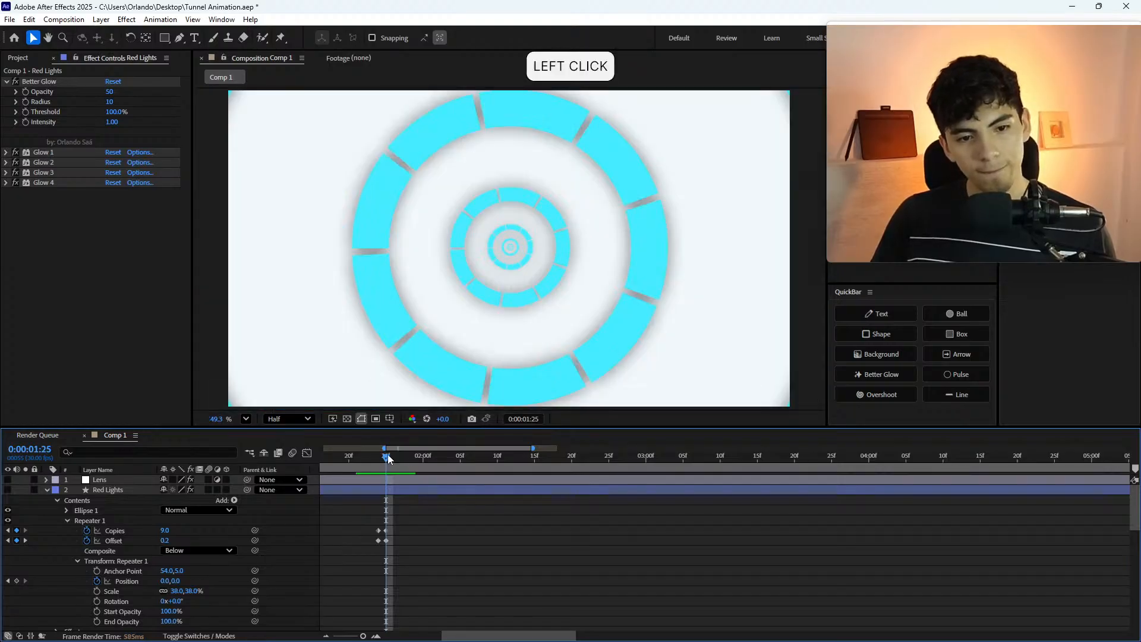
{"action": "left_click_drag", "start_coordinate": [391, 456], "coordinate": [403, 456]}
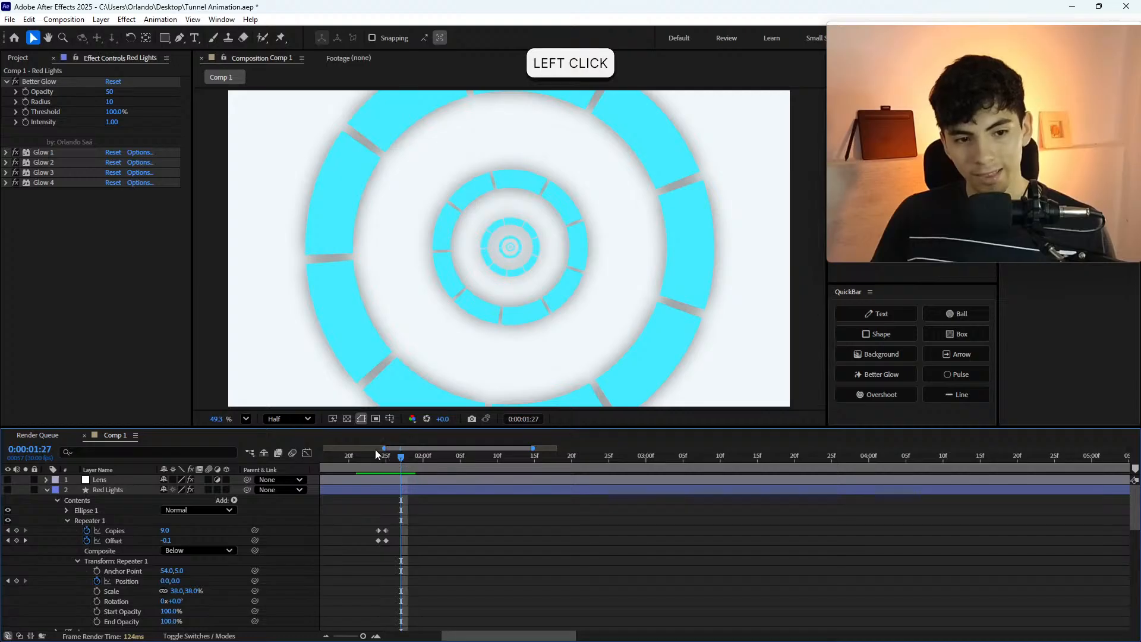
{"action": "left_click", "coordinate": [279, 420]}
{"action": "left_click", "coordinate": [290, 496]}
{"action": "key", "text": "ctrl+s"}
- Collapse the layers' properties and play the tunnel animation from 0:00:00:00 to check the ring repeats
{"action": "scroll", "coordinate": [441, 518], "scroll_direction": "down", "scroll_amount": 5}
{"action": "key", "text": "u"}
{"action": "left_click", "coordinate": [415, 514]}
{"action": "key", "text": "u"}
{"action": "mouse_move", "coordinate": [379, 461]}
{"action": "left_mouse_down"}
{"action": "mouse_move", "coordinate": [308, 465]}
{"action": "mouse_move", "coordinate": [367, 464]}
{"action": "left_mouse_up"}
{"action": "left_click", "coordinate": [321, 456]}
{"action": "key", "text": "space"}
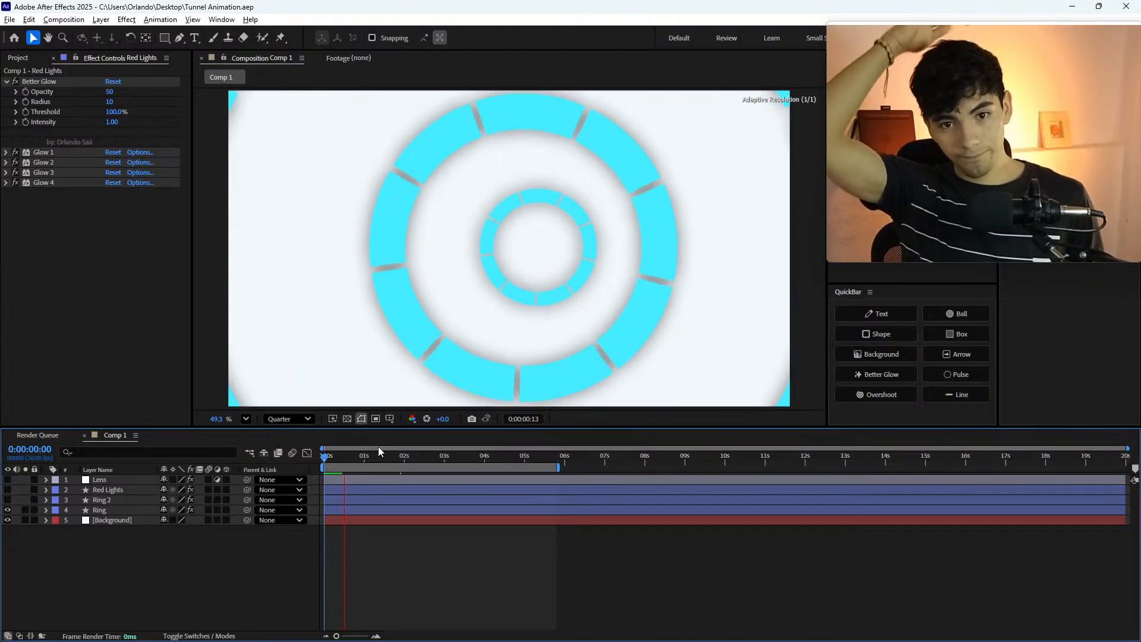
{"action": "left_click", "coordinate": [335, 458]}
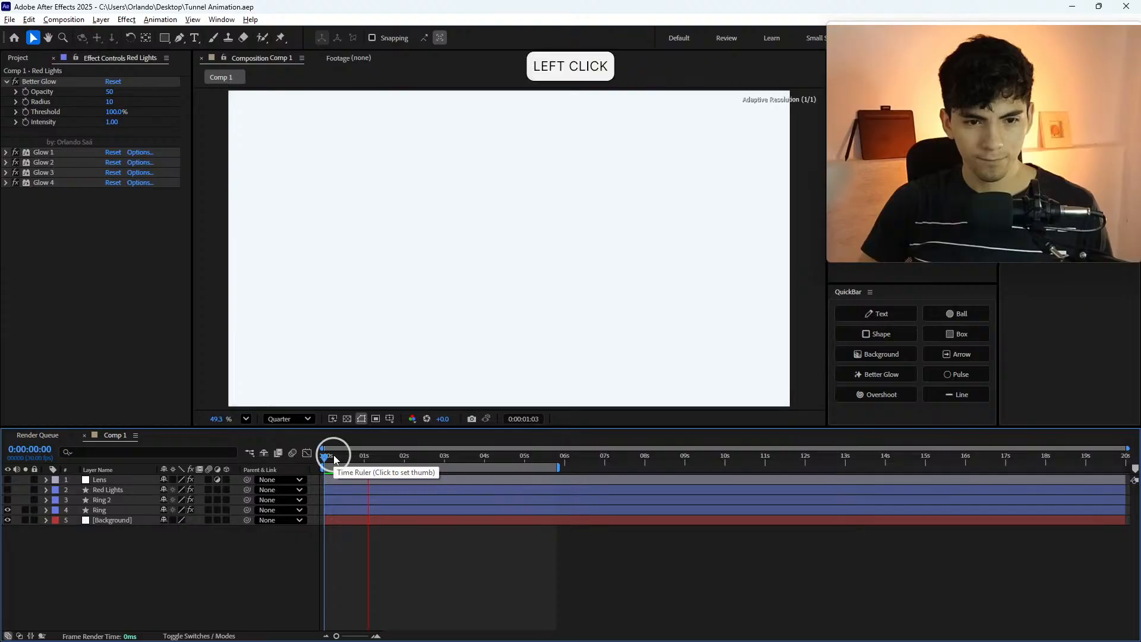
{"action": "left_click_drag", "start_coordinate": [334, 455], "coordinate": [314, 457]}
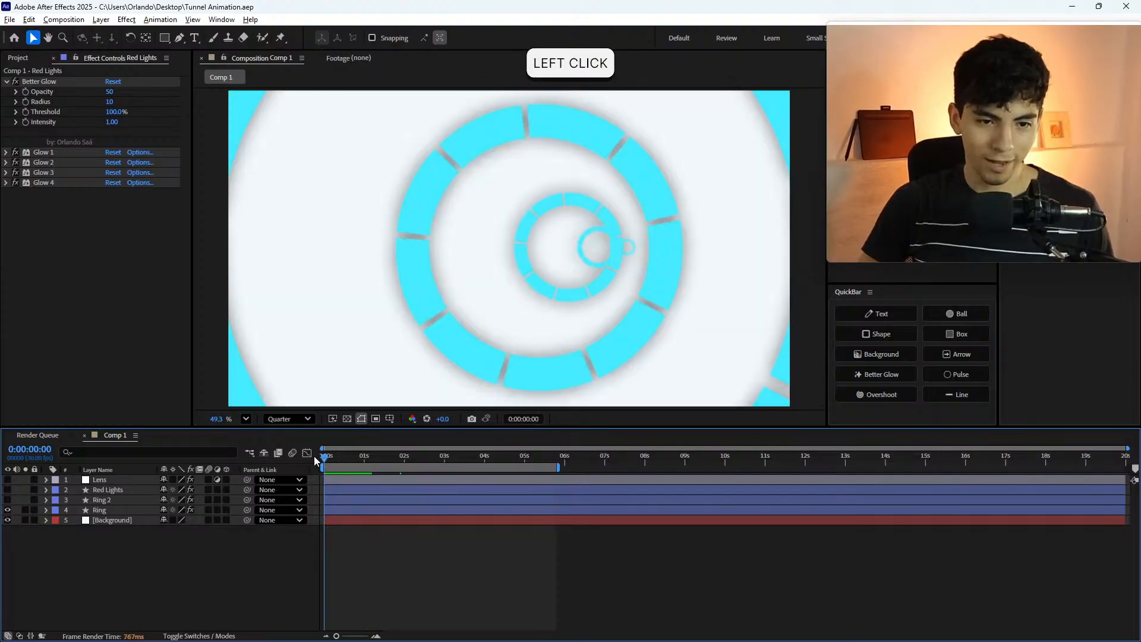
{"action": "key", "text": "space"}
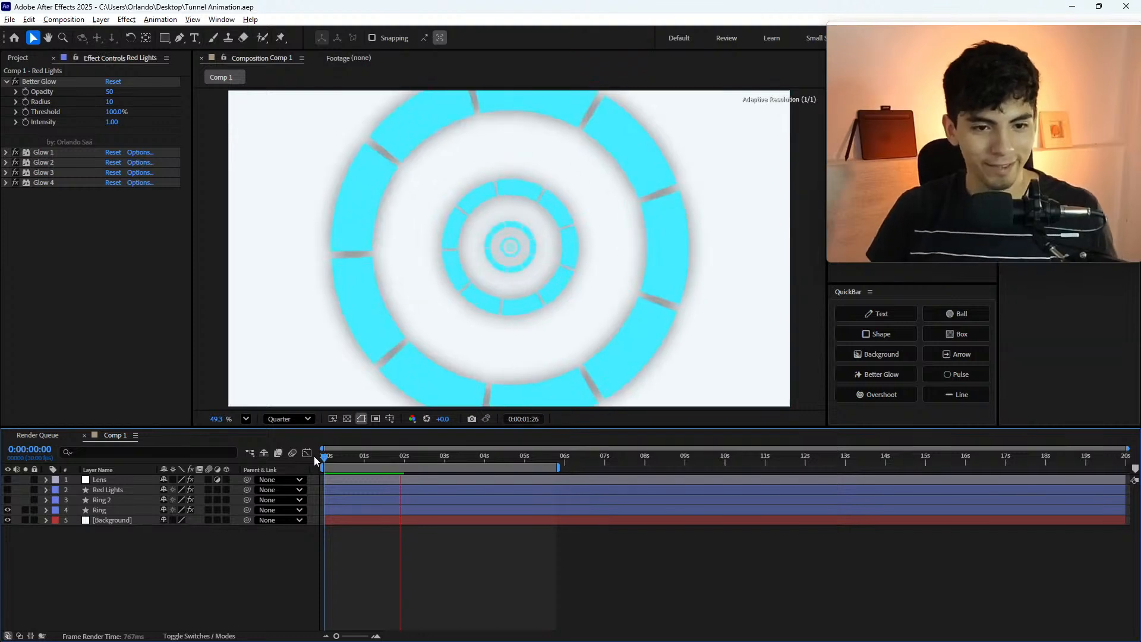
- Go to 0:00:01:24 and reveal the keyframed properties of the Red Lights, Ring 2 and Ring layers
{"action": "left_click", "coordinate": [368, 498]}
{"action": "left_click", "coordinate": [383, 509]}
{"action": "key", "text": "u"}
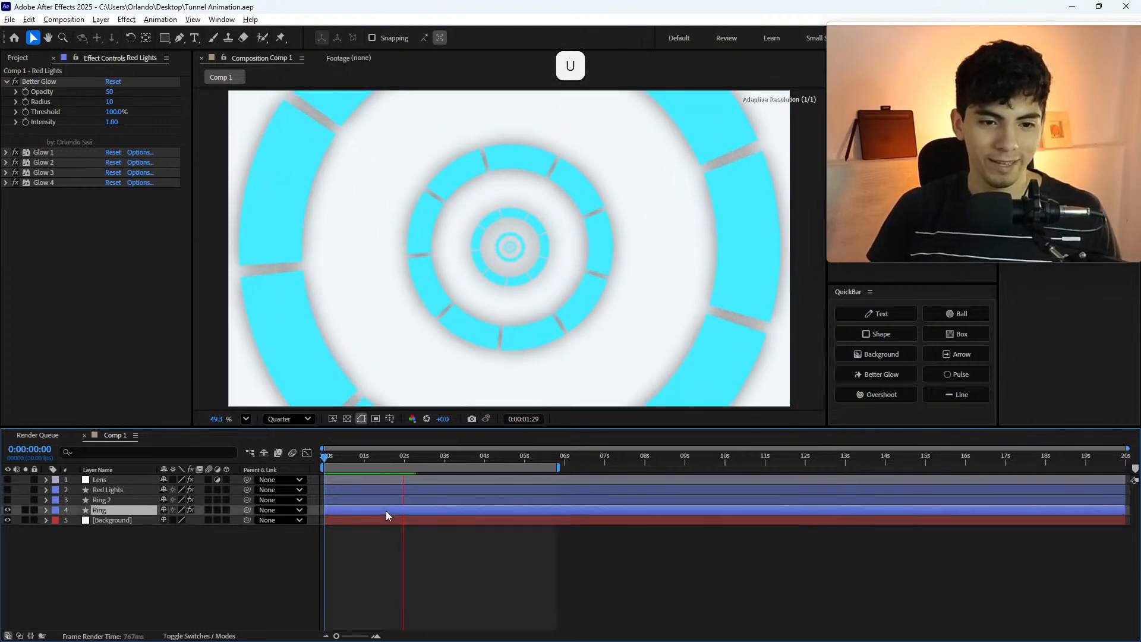
{"action": "scroll", "coordinate": [386, 510], "scroll_direction": "down", "scroll_amount": 2}
{"action": "mouse_move", "coordinate": [395, 461]}
{"action": "left_mouse_down"}
{"action": "mouse_move", "coordinate": [359, 462]}
{"action": "mouse_move", "coordinate": [397, 464]}
{"action": "left_mouse_up"}
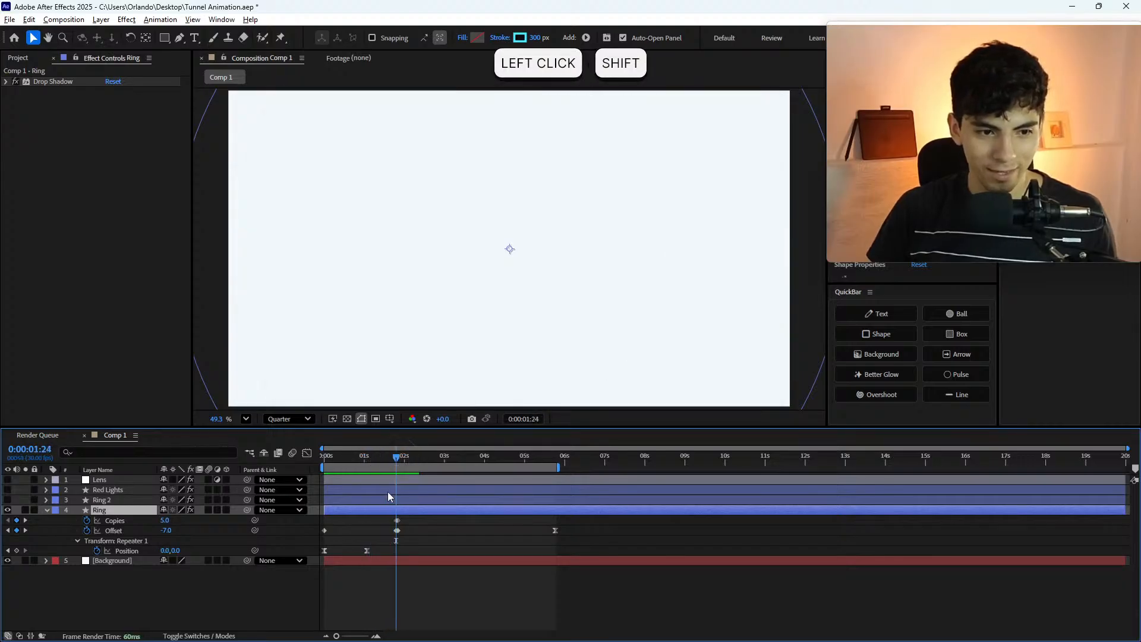
{"action": "scroll", "coordinate": [398, 517], "scroll_direction": "up", "scroll_amount": 3}
{"action": "scroll", "coordinate": [400, 523], "scroll_direction": "up", "scroll_amount": 3}
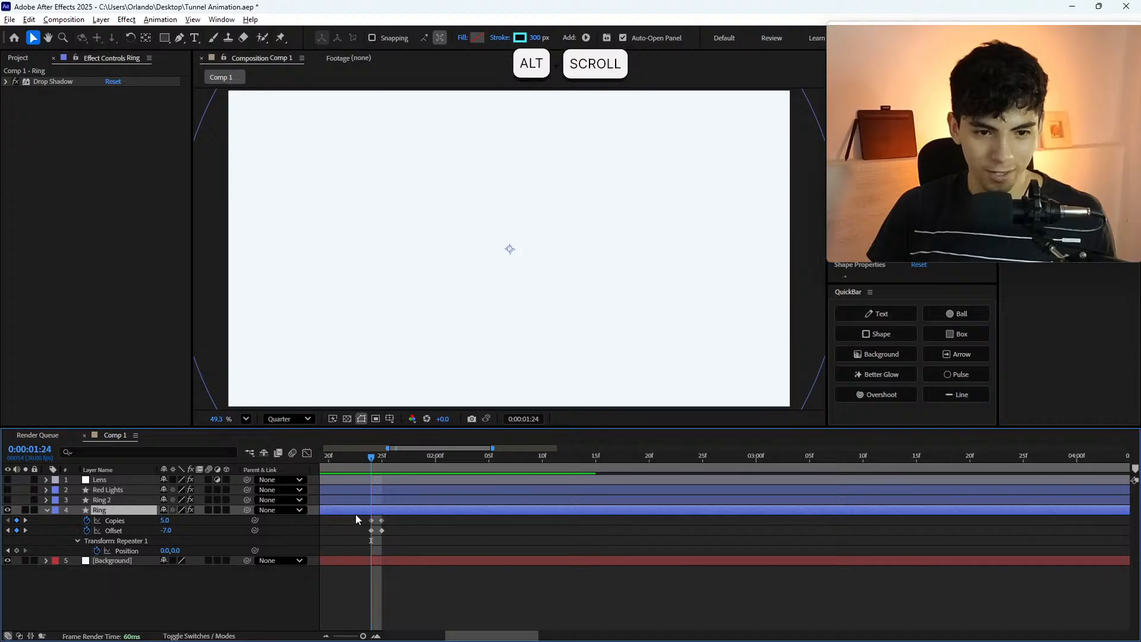
{"action": "key", "text": "shift"}
{"action": "left_click", "coordinate": [365, 489], "text": "shift"}
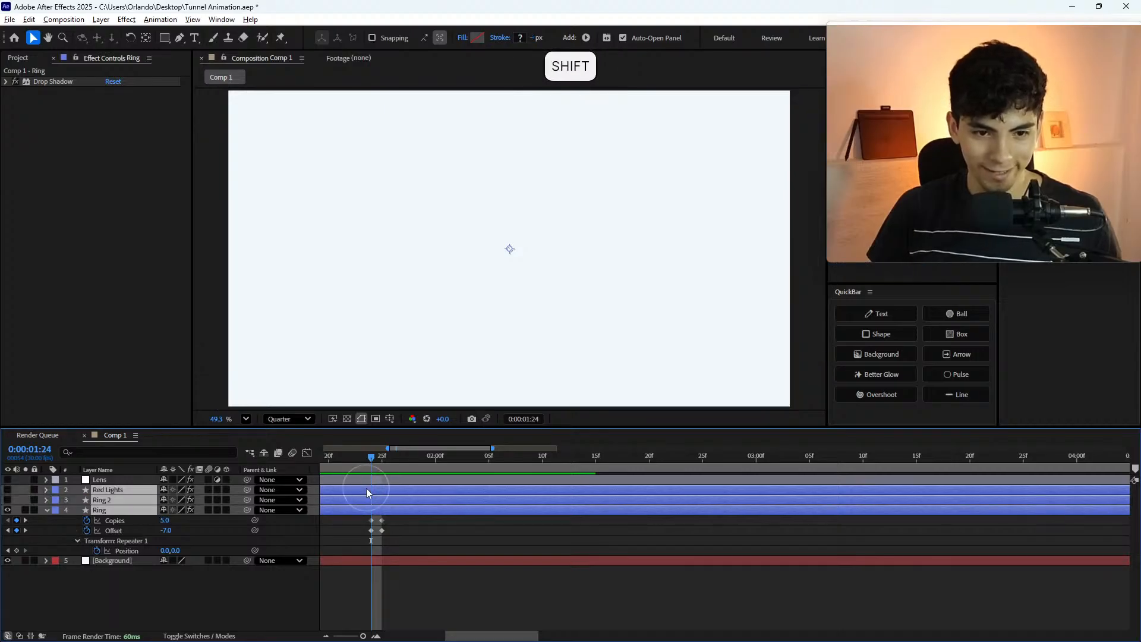
{"action": "key", "text": "u"}
{"action": "key", "text": "u"}
{"action": "scroll", "coordinate": [361, 532], "scroll_direction": "down", "scroll_amount": 1}
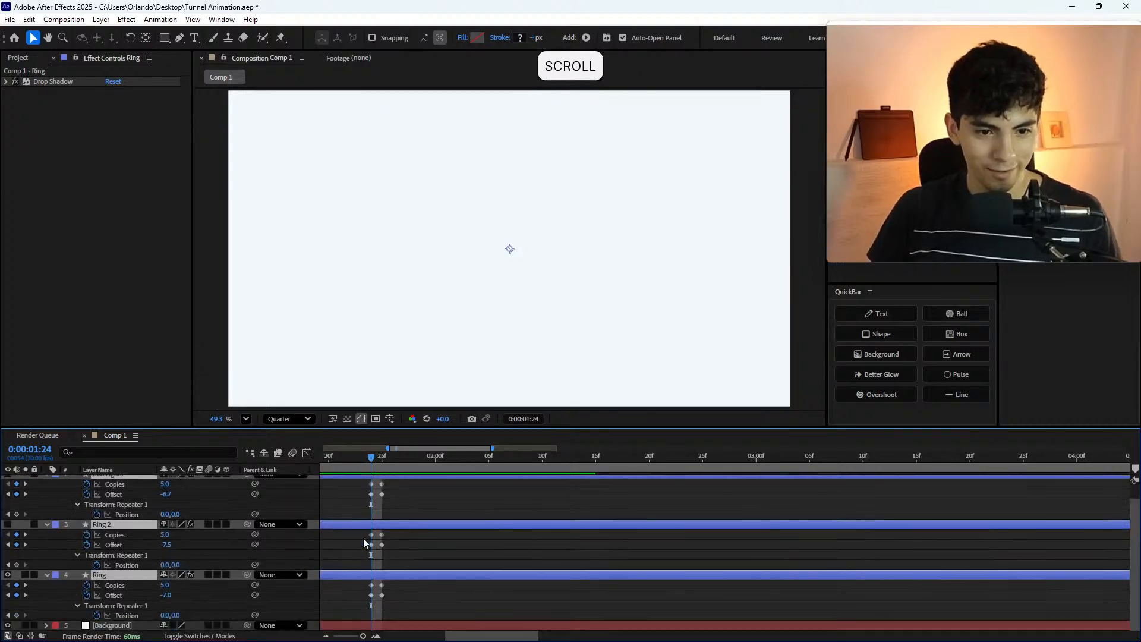
- Set the Copies keyframes of the Ring, Ring 2 and Red Lights layers to 15 at 0:00:01:24
{"action": "left_click", "coordinate": [374, 561]}
{"action": "left_click", "coordinate": [372, 585]}
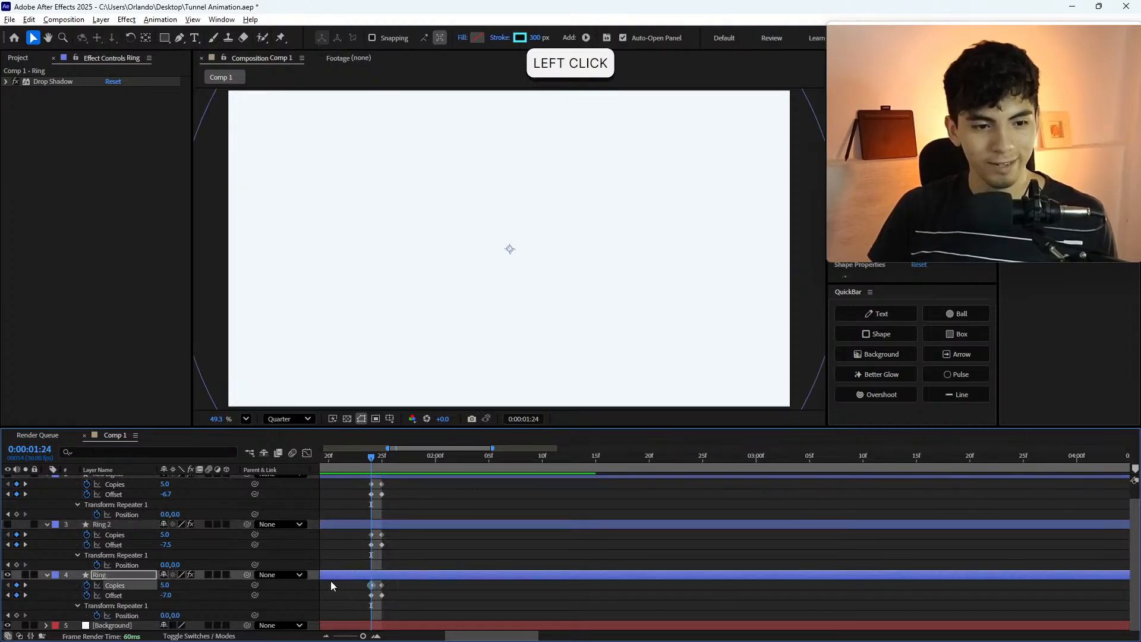
{"action": "left_click", "coordinate": [167, 586]}
{"action": "key", "text": "1"}
{"action": "key", "text": "5"}
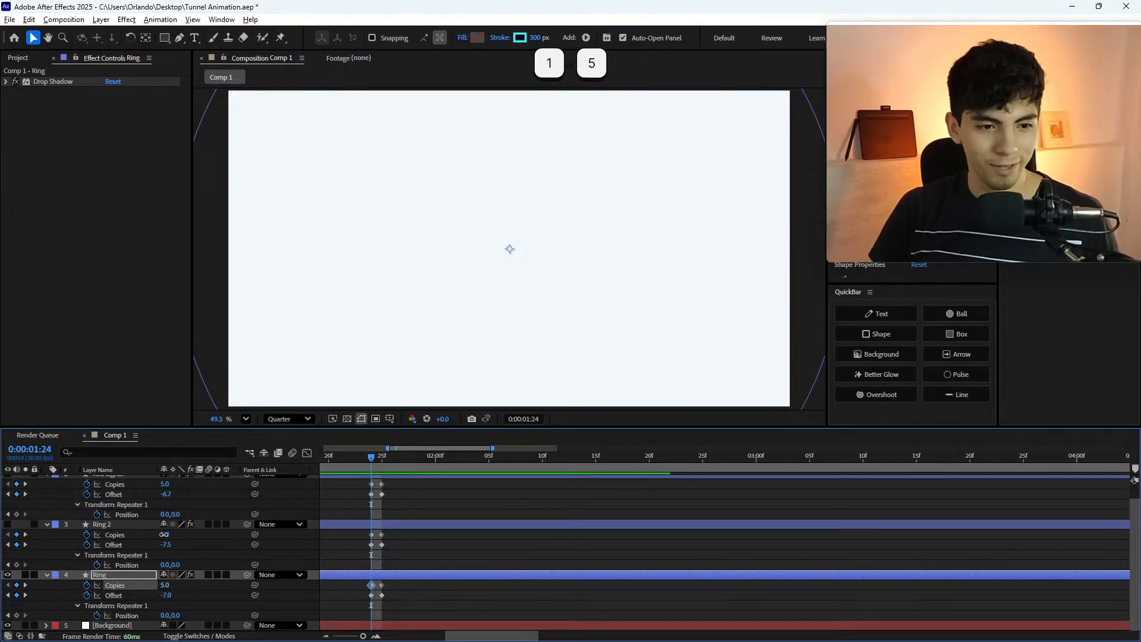
{"action": "left_click", "coordinate": [164, 534]}
{"action": "type", "text": "15"}
{"action": "left_click", "coordinate": [160, 485]}
{"action": "left_click", "coordinate": [485, 504]}
- Collapse the revealed keyframed properties and preview the animation again from the first frame
{"action": "key", "text": "u"}
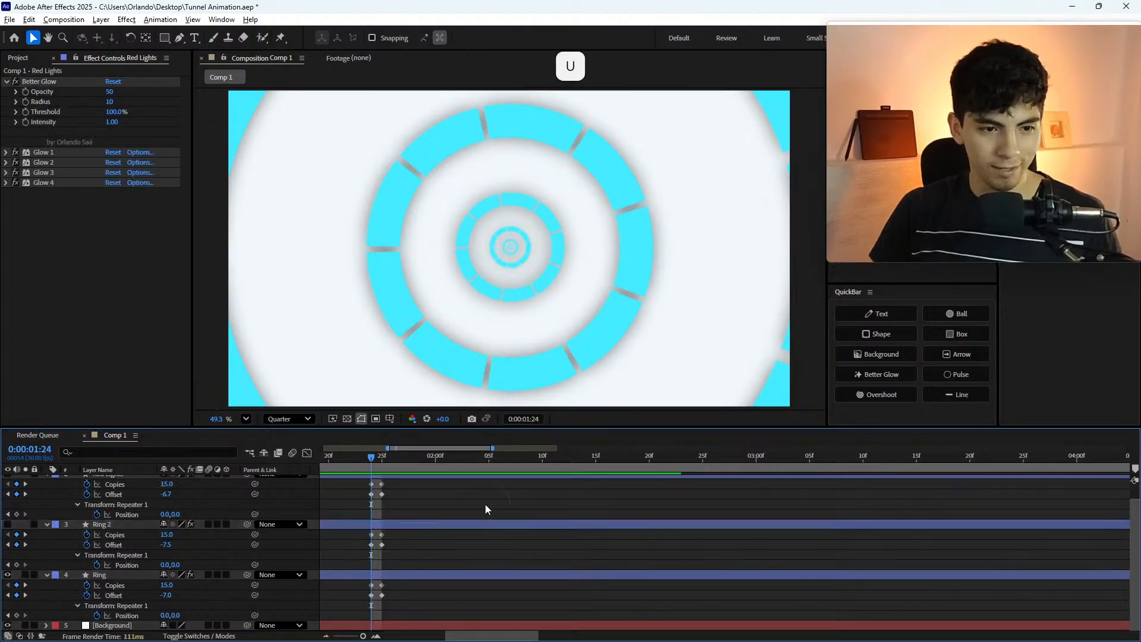
{"action": "scroll", "coordinate": [378, 506], "scroll_direction": "down", "scroll_amount": 5}
{"action": "left_click_drag", "start_coordinate": [396, 456], "coordinate": [326, 456]}
{"action": "key", "text": "space"}
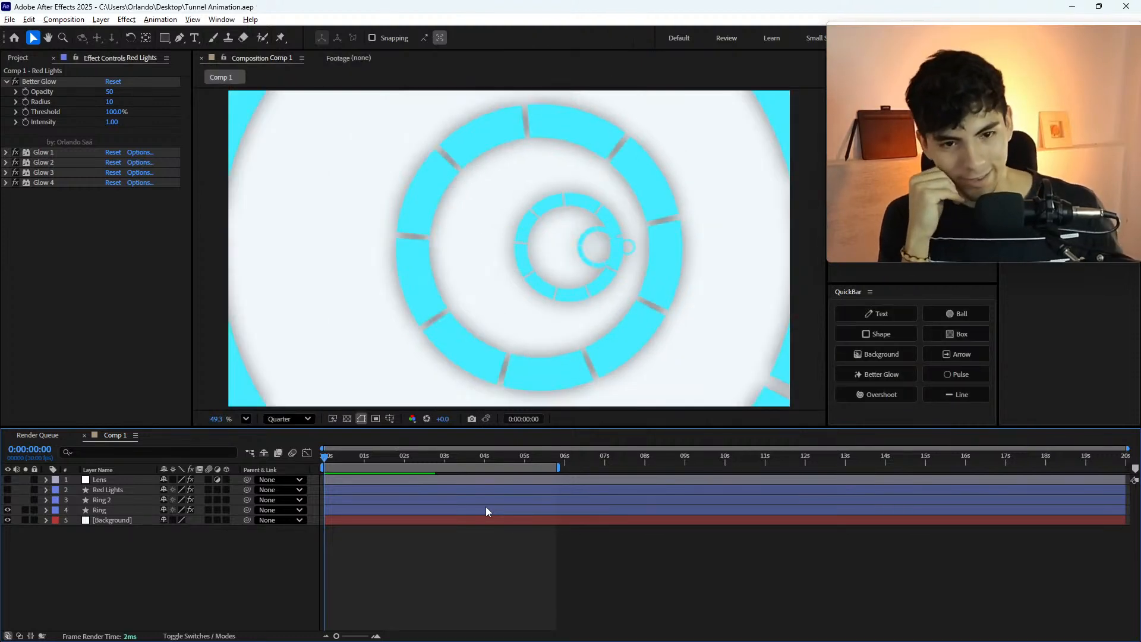
{"action": "key", "text": "space"}
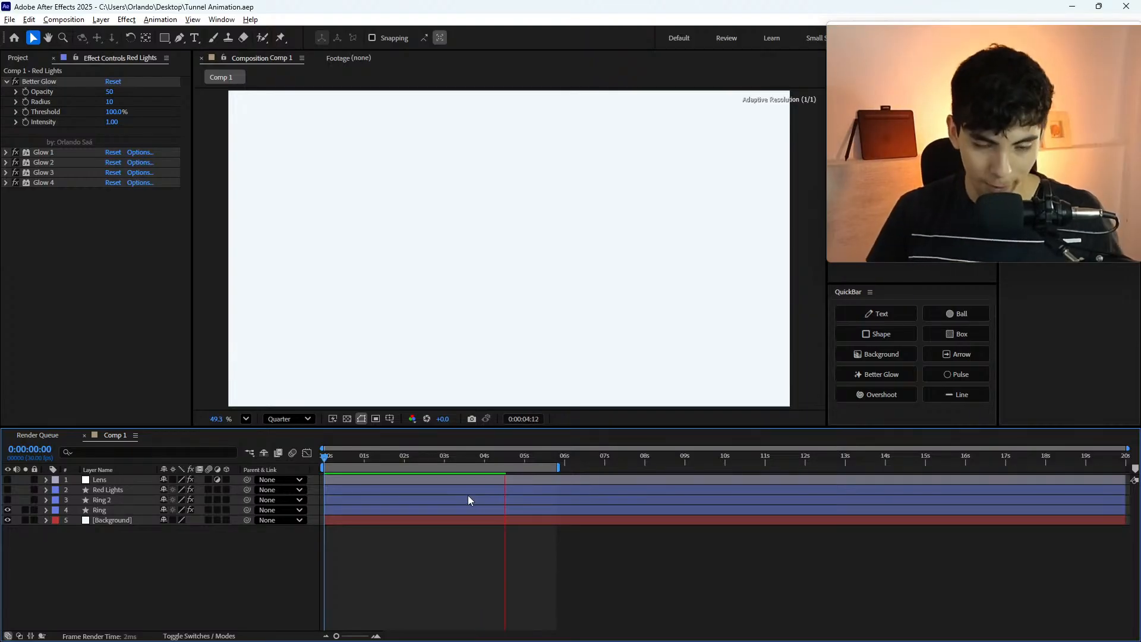
{"action": "left_click", "coordinate": [479, 461]}
{"action": "key", "text": "b"}
{"action": "left_click", "coordinate": [440, 465]}
{"action": "key", "text": "ctrl+z"}
- End the work area at about 4 seconds and preview the shortened animation from the start
{"action": "left_click", "coordinate": [480, 457]}
{"action": "key", "text": "n"}
{"action": "left_click_drag", "start_coordinate": [480, 458], "coordinate": [240, 459]}
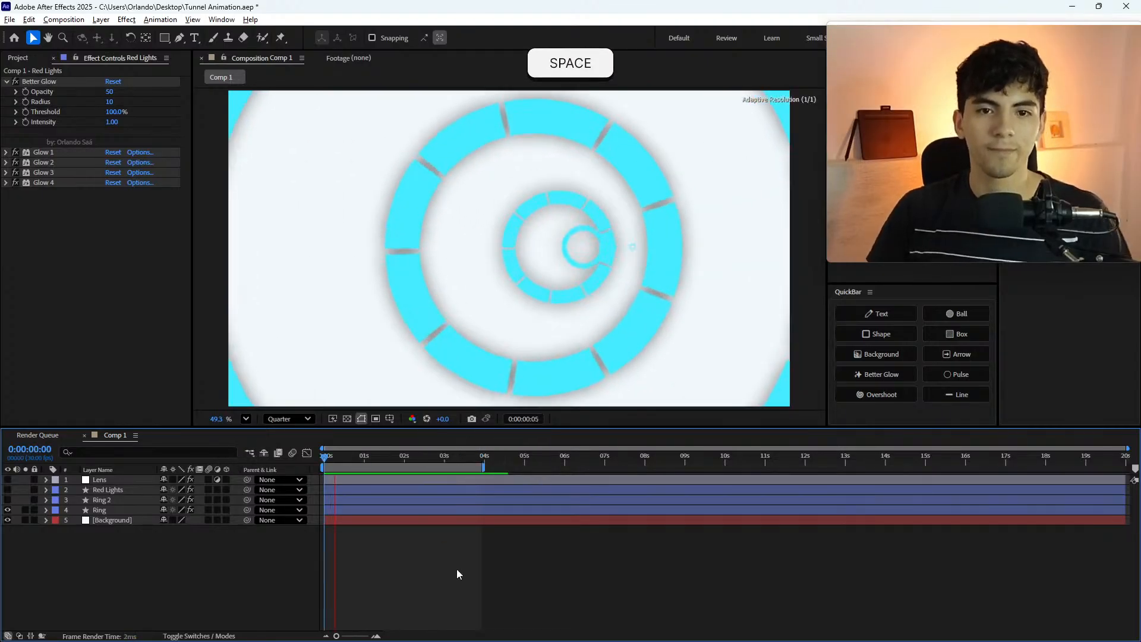
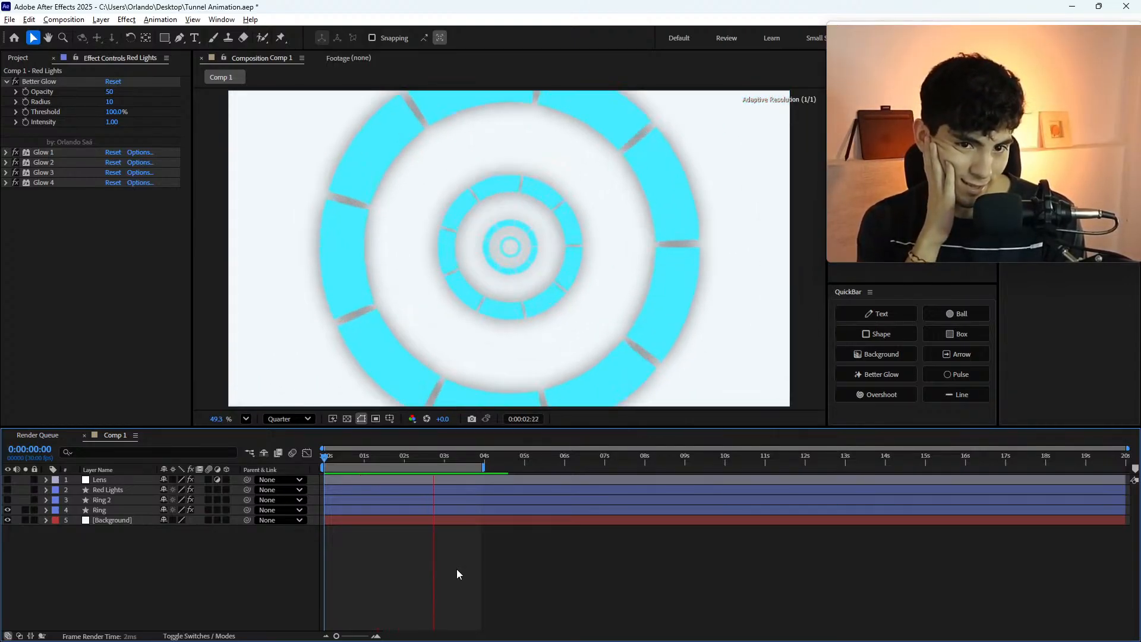
{"action": "key", "text": "space"}
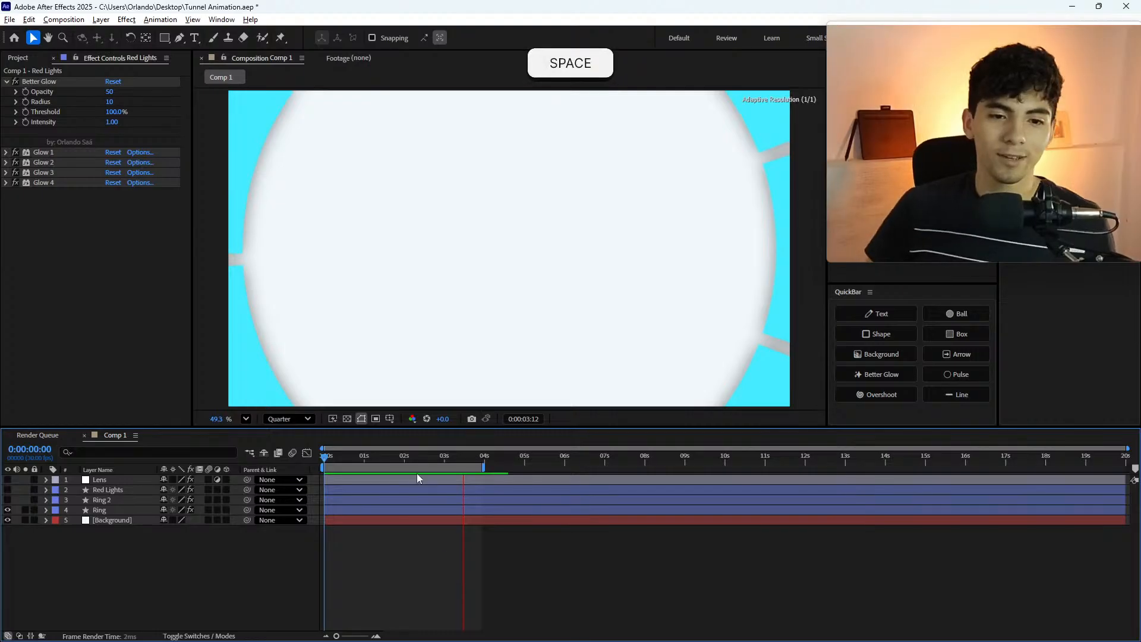
- Examine the ring frames between about 0:00:02:08 and 0:00:03:13, finishing at 0:00:03:02
{"action": "left_click", "coordinate": [416, 458]}
{"action": "mouse_move", "coordinate": [417, 459]}
{"action": "left_mouse_down"}
{"action": "mouse_move", "coordinate": [344, 466]}
{"action": "mouse_move", "coordinate": [417, 473]}
{"action": "left_mouse_up"}
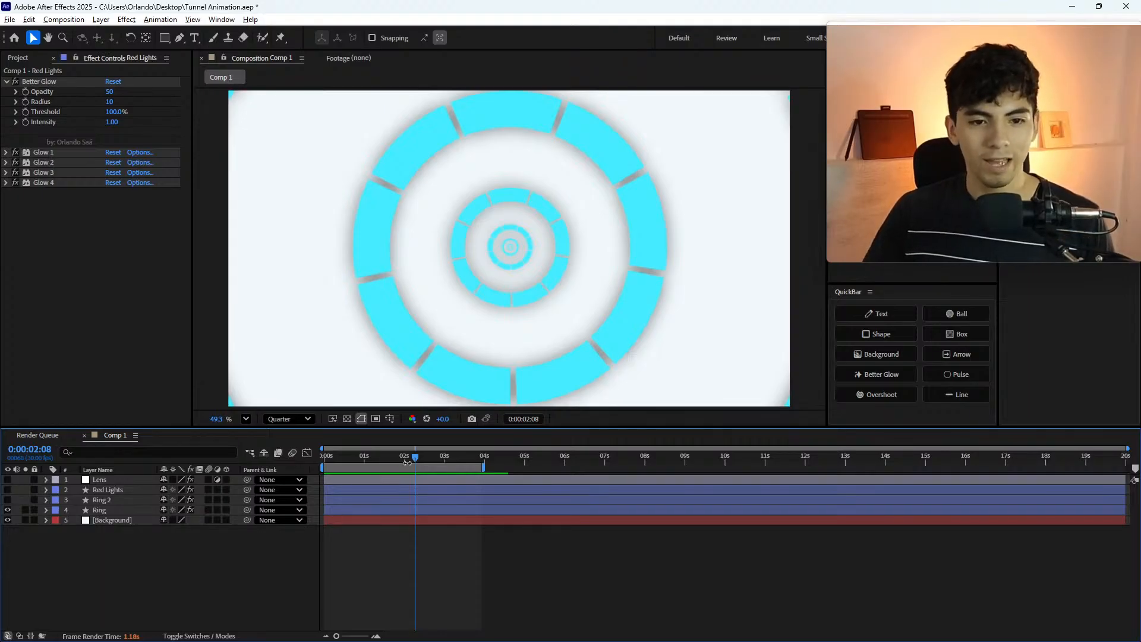
{"action": "left_click", "coordinate": [437, 461]}
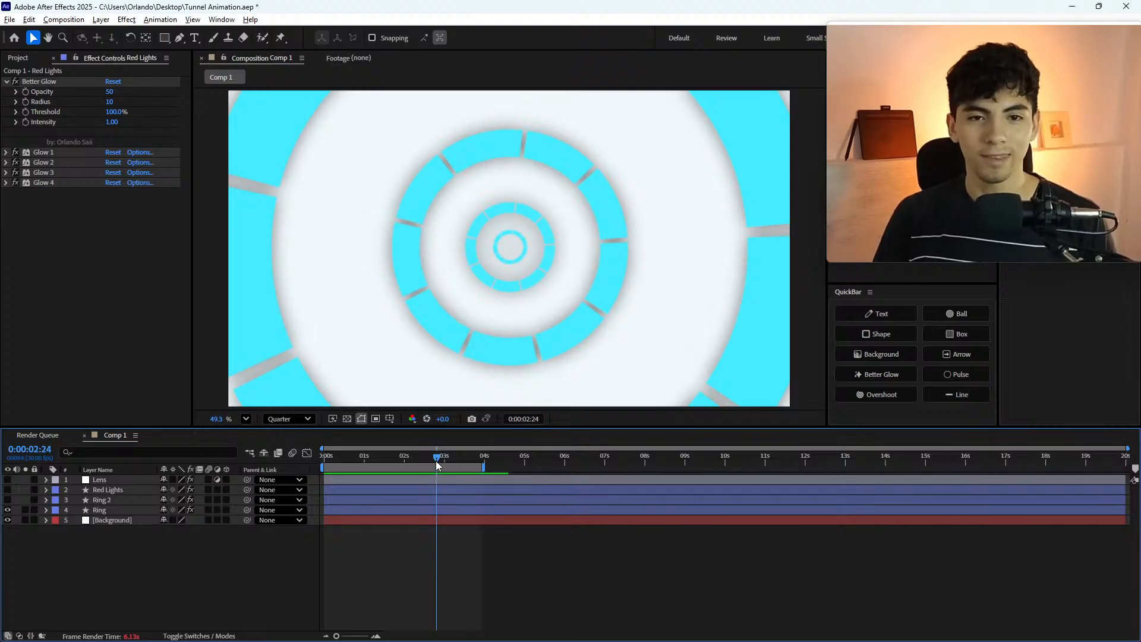
{"action": "mouse_move", "coordinate": [437, 462]}
{"action": "left_mouse_down"}
{"action": "mouse_move", "coordinate": [370, 463]}
{"action": "mouse_move", "coordinate": [455, 456]}
{"action": "left_mouse_up"}
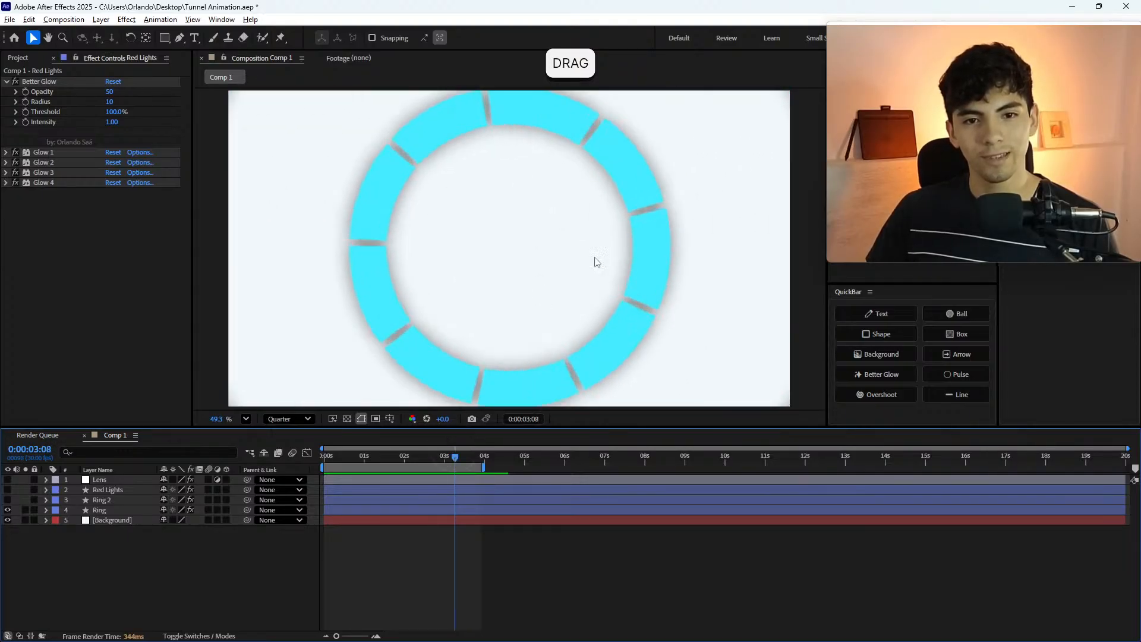
{"action": "left_click", "coordinate": [455, 458]}
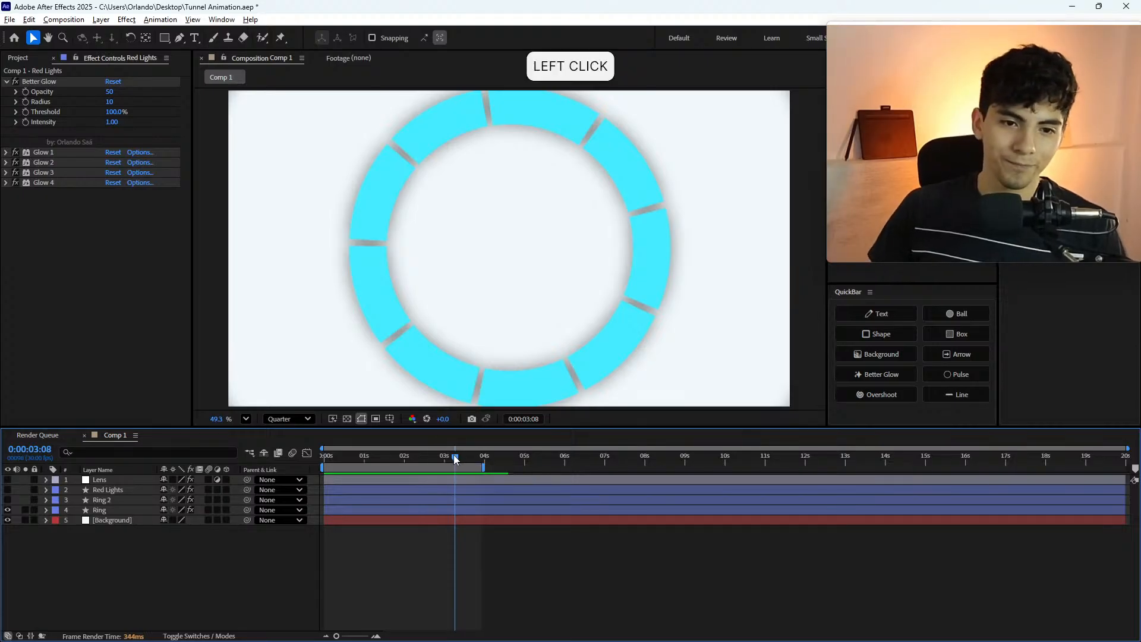
{"action": "left_click", "coordinate": [465, 523]}
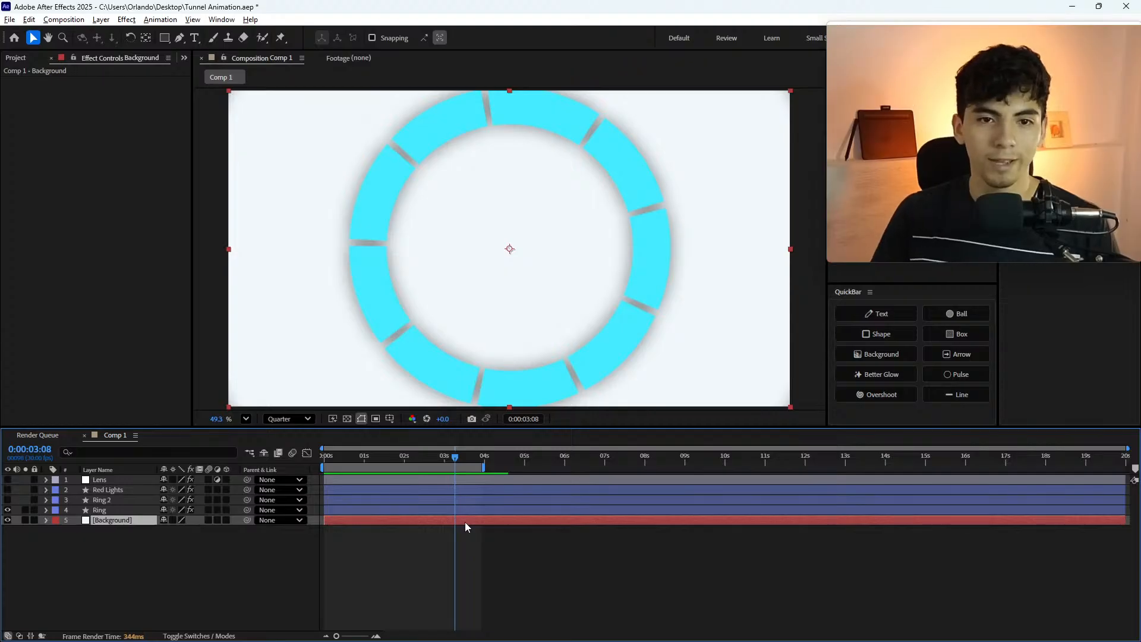
{"action": "mouse_move", "coordinate": [450, 469]}
{"action": "left_mouse_down"}
{"action": "mouse_move", "coordinate": [441, 455]}
{"action": "mouse_move", "coordinate": [423, 459]}
{"action": "mouse_move", "coordinate": [463, 459]}
{"action": "left_mouse_up"}
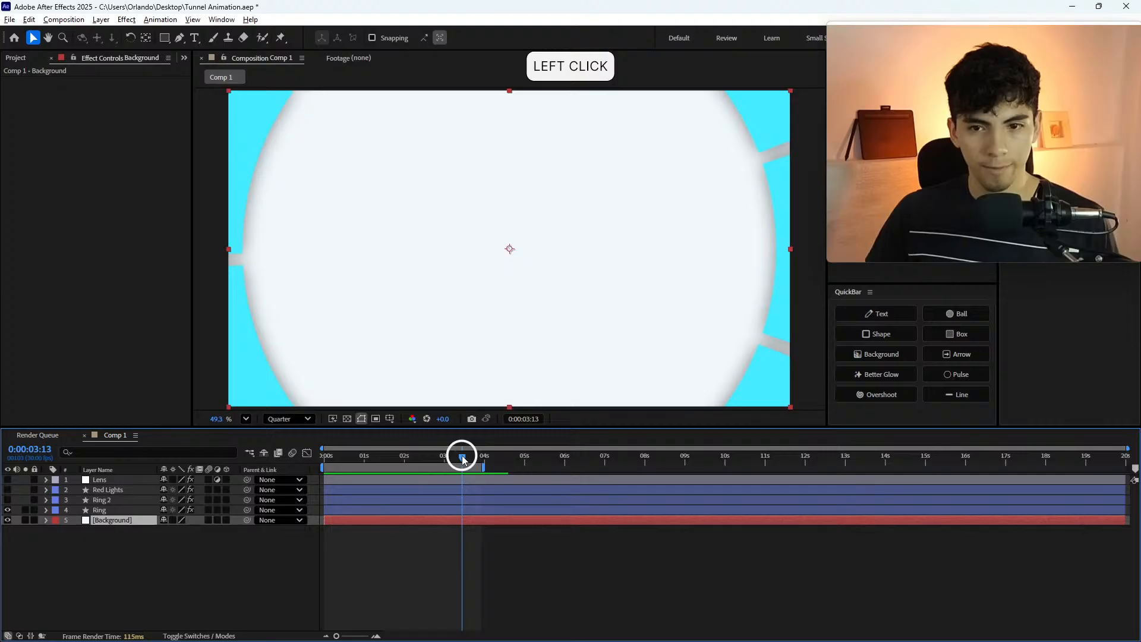
{"action": "left_click_drag", "start_coordinate": [463, 459], "coordinate": [448, 463]}
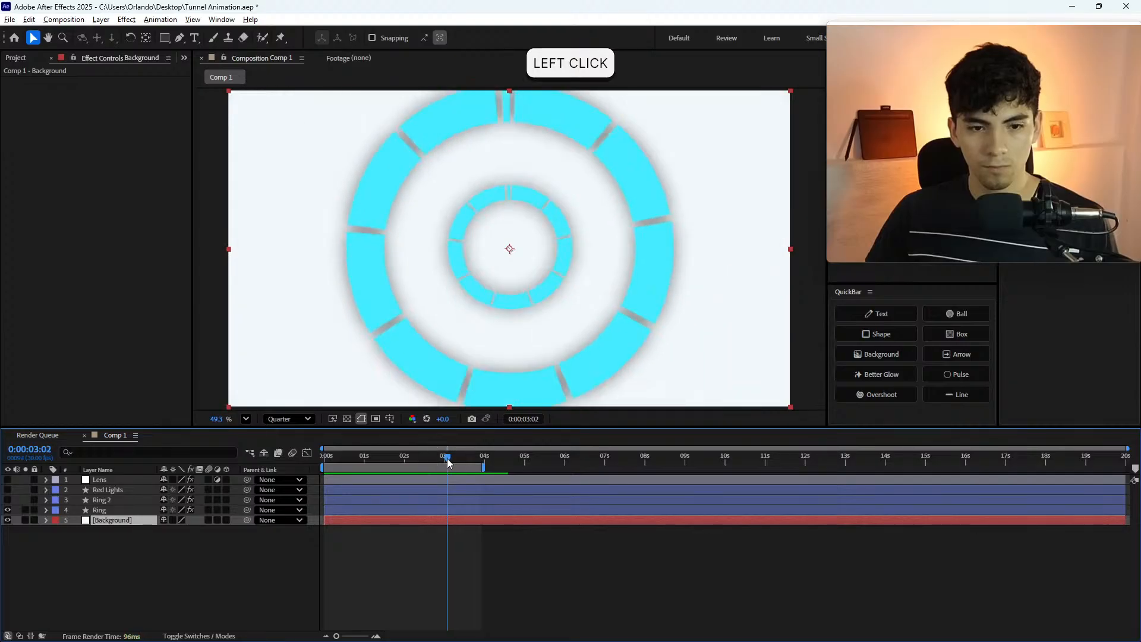
- Draw a circular mask on the Background layer from the composition centre through the middle of the inner ring's band, and set it to Subtract
{"action": "left_click_drag", "start_coordinate": [165, 38], "coordinate": [224, 92]}
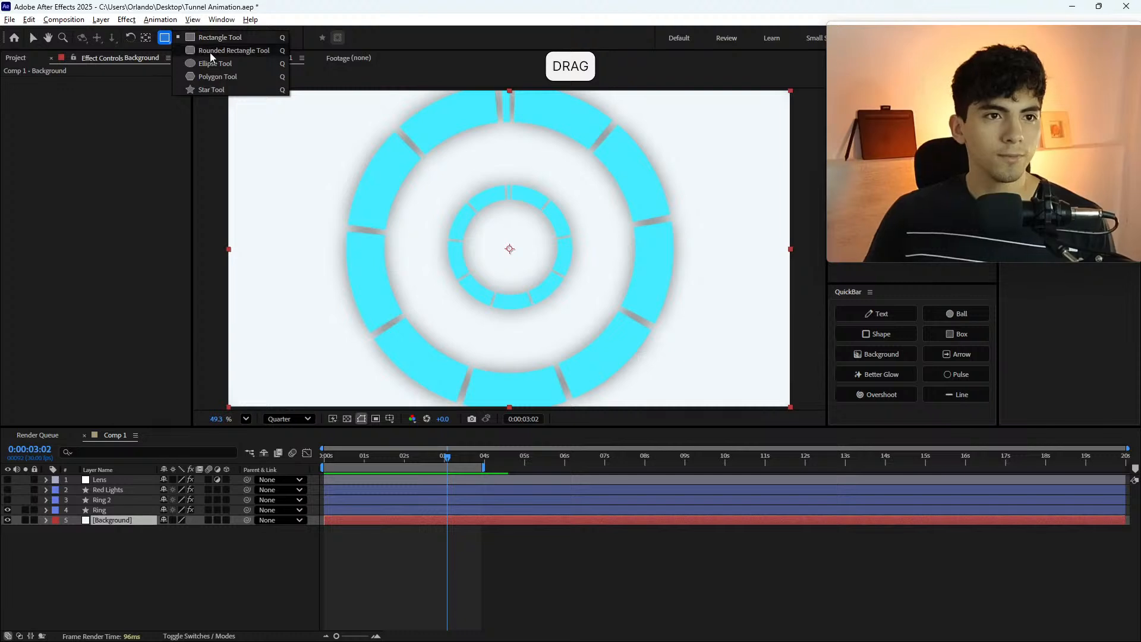
{"action": "left_click", "coordinate": [221, 63]}
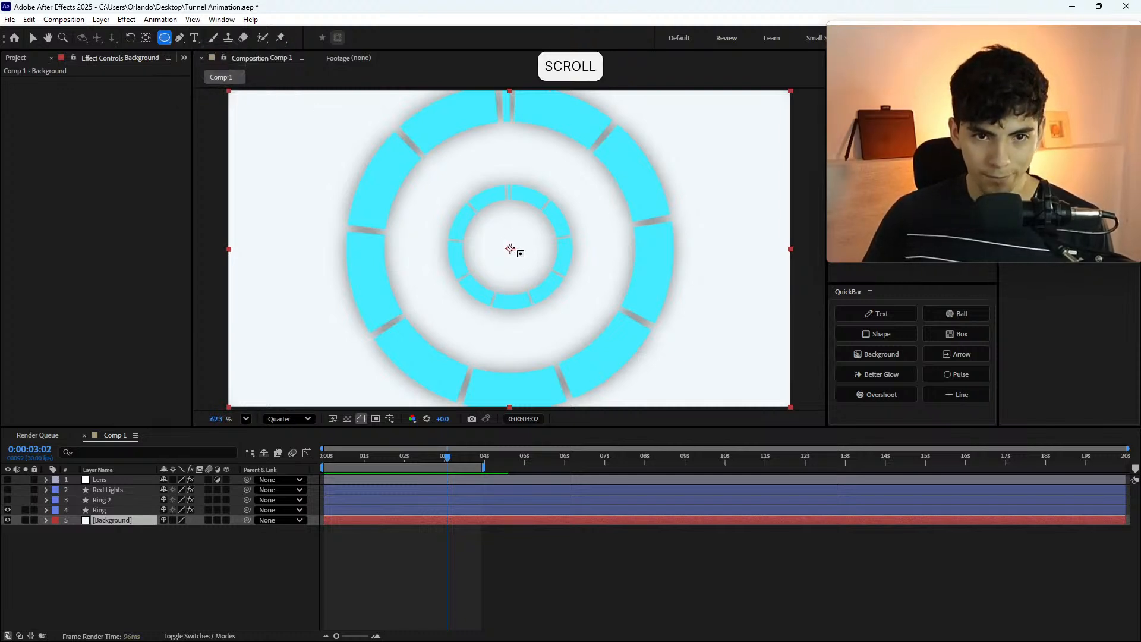
{"action": "scroll", "coordinate": [510, 249], "scroll_direction": "up", "scroll_amount": 5}
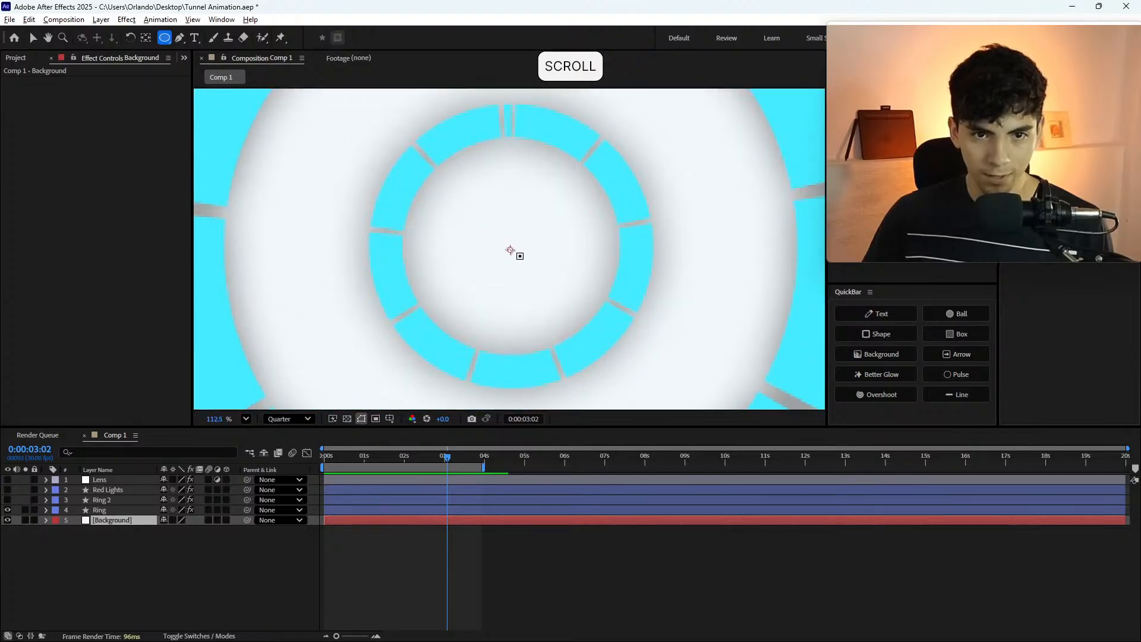
{"action": "left_click_drag", "start_coordinate": [509, 248], "coordinate": [637, 173]}
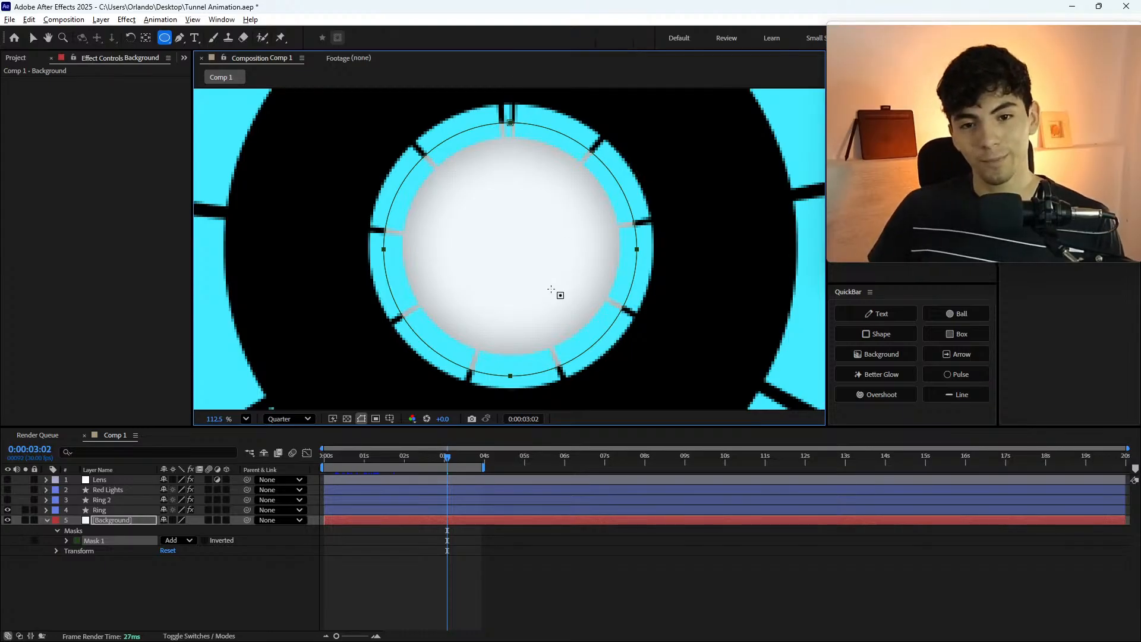
{"action": "left_click", "coordinate": [185, 542]}
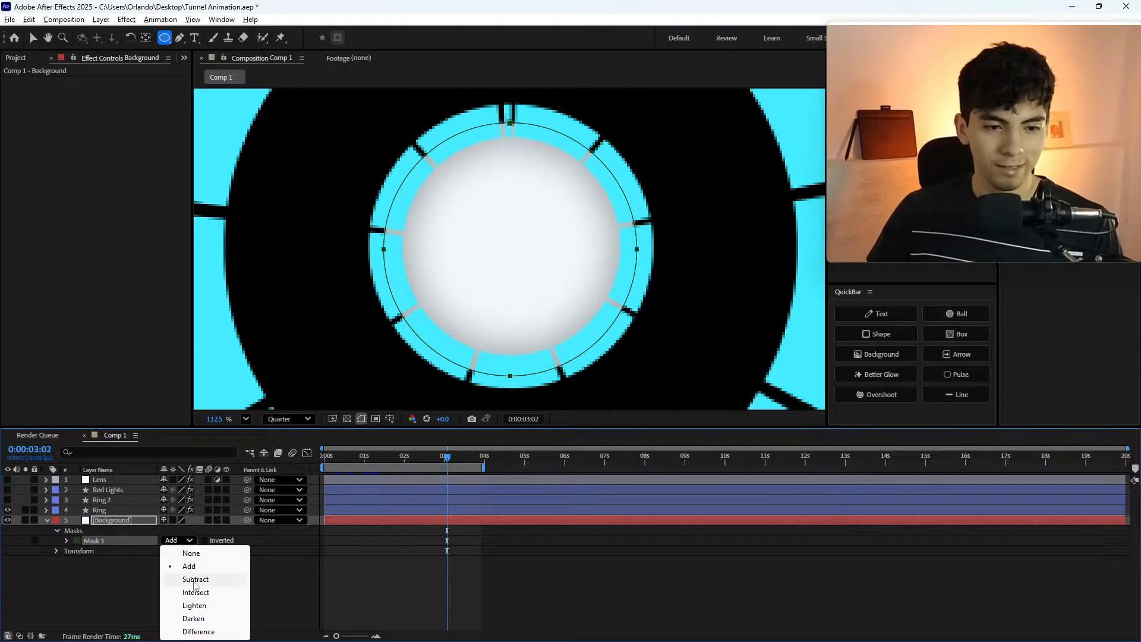
{"action": "left_click", "coordinate": [195, 579]}
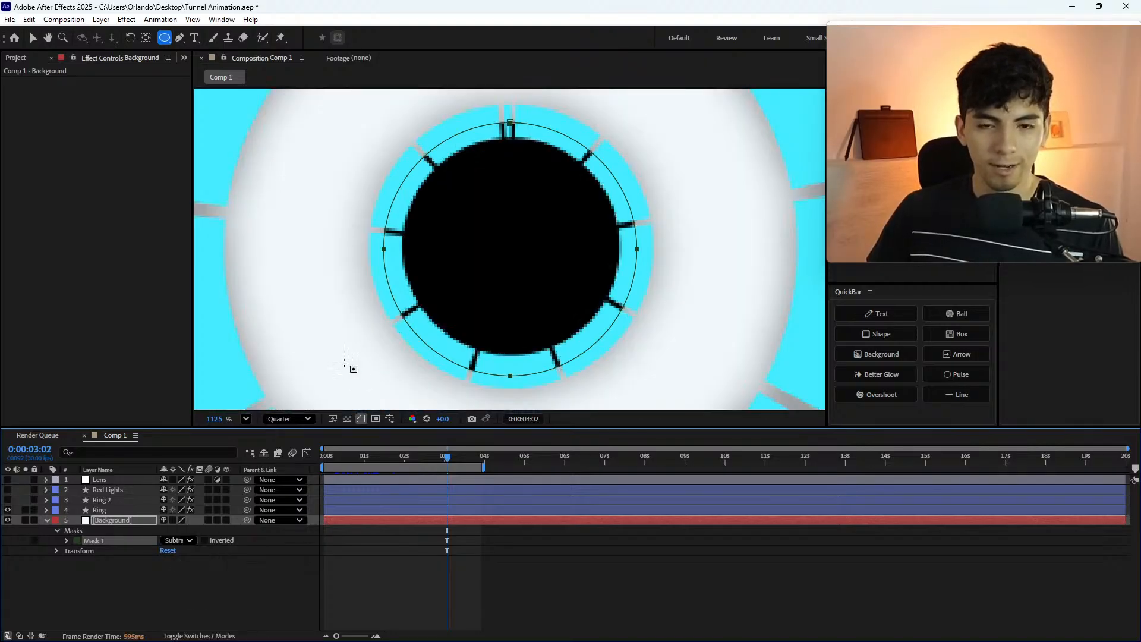
- Set the Mask Feather of the Background layer's mask to 50 pixels
{"action": "left_click", "coordinate": [142, 519]}
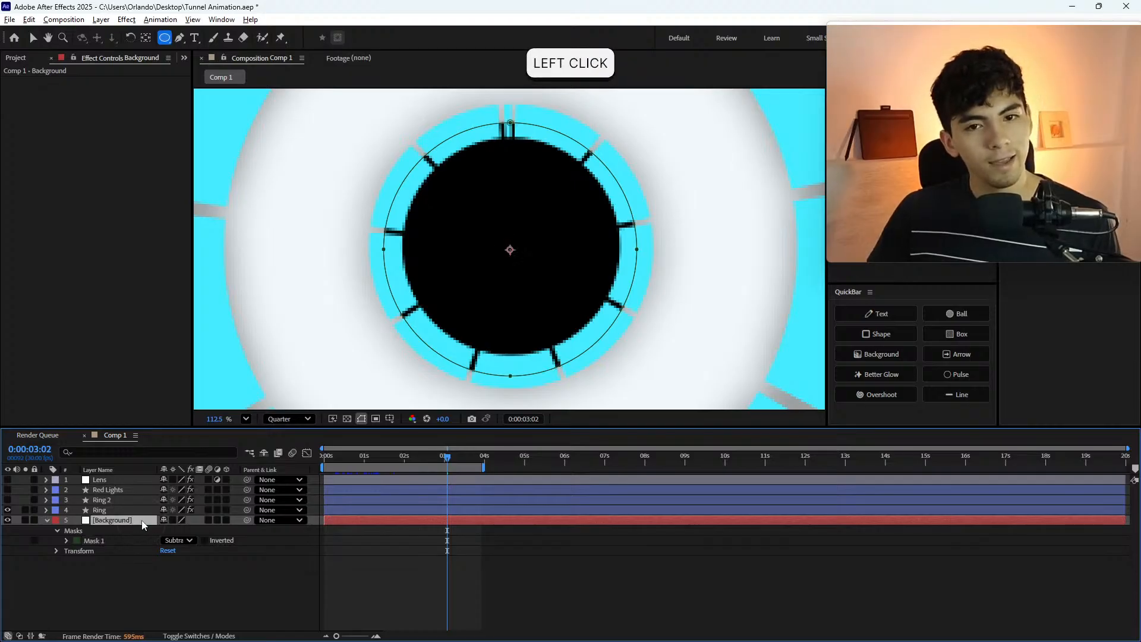
{"action": "key", "text": "f"}
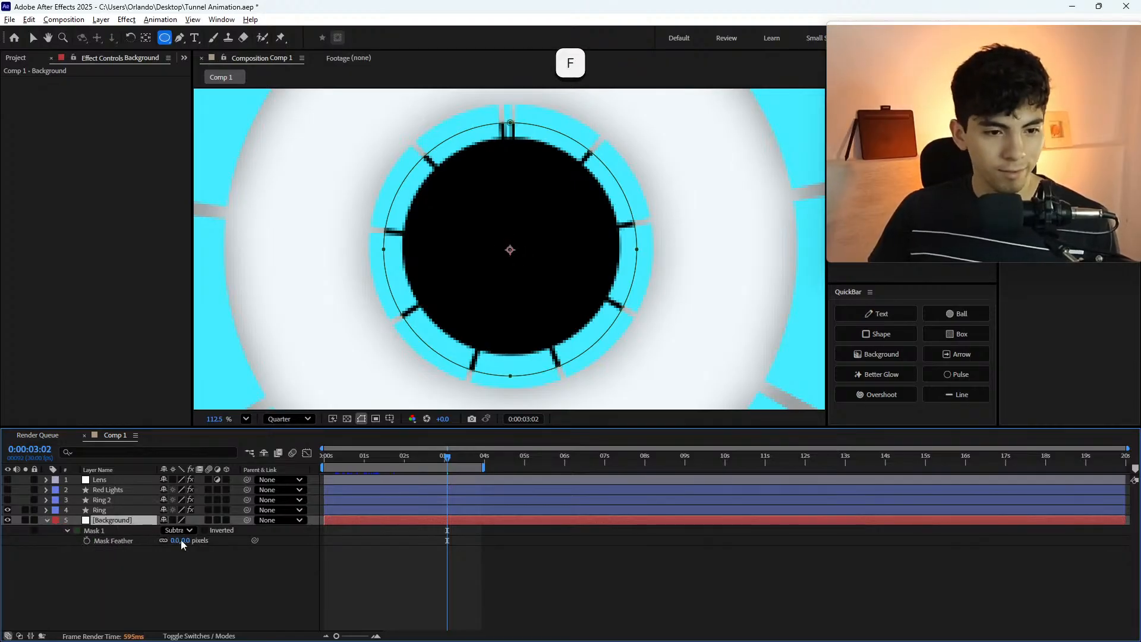
{"action": "left_click", "coordinate": [180, 539]}
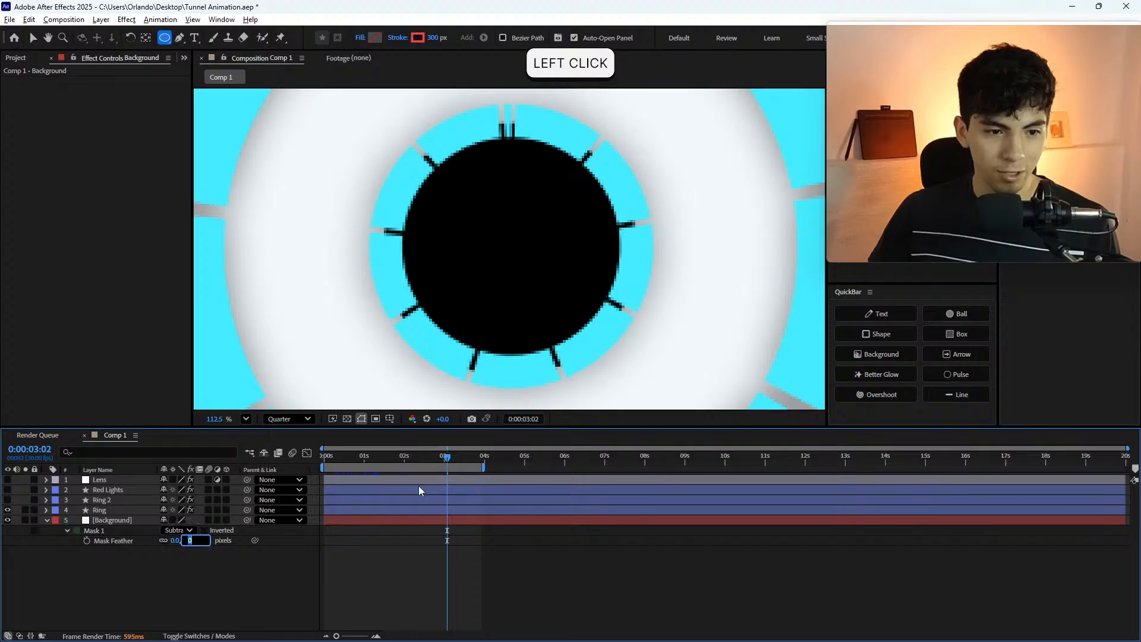
{"action": "type", "text": "50"}
{"action": "key", "text": "Return"}
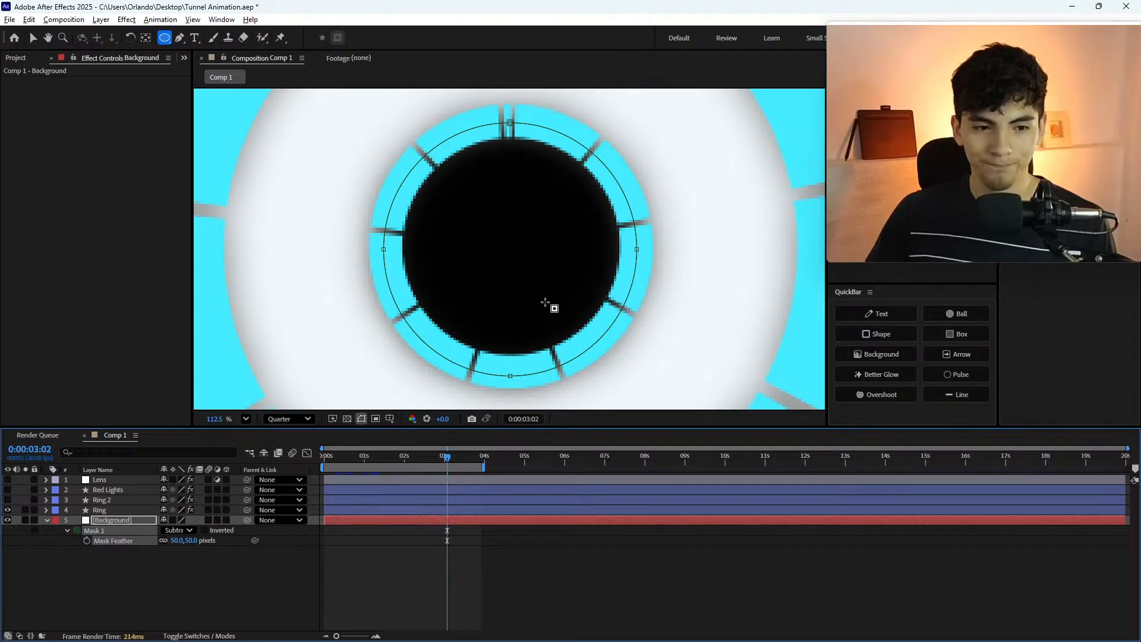
- Expand the Background mask's properties, try a Mask Opacity of 0%, and undo the opacity change
{"action": "left_click", "coordinate": [66, 531]}
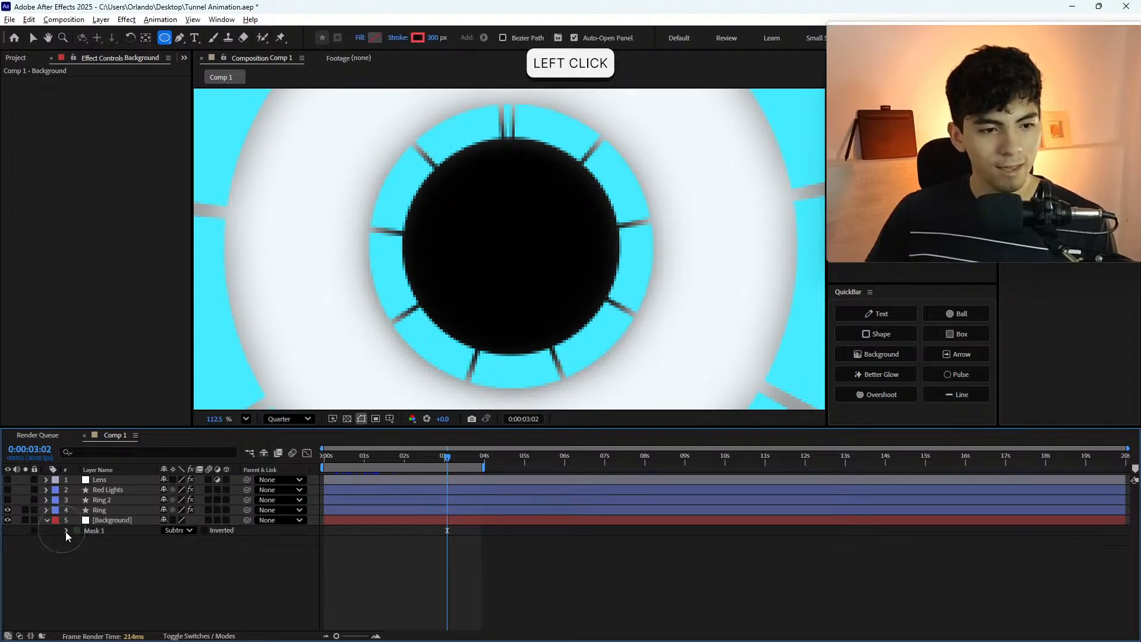
{"action": "left_click", "coordinate": [169, 562]}
{"action": "type", "text": "0"}
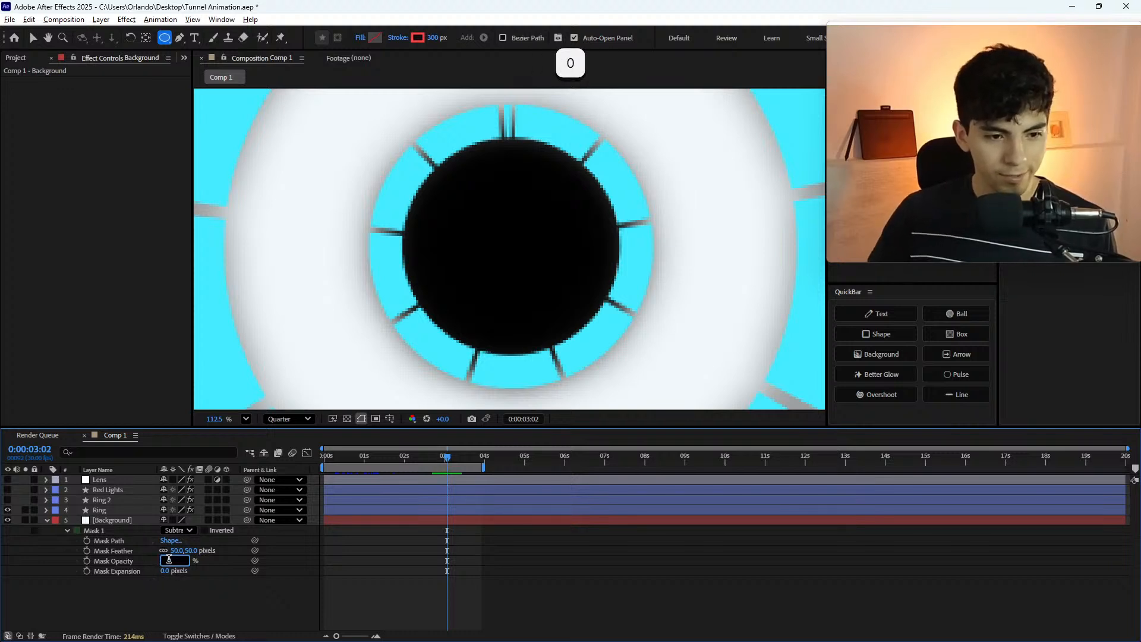
{"action": "key", "text": "Return"}
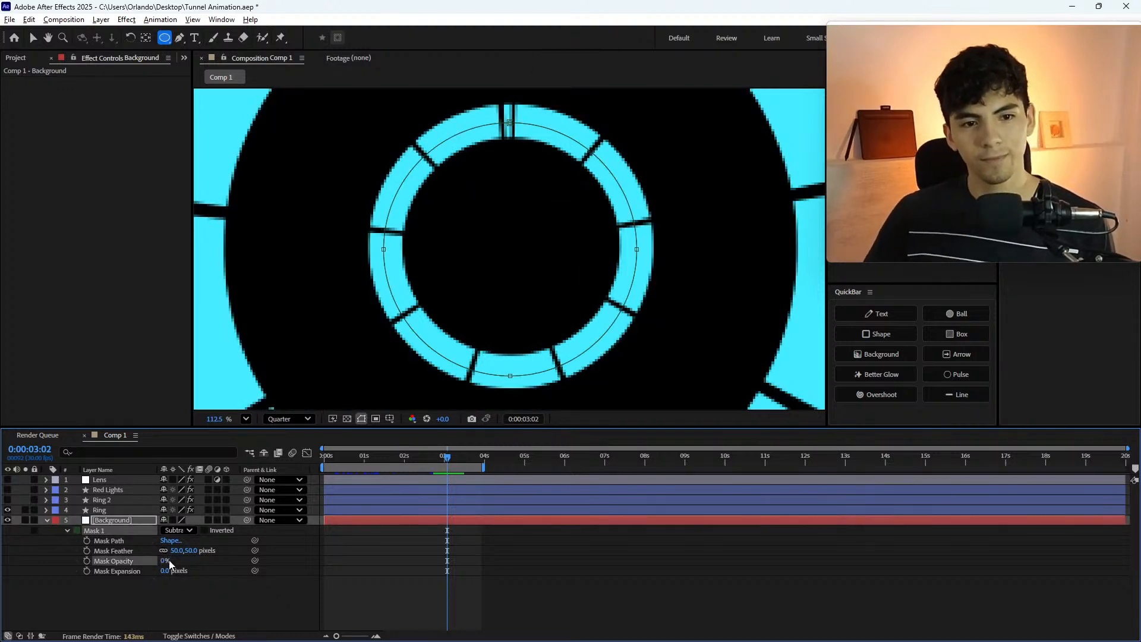
{"action": "key", "text": "ctrl+z"}
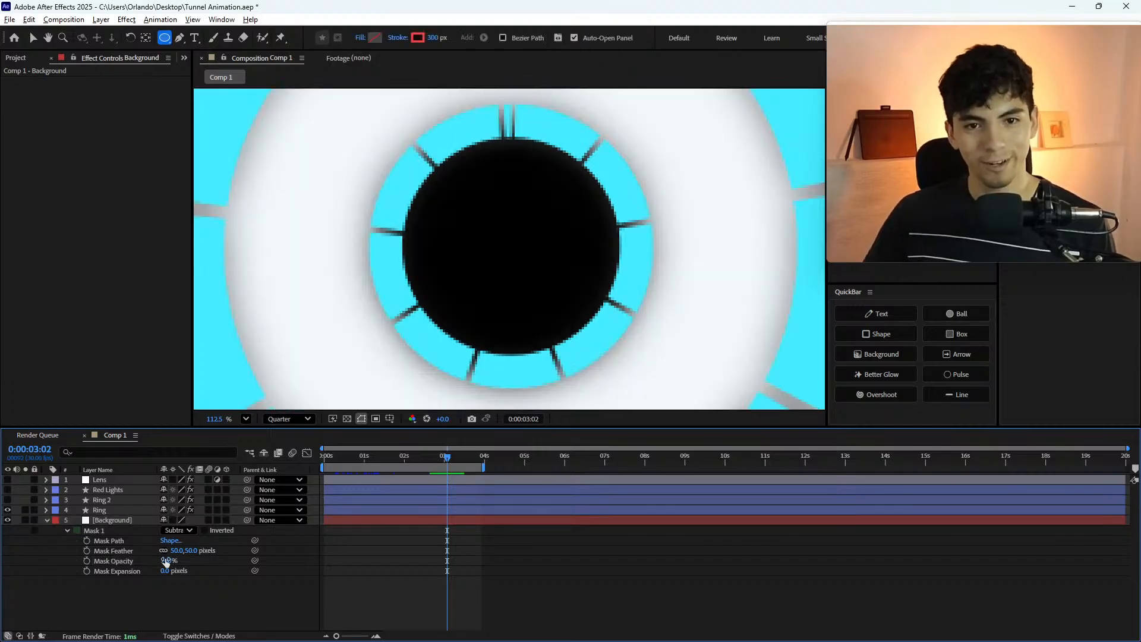
- Add a Mask Path keyframe to the Background layer's mask at 0:00:03:02
{"action": "left_click", "coordinate": [114, 520]}
{"action": "scroll", "coordinate": [512, 250], "scroll_direction": "down", "scroll_amount": 3}
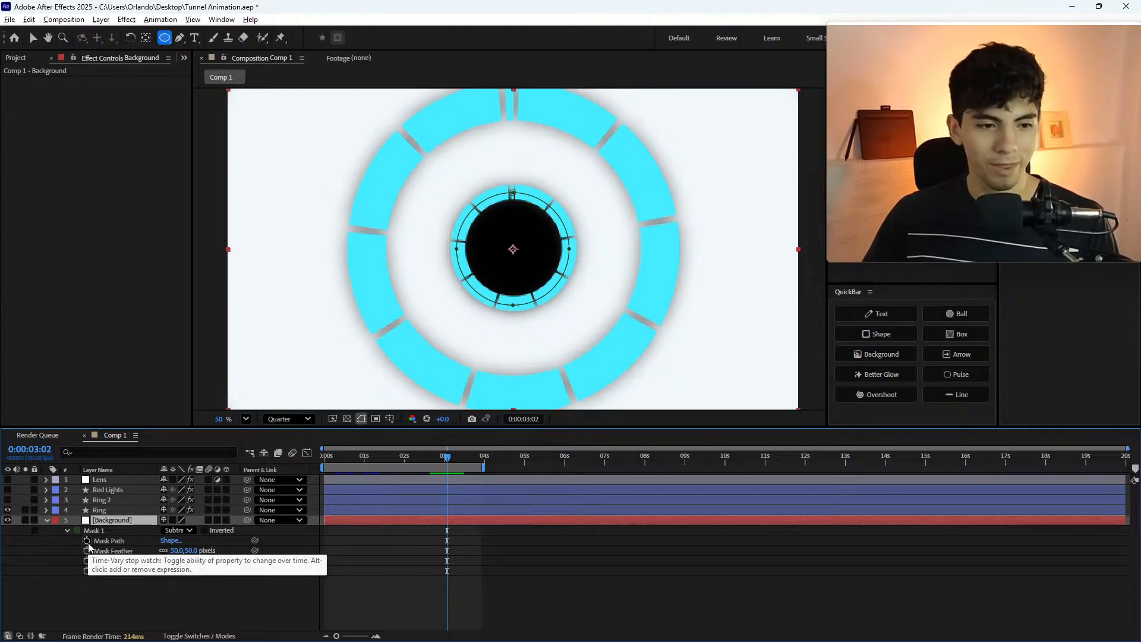
{"action": "left_click", "coordinate": [87, 541]}
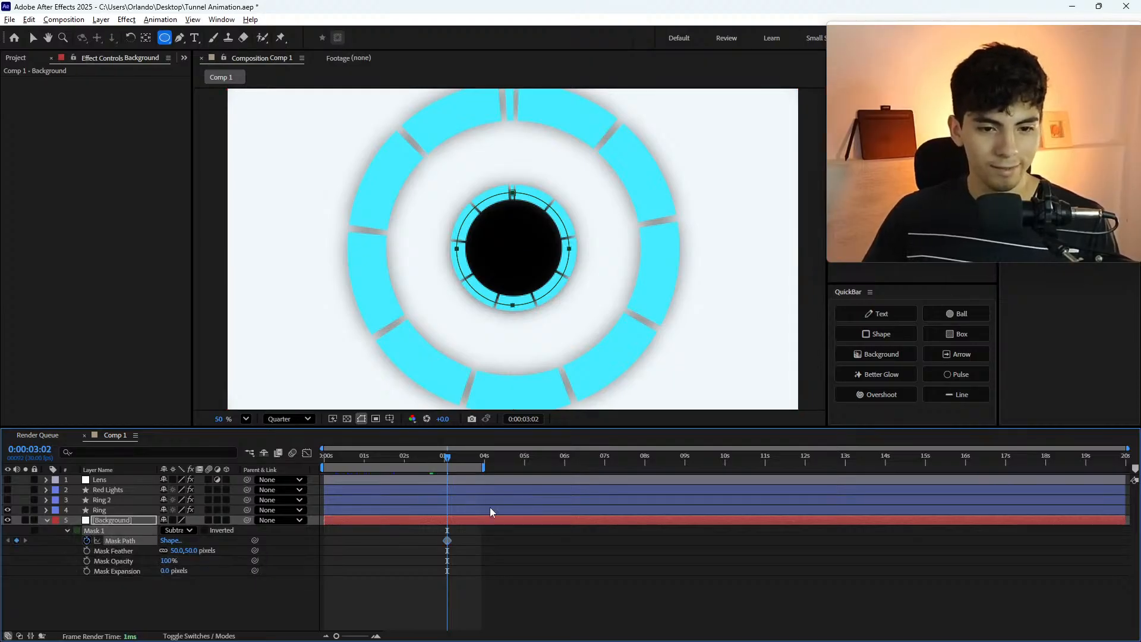
- Find the frame where the last ring has left the composition and move the Mask Path keyframe there, at 0:00:03:17
{"action": "left_click", "coordinate": [459, 457]}
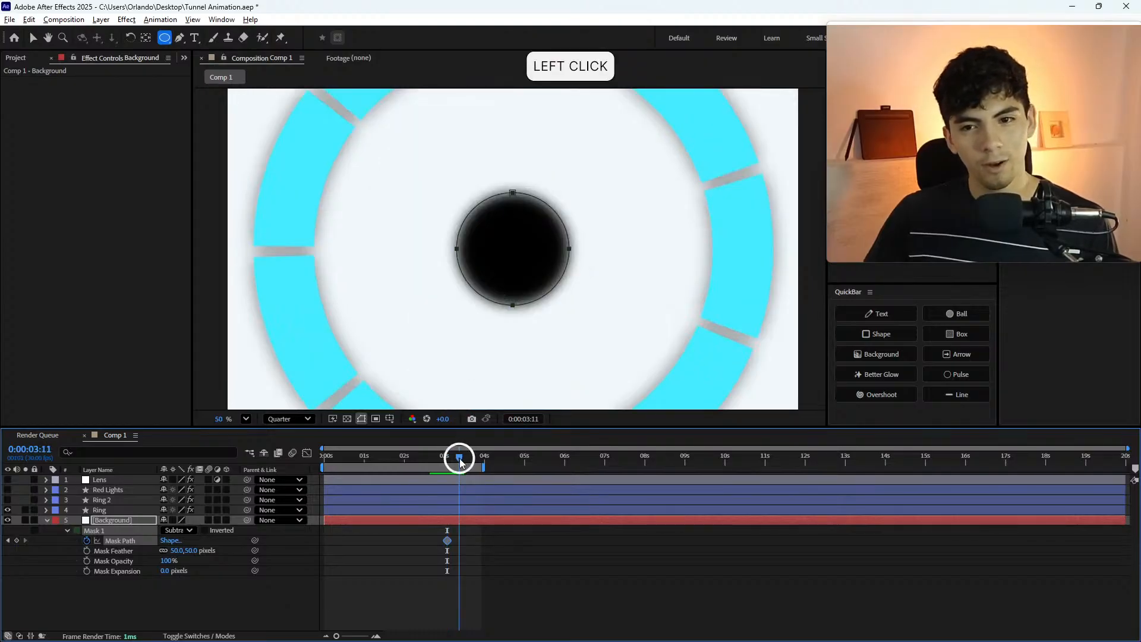
{"action": "left_click_drag", "start_coordinate": [460, 457], "coordinate": [467, 461]}
{"action": "left_click", "coordinate": [456, 462]}
{"action": "left_click", "coordinate": [455, 461]}
{"action": "left_click_drag", "start_coordinate": [456, 462], "coordinate": [460, 461]}
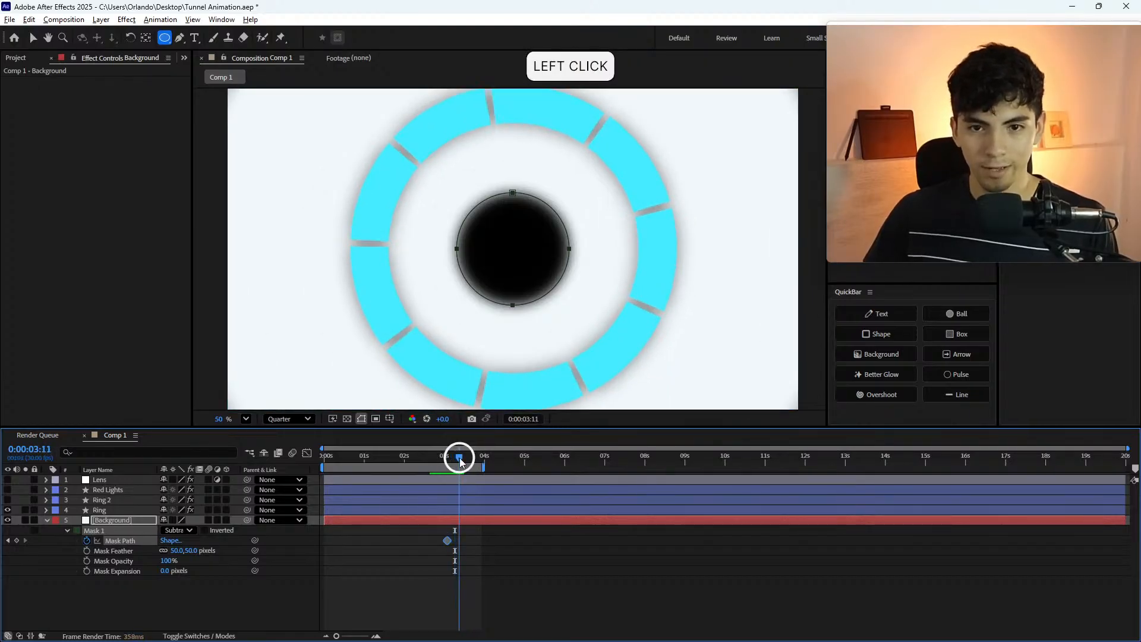
{"action": "left_click", "coordinate": [463, 462]}
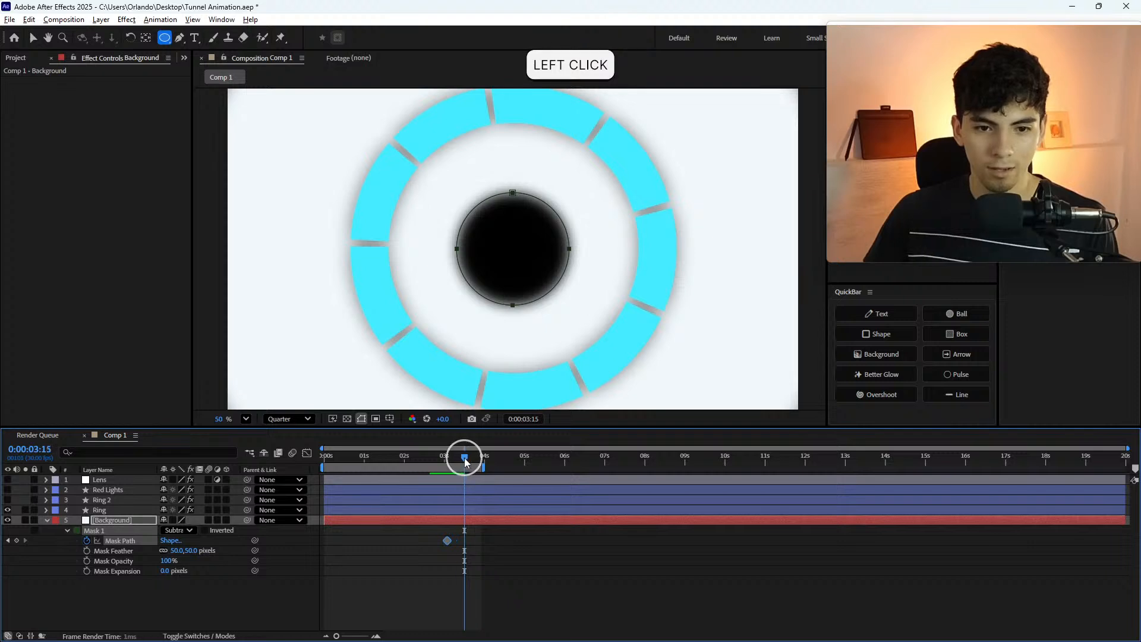
{"action": "left_click", "coordinate": [471, 463]}
{"action": "left_click", "coordinate": [462, 462]}
{"action": "left_click", "coordinate": [464, 462]}
{"action": "left_click", "coordinate": [465, 462]}
{"action": "left_click", "coordinate": [467, 462]}
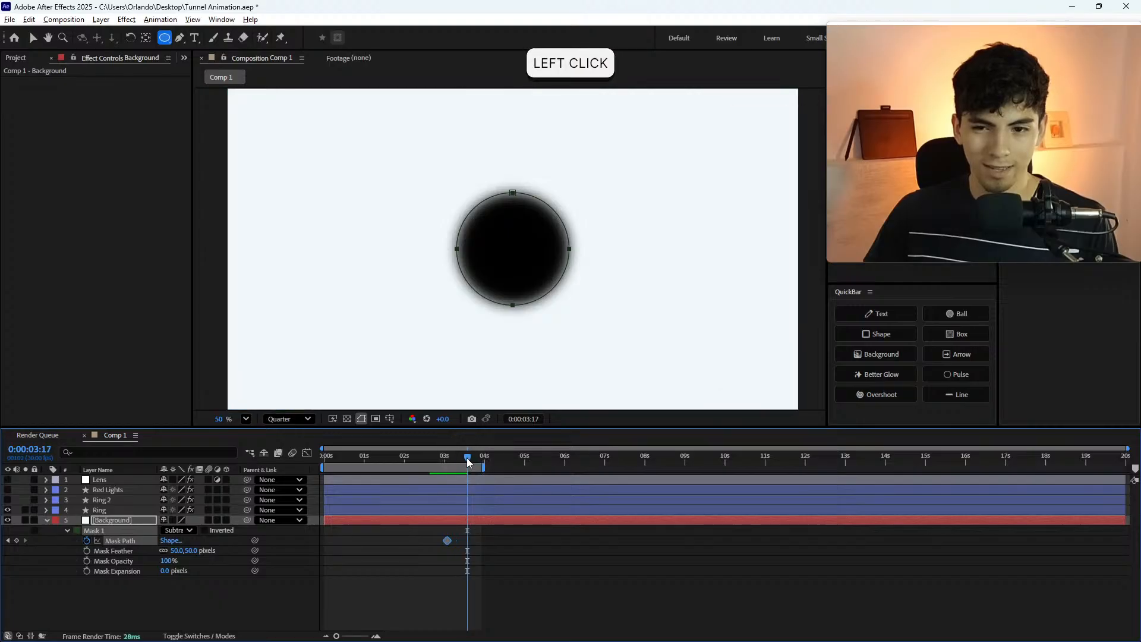
{"action": "left_click_drag", "start_coordinate": [448, 542], "coordinate": [466, 540]}
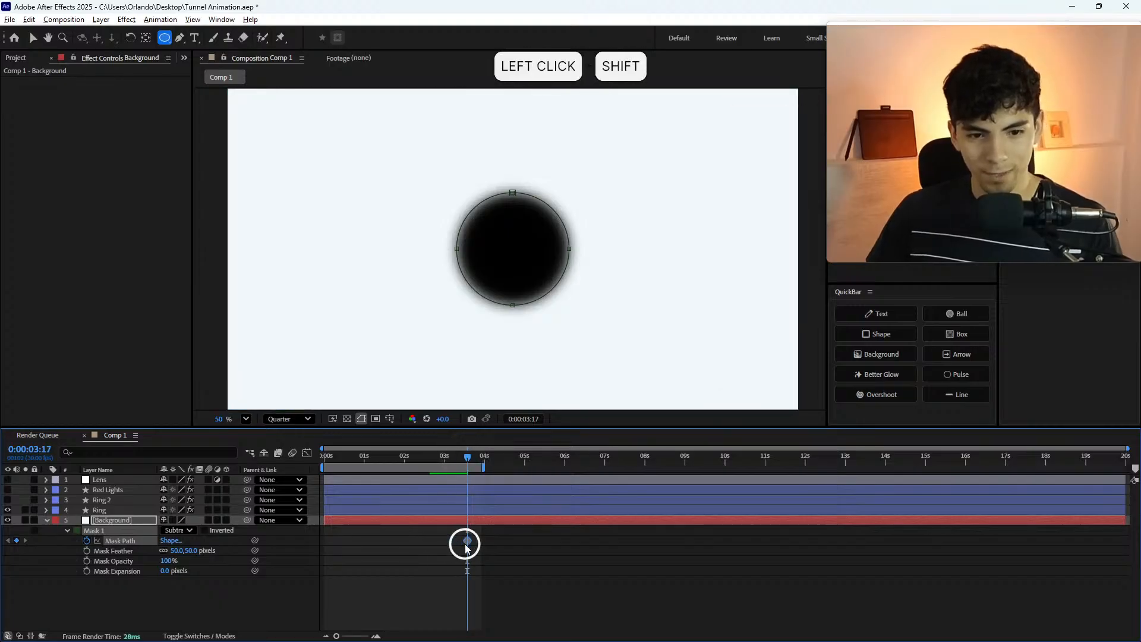
- Enlarge the Background's circular mask proportionally from its centre until it extends well beyond the whole composition
{"action": "scroll", "coordinate": [540, 222], "scroll_direction": "down", "scroll_amount": 2}
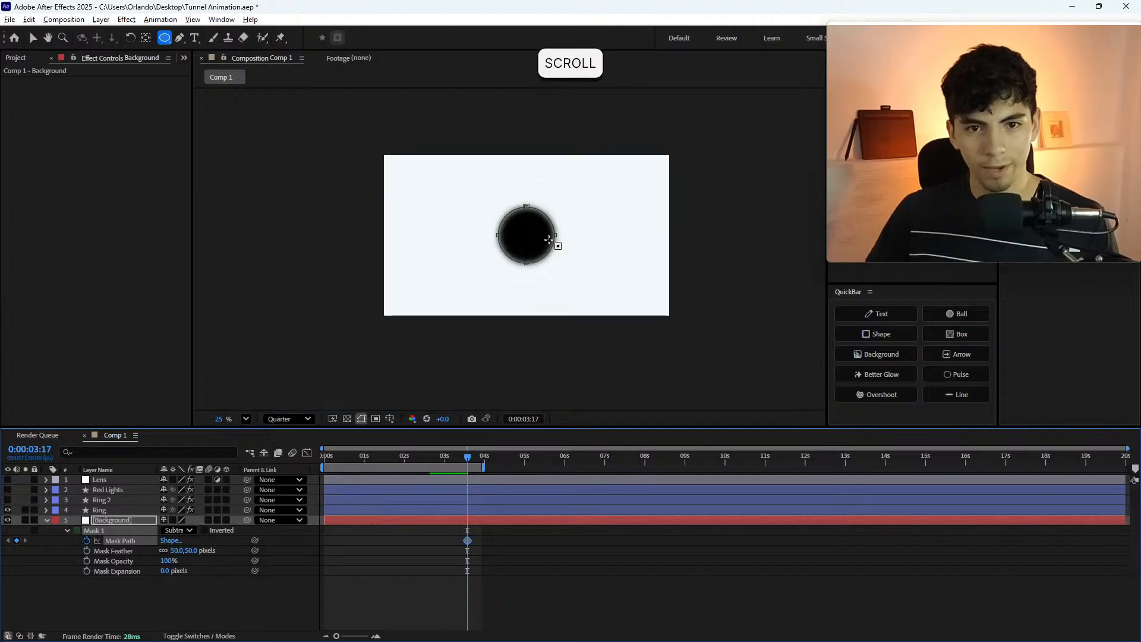
{"action": "key", "text": "v"}
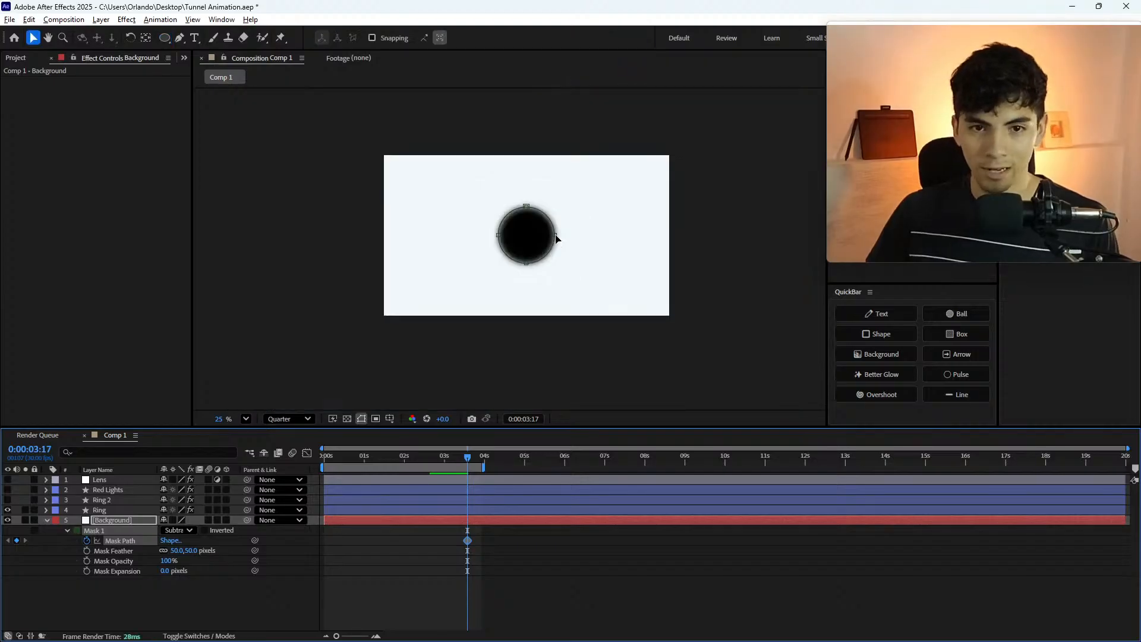
{"action": "double_click", "coordinate": [556, 237]}
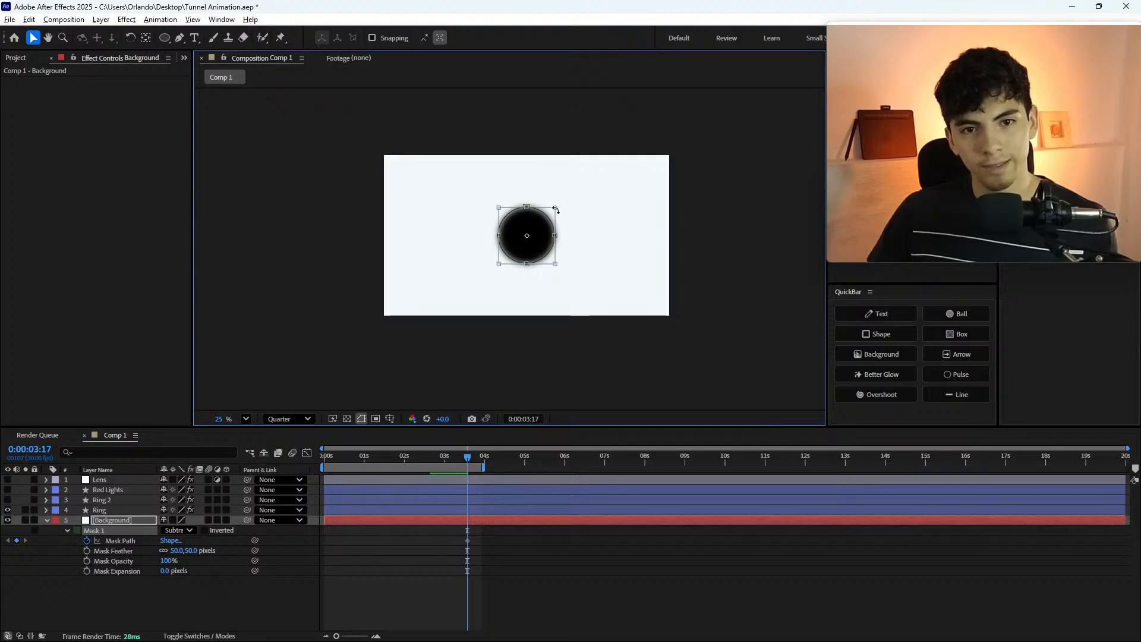
{"action": "left_click_drag", "start_coordinate": [556, 207], "coordinate": [812, 56]}
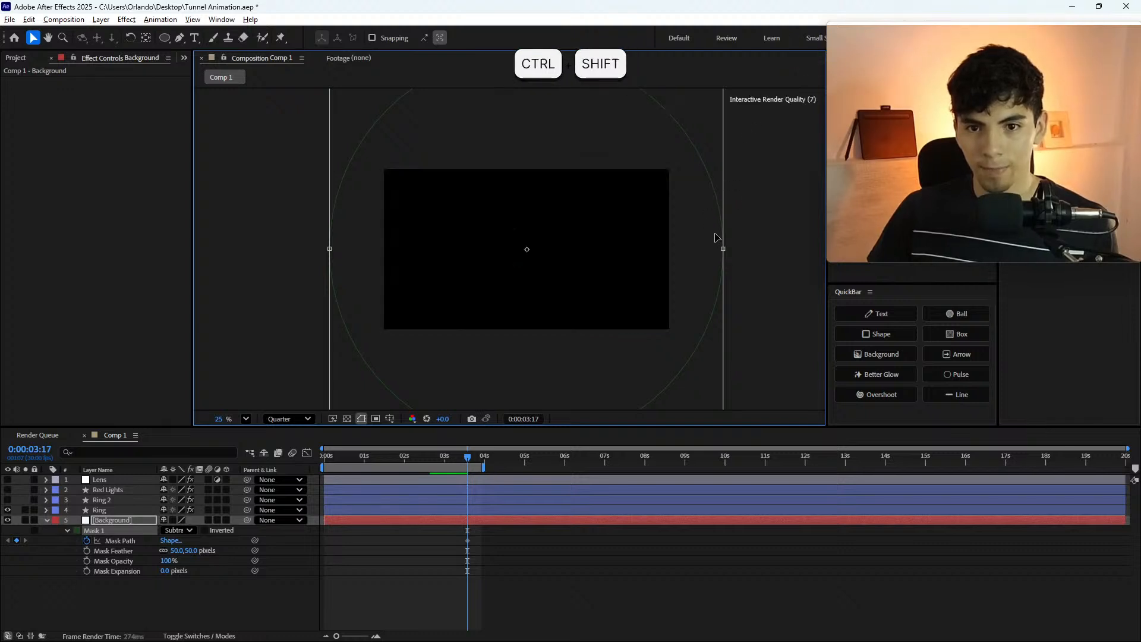
- Reduce the enlarged mask circle so it fits closer around the composition while its feathered edge still clears all corners
{"action": "scroll", "coordinate": [709, 214], "scroll_direction": "down", "scroll_amount": 2}
{"action": "scroll", "coordinate": [735, 147], "scroll_direction": "up", "scroll_amount": 1}
{"action": "left_click_drag", "start_coordinate": [678, 161], "coordinate": [667, 187]}
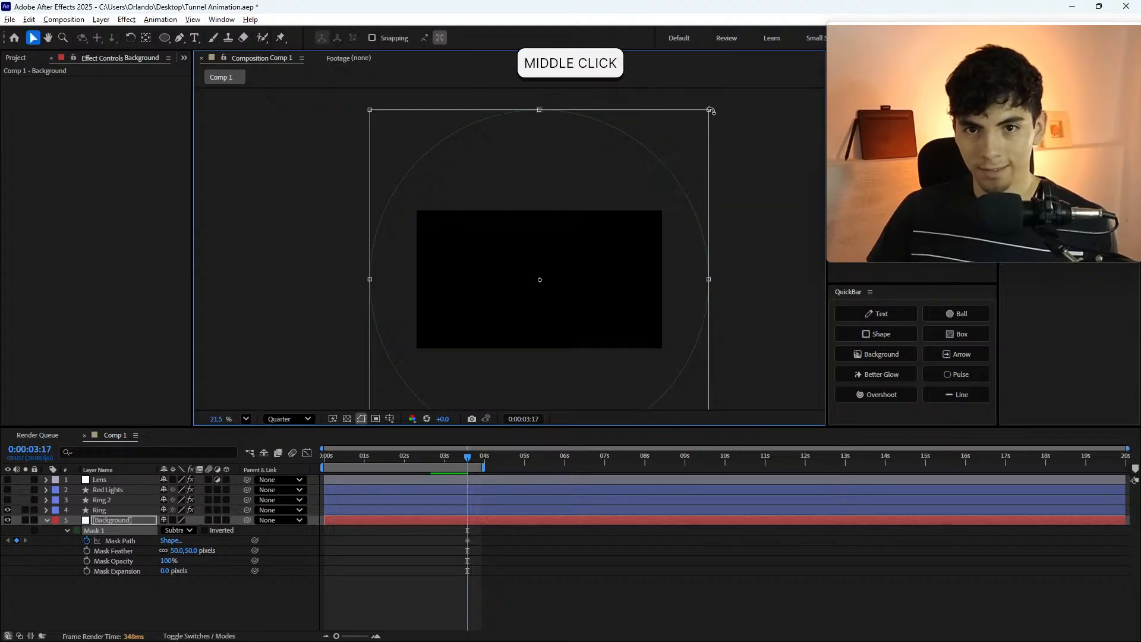
{"action": "left_click_drag", "start_coordinate": [711, 111], "coordinate": [676, 142]}
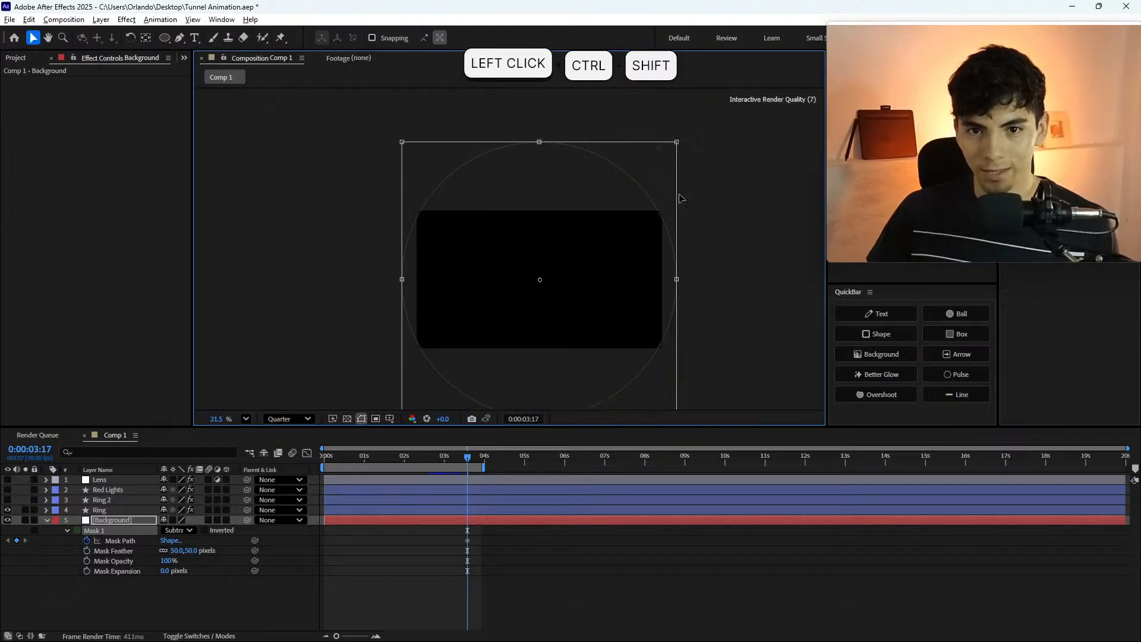
{"action": "scroll", "coordinate": [660, 223], "scroll_direction": "up", "scroll_amount": 10}
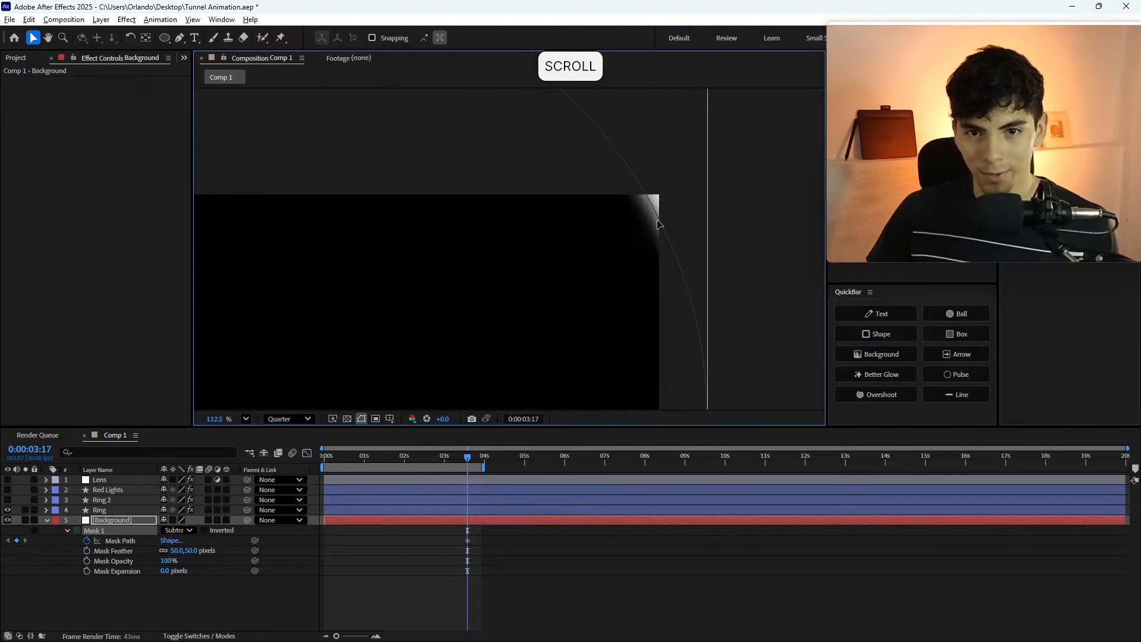
{"action": "scroll", "coordinate": [658, 224], "scroll_direction": "down", "scroll_amount": 10}
{"action": "scroll", "coordinate": [659, 196], "scroll_direction": "up", "scroll_amount": 2}
{"action": "left_click", "coordinate": [669, 154]}
{"action": "left_click_drag", "start_coordinate": [669, 153], "coordinate": [685, 149]}
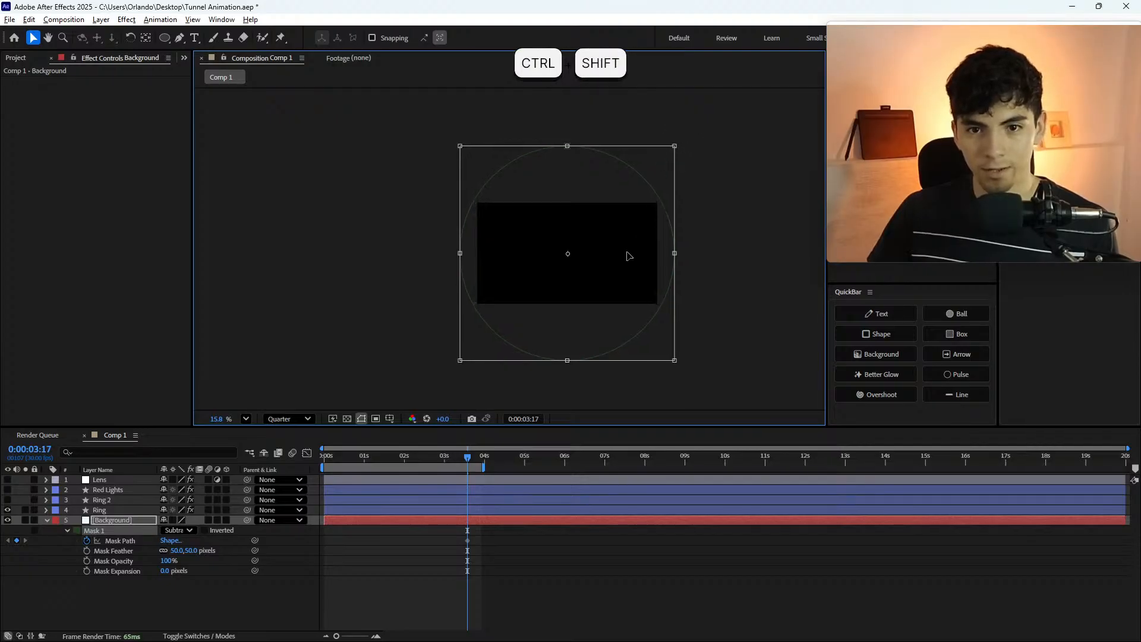
{"action": "scroll", "coordinate": [588, 287], "scroll_direction": "up", "scroll_amount": 3}
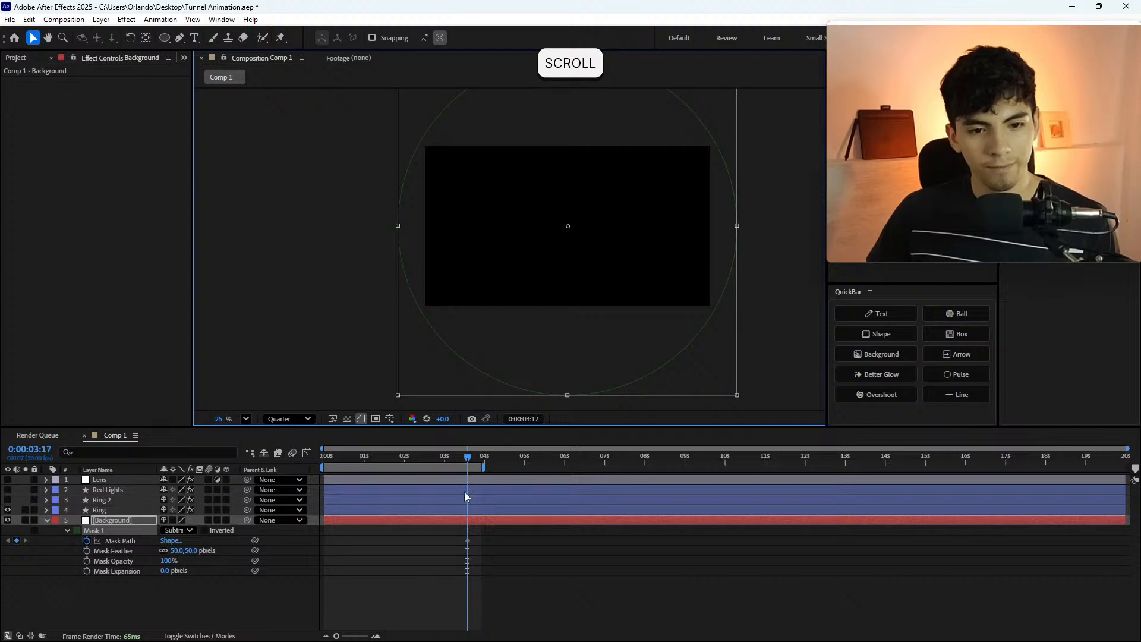
- Step the current time back to 0:00:02:08 to find where the last ring is just emerging at the centre of the tunnel
{"action": "left_click", "coordinate": [458, 457]}
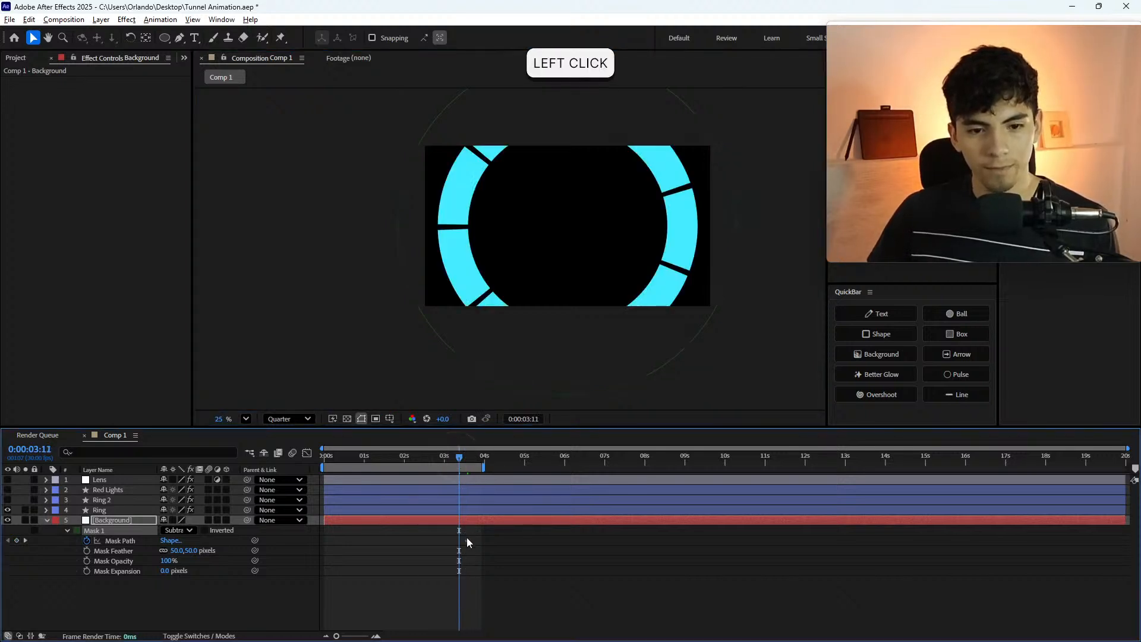
{"action": "left_click", "coordinate": [467, 540]}
{"action": "left_click", "coordinate": [420, 457]}
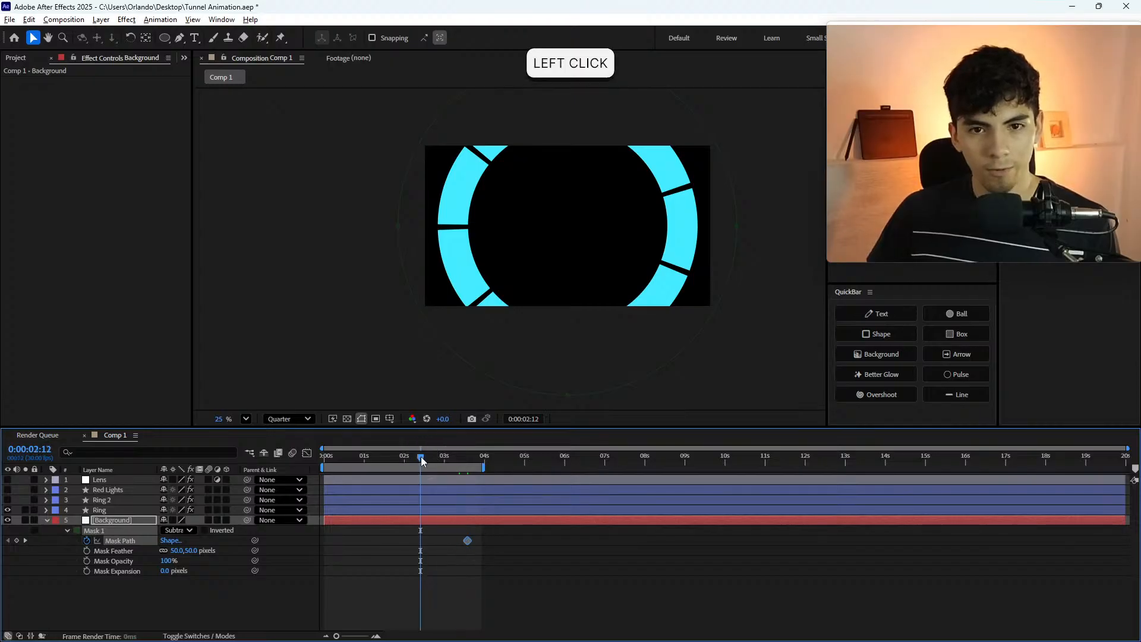
{"action": "left_click", "coordinate": [434, 456]}
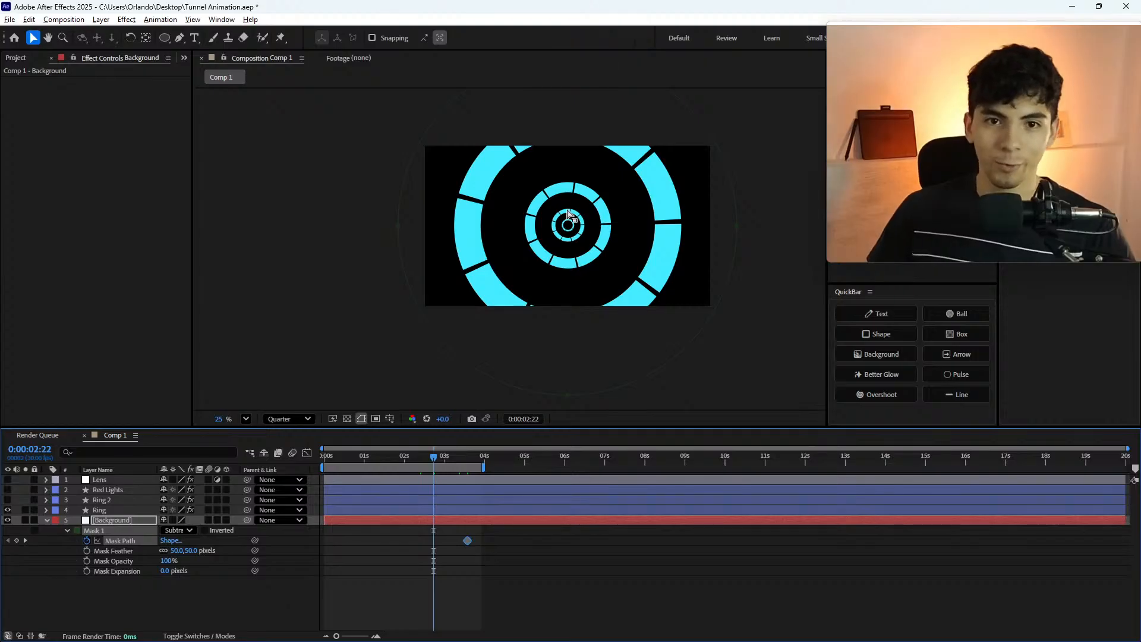
{"action": "scroll", "coordinate": [568, 214], "scroll_direction": "up", "scroll_amount": 1}
{"action": "scroll", "coordinate": [593, 188], "scroll_direction": "up", "scroll_amount": 5}
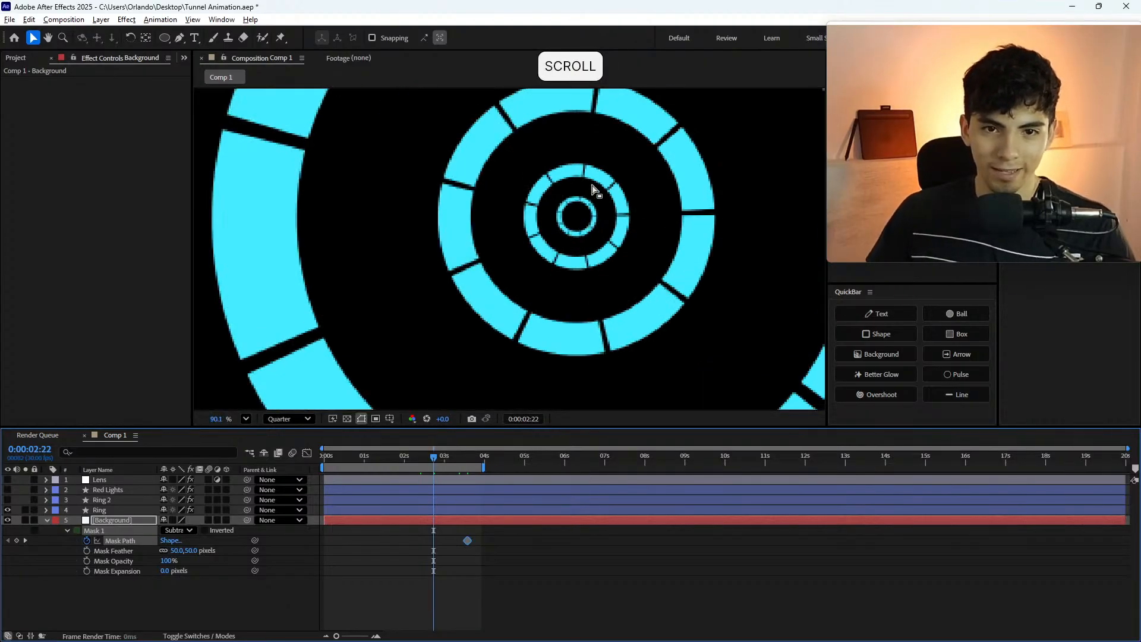
{"action": "key", "text": "Page_Up"}
{"action": "key", "text": "Page_Up"}
{"action": "key", "text": "Page_Up"}
{"action": "key", "text": "Page_Up"}
{"action": "key", "text": "Page_Up"}
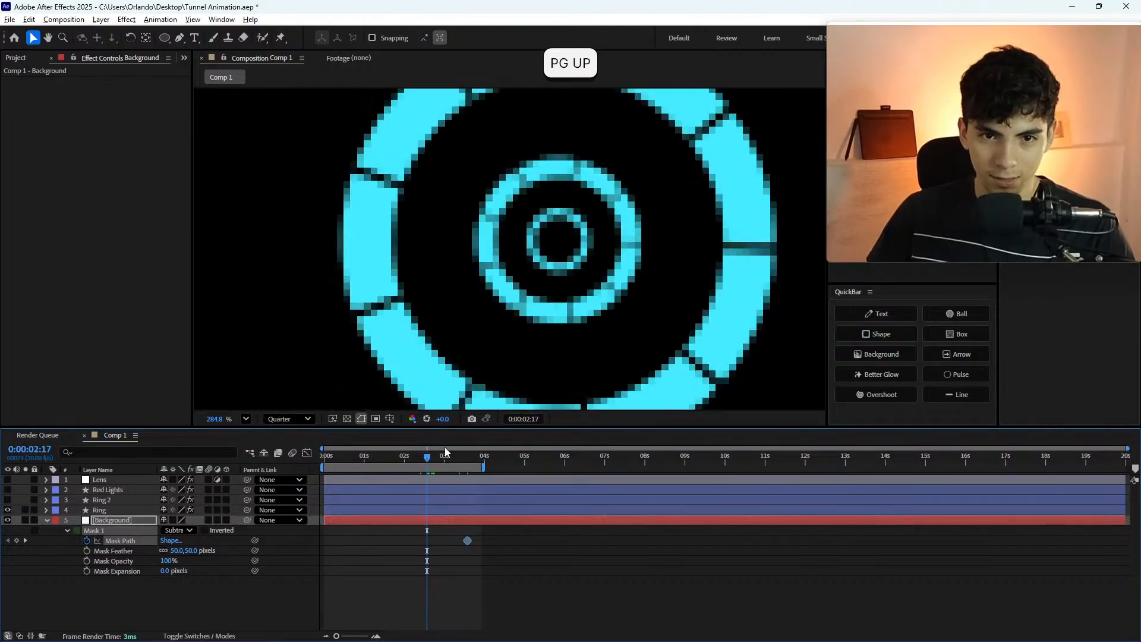
{"action": "key", "text": "Page_Up"}
{"action": "key", "text": "Page_Up"}
{"action": "key", "text": "Page_Up"}
{"action": "key", "text": "Page_Up"}
{"action": "key", "text": "Page_Up"}
{"action": "key", "text": "Page_Up"}
{"action": "key", "text": "Page_Up"}
{"action": "key", "text": "Page_Up"}
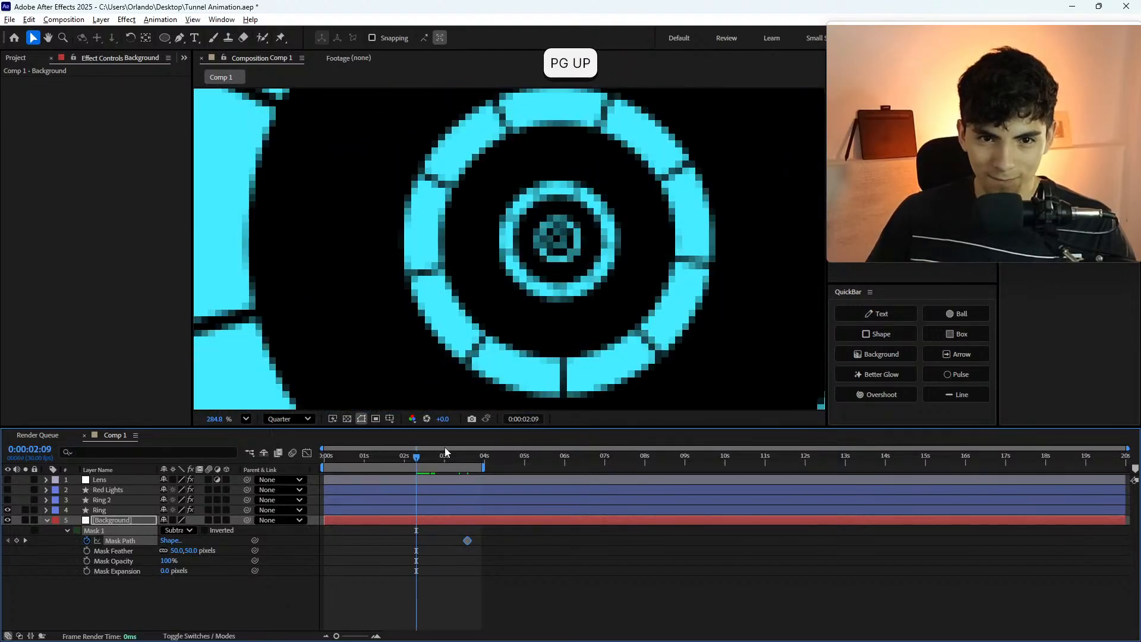
{"action": "key", "text": "Page_Up"}
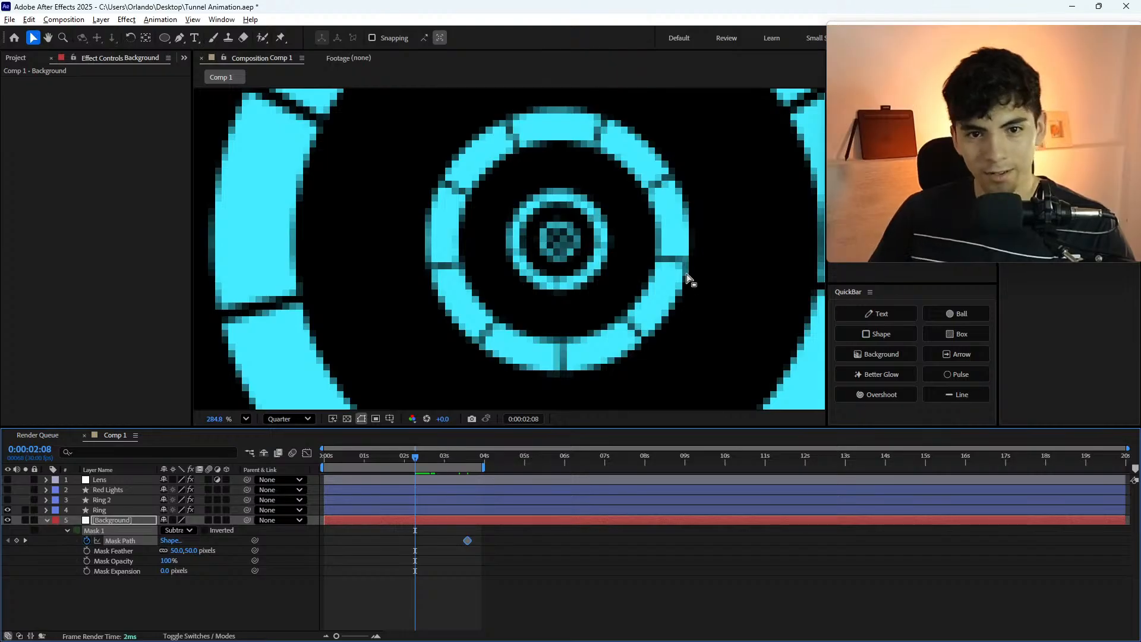
- Shrink the Background's circular mask proportionally about its centre at 0:00:02:08 until it is as small as the innermost rings
{"action": "scroll", "coordinate": [672, 225], "scroll_direction": "down", "scroll_amount": 3}
{"action": "scroll", "coordinate": [672, 226], "scroll_direction": "down", "scroll_amount": 5}
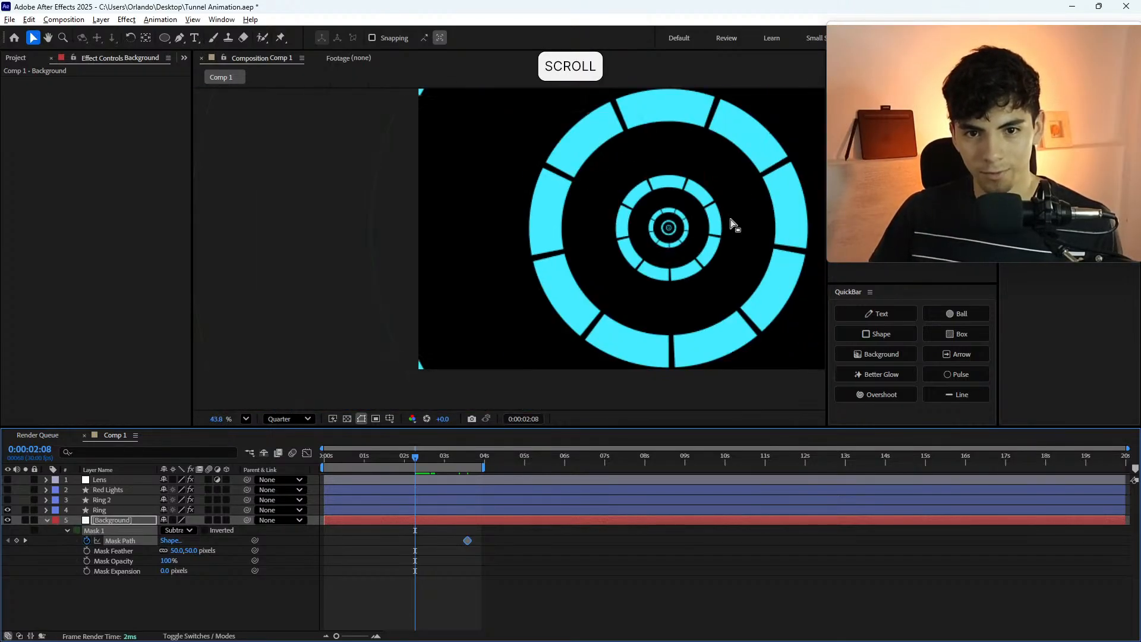
{"action": "left_click_drag", "start_coordinate": [568, 289], "coordinate": [342, 367]}
{"action": "scroll", "coordinate": [635, 180], "scroll_direction": "down", "scroll_amount": 2}
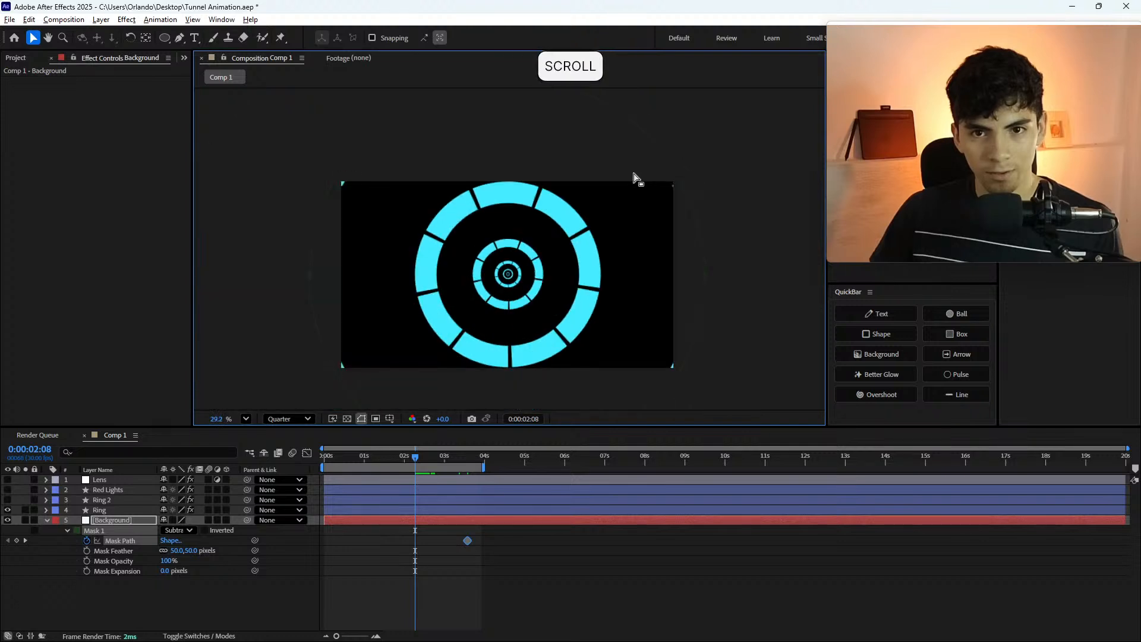
{"action": "scroll", "coordinate": [687, 176], "scroll_direction": "up", "scroll_amount": 8}
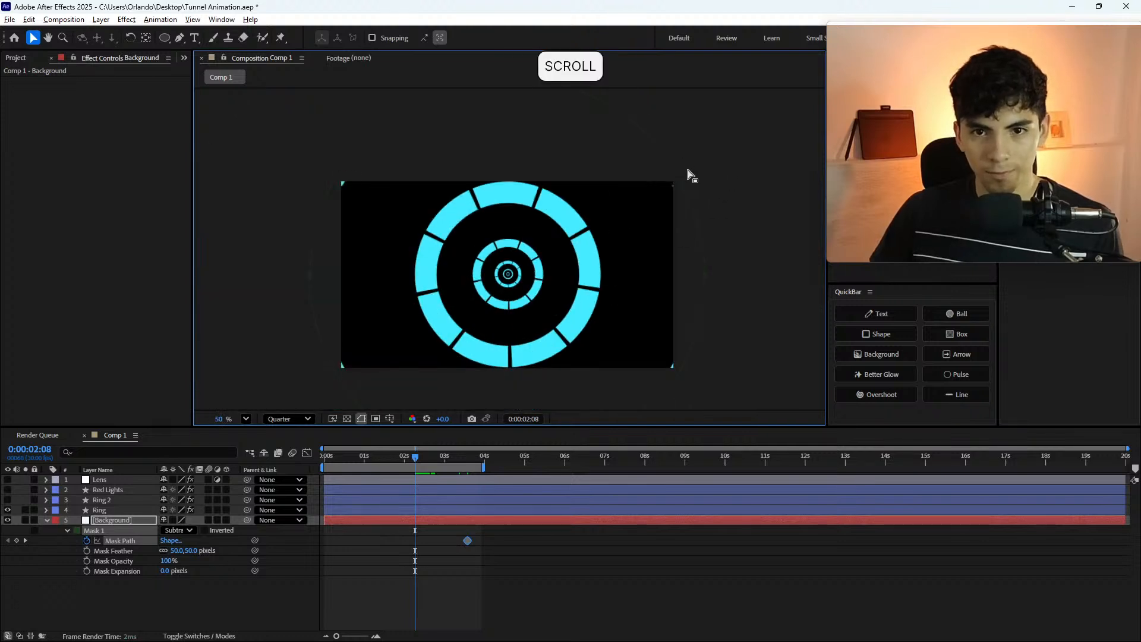
{"action": "scroll", "coordinate": [649, 249], "scroll_direction": "down", "scroll_amount": 9}
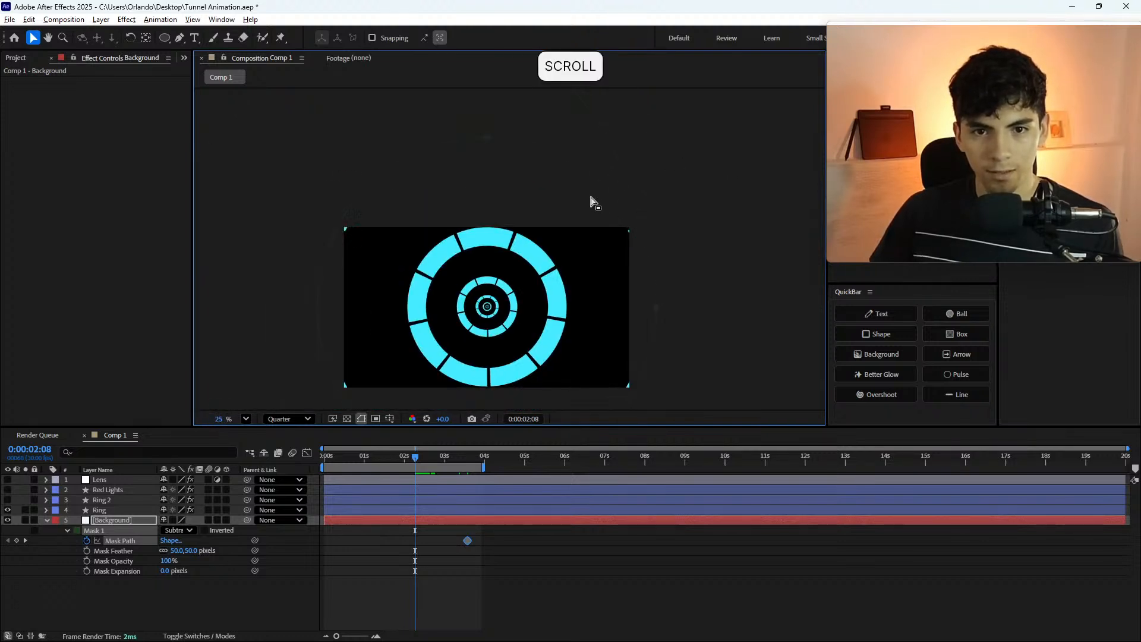
{"action": "left_click", "coordinate": [486, 139]}
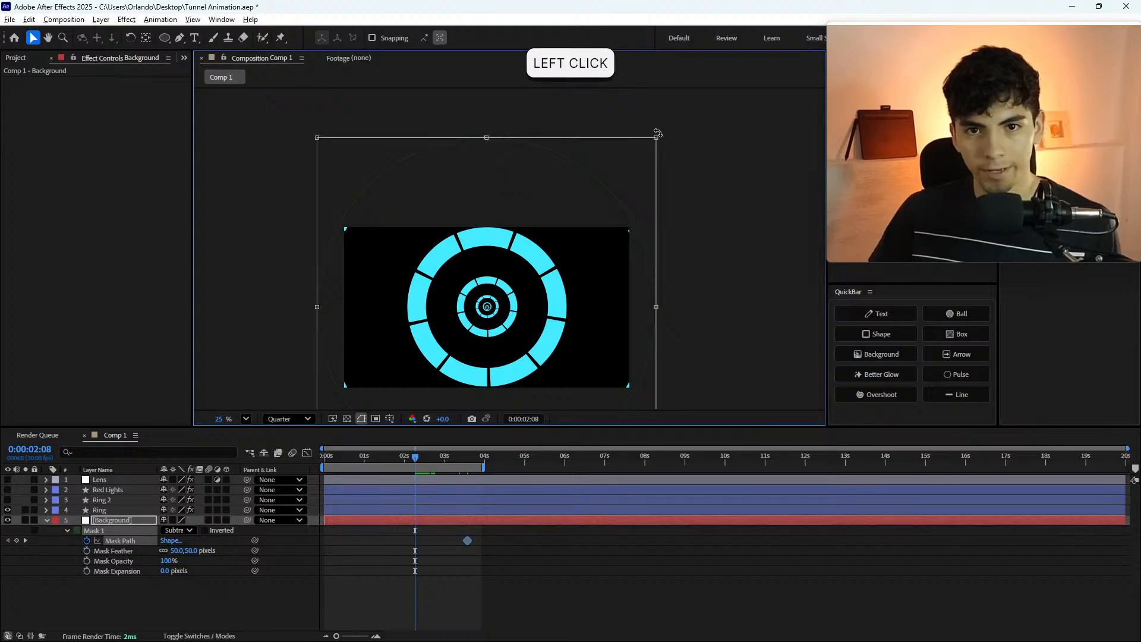
{"action": "left_click_drag", "start_coordinate": [656, 137], "coordinate": [491, 310]}
{"action": "scroll", "coordinate": [487, 309], "scroll_direction": "up", "scroll_amount": 10}
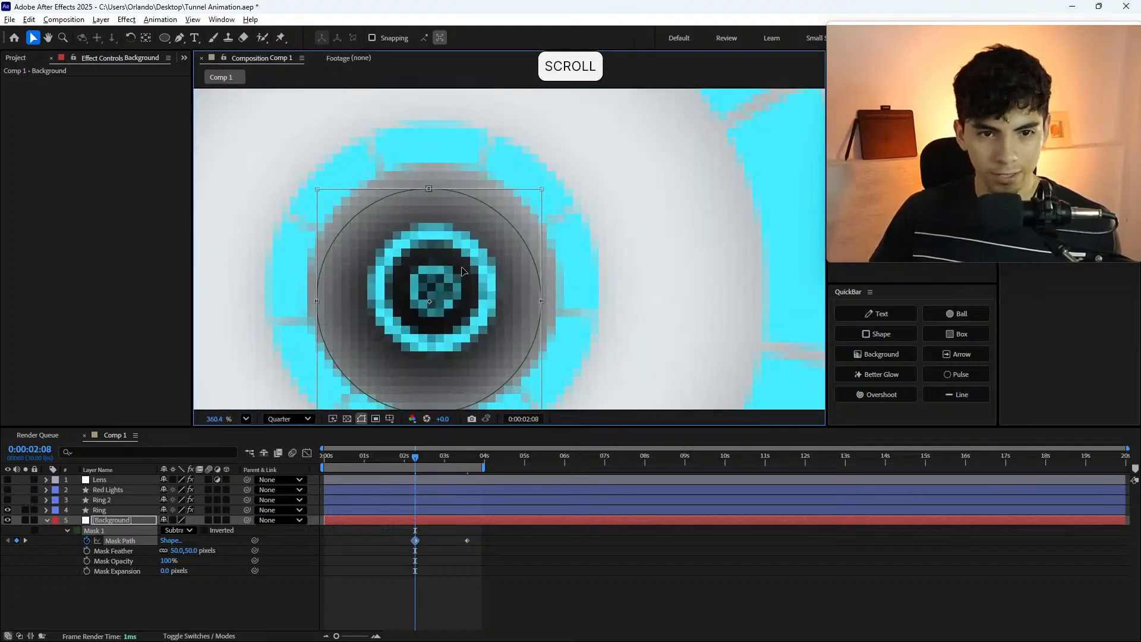
{"action": "left_click_drag", "start_coordinate": [639, 137], "coordinate": [472, 309]}
{"action": "left_click_drag", "start_coordinate": [472, 309], "coordinate": [472, 309]}
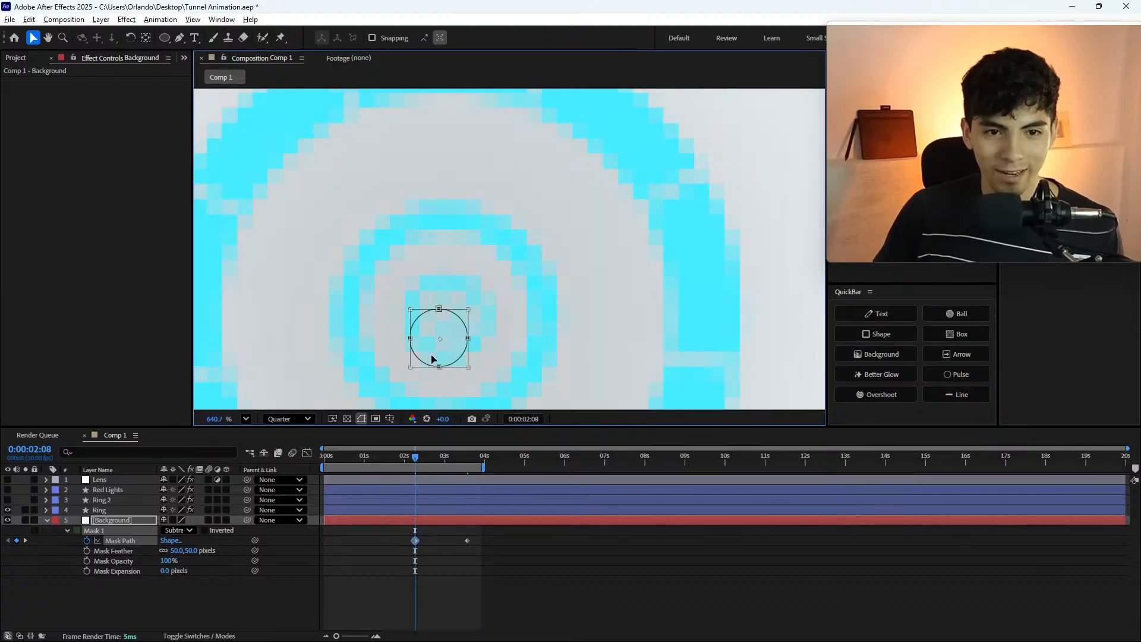
- Reposition the shrunken mask circle so it sits centred on the innermost ring
{"action": "left_click", "coordinate": [449, 349]}
{"action": "left_click_drag", "start_coordinate": [450, 346], "coordinate": [460, 327]}
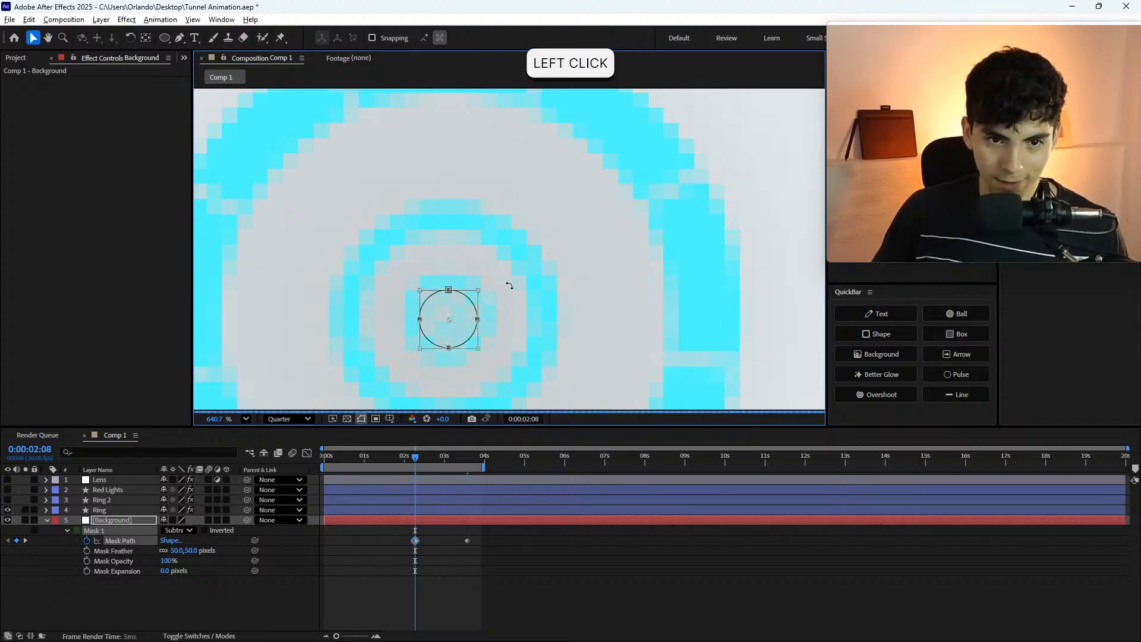
{"action": "key", "text": "ctrl+shift"}
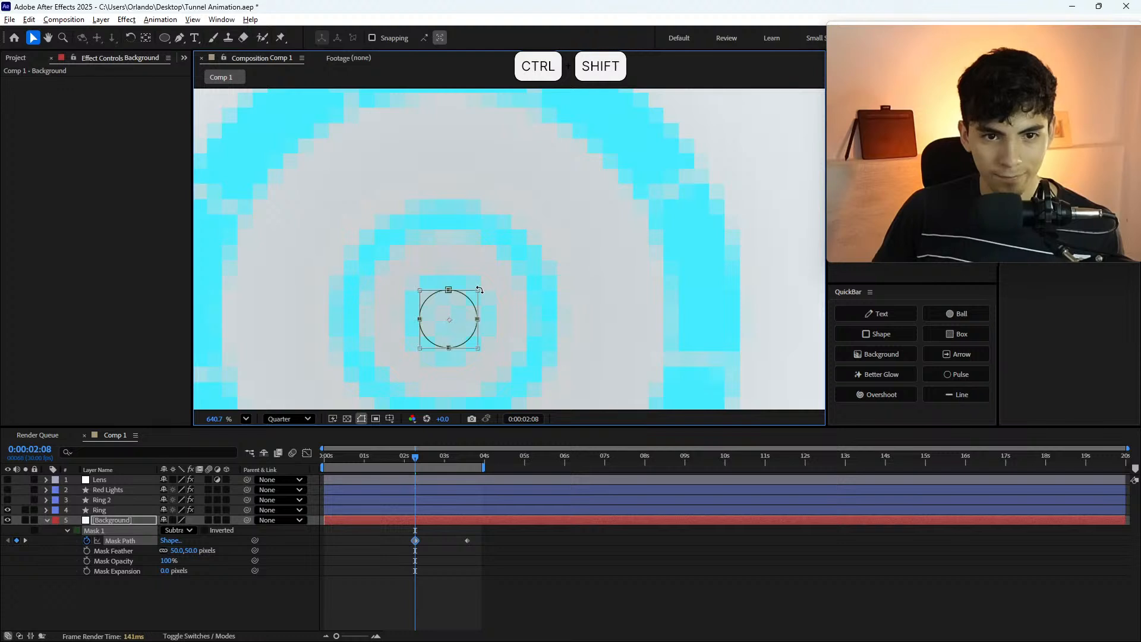
- Raise the composition preview resolution from Quarter to Full to check the mask against the innermost rings
{"action": "left_click", "coordinate": [277, 419]}
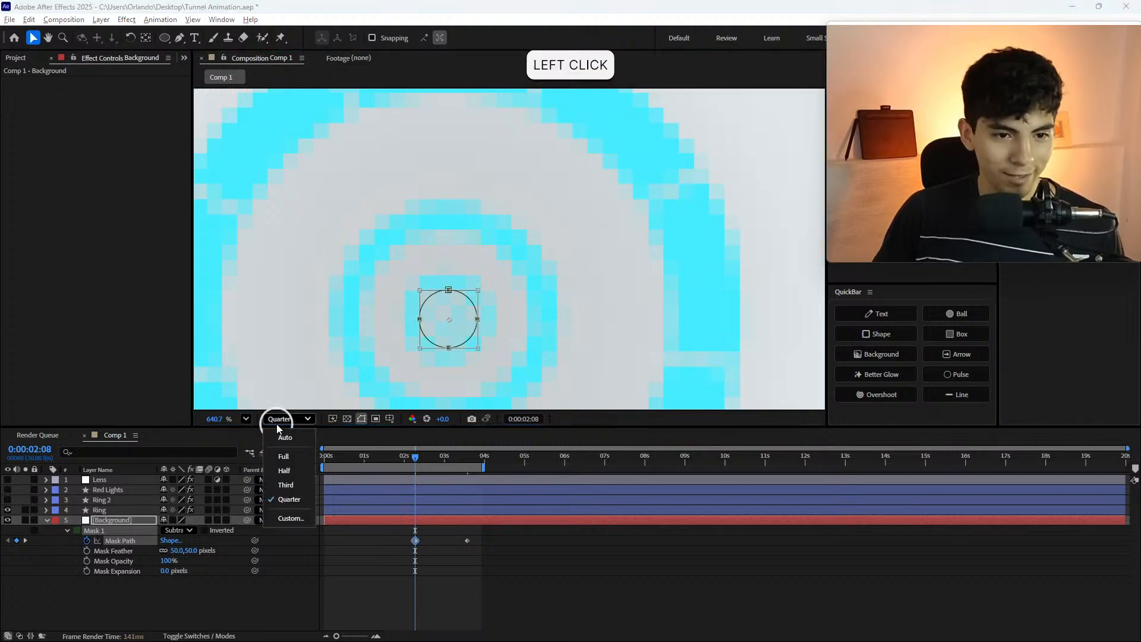
{"action": "left_click", "coordinate": [290, 469]}
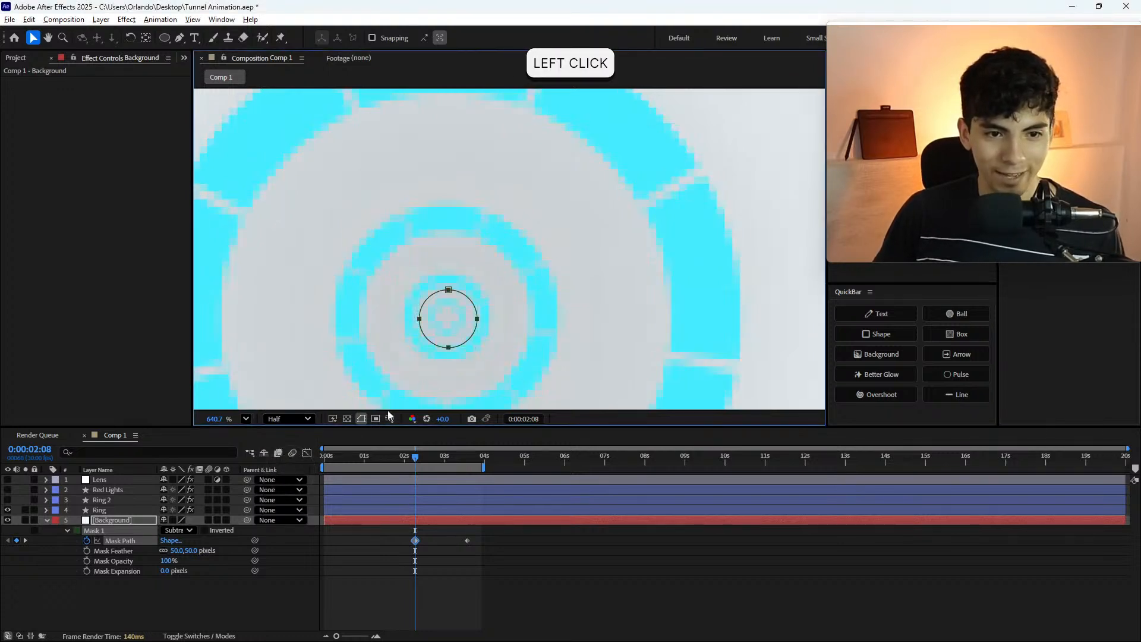
{"action": "left_click", "coordinate": [276, 419]}
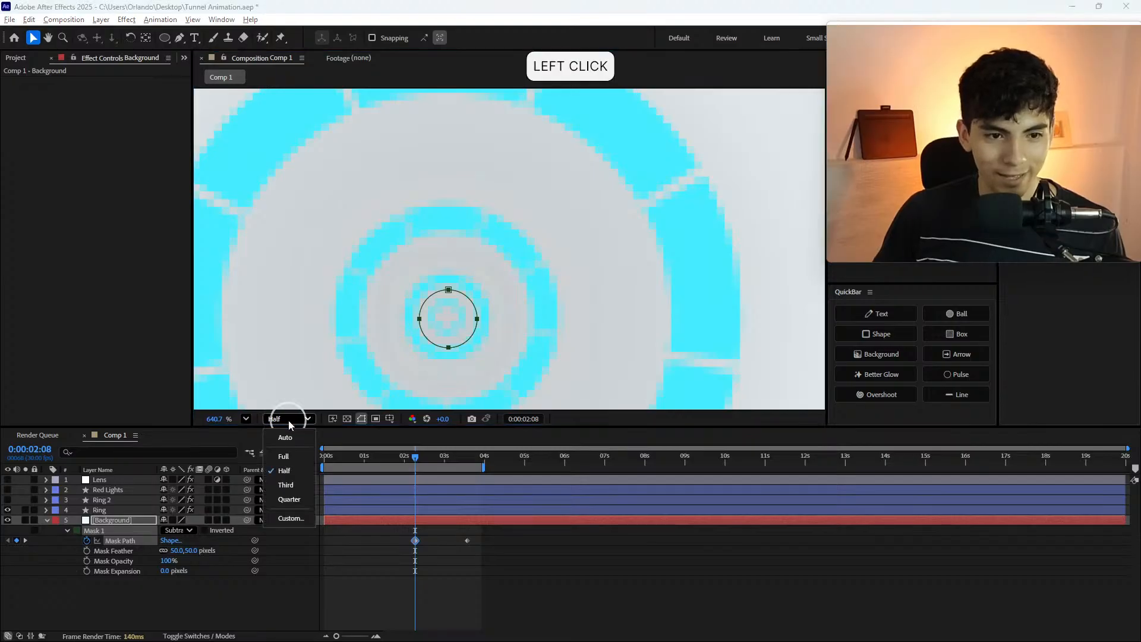
{"action": "left_click", "coordinate": [286, 459]}
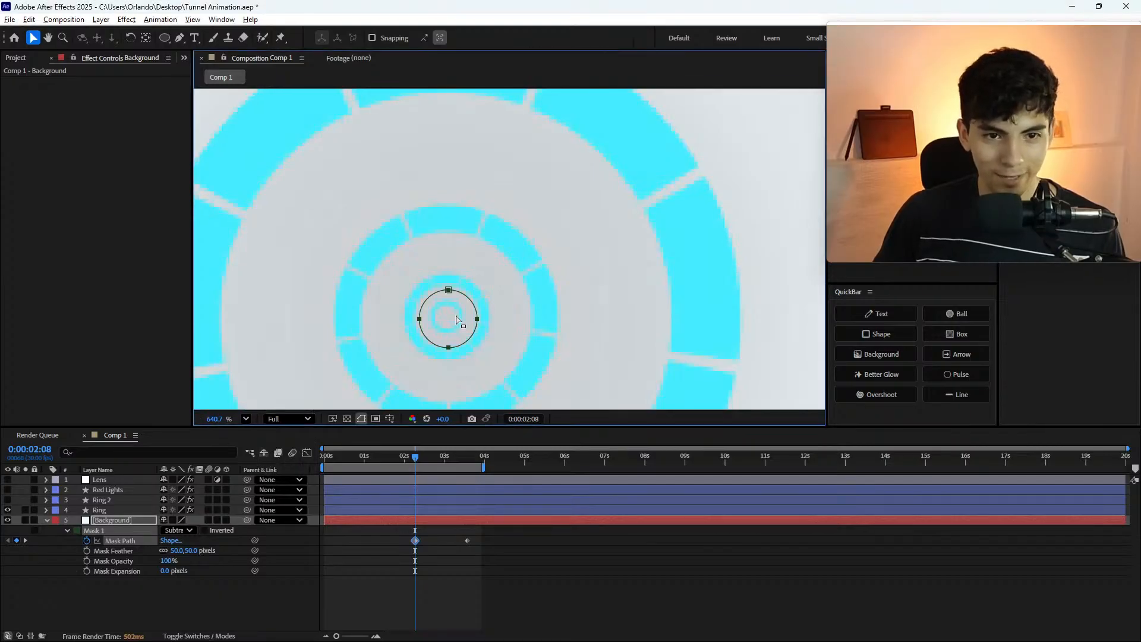
{"action": "scroll", "coordinate": [423, 315], "scroll_direction": "up", "scroll_amount": 4}
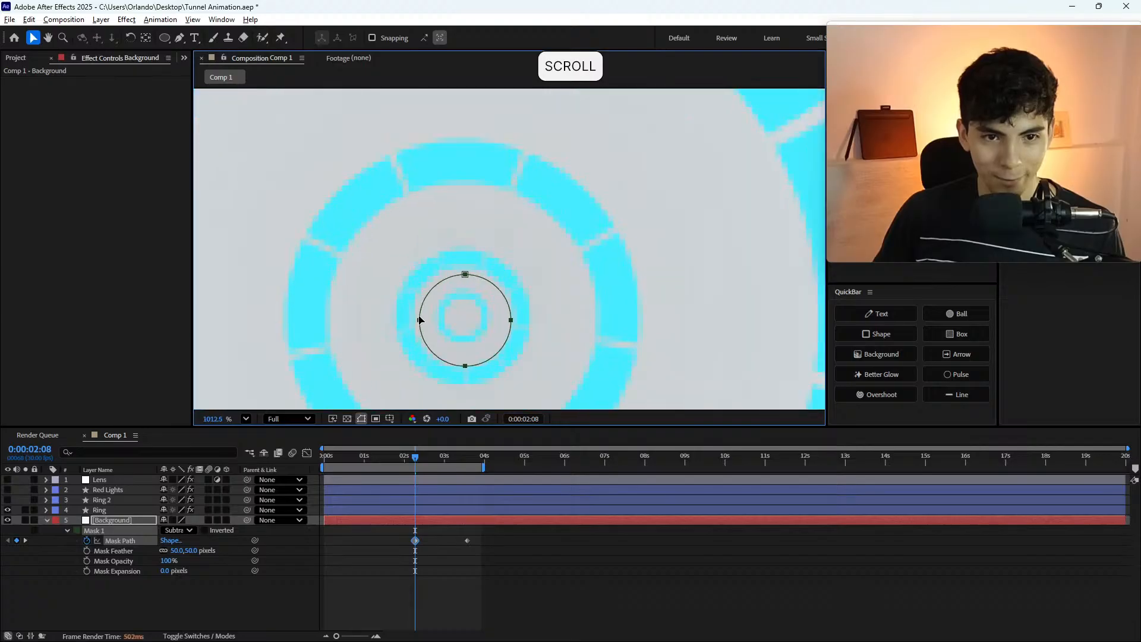
- Move the current time back to 0:00:02:01, comparing the ring sizes with the mask on the neighbouring frames
{"action": "left_click", "coordinate": [393, 458]}
{"action": "left_click", "coordinate": [403, 459]}
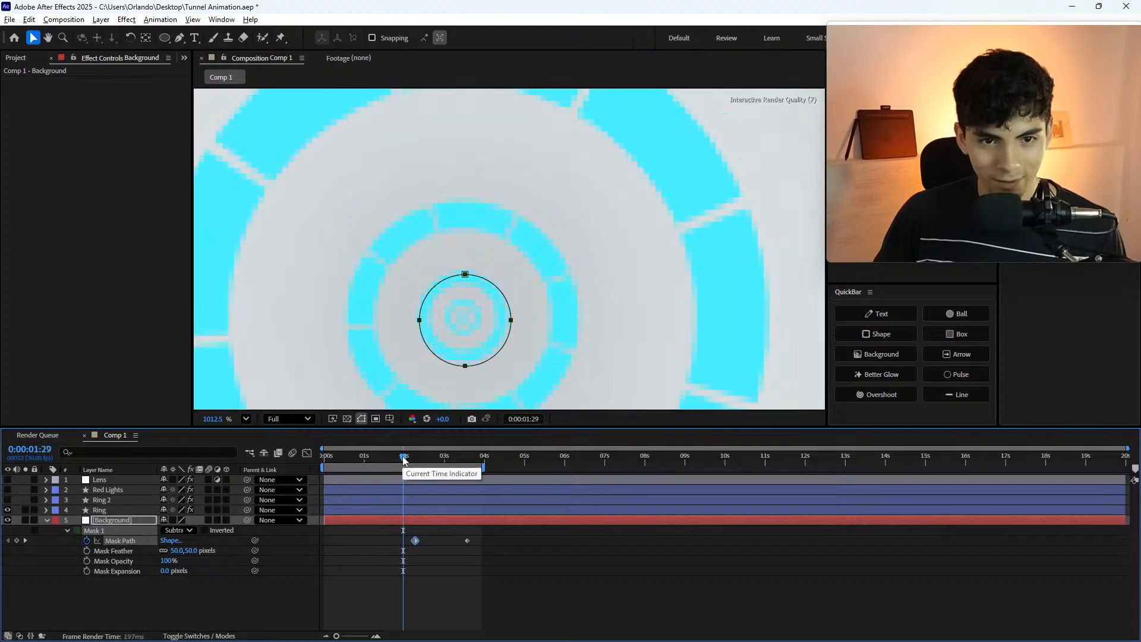
{"action": "left_click", "coordinate": [406, 458]}
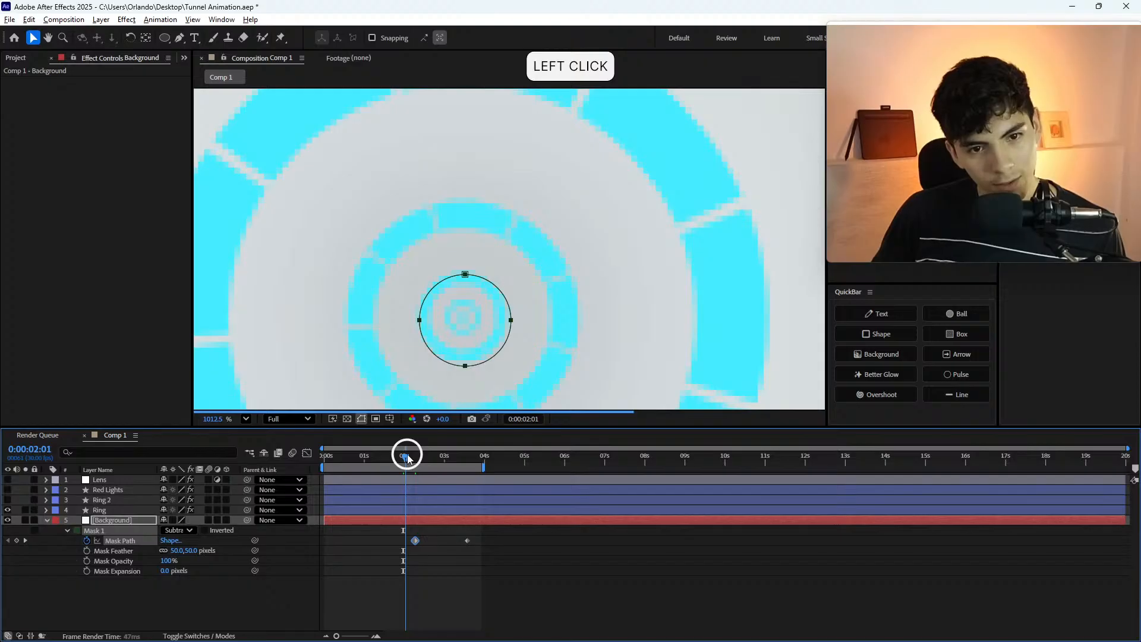
{"action": "key", "text": "Page_Down"}
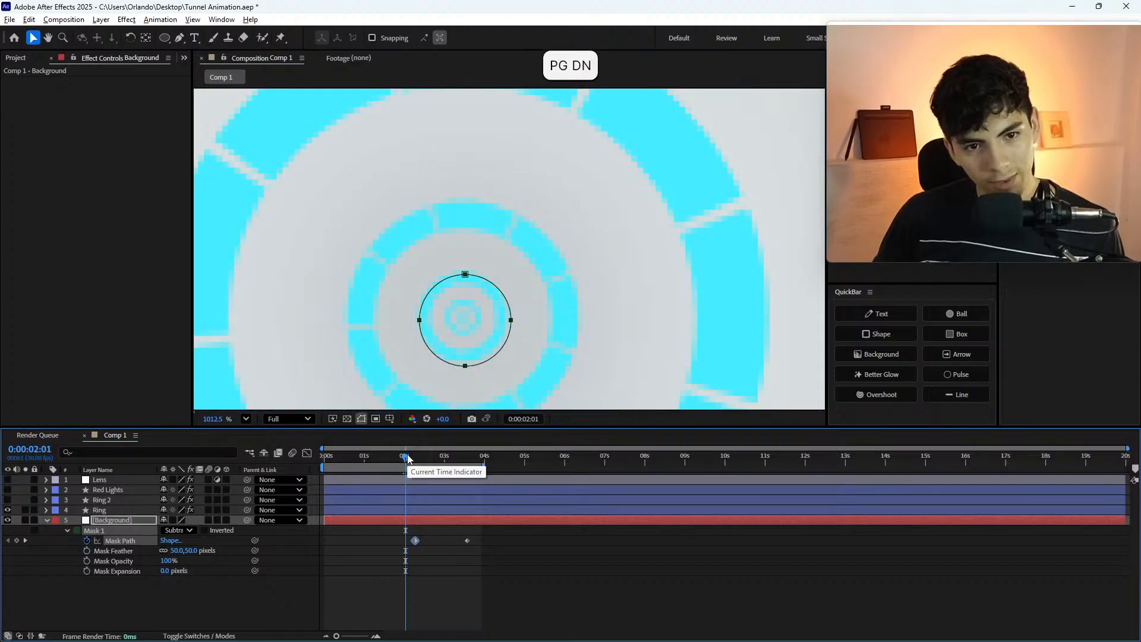
{"action": "key", "text": "Page_Up"}
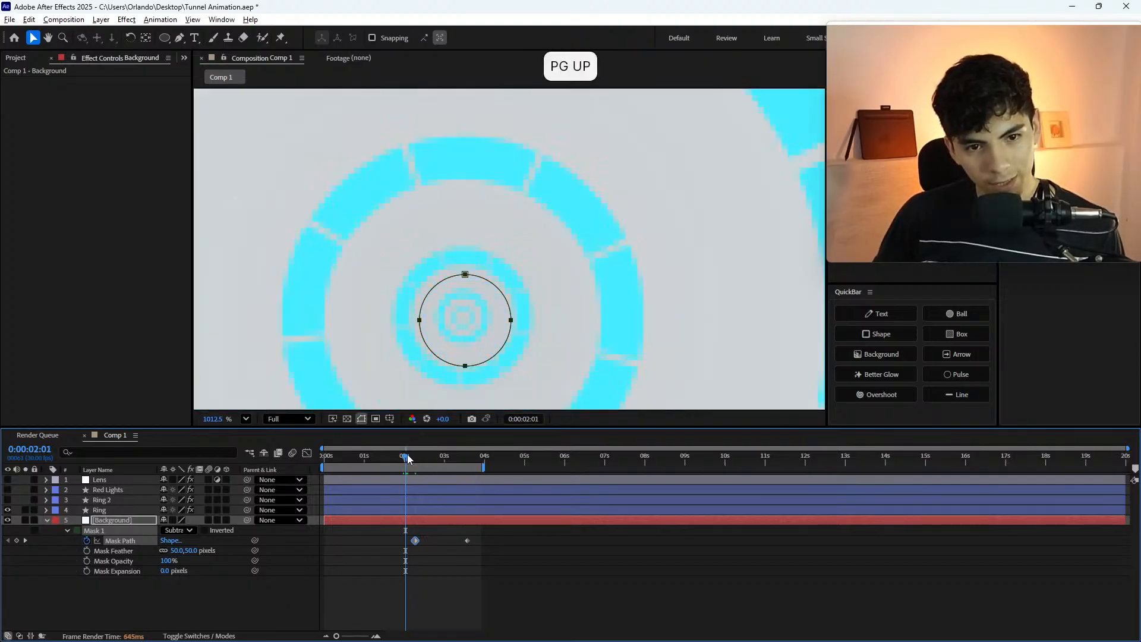
- Shrink the mask circle proportionally at 0:00:02:01 to a tiny circle inside the innermost ring
{"action": "scroll", "coordinate": [458, 291], "scroll_direction": "up", "scroll_amount": 4}
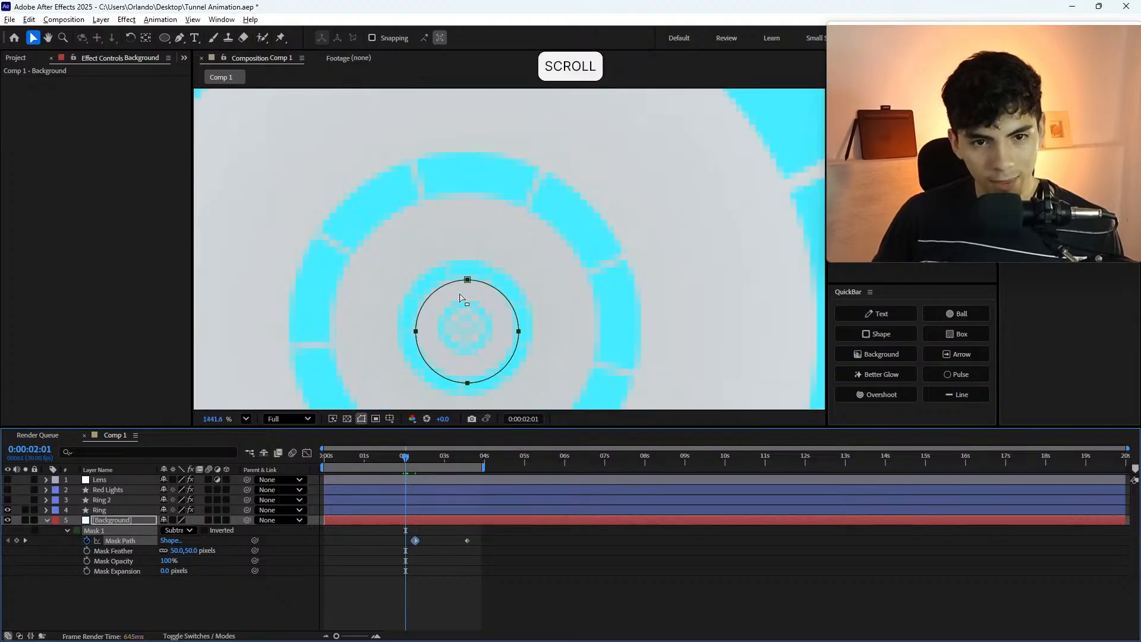
{"action": "middle_click", "coordinate": [458, 275]}
{"action": "scroll", "coordinate": [469, 247], "scroll_direction": "up", "scroll_amount": 1}
{"action": "left_click", "coordinate": [454, 209]}
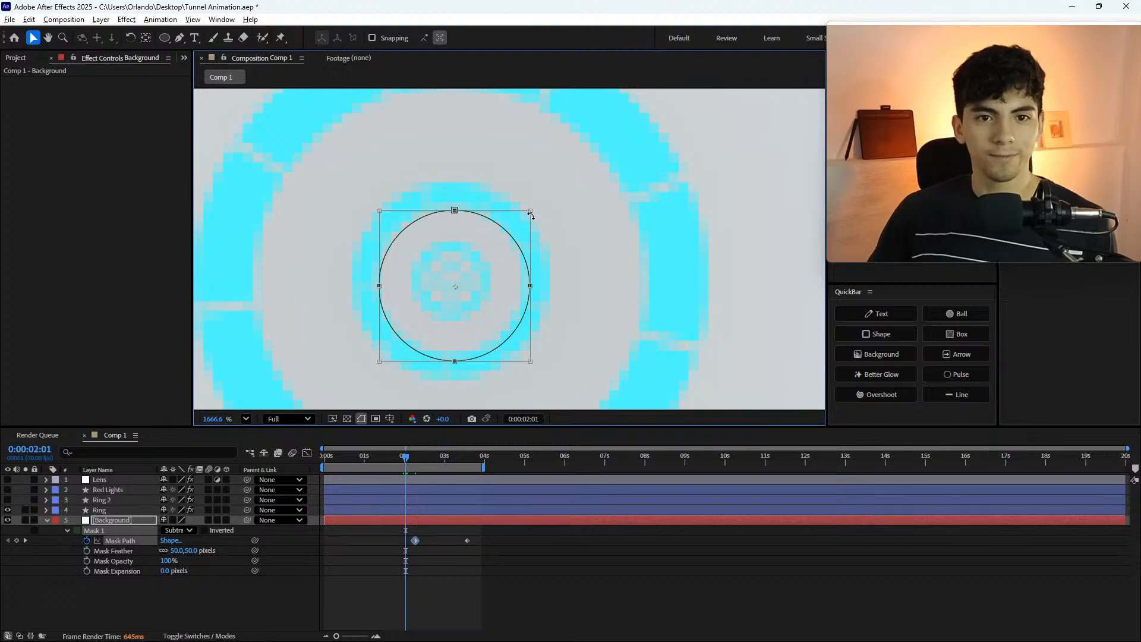
{"action": "left_click_drag", "start_coordinate": [530, 210], "coordinate": [465, 291]}
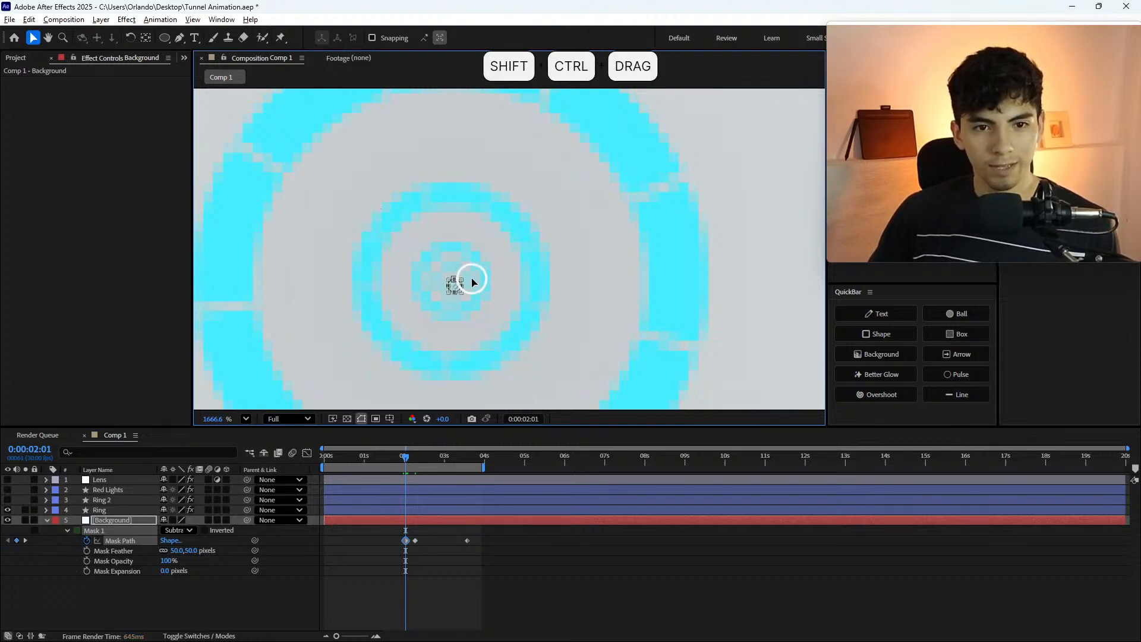
- Nudge the tiny mask circle onto the exact centre of the innermost ring and confirm its placement
{"action": "left_click", "coordinate": [453, 285]}
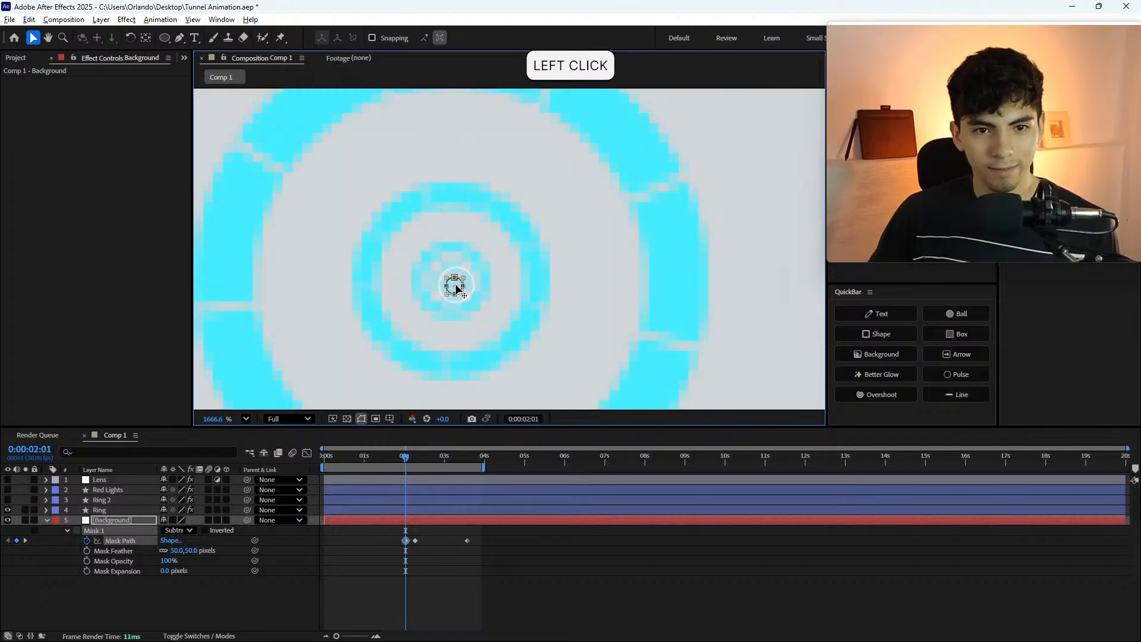
{"action": "scroll", "coordinate": [454, 288], "scroll_direction": "down", "scroll_amount": 1}
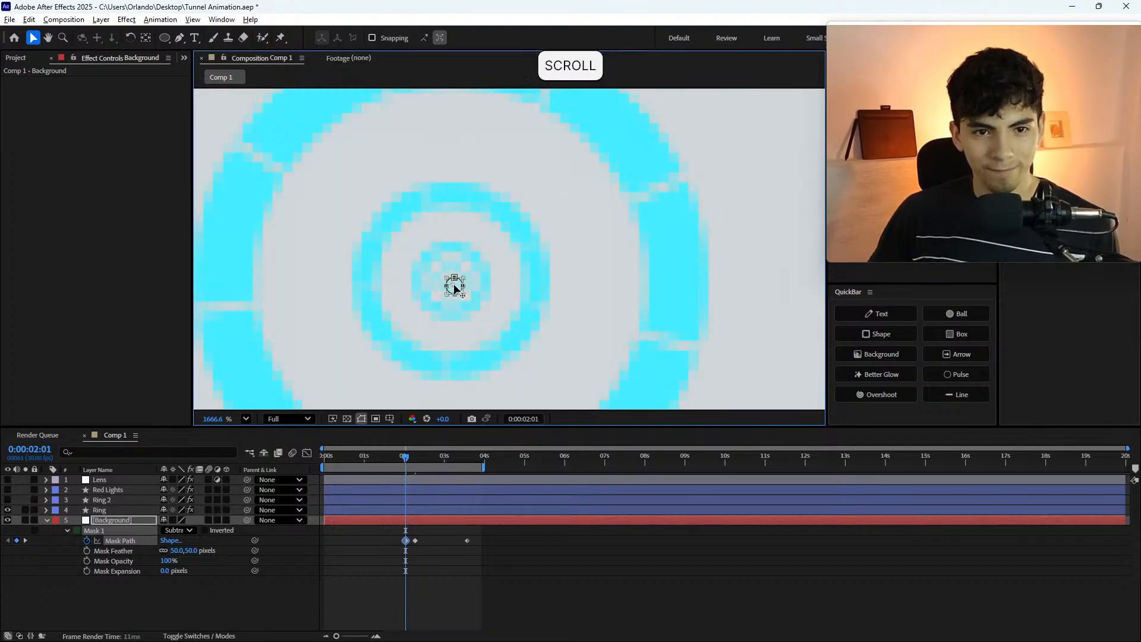
{"action": "key", "text": "ctrl+z"}
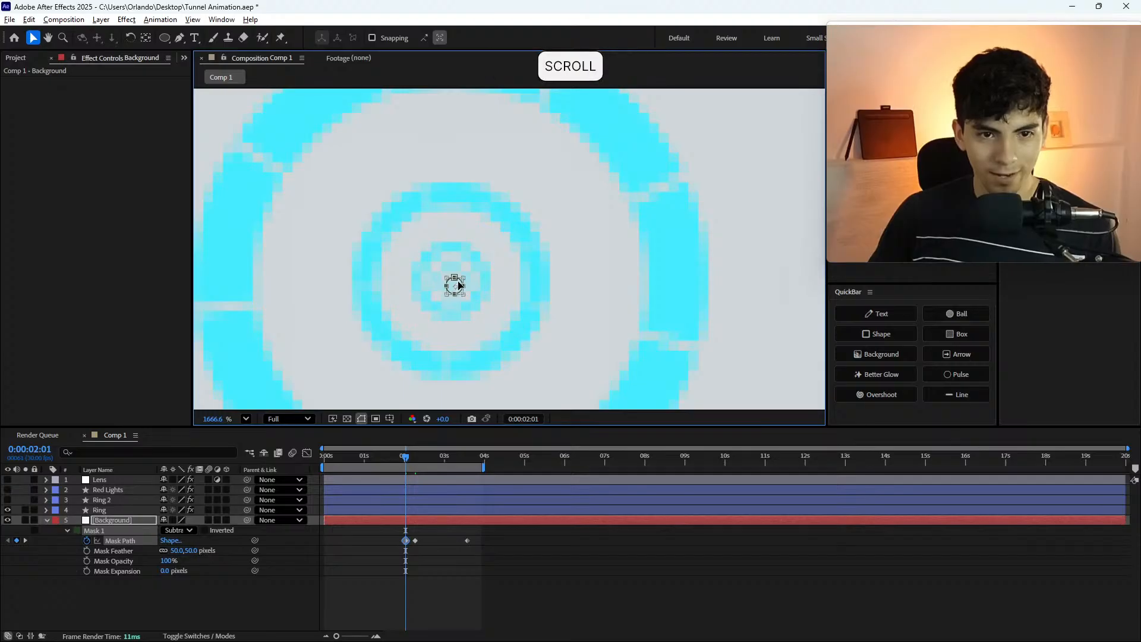
{"action": "left_click", "coordinate": [457, 283]}
{"action": "left_click_drag", "start_coordinate": [458, 280], "coordinate": [457, 274]}
{"action": "key", "text": "Return"}
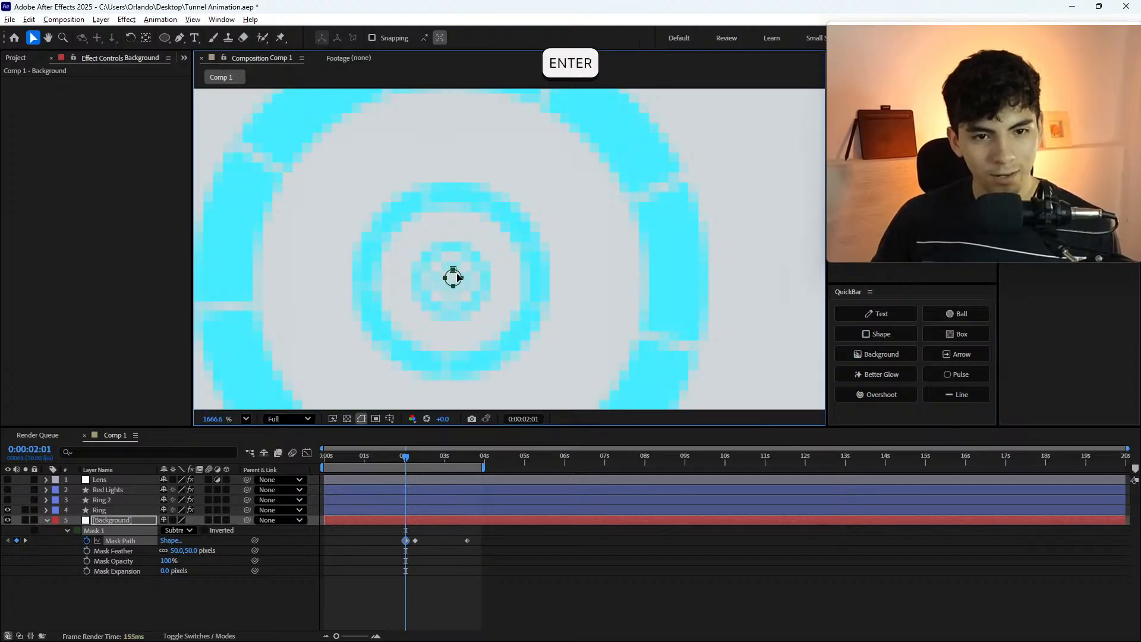
- Solo the Background layer and delete its middle Mask Path keyframe at 0:00:02:08
{"action": "left_click", "coordinate": [25, 519]}
{"action": "scroll", "coordinate": [588, 270], "scroll_direction": "down", "scroll_amount": 3}
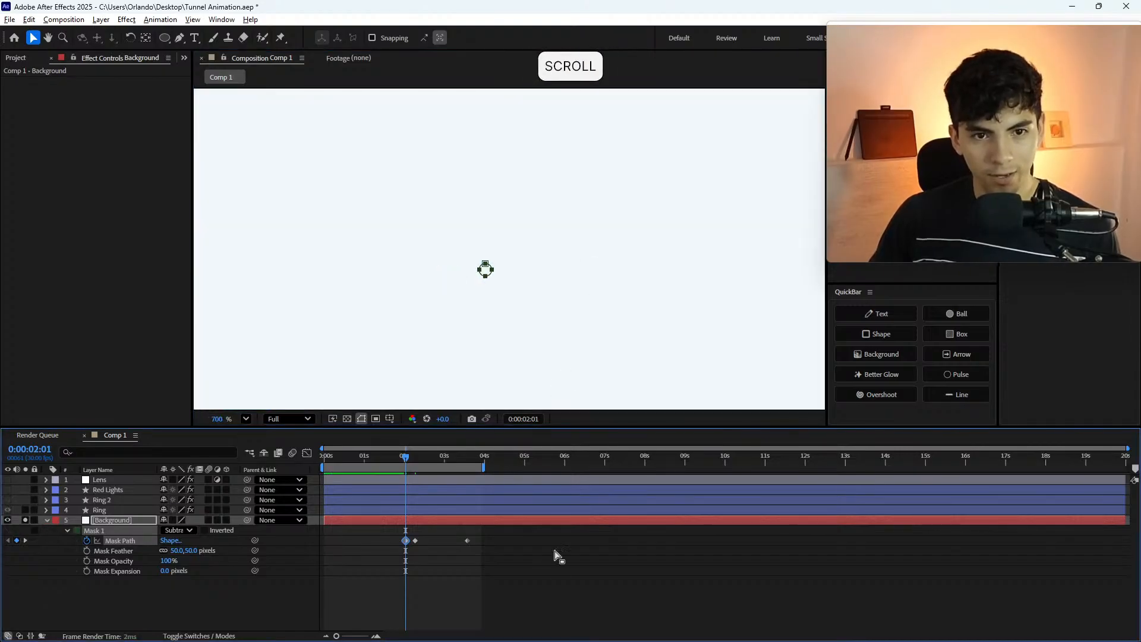
{"action": "key", "text": "v"}
{"action": "scroll", "coordinate": [535, 264], "scroll_direction": "up", "scroll_amount": 2}
{"action": "left_click", "coordinate": [415, 540]}
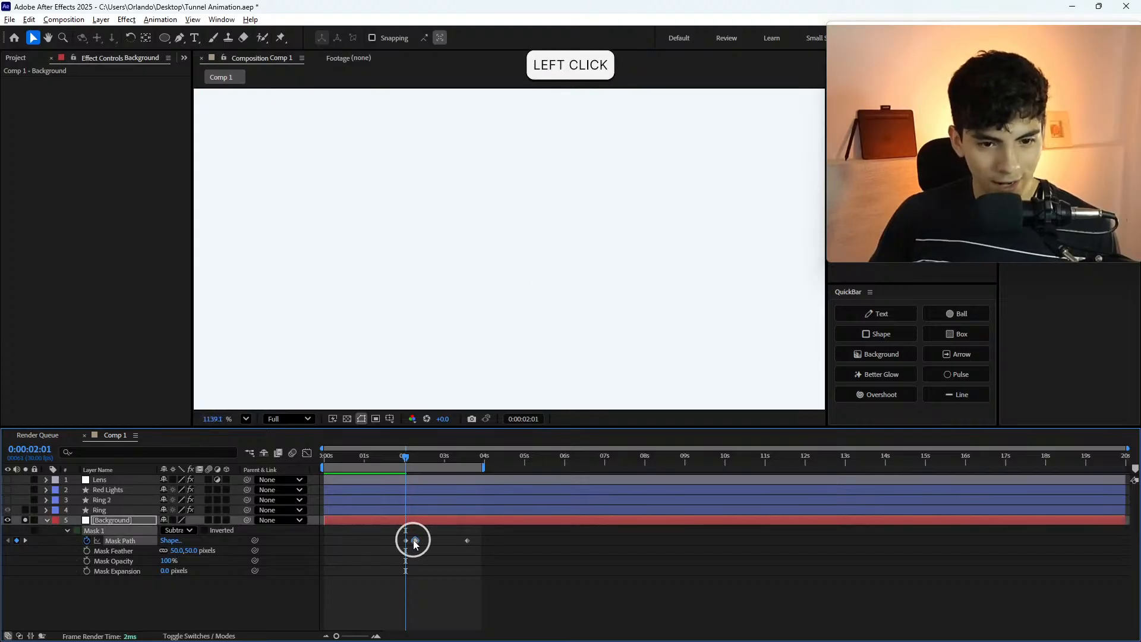
{"action": "key", "text": "Delete"}
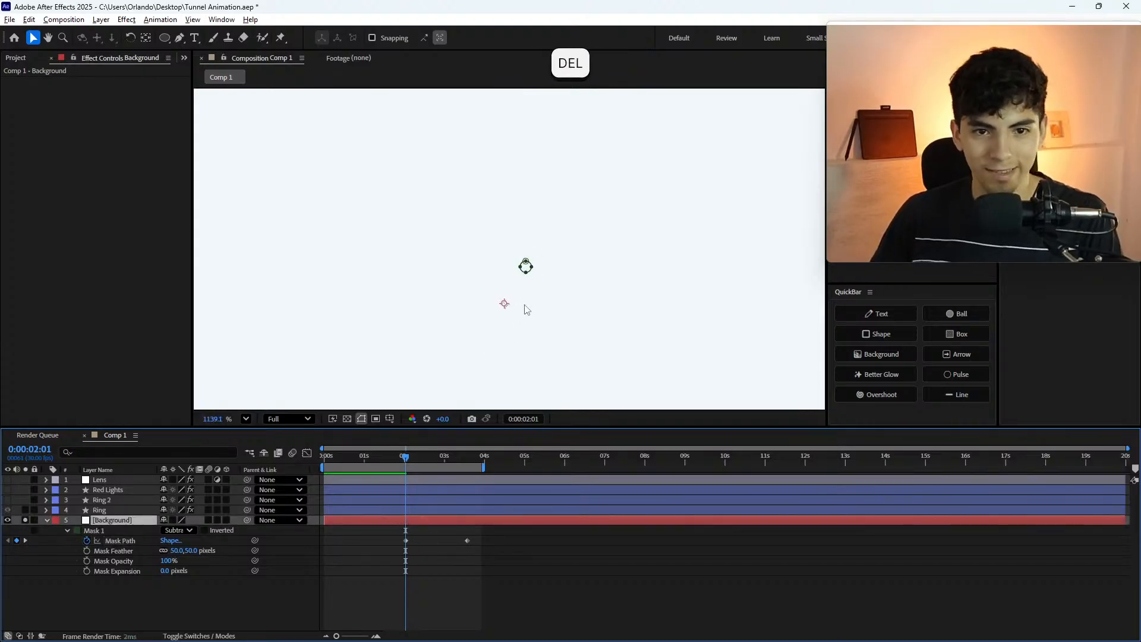
- Change the Background solid's colour to the slightly deeper pale blue EDF6FA and apply the solid settings
{"action": "scroll", "coordinate": [533, 268], "scroll_direction": "up", "scroll_amount": 1}
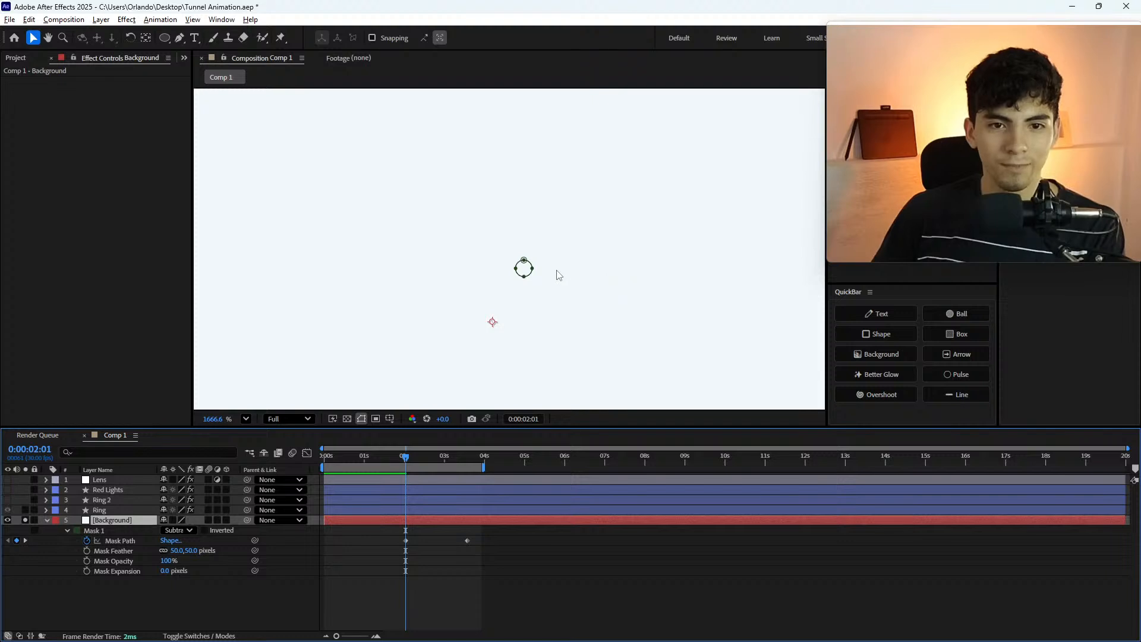
{"action": "scroll", "coordinate": [499, 255], "scroll_direction": "down", "scroll_amount": 1}
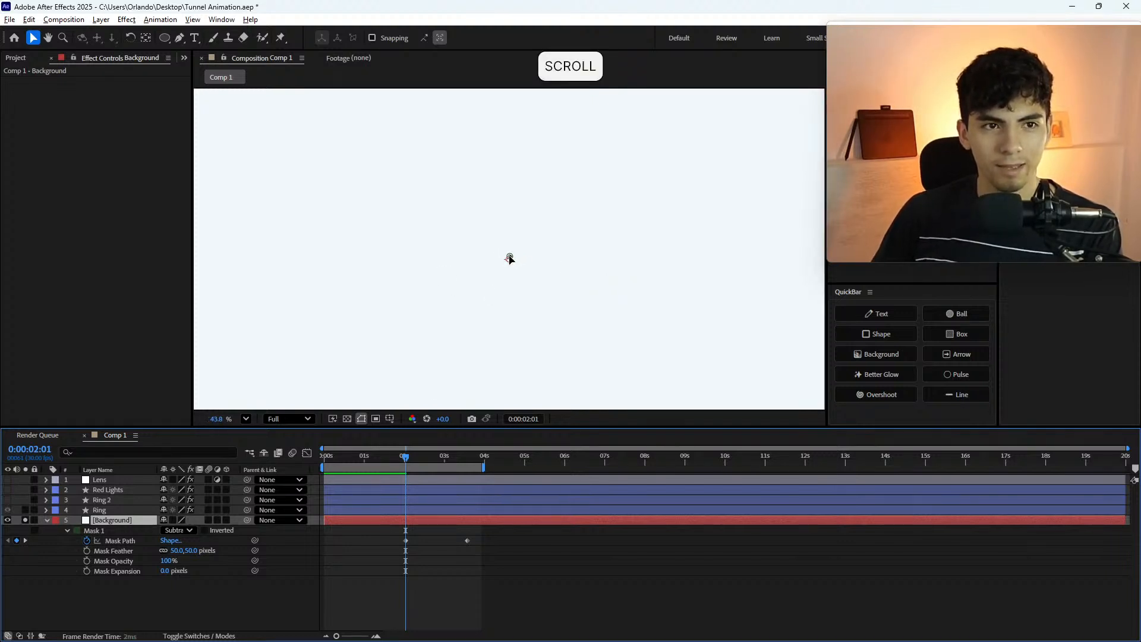
{"action": "scroll", "coordinate": [510, 260], "scroll_direction": "down", "scroll_amount": 1}
{"action": "scroll", "coordinate": [509, 258], "scroll_direction": "up", "scroll_amount": 1}
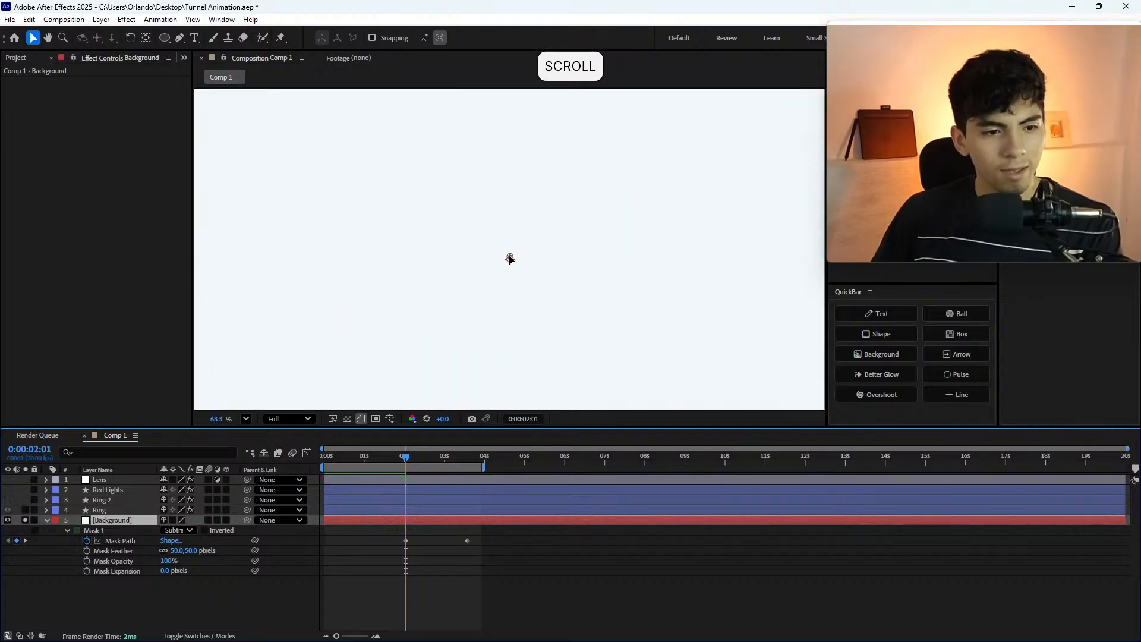
{"action": "key", "text": "ctrl+shift+y"}
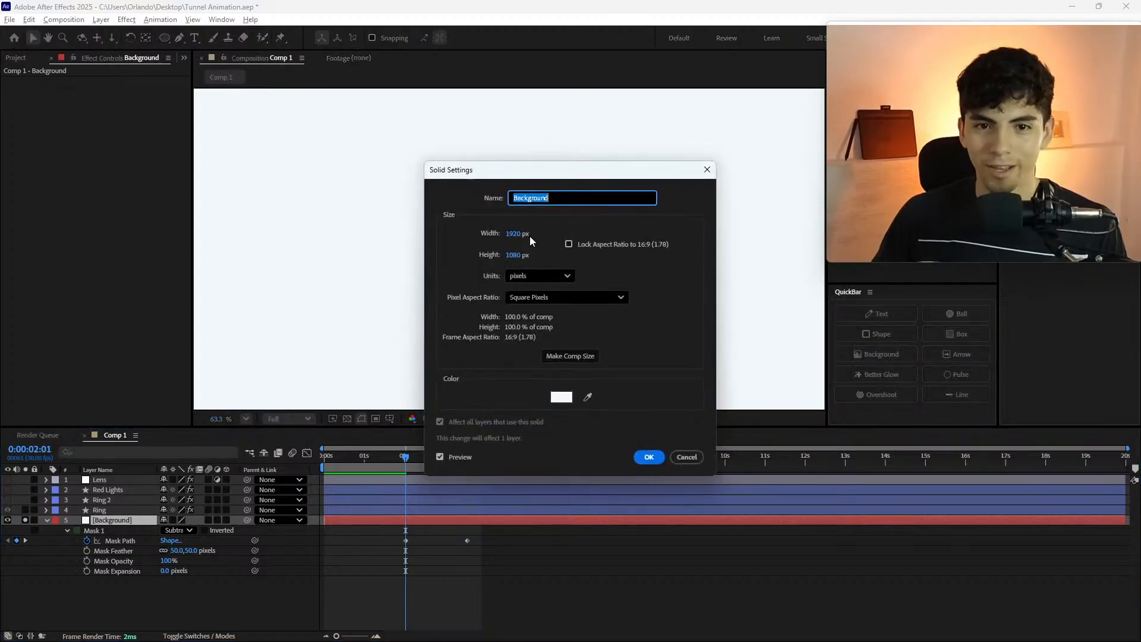
{"action": "left_click", "coordinate": [561, 398]}
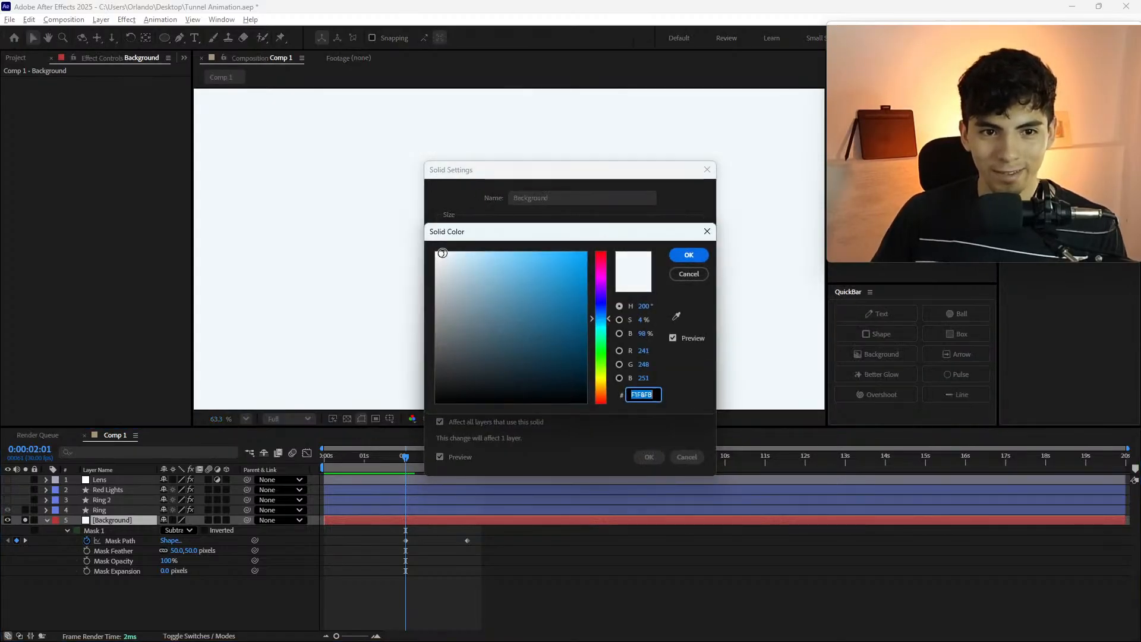
{"action": "left_click", "coordinate": [443, 253]}
{"action": "left_click_drag", "start_coordinate": [441, 254], "coordinate": [407, 242]}
{"action": "left_click", "coordinate": [443, 254]}
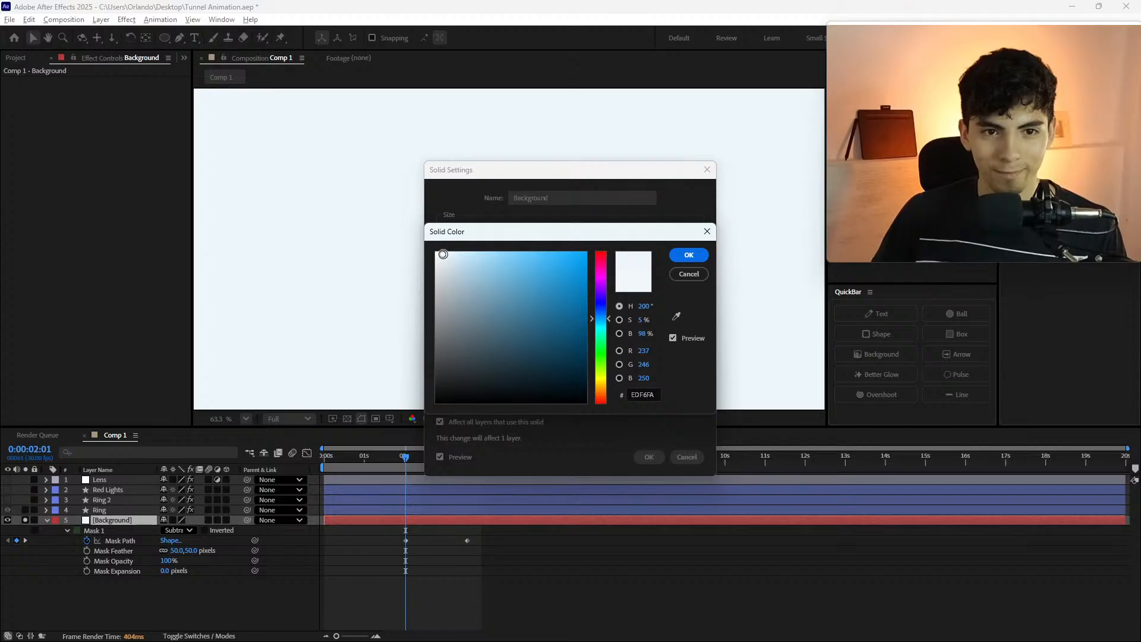
{"action": "left_click", "coordinate": [688, 255]}
{"action": "left_click", "coordinate": [648, 456]}
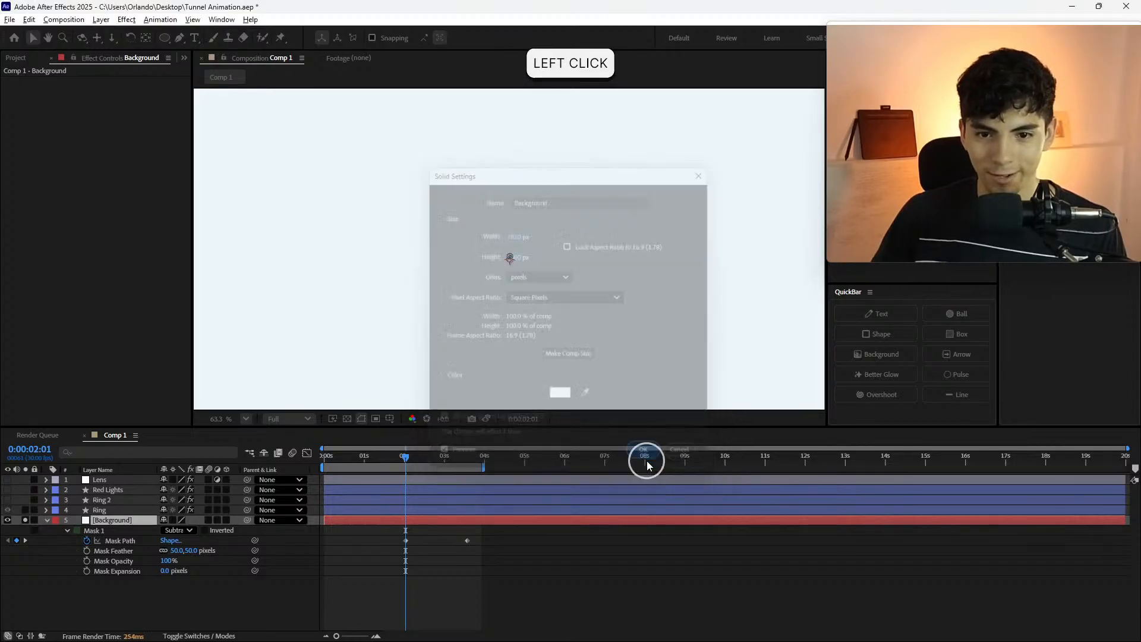
- Examine the tiny mask circle and replay the soloed Background's mask reveal several times from 0:00:02:01
{"action": "scroll", "coordinate": [511, 255], "scroll_direction": "up", "scroll_amount": 5}
{"action": "scroll", "coordinate": [504, 261], "scroll_direction": "up", "scroll_amount": 5}
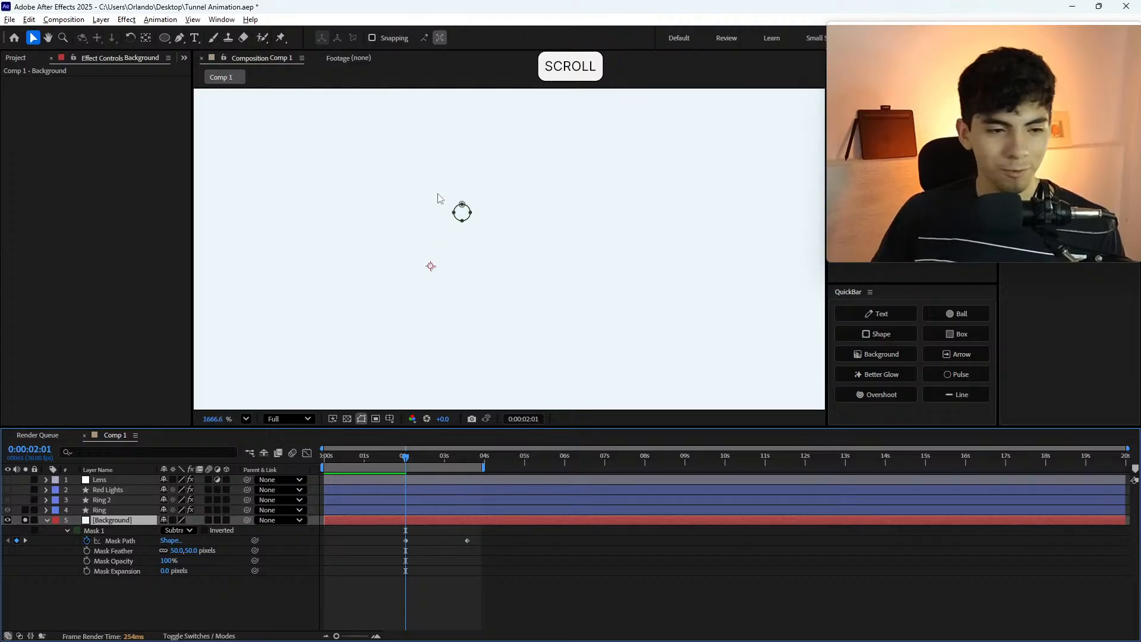
{"action": "scroll", "coordinate": [514, 243], "scroll_direction": "down", "scroll_amount": 10}
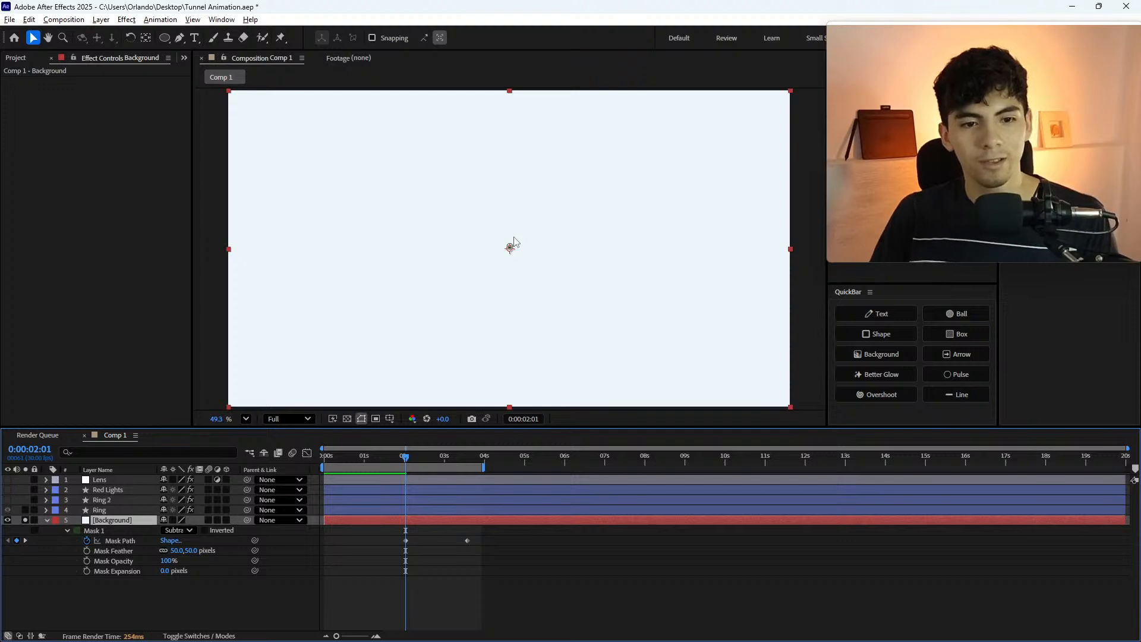
{"action": "left_click", "coordinate": [382, 588]}
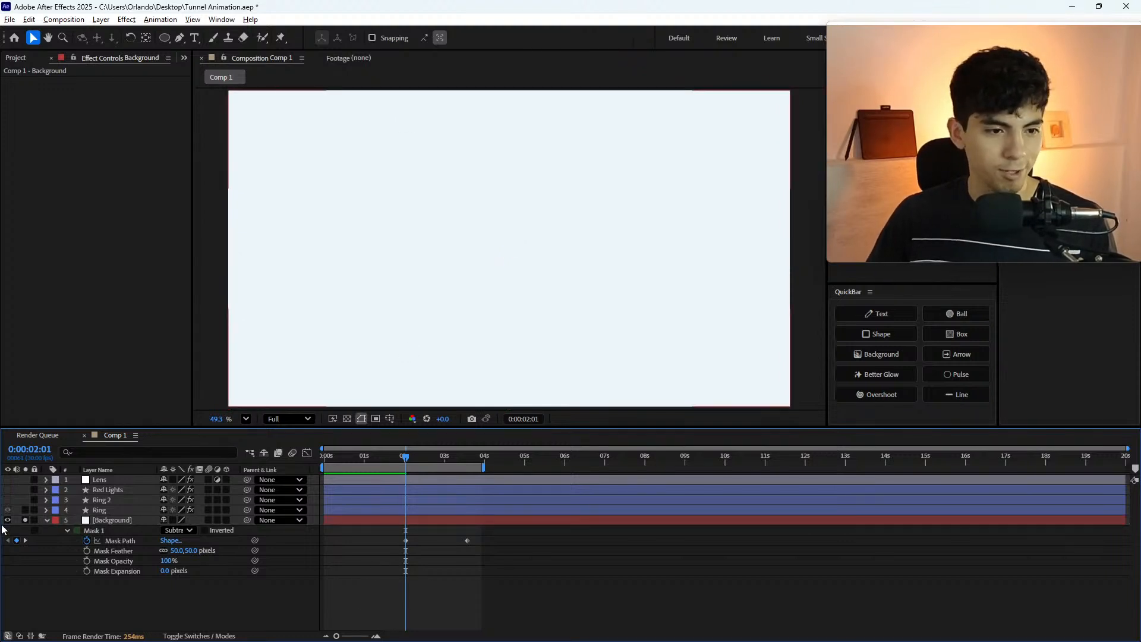
{"action": "key", "text": "space"}
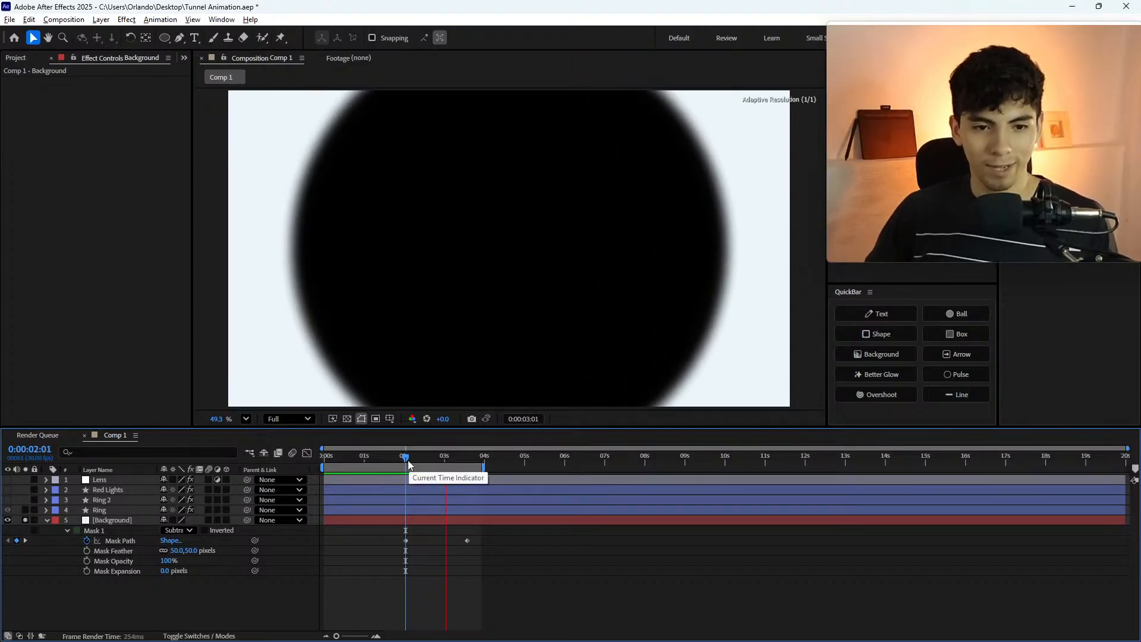
{"action": "left_click", "coordinate": [405, 459]}
{"action": "key", "text": "space"}
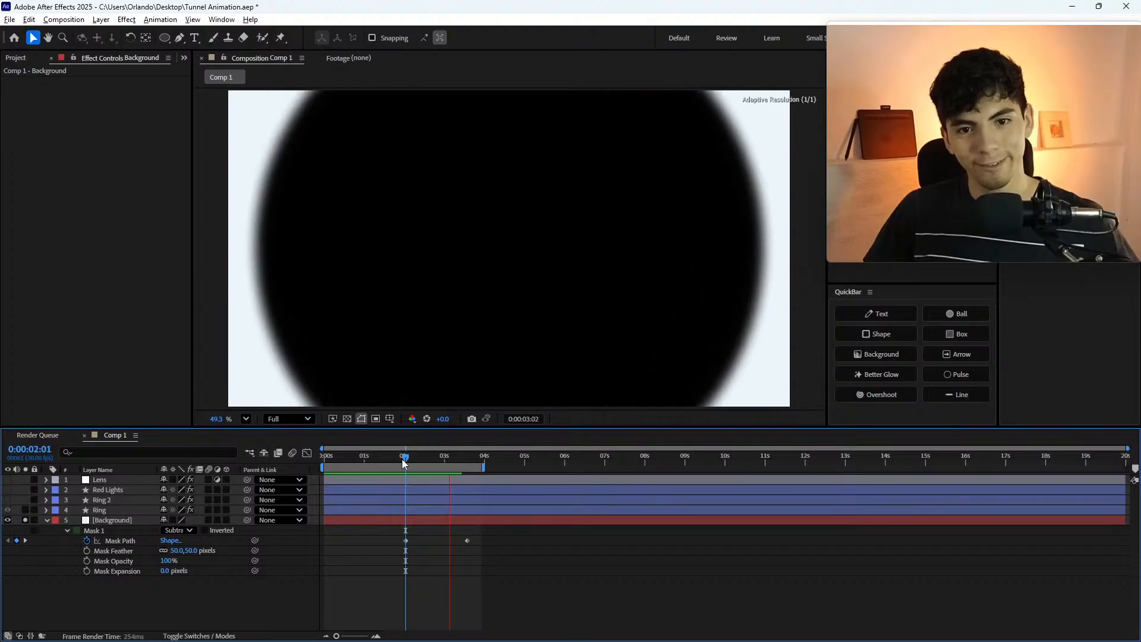
{"action": "left_click", "coordinate": [403, 462]}
{"action": "key", "text": "space"}
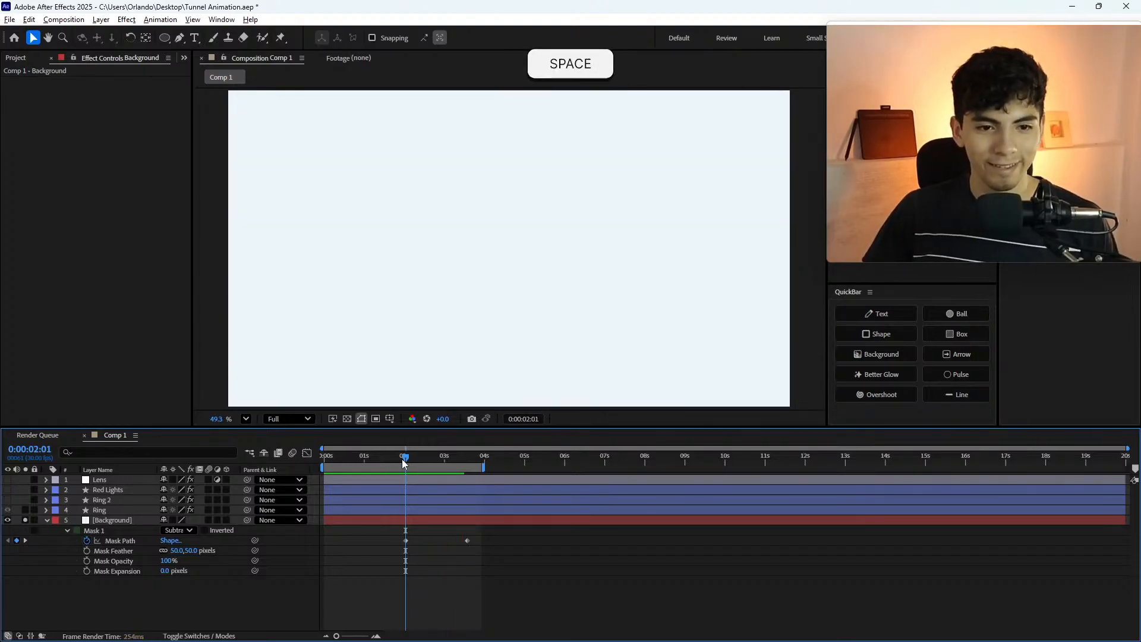
{"action": "key", "text": "space"}
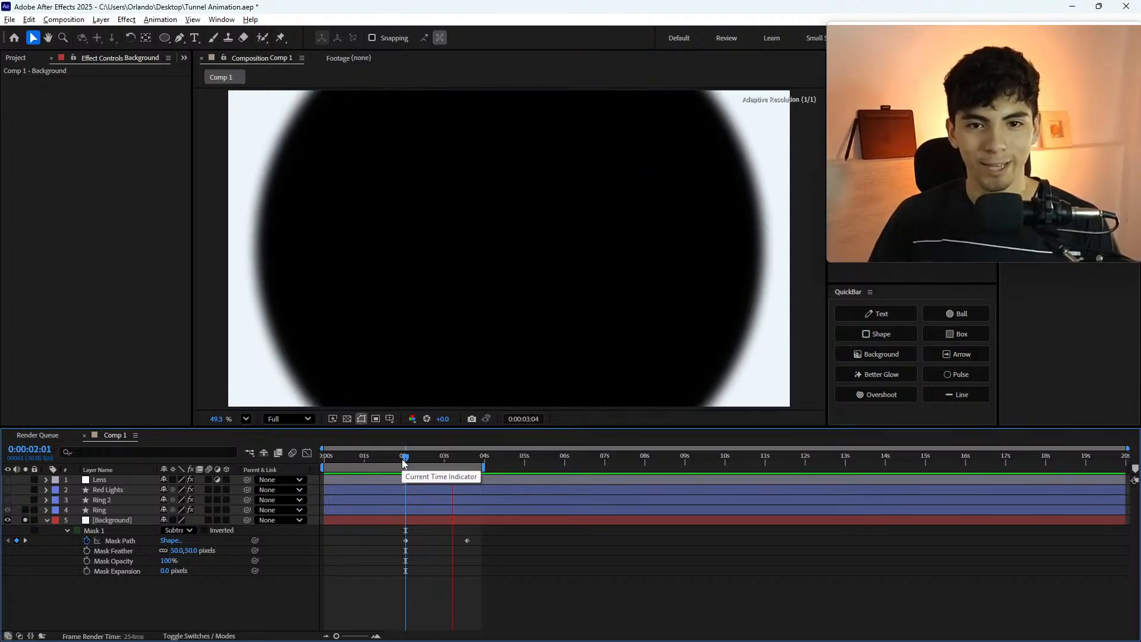
{"action": "left_click", "coordinate": [403, 463]}
{"action": "key", "text": "space"}
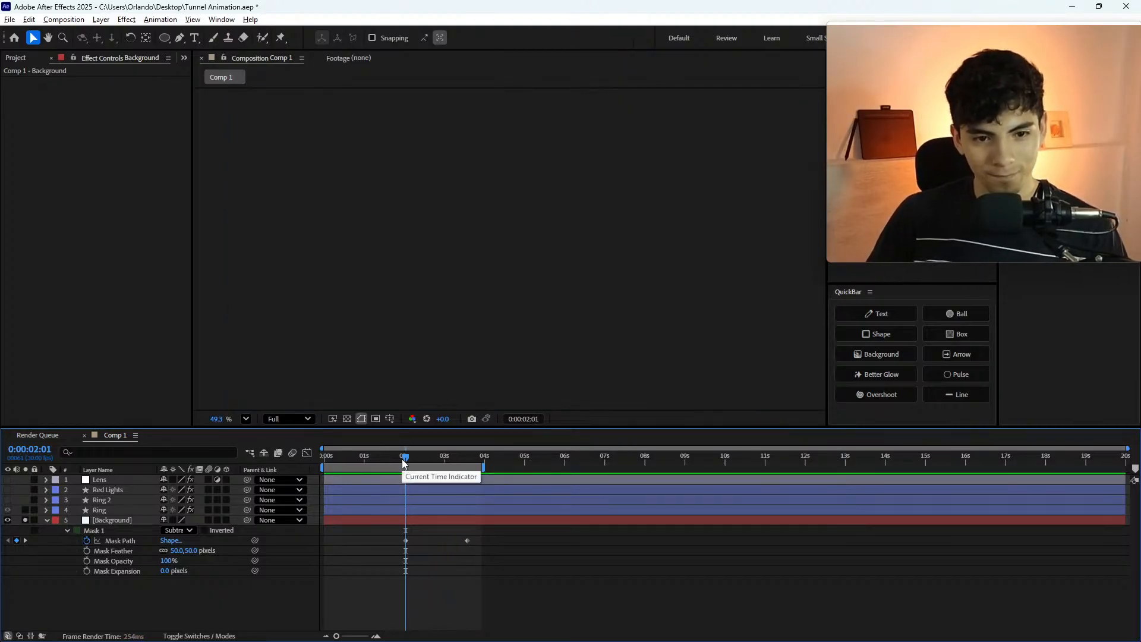
{"action": "left_click", "coordinate": [404, 461]}
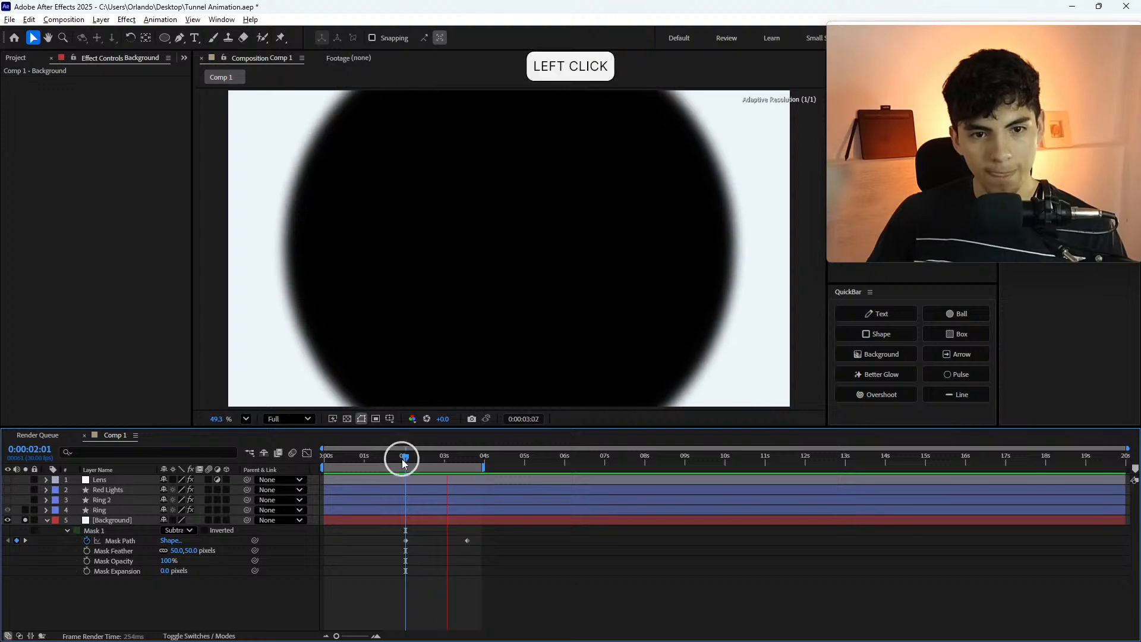
- Turn off the Background layer's solo and inspect the feathered mask edge around the innermost rings at 0:00:02:02
{"action": "left_click", "coordinate": [27, 511]}
{"action": "left_click", "coordinate": [28, 521]}
{"action": "left_click", "coordinate": [25, 511]}
{"action": "left_click", "coordinate": [417, 569]}
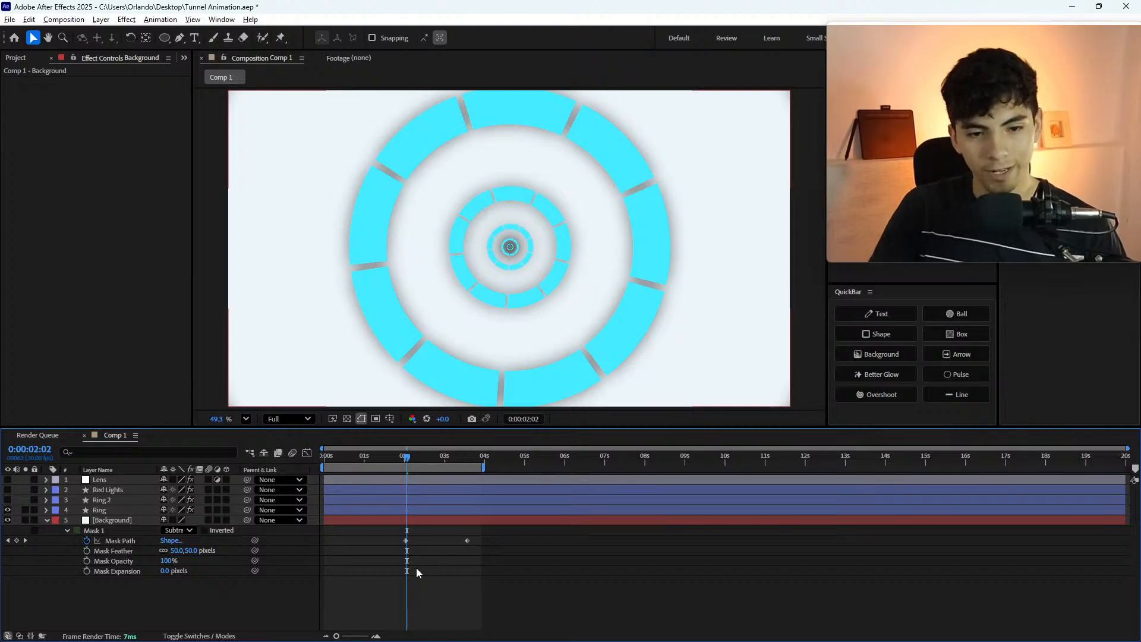
{"action": "scroll", "coordinate": [528, 226], "scroll_direction": "up", "scroll_amount": 8}
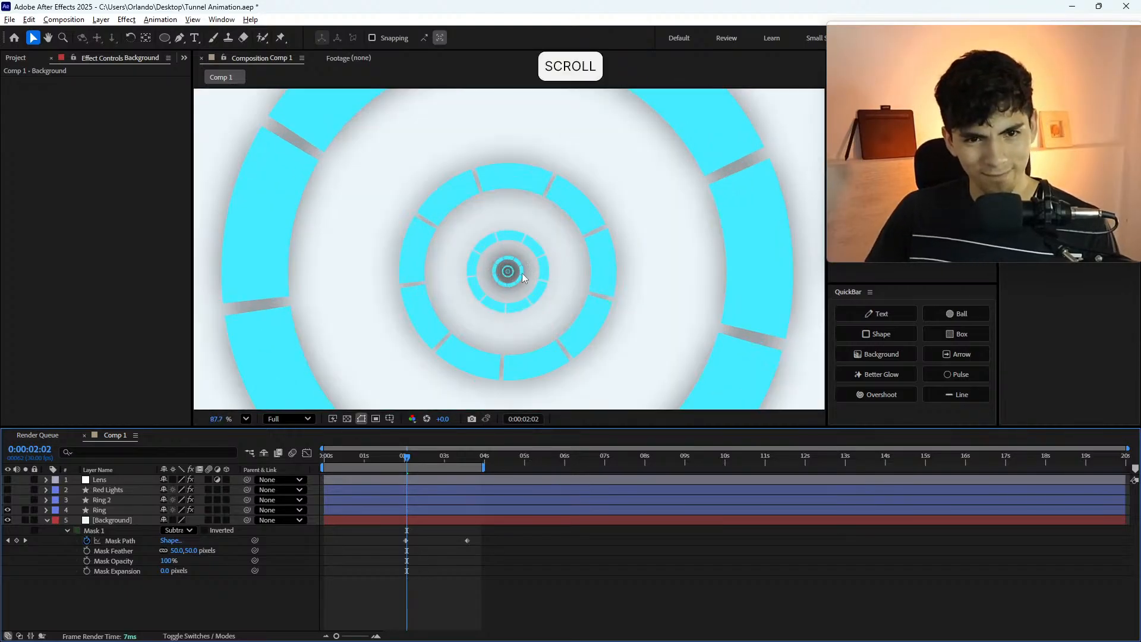
{"action": "scroll", "coordinate": [518, 283], "scroll_direction": "up", "scroll_amount": 5}
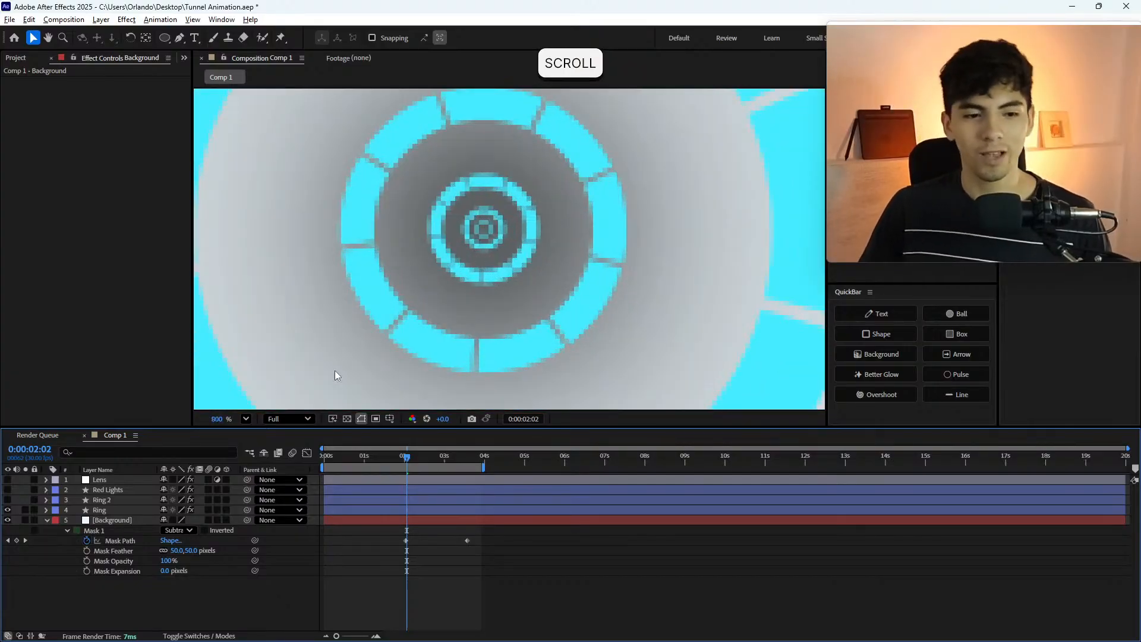
- Try a Mask Feather of 0 pixels on the Background mask at 0:00:02:02 and undo it
{"action": "left_click", "coordinate": [175, 551]}
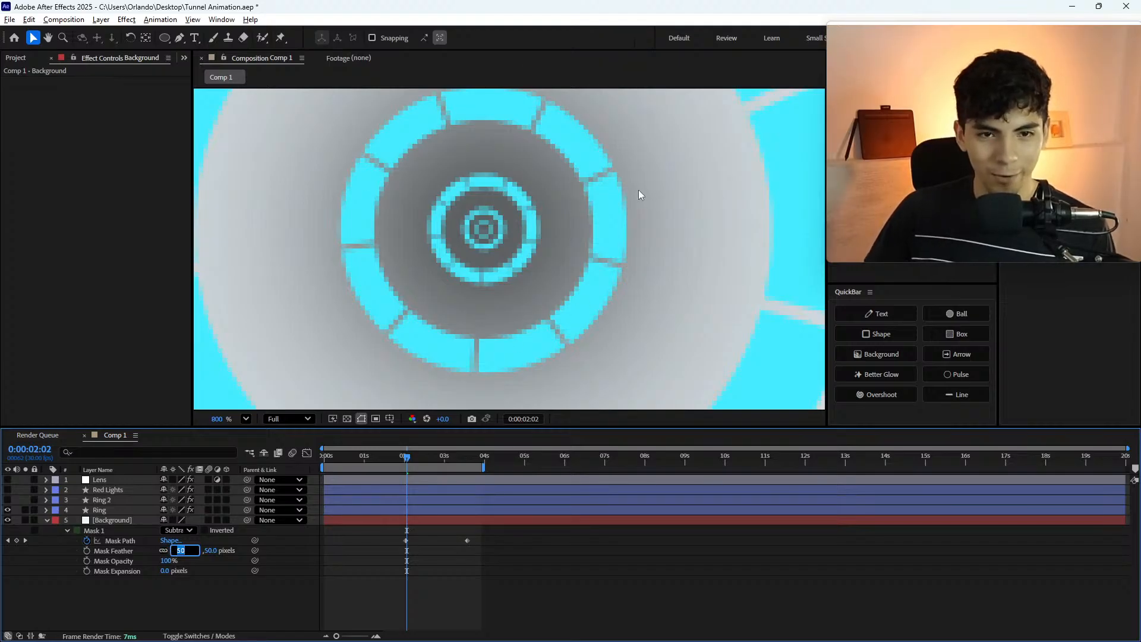
{"action": "scroll", "coordinate": [608, 218], "scroll_direction": "down", "scroll_amount": 10}
{"action": "scroll", "coordinate": [609, 219], "scroll_direction": "up", "scroll_amount": 8}
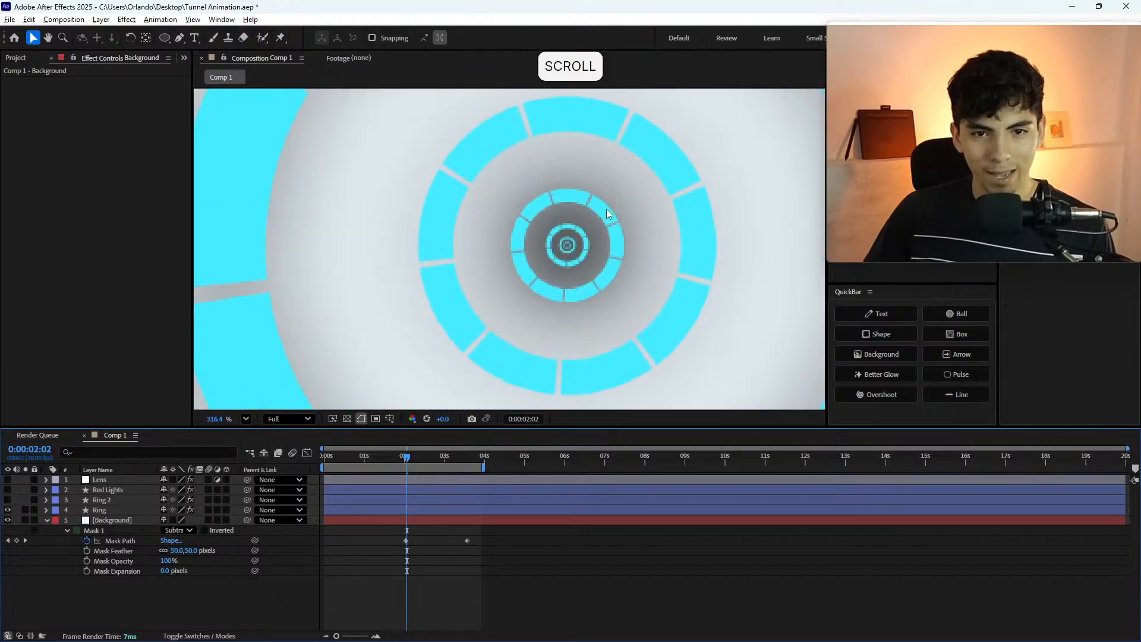
{"action": "scroll", "coordinate": [590, 287], "scroll_direction": "up", "scroll_amount": 2}
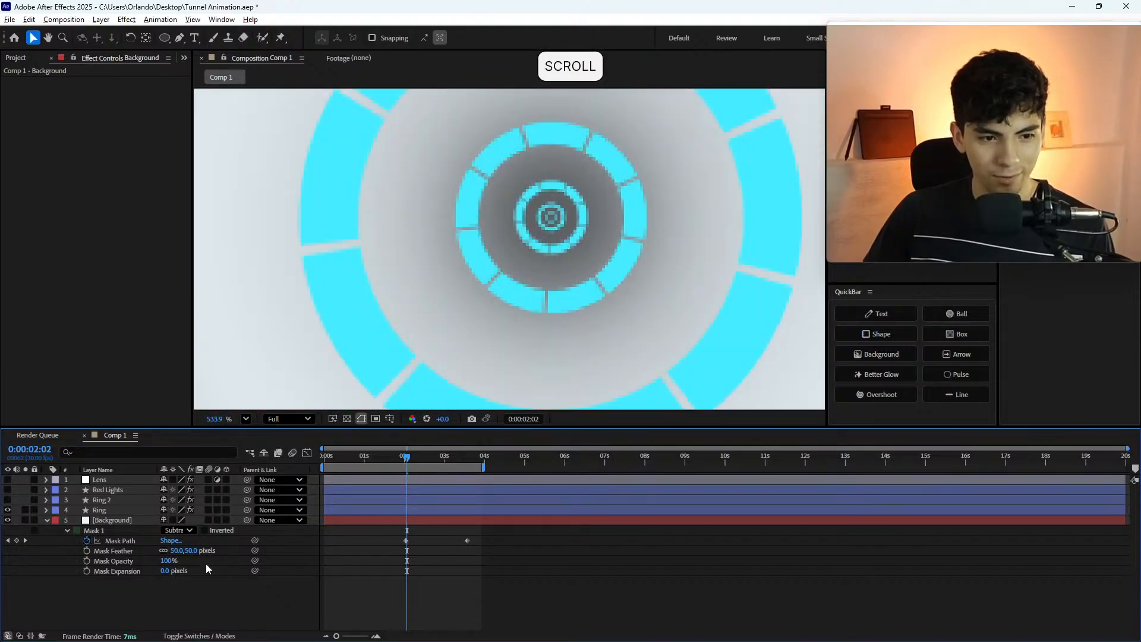
{"action": "left_click", "coordinate": [177, 549]}
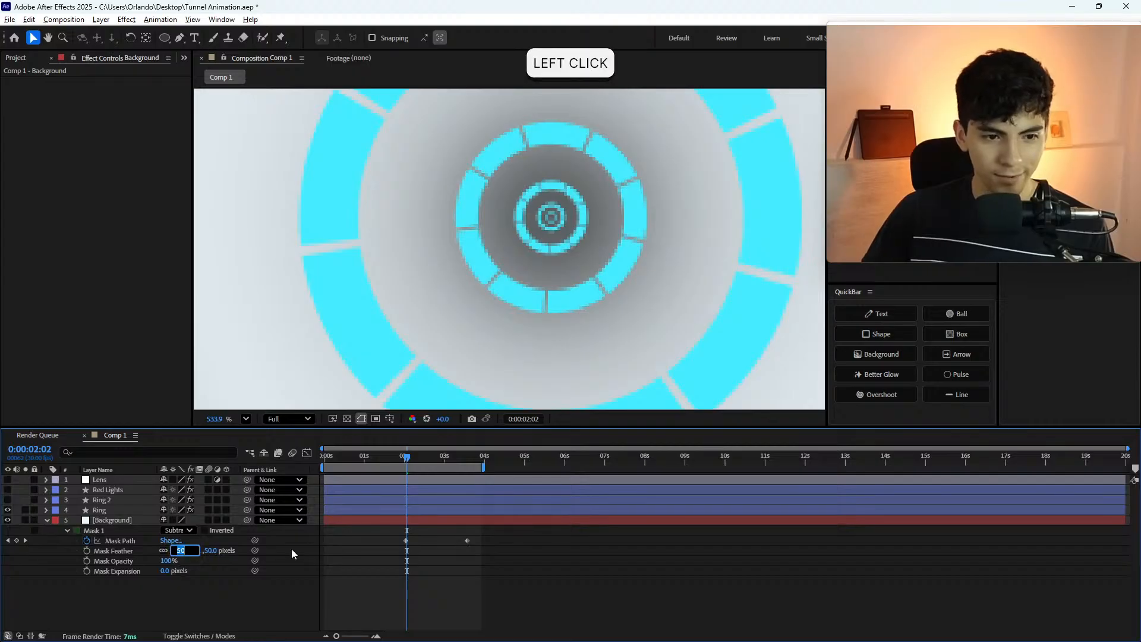
{"action": "type", "text": "0"}
{"action": "key", "text": "Return"}
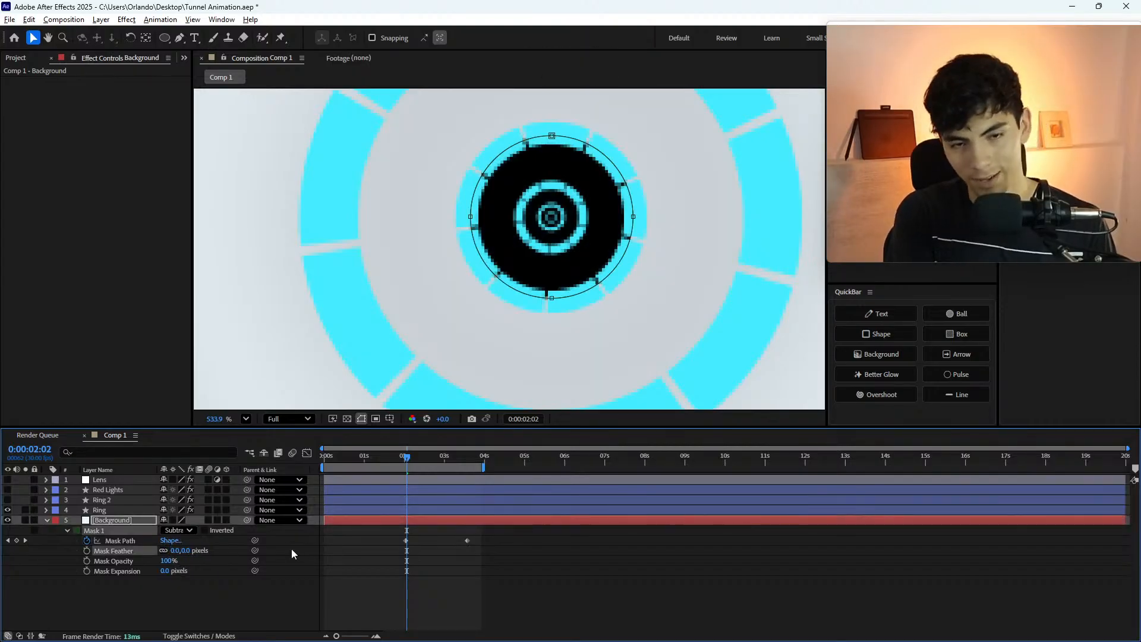
{"action": "key", "text": "ctrl+z"}
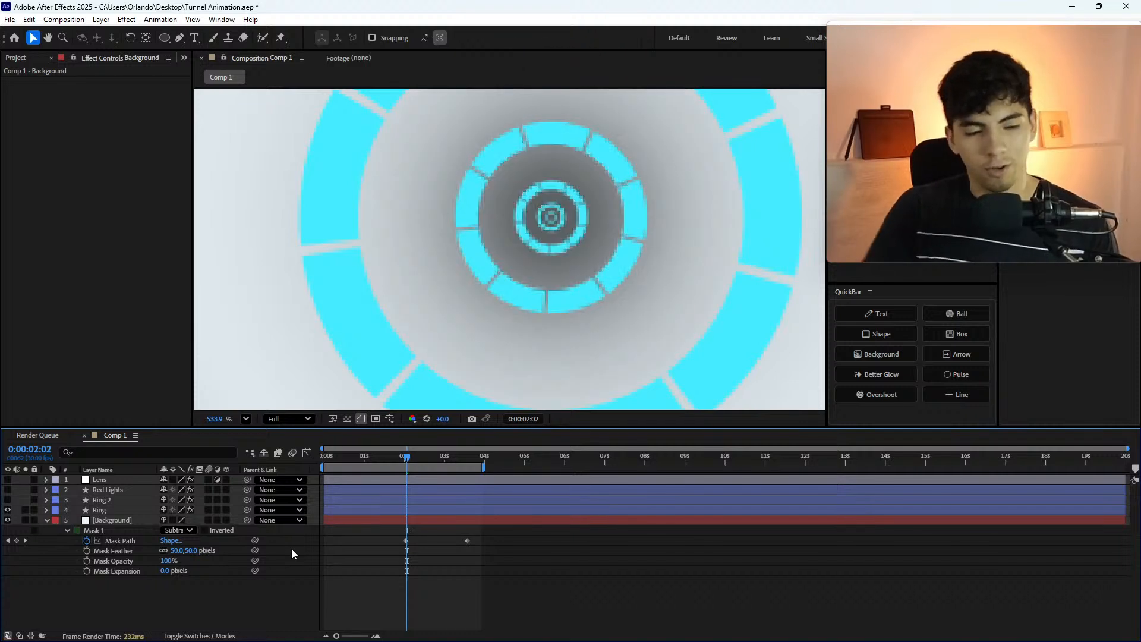
- Keyframe the Background's Mask Feather at 50 pixels on 0:00:03:17 and at 0 pixels on 0:00:02:01
{"action": "left_click", "coordinate": [464, 456], "text": "shift"}
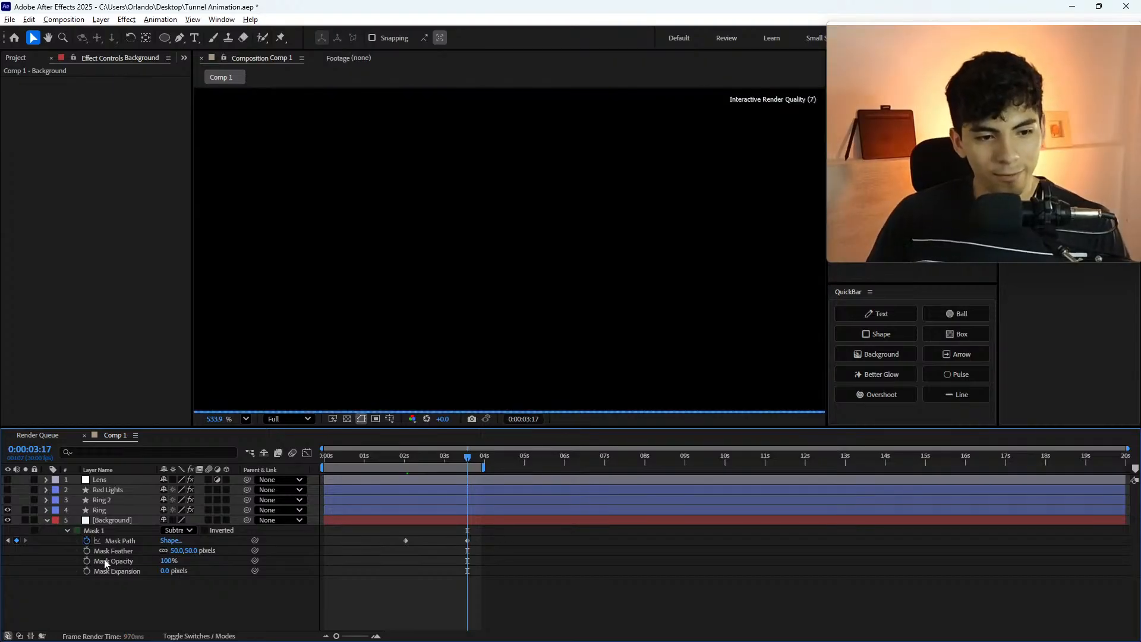
{"action": "left_click", "coordinate": [86, 551]}
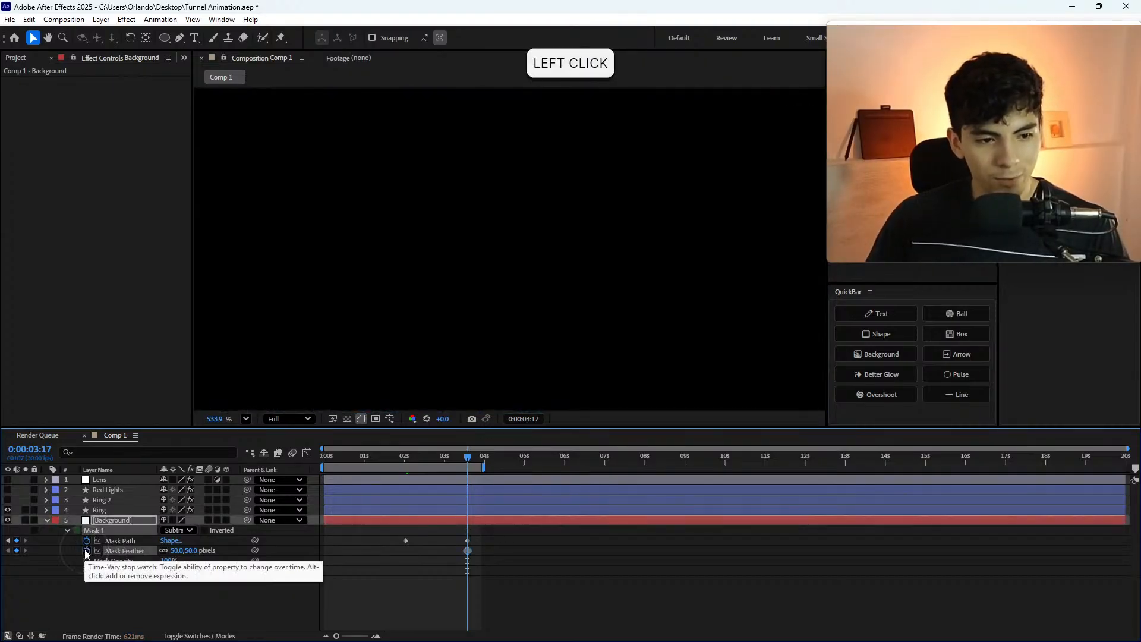
{"action": "left_click", "coordinate": [414, 458], "text": "shift"}
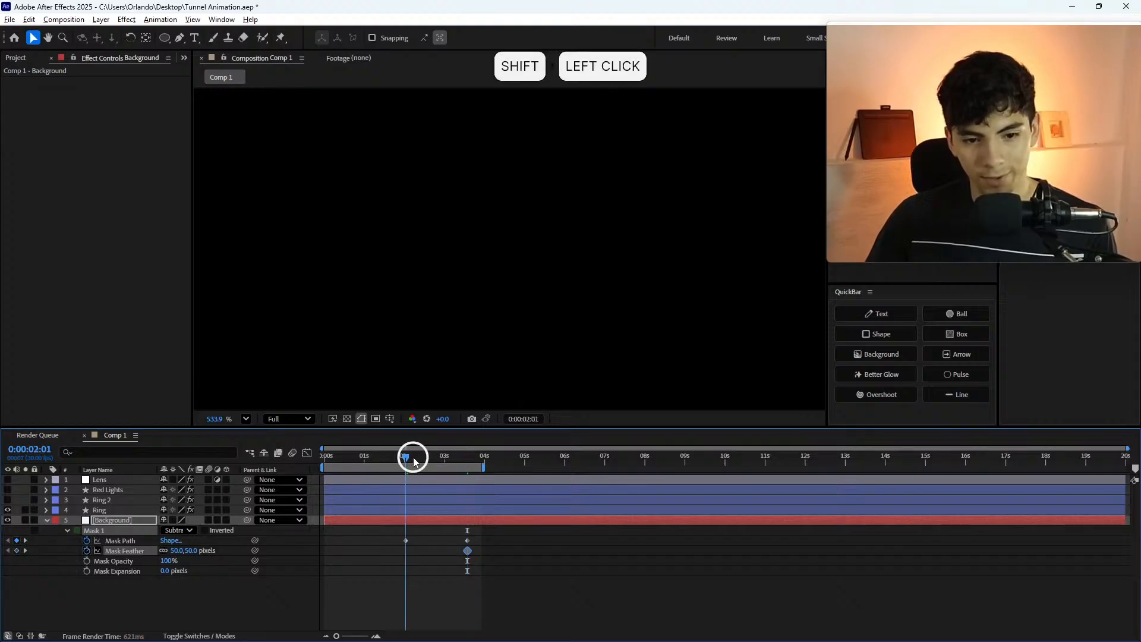
{"action": "scroll", "coordinate": [568, 205], "scroll_direction": "up", "scroll_amount": 2}
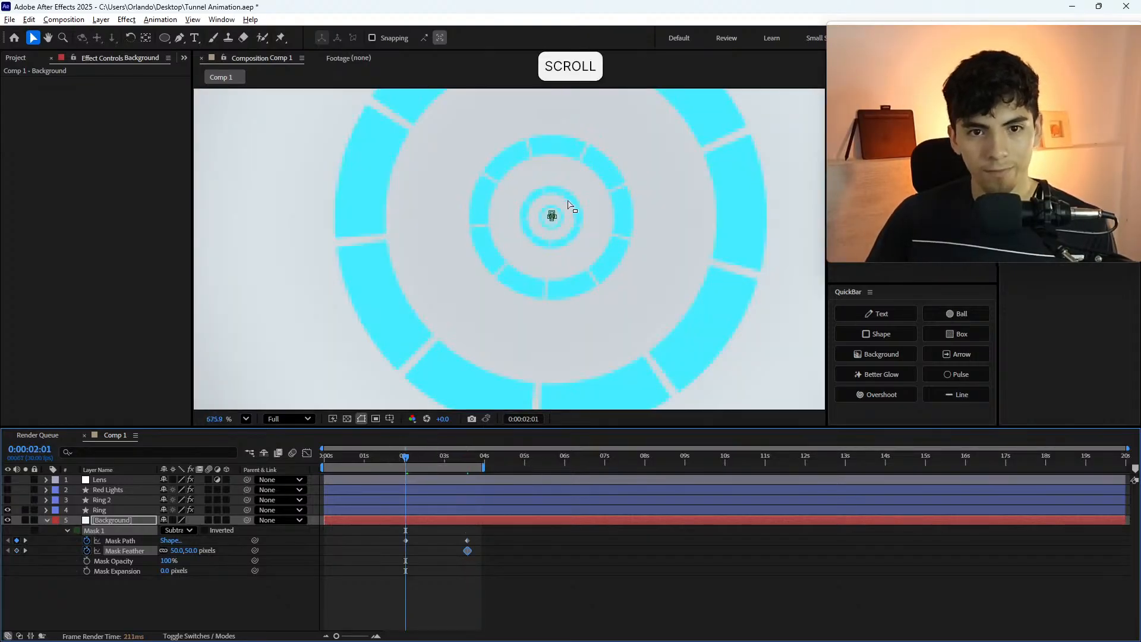
{"action": "scroll", "coordinate": [569, 205], "scroll_direction": "up", "scroll_amount": 5}
{"action": "left_click", "coordinate": [176, 550]}
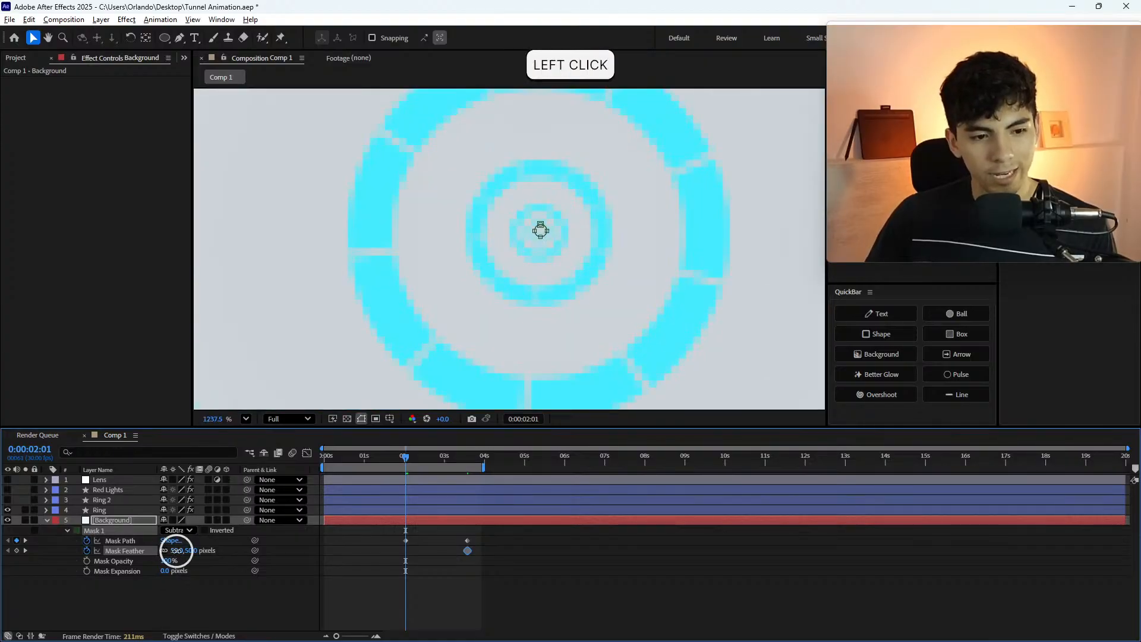
{"action": "type", "text": "00"}
{"action": "key", "text": "BackSpace"}
{"action": "type", "text": "0"}
{"action": "key", "text": "Return"}
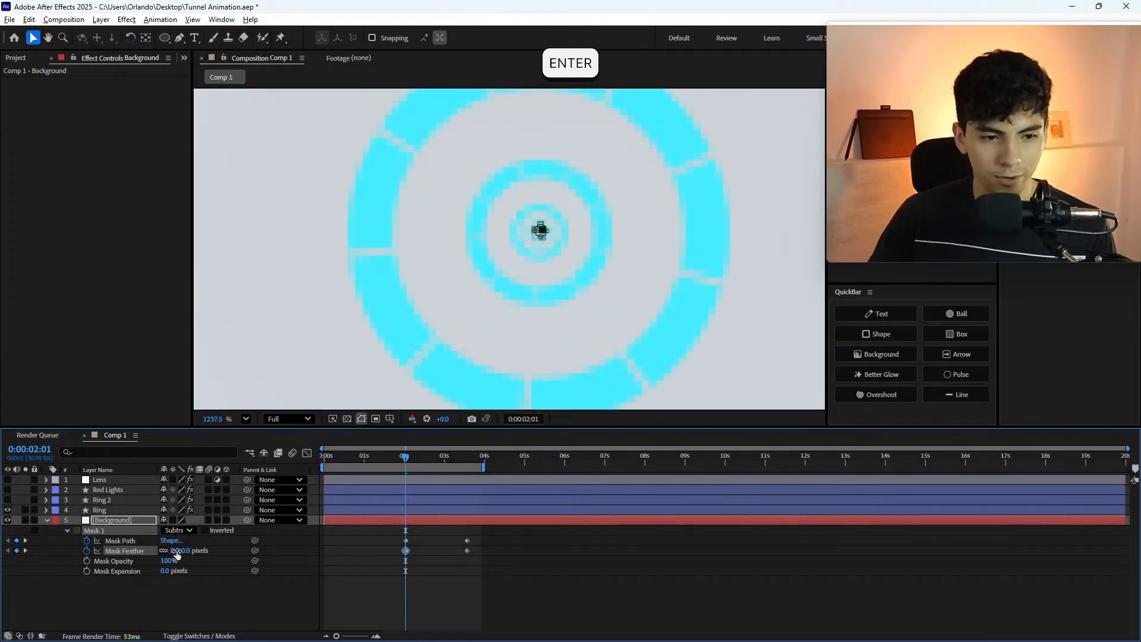
- Check the mask edge around the first keyframe and set the Mask Feather to 5 pixels at 0:00:02:01
{"action": "left_click", "coordinate": [475, 596]}
{"action": "left_click", "coordinate": [408, 457]}
{"action": "mouse_move", "coordinate": [408, 458]}
{"action": "left_mouse_down"}
{"action": "mouse_move", "coordinate": [424, 457]}
{"action": "mouse_move", "coordinate": [405, 457]}
{"action": "left_mouse_up"}
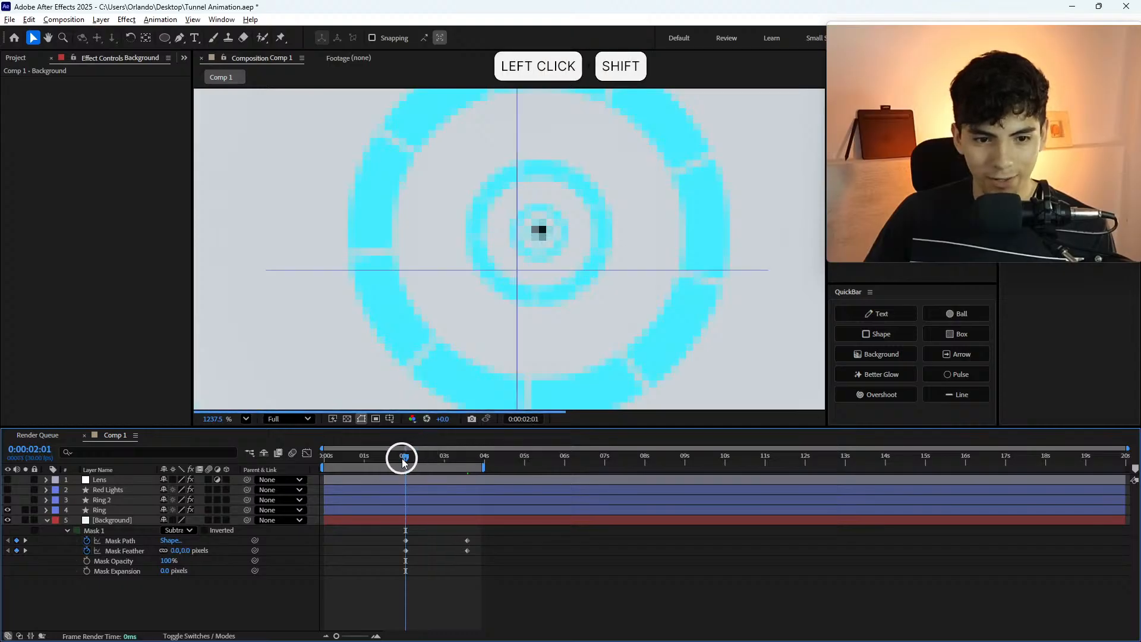
{"action": "left_click", "coordinate": [185, 550]}
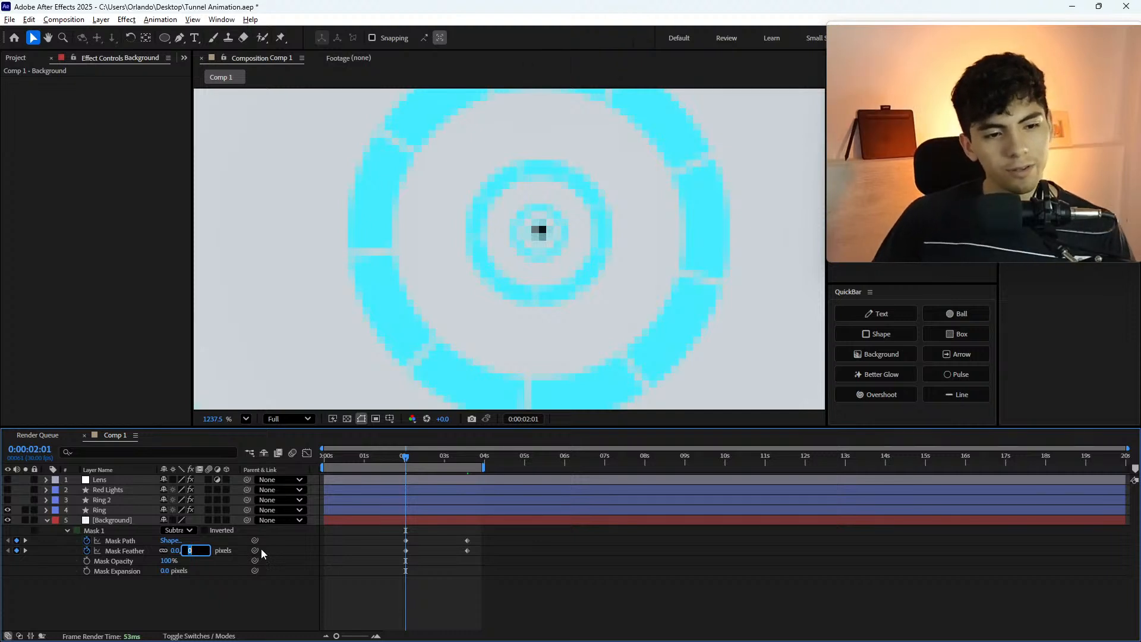
{"action": "type", "text": "5"}
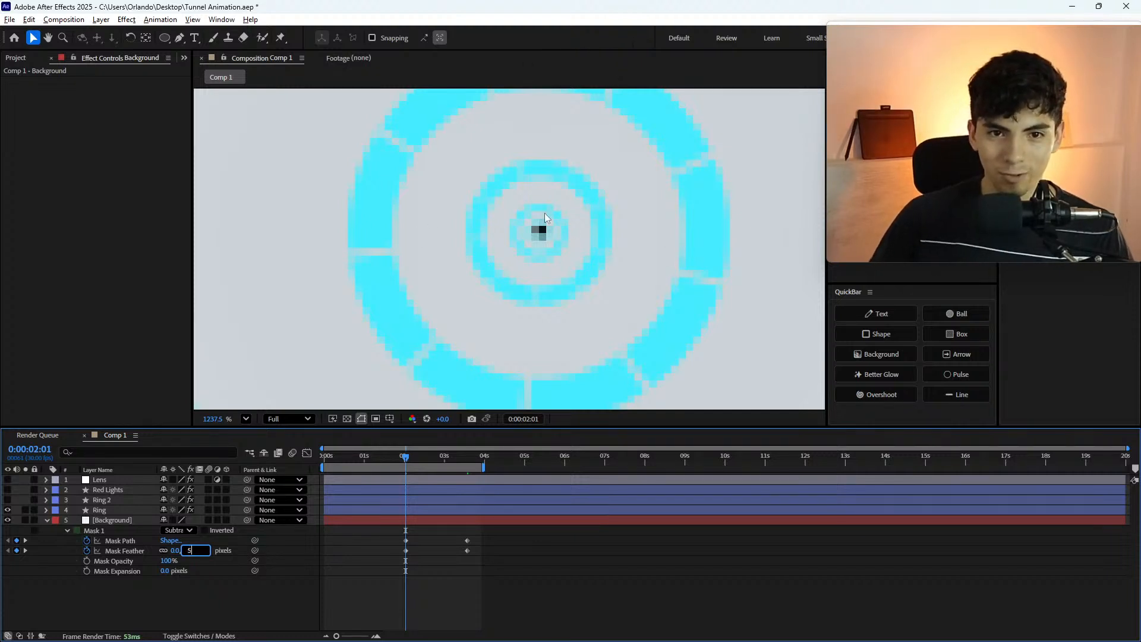
{"action": "key", "text": "Return"}
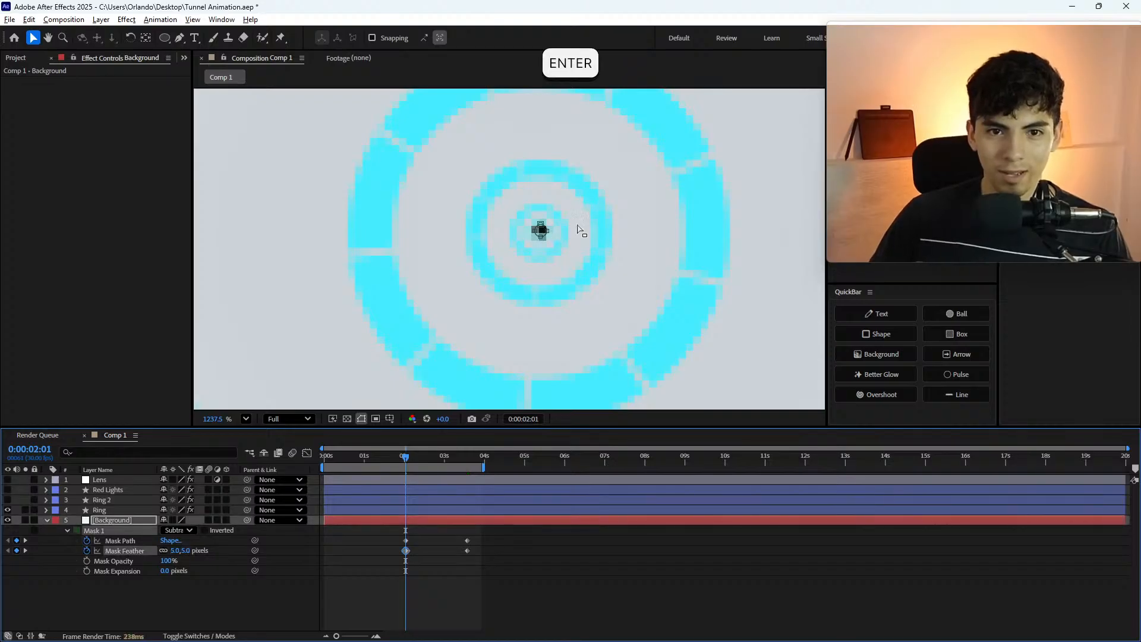
- Set the Background's Mask Feather to 1 pixel at 0:00:02:01
{"action": "left_click", "coordinate": [187, 551]}
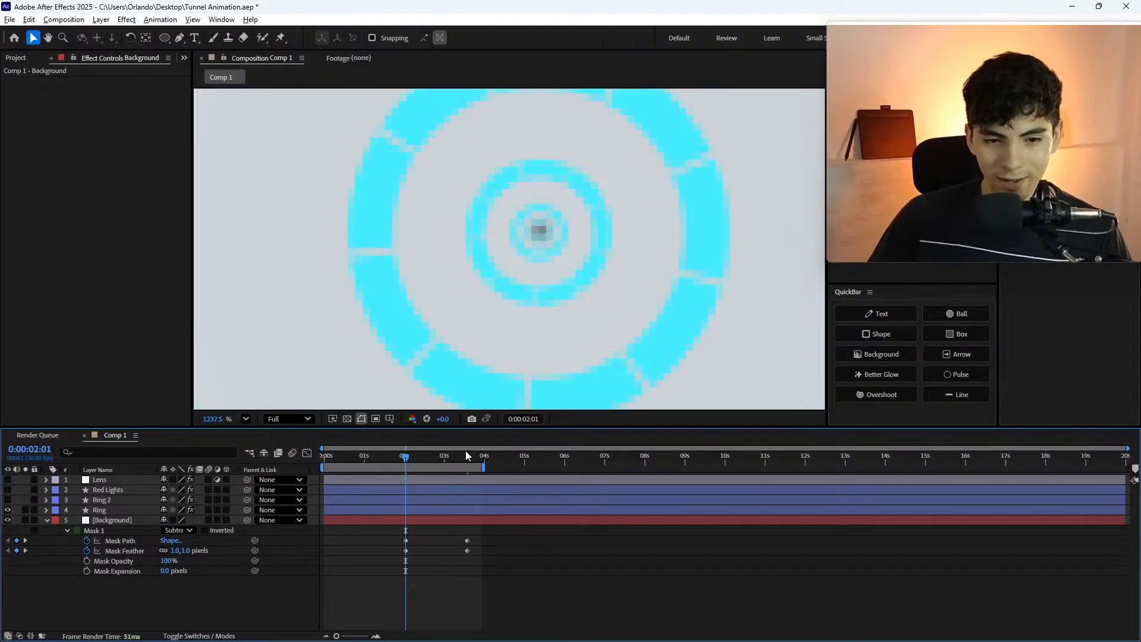
{"action": "key", "text": "backslash"}
{"action": "scroll", "coordinate": [511, 230], "scroll_direction": "up", "scroll_amount": 8}
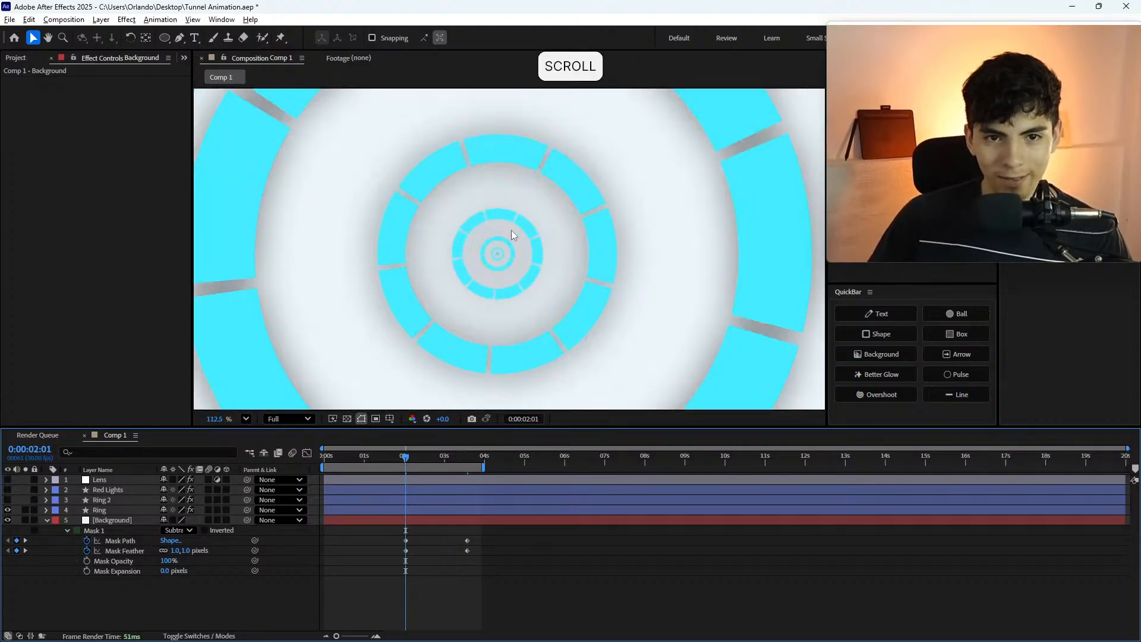
- Play the mask reveal from 0:00:02:01 and scrub through the frames between 0:00:02:03 and 0:00:02:18
{"action": "key", "text": "space"}
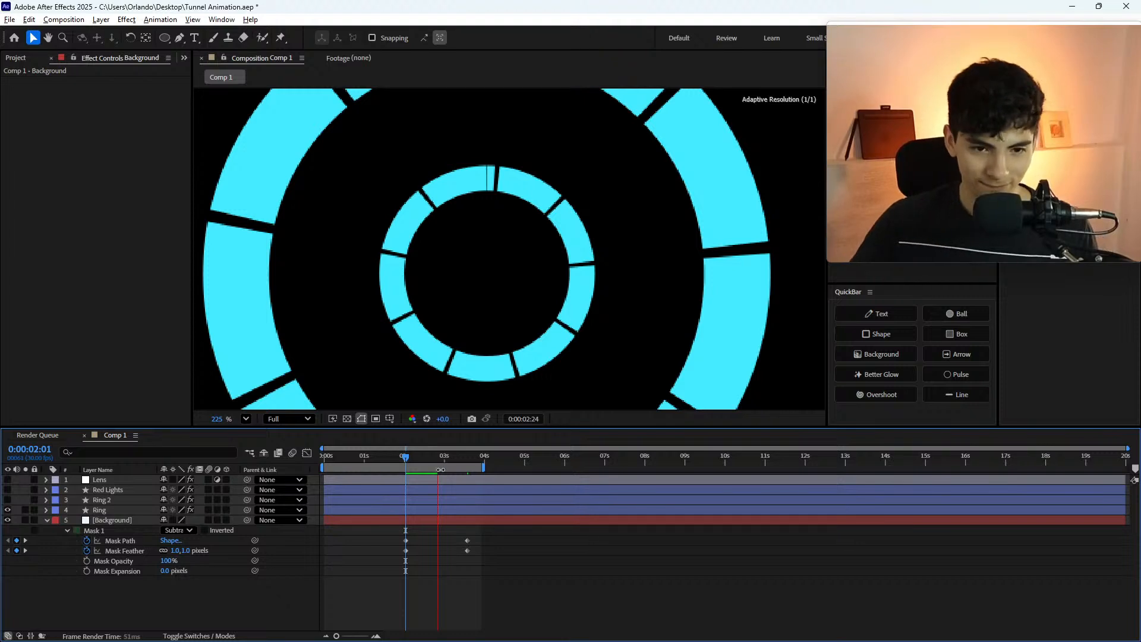
{"action": "left_click", "coordinate": [407, 461]}
{"action": "left_click_drag", "start_coordinate": [407, 460], "coordinate": [431, 468]}
{"action": "key", "text": "backslash"}
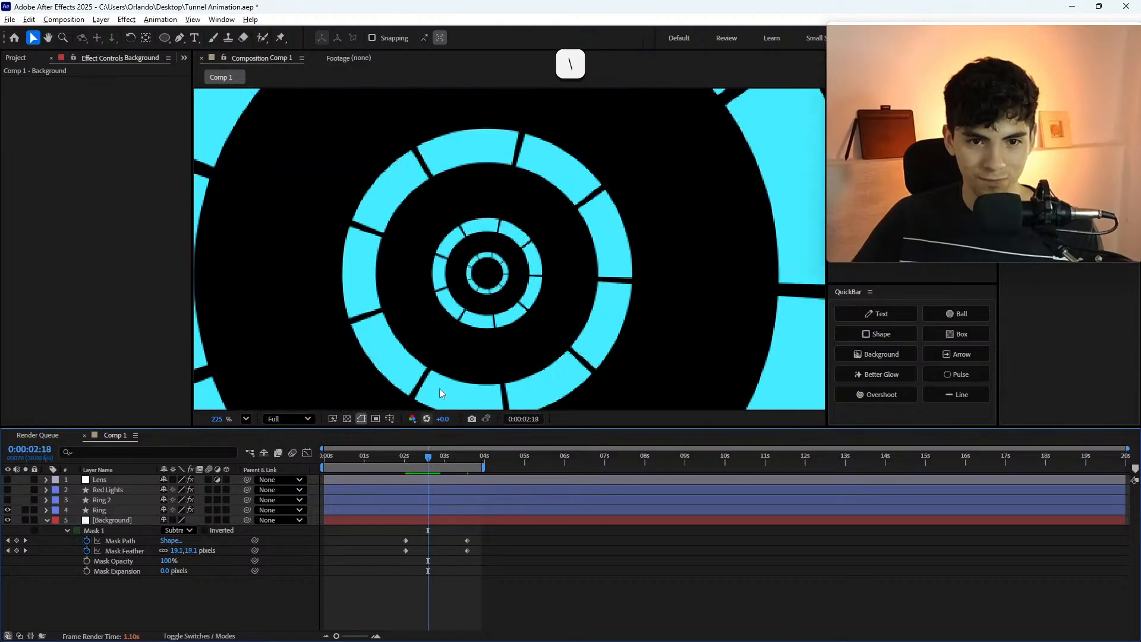
{"action": "left_click", "coordinate": [412, 456]}
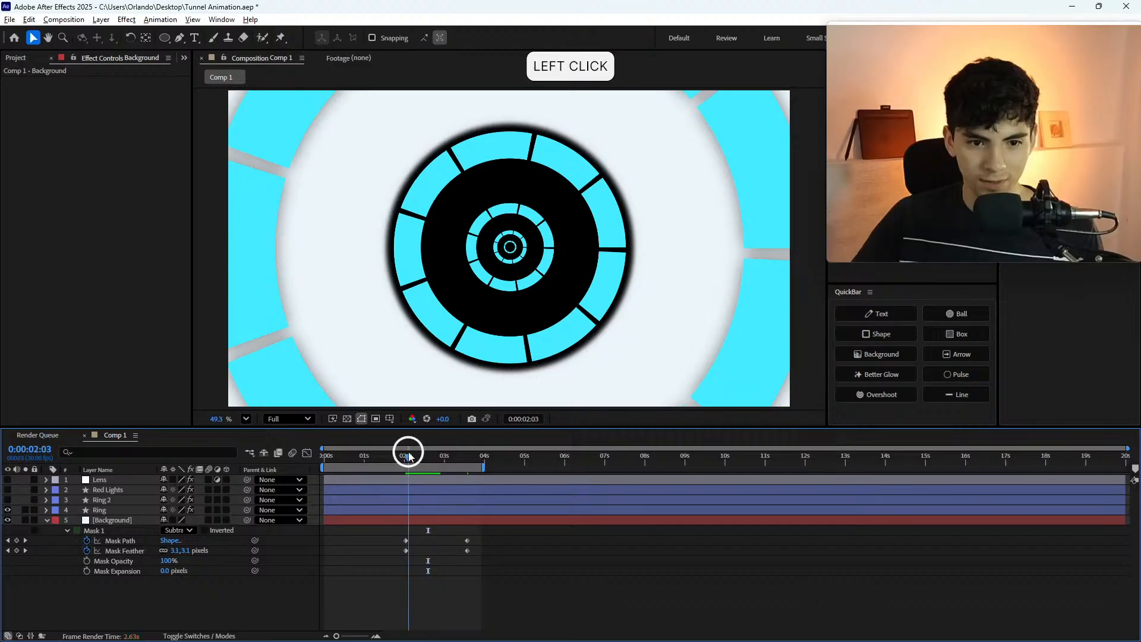
{"action": "mouse_move", "coordinate": [412, 456]}
{"action": "left_mouse_down"}
{"action": "mouse_move", "coordinate": [449, 460]}
{"action": "mouse_move", "coordinate": [421, 459]}
{"action": "left_mouse_up"}
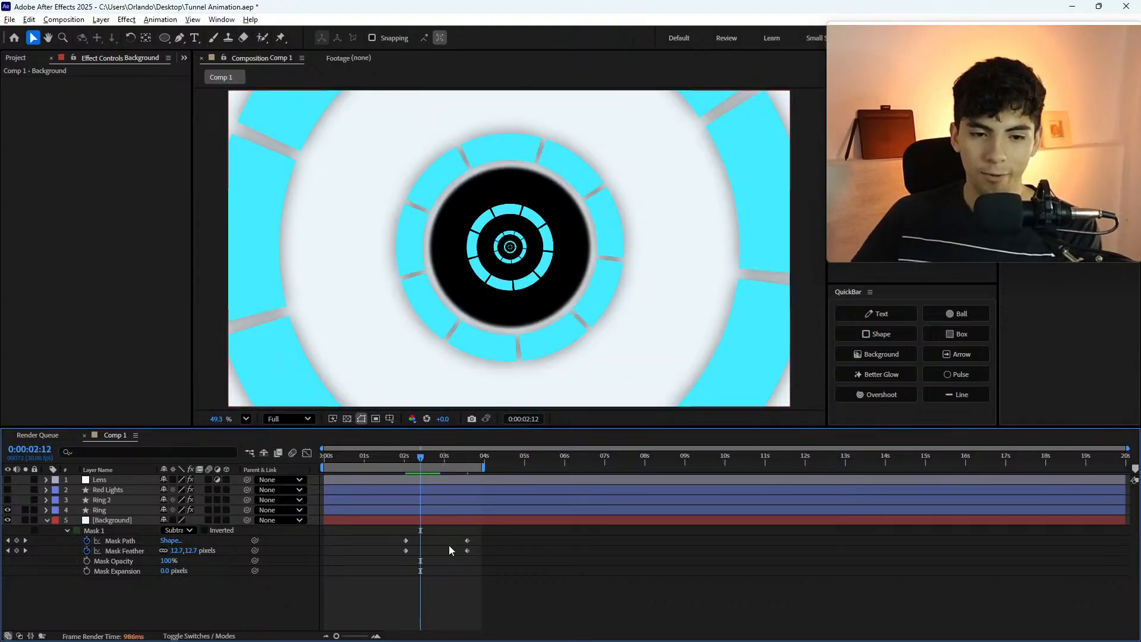
- Apply Easy Ease to the Background's first Mask Path and Mask Feather keyframes and select them in the speed graph
{"action": "left_click_drag", "start_coordinate": [426, 532], "coordinate": [390, 558]}
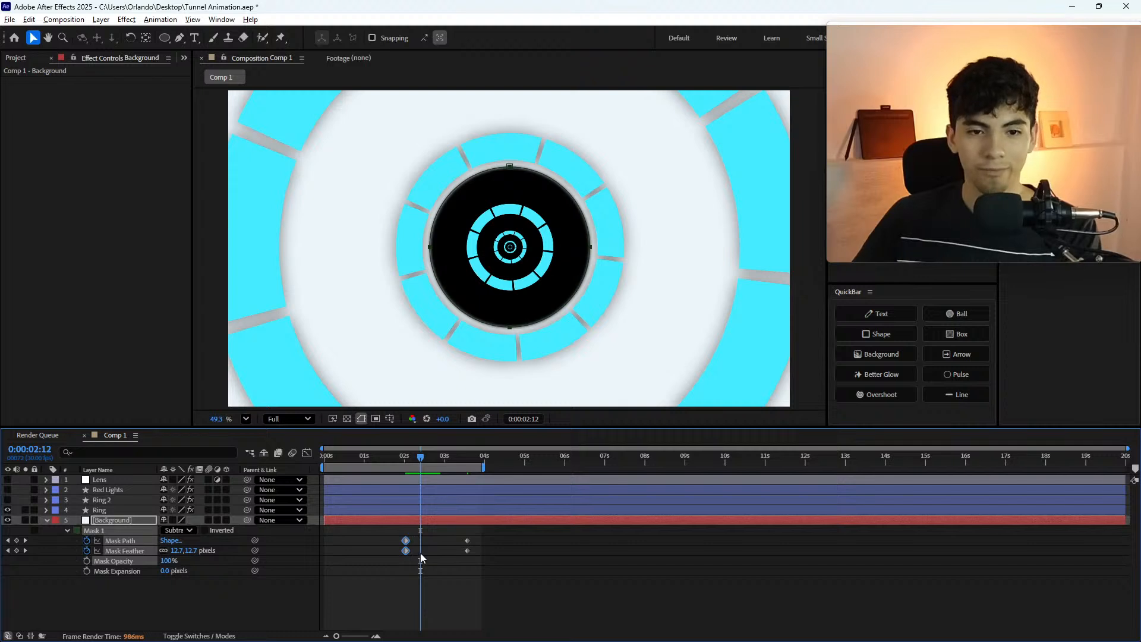
{"action": "key", "text": "F9"}
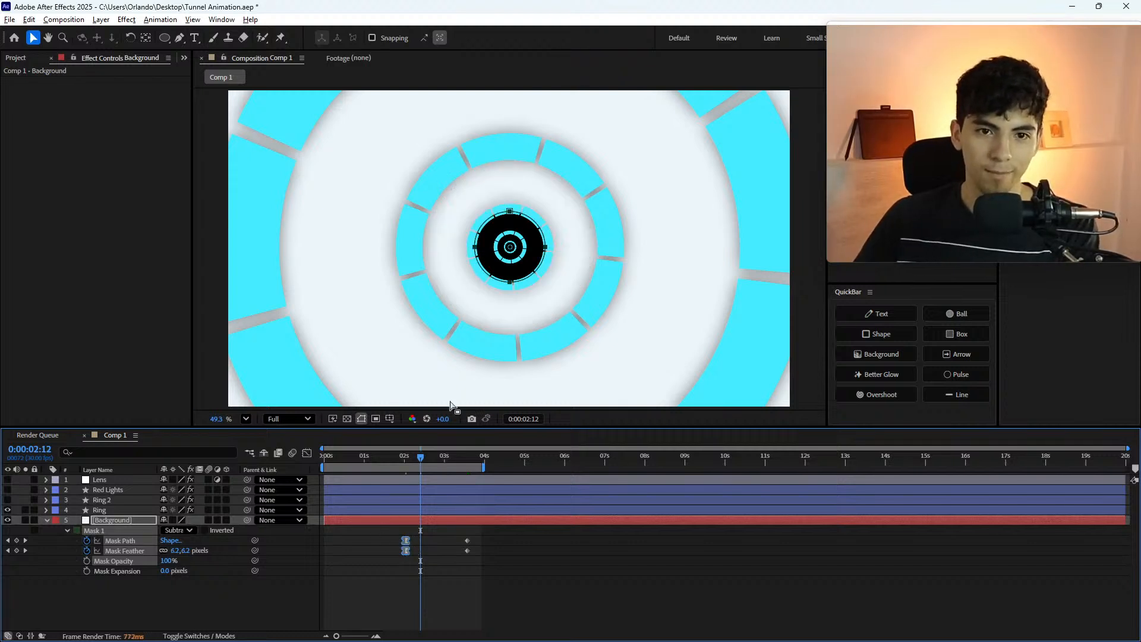
{"action": "left_click", "coordinate": [306, 453]}
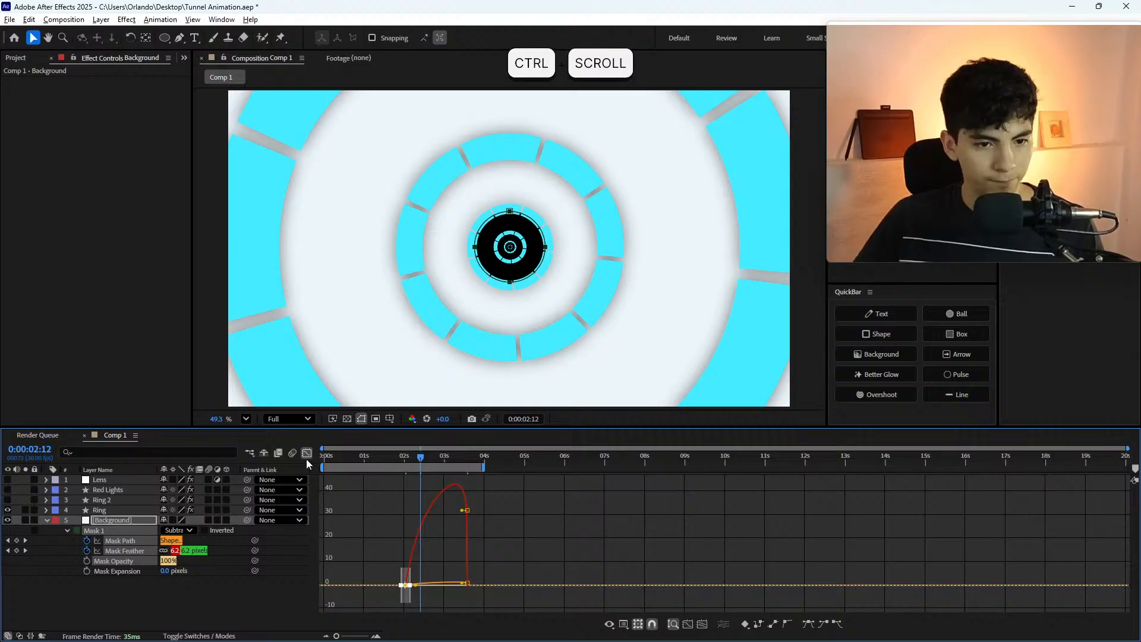
{"action": "scroll", "coordinate": [415, 598], "scroll_direction": "up", "scroll_amount": 5, "text": "alt"}
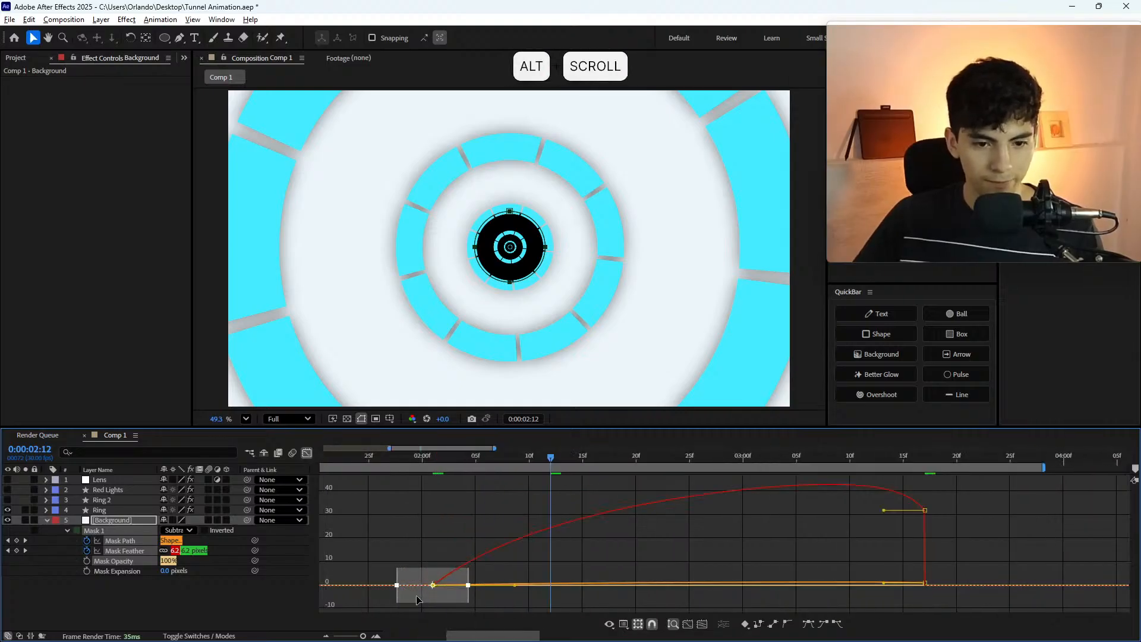
{"action": "left_click", "coordinate": [623, 624]}
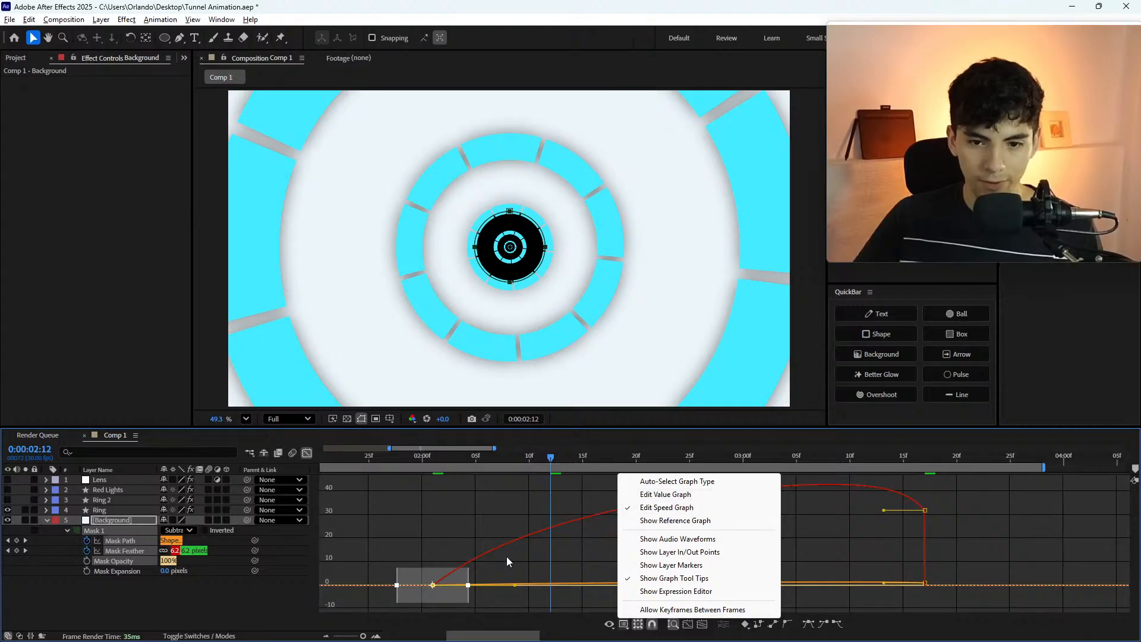
{"action": "scroll", "coordinate": [531, 263], "scroll_direction": "up", "scroll_amount": 2}
{"action": "left_click", "coordinate": [480, 504]}
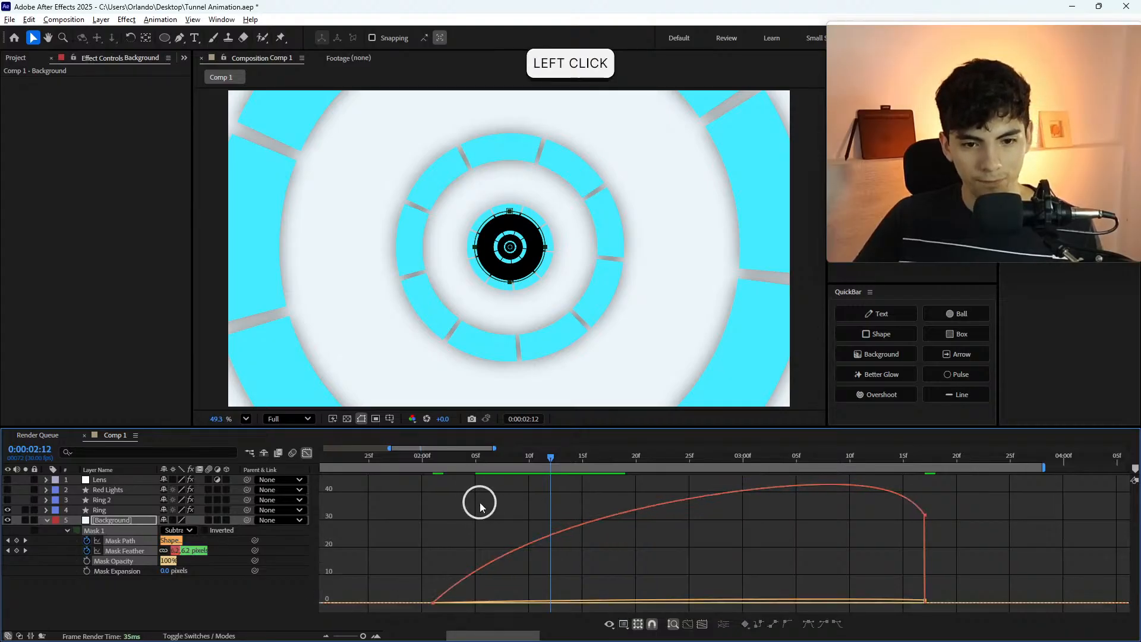
{"action": "left_click_drag", "start_coordinate": [471, 538], "coordinate": [386, 602]}
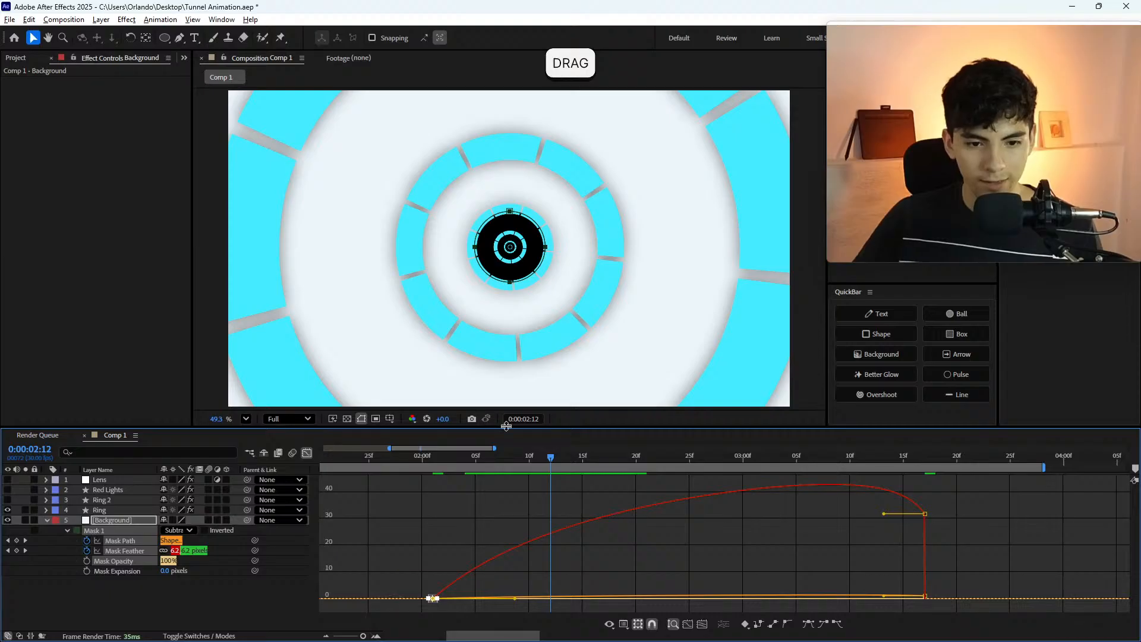
- Inspect the innermost rings and the mask opening around them at 0:00:02:12
{"action": "scroll", "coordinate": [501, 226], "scroll_direction": "up", "scroll_amount": 4}
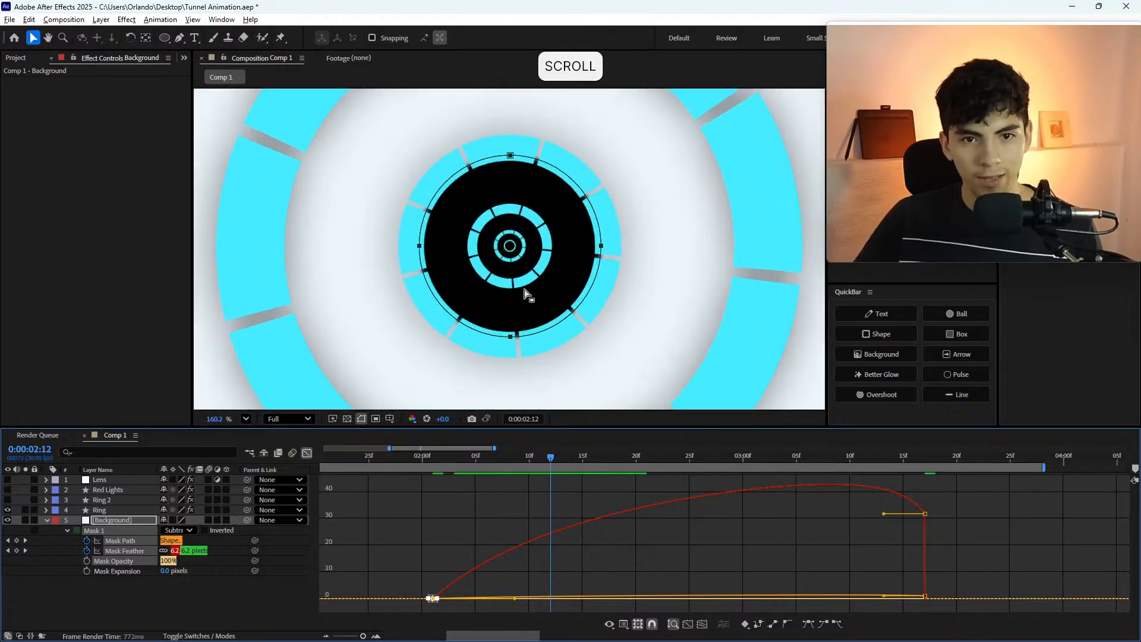
{"action": "scroll", "coordinate": [497, 237], "scroll_direction": "up", "scroll_amount": 3}
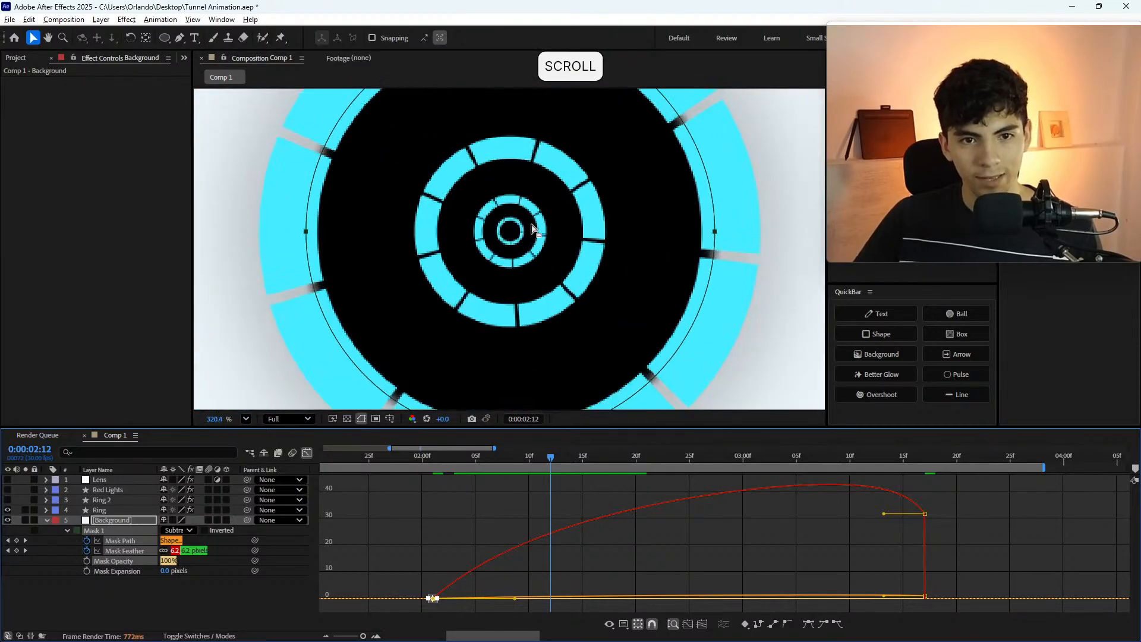
{"action": "scroll", "coordinate": [497, 237], "scroll_direction": "down", "scroll_amount": 1}
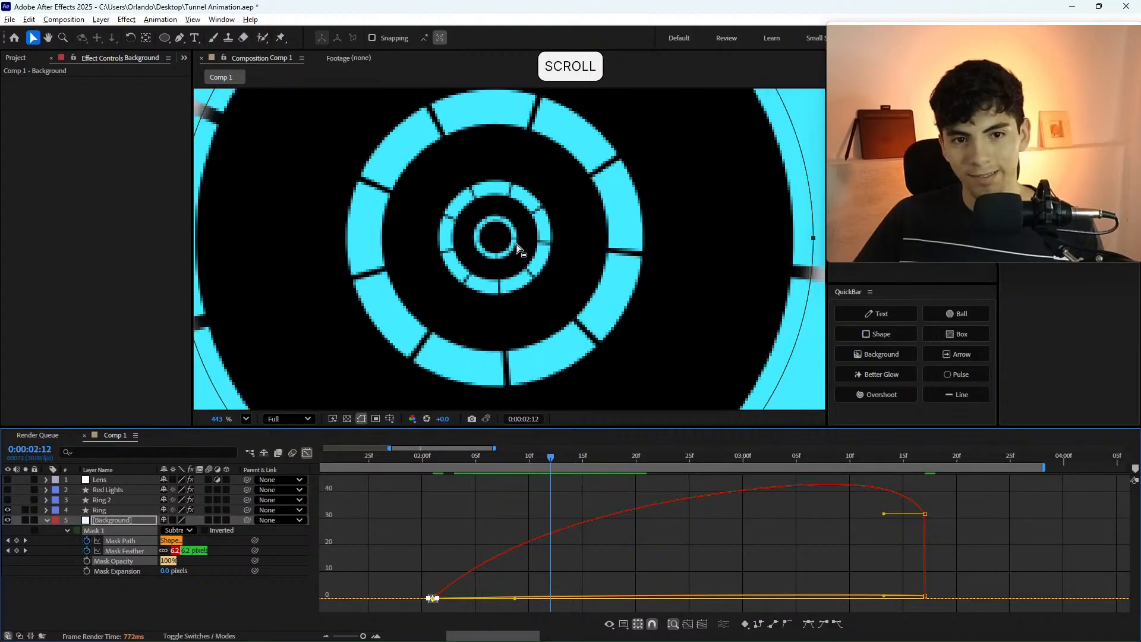
{"action": "scroll", "coordinate": [798, 248], "scroll_direction": "down", "scroll_amount": 1}
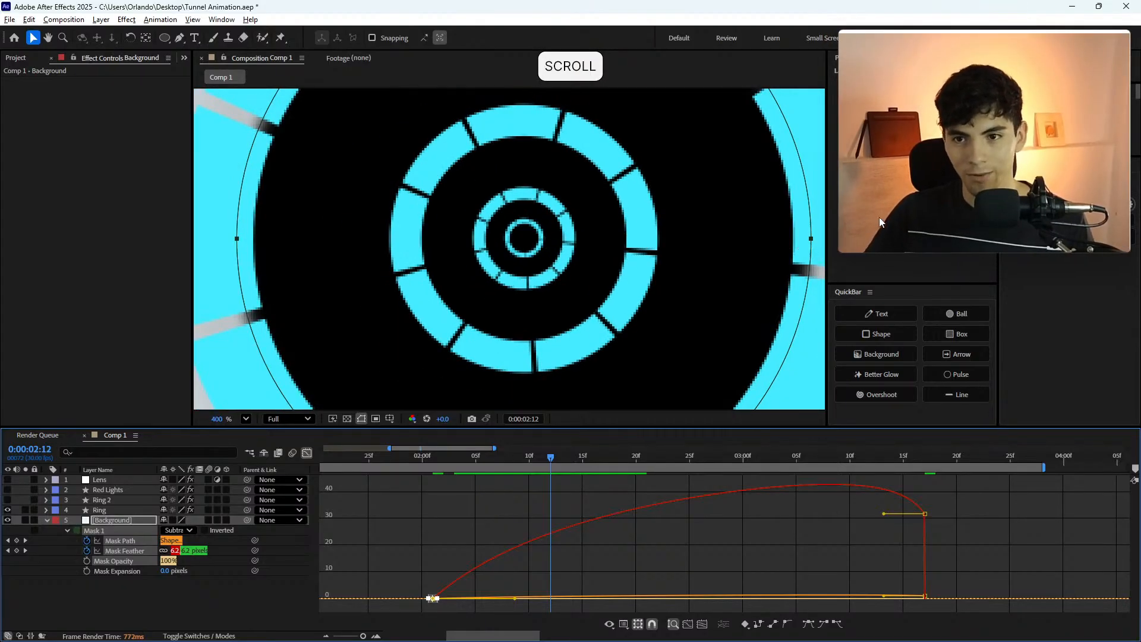
{"action": "scroll", "coordinate": [549, 232], "scroll_direction": "up", "scroll_amount": 2}
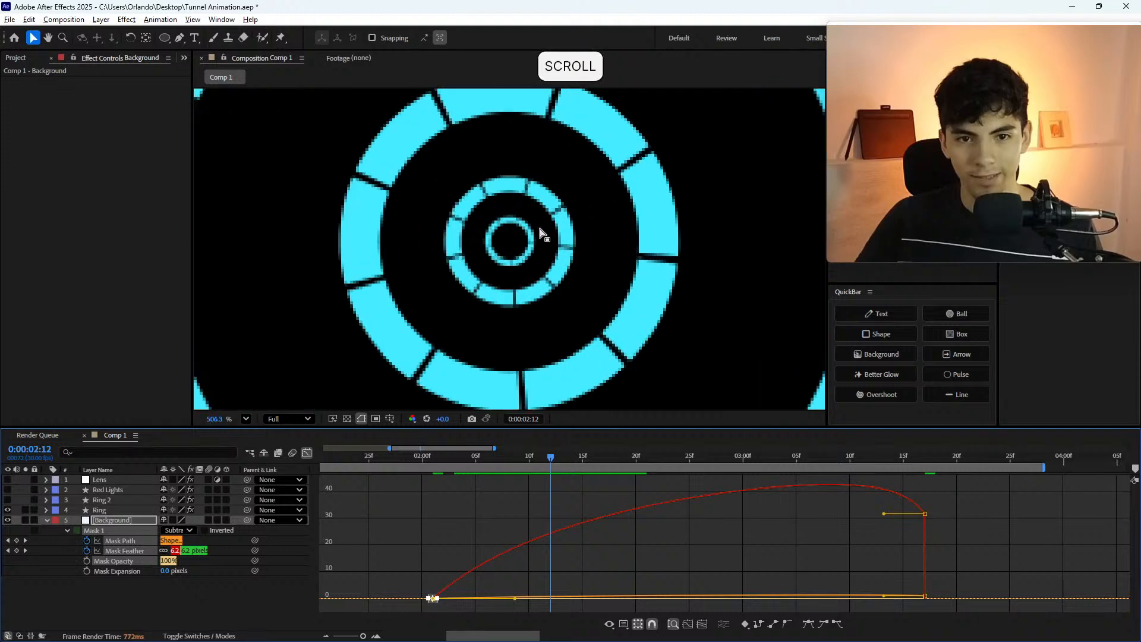
{"action": "scroll", "coordinate": [520, 235], "scroll_direction": "up", "scroll_amount": 3}
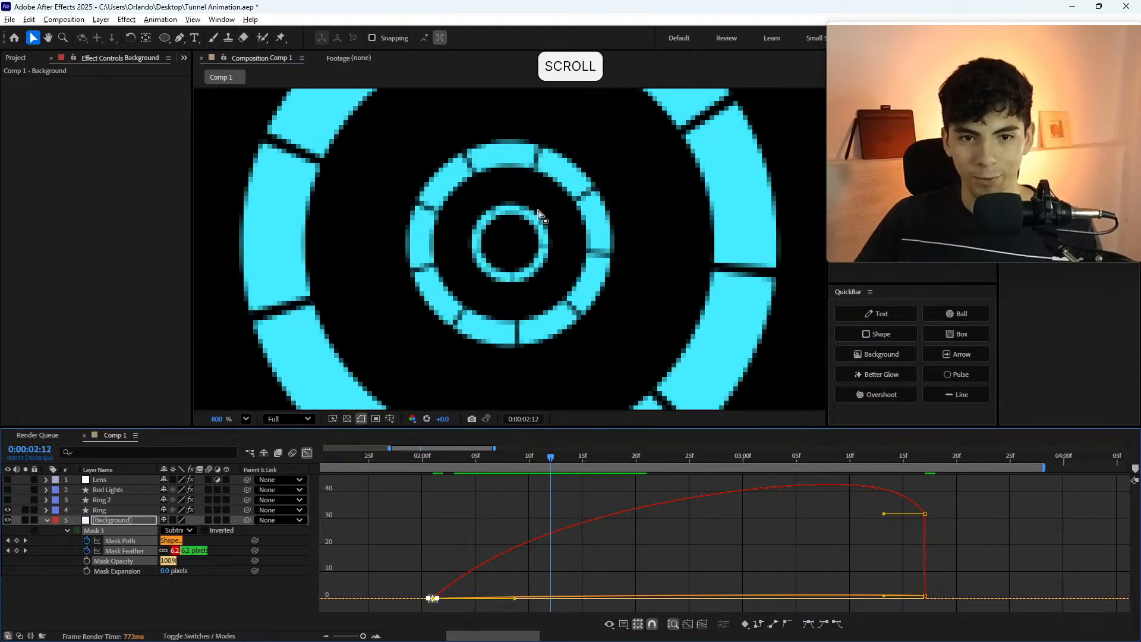
{"action": "scroll", "coordinate": [525, 218], "scroll_direction": "down", "scroll_amount": 5}
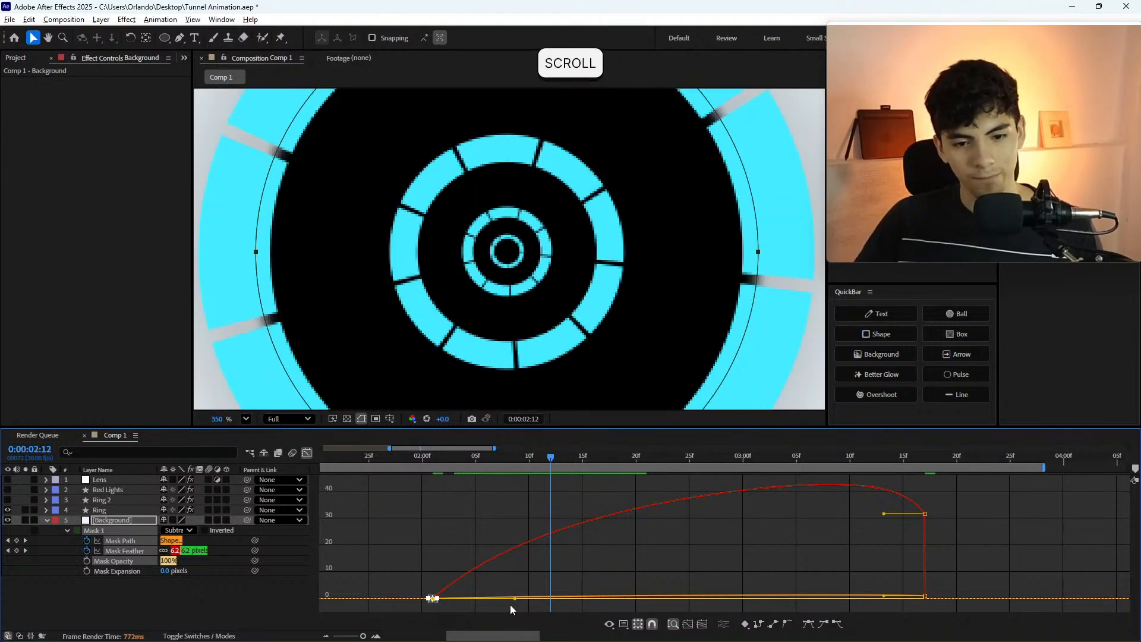
- Try lengthening the outgoing ease of the first Mask Path and Mask Feather keyframes and undo it
{"action": "left_click_drag", "start_coordinate": [514, 600], "coordinate": [780, 602]}
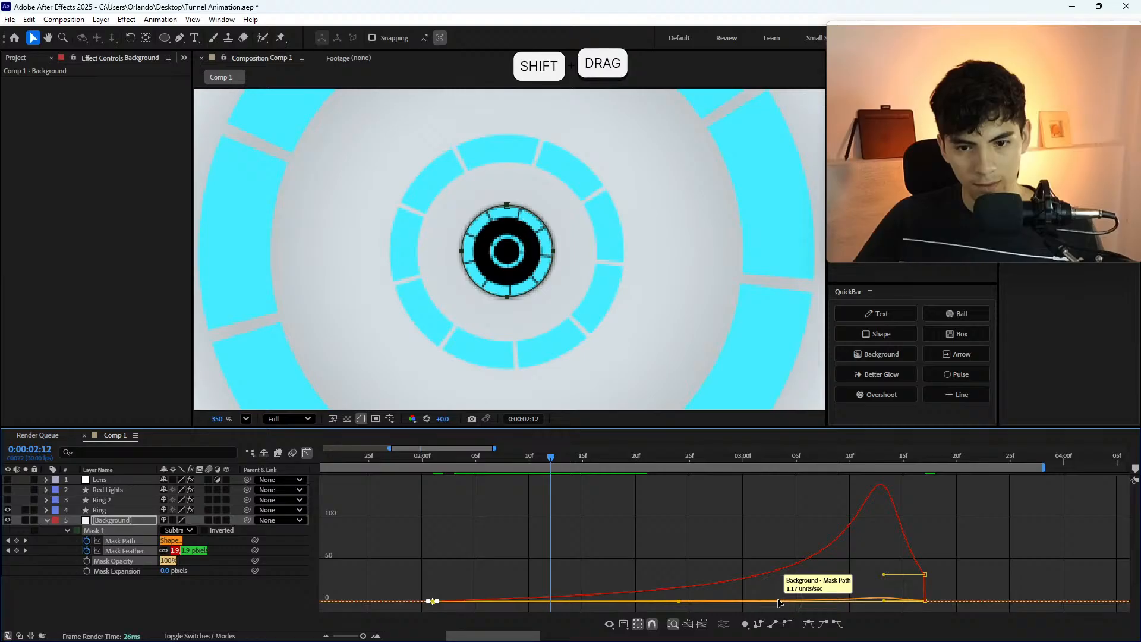
{"action": "key", "text": "ctrl+z"}
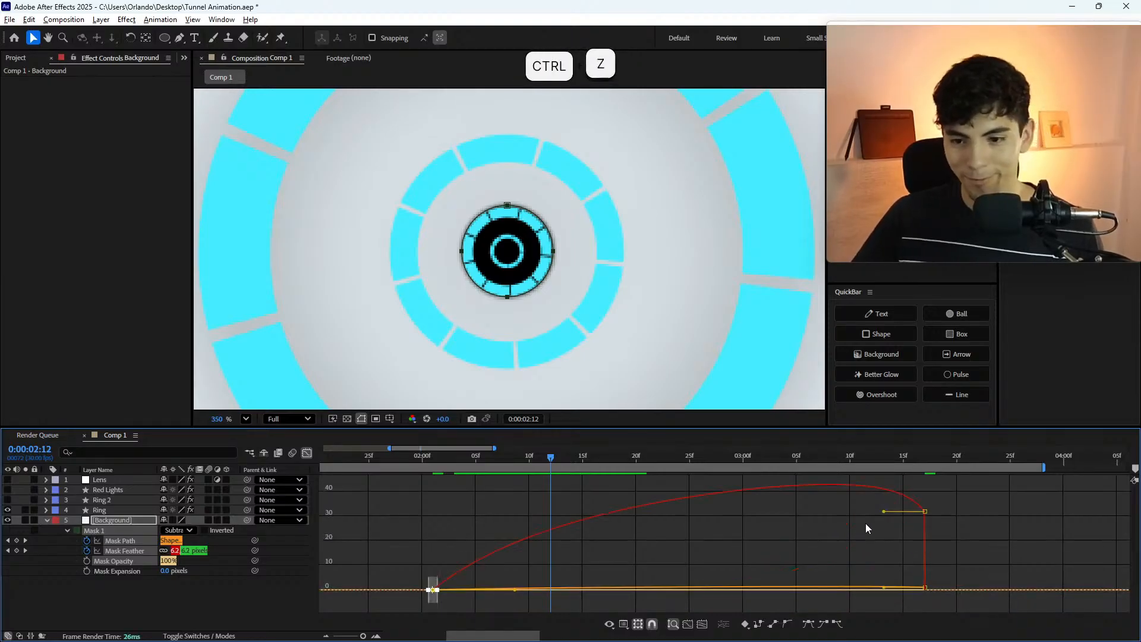
{"action": "key", "text": "ctrl+z"}
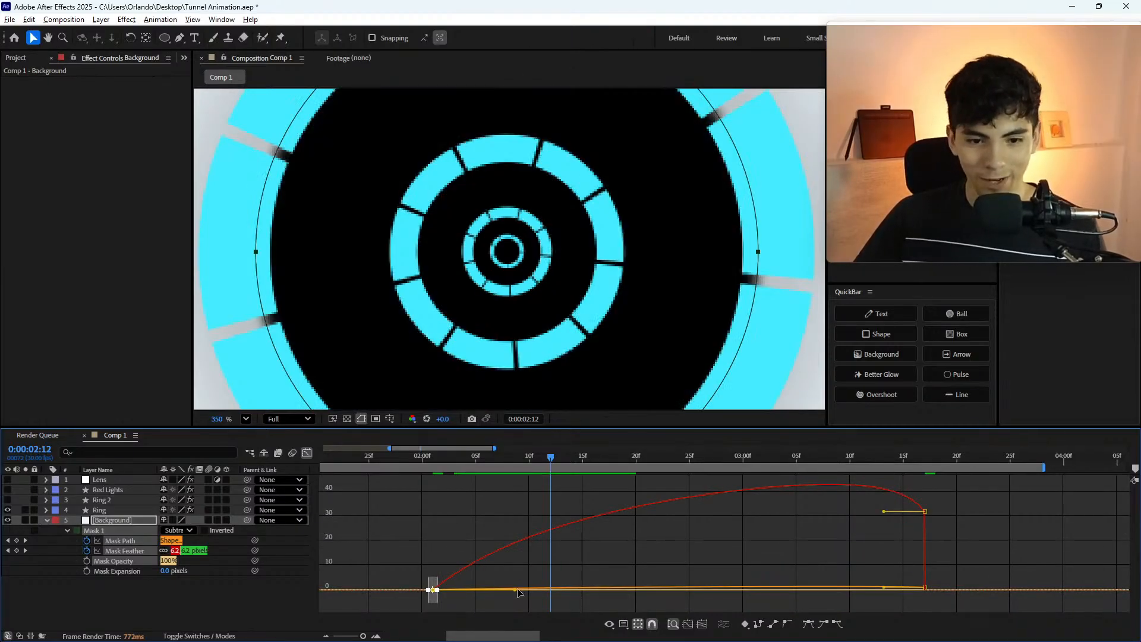
- Lengthen the outgoing ease of the first mask keyframes and shorten the incoming ease of the last ones, making the reveal accelerate towards its end
{"action": "left_click_drag", "start_coordinate": [517, 595], "coordinate": [742, 605]}
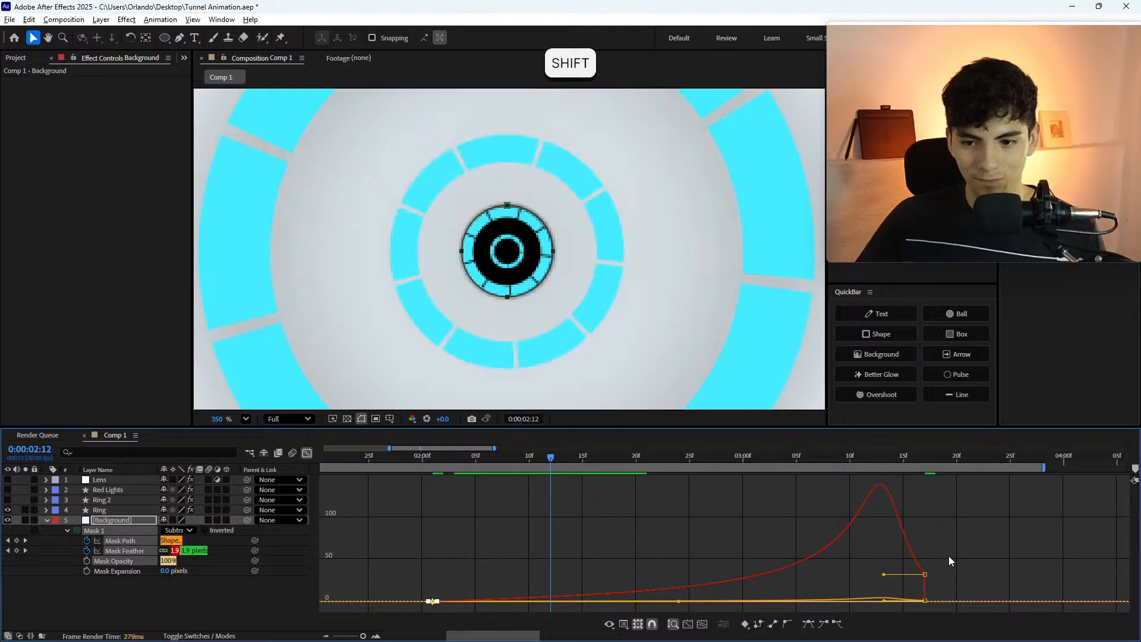
{"action": "left_click_drag", "start_coordinate": [944, 550], "coordinate": [901, 622]}
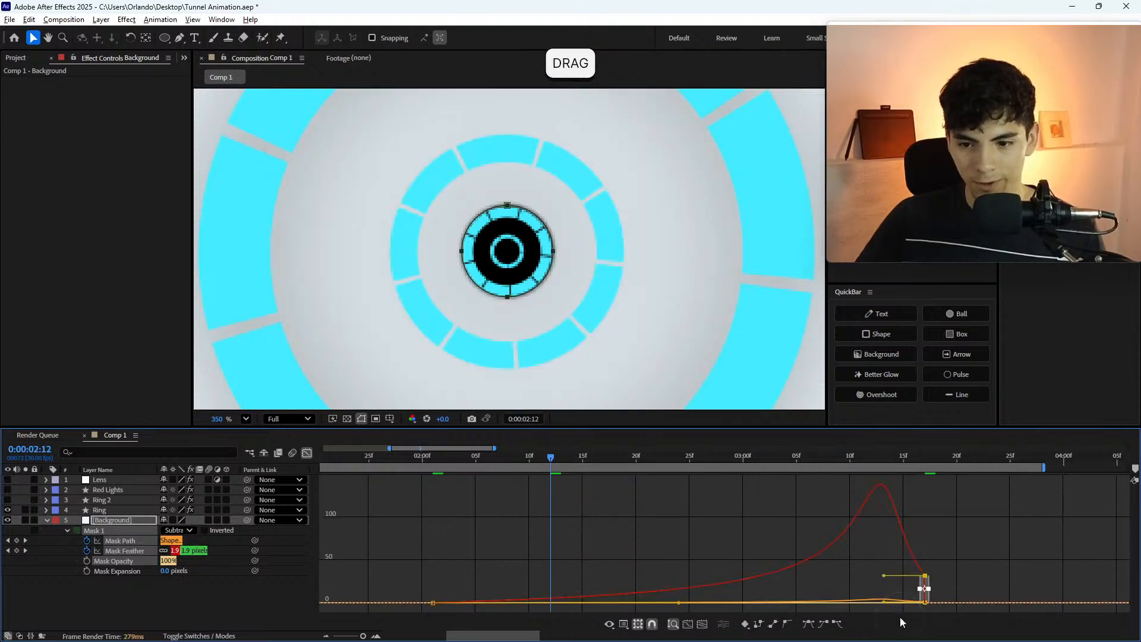
{"action": "left_click_drag", "start_coordinate": [883, 577], "coordinate": [933, 579]}
- Remove the last Mask Path and Mask Feather keyframes, check the remaining ones in the timeline, and undo the removal
{"action": "key", "text": "ctrl+x"}
{"action": "scroll", "coordinate": [892, 503], "scroll_direction": "up", "scroll_amount": 1}
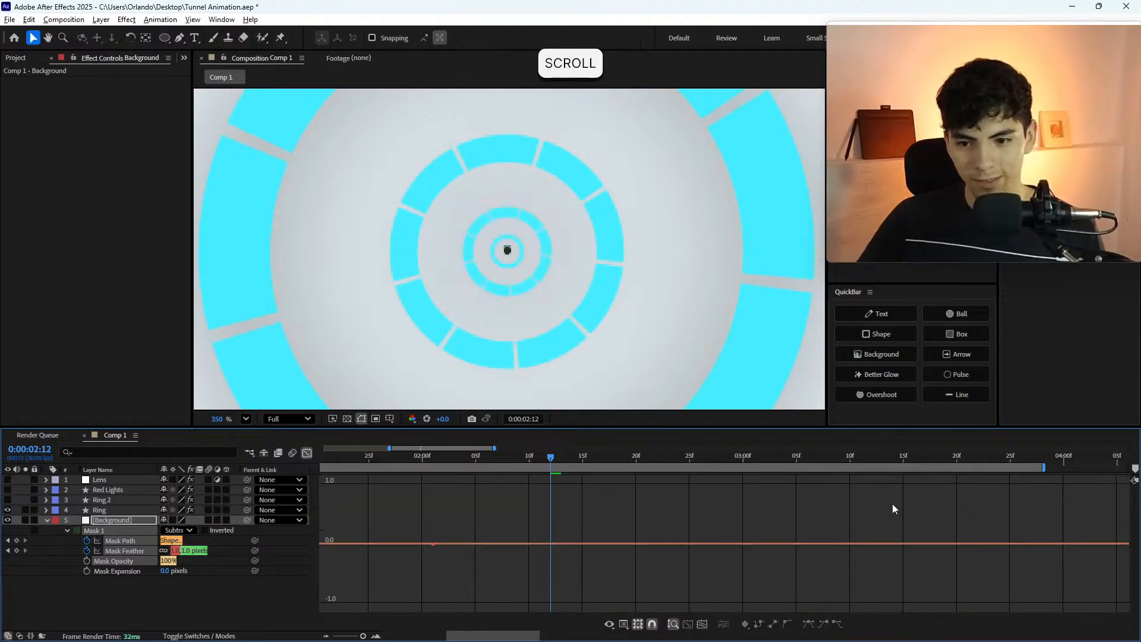
{"action": "scroll", "coordinate": [842, 527], "scroll_direction": "down", "scroll_amount": 10, "text": "alt"}
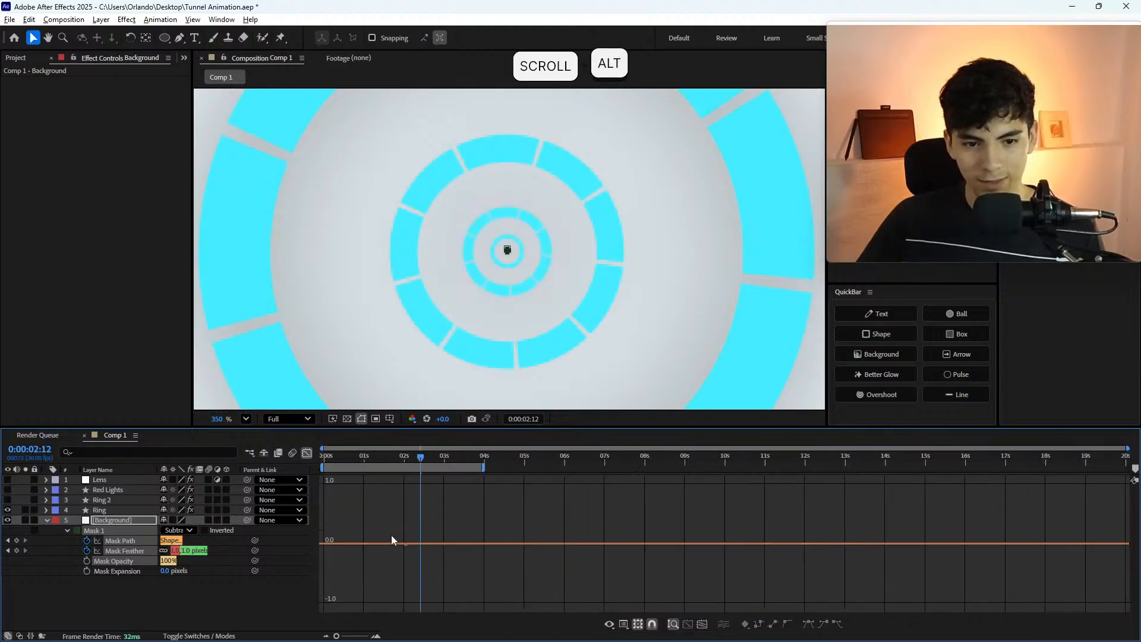
{"action": "left_click", "coordinate": [306, 455]}
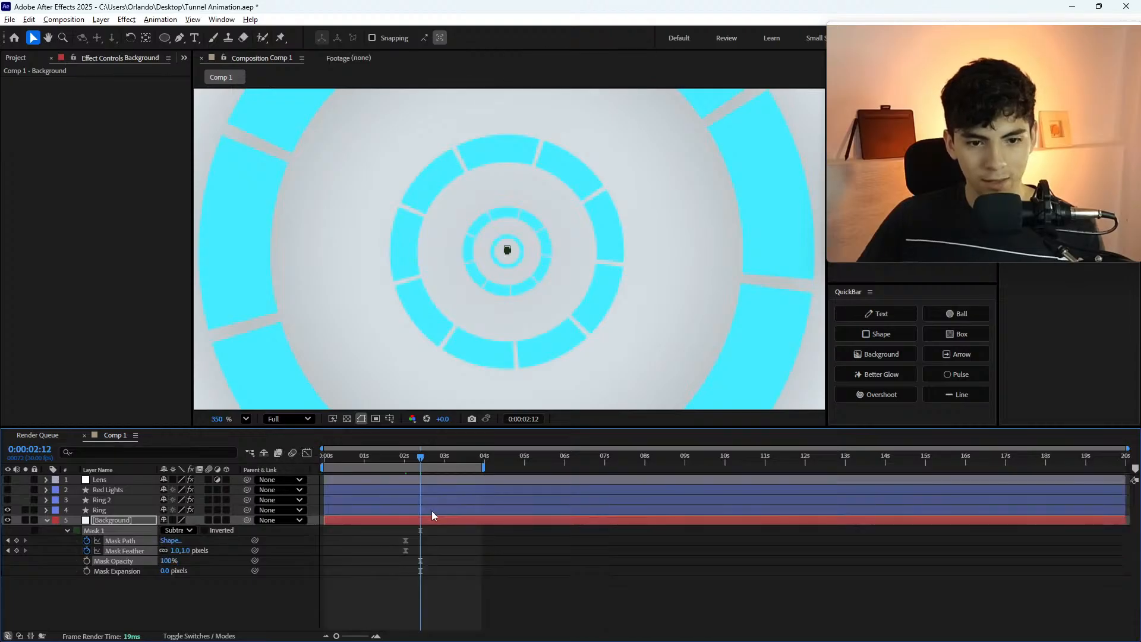
{"action": "key", "text": "ctrl+z"}
{"action": "scroll", "coordinate": [538, 513], "scroll_direction": "down", "scroll_amount": 2, "text": "alt"}
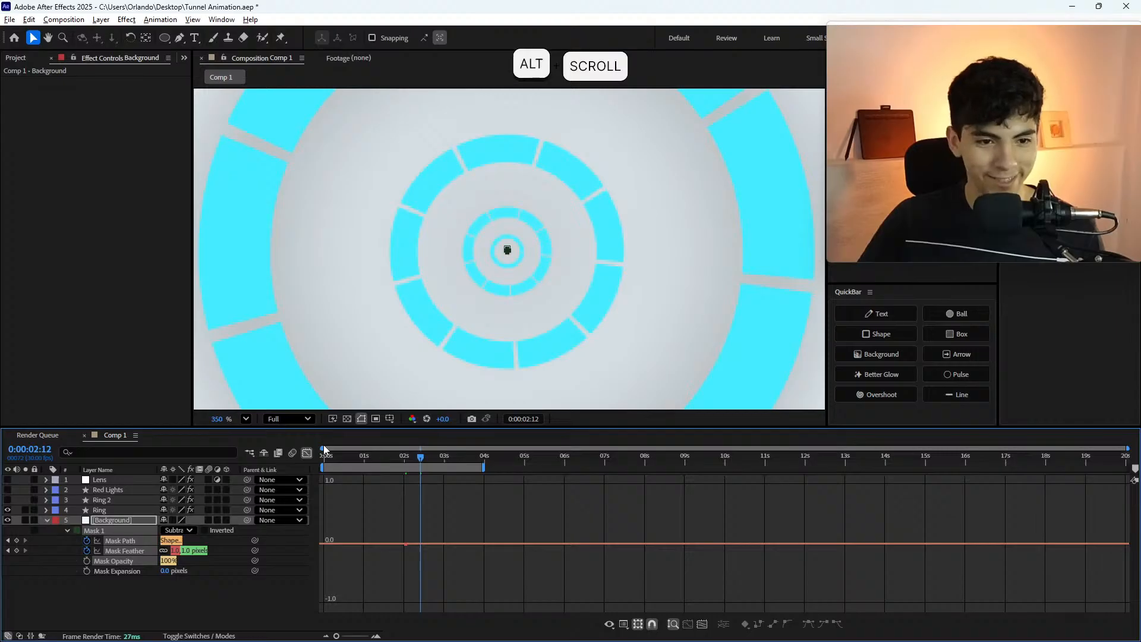
{"action": "left_click", "coordinate": [306, 454]}
{"action": "scroll", "coordinate": [429, 525], "scroll_direction": "down", "scroll_amount": 2, "text": "alt"}
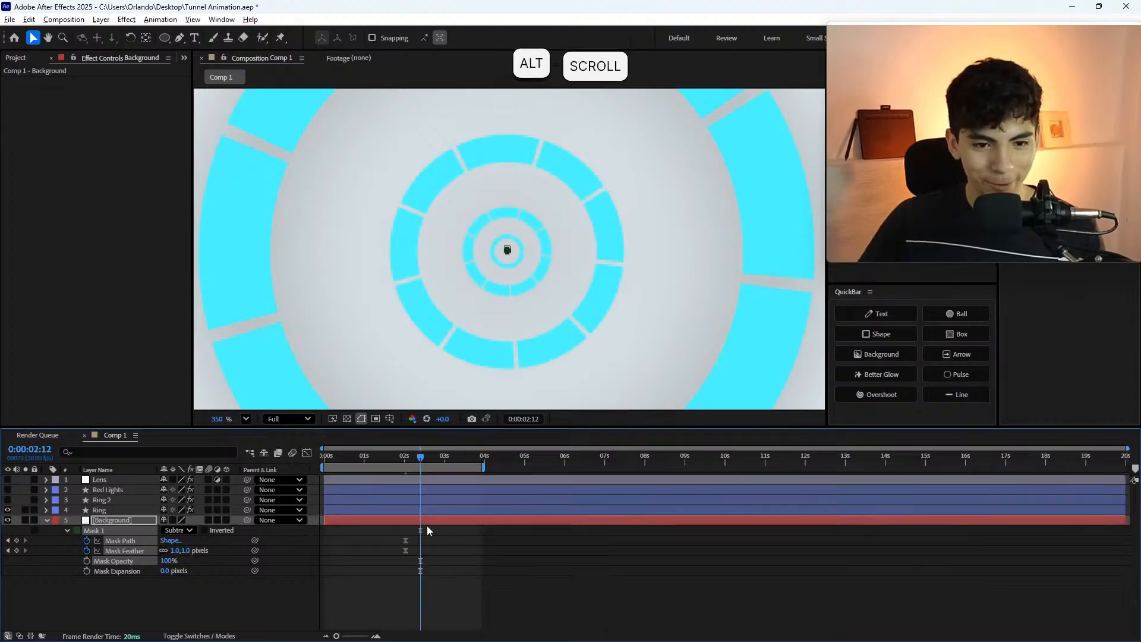
{"action": "key", "text": "ctrl+z"}
{"action": "key", "text": "ctrl+z"}
{"action": "key", "text": "ctrl+z"}
{"action": "key", "text": "ctrl+z"}
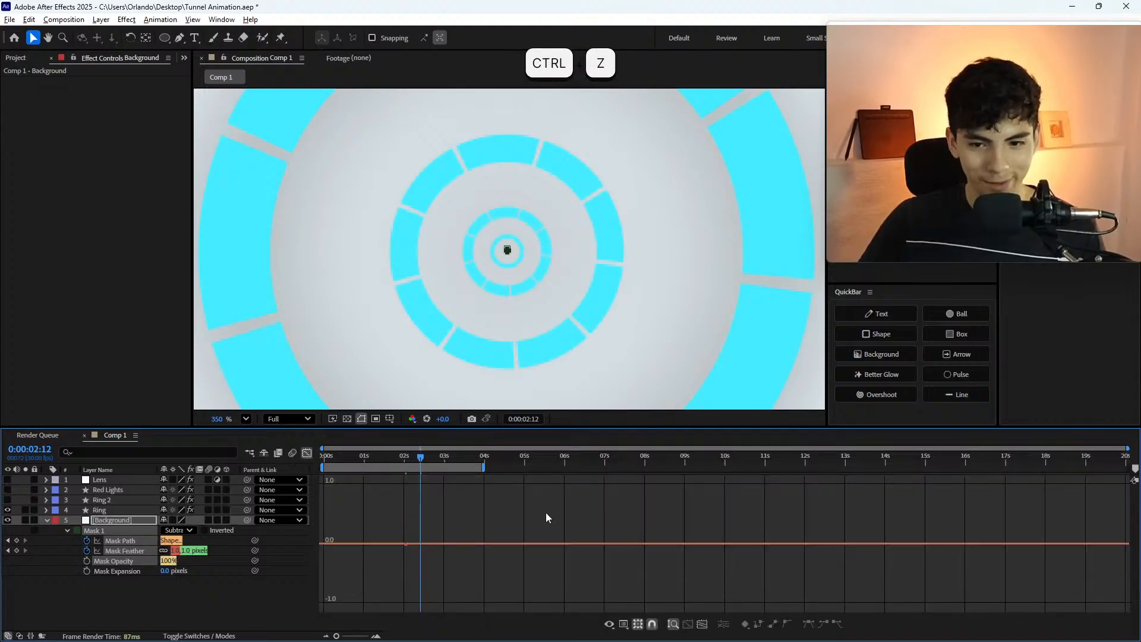
{"action": "left_click", "coordinate": [495, 530]}
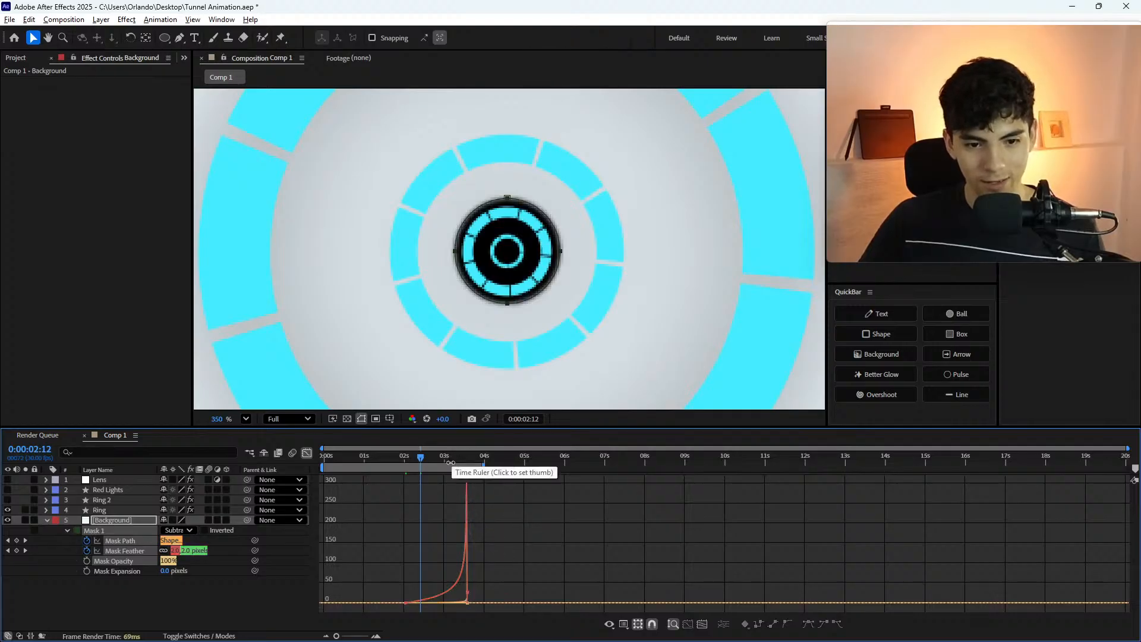
- Play the eased mask reveal from 0:00:02:12 and scrub forward to 0:00:03:04
{"action": "key", "text": "space"}
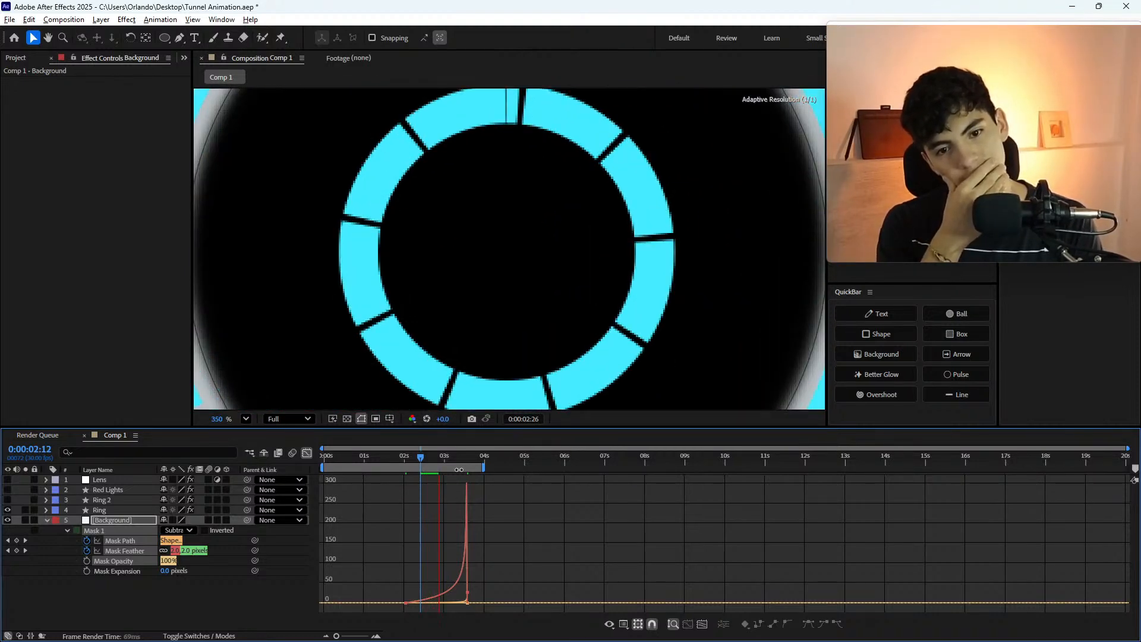
{"action": "left_click", "coordinate": [423, 462]}
{"action": "key", "text": "space"}
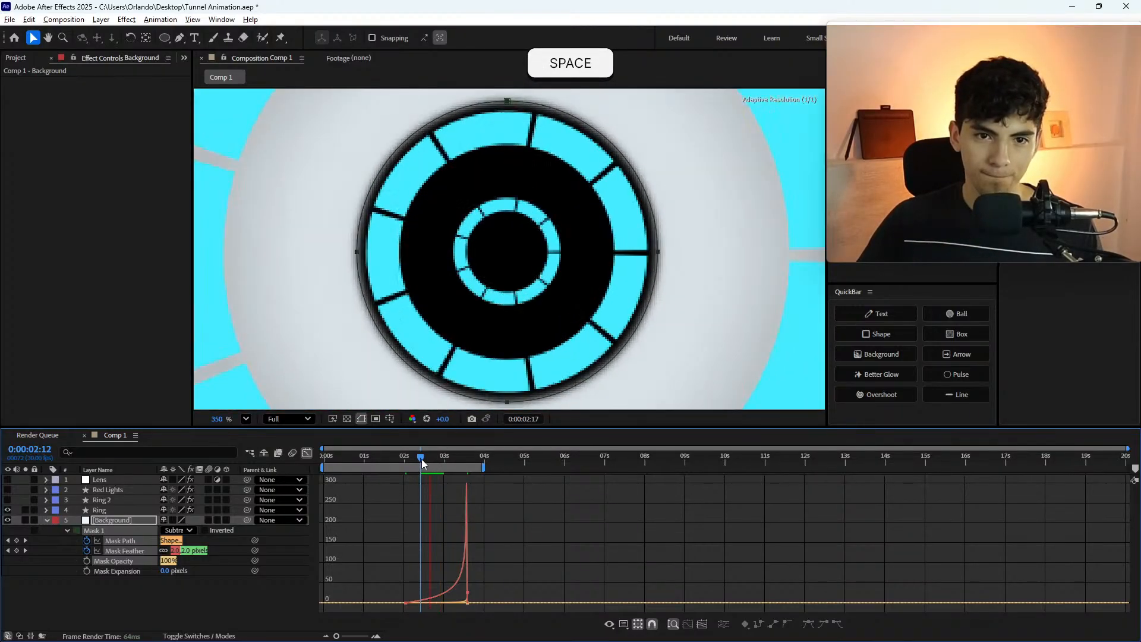
{"action": "left_click", "coordinate": [422, 459]}
{"action": "left_click_drag", "start_coordinate": [422, 458], "coordinate": [453, 465]}
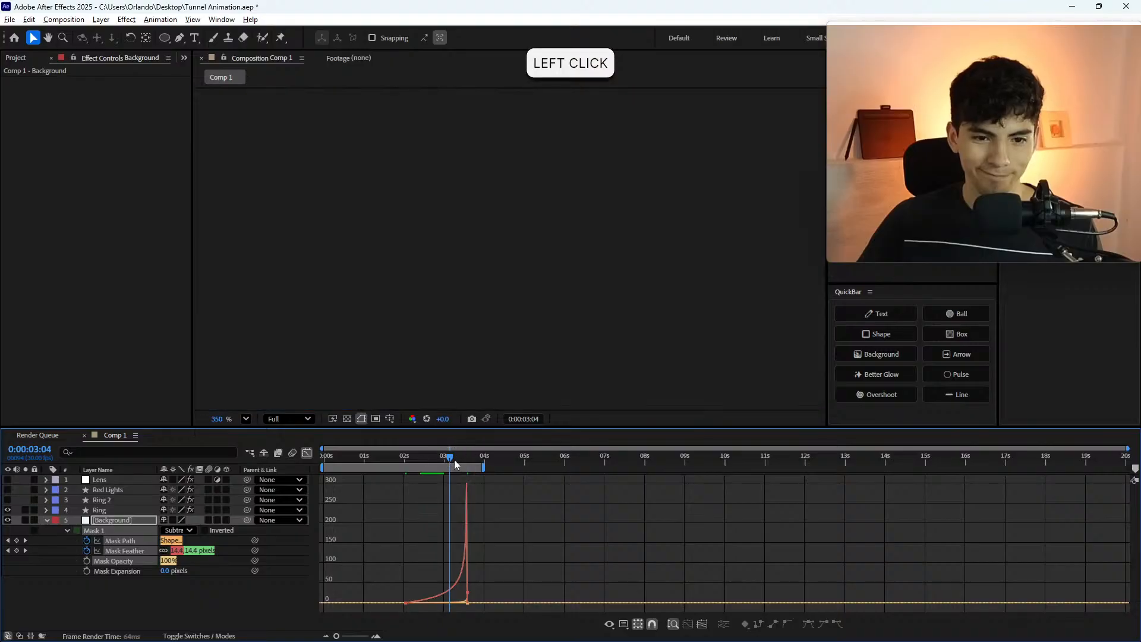
- Fit the composition view in the window, set the preview resolution to Quarter, and play the mask reveal from 0:00:02:20
{"action": "key", "text": "backslash"}
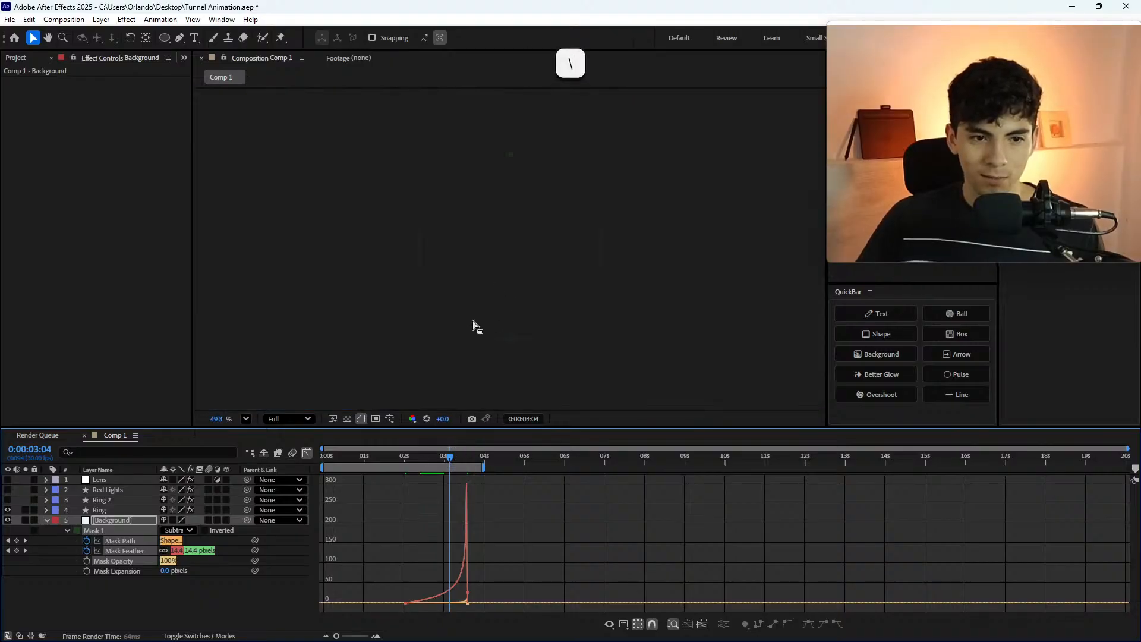
{"action": "left_click", "coordinate": [283, 419]}
{"action": "left_click", "coordinate": [292, 501]}
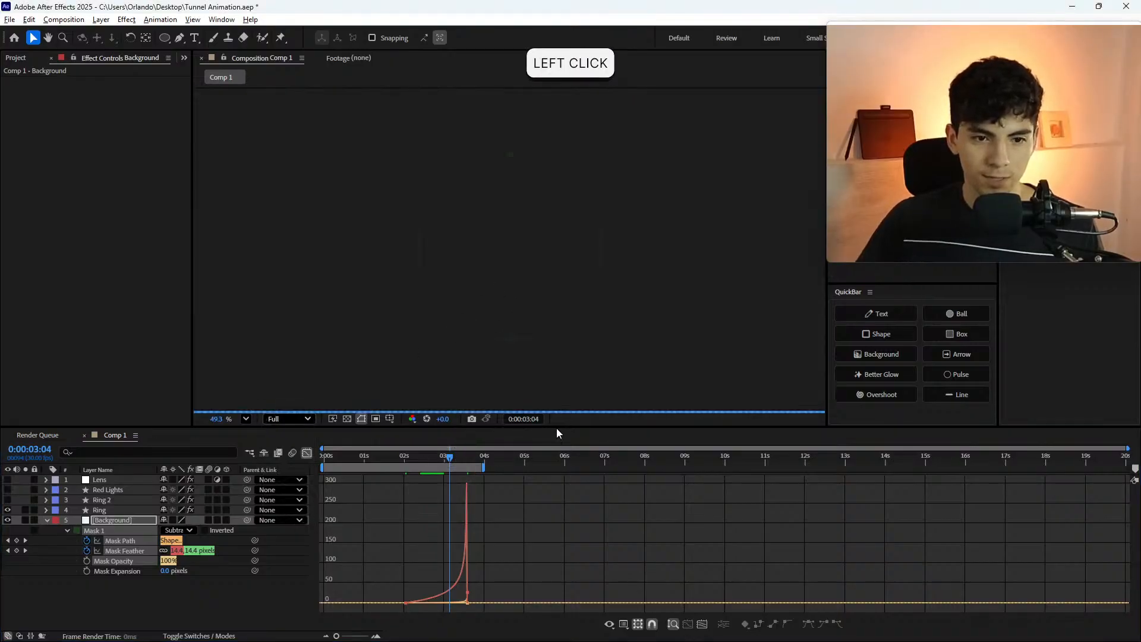
{"action": "left_click", "coordinate": [431, 457]}
{"action": "key", "text": "space"}
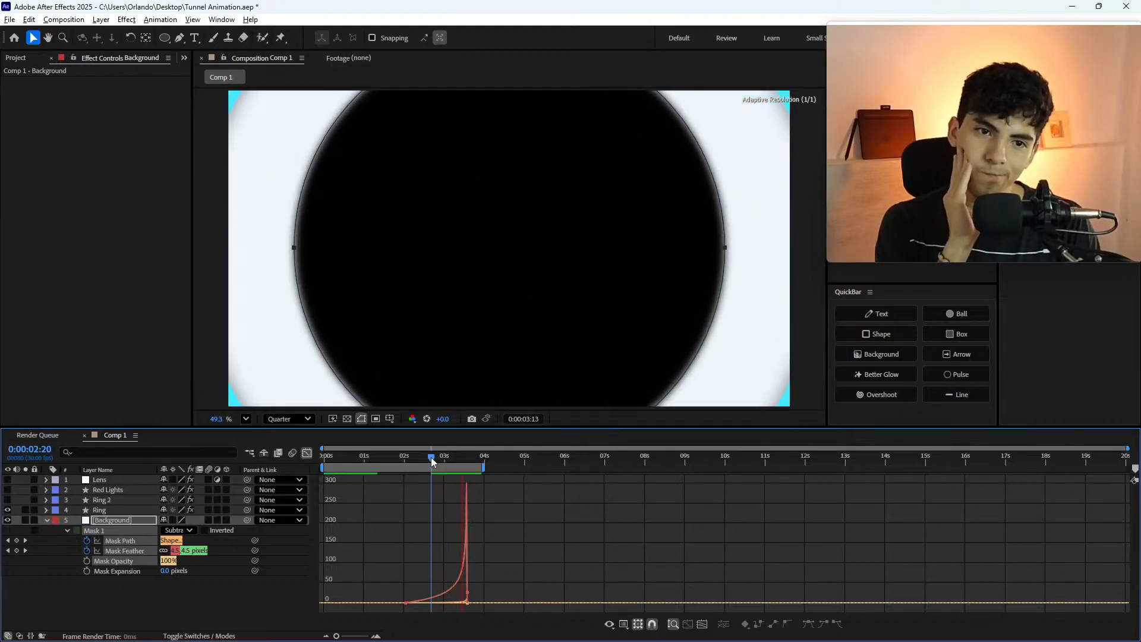
- Scrub through the end of the reveal to 0:00:03:16 and step back through its frames to 0:00:03:14
{"action": "left_click", "coordinate": [431, 461]}
{"action": "left_click_drag", "start_coordinate": [431, 461], "coordinate": [456, 472]}
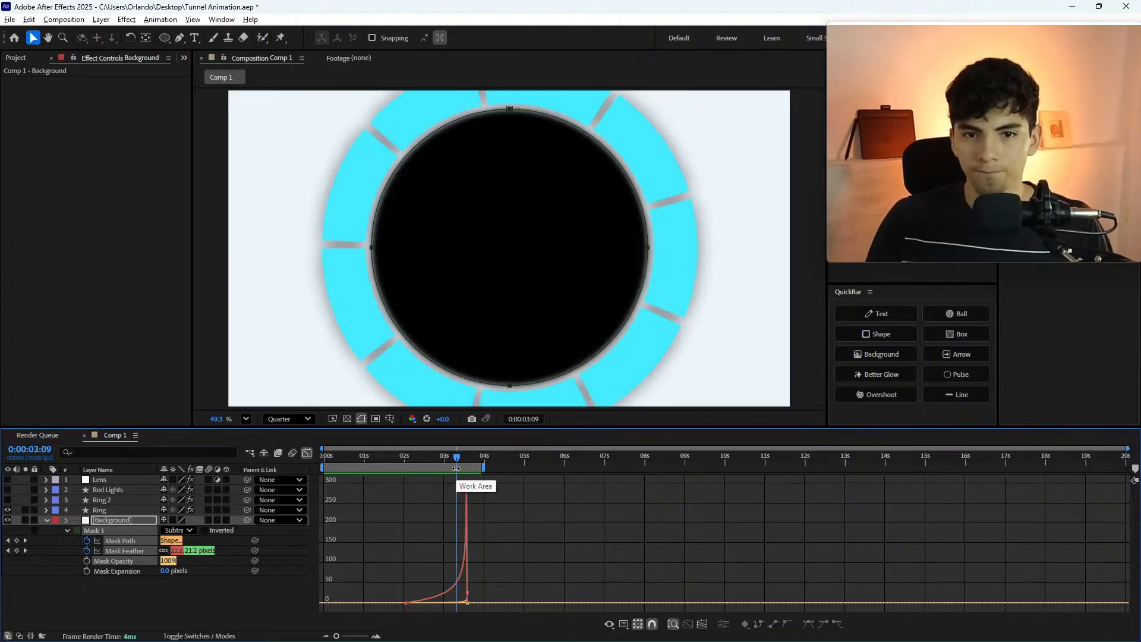
{"action": "left_click_drag", "start_coordinate": [457, 465], "coordinate": [468, 459]}
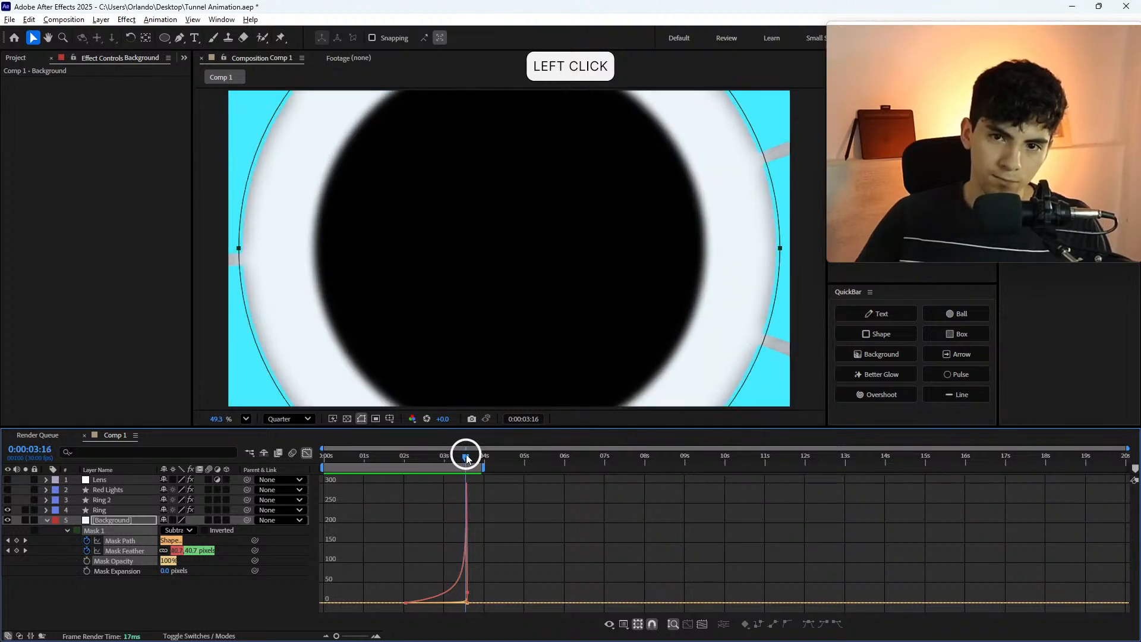
{"action": "left_click_drag", "start_coordinate": [468, 457], "coordinate": [465, 458]}
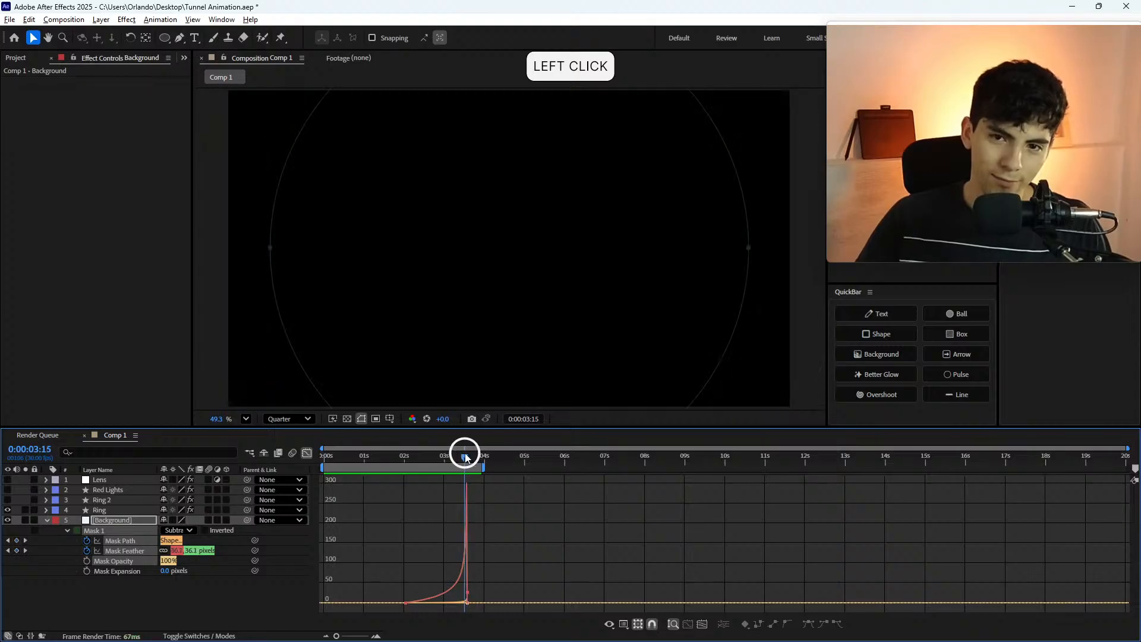
{"action": "key", "text": "Page_Up"}
{"action": "key", "text": "Page_Up"}
{"action": "key", "text": "Page_Up"}
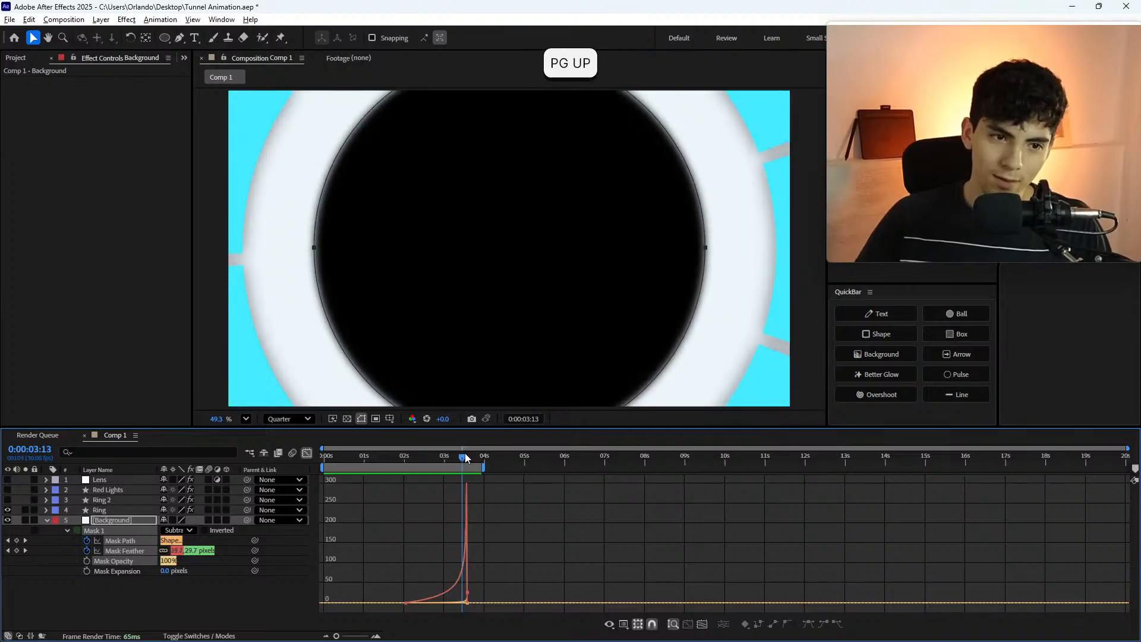
{"action": "key", "text": "Page_Down"}
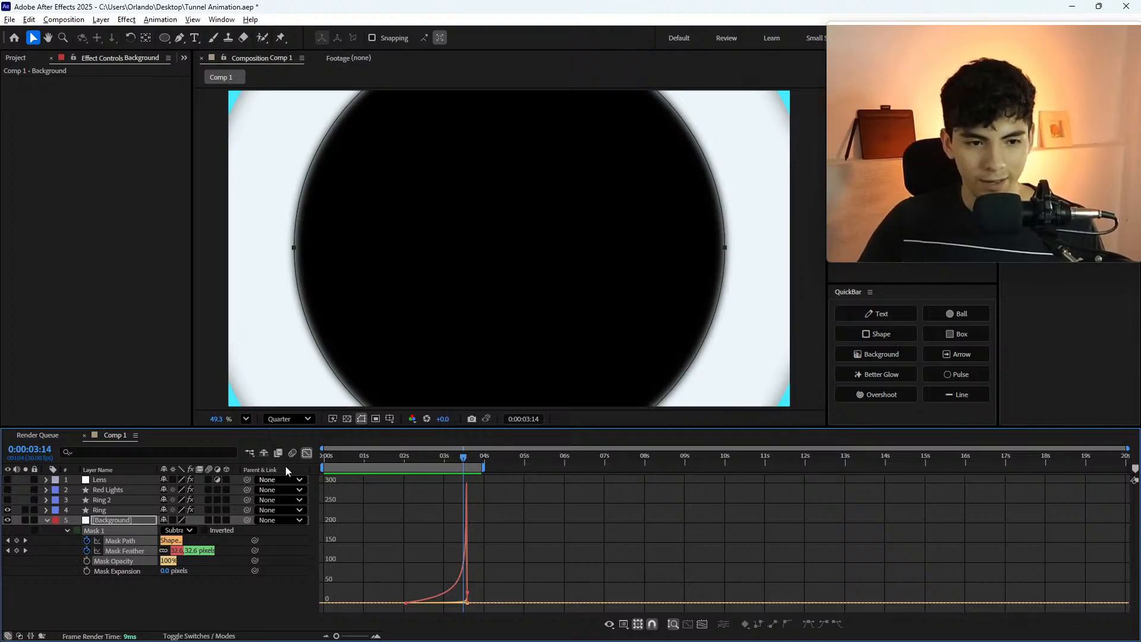
- Move the last Mask Path and Mask Feather keyframes of the Background to 0:00:03:14
{"action": "left_click", "coordinate": [306, 453]}
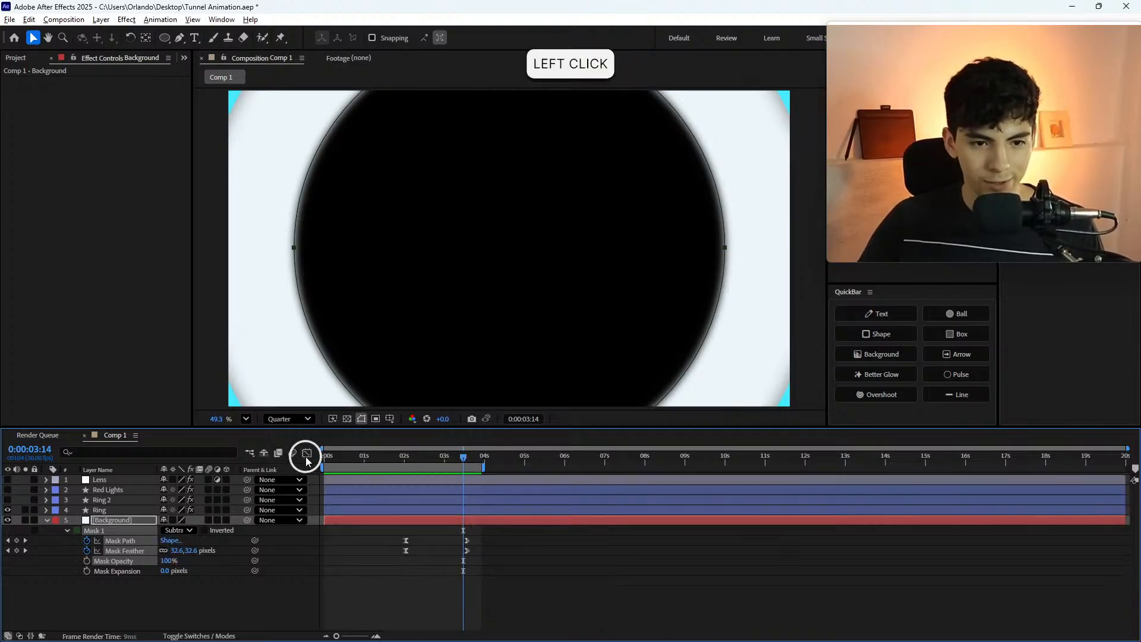
{"action": "scroll", "coordinate": [472, 538], "scroll_direction": "down", "scroll_amount": 2}
{"action": "left_click", "coordinate": [472, 539]}
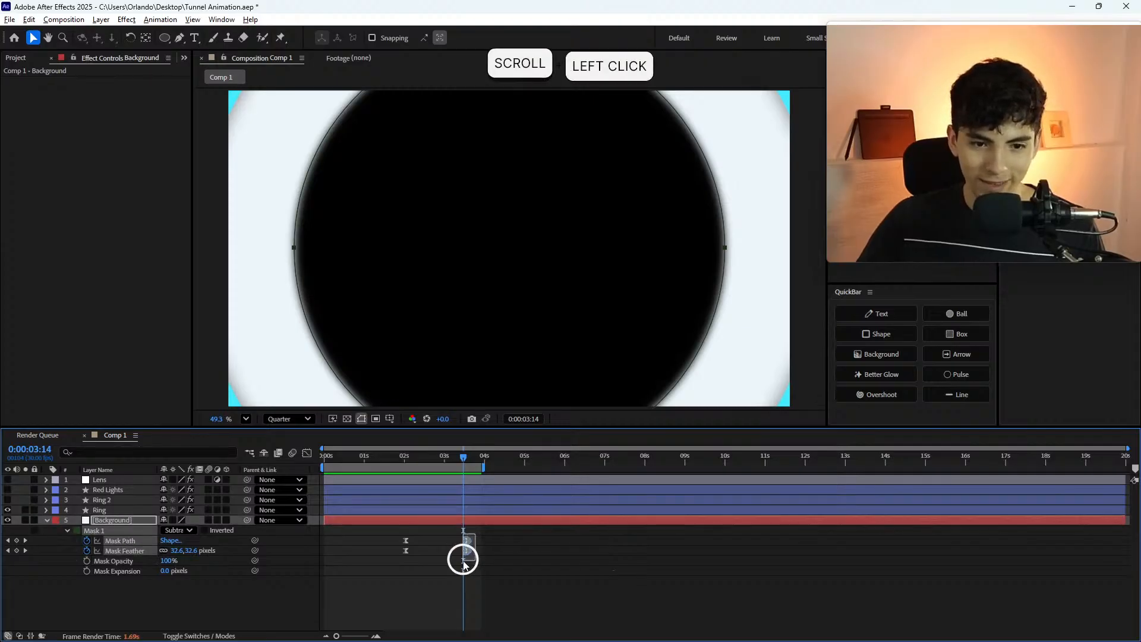
{"action": "left_click", "coordinate": [466, 550], "text": "shift"}
{"action": "left_click_drag", "start_coordinate": [465, 552], "coordinate": [687, 369]}
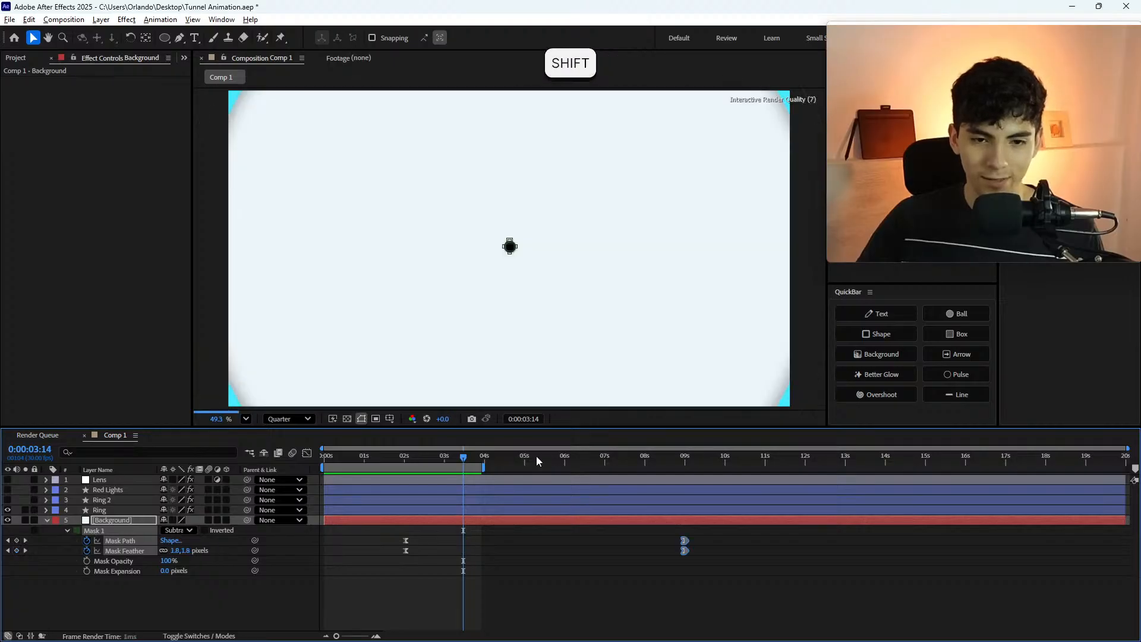
{"action": "left_click_drag", "start_coordinate": [684, 547], "coordinate": [463, 546]}
{"action": "left_click", "coordinate": [584, 578]}
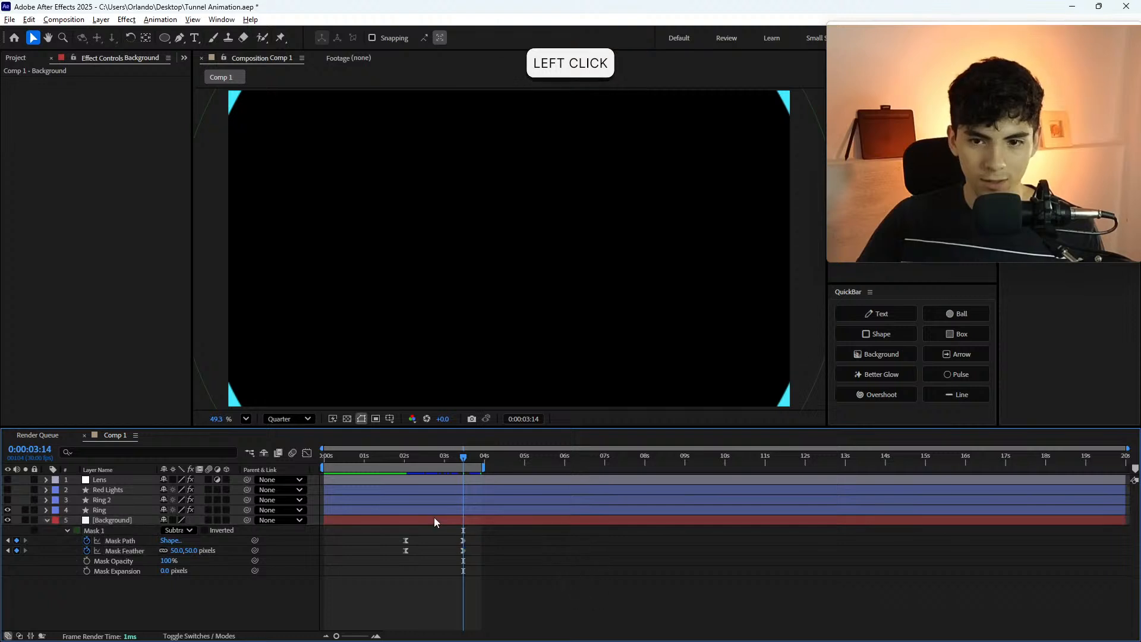
- Shorten the incoming ease of the last Mask Path and Mask Feather keyframes in the graph, undoing the surplus handle adjustment
{"action": "left_click", "coordinate": [451, 461]}
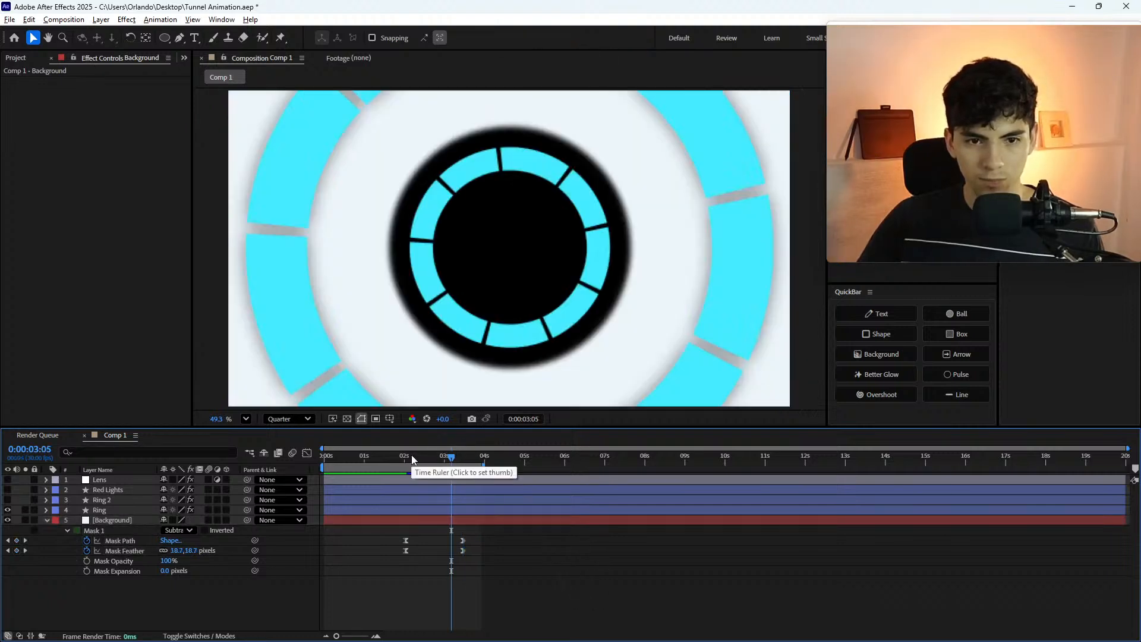
{"action": "left_click_drag", "start_coordinate": [475, 538], "coordinate": [456, 574]}
{"action": "left_click", "coordinate": [309, 454]}
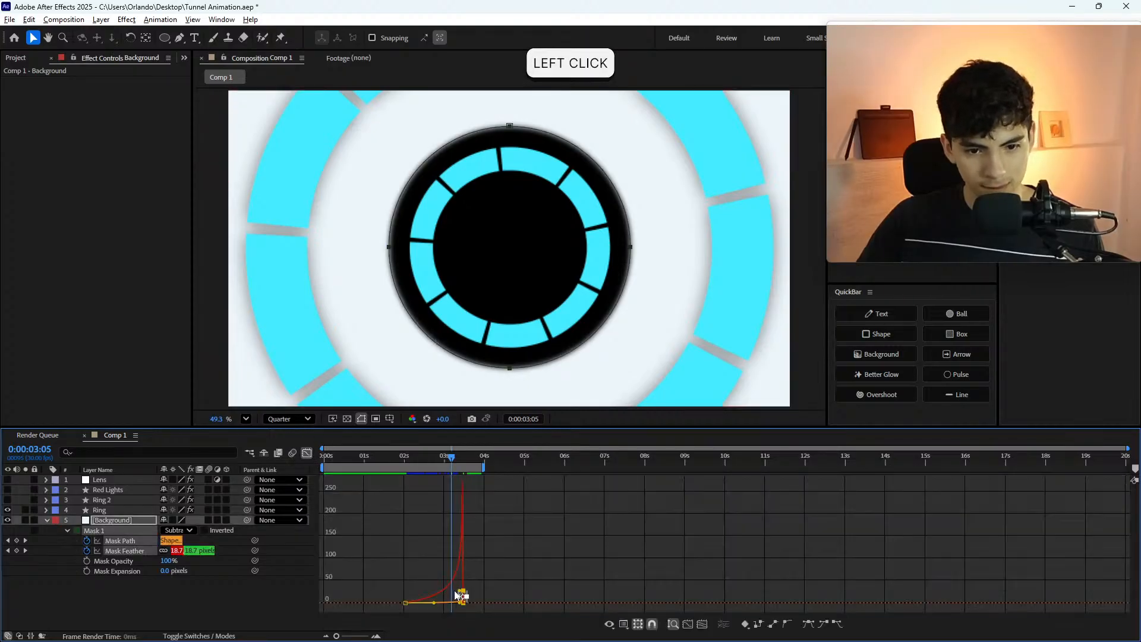
{"action": "scroll", "coordinate": [456, 594], "scroll_direction": "up", "scroll_amount": 5, "text": "ctrl"}
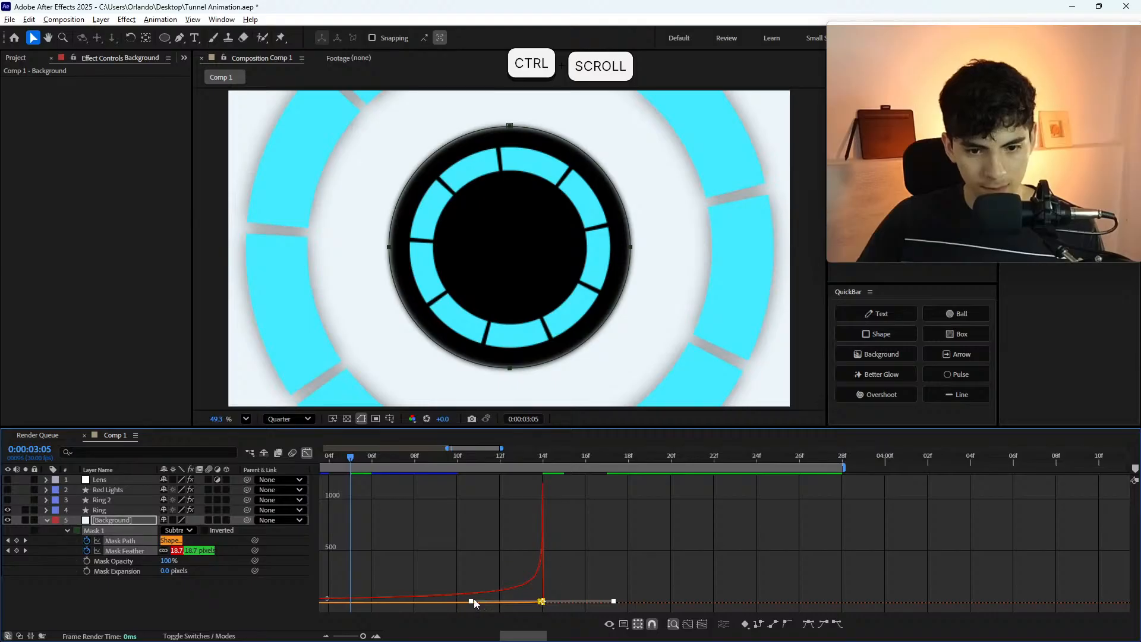
{"action": "left_click", "coordinate": [540, 602], "text": "shift"}
{"action": "left_click_drag", "start_coordinate": [542, 605], "coordinate": [630, 599], "text": "shift"}
{"action": "key", "text": "ctrl+z"}
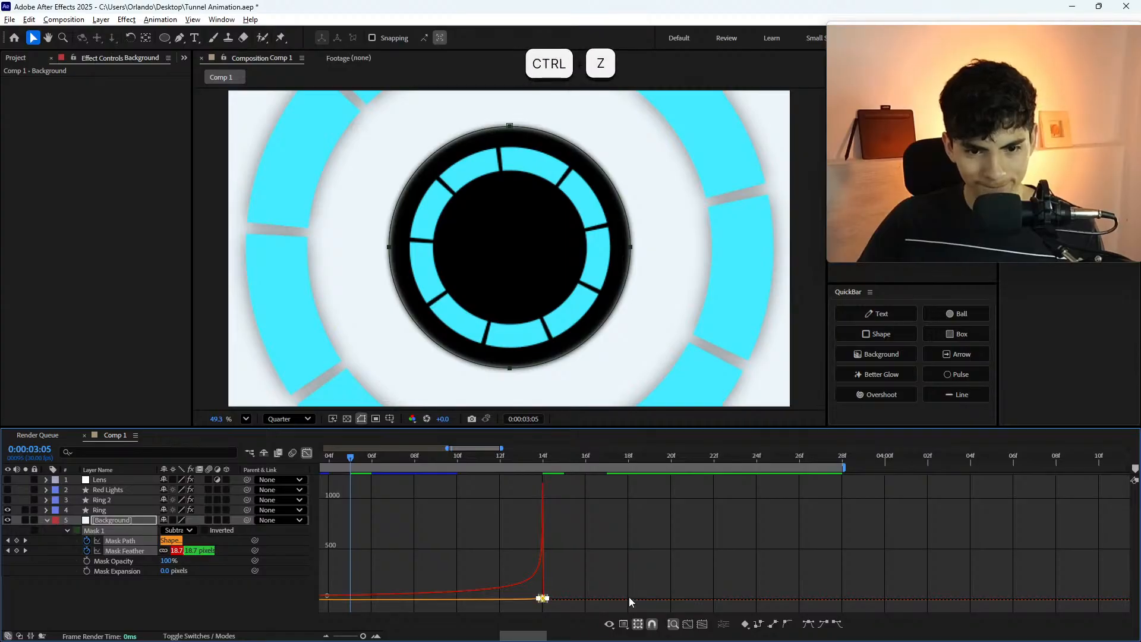
{"action": "scroll", "coordinate": [444, 522], "scroll_direction": "down", "scroll_amount": 3, "text": "alt"}
{"action": "scroll", "coordinate": [445, 525], "scroll_direction": "down", "scroll_amount": 2, "text": "alt"}
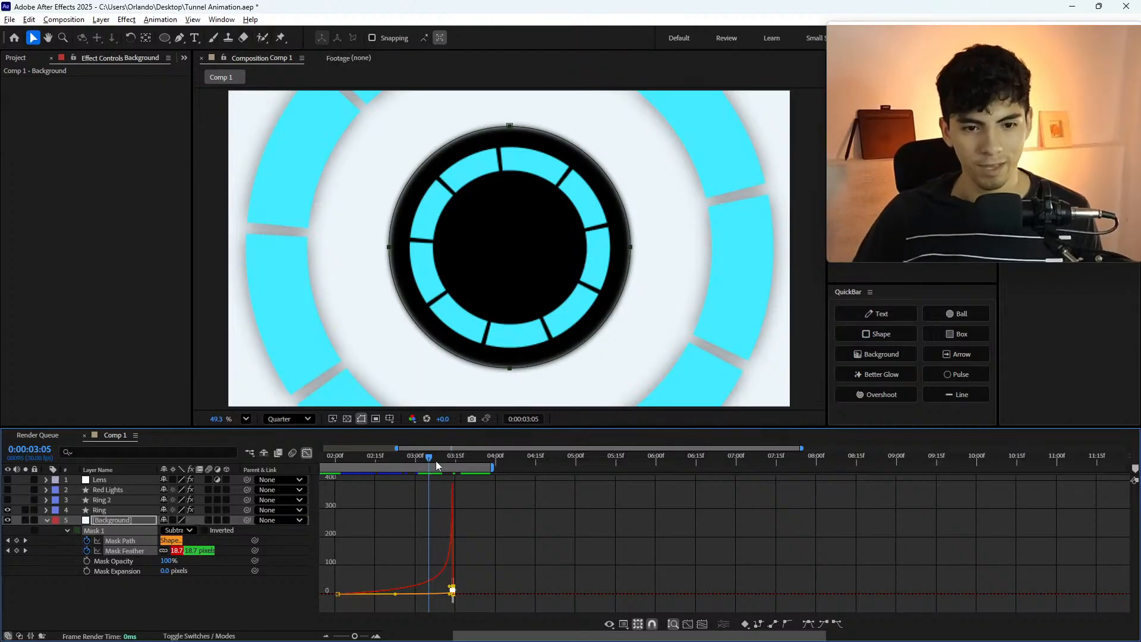
- Play the mask reveal from its first keyframes at 0:00:02:01 to review the adjusted timing
{"action": "left_click_drag", "start_coordinate": [412, 463], "coordinate": [347, 499]}
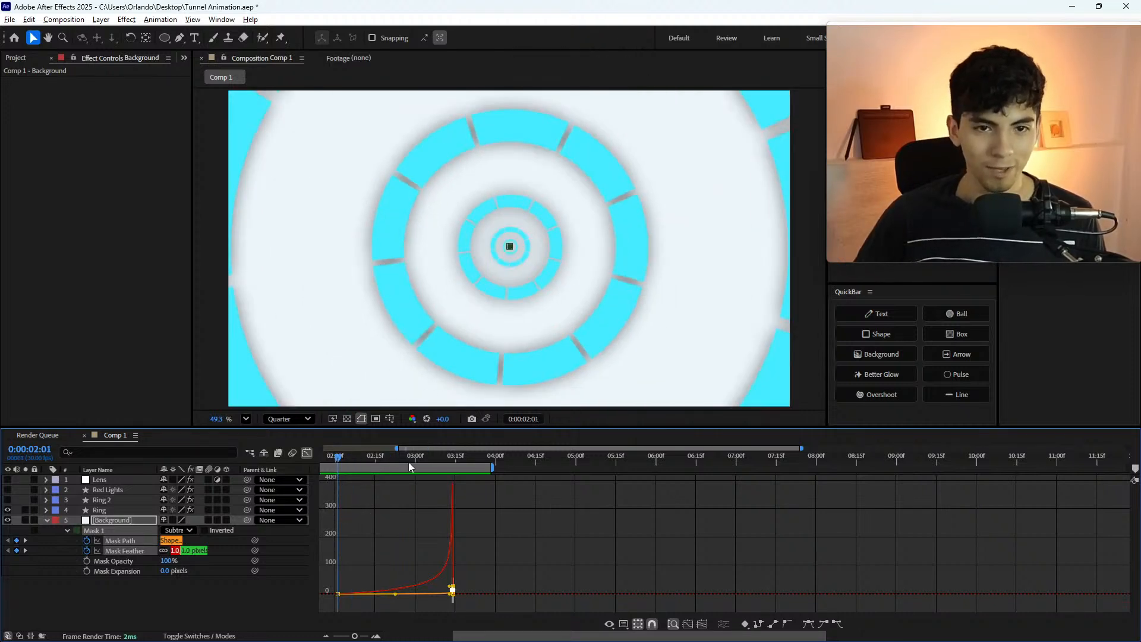
{"action": "key", "text": "space"}
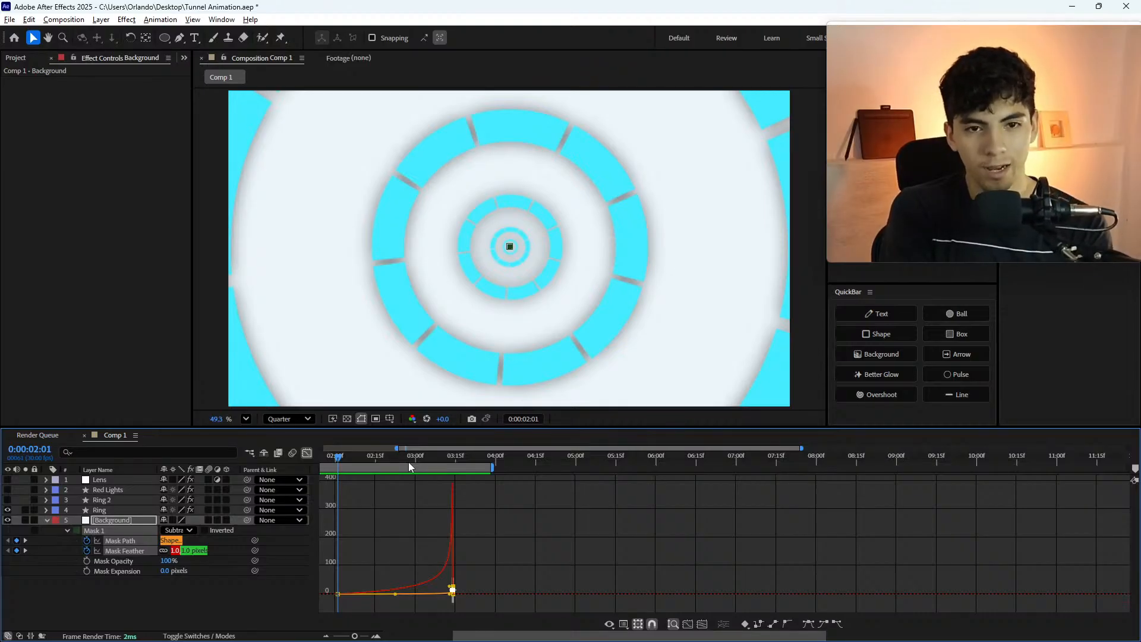
{"action": "left_click", "coordinate": [354, 458]}
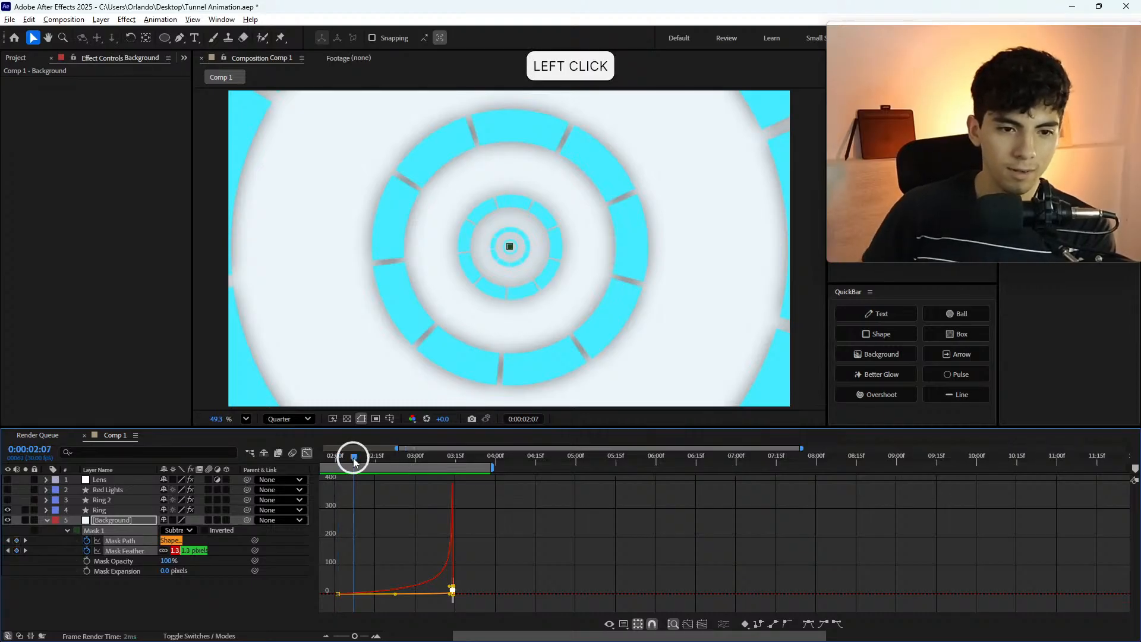
{"action": "scroll", "coordinate": [383, 528], "scroll_direction": "left", "scroll_amount": 3}
{"action": "left_click", "coordinate": [394, 459]}
{"action": "key", "text": "space"}
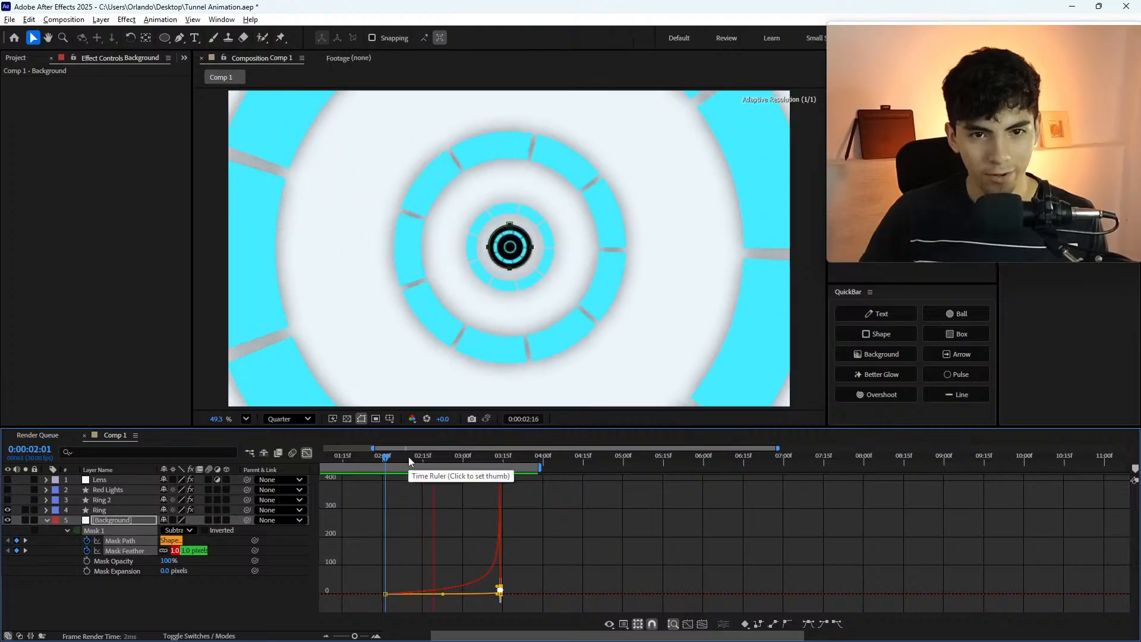
{"action": "key", "text": "space"}
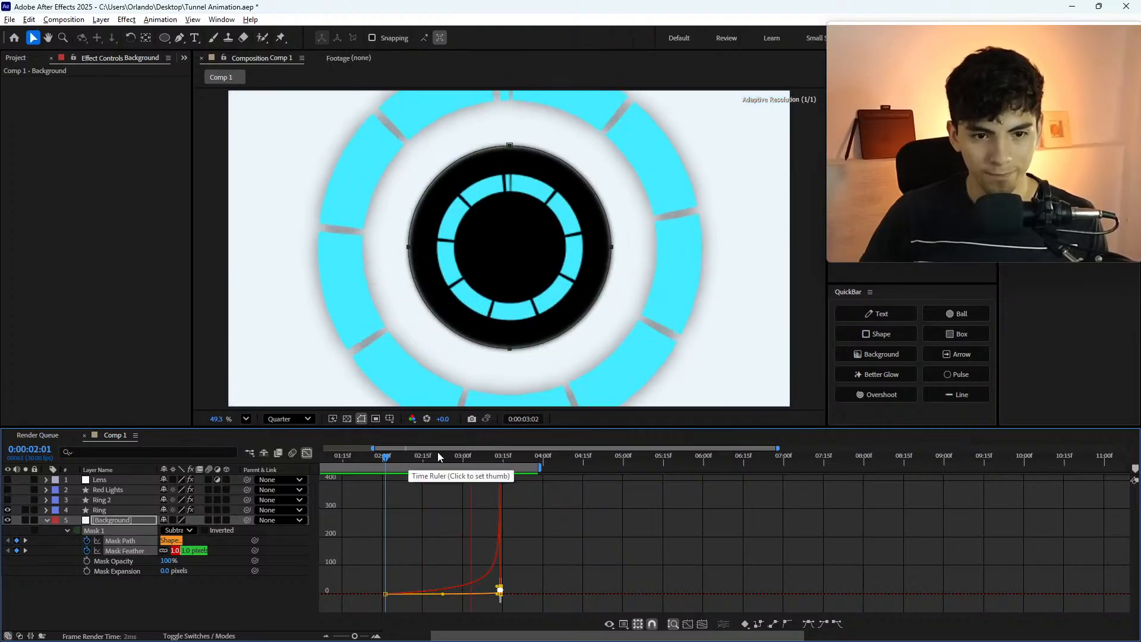
- Add a Mask Path keyframe at 0:00:02:24 and scale the mask down around its centre to fit inside the innermost ring
{"action": "left_click_drag", "start_coordinate": [472, 462], "coordinate": [448, 465]}
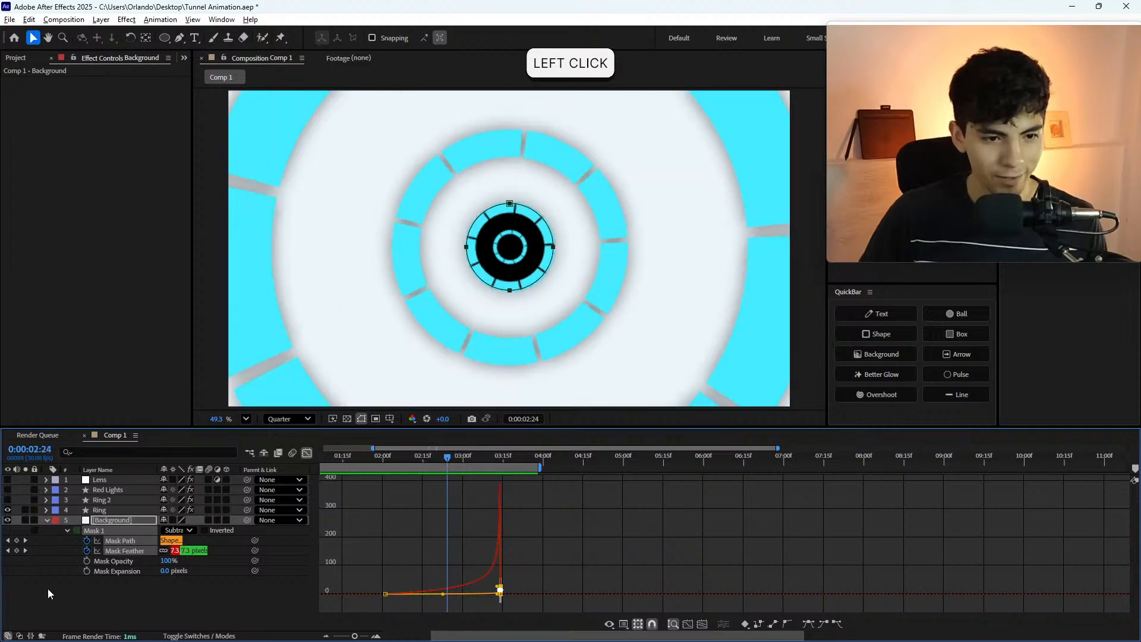
{"action": "left_click", "coordinate": [228, 599]}
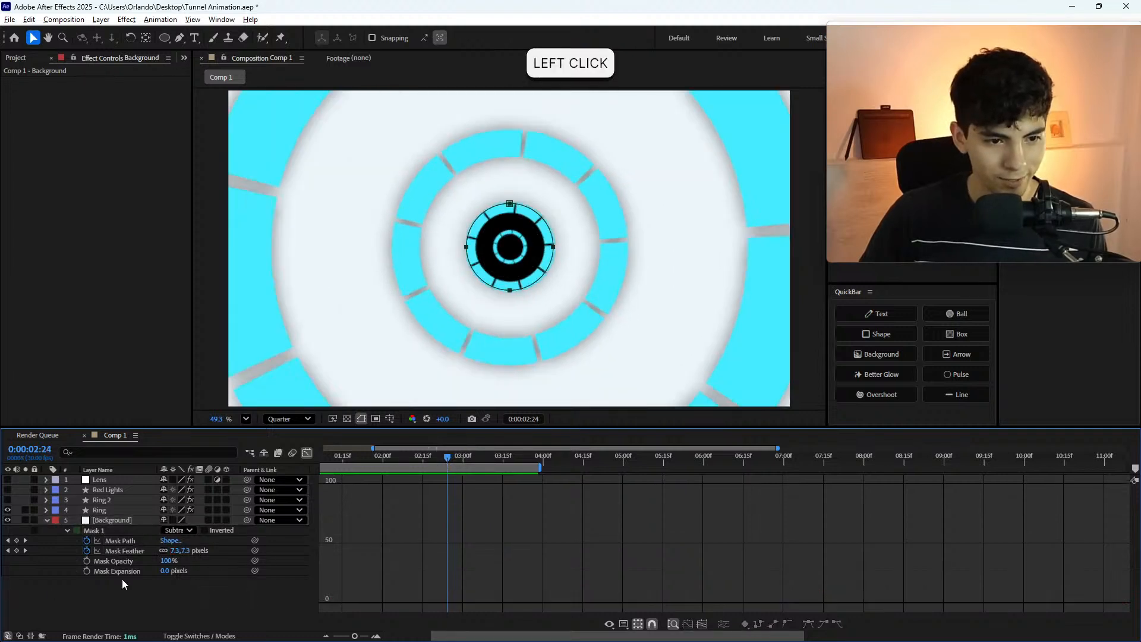
{"action": "left_click", "coordinate": [18, 542]}
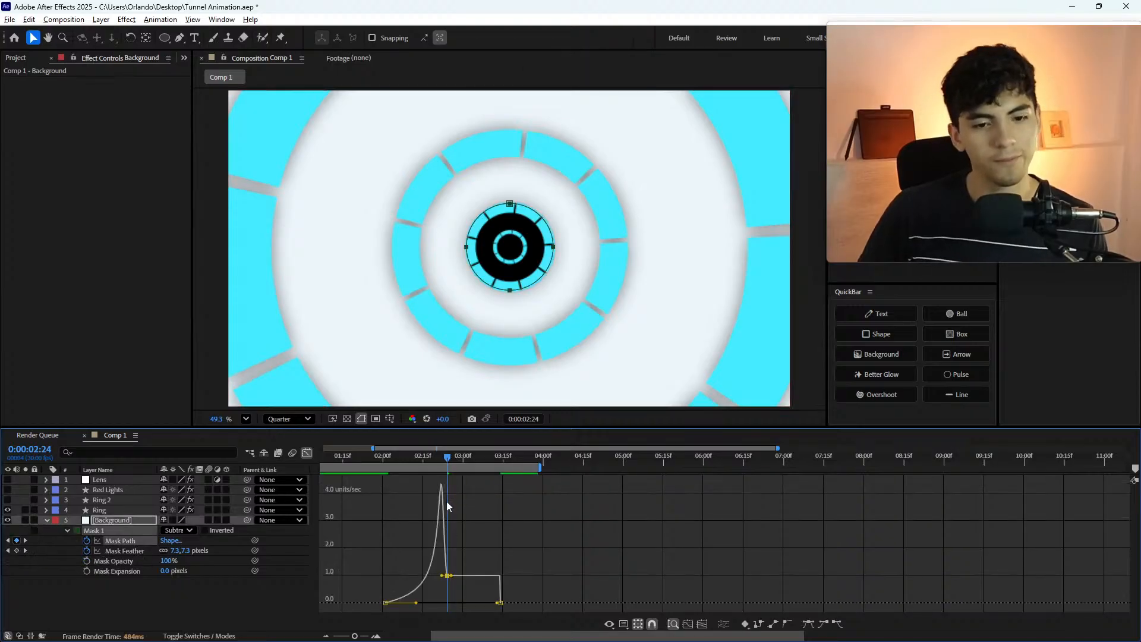
{"action": "scroll", "coordinate": [523, 243], "scroll_direction": "up", "scroll_amount": 6}
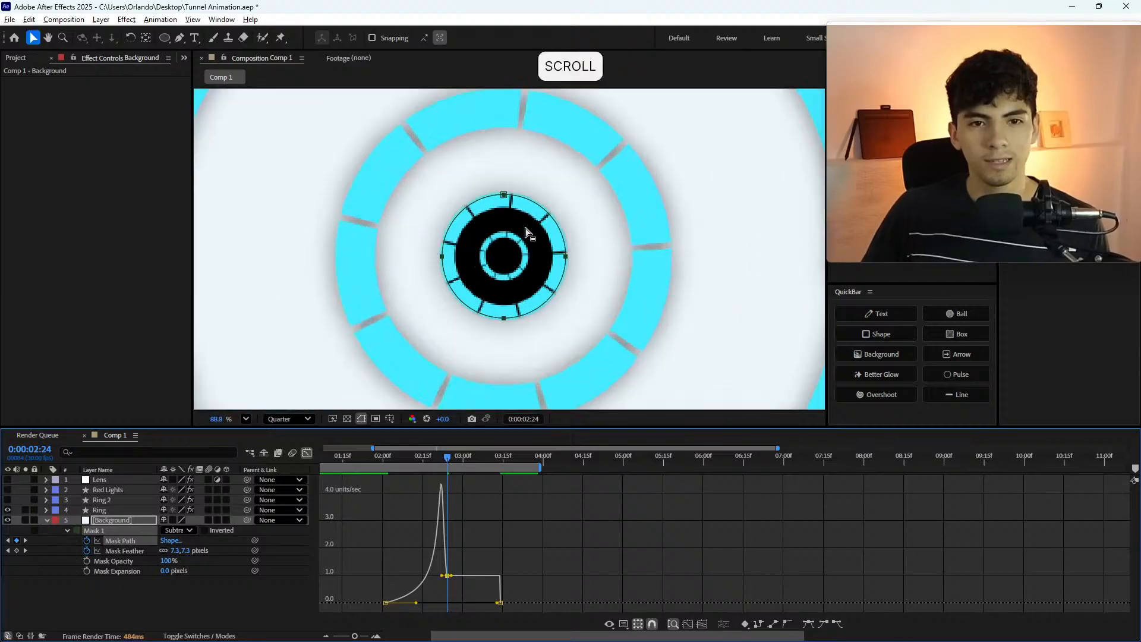
{"action": "left_click", "coordinate": [493, 141]}
{"action": "left_click", "coordinate": [493, 142]}
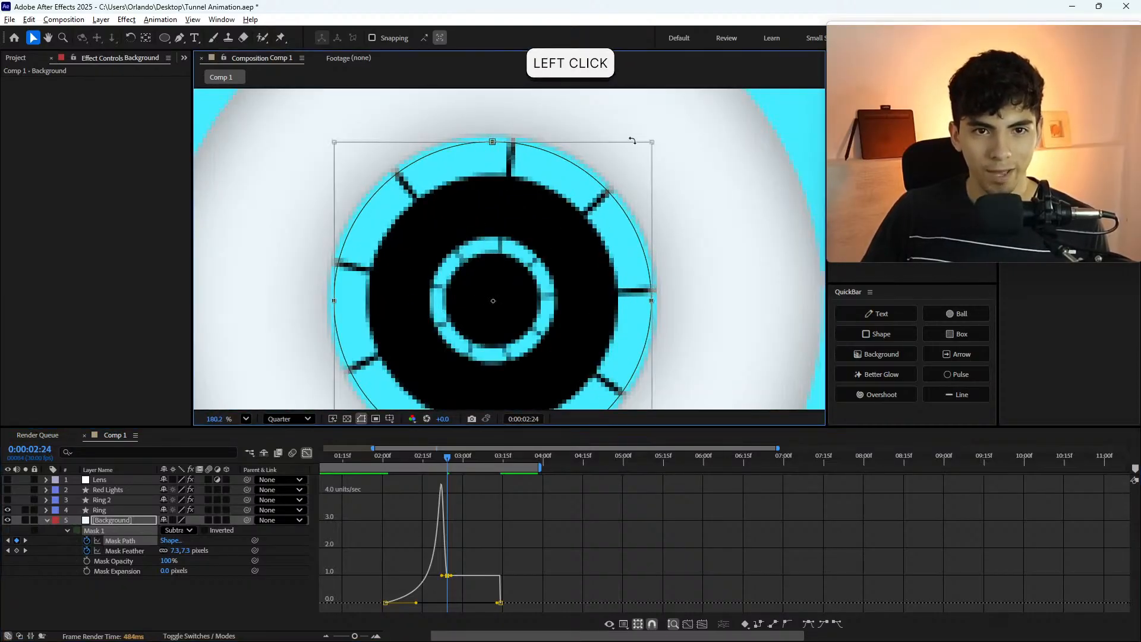
{"action": "left_click_drag", "start_coordinate": [652, 143], "coordinate": [545, 236]}
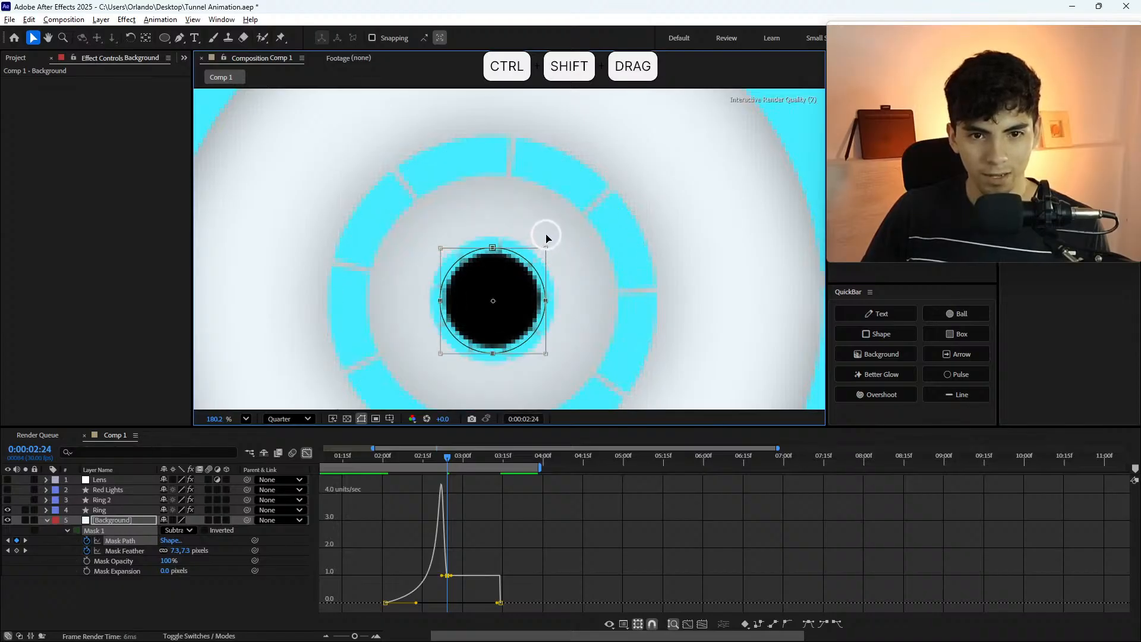
{"action": "key", "text": "Return"}
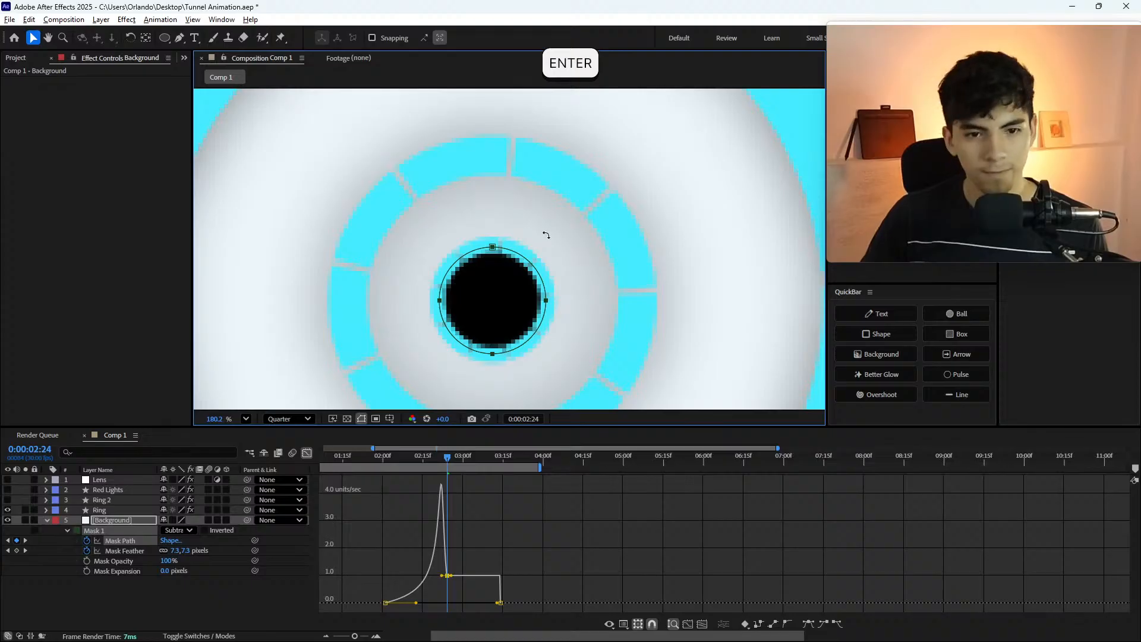
- Play the reveal with the added mask keyframe from 0:00:02:01 and scrub forward to 0:00:02:25
{"action": "left_click", "coordinate": [480, 496]}
{"action": "mouse_move", "coordinate": [403, 456]}
{"action": "left_mouse_down"}
{"action": "mouse_move", "coordinate": [382, 455]}
{"action": "mouse_move", "coordinate": [392, 456]}
{"action": "left_mouse_up"}
{"action": "key", "text": "space"}
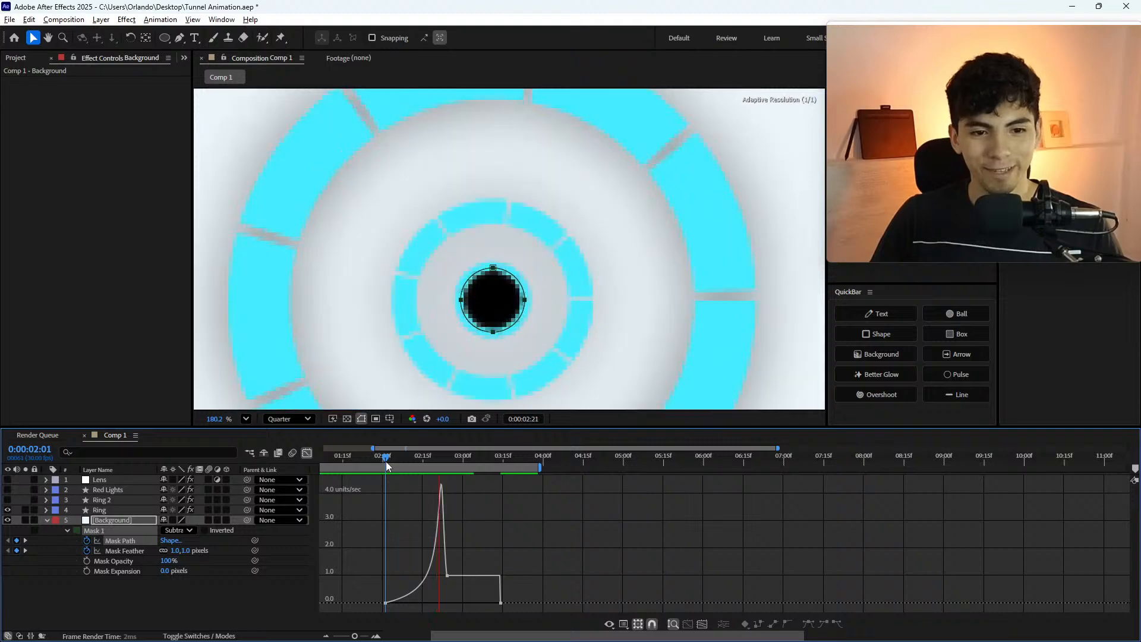
{"action": "left_click", "coordinate": [387, 462]}
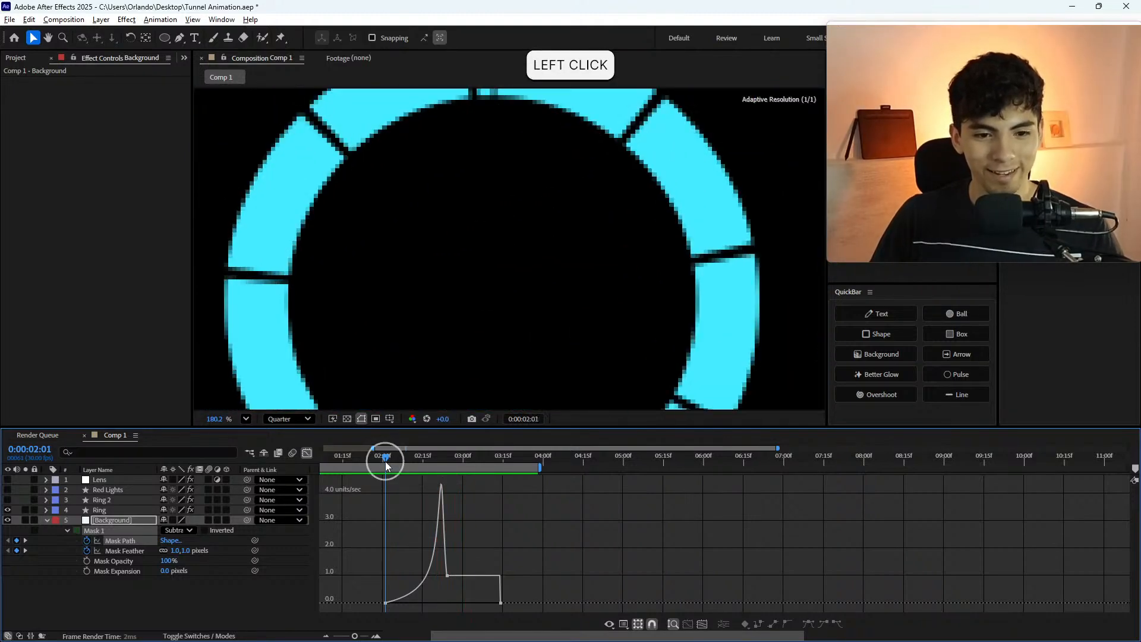
{"action": "left_click_drag", "start_coordinate": [418, 466], "coordinate": [449, 469]}
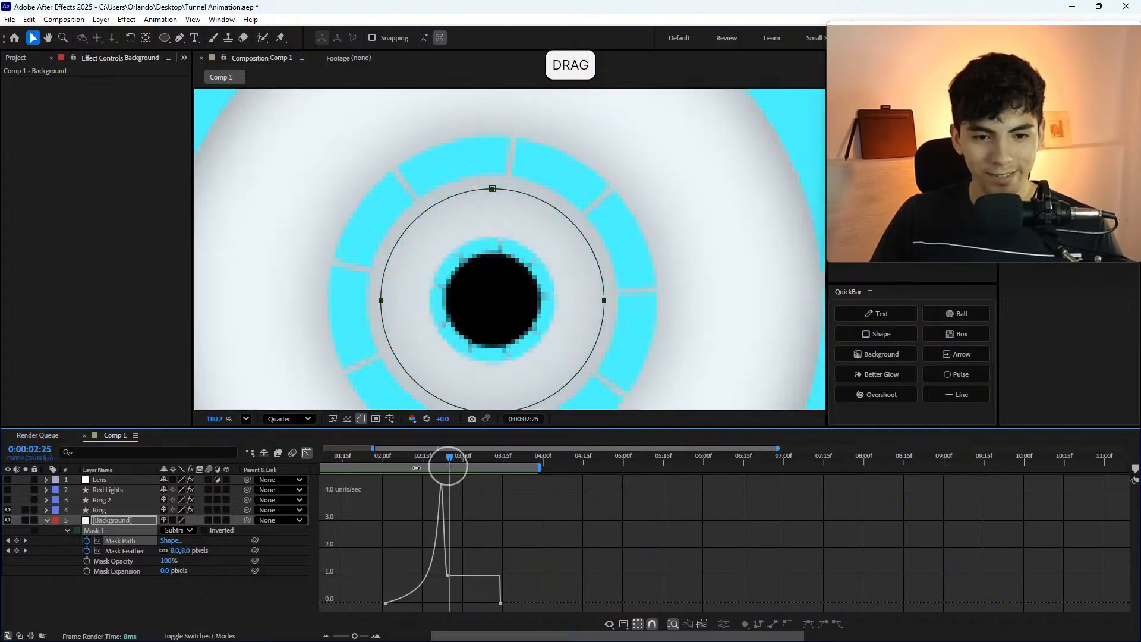
- Try to reshape the incoming handle of the 0:00:02:24 Mask Path keyframe in the speed graph, undoing the handle change
{"action": "left_click", "coordinate": [307, 454]}
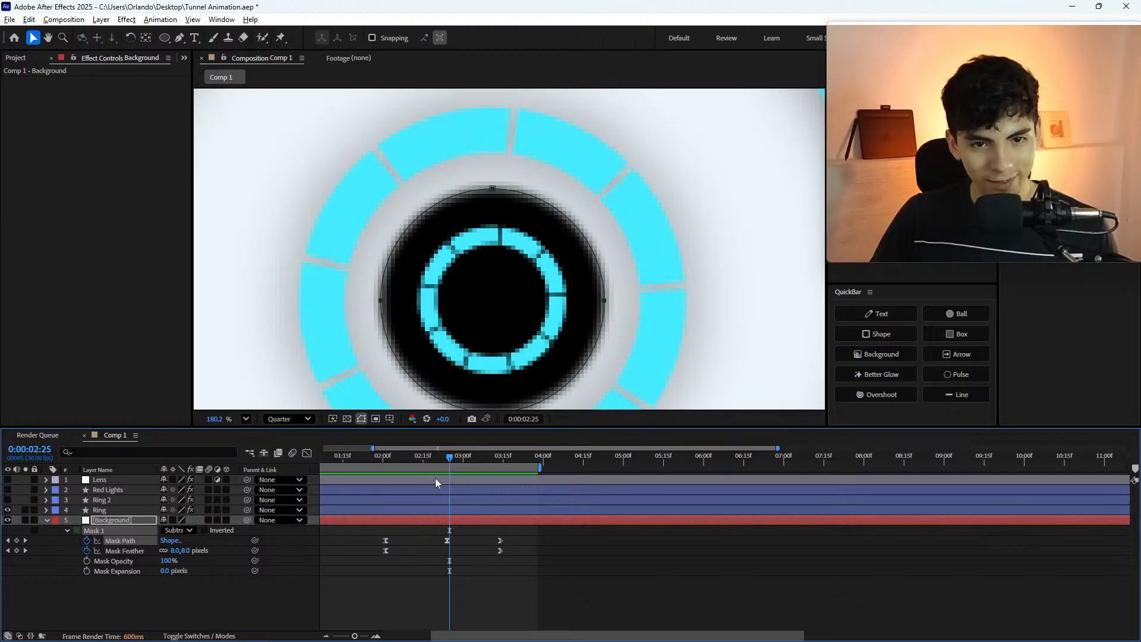
{"action": "left_click", "coordinate": [448, 542]}
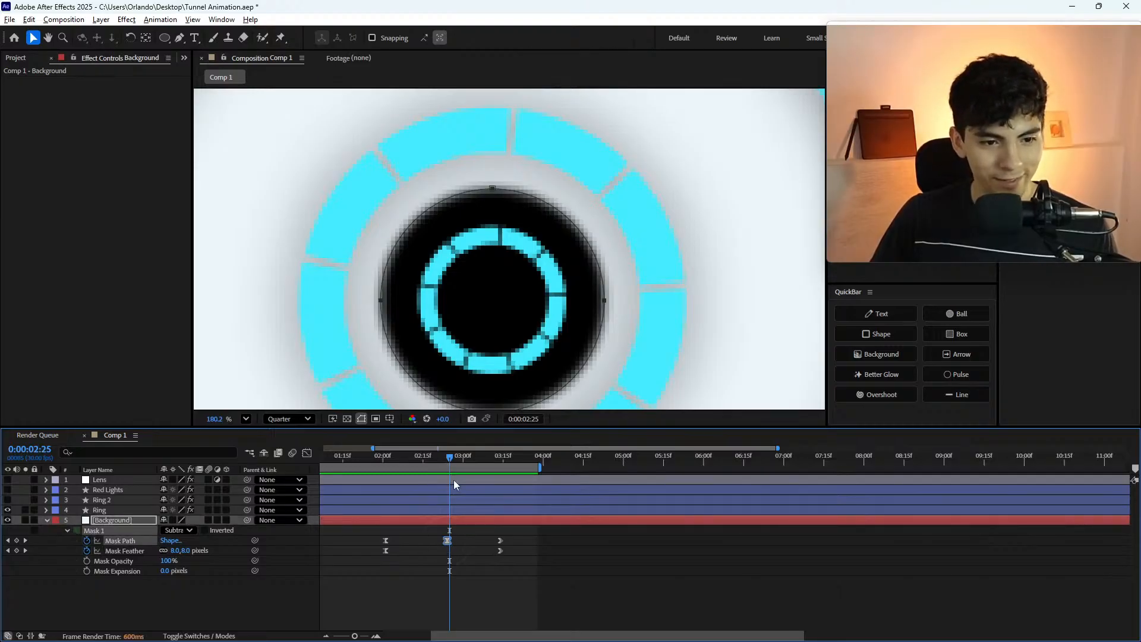
{"action": "left_click", "coordinate": [307, 454]}
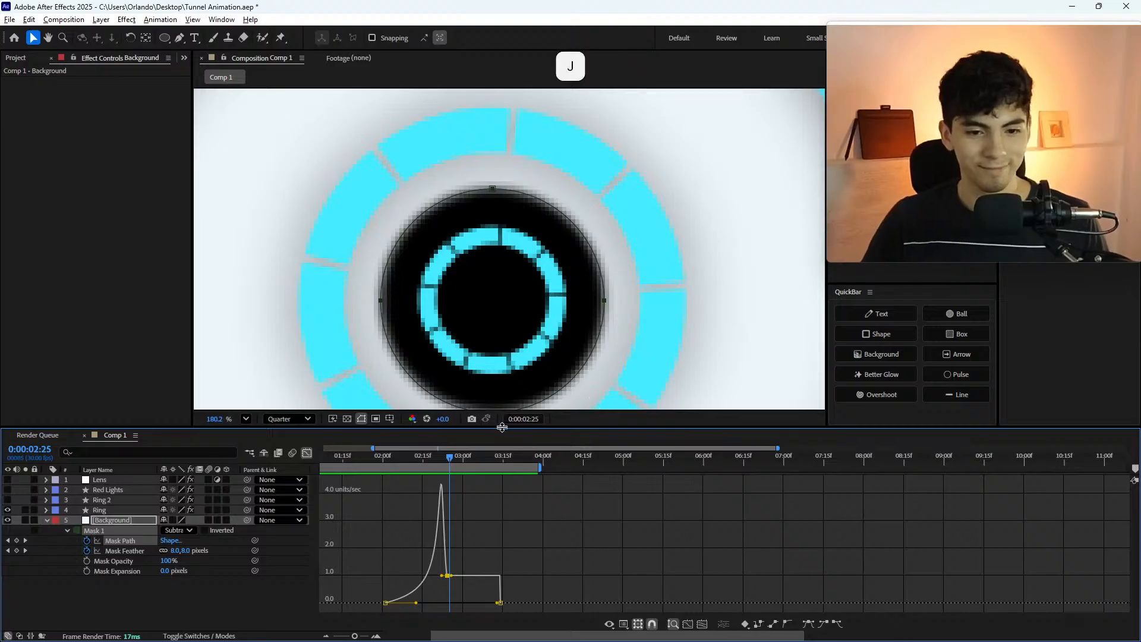
{"action": "key", "text": "j"}
{"action": "key", "text": "k"}
{"action": "key", "text": "Page_Down"}
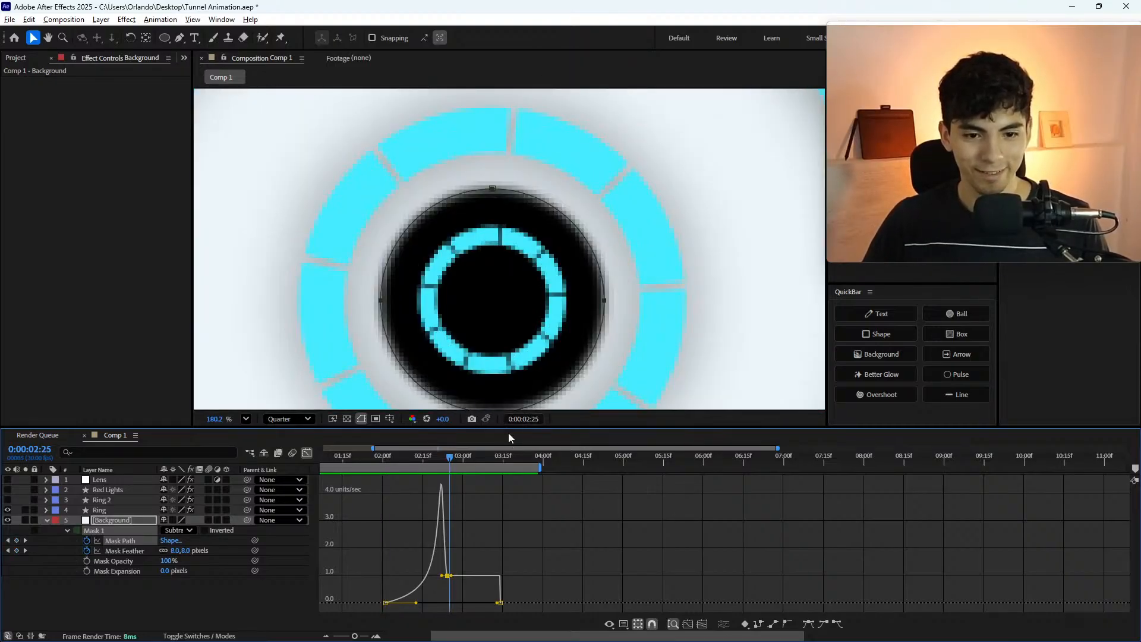
{"action": "left_click_drag", "start_coordinate": [444, 578], "coordinate": [412, 484]}
{"action": "key", "text": "ctrl+z"}
{"action": "scroll", "coordinate": [456, 571], "scroll_direction": "up", "scroll_amount": 5, "text": "alt"}
{"action": "key", "text": "ctrl+z"}
{"action": "key", "text": "ctrl+z"}
{"action": "scroll", "coordinate": [461, 532], "scroll_direction": "down", "scroll_amount": 1}
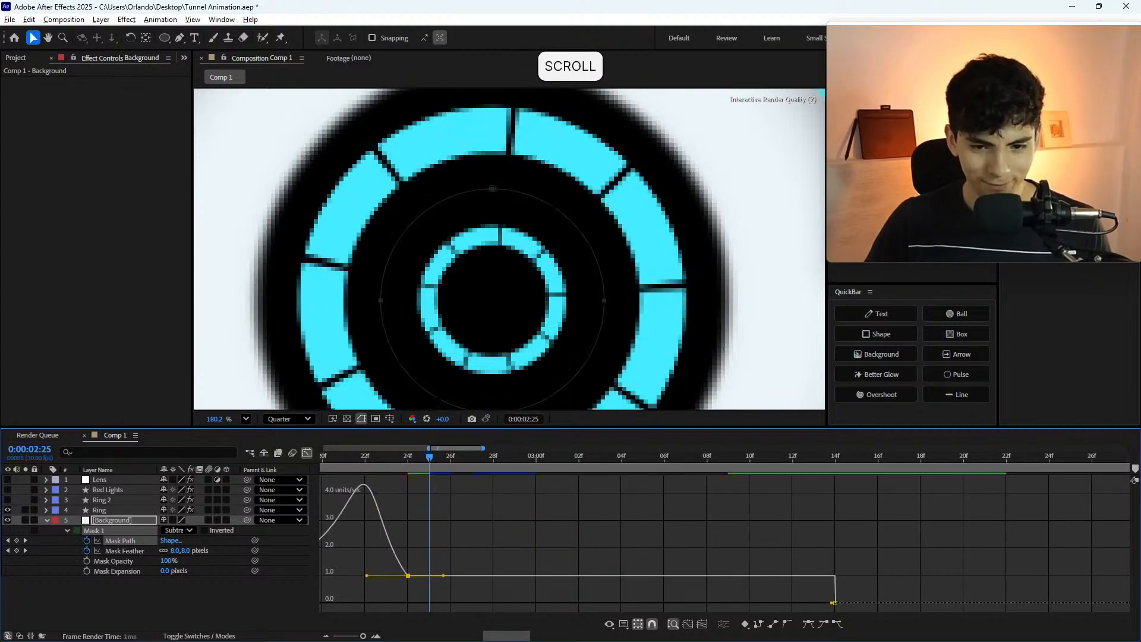
- Switch the graph type to Edit Value Graph and display the curves of all Mask Path and Mask Feather keyframes together
{"action": "left_click", "coordinate": [623, 623]}
{"action": "left_click", "coordinate": [650, 496]}
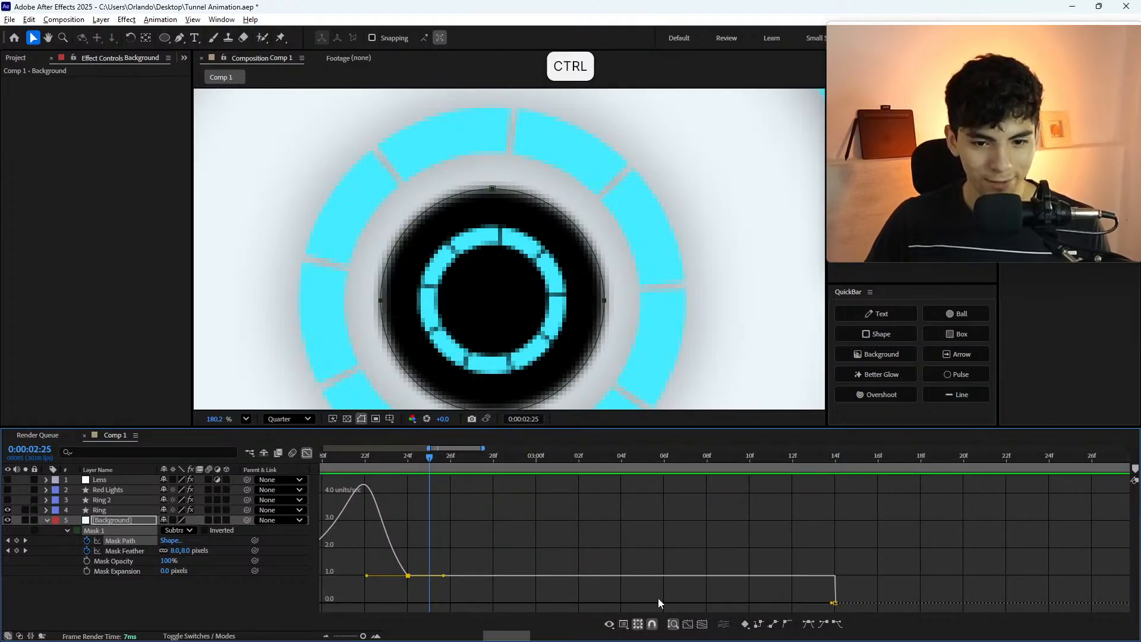
{"action": "scroll", "coordinate": [487, 556], "scroll_direction": "down", "scroll_amount": 2, "text": "alt"}
{"action": "scroll", "coordinate": [493, 552], "scroll_direction": "up", "scroll_amount": 3, "text": "shift"}
{"action": "scroll", "coordinate": [522, 569], "scroll_direction": "up", "scroll_amount": 1, "text": "shift"}
{"action": "left_click", "coordinate": [631, 624]}
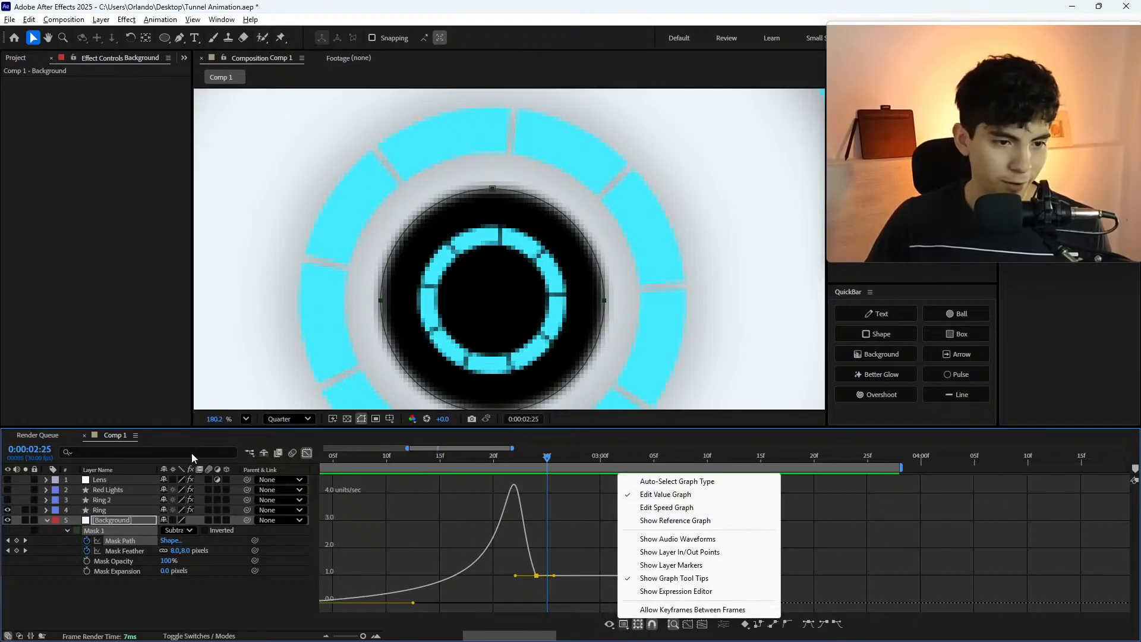
{"action": "left_click", "coordinate": [306, 452]}
{"action": "left_click", "coordinate": [307, 453]}
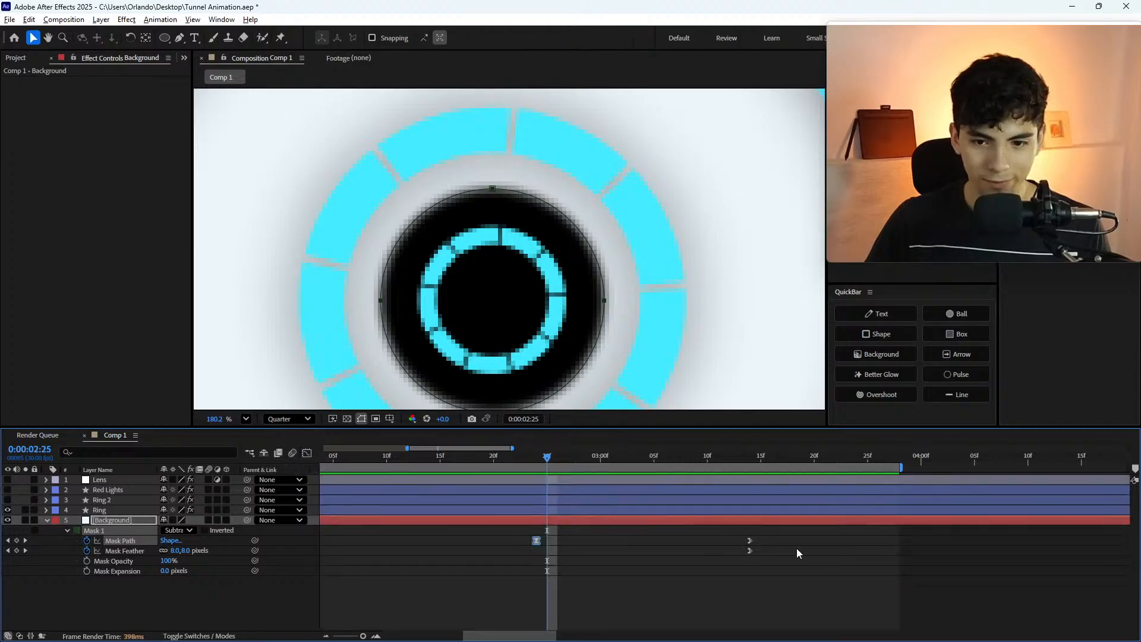
{"action": "scroll", "coordinate": [767, 548], "scroll_direction": "down", "scroll_amount": 3, "text": "alt"}
{"action": "left_click_drag", "start_coordinate": [733, 535], "coordinate": [336, 547]}
{"action": "left_click", "coordinate": [306, 453]}
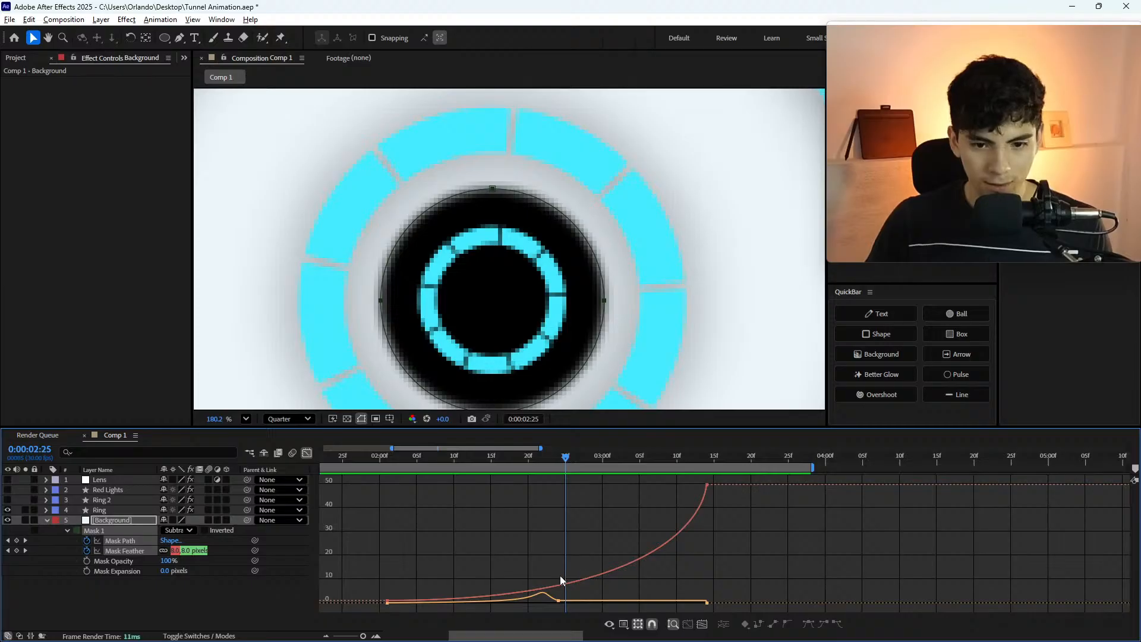
- Examine the Mask Path and Mask Feather value curves around 0:00:02:24 while scrubbing between 0:00:02:24 and 0:00:02:25
{"action": "scroll", "coordinate": [565, 586], "scroll_direction": "up", "scroll_amount": 3, "text": "alt"}
{"action": "key", "text": "j"}
{"action": "key", "text": "k"}
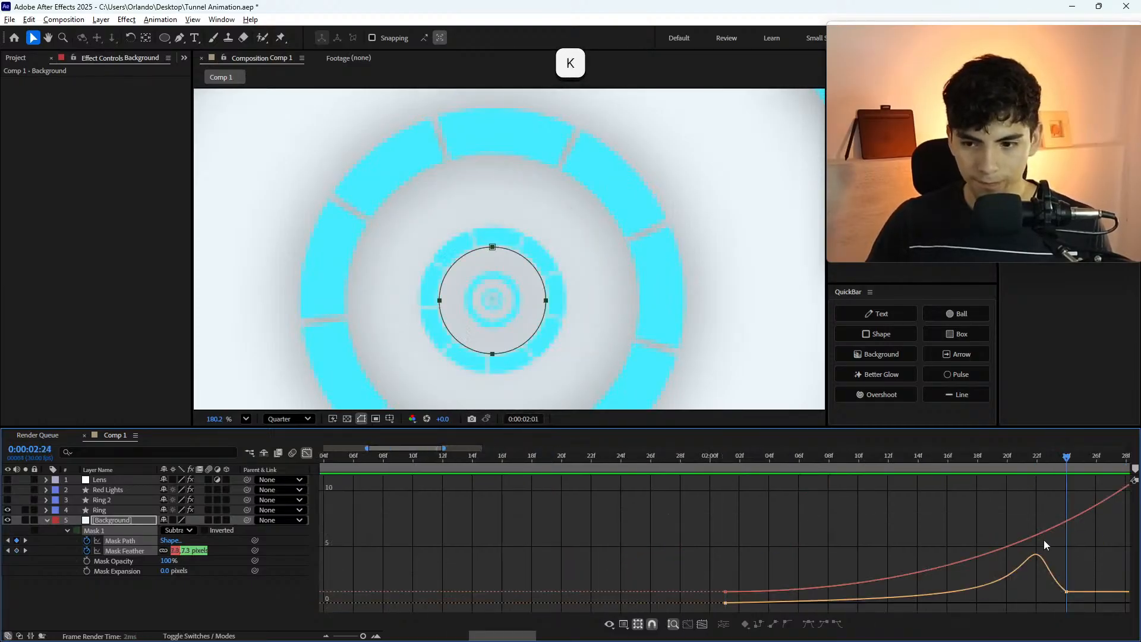
{"action": "scroll", "coordinate": [900, 532], "scroll_direction": "down", "scroll_amount": 5, "text": "shift"}
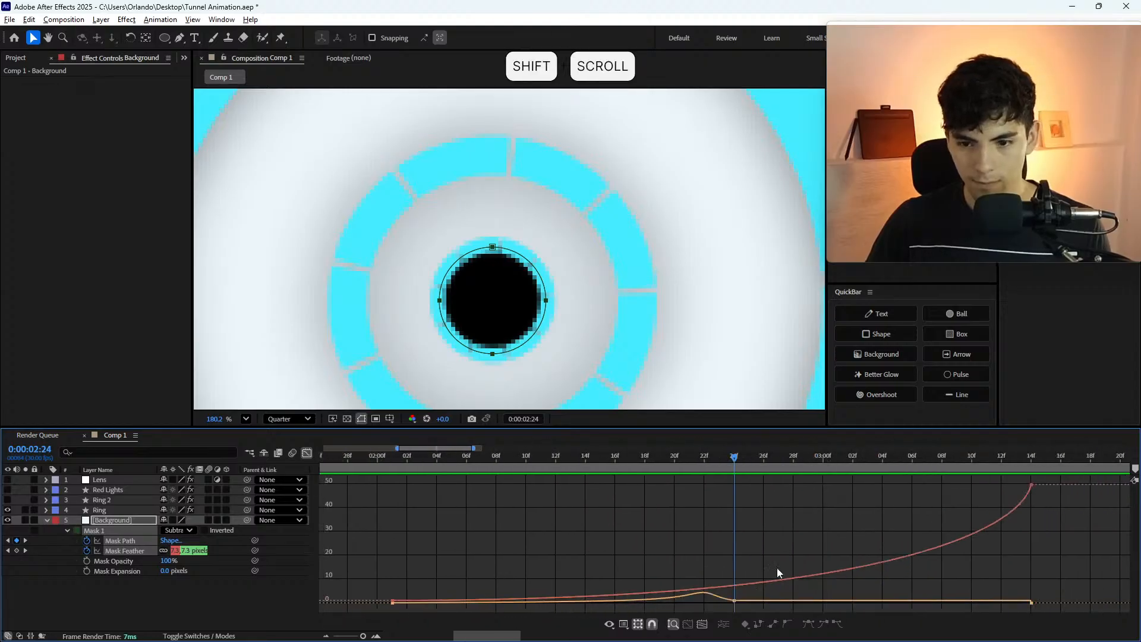
{"action": "scroll", "coordinate": [724, 594], "scroll_direction": "up", "scroll_amount": 1}
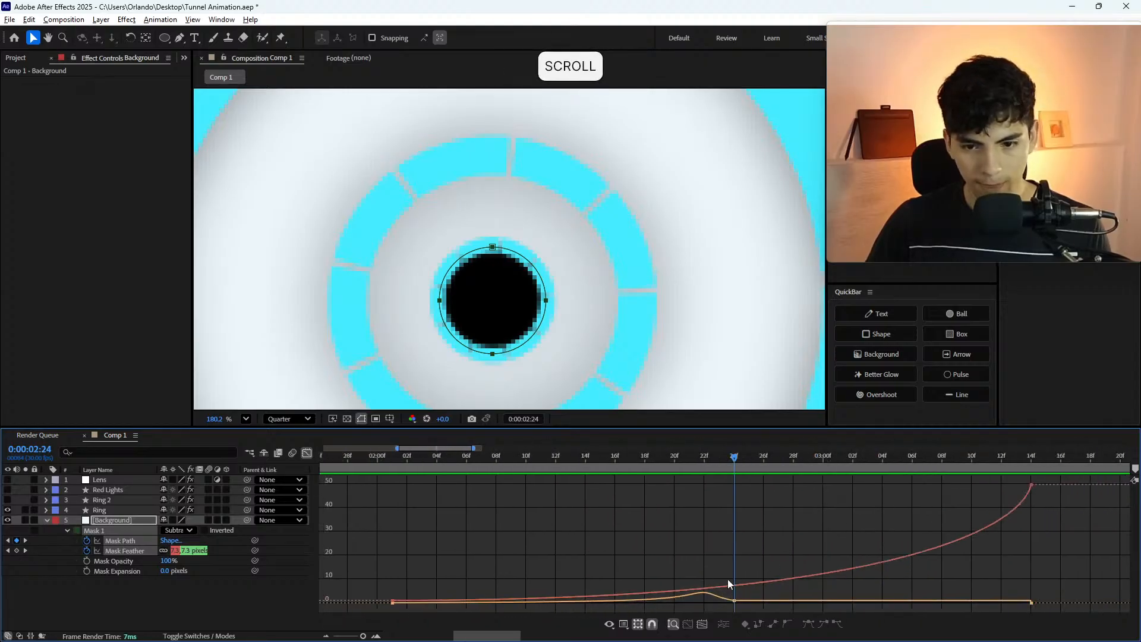
{"action": "left_click_drag", "start_coordinate": [704, 459], "coordinate": [747, 489]}
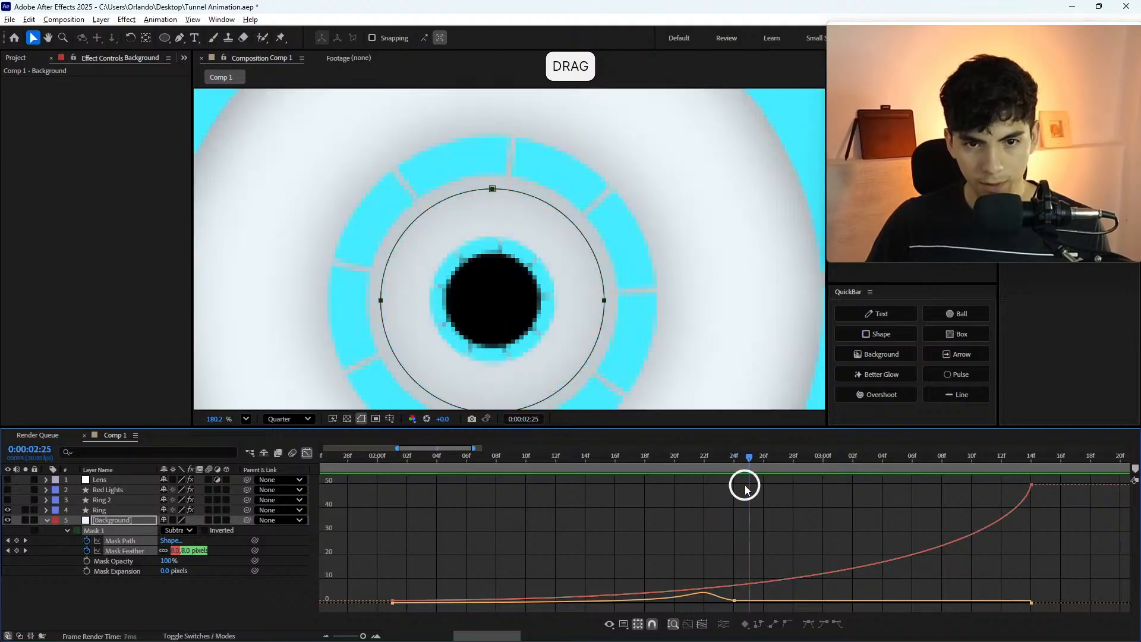
{"action": "left_click_drag", "start_coordinate": [745, 489], "coordinate": [734, 582]}
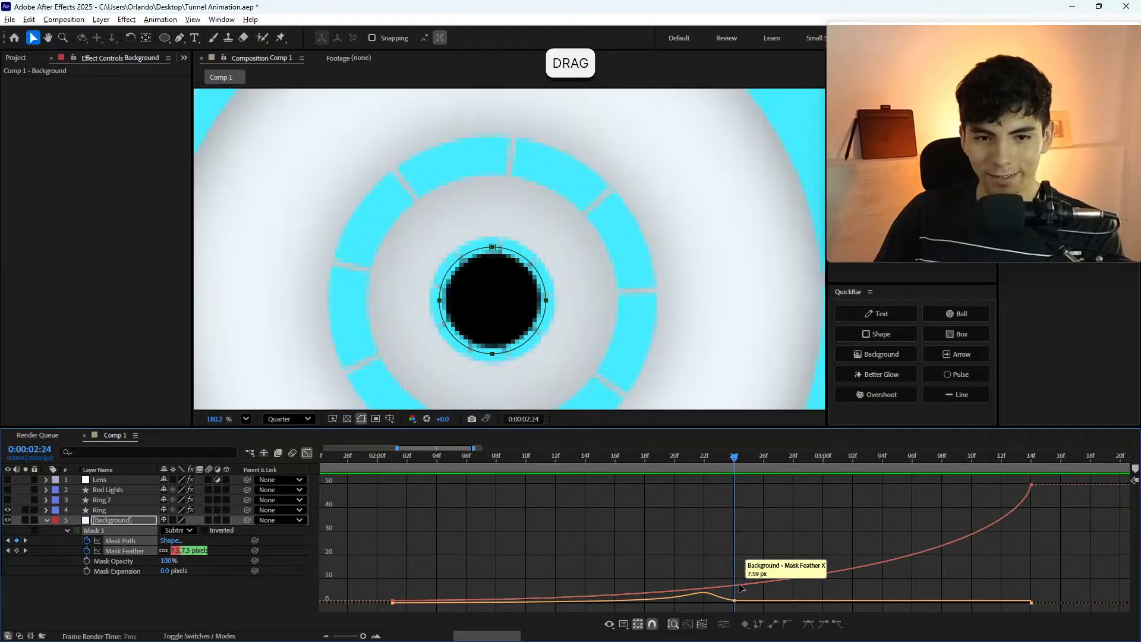
- Switch to the speed graph at 0:00:02:25 to inspect both mask properties, and return to the keyframe view
{"action": "key", "text": "Page_Down"}
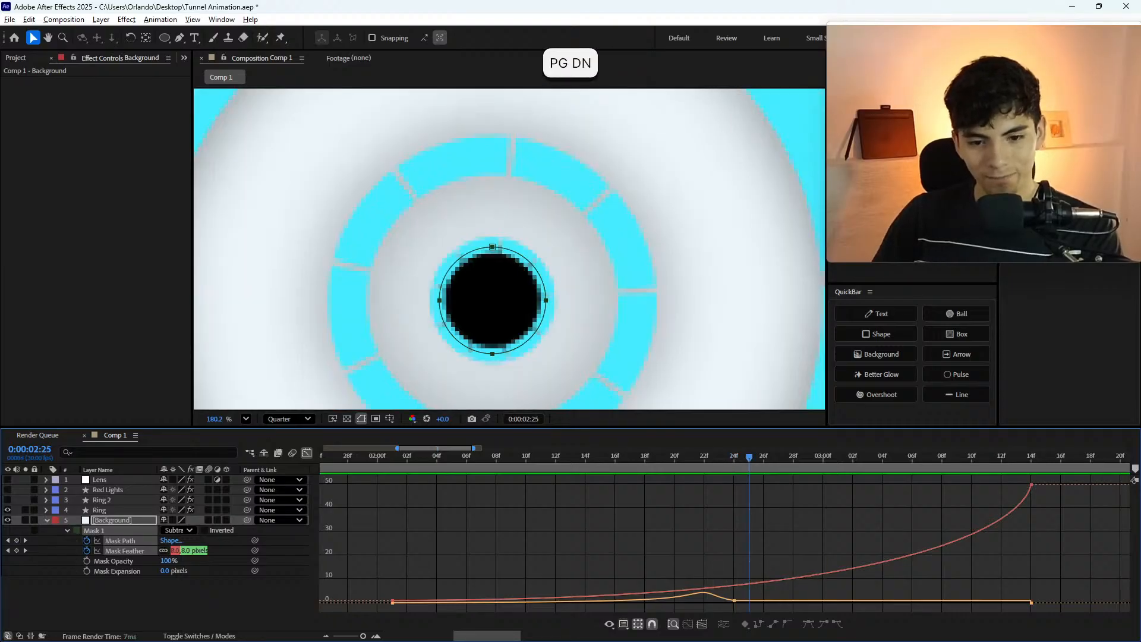
{"action": "left_click", "coordinate": [609, 623]}
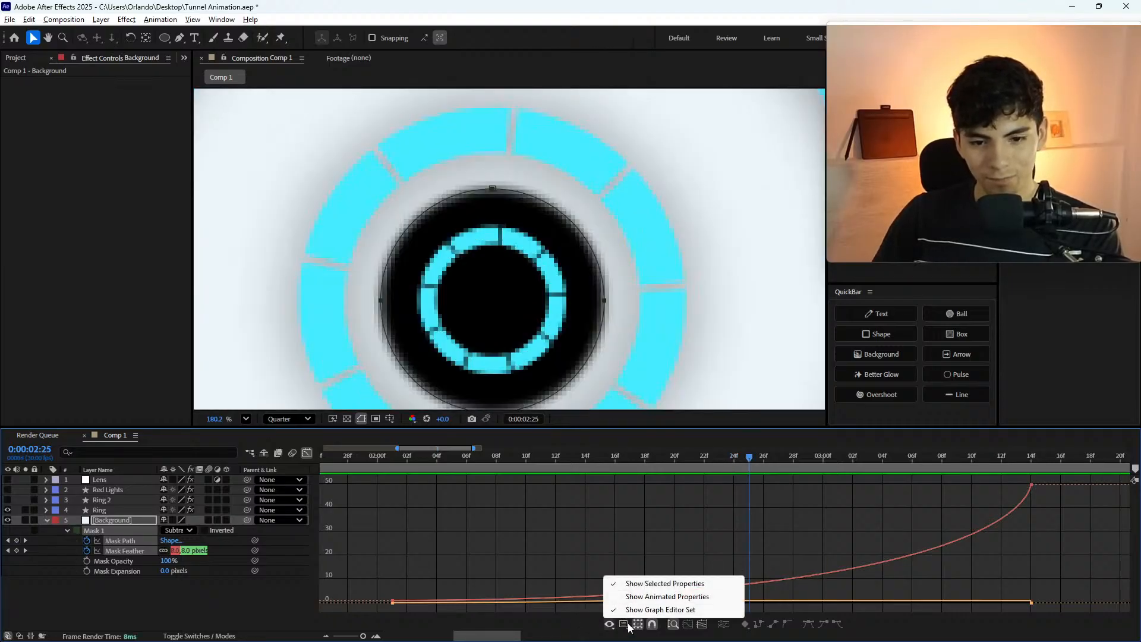
{"action": "left_click", "coordinate": [624, 623]}
{"action": "left_click", "coordinate": [679, 506]}
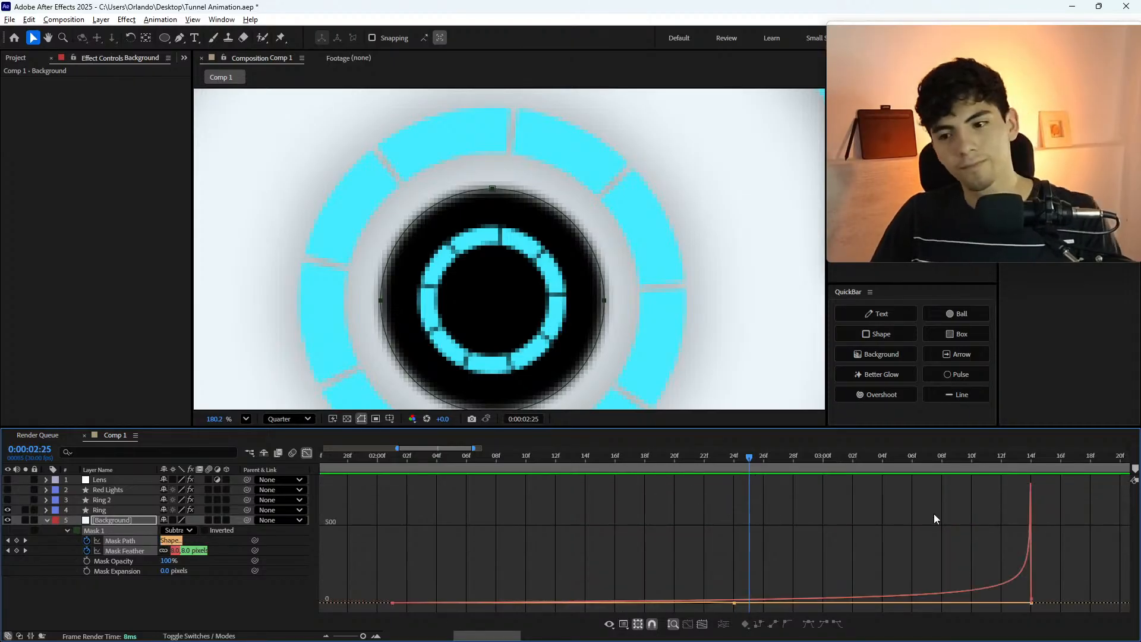
{"action": "scroll", "coordinate": [925, 505], "scroll_direction": "up", "scroll_amount": 5}
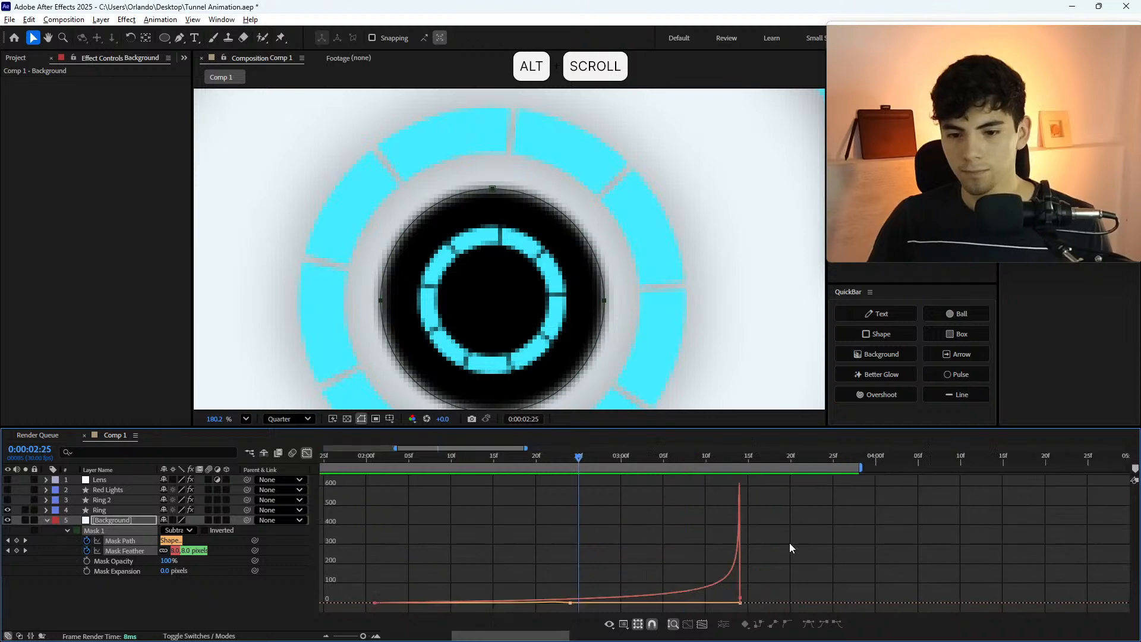
{"action": "scroll", "coordinate": [606, 558], "scroll_direction": "left", "scroll_amount": 3}
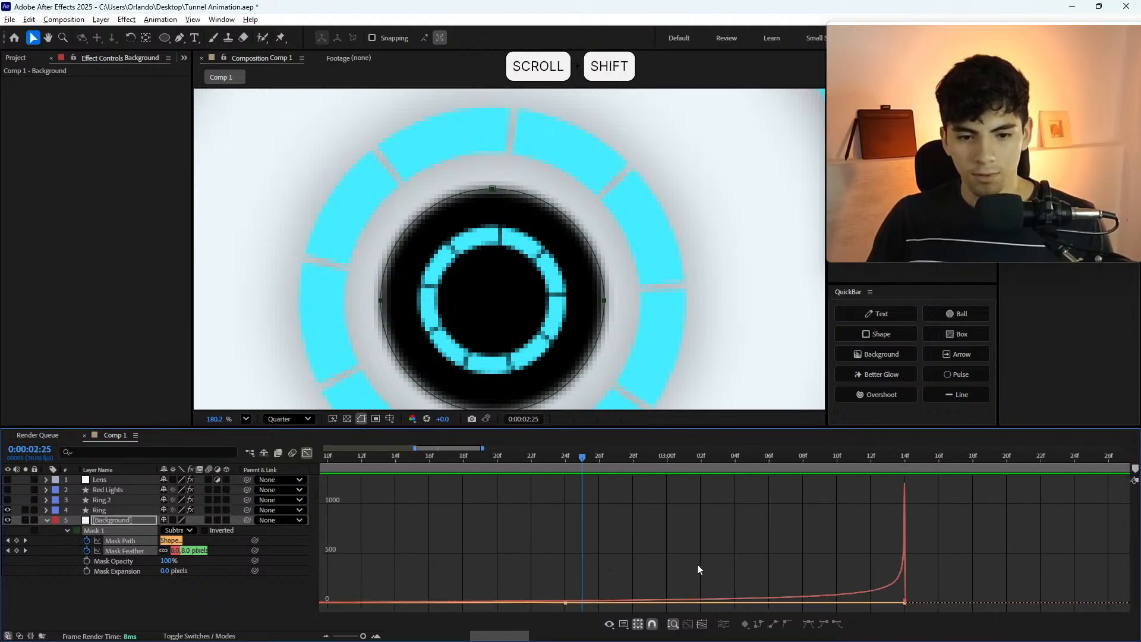
{"action": "left_click", "coordinate": [306, 453]}
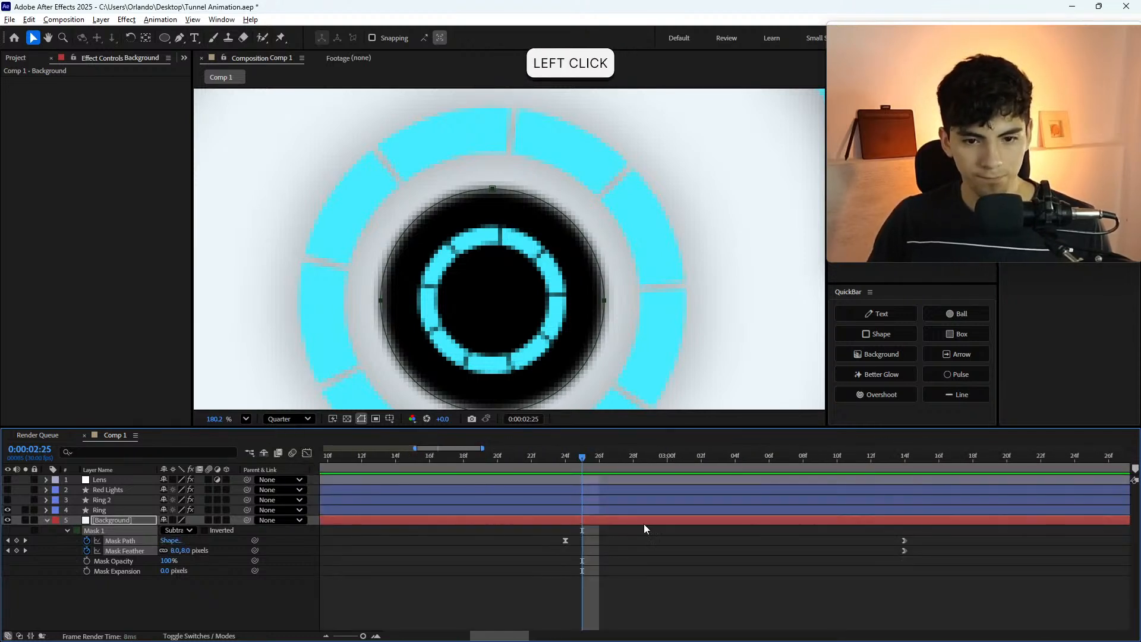
- Try duplicating the 0:00:02:24 Mask Path keyframe at 0:00:02:25, check the following frame, and undo the pasted keyframe
{"action": "left_click", "coordinate": [568, 539]}
{"action": "left_click", "coordinate": [566, 539]}
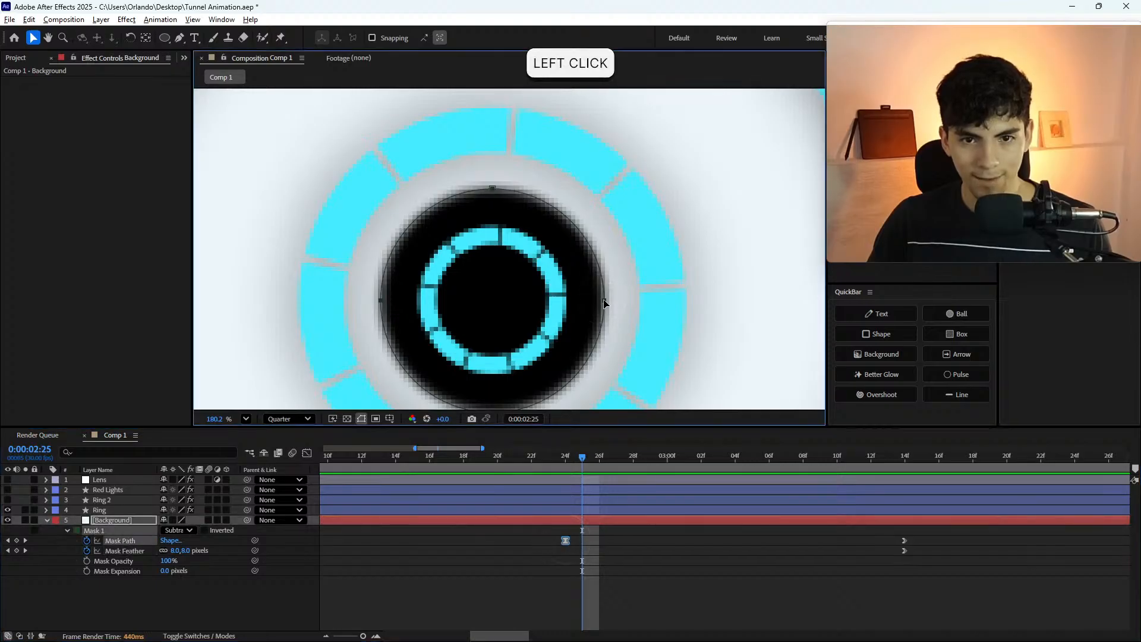
{"action": "key", "text": "ctrl+c"}
{"action": "key", "text": "ctrl+v"}
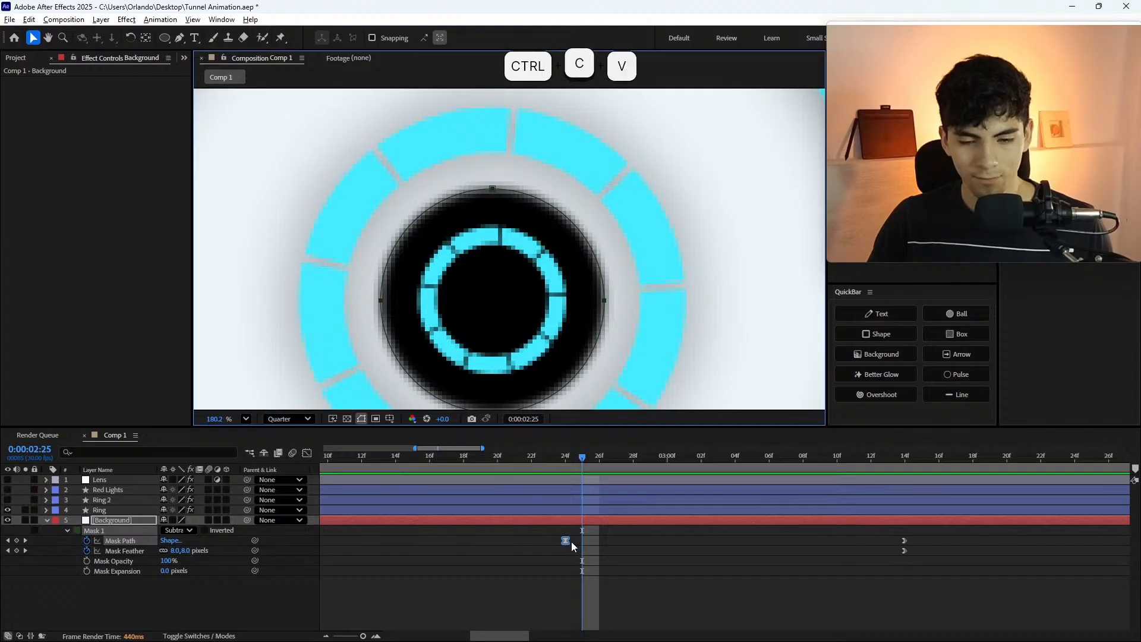
{"action": "key", "text": "Page_Down"}
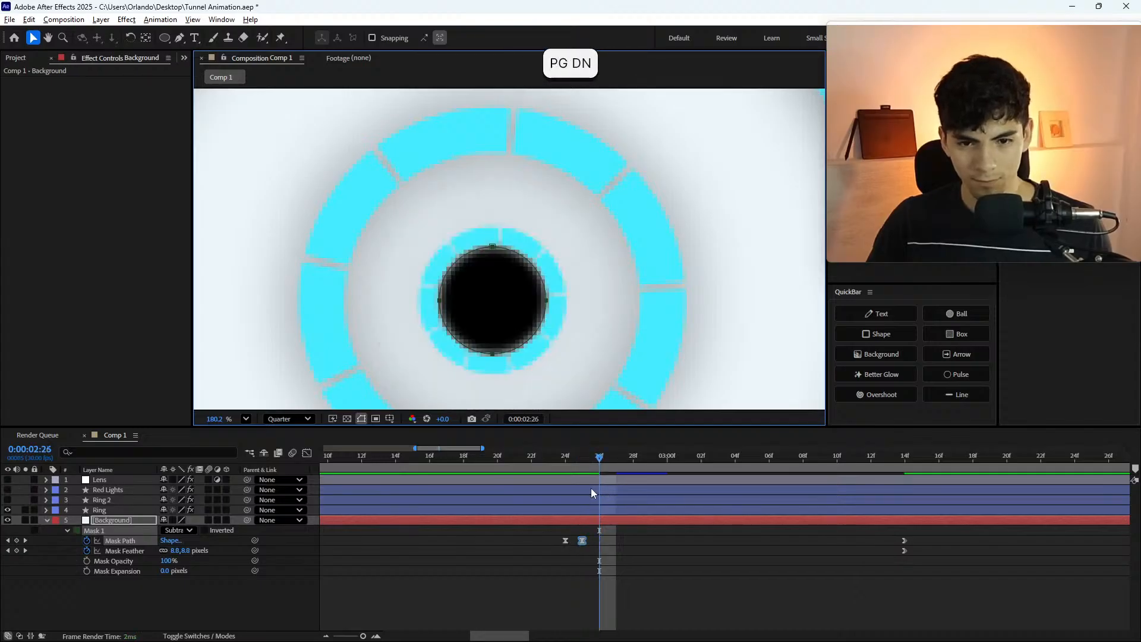
{"action": "key", "text": "ctrl+z"}
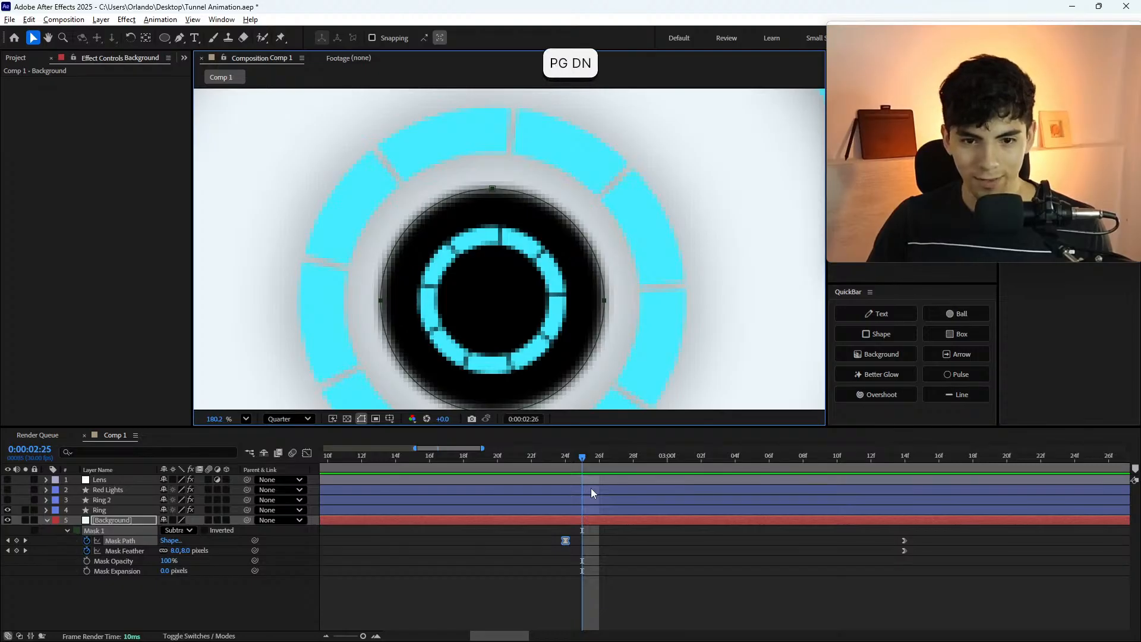
- Check the frames up to 0:00:02:27 and scale the mask down around its centre to the innermost ring at 0:00:02:25
{"action": "key", "text": "Page_Down"}
{"action": "key", "text": "Page_Down"}
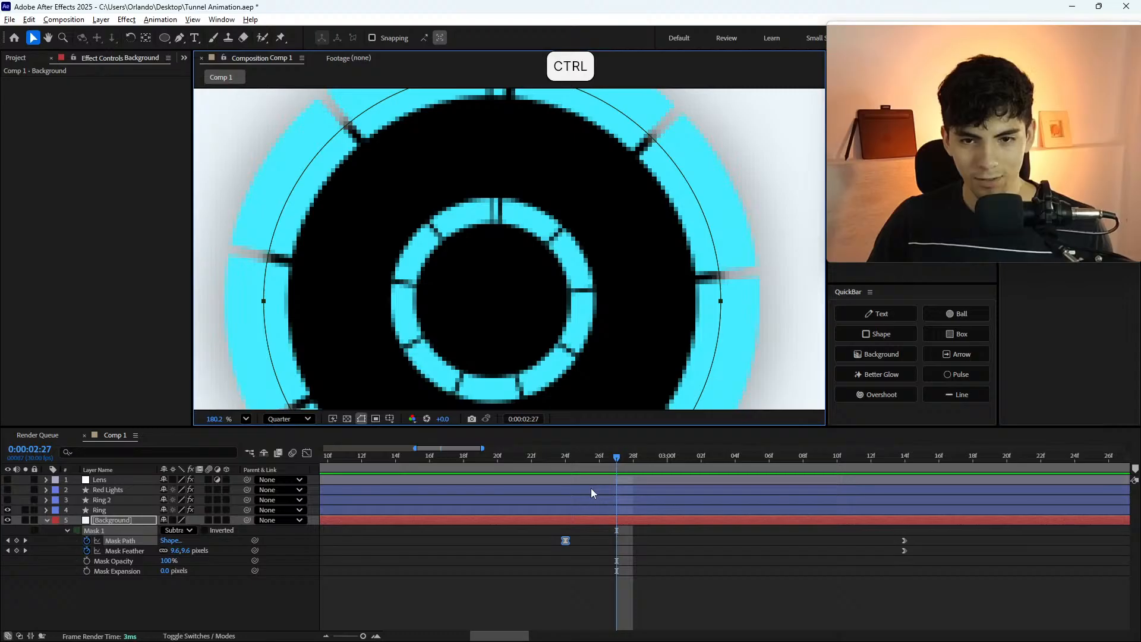
{"action": "key", "text": "Page_Up"}
{"action": "key", "text": "Page_Up"}
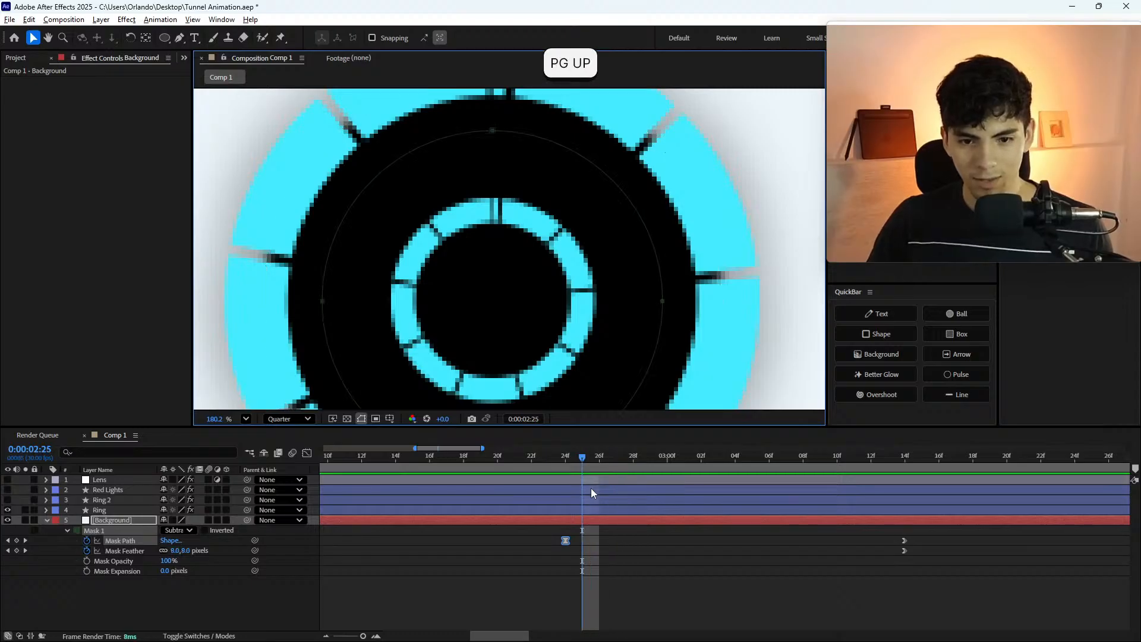
{"action": "double_click", "coordinate": [603, 300]}
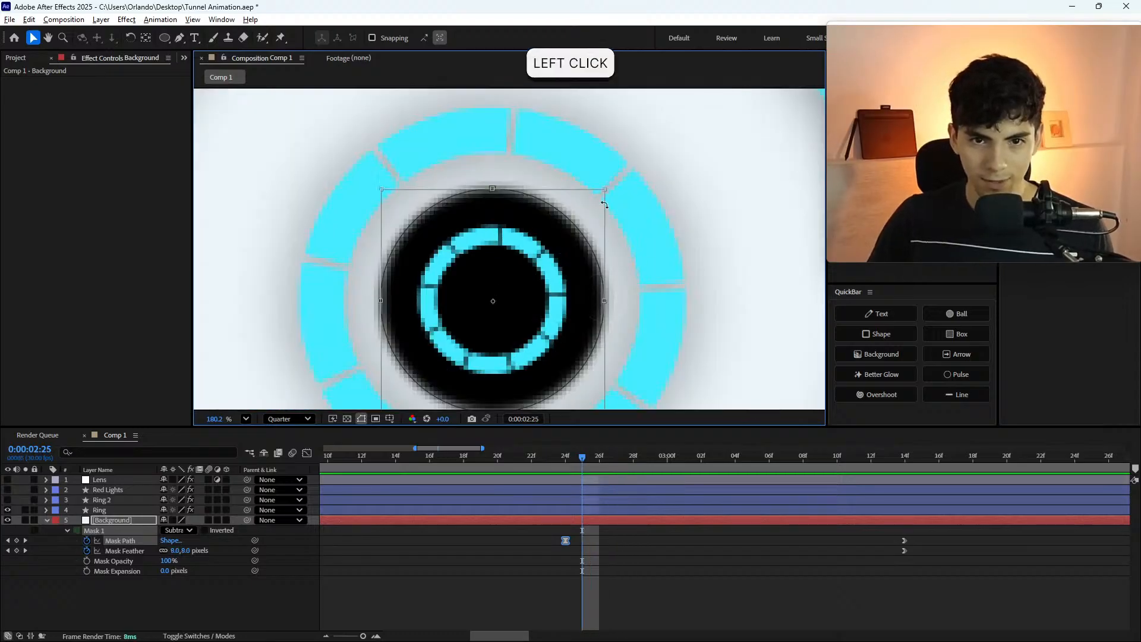
{"action": "left_click_drag", "start_coordinate": [604, 191], "coordinate": [557, 225]}
{"action": "key", "text": "Return"}
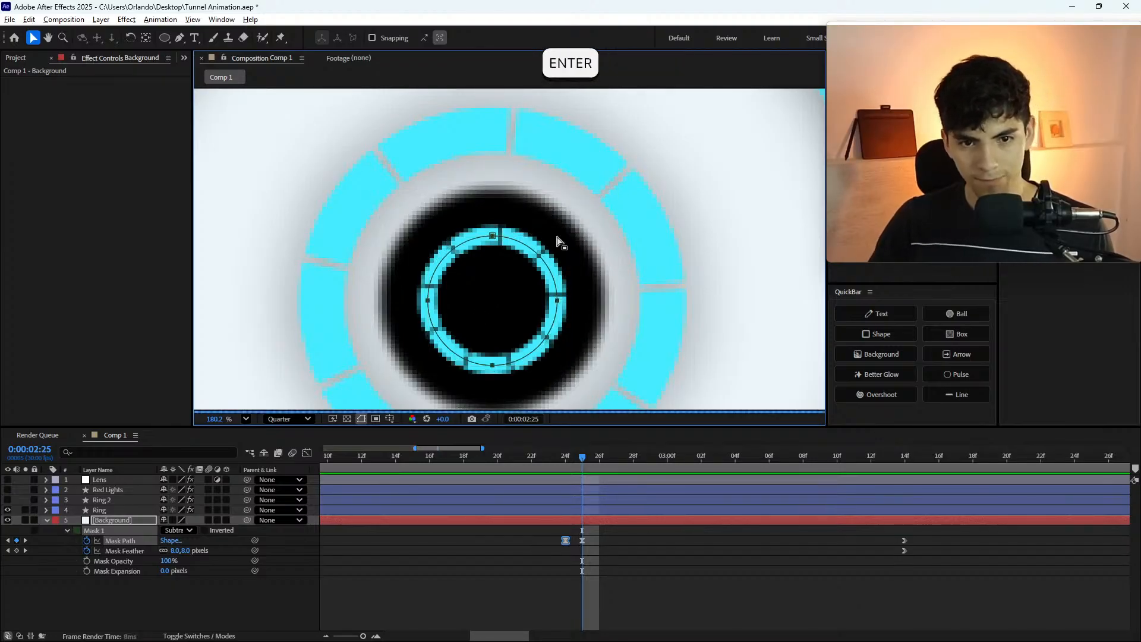
- Step through the frames up to 0:00:02:29 to check the mask growth, and undo the mask scaling at 0:00:02:25
{"action": "key", "text": "Page_Down"}
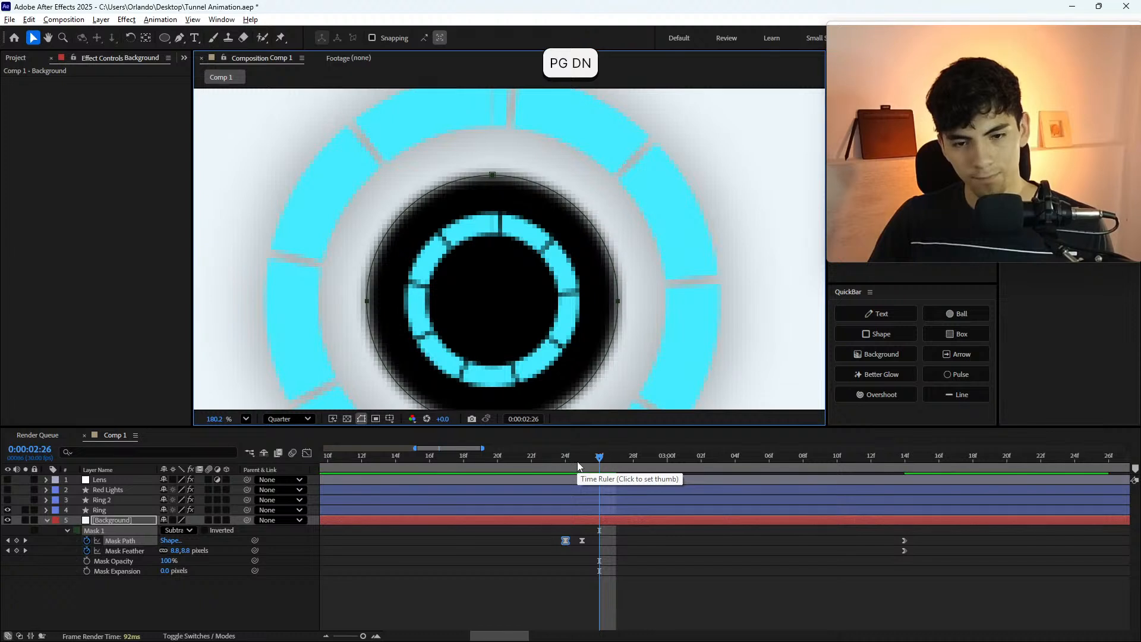
{"action": "key", "text": "Page_Down"}
{"action": "key", "text": "Page_Down"}
{"action": "key", "text": "Page_Down"}
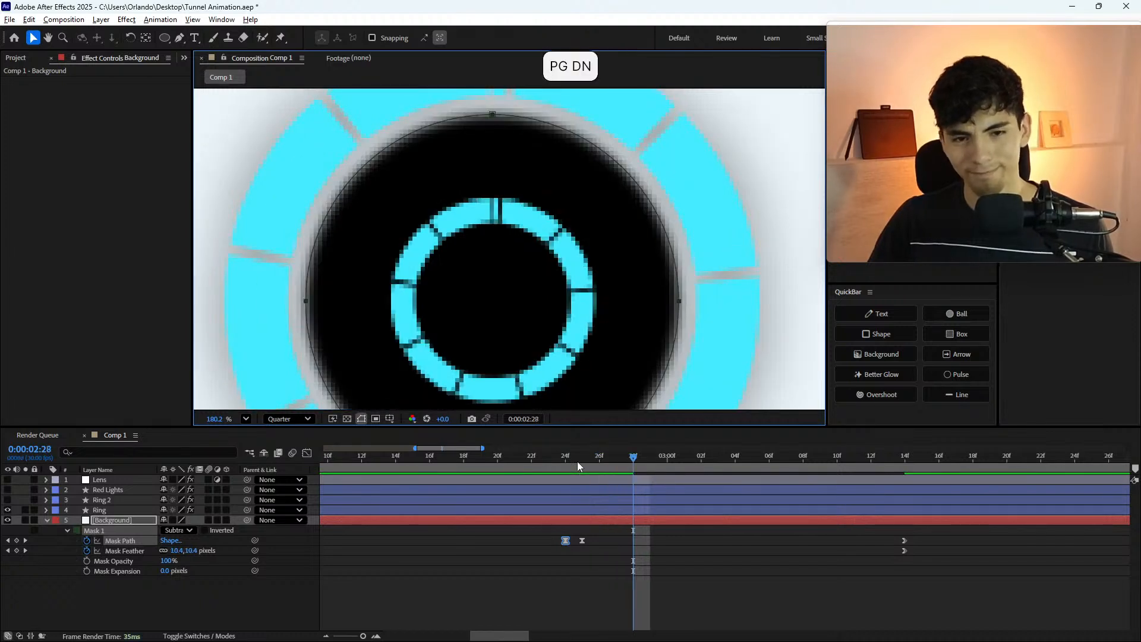
{"action": "key", "text": "Page_Down"}
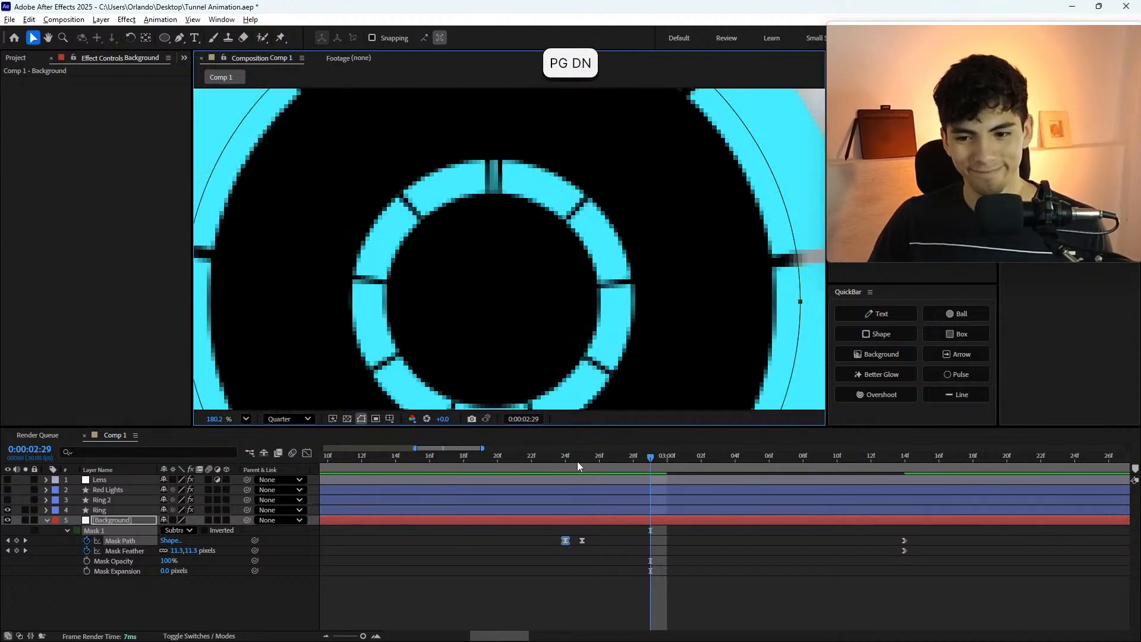
{"action": "key", "text": "ctrl+z"}
{"action": "left_click", "coordinate": [582, 461]}
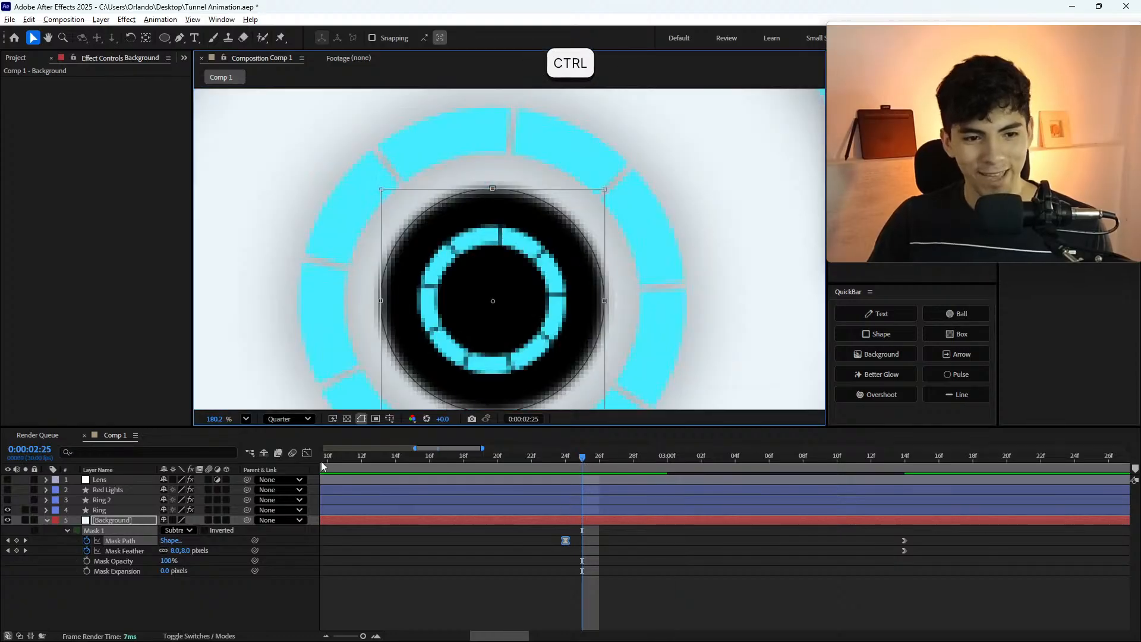
- Select the last Mask Path and Mask Feather keyframes and change the interpolation type of the Mask Path keyframe at 0:00:03:14
{"action": "left_click", "coordinate": [906, 541]}
{"action": "left_click_drag", "start_coordinate": [912, 534], "coordinate": [899, 571]}
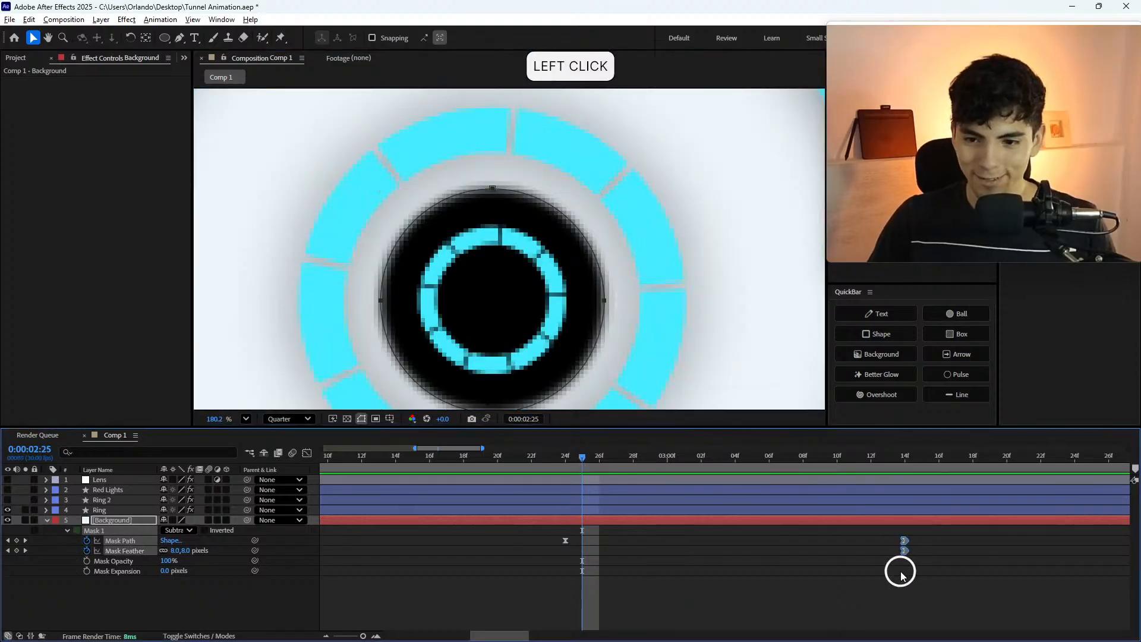
{"action": "left_click", "coordinate": [905, 540], "text": "ctrl"}
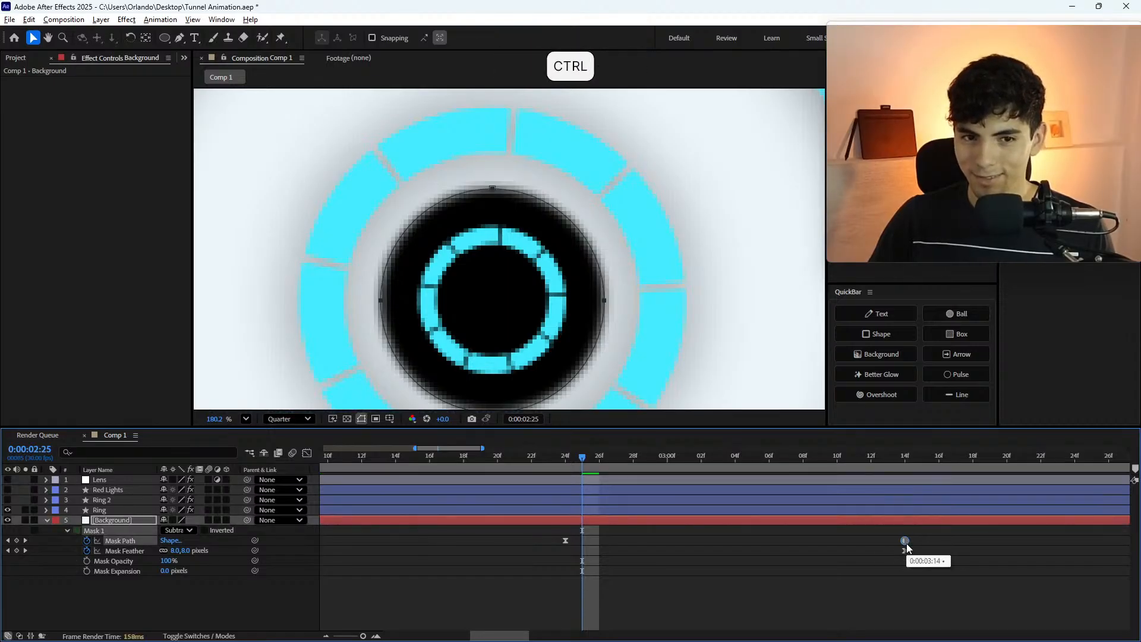
{"action": "left_click", "coordinate": [906, 542], "text": "ctrl"}
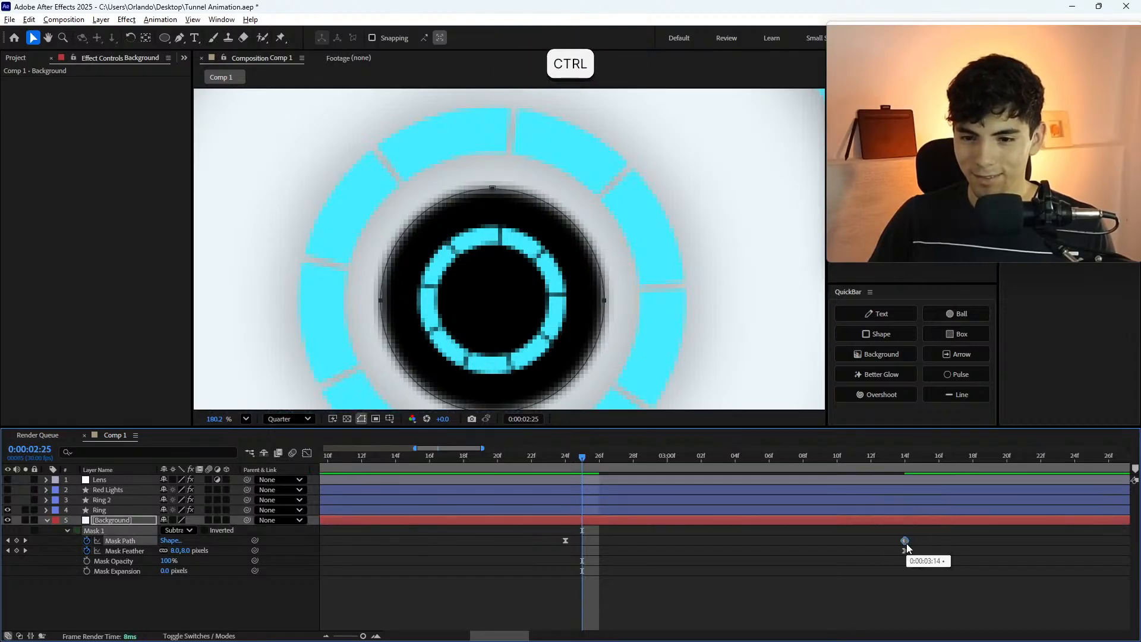
- Try applying Easy Ease to the 0:00:03:14 Mask Path keyframe and lengthening the outgoing speed handle at 0:00:02:24, and undo the handle changes
{"action": "key", "text": "F9"}
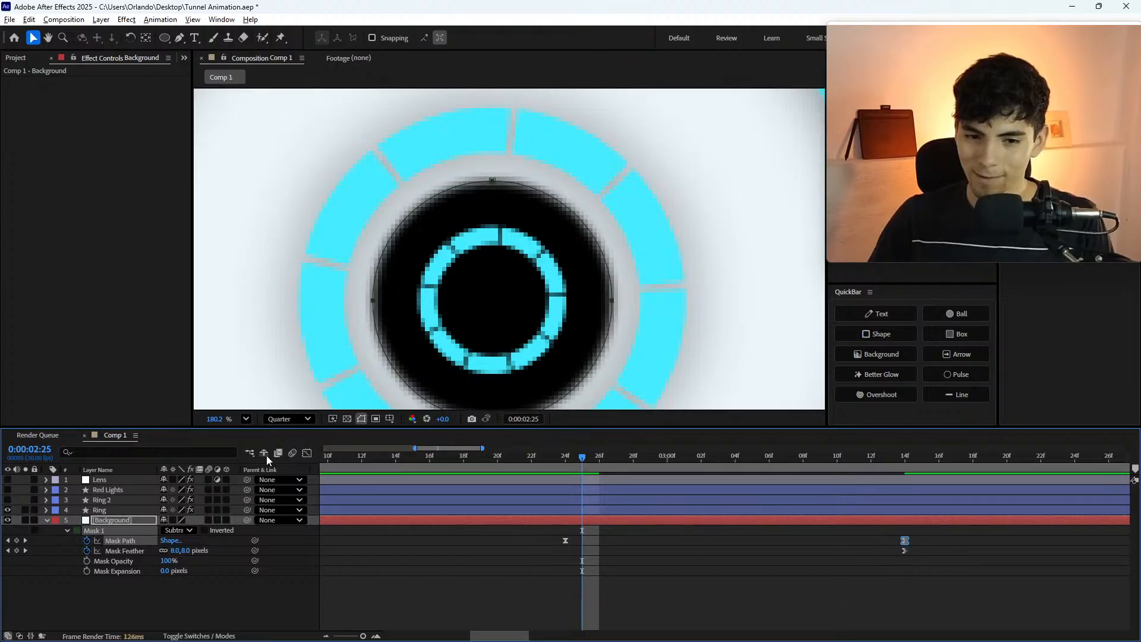
{"action": "left_click", "coordinate": [307, 454]}
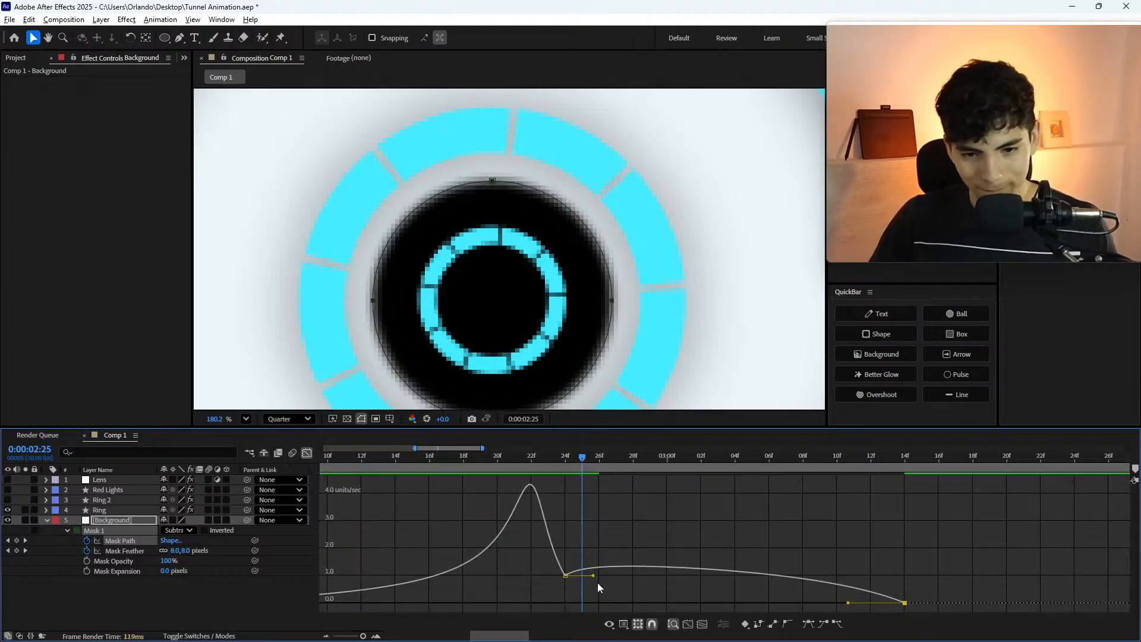
{"action": "left_click_drag", "start_coordinate": [594, 576], "coordinate": [718, 575]}
{"action": "key", "text": "ctrl+z"}
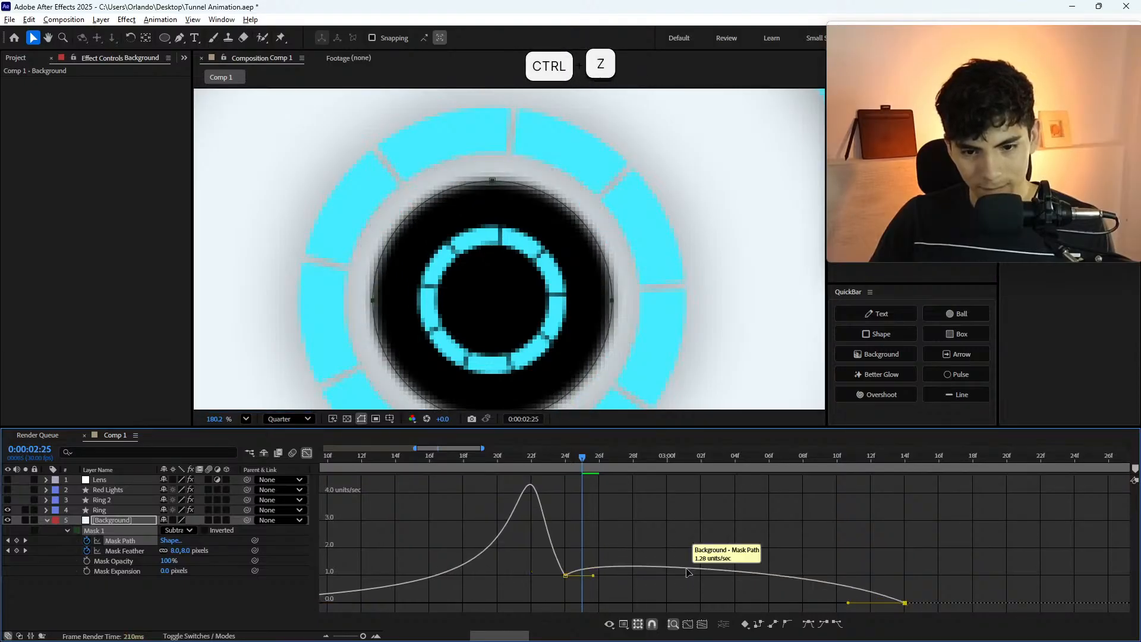
{"action": "left_click_drag", "start_coordinate": [597, 574], "coordinate": [812, 564]}
{"action": "key", "text": "ctrl+z"}
{"action": "key", "text": "ctrl+z"}
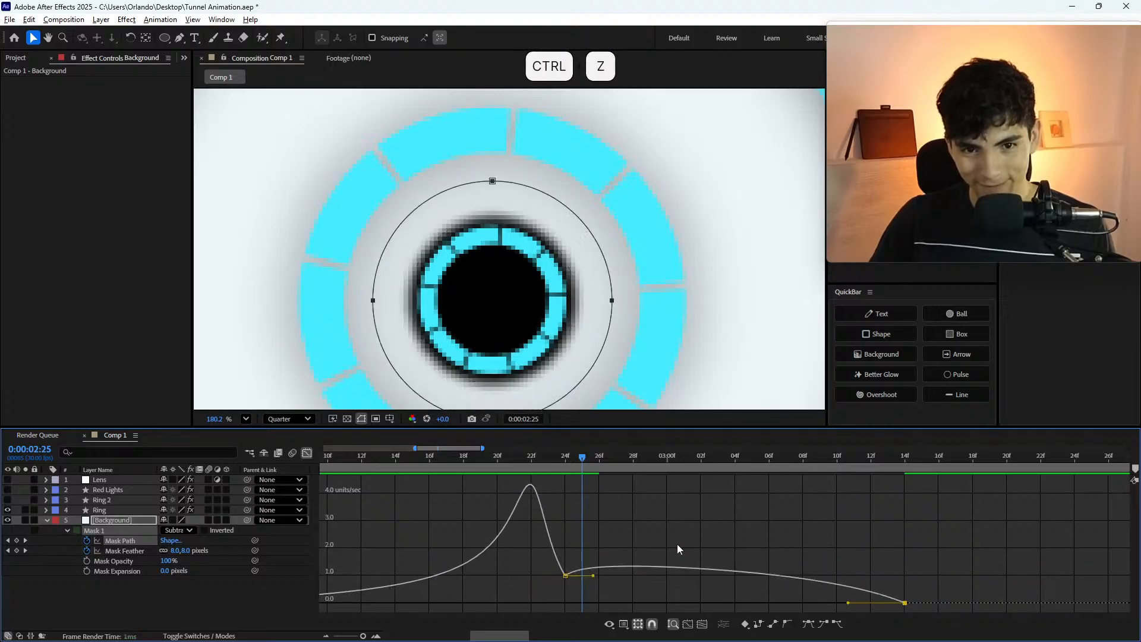
- Try lowering the Mask Path speed at 0:00:02:24 to about 0.43 units/sec, and undo it together with the Easy Ease at 0:00:03:14
{"action": "left_click", "coordinate": [565, 577], "text": "shift"}
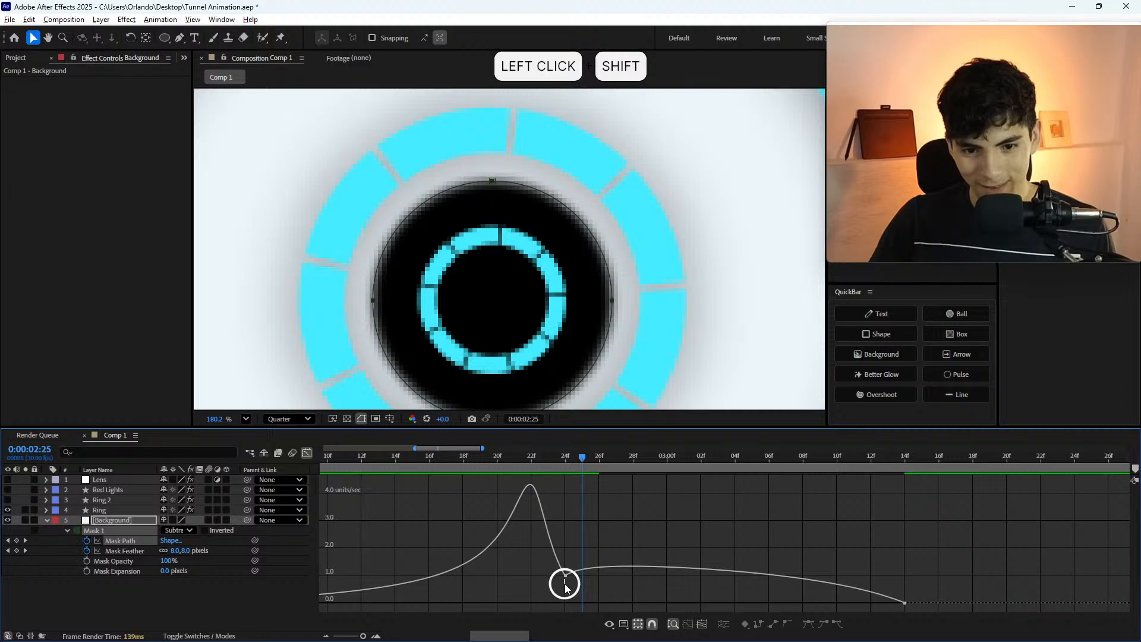
{"action": "left_click_drag", "start_coordinate": [565, 576], "coordinate": [566, 591]}
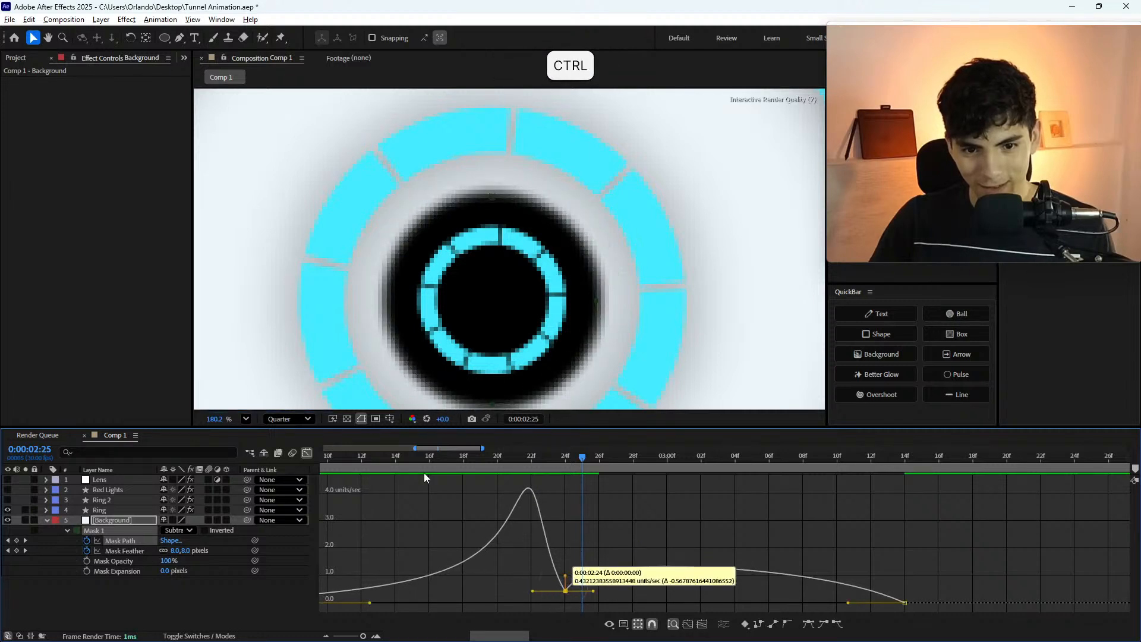
{"action": "key", "text": "ctrl+z"}
{"action": "left_click", "coordinate": [307, 453]}
{"action": "key", "text": "ctrl+z"}
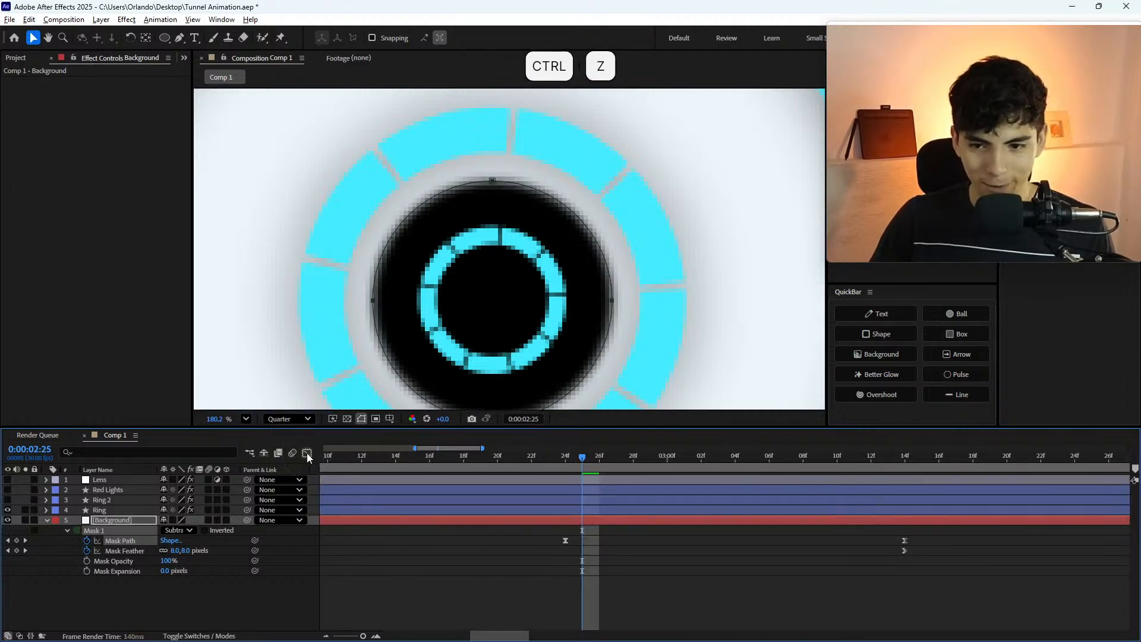
{"action": "left_click", "coordinate": [306, 452]}
{"action": "left_click", "coordinate": [306, 453]}
{"action": "key", "text": "ctrl+z"}
{"action": "key", "text": "ctrl+z"}
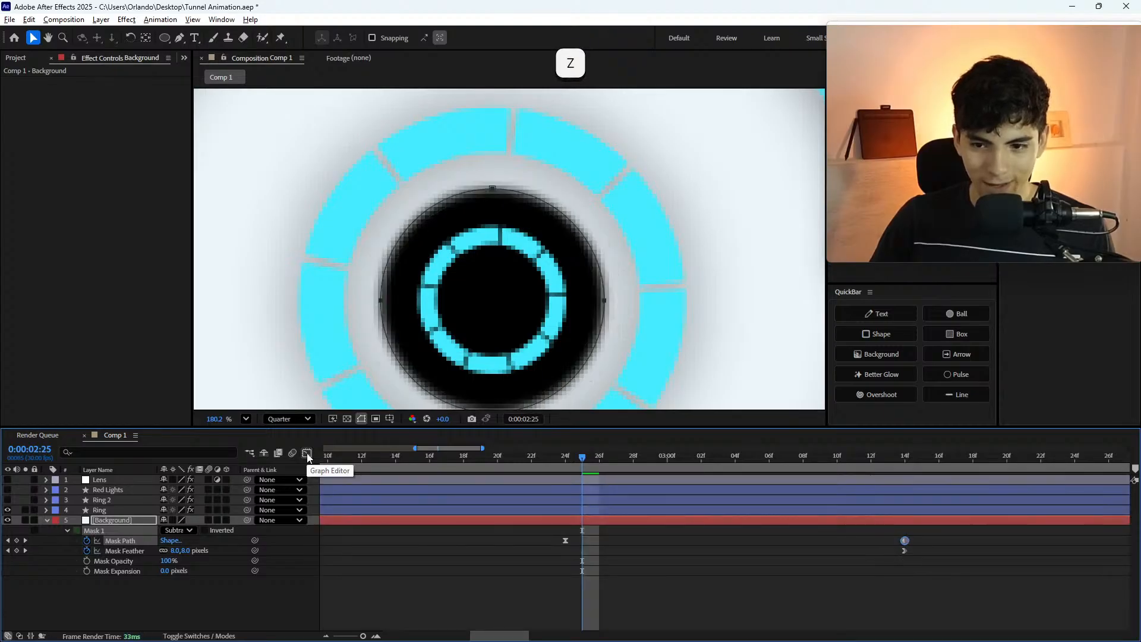
- Try lowering the Mask Path speed at 0:00:02:24 to about half in the speed graph, check the frames up to 0:00:02:26, and undo it
{"action": "left_click", "coordinate": [307, 454]}
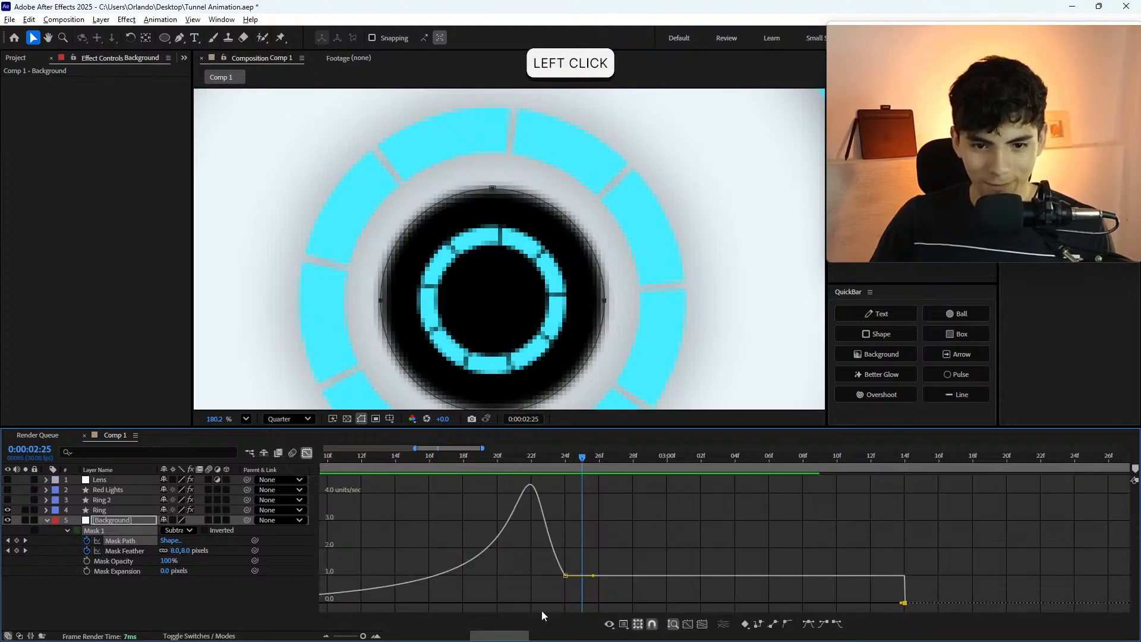
{"action": "left_click_drag", "start_coordinate": [566, 578], "coordinate": [566, 593]}
{"action": "left_click", "coordinate": [565, 458]}
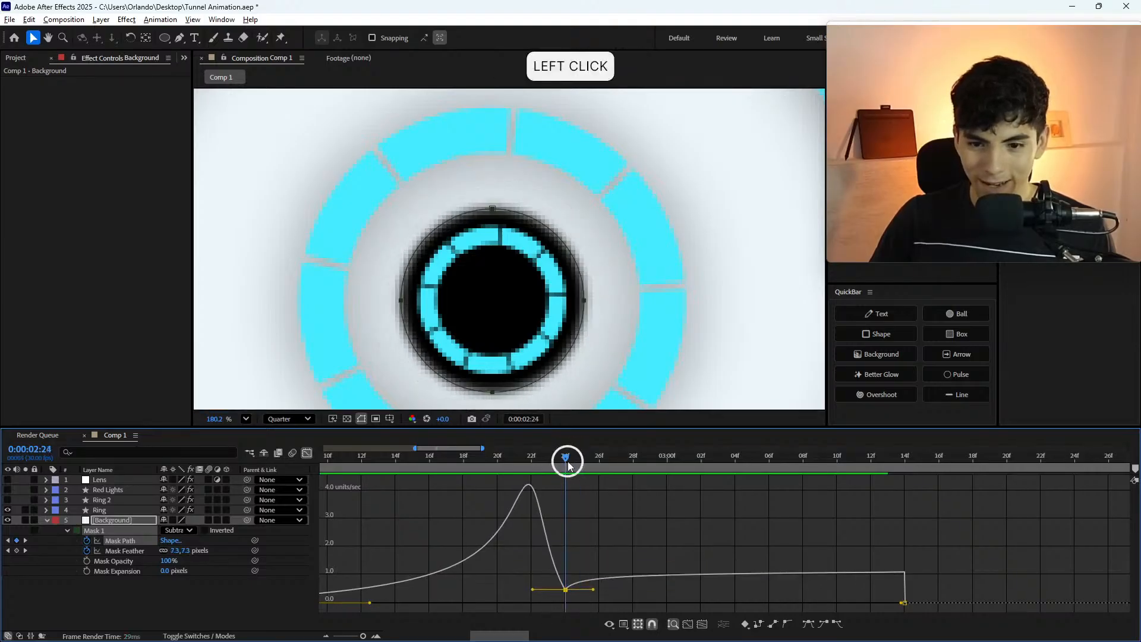
{"action": "left_click_drag", "start_coordinate": [566, 463], "coordinate": [606, 469]}
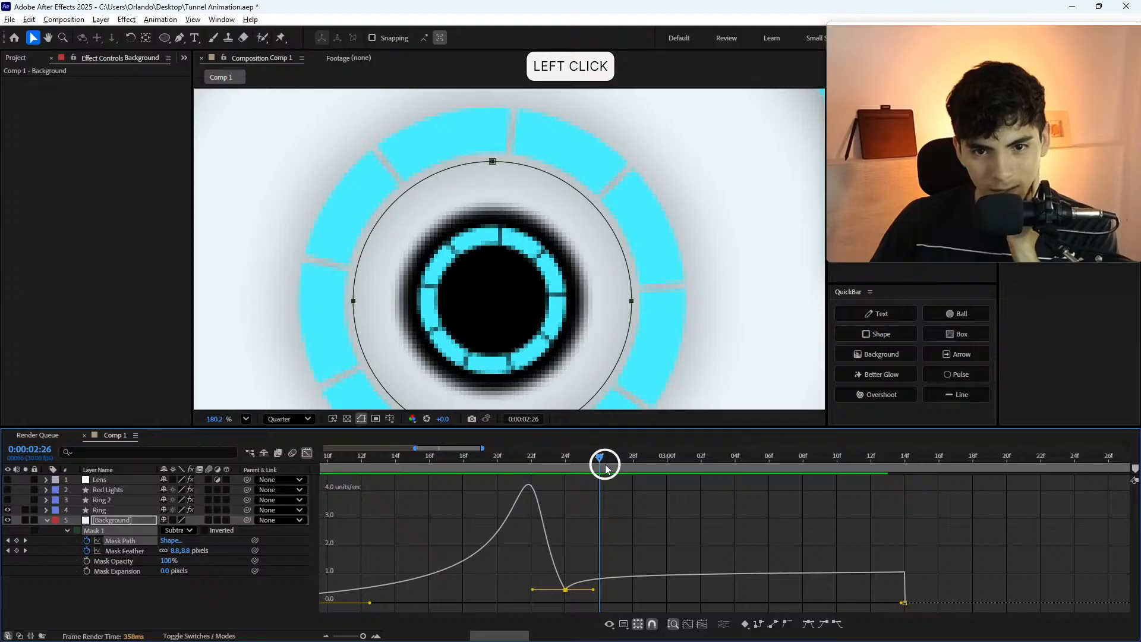
{"action": "key", "text": "ctrl+z"}
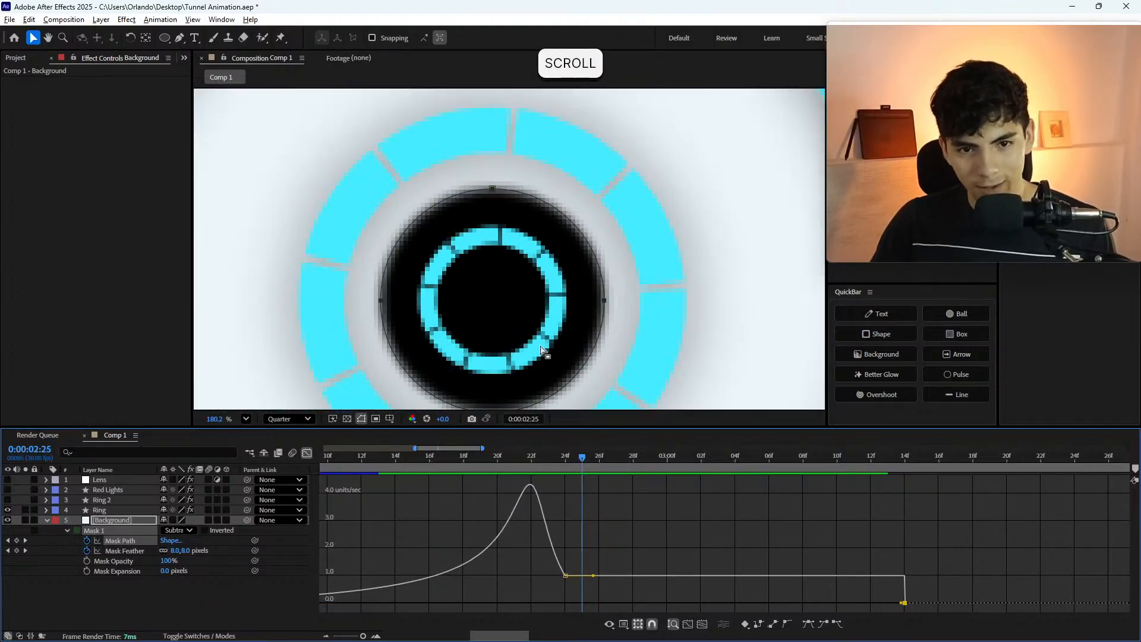
- Lower the Mask Path speed at 0:00:02:24 to zero and step through the frames up to 0:00:02:29 to check the mask growth
{"action": "scroll", "coordinate": [539, 352], "scroll_direction": "up", "scroll_amount": 1}
{"action": "left_click", "coordinate": [562, 456], "text": "shift"}
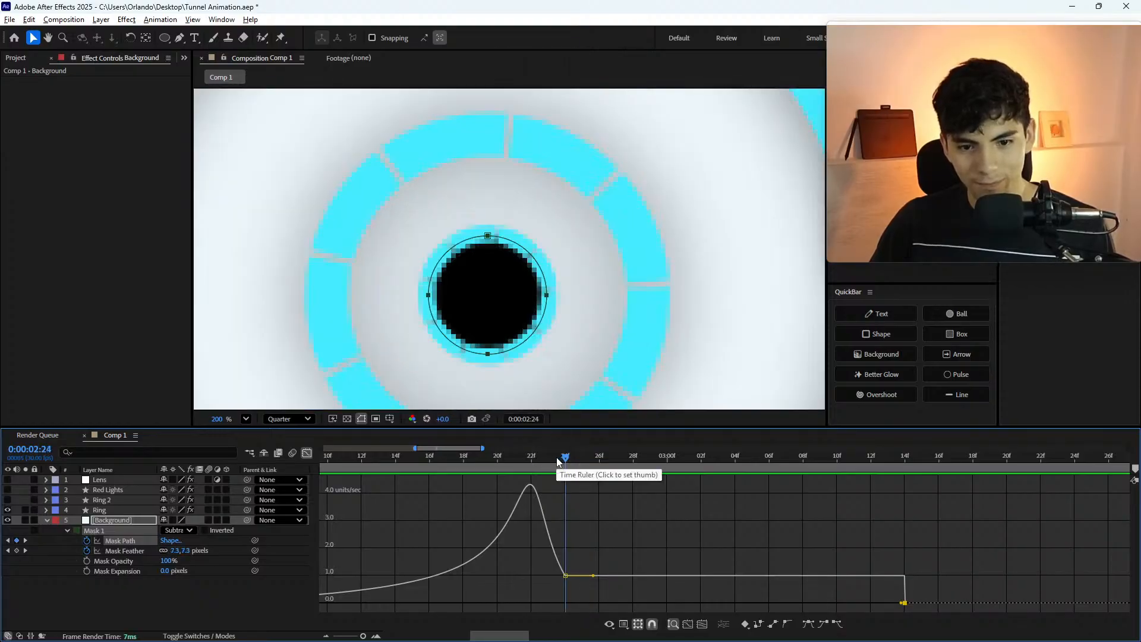
{"action": "left_click_drag", "start_coordinate": [565, 575], "coordinate": [568, 604]}
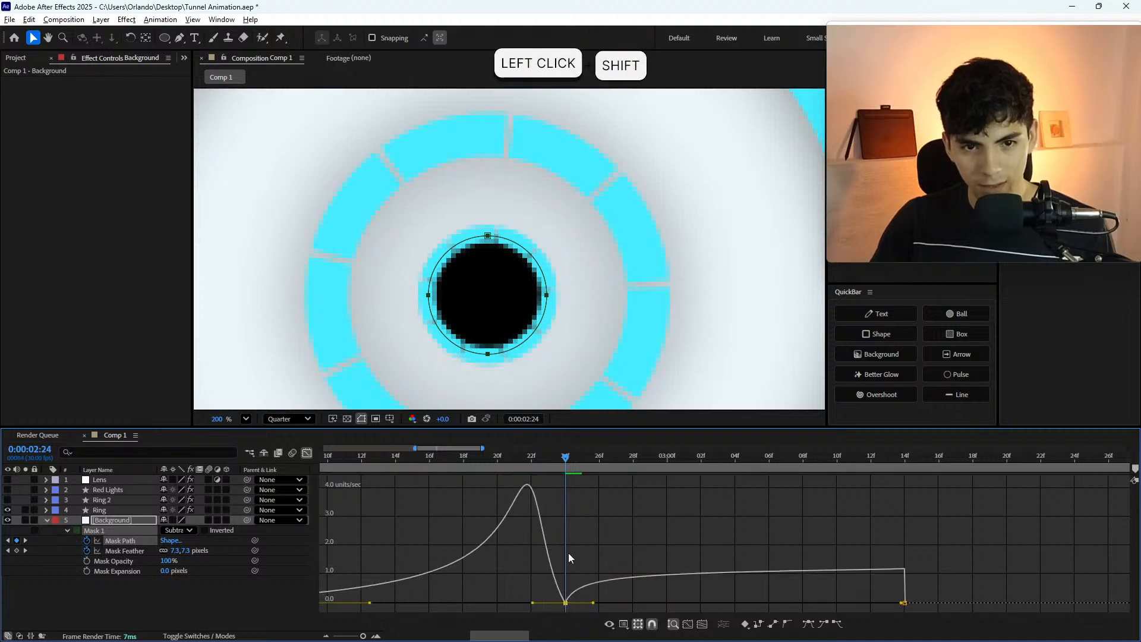
{"action": "scroll", "coordinate": [576, 541], "scroll_direction": "down", "scroll_amount": 1}
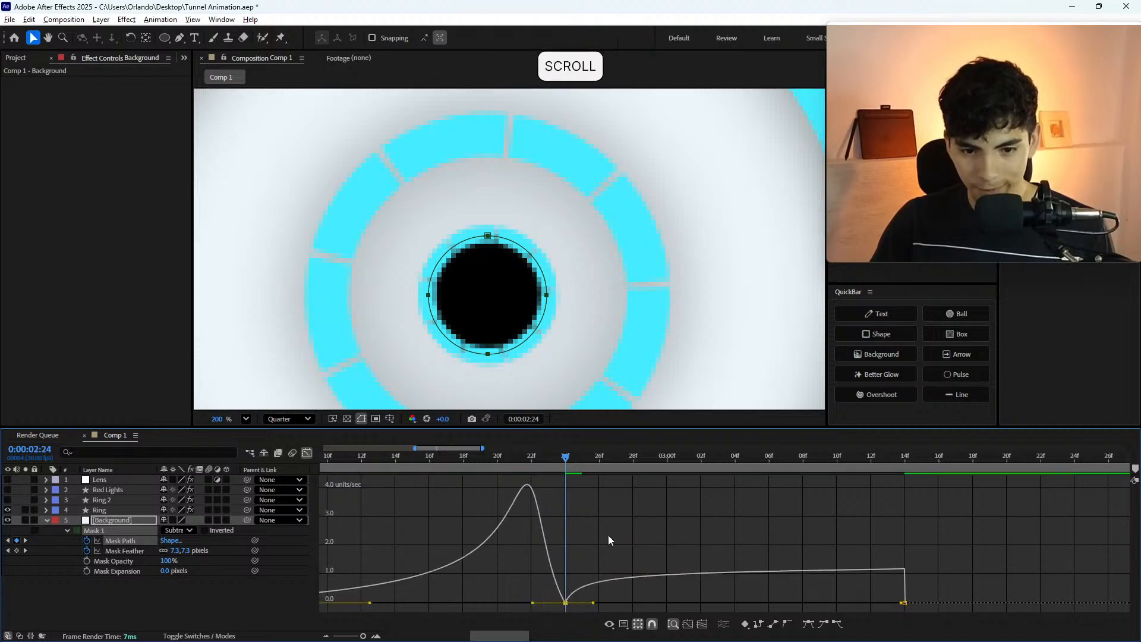
{"action": "key", "text": "Page_Down"}
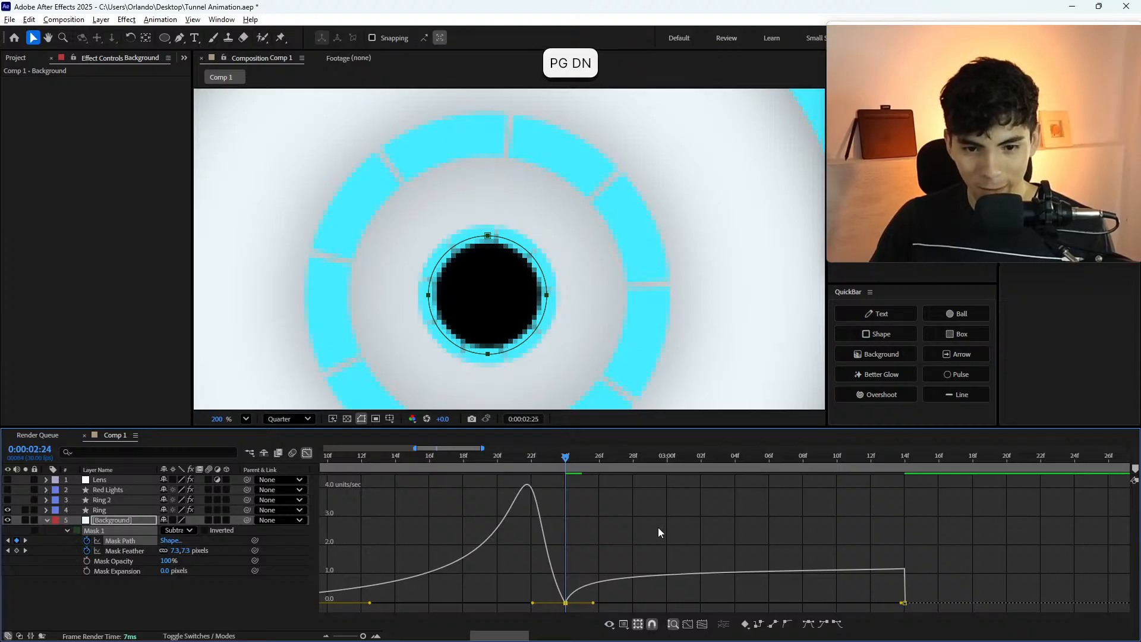
{"action": "key", "text": "Page_Down"}
{"action": "key", "text": "Page_Down"}
{"action": "key", "text": "Page_Down"}
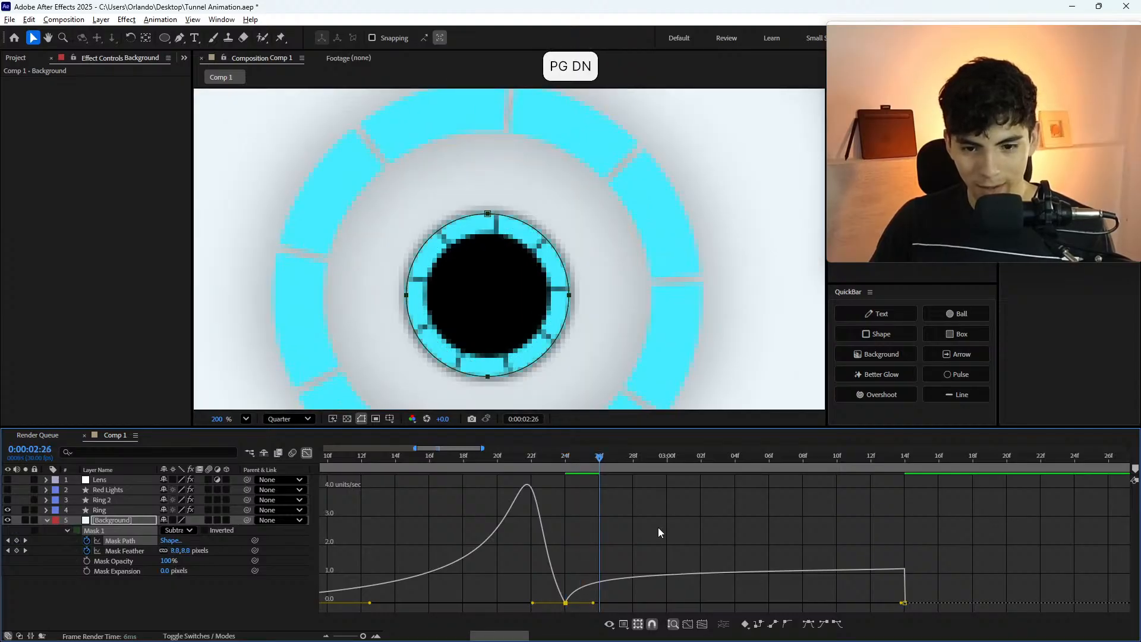
{"action": "key", "text": "Page_Down"}
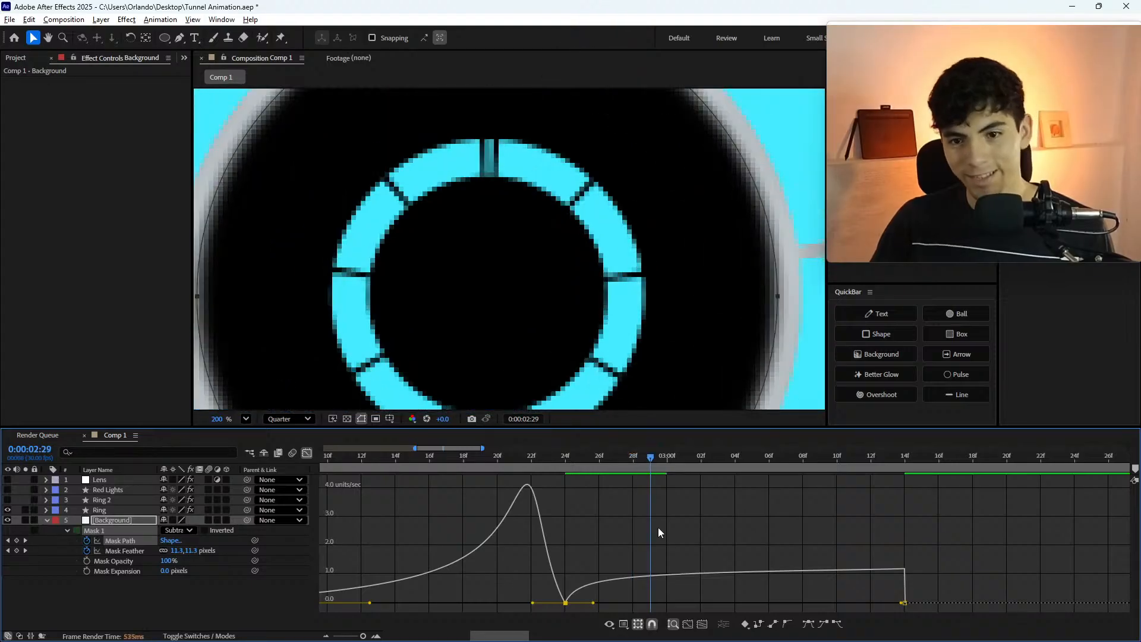
- Lengthen the outgoing speed handle of the 0:00:02:24 Mask Path keyframe to about 0:00:03:00 and check the mask up to 0:00:03:04
{"action": "scroll", "coordinate": [670, 518], "scroll_direction": "down", "scroll_amount": 1}
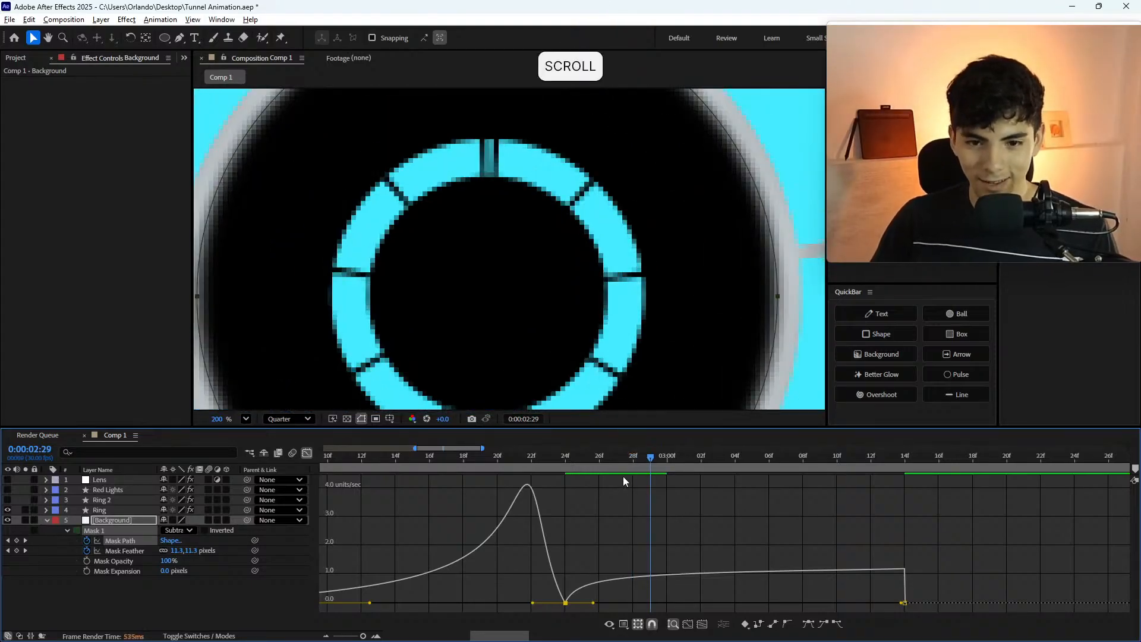
{"action": "left_click", "coordinate": [566, 602], "text": "shift"}
{"action": "left_click_drag", "start_coordinate": [565, 603], "coordinate": [662, 605]}
{"action": "key", "text": "ctrl+z"}
{"action": "left_click", "coordinate": [600, 605], "text": "shift"}
{"action": "left_click", "coordinate": [664, 466]}
{"action": "left_click_drag", "start_coordinate": [674, 465], "coordinate": [679, 465]}
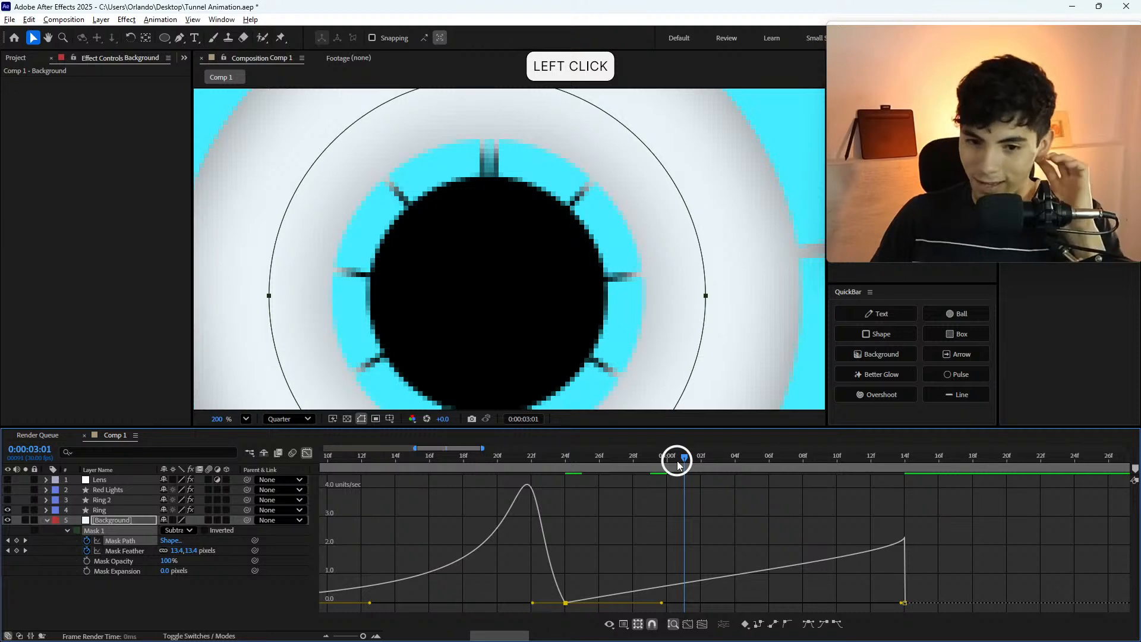
{"action": "left_click_drag", "start_coordinate": [679, 465], "coordinate": [732, 472]}
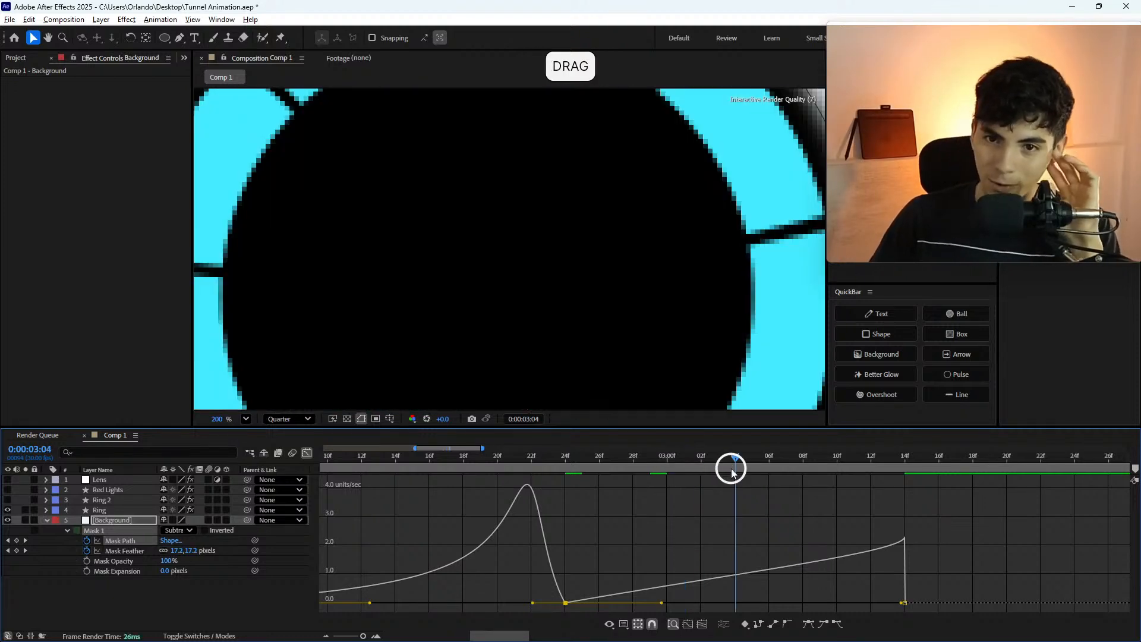
- Extend the outgoing Mask Path speed handle to about 0:00:03:01 and check the mask against the rings up to 0:00:03:13
{"action": "scroll", "coordinate": [657, 336], "scroll_direction": "up", "scroll_amount": 5}
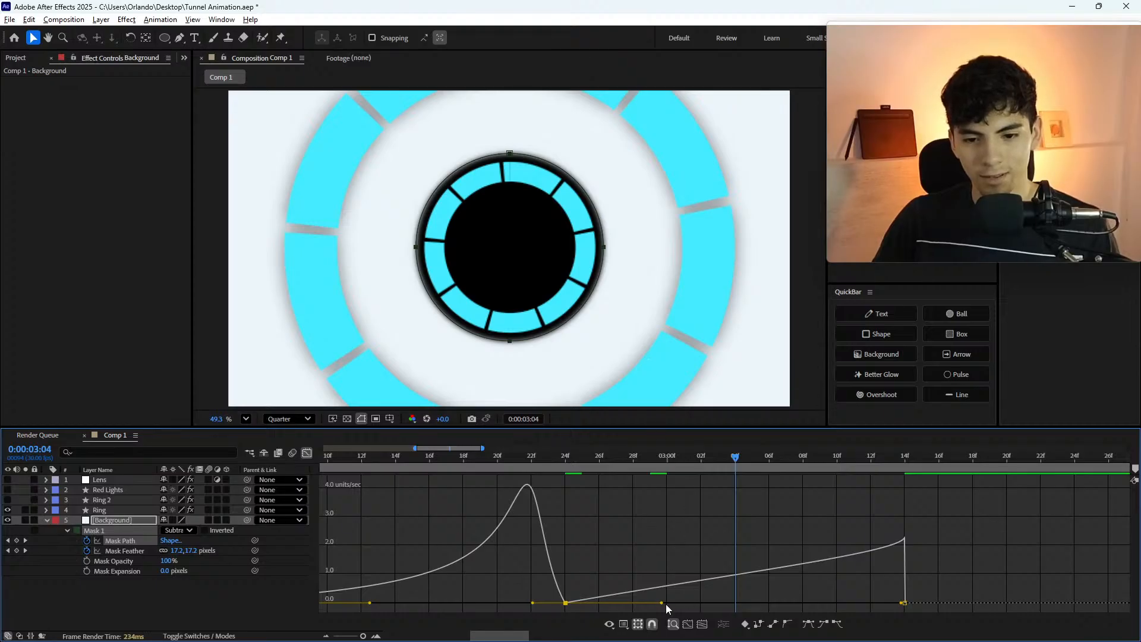
{"action": "left_click_drag", "start_coordinate": [661, 603], "coordinate": [683, 605]}
{"action": "left_click", "coordinate": [764, 458]}
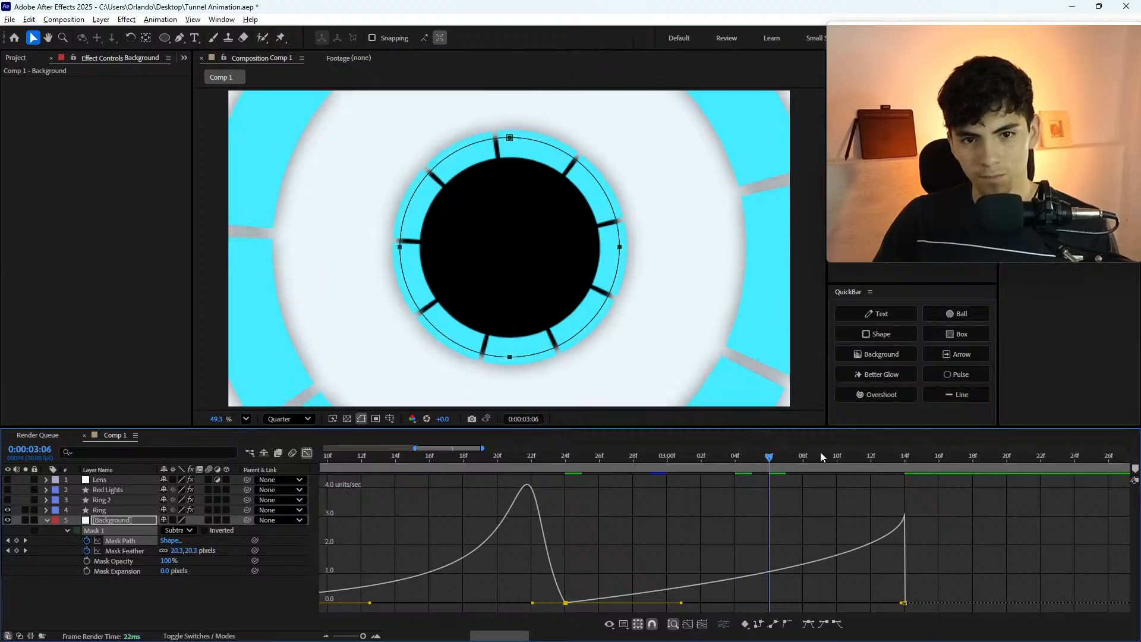
{"action": "left_click", "coordinate": [820, 454]}
{"action": "left_click", "coordinate": [861, 454]}
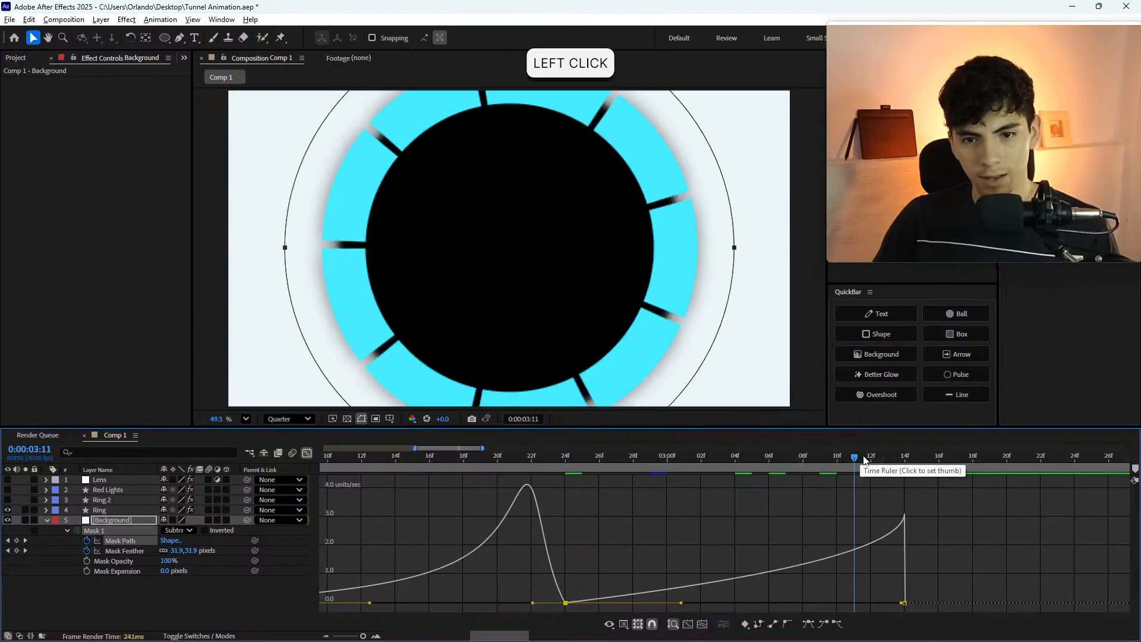
{"action": "left_click", "coordinate": [889, 458]}
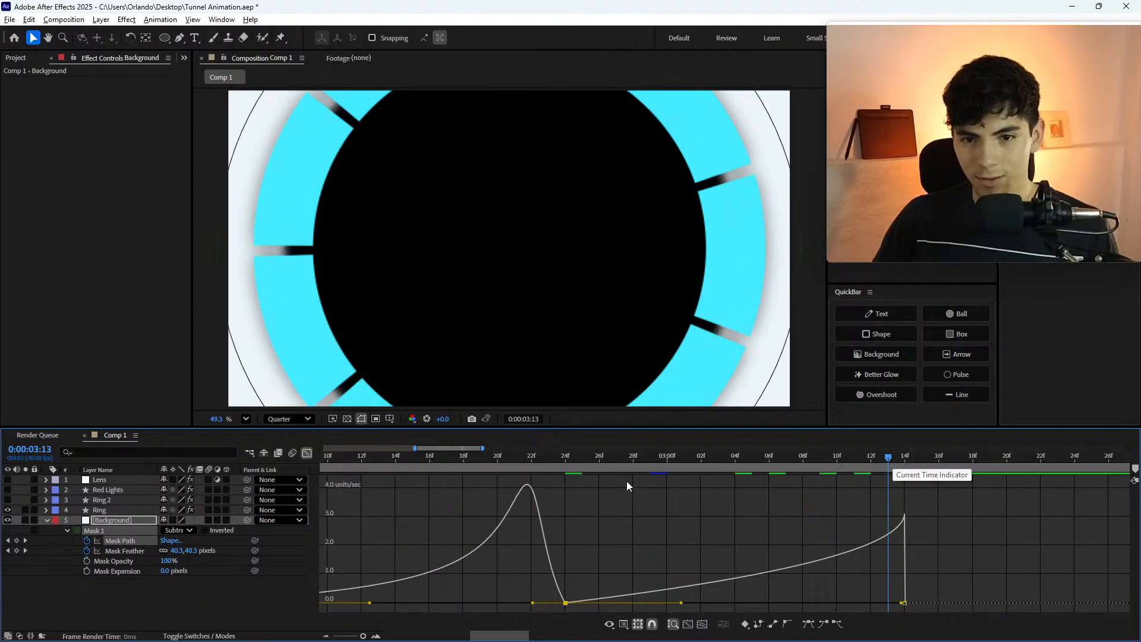
- Check the mask from 0:00:02:24 to 0:00:02:29 and slightly shorten the outgoing Mask Path speed handle
{"action": "left_click", "coordinate": [565, 458]}
{"action": "left_click", "coordinate": [599, 459]}
{"action": "left_click", "coordinate": [616, 458]}
{"action": "left_click", "coordinate": [649, 459]}
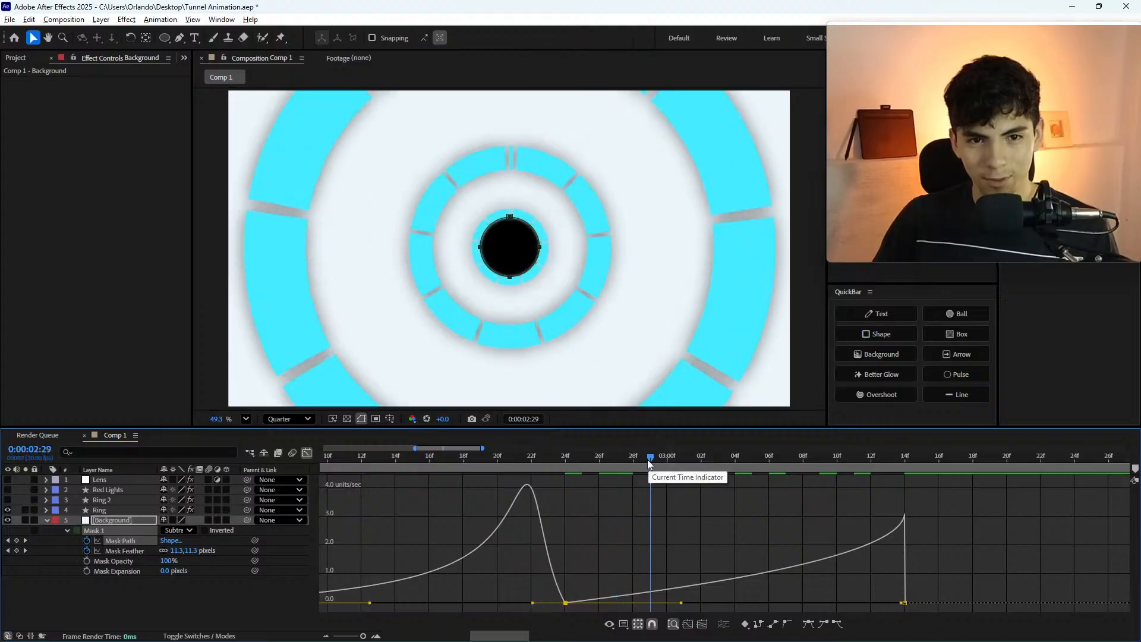
{"action": "scroll", "coordinate": [498, 300], "scroll_direction": "up", "scroll_amount": 3}
{"action": "scroll", "coordinate": [500, 302], "scroll_direction": "up", "scroll_amount": 2}
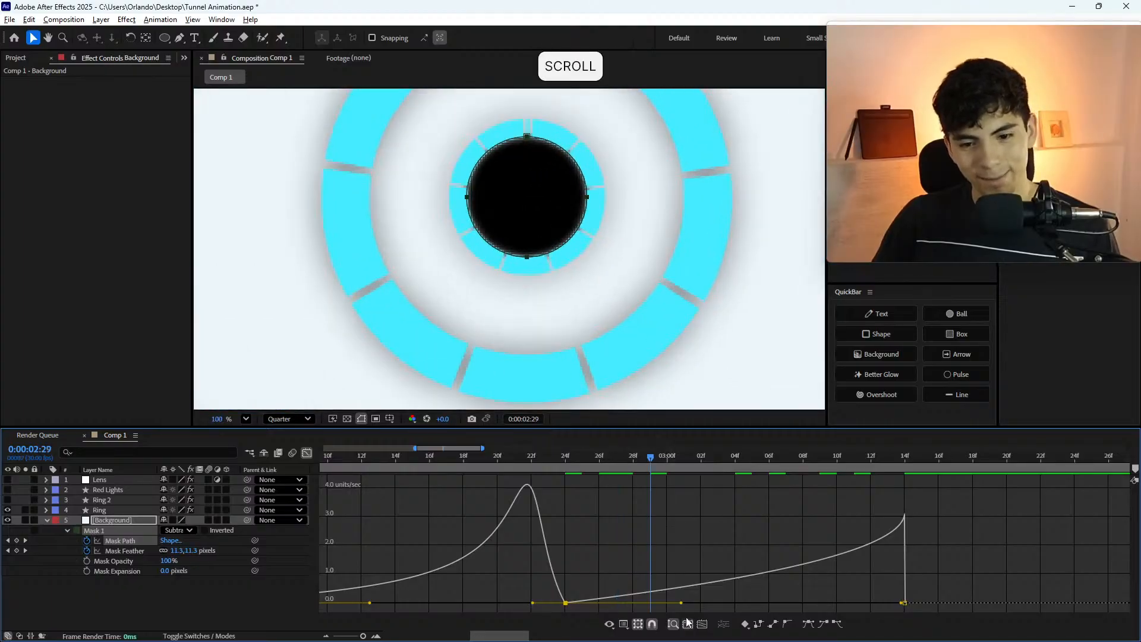
{"action": "left_click_drag", "start_coordinate": [682, 606], "coordinate": [680, 605]}
{"action": "key", "text": "ctrl+z"}
{"action": "left_click", "coordinate": [659, 533]}
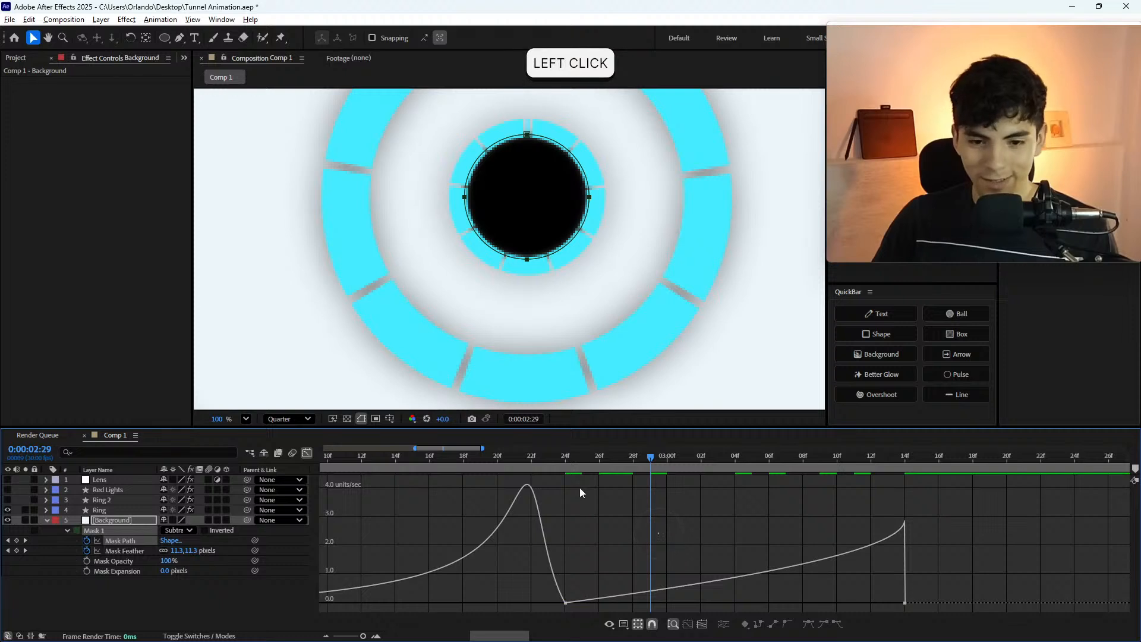
- Play back the animation from 0:00:02:23 to review the growing mask against the rings
{"action": "left_click", "coordinate": [547, 455]}
{"action": "key", "text": "space"}
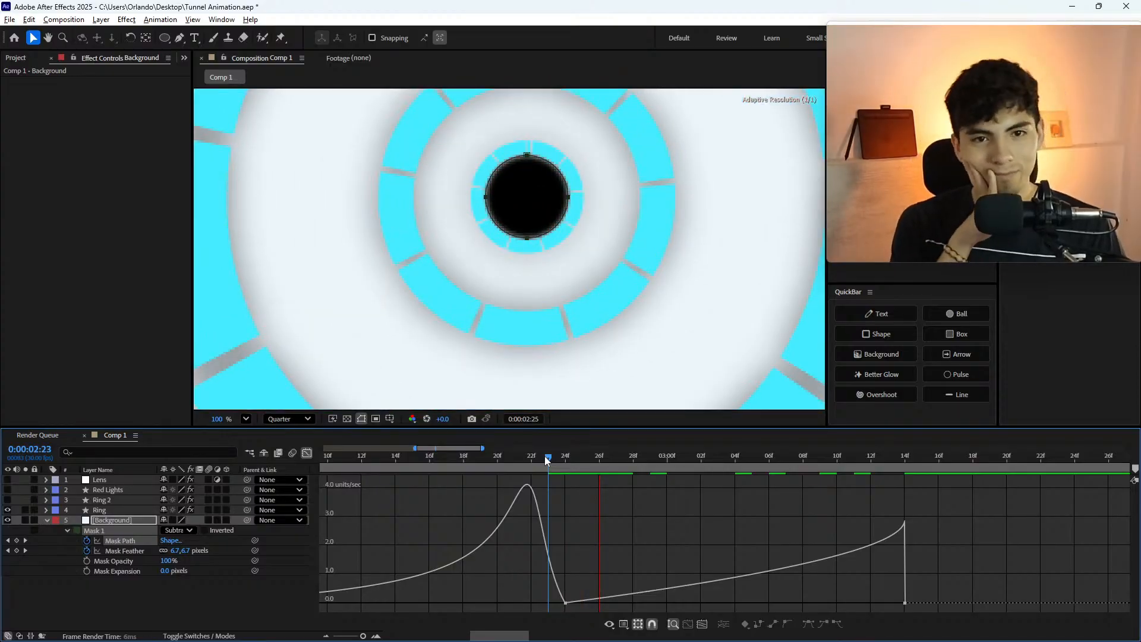
{"action": "key", "text": "space"}
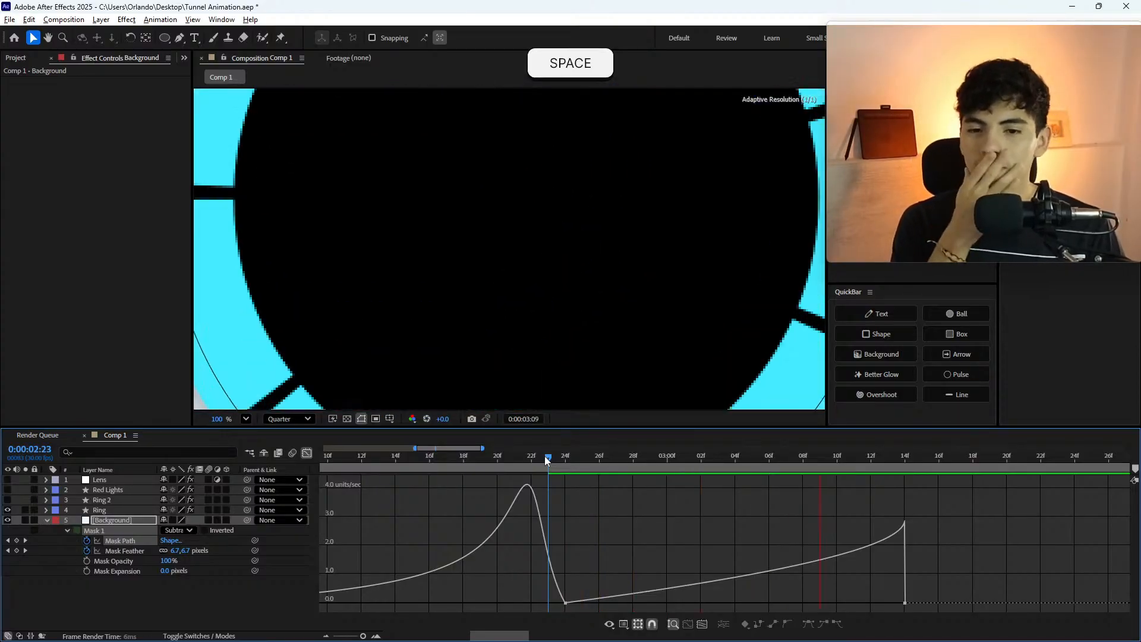
{"action": "left_click", "coordinate": [545, 456]}
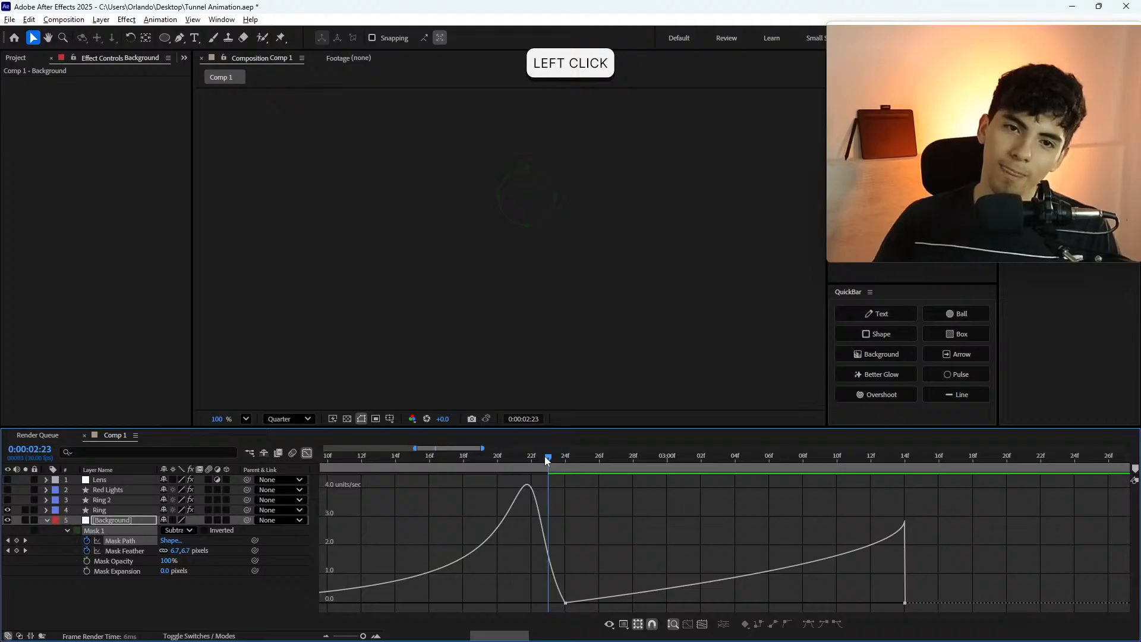
{"action": "key", "text": "space"}
{"action": "left_click", "coordinate": [558, 457]}
{"action": "left_click", "coordinate": [550, 459]}
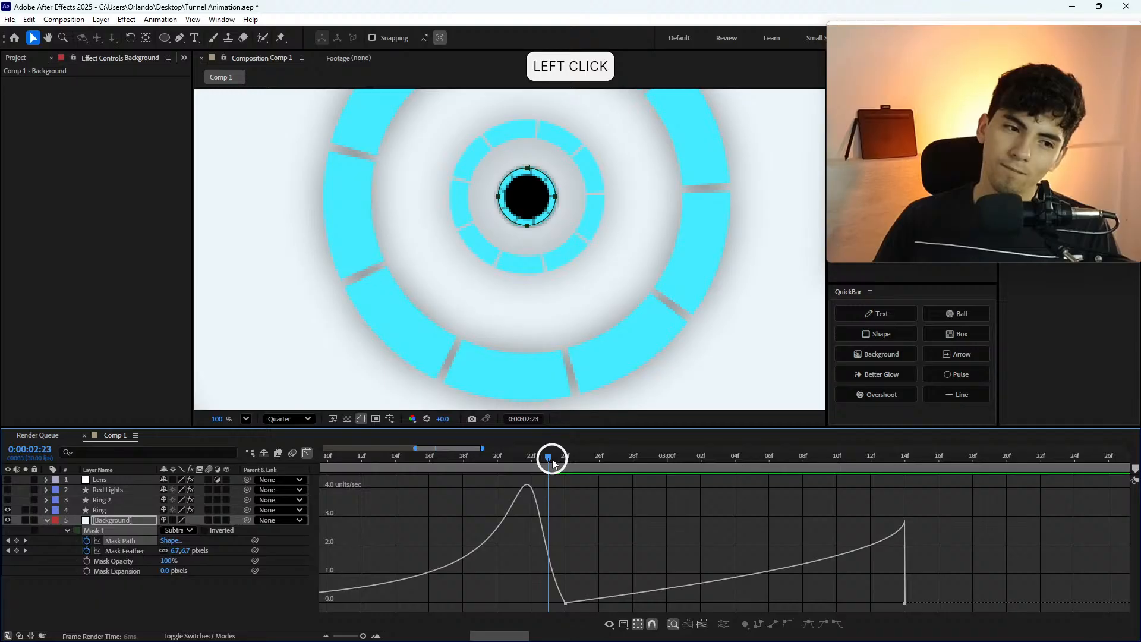
- Scrub the timeline between 0:00:02:23 and 0:00:03:11 to compare the mask edge with the innermost ring, ending at 0:00:03:03
{"action": "left_click_drag", "start_coordinate": [551, 459], "coordinate": [725, 453]}
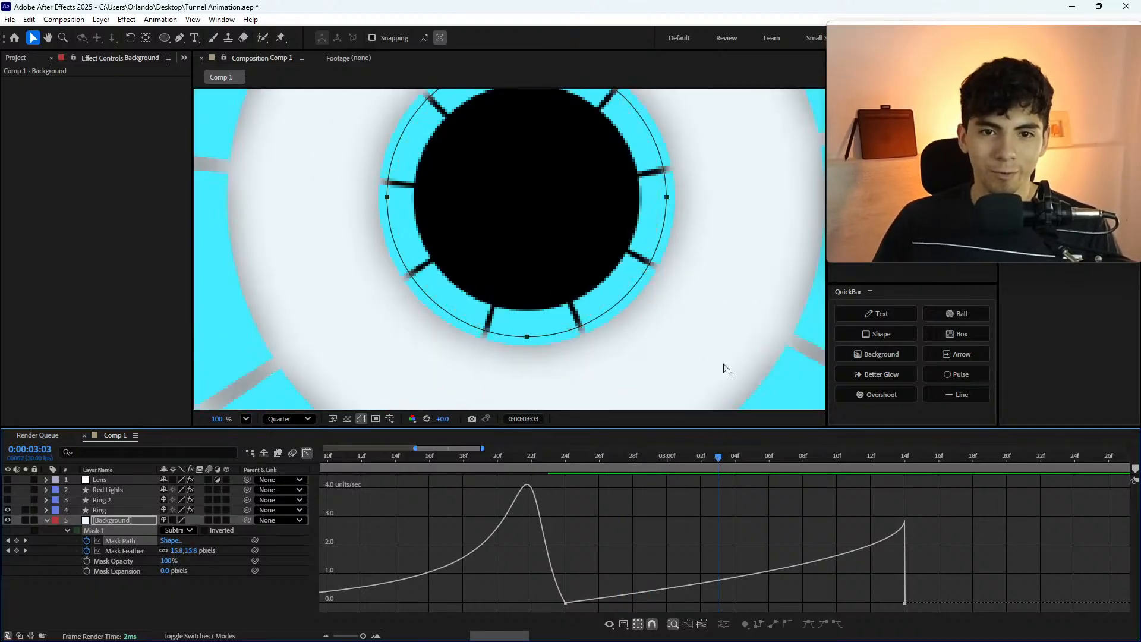
{"action": "left_click", "coordinate": [820, 454]}
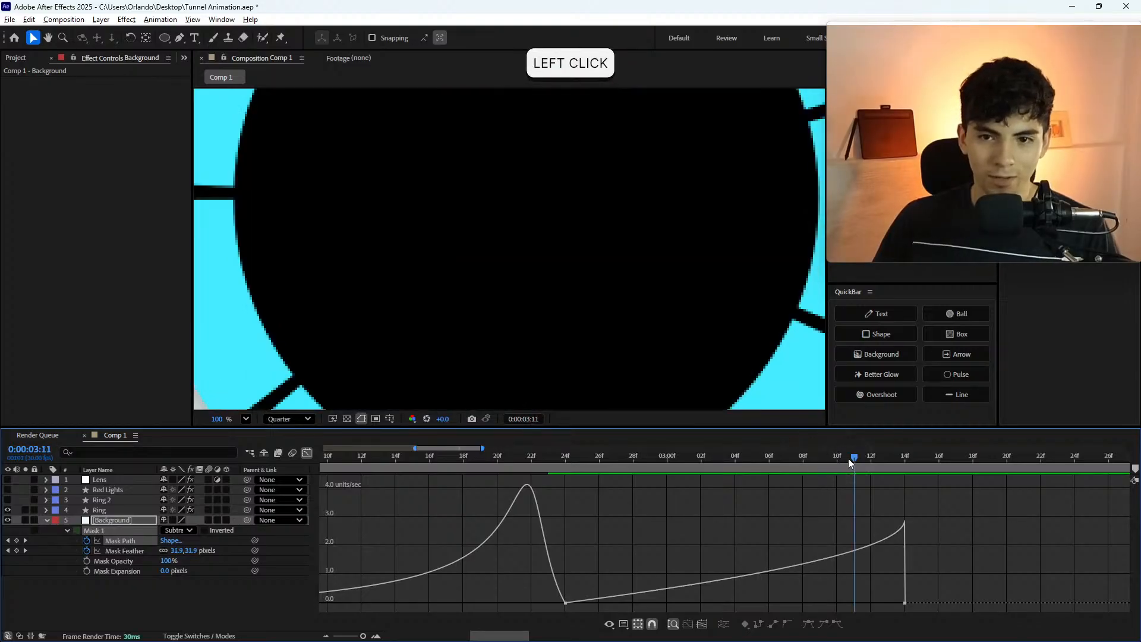
{"action": "left_click", "coordinate": [780, 459]}
{"action": "left_click_drag", "start_coordinate": [780, 459], "coordinate": [717, 459]}
{"action": "scroll", "coordinate": [665, 286], "scroll_direction": "down", "scroll_amount": 4}
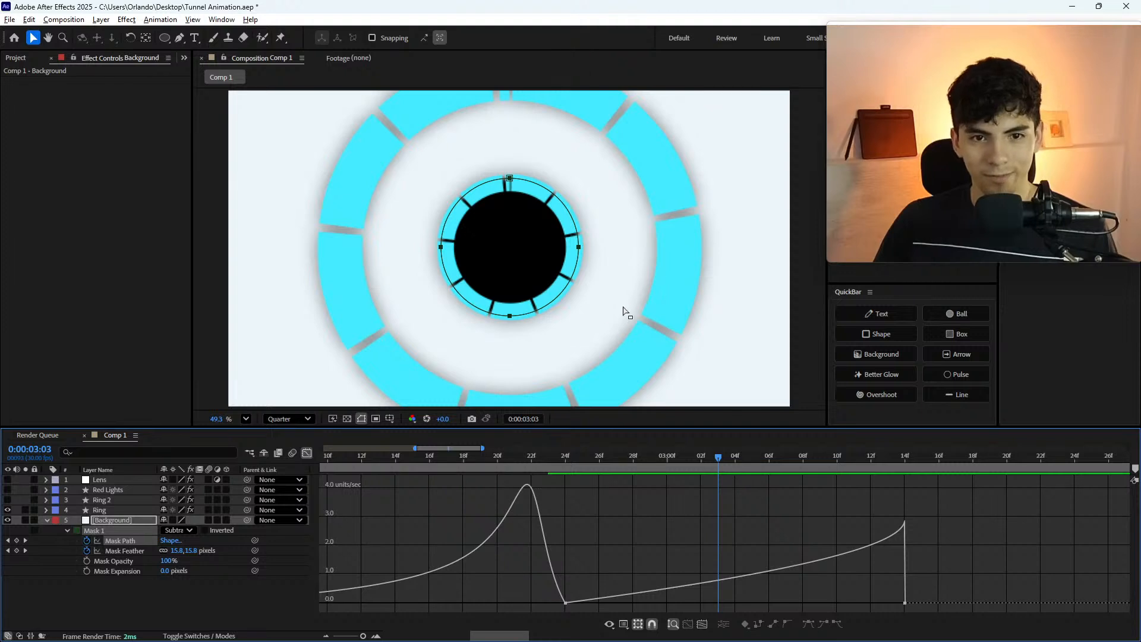
- Close the speed graph, collapse the Background properties and play the animation from 0:00:00:00
{"action": "left_click", "coordinate": [307, 452]}
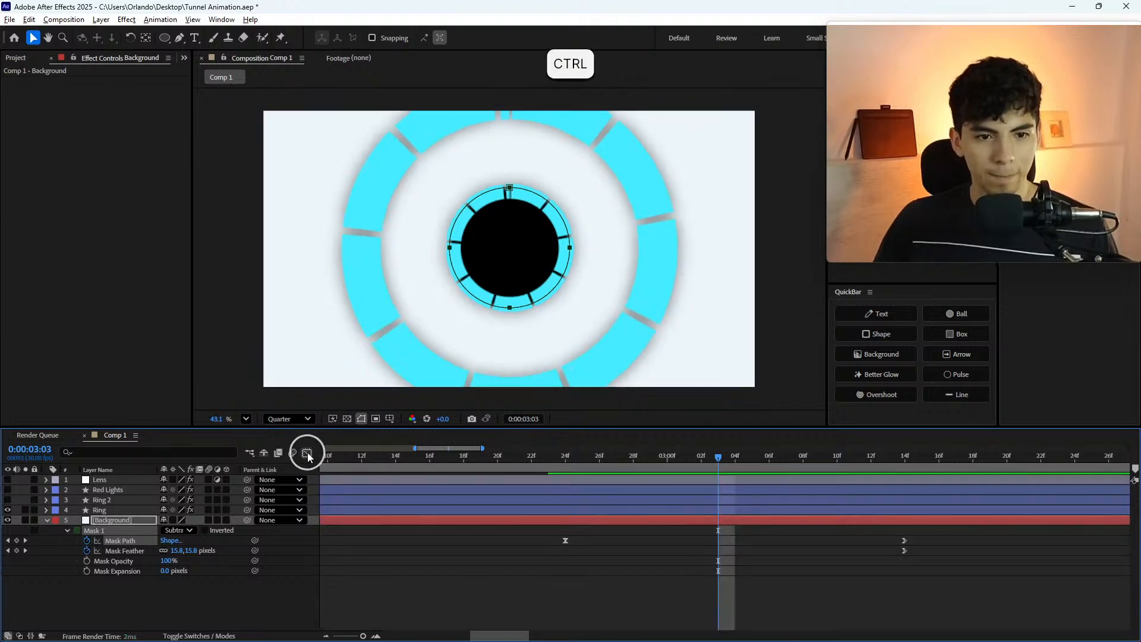
{"action": "scroll", "coordinate": [622, 557], "scroll_direction": "down", "scroll_amount": 5}
{"action": "key", "text": "u"}
{"action": "left_click_drag", "start_coordinate": [355, 462], "coordinate": [291, 459]}
{"action": "key", "text": "u"}
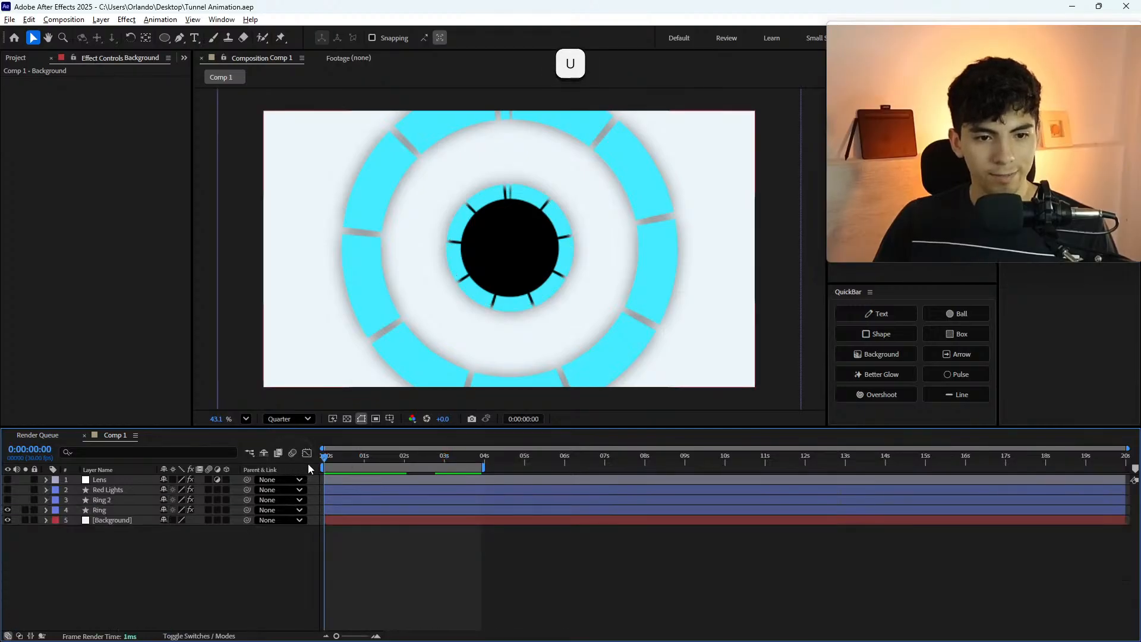
{"action": "key", "text": "space"}
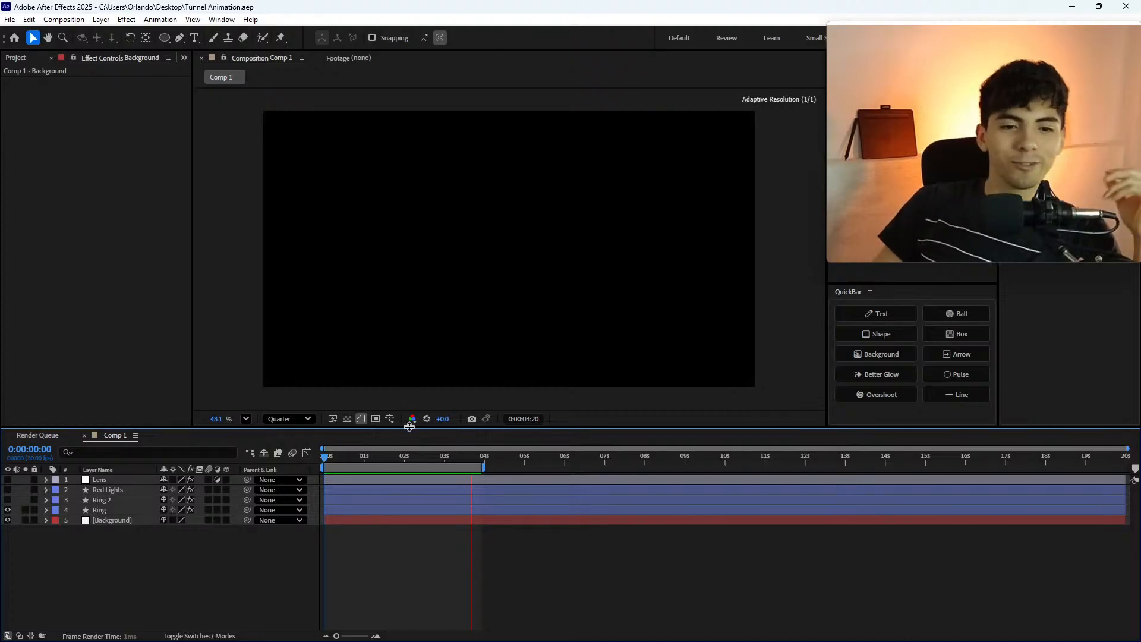
- Scrub to 0:00:02:16 to inspect the opening mask and replay the animation from the start
{"action": "left_click", "coordinate": [414, 463]}
{"action": "mouse_move", "coordinate": [414, 463]}
{"action": "left_mouse_down"}
{"action": "mouse_move", "coordinate": [457, 465]}
{"action": "mouse_move", "coordinate": [415, 462]}
{"action": "mouse_move", "coordinate": [425, 463]}
{"action": "left_mouse_up"}
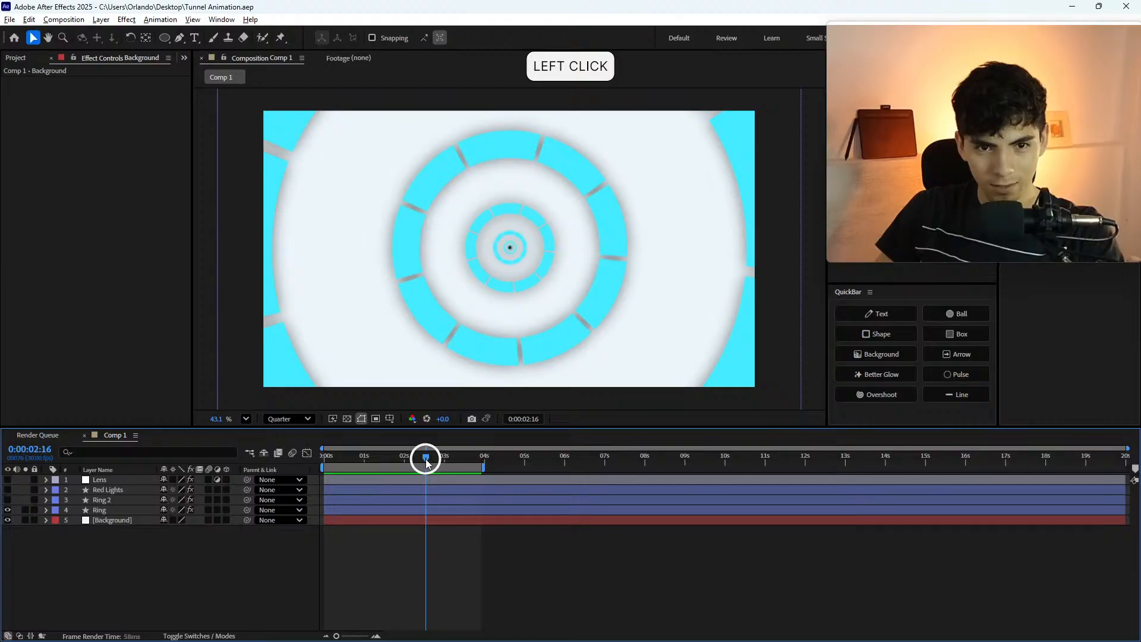
{"action": "left_click_drag", "start_coordinate": [426, 463], "coordinate": [326, 463]}
{"action": "key", "text": "space"}
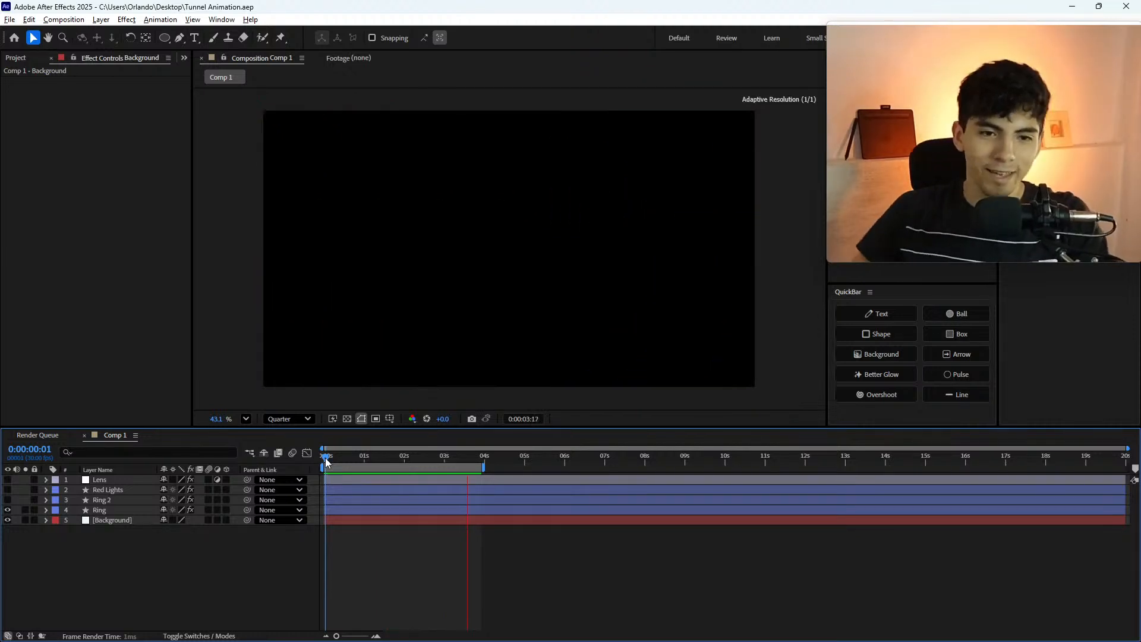
- Step frame by frame from 0:00:02:12 to 0:00:03:00 to compare the black opening with the innermost rings
{"action": "left_click", "coordinate": [426, 457]}
{"action": "left_click_drag", "start_coordinate": [427, 461], "coordinate": [420, 461]}
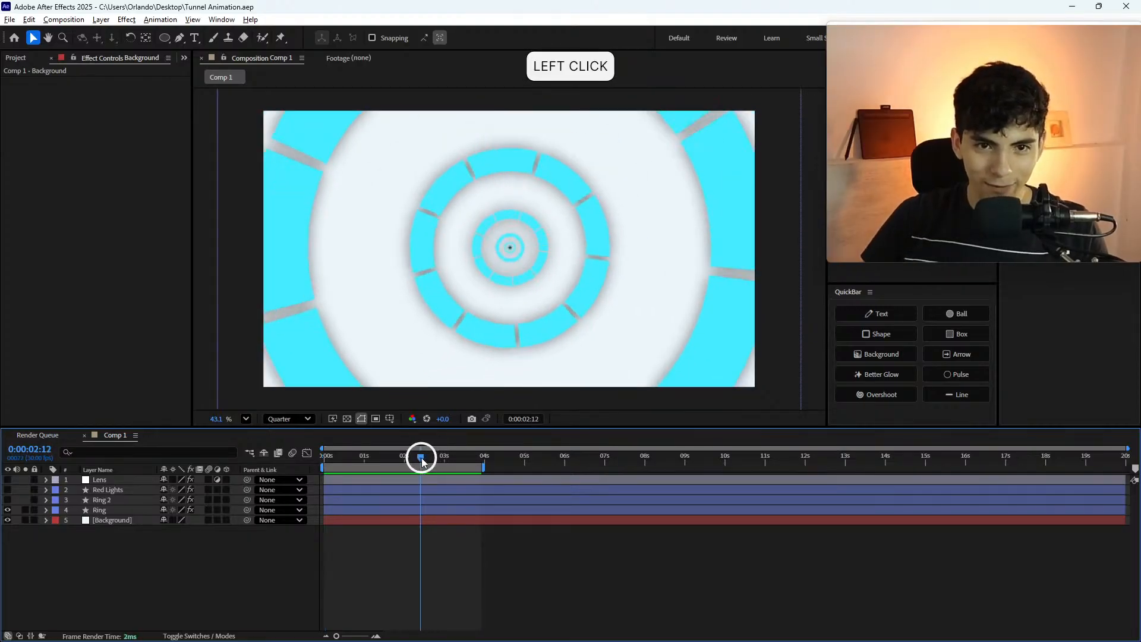
{"action": "key", "text": "Page_Down"}
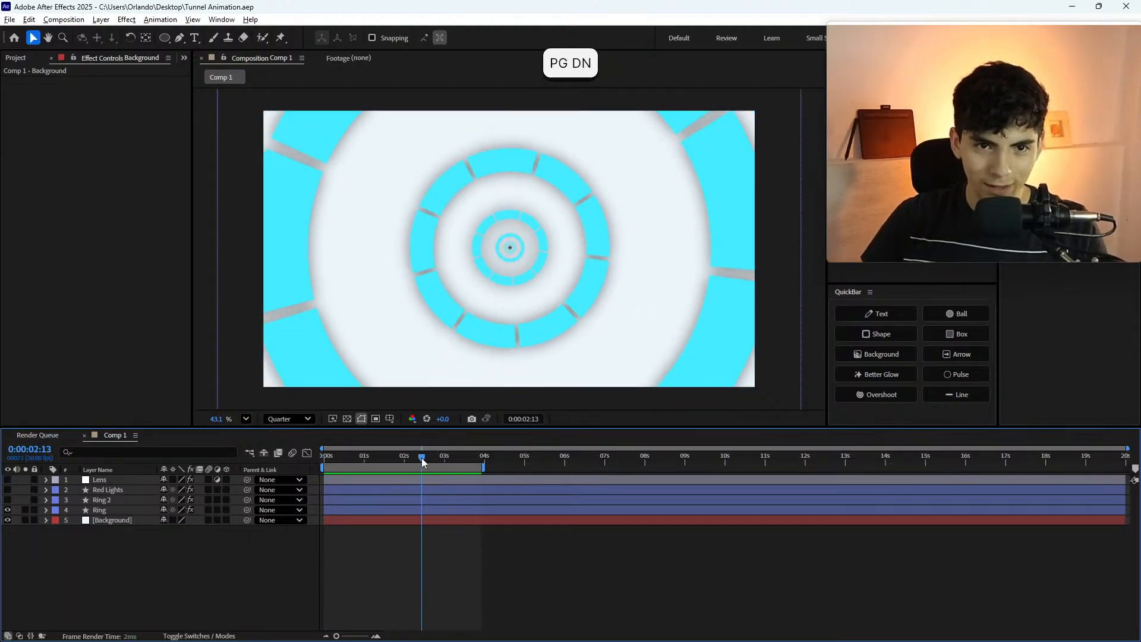
{"action": "key", "text": "Page_Down"}
{"action": "key", "text": "Page_Down"}
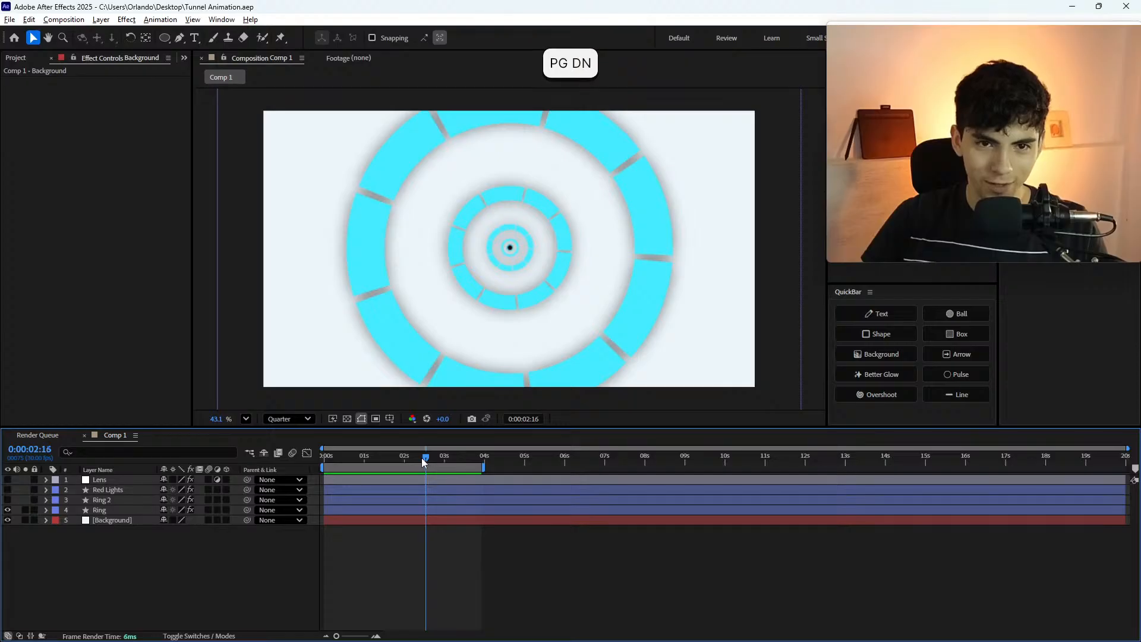
{"action": "key", "text": "Page_Down"}
{"action": "key", "text": "Page_Down"}
{"action": "key", "text": "Page_Down"}
{"action": "key", "text": "Page_Down"}
{"action": "key", "text": "Page_Down"}
{"action": "key", "text": "Page_Down"}
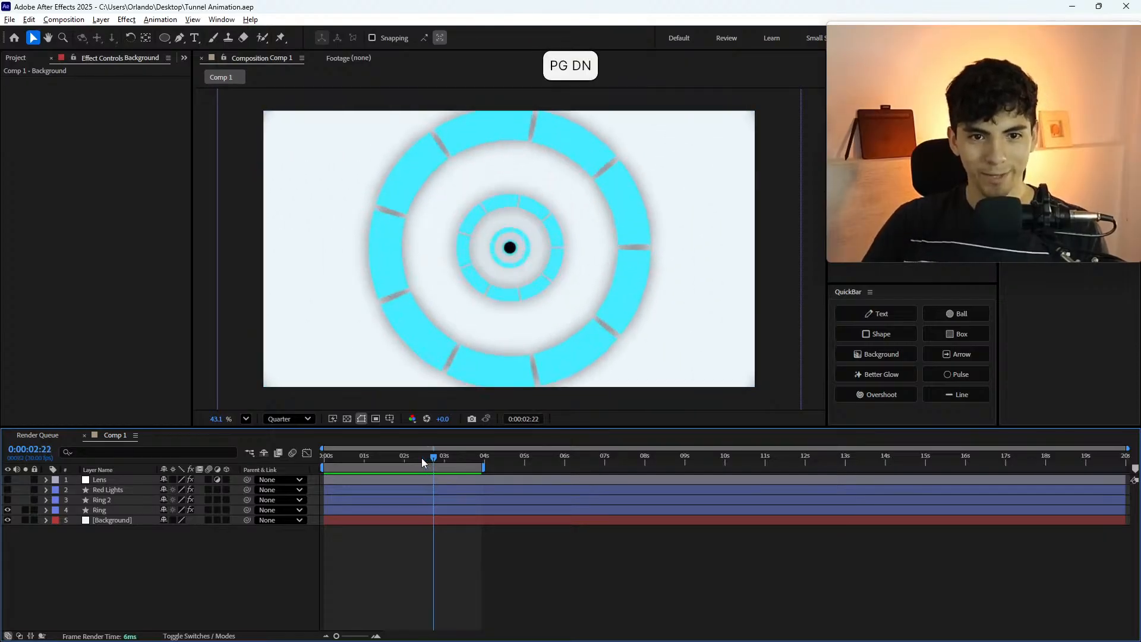
{"action": "key", "text": "Page_Down"}
{"action": "key", "text": "Page_Up"}
{"action": "key", "text": "Page_Up"}
{"action": "key", "text": "Page_Down"}
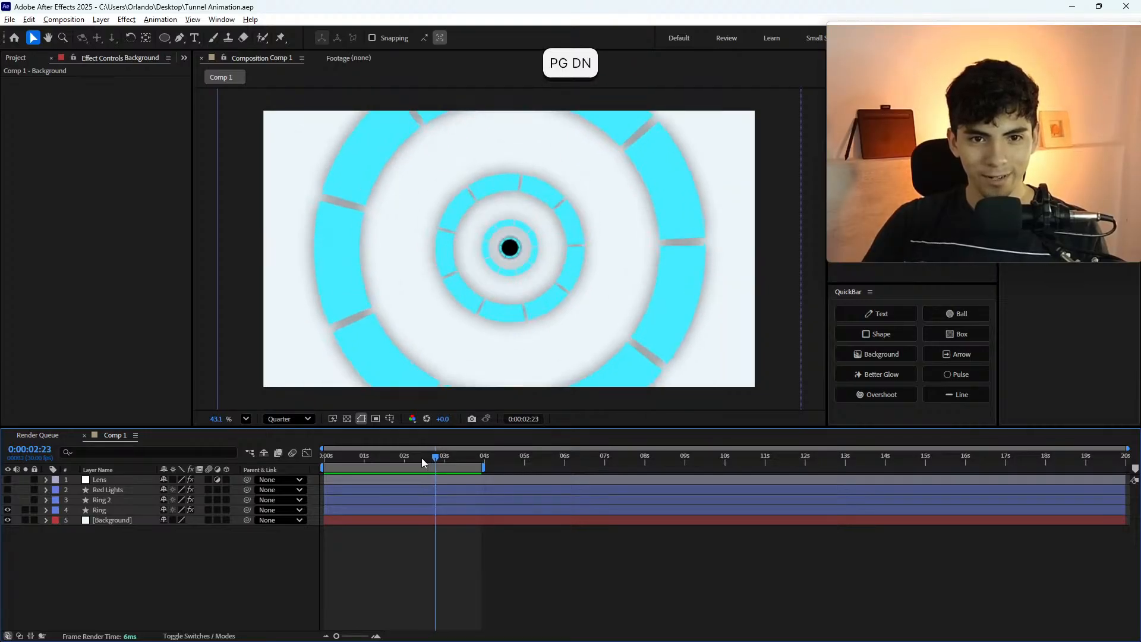
{"action": "key", "text": "Page_Down"}
{"action": "key", "text": "Page_Down"}
{"action": "key", "text": "Page_Down"}
{"action": "key", "text": "Page_Down"}
{"action": "key", "text": "Page_Down"}
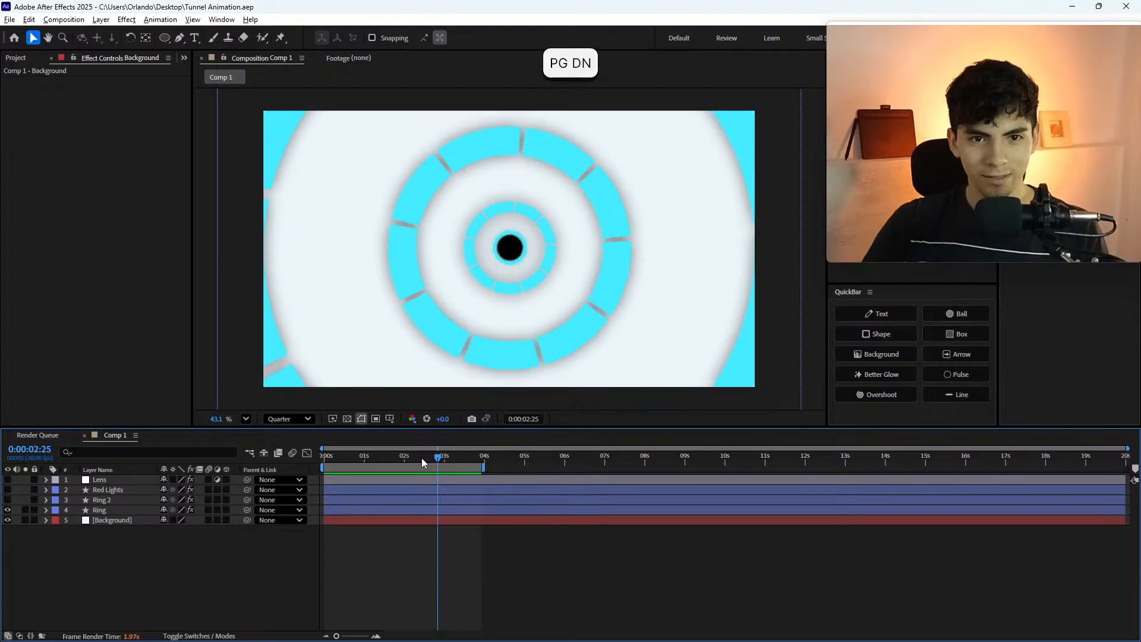
{"action": "key", "text": "Page_Down"}
{"action": "key", "text": "Page_Down"}
{"action": "key", "text": "Page_Down"}
{"action": "key", "text": "Page_Down"}
{"action": "key", "text": "Page_Down"}
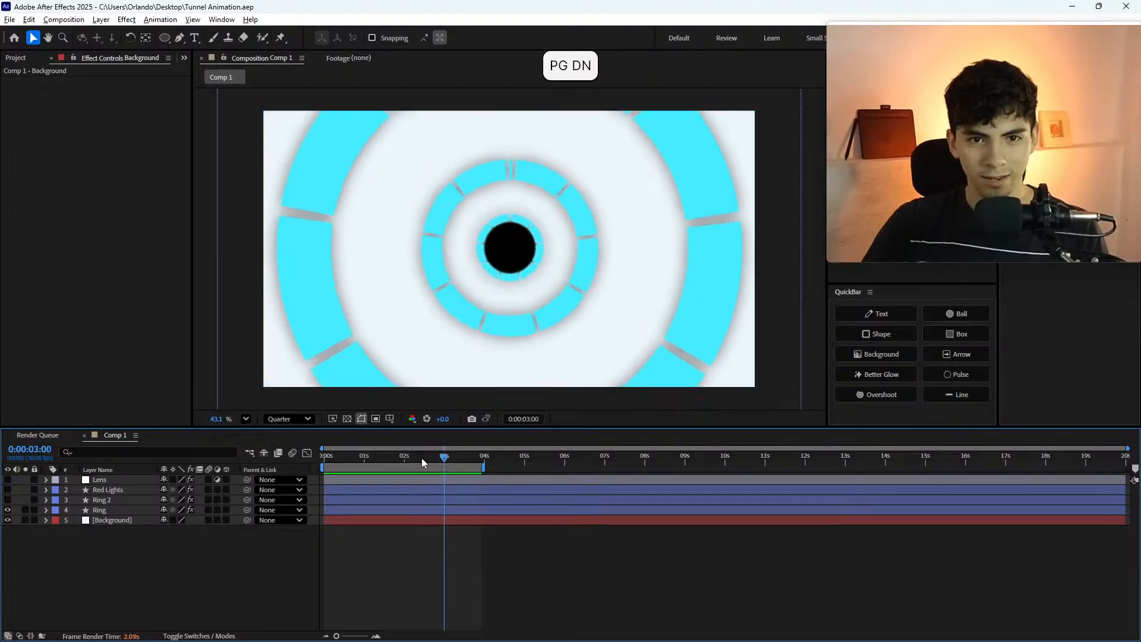
- Step back frame by frame to 0:00:02:22 to find where the black opening drifts from the innermost ring
{"action": "key", "text": "Page_Up"}
{"action": "key", "text": "Page_Up"}
{"action": "key", "text": "Page_Up"}
{"action": "key", "text": "Page_Up"}
{"action": "key", "text": "Page_Up"}
{"action": "key", "text": "Page_Up"}
{"action": "key", "text": "Page_Up"}
{"action": "key", "text": "Page_Up"}
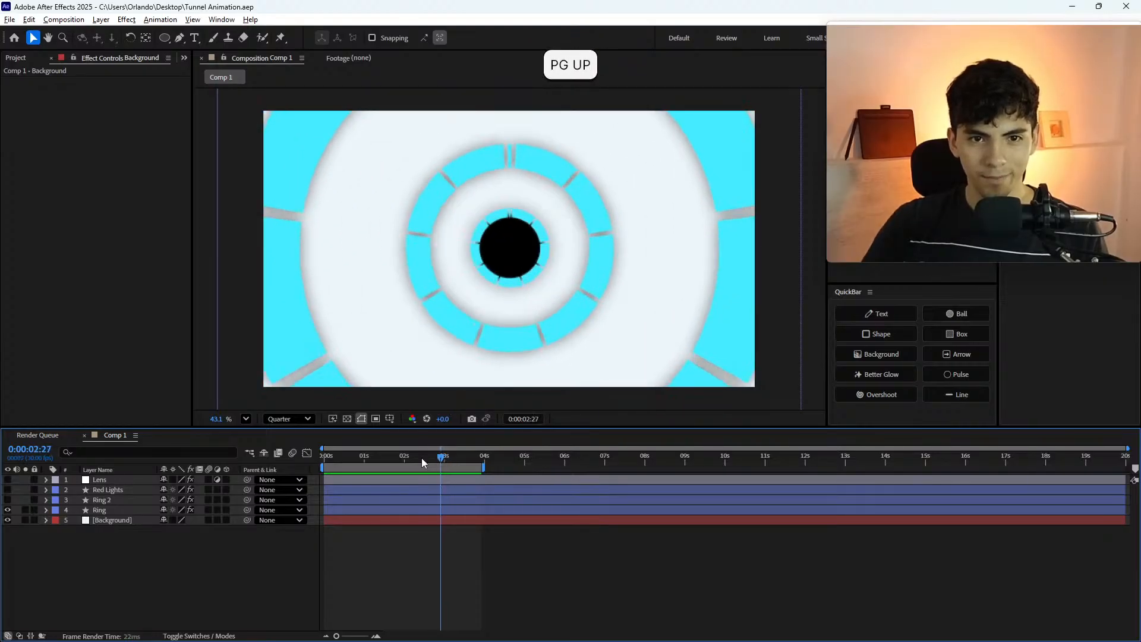
{"action": "key", "text": "Page_Up"}
{"action": "key", "text": "Page_Up"}
{"action": "key", "text": "Page_Up"}
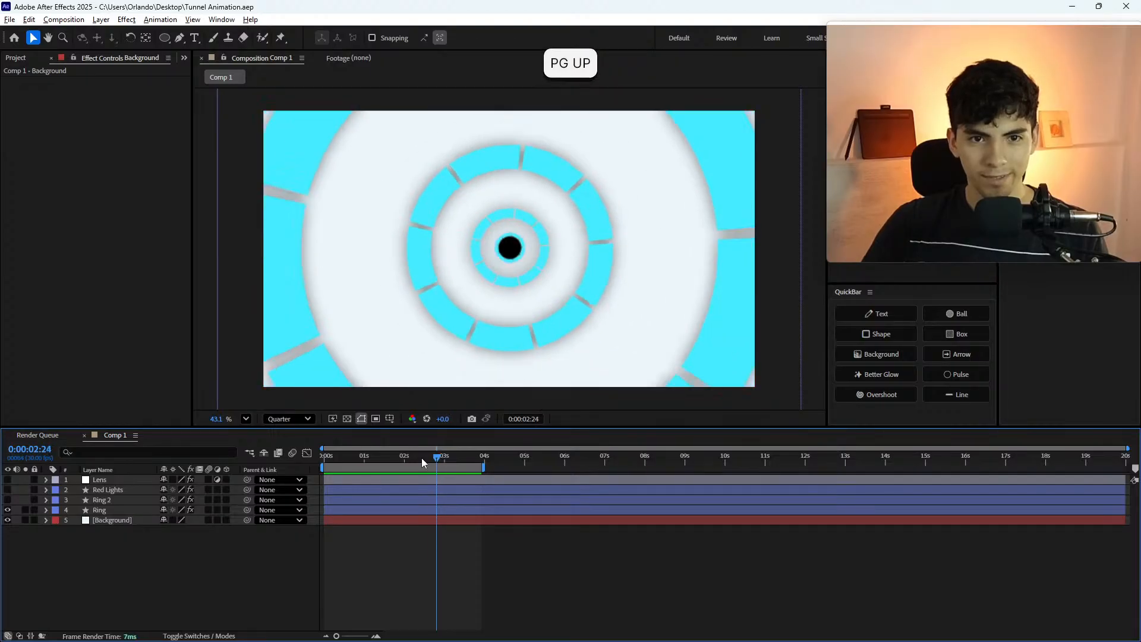
{"action": "key", "text": "Page_Up"}
{"action": "key", "text": "Page_Down"}
- Reveal the Background's keyframes and open the speed graph for the Mask Path keyframe at 0:00:02:24
{"action": "scroll", "coordinate": [544, 325], "scroll_direction": "up", "scroll_amount": 3}
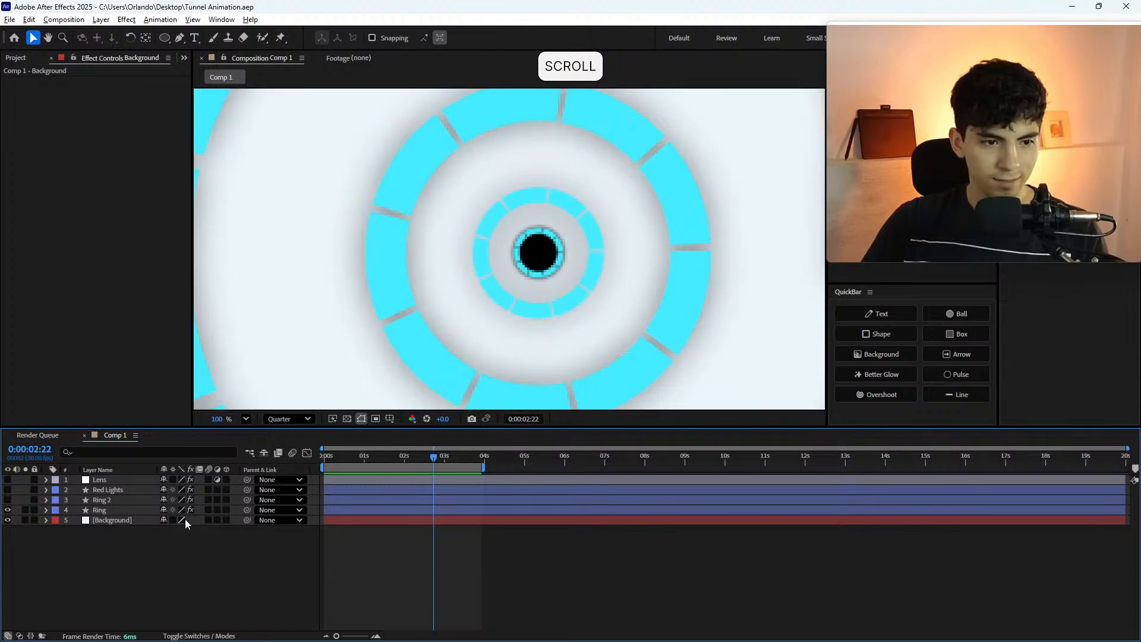
{"action": "left_click", "coordinate": [107, 519]}
{"action": "key", "text": "u"}
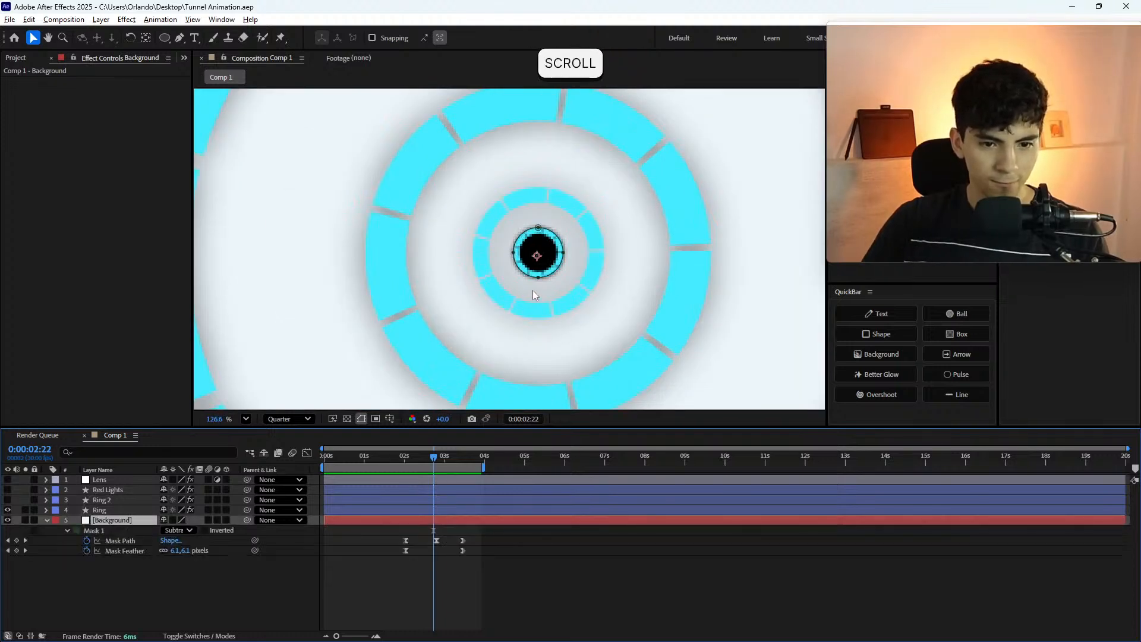
{"action": "scroll", "coordinate": [532, 294], "scroll_direction": "up", "scroll_amount": 5}
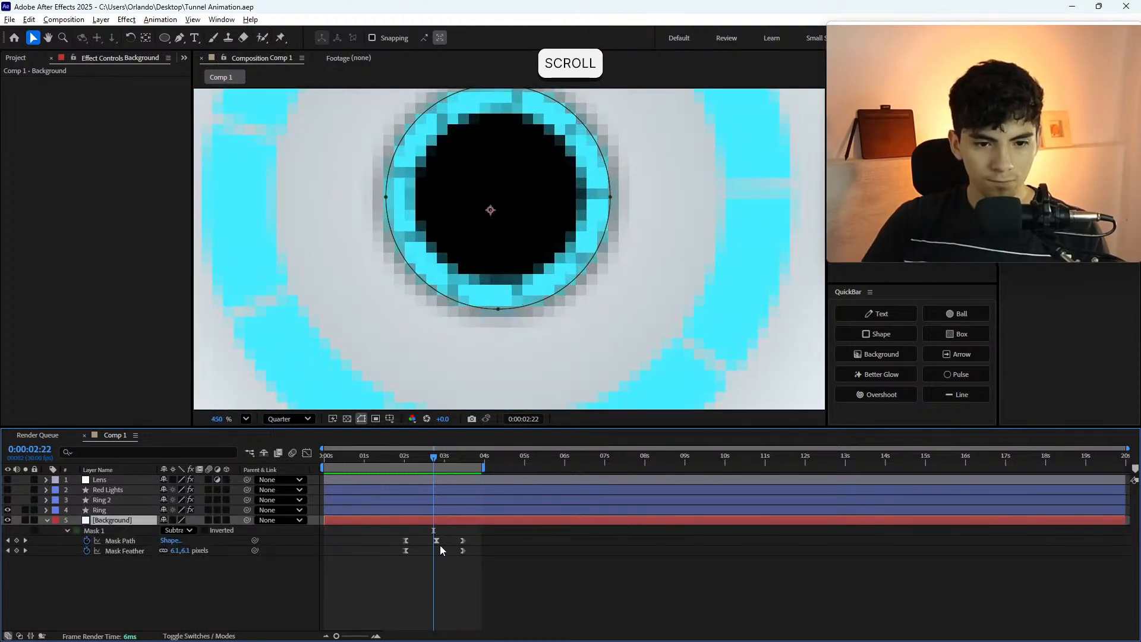
{"action": "left_click", "coordinate": [436, 541]}
{"action": "left_click", "coordinate": [307, 453]}
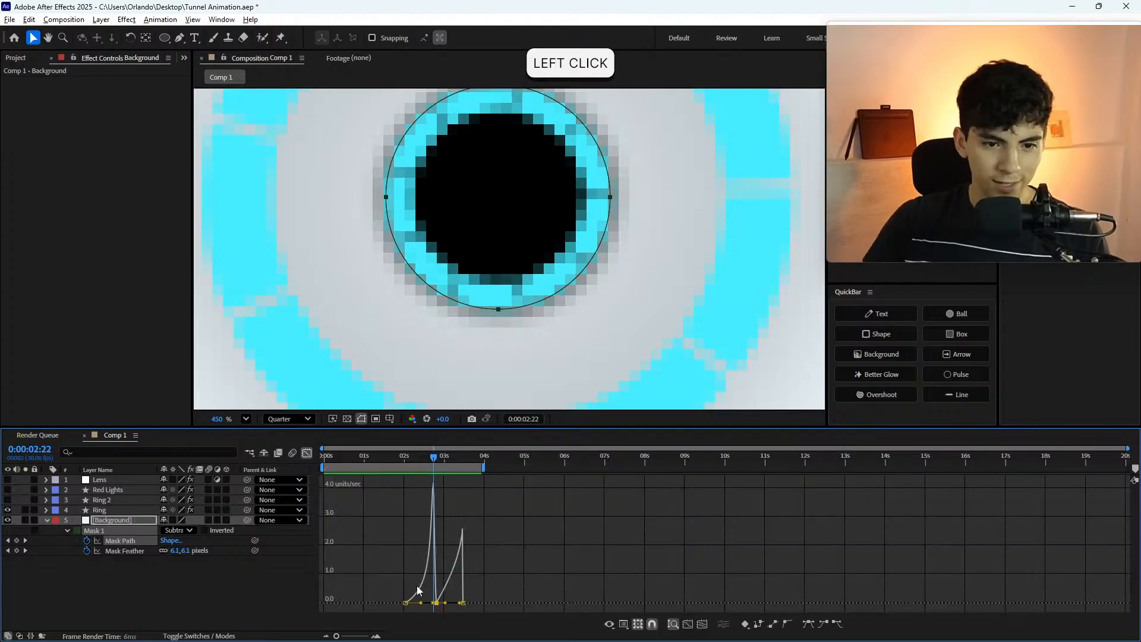
{"action": "scroll", "coordinate": [415, 579], "scroll_direction": "up", "scroll_amount": 5}
{"action": "scroll", "coordinate": [386, 580], "scroll_direction": "right", "scroll_amount": 3}
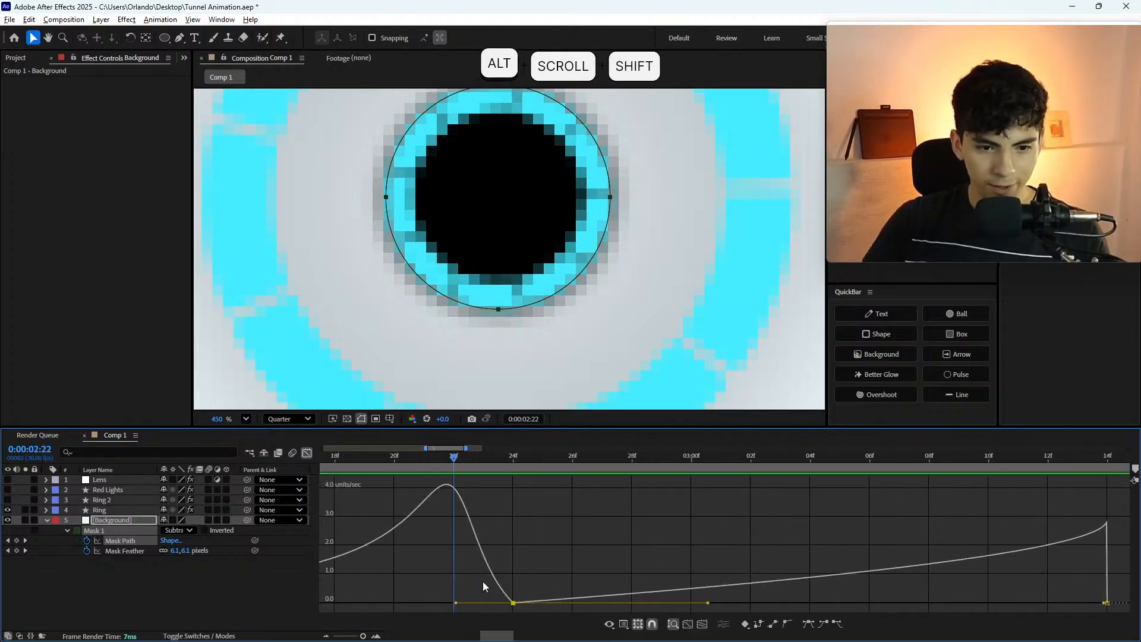
- Shorten the incoming speed handle of the 0:00:02:24 Mask Path keyframe to about half a frame before it
{"action": "scroll", "coordinate": [505, 594], "scroll_direction": "left", "scroll_amount": 2}
{"action": "left_click", "coordinate": [499, 603]}
{"action": "left_click_drag", "start_coordinate": [498, 607], "coordinate": [523, 603]}
{"action": "key", "text": "ctrl+z"}
{"action": "left_click_drag", "start_coordinate": [506, 461], "coordinate": [558, 475]}
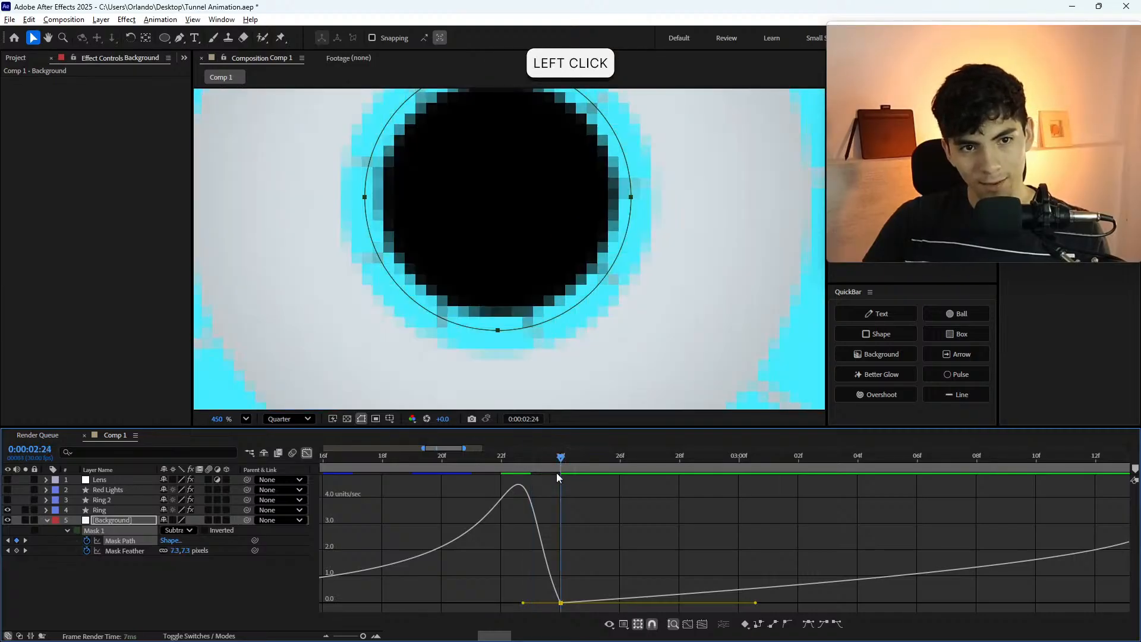
{"action": "left_click", "coordinate": [521, 604]}
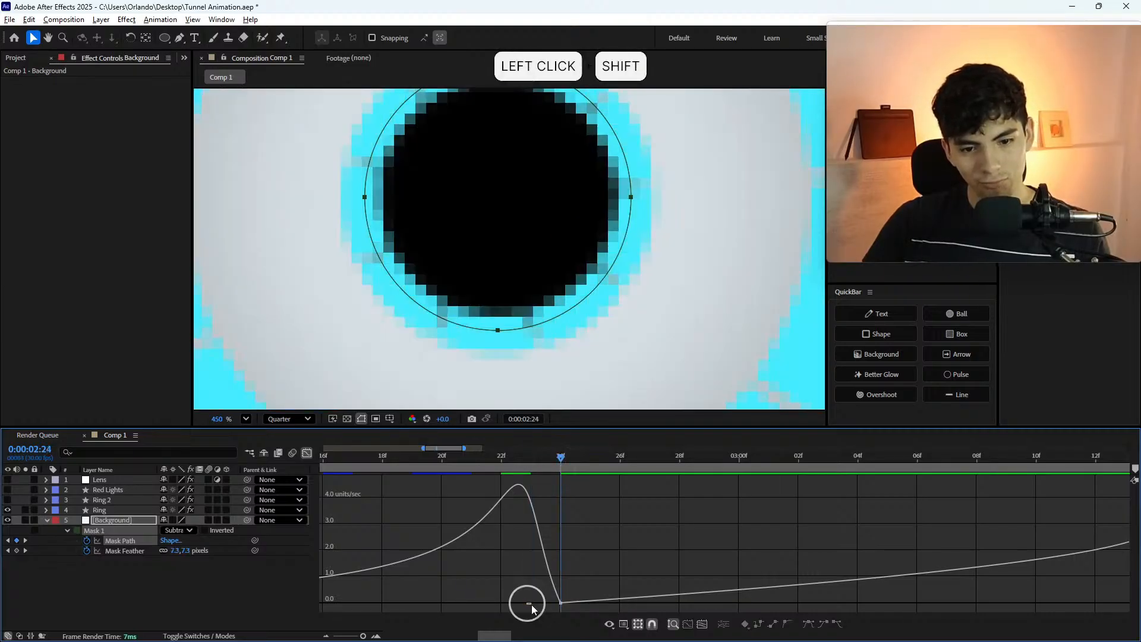
{"action": "left_click_drag", "start_coordinate": [527, 607], "coordinate": [547, 602]}
{"action": "left_click", "coordinate": [548, 455]}
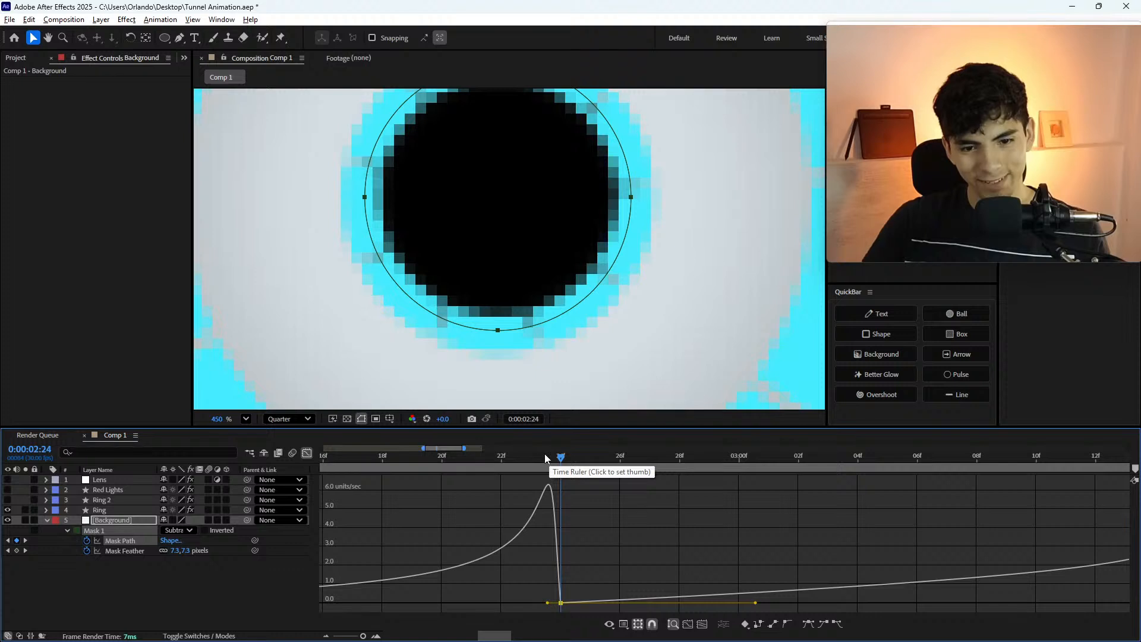
- Step back from 0:00:02:24 to 0:00:02:18 to check the mask edge against the innermost ring
{"action": "key", "text": "Page_Up"}
{"action": "key", "text": "Page_Up"}
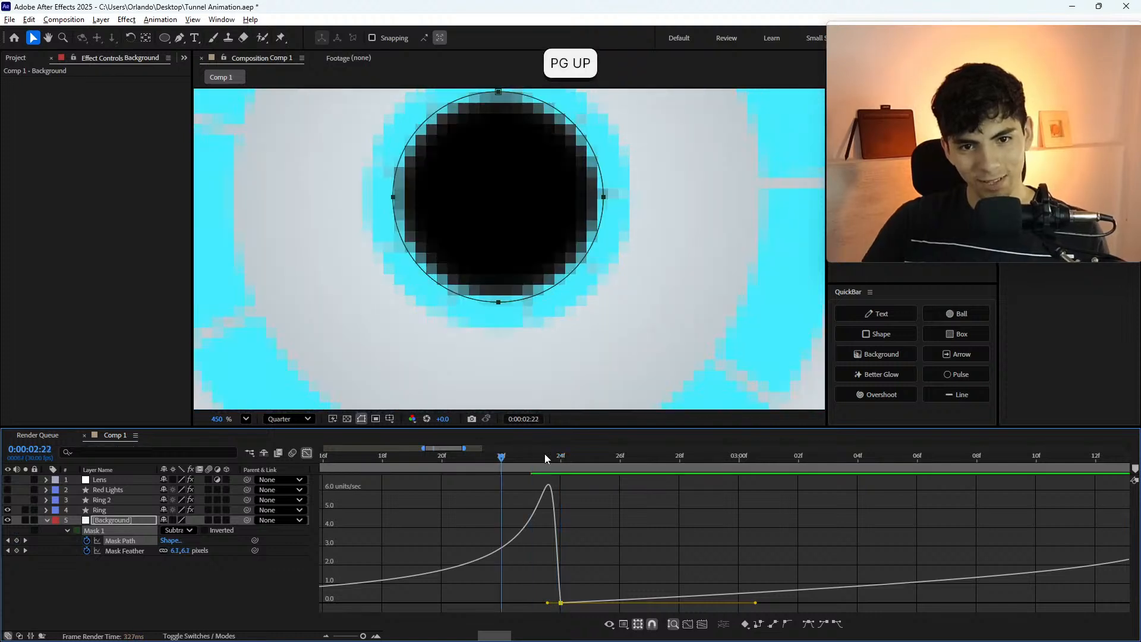
{"action": "key", "text": "Page_Up"}
{"action": "key", "text": "Page_Up"}
{"action": "key", "text": "Page_Up"}
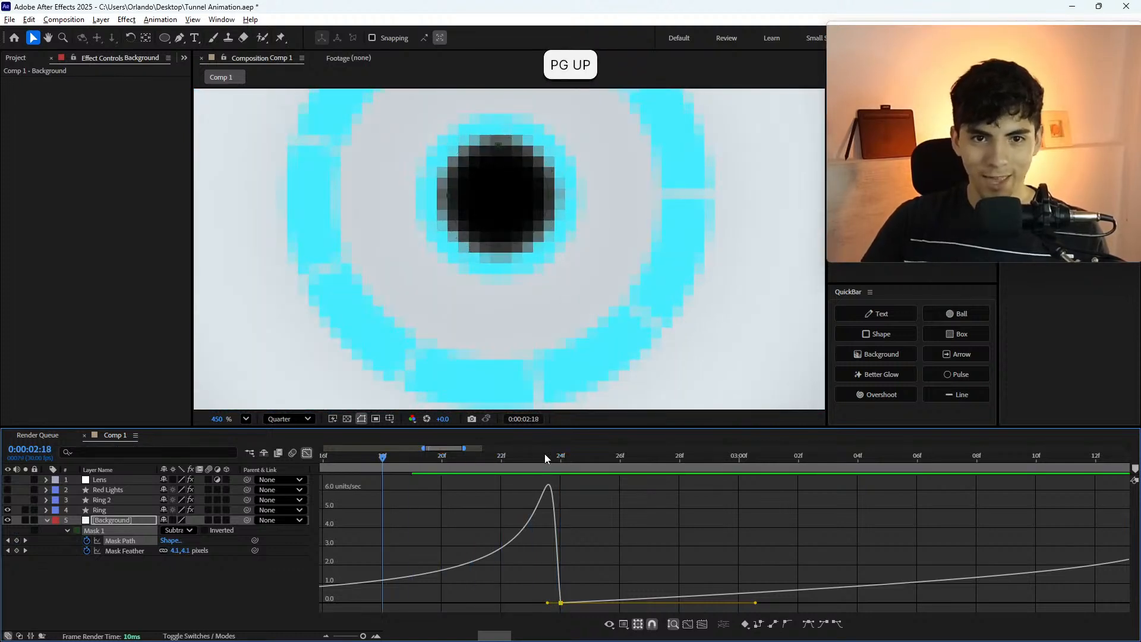
{"action": "key", "text": "Page_Up"}
- Close the speed graph, collapse the Background properties, return to 0:00:00:00 and save the project
{"action": "key", "text": "backslash"}
{"action": "left_click", "coordinate": [306, 453]}
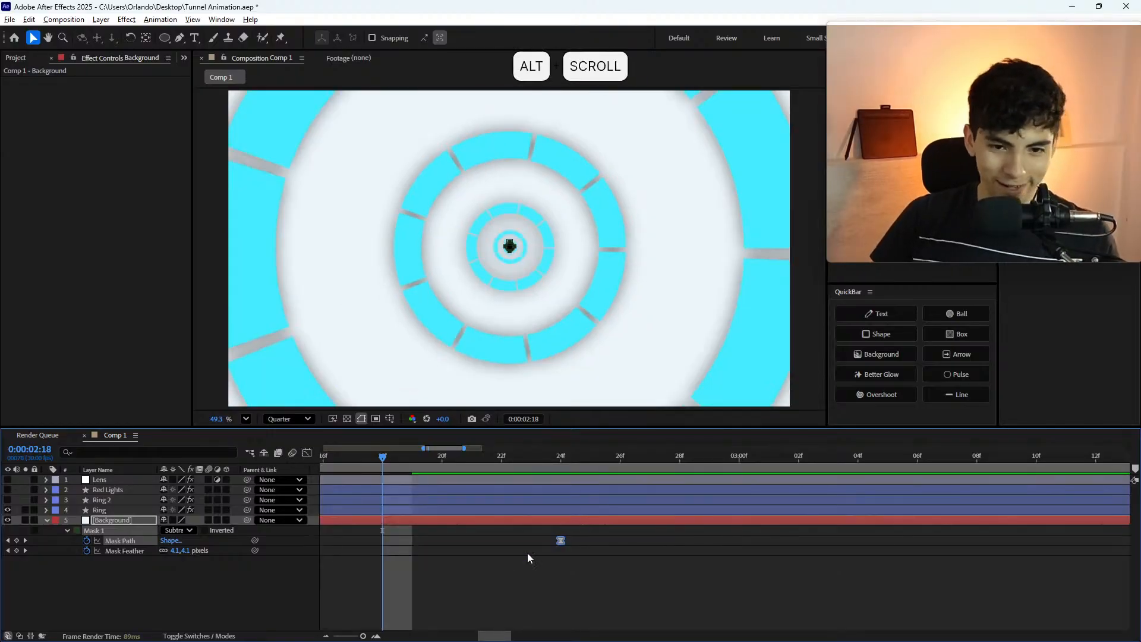
{"action": "scroll", "coordinate": [500, 565], "scroll_direction": "down", "scroll_amount": 2}
{"action": "key", "text": "u"}
{"action": "left_click", "coordinate": [448, 529]}
{"action": "scroll", "coordinate": [480, 528], "scroll_direction": "down", "scroll_amount": 5}
{"action": "left_click_drag", "start_coordinate": [344, 458], "coordinate": [325, 456]}
{"action": "key", "text": "ctrl+s"}
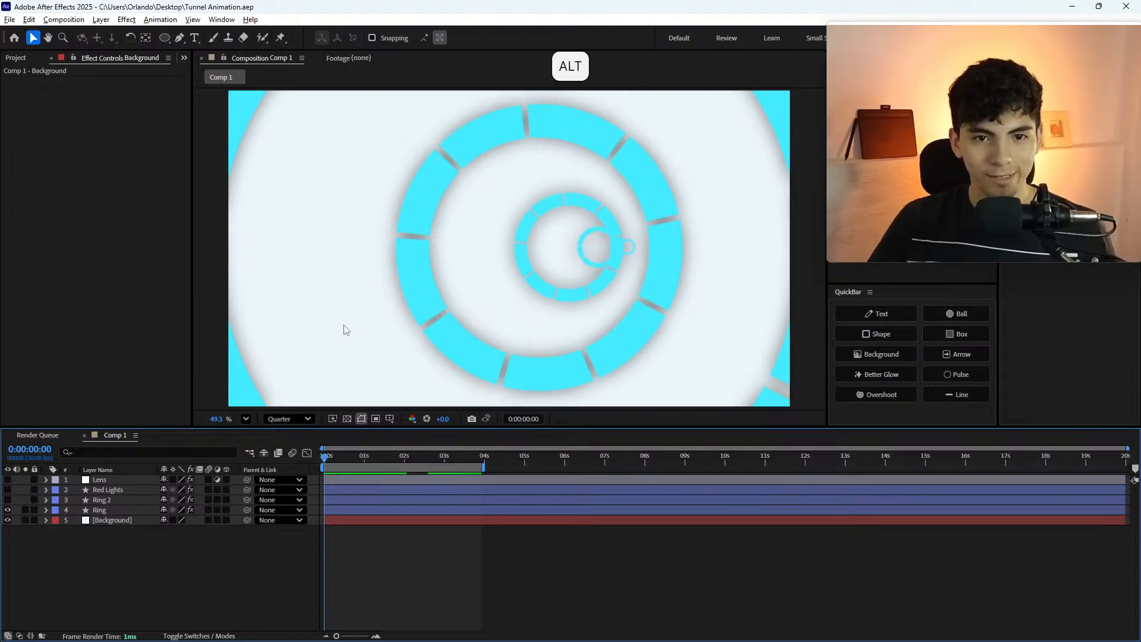
- Play the saved animation from the start and return to 0:00:00:00
{"action": "key", "text": "alt+Tab"}
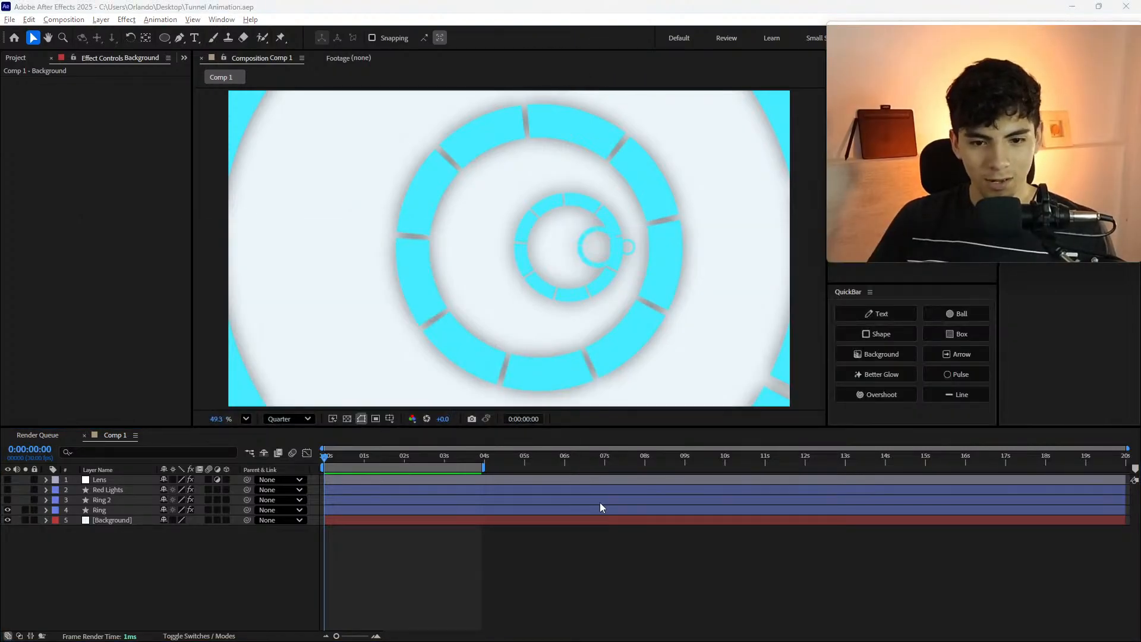
{"action": "left_click", "coordinate": [558, 586]}
{"action": "key", "text": "space"}
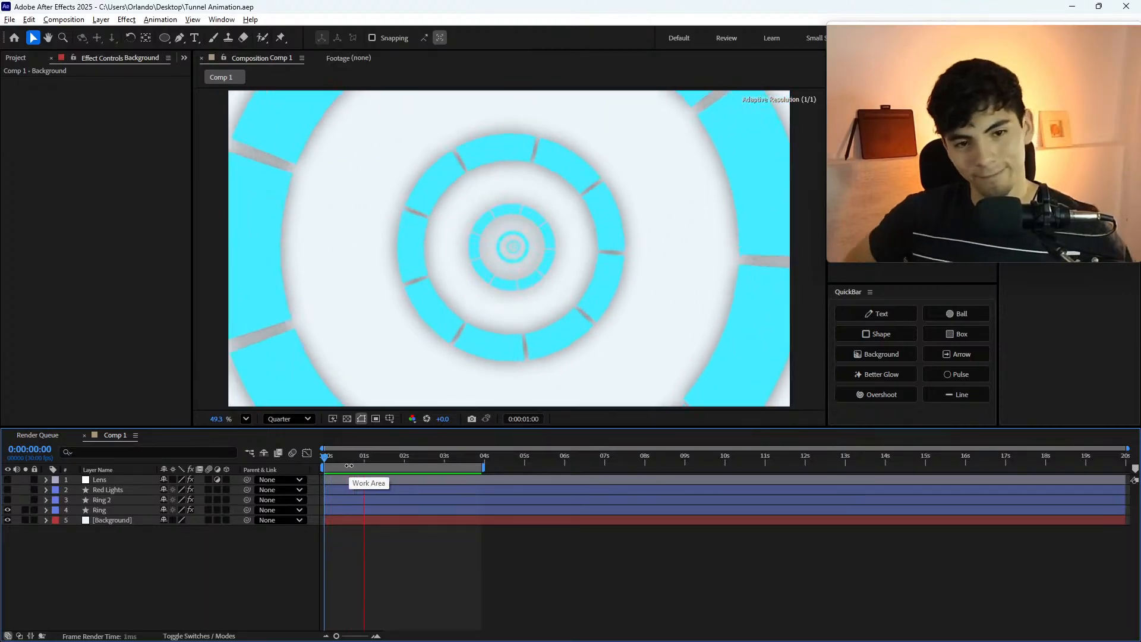
{"action": "key", "text": "space"}
{"action": "left_click", "coordinate": [284, 466]}
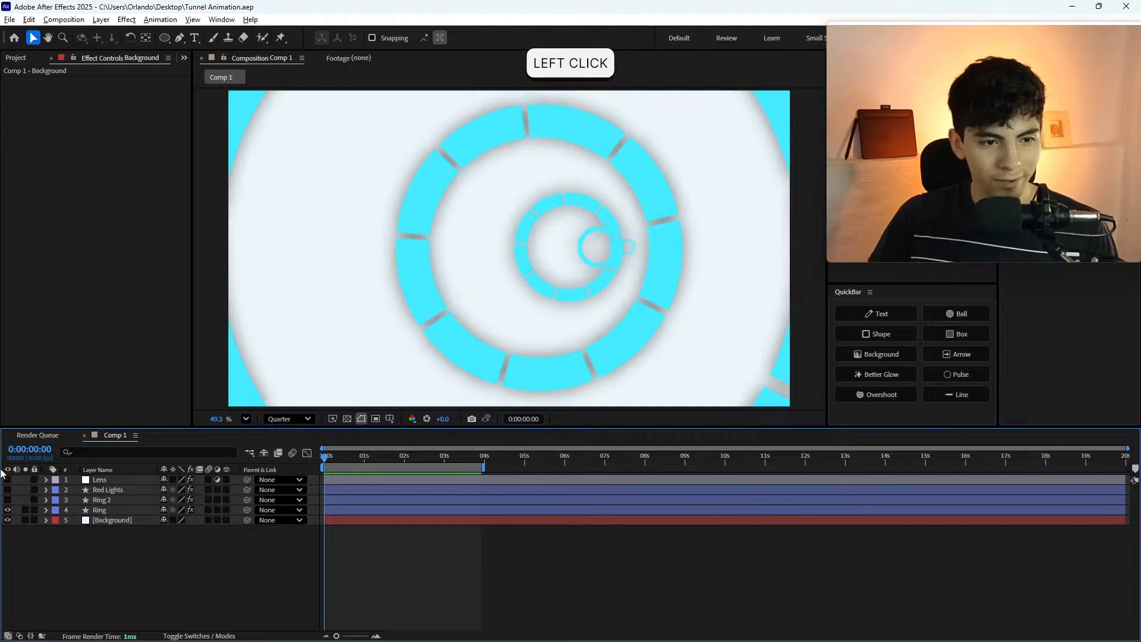
- Make the Ring 2 and Red Lights layers visible and preview the full tunnel up to 0:00:03:03
{"action": "left_click", "coordinate": [7, 492]}
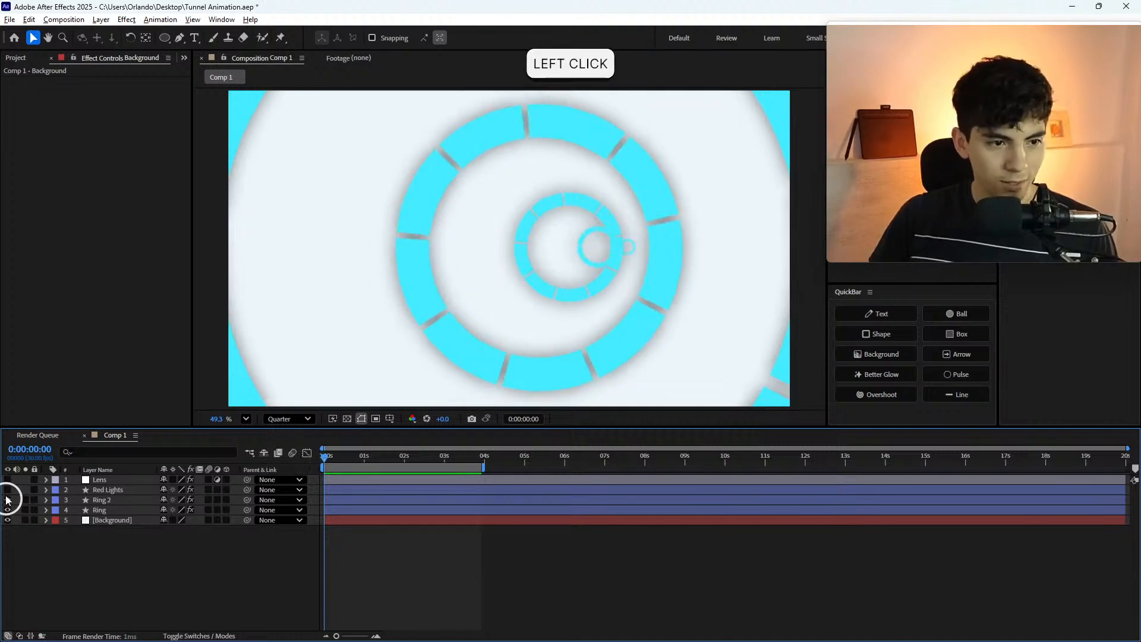
{"action": "left_click", "coordinate": [7, 490]}
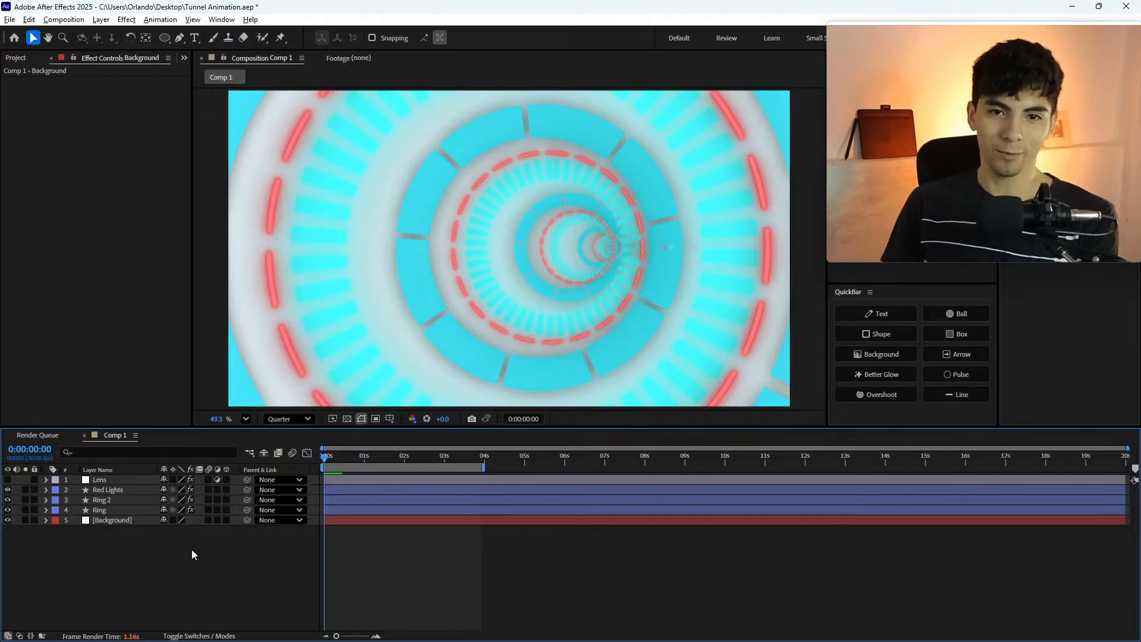
{"action": "key", "text": "space"}
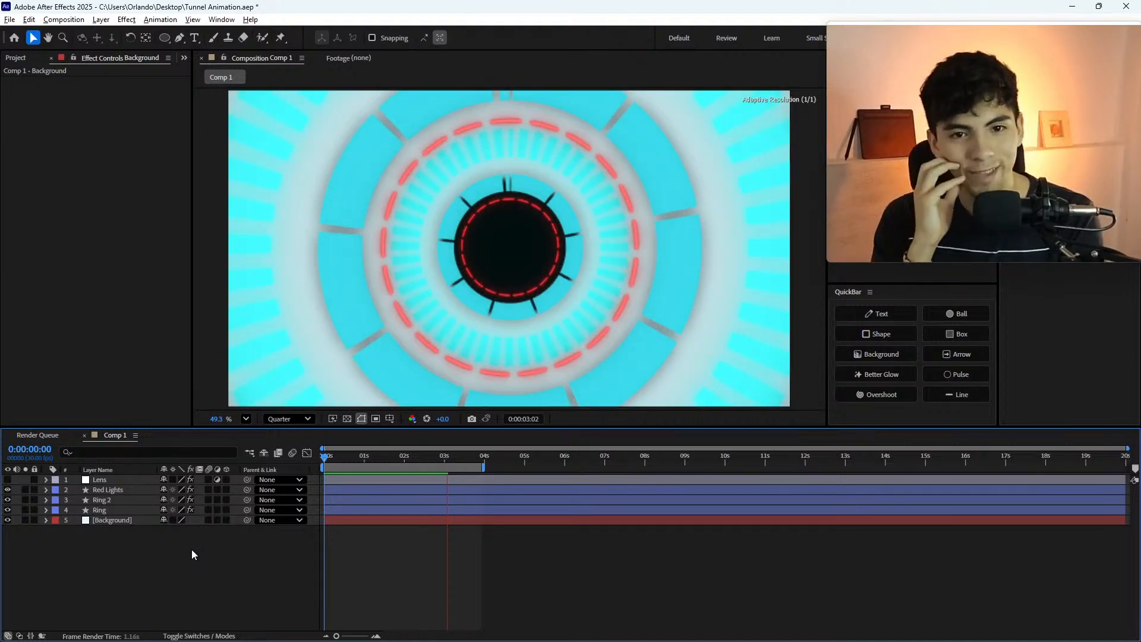
{"action": "key", "text": "space"}
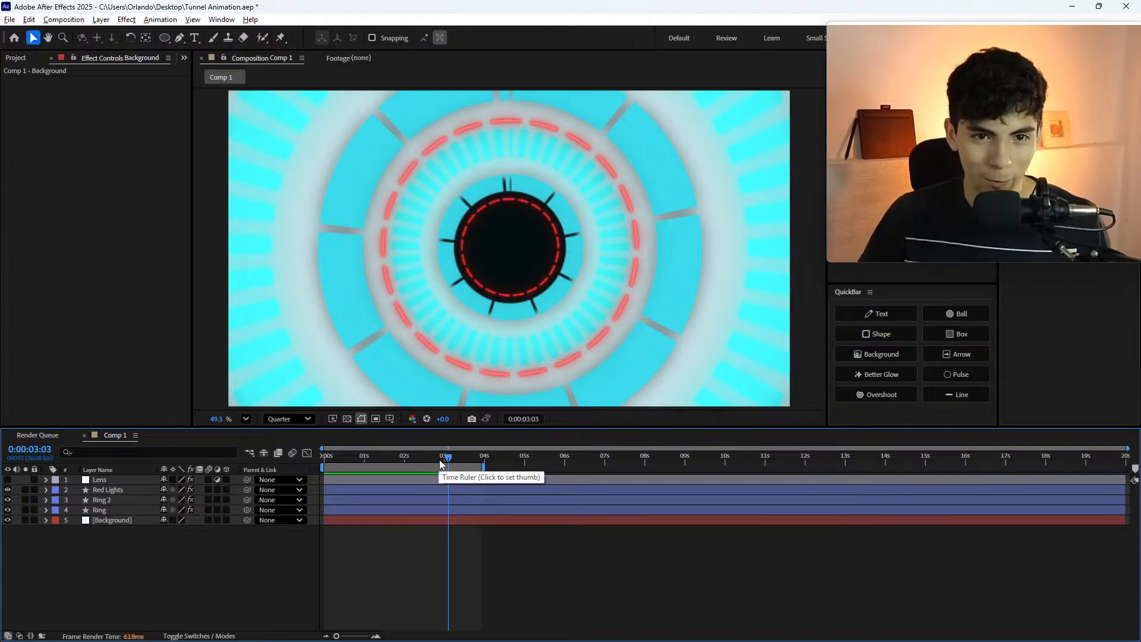
- Set the Red Lights Copies keyframe at 0:00:01:25 to 8, check the innermost ring at 0:00:03:03 and collapse the layer's properties
{"action": "left_click", "coordinate": [395, 488]}
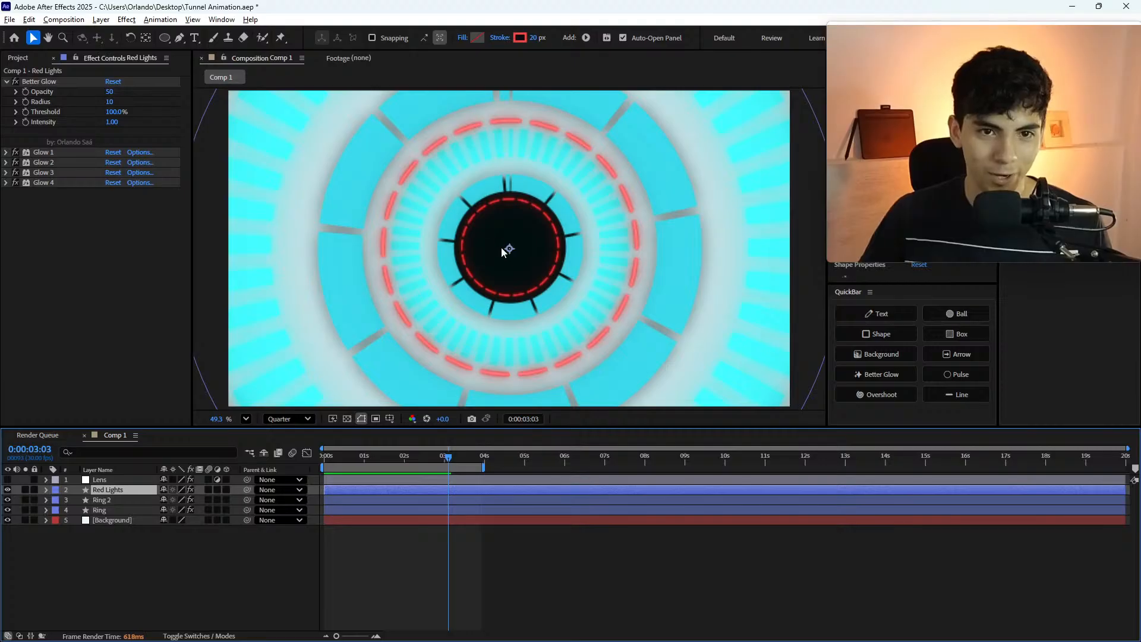
{"action": "scroll", "coordinate": [499, 245], "scroll_direction": "up", "scroll_amount": 3}
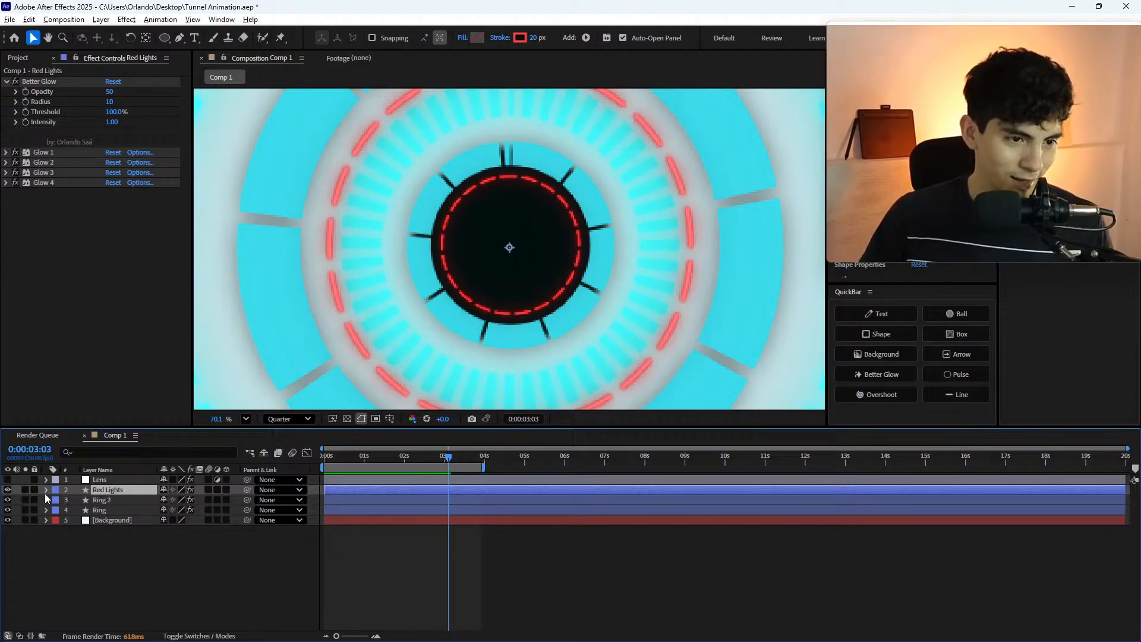
{"action": "key", "text": "u"}
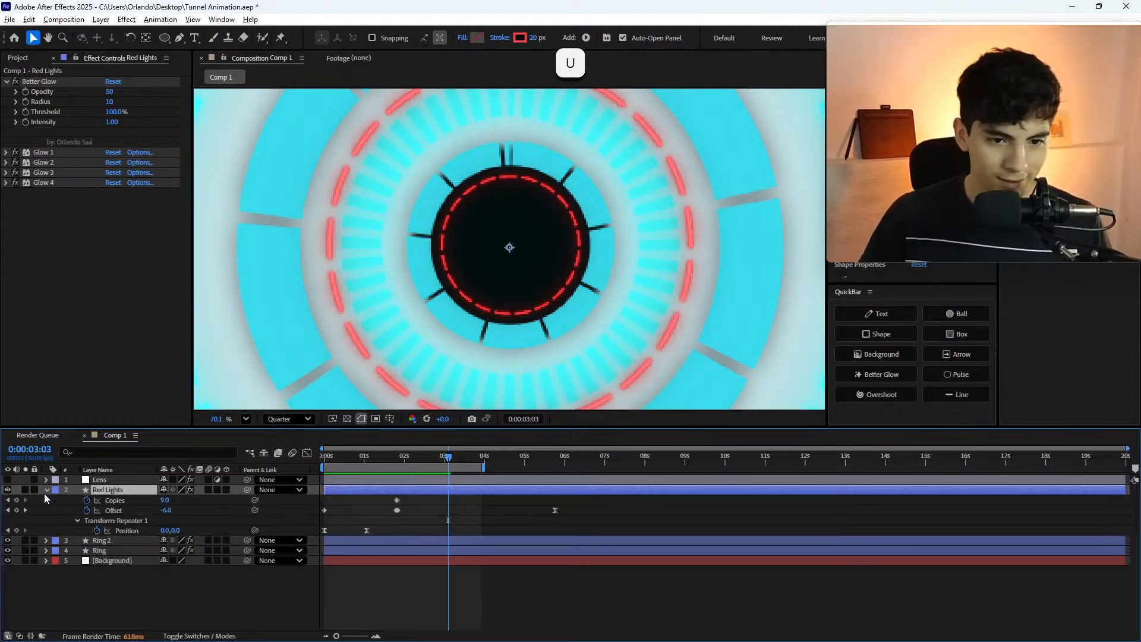
{"action": "key", "text": "j"}
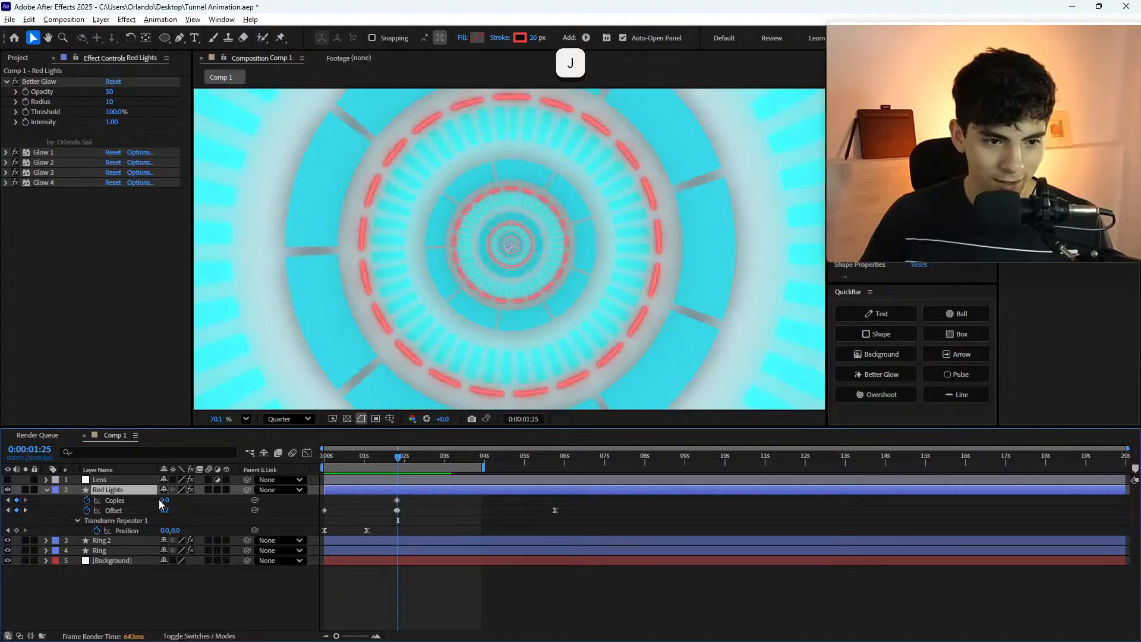
{"action": "left_click", "coordinate": [164, 500]}
{"action": "type", "text": "8"}
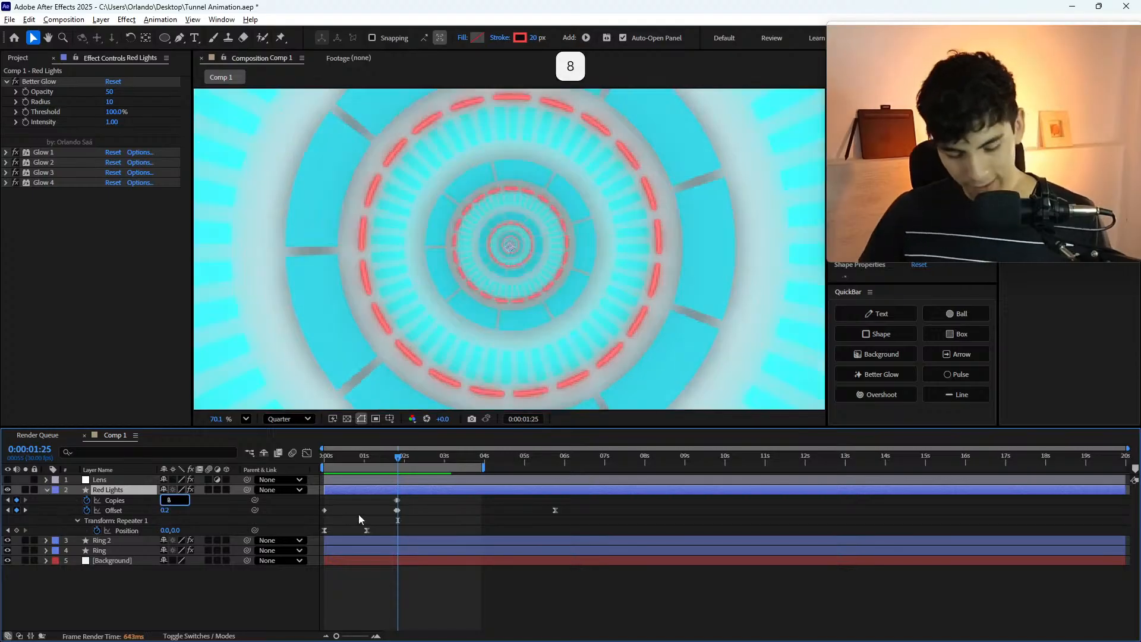
{"action": "left_click", "coordinate": [448, 458]}
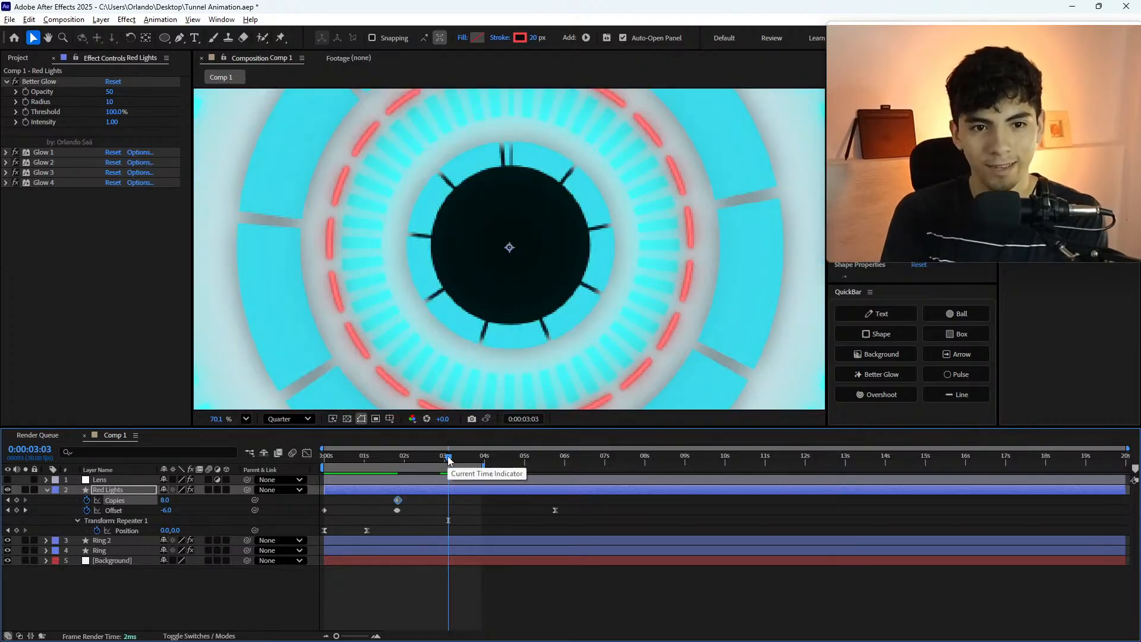
{"action": "key", "text": "u"}
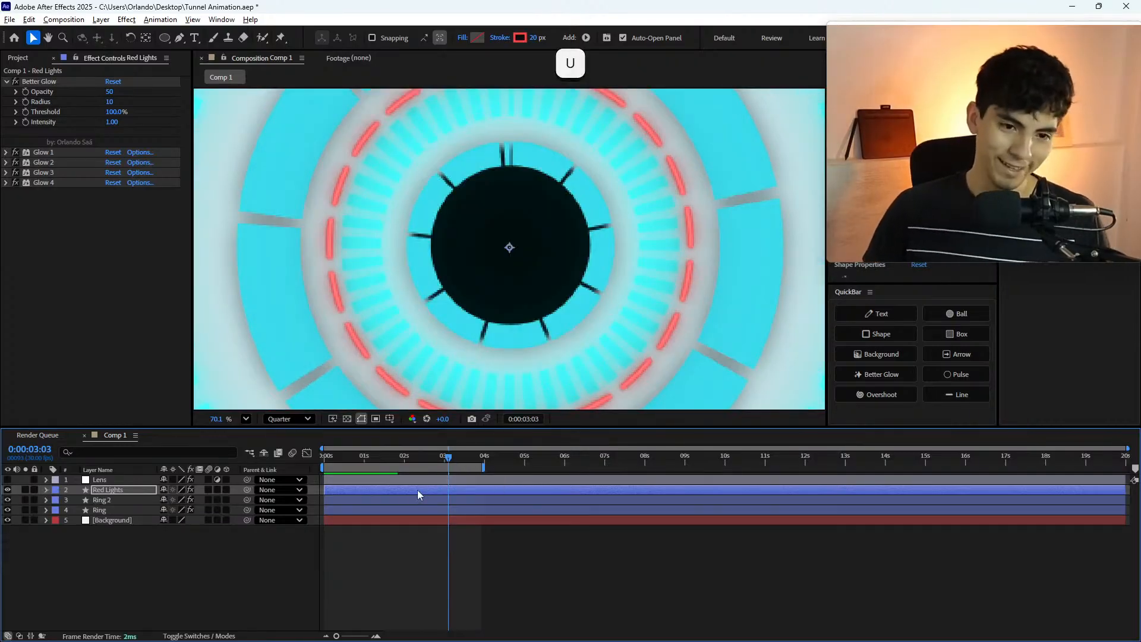
- Preview the tunnel animation twice from 0:00:00:00 with the Lens layer hidden and return to the first frame
{"action": "left_click", "coordinate": [408, 559]}
{"action": "left_click", "coordinate": [365, 459]}
{"action": "key", "text": "space"}
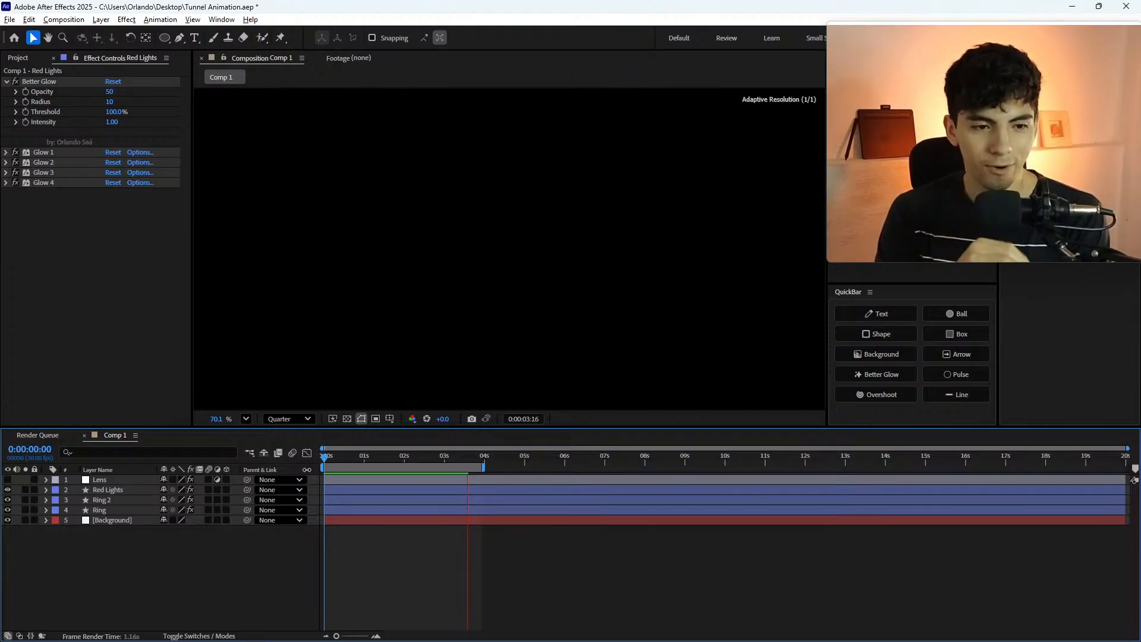
{"action": "left_click", "coordinate": [324, 459]}
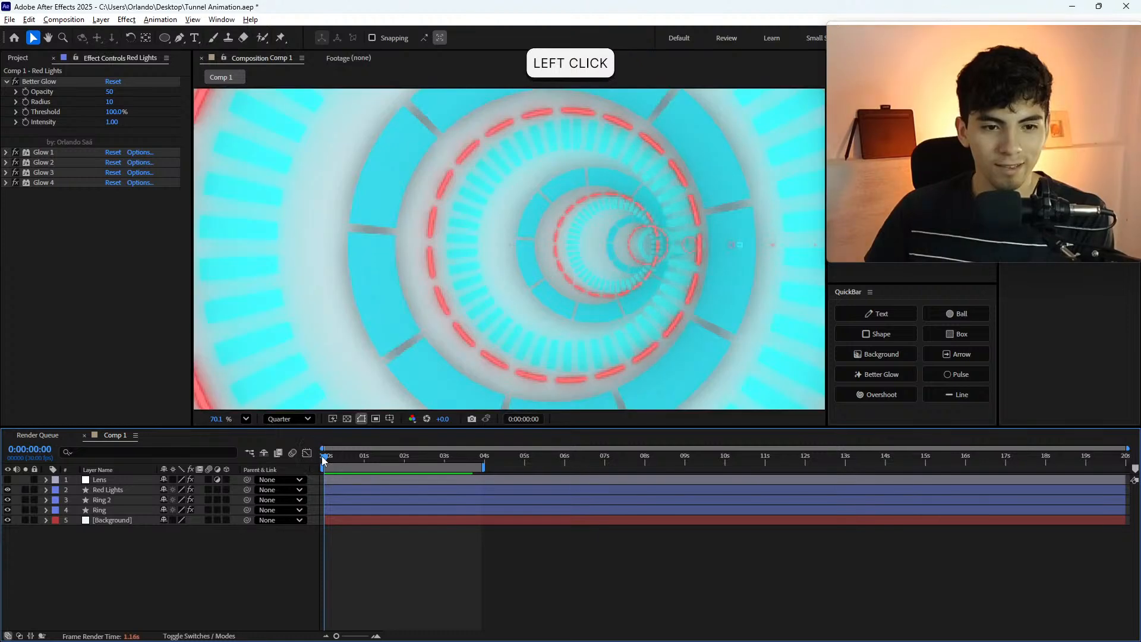
{"action": "key", "text": "space"}
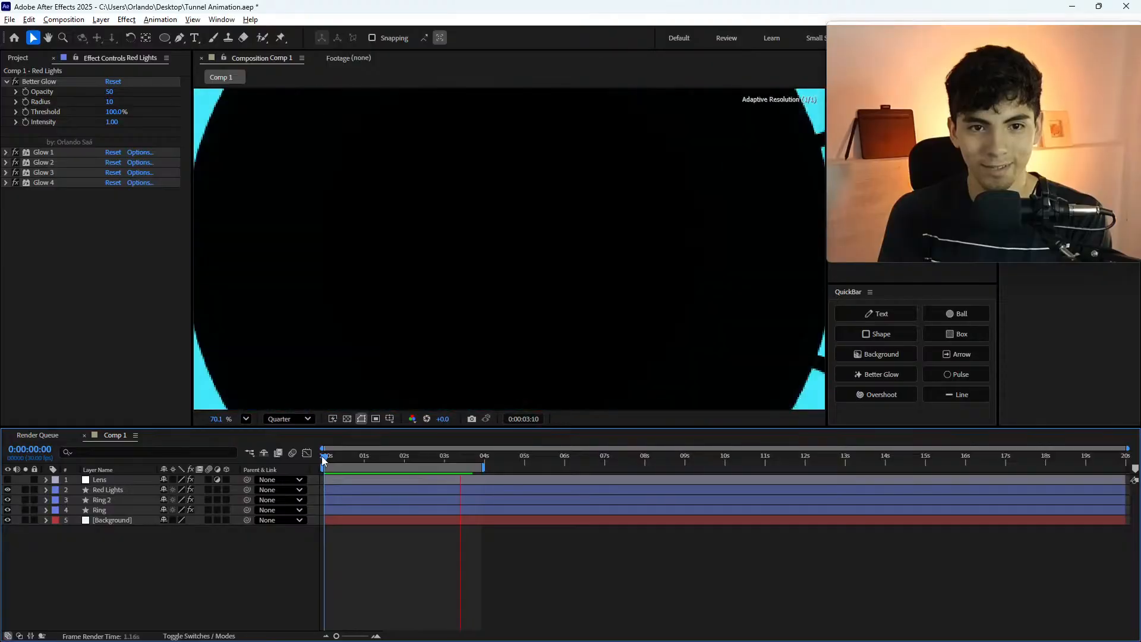
{"action": "left_click", "coordinate": [323, 461]}
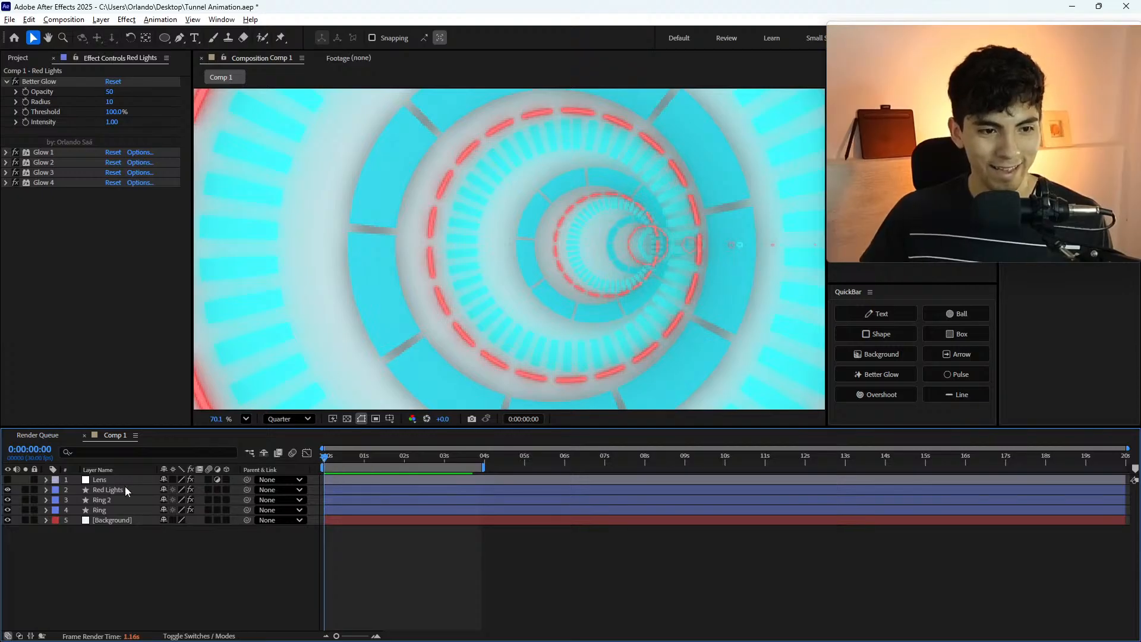
- Make the Lens layer with the CC Lens effect visible and deselect it
{"action": "left_click", "coordinate": [111, 479]}
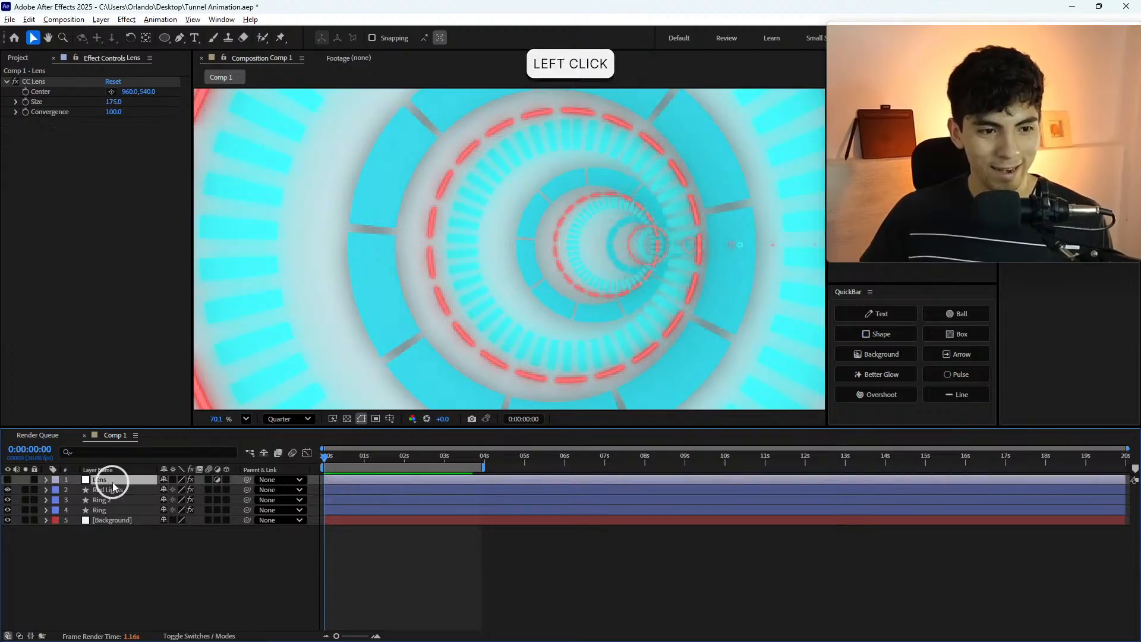
{"action": "left_click", "coordinate": [11, 480]}
{"action": "left_click", "coordinate": [438, 573]}
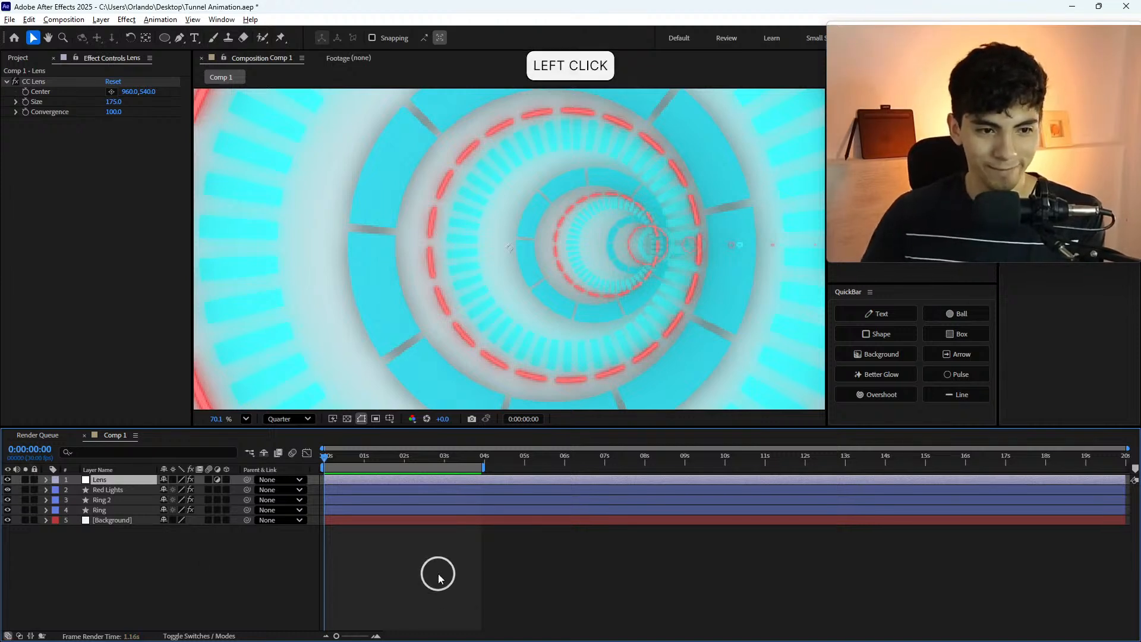
- Preview the tunnel with the lens distortion, restarting playback from 0:00:00:00
{"action": "left_click", "coordinate": [325, 456]}
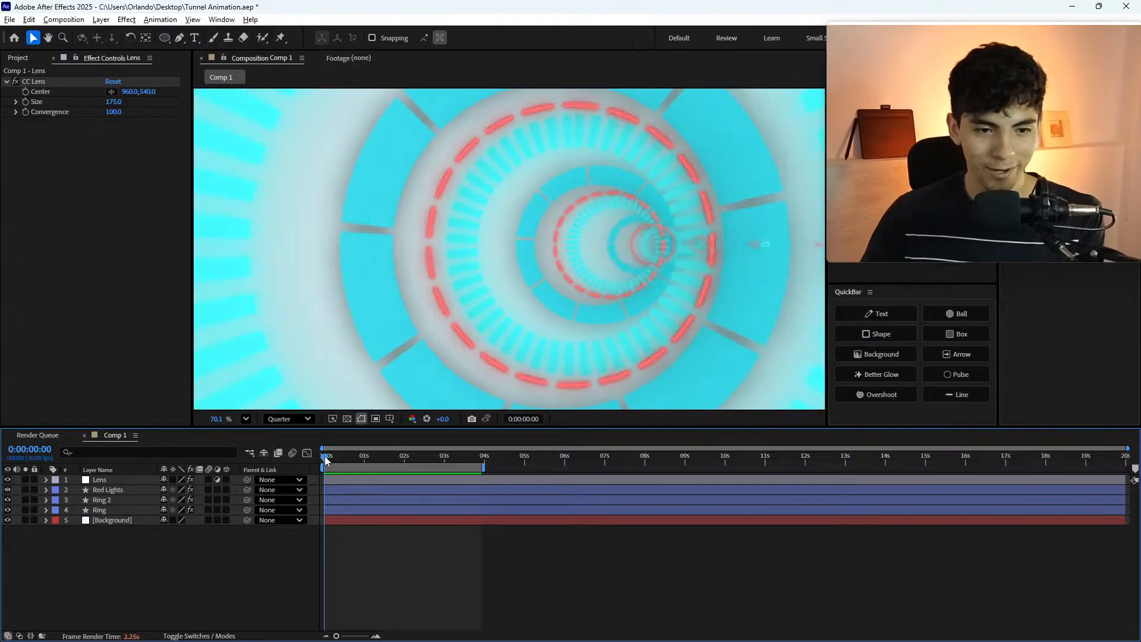
{"action": "left_click", "coordinate": [325, 457]}
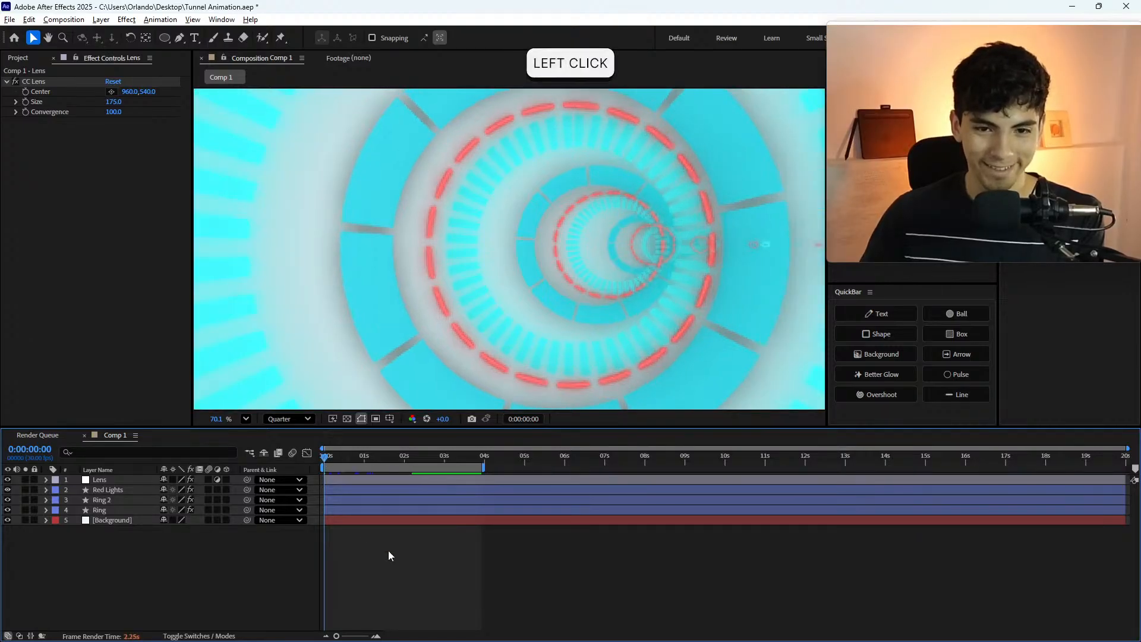
{"action": "key", "text": "space"}
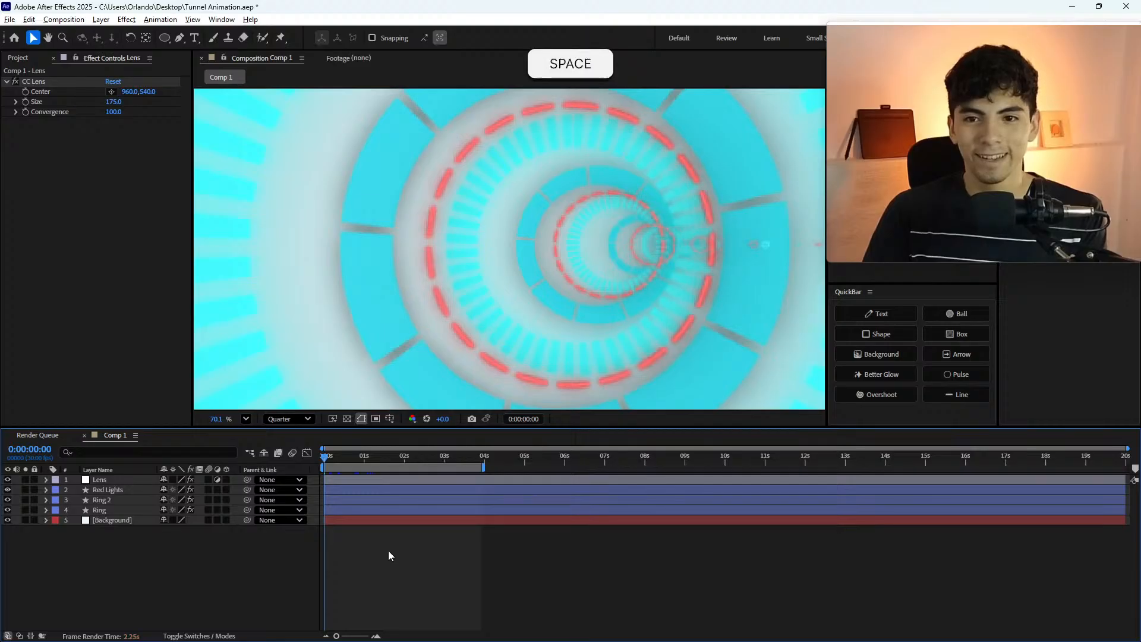
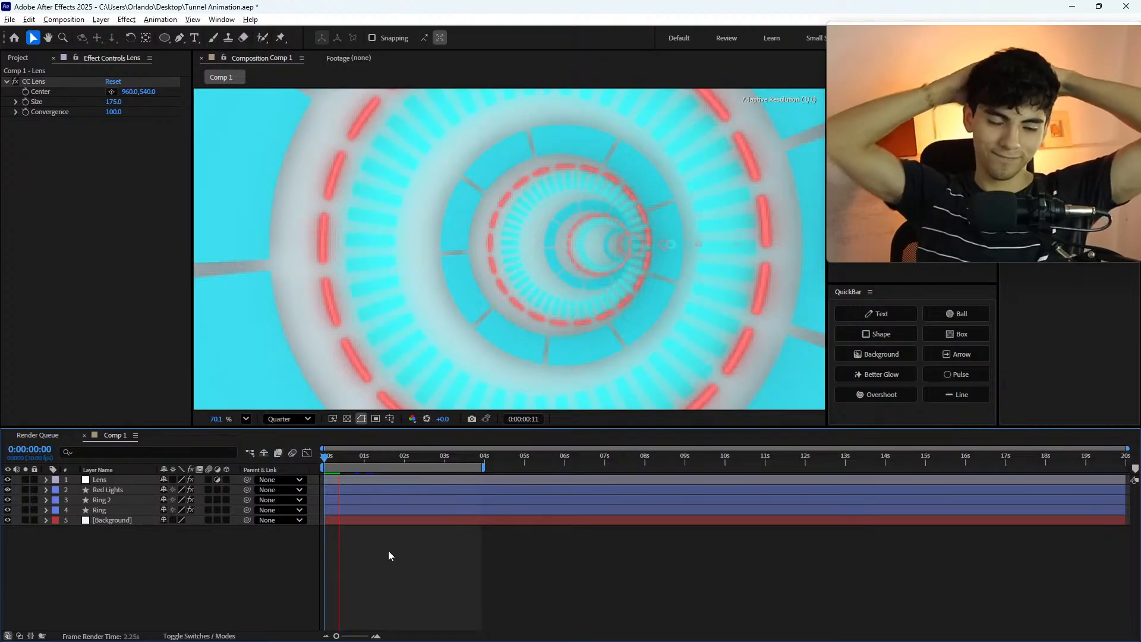
{"action": "left_click", "coordinate": [322, 456]}
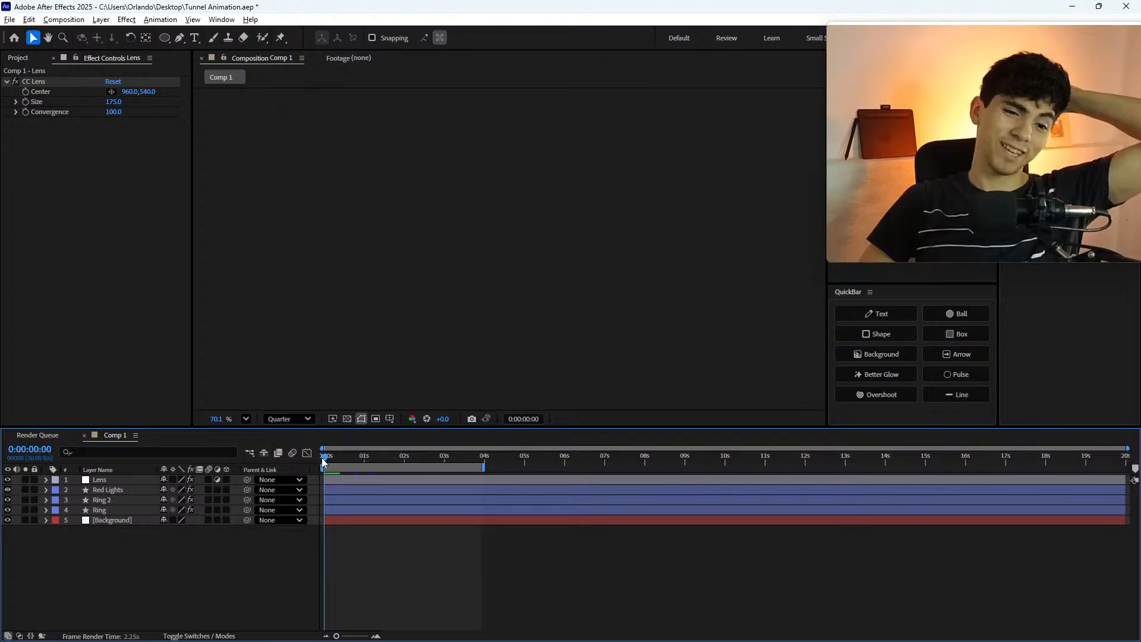
{"action": "key", "text": "space"}
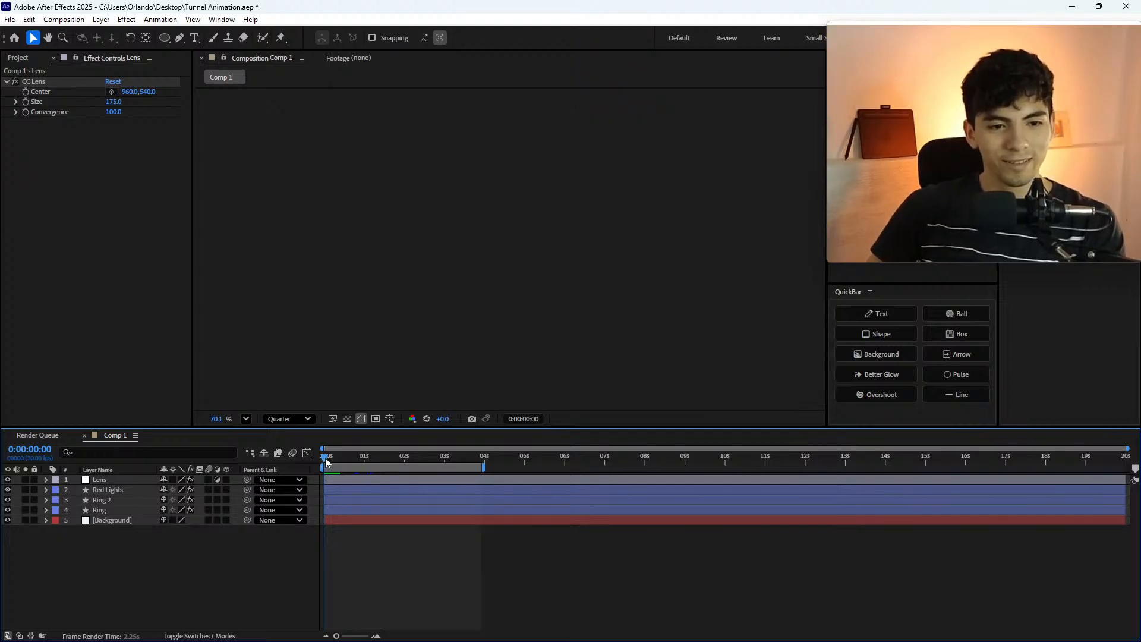
{"action": "left_click", "coordinate": [328, 462]}
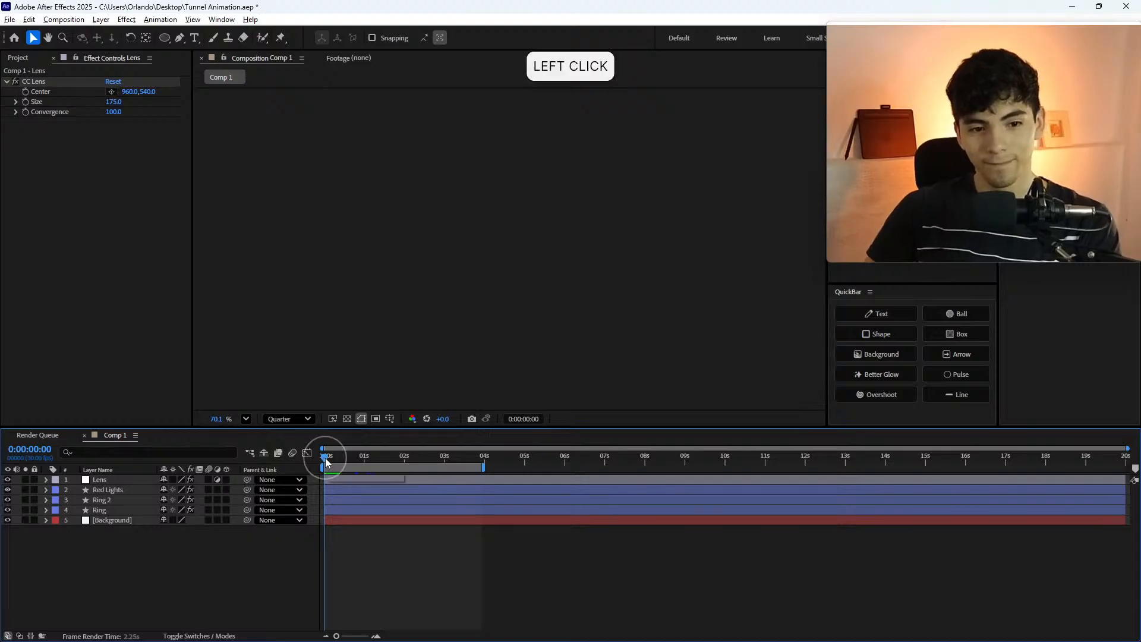
{"action": "left_click", "coordinate": [334, 464]}
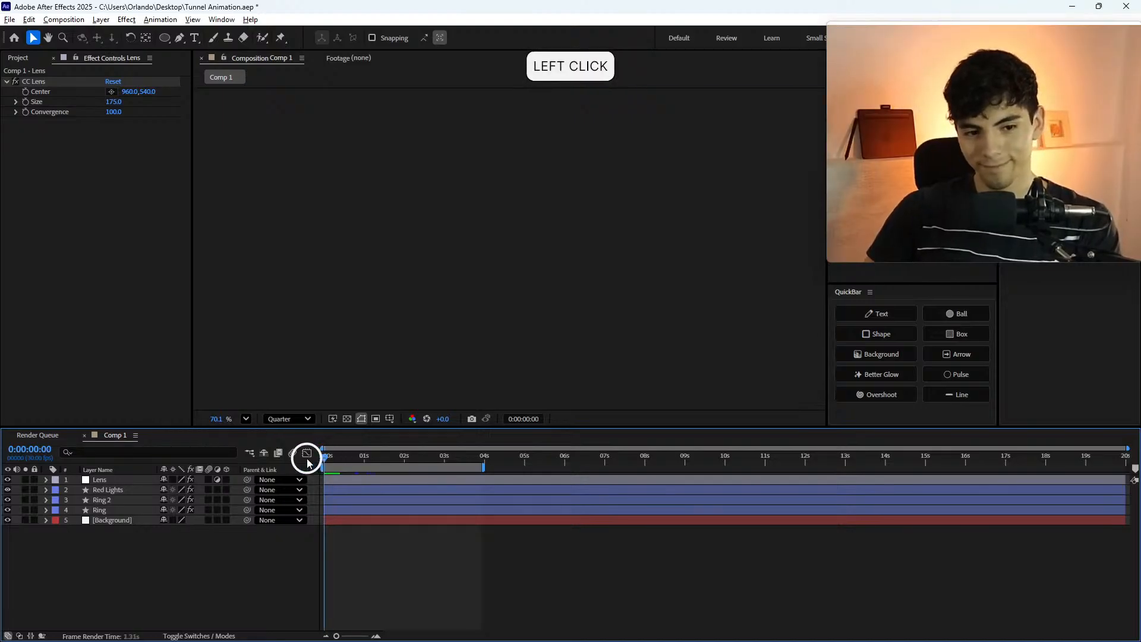
{"action": "key", "text": "space"}
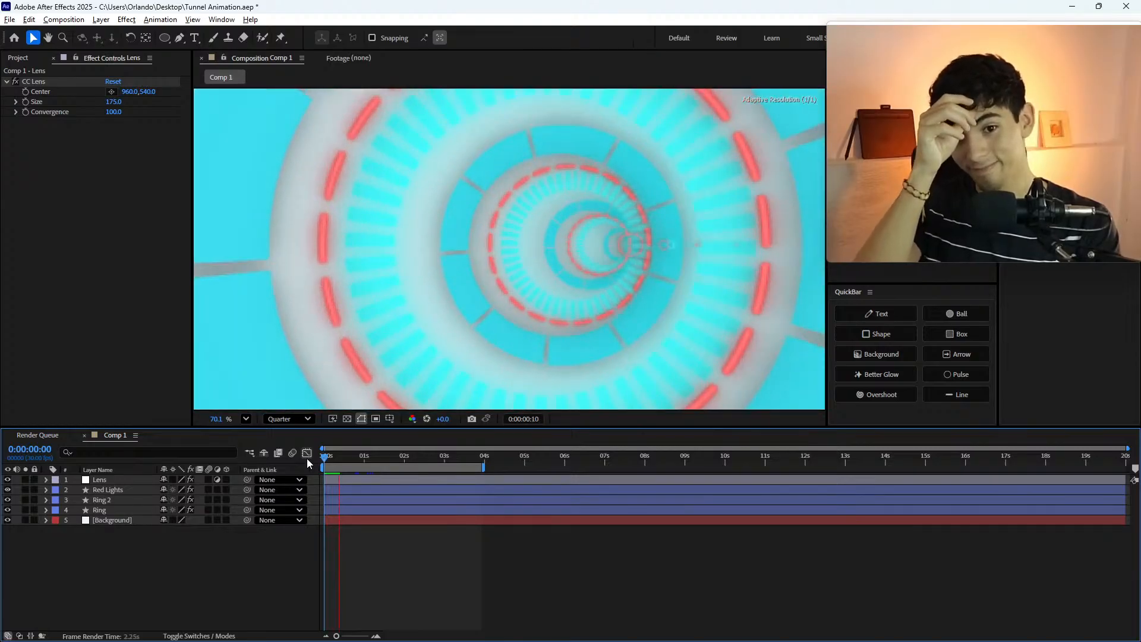
- Refresh the composition view at 0:00:00:00 and render the lens-distorted preview again
{"action": "left_click", "coordinate": [322, 463]}
{"action": "key", "text": "slash"}
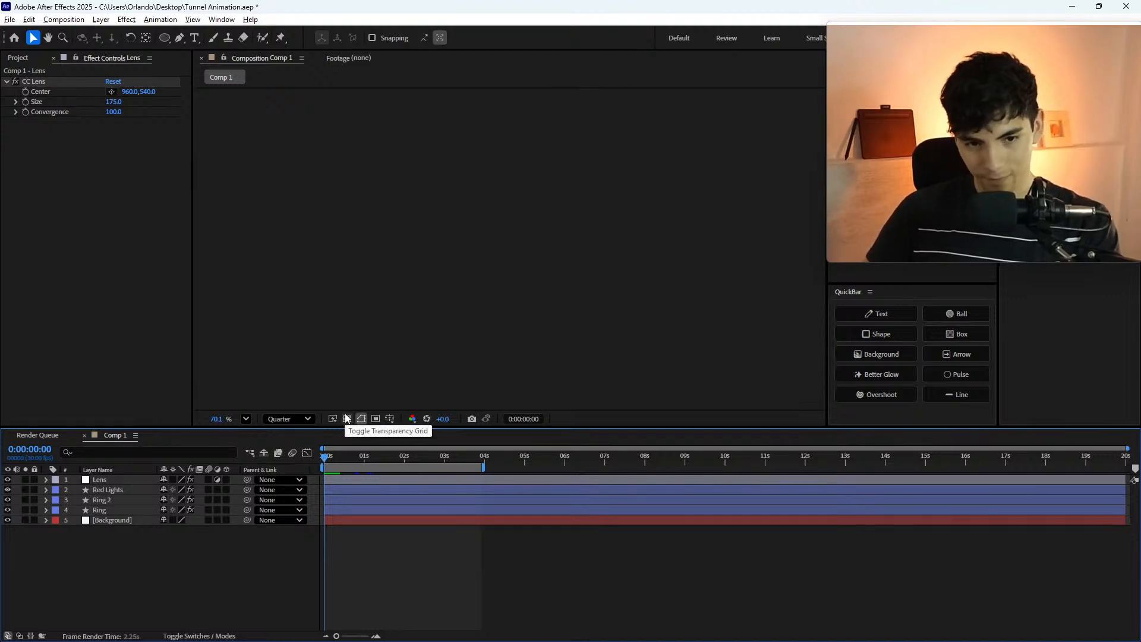
{"action": "key", "text": "grave"}
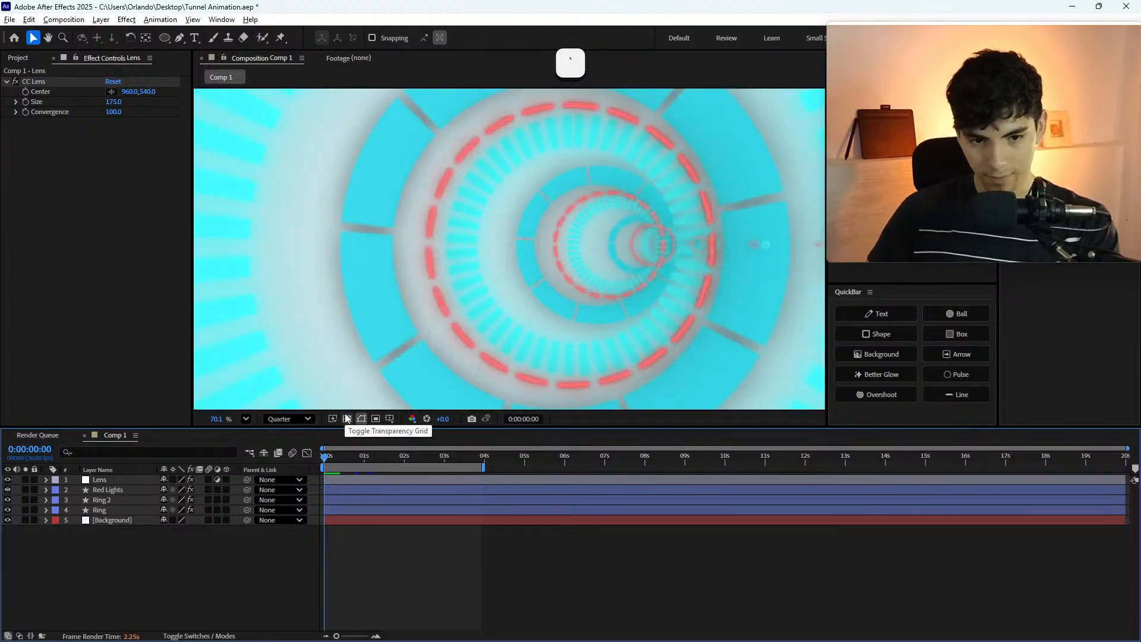
{"action": "left_click", "coordinate": [621, 345]}
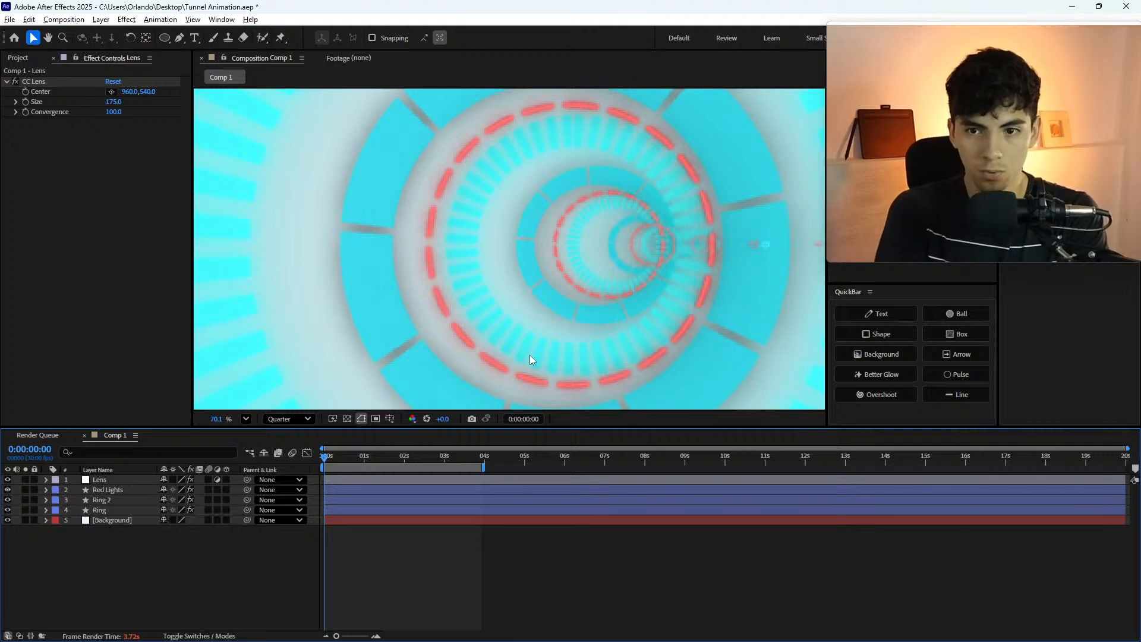
{"action": "key", "text": "space"}
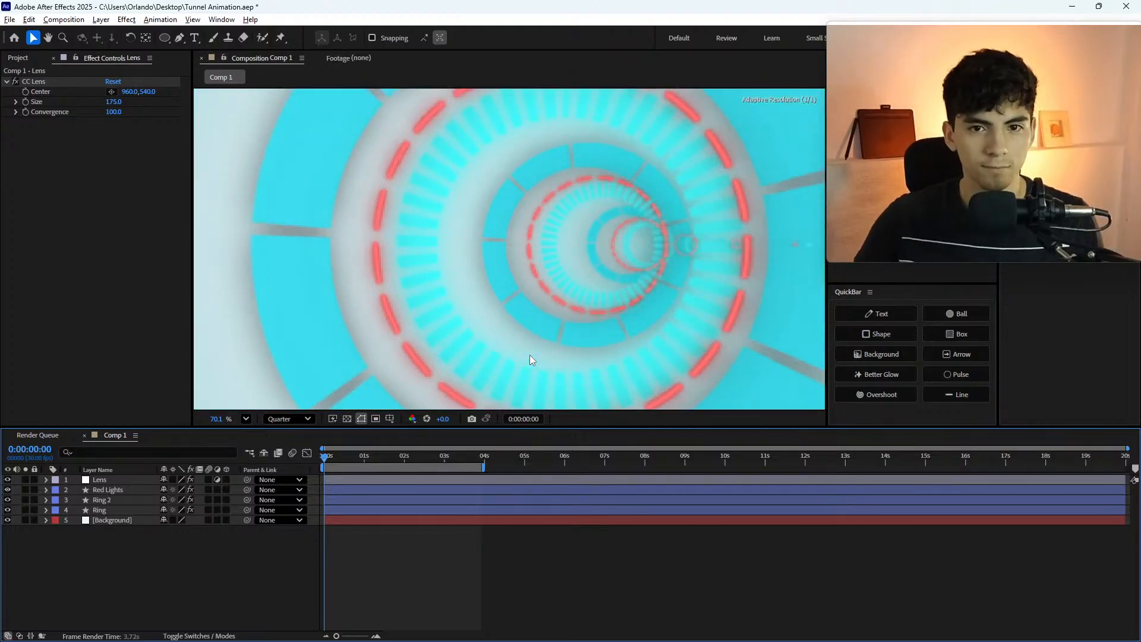
{"action": "key", "text": "space"}
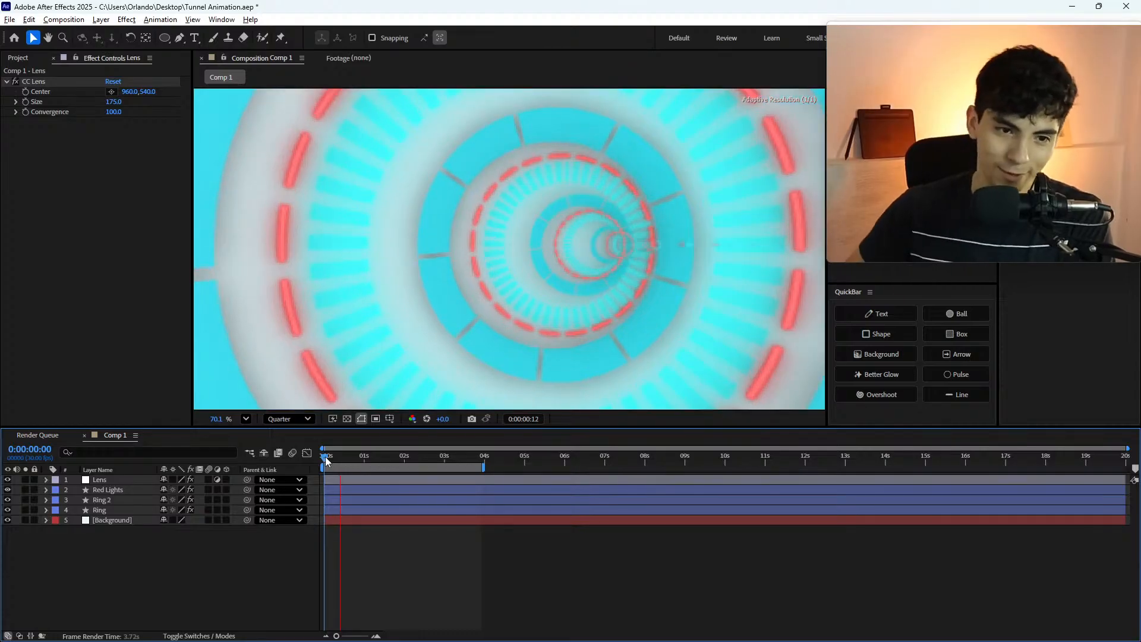
- Replay the rendered opening frames up to 0:00:00:12 several times to judge the lens distortion in motion
{"action": "left_click", "coordinate": [326, 460]}
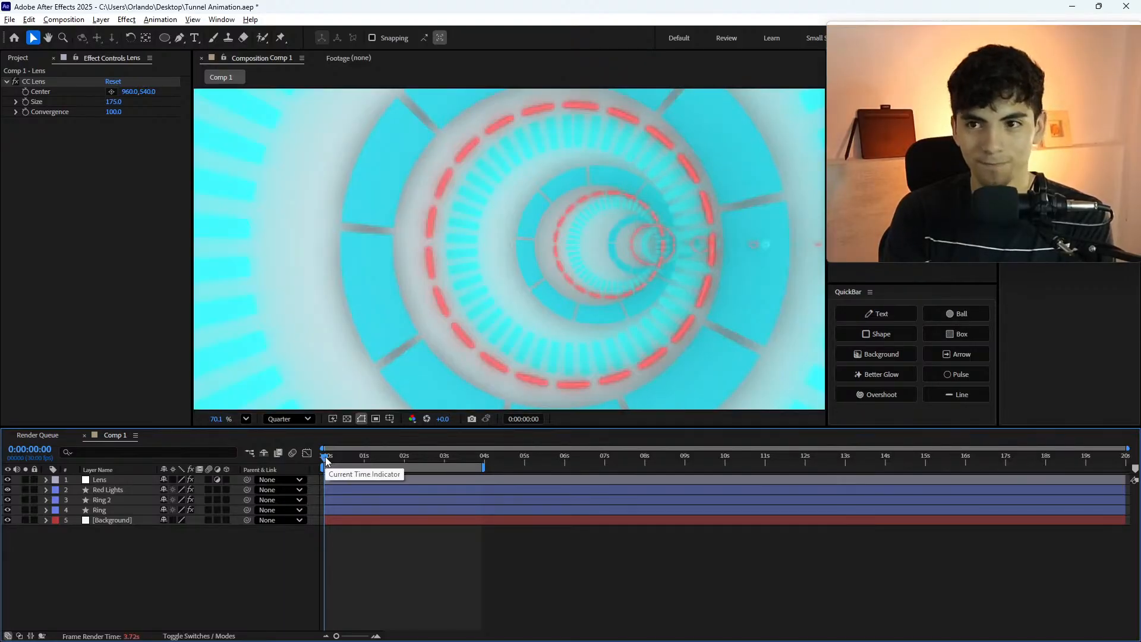
{"action": "key", "text": "space"}
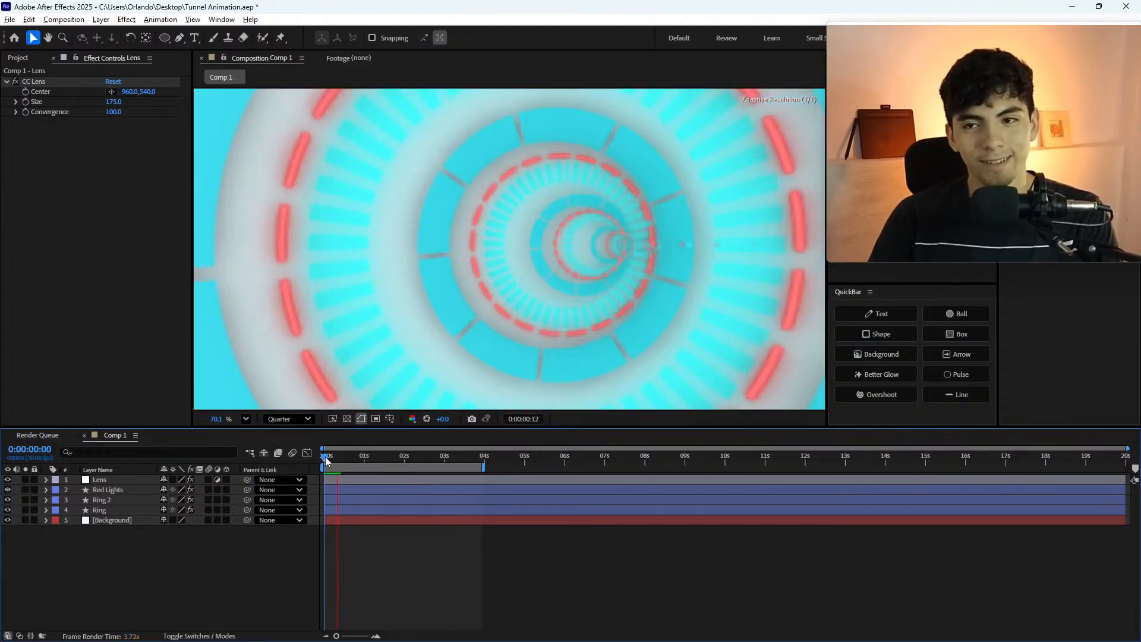
{"action": "left_click", "coordinate": [327, 461]}
{"action": "key", "text": "space"}
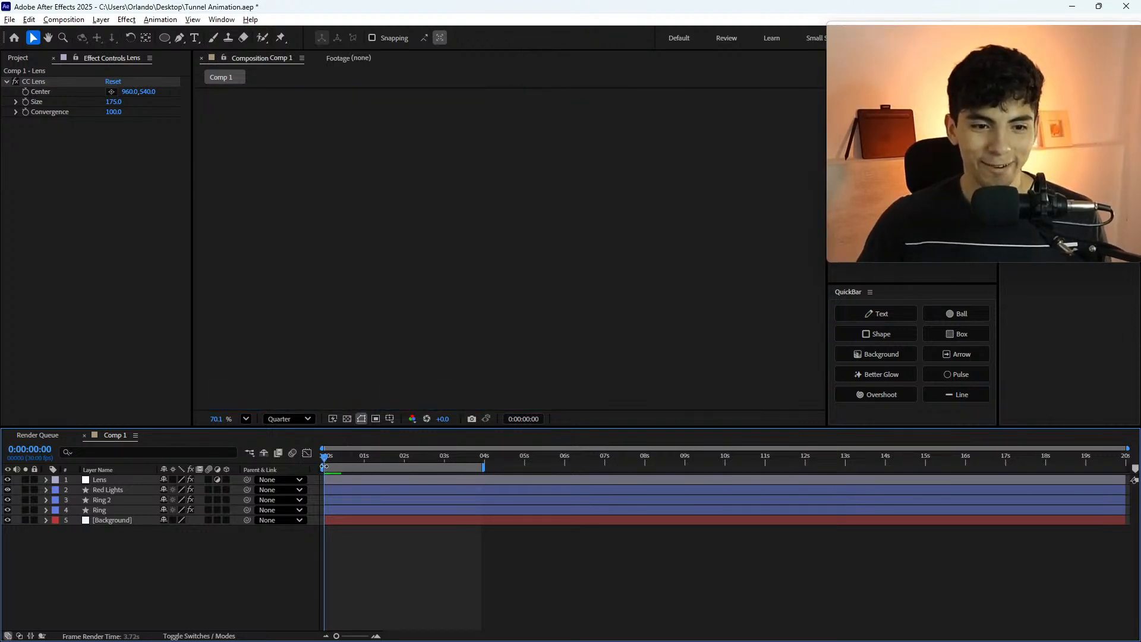
{"action": "left_click", "coordinate": [325, 461]}
{"action": "key", "text": "space"}
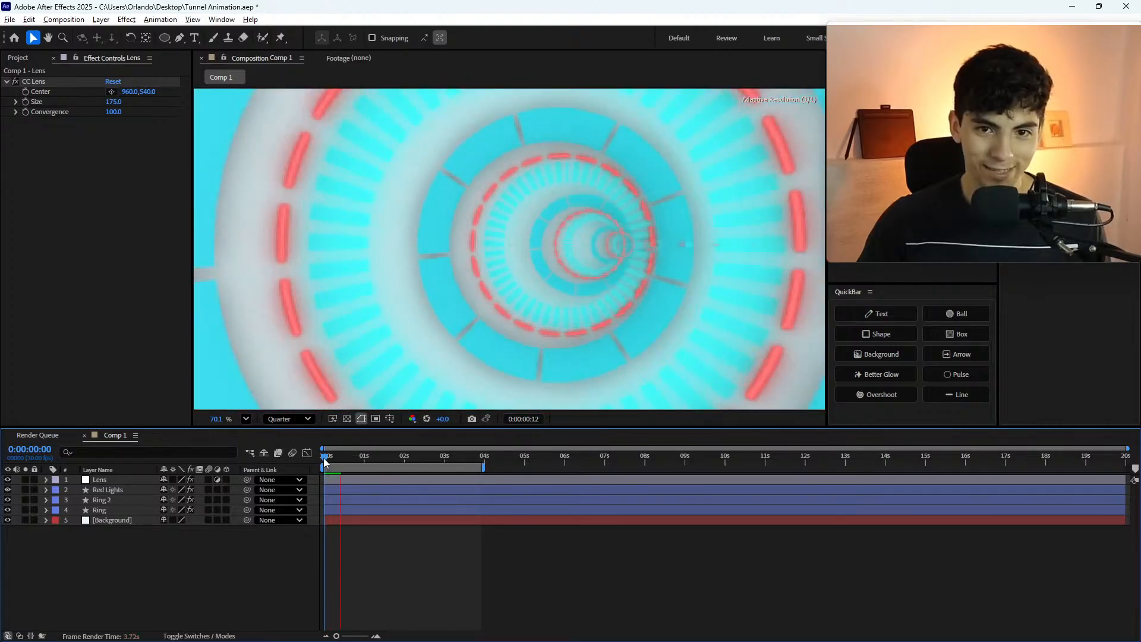
{"action": "left_click", "coordinate": [325, 462]}
{"action": "key", "text": "space"}
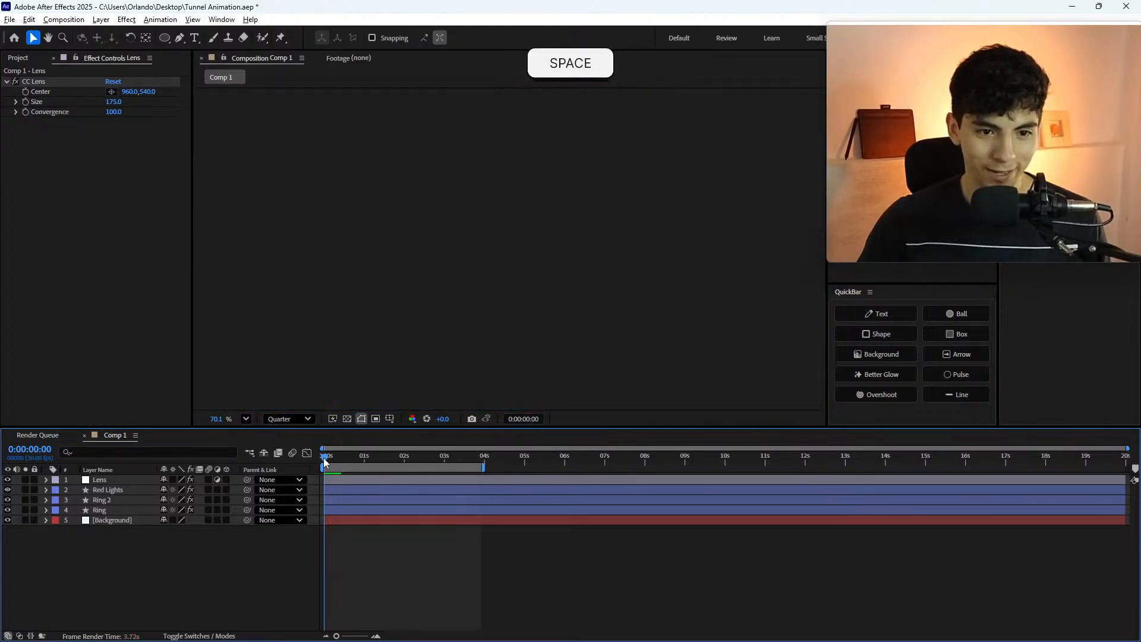
{"action": "left_click", "coordinate": [326, 461]}
{"action": "key", "text": "space"}
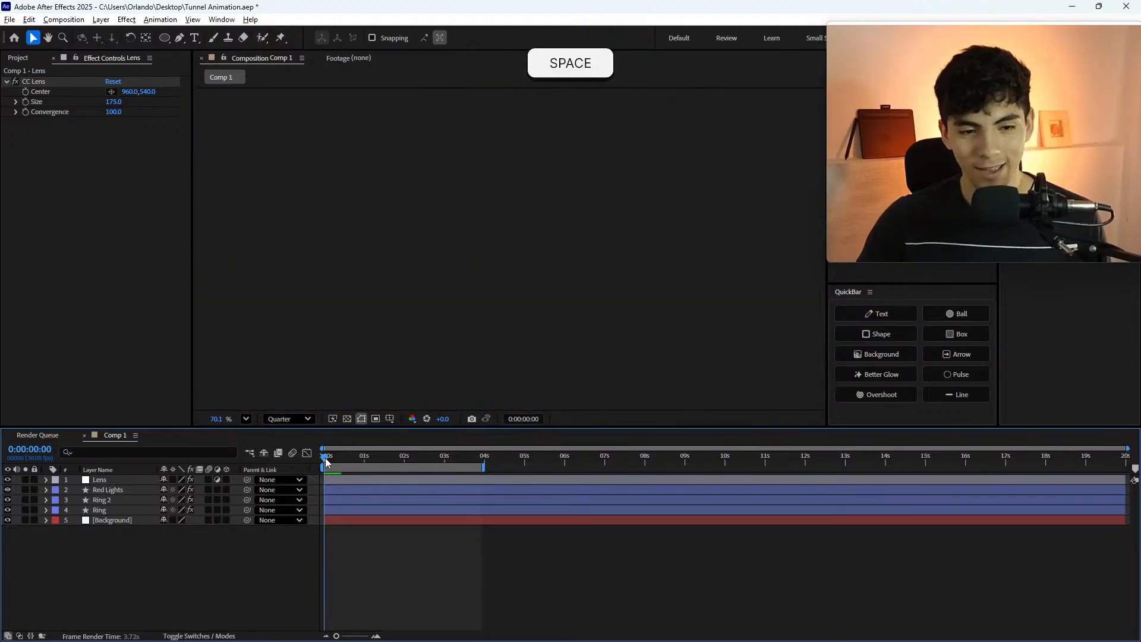
- Return to 0:00:00:00 and move the current time to 0:00:03:18 to inspect the end of the tunnel
{"action": "left_click", "coordinate": [326, 459]}
{"action": "left_click", "coordinate": [327, 458]}
{"action": "mouse_move", "coordinate": [329, 460]}
{"action": "left_mouse_down"}
{"action": "mouse_move", "coordinate": [343, 461]}
{"action": "mouse_move", "coordinate": [315, 463]}
{"action": "left_mouse_up"}
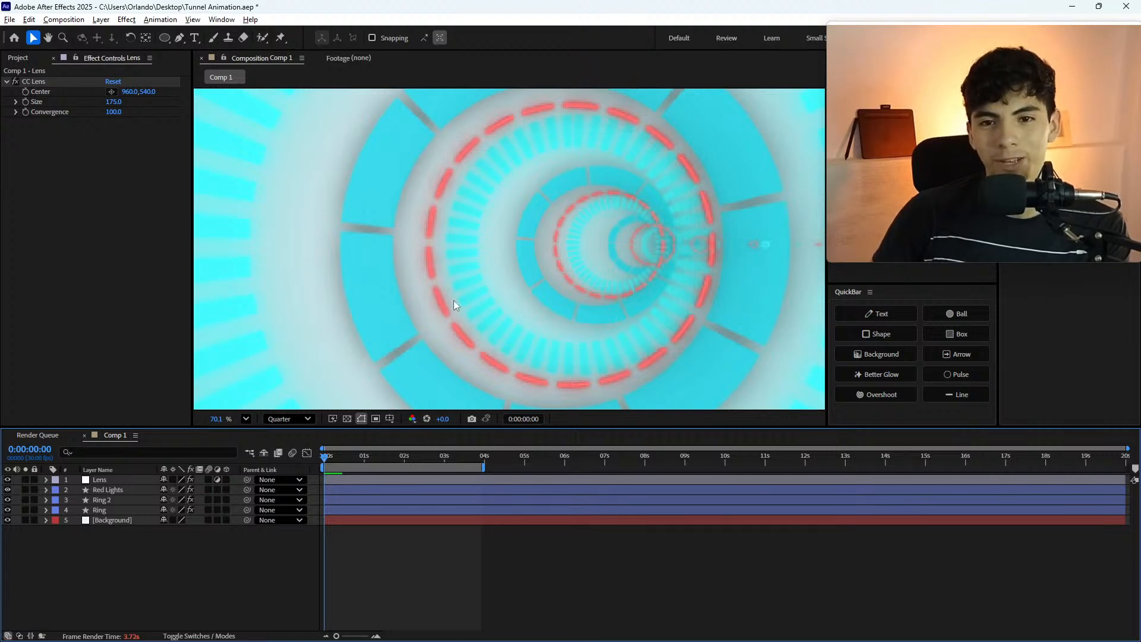
{"action": "left_click", "coordinate": [469, 458]}
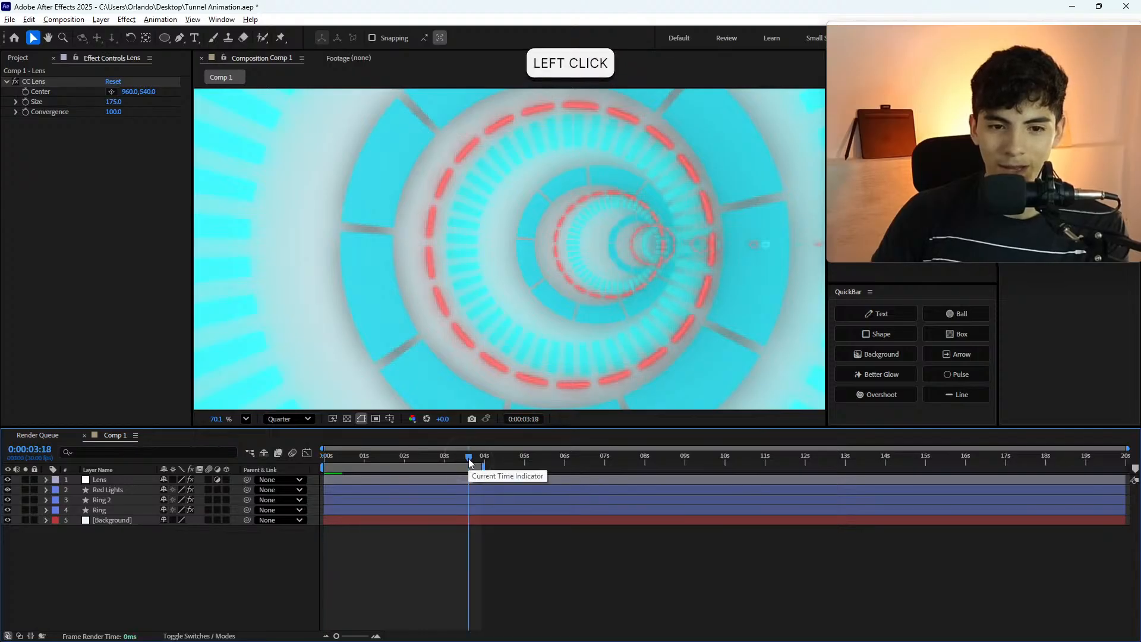
- Dismiss the render error, hide the Lens layer, and select the Red Lights layer with the current time at 0:00:03:05
{"action": "left_click", "coordinate": [672, 398]}
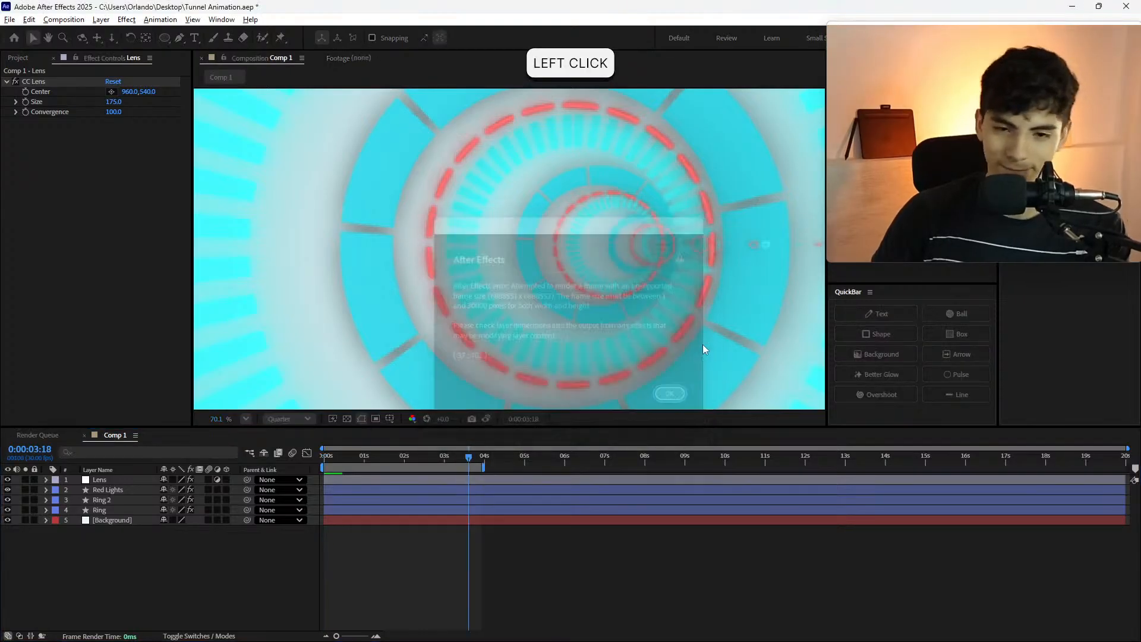
{"action": "left_click", "coordinate": [8, 480]}
{"action": "mouse_move", "coordinate": [468, 458]}
{"action": "left_mouse_down"}
{"action": "mouse_move", "coordinate": [320, 472]}
{"action": "mouse_move", "coordinate": [449, 468]}
{"action": "left_mouse_up"}
{"action": "left_click", "coordinate": [451, 488]}
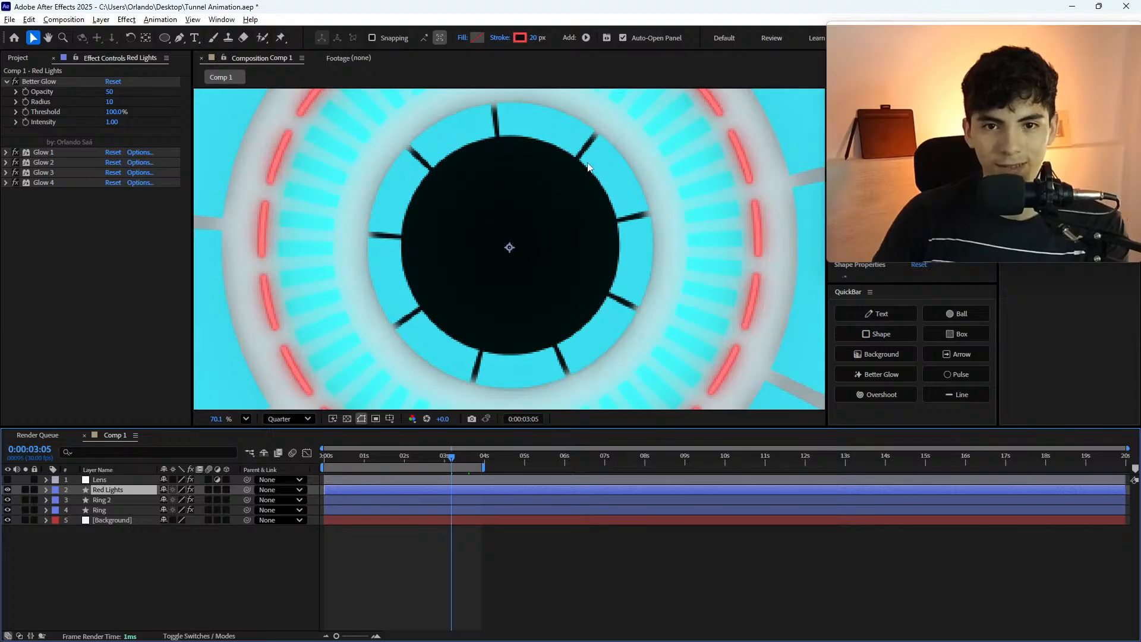
- Scrub the tunnel without the lens distortion back to 0:00:00:11, forward to about 0:00:02:26, and back to the opening frames
{"action": "left_click_drag", "start_coordinate": [451, 456], "coordinate": [359, 478]}
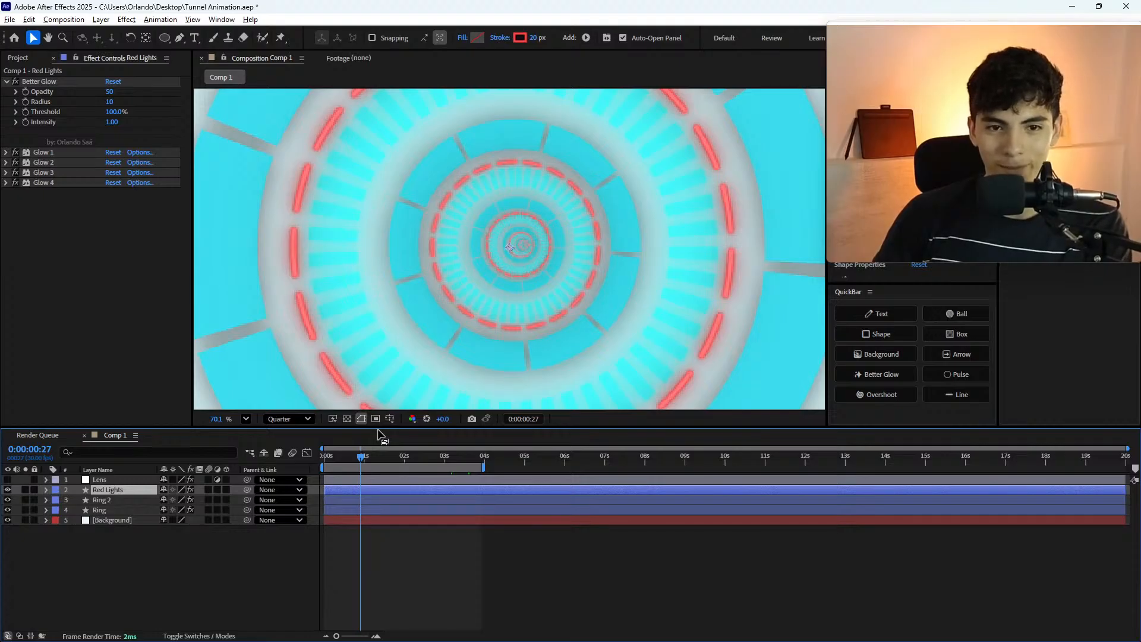
{"action": "left_click_drag", "start_coordinate": [369, 464], "coordinate": [338, 463]}
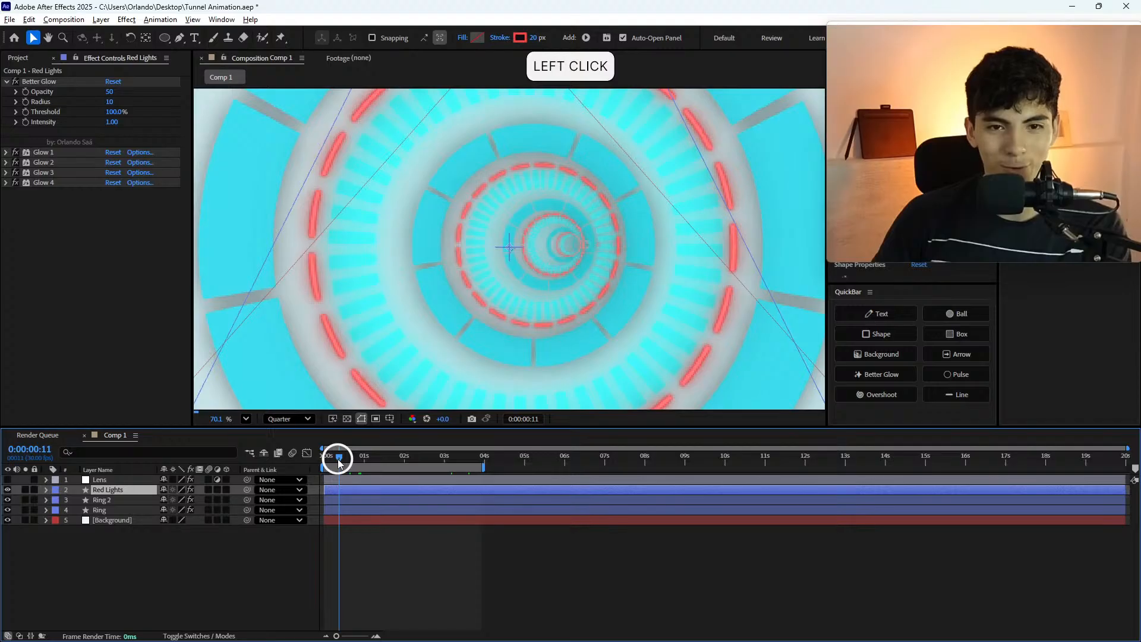
{"action": "left_click_drag", "start_coordinate": [338, 463], "coordinate": [442, 476]}
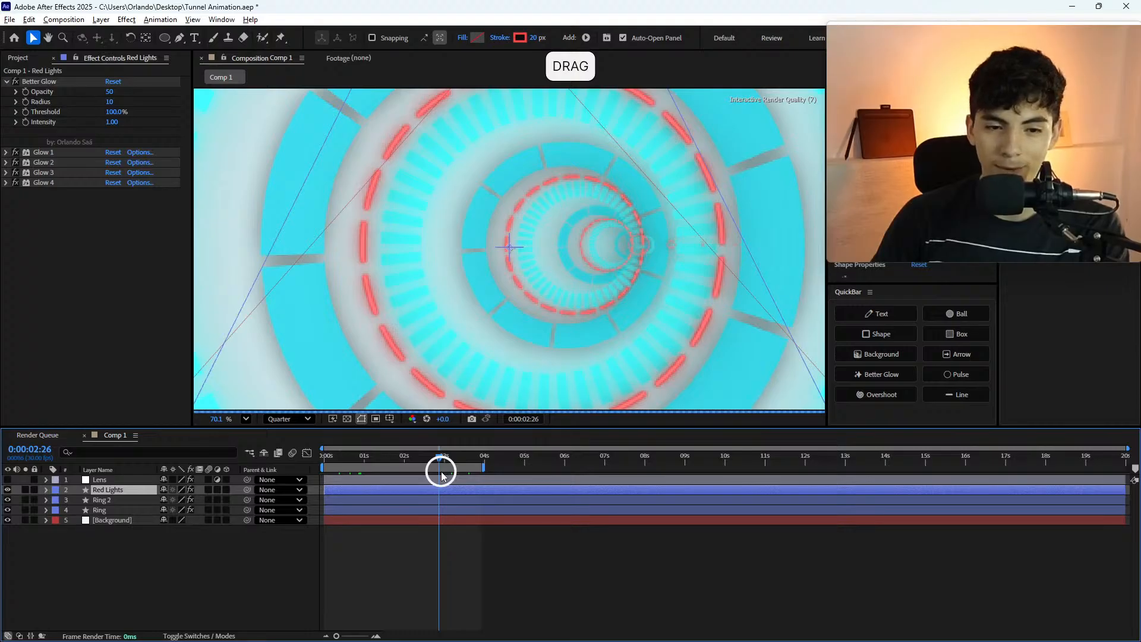
{"action": "left_click_drag", "start_coordinate": [442, 474], "coordinate": [330, 474]}
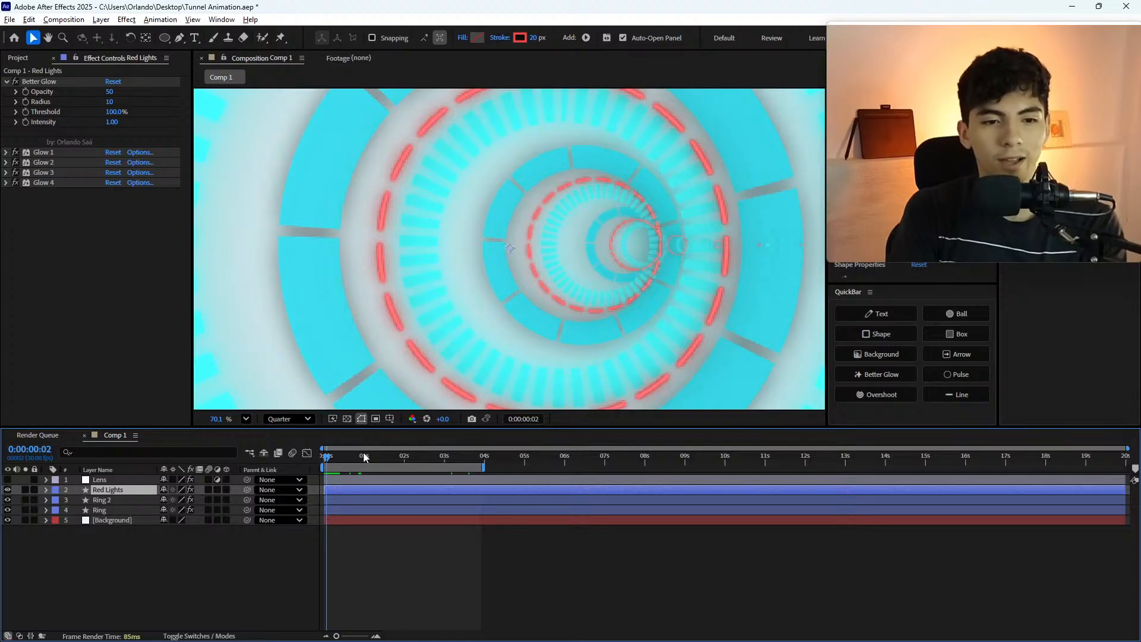
- Inspect the undistorted opening frames from 0:00:00:11 back through 0:00:00:06 to 0:00:00:01
{"action": "left_click", "coordinate": [339, 458]}
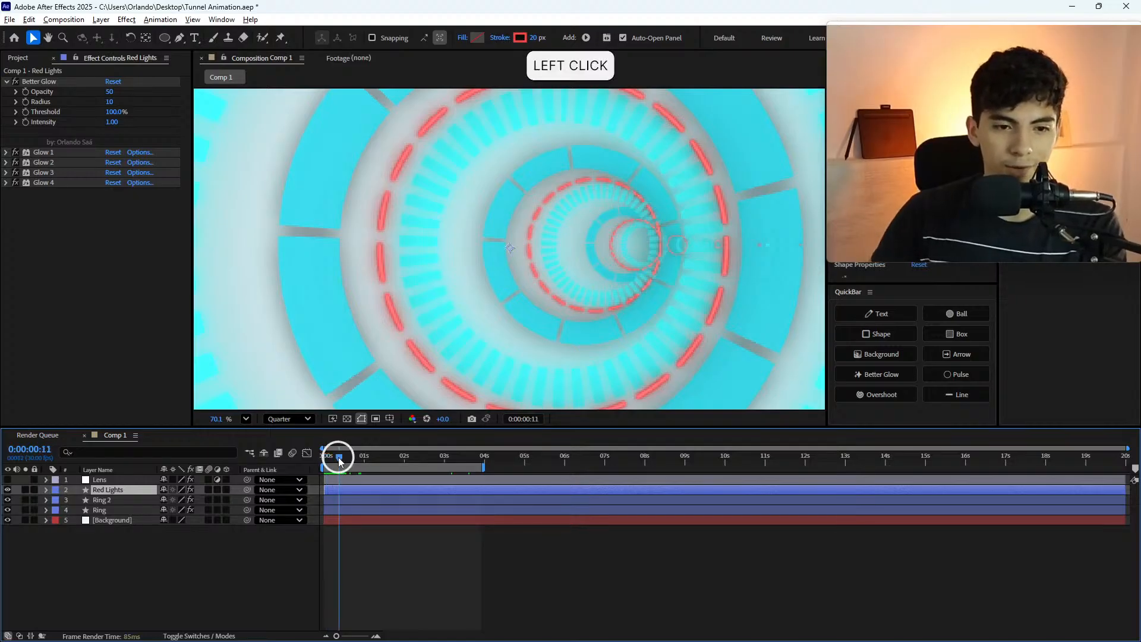
{"action": "mouse_move", "coordinate": [340, 461]}
{"action": "left_mouse_down"}
{"action": "mouse_move", "coordinate": [413, 461]}
{"action": "mouse_move", "coordinate": [324, 469]}
{"action": "mouse_move", "coordinate": [341, 479]}
{"action": "mouse_move", "coordinate": [319, 472]}
{"action": "mouse_move", "coordinate": [345, 470]}
{"action": "mouse_move", "coordinate": [306, 470]}
{"action": "mouse_move", "coordinate": [333, 470]}
{"action": "left_mouse_up"}
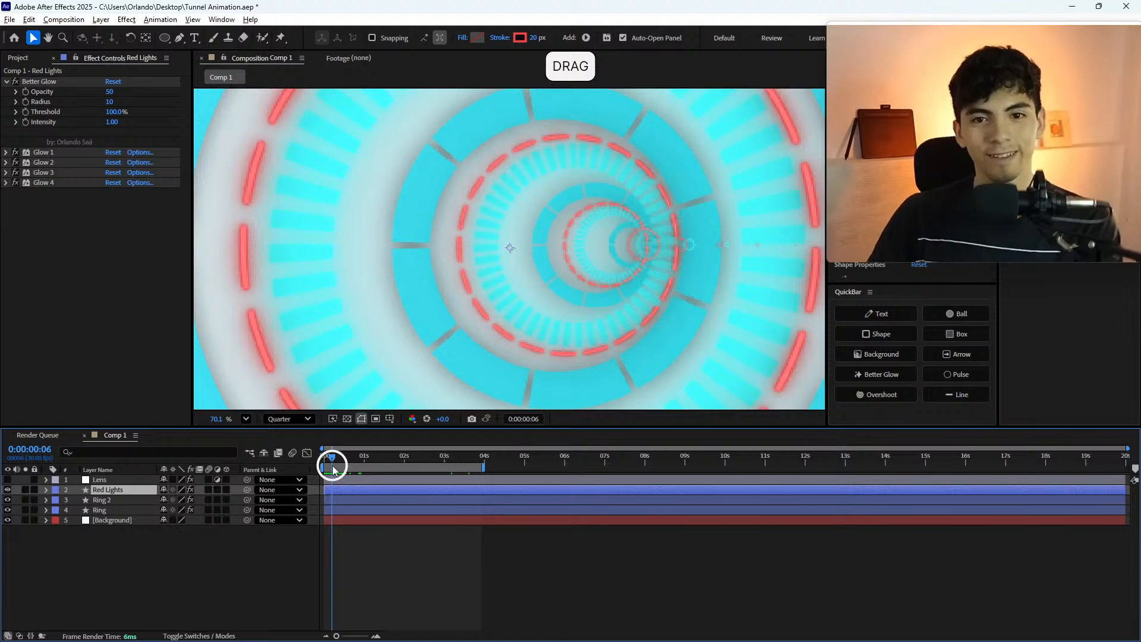
{"action": "left_click_drag", "start_coordinate": [334, 470], "coordinate": [326, 466]}
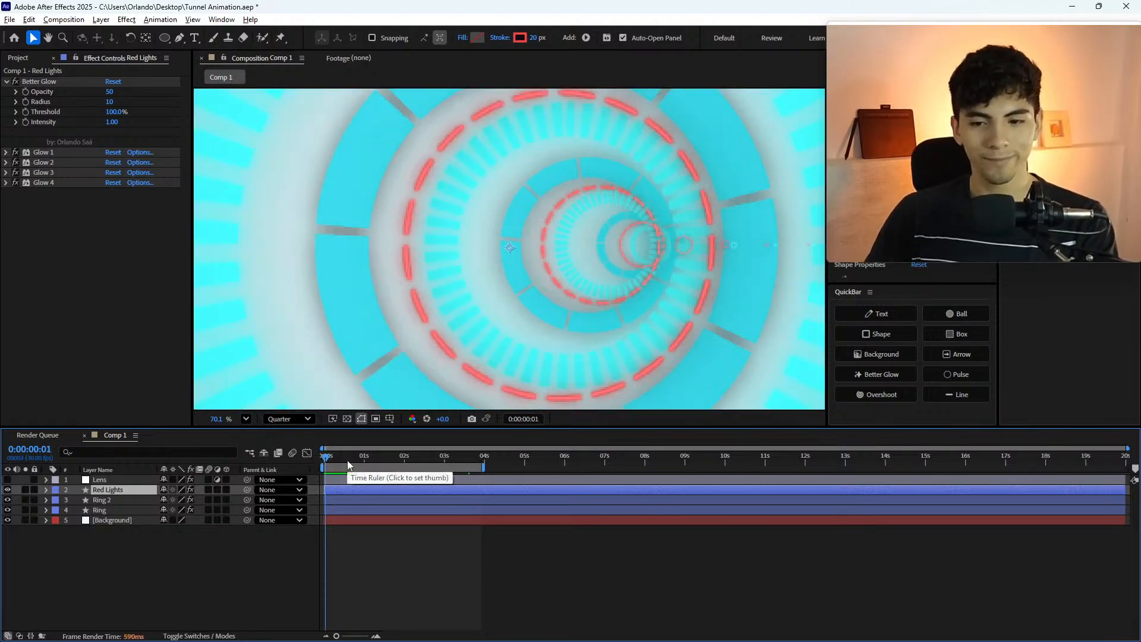